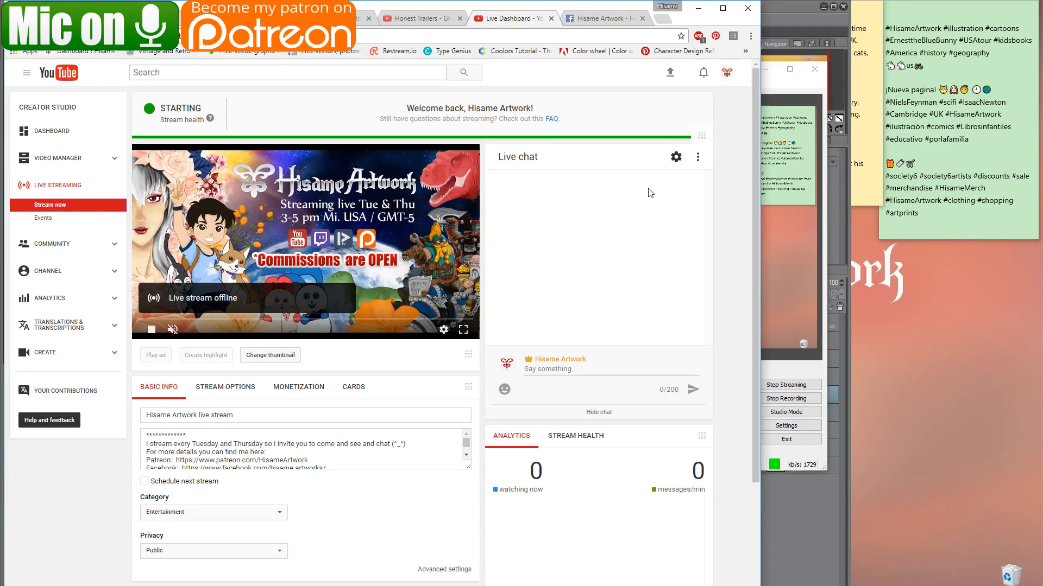
# Pop out the YouTube live chat and shrink its window to fit just below the hashtag sticky notes.
pyautogui.click(698, 159)
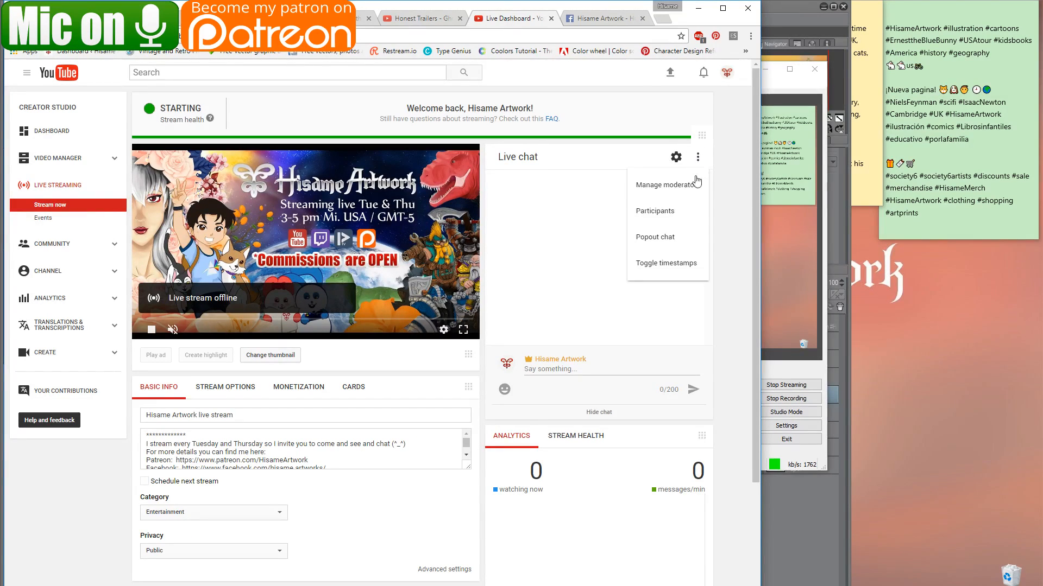
pyautogui.click(657, 237)
pyautogui.moveTo(162, 8); pyautogui.dragTo(876, 172)
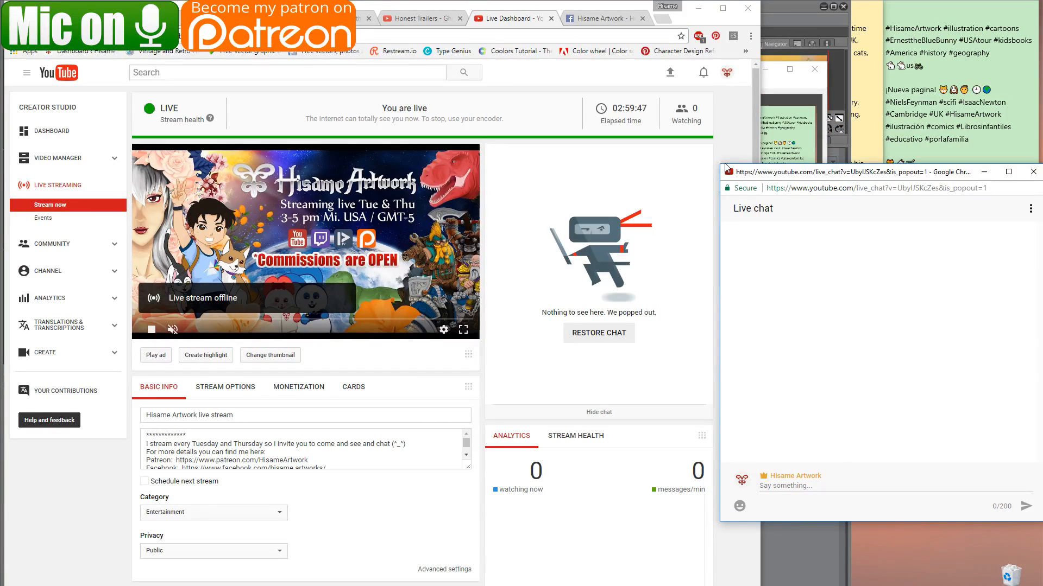
pyautogui.moveTo(717, 164); pyautogui.dragTo(849, 222)
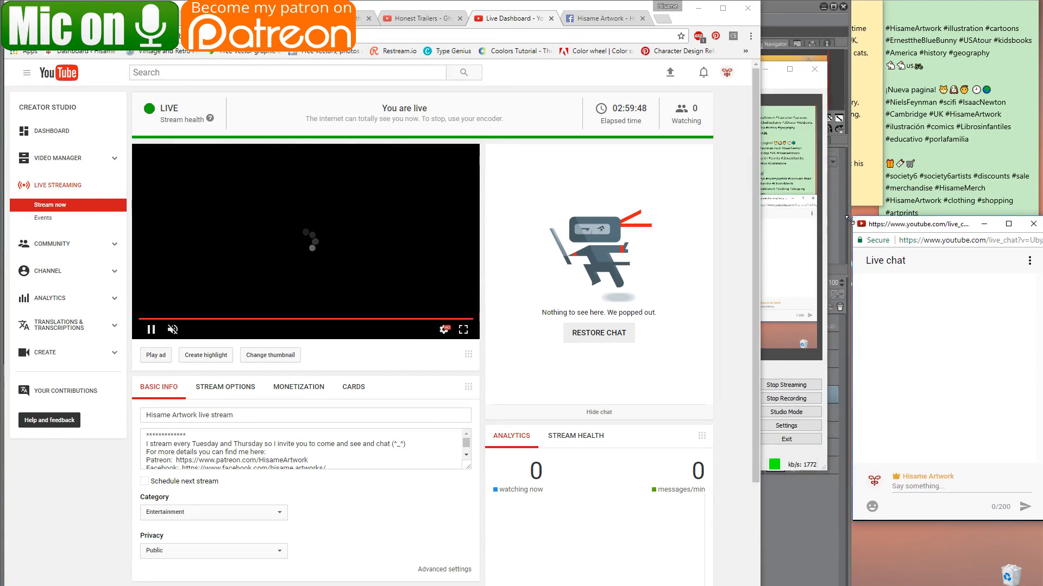
pyautogui.moveTo(900, 525); pyautogui.dragTo(901, 500)
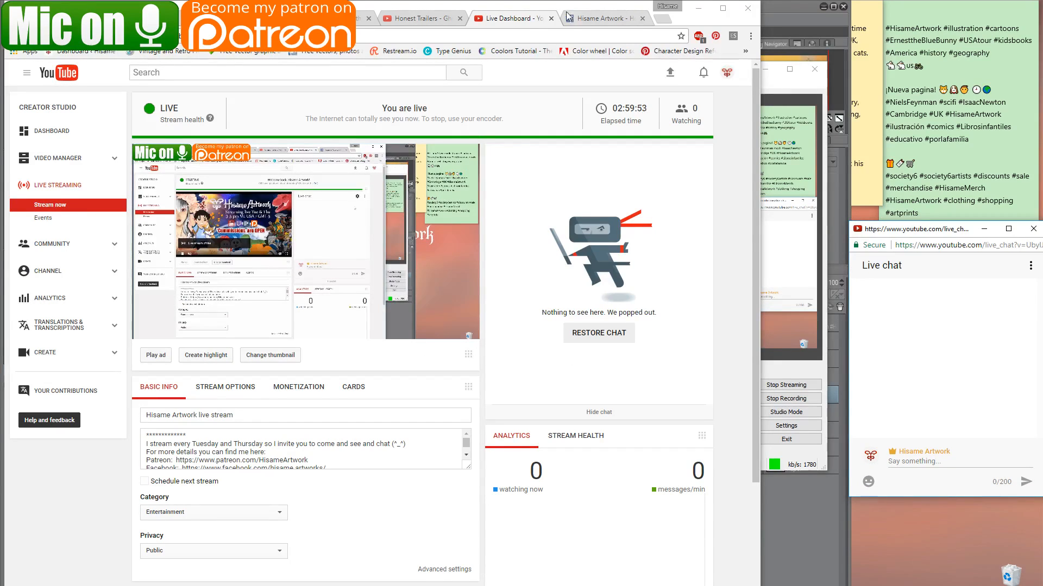
# Open the hisame_artwork Twitch chat in its own small browser window placed beneath the YouTube chat.
pyautogui.click(659, 19)
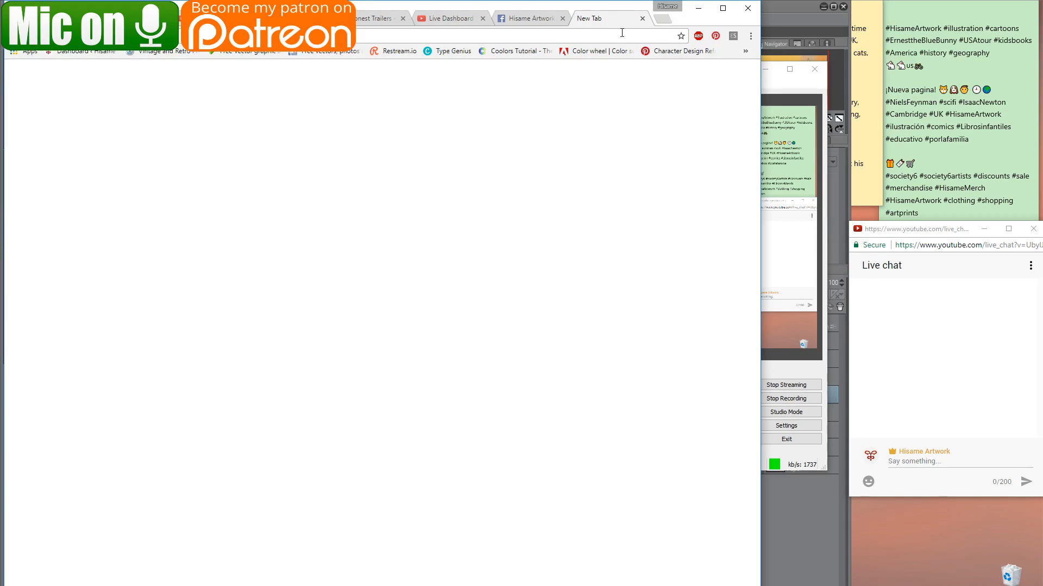
pyautogui.write('twitch')
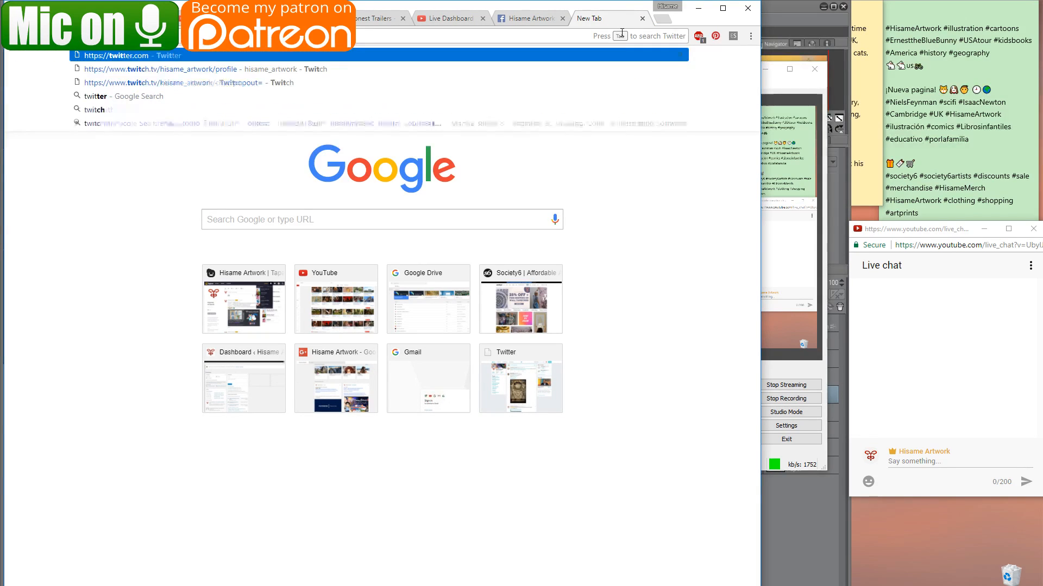
pyautogui.press('Return')
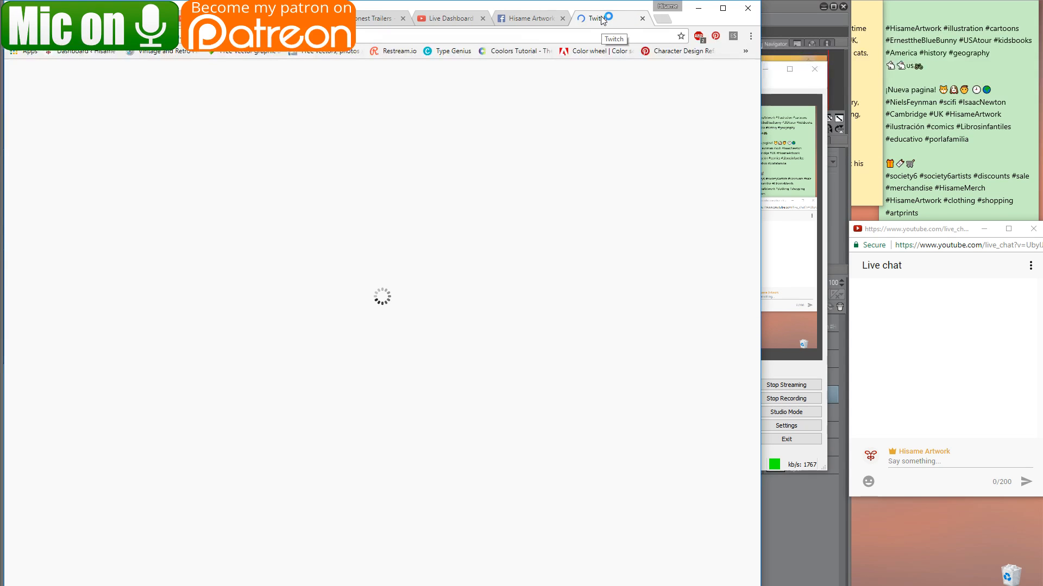
pyautogui.moveTo(600, 20); pyautogui.dragTo(412, 348)
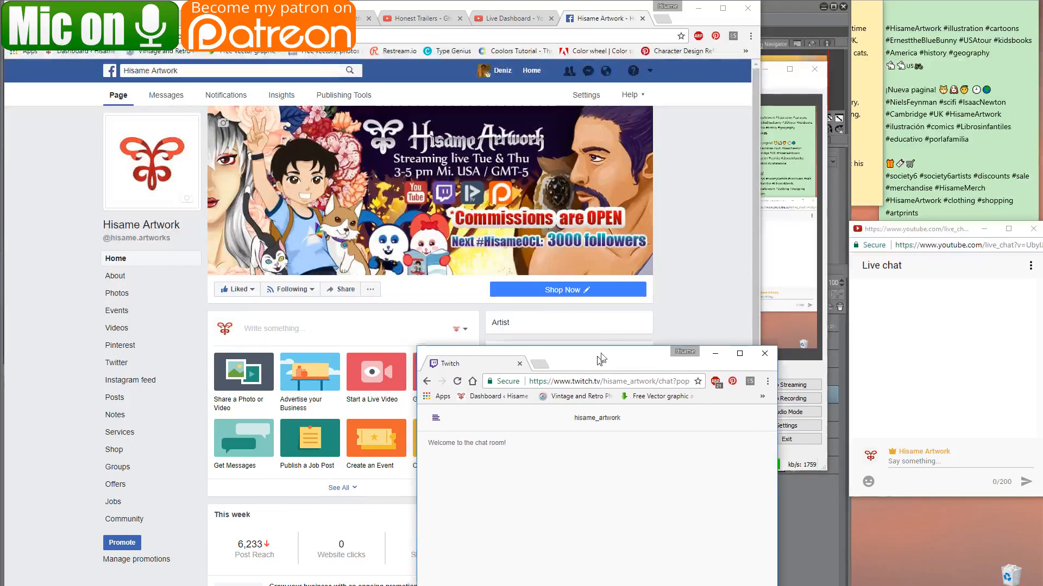
pyautogui.moveTo(595, 362); pyautogui.dragTo(868, 276)
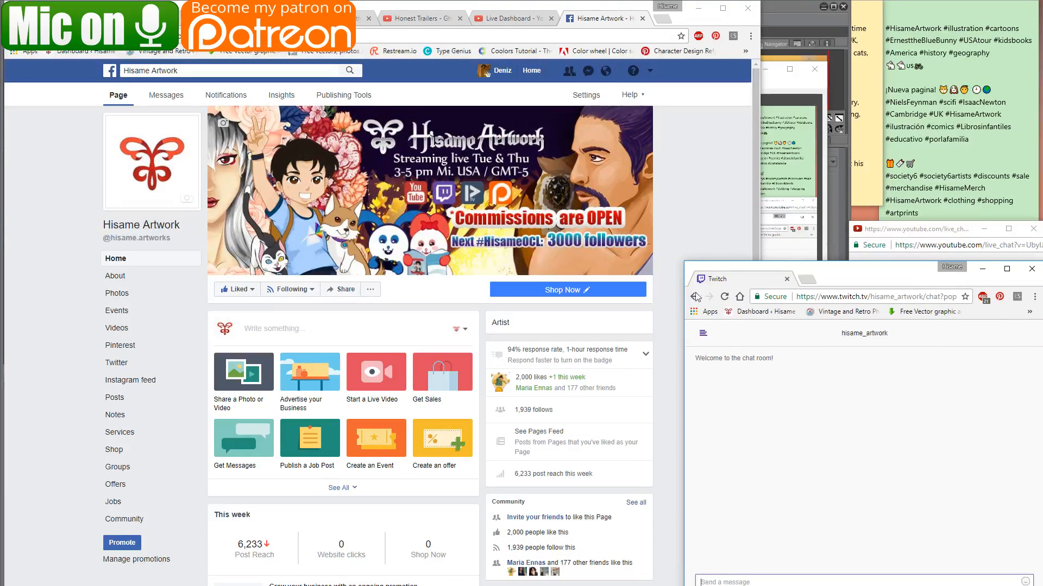
pyautogui.moveTo(684, 264); pyautogui.dragTo(845, 443)
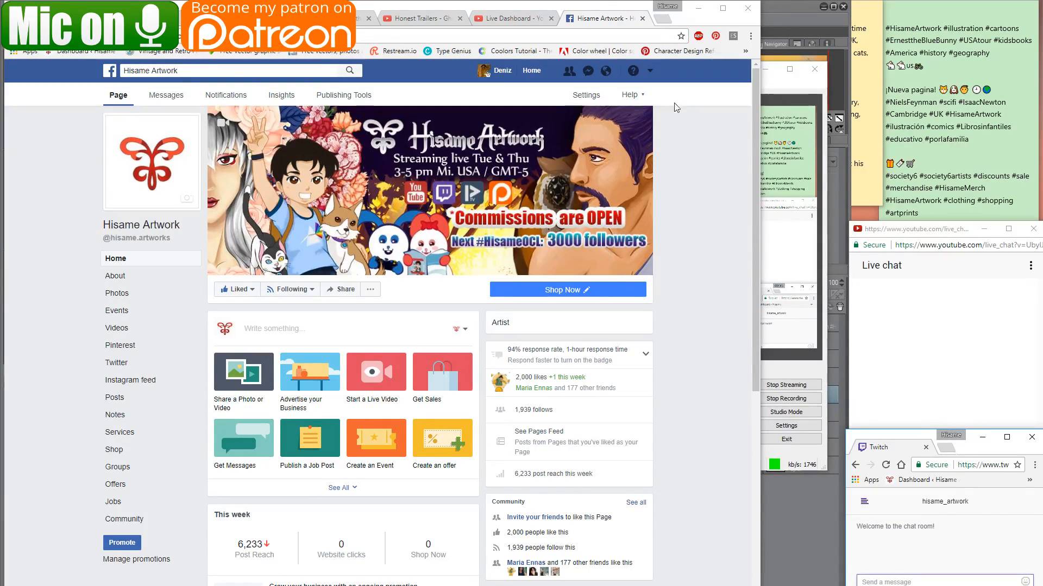
# Open HisameArtwork's public Picarto chat pop-out page and detach it into a separate browser window.
pyautogui.click(663, 19)
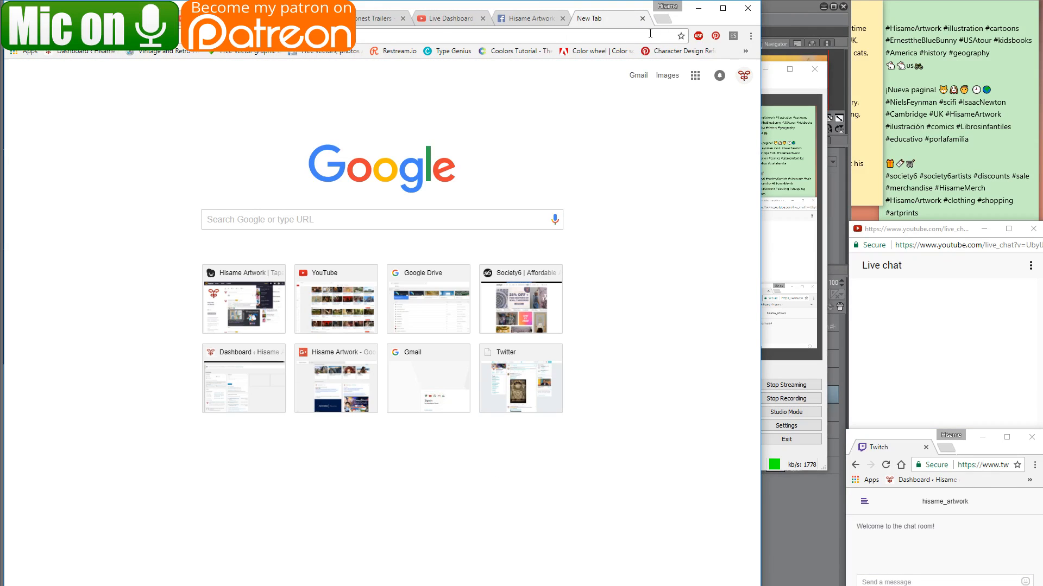
pyautogui.write('picart')
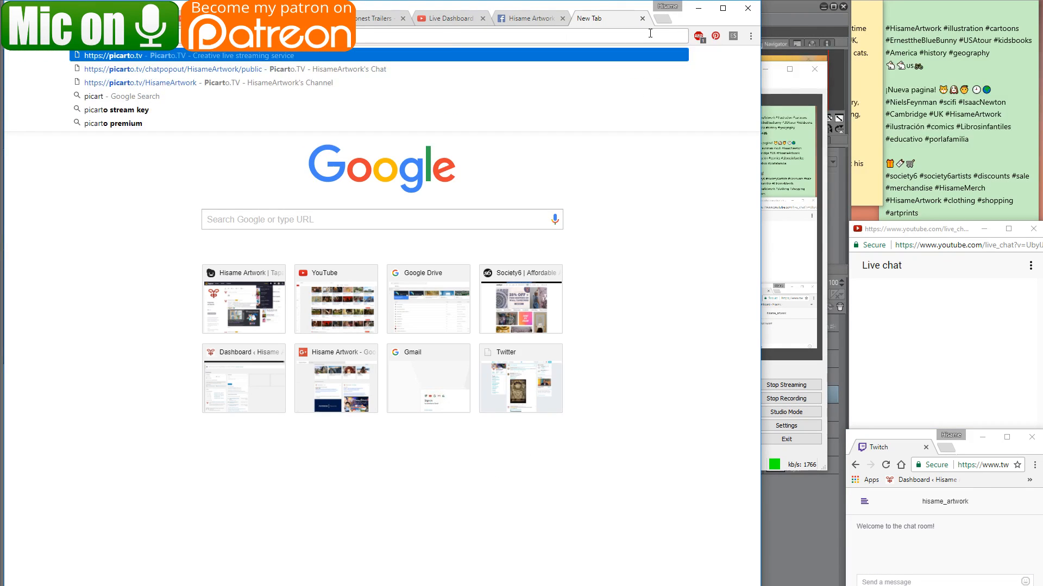
pyautogui.press('Down')
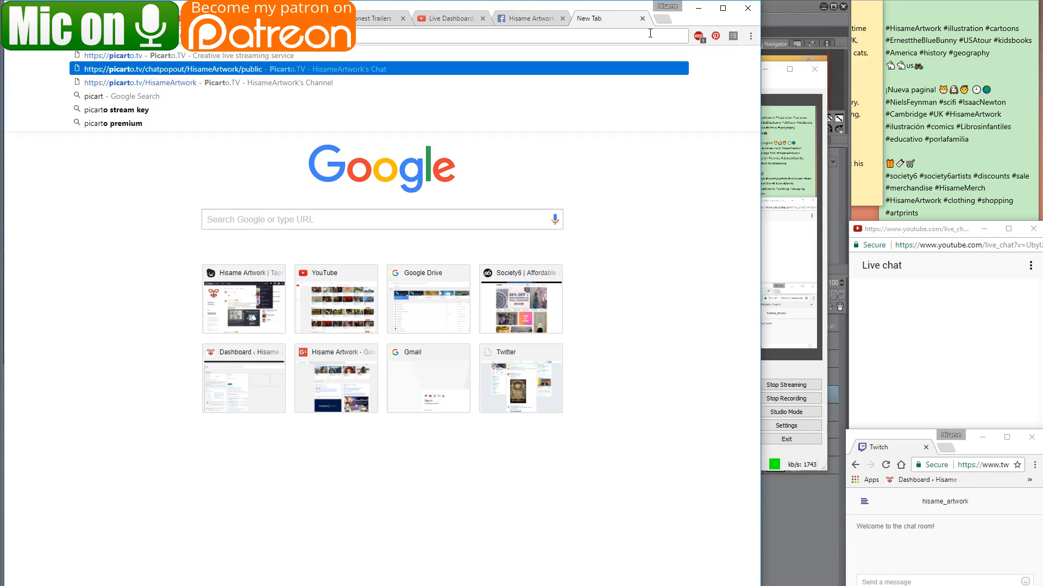
pyautogui.press('Return')
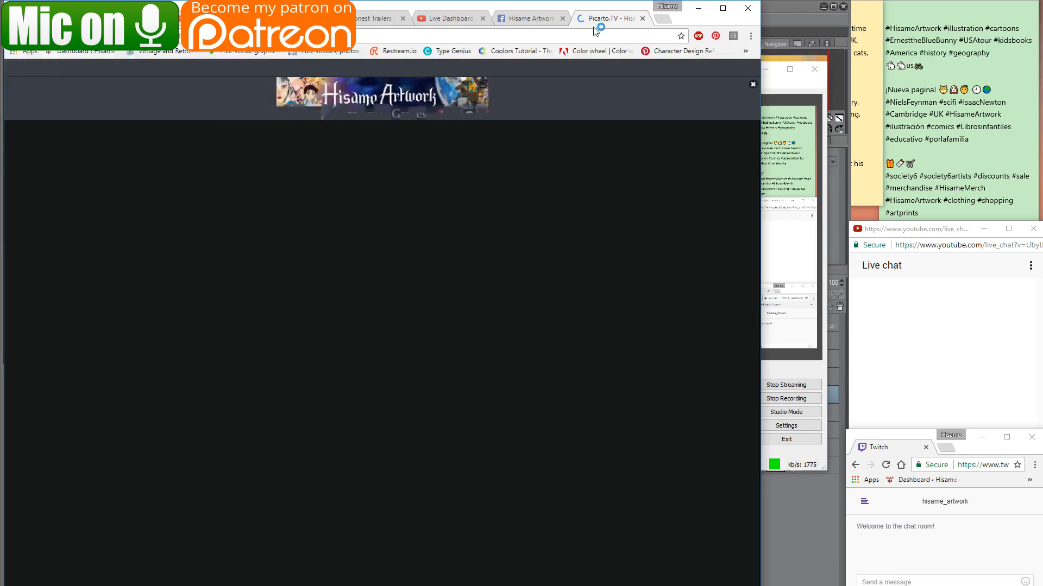
pyautogui.moveTo(589, 21); pyautogui.dragTo(597, 182)
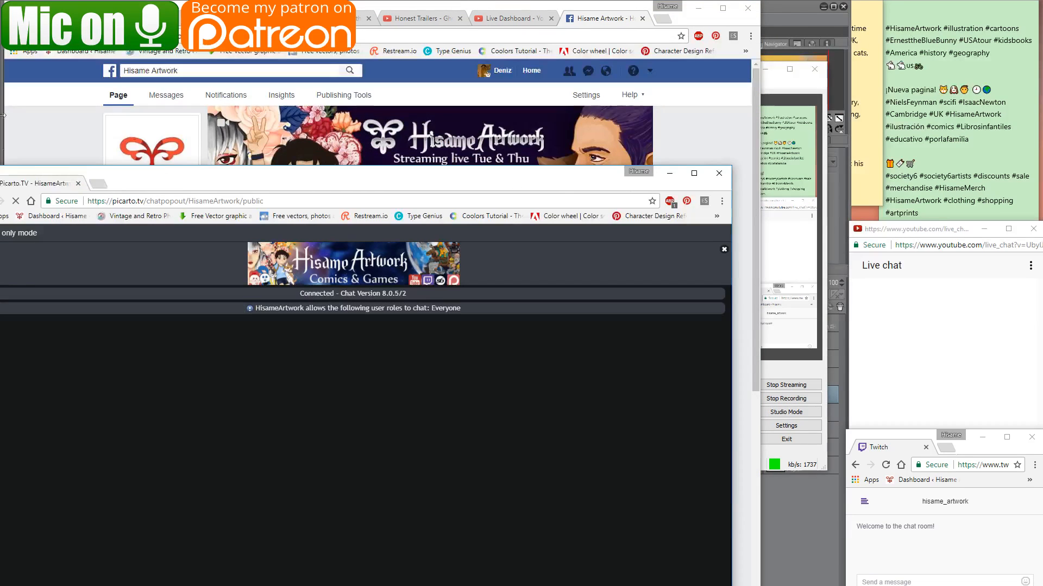
# Shrink the Picarto chat window and position it above the YouTube chat, matching that column's width.
pyautogui.moveTo(229, 177); pyautogui.dragTo(329, 110)
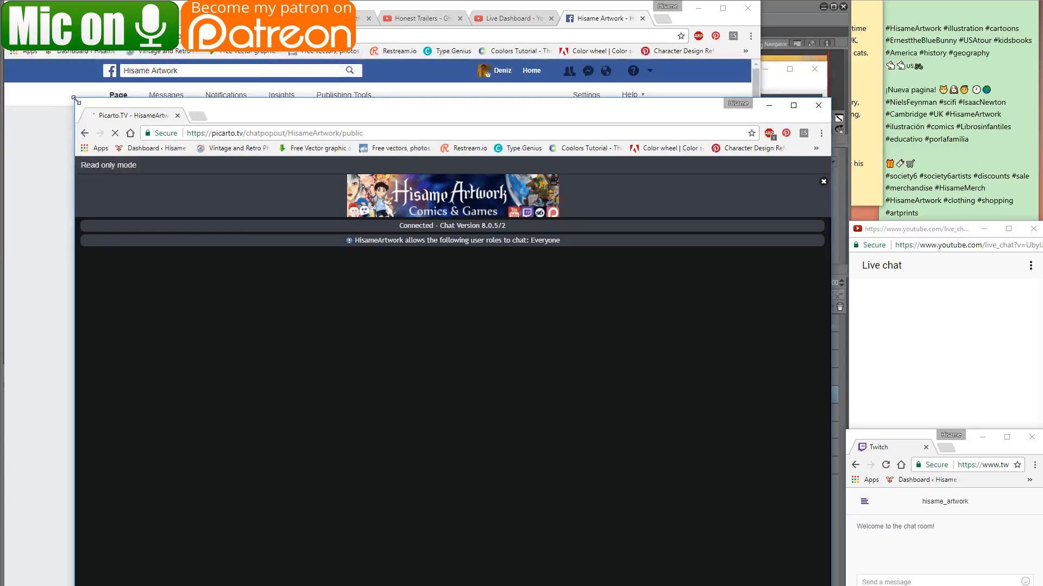
pyautogui.moveTo(73, 99); pyautogui.dragTo(541, 375)
pyautogui.moveTo(695, 380); pyautogui.dragTo(914, 17)
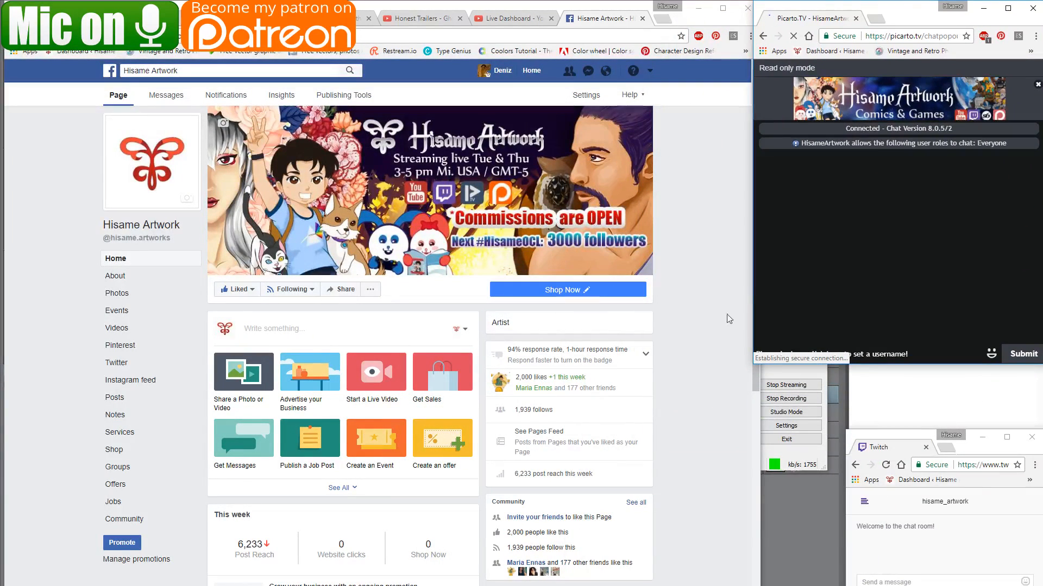
pyautogui.moveTo(745, 363); pyautogui.dragTo(850, 219)
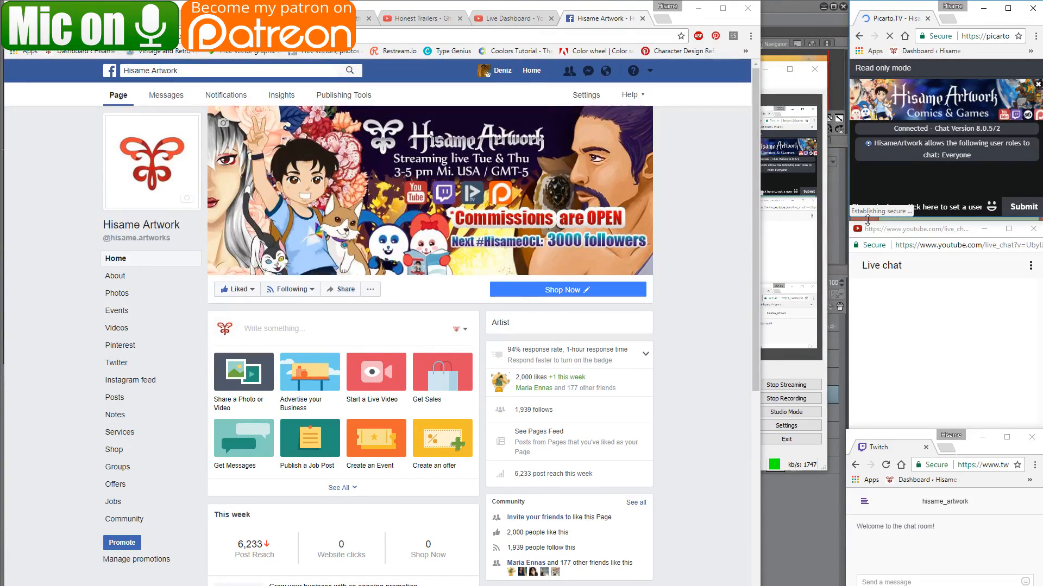
pyautogui.moveTo(868, 221); pyautogui.dragTo(869, 247)
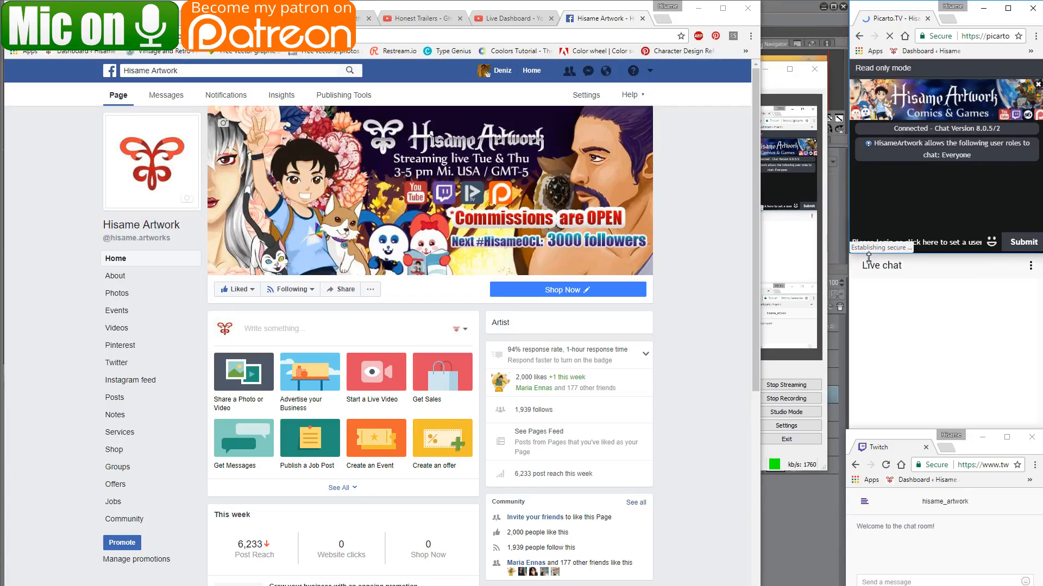
# Bring the YouTube and Twitch chats to the front and narrow the Twitch window to align with the others.
pyautogui.click(885, 307)
pyautogui.click(873, 563)
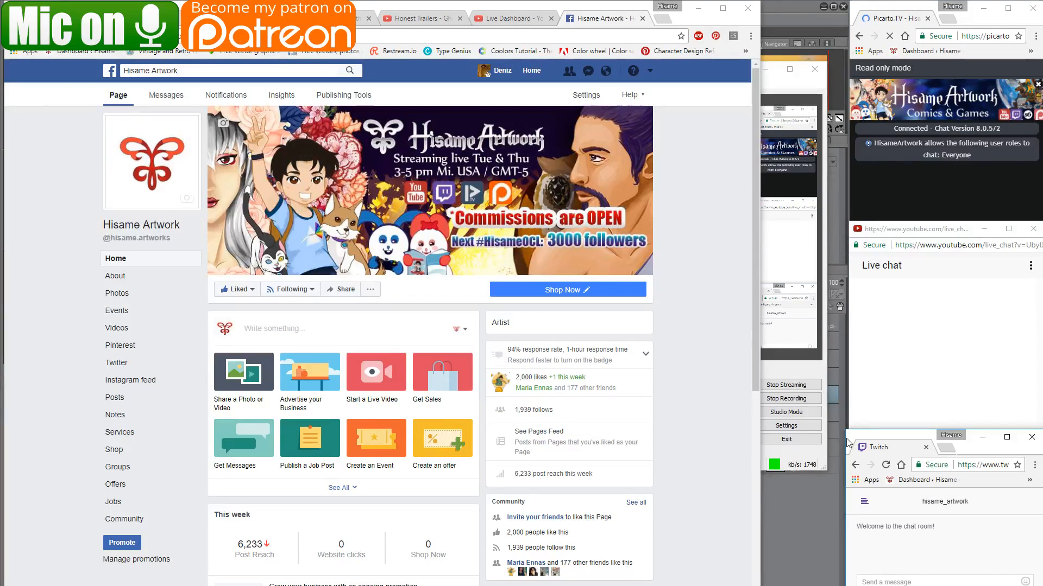
pyautogui.moveTo(846, 438); pyautogui.dragTo(849, 438)
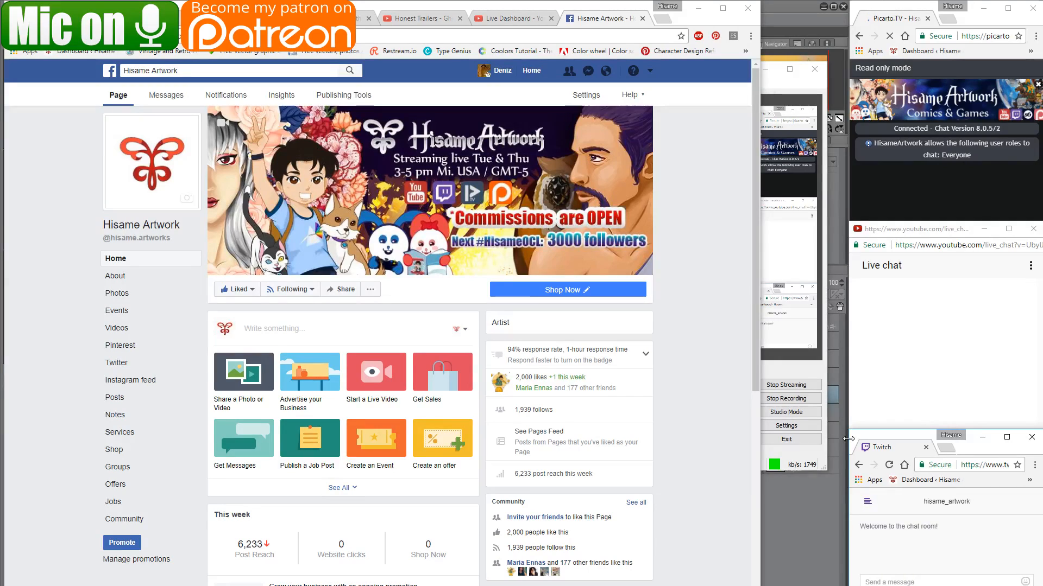
# Minimize the main browser and OBS windows to bring up the pumpkin painting in Clip Studio Paint.
pyautogui.click(698, 9)
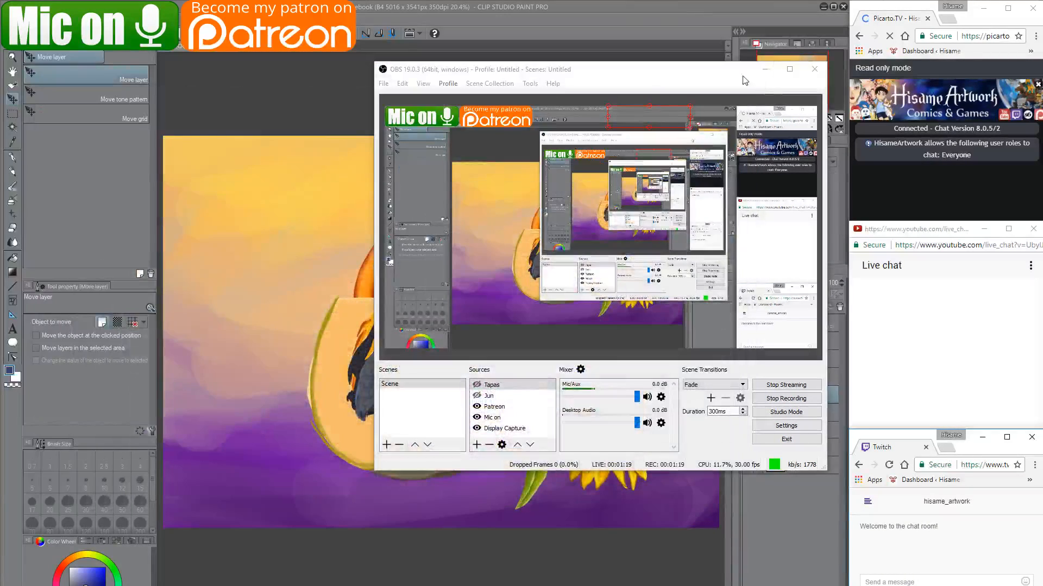
pyautogui.click(764, 70)
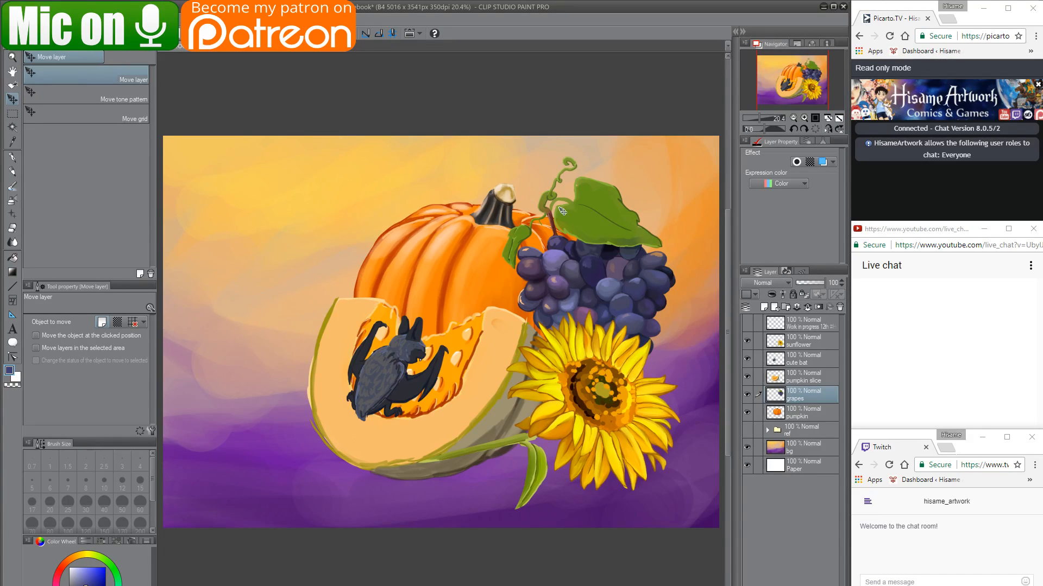
pyautogui.scroll(1, 564, 232)
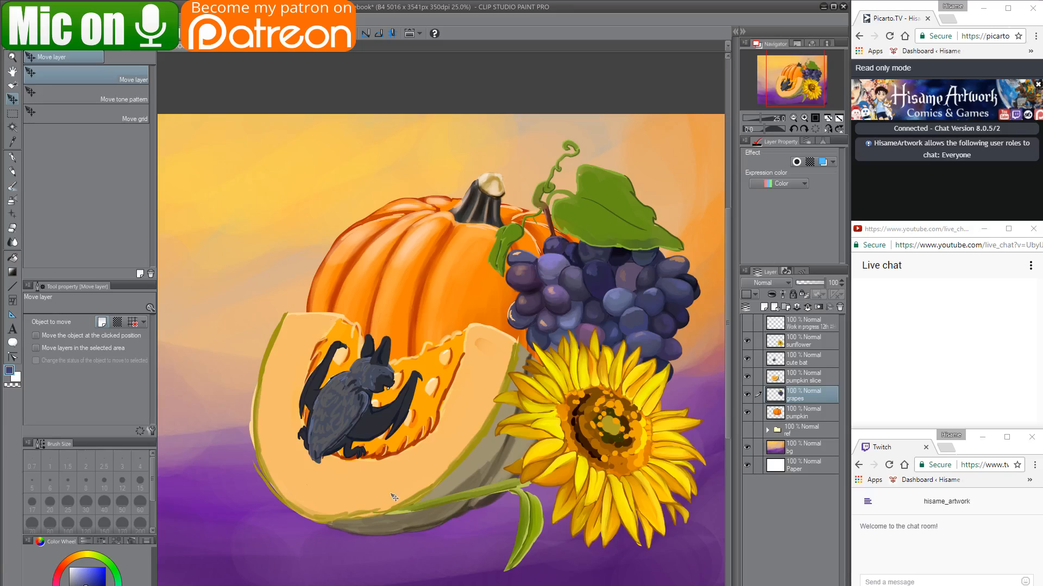
# Switch to the main browser window and search Google Images for "marigold flowers" in a new tab.
pyautogui.hotkey('alt', 'Tab')
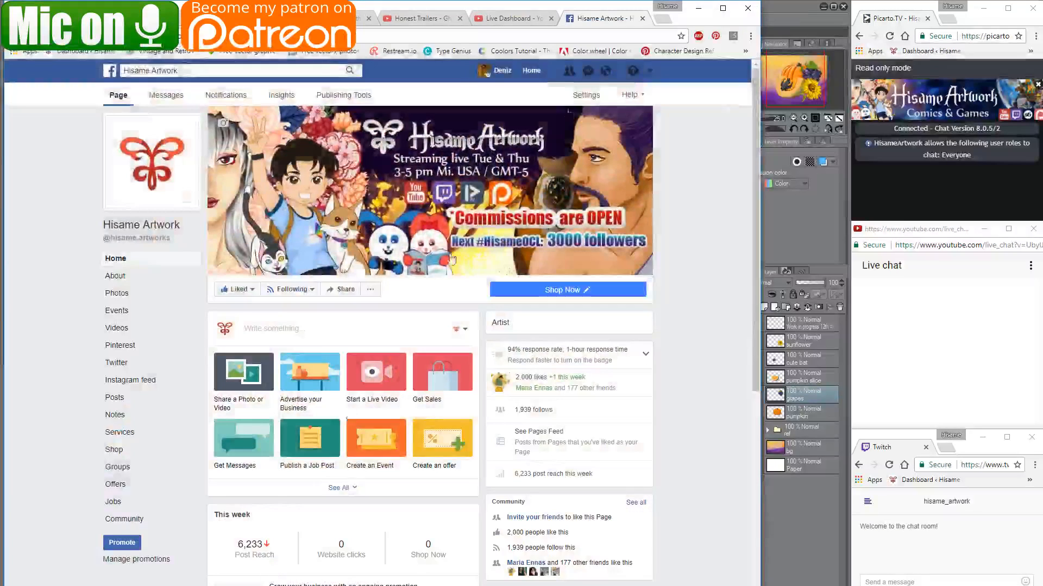
pyautogui.click(663, 21)
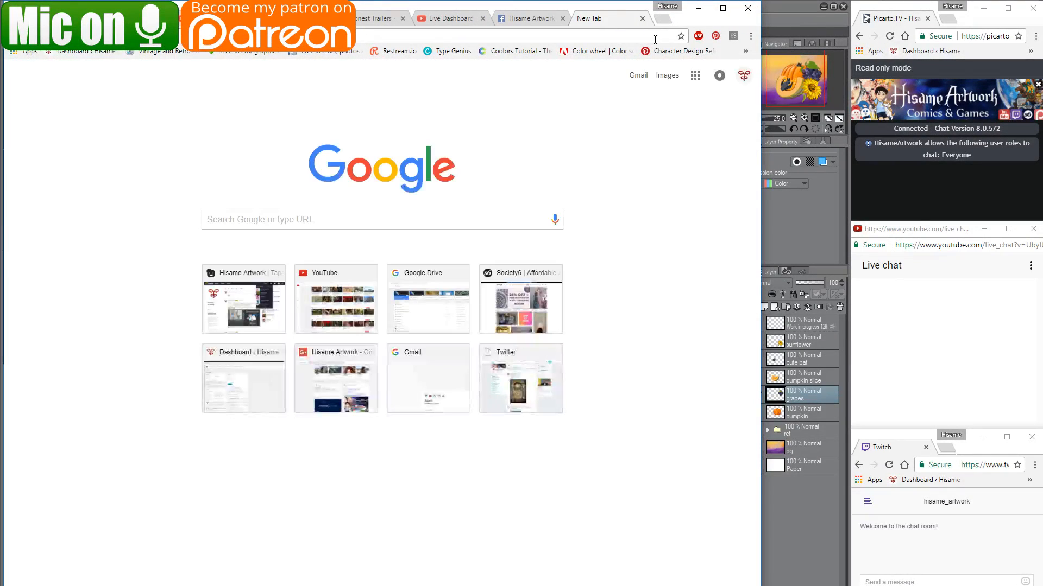
pyautogui.write('marigold flower')
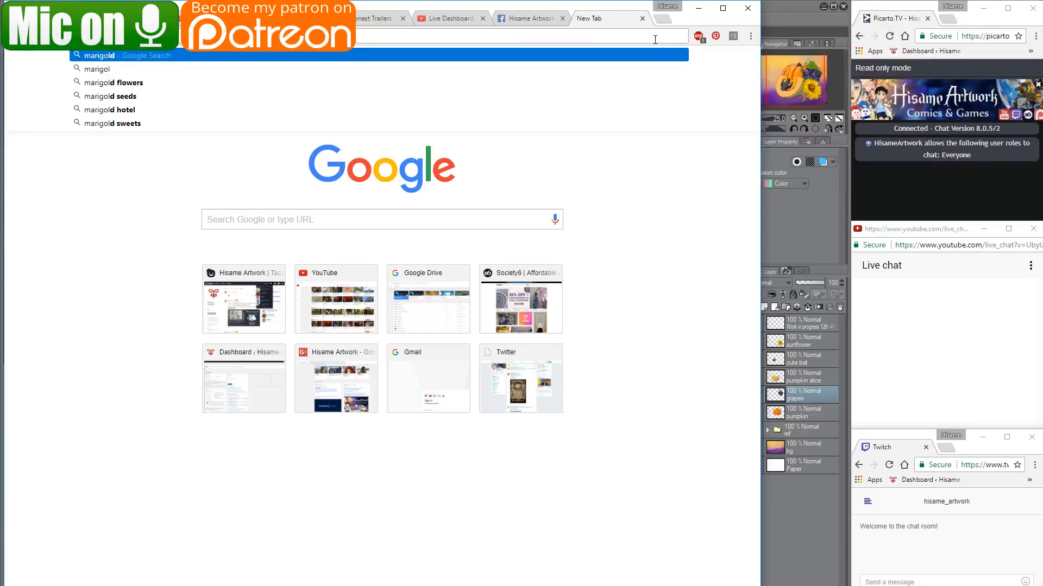
pyautogui.write('s')
pyautogui.press('Return')
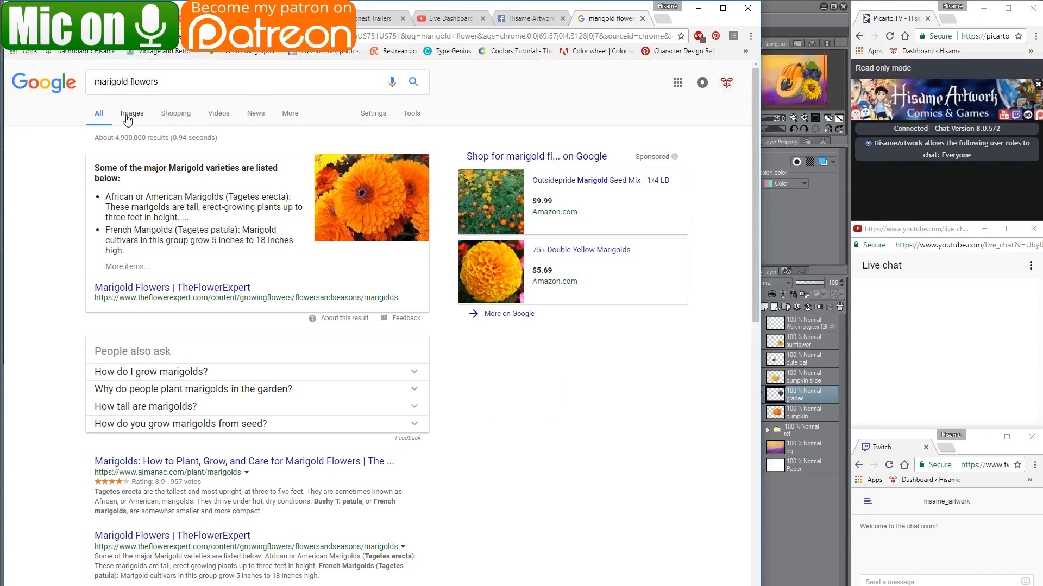
pyautogui.click(130, 117)
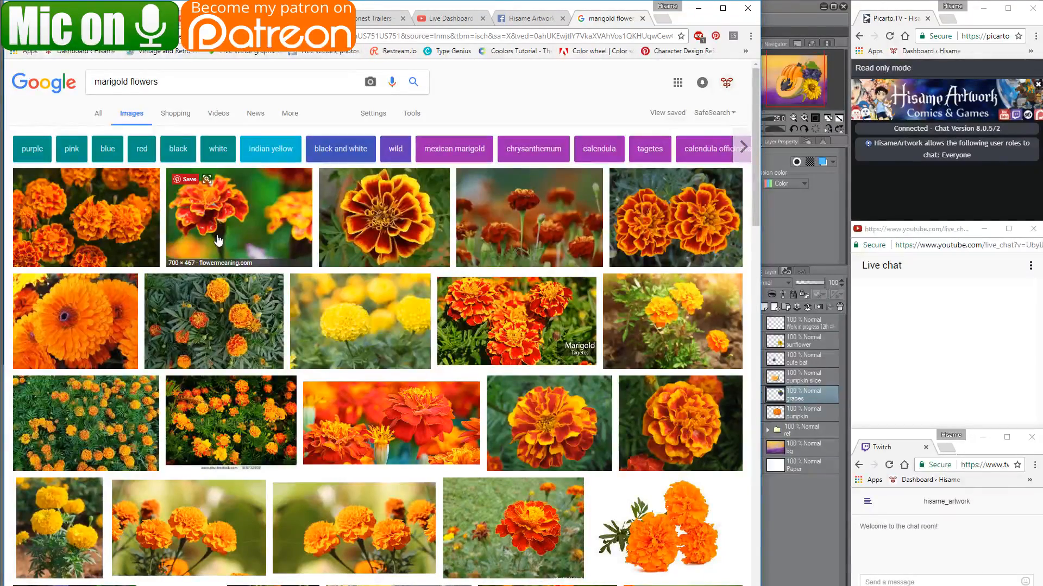
# Copy the 1024 × 768 Red Marigold Flower image from the results and return to the painting in Clip Studio Paint.
pyautogui.scroll(-2, 218, 240)
pyautogui.scroll(-1, 217, 239)
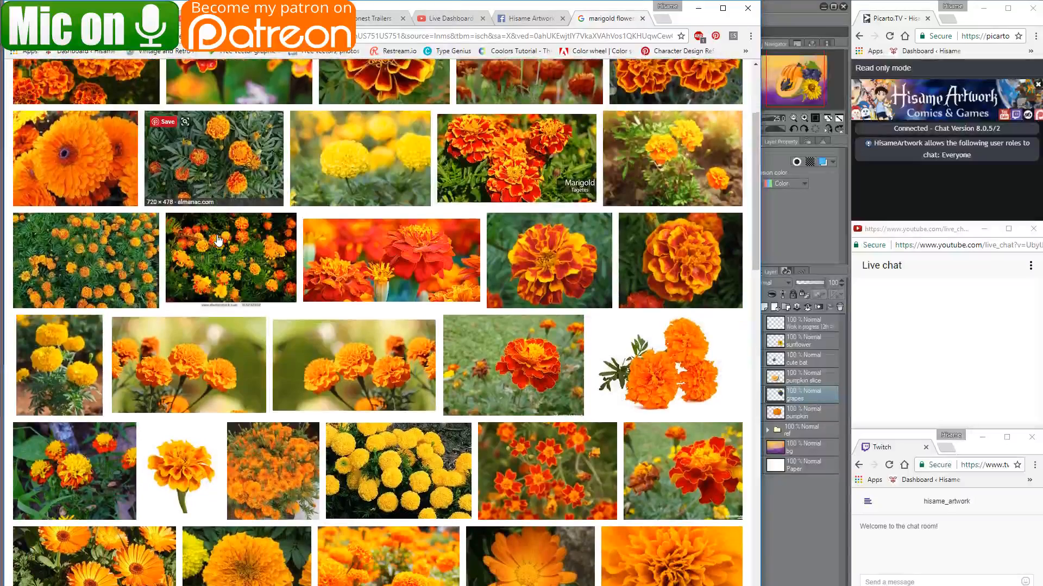
pyautogui.click(682, 370)
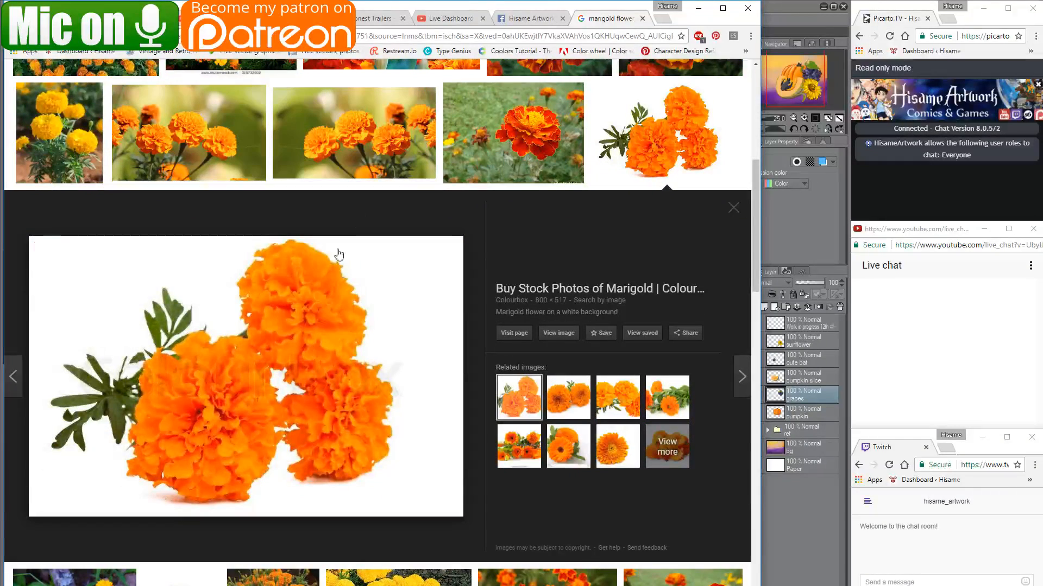
pyautogui.scroll(2, 318, 306)
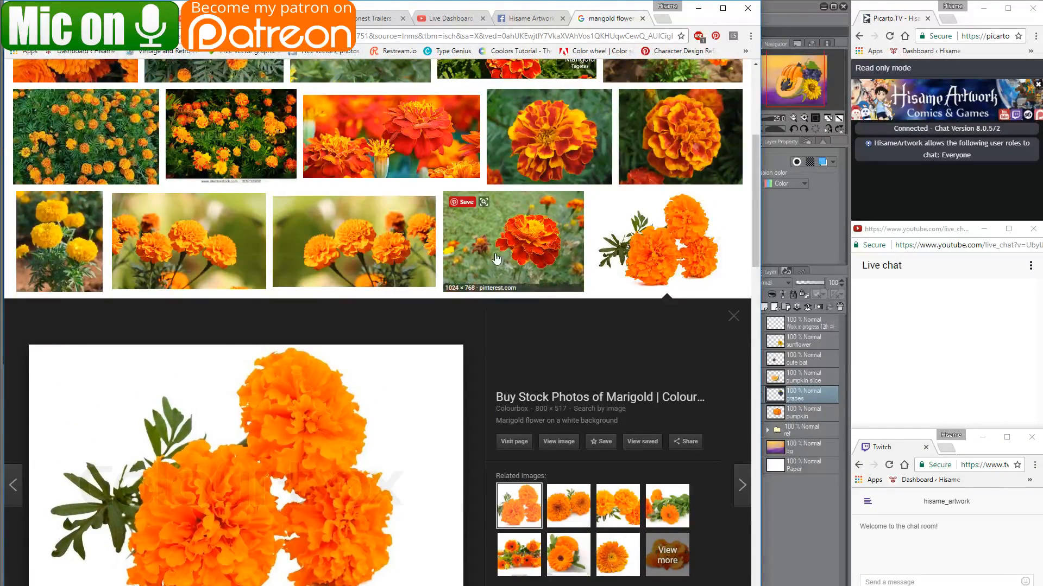
pyautogui.click(496, 259)
pyautogui.rightClick(344, 323)
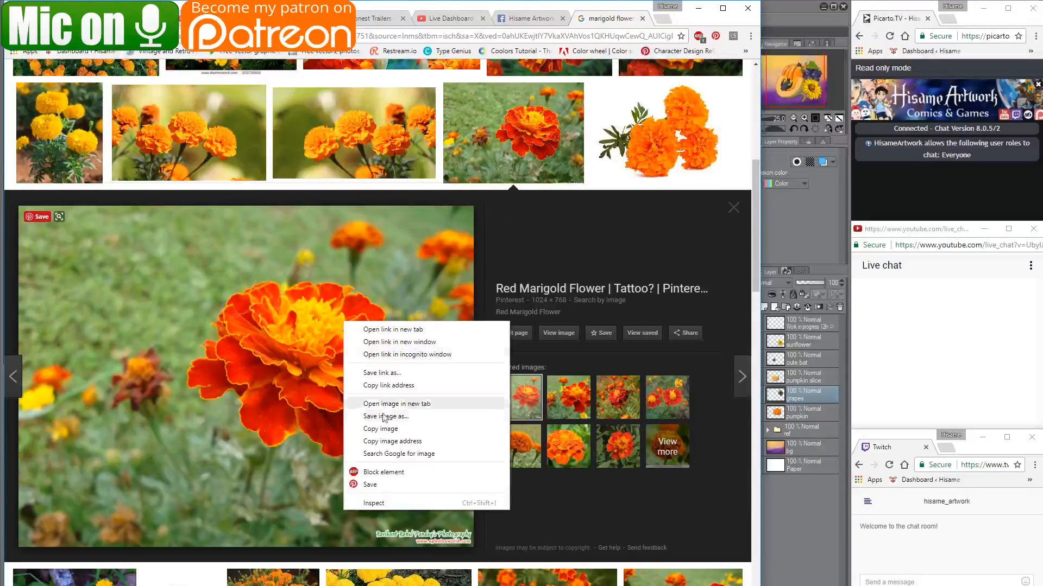
pyautogui.click(382, 429)
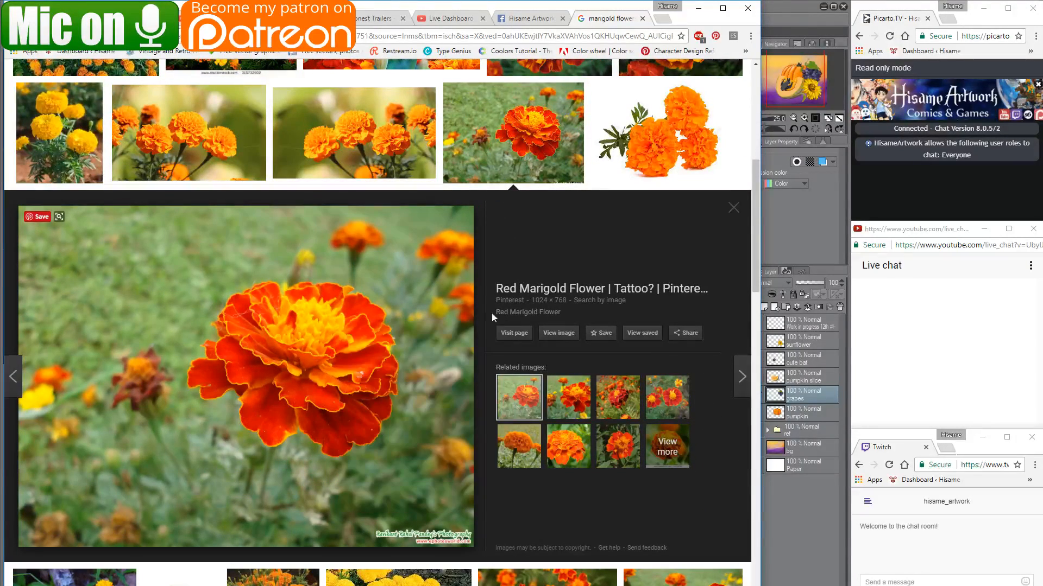
pyautogui.click(698, 11)
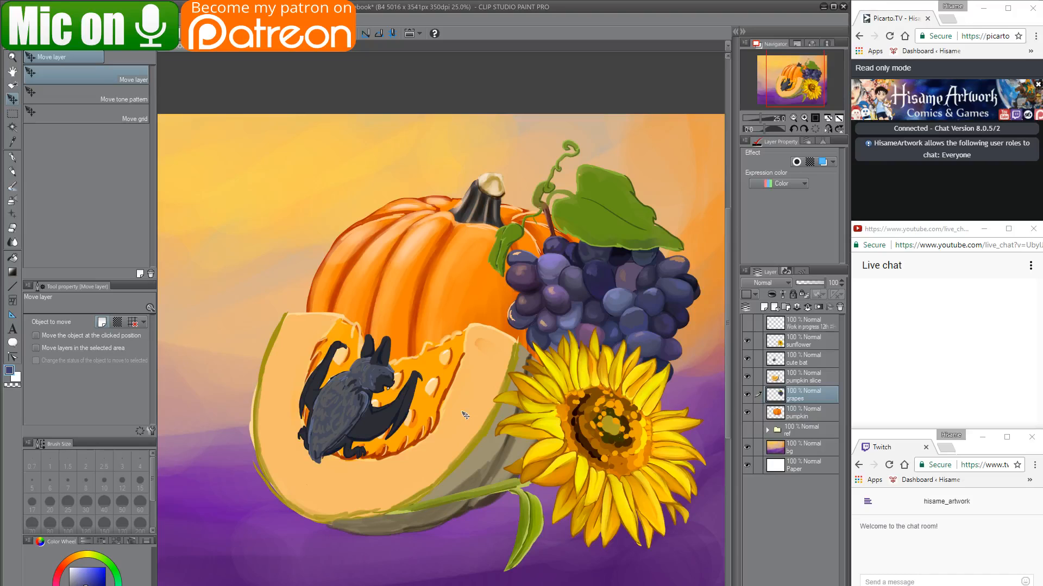
# Paste the copied marigold photo onto a new layer directly above the sunflower layer.
pyautogui.click(799, 341)
pyautogui.scroll(-1, 531, 333)
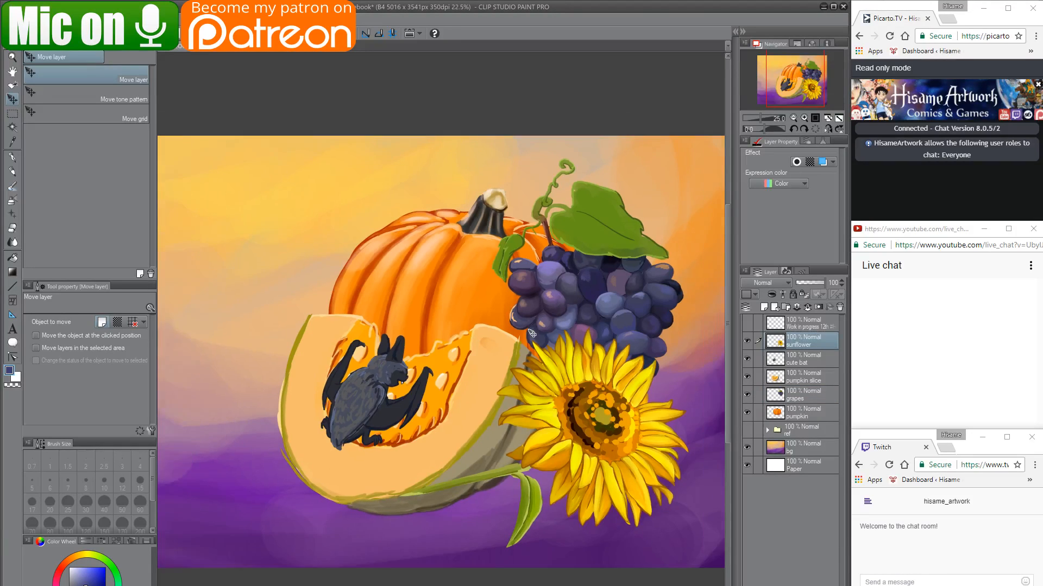
pyautogui.scroll(-1, 444, 333)
pyautogui.hotkey('ctrl', 'v')
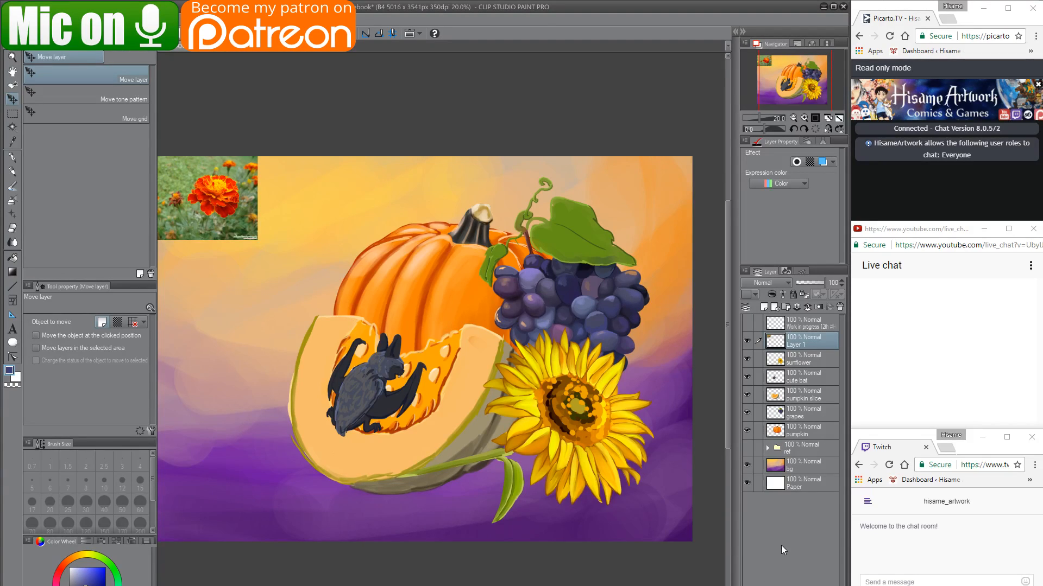
# Add a new layer above the pasted reference and ready the Turnip pen with red sampled from the marigold photo.
pyautogui.click(764, 308)
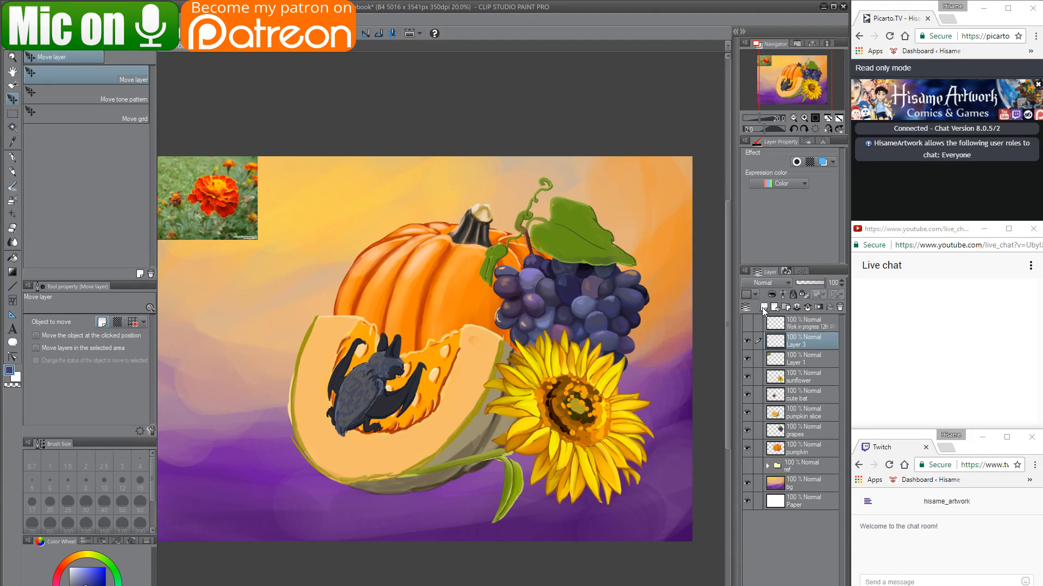
pyautogui.click(12, 159)
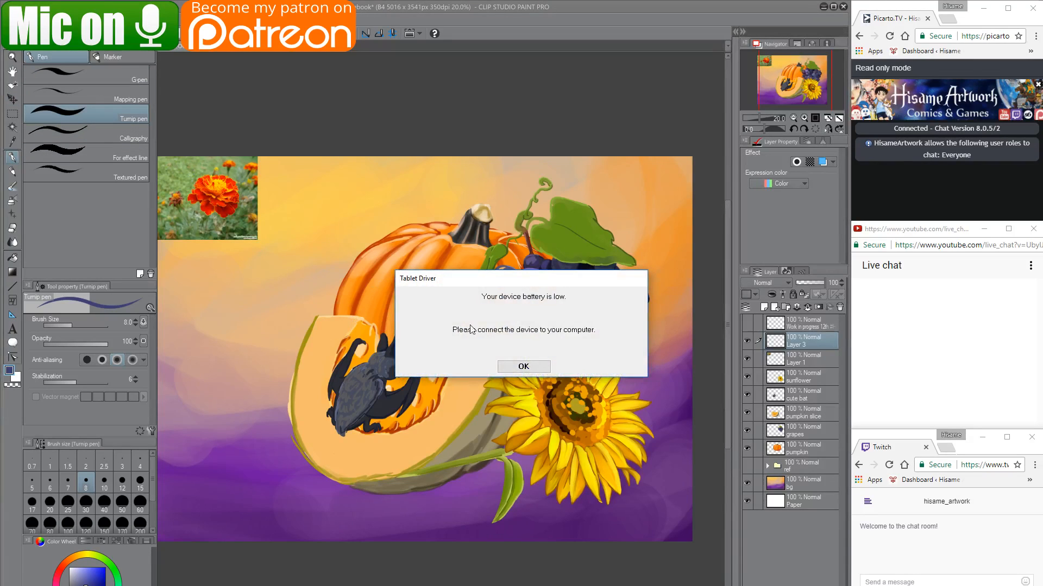
pyautogui.click(511, 368)
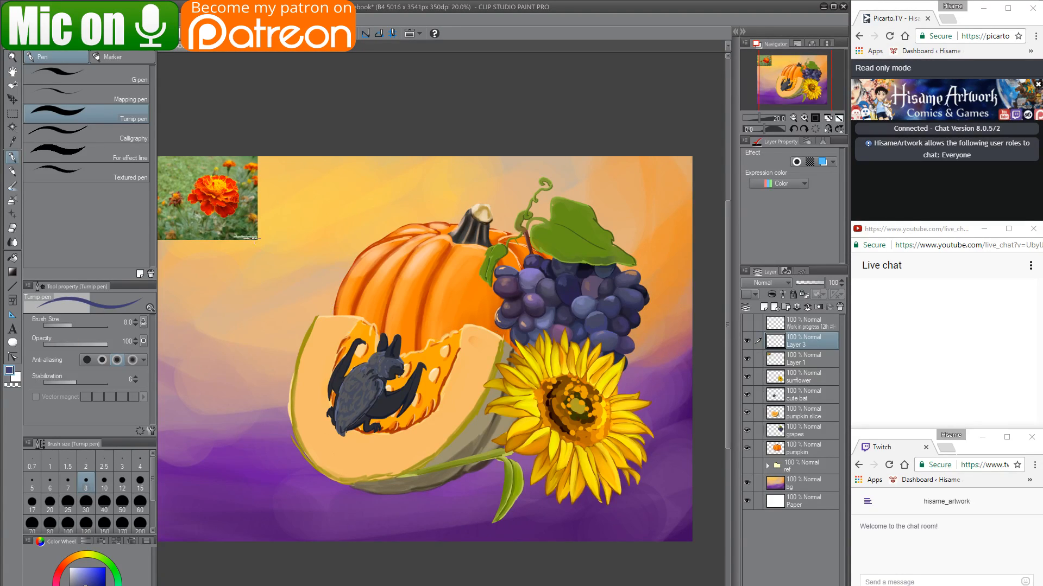
pyautogui.keyDown('alt'); pyautogui.click(222, 198); pyautogui.keyUp('alt')
pyautogui.scroll(5, 235, 166)
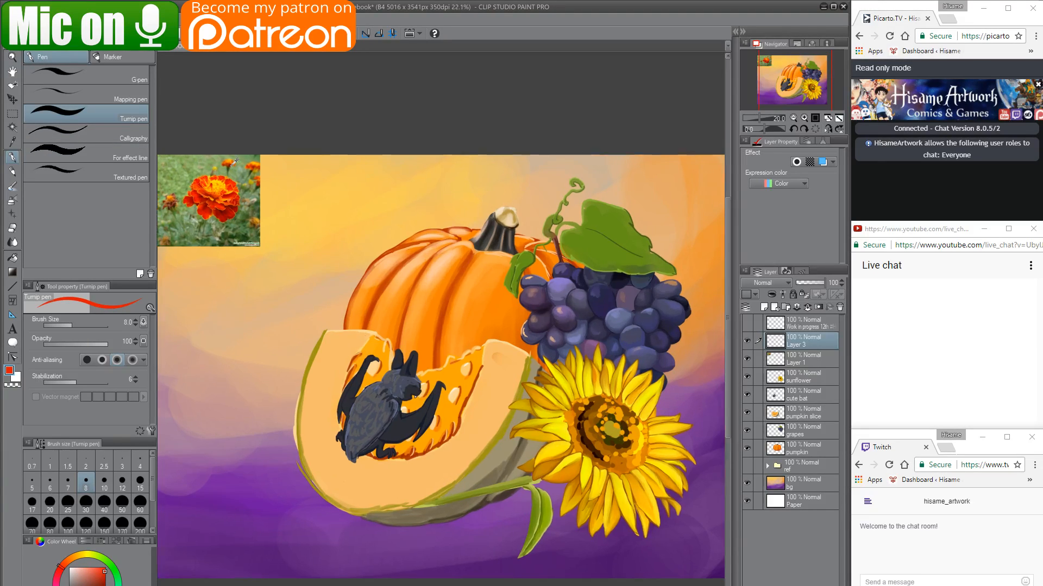
pyautogui.moveTo(298, 216); pyautogui.dragTo(457, 343)
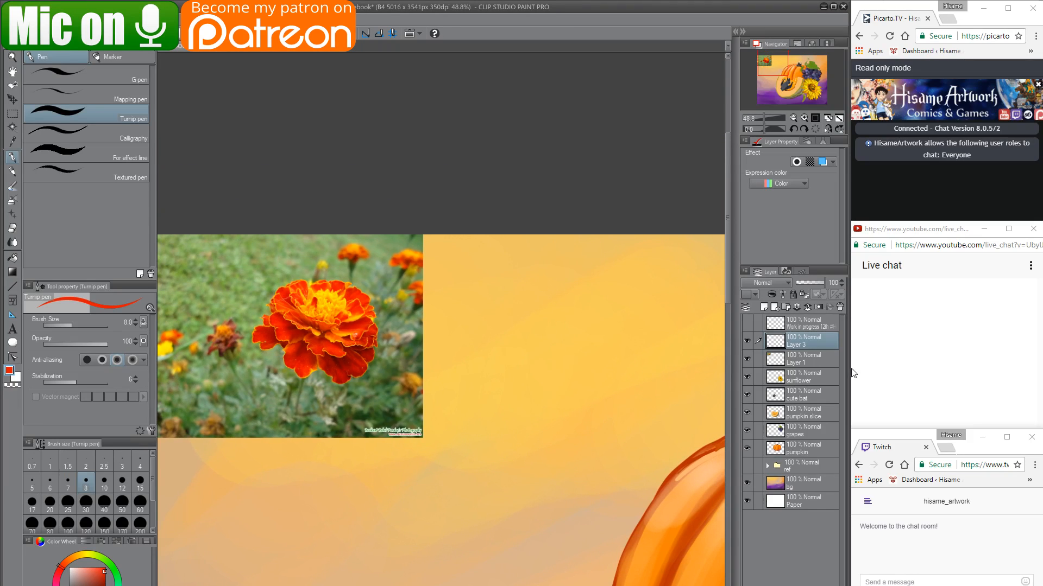
# Rename the new empty layer as marigold.
pyautogui.doubleClick(805, 345)
pyautogui.write('marigo')
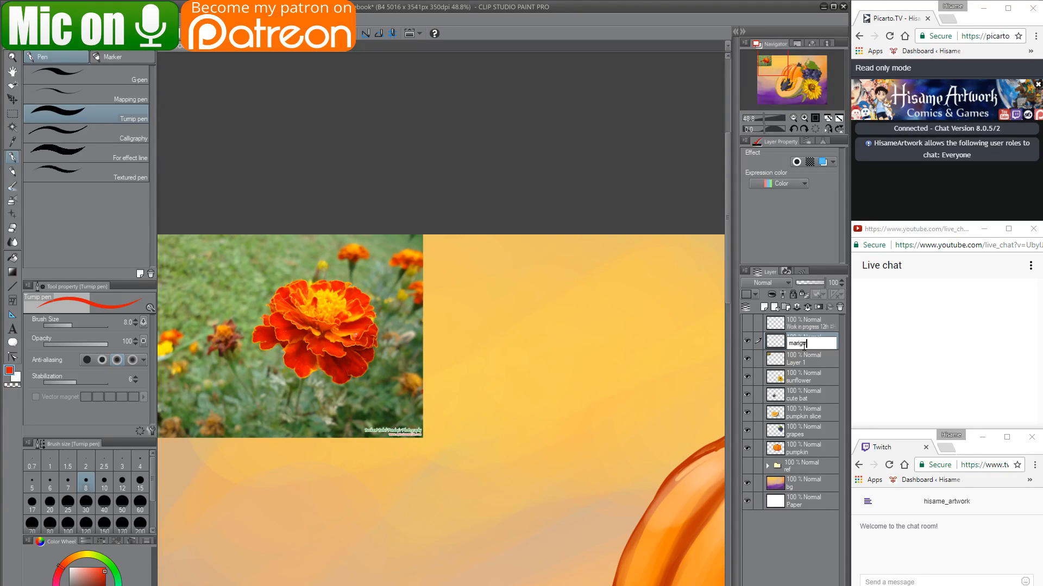
pyautogui.write('ld')
pyautogui.press('Return')
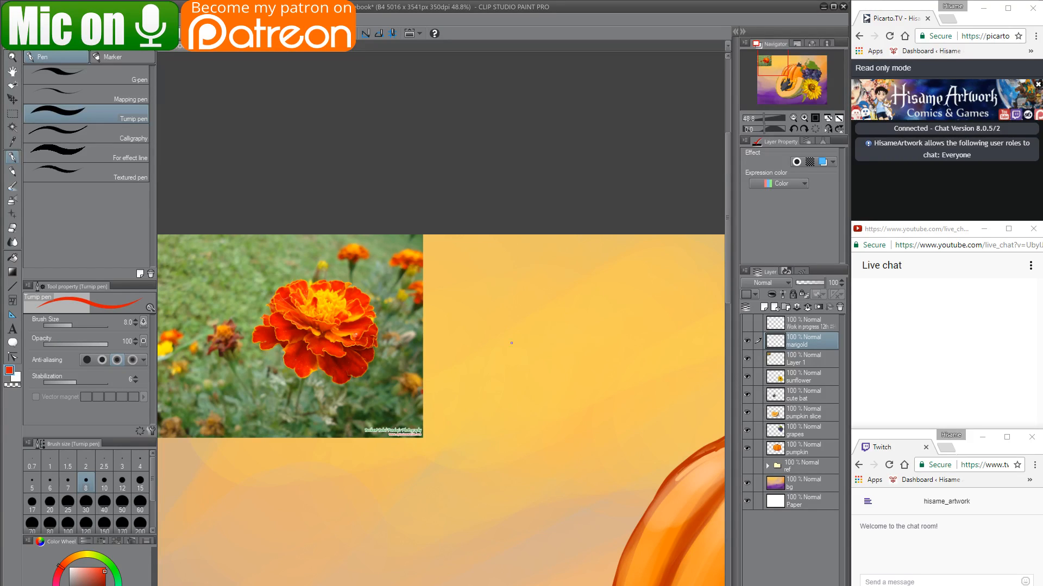
# Paint a solid red marigold silhouette with a lobed outline on the background beside the reference photo.
pyautogui.click(104, 505)
pyautogui.moveTo(534, 356)
pyautogui.mouseDown()
pyautogui.moveTo(489, 359)
pyautogui.moveTo(540, 363)
pyautogui.moveTo(556, 391)
pyautogui.mouseUp()
pyautogui.hotkey('ctrl', 'z')
pyautogui.hotkey('ctrl', 'z')
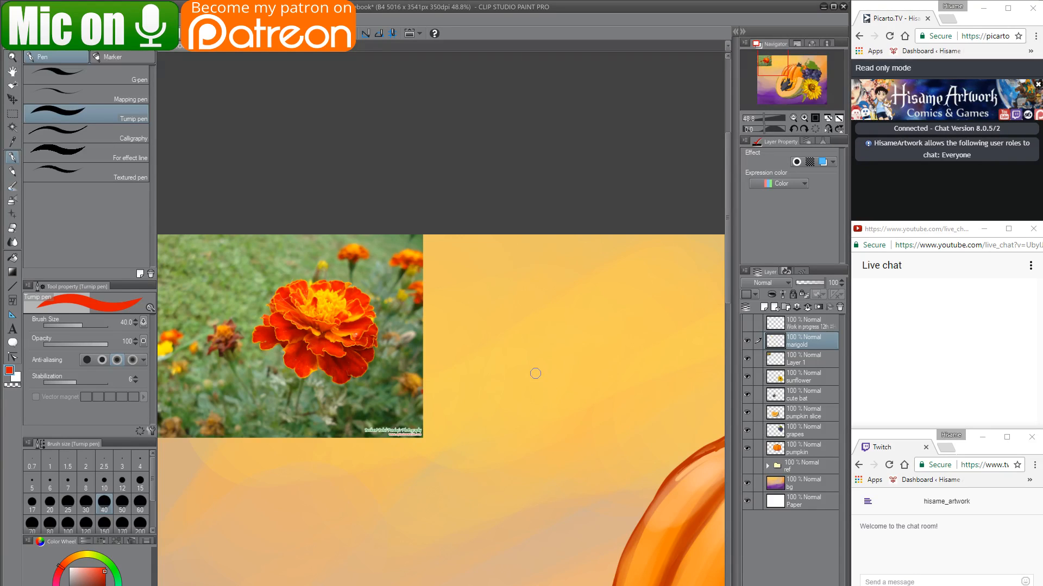
pyautogui.press('[')
pyautogui.press('[')
pyautogui.press('[')
pyautogui.moveTo(524, 348)
pyautogui.mouseDown()
pyautogui.moveTo(503, 383)
pyautogui.moveTo(501, 404)
pyautogui.moveTo(523, 402)
pyautogui.moveTo(562, 429)
pyautogui.moveTo(505, 423)
pyautogui.moveTo(591, 454)
pyautogui.moveTo(542, 431)
pyautogui.moveTo(554, 442)
pyautogui.moveTo(602, 444)
pyautogui.moveTo(646, 427)
pyautogui.moveTo(663, 394)
pyautogui.moveTo(650, 367)
pyautogui.moveTo(581, 340)
pyautogui.moveTo(524, 382)
pyautogui.moveTo(592, 404)
pyautogui.moveTo(580, 393)
pyautogui.moveTo(546, 418)
pyautogui.moveTo(546, 453)
pyautogui.moveTo(535, 429)
pyautogui.moveTo(546, 352)
pyautogui.moveTo(570, 326)
pyautogui.mouseUp()
# Try to draw a petal edge on the red silhouette with the Turnip pen at size 8 in yellow-orange from the photo.
pyautogui.press('[')
pyautogui.press('[')
pyautogui.press('[')
pyautogui.press('[')
pyautogui.press('[')
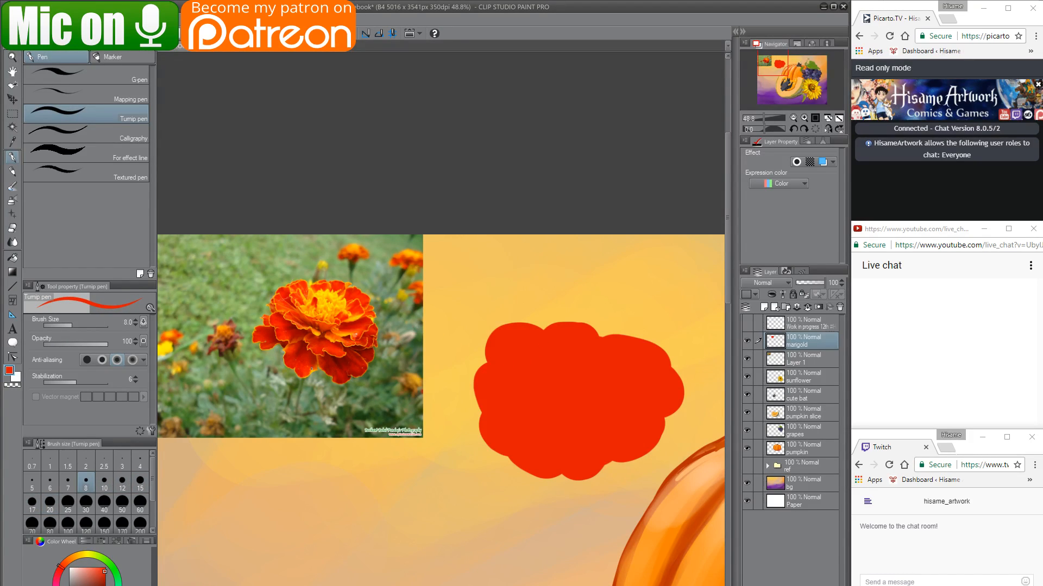
pyautogui.keyDown('alt'); pyautogui.click(312, 367); pyautogui.keyUp('alt')
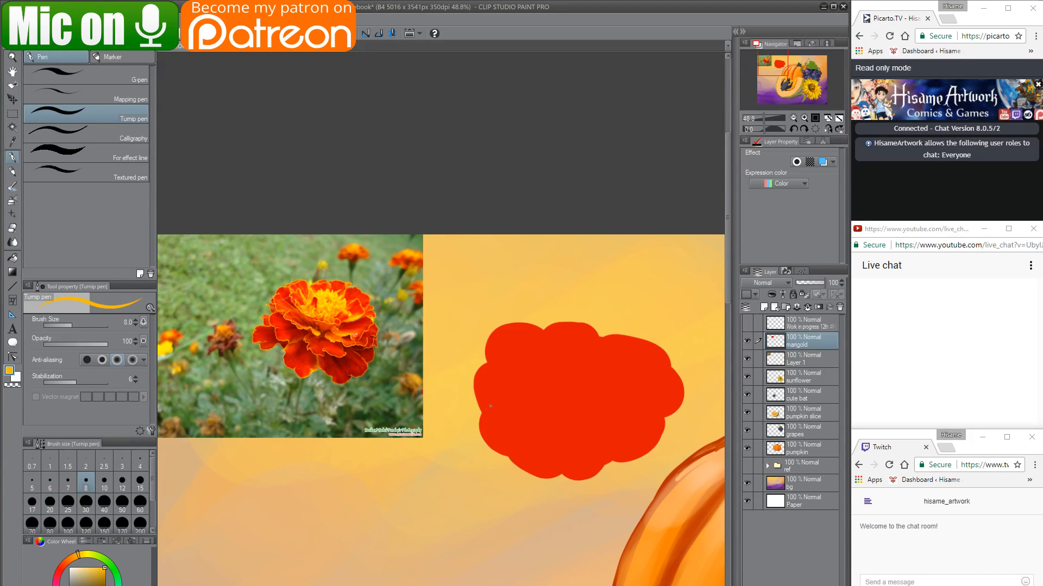
pyautogui.moveTo(498, 402); pyautogui.dragTo(484, 415)
pyautogui.hotkey('ctrl', 'z')
# Try finer yellow-orange petal edges on the red silhouette with the Turnip pen at sizes 5 and 2.
pyautogui.press('[')
pyautogui.press('[')
pyautogui.press('[')
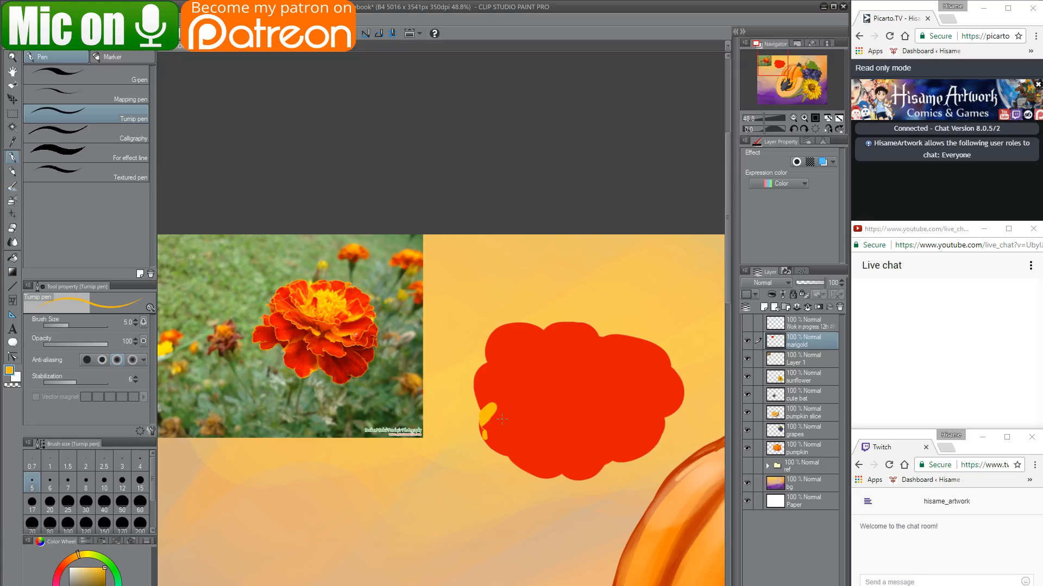
pyautogui.hotkey('ctrl', 'z')
pyautogui.moveTo(491, 407)
pyautogui.mouseDown()
pyautogui.moveTo(480, 420)
pyautogui.moveTo(532, 407)
pyautogui.moveTo(463, 377)
pyautogui.moveTo(466, 362)
pyautogui.mouseUp()
pyautogui.hotkey('ctrl', 'z')
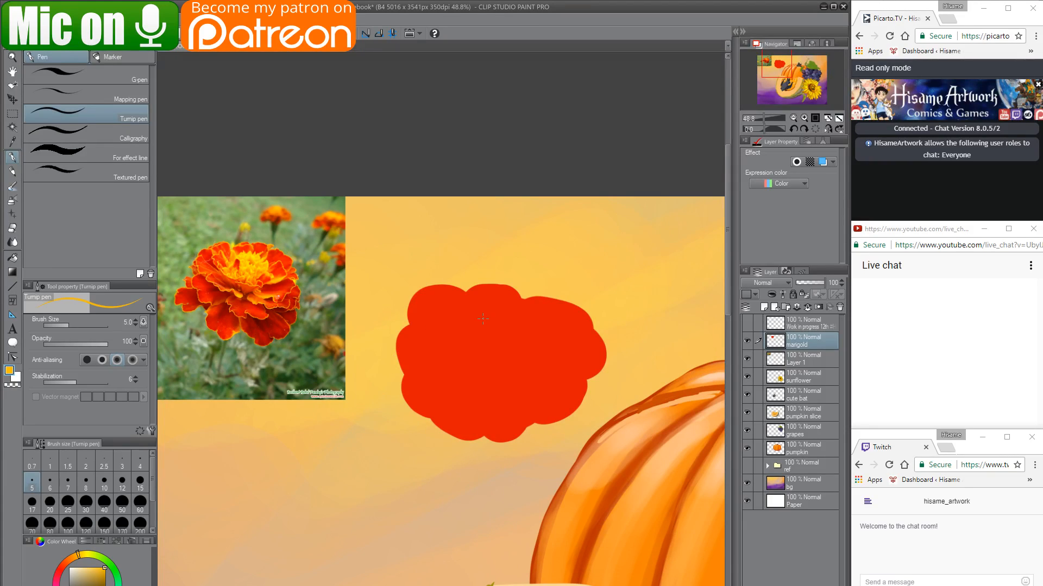
pyautogui.press('[')
pyautogui.press('[')
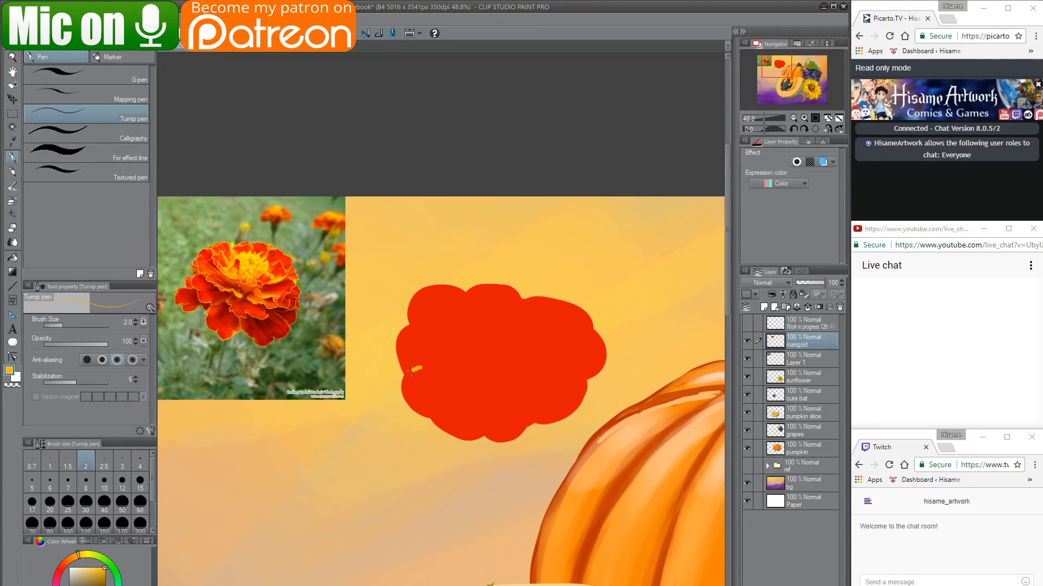
pyautogui.moveTo(411, 371); pyautogui.dragTo(400, 384)
# Hide the marigold and pasted reference layers and make the cute bat layer active.
pyautogui.scroll(-4, 344, 424)
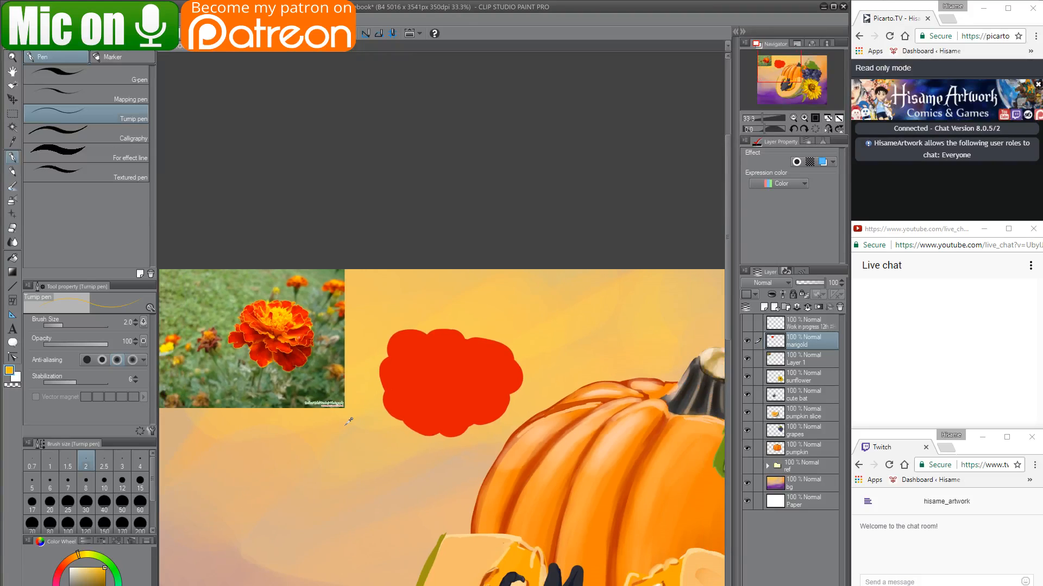
pyautogui.moveTo(748, 339); pyautogui.dragTo(747, 358)
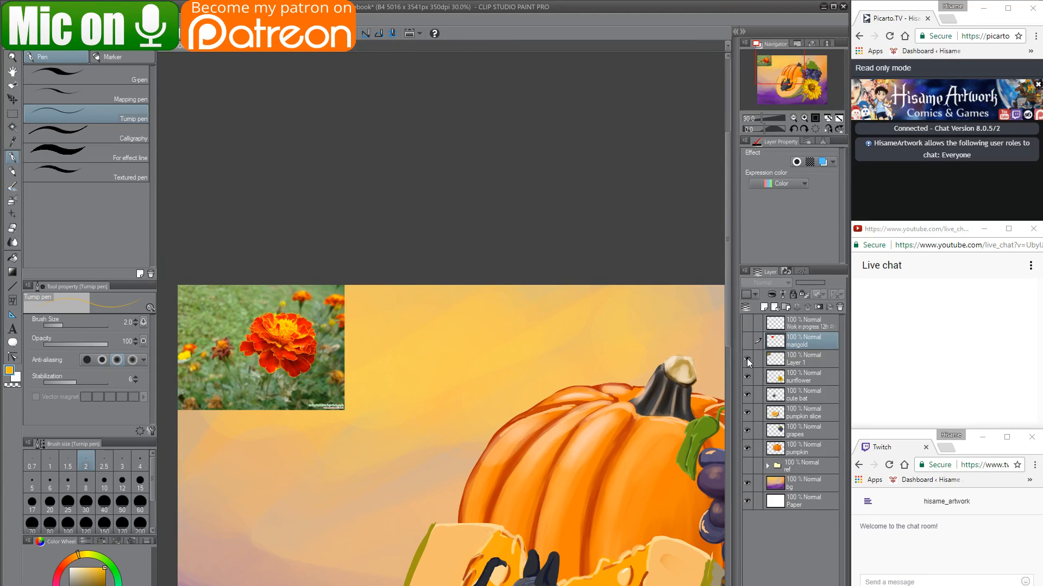
pyautogui.moveTo(511, 461); pyautogui.dragTo(387, 230)
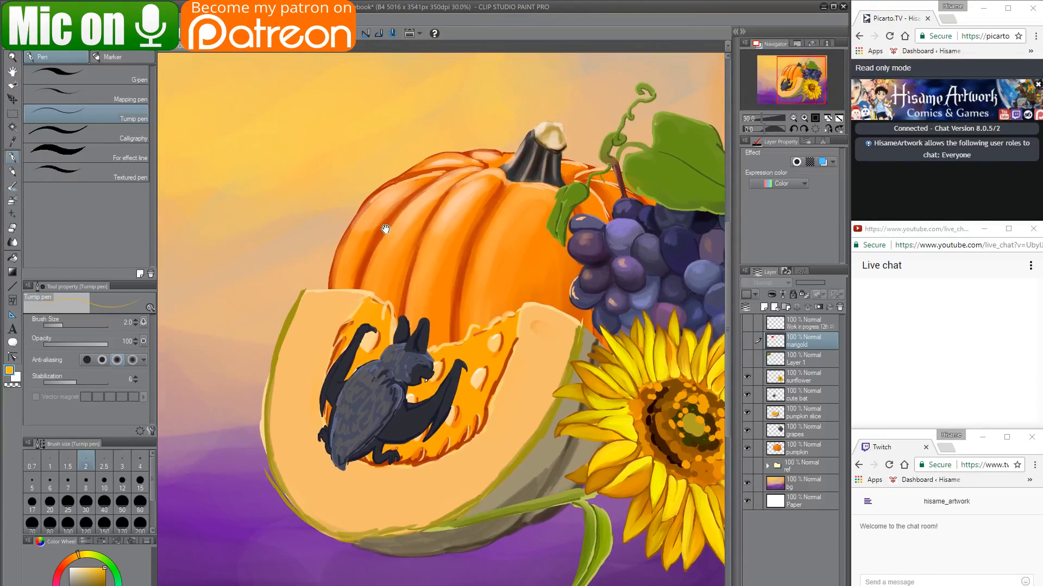
pyautogui.scroll(2, 336, 413)
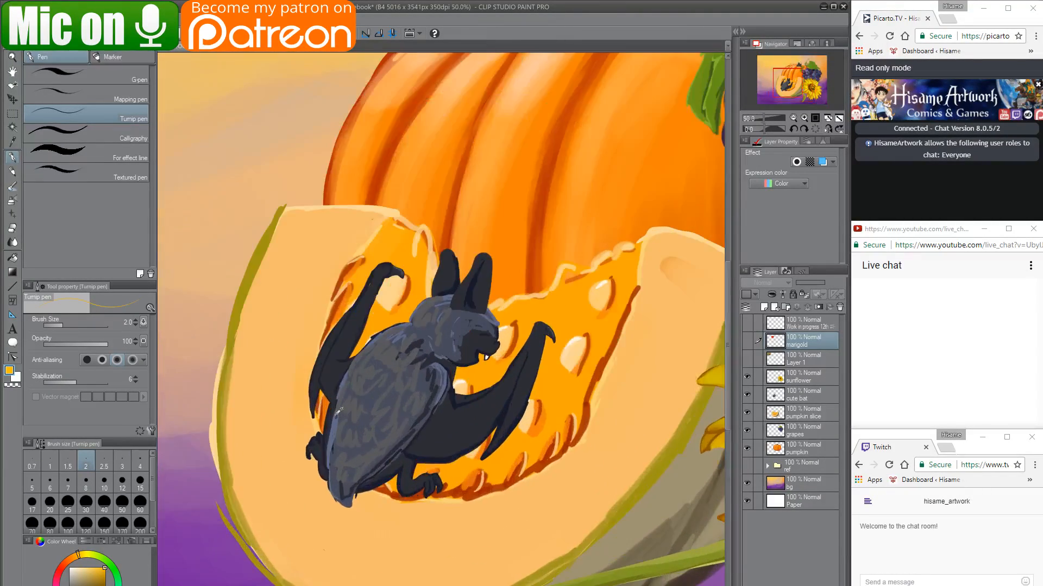
pyautogui.click(793, 395)
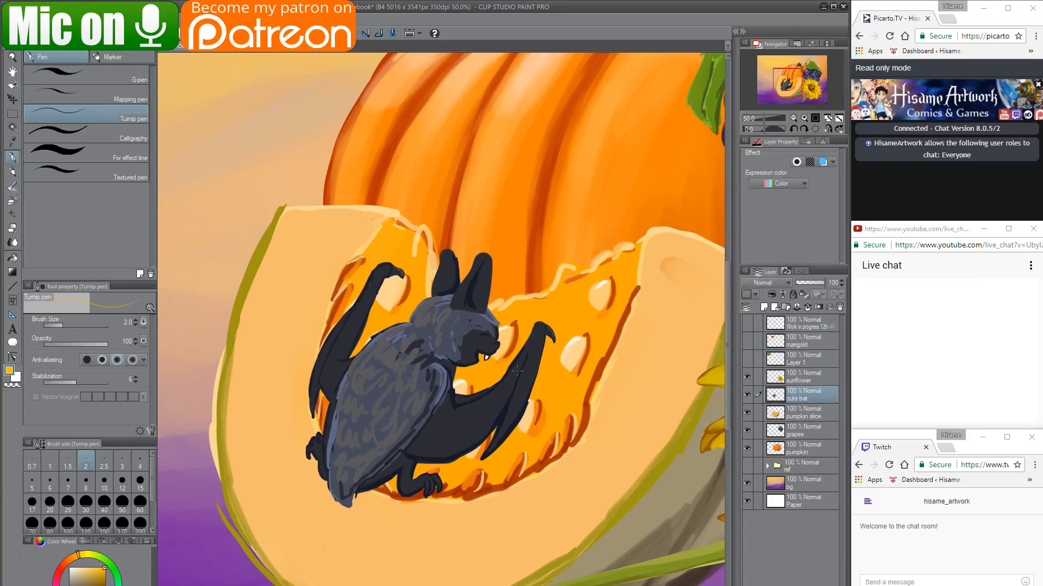
pyautogui.scroll(-3, 520, 370)
# Switch to the main browser window and search Google Images for "draw fur" in a new tab.
pyautogui.click(280, 574)
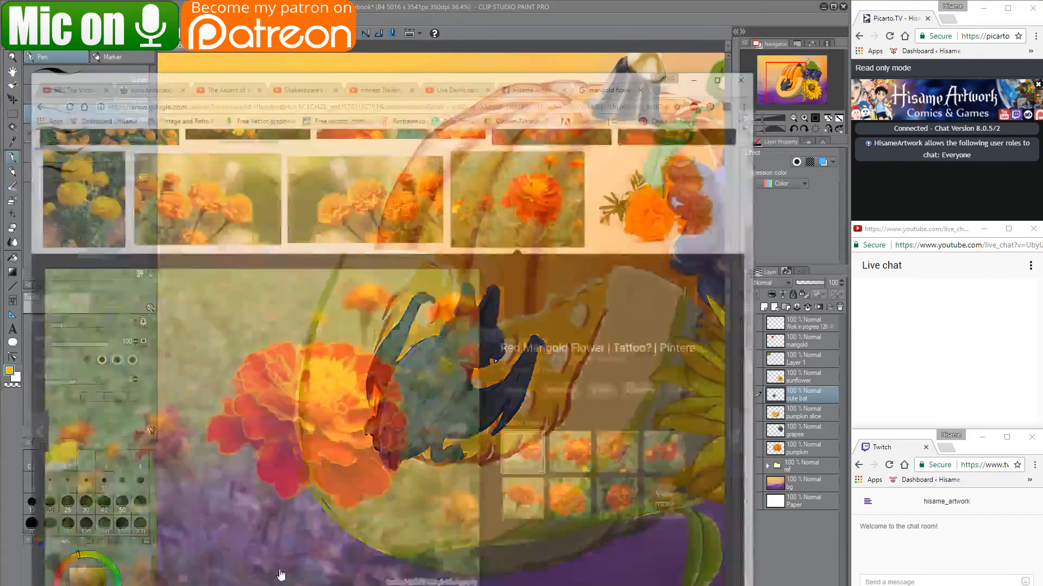
pyautogui.click(665, 20)
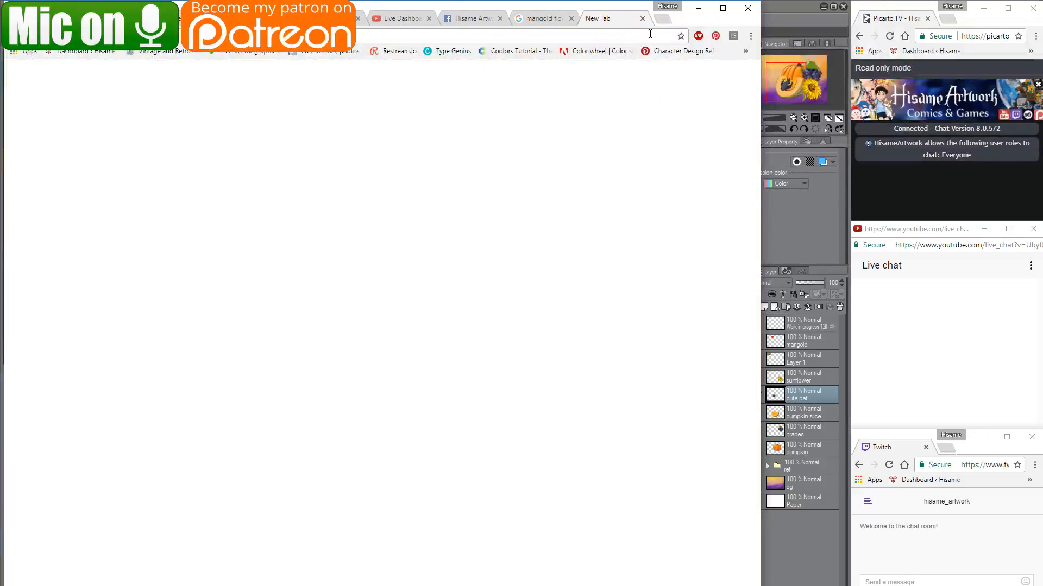
pyautogui.write('ba')
pyautogui.press('BackSpace')
pyautogui.press('BackSpace')
pyautogui.press('BackSpace')
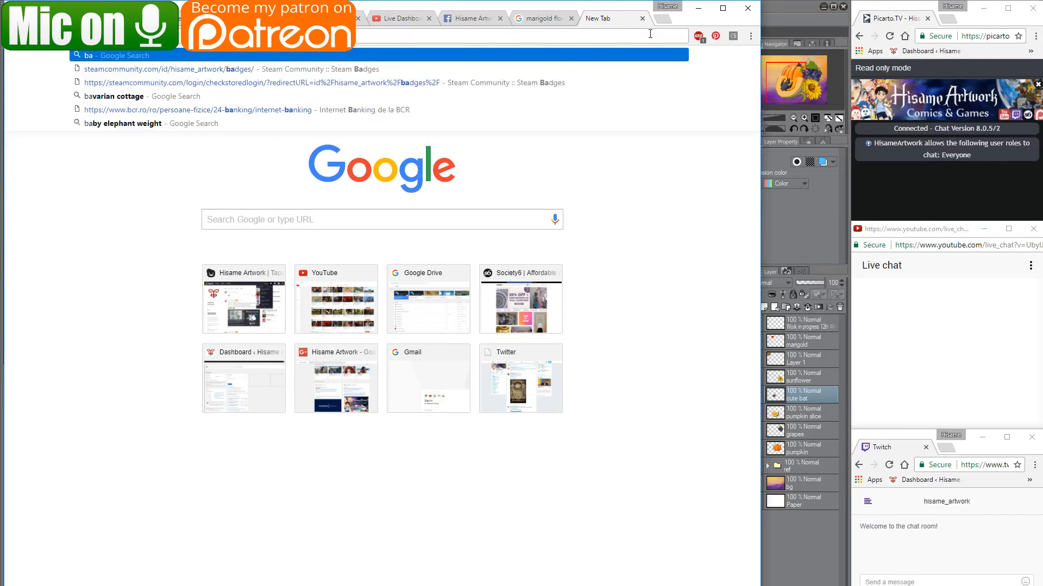
pyautogui.write('draw fur')
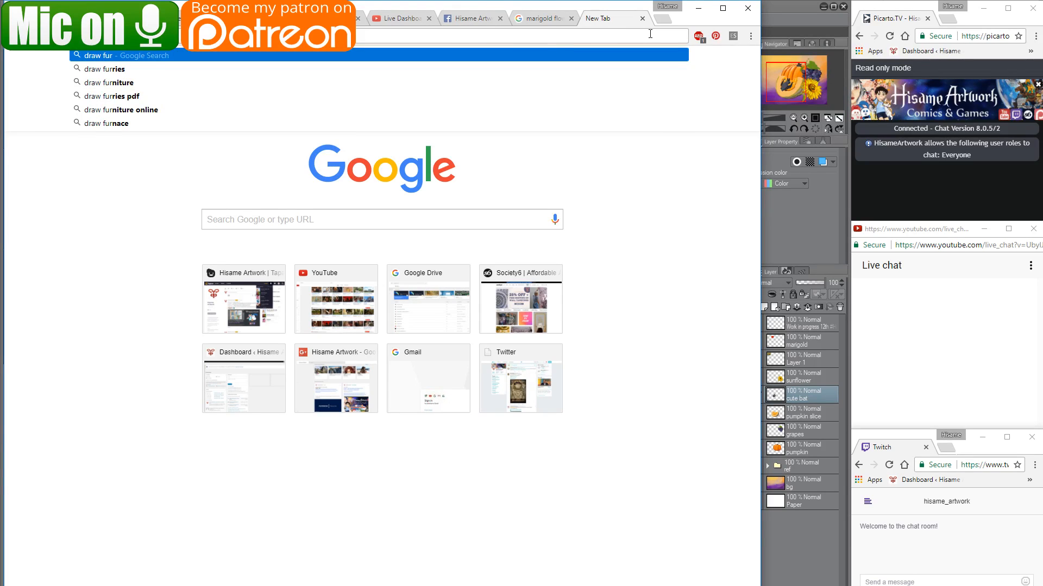
pyautogui.press('Return')
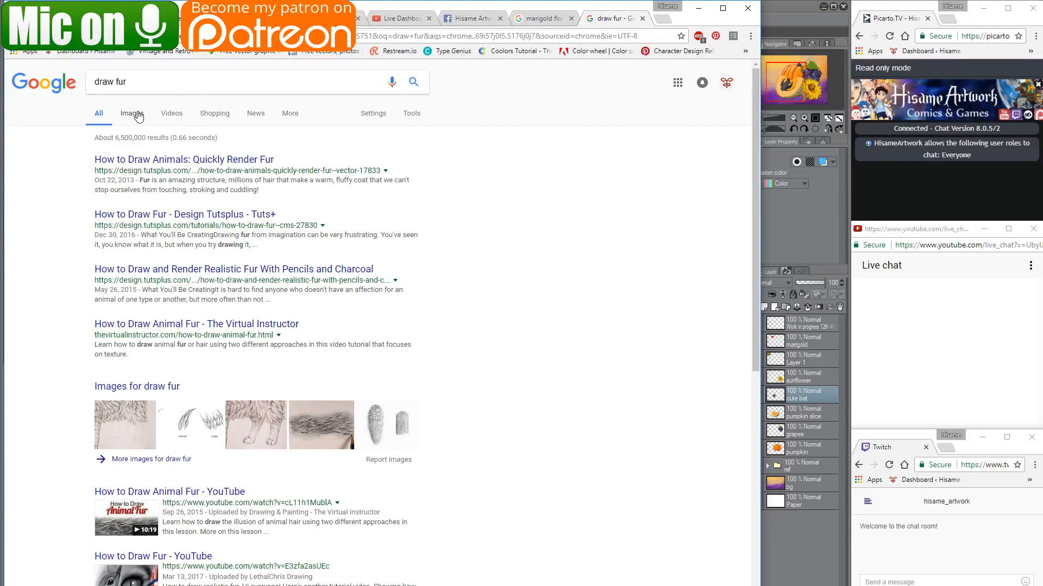
pyautogui.click(137, 115)
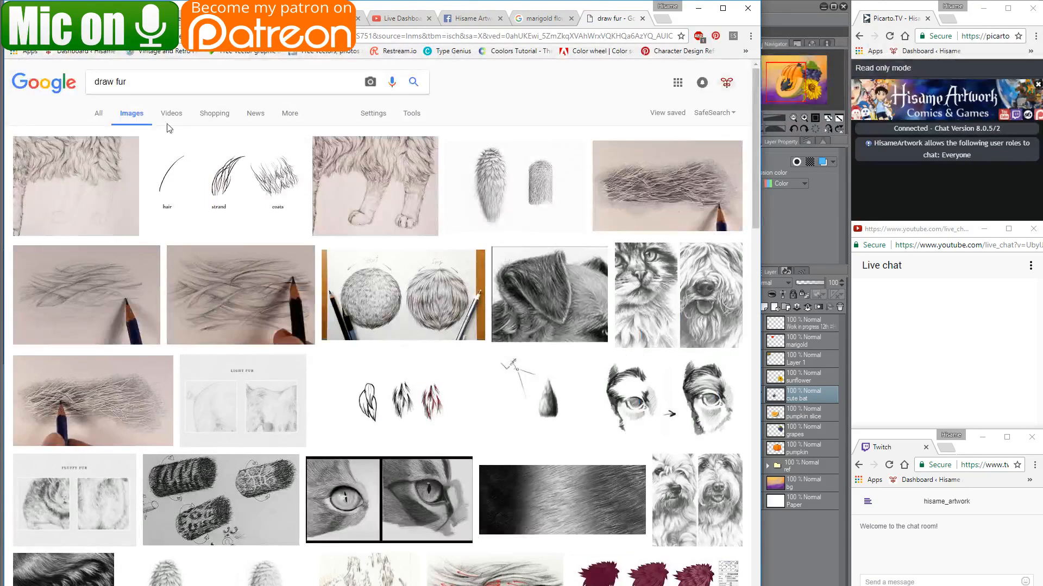
# Refine the image search to "draw fur digital".
pyautogui.click(183, 84)
pyautogui.write('digita')
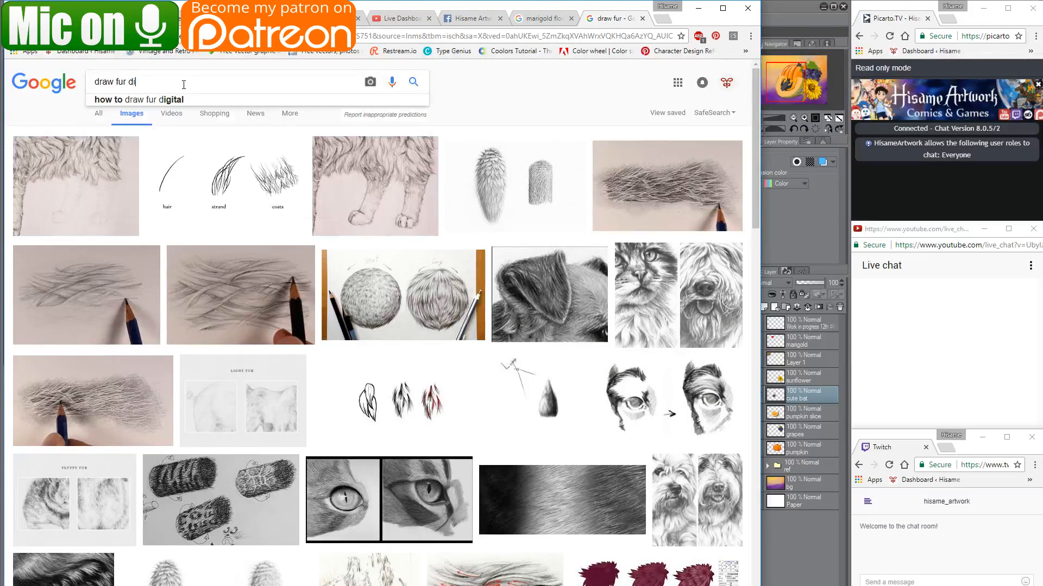
pyautogui.write('l')
pyautogui.press('Return')
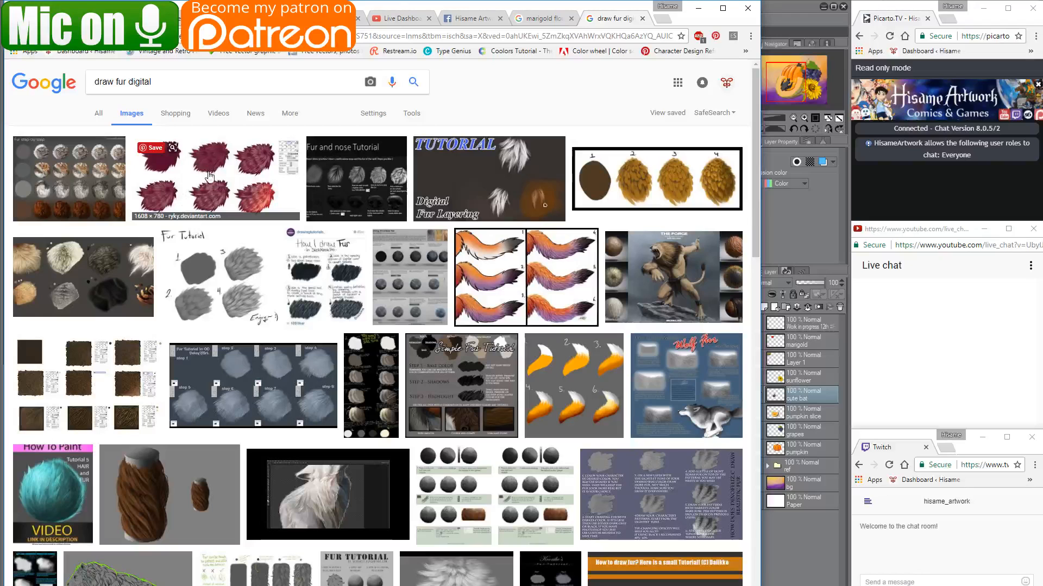
# Examine the maroon Easy fur tutorial and the brown Neko's fur tutorial previews, and return to the painting in Clip Studio Paint.
pyautogui.click(210, 178)
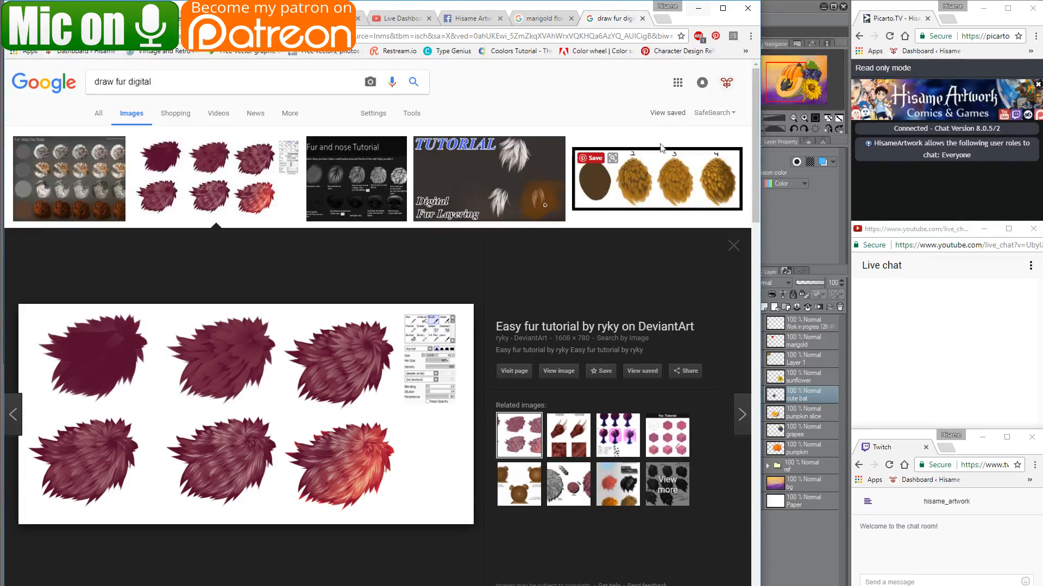
pyautogui.click(641, 193)
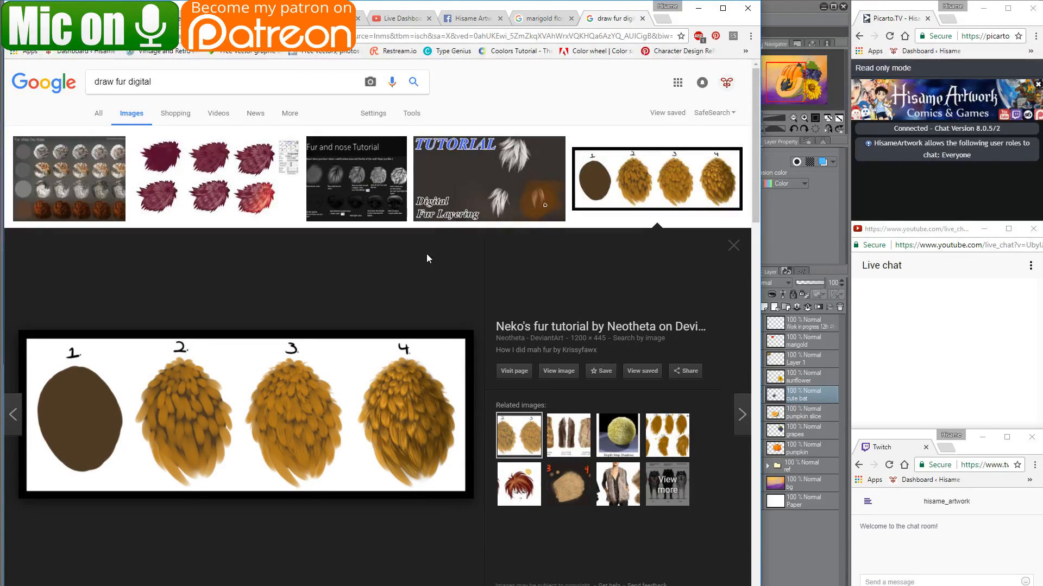
pyautogui.click(696, 9)
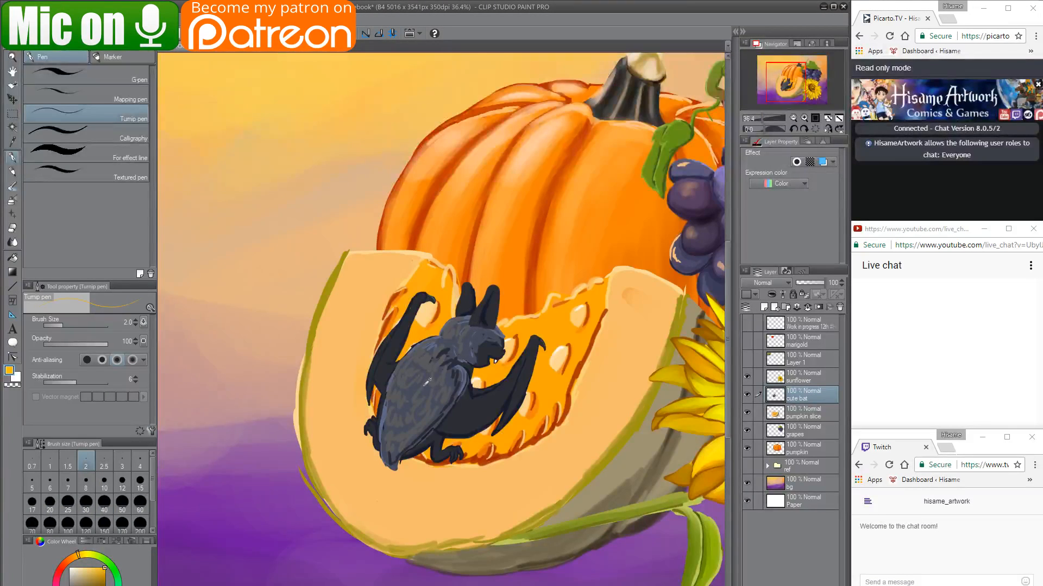
# Switch to the Dense watercolor brush and sample the dark blue-black from the bat's body as the paint colour.
pyautogui.scroll(6, 427, 383)
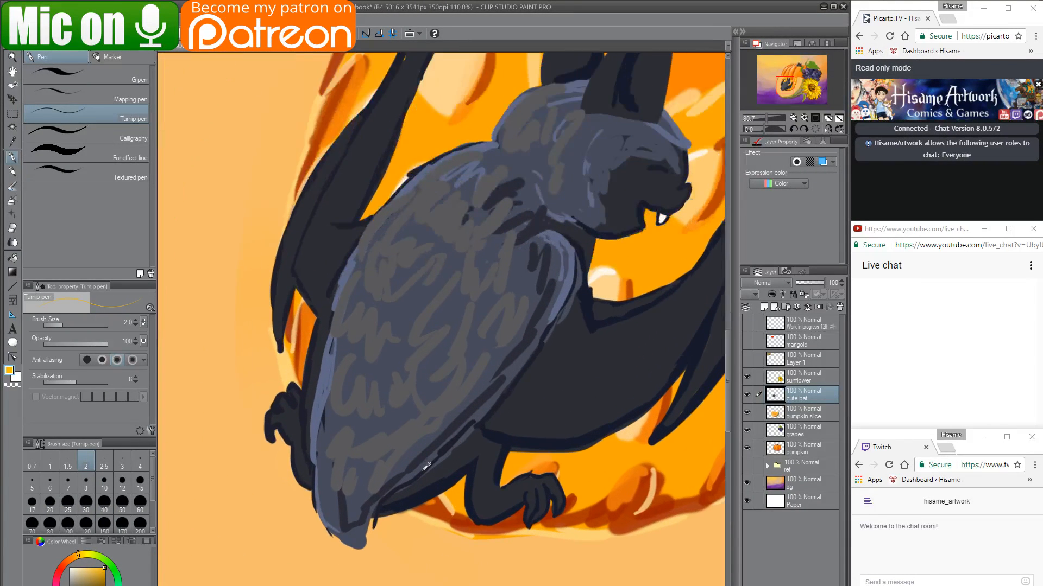
pyautogui.scroll(1, 427, 465)
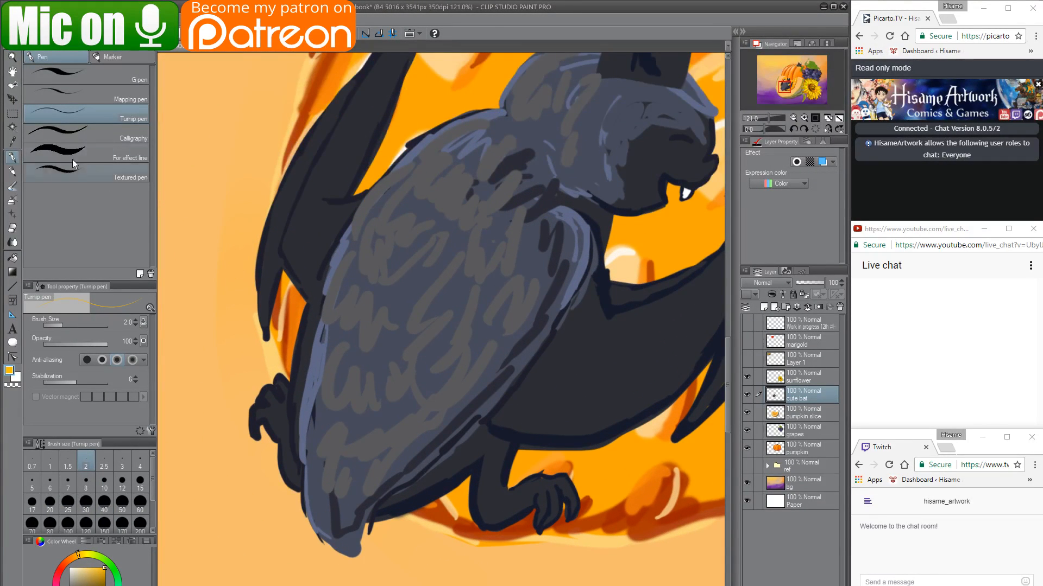
pyautogui.click(12, 185)
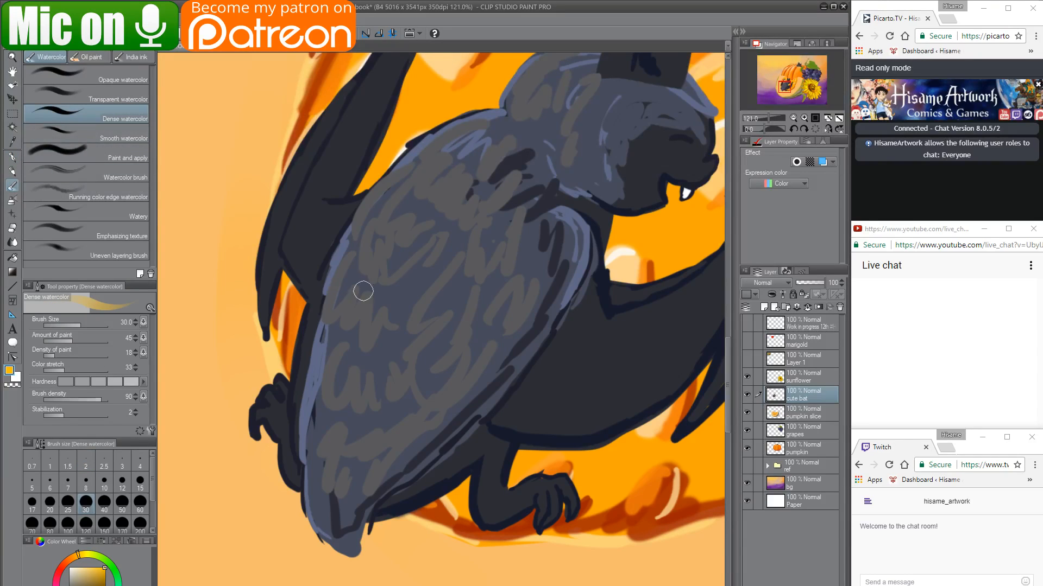
pyautogui.keyDown('alt'); pyautogui.click(470, 274); pyautogui.keyUp('alt')
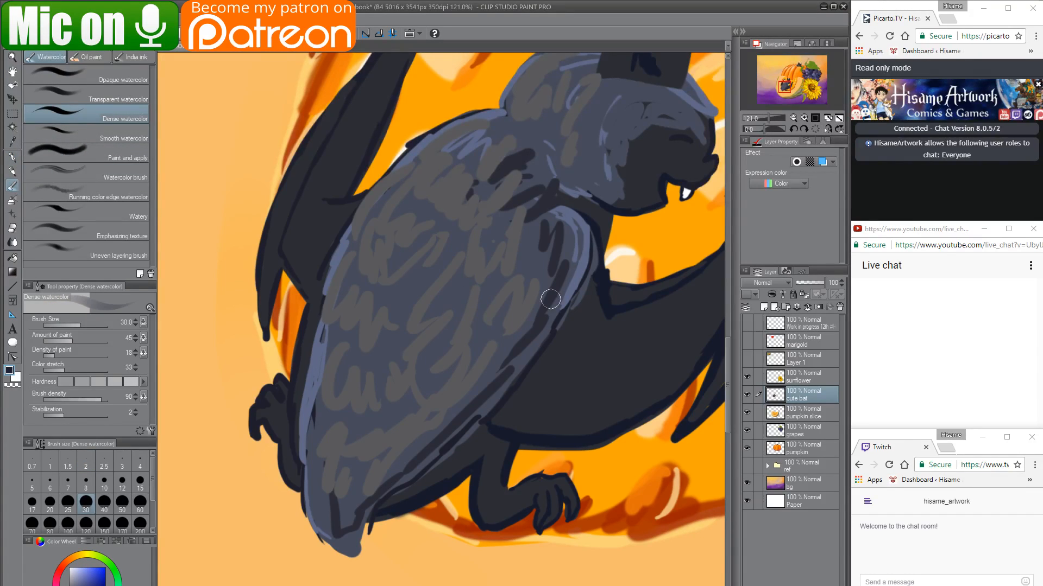
# Test dark strokes on the bat's shoulder, undoing each one, and reduce the brush size to 7.
pyautogui.click(582, 249)
pyautogui.hotkey('ctrl', 'z')
pyautogui.press('[')
pyautogui.press('[')
pyautogui.press('[')
pyautogui.press('[')
pyautogui.press('[')
pyautogui.moveTo(568, 217)
pyautogui.mouseDown()
pyautogui.moveTo(576, 234)
pyautogui.moveTo(559, 266)
pyautogui.mouseUp()
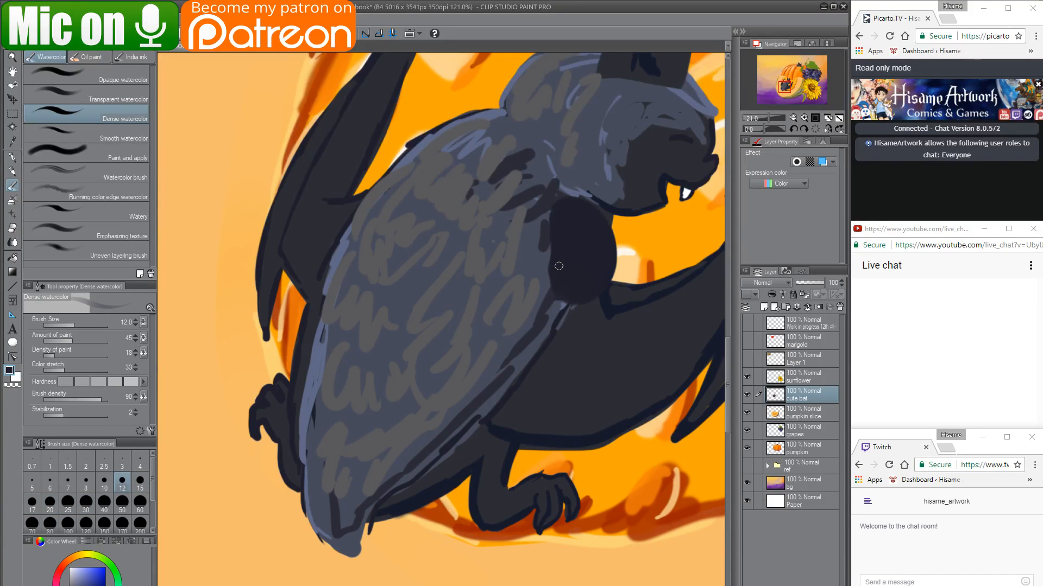
pyautogui.hotkey('ctrl', 'z')
pyautogui.press('[')
pyautogui.press('[')
pyautogui.moveTo(576, 212)
pyautogui.mouseDown()
pyautogui.moveTo(562, 255)
pyautogui.moveTo(559, 247)
pyautogui.mouseUp()
pyautogui.hotkey('ctrl', 'z')
pyautogui.press('[')
pyautogui.press('[')
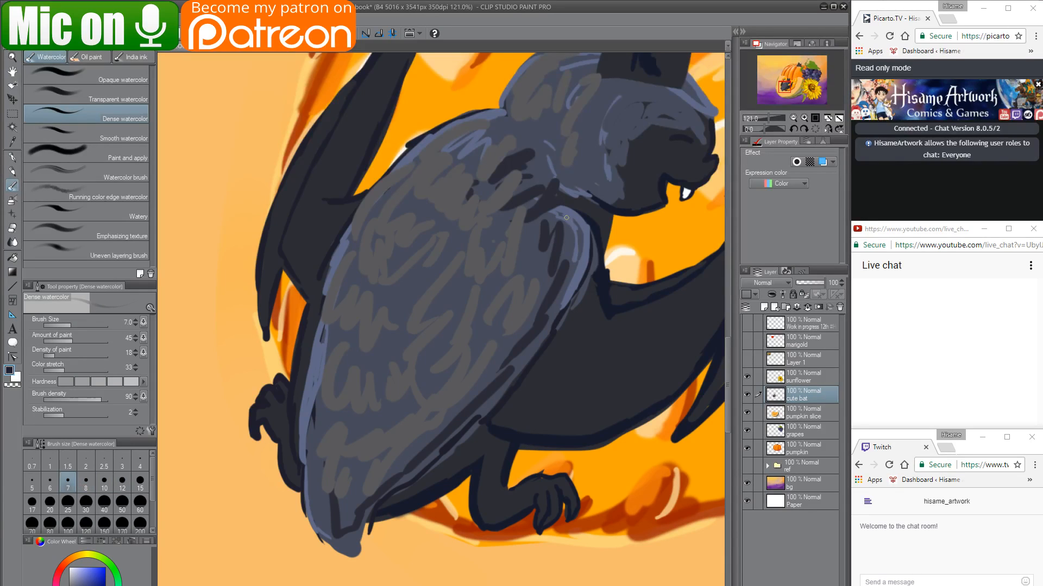
# Paint dark, jagged fur strokes over the bat's shoulders and upper back, from below the head to the far wing.
pyautogui.moveTo(562, 196)
pyautogui.mouseDown()
pyautogui.moveTo(572, 235)
pyautogui.moveTo(572, 201)
pyautogui.moveTo(562, 272)
pyautogui.moveTo(586, 237)
pyautogui.moveTo(537, 339)
pyautogui.moveTo(570, 276)
pyautogui.moveTo(562, 314)
pyautogui.moveTo(544, 325)
pyautogui.moveTo(562, 246)
pyautogui.moveTo(521, 336)
pyautogui.mouseUp()
pyautogui.moveTo(542, 203)
pyautogui.mouseDown()
pyautogui.moveTo(519, 272)
pyautogui.moveTo(519, 201)
pyautogui.moveTo(564, 199)
pyautogui.moveTo(576, 249)
pyautogui.mouseUp()
pyautogui.moveTo(546, 180)
pyautogui.mouseDown()
pyautogui.moveTo(516, 271)
pyautogui.moveTo(483, 242)
pyautogui.mouseUp()
pyautogui.moveTo(515, 153)
pyautogui.mouseDown()
pyautogui.moveTo(472, 184)
pyautogui.moveTo(457, 221)
pyautogui.mouseUp()
pyautogui.moveTo(471, 138)
pyautogui.mouseDown()
pyautogui.moveTo(480, 181)
pyautogui.moveTo(466, 120)
pyautogui.moveTo(405, 200)
pyautogui.mouseUp()
pyautogui.moveTo(492, 133)
pyautogui.mouseDown()
pyautogui.moveTo(472, 122)
pyautogui.moveTo(415, 160)
pyautogui.moveTo(380, 204)
pyautogui.moveTo(351, 274)
pyautogui.mouseUp()
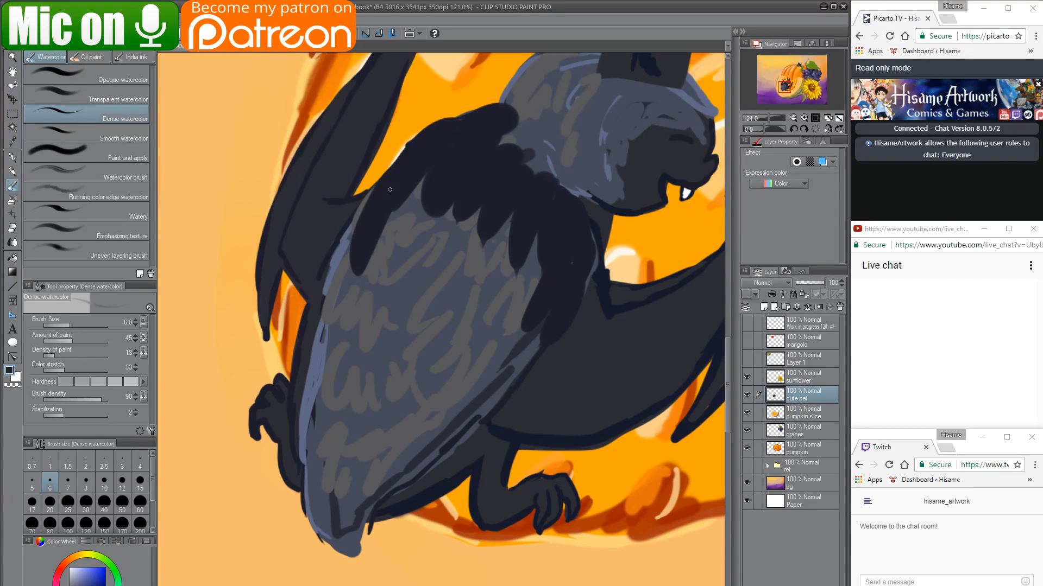
# Cover the bat's left flank, tail end and lower body edge with the same dark colour.
pyautogui.moveTo(374, 189); pyautogui.dragTo(337, 282)
pyautogui.moveTo(348, 234); pyautogui.dragTo(311, 437)
pyautogui.moveTo(320, 383)
pyautogui.mouseDown()
pyautogui.moveTo(325, 496)
pyautogui.moveTo(313, 458)
pyautogui.moveTo(333, 553)
pyautogui.moveTo(325, 511)
pyautogui.moveTo(353, 553)
pyautogui.moveTo(331, 533)
pyautogui.moveTo(358, 562)
pyautogui.mouseUp()
pyautogui.moveTo(332, 488)
pyautogui.mouseDown()
pyautogui.moveTo(341, 526)
pyautogui.moveTo(391, 465)
pyautogui.moveTo(384, 481)
pyautogui.mouseUp()
pyautogui.moveTo(437, 441)
pyautogui.mouseDown()
pyautogui.moveTo(382, 507)
pyautogui.moveTo(375, 533)
pyautogui.mouseUp()
pyautogui.moveTo(465, 422); pyautogui.dragTo(426, 479)
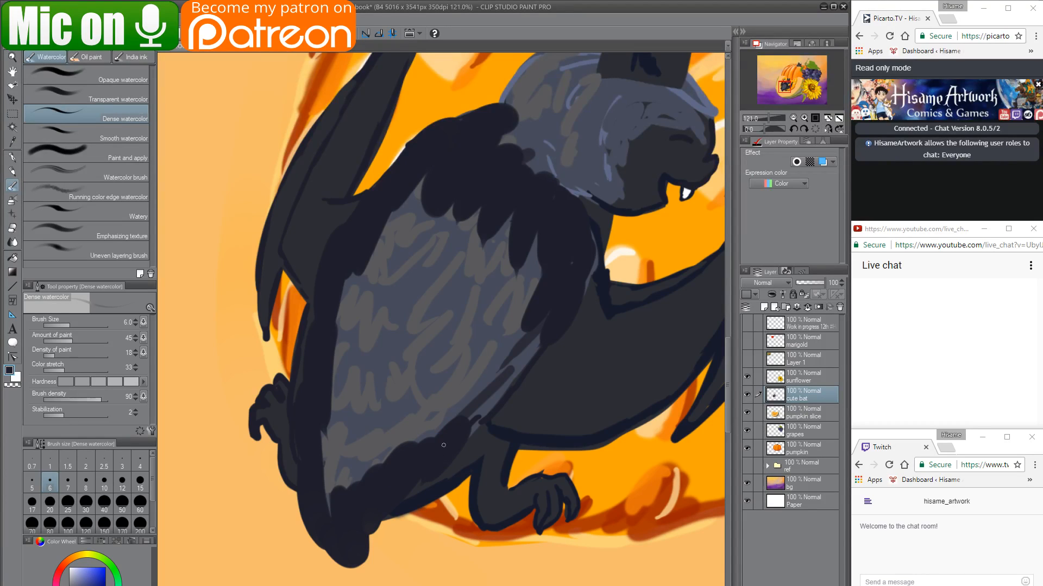
# Darken the bat's right flank beside the wing and fill in the upper part of its back.
pyautogui.moveTo(489, 387); pyautogui.dragTo(459, 454)
pyautogui.moveTo(505, 356); pyautogui.dragTo(494, 422)
pyautogui.moveTo(518, 390); pyautogui.dragTo(539, 332)
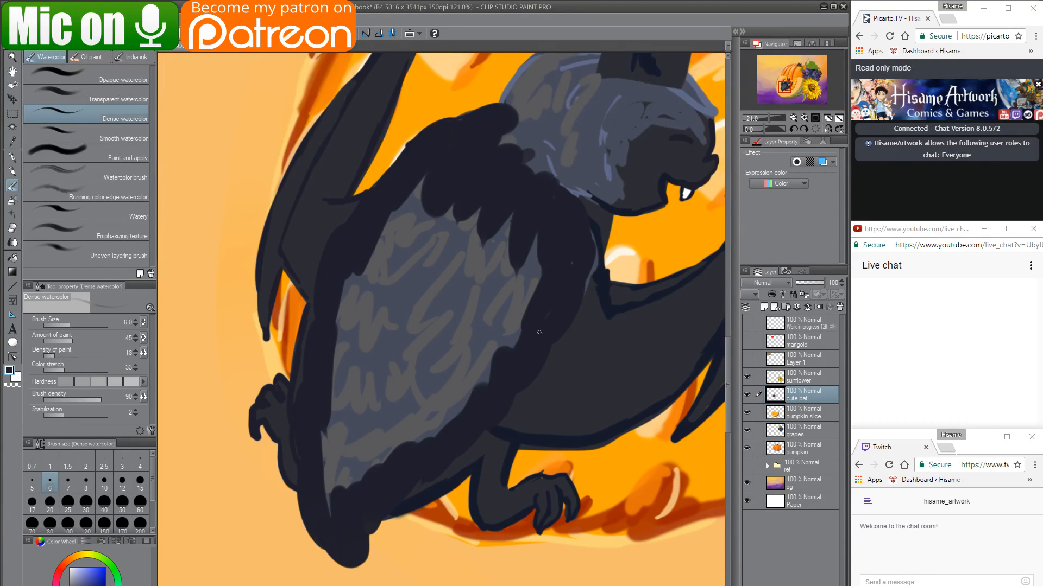
pyautogui.moveTo(595, 232); pyautogui.dragTo(586, 296)
pyautogui.moveTo(434, 183)
pyautogui.mouseDown()
pyautogui.moveTo(394, 287)
pyautogui.moveTo(432, 197)
pyautogui.moveTo(435, 240)
pyautogui.moveTo(413, 286)
pyautogui.moveTo(447, 217)
pyautogui.moveTo(487, 212)
pyautogui.moveTo(468, 309)
pyautogui.moveTo(491, 298)
pyautogui.moveTo(537, 226)
pyautogui.moveTo(511, 292)
pyautogui.moveTo(454, 362)
pyautogui.mouseUp()
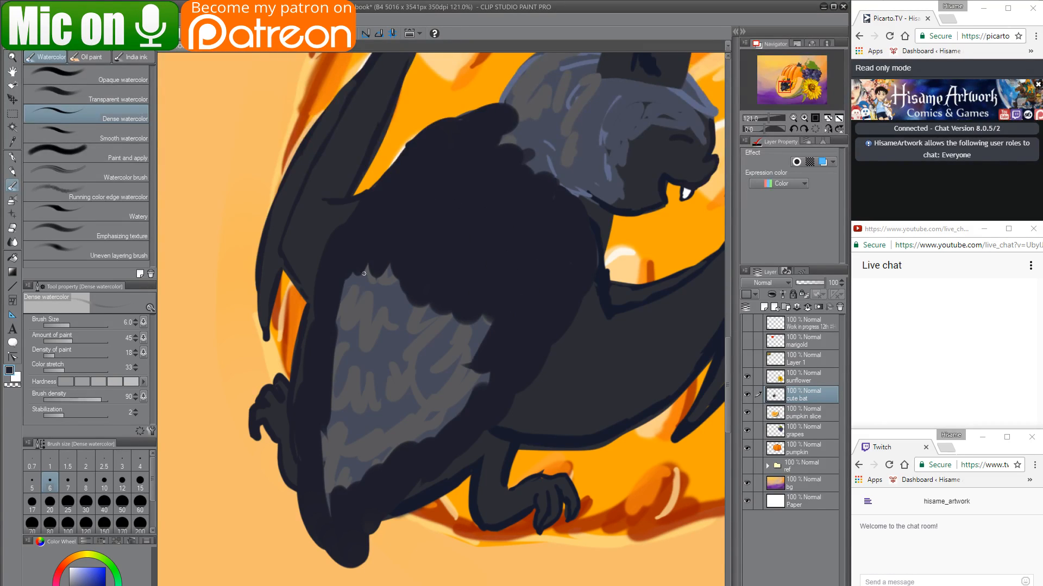
# Fill the remaining grey fur patch on the bat's lower back with the dark base colour.
pyautogui.moveTo(364, 273)
pyautogui.mouseDown()
pyautogui.moveTo(349, 361)
pyautogui.moveTo(354, 294)
pyautogui.moveTo(384, 246)
pyautogui.moveTo(401, 246)
pyautogui.moveTo(405, 284)
pyautogui.moveTo(440, 320)
pyautogui.moveTo(477, 341)
pyautogui.moveTo(444, 419)
pyautogui.mouseUp()
pyautogui.moveTo(353, 436); pyautogui.dragTo(356, 437)
pyautogui.moveTo(353, 383)
pyautogui.mouseDown()
pyautogui.moveTo(337, 501)
pyautogui.moveTo(357, 420)
pyautogui.moveTo(340, 497)
pyautogui.mouseUp()
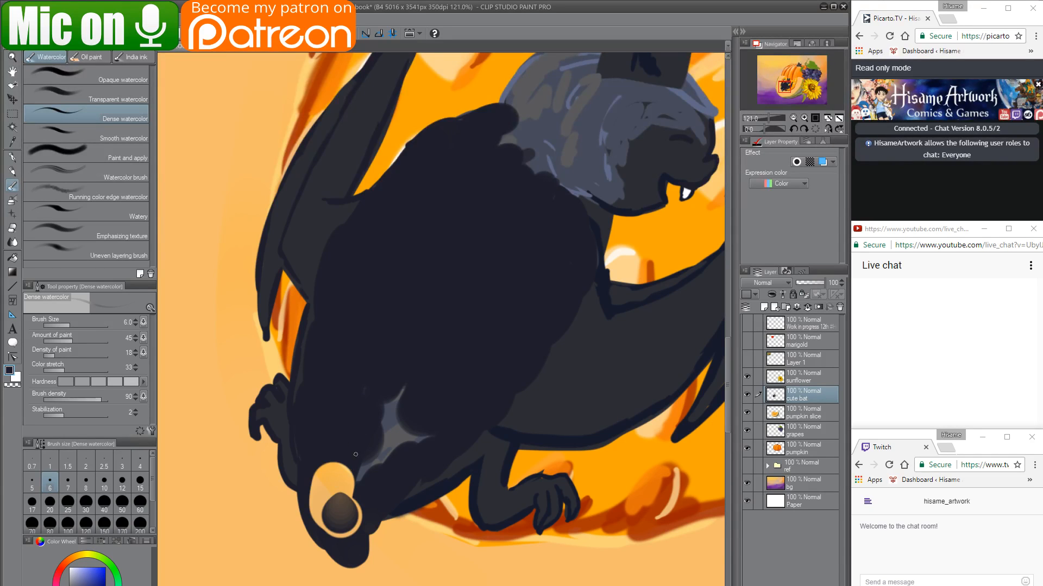
pyautogui.moveTo(375, 433); pyautogui.dragTo(332, 482)
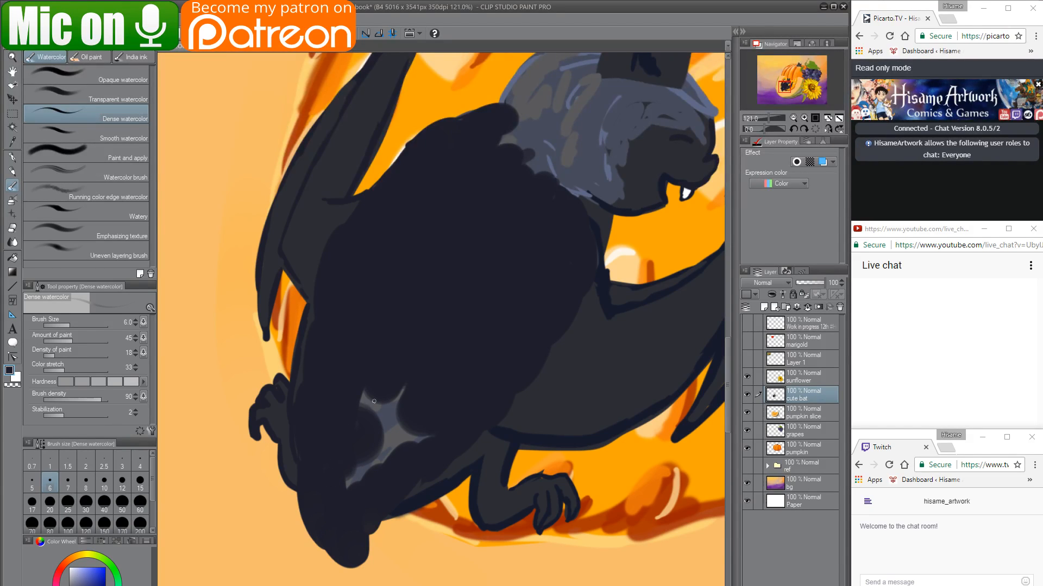
pyautogui.moveTo(374, 401)
pyautogui.mouseDown()
pyautogui.moveTo(353, 492)
pyautogui.moveTo(365, 383)
pyautogui.moveTo(357, 423)
pyautogui.moveTo(369, 471)
pyautogui.moveTo(432, 443)
pyautogui.mouseUp()
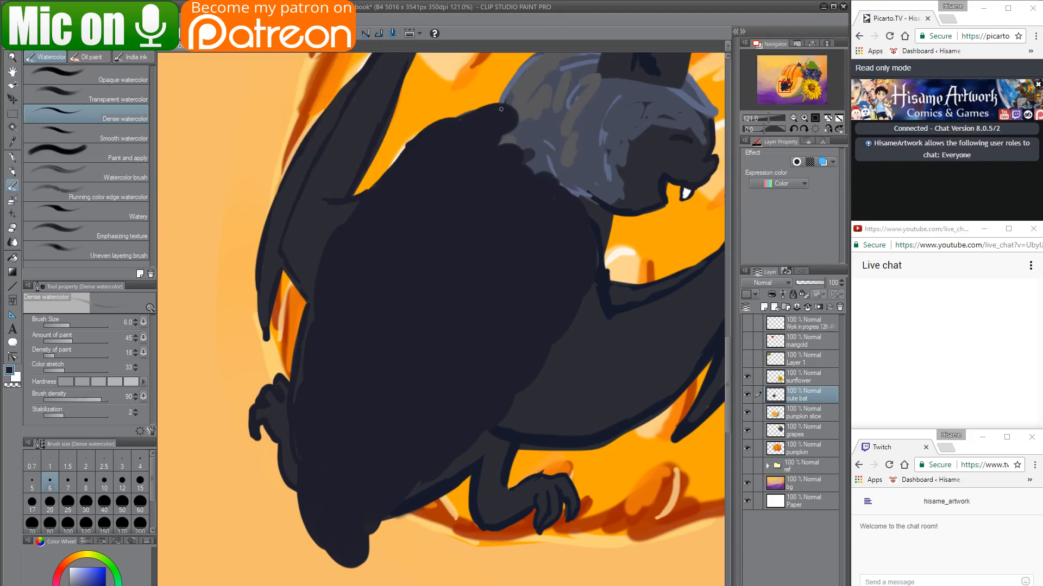
# Reduce the brush size to 4 and try thin fur strokes on the bat's right flank, undoing them.
pyautogui.moveTo(535, 190); pyautogui.dragTo(471, 256)
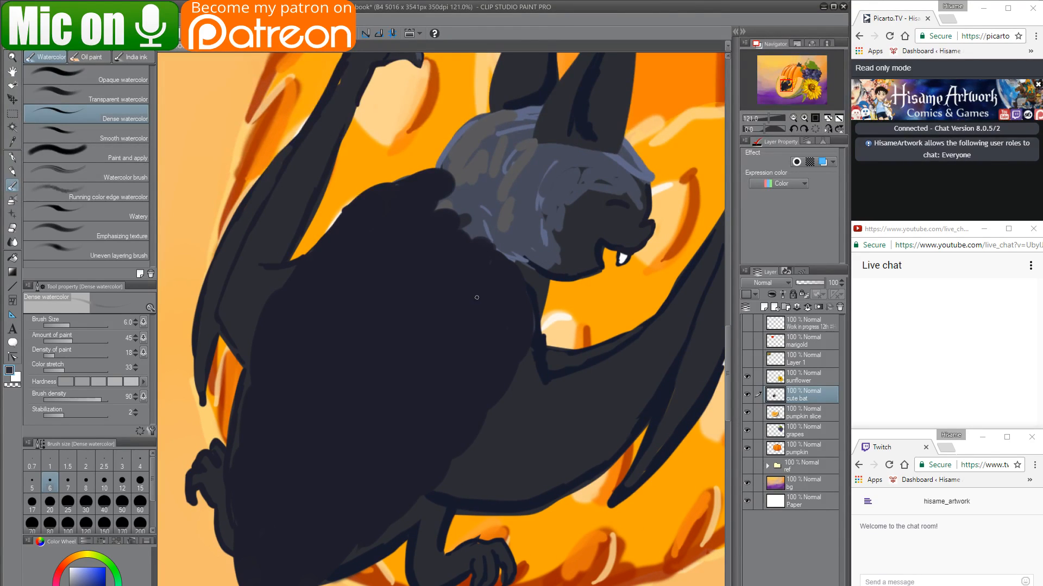
pyautogui.press(']')
pyautogui.press('[')
pyautogui.press('[')
pyautogui.press('[')
pyautogui.moveTo(508, 291); pyautogui.dragTo(501, 352)
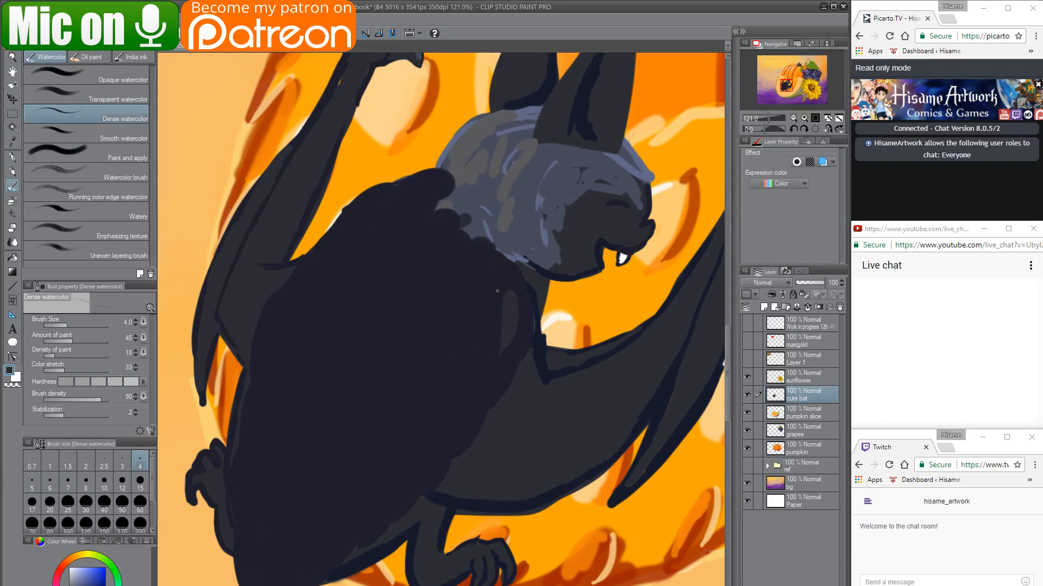
pyautogui.moveTo(499, 281); pyautogui.dragTo(474, 365)
pyautogui.hotkey('ctrl', 'z')
pyautogui.moveTo(511, 298); pyautogui.dragTo(471, 396)
pyautogui.hotkey('ctrl', 'z')
pyautogui.moveTo(512, 296); pyautogui.dragTo(482, 364)
pyautogui.hotkey('ctrl', 'z')
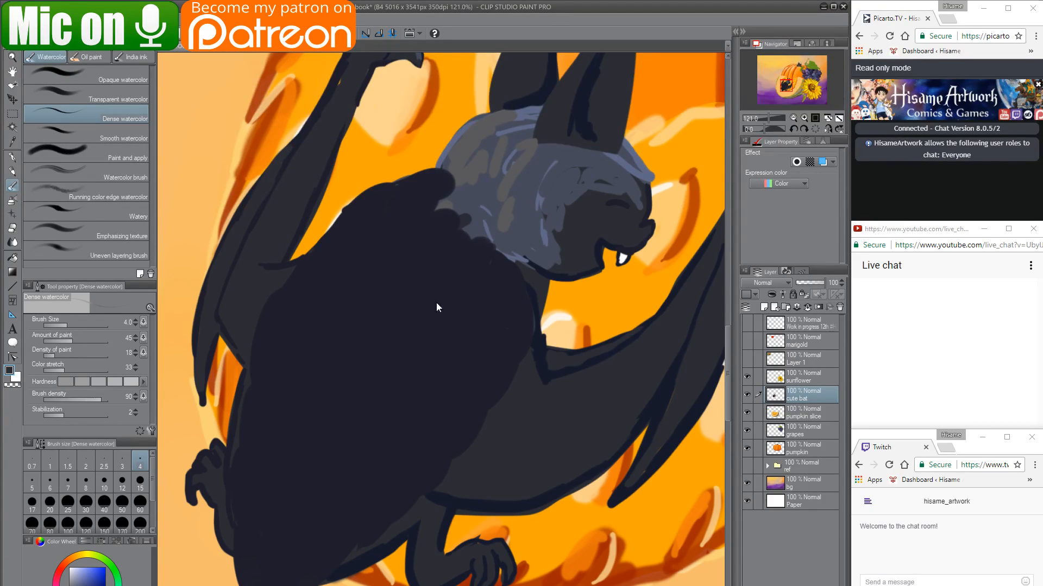
# Save the painting and open Wacom Desktop Center.
pyautogui.hotkey('ctrl', 's')
pyautogui.press('super')
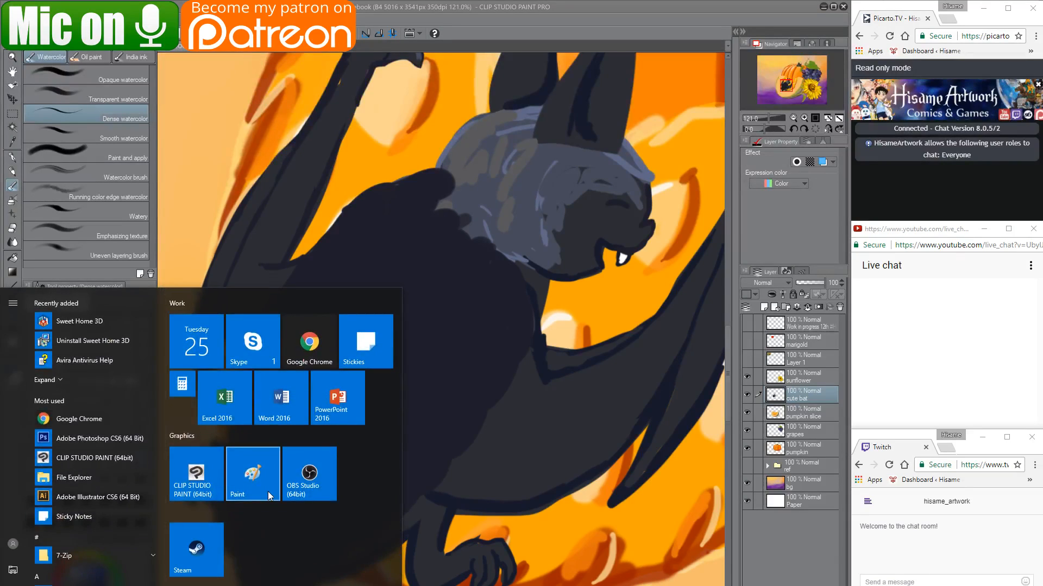
pyautogui.write('wacom')
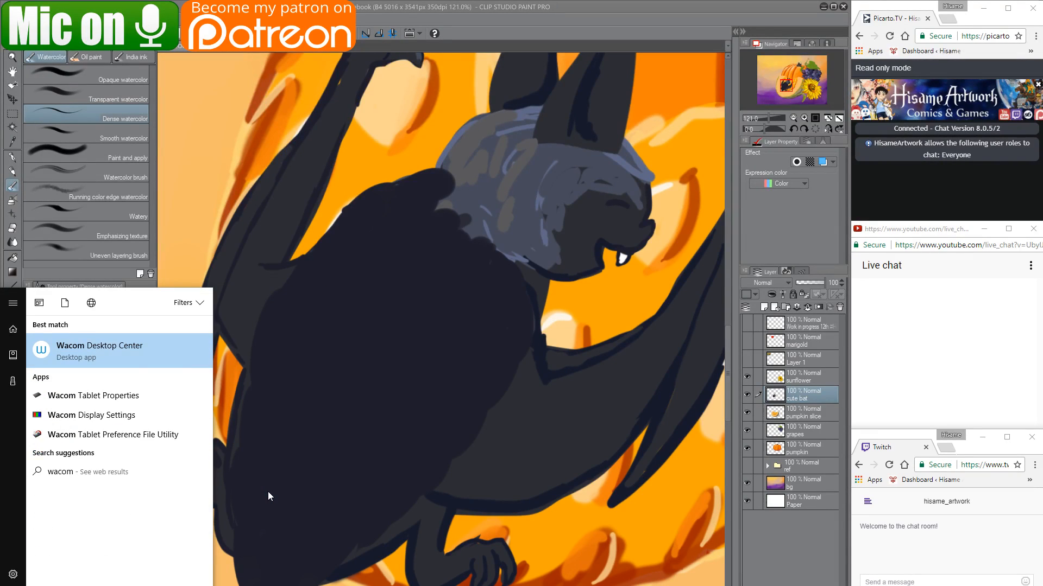
pyautogui.press('Return')
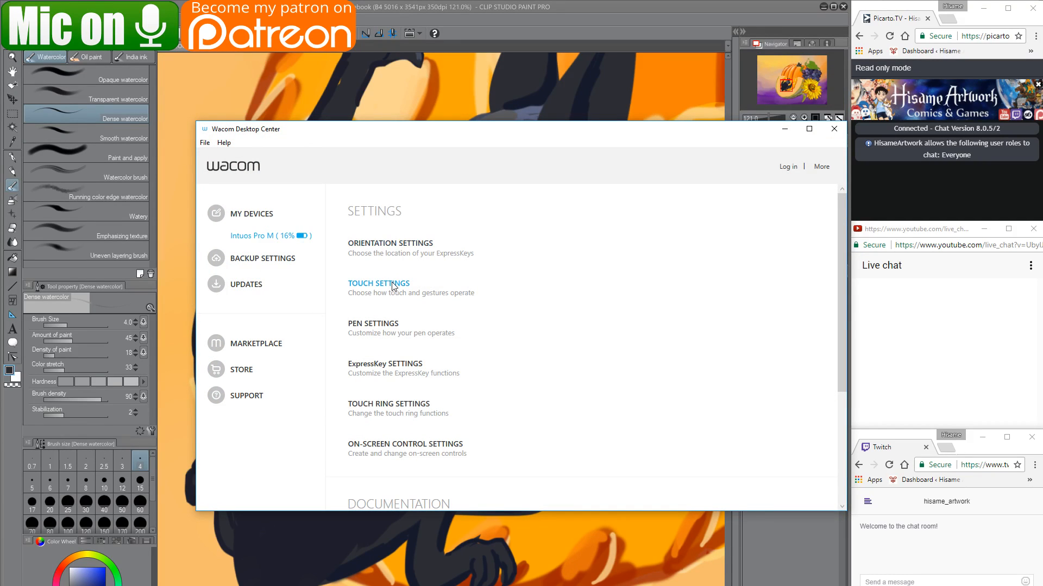
# Set the Grip Pen's tilt sensitivity to High in the pen settings and close the Wacom windows.
pyautogui.click(382, 324)
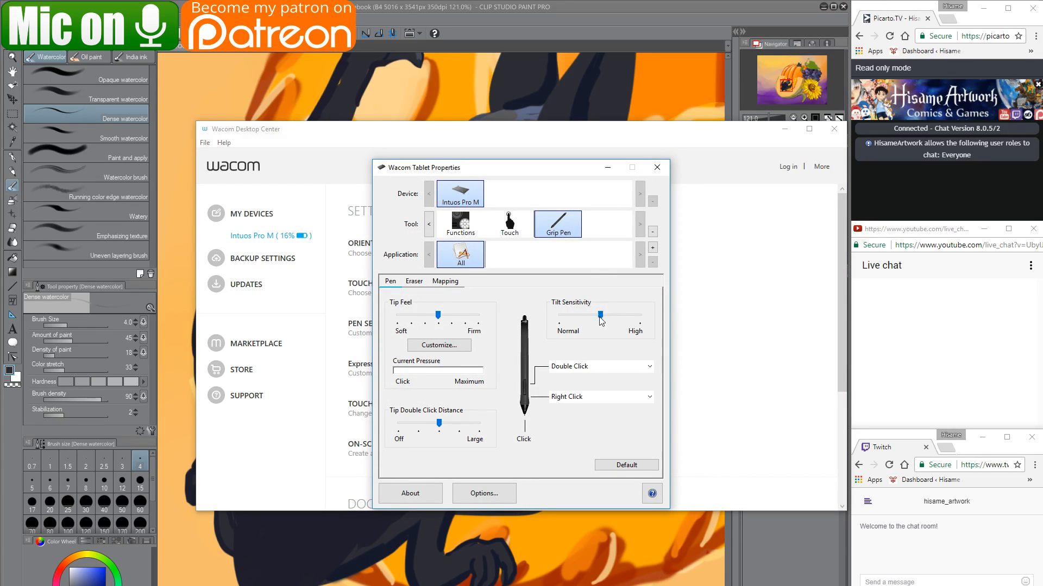
pyautogui.moveTo(600, 315); pyautogui.dragTo(652, 315)
pyautogui.click(657, 168)
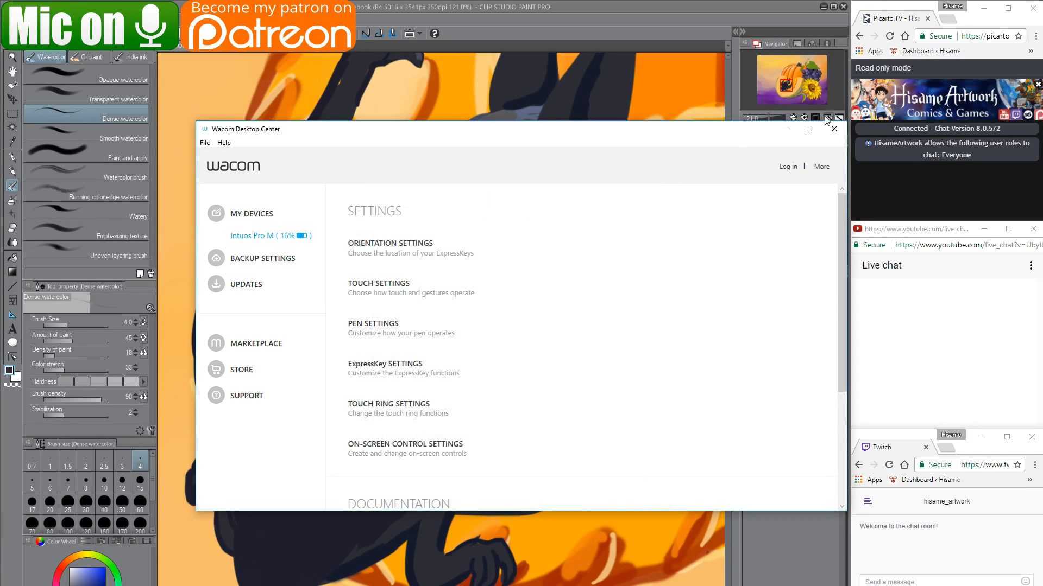
pyautogui.click(834, 128)
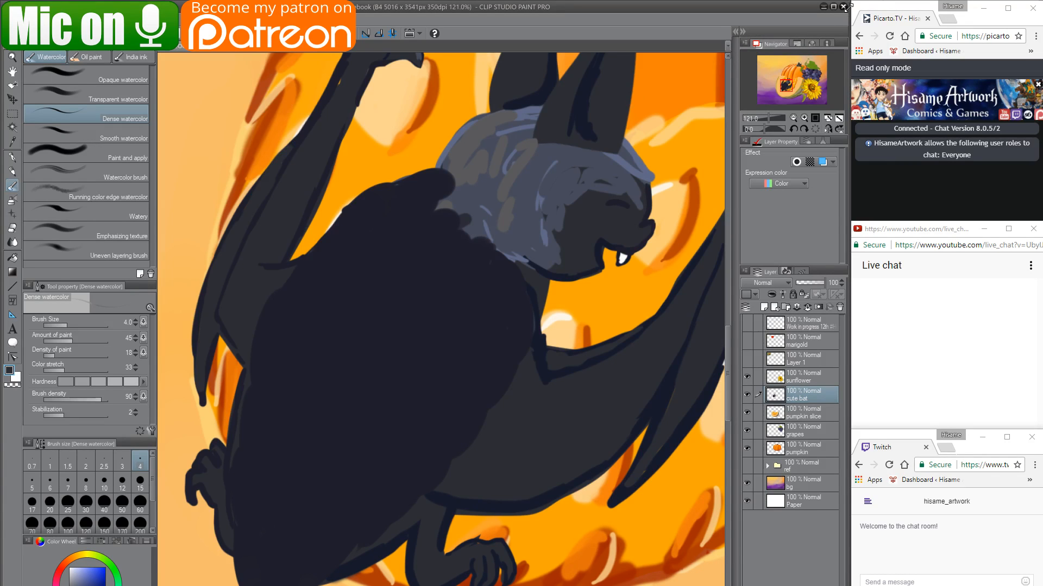
# Close Clip Studio Paint and reopen the HisameOCL 2k Facebook painting from the givaways folder in a maximized window.
pyautogui.click(844, 6)
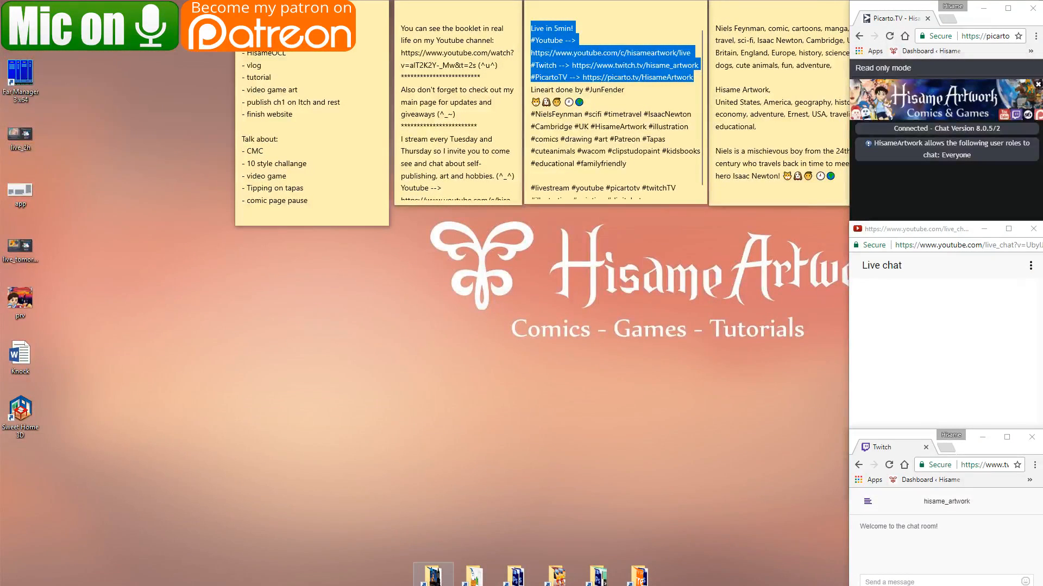
pyautogui.hotkey('alt', 'Tab')
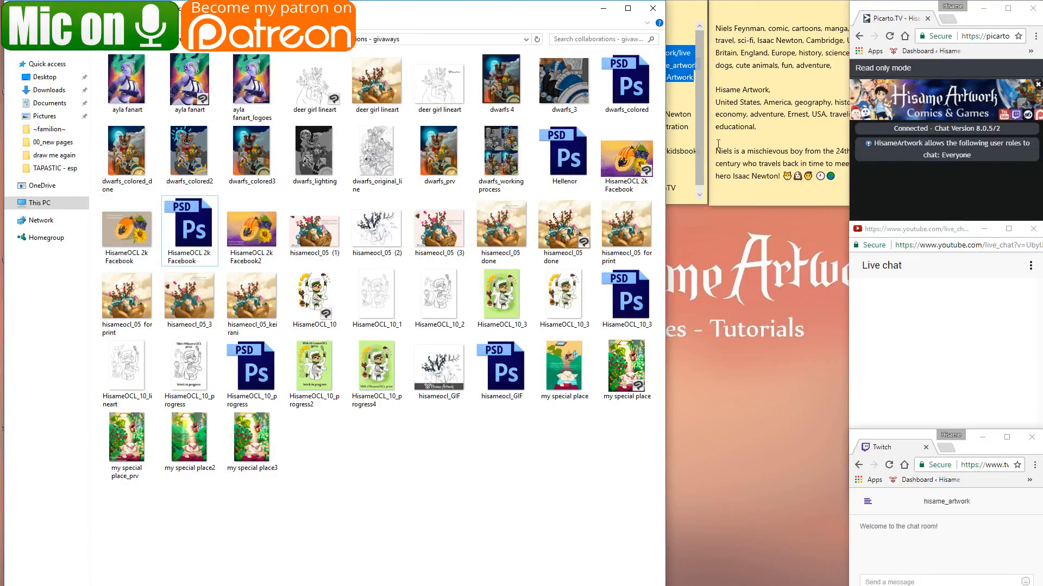
pyautogui.click(640, 159)
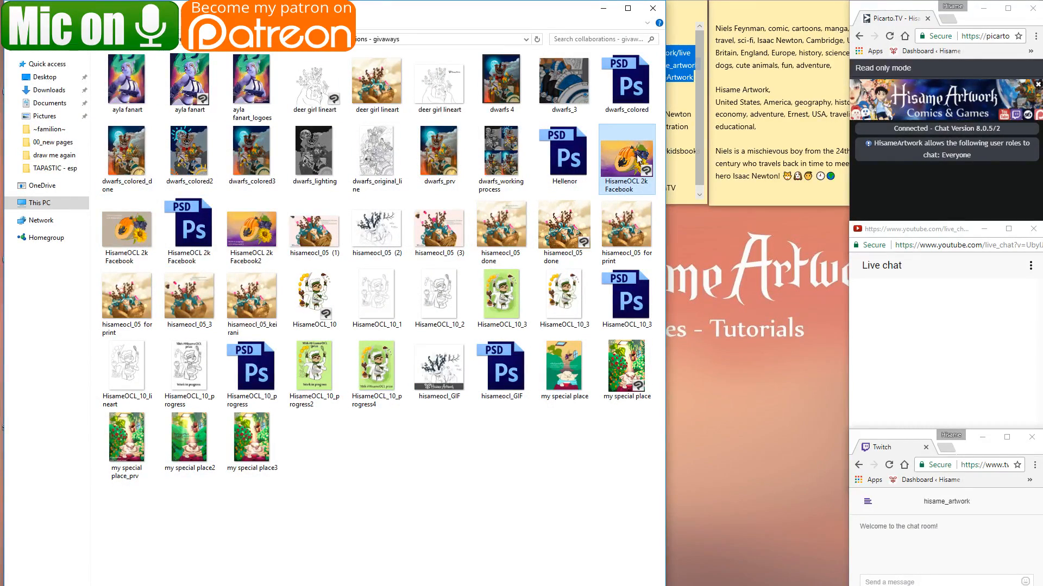
pyautogui.doubleClick(638, 157)
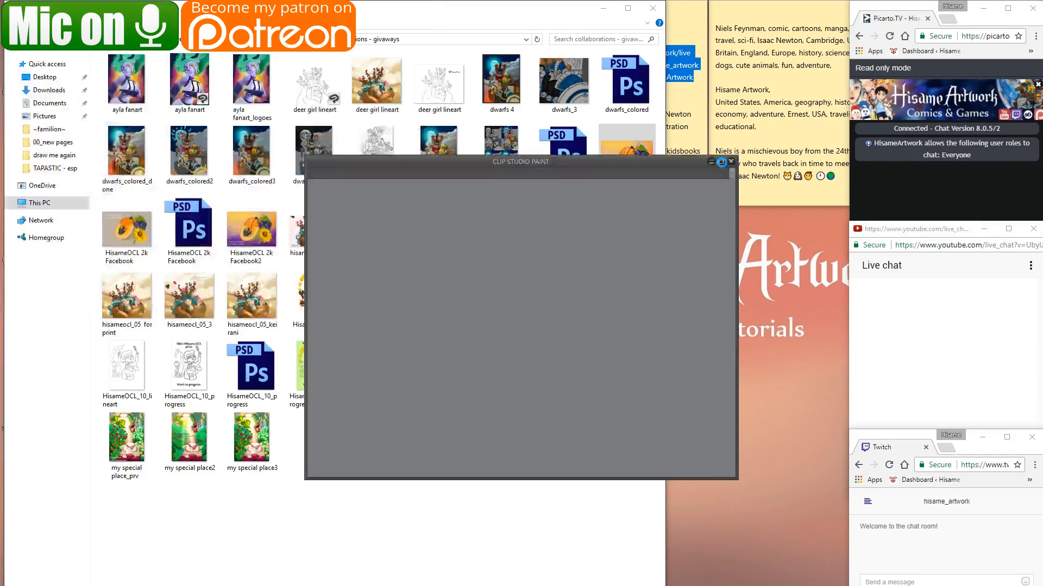
pyautogui.click(721, 162)
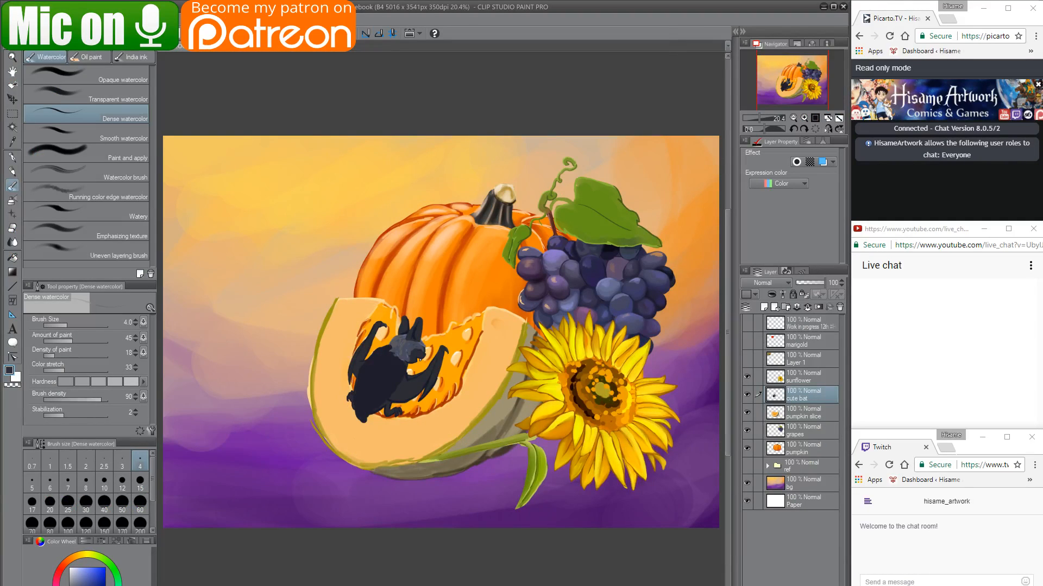
# Delete the Hellenor and HisameOCL 2k Facebook PSD files from the givaways folder and return to the painting.
pyautogui.hotkey('alt', 'Tab')
pyautogui.click(564, 150)
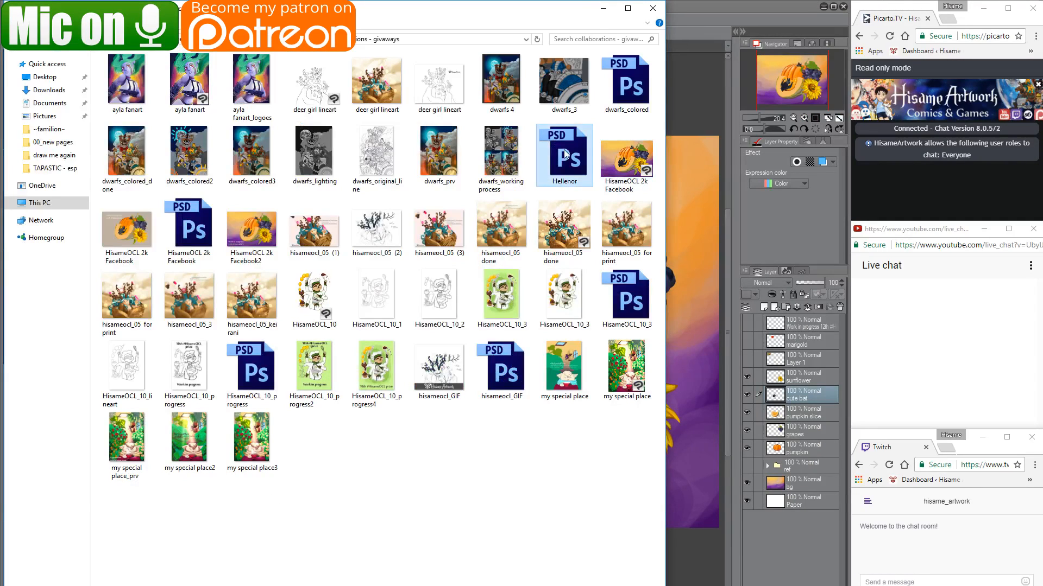
pyautogui.click(197, 231)
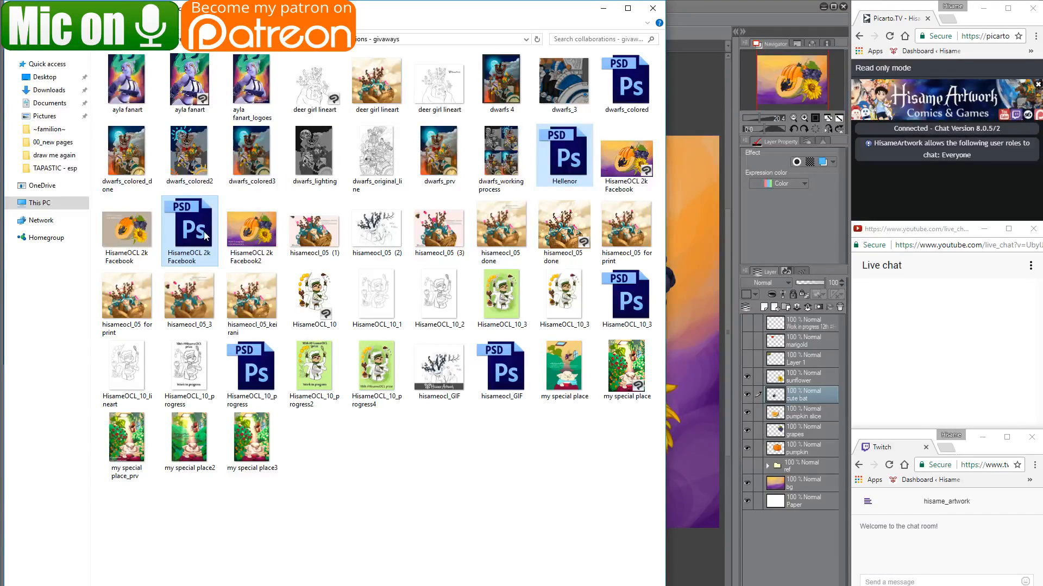
pyautogui.press('Delete')
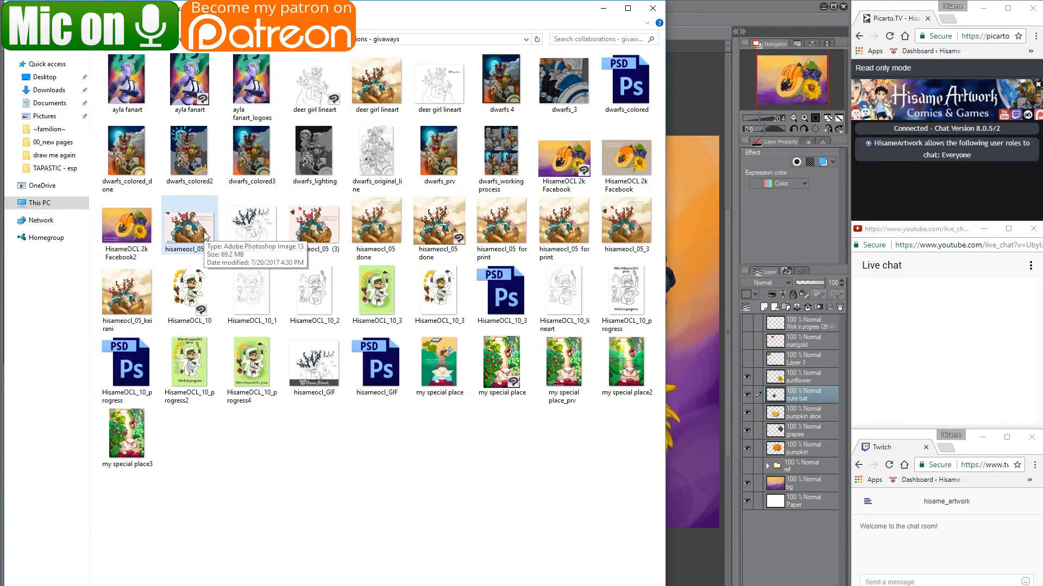
pyautogui.click(602, 12)
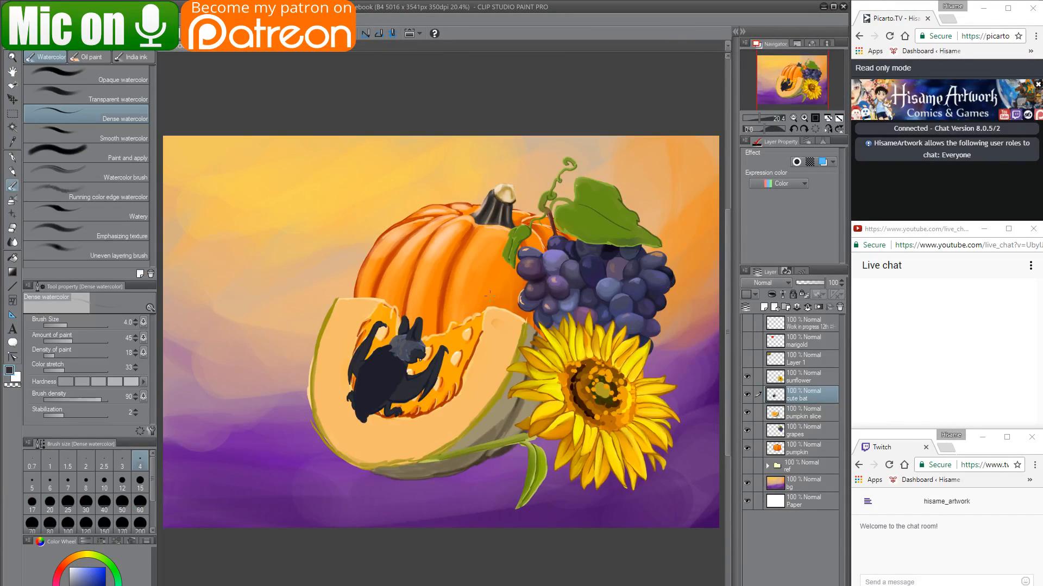
# Test a stroke on the bat's right flank and increase the Dense watercolor brush size to 15.
pyautogui.scroll(5, 352, 345)
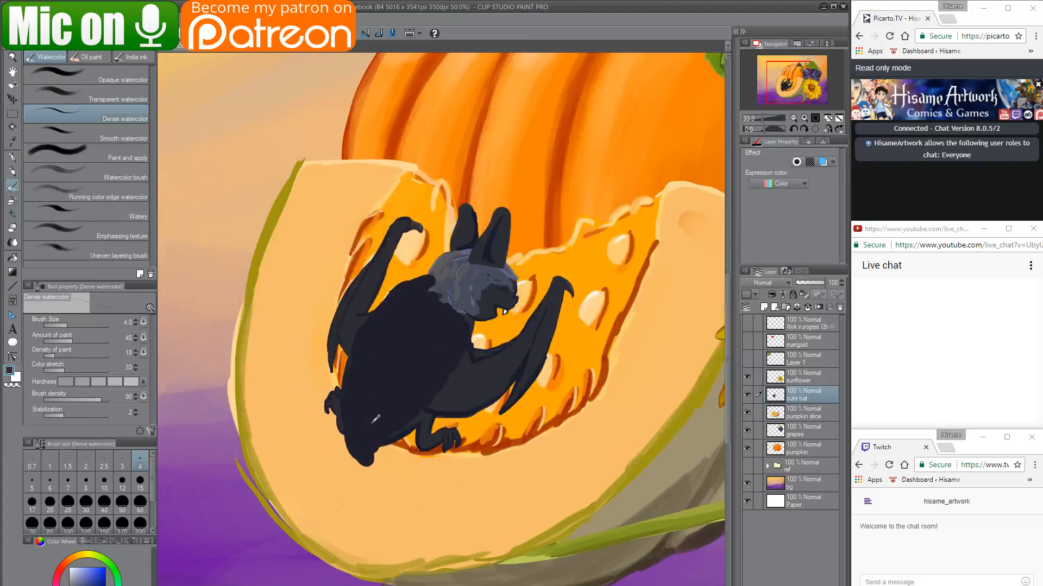
pyautogui.scroll(2, 375, 419)
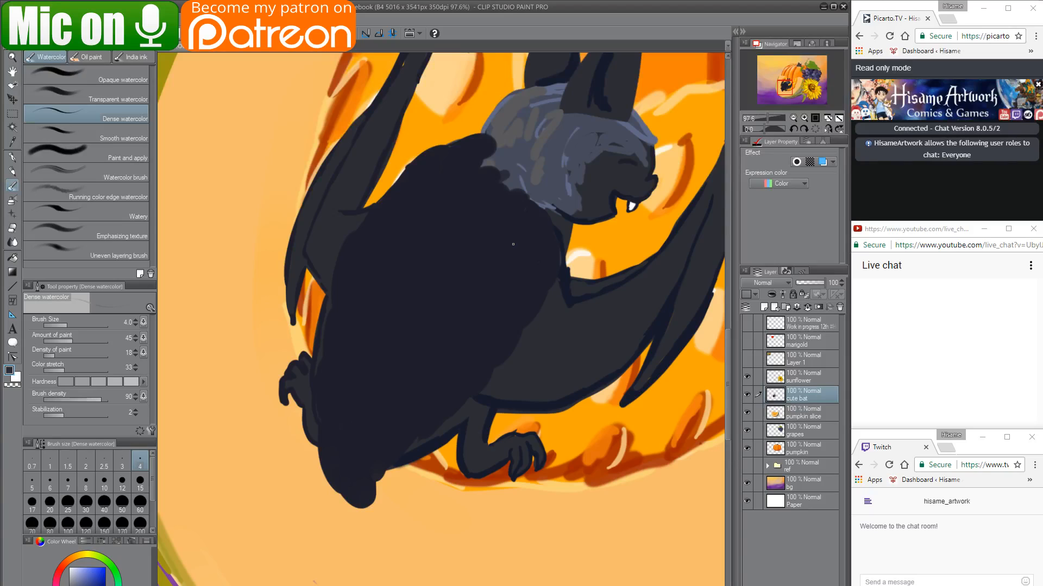
pyautogui.moveTo(536, 235); pyautogui.dragTo(505, 295)
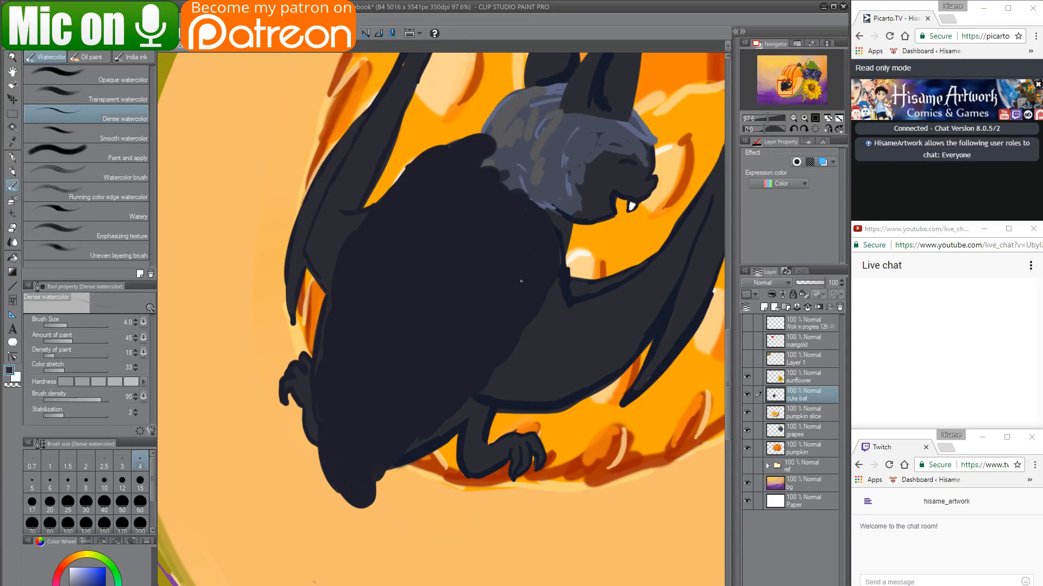
pyautogui.press(']')
pyautogui.press(']')
pyautogui.press(']')
pyautogui.press(']')
pyautogui.press(']')
pyautogui.press(']')
pyautogui.press(']')
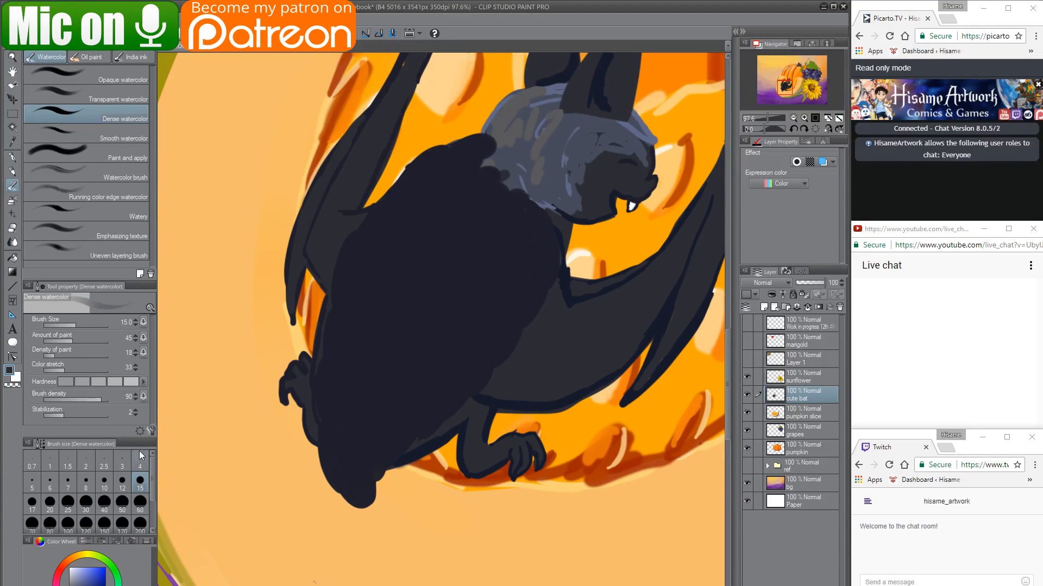
# Reset all Dense watercolor brush settings to their defaults and close the sub tool details.
pyautogui.click(152, 430)
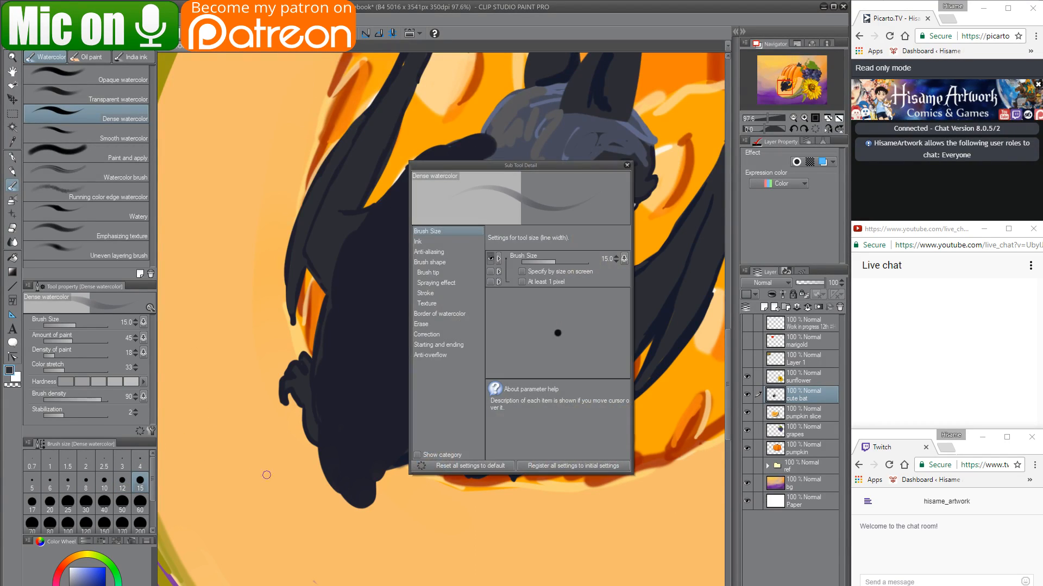
pyautogui.click(495, 464)
pyautogui.click(555, 238)
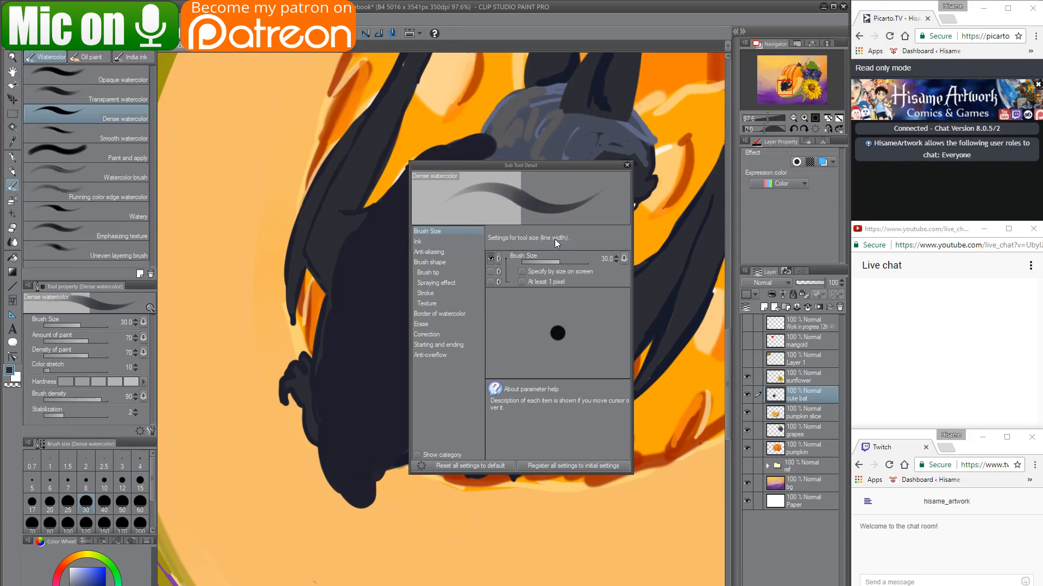
pyautogui.click(627, 165)
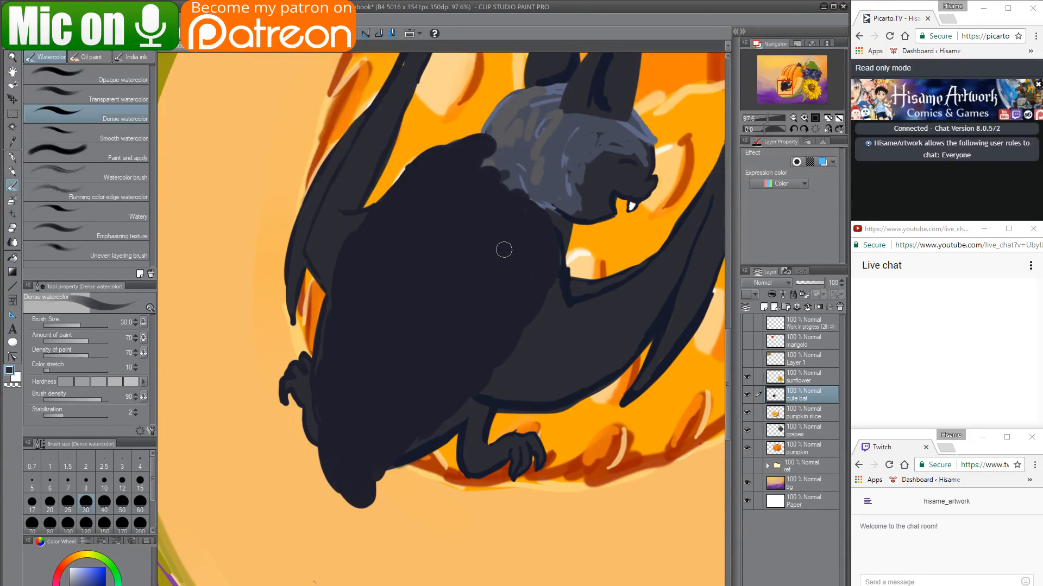
# Increase the Dense watercolor brush size to 60, testing a stroke on the bat's chest and undoing it.
pyautogui.press(']')
pyautogui.moveTo(516, 239)
pyautogui.mouseDown()
pyautogui.moveTo(518, 280)
pyautogui.moveTo(536, 240)
pyautogui.moveTo(516, 277)
pyautogui.moveTo(544, 266)
pyautogui.moveTo(522, 289)
pyautogui.moveTo(500, 284)
pyautogui.moveTo(496, 256)
pyautogui.moveTo(478, 243)
pyautogui.moveTo(509, 240)
pyautogui.moveTo(511, 292)
pyautogui.mouseUp()
pyautogui.hotkey('ctrl', 'z')
pyautogui.press(']')
pyautogui.press(']')
pyautogui.hotkey('ctrl', 'z')
pyautogui.hotkey('ctrl', 'z')
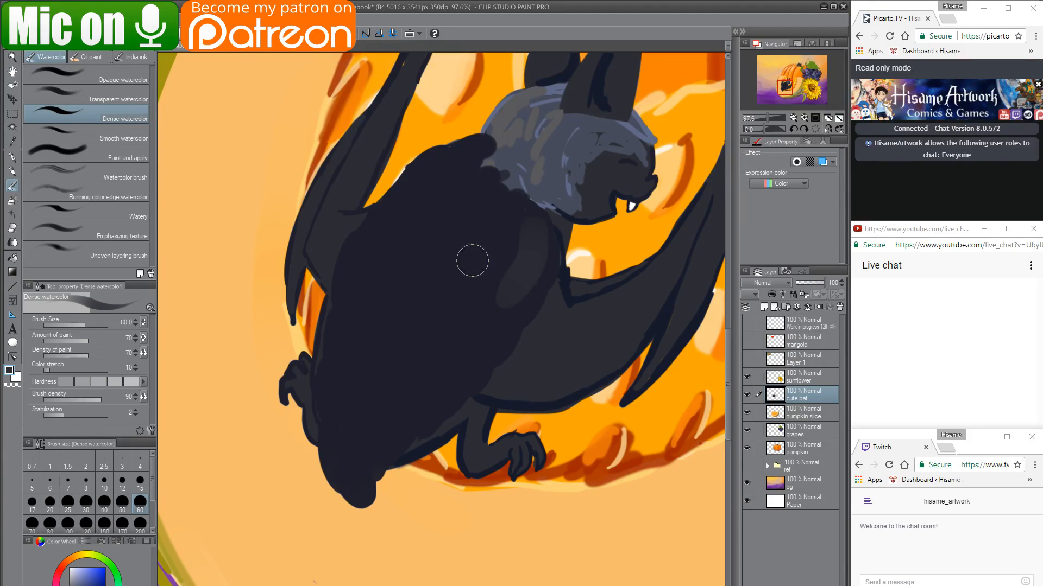
pyautogui.moveTo(511, 213); pyautogui.dragTo(501, 258)
pyautogui.moveTo(477, 210)
pyautogui.mouseDown()
pyautogui.moveTo(459, 237)
pyautogui.moveTo(457, 183)
pyautogui.moveTo(436, 214)
pyautogui.moveTo(452, 152)
pyautogui.mouseUp()
pyautogui.moveTo(363, 263)
pyautogui.mouseDown()
pyautogui.moveTo(395, 213)
pyautogui.moveTo(387, 301)
pyautogui.moveTo(408, 268)
pyautogui.moveTo(407, 226)
pyautogui.moveTo(402, 237)
pyautogui.moveTo(426, 281)
pyautogui.mouseUp()
pyautogui.hotkey('ctrl', 'z')
pyautogui.hotkey('ctrl', 'z')
pyautogui.hotkey('ctrl', 'z')
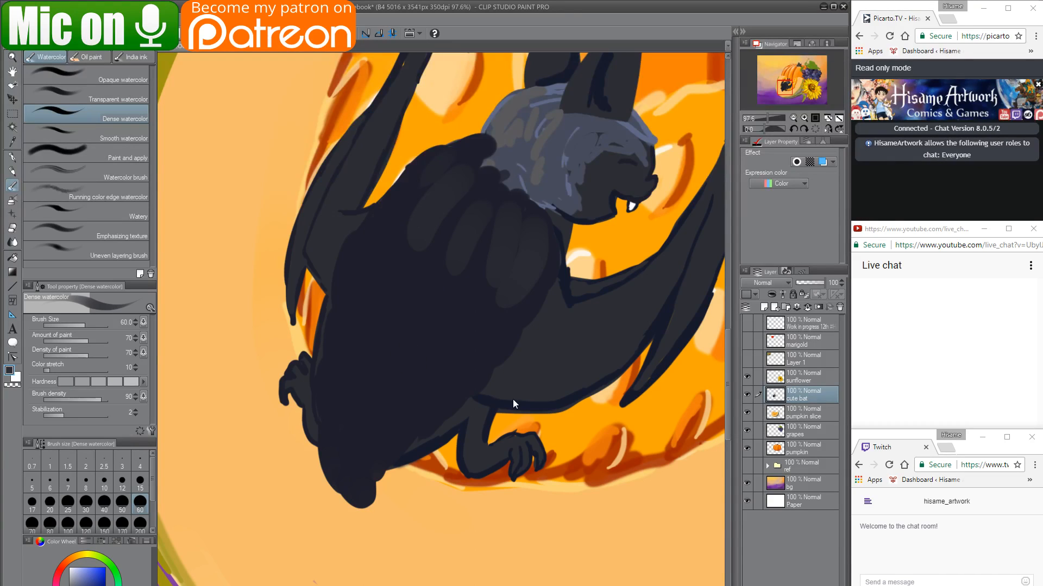
pyautogui.hotkey('ctrl', 'z')
pyautogui.hotkey('ctrl', 'z')
pyautogui.hotkey('ctrl', 'z')
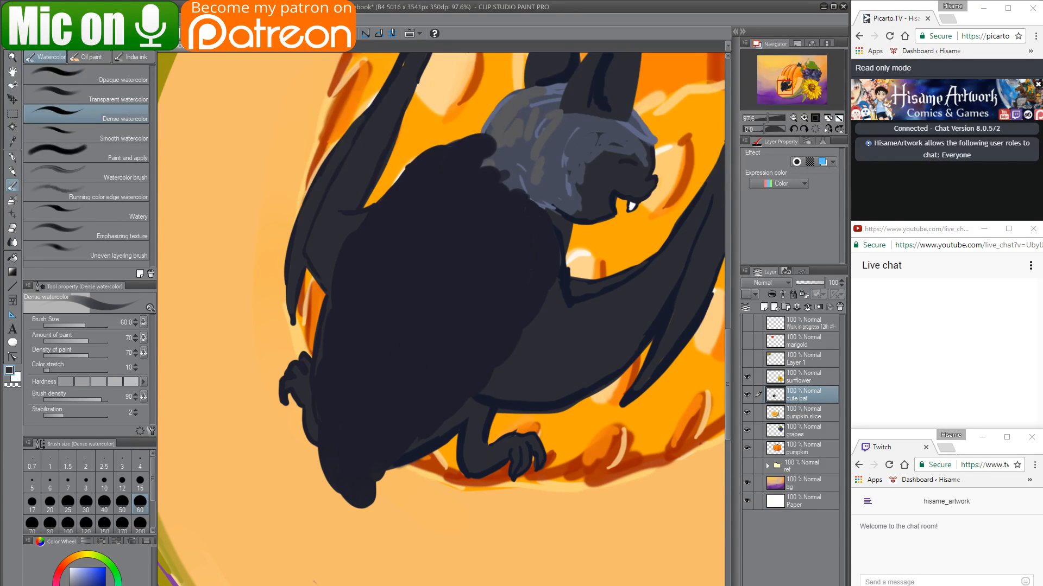
# Check the fur tutorial image in the browser and paint overlapping fur tufts across the bat's upper back and chest.
pyautogui.hotkey('alt', 'Tab')
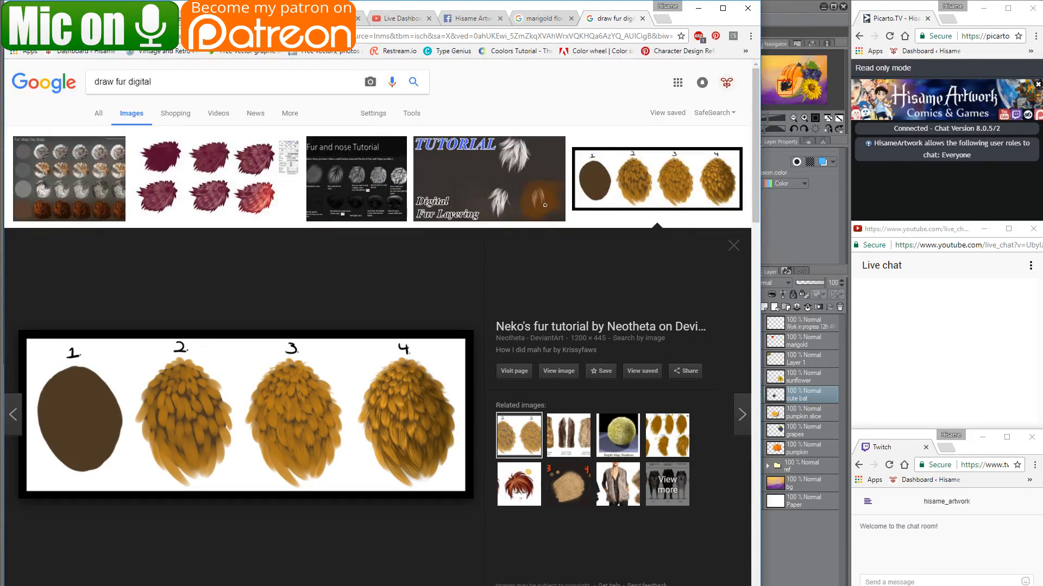
pyautogui.hotkey('alt', 'Tab')
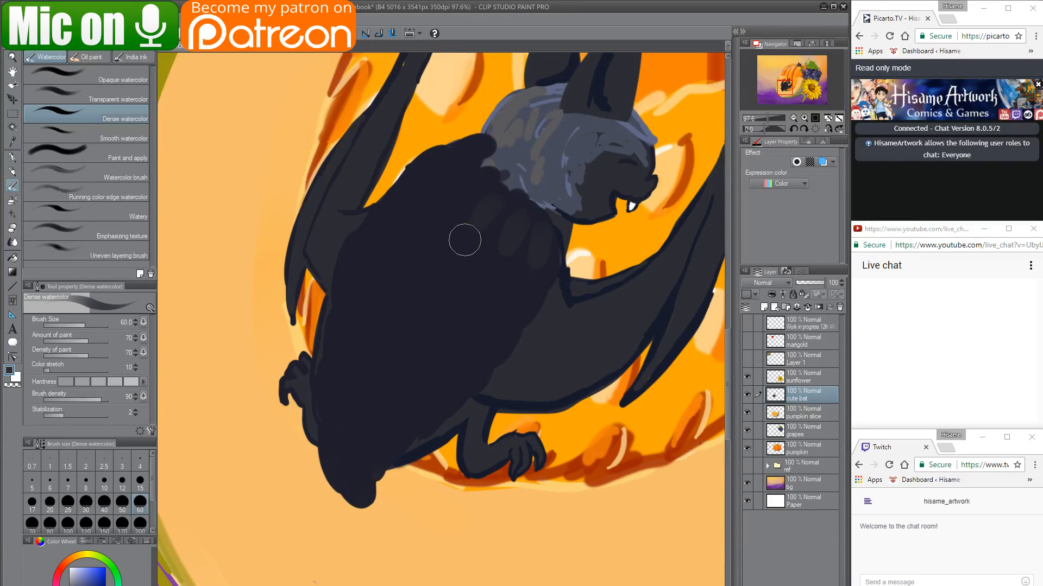
pyautogui.moveTo(459, 166)
pyautogui.mouseDown()
pyautogui.moveTo(433, 194)
pyautogui.moveTo(457, 151)
pyautogui.moveTo(428, 166)
pyautogui.moveTo(391, 268)
pyautogui.moveTo(424, 169)
pyautogui.moveTo(392, 214)
pyautogui.mouseUp()
pyautogui.moveTo(431, 185)
pyautogui.mouseDown()
pyautogui.moveTo(433, 234)
pyautogui.moveTo(441, 207)
pyautogui.moveTo(424, 242)
pyautogui.moveTo(458, 234)
pyautogui.moveTo(432, 291)
pyautogui.moveTo(477, 272)
pyautogui.moveTo(482, 241)
pyautogui.moveTo(470, 283)
pyautogui.moveTo(497, 269)
pyautogui.moveTo(523, 283)
pyautogui.moveTo(521, 271)
pyautogui.moveTo(532, 290)
pyautogui.moveTo(520, 319)
pyautogui.mouseUp()
pyautogui.moveTo(379, 233)
pyautogui.mouseDown()
pyautogui.moveTo(356, 267)
pyautogui.moveTo(394, 262)
pyautogui.moveTo(399, 239)
pyautogui.moveTo(416, 273)
pyautogui.moveTo(425, 253)
pyautogui.moveTo(391, 303)
pyautogui.moveTo(434, 278)
pyautogui.moveTo(421, 306)
pyautogui.moveTo(463, 294)
pyautogui.moveTo(473, 329)
pyautogui.moveTo(492, 297)
pyautogui.moveTo(478, 342)
pyautogui.mouseUp()
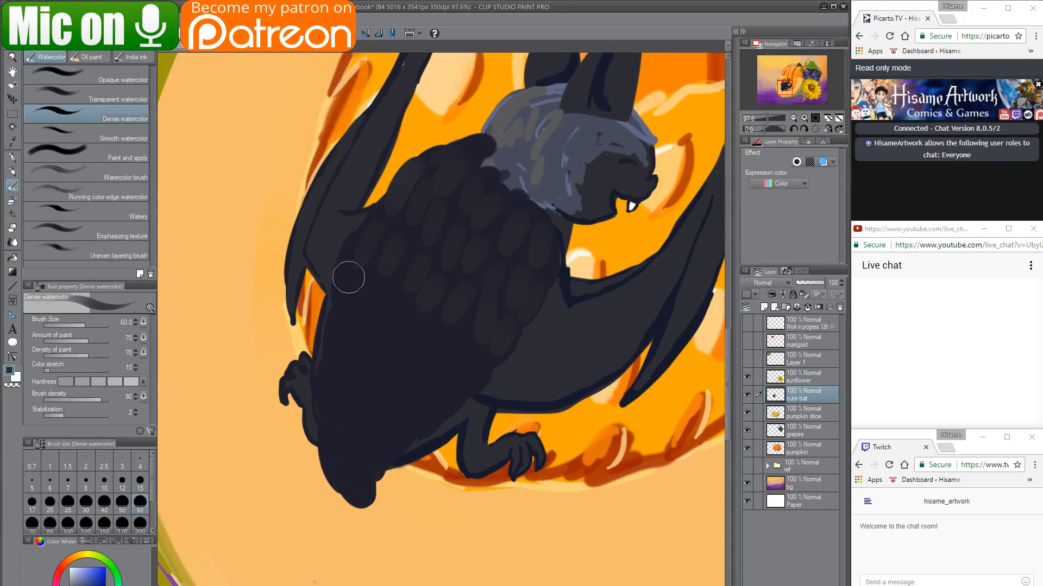
# Continue the overlapping fur tufts down the bat's flank and lower body to the tail.
pyautogui.moveTo(359, 243)
pyautogui.mouseDown()
pyautogui.moveTo(381, 339)
pyautogui.moveTo(375, 300)
pyautogui.moveTo(362, 298)
pyautogui.moveTo(388, 322)
pyautogui.moveTo(396, 293)
pyautogui.moveTo(399, 337)
pyautogui.moveTo(407, 322)
pyautogui.moveTo(394, 366)
pyautogui.moveTo(436, 347)
pyautogui.moveTo(426, 374)
pyautogui.mouseUp()
pyautogui.moveTo(334, 315); pyautogui.dragTo(332, 353)
pyautogui.moveTo(322, 393); pyautogui.dragTo(322, 429)
pyautogui.moveTo(391, 379)
pyautogui.mouseDown()
pyautogui.moveTo(411, 404)
pyautogui.moveTo(403, 426)
pyautogui.moveTo(428, 417)
pyautogui.moveTo(358, 455)
pyautogui.mouseUp()
pyautogui.moveTo(351, 408)
pyautogui.mouseDown()
pyautogui.moveTo(355, 463)
pyautogui.moveTo(373, 414)
pyautogui.moveTo(362, 492)
pyautogui.mouseUp()
pyautogui.moveTo(336, 454); pyautogui.dragTo(353, 505)
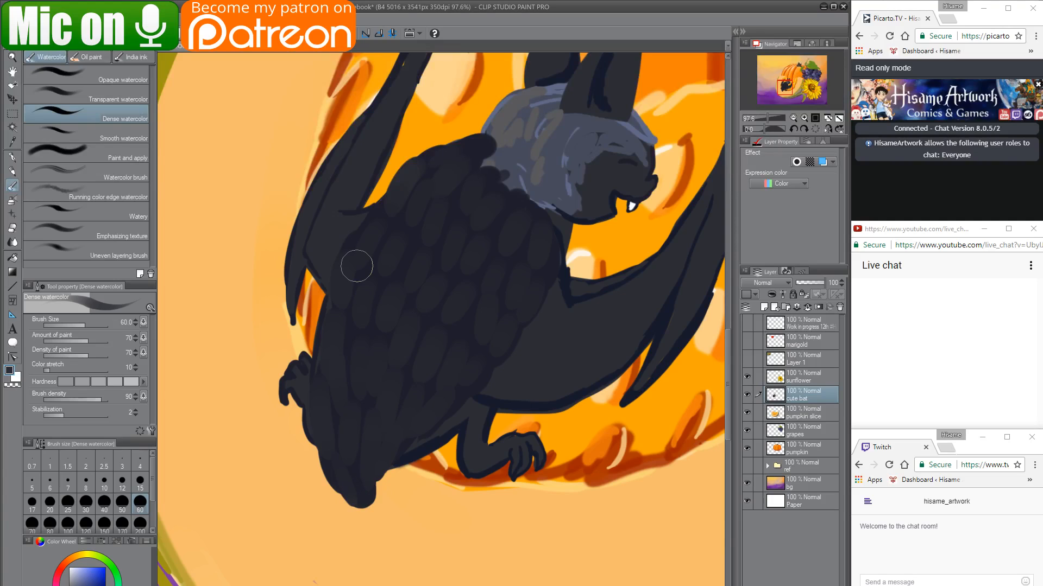
# Compare the bat's painted fur base with the stages of the fur tutorial image in the browser.
pyautogui.scroll(2, 472, 117)
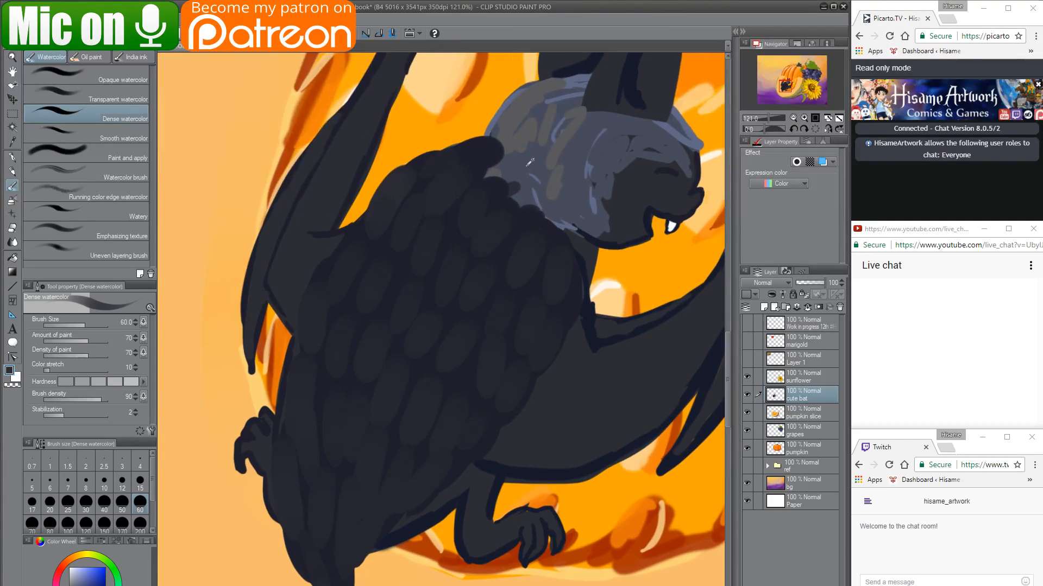
pyautogui.scroll(2, 529, 167)
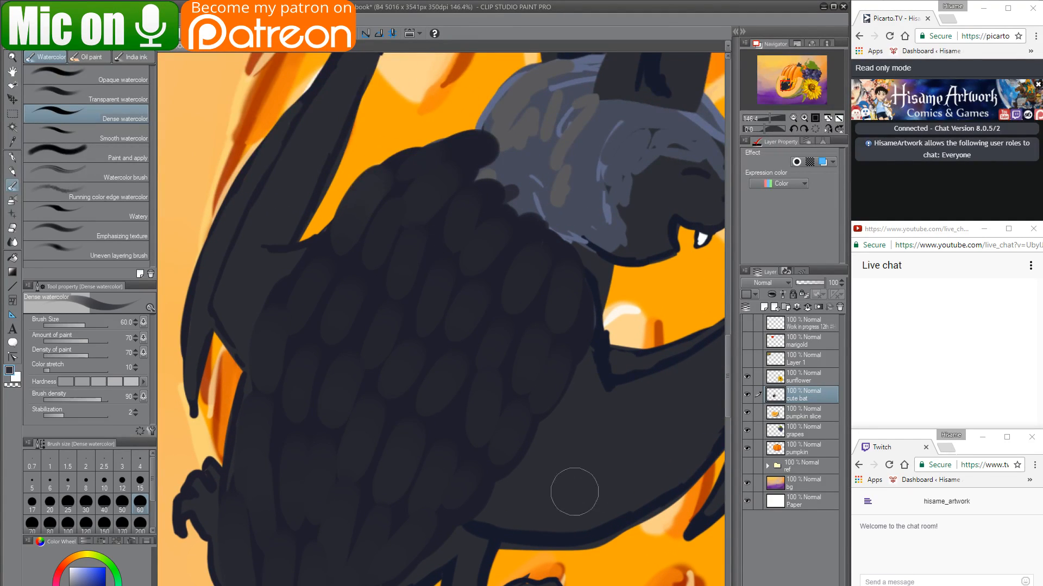
pyautogui.hotkey('alt', 'Tab')
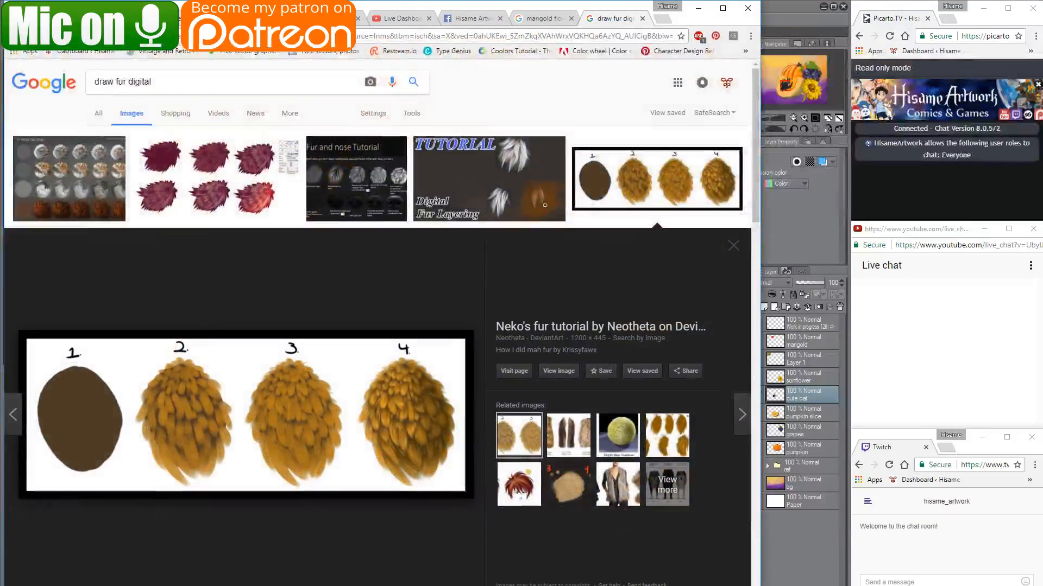
pyautogui.hotkey('alt', 'Tab')
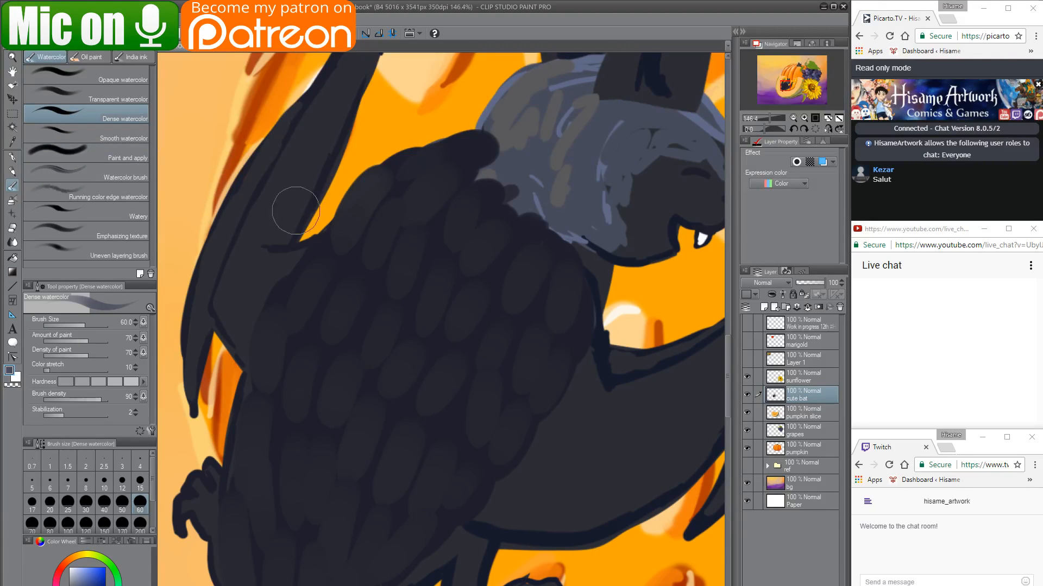
# Open Picarto.TV in a new Chrome tab and go to the HisameArtwork channel page.
pyautogui.click(883, 200)
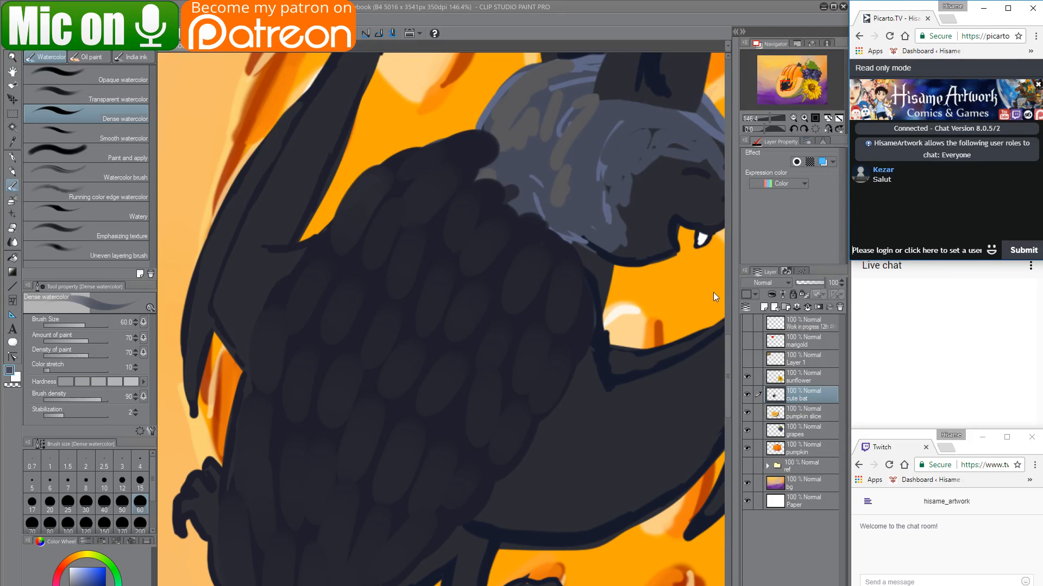
pyautogui.hotkey('alt', 'Tab')
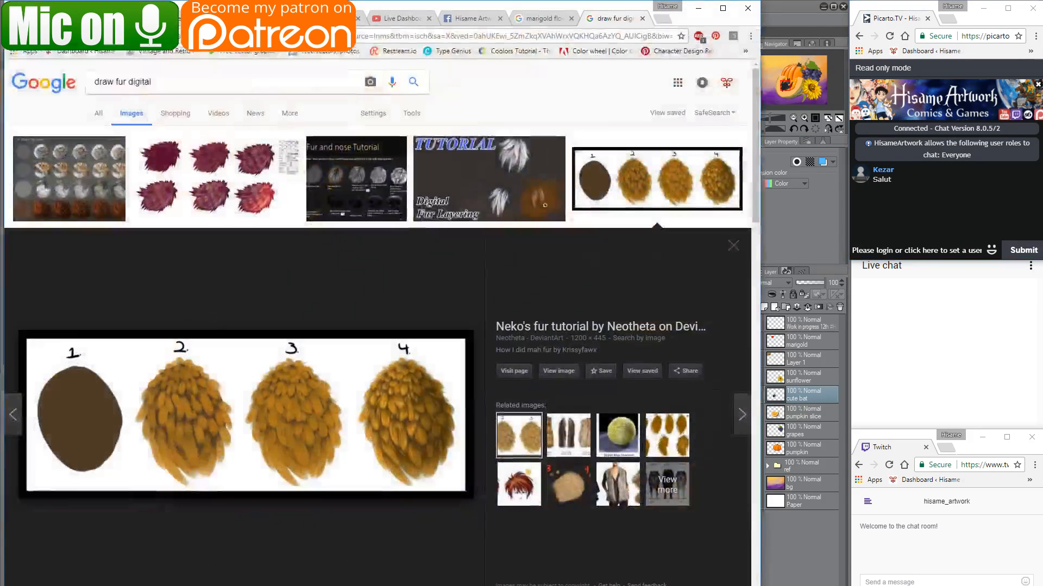
pyautogui.click(604, 36)
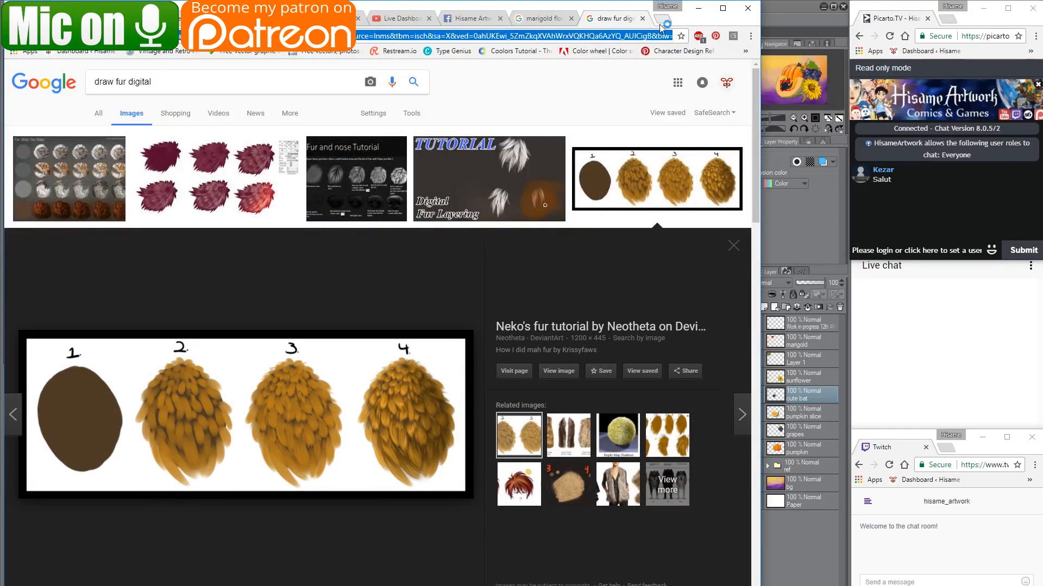
pyautogui.click(661, 21)
pyautogui.write('picart')
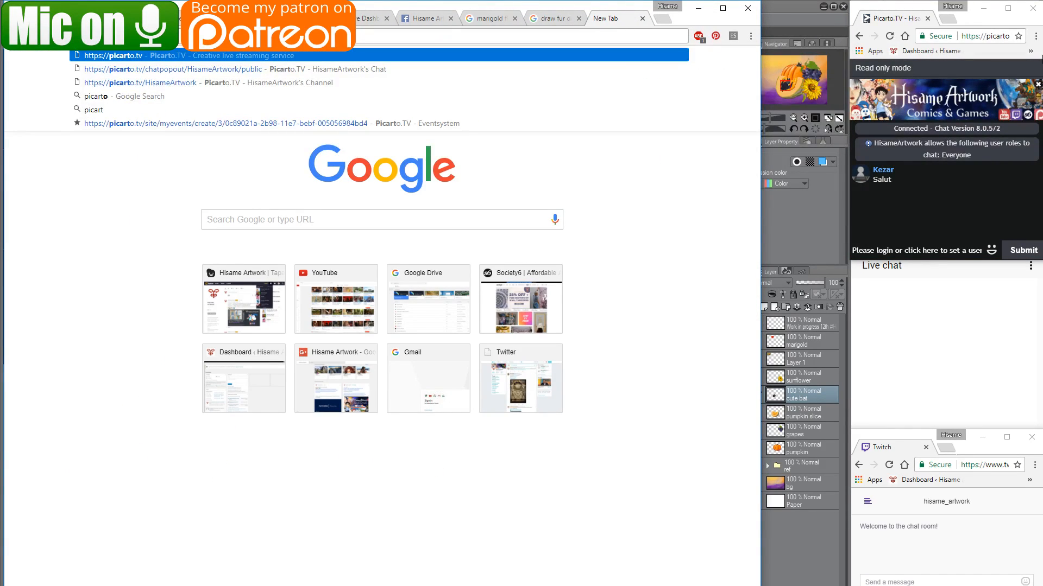
pyautogui.press('Down')
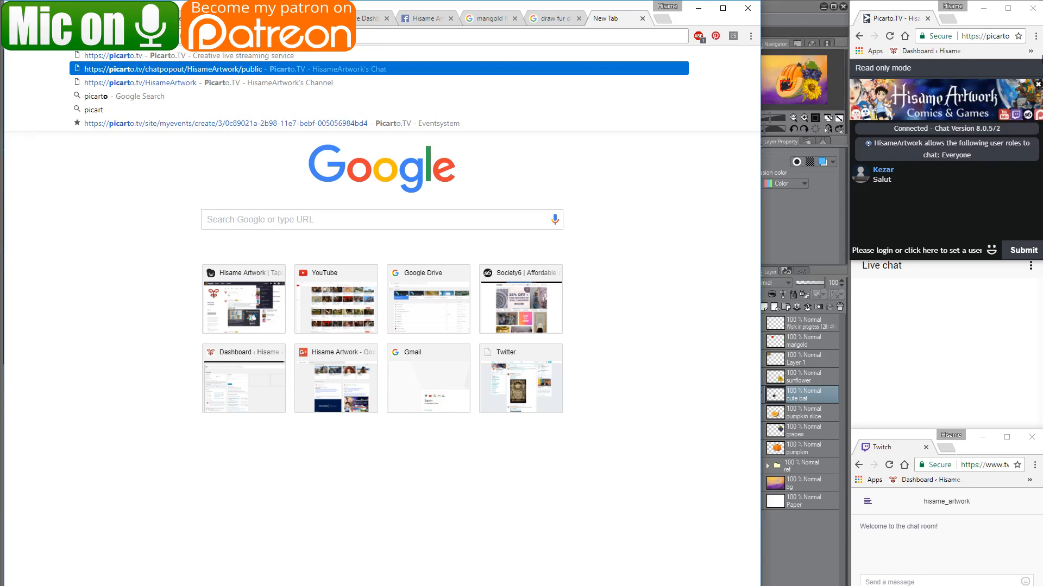
pyautogui.press('Up')
pyautogui.press('Return')
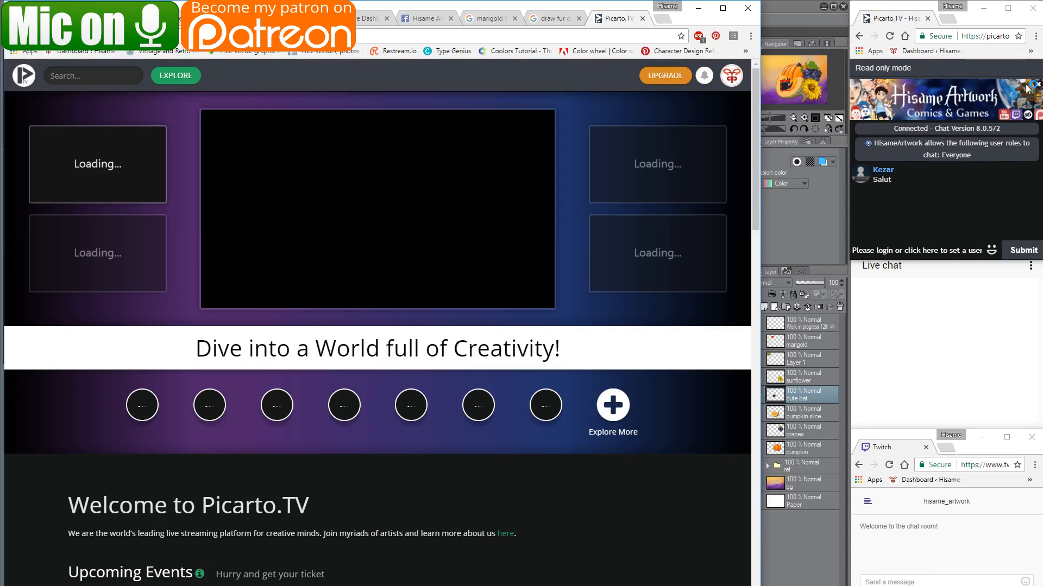
pyautogui.click(731, 76)
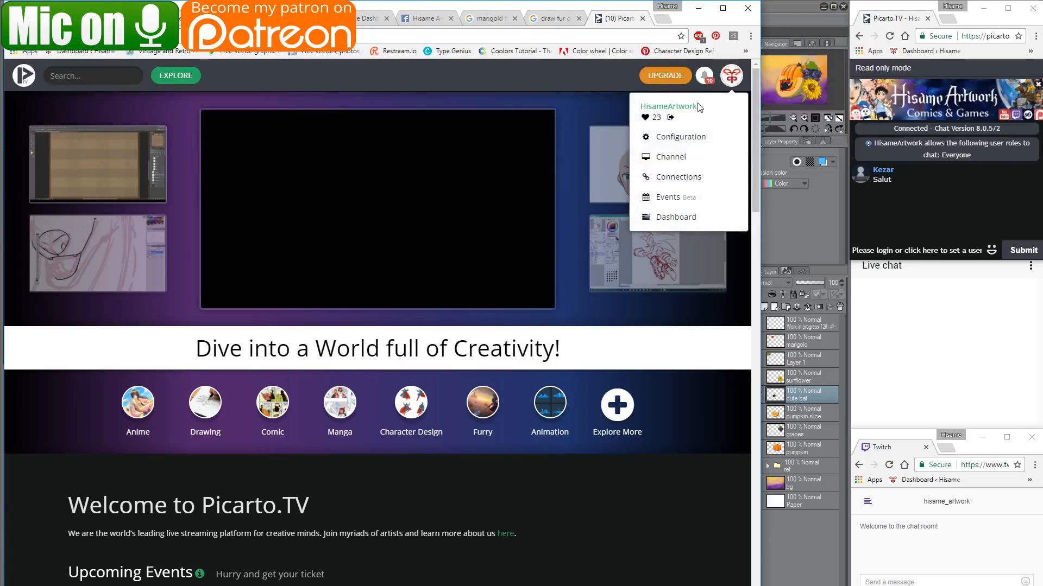
pyautogui.click(675, 159)
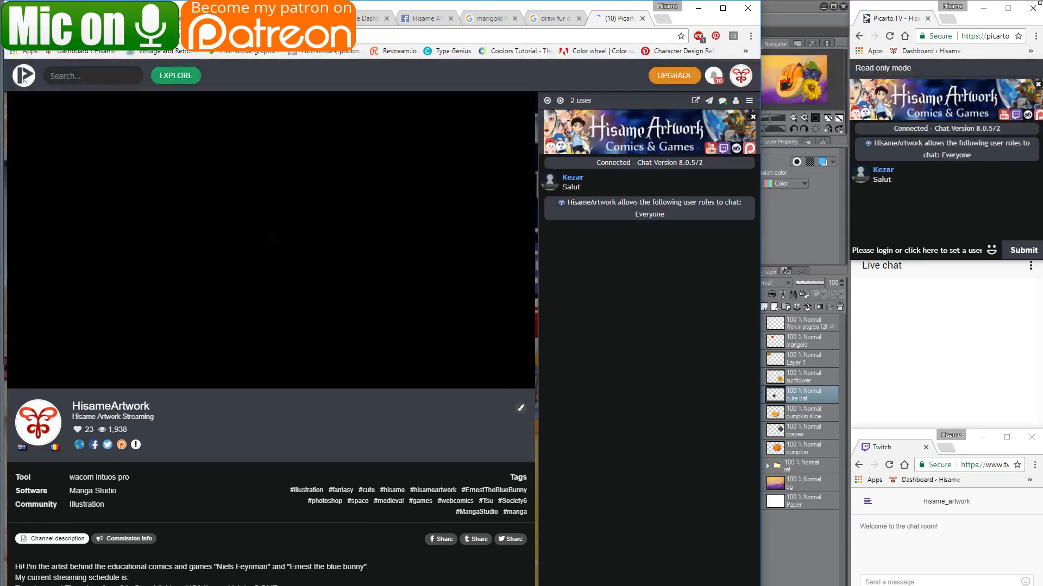
# Close the old read-only chat window and post "Hi" and "ma auzi bine?" in the channel chat.
pyautogui.click(1033, 8)
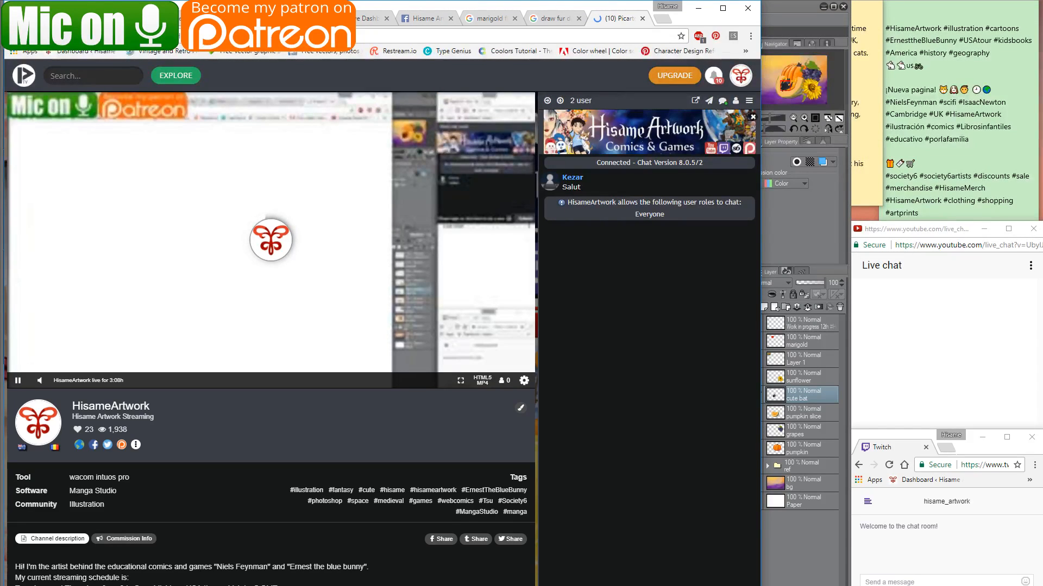
pyautogui.write('Hi')
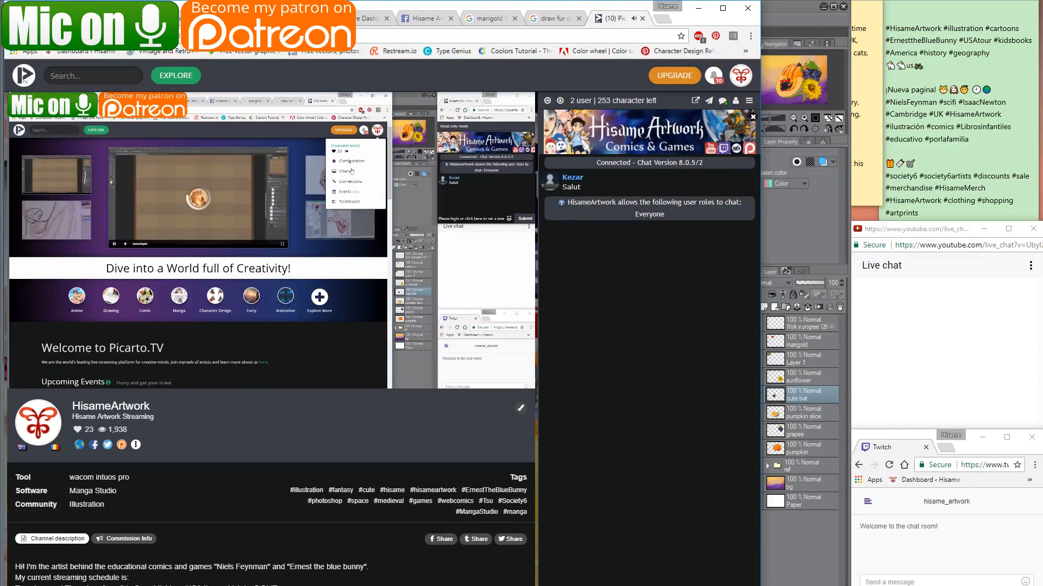
pyautogui.press('Return')
pyautogui.write('how')
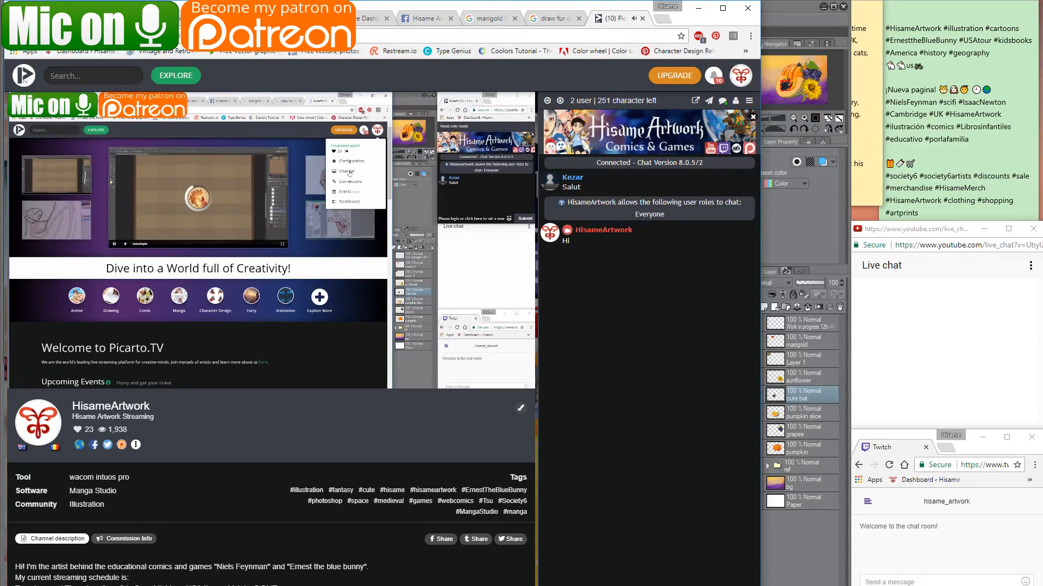
pyautogui.write('zi bine?')
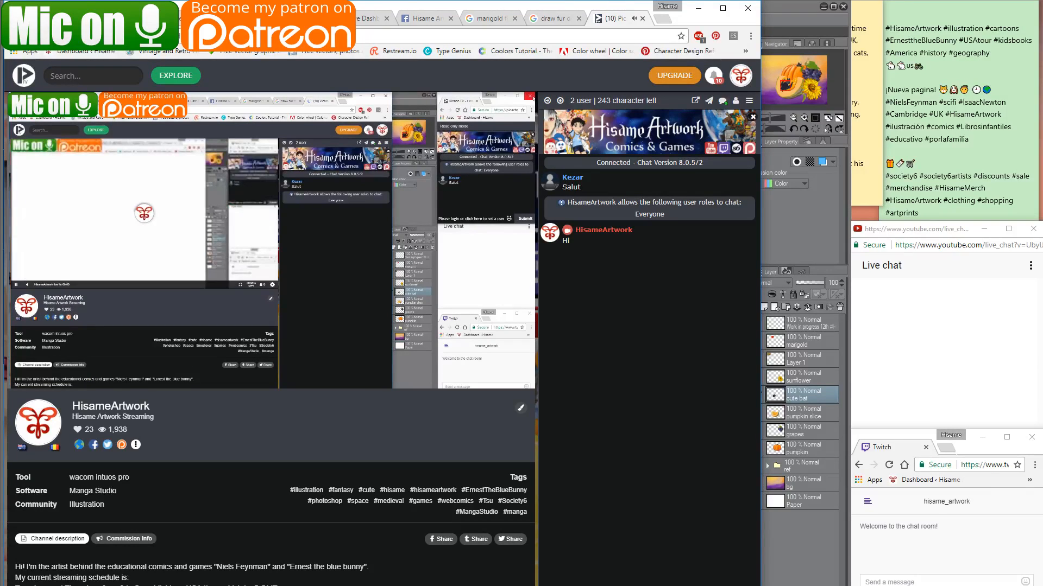
pyautogui.press('Return')
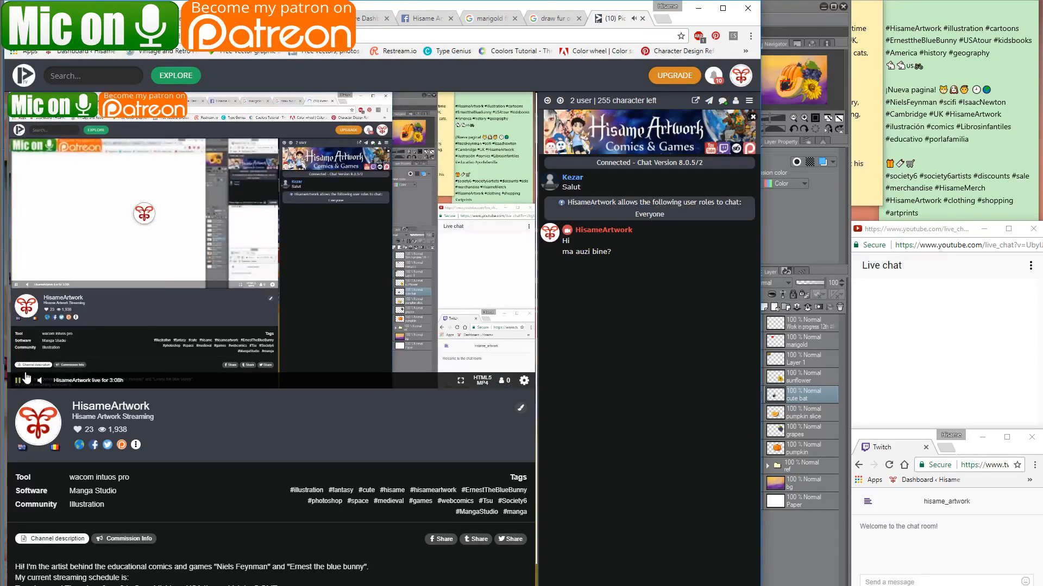
# Mute the stream player and pop out the channel chat as a small window above the YouTube live chat.
pyautogui.click(40, 383)
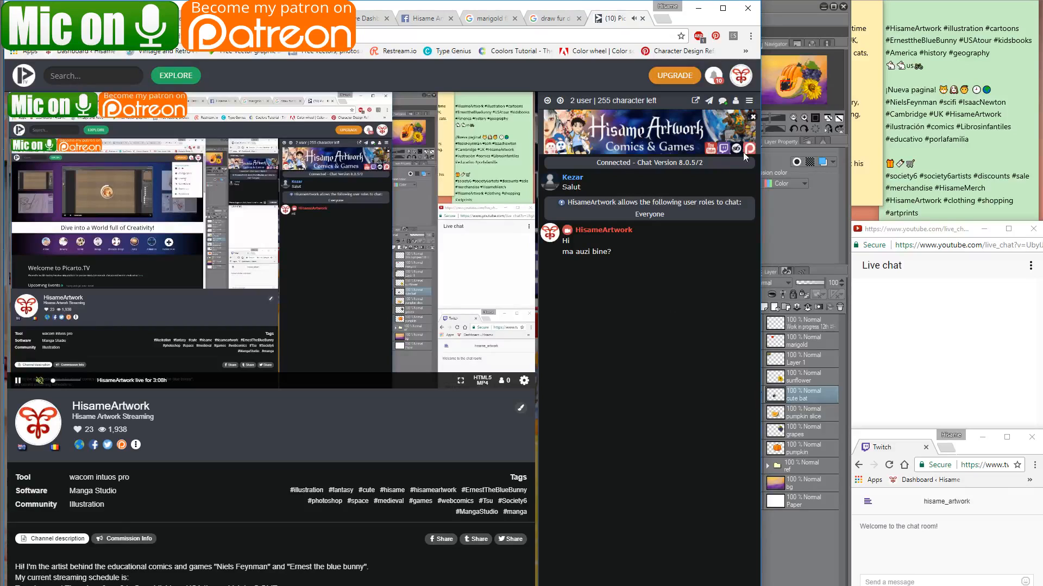
pyautogui.click(709, 99)
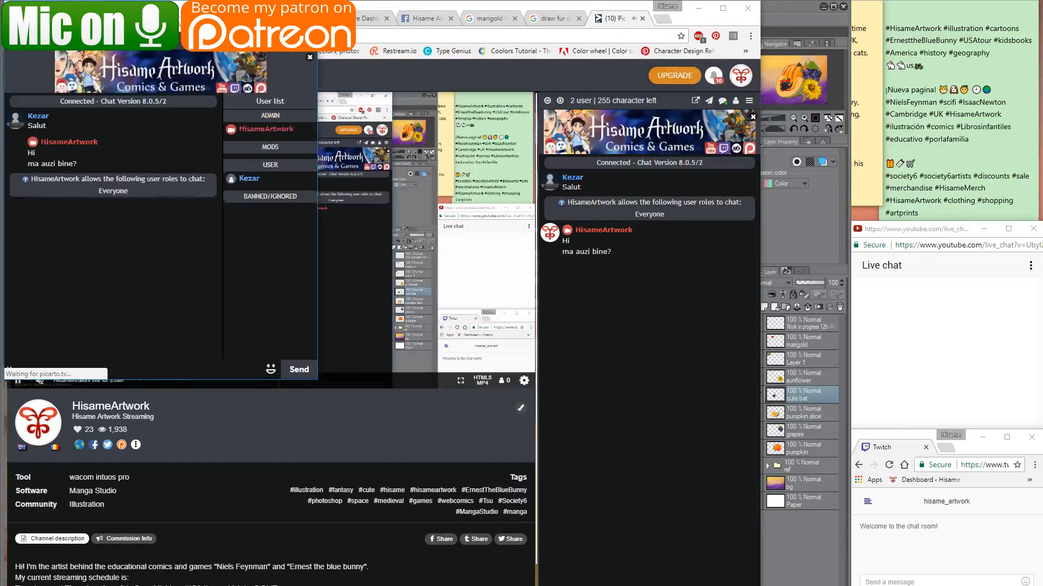
pyautogui.moveTo(115, 55); pyautogui.dragTo(843, 13)
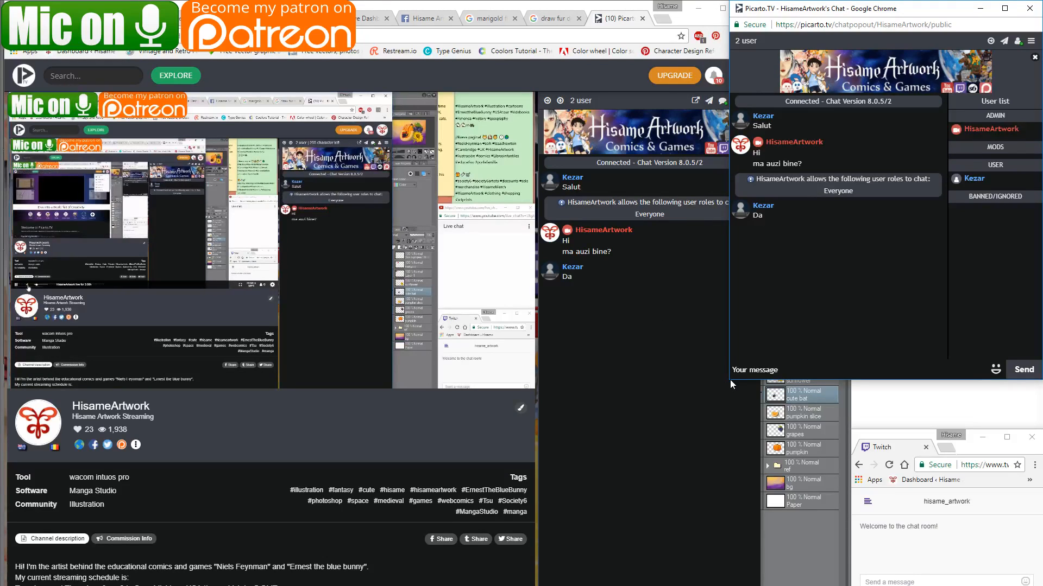
pyautogui.moveTo(729, 381); pyautogui.dragTo(851, 245)
# Close the Picarto channel tab, return to the Clip Studio Paint canvas and reduce the Dense watercolor brush size to 8.
pyautogui.click(642, 19)
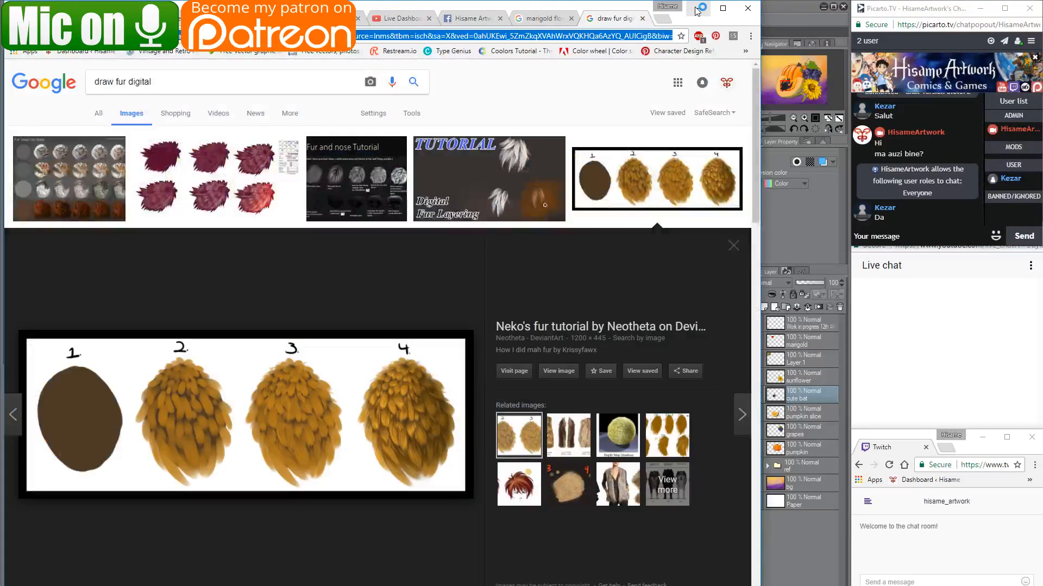
pyautogui.click(698, 8)
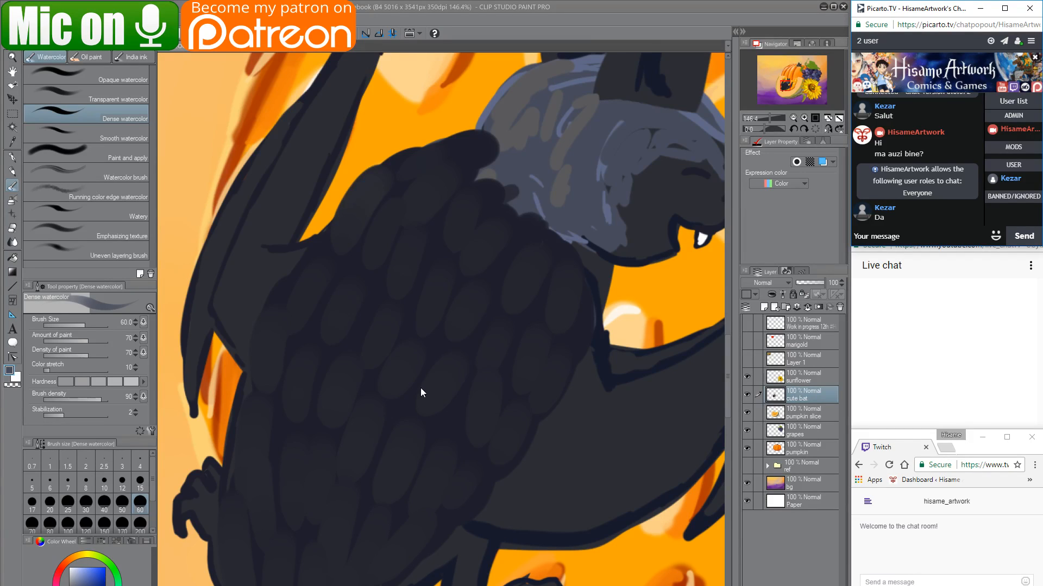
pyautogui.click(472, 223)
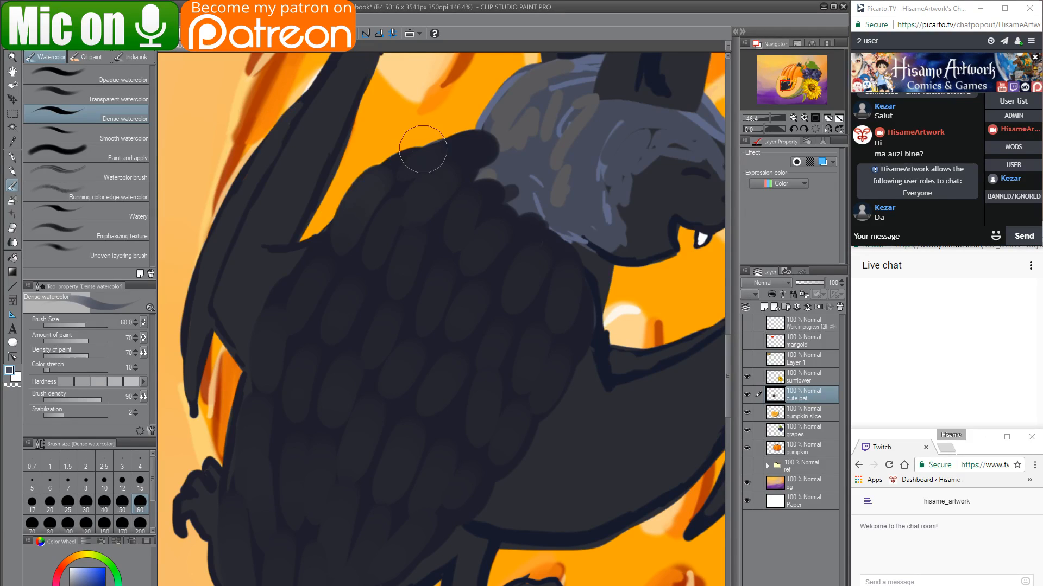
pyautogui.press('[')
pyautogui.press('[')
pyautogui.press('[')
pyautogui.press('[')
pyautogui.press('[')
pyautogui.press('[')
pyautogui.press('[')
pyautogui.press('[')
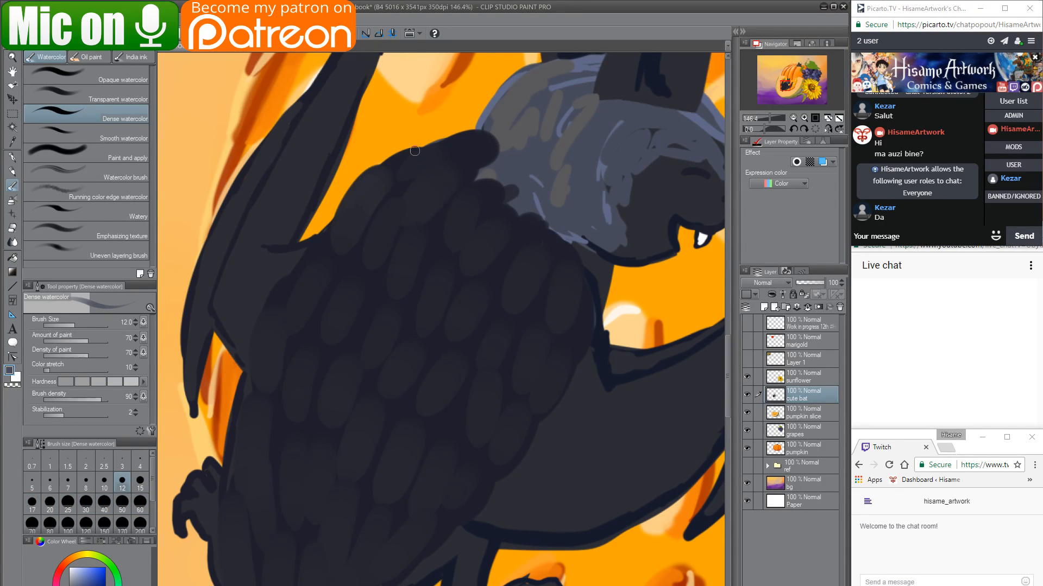
pyautogui.press('[')
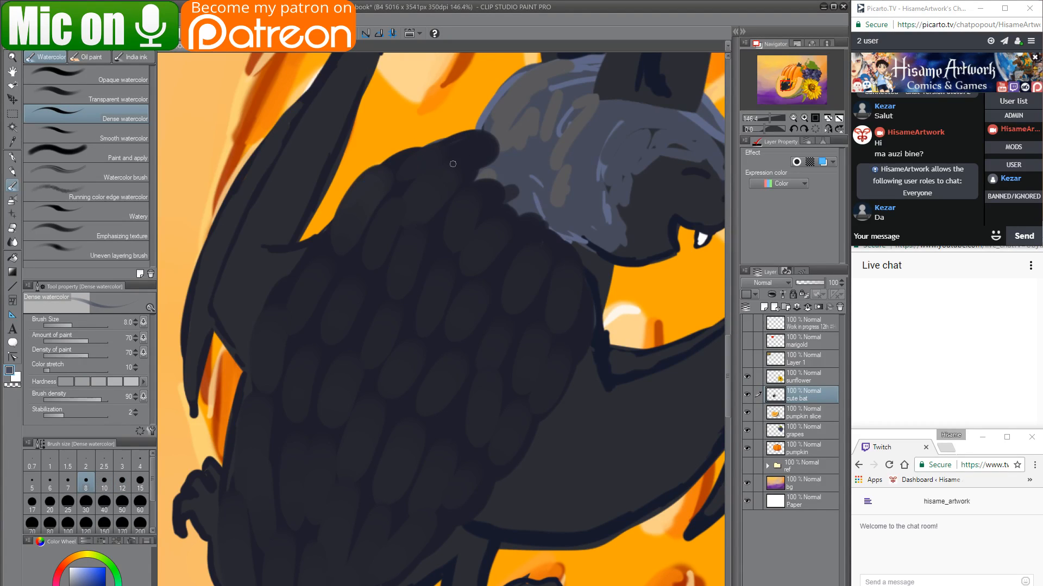
# Paint fine hair strokes over the bat's upper shoulder and neck tufts, raising the Dense watercolor brush size to 12.
pyautogui.moveTo(430, 149); pyautogui.dragTo(403, 187)
pyautogui.moveTo(415, 172); pyautogui.dragTo(400, 186)
pyautogui.press(']')
pyautogui.press(']')
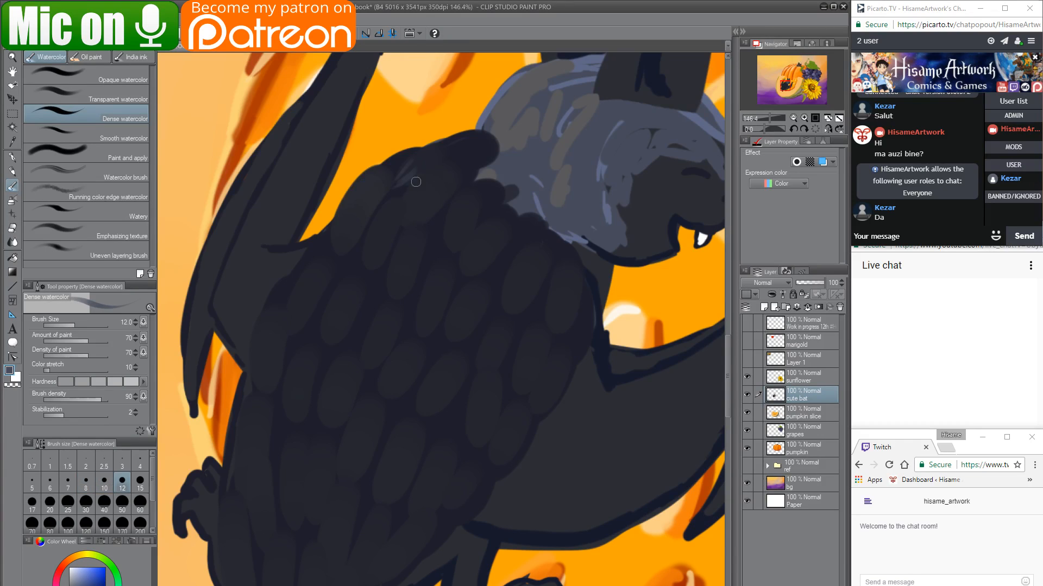
pyautogui.moveTo(416, 182)
pyautogui.mouseDown()
pyautogui.moveTo(409, 219)
pyautogui.moveTo(420, 192)
pyautogui.moveTo(421, 209)
pyautogui.moveTo(408, 228)
pyautogui.mouseUp()
pyautogui.moveTo(441, 196); pyautogui.dragTo(402, 229)
pyautogui.moveTo(467, 136)
pyautogui.mouseDown()
pyautogui.moveTo(426, 160)
pyautogui.moveTo(480, 156)
pyautogui.moveTo(441, 175)
pyautogui.moveTo(482, 159)
pyautogui.moveTo(470, 169)
pyautogui.moveTo(455, 170)
pyautogui.moveTo(477, 154)
pyautogui.moveTo(430, 157)
pyautogui.mouseUp()
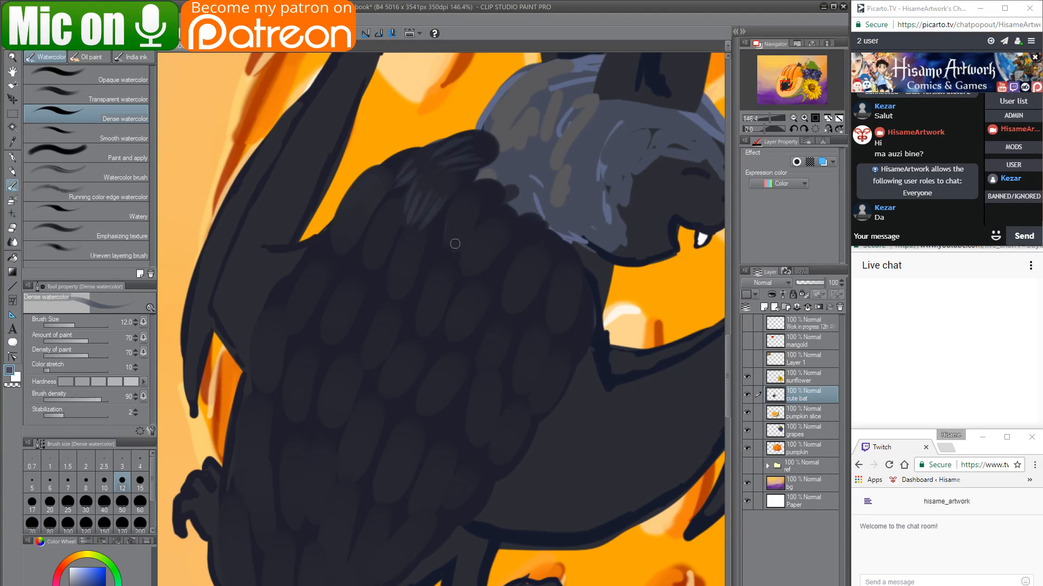
pyautogui.moveTo(452, 209)
pyautogui.mouseDown()
pyautogui.moveTo(451, 243)
pyautogui.moveTo(439, 218)
pyautogui.moveTo(462, 213)
pyautogui.moveTo(459, 247)
pyautogui.moveTo(478, 217)
pyautogui.moveTo(447, 265)
pyautogui.moveTo(477, 235)
pyautogui.moveTo(469, 273)
pyautogui.moveTo(502, 252)
pyautogui.moveTo(462, 274)
pyautogui.moveTo(482, 221)
pyautogui.moveTo(499, 310)
pyautogui.moveTo(409, 296)
pyautogui.mouseUp()
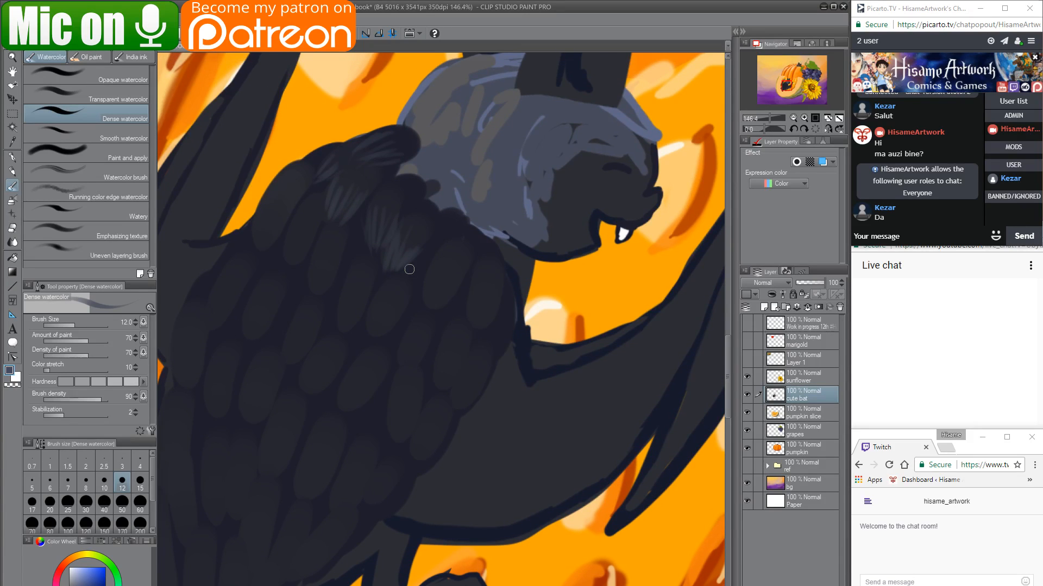
# Detach the Navigator as a floating window, enlarge it and place it over the canvas's upper corner.
pyautogui.moveTo(771, 44); pyautogui.dragTo(622, 76)
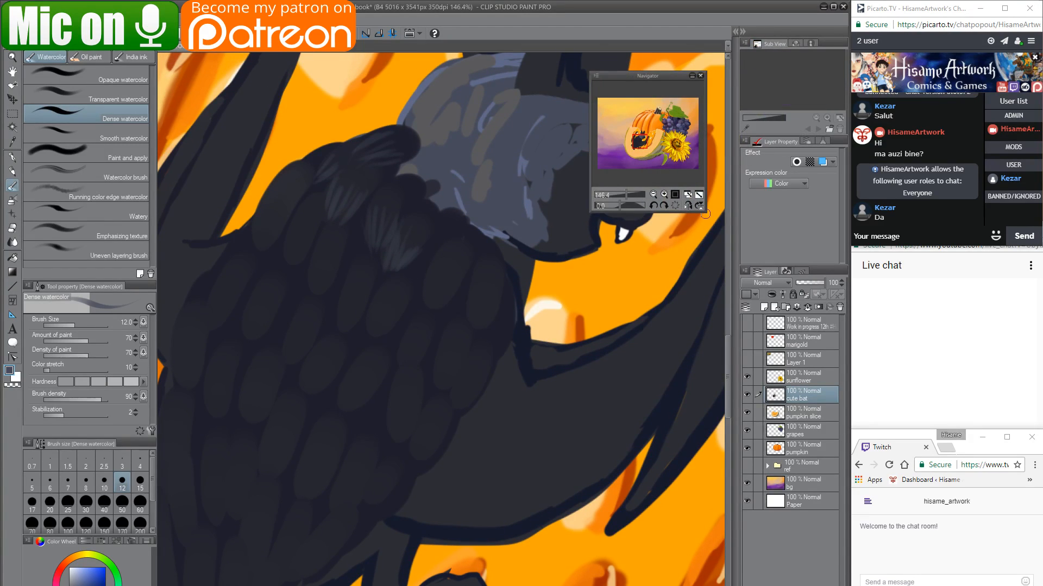
pyautogui.moveTo(705, 213); pyautogui.dragTo(847, 267)
pyautogui.moveTo(589, 72); pyautogui.dragTo(584, 2)
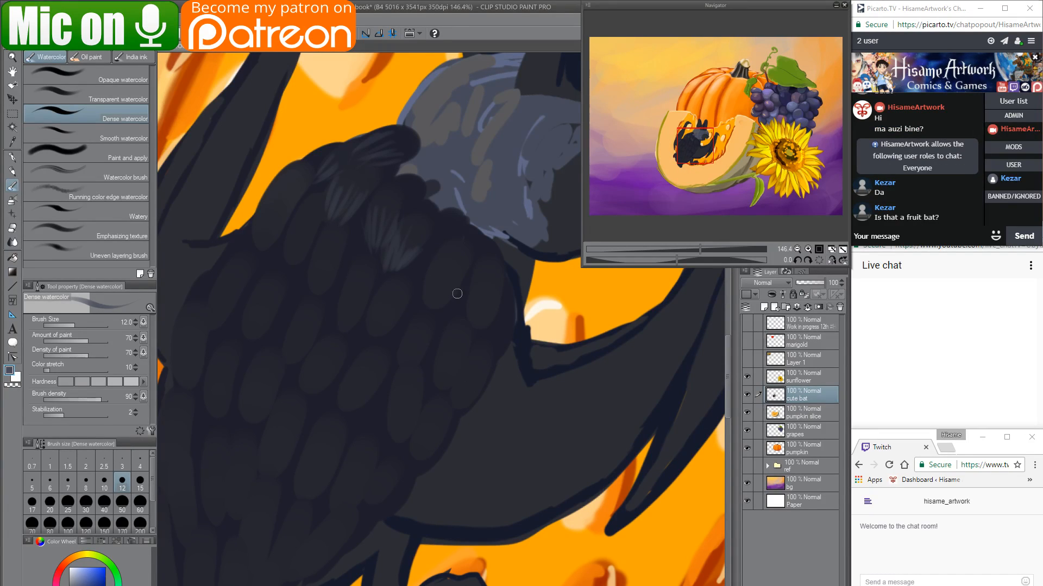
# Paint fine hair strokes on the back tufts below the bat's head, down along the side facing the outstretched wing.
pyautogui.moveTo(433, 262)
pyautogui.mouseDown()
pyautogui.moveTo(445, 341)
pyautogui.moveTo(436, 283)
pyautogui.moveTo(430, 327)
pyautogui.moveTo(443, 275)
pyautogui.moveTo(451, 288)
pyautogui.moveTo(435, 313)
pyautogui.mouseUp()
pyautogui.moveTo(455, 292); pyautogui.dragTo(439, 316)
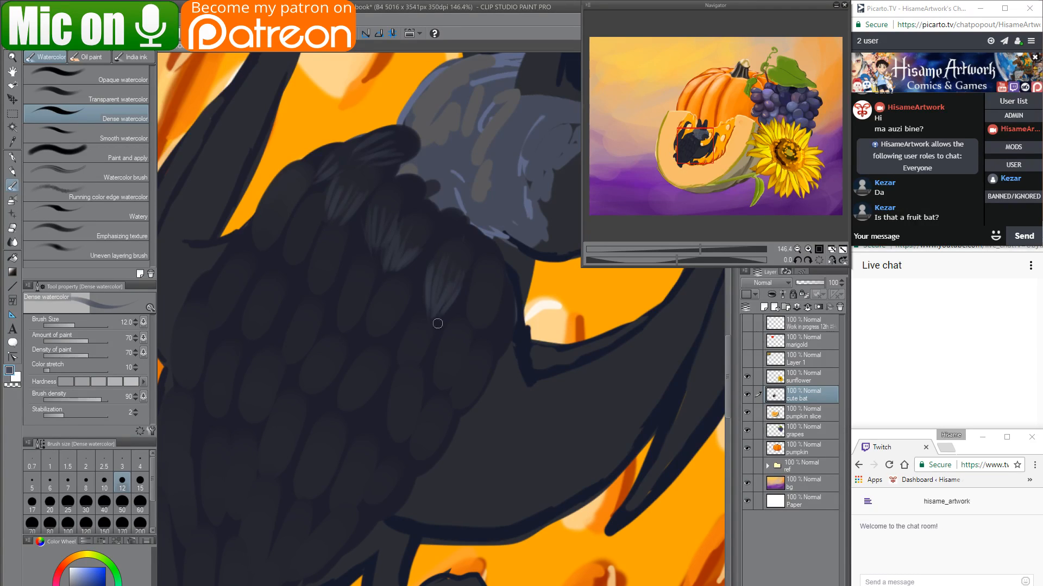
pyautogui.moveTo(478, 292)
pyautogui.mouseDown()
pyautogui.moveTo(475, 328)
pyautogui.moveTo(486, 318)
pyautogui.mouseUp()
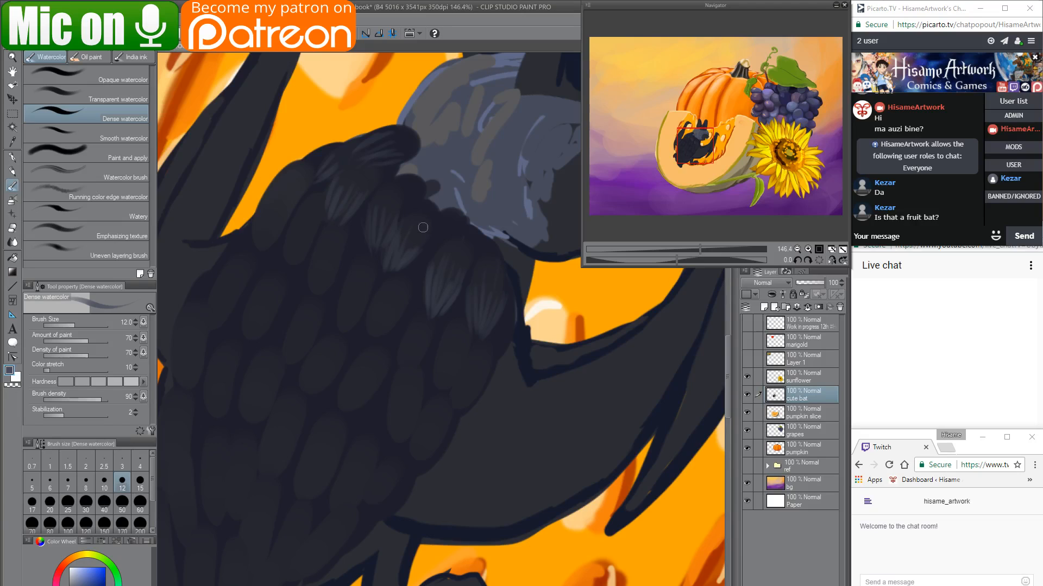
pyautogui.moveTo(423, 227); pyautogui.dragTo(407, 251)
pyautogui.moveTo(440, 323)
pyautogui.mouseDown()
pyautogui.moveTo(451, 402)
pyautogui.moveTo(449, 344)
pyautogui.moveTo(457, 351)
pyautogui.moveTo(438, 400)
pyautogui.moveTo(455, 343)
pyautogui.moveTo(471, 355)
pyautogui.moveTo(456, 391)
pyautogui.moveTo(478, 348)
pyautogui.moveTo(451, 405)
pyautogui.moveTo(496, 358)
pyautogui.moveTo(455, 408)
pyautogui.mouseUp()
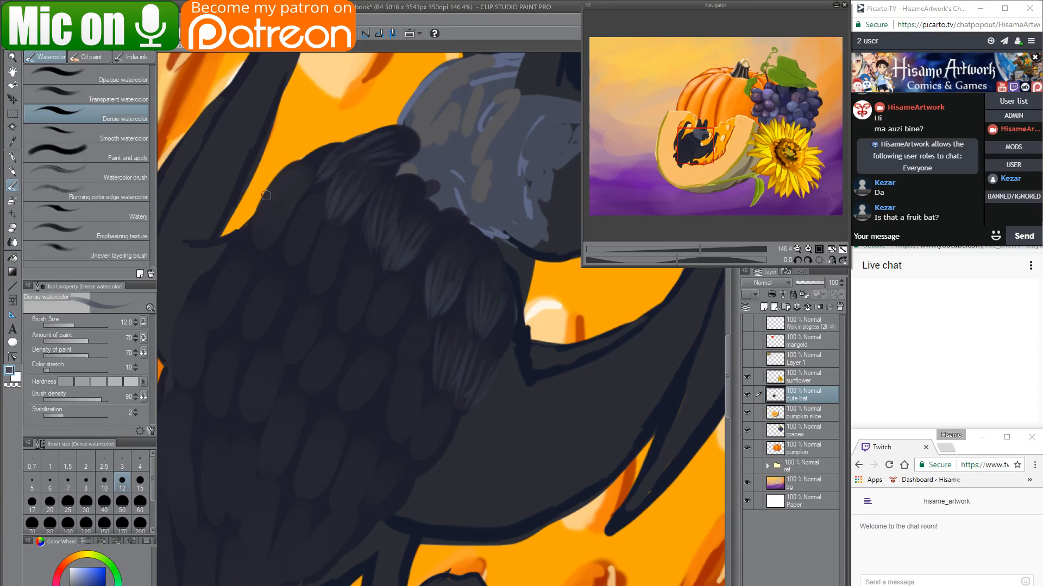
# Paint hair strokes on the outer shoulder tufts beside the raised wing and on the tufts at the middle of the back.
pyautogui.moveTo(251, 259)
pyautogui.mouseDown()
pyautogui.moveTo(278, 198)
pyautogui.moveTo(255, 250)
pyautogui.moveTo(274, 239)
pyautogui.mouseUp()
pyautogui.moveTo(306, 153); pyautogui.dragTo(284, 211)
pyautogui.moveTo(328, 145); pyautogui.dragTo(267, 185)
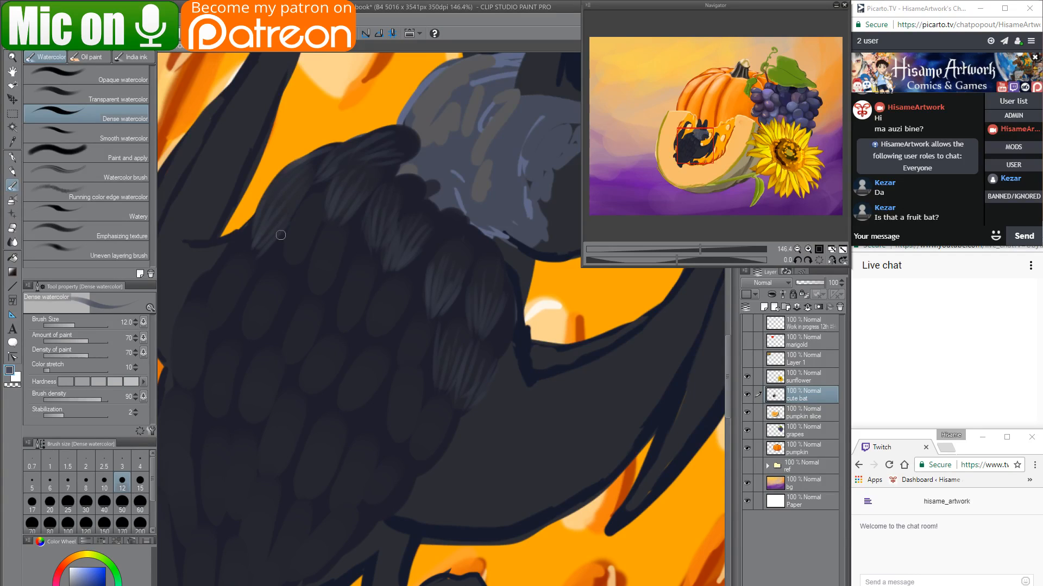
pyautogui.moveTo(318, 145); pyautogui.dragTo(271, 183)
pyautogui.moveTo(293, 219)
pyautogui.mouseDown()
pyautogui.moveTo(282, 285)
pyautogui.moveTo(303, 240)
pyautogui.moveTo(284, 288)
pyautogui.mouseUp()
pyautogui.moveTo(352, 296)
pyautogui.mouseDown()
pyautogui.moveTo(343, 328)
pyautogui.moveTo(355, 329)
pyautogui.mouseUp()
# Switch to Chrome, view ryky's Easy fur tutorial among the fur image results, and return to the Clip Studio Paint canvas.
pyautogui.hotkey('alt', 'Tab')
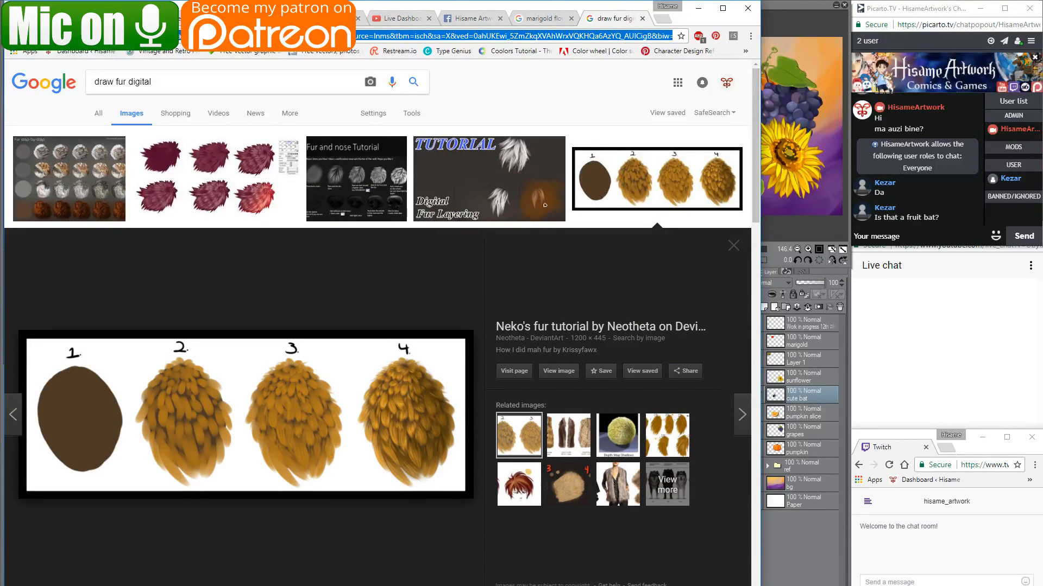
pyautogui.moveTo(389, 585)
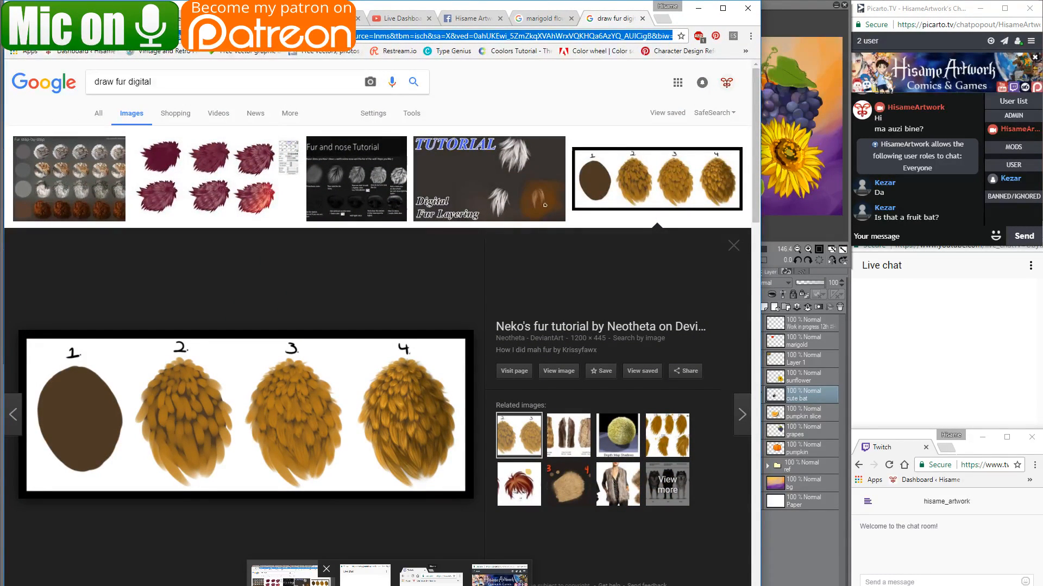
pyautogui.click(217, 179)
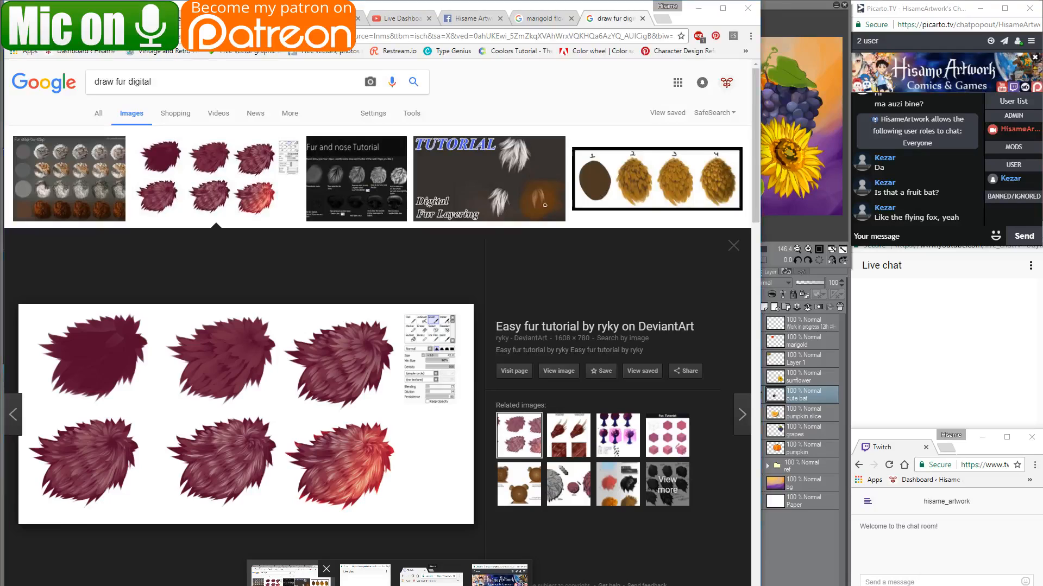
pyautogui.click(256, 570)
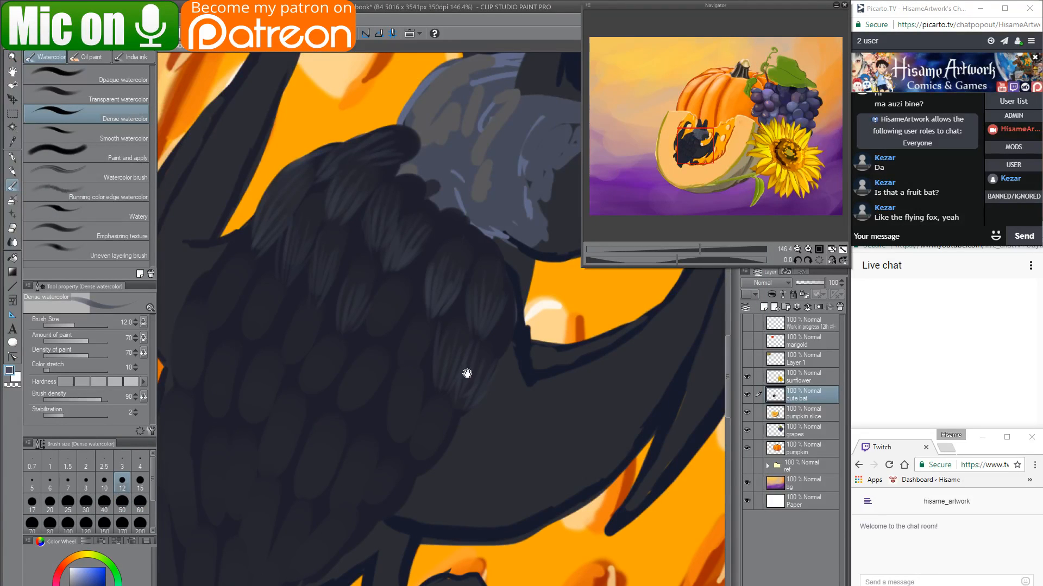
# Paint hair strokes on the mid-back tufts and down the bat's flank next to the raised wing's base.
pyautogui.moveTo(466, 373)
pyautogui.mouseDown()
pyautogui.moveTo(424, 365)
pyautogui.moveTo(381, 333)
pyautogui.moveTo(453, 366)
pyautogui.mouseUp()
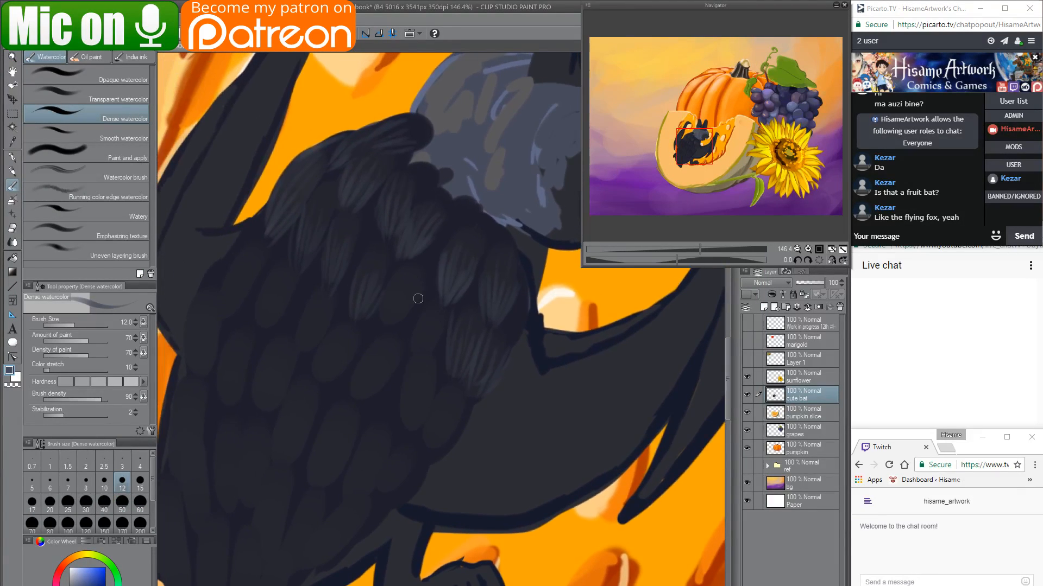
pyautogui.moveTo(385, 297); pyautogui.dragTo(381, 321)
pyautogui.moveTo(367, 298); pyautogui.dragTo(494, 344)
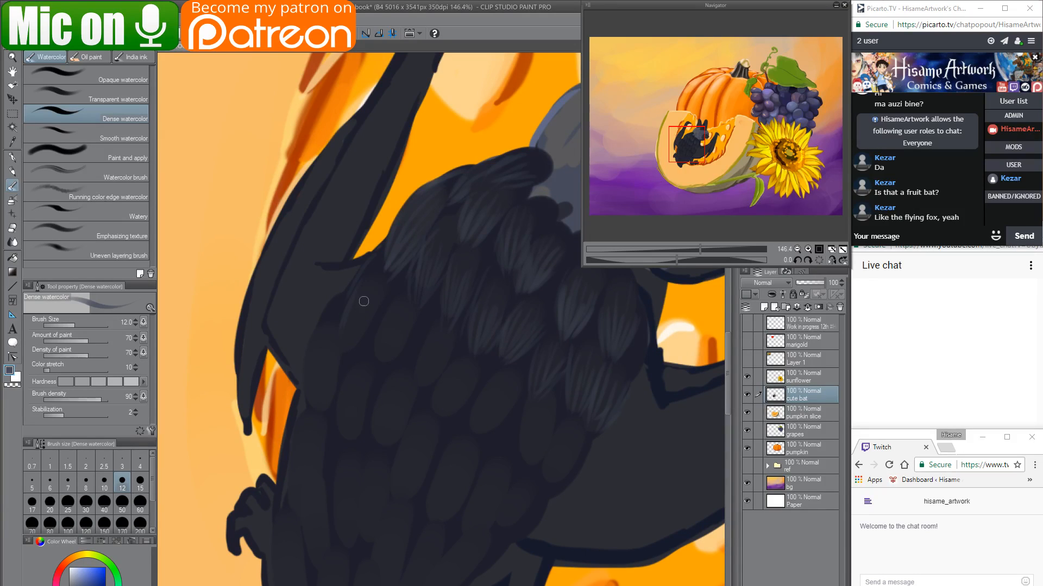
pyautogui.moveTo(382, 310); pyautogui.dragTo(342, 354)
pyautogui.moveTo(338, 301)
pyautogui.mouseDown()
pyautogui.moveTo(315, 362)
pyautogui.moveTo(319, 402)
pyautogui.mouseUp()
# Expand the ref folder and move its bat reference layer out of the folder to just above the pumpkin layer.
pyautogui.click(768, 464)
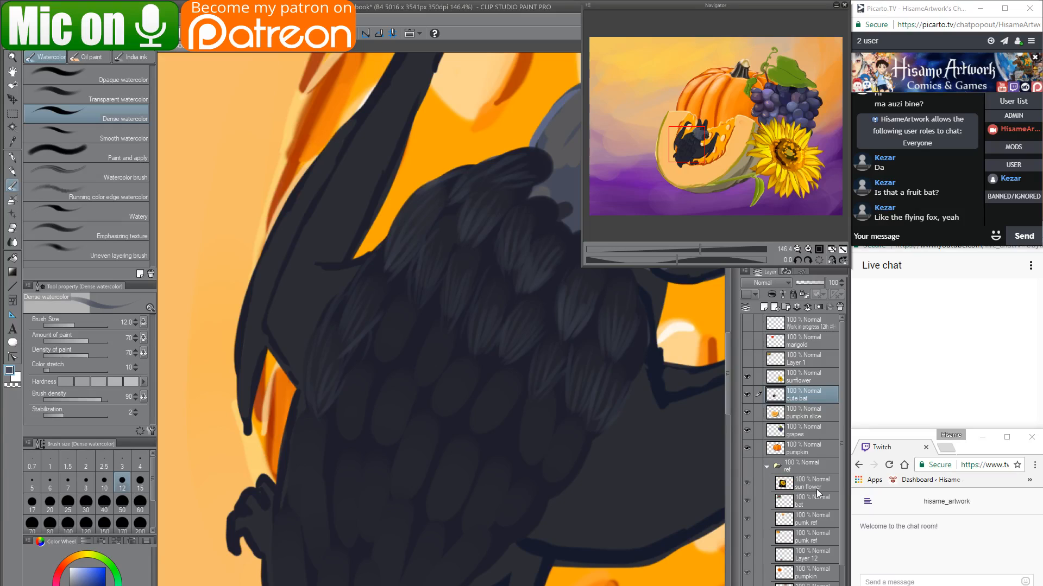
pyautogui.moveTo(845, 498); pyautogui.dragTo(842, 565)
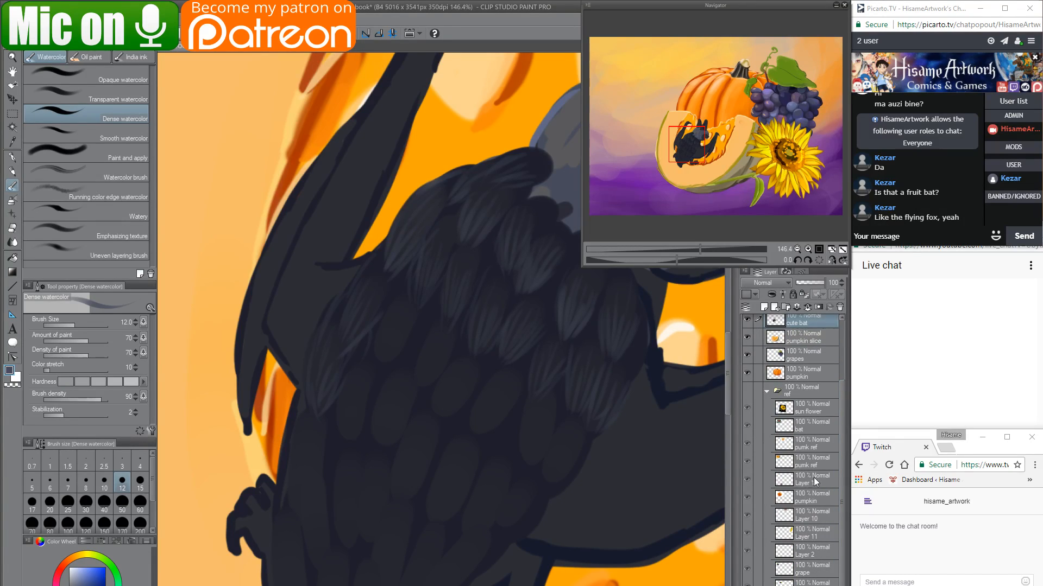
pyautogui.moveTo(813, 428); pyautogui.dragTo(800, 358)
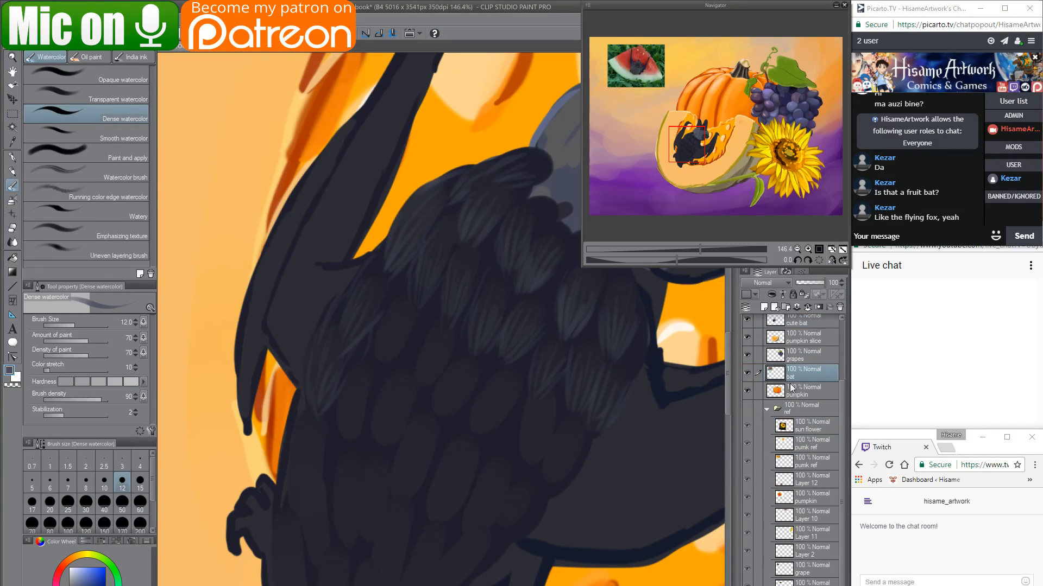
# Examine the fur in the photo of the bat on the watermelon, and return the view to the painted bat's back.
pyautogui.moveTo(259, 125); pyautogui.dragTo(923, 525)
pyautogui.moveTo(565, 263); pyautogui.dragTo(799, 394)
pyautogui.moveTo(345, 247); pyautogui.dragTo(431, 488)
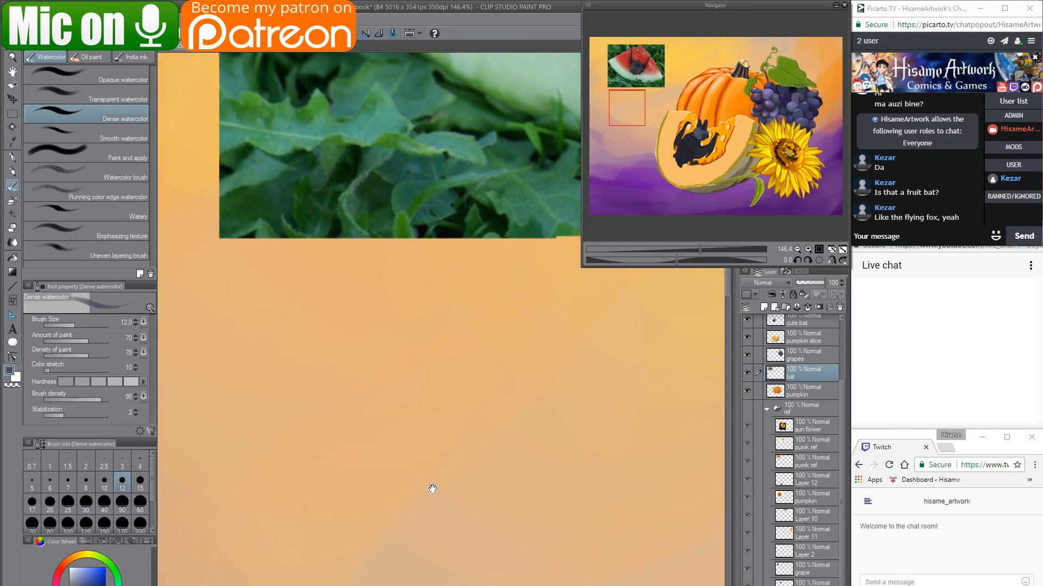
pyautogui.moveTo(497, 109)
pyautogui.mouseDown()
pyautogui.moveTo(230, 455)
pyautogui.moveTo(240, 396)
pyautogui.mouseUp()
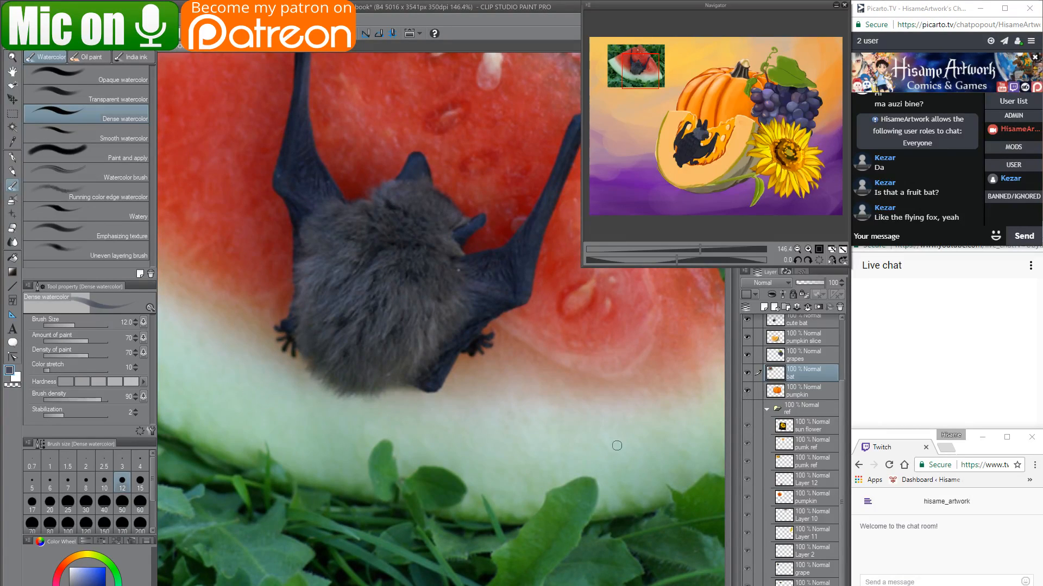
pyautogui.click(699, 150)
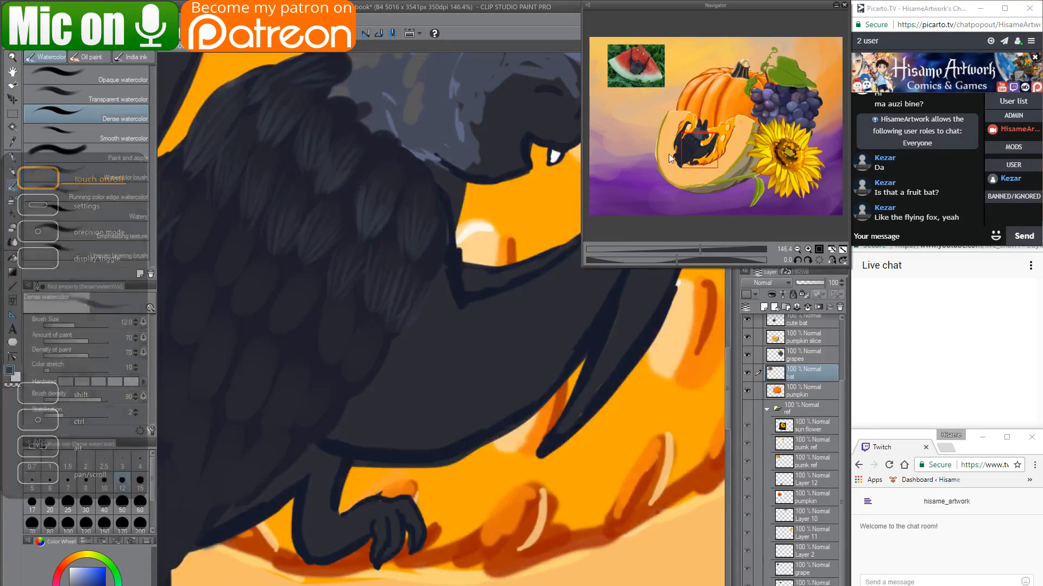
pyautogui.moveTo(277, 272); pyautogui.dragTo(488, 366)
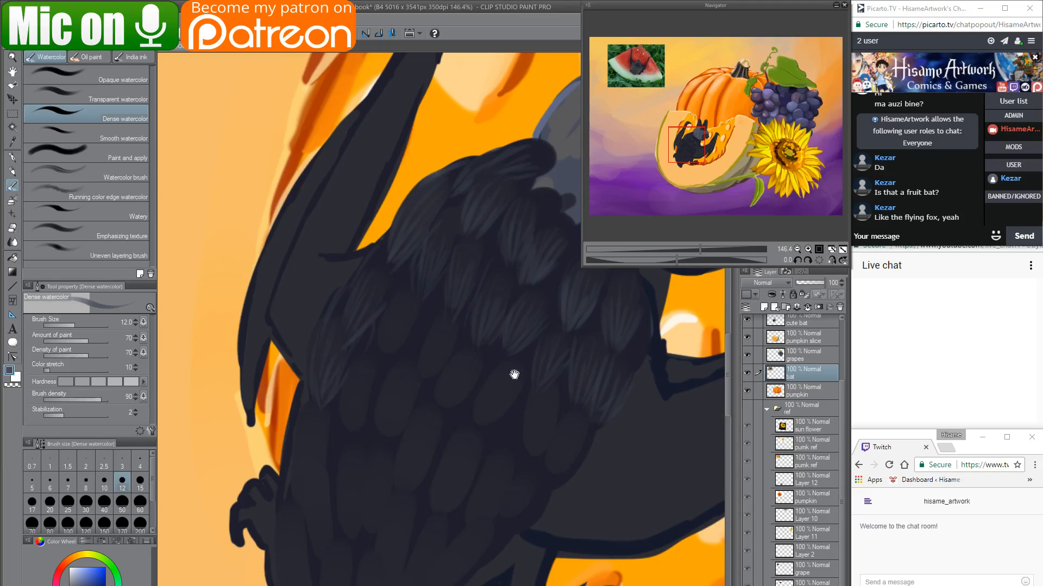
pyautogui.moveTo(584, 395); pyautogui.dragTo(454, 438)
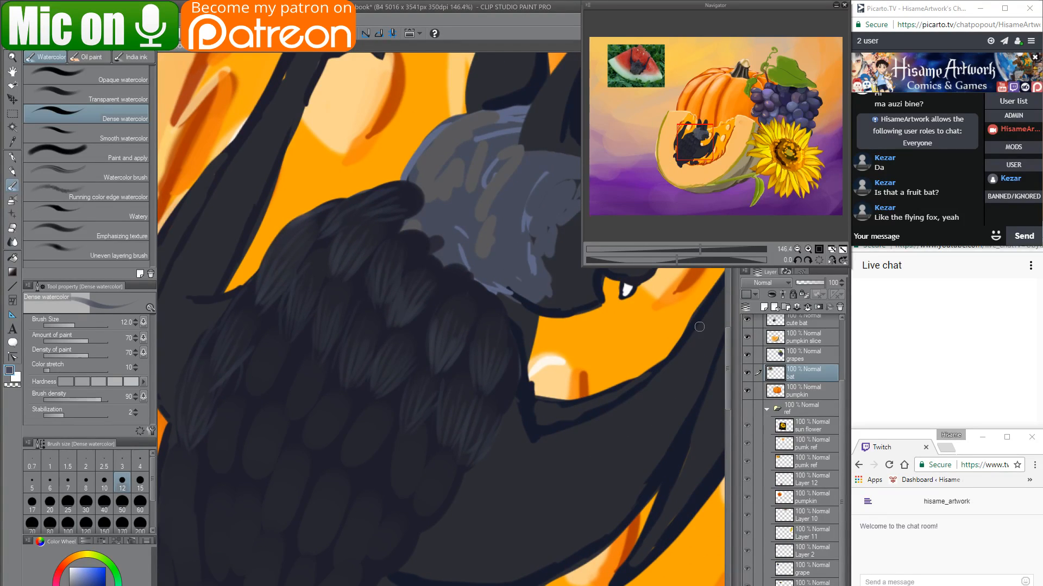
pyautogui.scroll(-2, 500, 287)
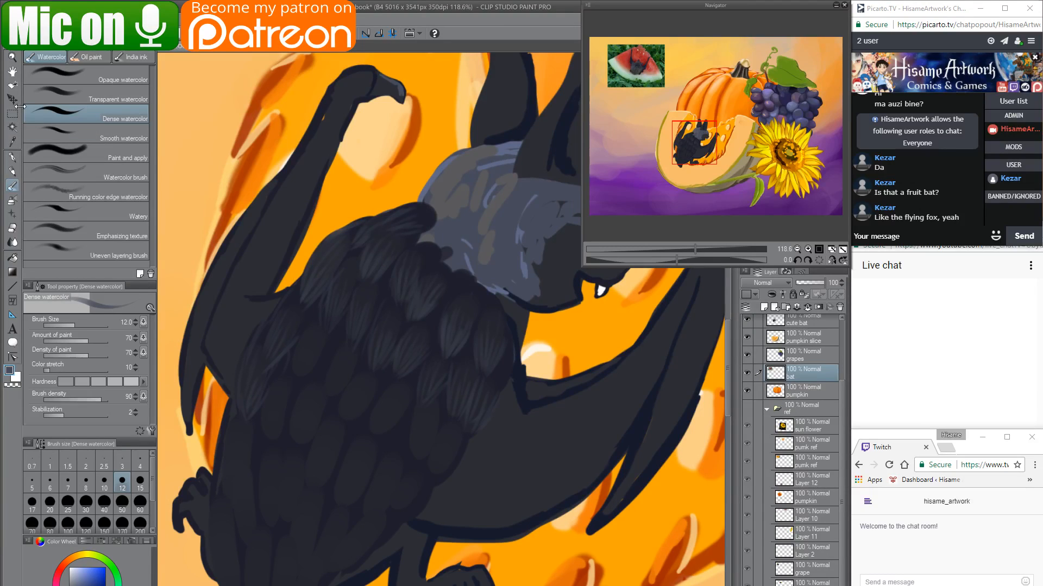
pyautogui.click(12, 113)
pyautogui.moveTo(175, 206)
pyautogui.mouseDown()
pyautogui.moveTo(531, 482)
pyautogui.moveTo(570, 572)
pyautogui.mouseUp()
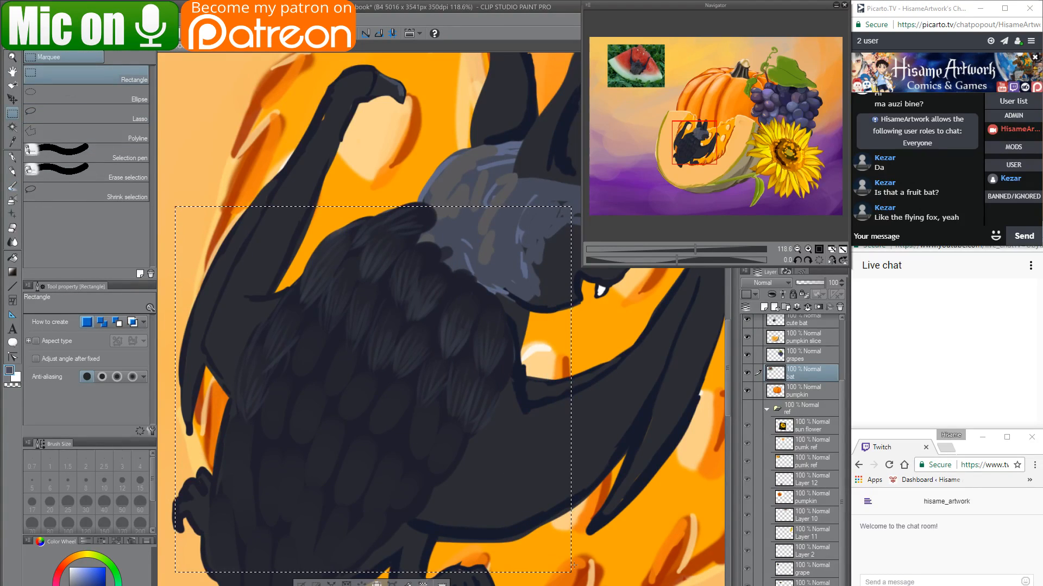
pyautogui.hotkey('ctrl', 'd')
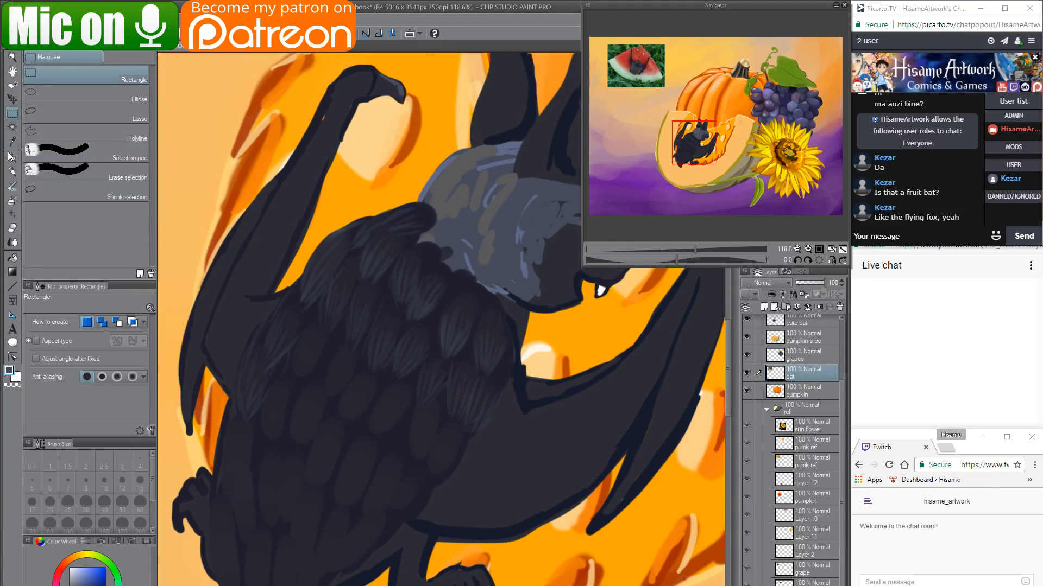
pyautogui.click(11, 186)
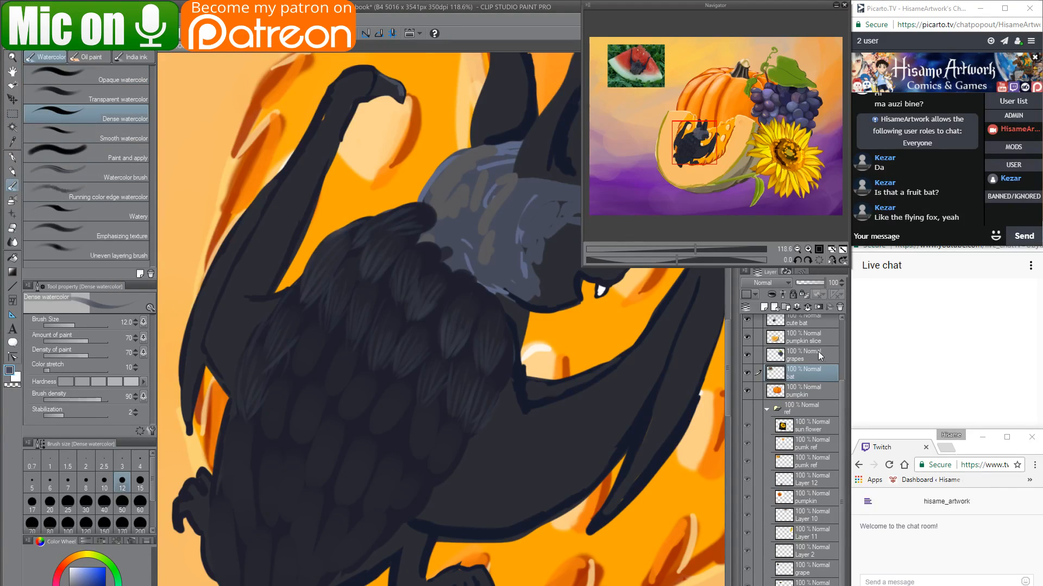
# Make the cute bat layer active and paint hair strokes on the tufts along the flank near the raised wing's base.
pyautogui.scroll(3, 803, 371)
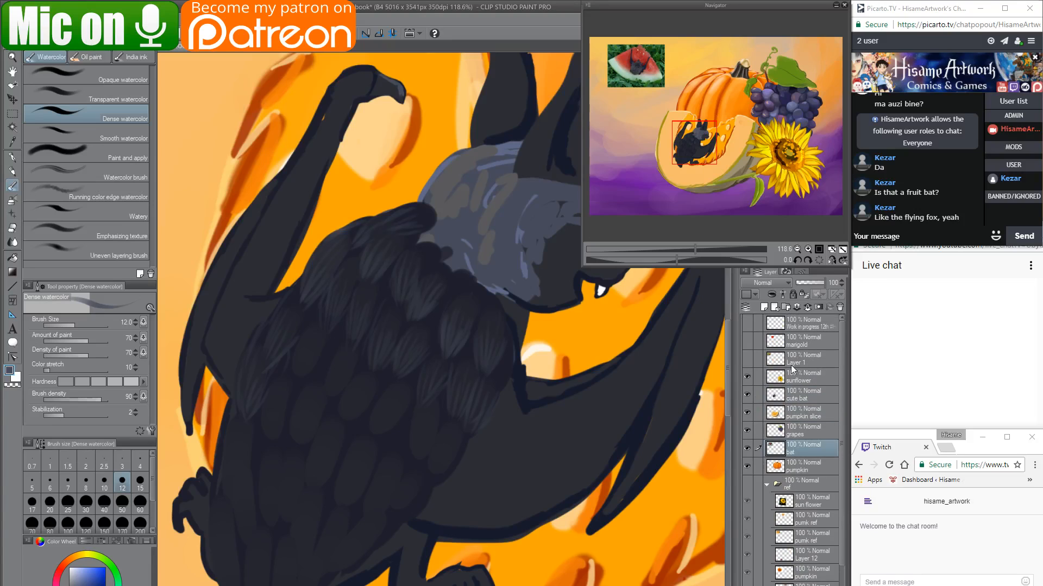
pyautogui.click(790, 397)
pyautogui.scroll(3, 236, 359)
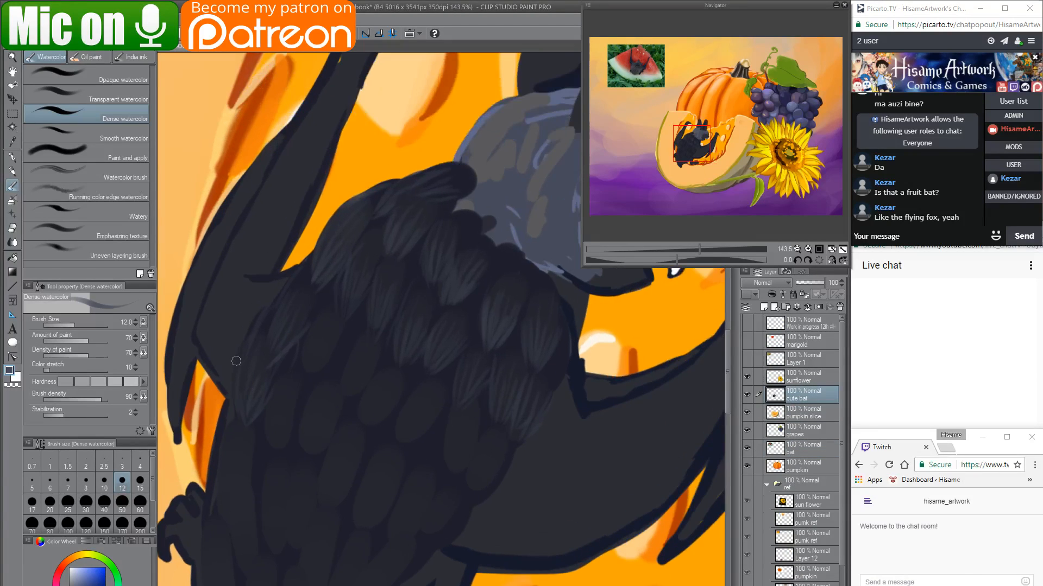
pyautogui.moveTo(395, 378); pyautogui.dragTo(442, 372)
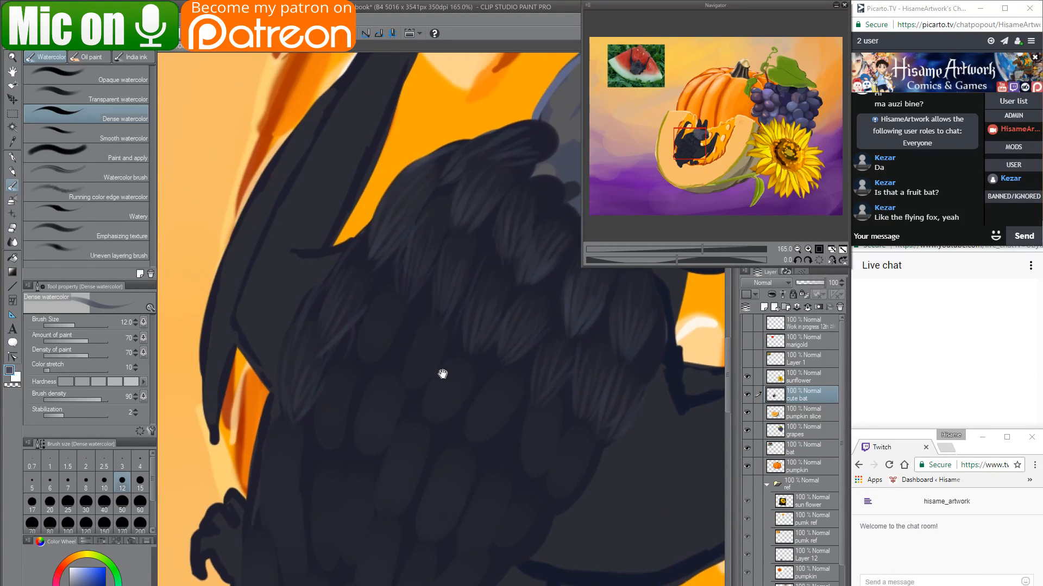
pyautogui.moveTo(345, 298)
pyautogui.mouseDown()
pyautogui.moveTo(328, 374)
pyautogui.moveTo(332, 320)
pyautogui.moveTo(334, 341)
pyautogui.moveTo(371, 311)
pyautogui.moveTo(362, 372)
pyautogui.mouseUp()
pyautogui.moveTo(375, 327)
pyautogui.mouseDown()
pyautogui.moveTo(365, 367)
pyautogui.moveTo(385, 314)
pyautogui.moveTo(365, 365)
pyautogui.moveTo(390, 345)
pyautogui.moveTo(357, 390)
pyautogui.moveTo(379, 329)
pyautogui.moveTo(362, 384)
pyautogui.mouseUp()
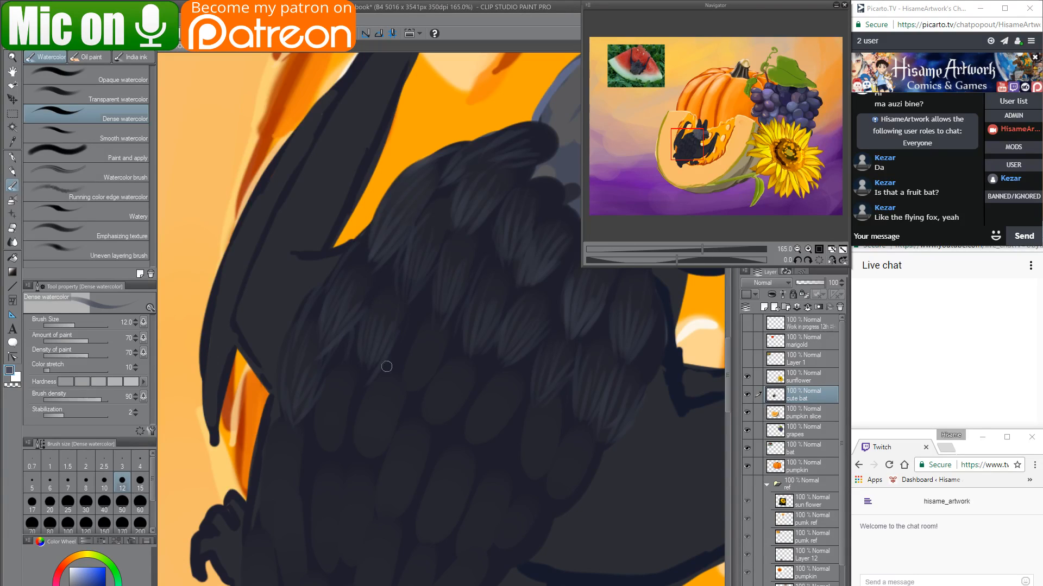
# Continue the fine hair strokes across the tufts in the middle of the bat's back.
pyautogui.moveTo(425, 317); pyautogui.dragTo(411, 351)
pyautogui.moveTo(481, 399); pyautogui.dragTo(472, 447)
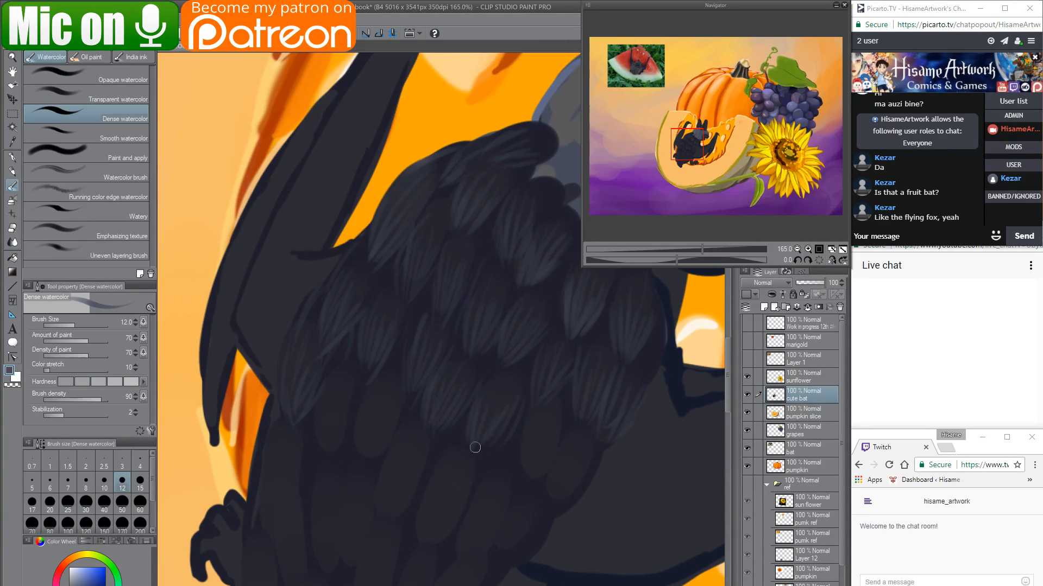
pyautogui.moveTo(526, 415); pyautogui.dragTo(528, 476)
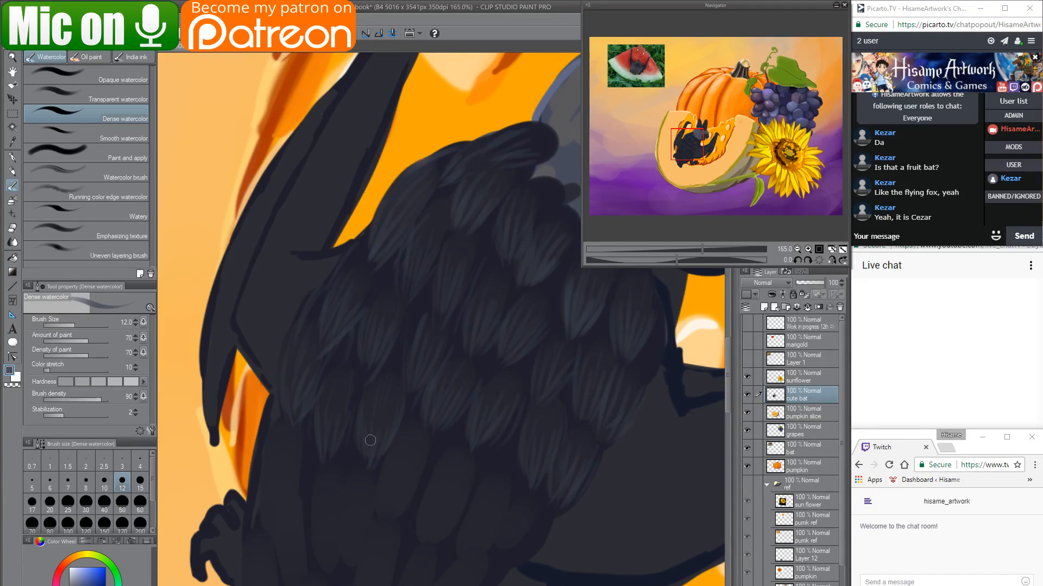
# Paint fine hair strokes on the lower-back tufts above the bat's clawed foot.
pyautogui.moveTo(457, 454)
pyautogui.mouseDown()
pyautogui.moveTo(427, 300)
pyautogui.moveTo(365, 346)
pyautogui.mouseUp()
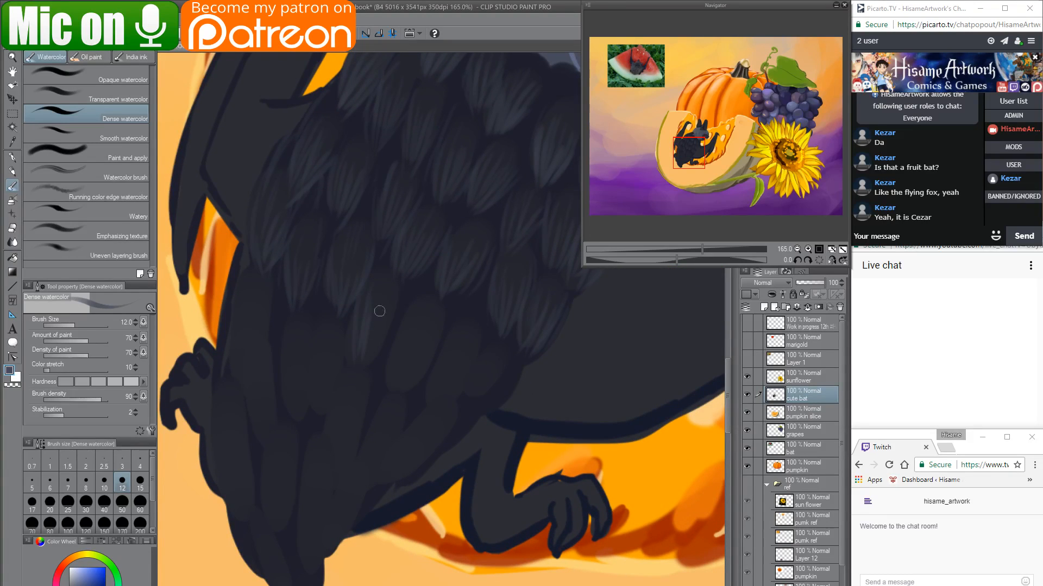
pyautogui.moveTo(379, 311); pyautogui.dragTo(364, 346)
pyautogui.moveTo(403, 291); pyautogui.dragTo(375, 356)
pyautogui.moveTo(434, 401); pyautogui.dragTo(442, 413)
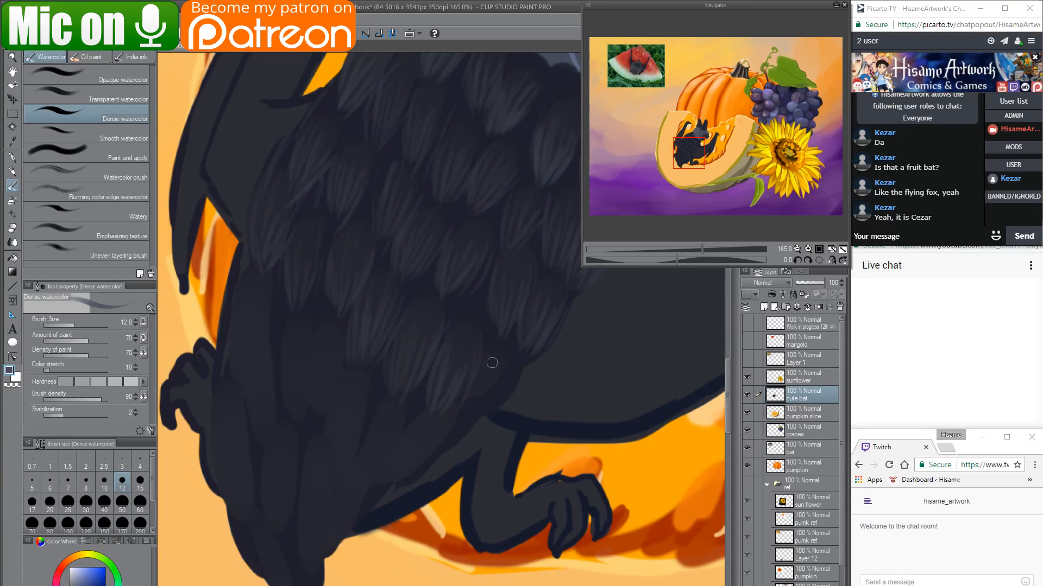
# Paint fine hair strokes on the tufts across the bat's lower back and along the flank below the raised wing.
pyautogui.moveTo(492, 366); pyautogui.dragTo(473, 410)
pyautogui.moveTo(497, 380)
pyautogui.mouseDown()
pyautogui.moveTo(484, 407)
pyautogui.moveTo(504, 401)
pyautogui.mouseUp()
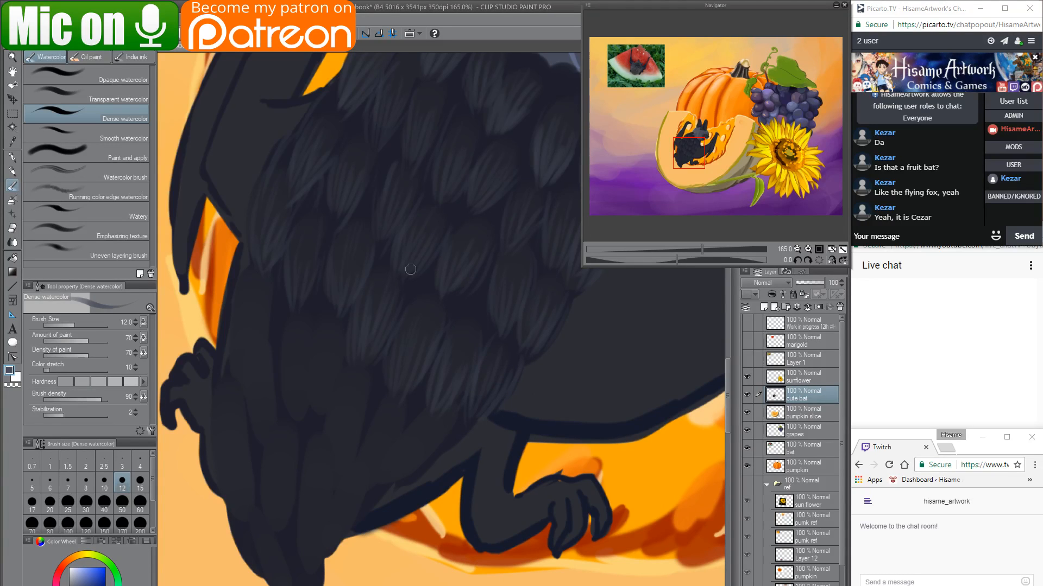
pyautogui.moveTo(312, 274)
pyautogui.mouseDown()
pyautogui.moveTo(393, 338)
pyautogui.moveTo(395, 356)
pyautogui.mouseUp()
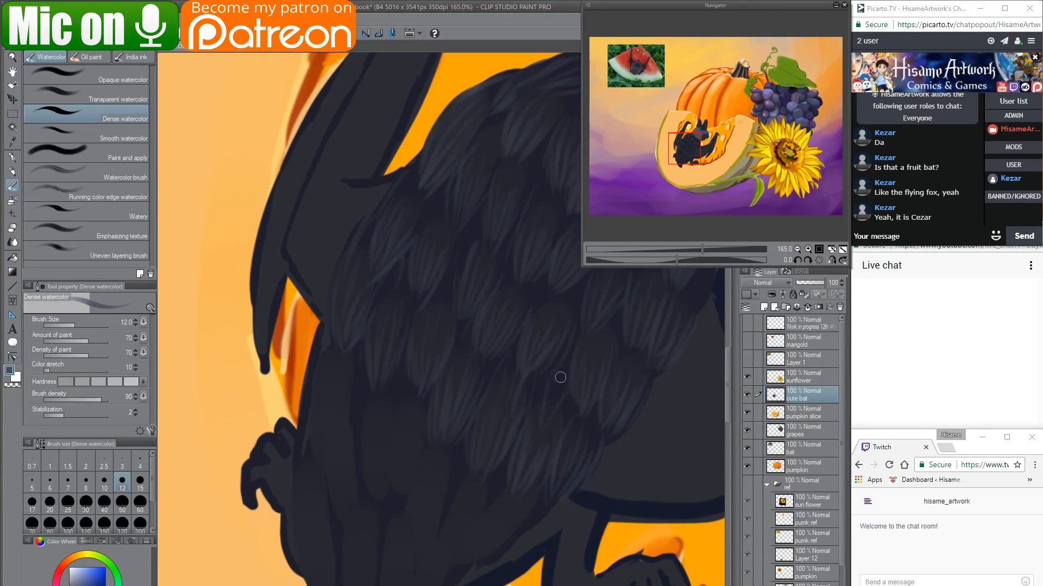
pyautogui.moveTo(326, 327)
pyautogui.mouseDown()
pyautogui.moveTo(317, 423)
pyautogui.moveTo(328, 331)
pyautogui.moveTo(309, 401)
pyautogui.mouseUp()
pyautogui.moveTo(325, 352)
pyautogui.mouseDown()
pyautogui.moveTo(306, 408)
pyautogui.moveTo(315, 409)
pyautogui.mouseUp()
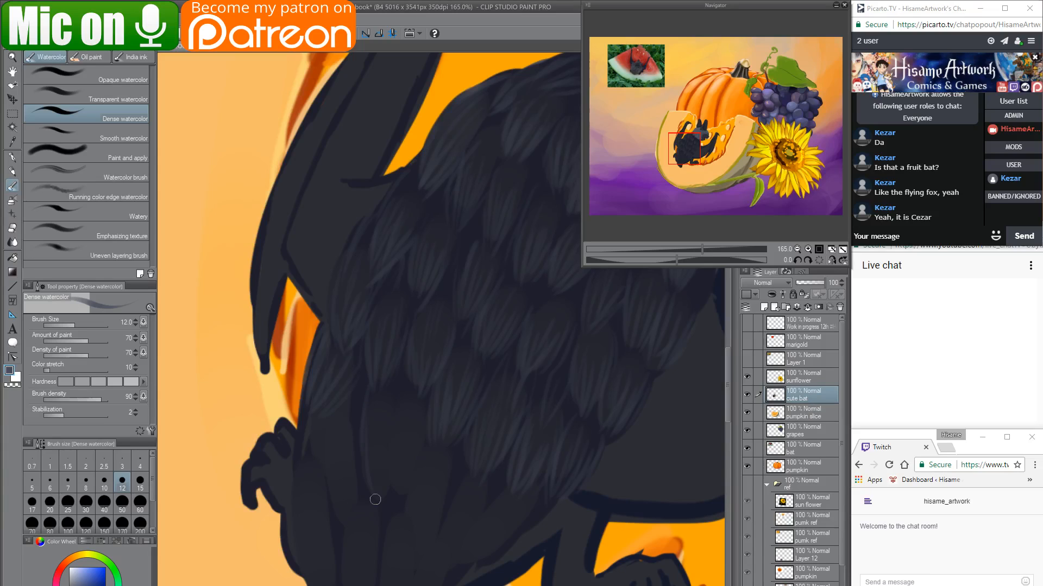
pyautogui.moveTo(392, 431); pyautogui.dragTo(383, 478)
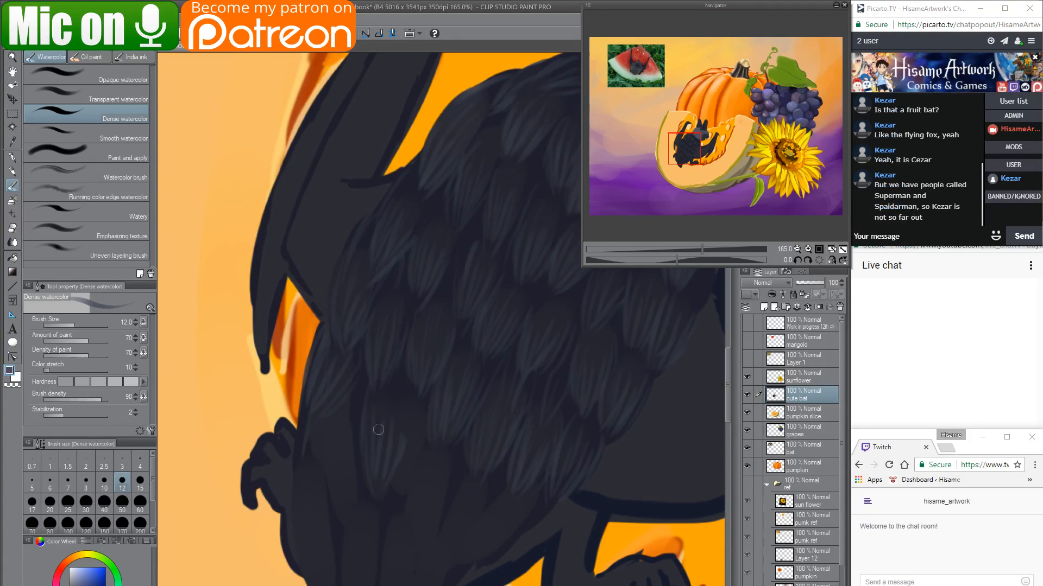
# Extend the hair strokes down the body's edge beside the small clawed hand and across the centre of the lower body.
pyautogui.moveTo(453, 434); pyautogui.dragTo(410, 437)
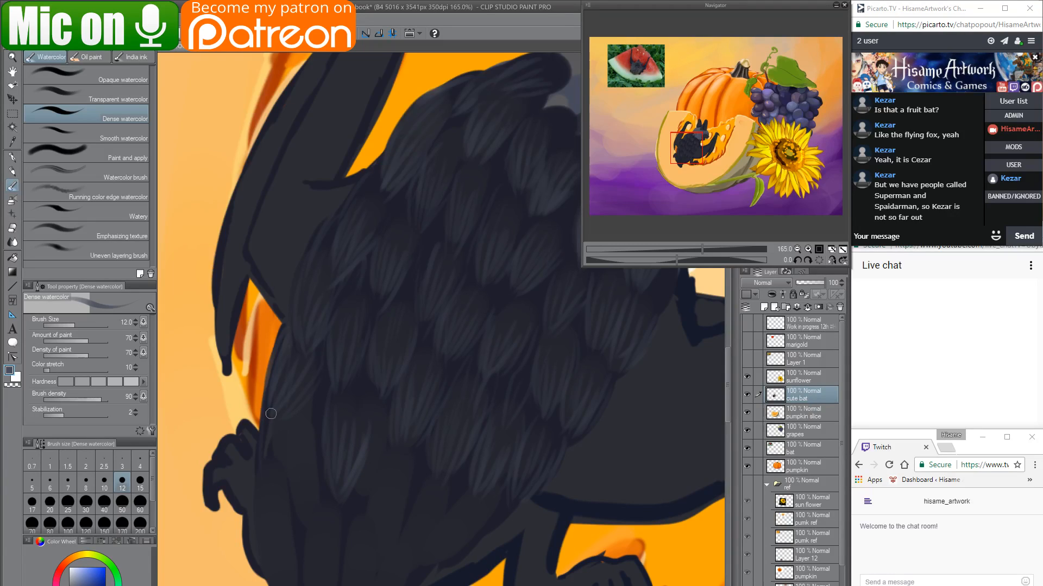
pyautogui.moveTo(271, 413)
pyautogui.mouseDown()
pyautogui.moveTo(280, 461)
pyautogui.moveTo(271, 503)
pyautogui.mouseUp()
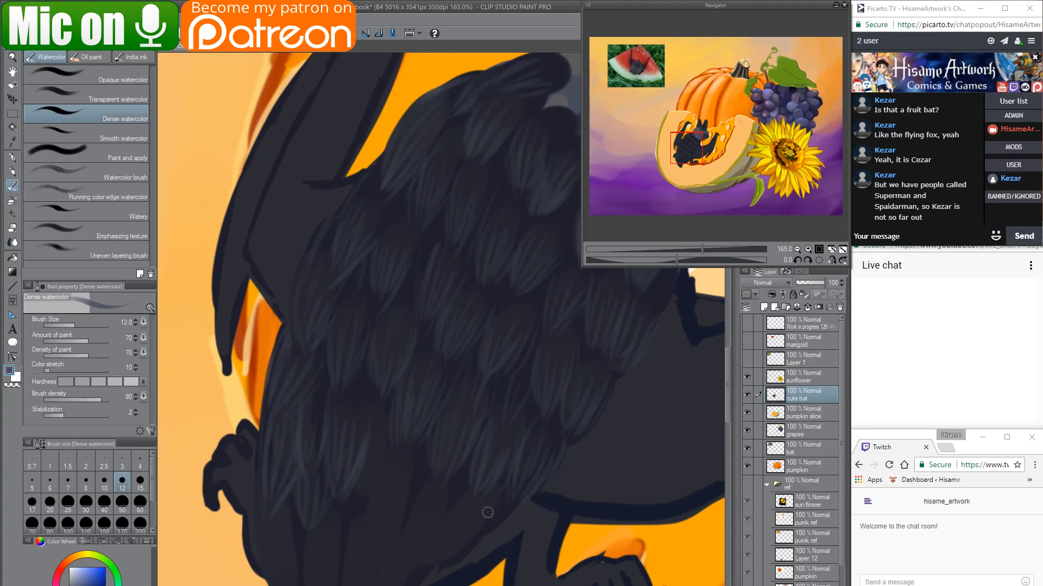
pyautogui.moveTo(469, 491); pyautogui.dragTo(446, 402)
pyautogui.moveTo(343, 370); pyautogui.dragTo(347, 437)
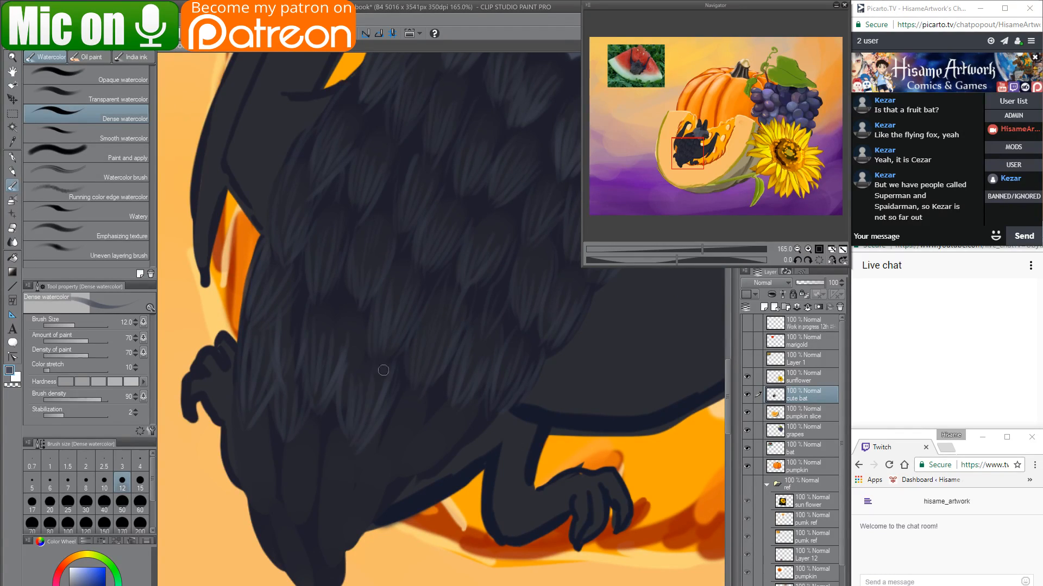
pyautogui.moveTo(392, 410); pyautogui.dragTo(384, 466)
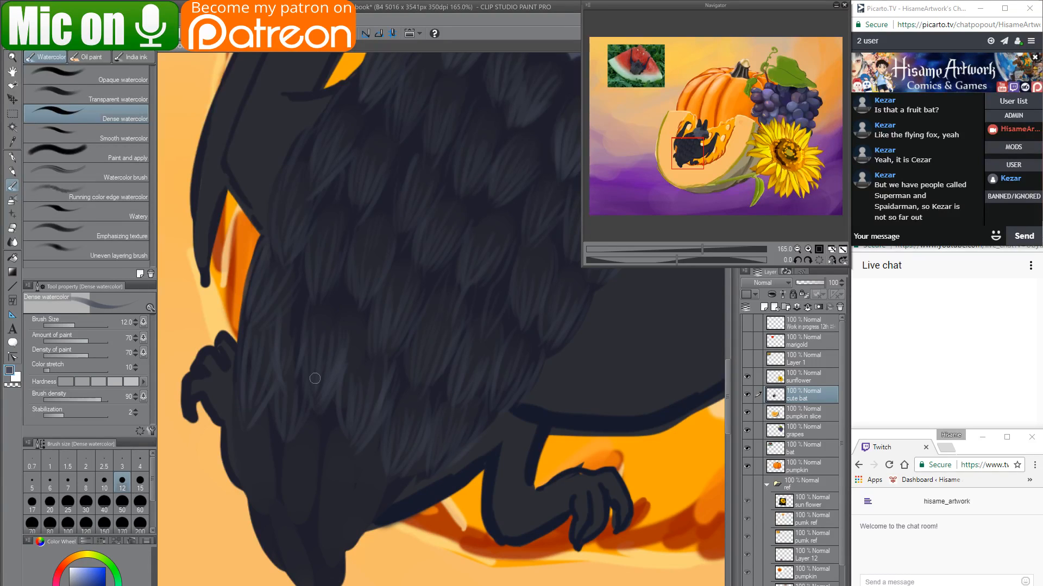
# Paint long hair strokes over the tapering lower end of the body and along its underside edge.
pyautogui.moveTo(376, 476); pyautogui.dragTo(396, 337)
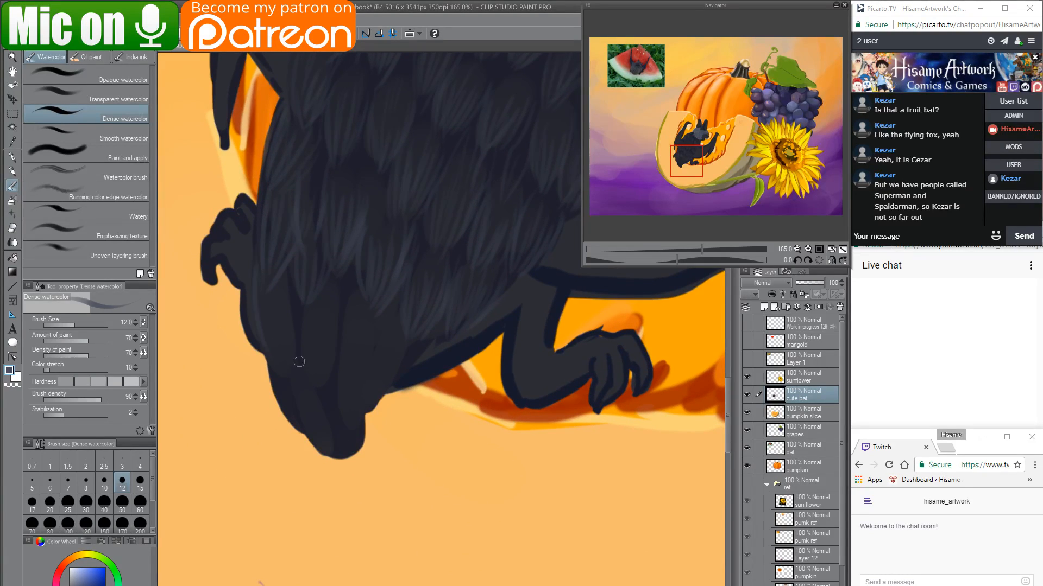
pyautogui.moveTo(296, 298); pyautogui.dragTo(285, 365)
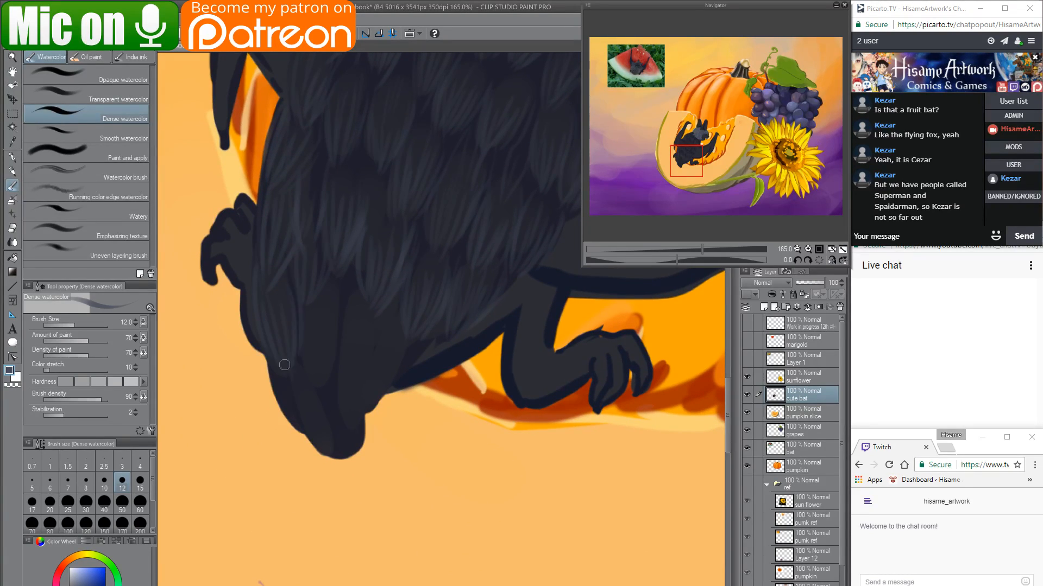
pyautogui.moveTo(307, 309); pyautogui.dragTo(308, 381)
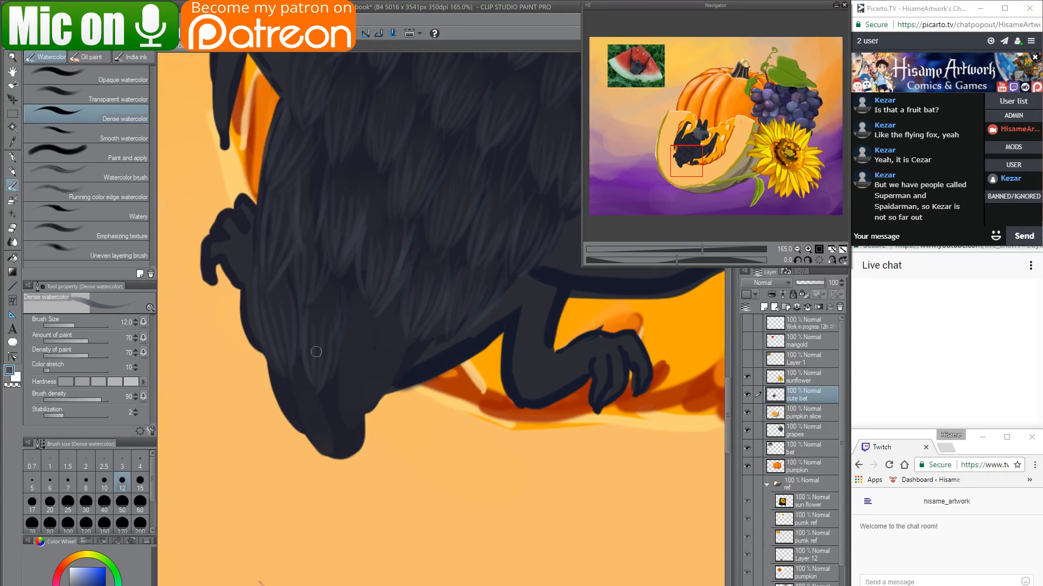
pyautogui.moveTo(341, 345); pyautogui.dragTo(338, 416)
pyautogui.moveTo(375, 353); pyautogui.dragTo(354, 426)
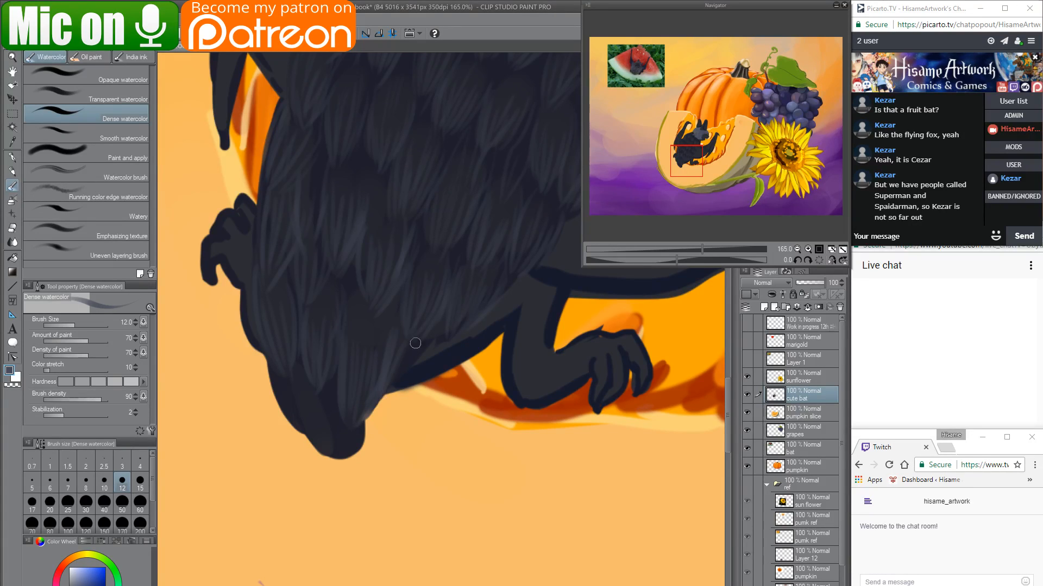
pyautogui.moveTo(415, 343); pyautogui.dragTo(387, 401)
pyautogui.moveTo(417, 361); pyautogui.dragTo(388, 402)
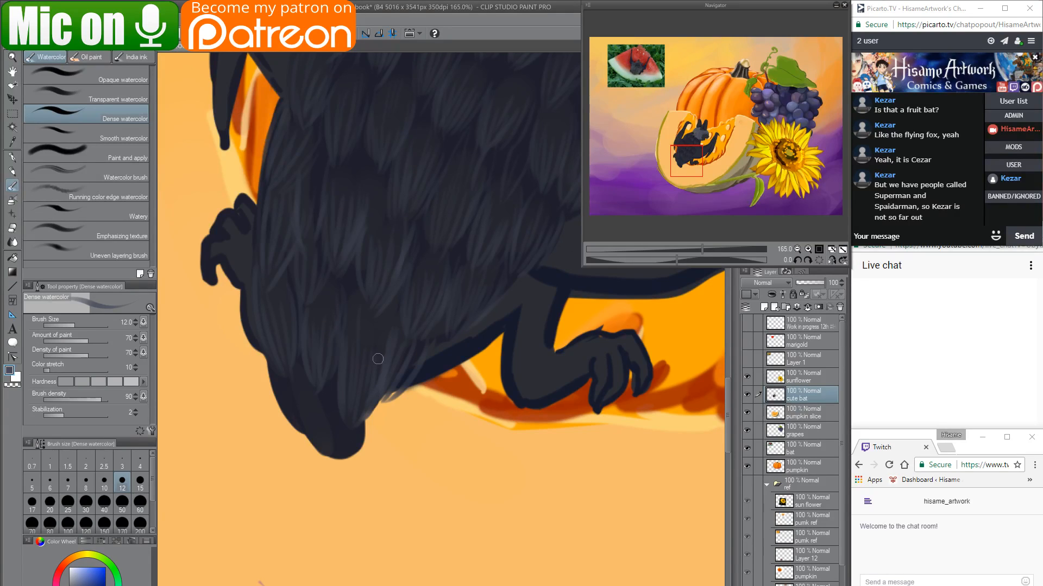
# Paint pointed hair strokes over the body's tip, letting them break its outline, and add strokes just above it.
pyautogui.moveTo(352, 352); pyautogui.dragTo(358, 432)
pyautogui.moveTo(283, 387)
pyautogui.mouseDown()
pyautogui.moveTo(294, 438)
pyautogui.moveTo(311, 448)
pyautogui.mouseUp()
pyautogui.moveTo(326, 402); pyautogui.dragTo(338, 449)
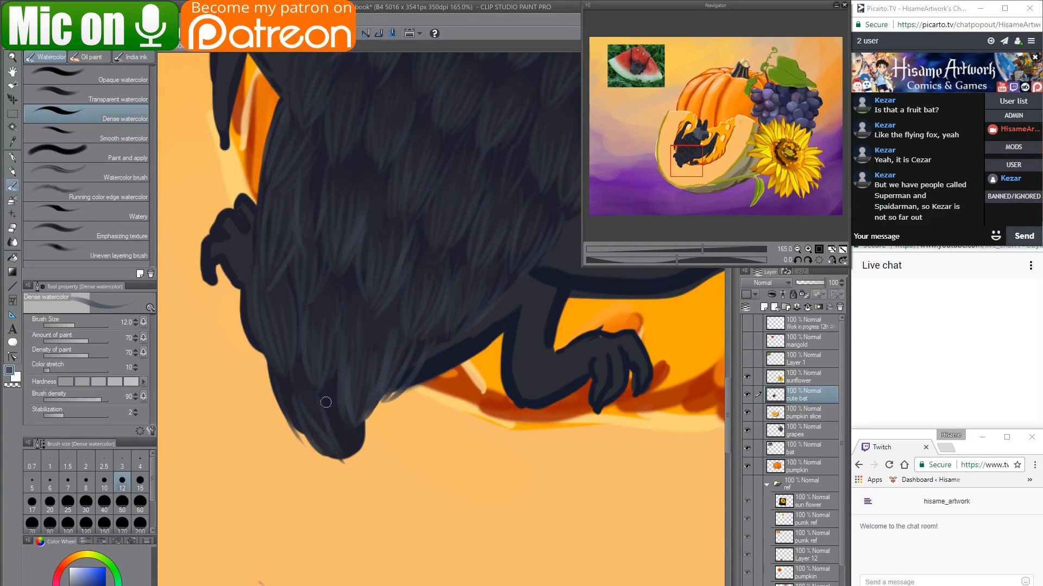
pyautogui.moveTo(331, 406)
pyautogui.mouseDown()
pyautogui.moveTo(341, 456)
pyautogui.moveTo(359, 461)
pyautogui.mouseUp()
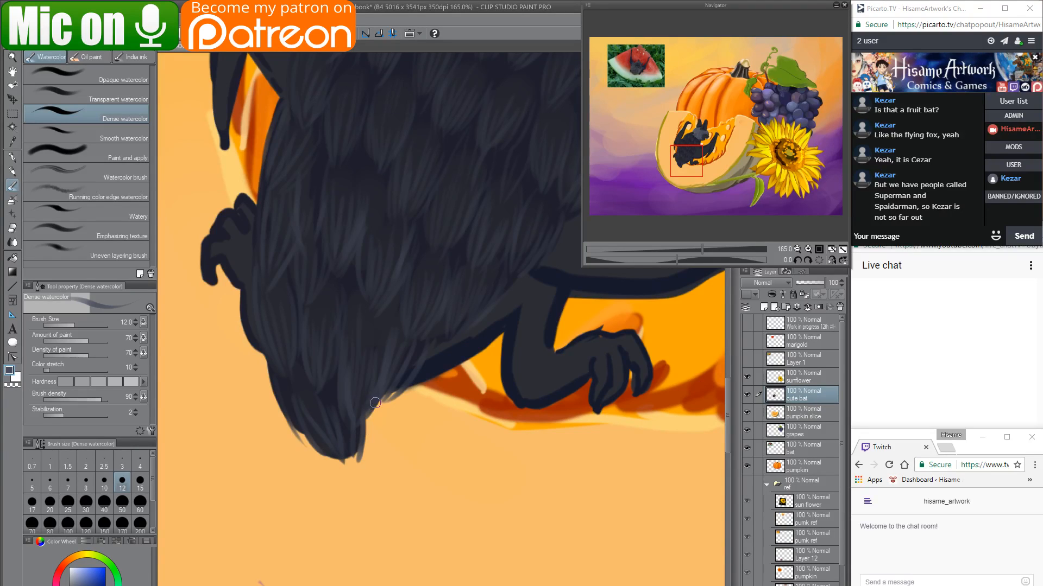
pyautogui.moveTo(380, 400); pyautogui.dragTo(366, 444)
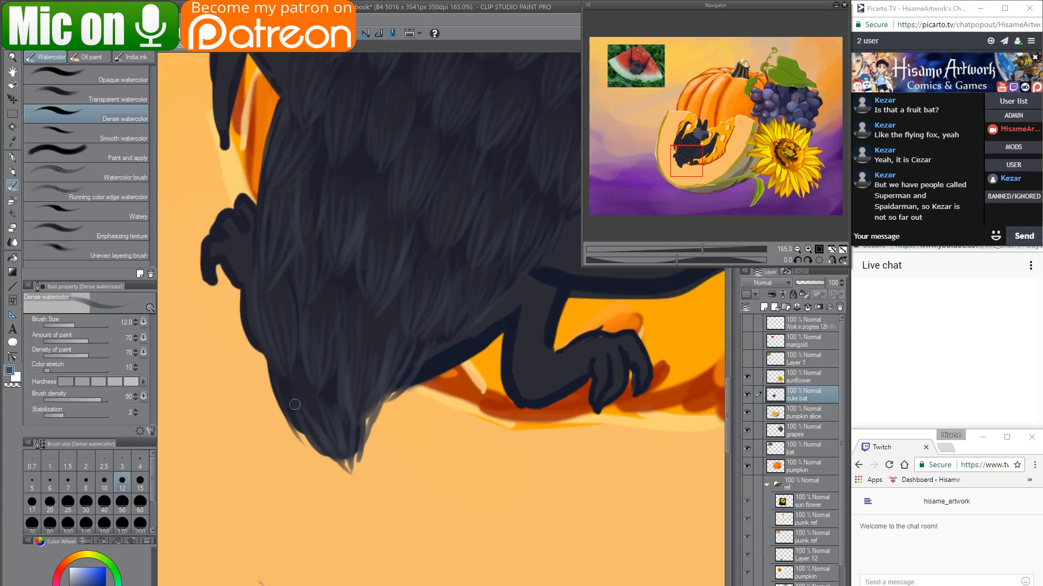
pyautogui.moveTo(302, 415); pyautogui.dragTo(323, 454)
pyautogui.moveTo(519, 355); pyautogui.dragTo(465, 484)
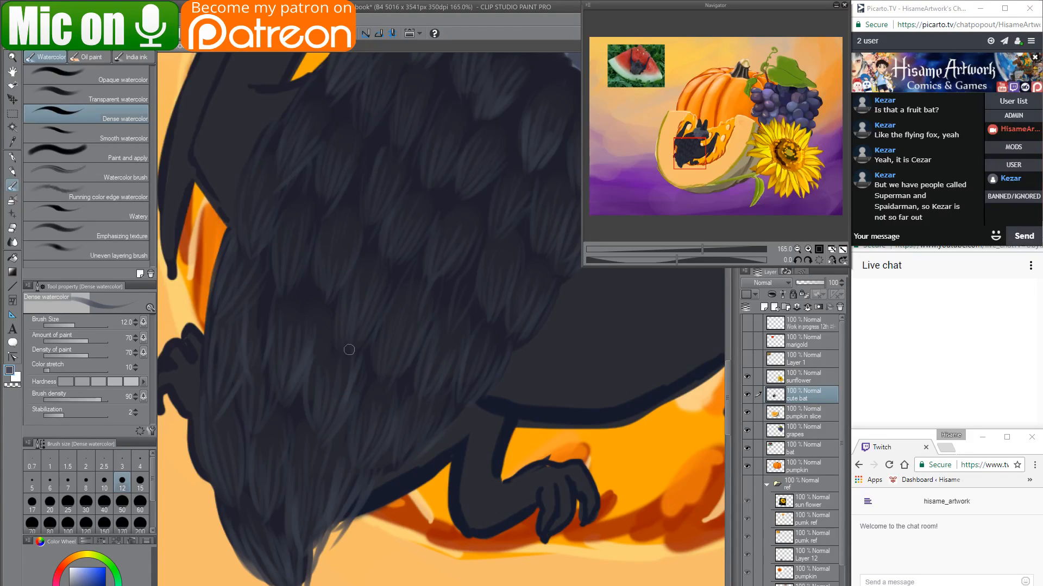
pyautogui.moveTo(289, 466); pyautogui.dragTo(273, 522)
# Sample the dark fur colour, set the brush size to 17 and paint over the neck edge beneath the bat's head.
pyautogui.moveTo(557, 307); pyautogui.dragTo(414, 503)
pyautogui.moveTo(474, 354)
pyautogui.mouseDown()
pyautogui.moveTo(464, 364)
pyautogui.moveTo(454, 470)
pyautogui.moveTo(390, 472)
pyautogui.mouseUp()
pyautogui.keyDown('alt'); pyautogui.click(334, 389); pyautogui.keyUp('alt')
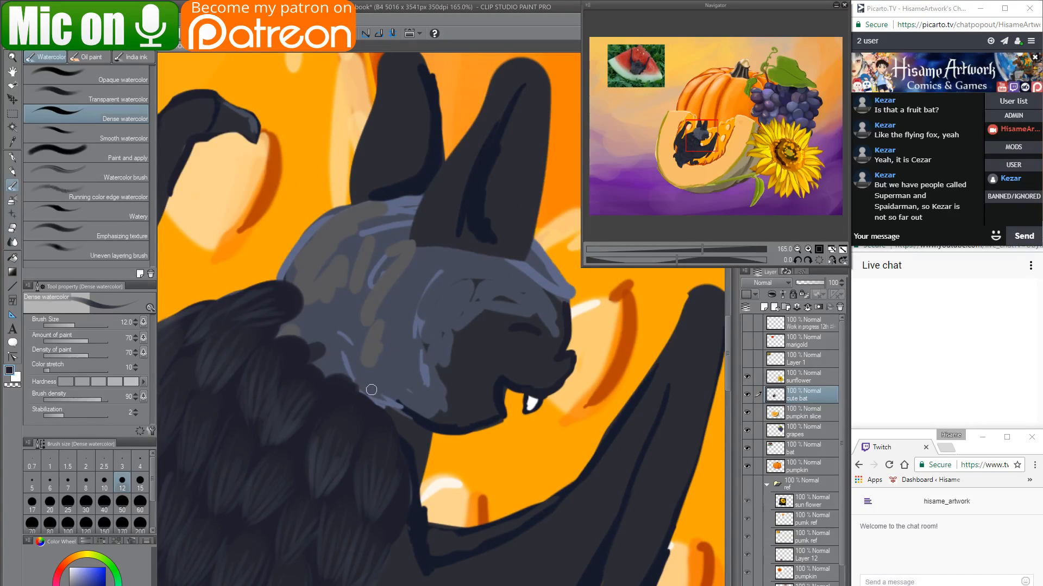
pyautogui.press(']')
pyautogui.press(']')
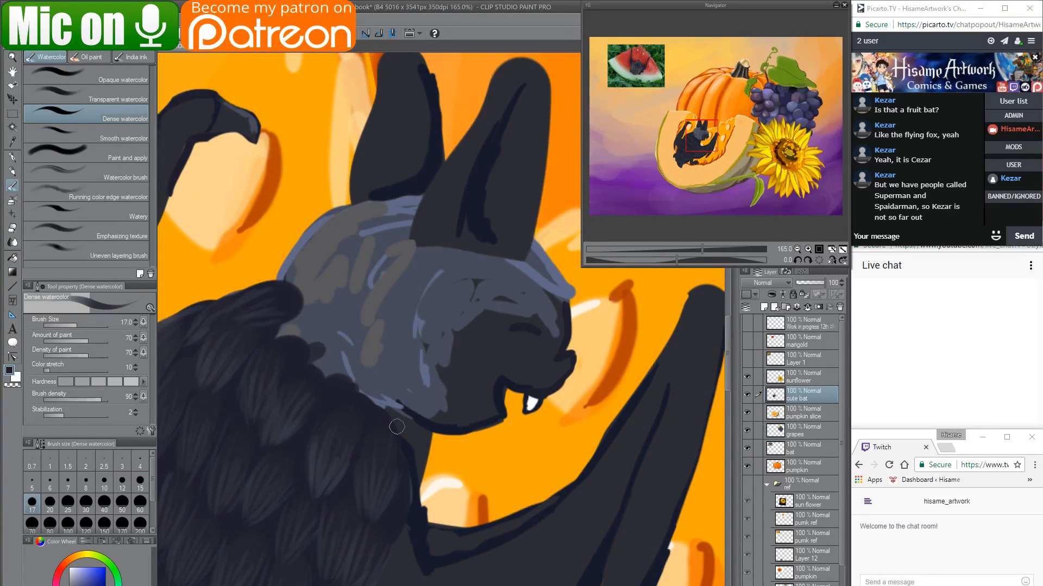
pyautogui.moveTo(405, 417)
pyautogui.mouseDown()
pyautogui.moveTo(373, 403)
pyautogui.moveTo(434, 393)
pyautogui.moveTo(387, 387)
pyautogui.mouseUp()
# Set the brush size to 30 and paint dark fur strokes over the bat's cheek, from the jaw up towards the brow.
pyautogui.press(']')
pyautogui.press(']')
pyautogui.press(']')
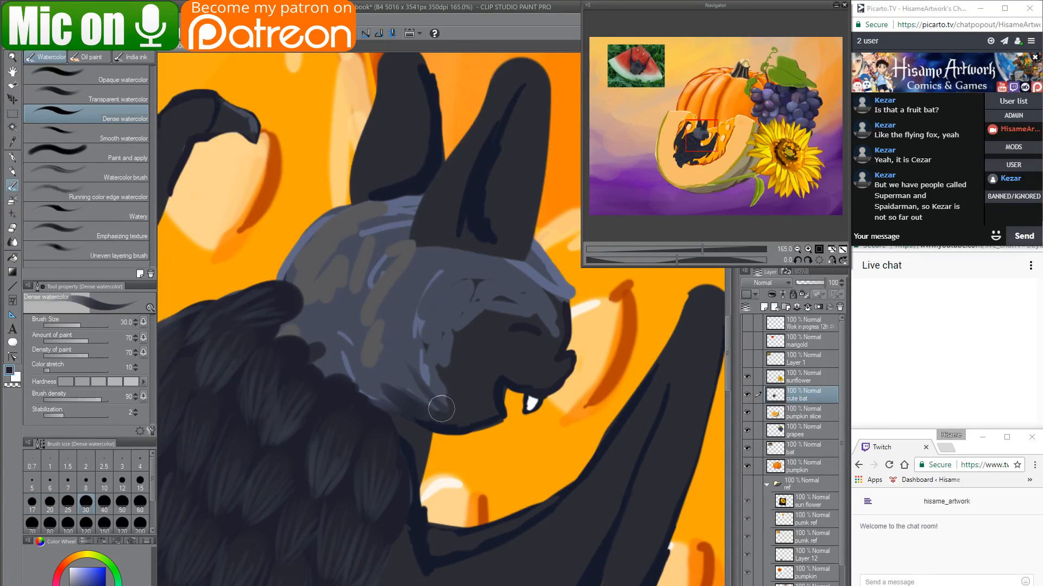
pyautogui.moveTo(440, 408)
pyautogui.mouseDown()
pyautogui.moveTo(390, 358)
pyautogui.moveTo(407, 324)
pyautogui.mouseUp()
pyautogui.moveTo(439, 380); pyautogui.dragTo(385, 326)
pyautogui.moveTo(437, 357)
pyautogui.mouseDown()
pyautogui.moveTo(414, 306)
pyautogui.moveTo(421, 296)
pyautogui.mouseUp()
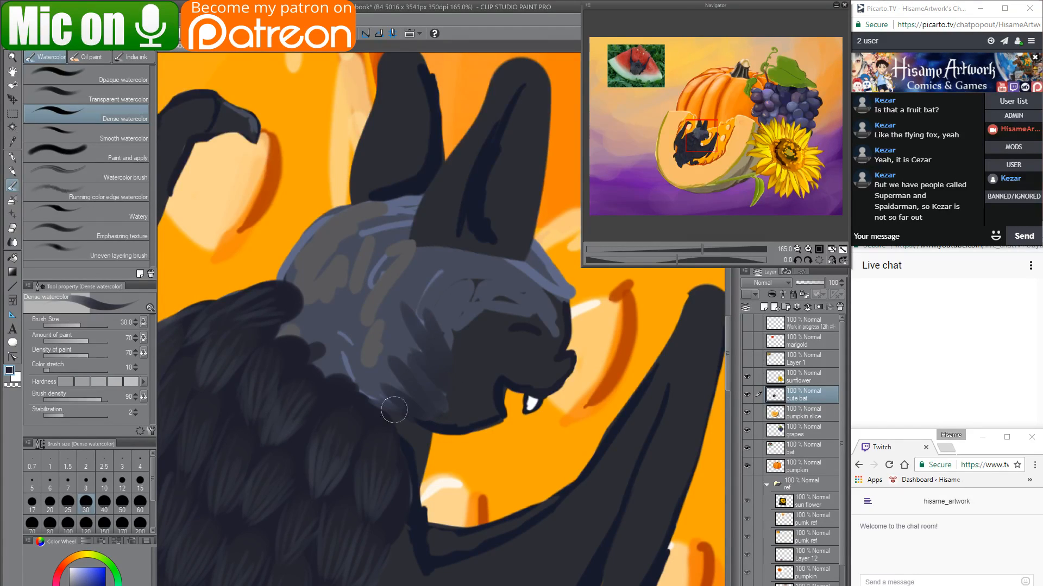
pyautogui.moveTo(410, 399)
pyautogui.mouseDown()
pyautogui.moveTo(356, 358)
pyautogui.moveTo(422, 393)
pyautogui.moveTo(372, 337)
pyautogui.mouseUp()
pyautogui.moveTo(431, 383)
pyautogui.mouseDown()
pyautogui.moveTo(384, 331)
pyautogui.moveTo(439, 374)
pyautogui.moveTo(397, 307)
pyautogui.moveTo(435, 348)
pyautogui.moveTo(410, 292)
pyautogui.mouseUp()
pyautogui.moveTo(449, 336)
pyautogui.mouseDown()
pyautogui.moveTo(434, 312)
pyautogui.moveTo(450, 308)
pyautogui.moveTo(457, 330)
pyautogui.moveTo(435, 307)
pyautogui.moveTo(456, 346)
pyautogui.moveTo(412, 301)
pyautogui.moveTo(469, 319)
pyautogui.moveTo(386, 289)
pyautogui.moveTo(479, 313)
pyautogui.moveTo(450, 293)
pyautogui.mouseUp()
pyautogui.moveTo(503, 314)
pyautogui.mouseDown()
pyautogui.moveTo(412, 274)
pyautogui.moveTo(519, 303)
pyautogui.moveTo(460, 282)
pyautogui.mouseUp()
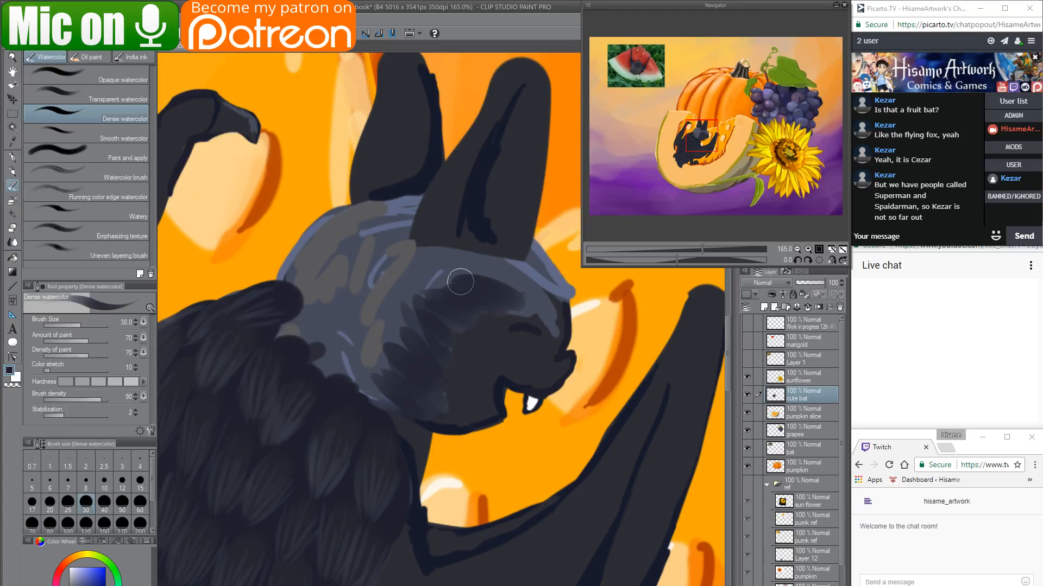
# Paint dark strokes over the blue-grey areas of the forehead and brow, back past the base of the front ear.
pyautogui.moveTo(537, 321); pyautogui.dragTo(494, 280)
pyautogui.moveTo(559, 337)
pyautogui.mouseDown()
pyautogui.moveTo(517, 292)
pyautogui.moveTo(561, 327)
pyautogui.moveTo(554, 294)
pyautogui.moveTo(510, 256)
pyautogui.mouseUp()
pyautogui.moveTo(559, 312)
pyautogui.mouseDown()
pyautogui.moveTo(496, 234)
pyautogui.moveTo(564, 307)
pyautogui.moveTo(506, 228)
pyautogui.mouseUp()
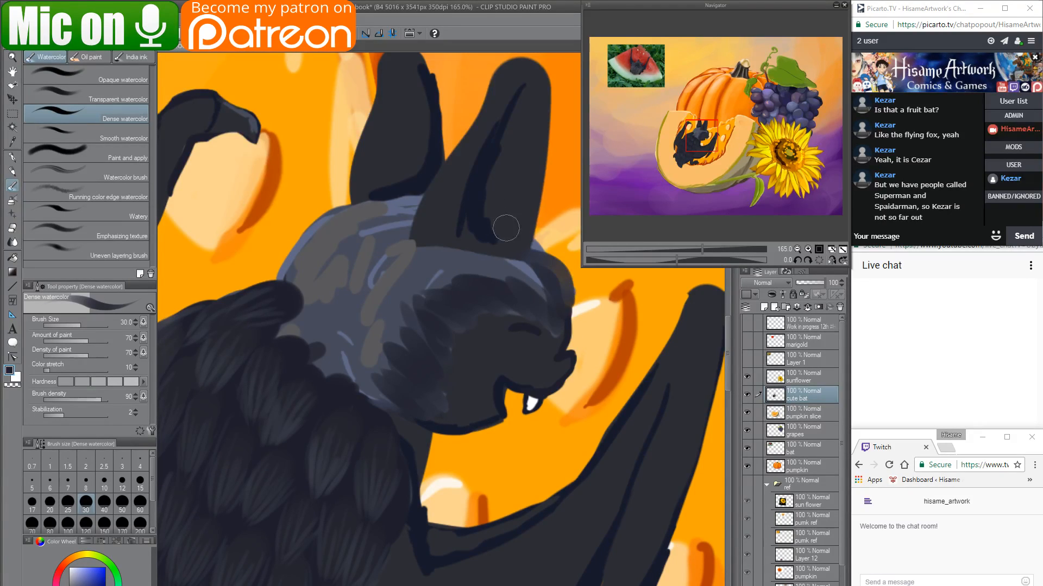
pyautogui.moveTo(553, 288)
pyautogui.mouseDown()
pyautogui.moveTo(535, 251)
pyautogui.moveTo(505, 250)
pyautogui.mouseUp()
pyautogui.moveTo(565, 320)
pyautogui.mouseDown()
pyautogui.moveTo(538, 255)
pyautogui.moveTo(556, 278)
pyautogui.moveTo(443, 252)
pyautogui.mouseUp()
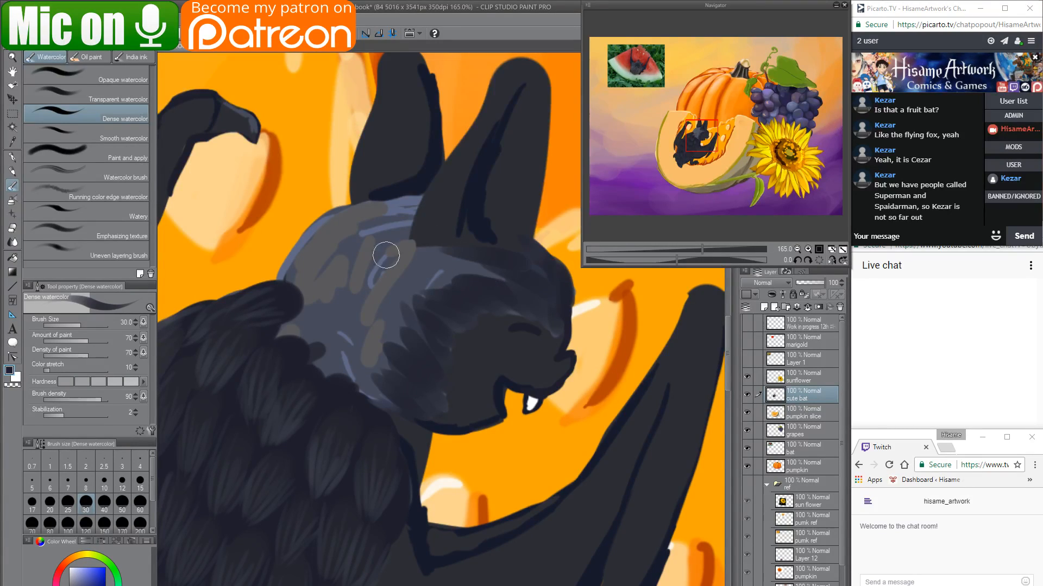
pyautogui.moveTo(500, 282)
pyautogui.mouseDown()
pyautogui.moveTo(368, 269)
pyautogui.moveTo(425, 247)
pyautogui.moveTo(482, 254)
pyautogui.moveTo(383, 237)
pyautogui.mouseUp()
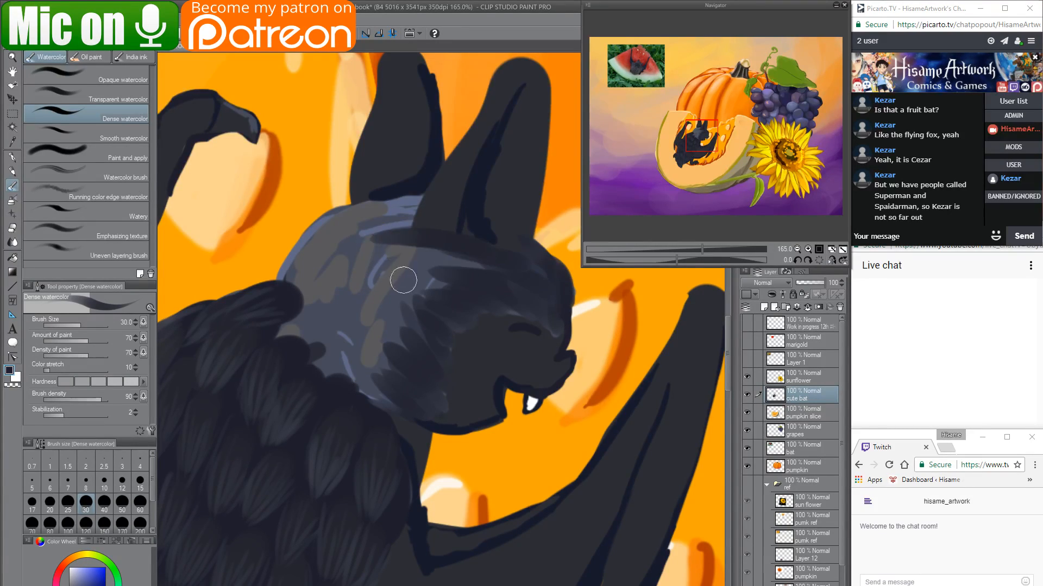
pyautogui.moveTo(464, 262)
pyautogui.mouseDown()
pyautogui.moveTo(382, 237)
pyautogui.moveTo(472, 269)
pyautogui.moveTo(387, 282)
pyautogui.mouseUp()
pyautogui.moveTo(440, 291); pyautogui.dragTo(414, 295)
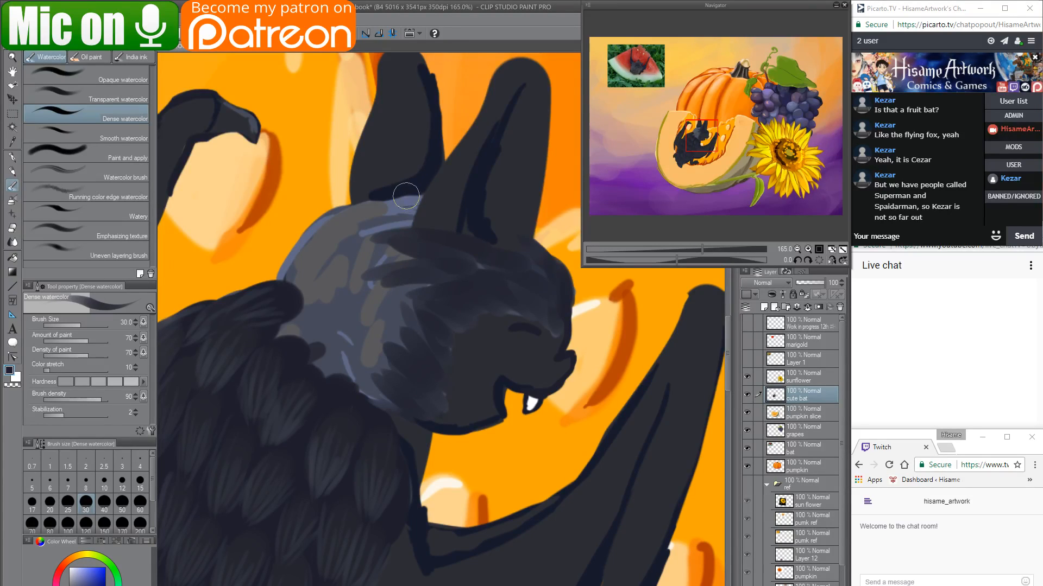
# Paint dark fur strokes around the back of the head and down the neck to the rear of the cheek.
pyautogui.moveTo(406, 196)
pyautogui.mouseDown()
pyautogui.moveTo(325, 211)
pyautogui.moveTo(280, 249)
pyautogui.mouseUp()
pyautogui.moveTo(334, 231)
pyautogui.mouseDown()
pyautogui.moveTo(305, 241)
pyautogui.moveTo(305, 324)
pyautogui.moveTo(289, 323)
pyautogui.moveTo(317, 325)
pyautogui.moveTo(288, 341)
pyautogui.mouseUp()
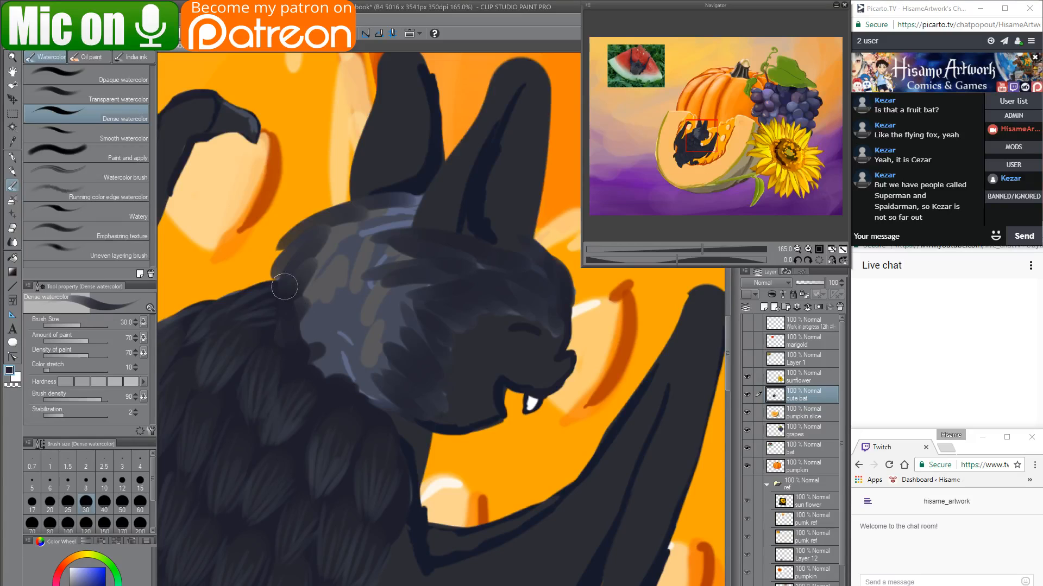
pyautogui.moveTo(314, 296)
pyautogui.mouseDown()
pyautogui.moveTo(303, 343)
pyautogui.moveTo(331, 389)
pyautogui.moveTo(341, 380)
pyautogui.moveTo(363, 395)
pyautogui.mouseUp()
pyautogui.moveTo(353, 335); pyautogui.dragTo(378, 405)
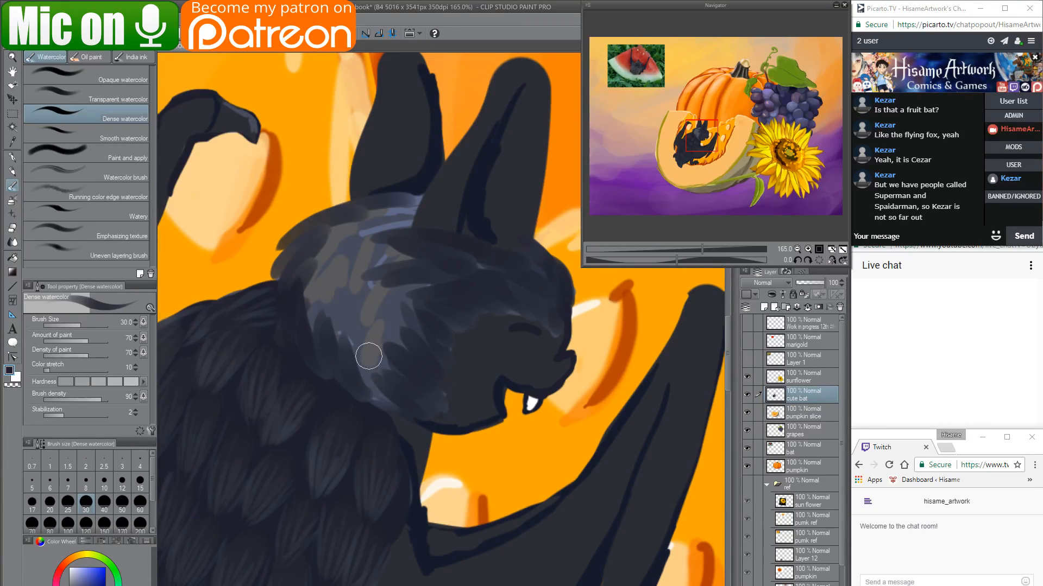
pyautogui.moveTo(369, 356); pyautogui.dragTo(387, 408)
pyautogui.moveTo(374, 326)
pyautogui.mouseDown()
pyautogui.moveTo(374, 396)
pyautogui.moveTo(360, 394)
pyautogui.moveTo(387, 367)
pyautogui.moveTo(388, 395)
pyautogui.mouseUp()
pyautogui.moveTo(380, 355); pyautogui.dragTo(391, 402)
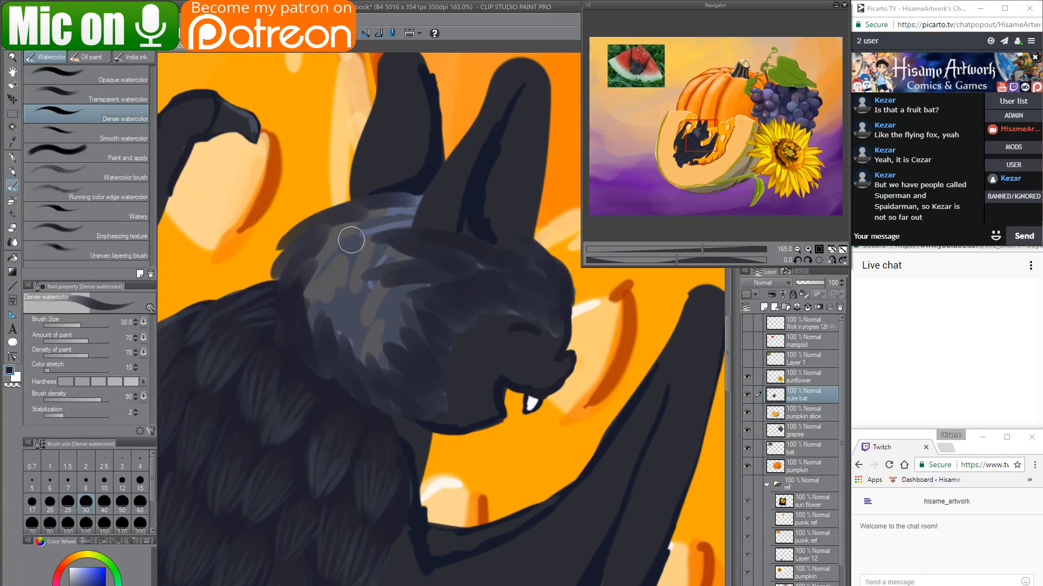
# Cover the blue-grey patches on the crown and side of the head with broad dark strokes.
pyautogui.moveTo(410, 211)
pyautogui.mouseDown()
pyautogui.moveTo(329, 231)
pyautogui.moveTo(312, 247)
pyautogui.mouseUp()
pyautogui.moveTo(415, 239)
pyautogui.mouseDown()
pyautogui.moveTo(326, 255)
pyautogui.moveTo(320, 321)
pyautogui.mouseUp()
pyautogui.moveTo(347, 257); pyautogui.dragTo(321, 351)
pyautogui.moveTo(319, 294); pyautogui.dragTo(321, 349)
pyautogui.moveTo(319, 271)
pyautogui.mouseDown()
pyautogui.moveTo(320, 347)
pyautogui.moveTo(317, 320)
pyautogui.moveTo(342, 342)
pyautogui.moveTo(311, 271)
pyautogui.moveTo(353, 391)
pyautogui.mouseUp()
pyautogui.moveTo(358, 336); pyautogui.dragTo(369, 374)
pyautogui.moveTo(362, 289); pyautogui.dragTo(398, 380)
pyautogui.moveTo(370, 268)
pyautogui.mouseDown()
pyautogui.moveTo(406, 349)
pyautogui.moveTo(421, 306)
pyautogui.moveTo(359, 282)
pyautogui.mouseUp()
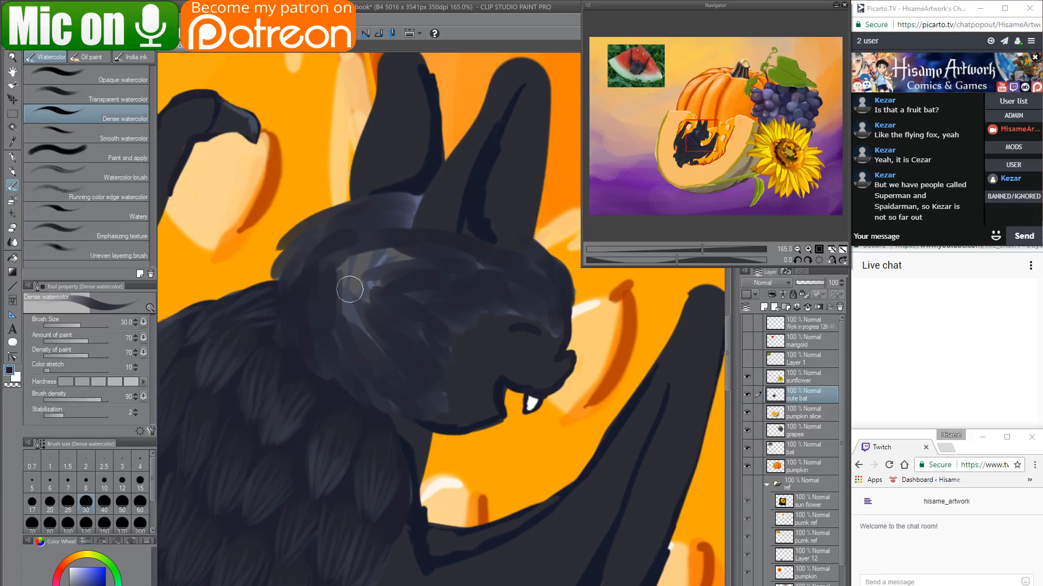
# Paint over the last light patches below the ears, and sample the face's dark colour.
pyautogui.moveTo(421, 266)
pyautogui.mouseDown()
pyautogui.moveTo(369, 265)
pyautogui.moveTo(356, 251)
pyautogui.mouseUp()
pyautogui.moveTo(361, 328)
pyautogui.mouseDown()
pyautogui.moveTo(350, 322)
pyautogui.moveTo(347, 274)
pyautogui.mouseUp()
pyautogui.moveTo(367, 261)
pyautogui.mouseDown()
pyautogui.moveTo(365, 326)
pyautogui.moveTo(393, 347)
pyautogui.mouseUp()
pyautogui.moveTo(370, 286); pyautogui.dragTo(386, 326)
pyautogui.moveTo(360, 261)
pyautogui.mouseDown()
pyautogui.moveTo(410, 295)
pyautogui.moveTo(362, 288)
pyautogui.moveTo(376, 284)
pyautogui.moveTo(377, 340)
pyautogui.moveTo(405, 302)
pyautogui.moveTo(442, 282)
pyautogui.moveTo(373, 311)
pyautogui.moveTo(323, 361)
pyautogui.moveTo(422, 387)
pyautogui.moveTo(447, 419)
pyautogui.moveTo(405, 385)
pyautogui.moveTo(483, 419)
pyautogui.moveTo(478, 404)
pyautogui.moveTo(491, 406)
pyautogui.moveTo(525, 360)
pyautogui.moveTo(536, 385)
pyautogui.moveTo(527, 380)
pyautogui.moveTo(568, 361)
pyautogui.moveTo(556, 365)
pyautogui.mouseUp()
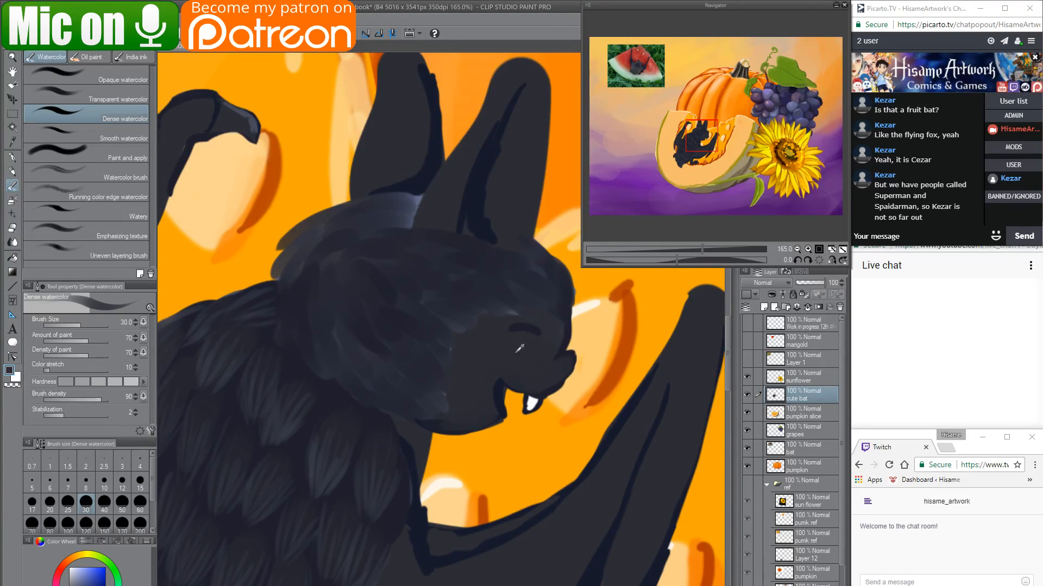
# Even out the bat's face with dark strokes above the closed eye and across the cheek and jaw.
pyautogui.moveTo(530, 326); pyautogui.dragTo(473, 298)
pyautogui.moveTo(451, 417)
pyautogui.mouseDown()
pyautogui.moveTo(425, 369)
pyautogui.moveTo(437, 400)
pyautogui.moveTo(445, 333)
pyautogui.mouseUp()
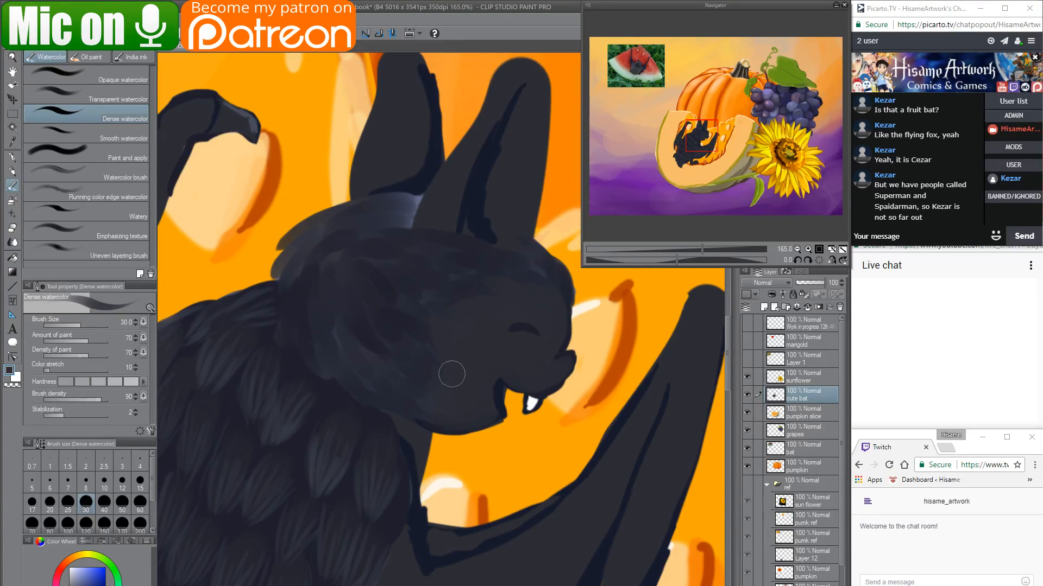
pyautogui.moveTo(478, 348); pyautogui.dragTo(397, 360)
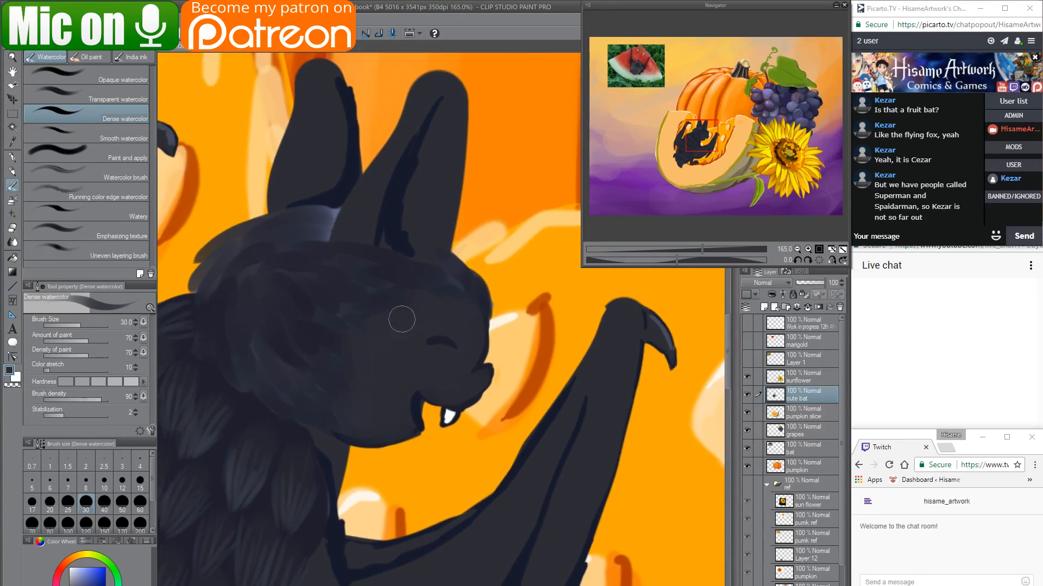
# Trim the outer edge of the bat's forehead with the Snap eraser.
pyautogui.click(12, 227)
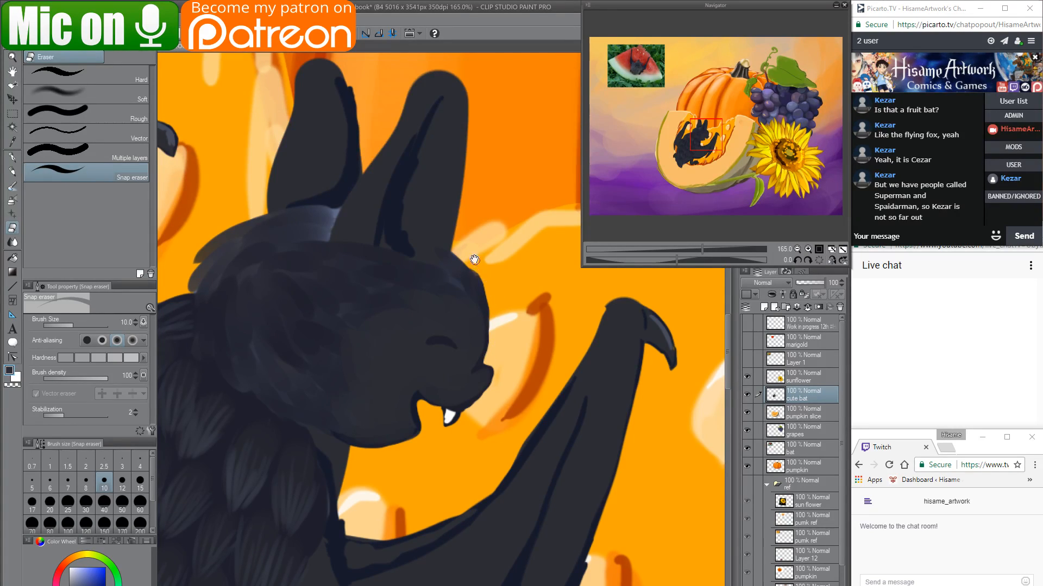
pyautogui.moveTo(474, 260); pyautogui.dragTo(498, 333)
# Smooth the near ear's inner dark streaks using the Dense watercolor brush and the dark navy sampled from the ear.
pyautogui.click(13, 158)
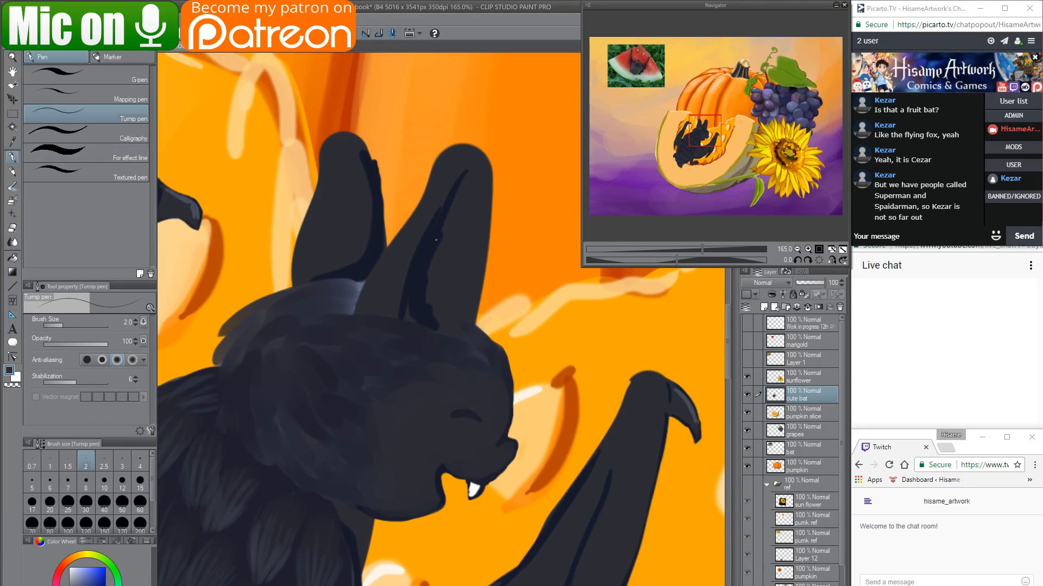
pyautogui.click(12, 172)
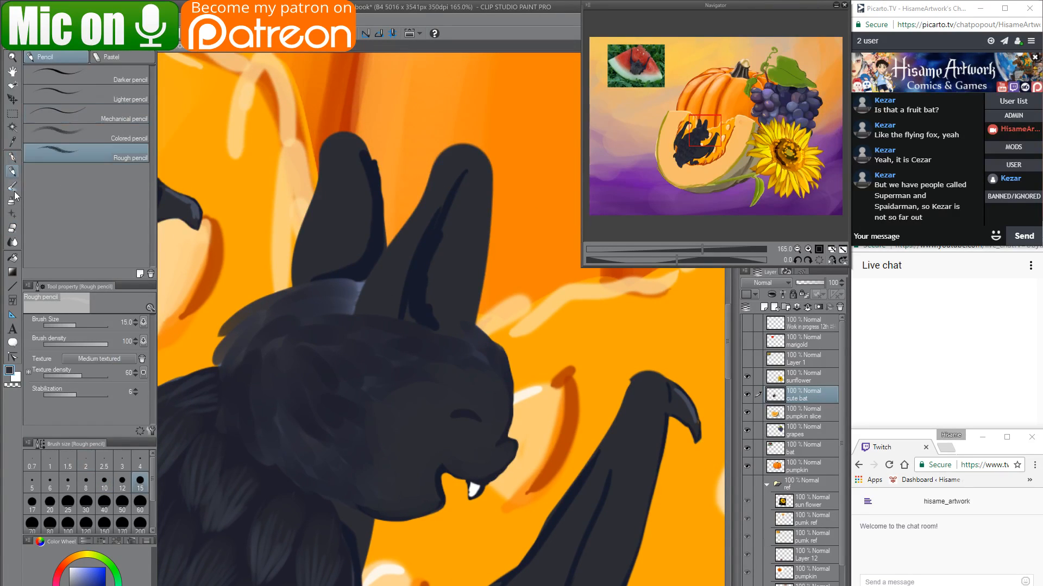
pyautogui.click(13, 186)
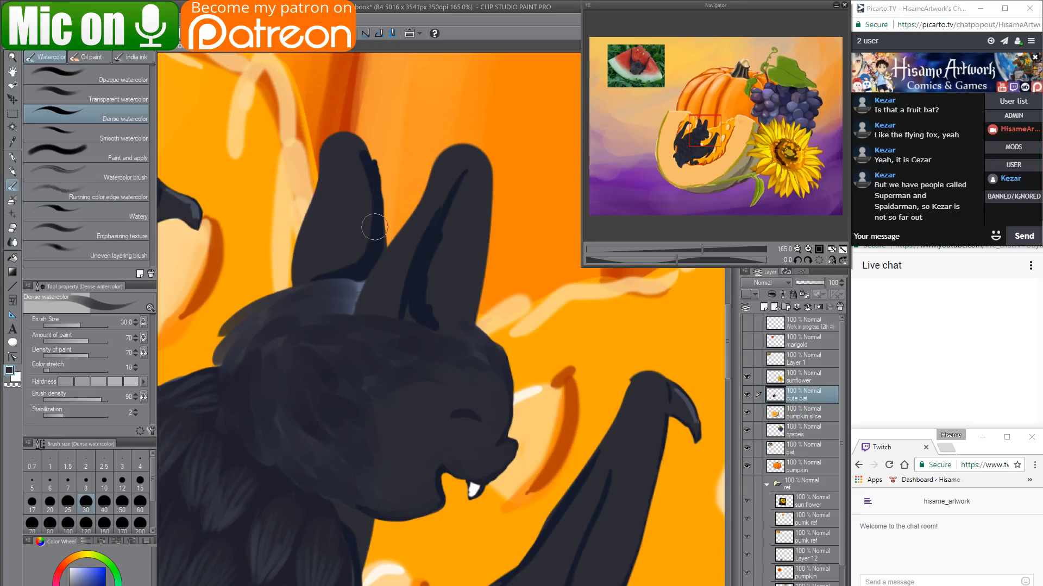
pyautogui.keyDown('alt'); pyautogui.click(425, 304); pyautogui.keyUp('alt')
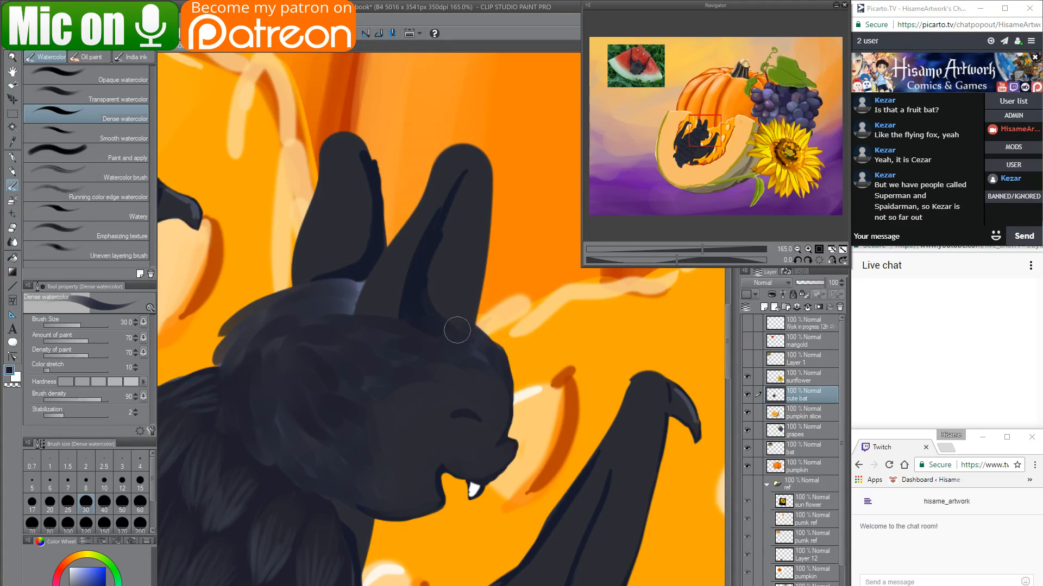
pyautogui.moveTo(456, 329); pyautogui.dragTo(440, 249)
pyautogui.moveTo(467, 179); pyautogui.dragTo(439, 318)
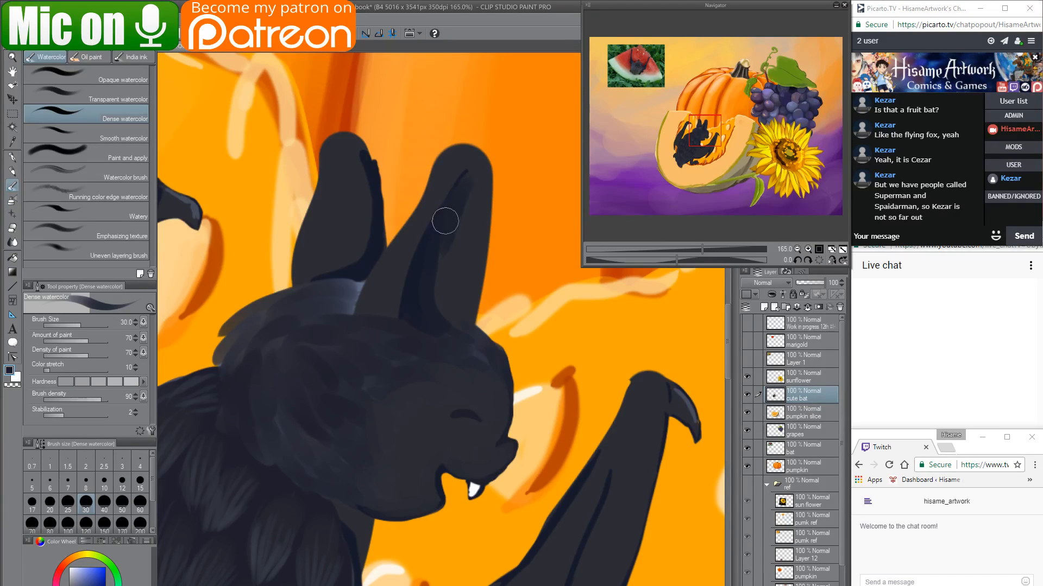
pyautogui.moveTo(445, 221)
pyautogui.mouseDown()
pyautogui.moveTo(459, 334)
pyautogui.moveTo(473, 327)
pyautogui.mouseUp()
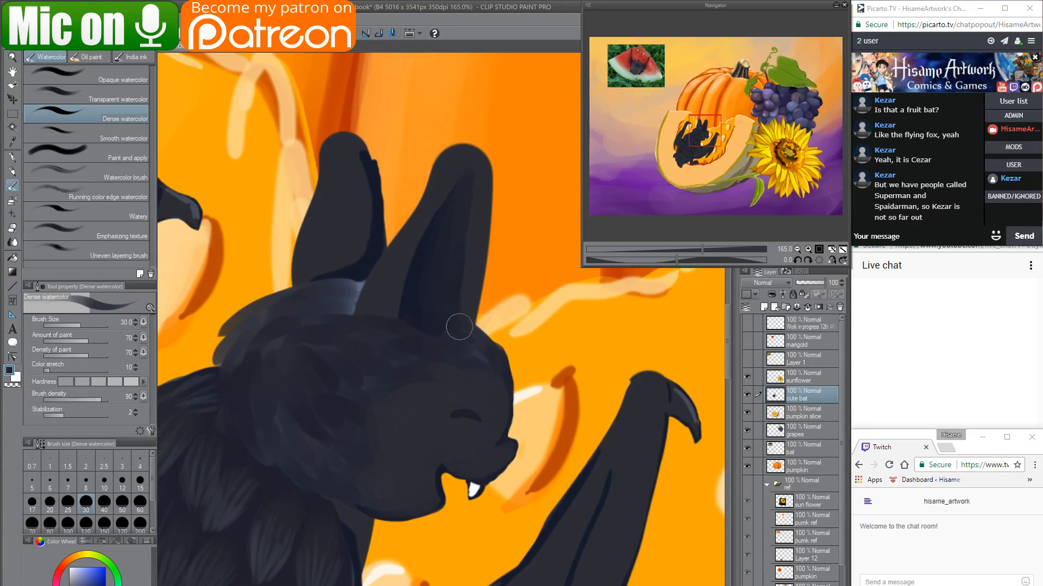
pyautogui.moveTo(467, 212)
pyautogui.mouseDown()
pyautogui.moveTo(469, 276)
pyautogui.moveTo(457, 299)
pyautogui.mouseUp()
# Even out the far ear's dark edge and trim its bumpy outline with the Snap eraser.
pyautogui.moveTo(350, 248); pyautogui.dragTo(441, 278)
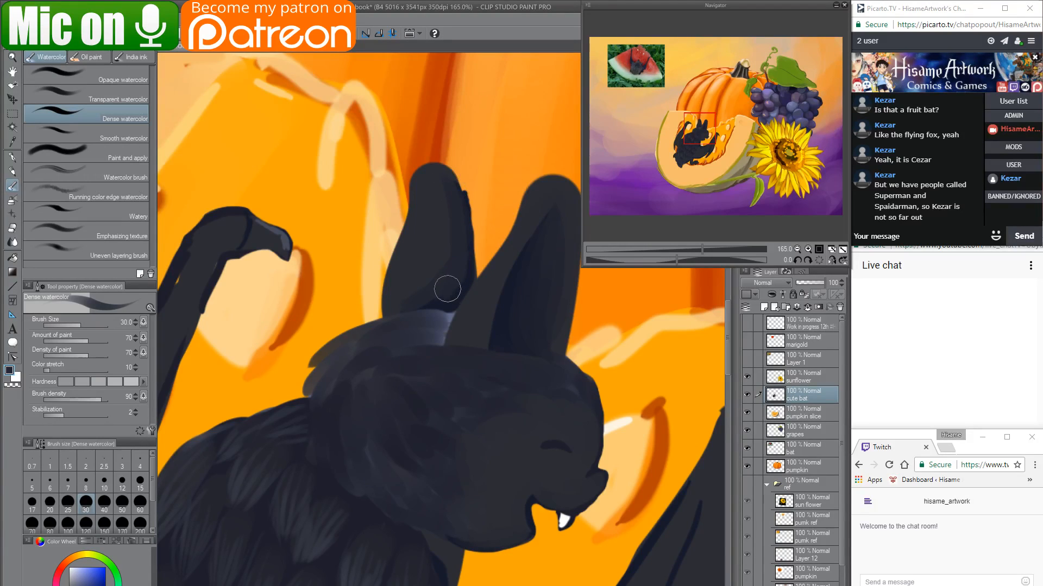
pyautogui.click(12, 226)
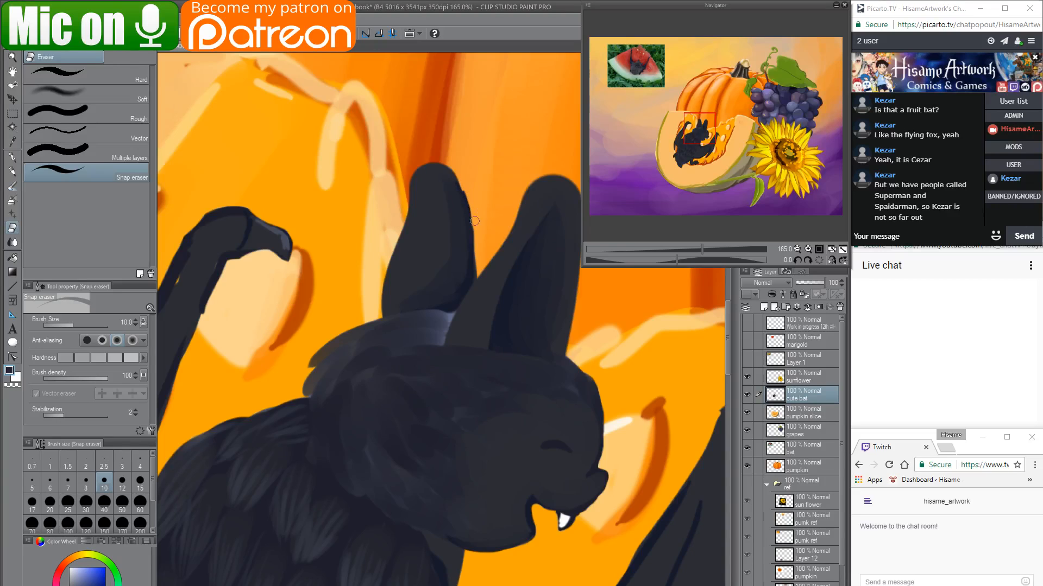
pyautogui.moveTo(481, 204); pyautogui.dragTo(464, 218)
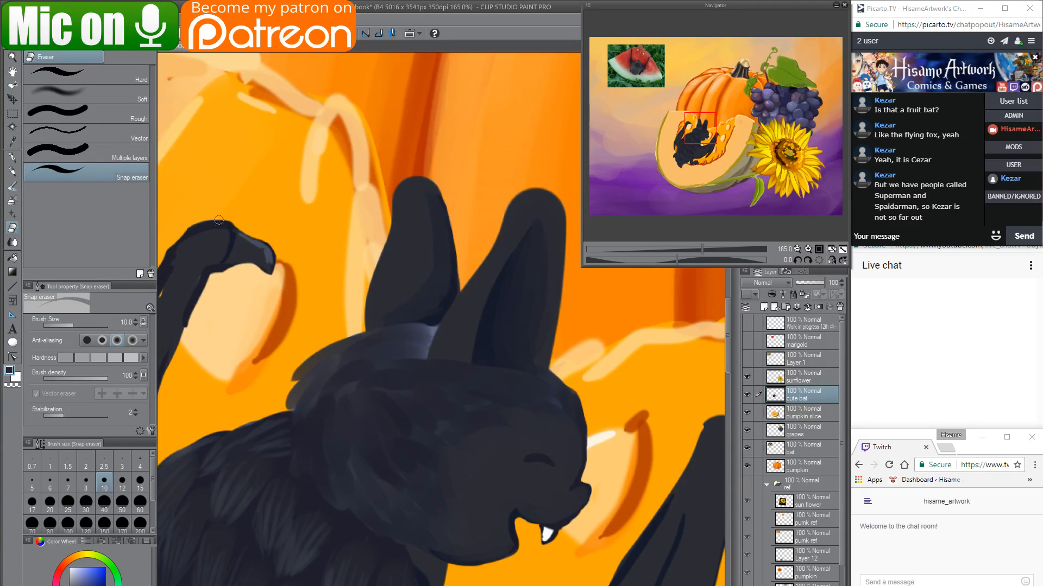
# Darken the claw of the wing behind the bat's back with the Dense watercolor brush at size 15, using colour sampled beside it.
pyautogui.click(11, 162)
pyautogui.click(14, 189)
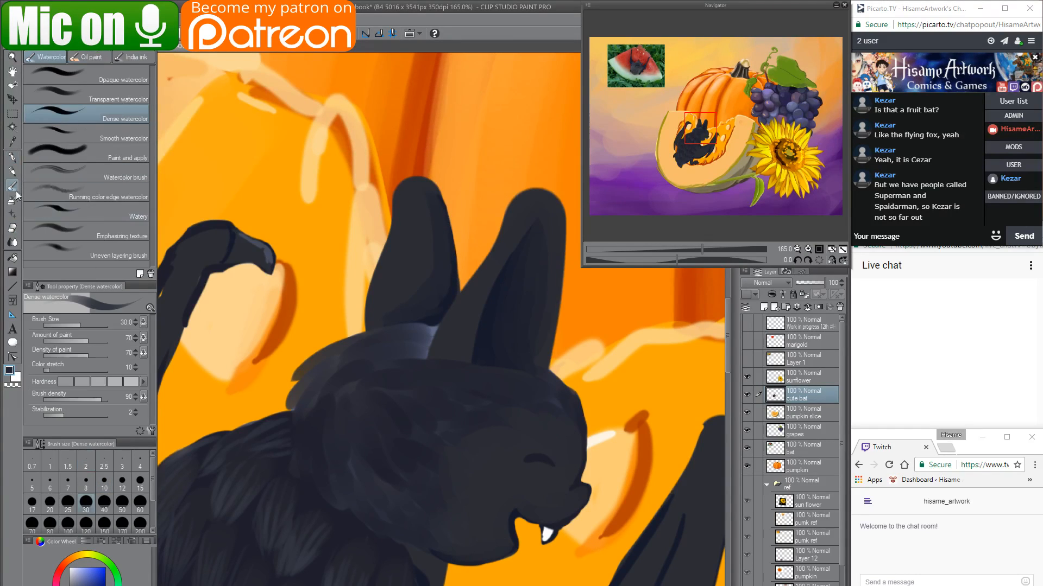
pyautogui.moveTo(282, 346); pyautogui.dragTo(485, 318)
pyautogui.press('[')
pyautogui.press('[')
pyautogui.press('[')
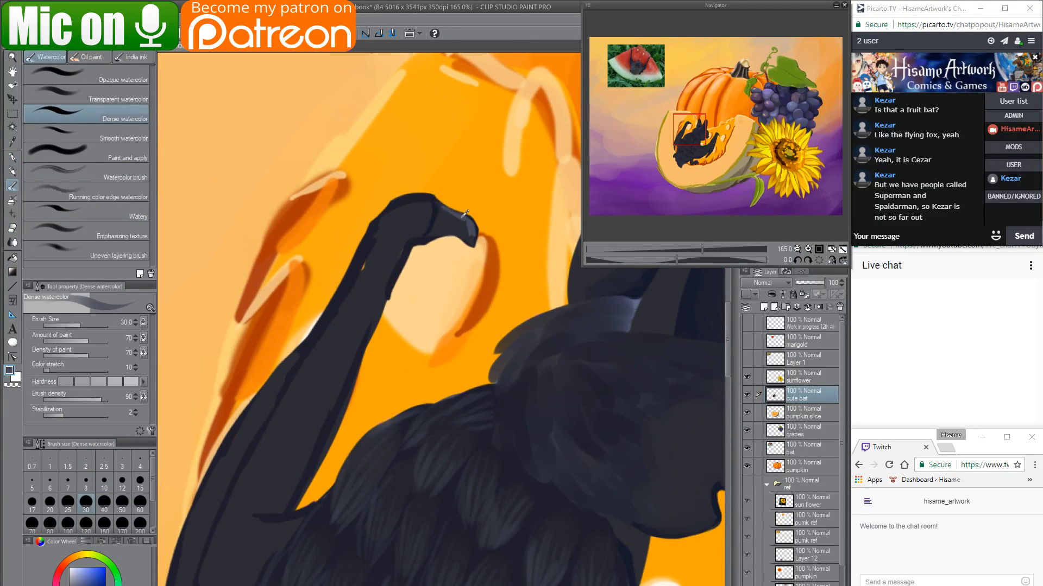
pyautogui.press('[')
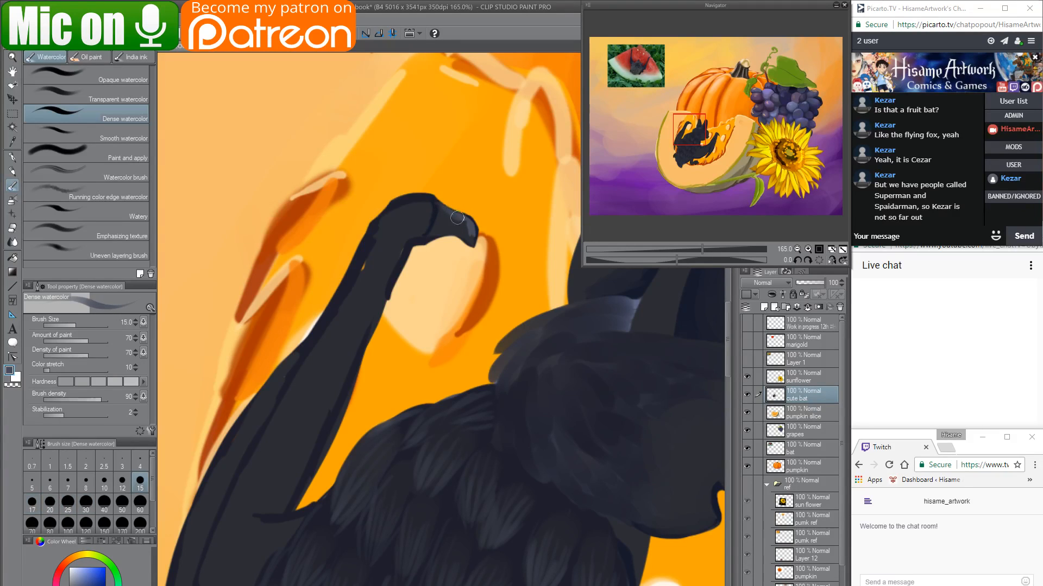
pyautogui.keyDown('alt'); pyautogui.click(433, 233); pyautogui.keyUp('alt')
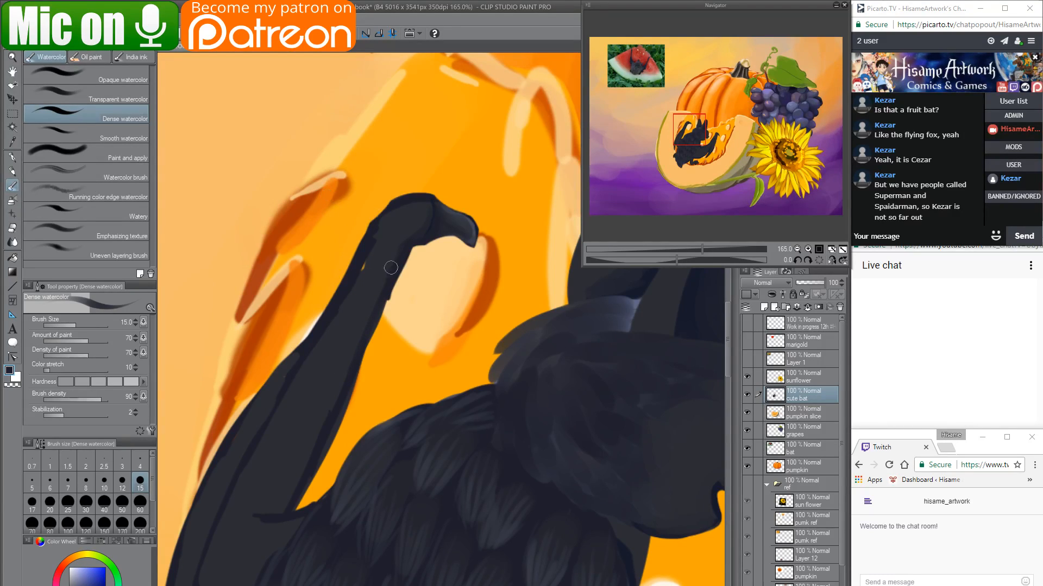
# Paint dark strokes down the rear wing's arm from the claw to the body, enlarging the brush to 25.
pyautogui.moveTo(358, 363); pyautogui.dragTo(353, 392)
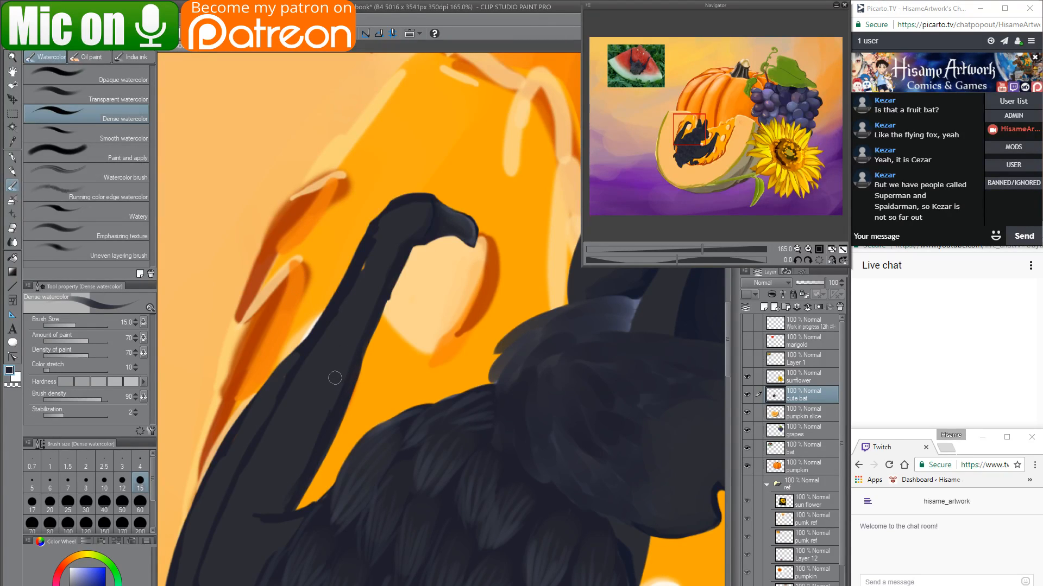
pyautogui.press(']')
pyautogui.press(']')
pyautogui.press(']')
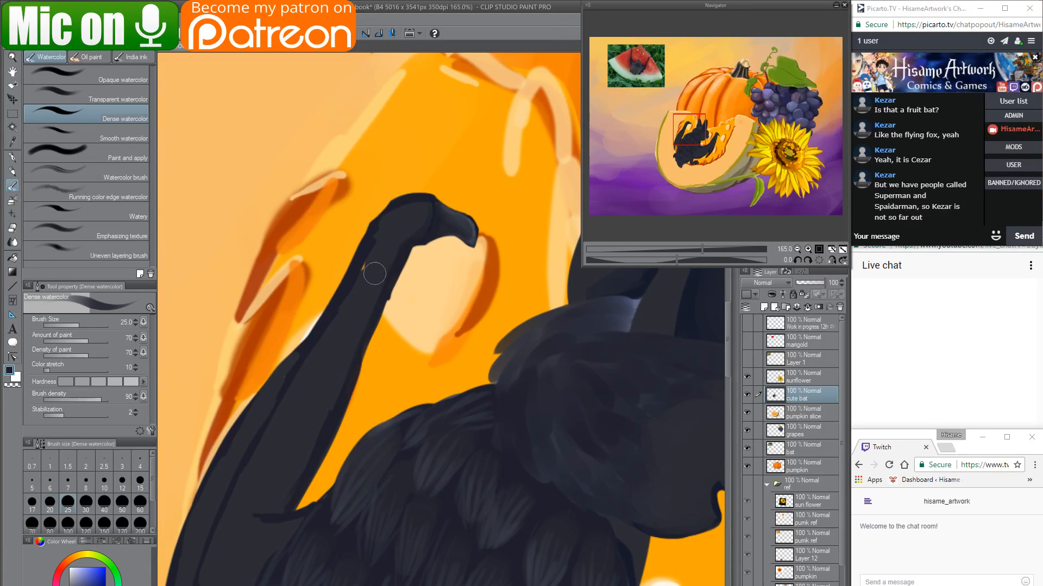
pyautogui.moveTo(397, 255); pyautogui.dragTo(357, 346)
pyautogui.moveTo(378, 283); pyautogui.dragTo(315, 460)
pyautogui.moveTo(320, 412)
pyautogui.mouseDown()
pyautogui.moveTo(301, 475)
pyautogui.moveTo(356, 312)
pyautogui.mouseUp()
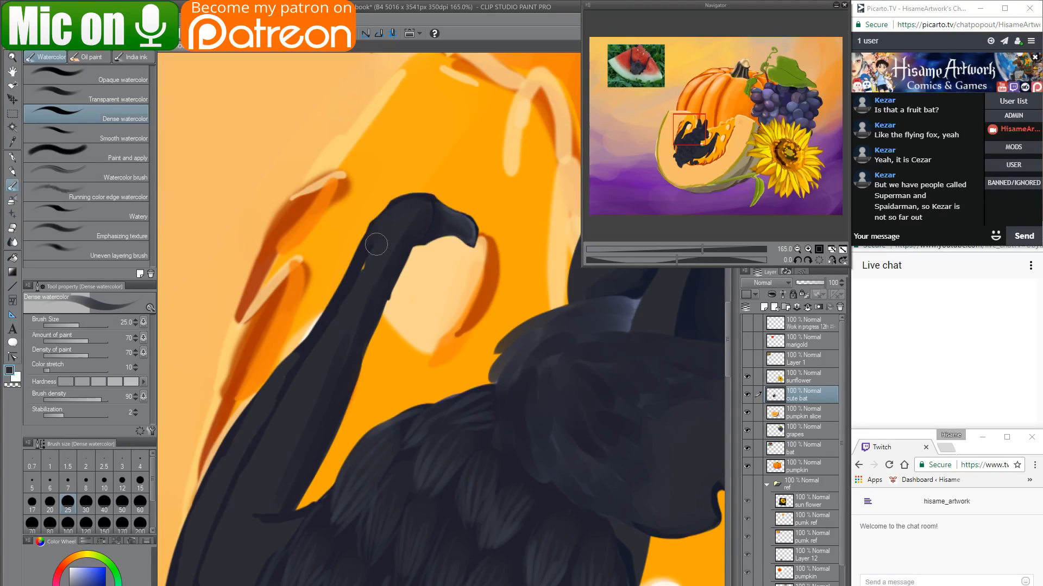
# Smooth the rear wing's outer edge with dark strokes and extend its narrow lower tip.
pyautogui.moveTo(347, 333); pyautogui.dragTo(410, 282)
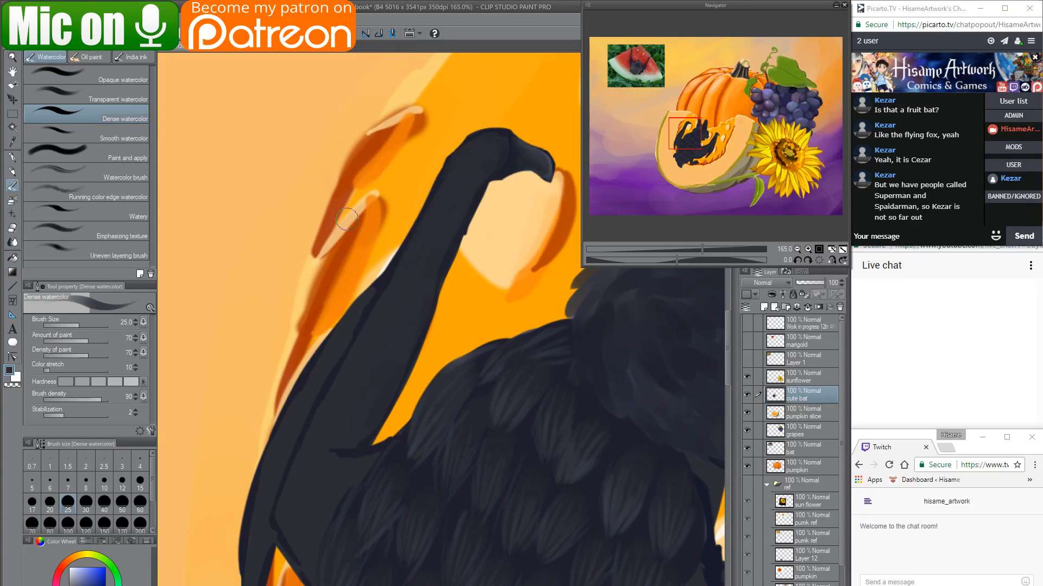
pyautogui.moveTo(347, 357)
pyautogui.mouseDown()
pyautogui.moveTo(404, 261)
pyautogui.moveTo(399, 200)
pyautogui.mouseUp()
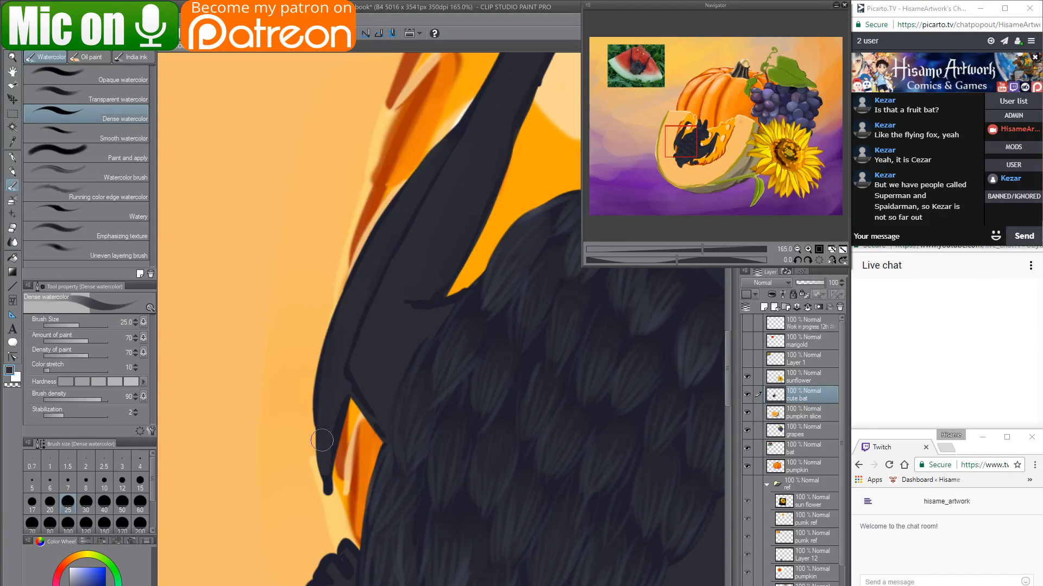
pyautogui.moveTo(323, 464); pyautogui.dragTo(331, 498)
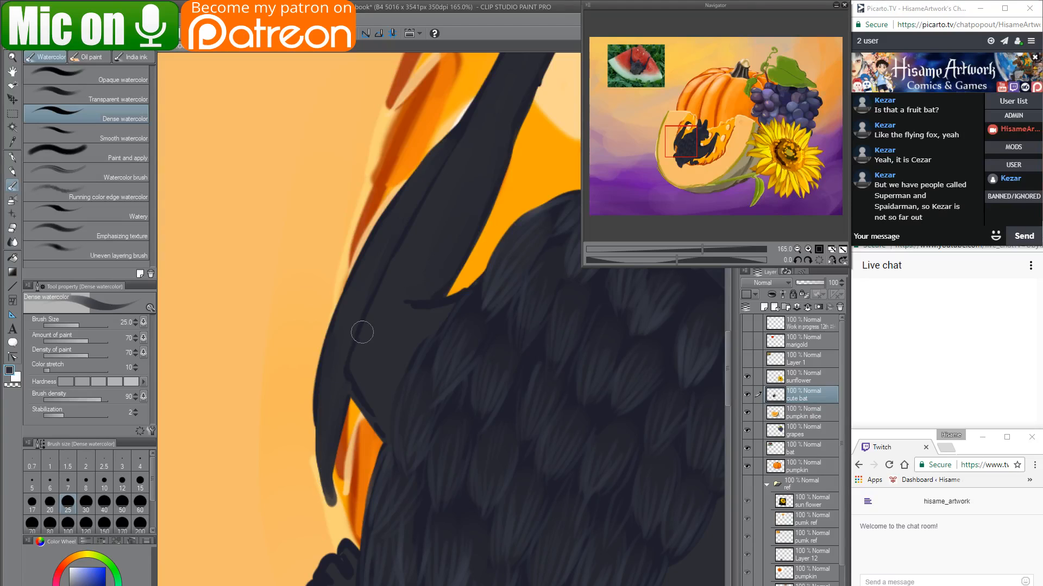
pyautogui.moveTo(429, 258); pyautogui.dragTo(342, 349)
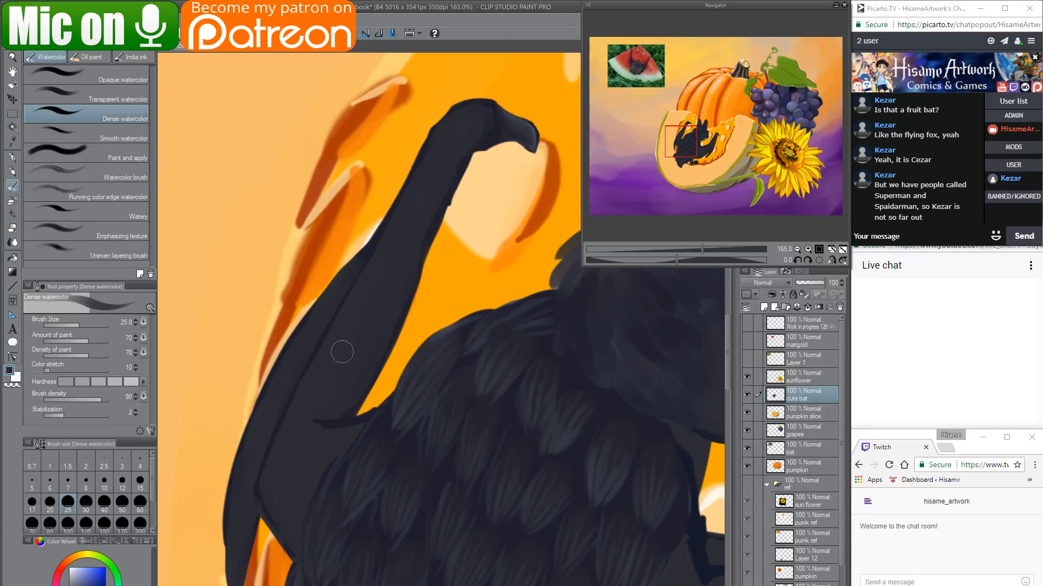
pyautogui.moveTo(377, 393); pyautogui.dragTo(345, 365)
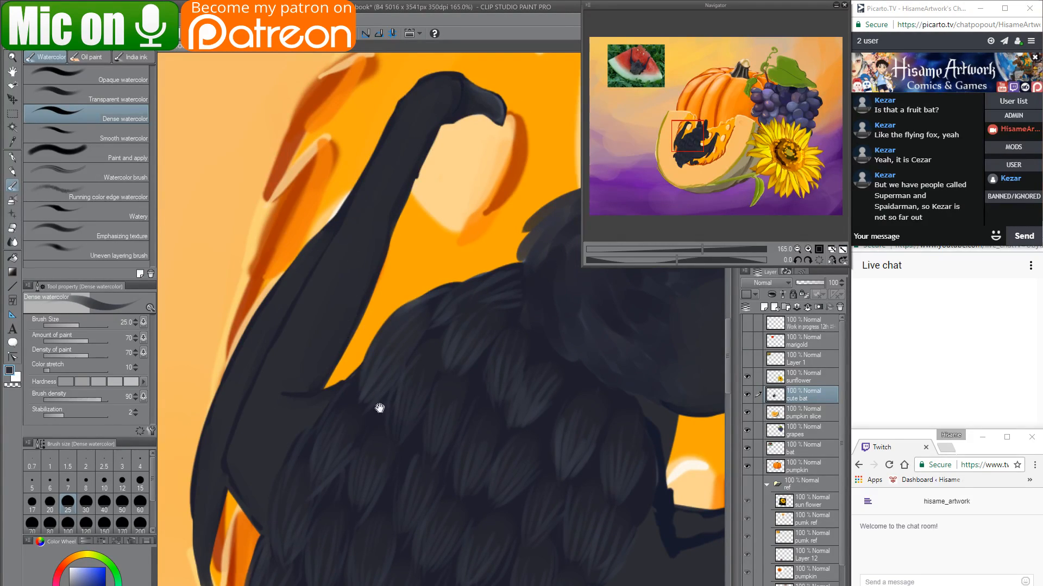
# Paint dark strokes along the arm of the wing in front of the bat's face, blending its outline.
pyautogui.moveTo(379, 409); pyautogui.dragTo(132, 227)
pyautogui.moveTo(513, 381); pyautogui.dragTo(398, 297)
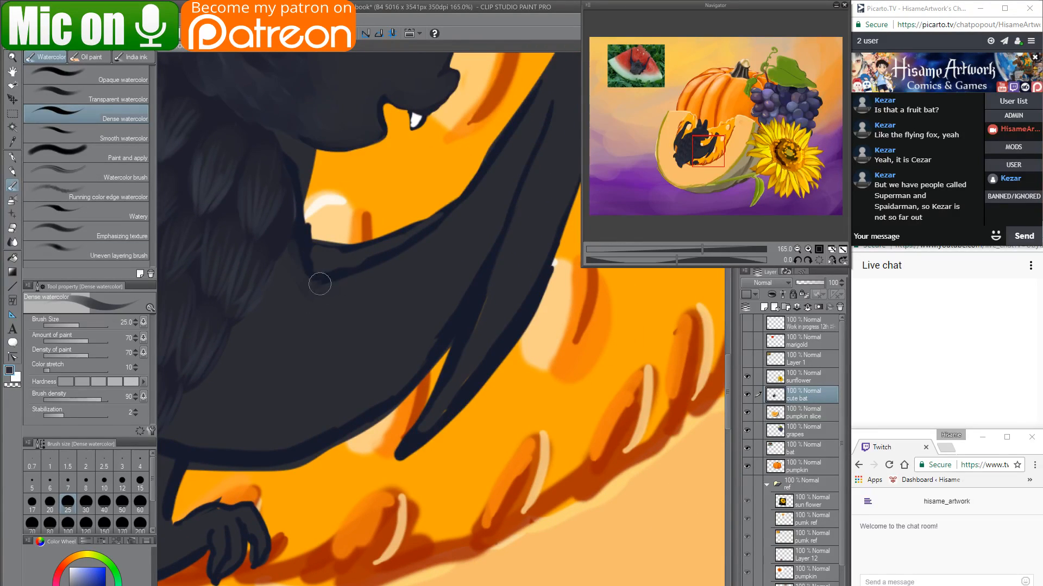
pyautogui.moveTo(475, 242); pyautogui.dragTo(383, 427)
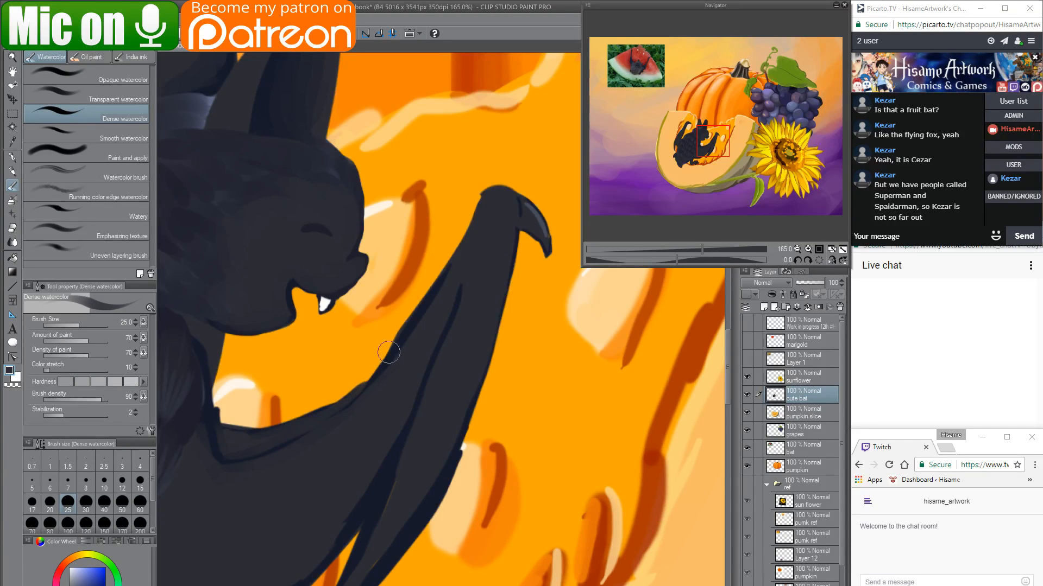
pyautogui.moveTo(451, 267); pyautogui.dragTo(403, 344)
pyautogui.moveTo(429, 293); pyautogui.dragTo(376, 379)
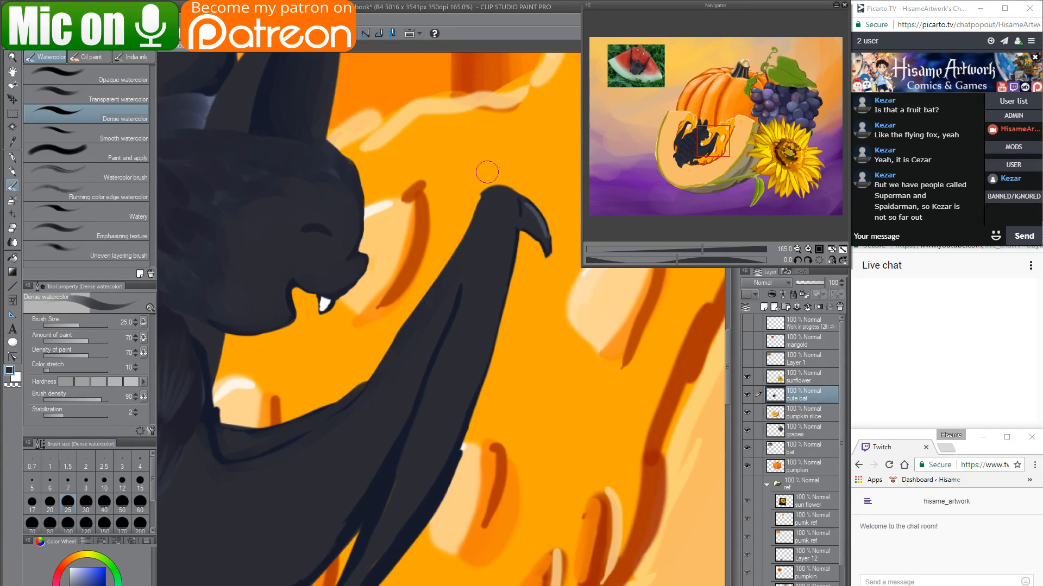
# Darken the front wing's claw with the brush at size 12 and select the Snap eraser for its edge.
pyautogui.press('[')
pyautogui.press('[')
pyautogui.press('[')
pyautogui.press('[')
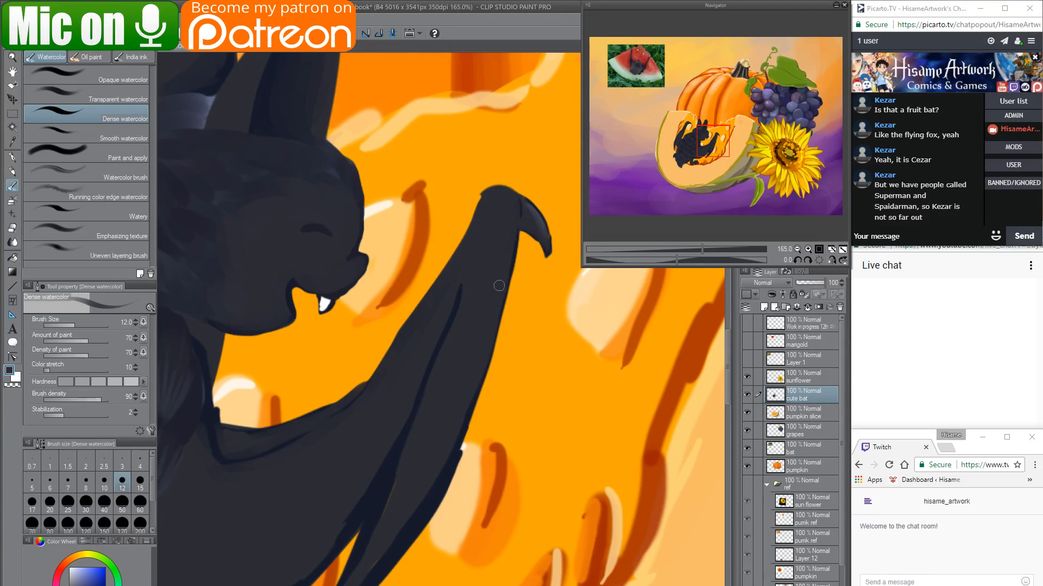
pyautogui.press('e')
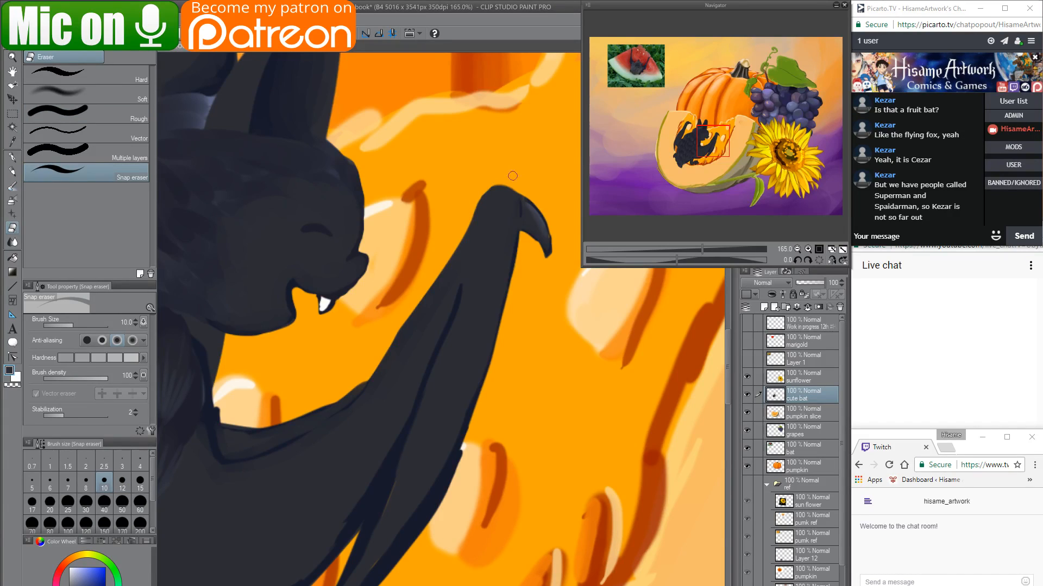
# Blend the front wing's long pointed lower section with dark Dense watercolor strokes at brush size 17.
pyautogui.press('b')
pyautogui.scroll(-5, 497, 225)
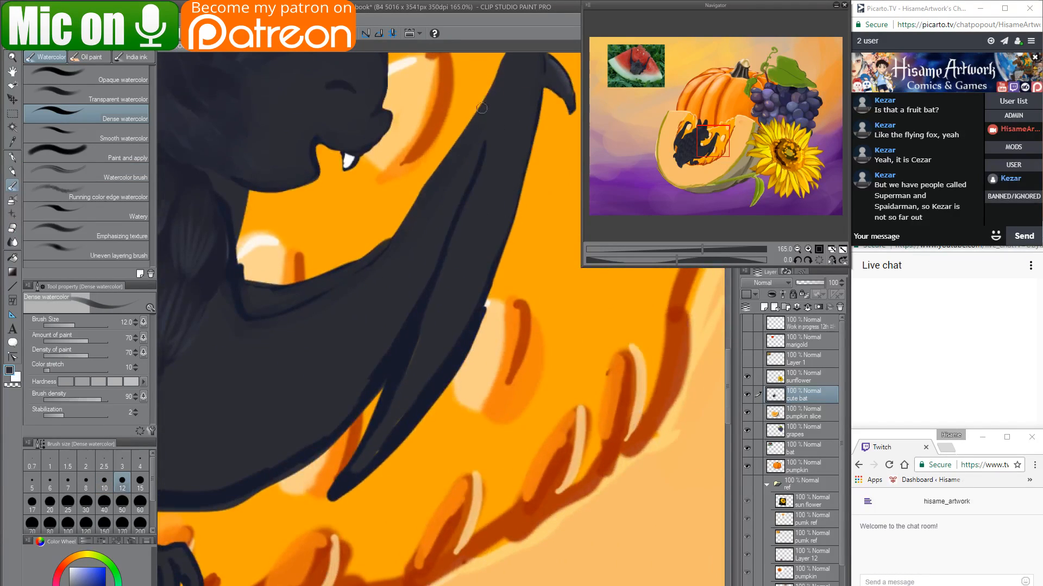
pyautogui.press(']')
pyautogui.press(']')
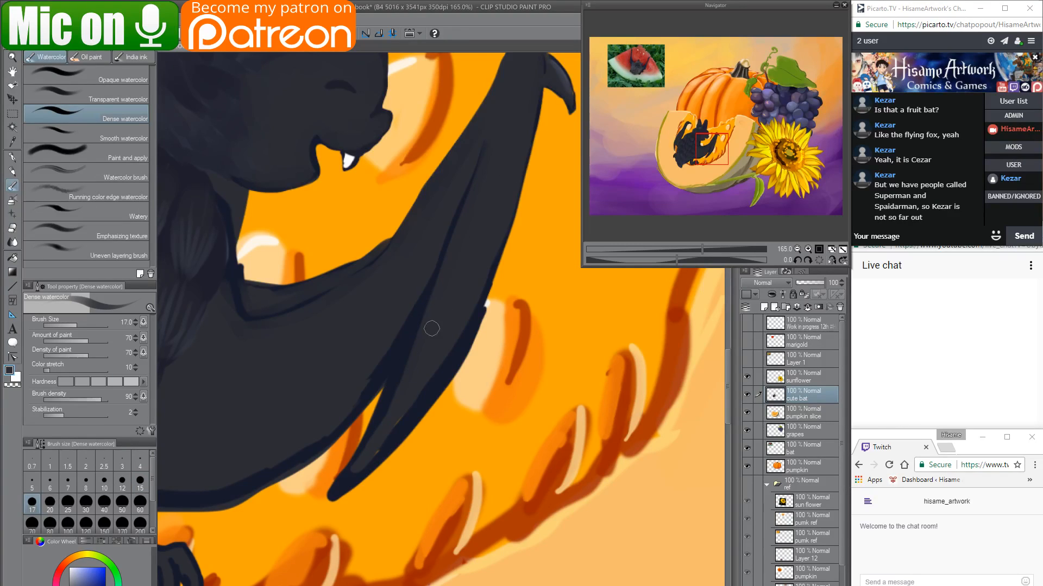
pyautogui.moveTo(441, 290); pyautogui.dragTo(372, 429)
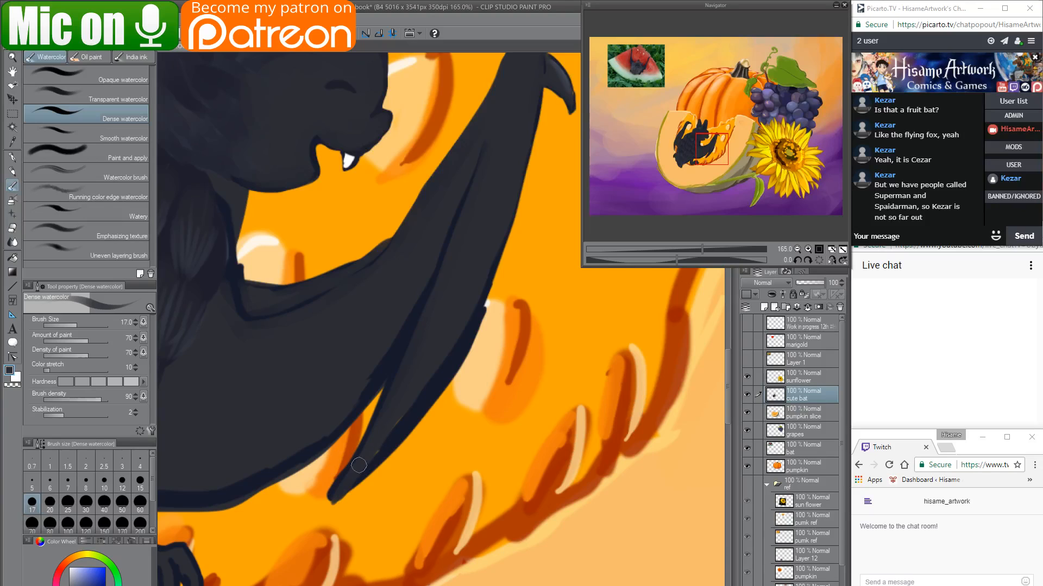
pyautogui.moveTo(360, 462); pyautogui.dragTo(424, 388)
pyautogui.moveTo(460, 334)
pyautogui.mouseDown()
pyautogui.moveTo(413, 390)
pyautogui.moveTo(396, 441)
pyautogui.mouseUp()
pyautogui.moveTo(483, 283); pyautogui.dragTo(437, 382)
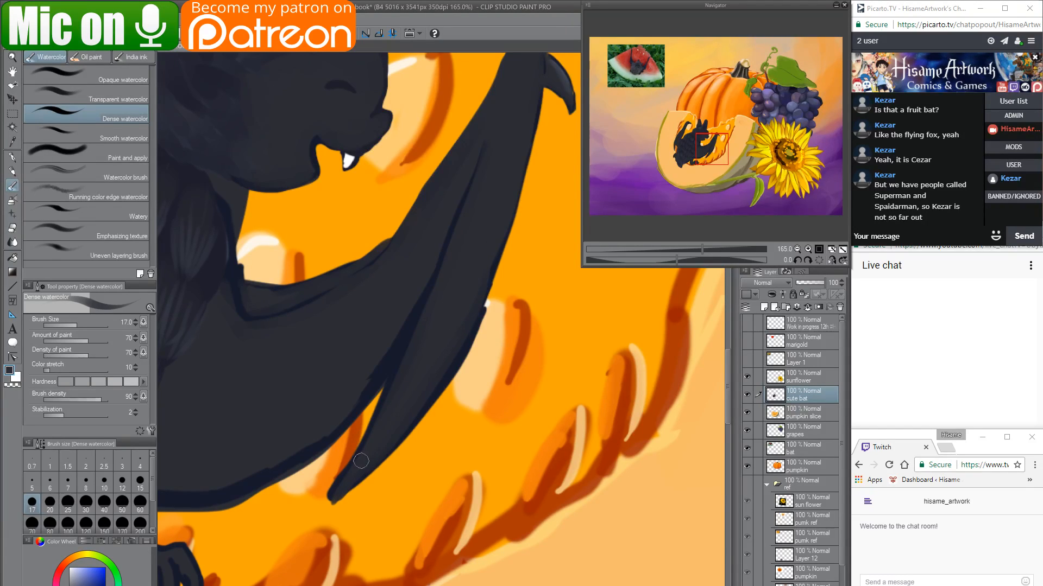
# Trim the front wing's outer edge down to its pointed tip with the Snap eraser at size 17.
pyautogui.click(12, 228)
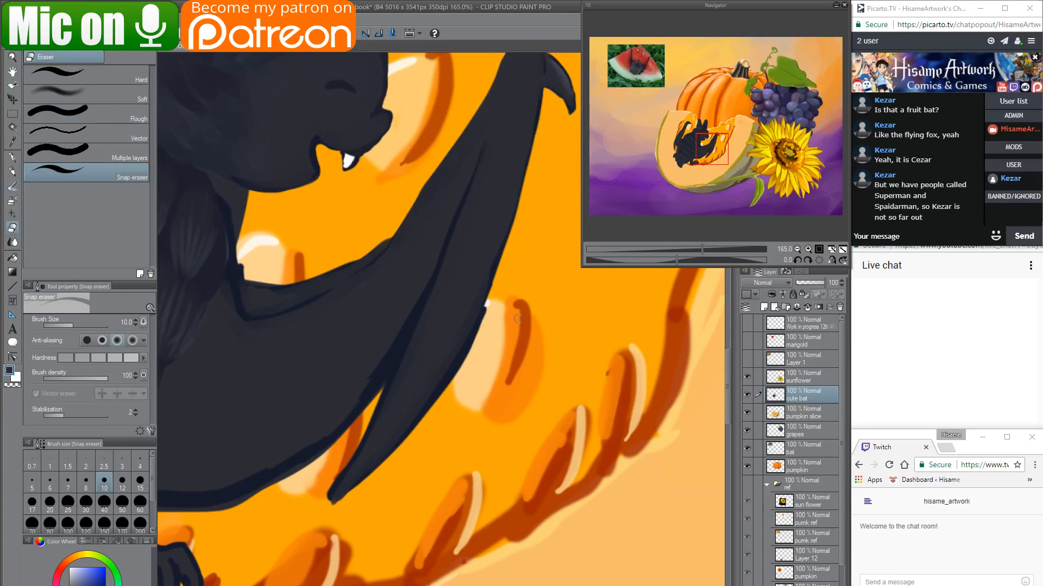
pyautogui.press(']')
pyautogui.press(']')
pyautogui.press(']')
pyautogui.moveTo(497, 293); pyautogui.dragTo(429, 421)
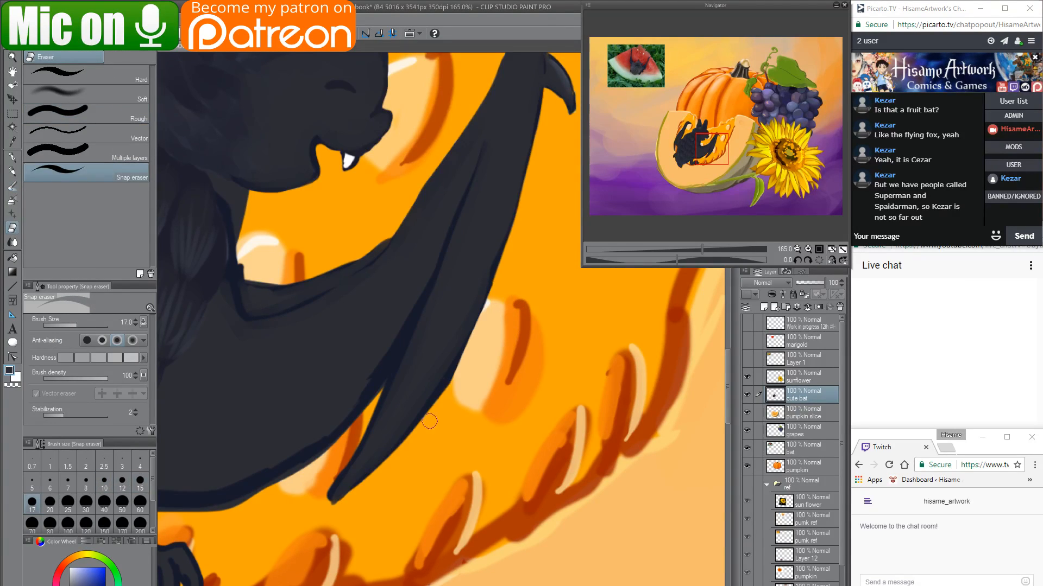
pyautogui.moveTo(482, 333); pyautogui.dragTo(465, 378)
pyautogui.moveTo(387, 470); pyautogui.dragTo(325, 499)
# Blend the front wing's membrane and curved lower edge with dark Dense watercolor strokes at brush size 30.
pyautogui.moveTo(361, 401); pyautogui.dragTo(466, 403)
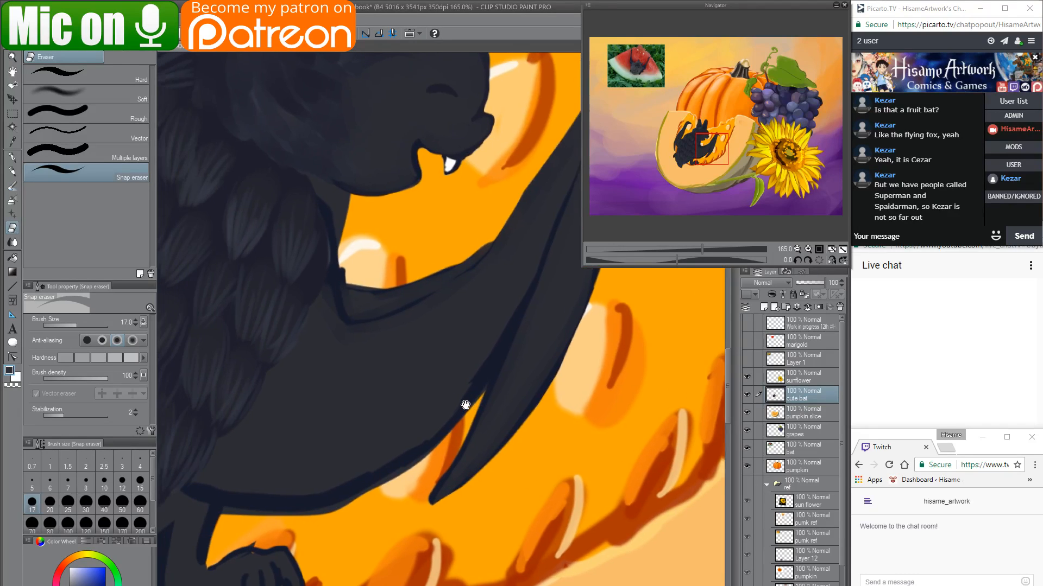
pyautogui.click(13, 187)
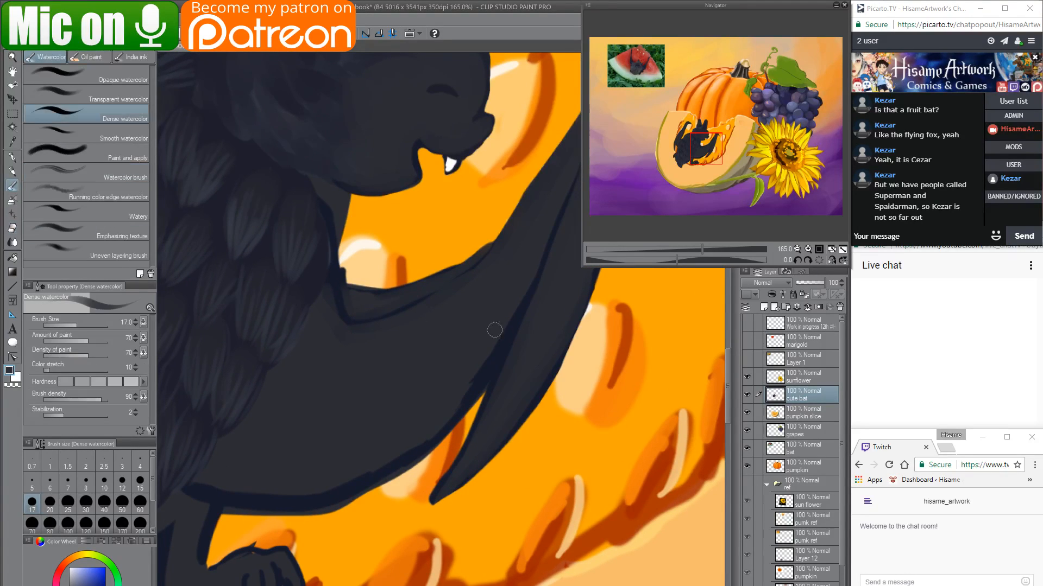
pyautogui.moveTo(503, 341); pyautogui.dragTo(518, 309)
pyautogui.press(']')
pyautogui.press(']')
pyautogui.press(']')
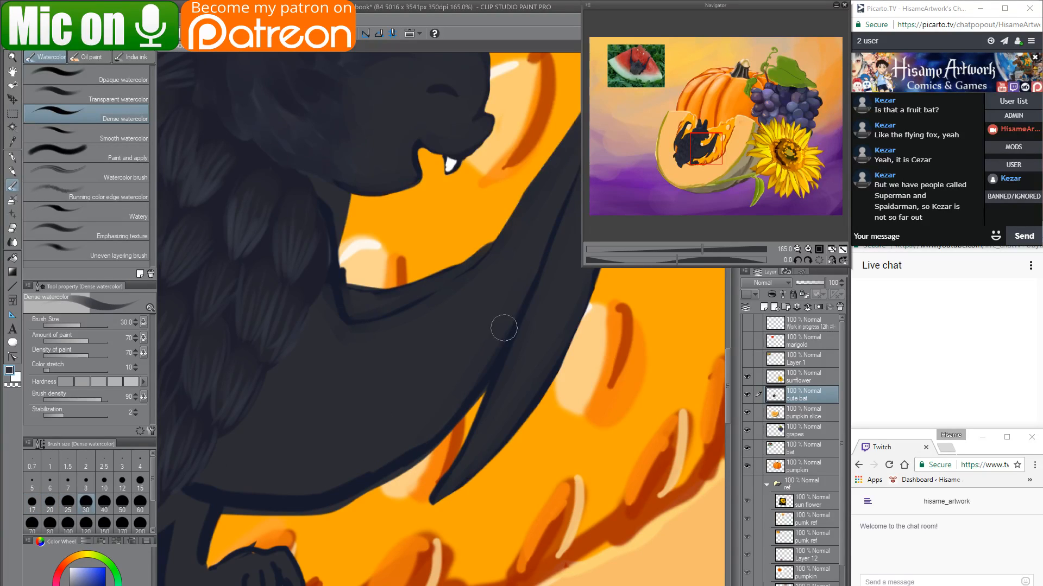
pyautogui.moveTo(435, 437); pyautogui.dragTo(224, 494)
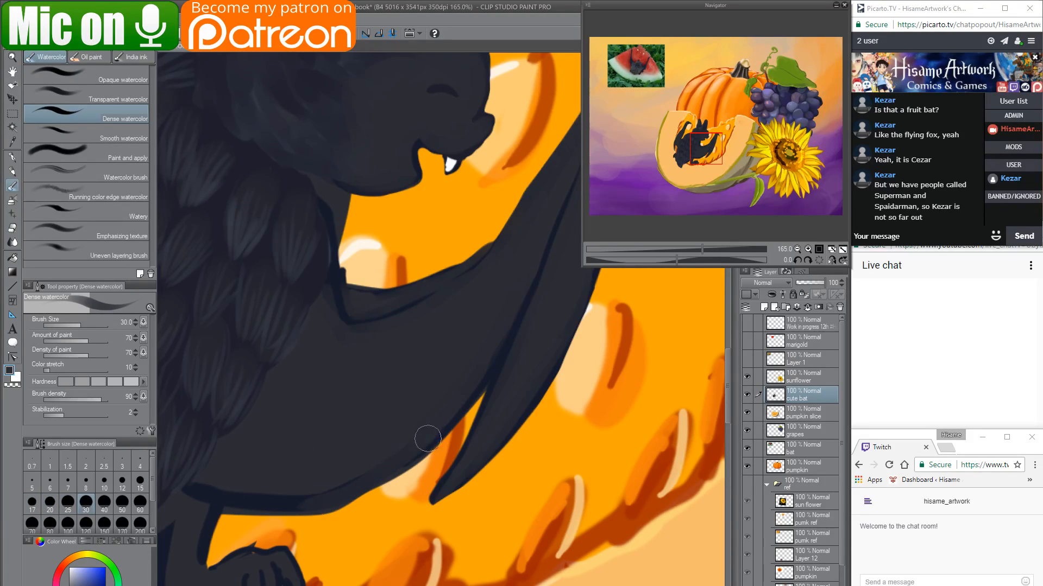
pyautogui.moveTo(426, 433)
pyautogui.mouseDown()
pyautogui.moveTo(353, 479)
pyautogui.moveTo(232, 501)
pyautogui.mouseUp()
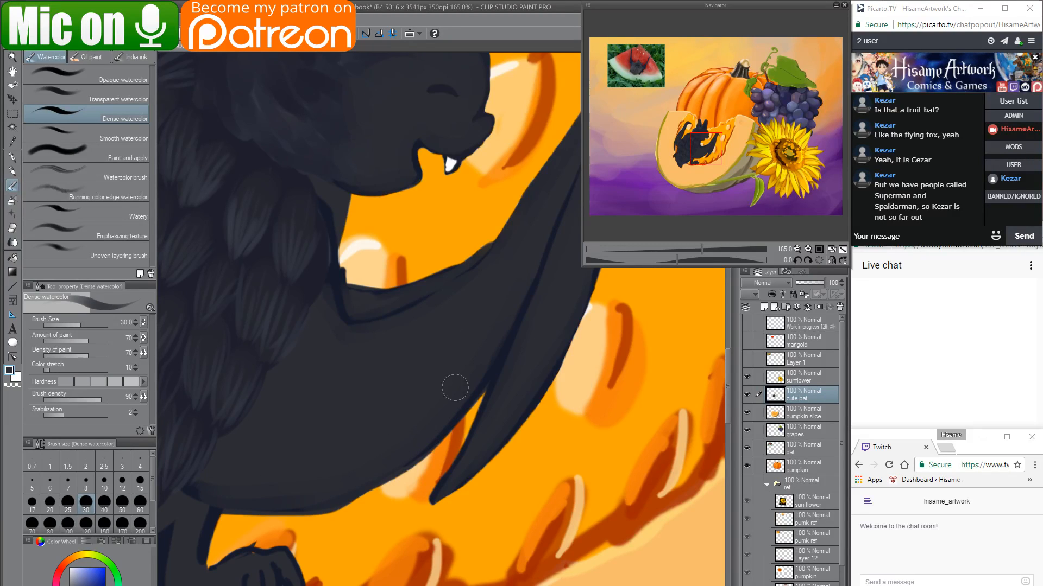
# Darken the area where the bat's leg meets the wing, and reduce the brush size to 17.
pyautogui.moveTo(392, 475); pyautogui.dragTo(543, 435)
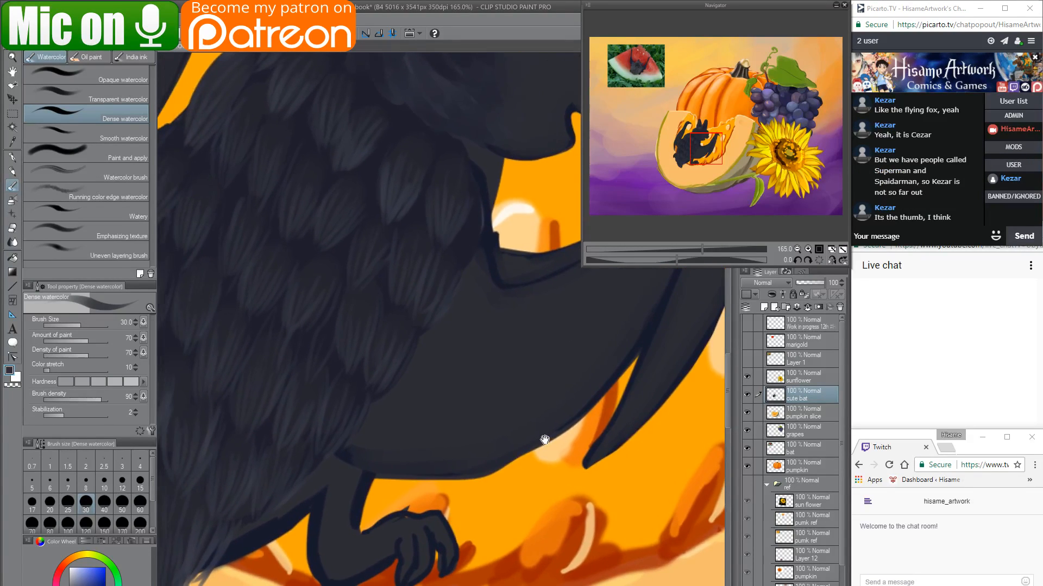
pyautogui.moveTo(347, 449)
pyautogui.mouseDown()
pyautogui.moveTo(309, 494)
pyautogui.moveTo(371, 448)
pyautogui.moveTo(345, 501)
pyautogui.moveTo(364, 443)
pyautogui.moveTo(335, 541)
pyautogui.mouseUp()
pyautogui.moveTo(371, 455); pyautogui.dragTo(346, 535)
pyautogui.press('[')
pyautogui.press('[')
pyautogui.press('[')
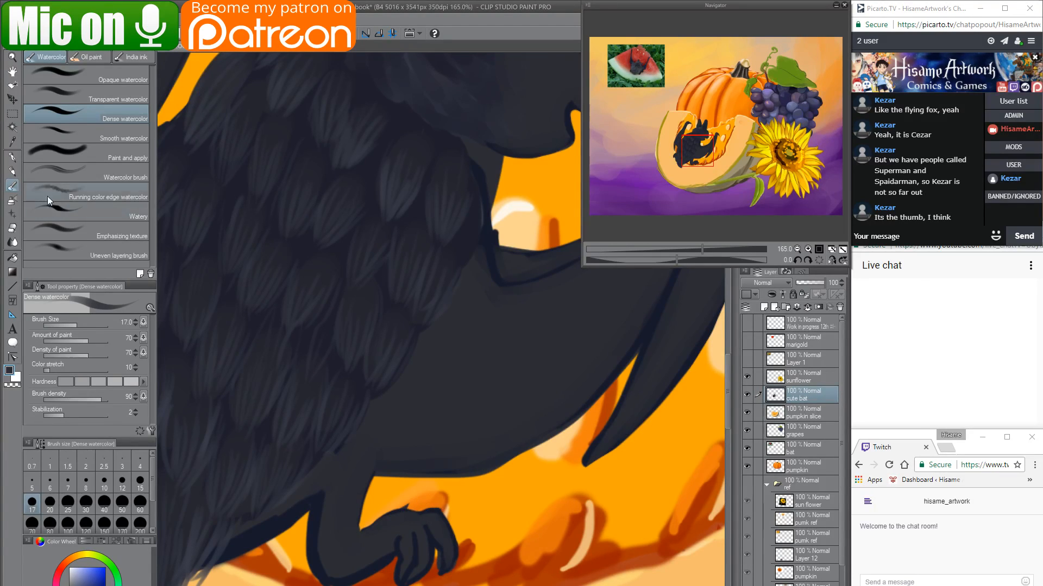
# Clean around the bat's foot with the Snap eraser and blend the lower leg with Dense watercolor at brush size 25.
pyautogui.click(12, 229)
pyautogui.scroll(-5, 365, 303)
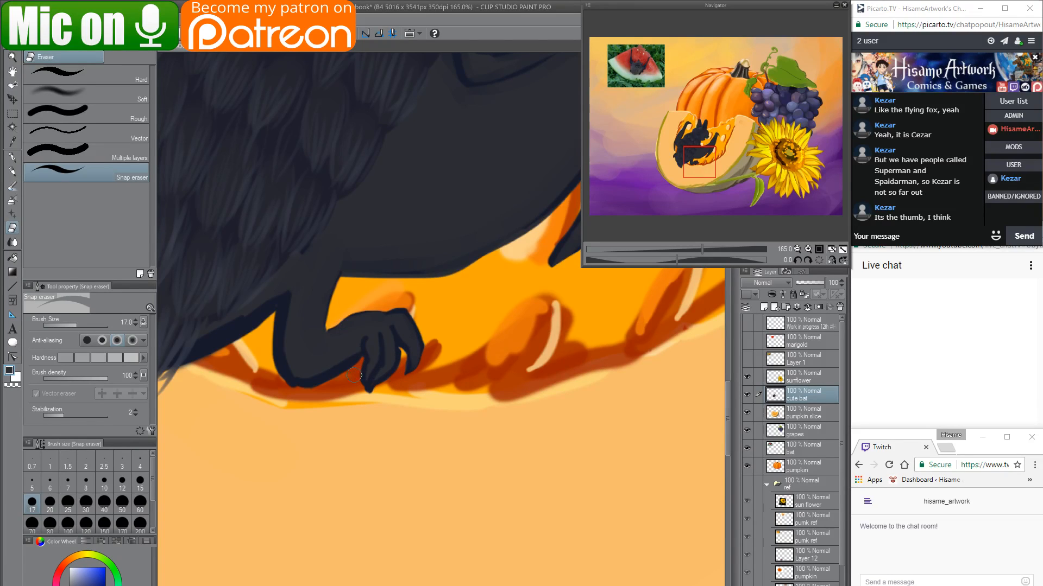
pyautogui.click(13, 187)
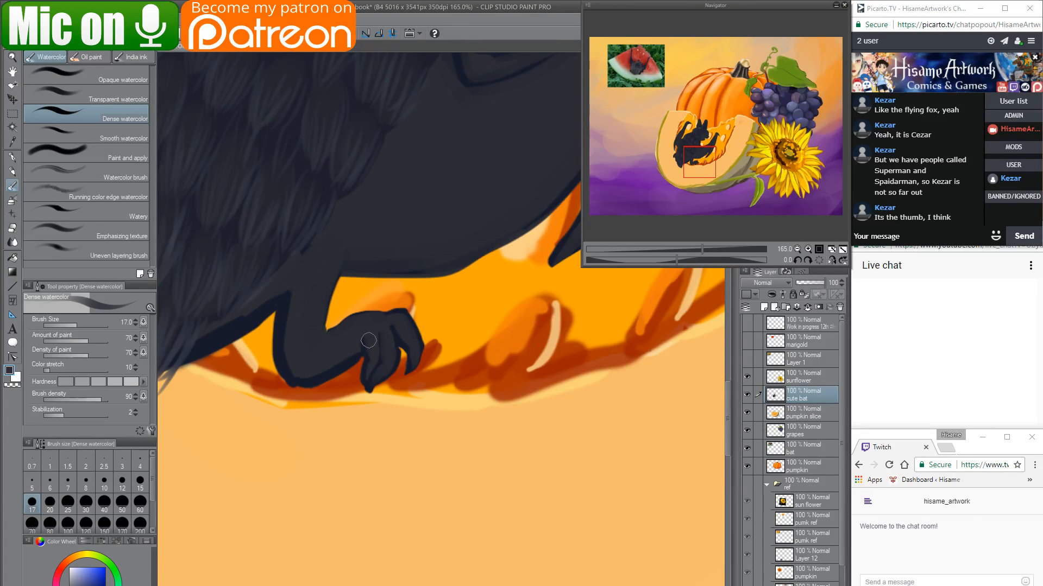
pyautogui.moveTo(365, 333); pyautogui.dragTo(507, 361)
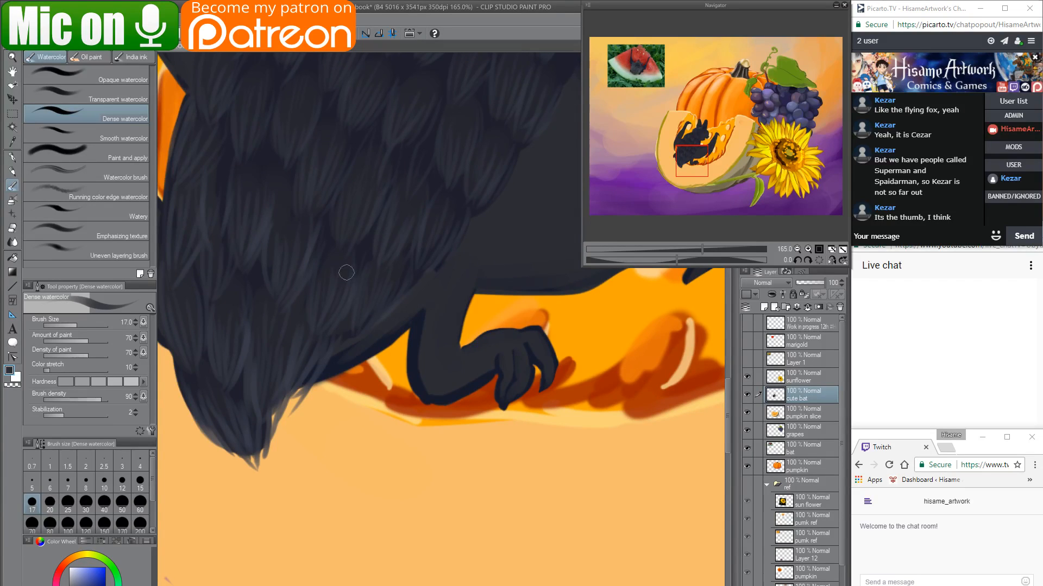
pyautogui.press(']')
pyautogui.press(']')
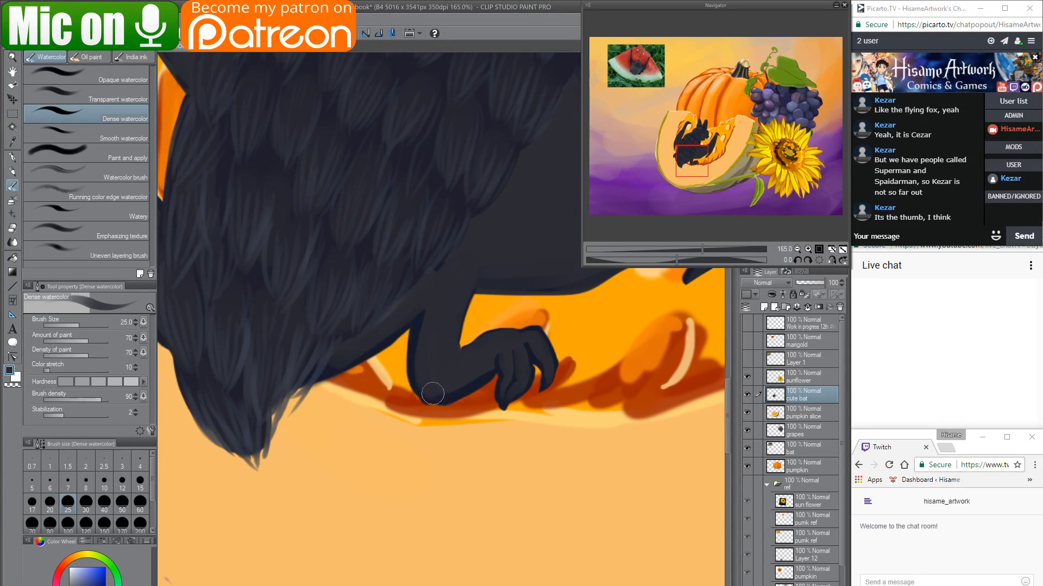
pyautogui.moveTo(432, 394); pyautogui.dragTo(486, 380)
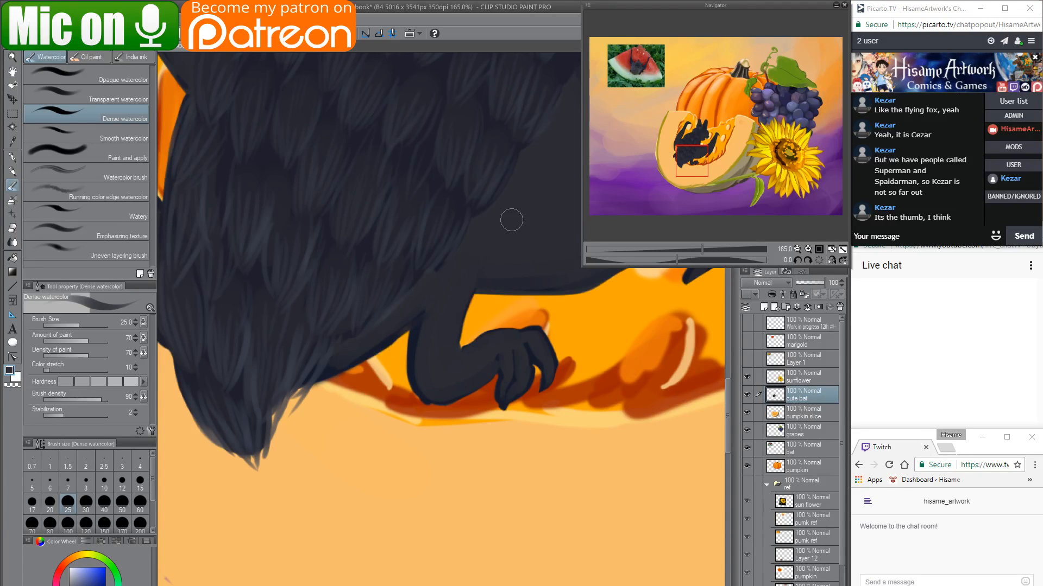
# Redraw the wing's lower edge from the leg towards the pointed tip with the Turnip pen at size 12.
pyautogui.moveTo(511, 219); pyautogui.dragTo(335, 356)
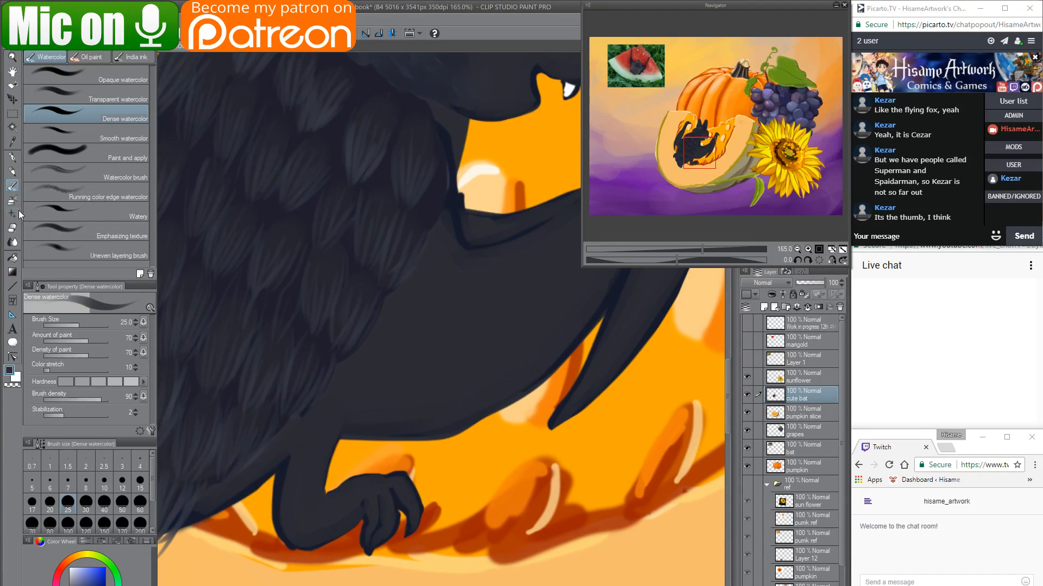
pyautogui.click(12, 158)
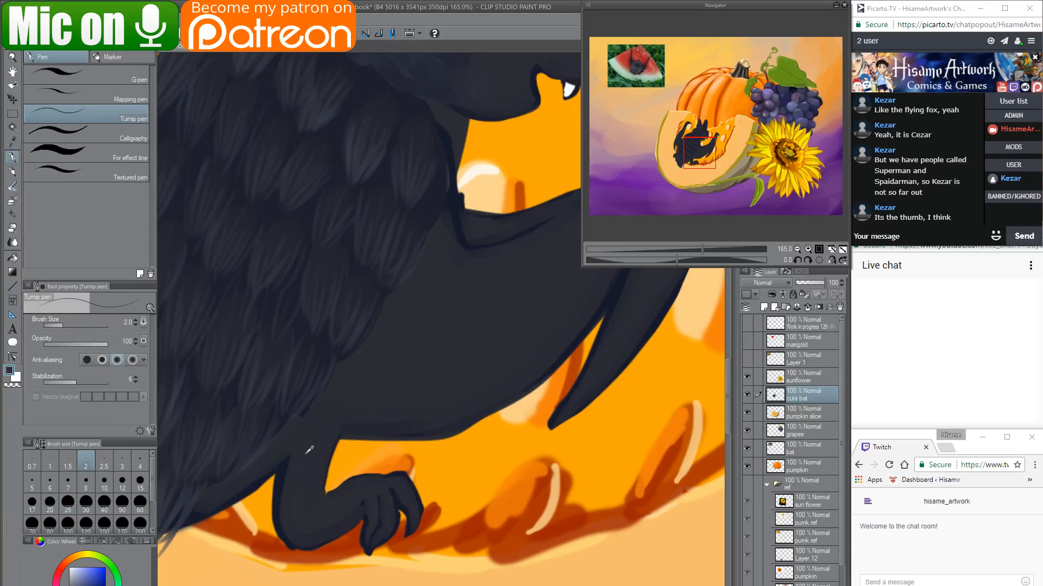
pyautogui.press(']')
pyautogui.press(']')
pyautogui.press(']')
pyautogui.press(']')
pyautogui.press(']')
pyautogui.press(']')
pyautogui.press(']')
pyautogui.press(']')
pyautogui.press(']')
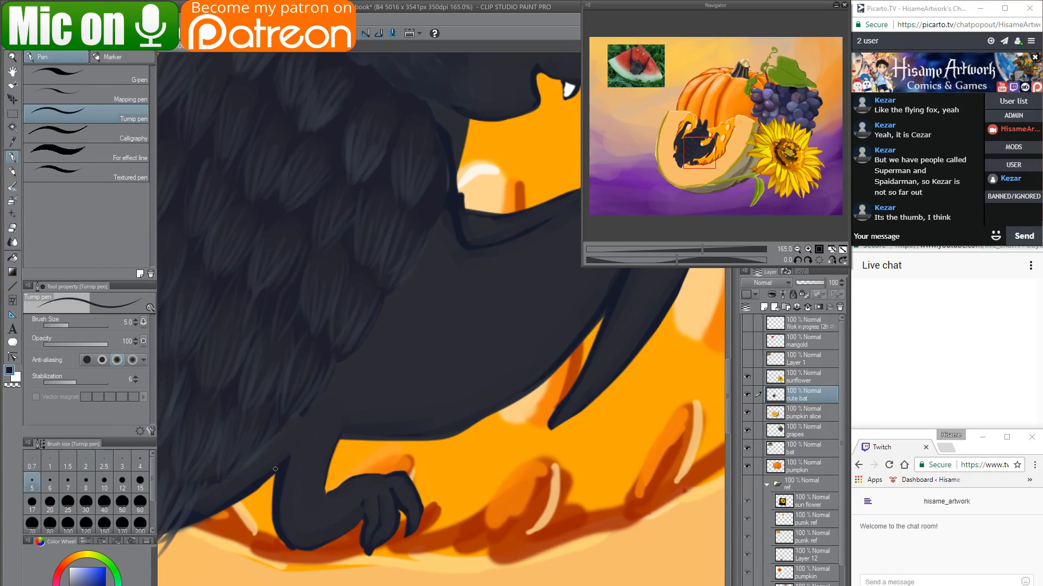
pyautogui.moveTo(247, 489)
pyautogui.mouseDown()
pyautogui.moveTo(348, 422)
pyautogui.moveTo(307, 448)
pyautogui.moveTo(319, 426)
pyautogui.moveTo(399, 412)
pyautogui.moveTo(349, 452)
pyautogui.moveTo(315, 432)
pyautogui.moveTo(477, 400)
pyautogui.moveTo(412, 438)
pyautogui.moveTo(459, 435)
pyautogui.moveTo(418, 439)
pyautogui.moveTo(455, 433)
pyautogui.moveTo(551, 353)
pyautogui.mouseUp()
pyautogui.moveTo(450, 437); pyautogui.dragTo(546, 364)
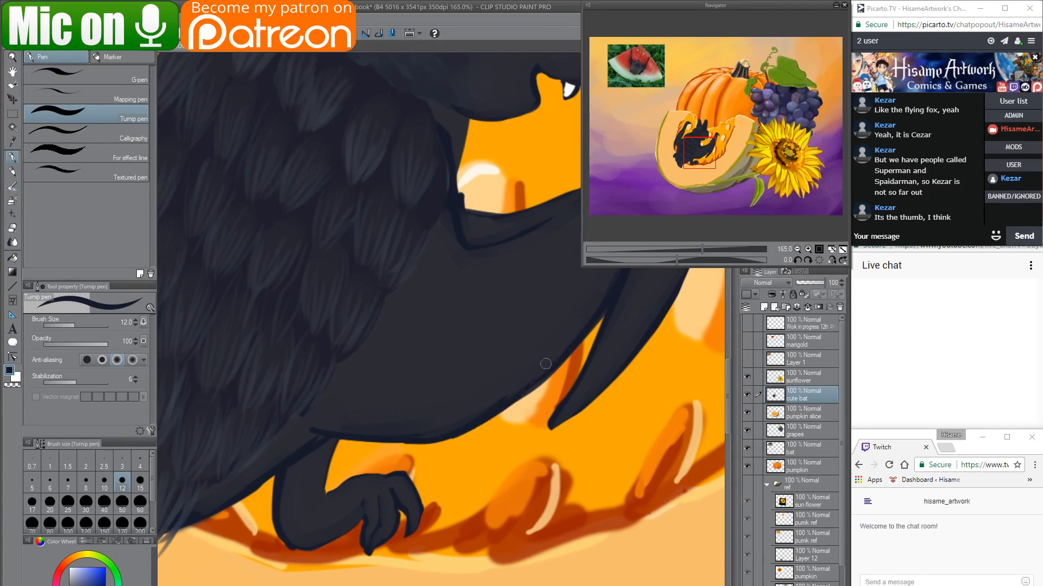
pyautogui.click(11, 227)
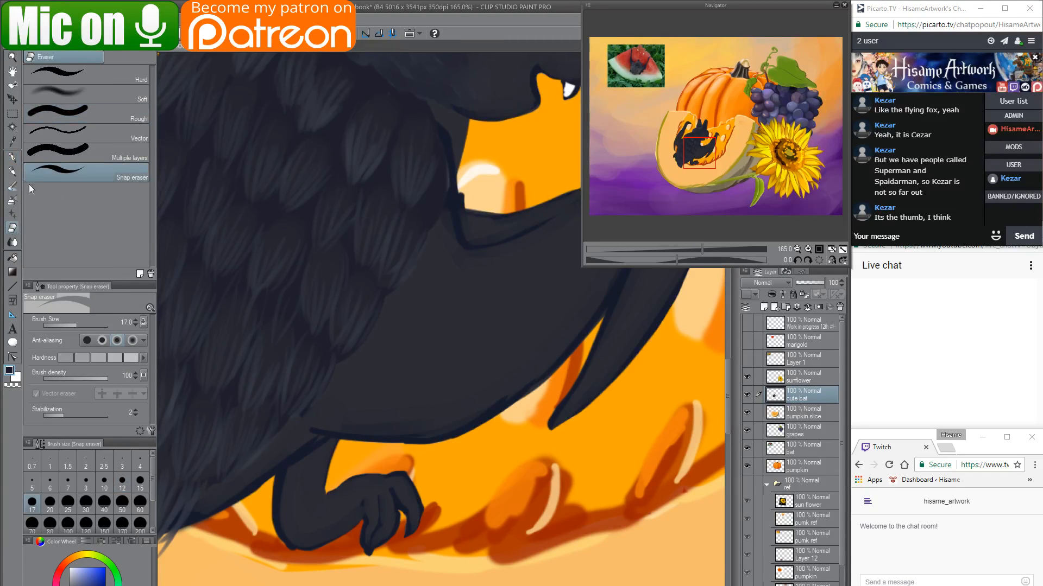
pyautogui.click(12, 158)
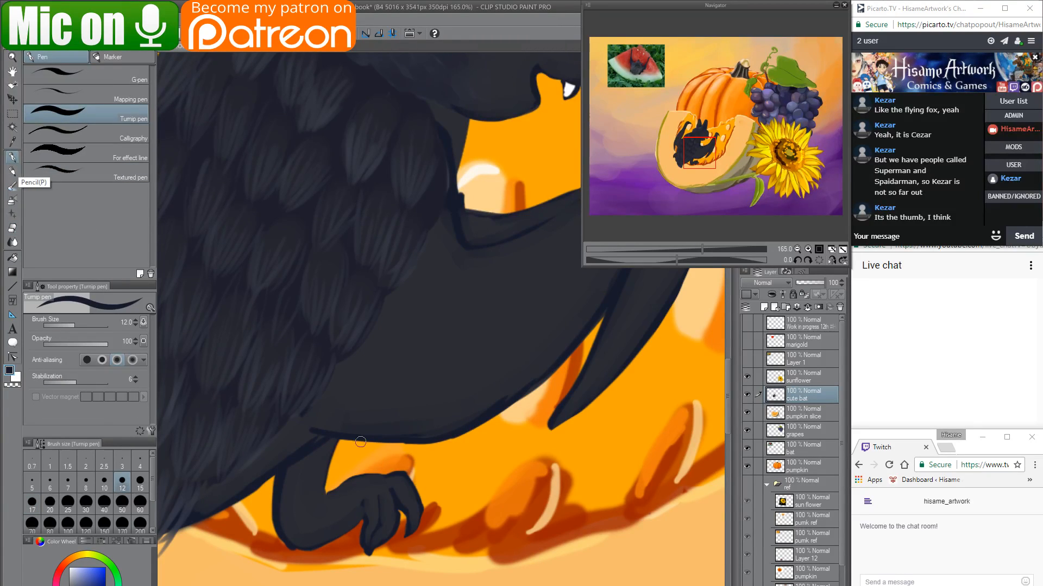
pyautogui.press(']')
pyautogui.press(']')
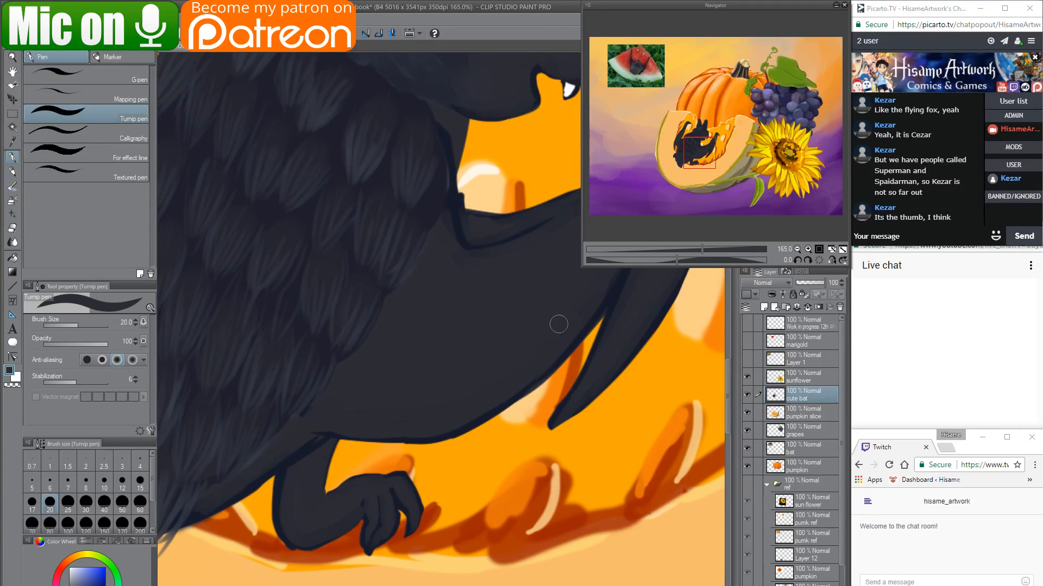
pyautogui.moveTo(319, 433); pyautogui.dragTo(278, 456)
pyautogui.hotkey('ctrl', 'z')
# Blend the body's lower edge and the top of the leg with dark Dense watercolor strokes at brush size 25.
pyautogui.click(12, 186)
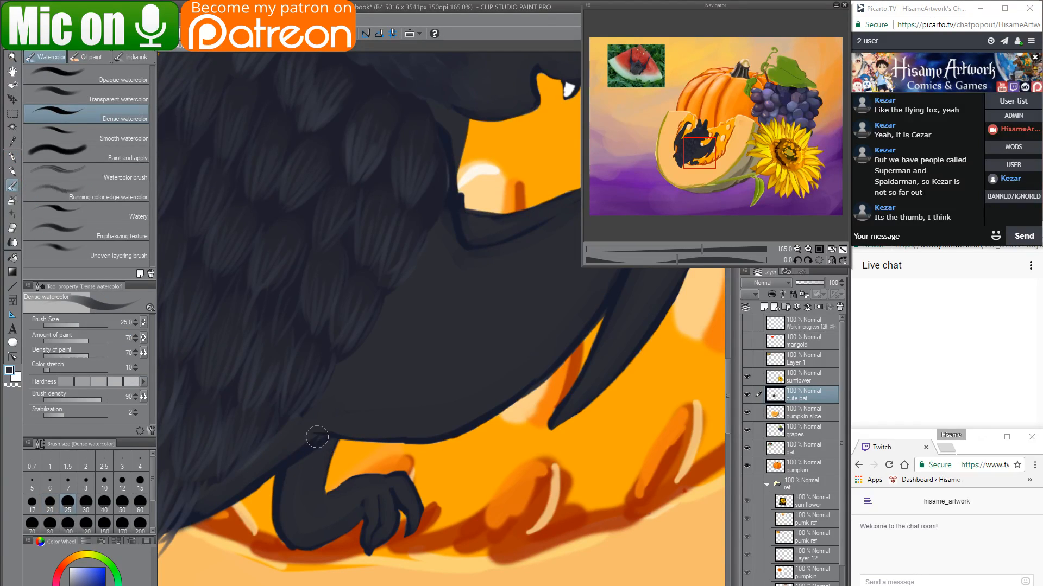
pyautogui.moveTo(317, 437); pyautogui.dragTo(212, 507)
pyautogui.moveTo(289, 475)
pyautogui.mouseDown()
pyautogui.moveTo(279, 517)
pyautogui.moveTo(284, 490)
pyautogui.moveTo(286, 520)
pyautogui.moveTo(305, 517)
pyautogui.moveTo(300, 538)
pyautogui.mouseUp()
# Refine the bat's foot and claws with Dense watercolor at brush size 8, using a dark tone sampled from the foot.
pyautogui.moveTo(376, 480); pyautogui.dragTo(402, 366)
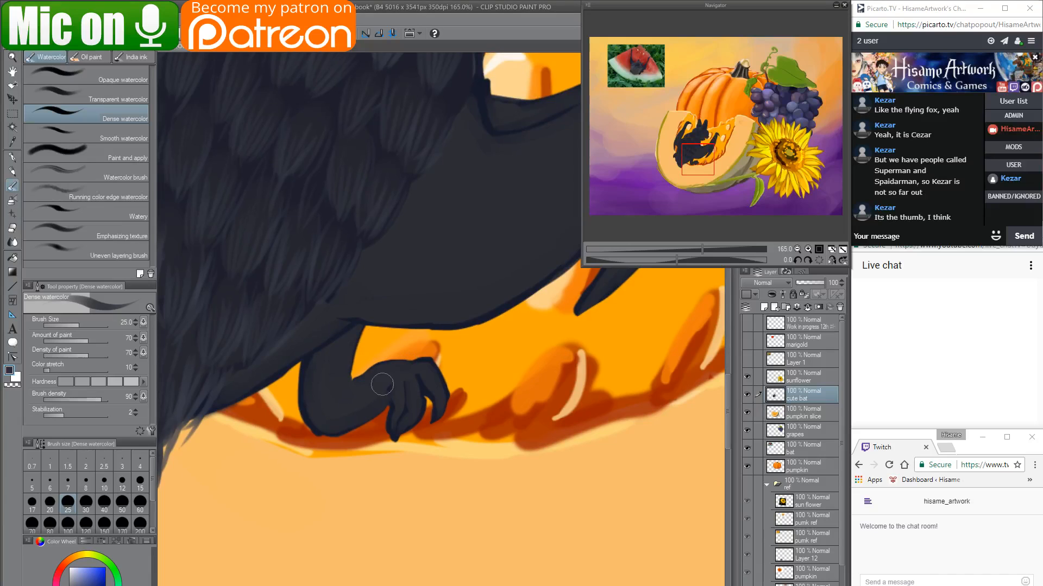
pyautogui.press('[')
pyautogui.press('[')
pyautogui.press('[')
pyautogui.press('[')
pyautogui.press('[')
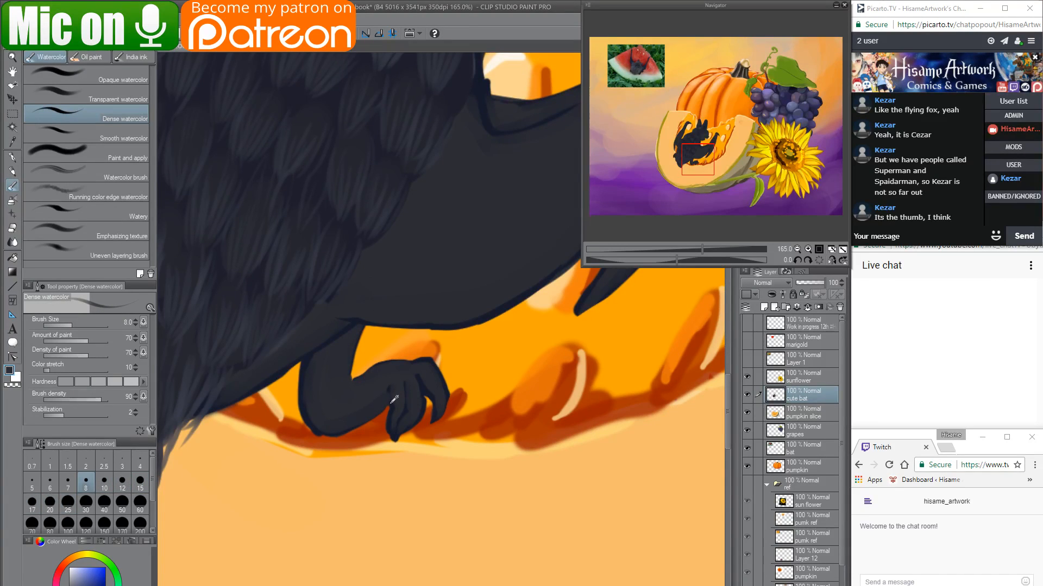
pyautogui.keyDown('alt'); pyautogui.click(391, 403); pyautogui.keyUp('alt')
pyautogui.moveTo(381, 332); pyautogui.dragTo(312, 505)
pyautogui.moveTo(447, 382); pyautogui.dragTo(374, 455)
pyautogui.moveTo(437, 413); pyautogui.dragTo(510, 445)
pyautogui.moveTo(468, 355); pyautogui.dragTo(576, 261)
pyautogui.moveTo(404, 417); pyautogui.dragTo(469, 330)
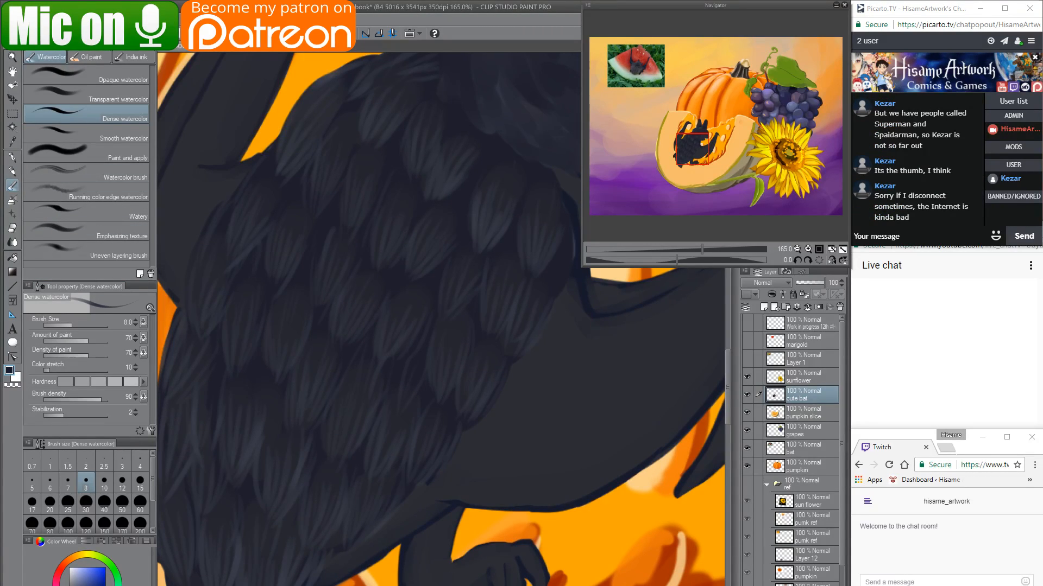
# Paint lighter blue-grey fur tufts on the bat's upper shoulder with Dense watercolor at brush size 17.
pyautogui.moveTo(596, 320)
pyautogui.mouseDown()
pyautogui.moveTo(600, 333)
pyautogui.moveTo(446, 551)
pyautogui.mouseUp()
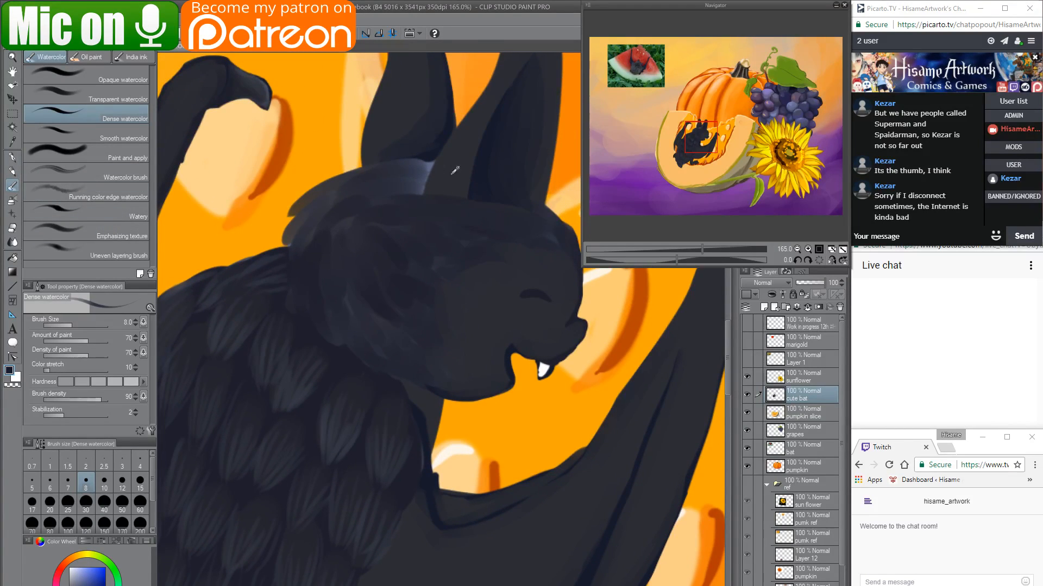
pyautogui.moveTo(326, 507)
pyautogui.mouseDown()
pyautogui.moveTo(531, 372)
pyautogui.moveTo(526, 428)
pyautogui.moveTo(483, 476)
pyautogui.mouseUp()
pyautogui.press(']')
pyautogui.press(']')
pyautogui.press(']')
pyautogui.press(']')
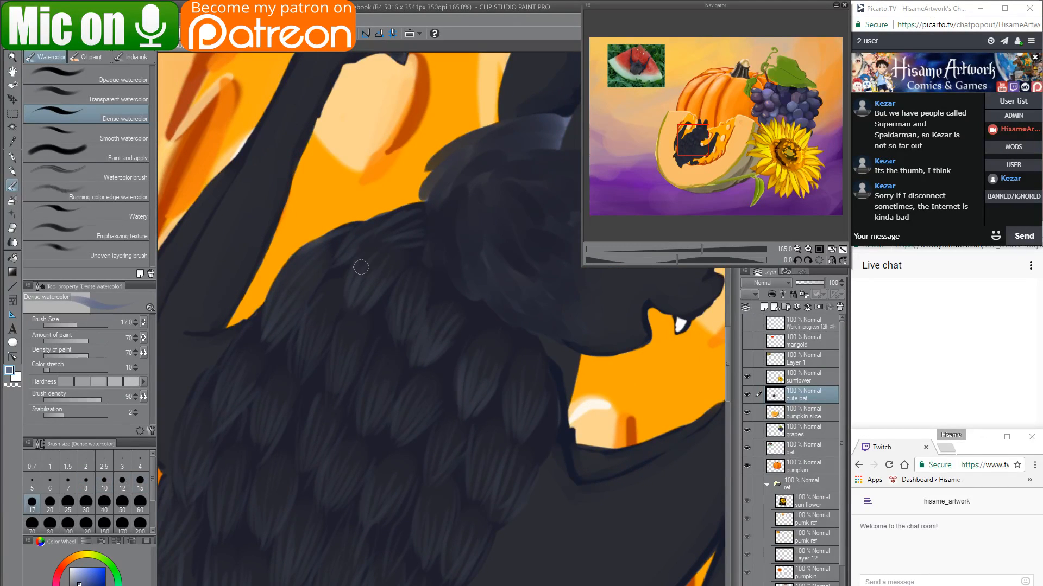
pyautogui.moveTo(360, 256); pyautogui.dragTo(349, 316)
pyautogui.hotkey('ctrl', 'z')
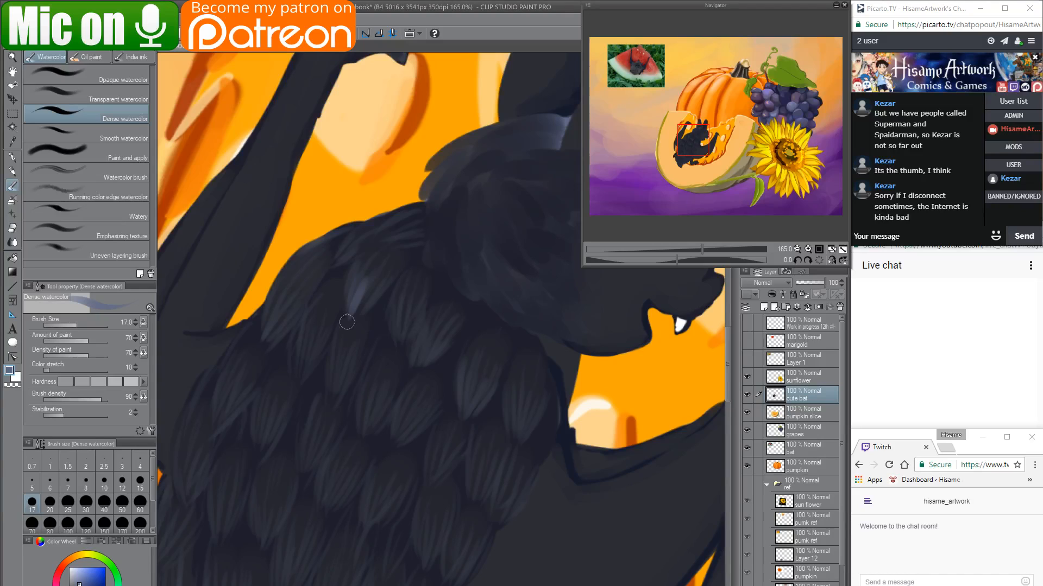
pyautogui.moveTo(350, 261); pyautogui.dragTo(347, 307)
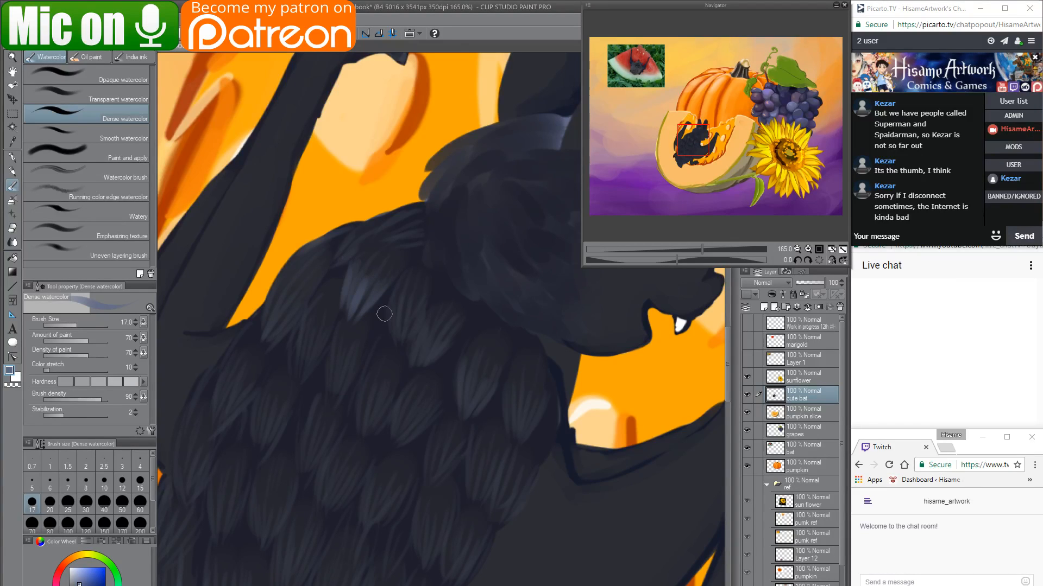
pyautogui.moveTo(357, 256); pyautogui.dragTo(347, 300)
pyautogui.moveTo(390, 271)
pyautogui.mouseDown()
pyautogui.moveTo(367, 323)
pyautogui.moveTo(369, 285)
pyautogui.mouseUp()
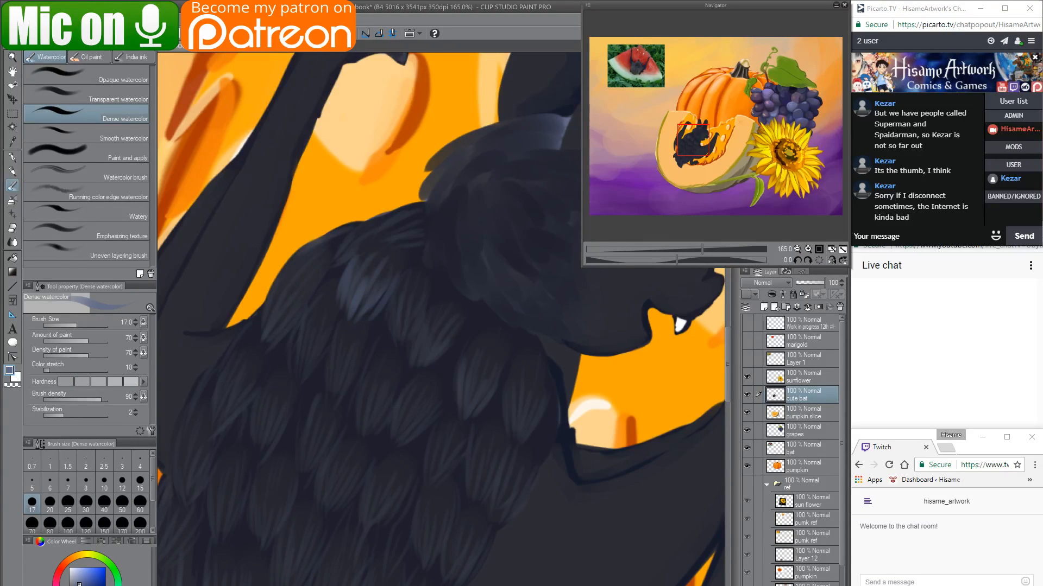
# Check the fur-painting reference in the web browser and extend the blue-grey fur tufts along the shoulder's outer edge.
pyautogui.hotkey('alt', 'Tab')
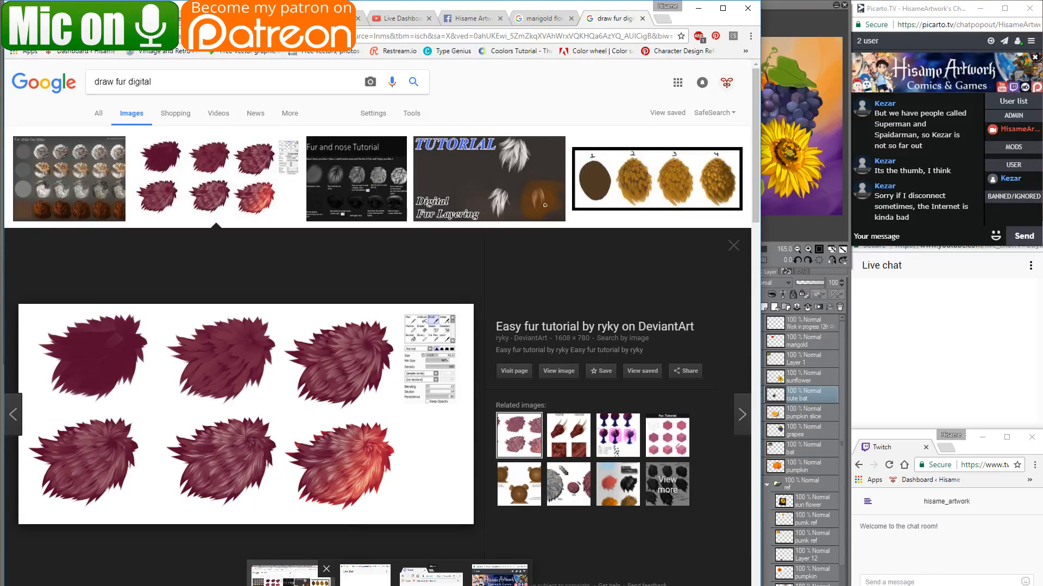
pyautogui.hotkey('alt', 'Tab')
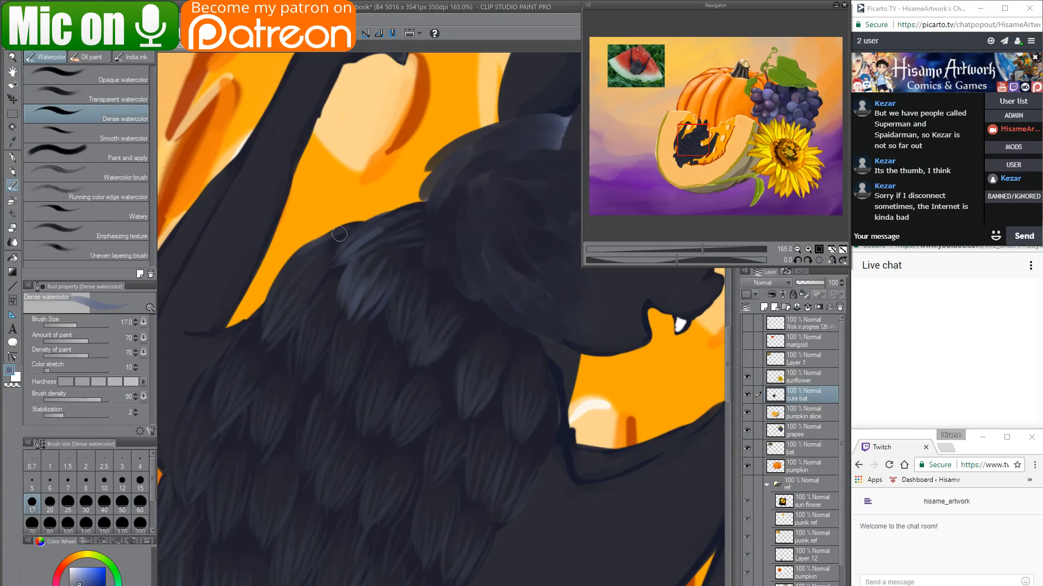
pyautogui.moveTo(306, 265)
pyautogui.mouseDown()
pyautogui.moveTo(287, 274)
pyautogui.moveTo(269, 350)
pyautogui.moveTo(281, 271)
pyautogui.moveTo(259, 363)
pyautogui.moveTo(277, 314)
pyautogui.moveTo(263, 347)
pyautogui.moveTo(316, 280)
pyautogui.moveTo(279, 331)
pyautogui.mouseUp()
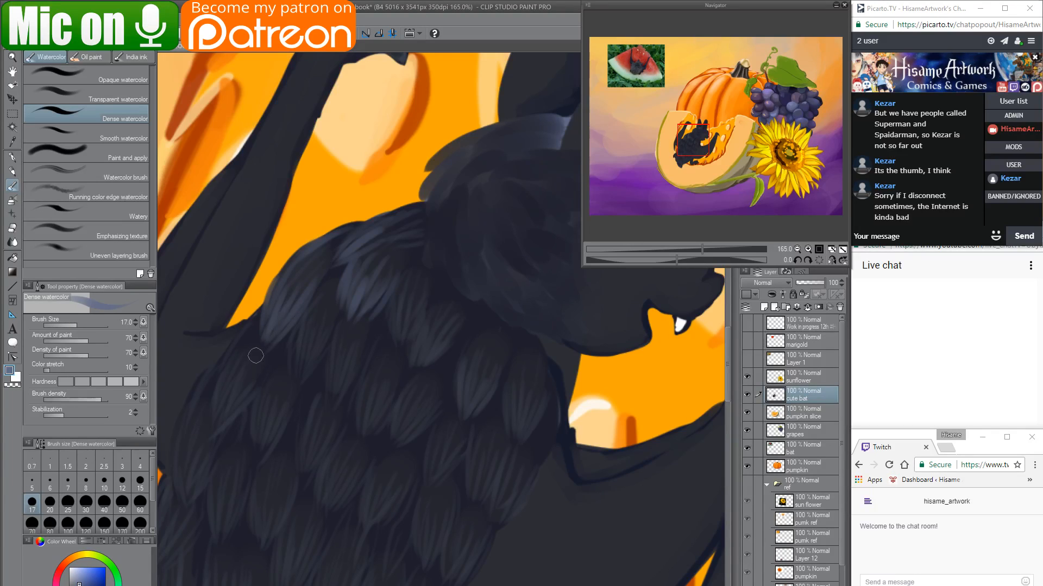
pyautogui.moveTo(284, 292)
pyautogui.mouseDown()
pyautogui.moveTo(266, 328)
pyautogui.moveTo(272, 318)
pyautogui.moveTo(340, 371)
pyautogui.moveTo(310, 321)
pyautogui.moveTo(301, 324)
pyautogui.moveTo(307, 387)
pyautogui.moveTo(305, 335)
pyautogui.moveTo(317, 349)
pyautogui.moveTo(298, 388)
pyautogui.mouseUp()
pyautogui.moveTo(317, 335)
pyautogui.mouseDown()
pyautogui.moveTo(301, 383)
pyautogui.moveTo(318, 337)
pyautogui.moveTo(298, 370)
pyautogui.mouseUp()
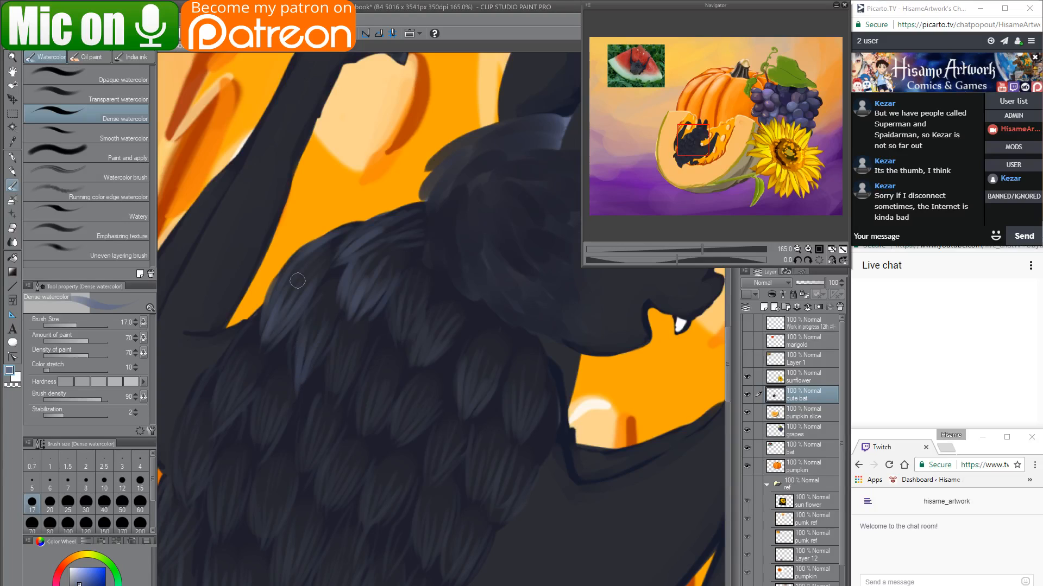
# Add thin blue-grey hair strokes to the shoulder's outer fur tuft with the Turnip pen at size 4.
pyautogui.press('[')
pyautogui.press('[')
pyautogui.press('[')
pyautogui.press('[')
pyautogui.press('[')
pyautogui.press('[')
pyautogui.press('[')
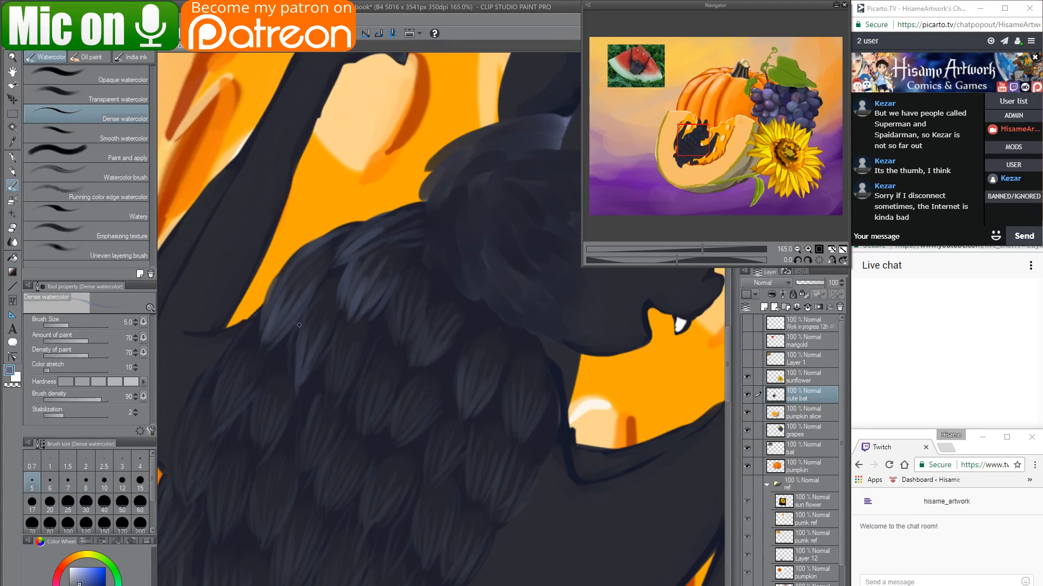
pyautogui.click(11, 157)
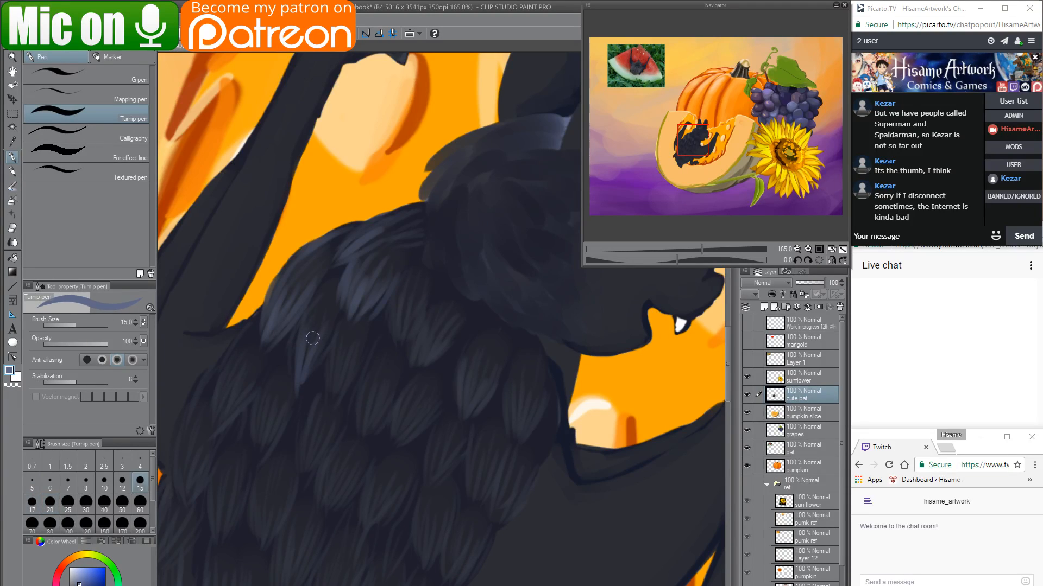
pyautogui.press('[')
pyautogui.press('[')
pyautogui.press('[')
pyautogui.press('[')
pyautogui.press('[')
pyautogui.press('[')
pyautogui.press('[')
pyautogui.moveTo(287, 270)
pyautogui.mouseDown()
pyautogui.moveTo(267, 367)
pyautogui.moveTo(291, 287)
pyautogui.moveTo(302, 289)
pyautogui.moveTo(268, 331)
pyautogui.mouseUp()
pyautogui.moveTo(304, 288); pyautogui.dragTo(258, 359)
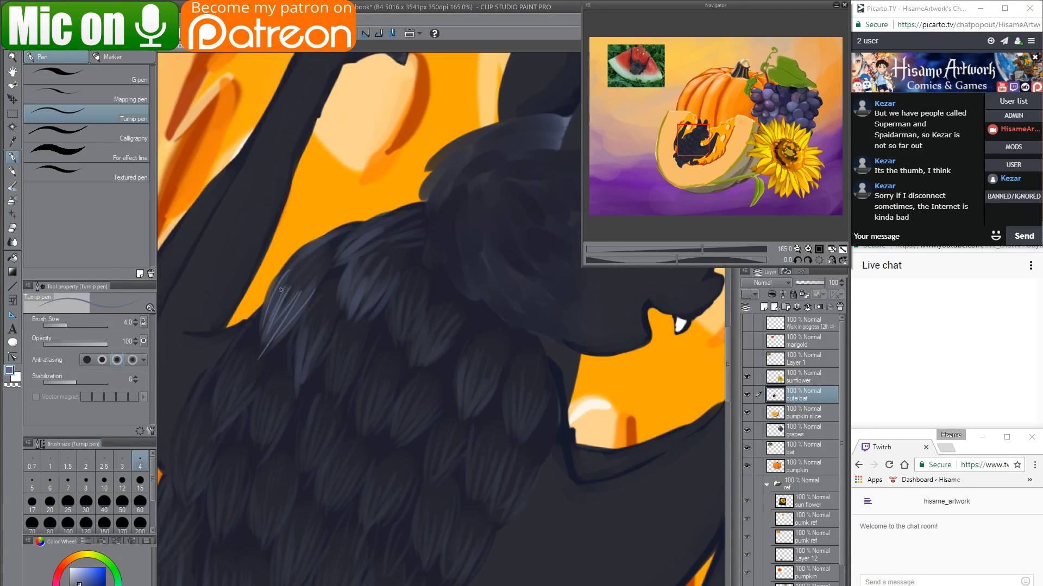
# Add thin blue-grey hair strokes to the bat's upper shoulder tufts and the row just beneath with the Turnip pen at size 4.
pyautogui.moveTo(375, 218); pyautogui.dragTo(337, 263)
pyautogui.moveTo(382, 239)
pyautogui.mouseDown()
pyautogui.moveTo(336, 265)
pyautogui.moveTo(376, 250)
pyautogui.moveTo(347, 291)
pyautogui.moveTo(345, 272)
pyautogui.moveTo(338, 324)
pyautogui.mouseUp()
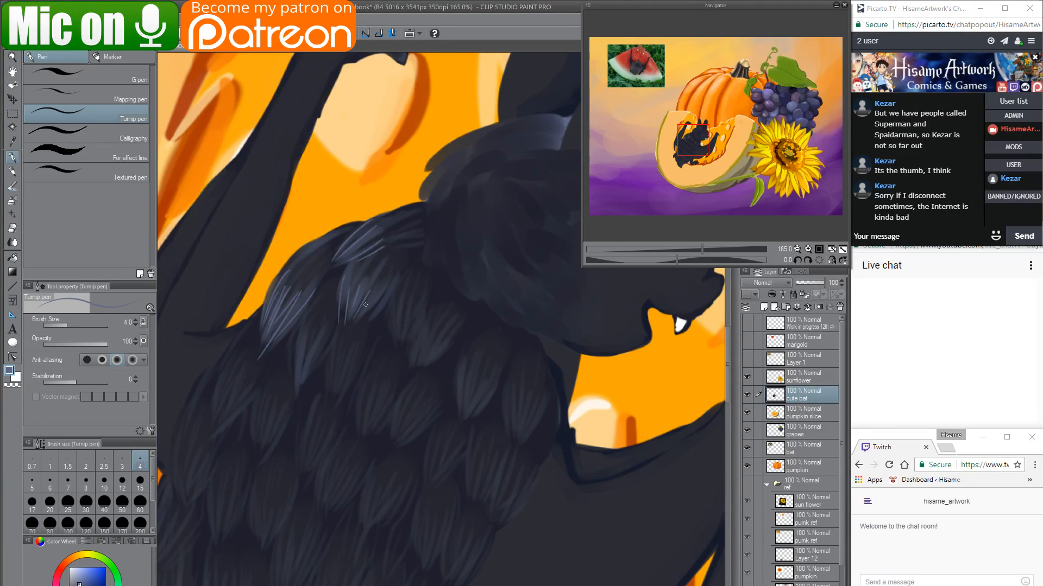
pyautogui.moveTo(291, 350); pyautogui.dragTo(296, 400)
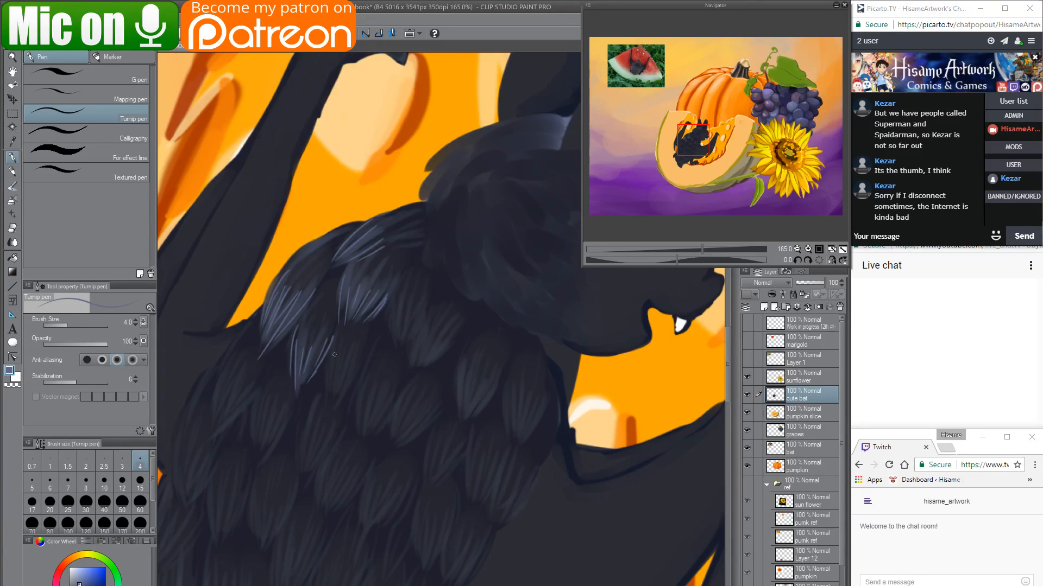
pyautogui.moveTo(340, 338)
pyautogui.mouseDown()
pyautogui.moveTo(344, 379)
pyautogui.moveTo(338, 353)
pyautogui.moveTo(357, 357)
pyautogui.moveTo(337, 393)
pyautogui.mouseUp()
pyautogui.moveTo(364, 350); pyautogui.dragTo(349, 396)
pyautogui.moveTo(358, 377); pyautogui.dragTo(338, 404)
# Check the fur-painting reference in the web browser and add thin hair strokes to the shoulder tufts below the bat's neck.
pyautogui.hotkey('alt', 'Tab')
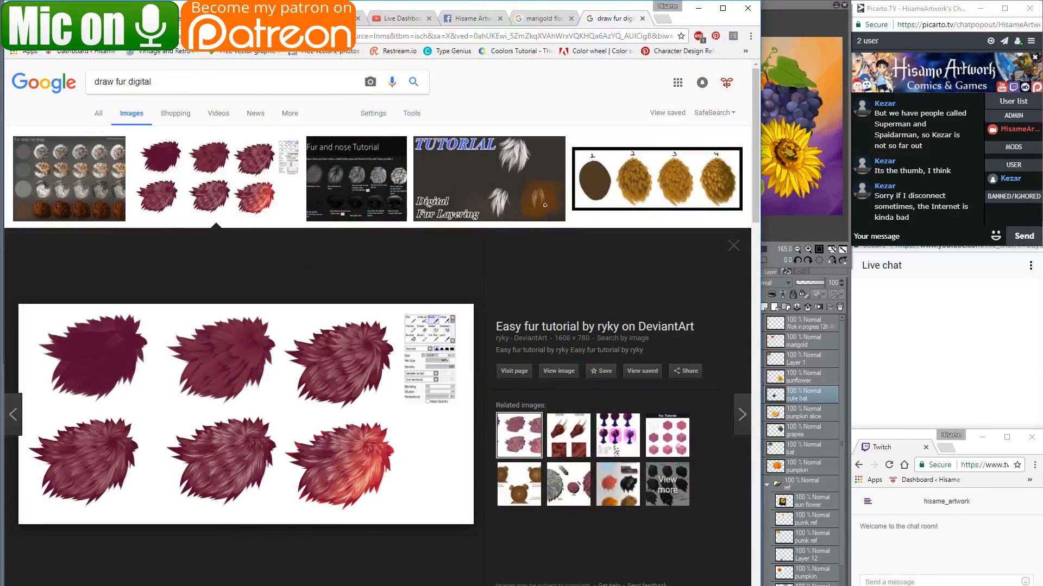
pyautogui.hotkey('alt', 'Tab')
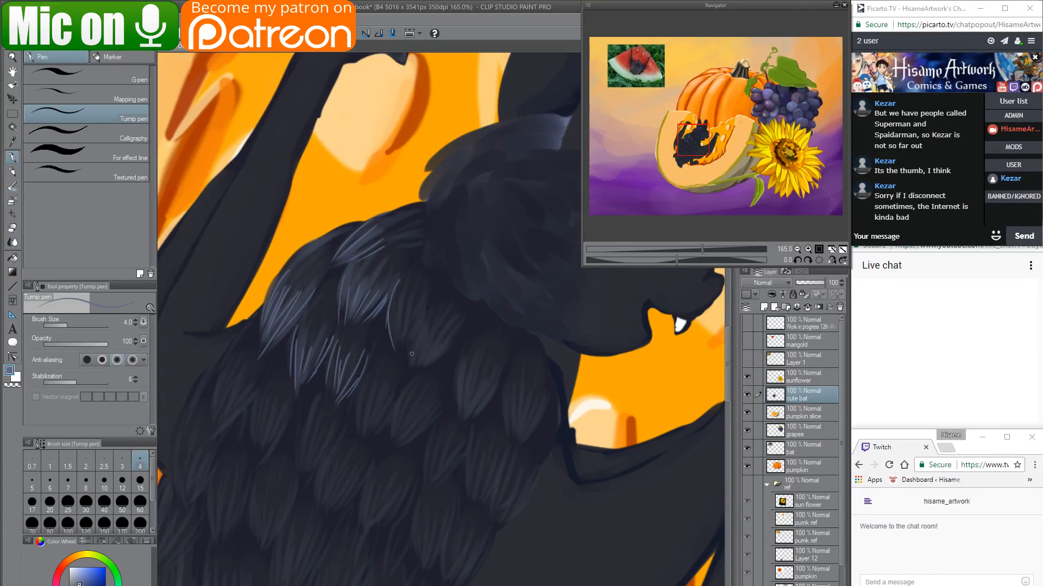
pyautogui.moveTo(412, 304)
pyautogui.mouseDown()
pyautogui.moveTo(401, 349)
pyautogui.moveTo(422, 317)
pyautogui.moveTo(393, 358)
pyautogui.mouseUp()
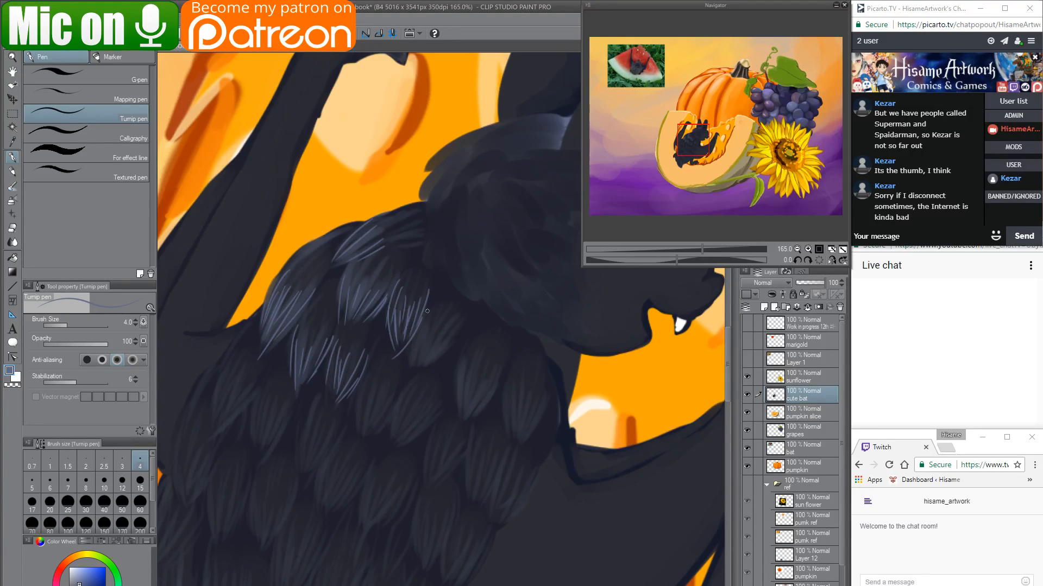
pyautogui.moveTo(421, 339); pyautogui.dragTo(416, 356)
pyautogui.moveTo(437, 325)
pyautogui.mouseDown()
pyautogui.moveTo(411, 383)
pyautogui.moveTo(419, 370)
pyautogui.mouseUp()
pyautogui.moveTo(450, 350); pyautogui.dragTo(421, 379)
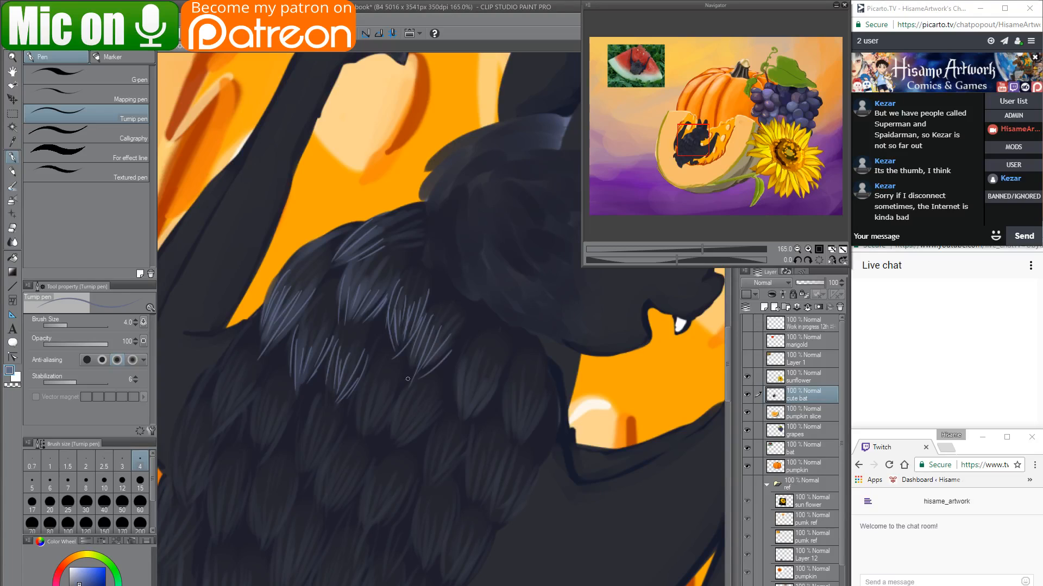
# Draw thin blue-grey hair strokes on the fur tufts beneath the bat's head, up to the body edge beside the front wing.
pyautogui.moveTo(466, 345); pyautogui.dragTo(454, 400)
pyautogui.moveTo(464, 366); pyautogui.dragTo(464, 408)
pyautogui.moveTo(469, 383)
pyautogui.mouseDown()
pyautogui.moveTo(466, 395)
pyautogui.moveTo(498, 349)
pyautogui.moveTo(466, 241)
pyautogui.mouseUp()
pyautogui.moveTo(432, 196); pyautogui.dragTo(422, 242)
pyautogui.moveTo(437, 199); pyautogui.dragTo(427, 251)
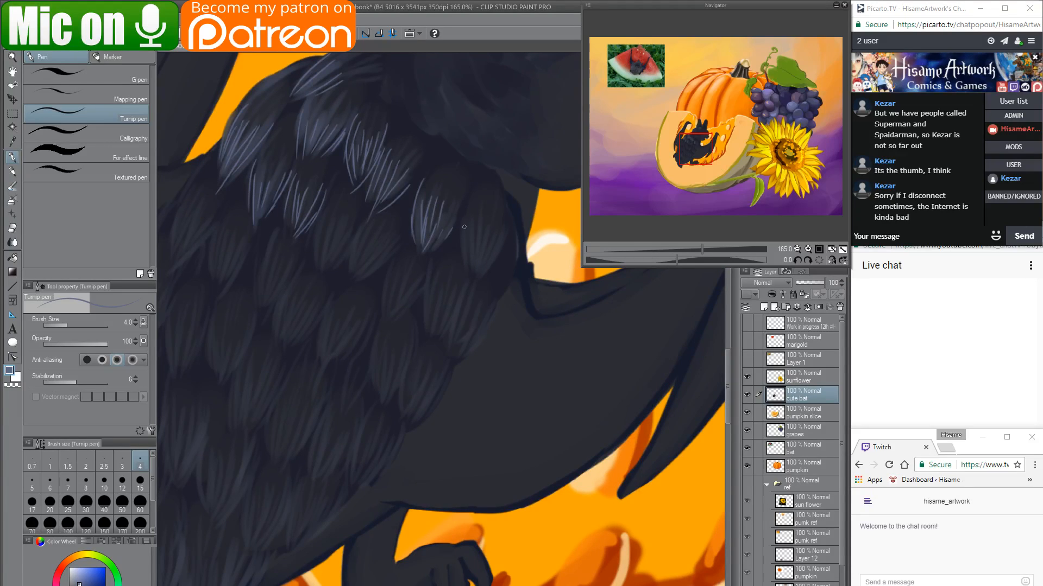
pyautogui.moveTo(466, 203)
pyautogui.mouseDown()
pyautogui.moveTo(463, 264)
pyautogui.moveTo(475, 235)
pyautogui.moveTo(474, 274)
pyautogui.mouseUp()
pyautogui.moveTo(483, 205); pyautogui.dragTo(486, 255)
pyautogui.moveTo(503, 210)
pyautogui.mouseDown()
pyautogui.moveTo(487, 273)
pyautogui.moveTo(483, 262)
pyautogui.mouseUp()
# Add thin blue-grey hair strokes to the tufts along the back's outer edge, beside the rear wing.
pyautogui.moveTo(343, 317); pyautogui.dragTo(491, 337)
pyautogui.moveTo(335, 213); pyautogui.dragTo(322, 272)
pyautogui.moveTo(337, 243); pyautogui.dragTo(331, 283)
pyautogui.moveTo(356, 256); pyautogui.dragTo(337, 284)
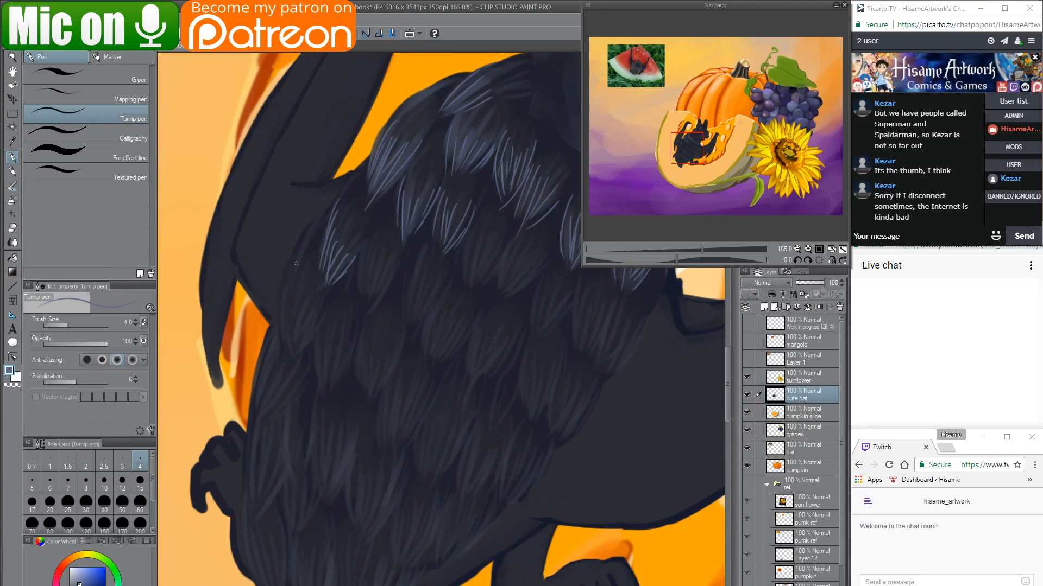
pyautogui.moveTo(297, 256); pyautogui.dragTo(277, 315)
pyautogui.moveTo(289, 280); pyautogui.dragTo(283, 345)
pyautogui.moveTo(293, 304); pyautogui.dragTo(297, 350)
pyautogui.moveTo(317, 308)
pyautogui.mouseDown()
pyautogui.moveTo(296, 351)
pyautogui.moveTo(349, 354)
pyautogui.moveTo(325, 348)
pyautogui.moveTo(291, 373)
pyautogui.mouseUp()
pyautogui.moveTo(294, 331); pyautogui.dragTo(286, 388)
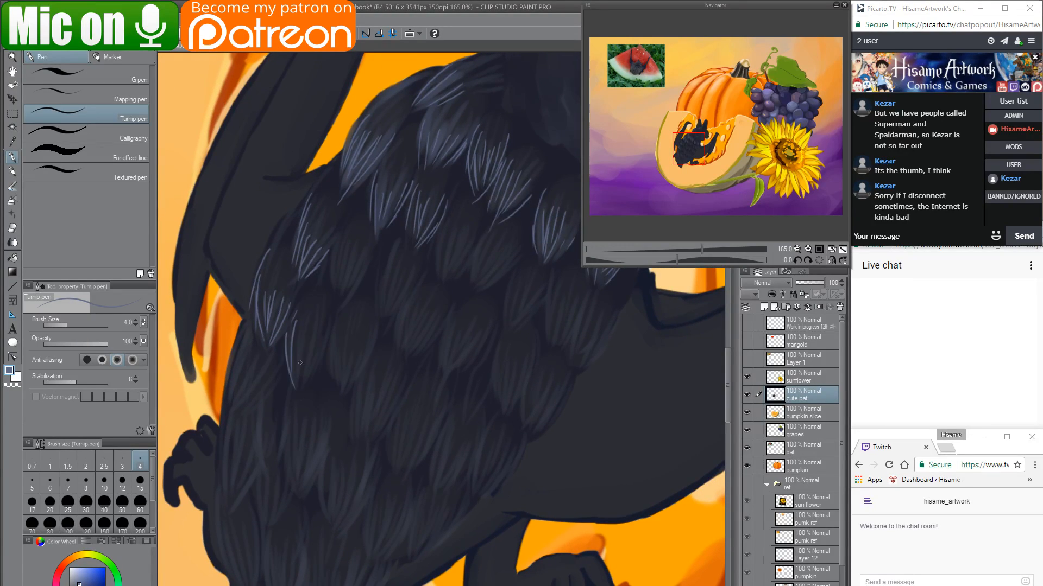
pyautogui.moveTo(312, 320)
pyautogui.mouseDown()
pyautogui.moveTo(298, 374)
pyautogui.moveTo(320, 361)
pyautogui.mouseUp()
# Draw fine blue-grey hair strokes on the second and third rows of tufts across the middle of the bat's upper back.
pyautogui.moveTo(348, 224)
pyautogui.mouseDown()
pyautogui.moveTo(331, 288)
pyautogui.moveTo(345, 293)
pyautogui.mouseUp()
pyautogui.moveTo(370, 255)
pyautogui.mouseDown()
pyautogui.moveTo(348, 300)
pyautogui.moveTo(379, 306)
pyautogui.mouseUp()
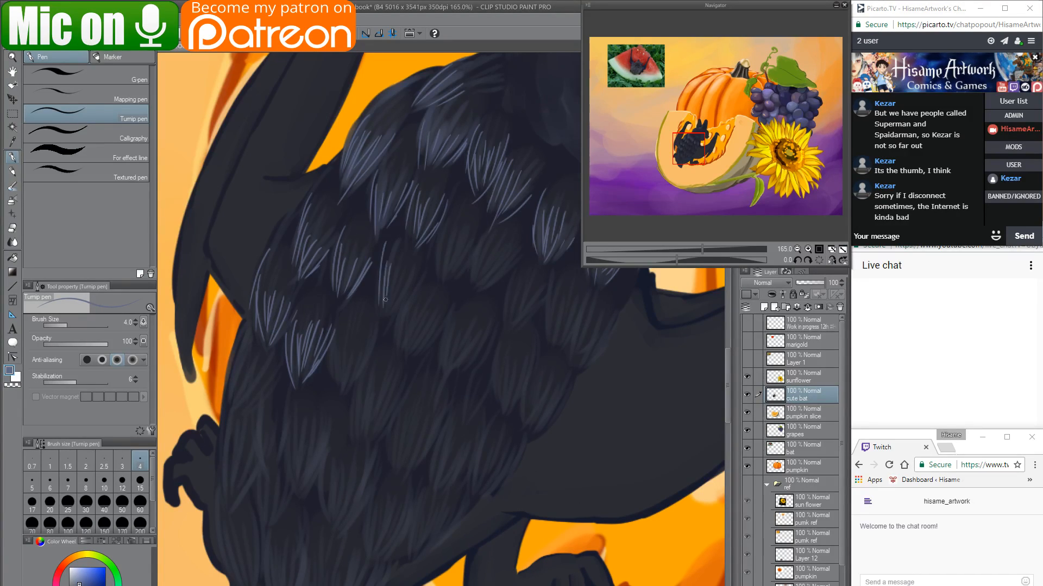
pyautogui.moveTo(396, 270)
pyautogui.mouseDown()
pyautogui.moveTo(383, 320)
pyautogui.moveTo(392, 318)
pyautogui.moveTo(298, 360)
pyautogui.mouseUp()
pyautogui.moveTo(352, 262); pyautogui.dragTo(355, 315)
pyautogui.moveTo(373, 277); pyautogui.dragTo(356, 315)
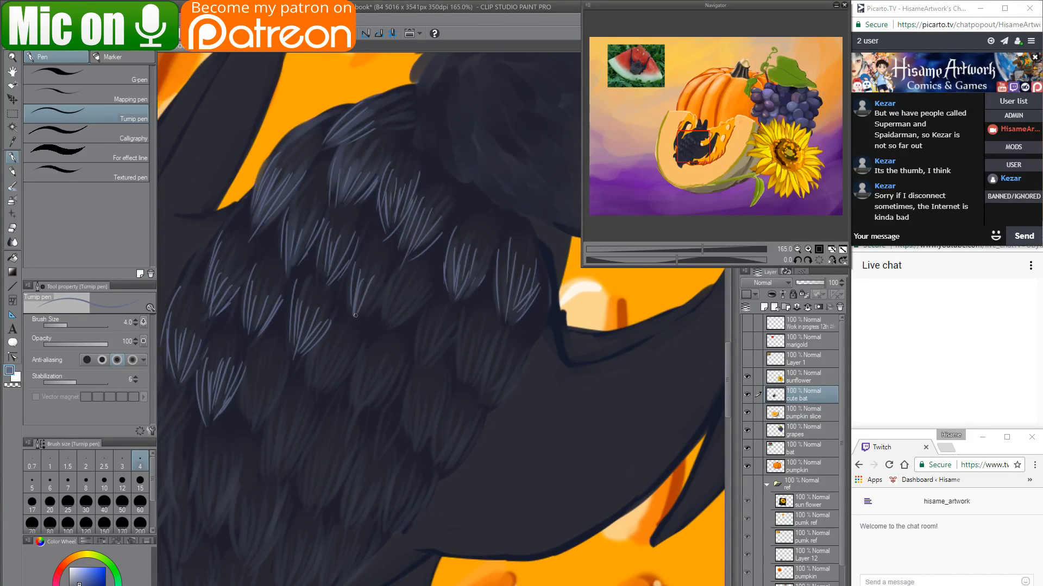
pyautogui.moveTo(383, 278); pyautogui.dragTo(361, 320)
pyautogui.moveTo(391, 273); pyautogui.dragTo(367, 314)
# Check the bat's fur against the whole painting and add hair strokes to more tufts at the centre of its back.
pyautogui.scroll(-7, 351, 314)
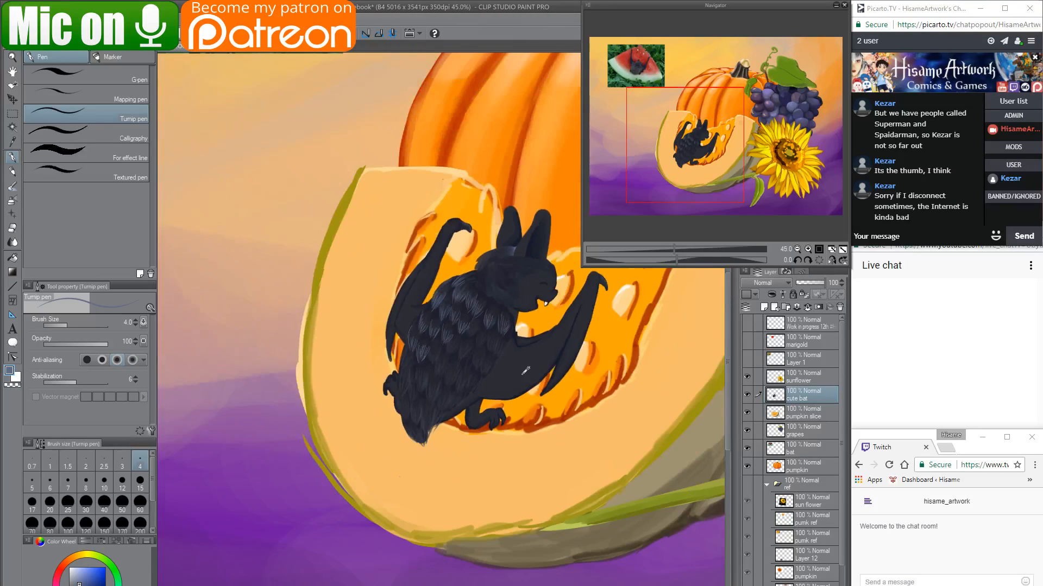
pyautogui.scroll(-1, 525, 371)
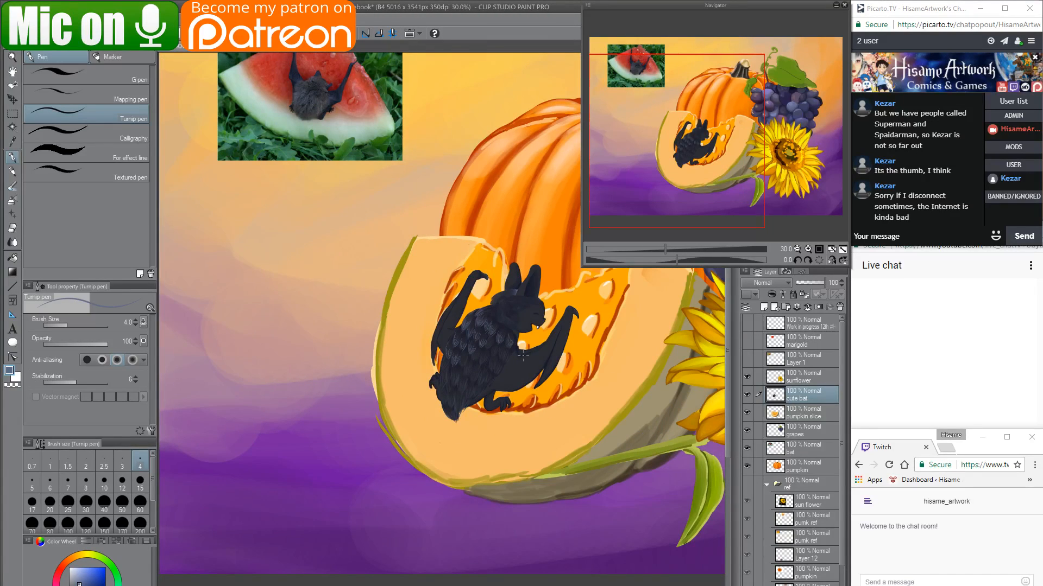
pyautogui.scroll(4, 533, 333)
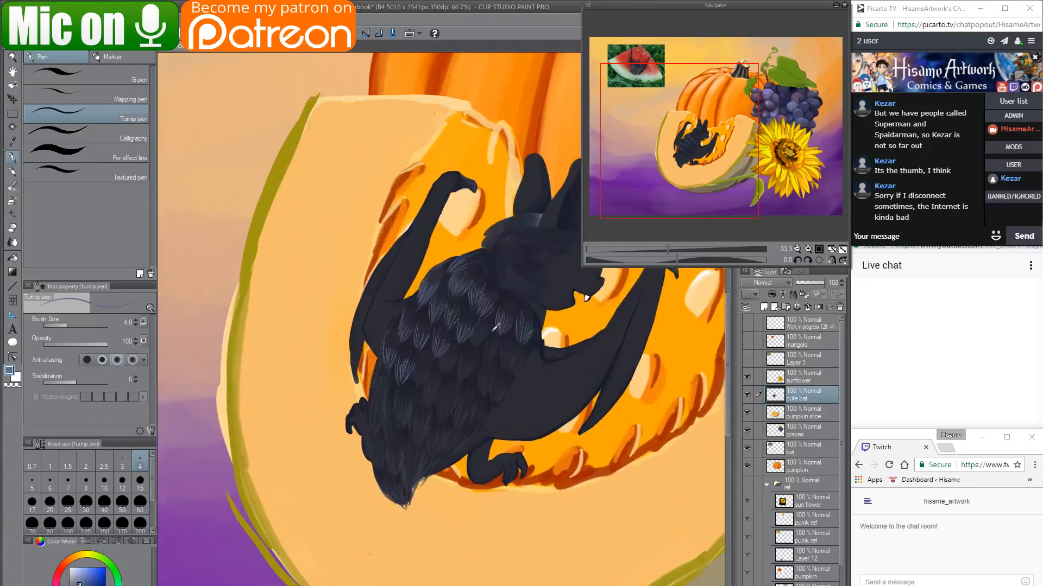
pyautogui.scroll(3, 504, 347)
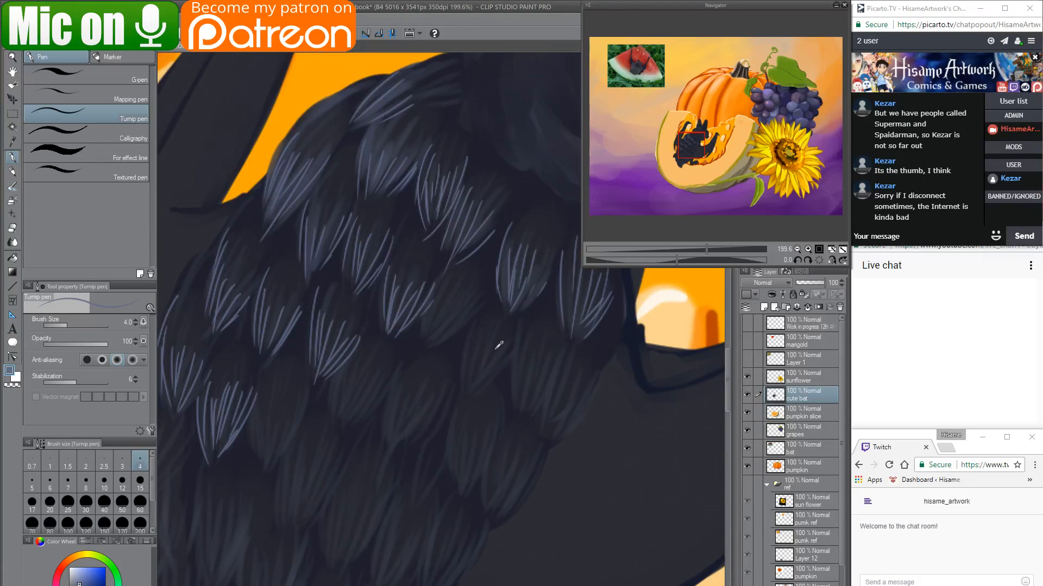
pyautogui.scroll(-1, 499, 345)
pyautogui.moveTo(479, 354); pyautogui.dragTo(401, 374)
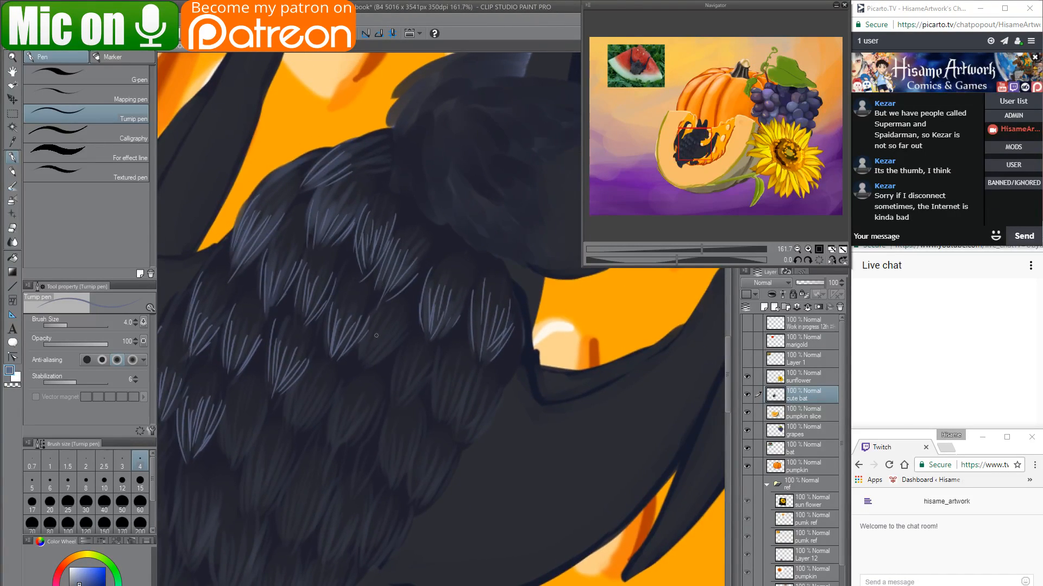
pyautogui.moveTo(372, 311); pyautogui.dragTo(357, 372)
pyautogui.moveTo(377, 332)
pyautogui.mouseDown()
pyautogui.moveTo(360, 365)
pyautogui.moveTo(379, 373)
pyautogui.moveTo(397, 415)
pyautogui.mouseUp()
pyautogui.moveTo(420, 354); pyautogui.dragTo(406, 392)
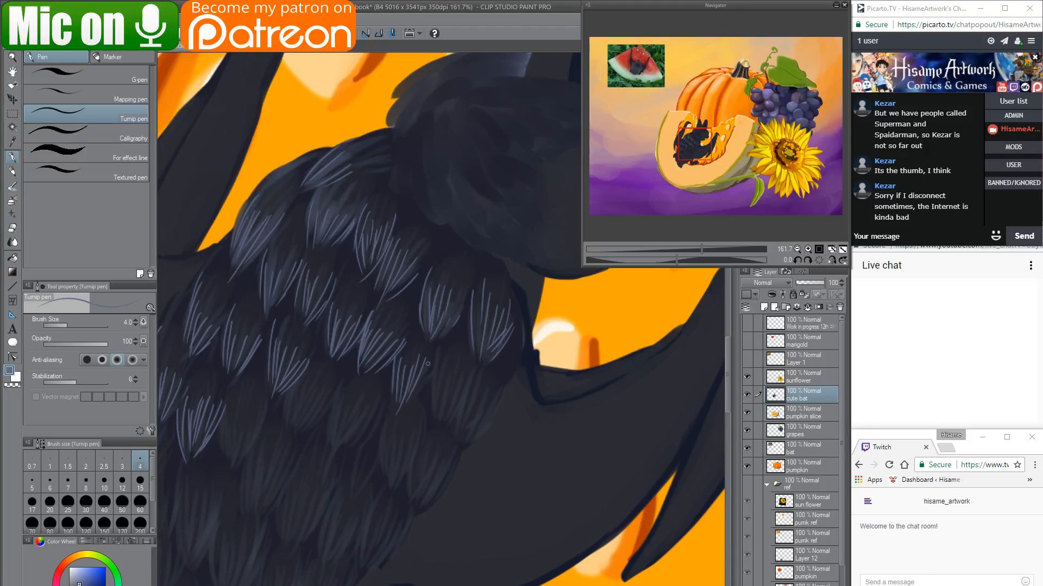
# Extend the thin blue-grey hair strokes to the mid-body tufts next to the base of the front wing.
pyautogui.moveTo(437, 357); pyautogui.dragTo(436, 417)
pyautogui.moveTo(450, 376); pyautogui.dragTo(441, 410)
pyautogui.moveTo(459, 370)
pyautogui.mouseDown()
pyautogui.moveTo(441, 416)
pyautogui.moveTo(449, 408)
pyautogui.moveTo(459, 436)
pyautogui.mouseUp()
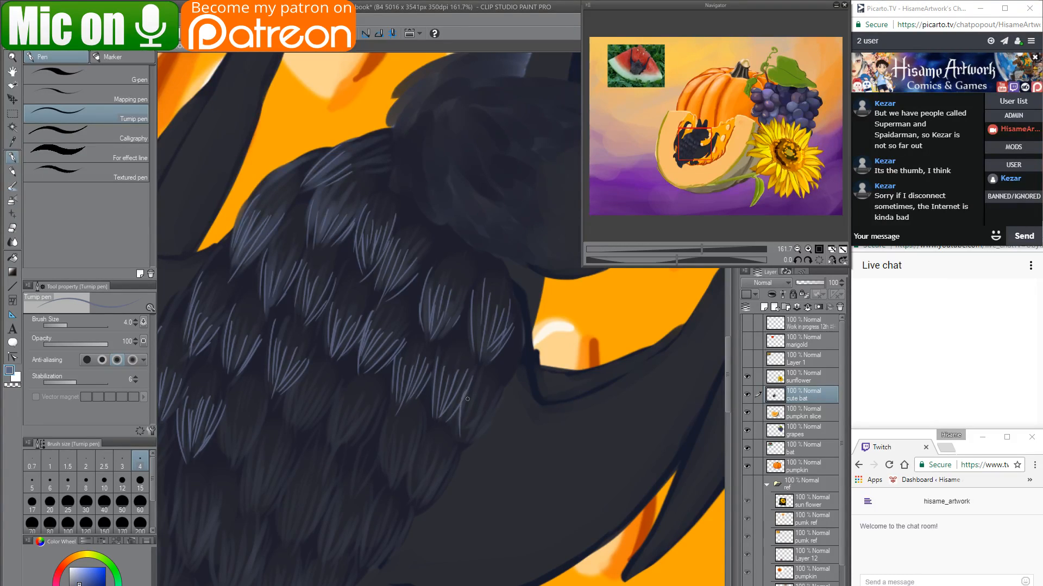
pyautogui.moveTo(470, 397); pyautogui.dragTo(468, 449)
# Fill in hair strokes on the next row of tufts, from the back's outer side to its centre.
pyautogui.moveTo(500, 395)
pyautogui.mouseDown()
pyautogui.moveTo(465, 438)
pyautogui.moveTo(544, 333)
pyautogui.moveTo(589, 296)
pyautogui.mouseUp()
pyautogui.moveTo(325, 318); pyautogui.dragTo(314, 388)
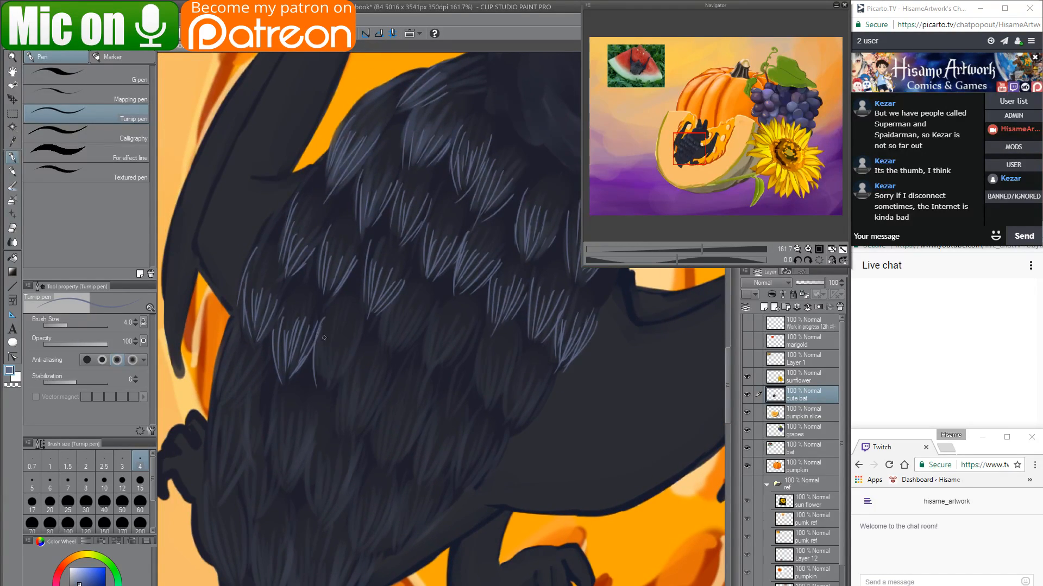
pyautogui.moveTo(337, 338); pyautogui.dragTo(328, 384)
pyautogui.moveTo(346, 332); pyautogui.dragTo(326, 396)
pyautogui.moveTo(353, 333)
pyautogui.mouseDown()
pyautogui.moveTo(329, 388)
pyautogui.moveTo(344, 369)
pyautogui.moveTo(338, 382)
pyautogui.mouseUp()
pyautogui.moveTo(394, 304)
pyautogui.mouseDown()
pyautogui.moveTo(387, 356)
pyautogui.moveTo(391, 347)
pyautogui.mouseUp()
pyautogui.moveTo(417, 290); pyautogui.dragTo(392, 350)
pyautogui.moveTo(424, 307)
pyautogui.mouseDown()
pyautogui.moveTo(394, 351)
pyautogui.moveTo(403, 357)
pyautogui.moveTo(390, 351)
pyautogui.mouseUp()
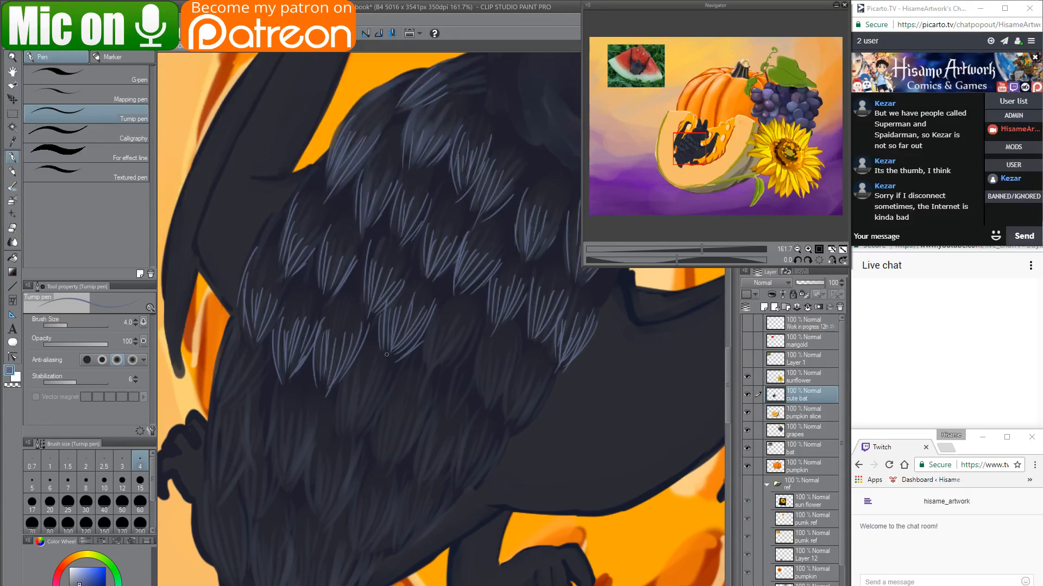
# Continue the tuft row with thin hair strokes across the central back and down towards the front wing's lower edge.
pyautogui.moveTo(432, 320); pyautogui.dragTo(425, 372)
pyautogui.moveTo(449, 334); pyautogui.dragTo(435, 373)
pyautogui.moveTo(485, 314); pyautogui.dragTo(467, 355)
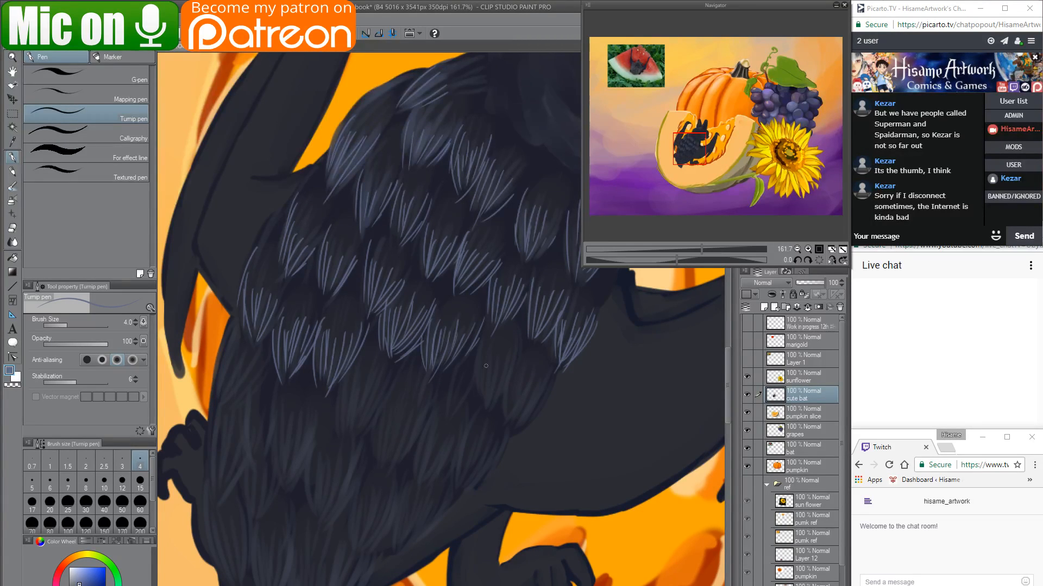
pyautogui.moveTo(479, 340); pyautogui.dragTo(476, 404)
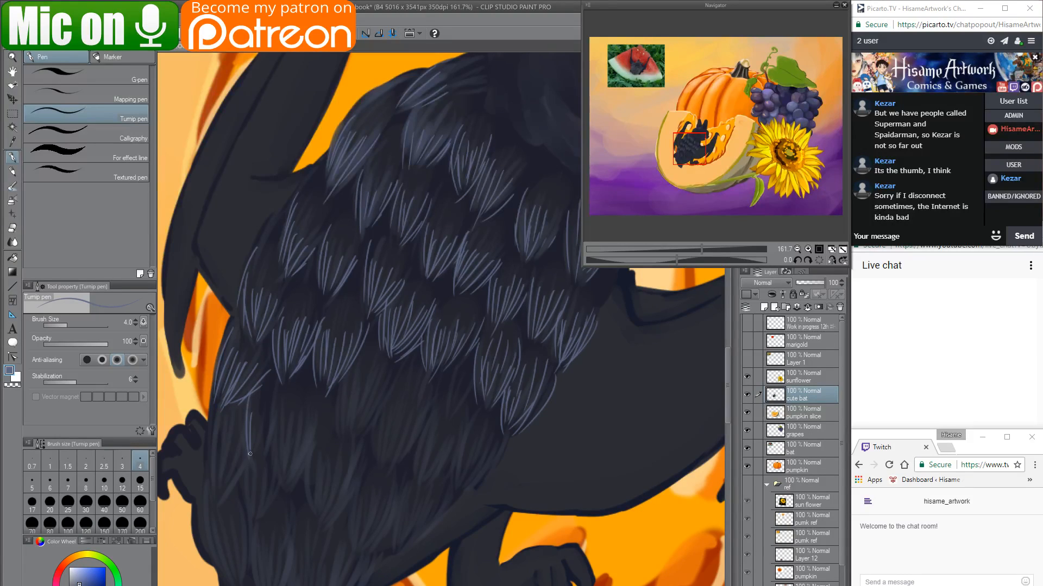
# Cover the bat's lower back with rows of long blue-grey hair strokes, from the outer edge across to the leg side.
pyautogui.moveTo(260, 466); pyautogui.dragTo(260, 419)
pyautogui.moveTo(266, 471); pyautogui.dragTo(265, 413)
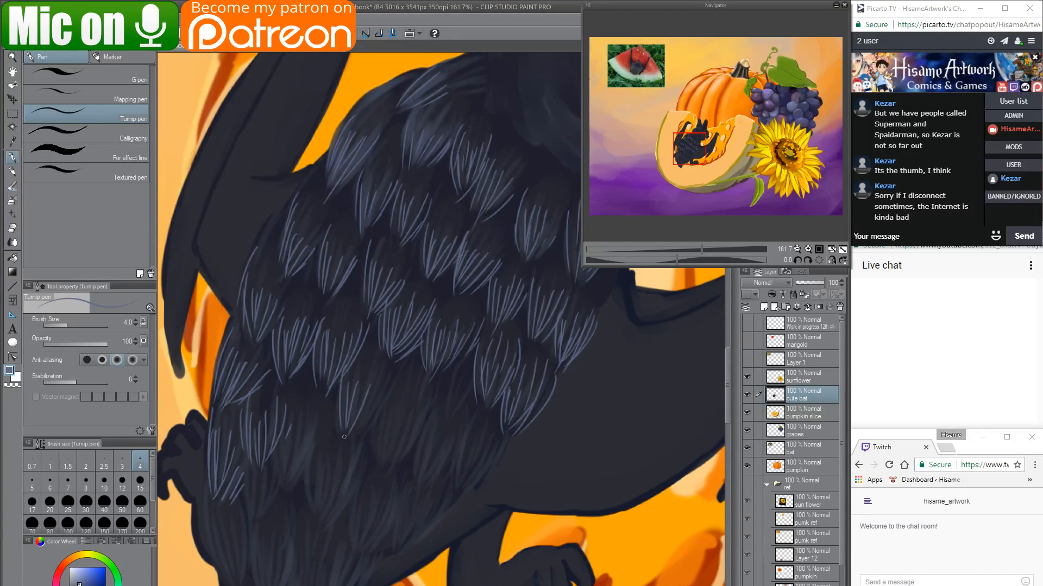
pyautogui.moveTo(375, 434); pyautogui.dragTo(400, 367)
pyautogui.moveTo(380, 429); pyautogui.dragTo(392, 392)
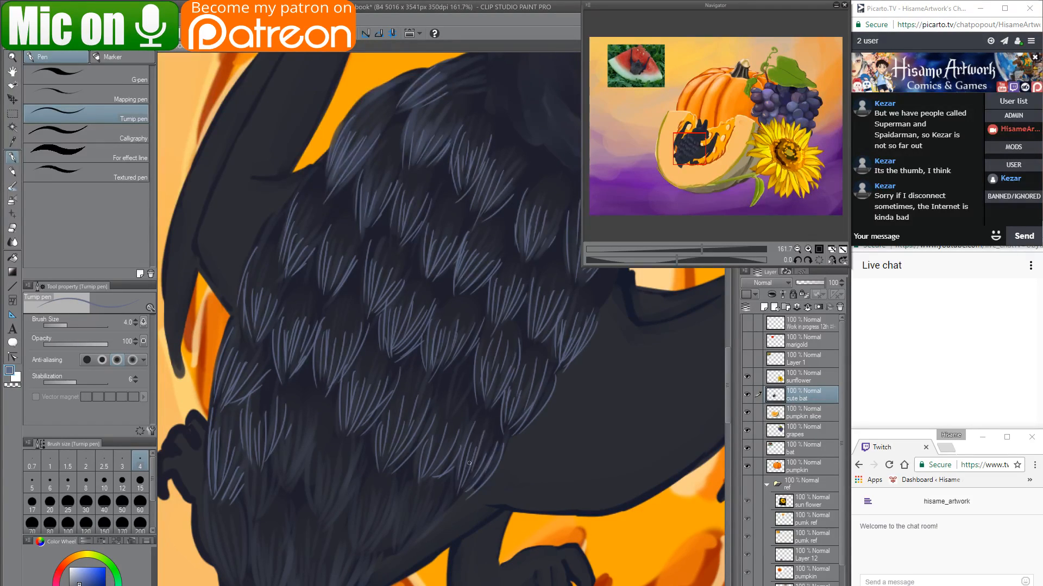
pyautogui.moveTo(444, 363); pyautogui.dragTo(456, 429)
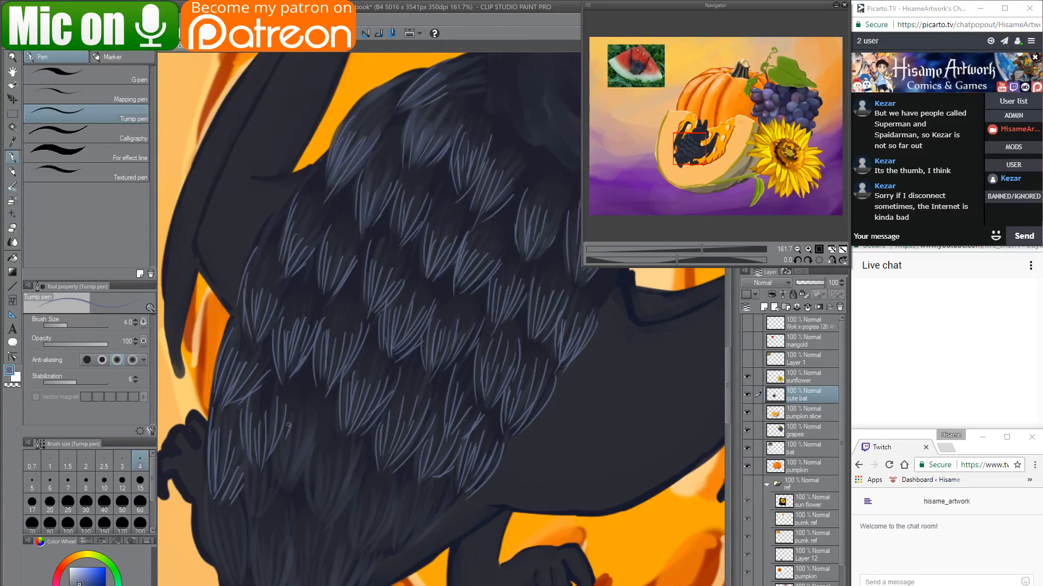
pyautogui.moveTo(285, 452)
pyautogui.mouseDown()
pyautogui.moveTo(310, 413)
pyautogui.moveTo(291, 477)
pyautogui.moveTo(317, 417)
pyautogui.moveTo(289, 486)
pyautogui.mouseUp()
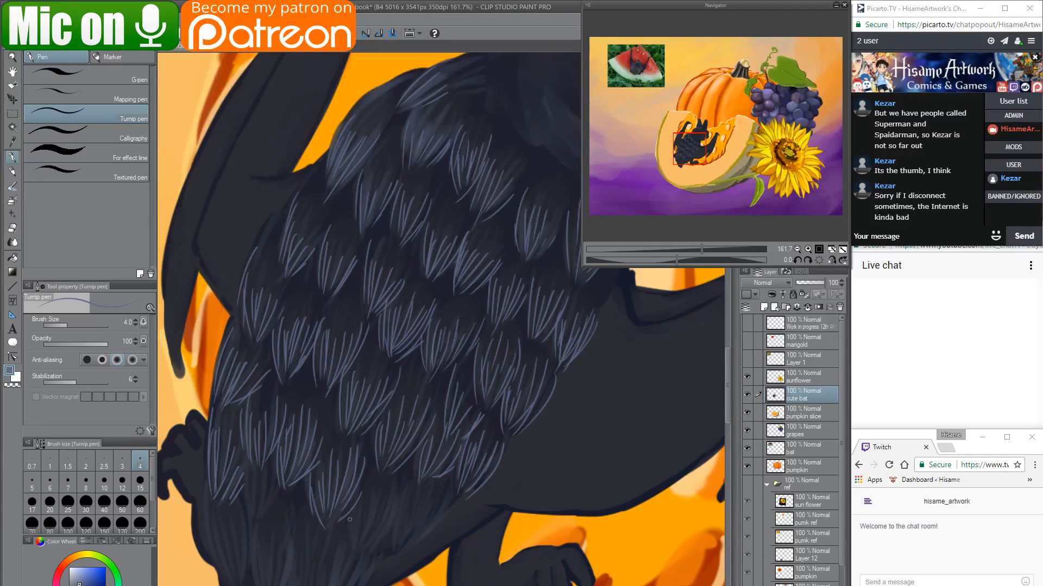
pyautogui.moveTo(382, 483)
pyautogui.mouseDown()
pyautogui.moveTo(390, 505)
pyautogui.moveTo(374, 560)
pyautogui.mouseUp()
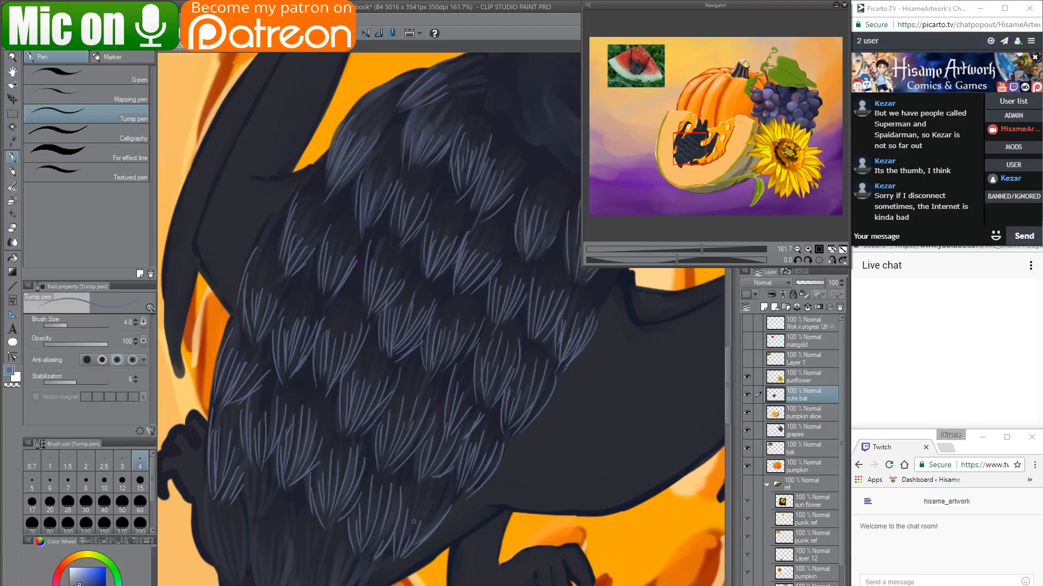
# Draw thin blue-grey hair strokes over the bat's rump and down to the pointed tip of its tail fur.
pyautogui.moveTo(395, 507); pyautogui.dragTo(465, 342)
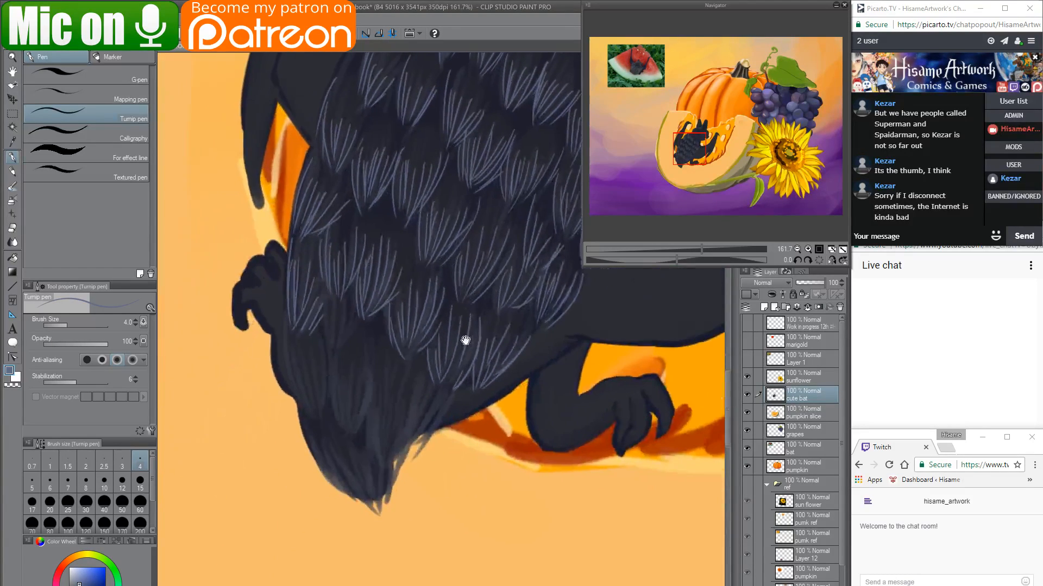
pyautogui.moveTo(281, 318); pyautogui.dragTo(277, 402)
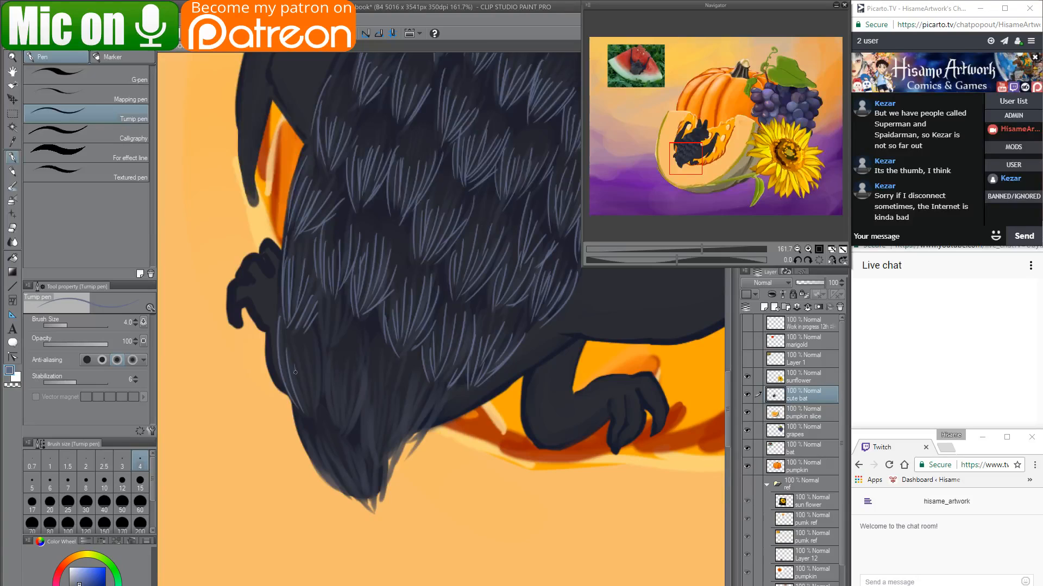
pyautogui.moveTo(322, 356); pyautogui.dragTo(318, 296)
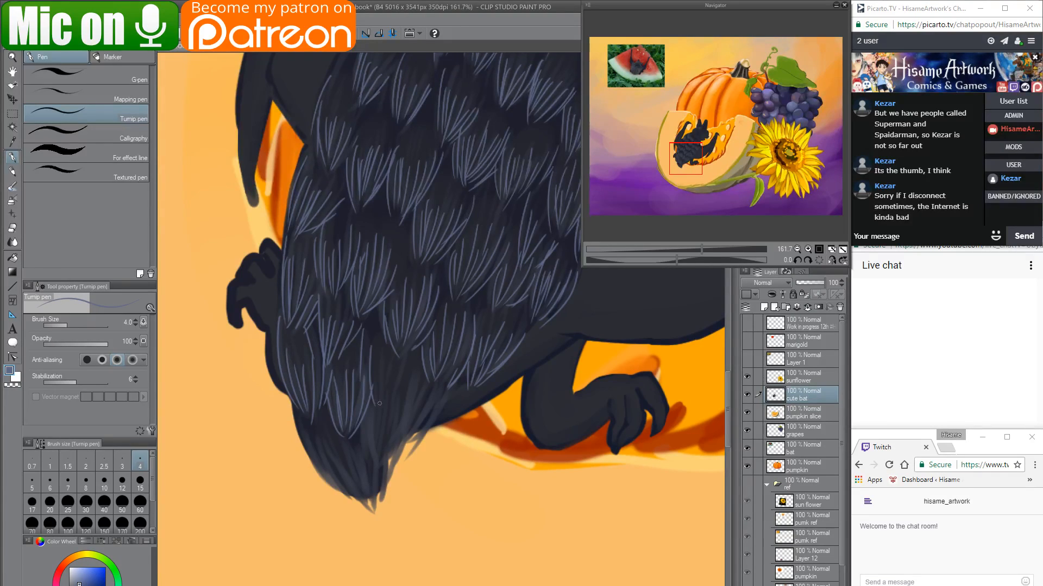
pyautogui.moveTo(419, 362); pyautogui.dragTo(390, 414)
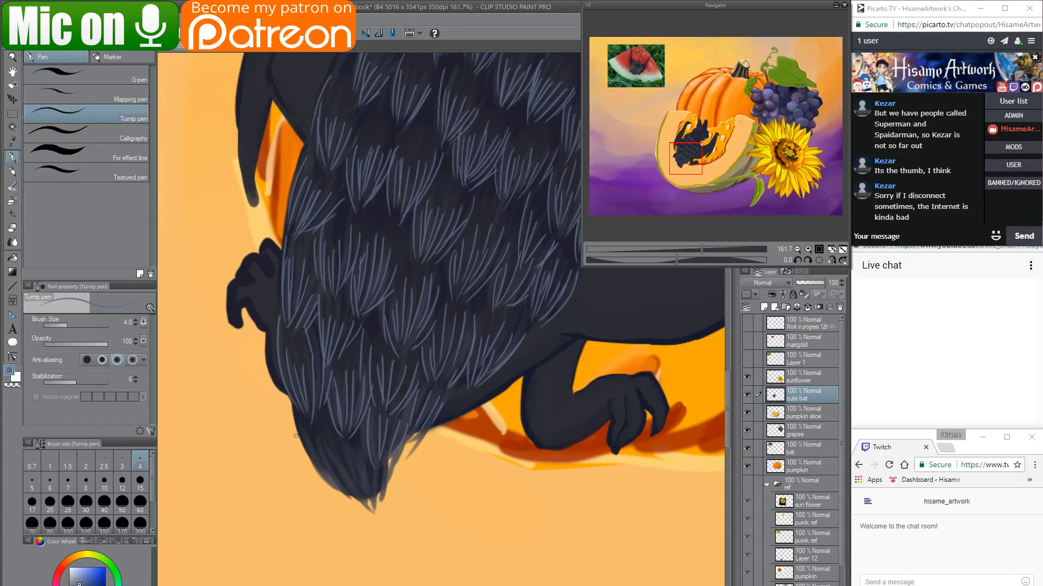
pyautogui.moveTo(321, 443); pyautogui.dragTo(350, 494)
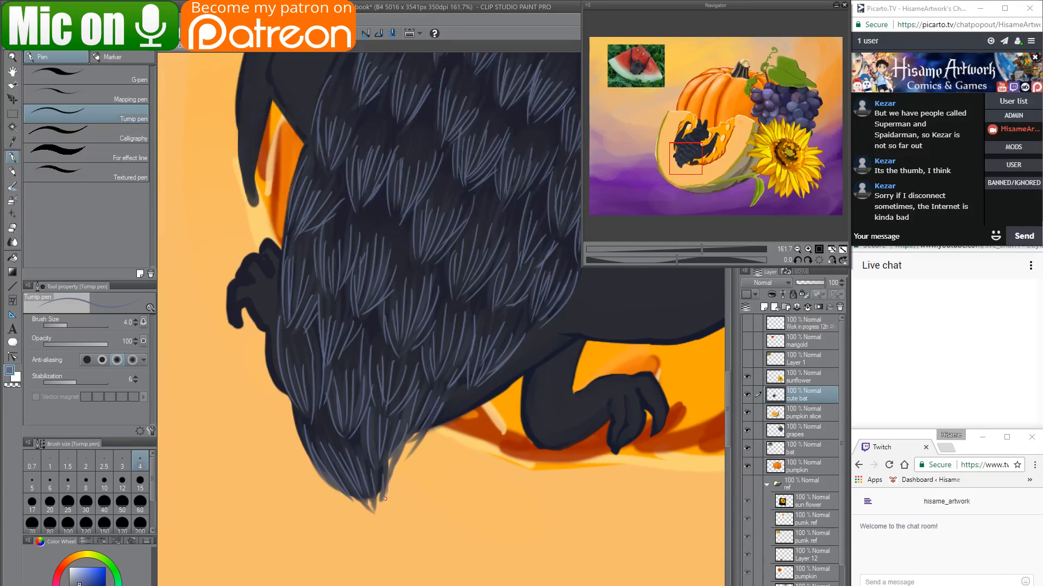
# Switch to the Dense watercolor brush at size 20 and sample the dark fur colour from the bat's shoulder.
pyautogui.moveTo(473, 301); pyautogui.dragTo(339, 585)
pyautogui.moveTo(449, 412); pyautogui.dragTo(468, 449)
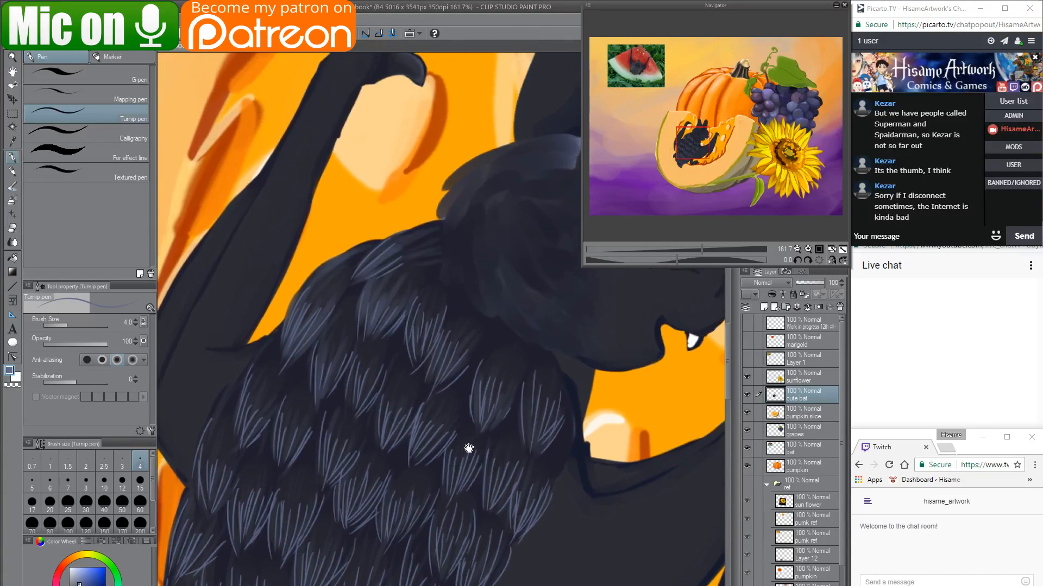
pyautogui.click(12, 185)
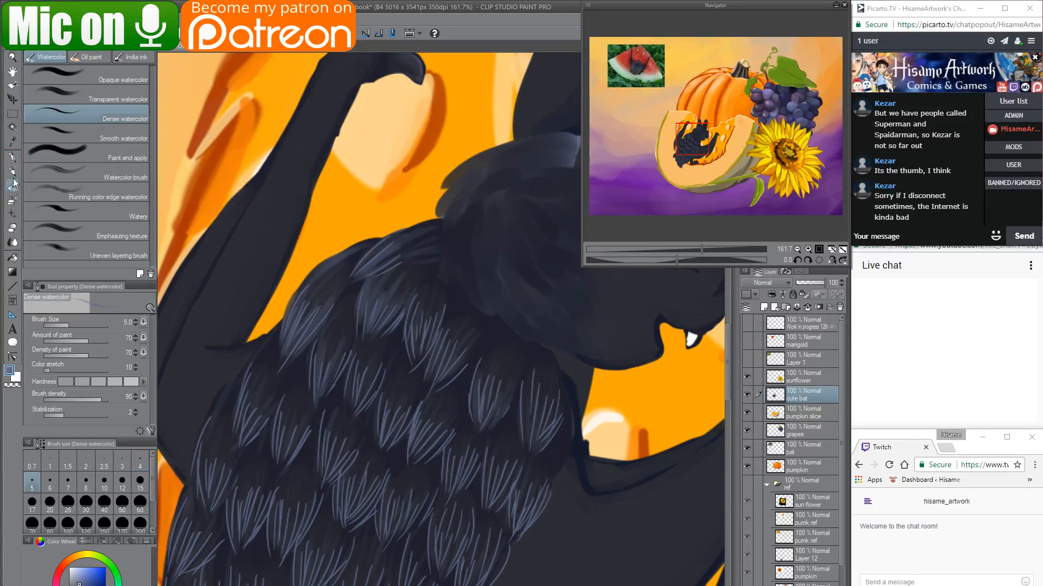
pyautogui.press(']')
pyautogui.press(']')
pyautogui.press(']')
pyautogui.press(']')
pyautogui.press(']')
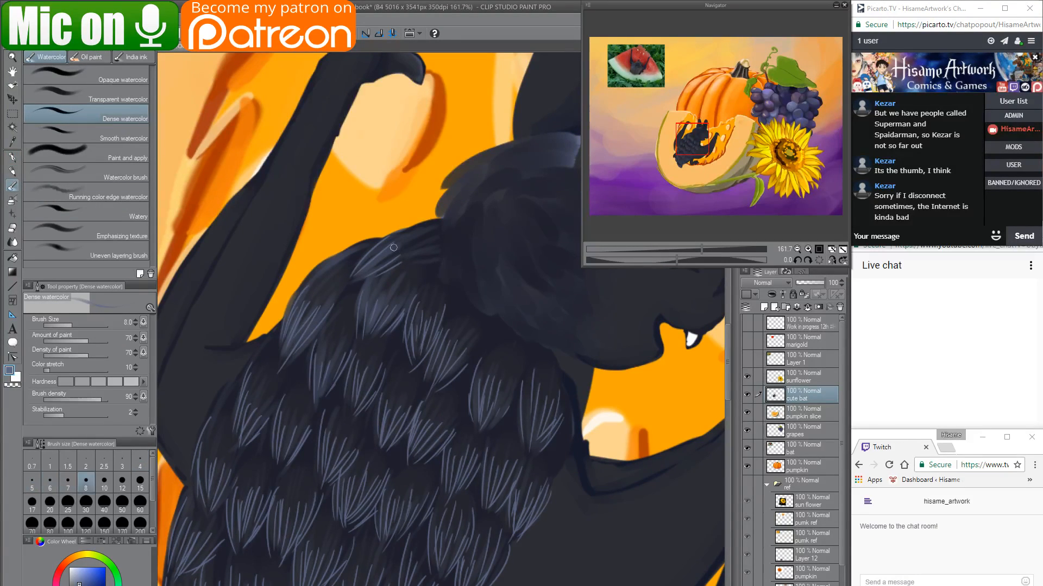
pyautogui.keyDown('alt'); pyautogui.click(417, 230); pyautogui.keyUp('alt')
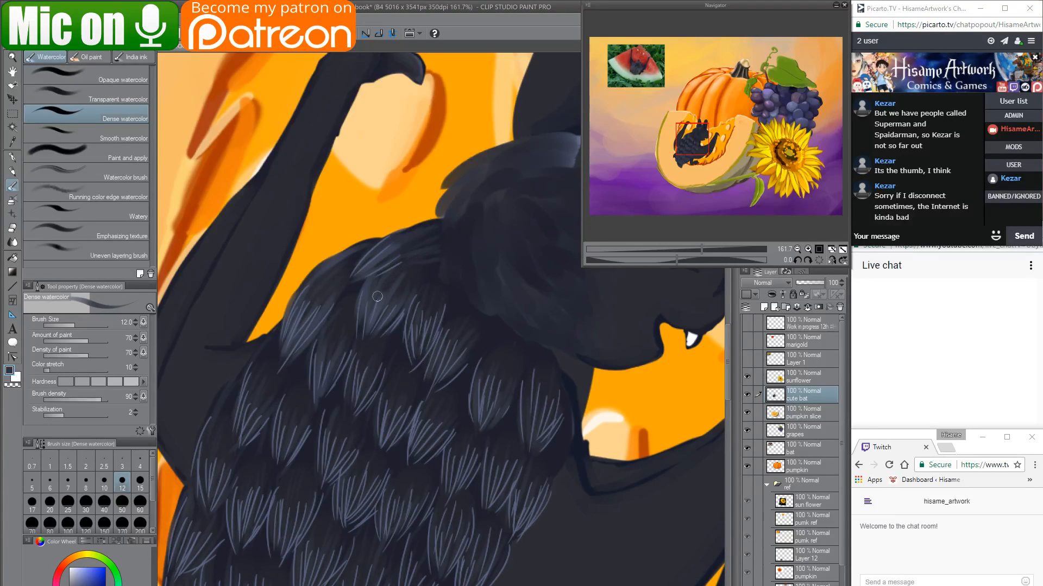
pyautogui.press(']')
pyautogui.press(']')
pyautogui.press(']')
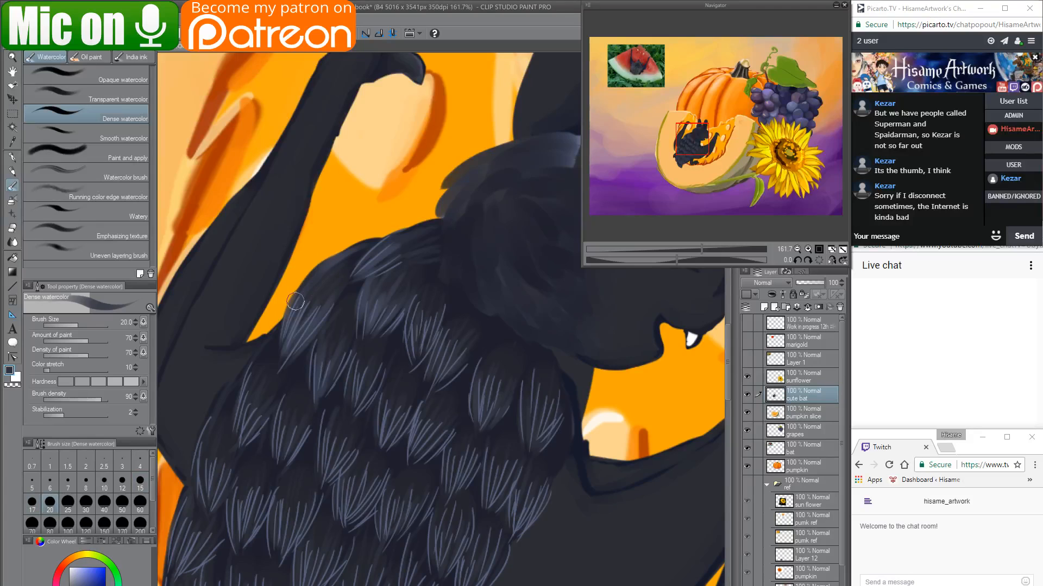
# Shade the roots of the upper fur tufts with dark watercolor strokes, from the bat's shoulder across to its chest.
pyautogui.moveTo(337, 278); pyautogui.dragTo(315, 331)
pyautogui.moveTo(346, 291); pyautogui.dragTo(328, 339)
pyautogui.moveTo(359, 295); pyautogui.dragTo(353, 345)
pyautogui.moveTo(371, 278); pyautogui.dragTo(362, 325)
pyautogui.moveTo(407, 271); pyautogui.dragTo(401, 313)
pyautogui.moveTo(443, 266)
pyautogui.mouseDown()
pyautogui.moveTo(434, 323)
pyautogui.moveTo(426, 308)
pyautogui.moveTo(449, 285)
pyautogui.moveTo(436, 255)
pyautogui.moveTo(418, 293)
pyautogui.mouseUp()
pyautogui.moveTo(459, 321)
pyautogui.mouseDown()
pyautogui.moveTo(449, 285)
pyautogui.moveTo(458, 360)
pyautogui.moveTo(487, 327)
pyautogui.moveTo(500, 360)
pyautogui.moveTo(501, 331)
pyautogui.moveTo(494, 412)
pyautogui.mouseUp()
pyautogui.moveTo(487, 347)
pyautogui.mouseDown()
pyautogui.moveTo(481, 413)
pyautogui.moveTo(476, 362)
pyautogui.moveTo(481, 401)
pyautogui.moveTo(494, 342)
pyautogui.moveTo(519, 391)
pyautogui.mouseUp()
pyautogui.moveTo(539, 355)
pyautogui.mouseDown()
pyautogui.moveTo(541, 399)
pyautogui.moveTo(560, 425)
pyautogui.mouseUp()
pyautogui.moveTo(564, 373); pyautogui.dragTo(563, 448)
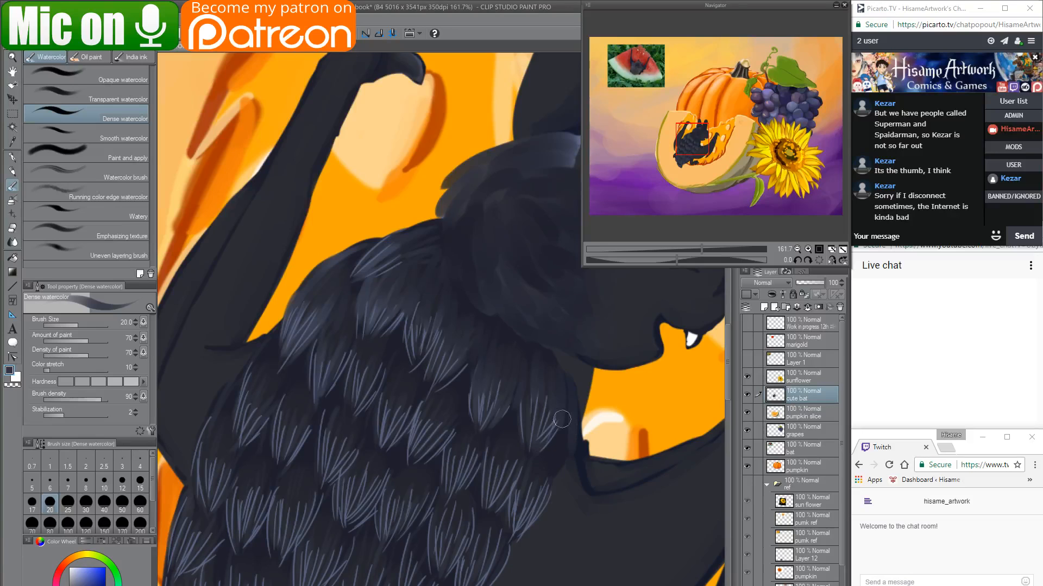
# Darken the roots of the next tuft row down the back, from below the shoulder across to the chest side.
pyautogui.moveTo(543, 413); pyautogui.dragTo(584, 278)
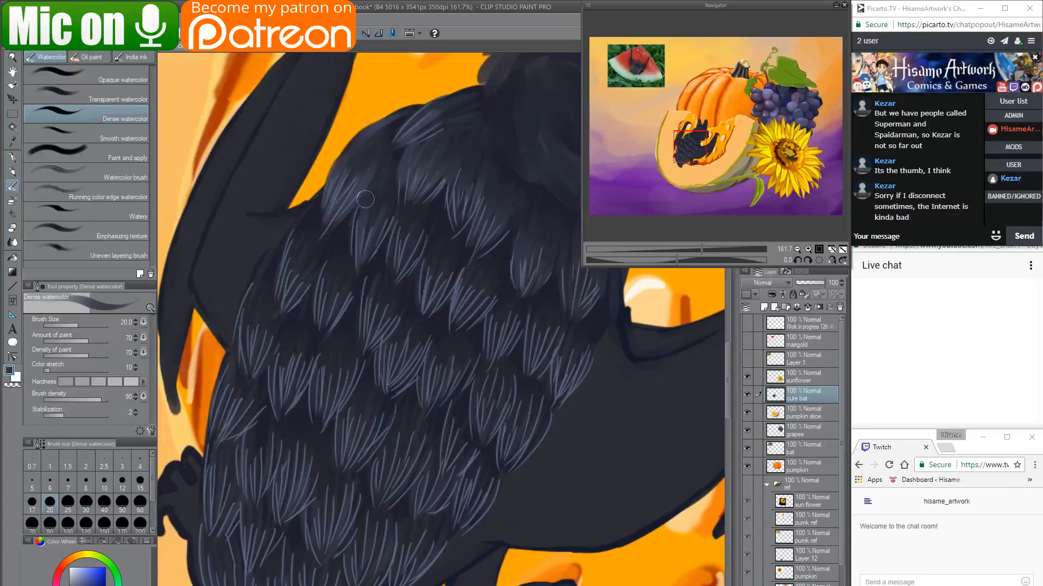
pyautogui.moveTo(366, 199)
pyautogui.mouseDown()
pyautogui.moveTo(365, 246)
pyautogui.moveTo(391, 230)
pyautogui.moveTo(380, 256)
pyautogui.mouseUp()
pyautogui.moveTo(402, 208)
pyautogui.mouseDown()
pyautogui.moveTo(409, 237)
pyautogui.moveTo(397, 256)
pyautogui.moveTo(421, 218)
pyautogui.moveTo(415, 247)
pyautogui.moveTo(431, 233)
pyautogui.moveTo(428, 279)
pyautogui.mouseUp()
pyautogui.moveTo(435, 241); pyautogui.dragTo(438, 290)
pyautogui.moveTo(448, 248)
pyautogui.mouseDown()
pyautogui.moveTo(436, 294)
pyautogui.moveTo(461, 271)
pyautogui.moveTo(488, 274)
pyautogui.moveTo(469, 264)
pyautogui.moveTo(466, 320)
pyautogui.mouseUp()
pyautogui.moveTo(481, 269)
pyautogui.mouseDown()
pyautogui.moveTo(465, 308)
pyautogui.moveTo(493, 295)
pyautogui.moveTo(482, 323)
pyautogui.moveTo(510, 334)
pyautogui.mouseUp()
pyautogui.moveTo(522, 305)
pyautogui.mouseDown()
pyautogui.moveTo(526, 332)
pyautogui.moveTo(550, 325)
pyautogui.moveTo(541, 297)
pyautogui.moveTo(543, 340)
pyautogui.moveTo(559, 311)
pyautogui.moveTo(591, 350)
pyautogui.moveTo(606, 299)
pyautogui.moveTo(582, 370)
pyautogui.moveTo(566, 337)
pyautogui.moveTo(551, 365)
pyautogui.mouseUp()
# Blend dark shading into the mid-back tuft row, from the outer edge across to the belly side.
pyautogui.moveTo(290, 230)
pyautogui.mouseDown()
pyautogui.moveTo(302, 252)
pyautogui.moveTo(289, 263)
pyautogui.moveTo(308, 272)
pyautogui.moveTo(307, 248)
pyautogui.moveTo(309, 266)
pyautogui.moveTo(291, 294)
pyautogui.mouseUp()
pyautogui.moveTo(333, 249)
pyautogui.mouseDown()
pyautogui.moveTo(319, 289)
pyautogui.moveTo(420, 343)
pyautogui.moveTo(417, 374)
pyautogui.moveTo(433, 378)
pyautogui.mouseUp()
pyautogui.moveTo(453, 343)
pyautogui.mouseDown()
pyautogui.moveTo(447, 376)
pyautogui.moveTo(463, 339)
pyautogui.moveTo(440, 345)
pyautogui.moveTo(435, 384)
pyautogui.moveTo(476, 333)
pyautogui.moveTo(472, 385)
pyautogui.moveTo(503, 364)
pyautogui.moveTo(484, 397)
pyautogui.mouseUp()
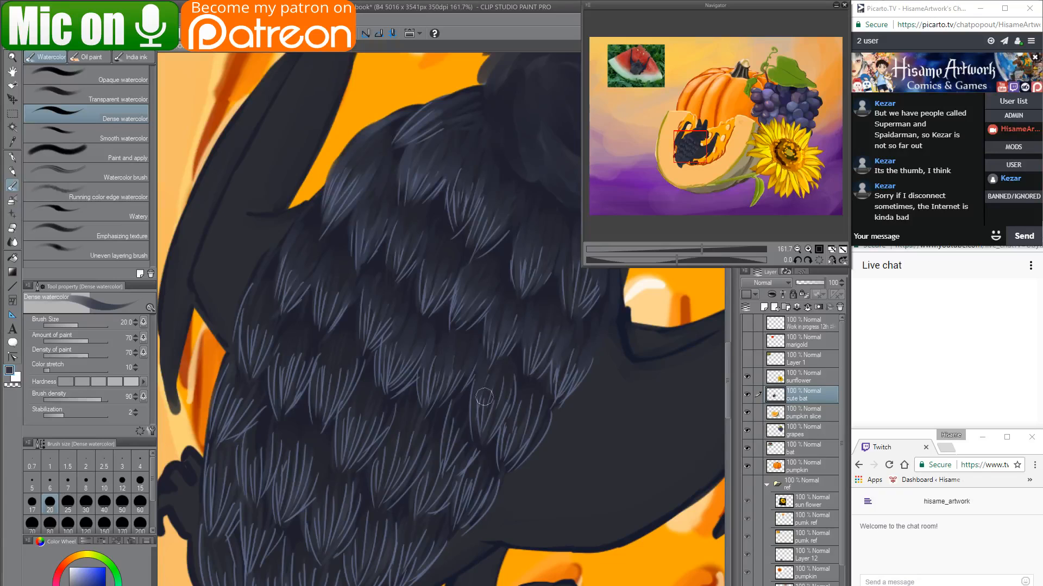
pyautogui.moveTo(507, 354); pyautogui.dragTo(520, 413)
pyautogui.moveTo(534, 375); pyautogui.dragTo(529, 440)
pyautogui.moveTo(550, 392); pyautogui.dragTo(549, 399)
# Shade the tuft roots along the back's outer edge and across the lower central rows with the dark fur colour.
pyautogui.moveTo(254, 296)
pyautogui.mouseDown()
pyautogui.moveTo(250, 325)
pyautogui.moveTo(271, 310)
pyautogui.moveTo(255, 348)
pyautogui.moveTo(280, 316)
pyautogui.moveTo(276, 353)
pyautogui.moveTo(288, 347)
pyautogui.moveTo(269, 379)
pyautogui.mouseUp()
pyautogui.moveTo(295, 339); pyautogui.dragTo(294, 384)
pyautogui.moveTo(319, 344)
pyautogui.mouseDown()
pyautogui.moveTo(320, 396)
pyautogui.moveTo(356, 381)
pyautogui.mouseUp()
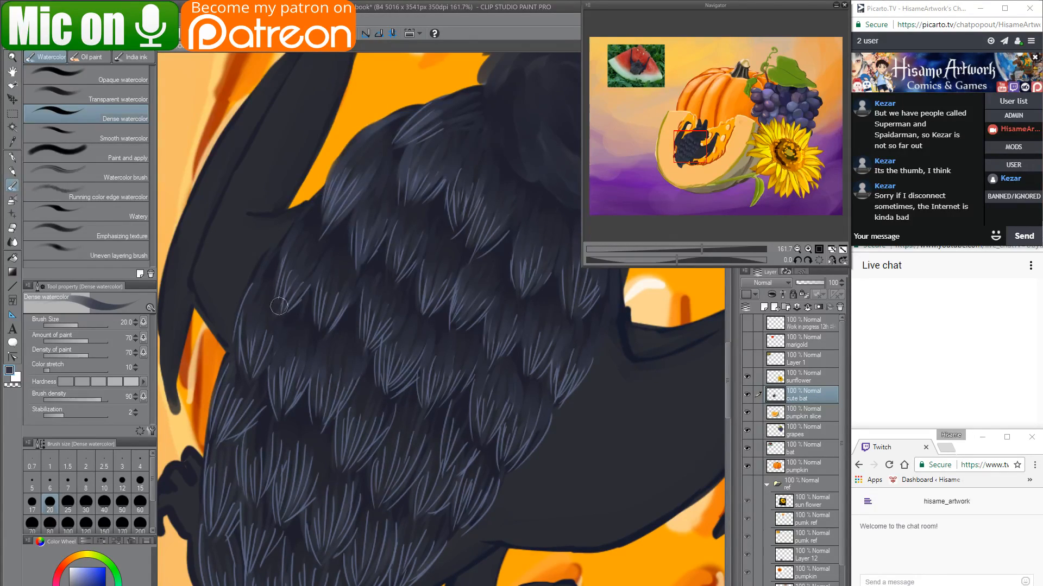
pyautogui.moveTo(323, 222); pyautogui.dragTo(316, 243)
pyautogui.moveTo(360, 367)
pyautogui.mouseDown()
pyautogui.moveTo(356, 387)
pyautogui.moveTo(383, 427)
pyautogui.moveTo(393, 422)
pyautogui.moveTo(411, 461)
pyautogui.mouseUp()
pyautogui.moveTo(402, 417)
pyautogui.mouseDown()
pyautogui.moveTo(384, 456)
pyautogui.moveTo(415, 468)
pyautogui.mouseUp()
pyautogui.moveTo(435, 425); pyautogui.dragTo(429, 456)
pyautogui.moveTo(453, 399)
pyautogui.mouseDown()
pyautogui.moveTo(454, 439)
pyautogui.moveTo(469, 429)
pyautogui.moveTo(476, 452)
pyautogui.mouseUp()
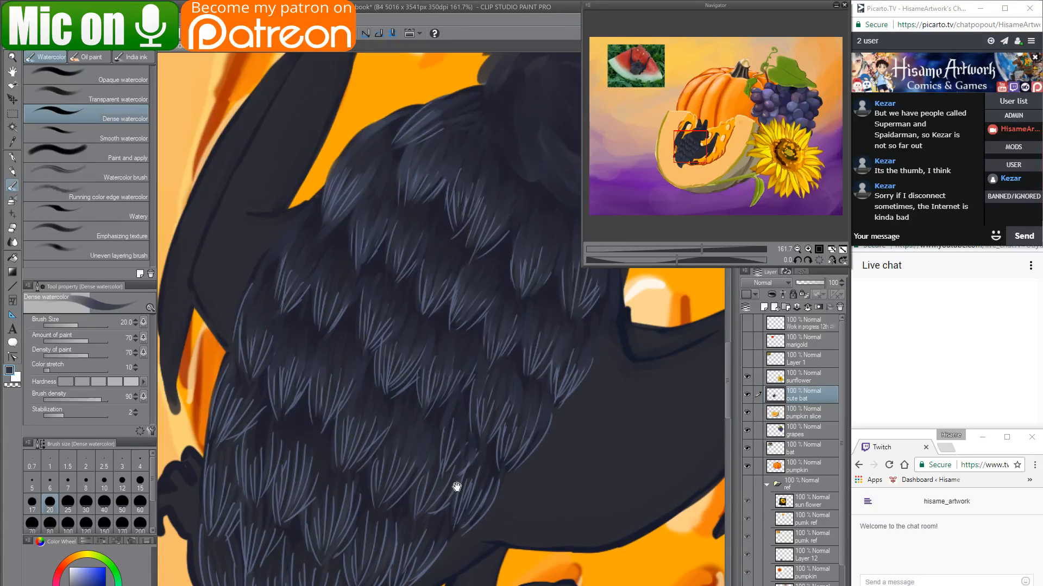
# Sample blue-grey and dark tones from the bat and shade its outer hind foot beside the lower back fur.
pyautogui.moveTo(456, 488); pyautogui.dragTo(444, 333)
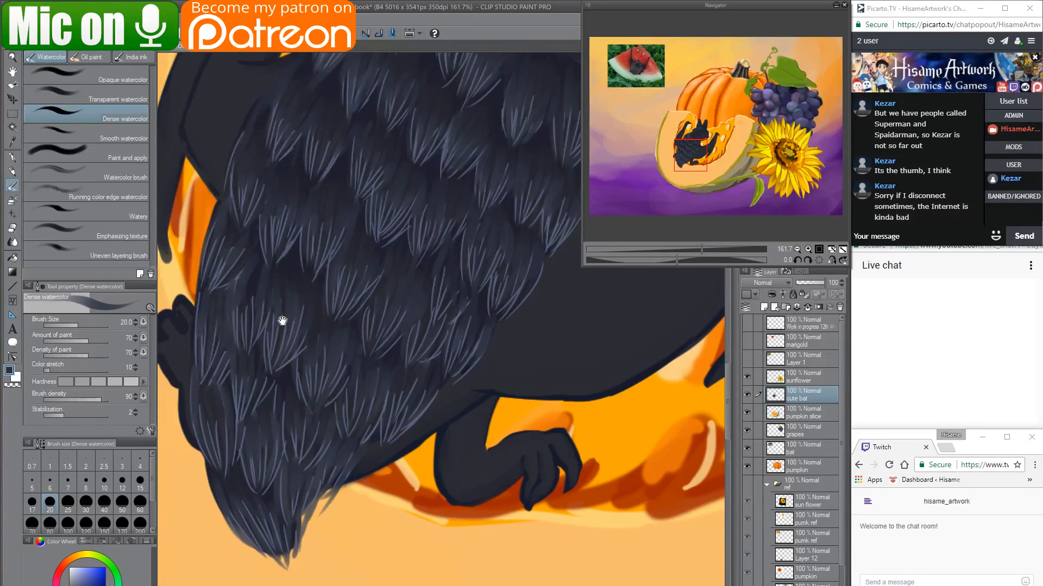
pyautogui.moveTo(282, 321)
pyautogui.mouseDown()
pyautogui.moveTo(380, 423)
pyautogui.moveTo(377, 396)
pyautogui.mouseUp()
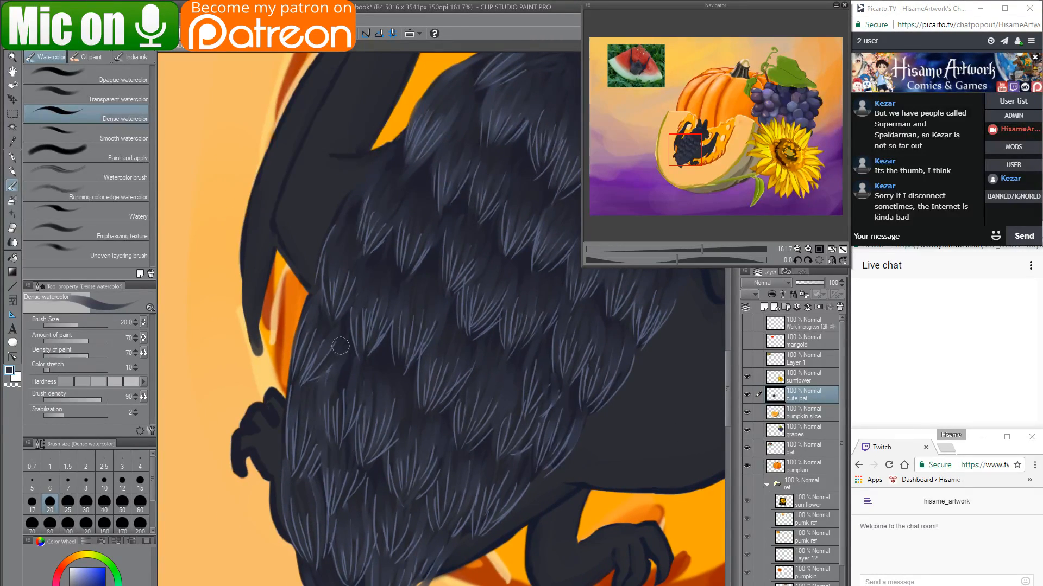
pyautogui.moveTo(286, 426); pyautogui.dragTo(241, 337)
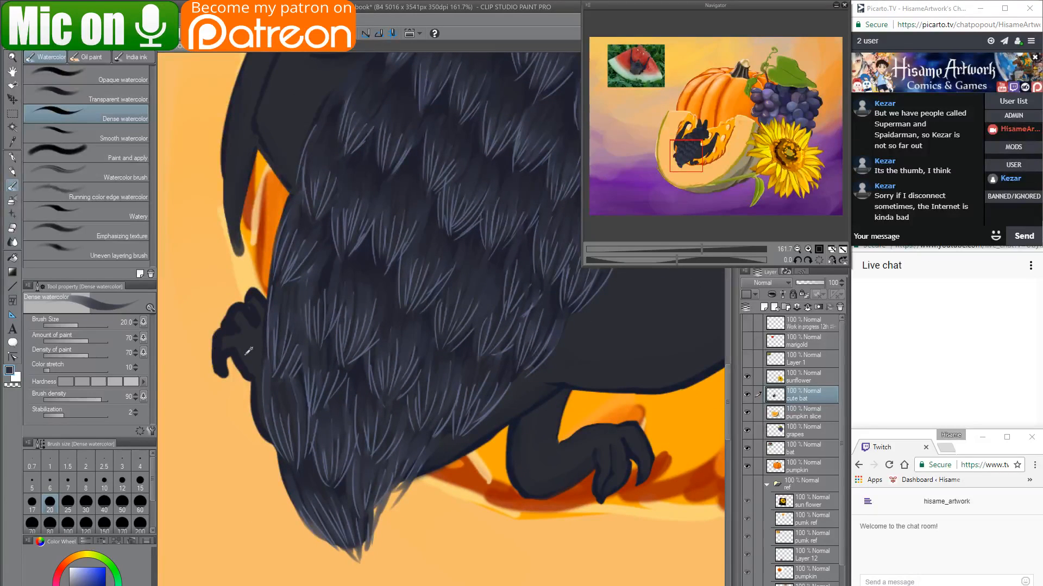
pyautogui.keyDown('alt'); pyautogui.click(274, 345); pyautogui.keyUp('alt')
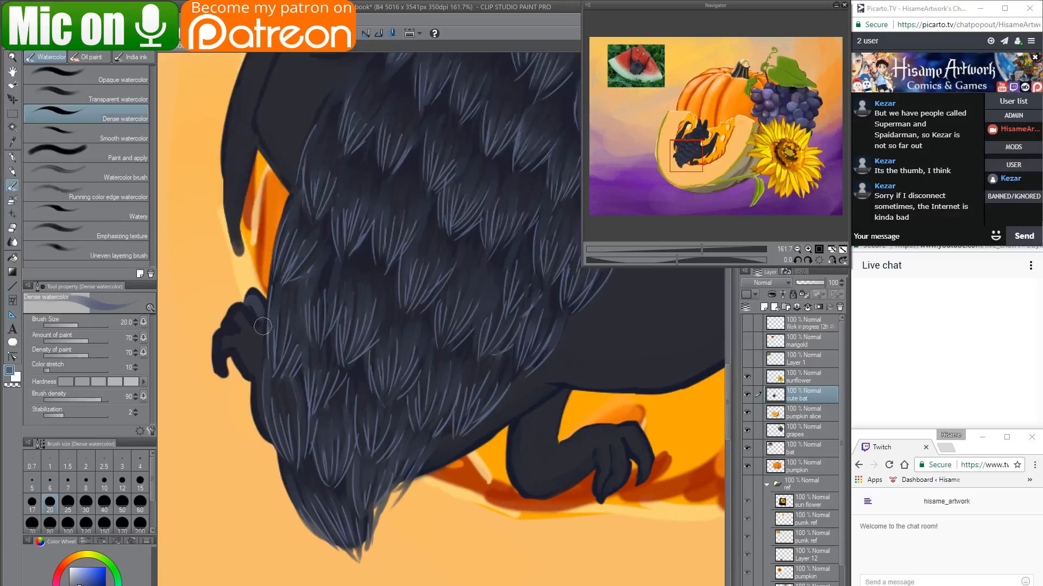
pyautogui.keyDown('alt'); pyautogui.click(246, 326); pyautogui.keyUp('alt')
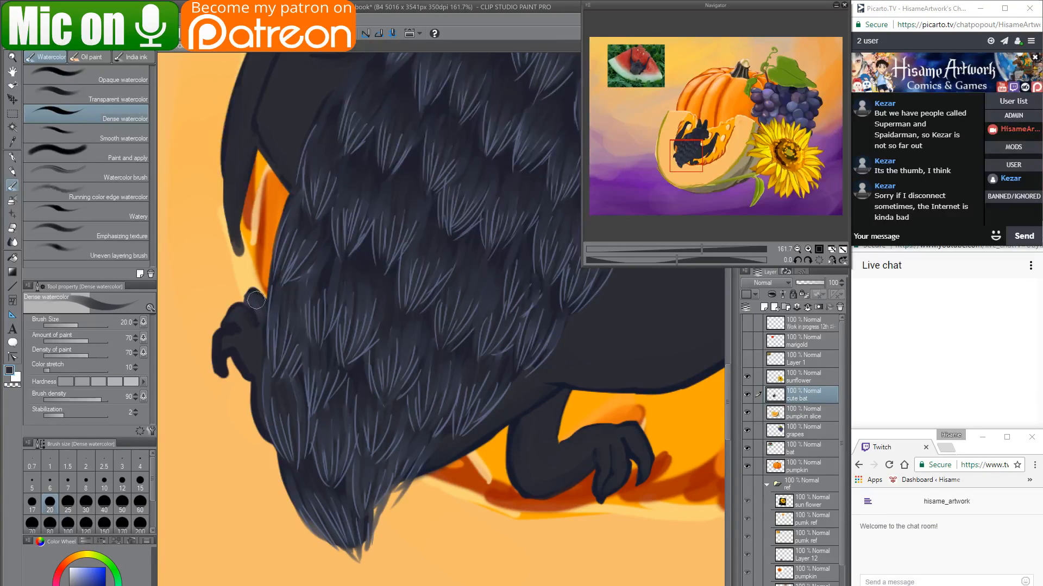
pyautogui.moveTo(257, 300); pyautogui.dragTo(246, 302)
pyautogui.moveTo(274, 319)
pyautogui.mouseDown()
pyautogui.moveTo(442, 396)
pyautogui.moveTo(434, 415)
pyautogui.moveTo(383, 400)
pyautogui.mouseUp()
pyautogui.keyDown('alt'); pyautogui.click(372, 400); pyautogui.keyUp('alt')
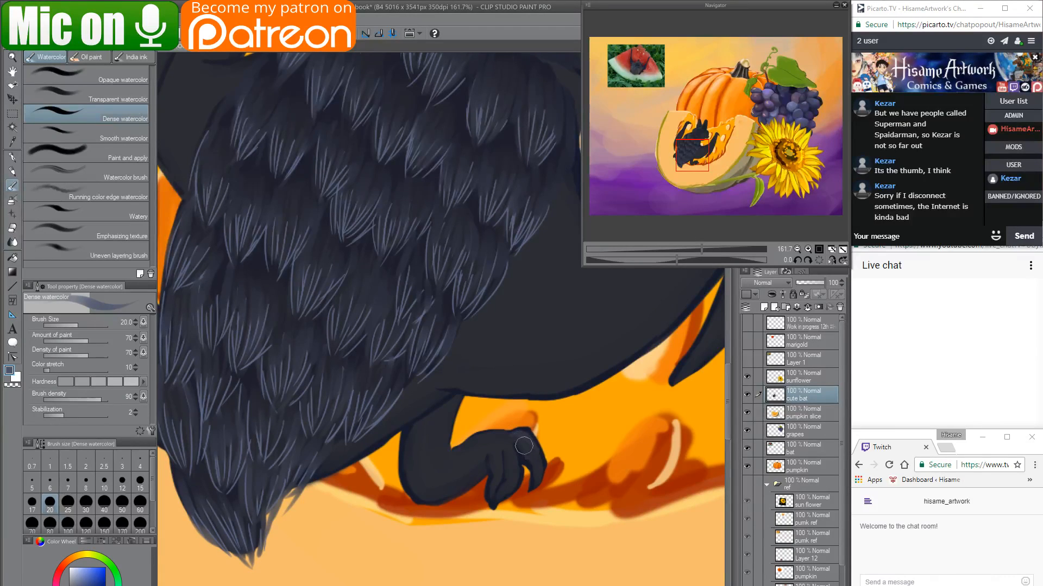
# Paint over the bat's lower claws with the Dense watercolor brush and sample the dark body colour from the foot.
pyautogui.moveTo(519, 452); pyautogui.dragTo(514, 484)
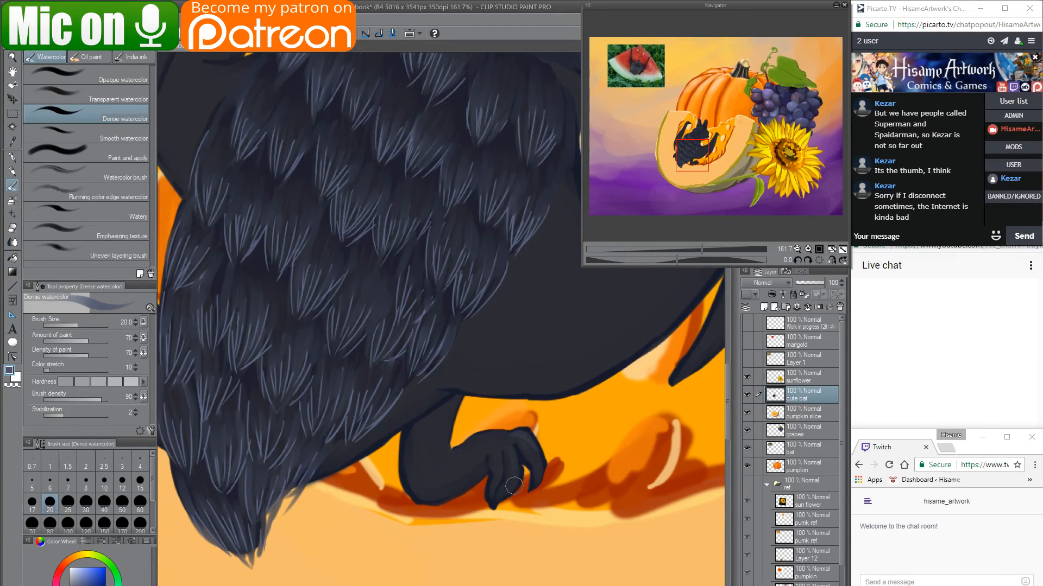
pyautogui.keyDown('alt'); pyautogui.click(498, 448); pyautogui.keyUp('alt')
# Erase the stray dark paint at the inner corner between the bat's neck and wing with the Snap eraser.
pyautogui.moveTo(546, 407); pyautogui.dragTo(311, 530)
pyautogui.moveTo(500, 421)
pyautogui.mouseDown()
pyautogui.moveTo(384, 563)
pyautogui.moveTo(428, 552)
pyautogui.mouseUp()
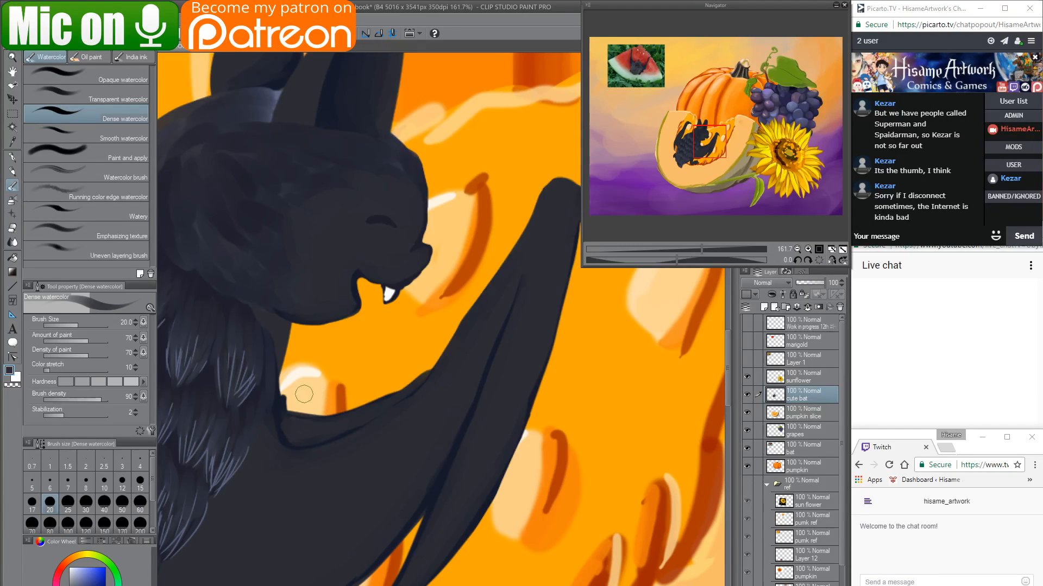
pyautogui.click(12, 227)
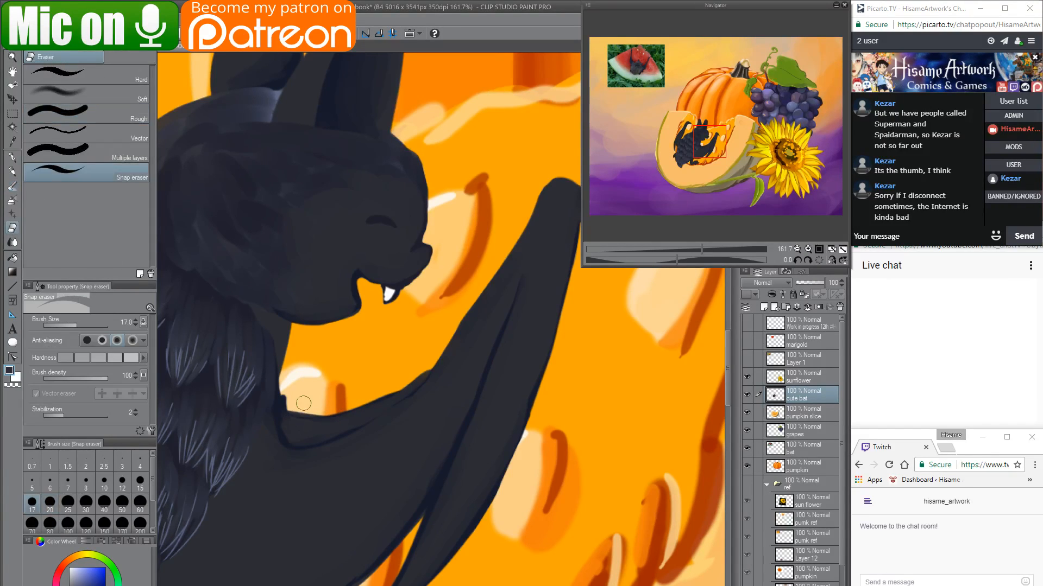
pyautogui.moveTo(287, 401); pyautogui.dragTo(287, 376)
# Shade the base of the bat's white fang with the Dense watercolor brush reduced to size 8.
pyautogui.click(12, 156)
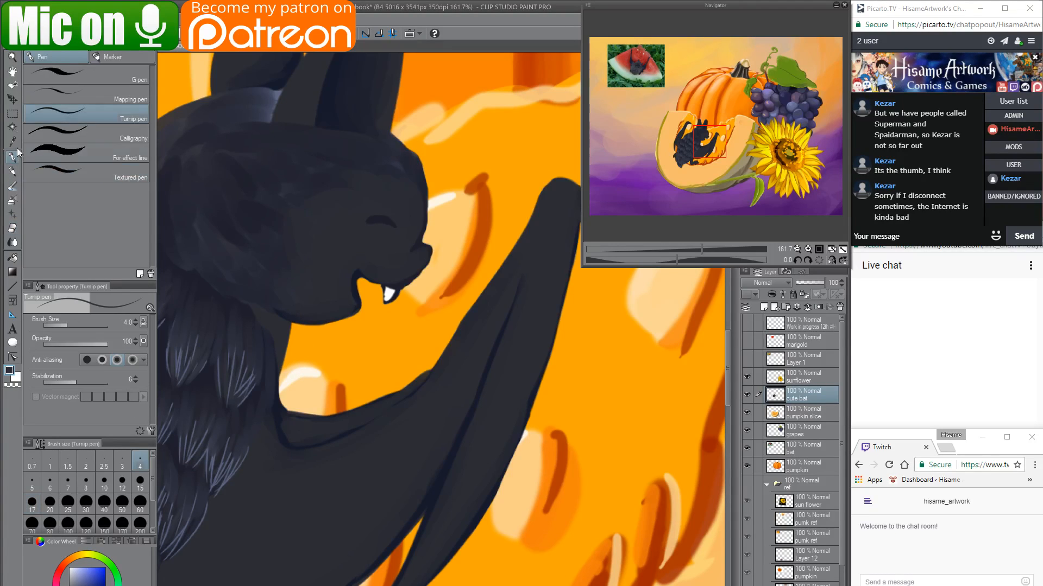
pyautogui.click(12, 185)
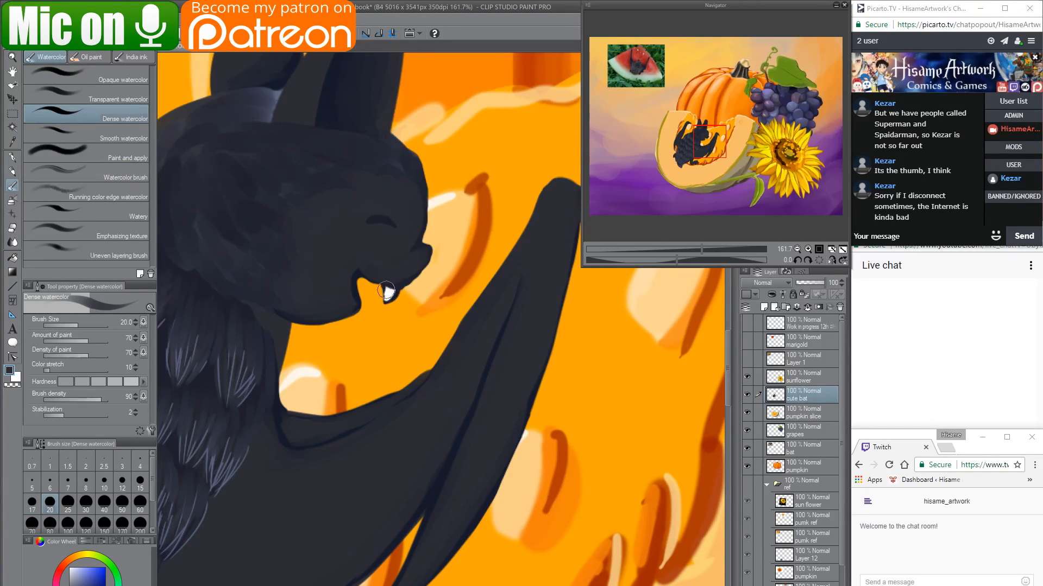
pyautogui.press('[')
pyautogui.press('[')
pyautogui.press('[')
pyautogui.press('[')
pyautogui.press('[')
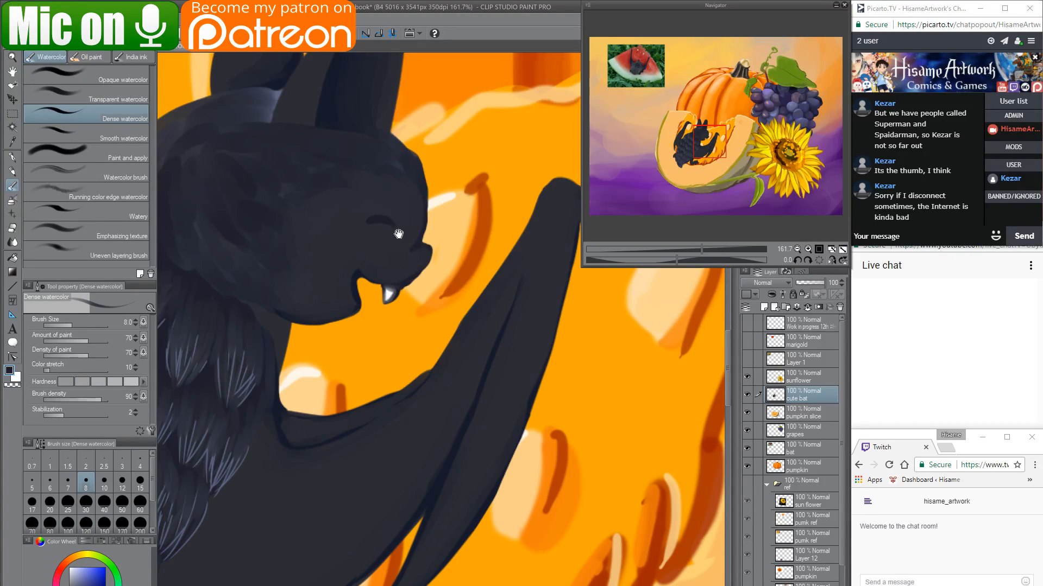
# Examine the bat's fur up close and check how the bat reads within the whole composition.
pyautogui.moveTo(398, 234); pyautogui.dragTo(649, 259)
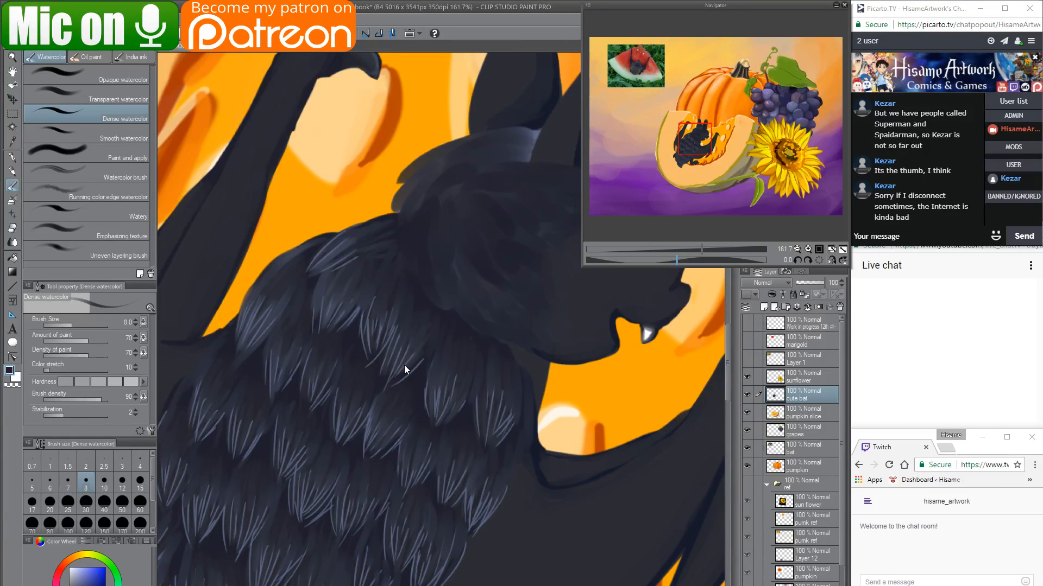
pyautogui.scroll(-2, 408, 360)
pyautogui.scroll(-5, 409, 361)
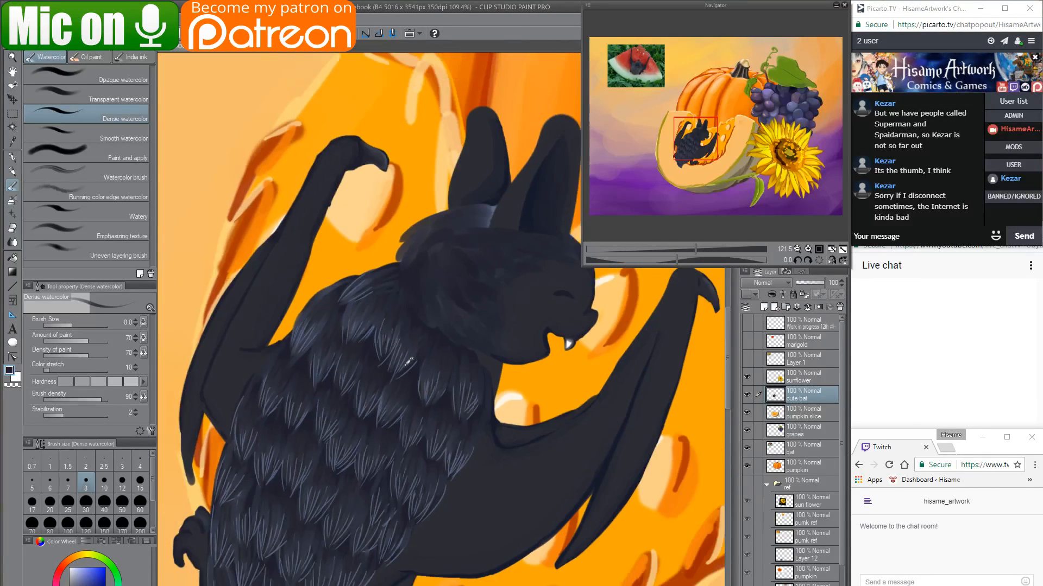
pyautogui.scroll(-2, 459, 437)
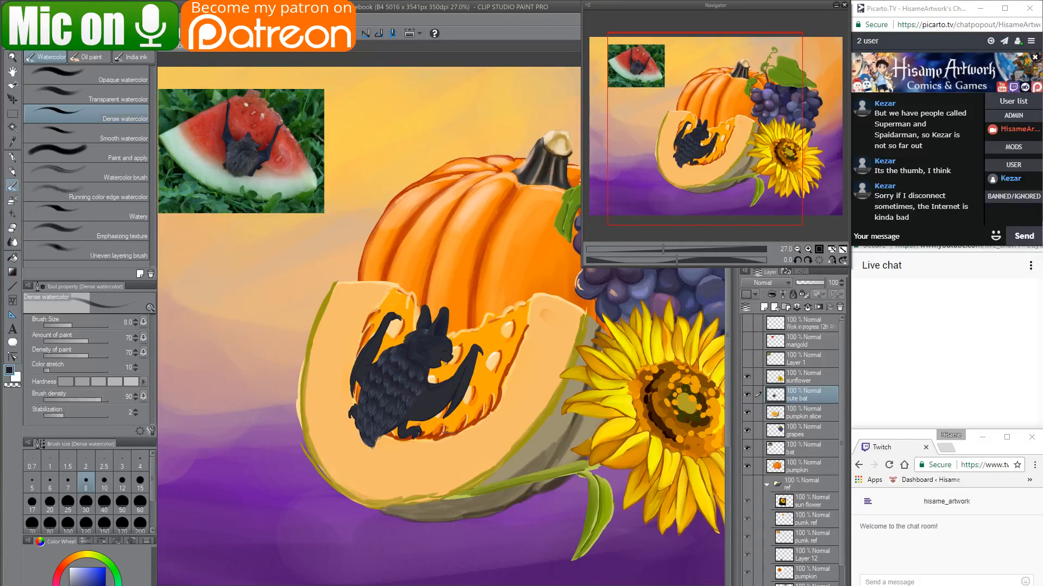
pyautogui.scroll(-2, 421, 454)
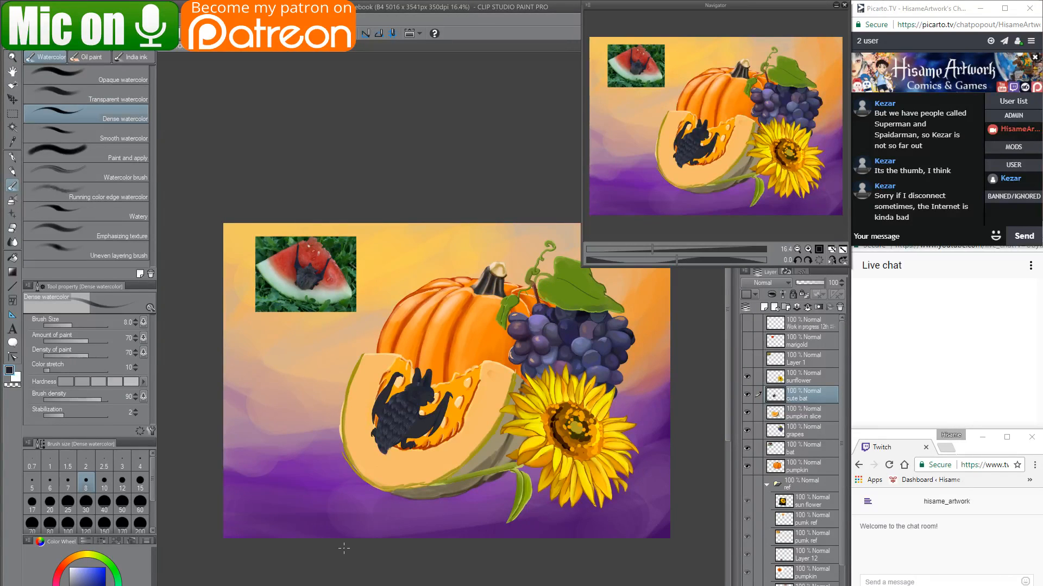
pyautogui.scroll(5, 381, 414)
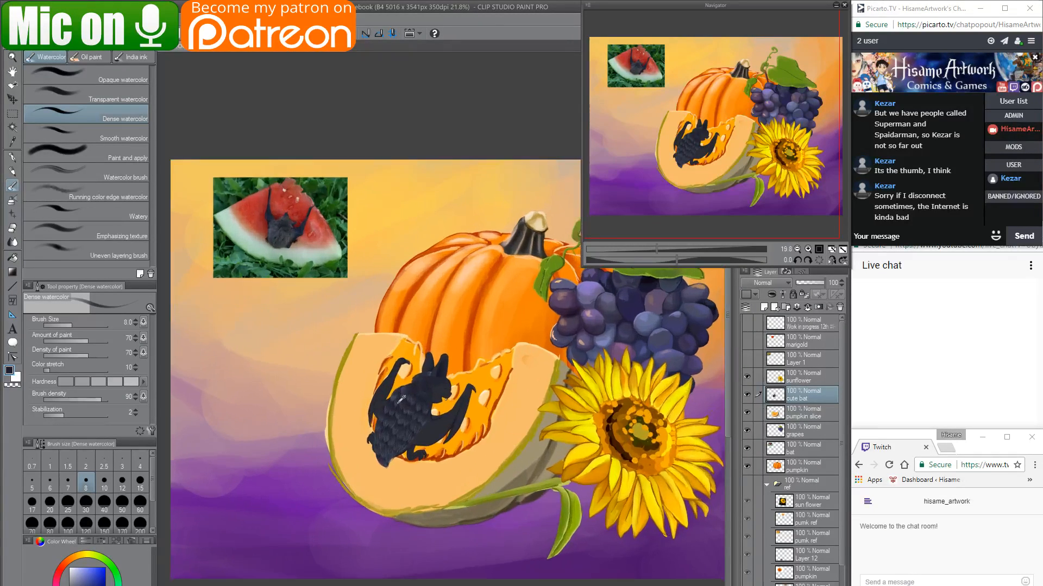
pyautogui.scroll(2, 383, 470)
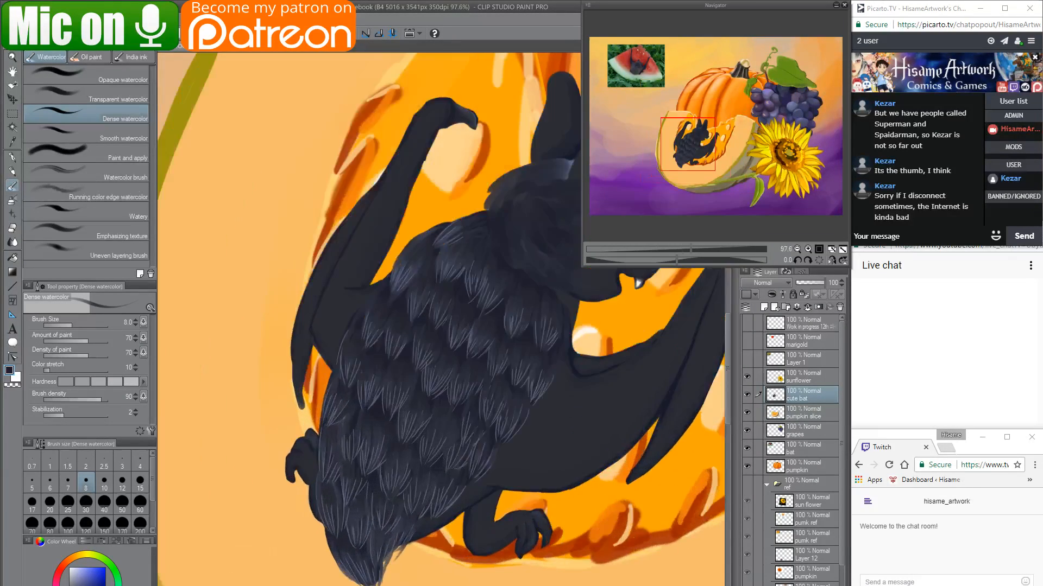
pyautogui.moveTo(463, 408); pyautogui.dragTo(408, 374)
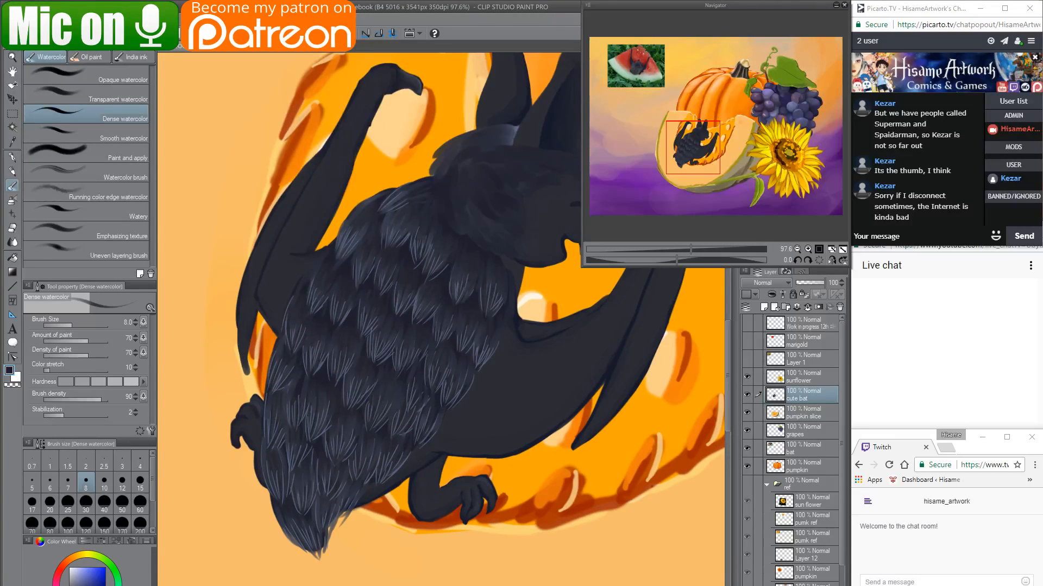
# Switch to the web browser and run an image search for "MacKinac island" in a new tab.
pyautogui.moveTo(391, 584)
pyautogui.click(282, 573)
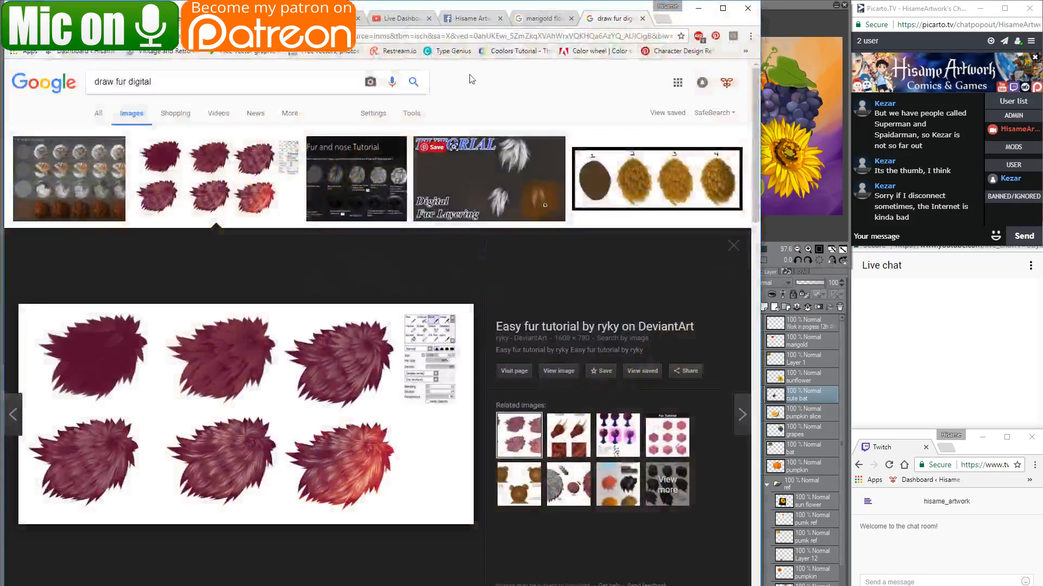
pyautogui.click(663, 18)
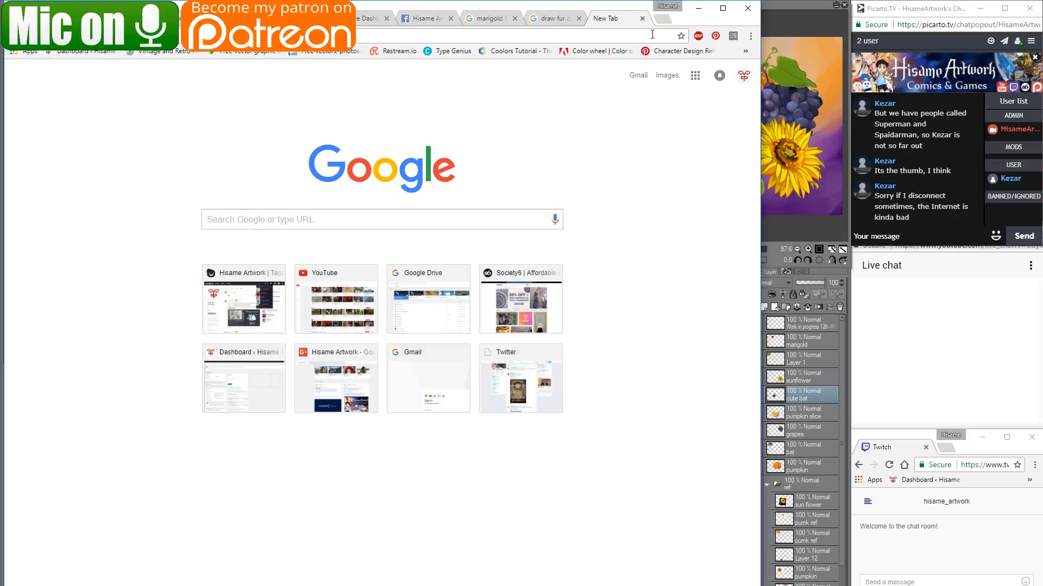
pyautogui.write('Mackinac ')
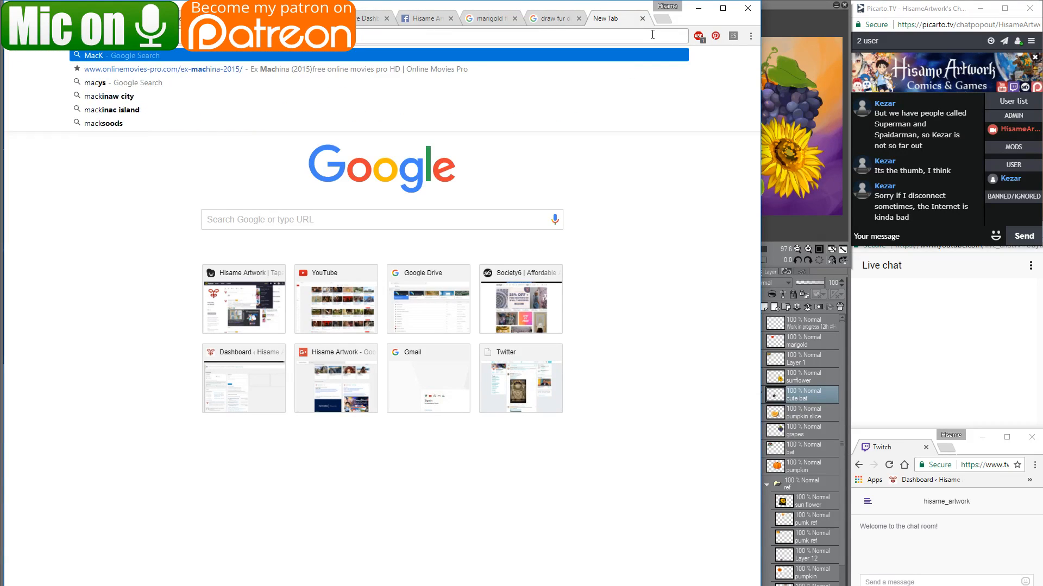
pyautogui.write('island')
pyautogui.press('Return')
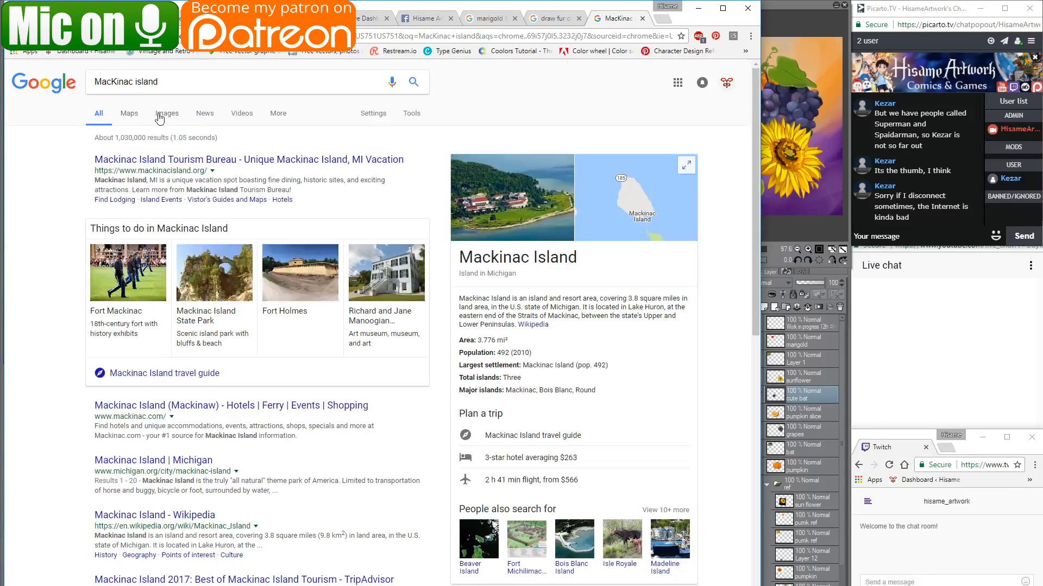
pyautogui.click(162, 115)
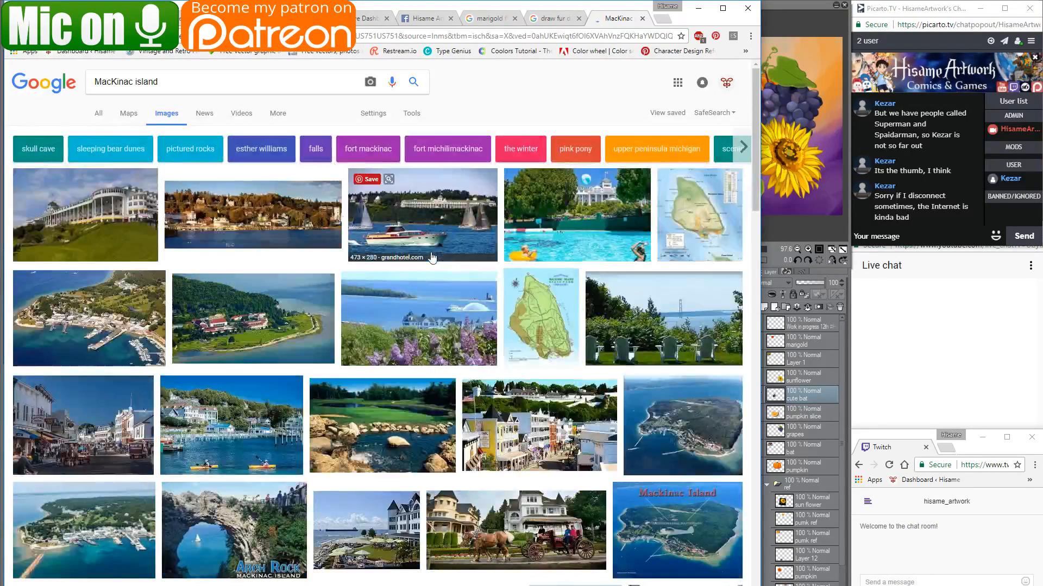
# Examine the Mackinac Island photos of the lilac shoreline, aerial coast, main street, horse carriages and cannon firing.
pyautogui.click(410, 336)
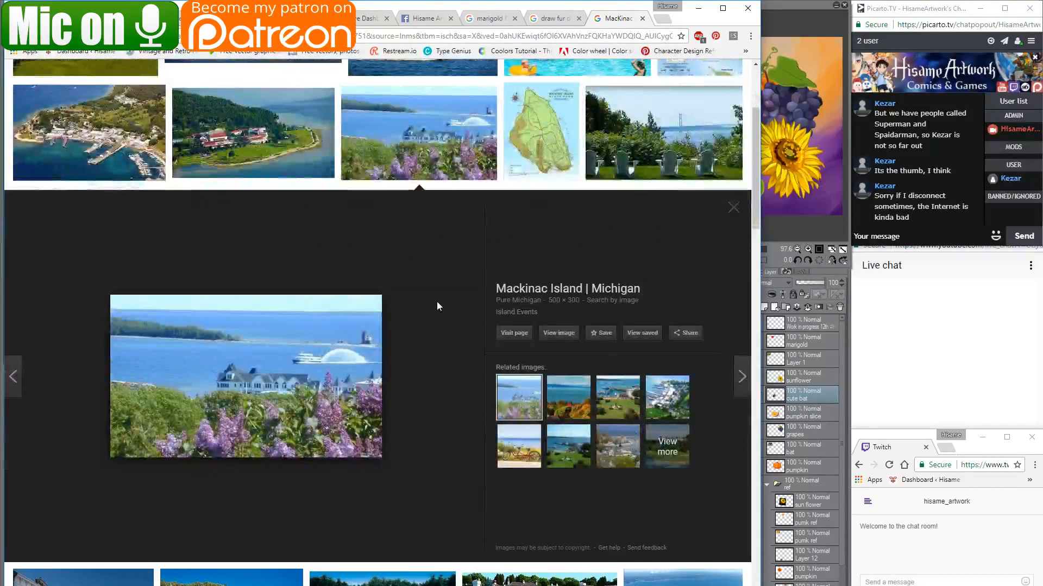
pyautogui.click(197, 163)
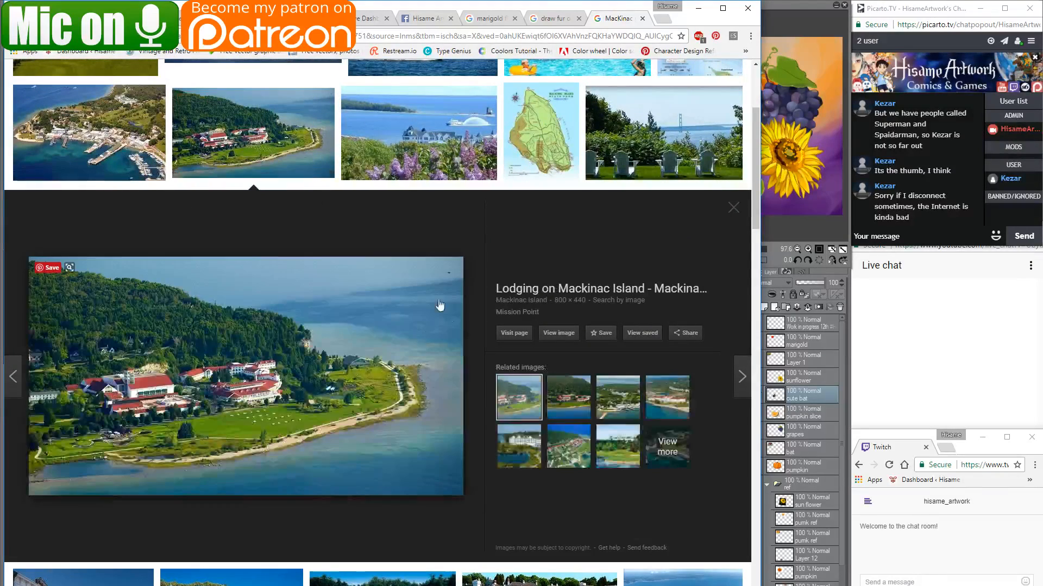
pyautogui.scroll(4, 418, 216)
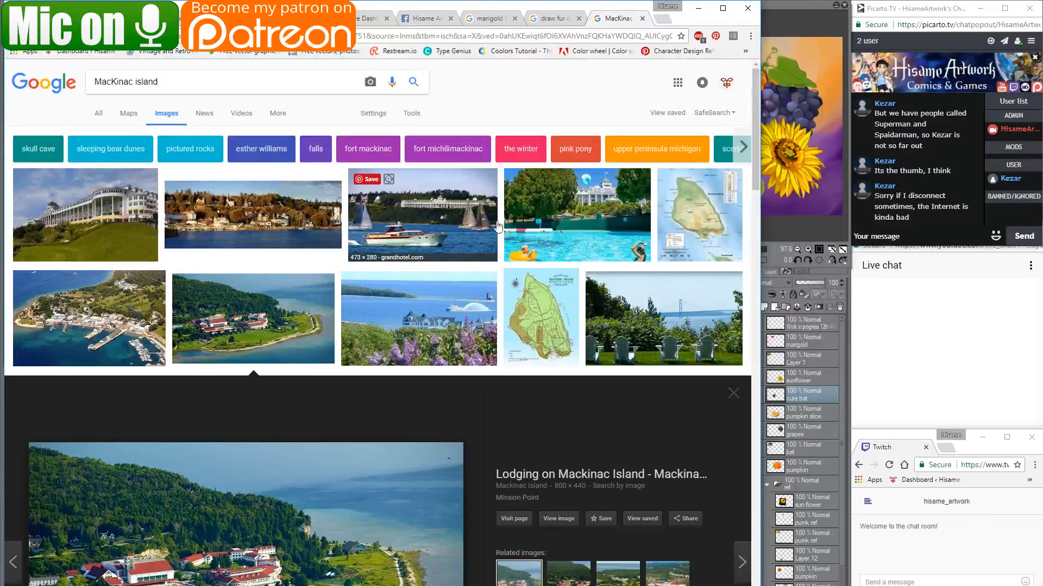
pyautogui.scroll(-9, 535, 343)
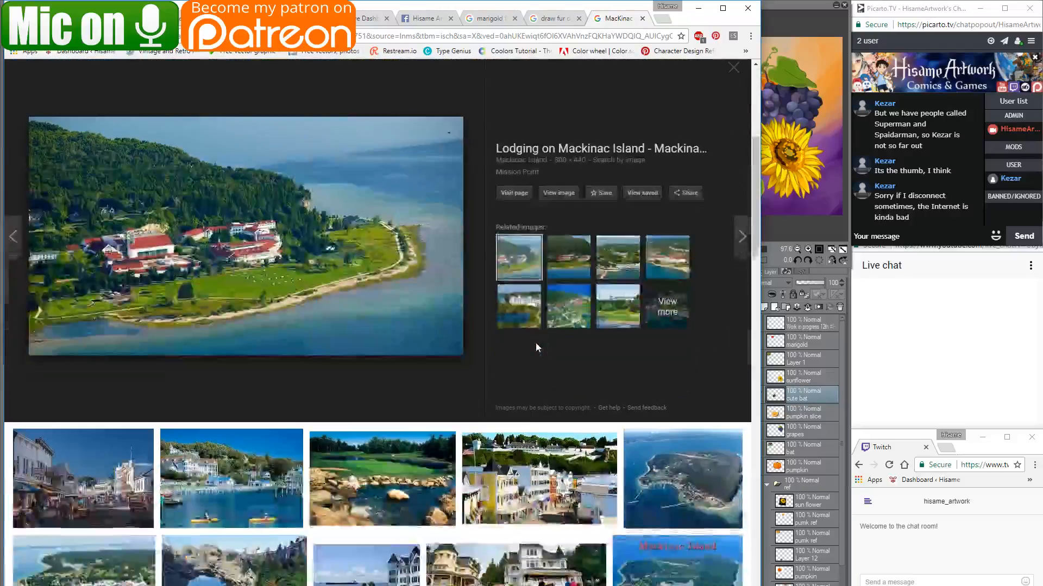
pyautogui.click(521, 272)
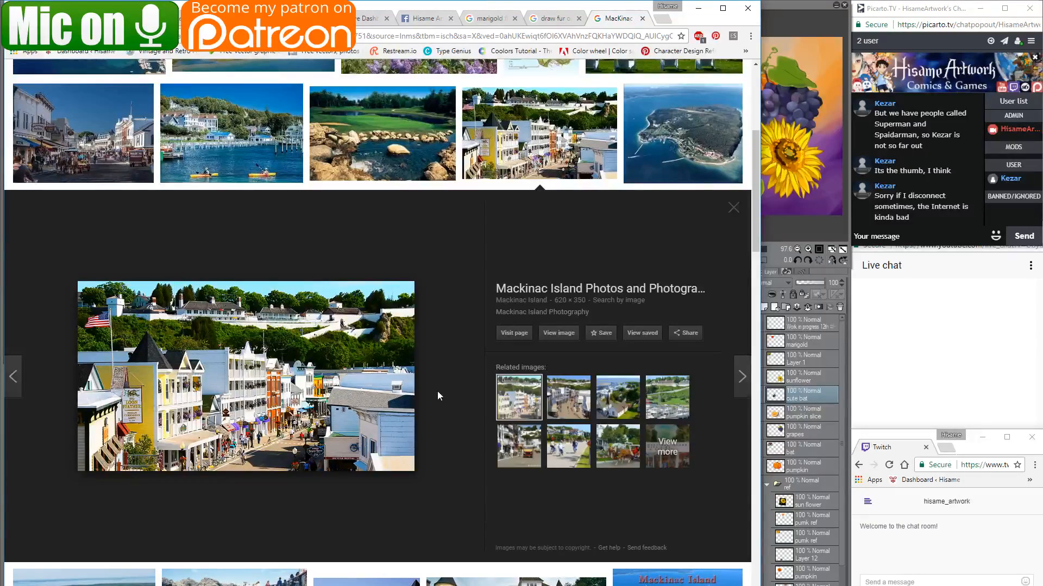
pyautogui.scroll(-4, 438, 390)
pyautogui.click(493, 392)
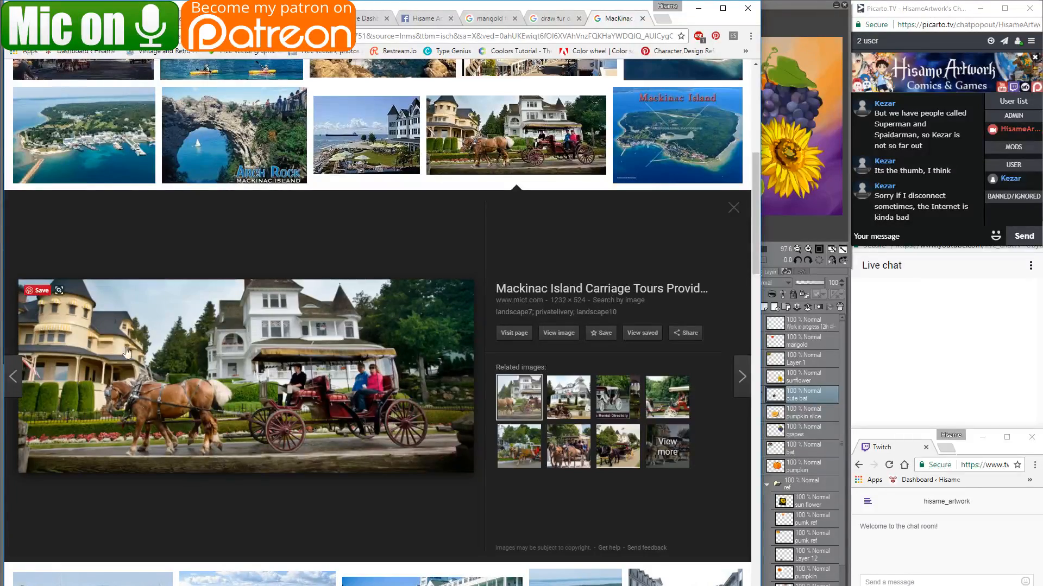
pyautogui.scroll(-4, 247, 437)
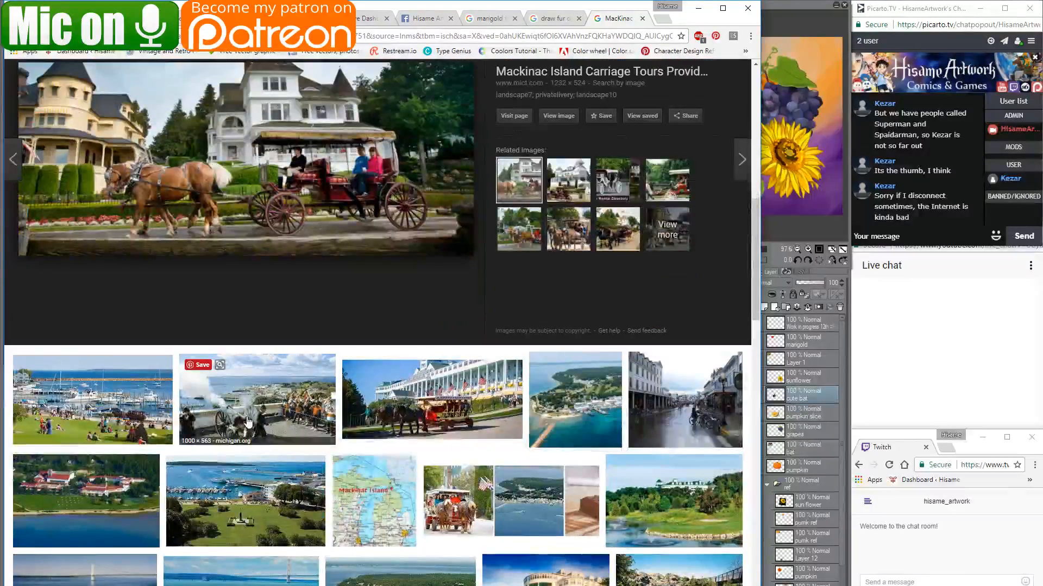
pyautogui.click(478, 391)
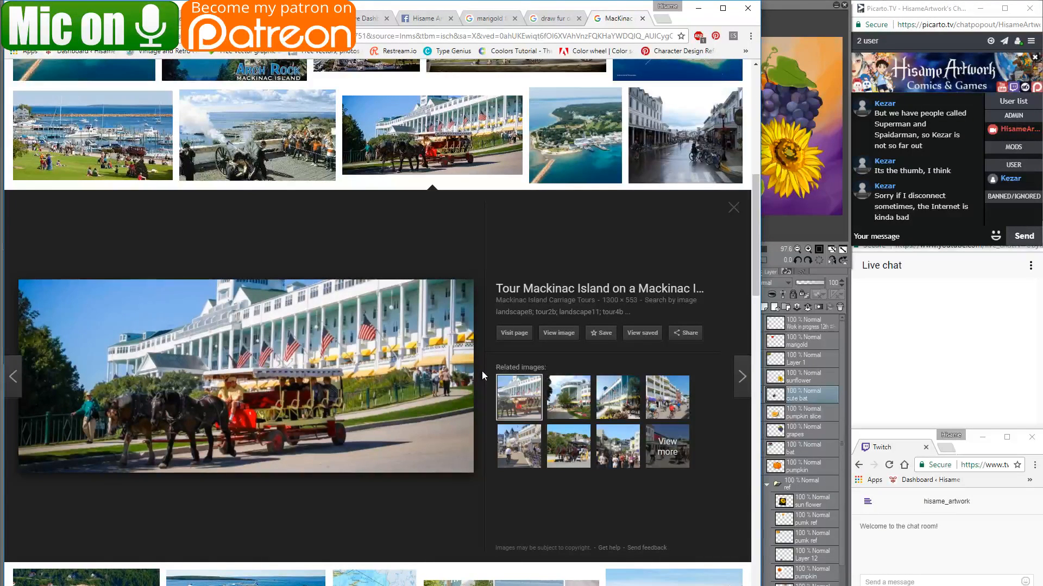
pyautogui.click(234, 153)
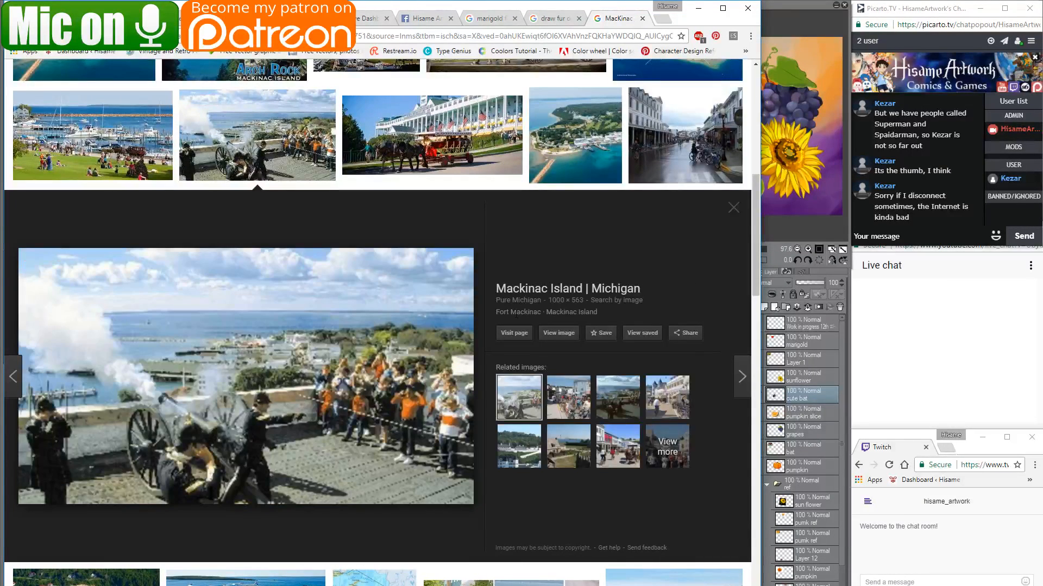
pyautogui.scroll(-4, 477, 318)
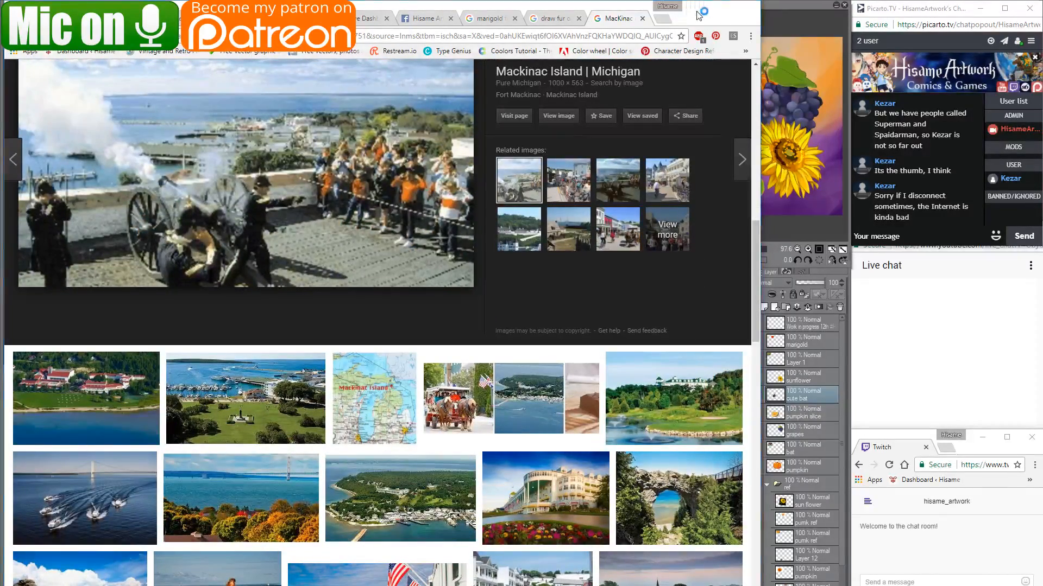
# Switch back to Clip Studio Paint and touch up the fur on the bat's upper back with the dark body colour.
pyautogui.hotkey('alt', 'Tab')
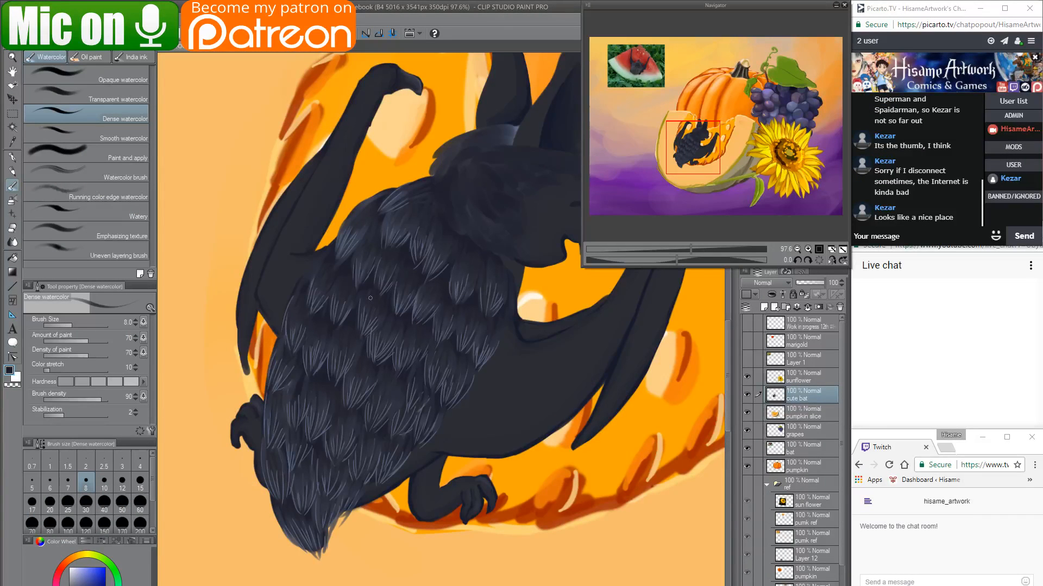
pyautogui.moveTo(398, 239); pyautogui.dragTo(379, 256)
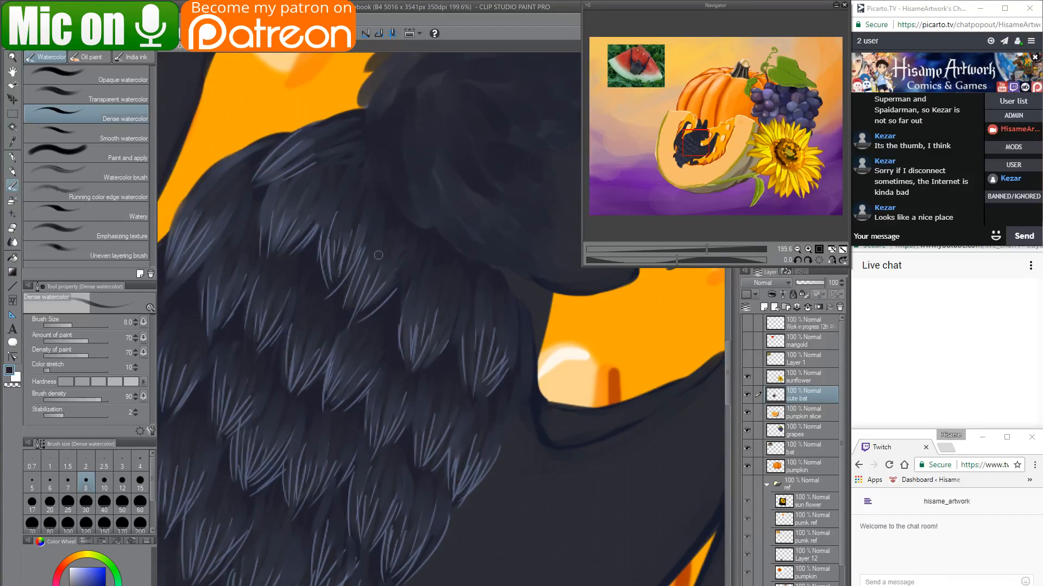
pyautogui.moveTo(414, 328); pyautogui.dragTo(468, 341)
pyautogui.moveTo(378, 254); pyautogui.dragTo(386, 241)
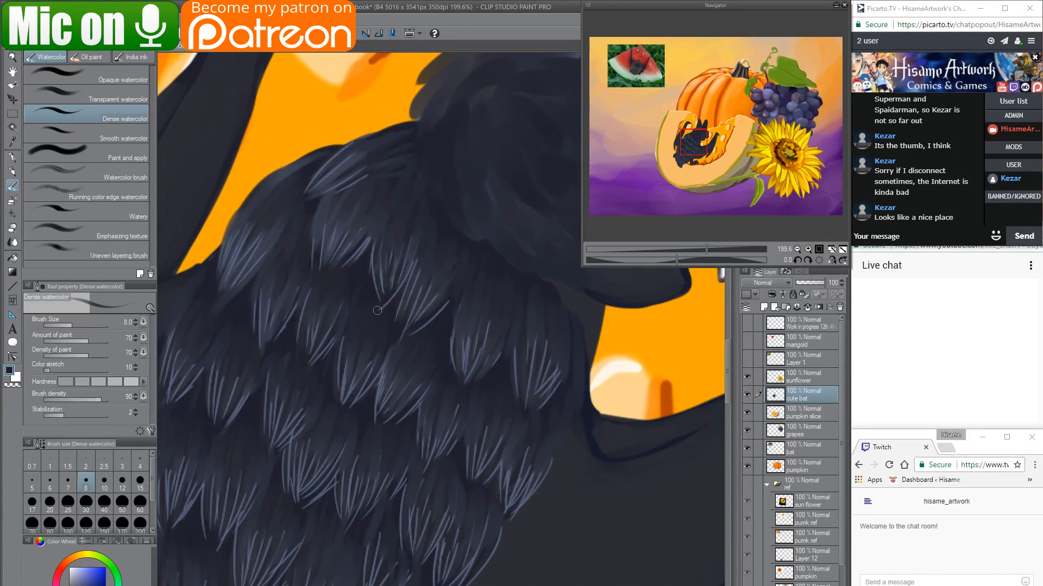
# Glaze the fur tufts near the bat's far shoulder in sampled blue-grey with the Dense watercolor brush at size 15.
pyautogui.press(']')
pyautogui.press(']')
pyautogui.press(']')
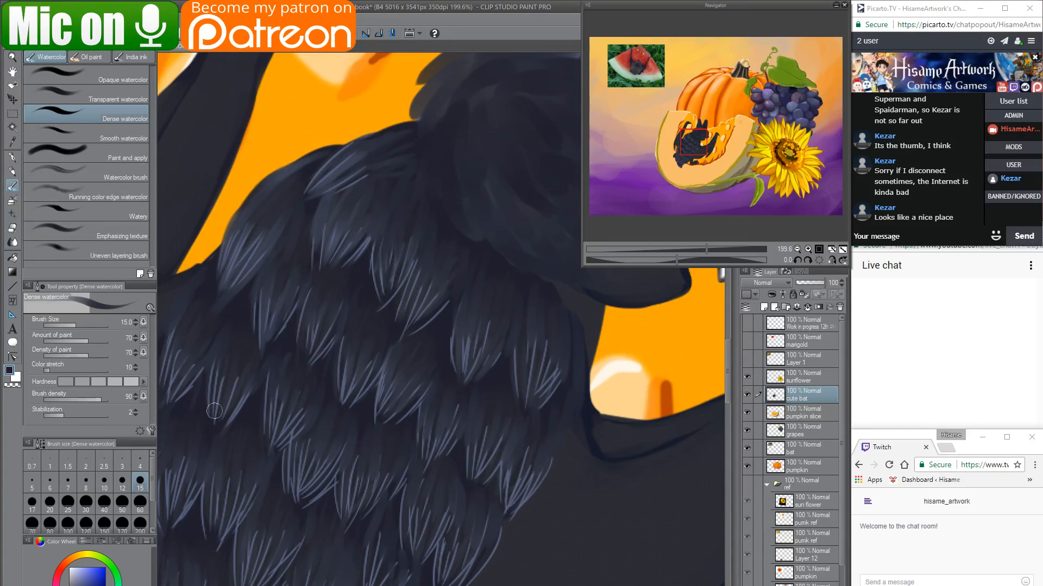
pyautogui.keyDown('alt'); pyautogui.click(237, 254); pyautogui.keyUp('alt')
pyautogui.moveTo(271, 195)
pyautogui.mouseDown()
pyautogui.moveTo(245, 298)
pyautogui.moveTo(263, 208)
pyautogui.moveTo(246, 267)
pyautogui.moveTo(272, 212)
pyautogui.moveTo(277, 227)
pyautogui.moveTo(226, 266)
pyautogui.moveTo(238, 290)
pyautogui.moveTo(275, 296)
pyautogui.moveTo(278, 266)
pyautogui.moveTo(284, 318)
pyautogui.mouseUp()
pyautogui.moveTo(288, 274); pyautogui.dragTo(276, 309)
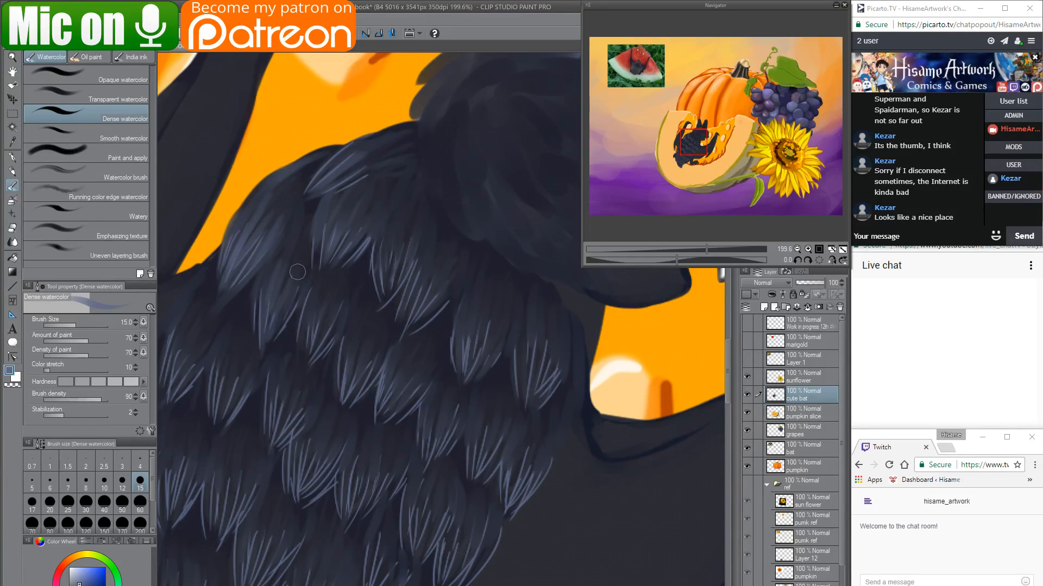
# Brush blue-grey strokes down the fur tufts across the middle of the bat's upper back.
pyautogui.moveTo(327, 284); pyautogui.dragTo(311, 340)
pyautogui.moveTo(304, 303); pyautogui.dragTo(303, 345)
pyautogui.moveTo(324, 304)
pyautogui.mouseDown()
pyautogui.moveTo(310, 347)
pyautogui.moveTo(329, 339)
pyautogui.mouseUp()
pyautogui.moveTo(353, 287)
pyautogui.mouseDown()
pyautogui.moveTo(300, 373)
pyautogui.moveTo(357, 321)
pyautogui.moveTo(341, 363)
pyautogui.moveTo(358, 345)
pyautogui.moveTo(341, 383)
pyautogui.mouseUp()
pyautogui.moveTo(374, 317)
pyautogui.mouseDown()
pyautogui.moveTo(348, 372)
pyautogui.moveTo(355, 393)
pyautogui.moveTo(385, 327)
pyautogui.moveTo(349, 399)
pyautogui.mouseUp()
pyautogui.moveTo(402, 353); pyautogui.dragTo(393, 418)
pyautogui.moveTo(429, 364); pyautogui.dragTo(402, 413)
# Brush blue-grey strokes over the fur tufts below the bat's head, beside the near wing.
pyautogui.moveTo(470, 304); pyautogui.dragTo(464, 363)
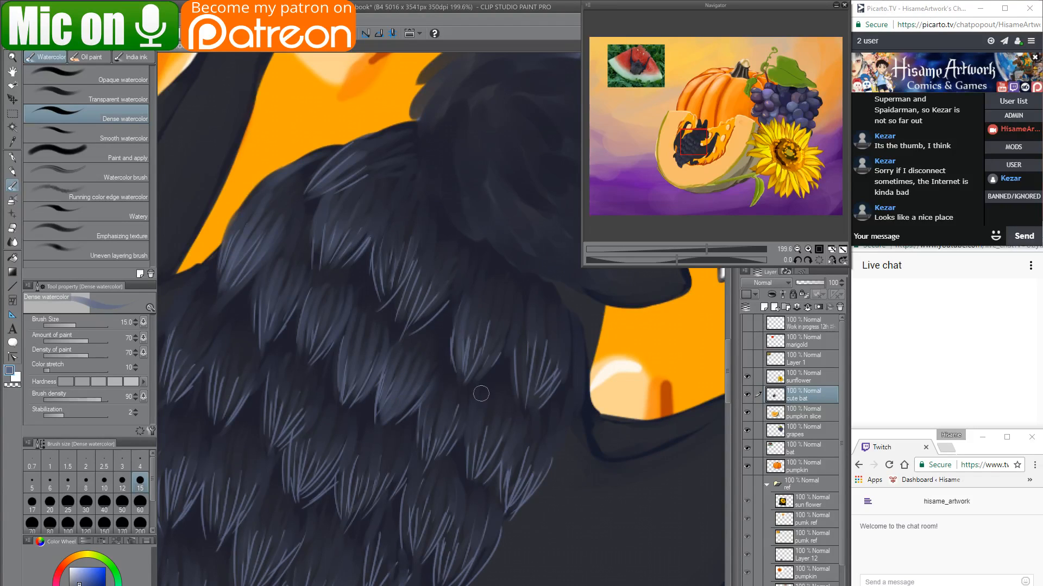
pyautogui.moveTo(471, 315); pyautogui.dragTo(469, 372)
pyautogui.moveTo(488, 318)
pyautogui.mouseDown()
pyautogui.moveTo(483, 369)
pyautogui.moveTo(495, 375)
pyautogui.mouseUp()
pyautogui.moveTo(524, 326); pyautogui.dragTo(519, 388)
pyautogui.moveTo(511, 348)
pyautogui.mouseDown()
pyautogui.moveTo(546, 433)
pyautogui.moveTo(528, 338)
pyautogui.moveTo(530, 397)
pyautogui.mouseUp()
pyautogui.moveTo(546, 342)
pyautogui.mouseDown()
pyautogui.moveTo(535, 393)
pyautogui.moveTo(545, 396)
pyautogui.mouseUp()
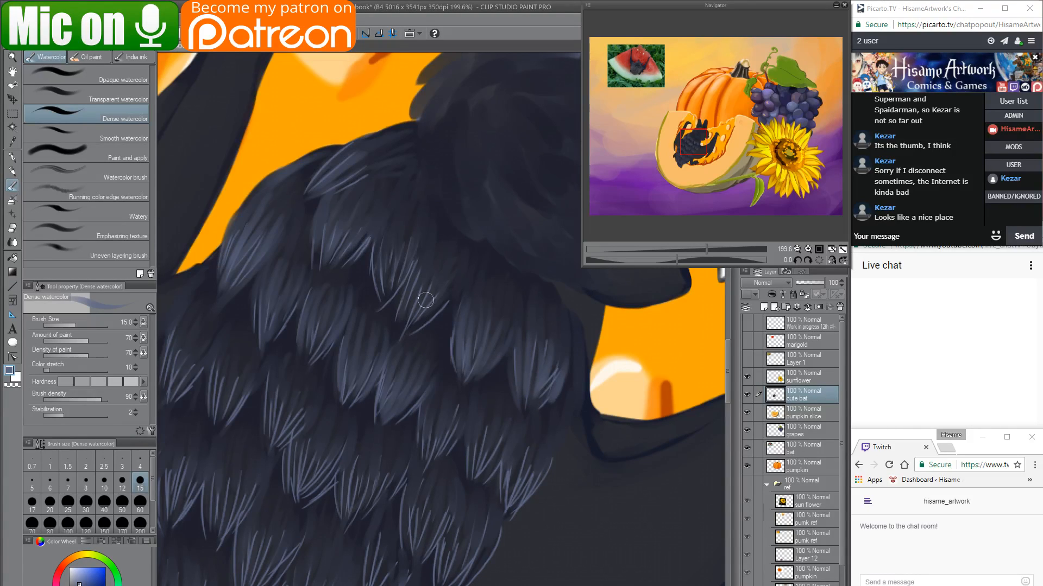
# Brush blue-grey strokes down the fur tufts in the centre of the bat's upper back, filling the gap toward the near wing.
pyautogui.moveTo(444, 288)
pyautogui.mouseDown()
pyautogui.moveTo(380, 338)
pyautogui.moveTo(438, 277)
pyautogui.moveTo(406, 328)
pyautogui.mouseUp()
pyautogui.moveTo(430, 240)
pyautogui.mouseDown()
pyautogui.moveTo(392, 338)
pyautogui.moveTo(439, 380)
pyautogui.mouseUp()
pyautogui.moveTo(432, 339); pyautogui.dragTo(437, 415)
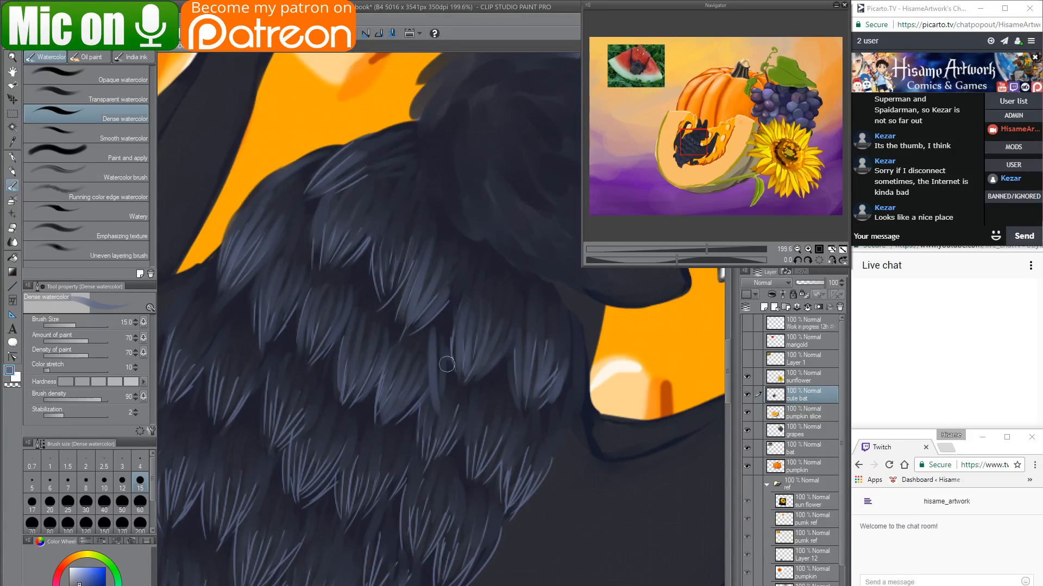
pyautogui.moveTo(453, 358); pyautogui.dragTo(461, 387)
# Glaze the next row of fur tufts in blue-grey, from the middle of the bat's back to the edge by the far wing.
pyautogui.moveTo(417, 337)
pyautogui.mouseDown()
pyautogui.moveTo(419, 396)
pyautogui.moveTo(457, 407)
pyautogui.moveTo(440, 403)
pyautogui.moveTo(445, 332)
pyautogui.moveTo(523, 303)
pyautogui.mouseUp()
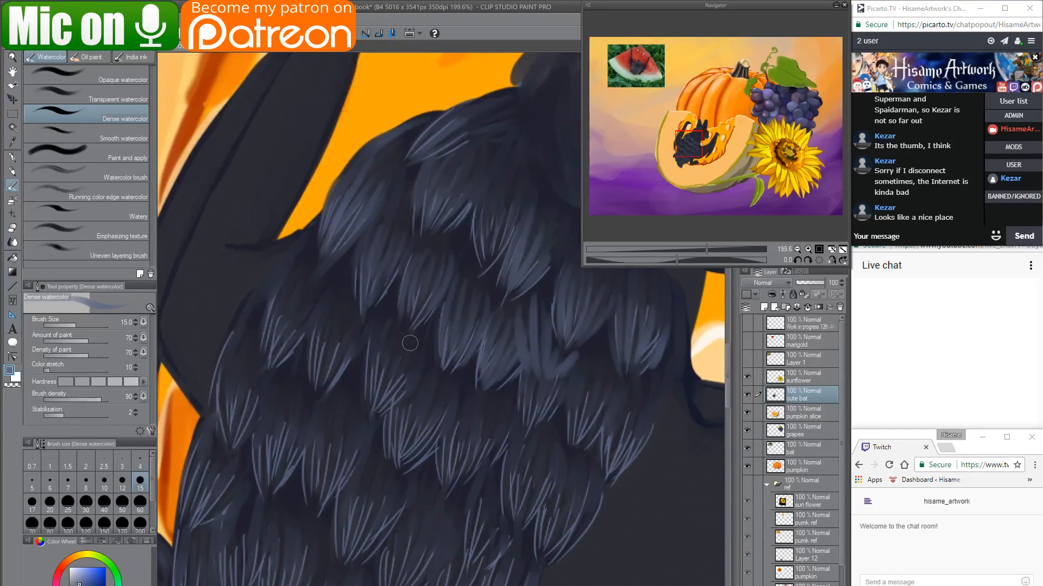
pyautogui.moveTo(410, 342); pyautogui.dragTo(414, 399)
pyautogui.moveTo(413, 354)
pyautogui.mouseDown()
pyautogui.moveTo(413, 376)
pyautogui.moveTo(439, 405)
pyautogui.mouseUp()
pyautogui.moveTo(365, 343)
pyautogui.mouseDown()
pyautogui.moveTo(373, 405)
pyautogui.moveTo(394, 405)
pyautogui.mouseUp()
pyautogui.moveTo(397, 364); pyautogui.dragTo(406, 410)
pyautogui.moveTo(325, 305); pyautogui.dragTo(347, 382)
pyautogui.moveTo(343, 328); pyautogui.dragTo(321, 380)
pyautogui.moveTo(348, 341); pyautogui.dragTo(321, 378)
pyautogui.moveTo(302, 260); pyautogui.dragTo(276, 336)
pyautogui.moveTo(290, 300); pyautogui.dragTo(274, 342)
pyautogui.moveTo(299, 304)
pyautogui.mouseDown()
pyautogui.moveTo(280, 345)
pyautogui.moveTo(297, 342)
pyautogui.mouseUp()
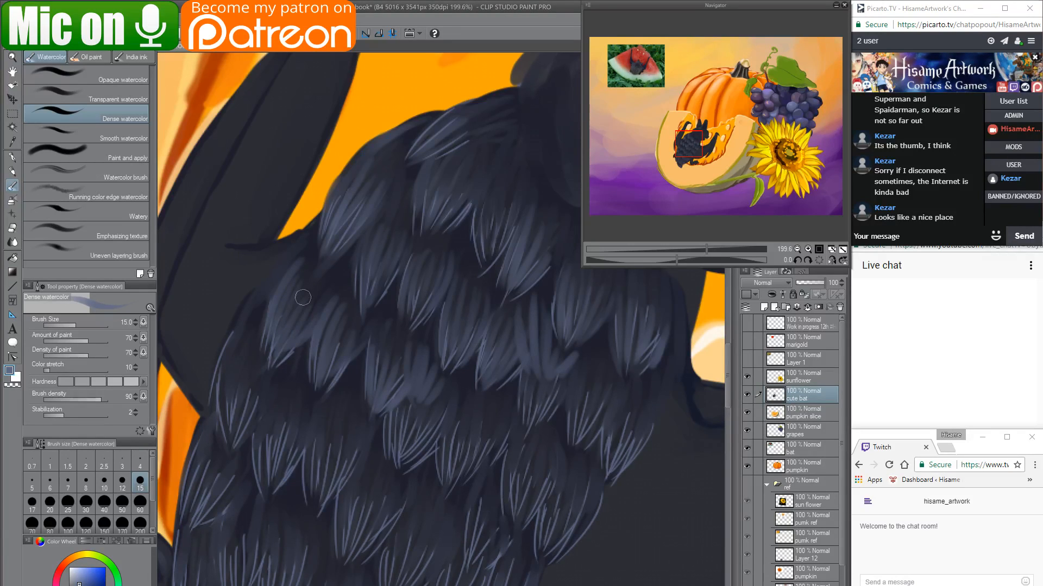
# Brush blue-grey strokes over the mid-back fur tufts, from the base of the far wing diagonally down to the middle of the body.
pyautogui.moveTo(433, 365)
pyautogui.mouseDown()
pyautogui.moveTo(447, 334)
pyautogui.moveTo(413, 133)
pyautogui.mouseUp()
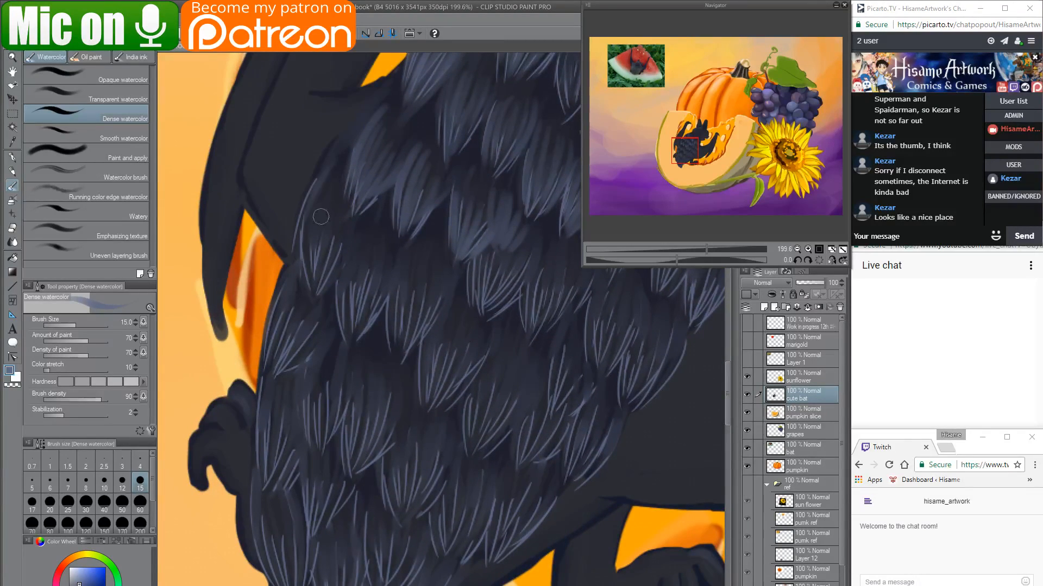
pyautogui.moveTo(329, 189); pyautogui.dragTo(320, 272)
pyautogui.moveTo(352, 210); pyautogui.dragTo(321, 280)
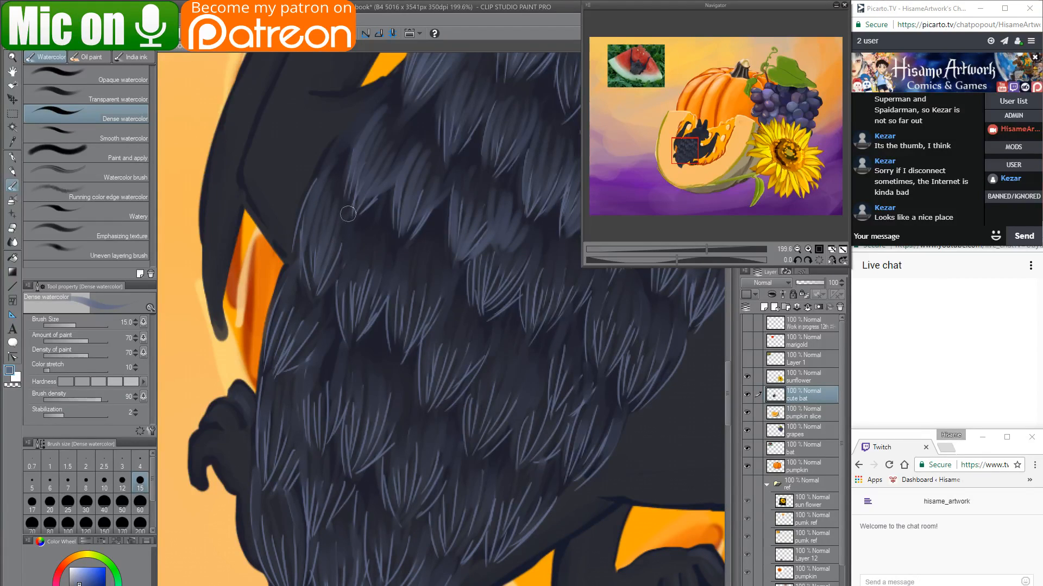
pyautogui.moveTo(350, 234); pyautogui.dragTo(328, 283)
pyautogui.moveTo(359, 240)
pyautogui.mouseDown()
pyautogui.moveTo(343, 314)
pyautogui.moveTo(365, 313)
pyautogui.mouseUp()
pyautogui.moveTo(399, 251)
pyautogui.mouseDown()
pyautogui.moveTo(354, 335)
pyautogui.moveTo(397, 263)
pyautogui.moveTo(422, 342)
pyautogui.moveTo(411, 264)
pyautogui.moveTo(406, 328)
pyautogui.mouseUp()
pyautogui.moveTo(426, 270)
pyautogui.mouseDown()
pyautogui.moveTo(410, 332)
pyautogui.moveTo(435, 261)
pyautogui.moveTo(404, 348)
pyautogui.moveTo(446, 279)
pyautogui.moveTo(448, 289)
pyautogui.moveTo(400, 370)
pyautogui.mouseUp()
pyautogui.moveTo(451, 317)
pyautogui.mouseDown()
pyautogui.moveTo(428, 407)
pyautogui.moveTo(434, 389)
pyautogui.mouseUp()
pyautogui.moveTo(475, 330)
pyautogui.mouseDown()
pyautogui.moveTo(448, 391)
pyautogui.moveTo(460, 387)
pyautogui.moveTo(432, 398)
pyautogui.mouseUp()
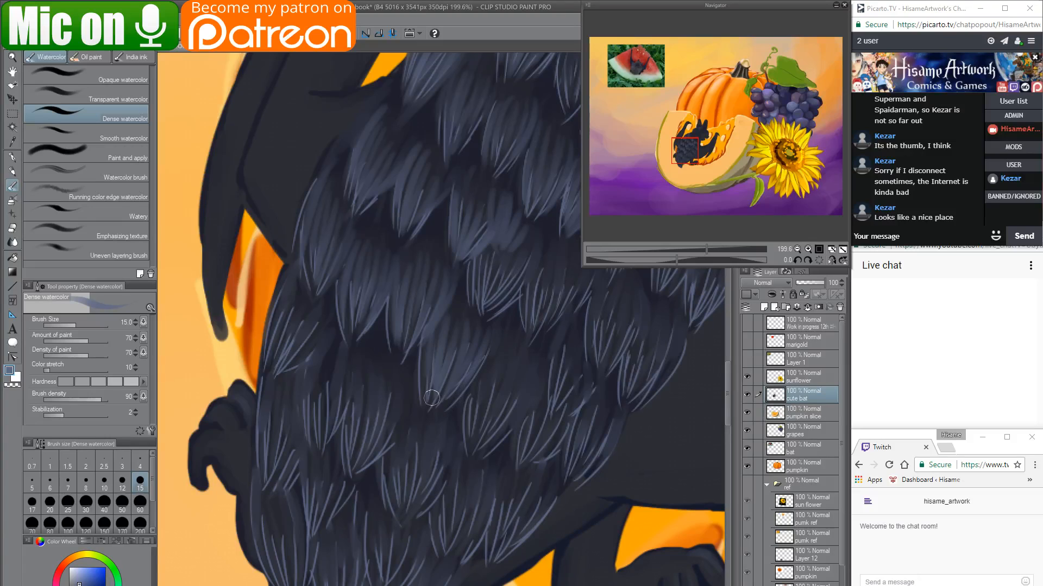
# Glaze the tufts in the lower middle of the bat's back in blue-grey and deepen the large central tuft above them.
pyautogui.moveTo(505, 353); pyautogui.dragTo(468, 432)
pyautogui.moveTo(488, 374)
pyautogui.mouseDown()
pyautogui.moveTo(475, 461)
pyautogui.moveTo(475, 451)
pyautogui.mouseUp()
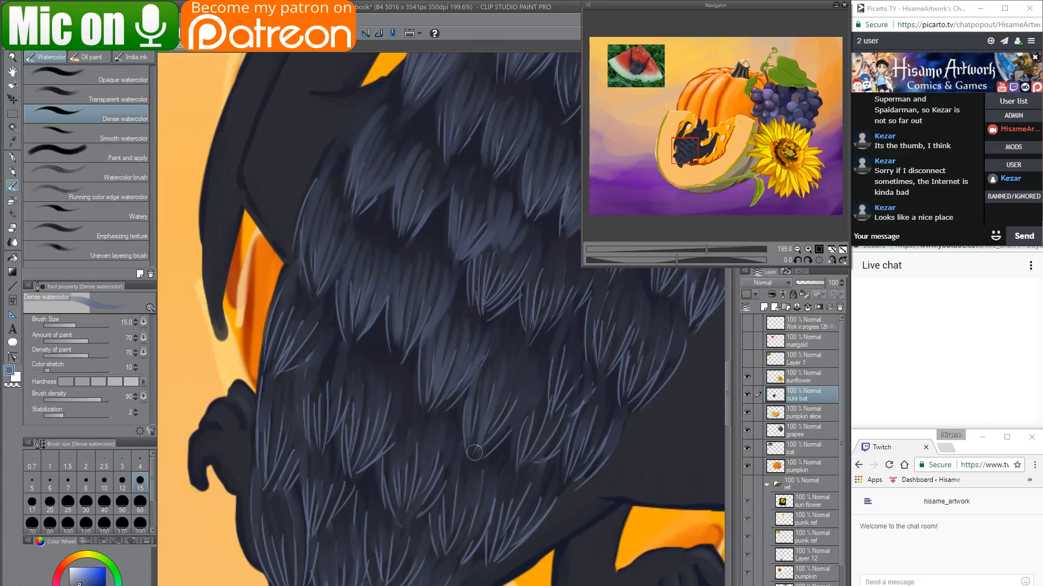
pyautogui.moveTo(513, 354)
pyautogui.mouseDown()
pyautogui.moveTo(492, 411)
pyautogui.moveTo(499, 438)
pyautogui.mouseUp()
pyautogui.moveTo(534, 385)
pyautogui.mouseDown()
pyautogui.moveTo(501, 440)
pyautogui.moveTo(515, 432)
pyautogui.mouseUp()
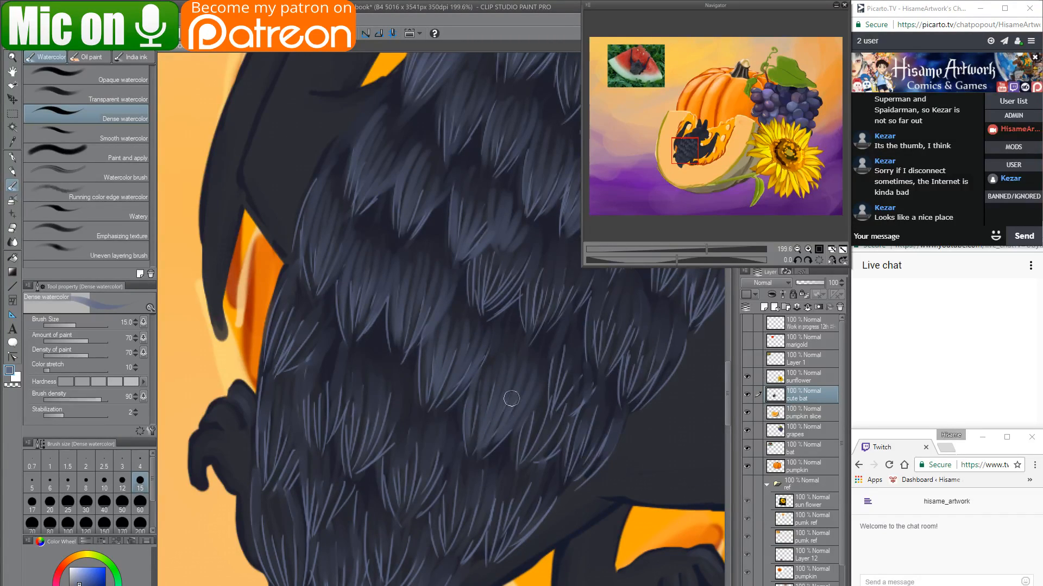
pyautogui.moveTo(523, 306); pyautogui.dragTo(484, 362)
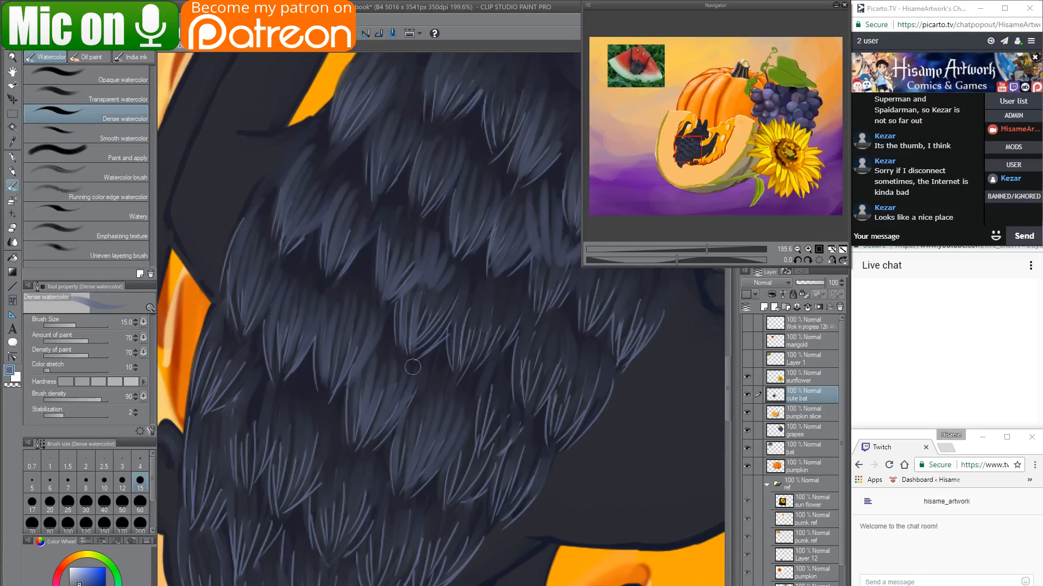
pyautogui.moveTo(443, 296); pyautogui.dragTo(424, 330)
pyautogui.moveTo(447, 328); pyautogui.dragTo(425, 350)
pyautogui.moveTo(461, 302); pyautogui.dragTo(419, 361)
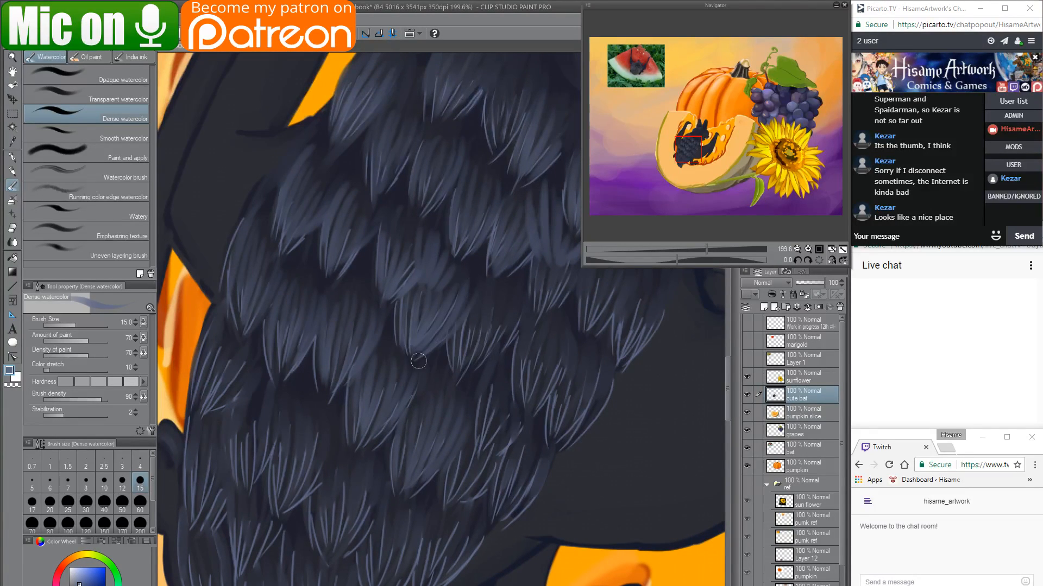
# Switch to Chrome and search Google Images for "pueblo people homes" in a new tab.
pyautogui.hotkey('alt', 'Tab')
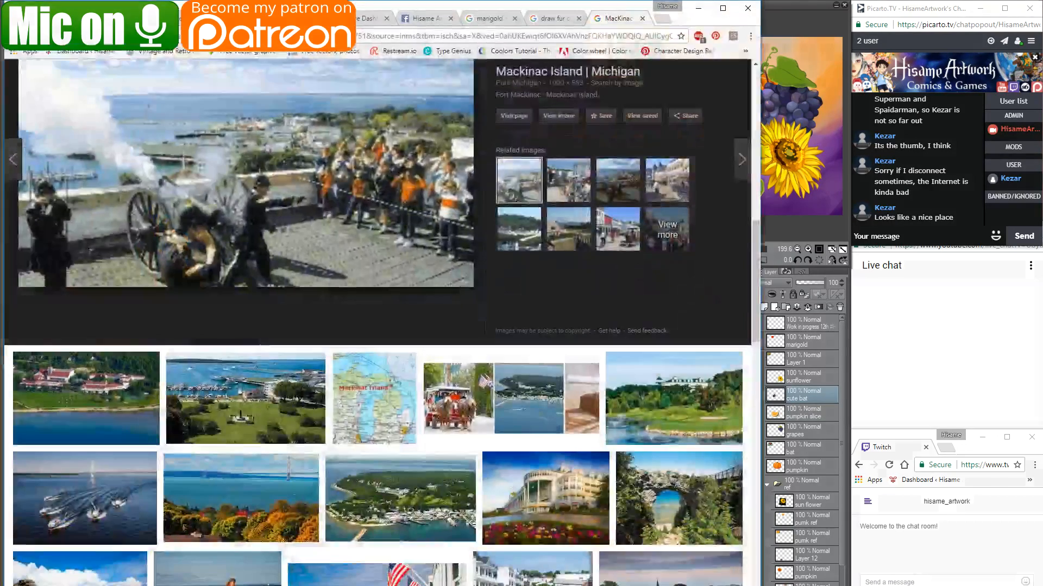
pyautogui.scroll(7, 334, 482)
pyautogui.scroll(6, 334, 480)
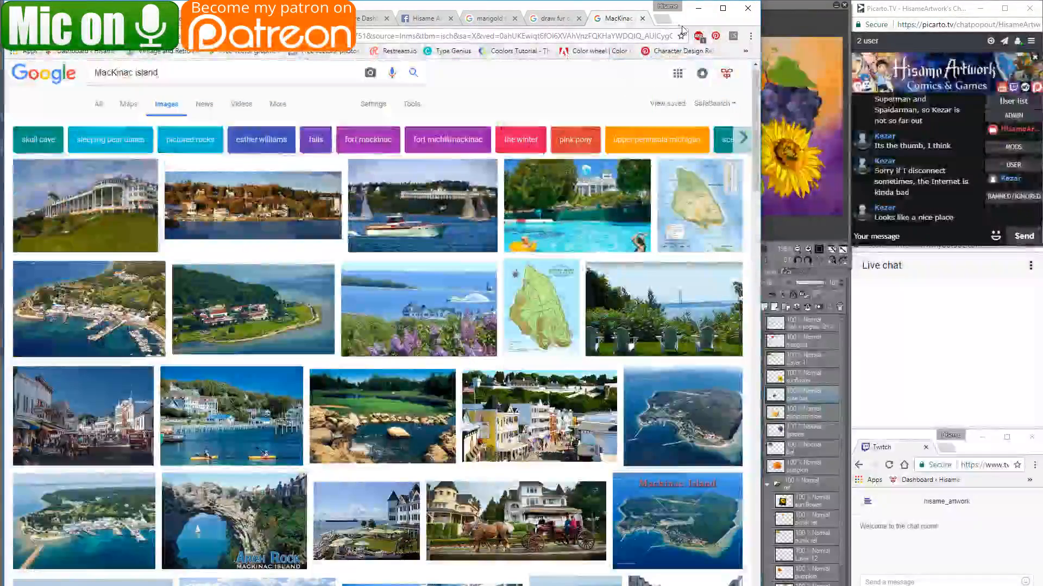
pyautogui.click(662, 19)
pyautogui.write('pueblo')
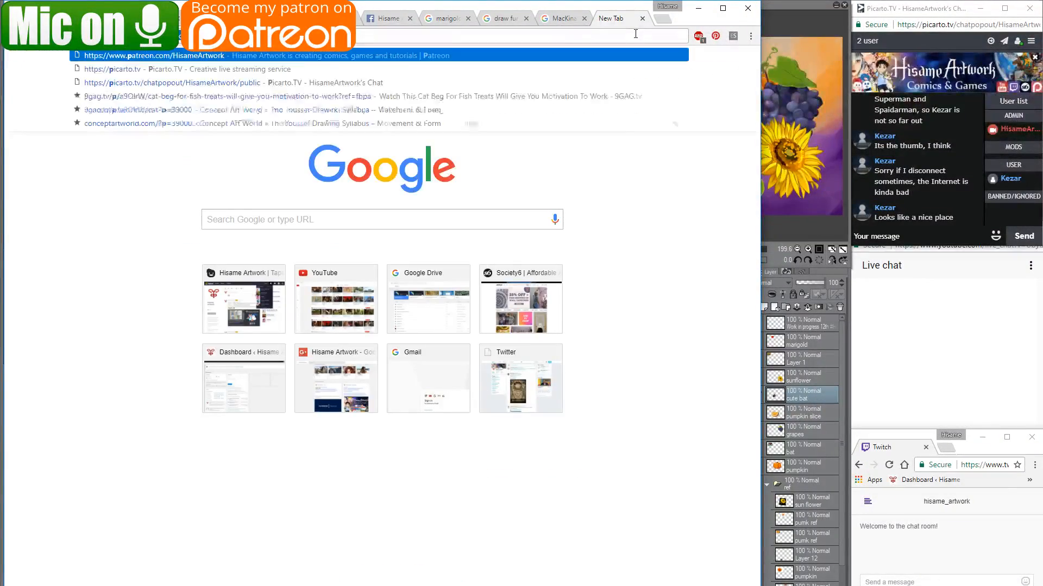
pyautogui.write(' people')
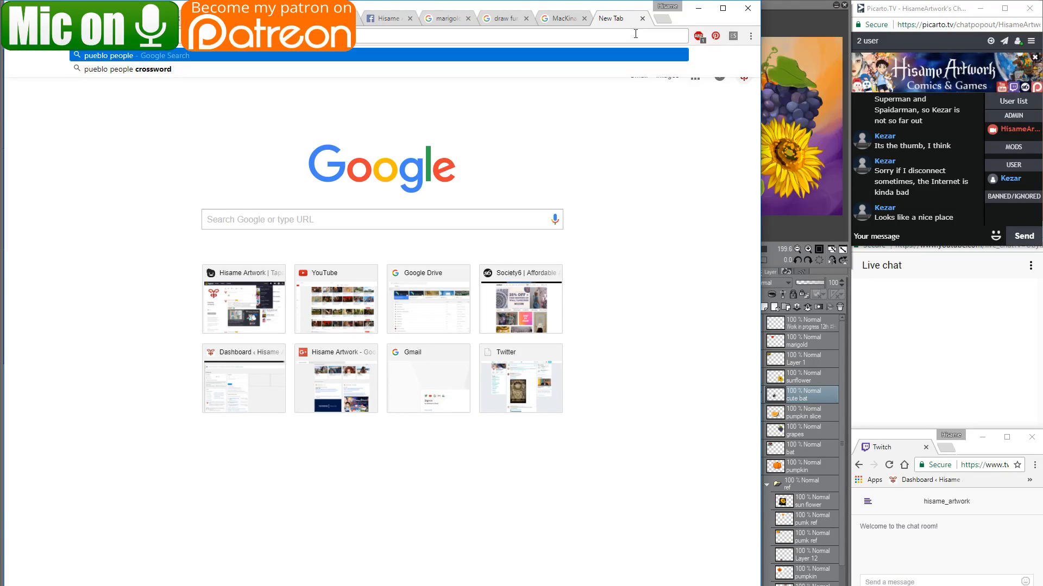
pyautogui.write(' b')
pyautogui.press('BackSpace')
pyautogui.write('homes')
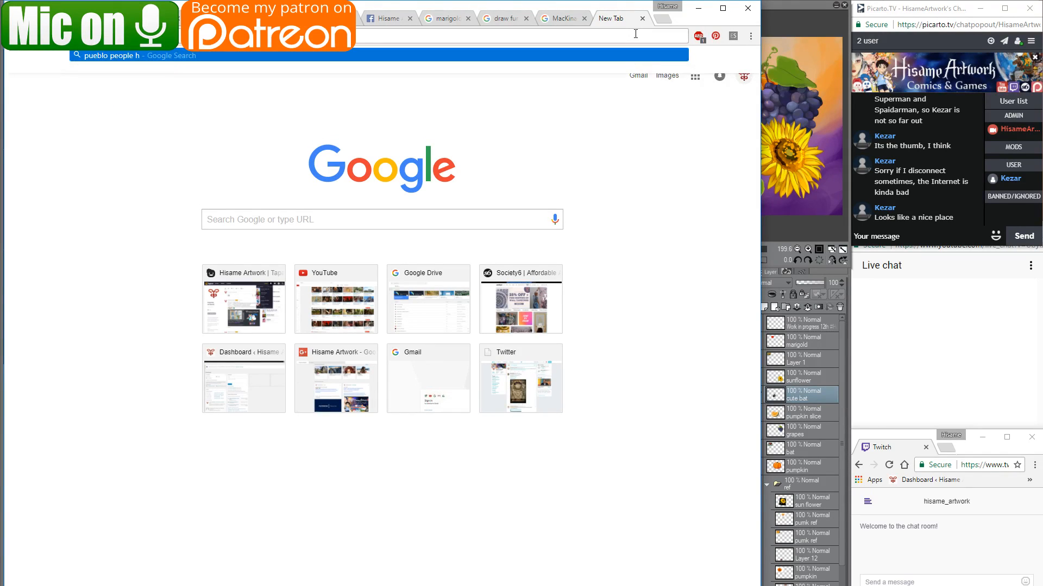
pyautogui.press('Return')
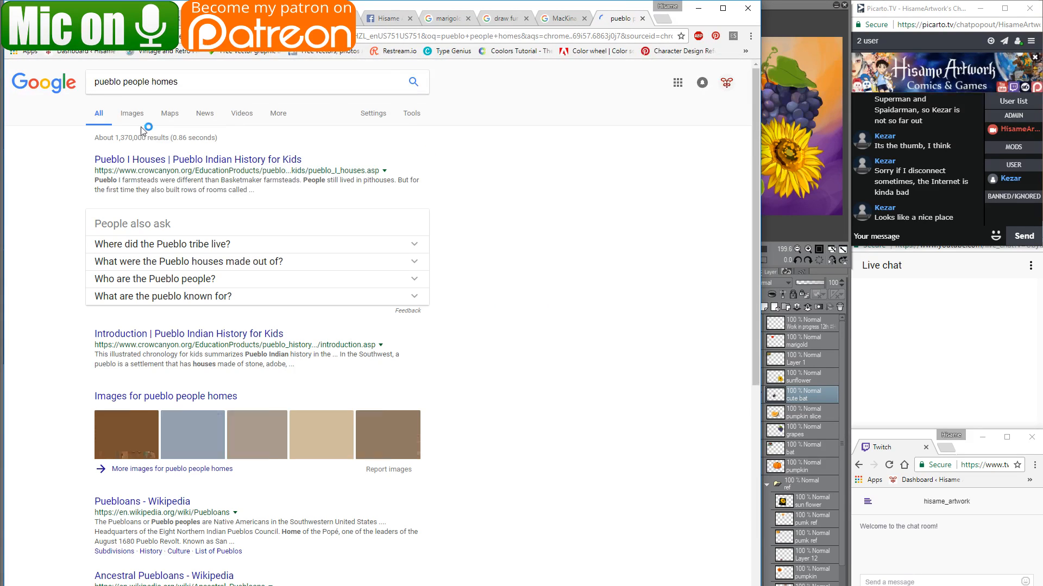
pyautogui.click(136, 114)
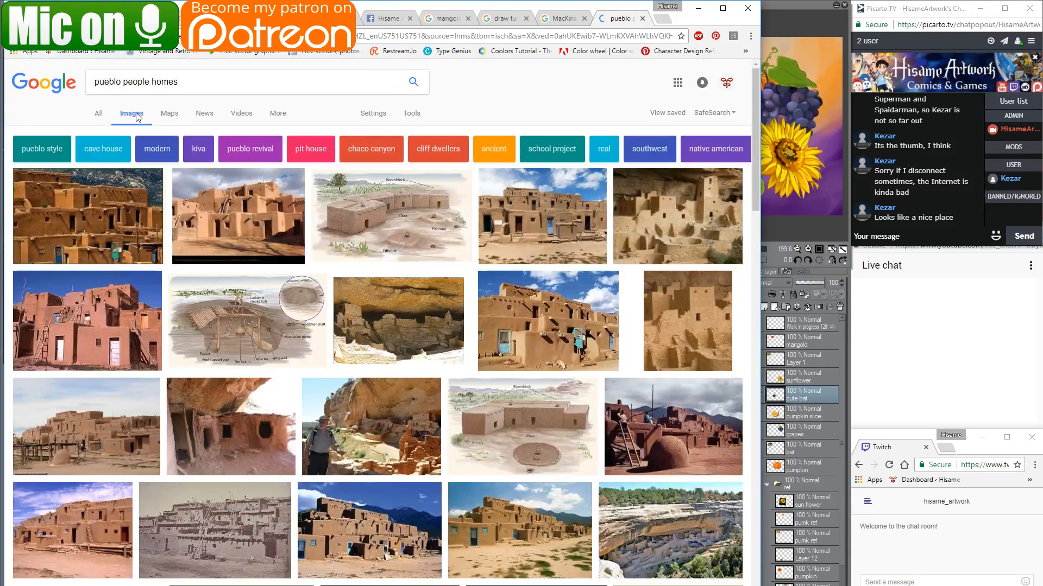
# Browse the pueblo home pictures and enlarge the cliff dwelling photos, including the Cliff Palace at Mesa Verde.
pyautogui.click(442, 324)
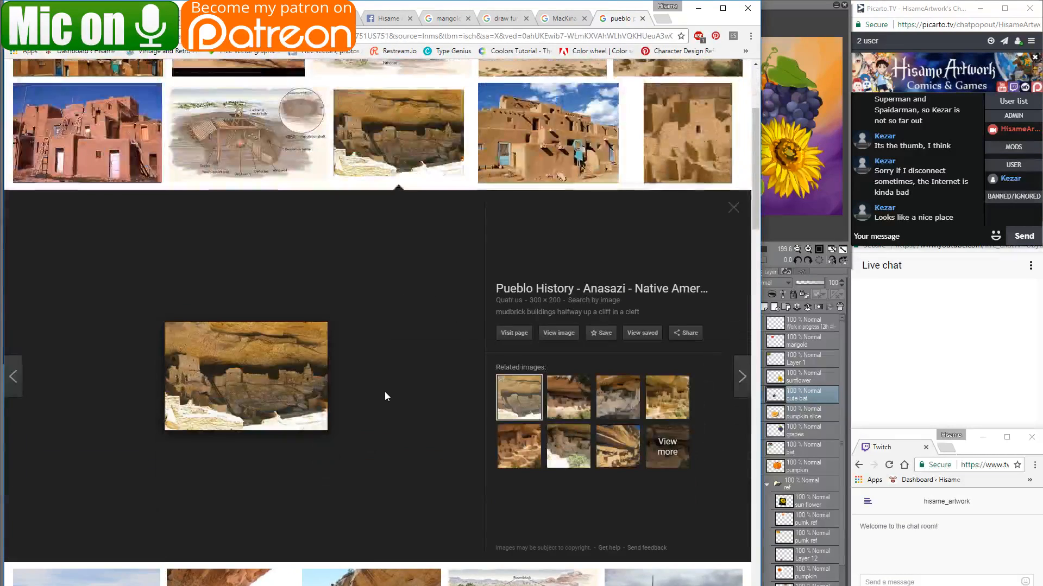
pyautogui.scroll(4, 348, 353)
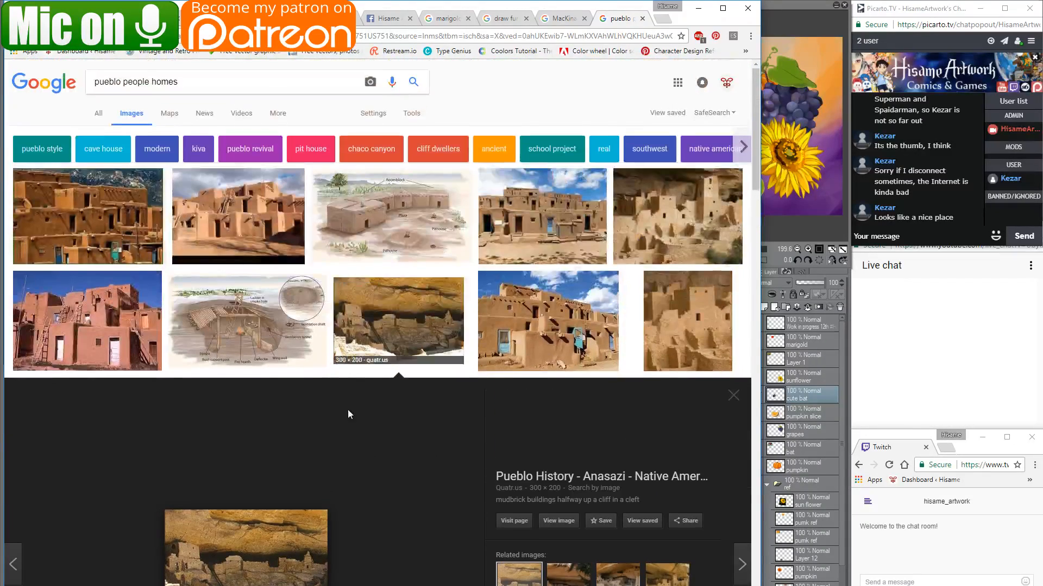
pyautogui.scroll(-1, 356, 434)
pyautogui.click(655, 161)
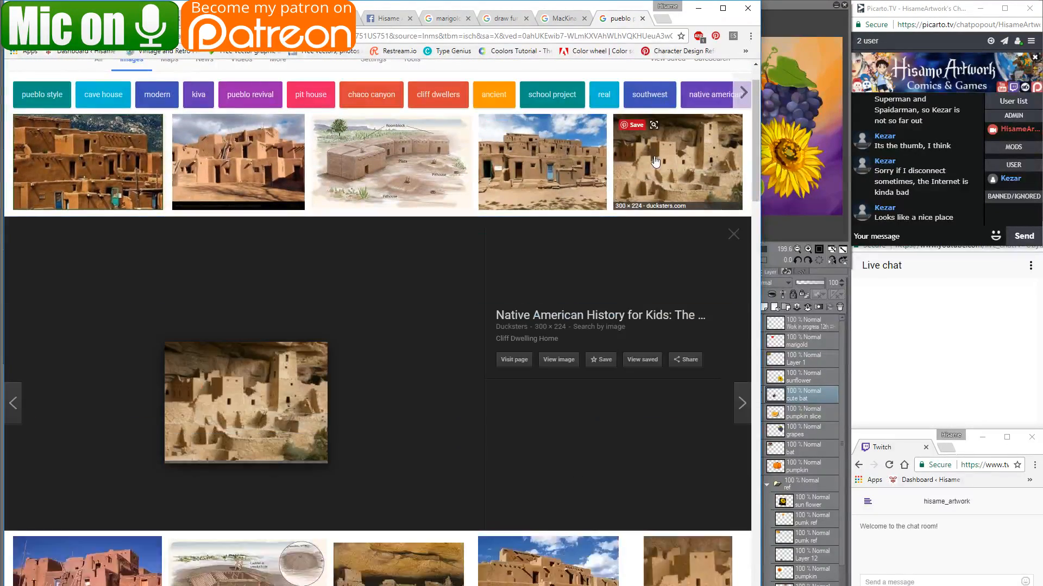
pyautogui.scroll(-4, 427, 318)
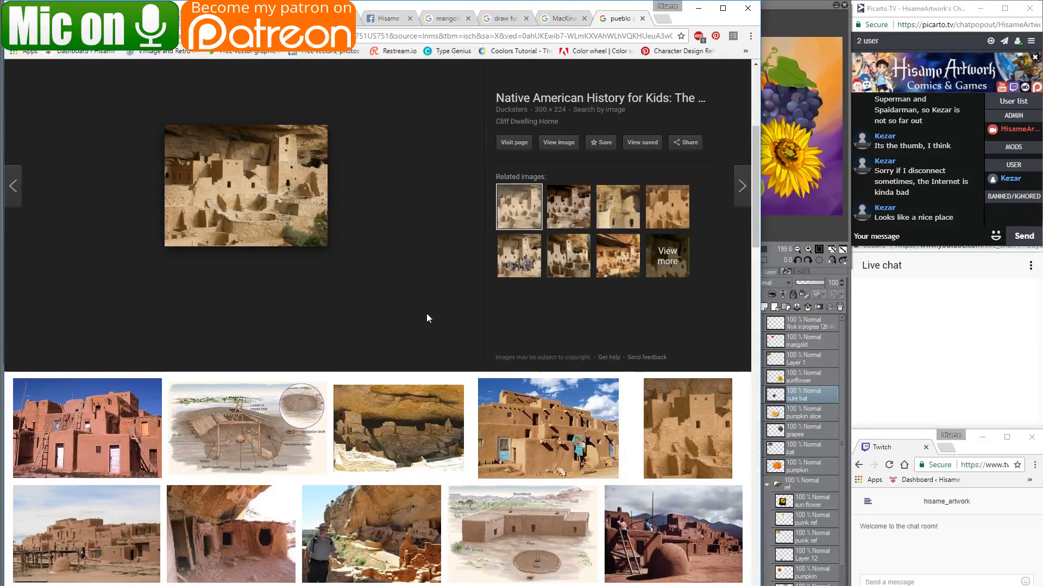
pyautogui.scroll(-4, 427, 318)
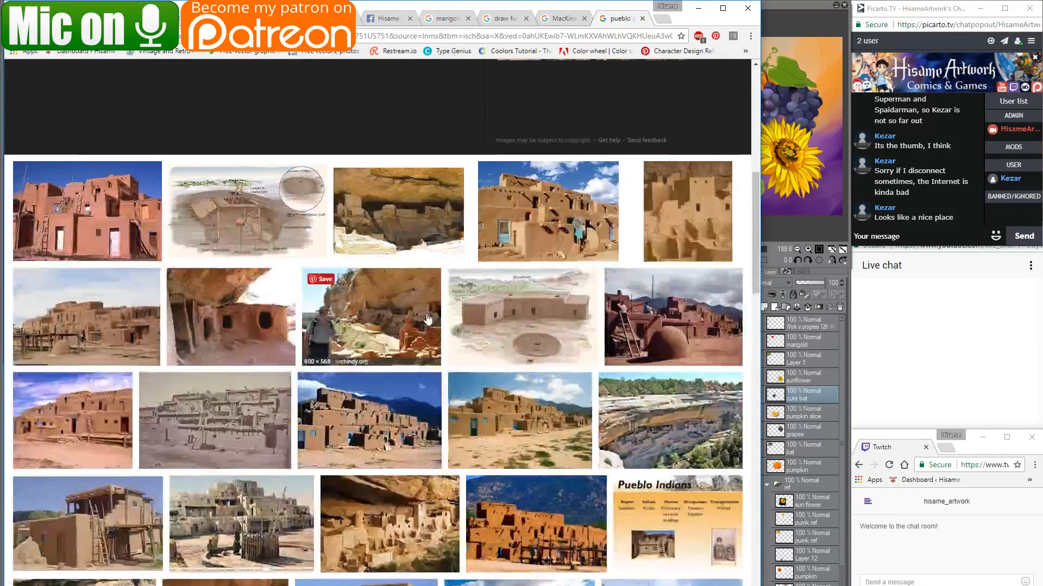
pyautogui.scroll(5, 427, 318)
pyautogui.scroll(4, 426, 318)
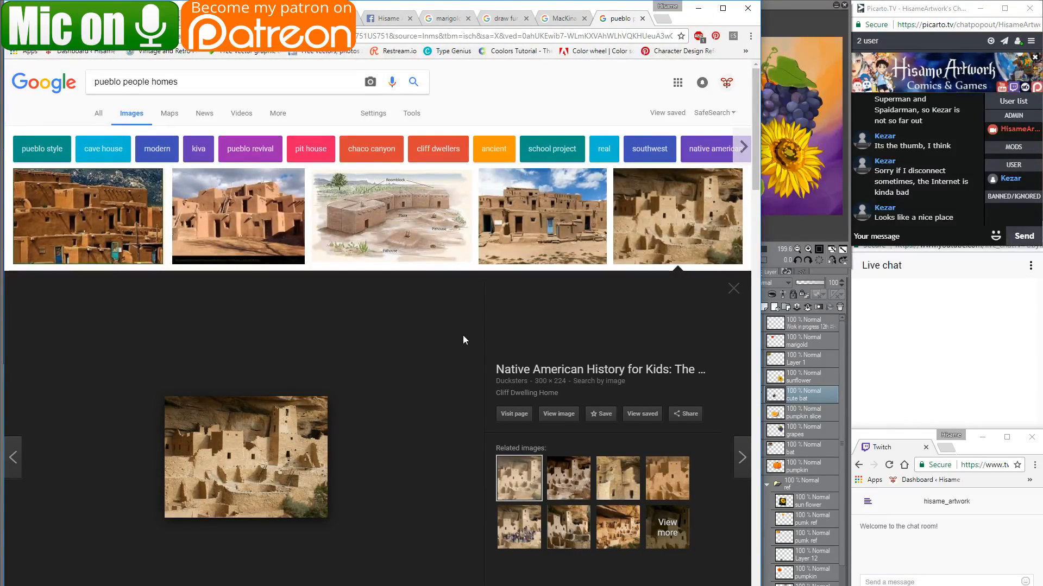
pyautogui.scroll(-6, 463, 335)
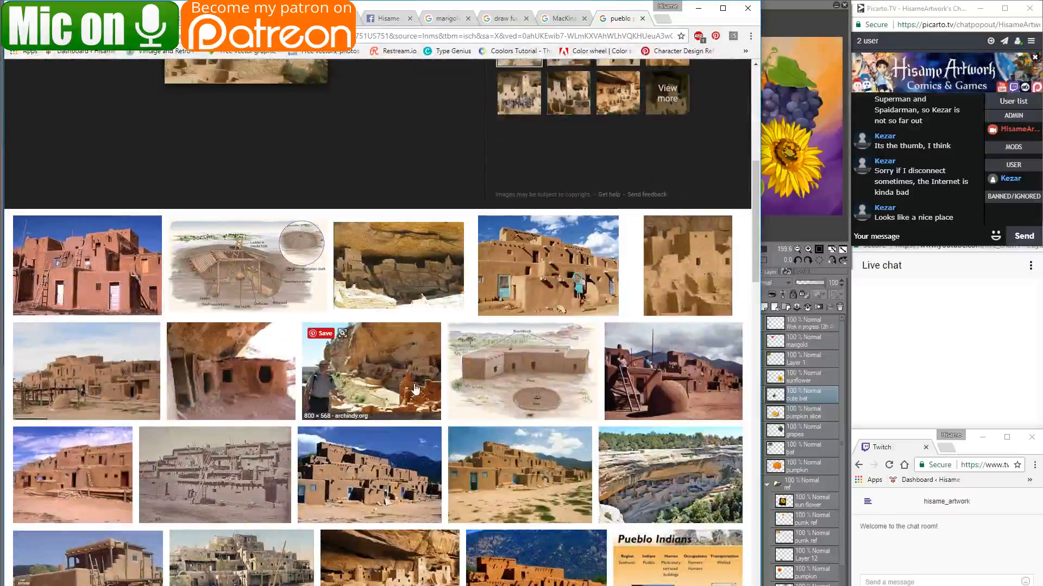
pyautogui.scroll(-2, 427, 356)
pyautogui.scroll(-1, 427, 356)
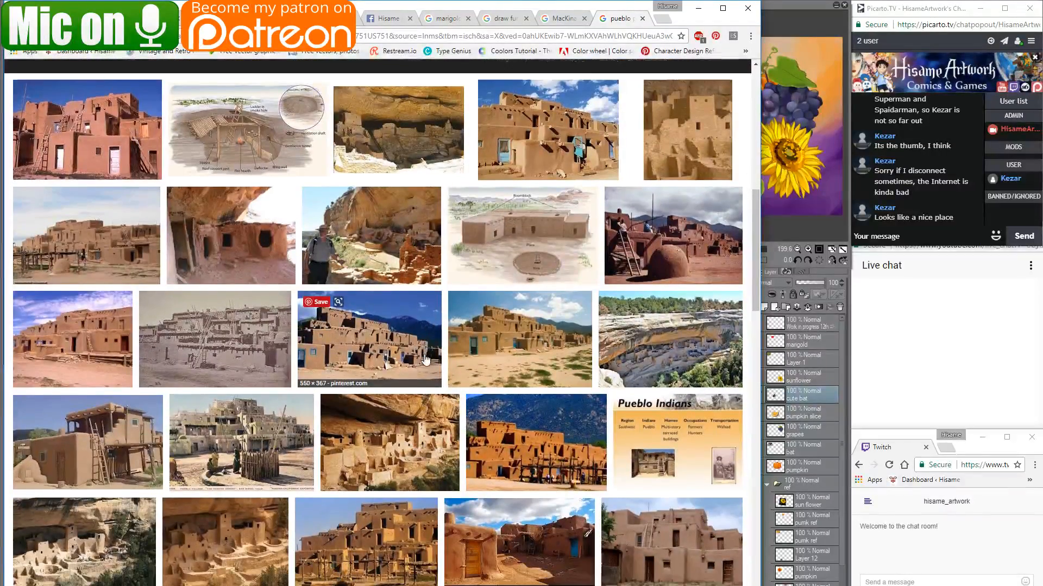
pyautogui.click(261, 501)
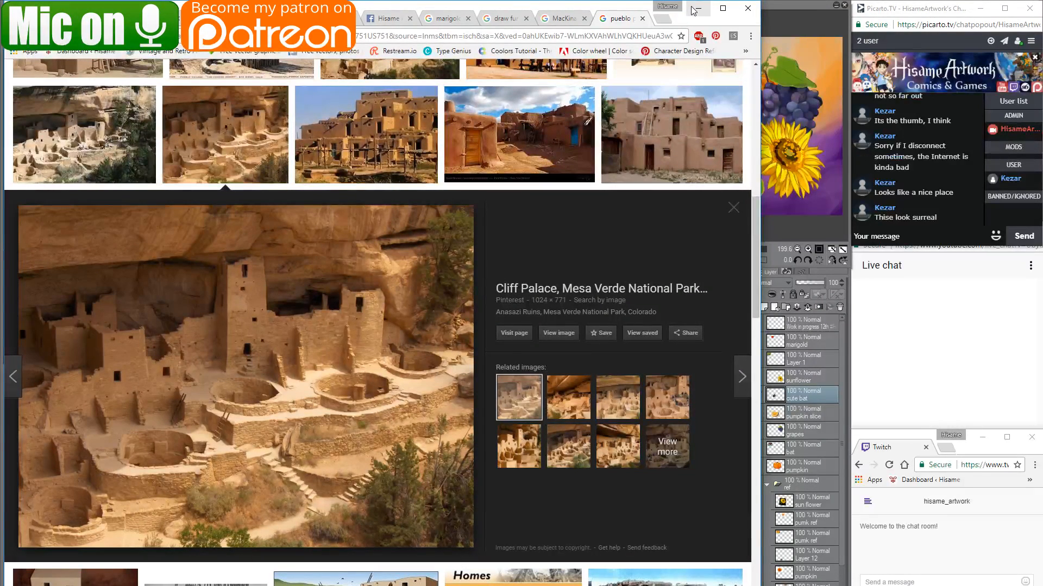
# Switch back to Clip Studio Paint and glaze the fur tufts on the near side of the bat's mid-back in blue-grey.
pyautogui.hotkey('alt', 'Tab')
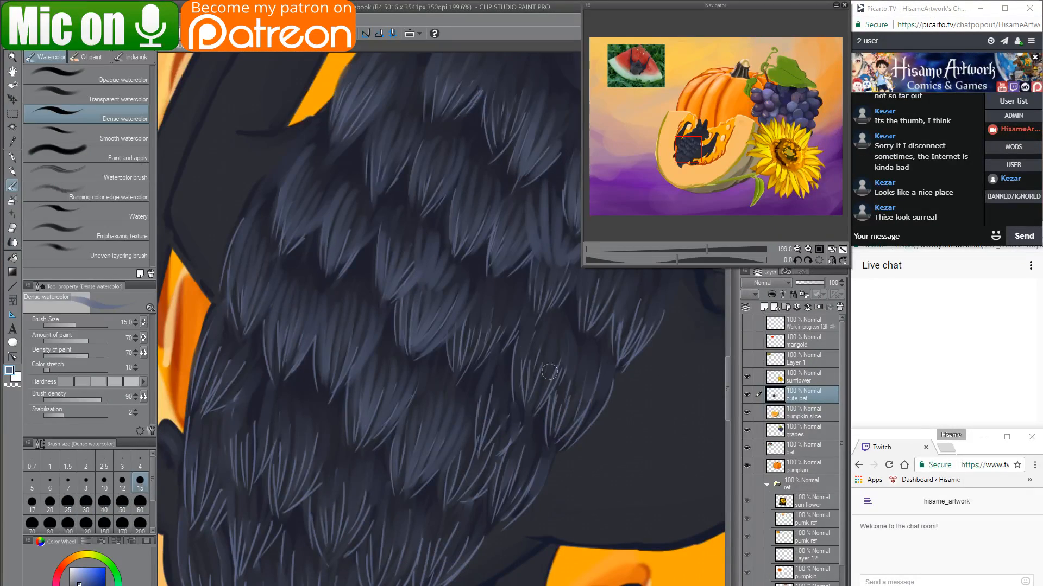
pyautogui.moveTo(471, 313); pyautogui.dragTo(452, 356)
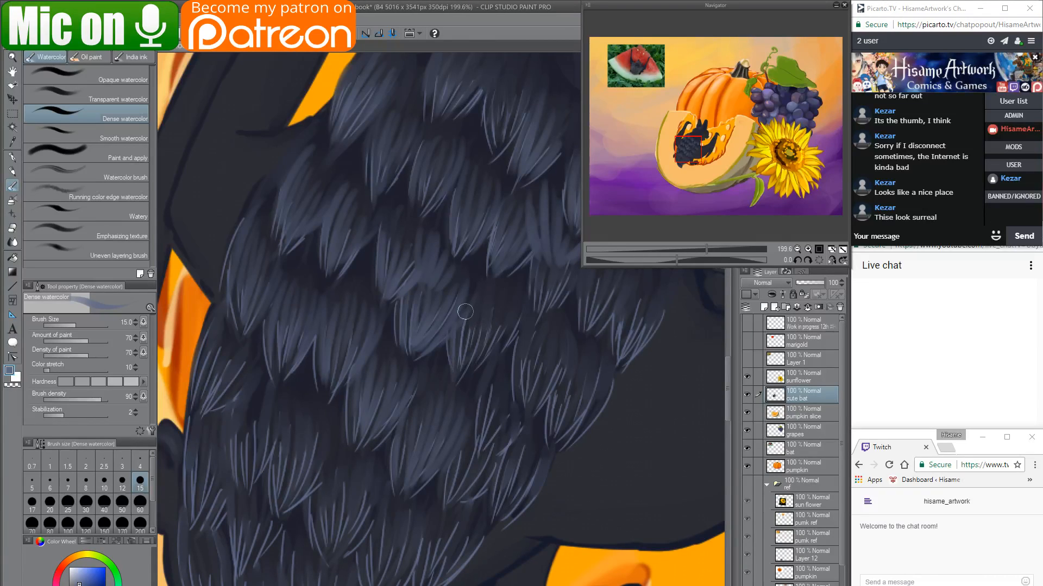
pyautogui.moveTo(464, 312)
pyautogui.mouseDown()
pyautogui.moveTo(462, 345)
pyautogui.moveTo(478, 301)
pyautogui.moveTo(470, 358)
pyautogui.mouseUp()
pyautogui.moveTo(481, 304); pyautogui.dragTo(473, 370)
pyautogui.moveTo(510, 298)
pyautogui.mouseDown()
pyautogui.moveTo(459, 380)
pyautogui.moveTo(491, 355)
pyautogui.moveTo(528, 359)
pyautogui.mouseUp()
pyautogui.moveTo(535, 320)
pyautogui.mouseDown()
pyautogui.moveTo(525, 374)
pyautogui.moveTo(541, 332)
pyautogui.moveTo(548, 346)
pyautogui.moveTo(532, 407)
pyautogui.mouseUp()
pyautogui.moveTo(568, 339)
pyautogui.mouseDown()
pyautogui.moveTo(535, 410)
pyautogui.moveTo(542, 402)
pyautogui.moveTo(470, 389)
pyautogui.moveTo(382, 403)
pyautogui.moveTo(418, 459)
pyautogui.mouseUp()
pyautogui.moveTo(442, 379)
pyautogui.mouseDown()
pyautogui.moveTo(418, 459)
pyautogui.moveTo(462, 371)
pyautogui.moveTo(429, 445)
pyautogui.mouseUp()
pyautogui.moveTo(478, 389); pyautogui.dragTo(454, 440)
# Brush blue-grey strokes over the outermost fur tufts along the base of the bat's near wing.
pyautogui.moveTo(443, 280)
pyautogui.mouseDown()
pyautogui.moveTo(434, 307)
pyautogui.moveTo(445, 337)
pyautogui.mouseUp()
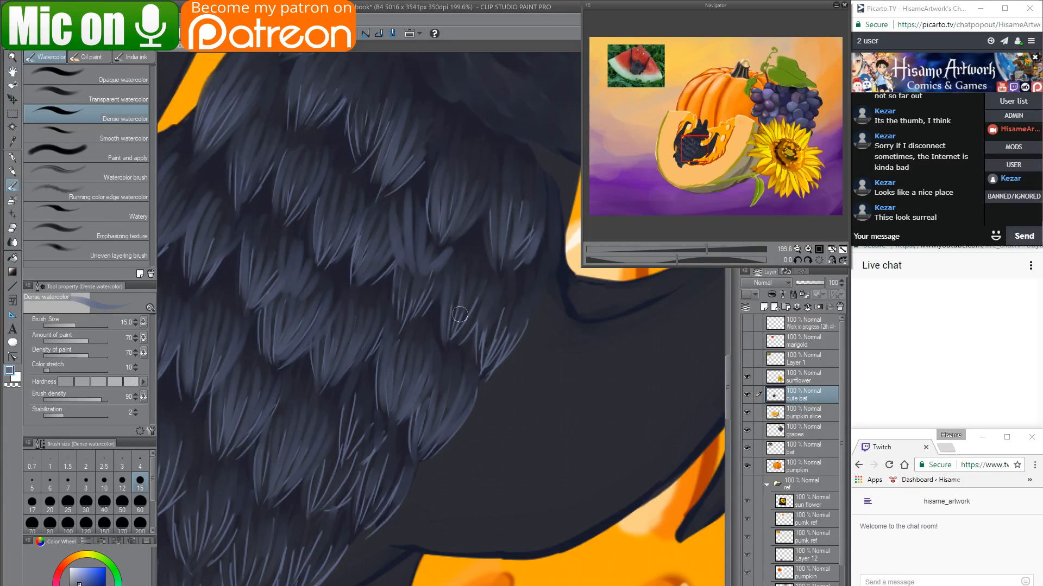
pyautogui.moveTo(473, 270); pyautogui.dragTo(453, 334)
pyautogui.moveTo(486, 296)
pyautogui.mouseDown()
pyautogui.moveTo(467, 339)
pyautogui.moveTo(479, 388)
pyautogui.moveTo(491, 348)
pyautogui.mouseUp()
pyautogui.moveTo(516, 304)
pyautogui.mouseDown()
pyautogui.moveTo(491, 361)
pyautogui.moveTo(510, 352)
pyautogui.mouseUp()
pyautogui.moveTo(513, 304); pyautogui.dragTo(497, 318)
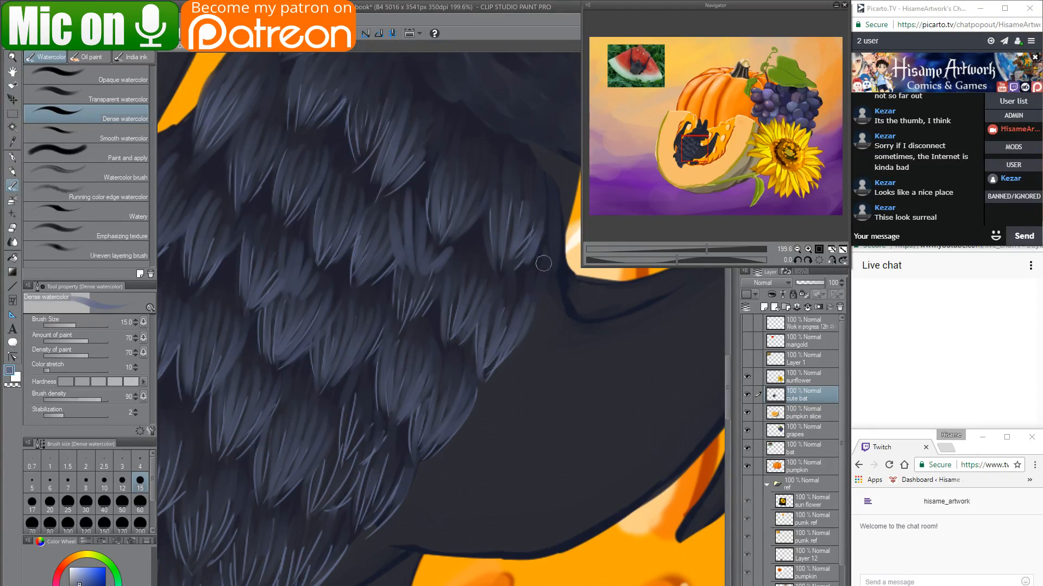
pyautogui.moveTo(544, 264); pyautogui.dragTo(536, 288)
pyautogui.moveTo(395, 281); pyautogui.dragTo(403, 319)
pyautogui.moveTo(429, 288)
pyautogui.mouseDown()
pyautogui.moveTo(404, 319)
pyautogui.moveTo(428, 304)
pyautogui.mouseUp()
# Glaze the fur tufts on the bat's far flank in blue-grey, just below the gap under the far wing.
pyautogui.moveTo(336, 401)
pyautogui.mouseDown()
pyautogui.moveTo(582, 240)
pyautogui.moveTo(511, 315)
pyautogui.mouseUp()
pyautogui.moveTo(263, 250)
pyautogui.mouseDown()
pyautogui.moveTo(229, 351)
pyautogui.moveTo(259, 261)
pyautogui.moveTo(235, 326)
pyautogui.mouseUp()
pyautogui.moveTo(269, 272)
pyautogui.mouseDown()
pyautogui.moveTo(237, 337)
pyautogui.moveTo(290, 269)
pyautogui.moveTo(259, 321)
pyautogui.mouseUp()
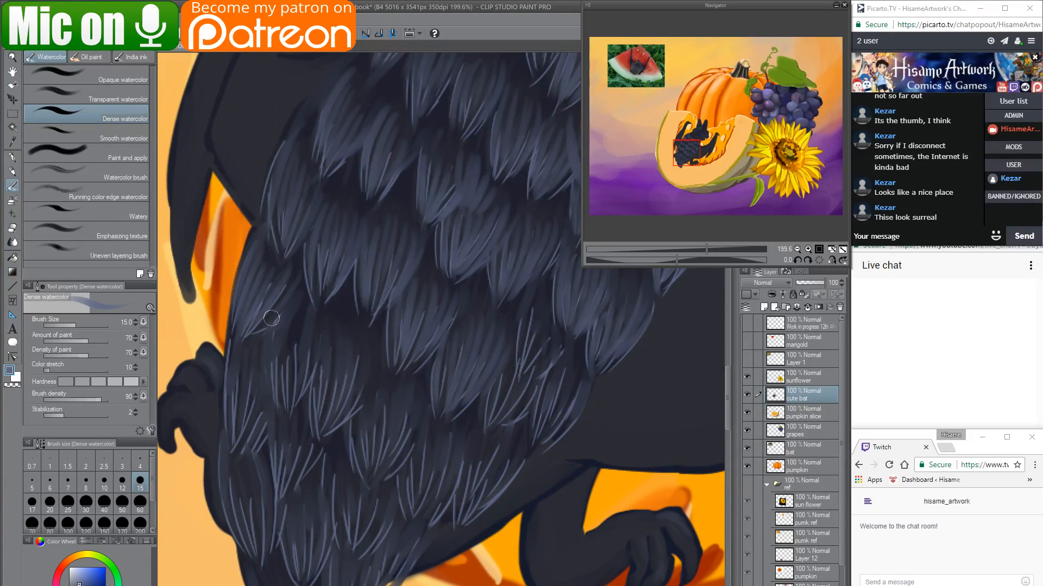
pyautogui.moveTo(296, 290)
pyautogui.mouseDown()
pyautogui.moveTo(267, 329)
pyautogui.moveTo(269, 407)
pyautogui.mouseUp()
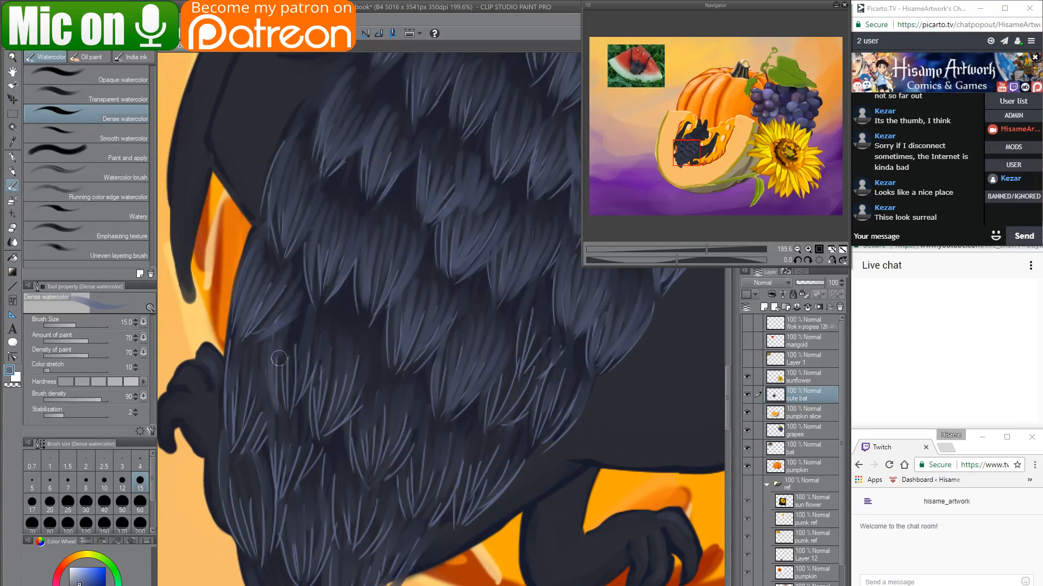
pyautogui.moveTo(296, 352)
pyautogui.mouseDown()
pyautogui.moveTo(278, 412)
pyautogui.moveTo(289, 391)
pyautogui.mouseUp()
pyautogui.moveTo(315, 330); pyautogui.dragTo(305, 382)
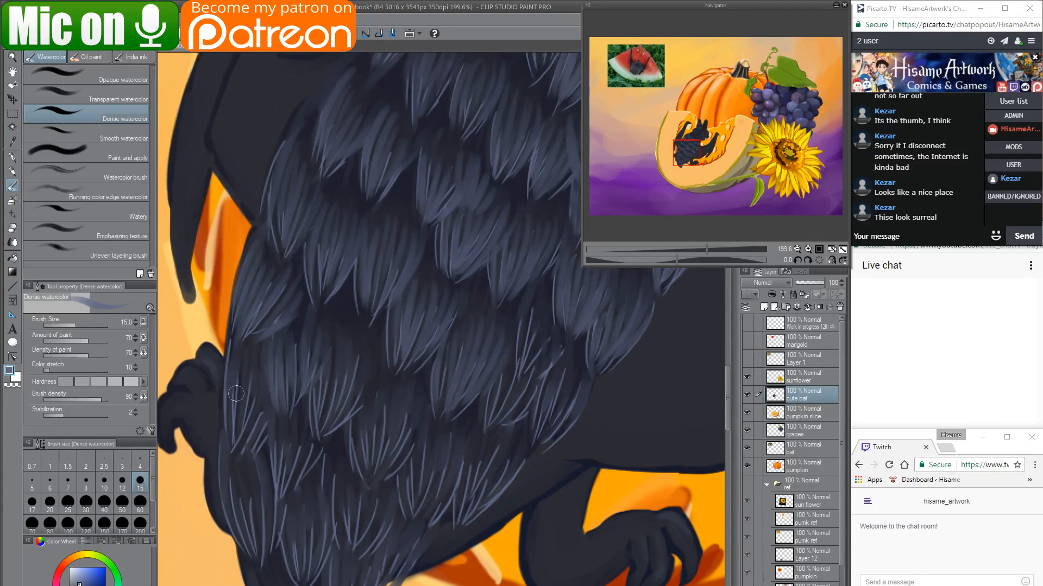
# Brush blue-grey strokes down the lower row of flank tufts, from the edge beside the far claw toward the middle of the body.
pyautogui.moveTo(235, 358)
pyautogui.mouseDown()
pyautogui.moveTo(237, 453)
pyautogui.moveTo(238, 434)
pyautogui.mouseUp()
pyautogui.moveTo(256, 400); pyautogui.dragTo(243, 451)
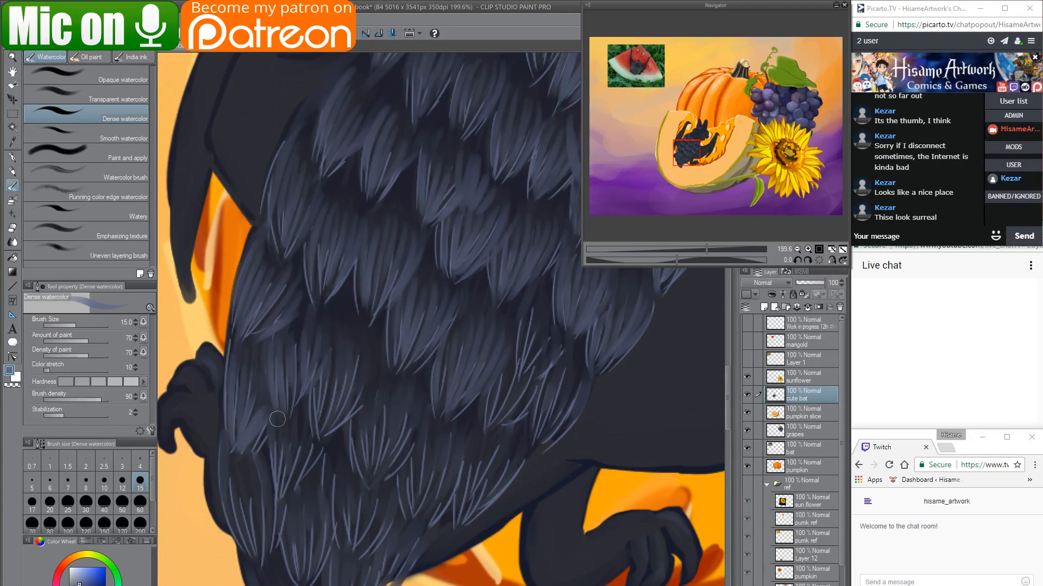
pyautogui.moveTo(283, 413)
pyautogui.mouseDown()
pyautogui.moveTo(269, 440)
pyautogui.moveTo(223, 451)
pyautogui.mouseUp()
pyautogui.moveTo(314, 384); pyautogui.dragTo(330, 418)
pyautogui.moveTo(335, 380)
pyautogui.mouseDown()
pyautogui.moveTo(329, 424)
pyautogui.moveTo(346, 366)
pyautogui.moveTo(362, 360)
pyautogui.moveTo(339, 414)
pyautogui.mouseUp()
pyautogui.moveTo(359, 367)
pyautogui.mouseDown()
pyautogui.moveTo(335, 419)
pyautogui.moveTo(347, 427)
pyautogui.mouseUp()
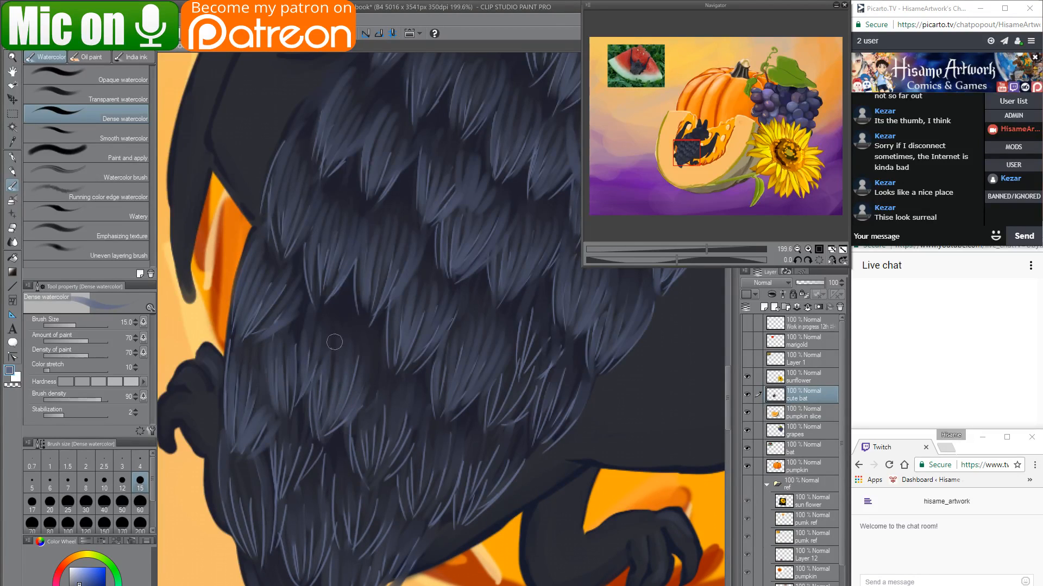
# Brush blue-grey strokes over the fur tufts in the middle of the bat's lower body.
pyautogui.moveTo(337, 304)
pyautogui.mouseDown()
pyautogui.moveTo(339, 381)
pyautogui.moveTo(351, 313)
pyautogui.moveTo(357, 330)
pyautogui.moveTo(347, 375)
pyautogui.mouseUp()
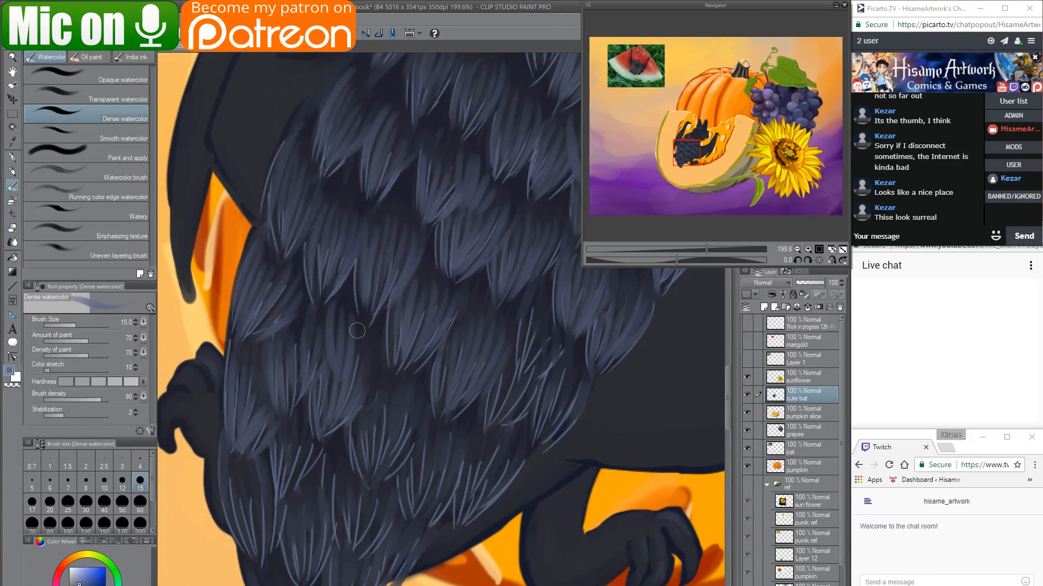
pyautogui.moveTo(358, 325)
pyautogui.mouseDown()
pyautogui.moveTo(344, 371)
pyautogui.moveTo(360, 382)
pyautogui.mouseUp()
pyautogui.moveTo(314, 311); pyautogui.dragTo(316, 344)
pyautogui.moveTo(385, 342); pyautogui.dragTo(354, 467)
pyautogui.moveTo(376, 404); pyautogui.dragTo(367, 456)
pyautogui.moveTo(392, 389); pyautogui.dragTo(388, 463)
# Glaze the fur tufts along the bat's lower edge in blue-grey, working toward the base of the near wing above the foot.
pyautogui.moveTo(425, 414)
pyautogui.mouseDown()
pyautogui.moveTo(397, 468)
pyautogui.moveTo(406, 514)
pyautogui.mouseUp()
pyautogui.moveTo(405, 478); pyautogui.dragTo(413, 512)
pyautogui.moveTo(433, 461)
pyautogui.mouseDown()
pyautogui.moveTo(421, 500)
pyautogui.moveTo(437, 508)
pyautogui.mouseUp()
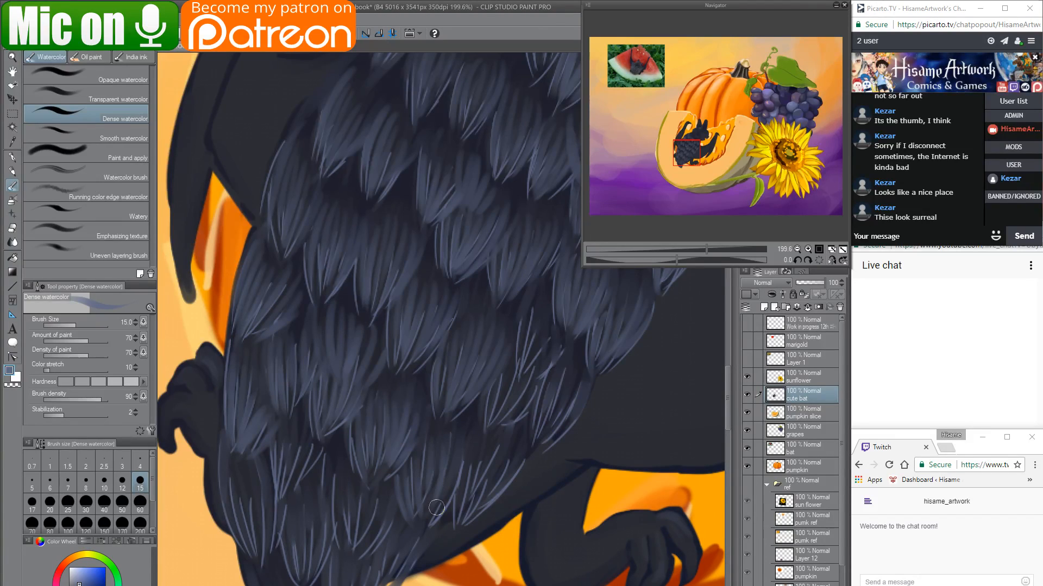
pyautogui.moveTo(459, 447)
pyautogui.mouseDown()
pyautogui.moveTo(436, 500)
pyautogui.moveTo(444, 508)
pyautogui.moveTo(441, 483)
pyautogui.moveTo(424, 478)
pyautogui.moveTo(469, 461)
pyautogui.moveTo(460, 505)
pyautogui.moveTo(482, 451)
pyautogui.moveTo(466, 508)
pyautogui.mouseUp()
pyautogui.moveTo(494, 455); pyautogui.dragTo(458, 518)
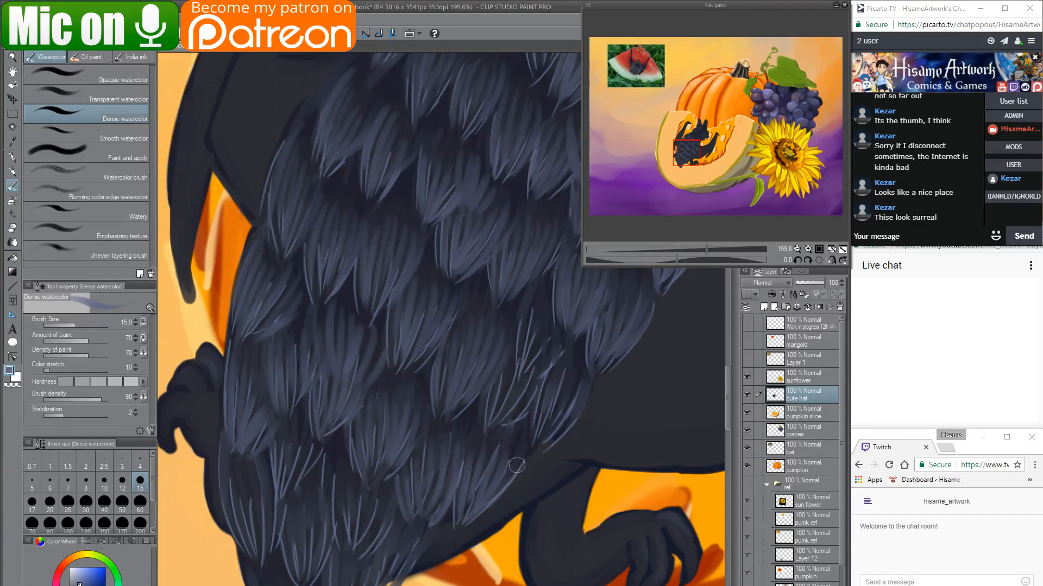
pyautogui.moveTo(516, 465)
pyautogui.mouseDown()
pyautogui.moveTo(475, 519)
pyautogui.moveTo(473, 507)
pyautogui.mouseUp()
pyautogui.moveTo(540, 441); pyautogui.dragTo(482, 491)
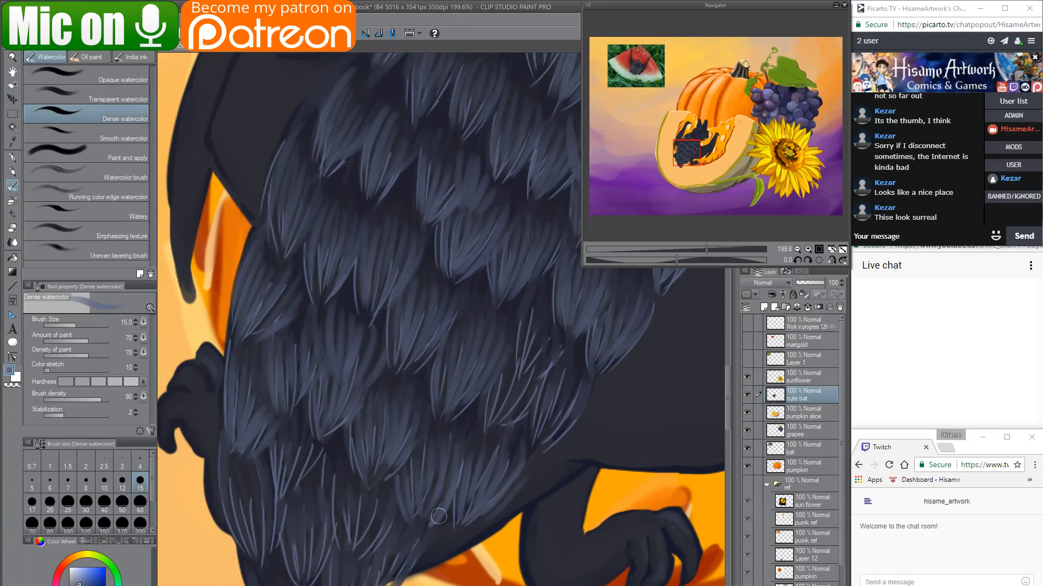
# Brush blue-grey strokes over the rump tufts, from the edge beside the far claw toward the middle.
pyautogui.moveTo(438, 517); pyautogui.dragTo(503, 387)
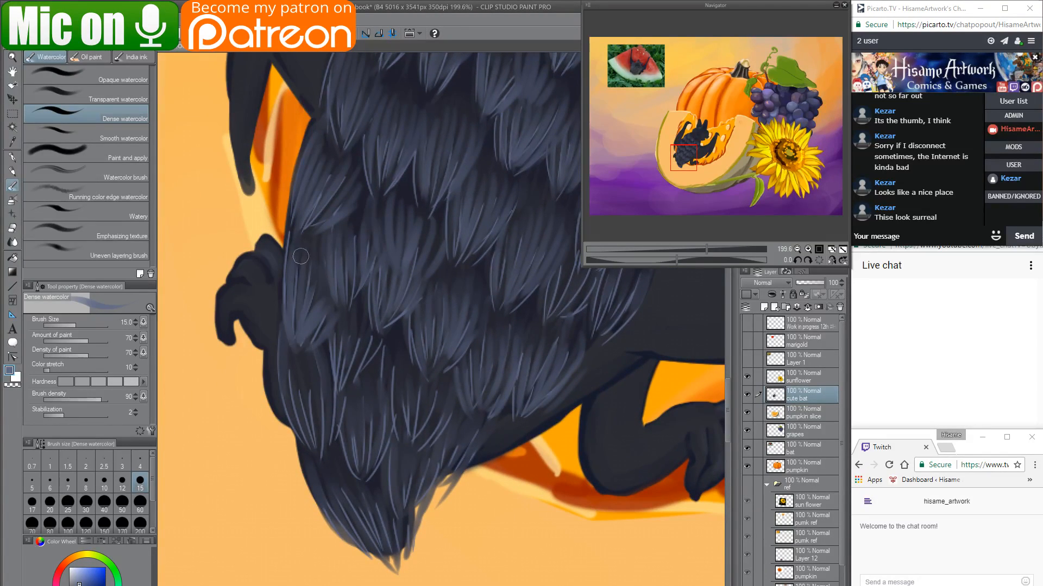
pyautogui.moveTo(300, 257); pyautogui.dragTo(299, 338)
pyautogui.moveTo(308, 279); pyautogui.dragTo(316, 432)
pyautogui.moveTo(289, 366)
pyautogui.mouseDown()
pyautogui.moveTo(312, 385)
pyautogui.moveTo(313, 437)
pyautogui.moveTo(317, 361)
pyautogui.moveTo(318, 448)
pyautogui.mouseUp()
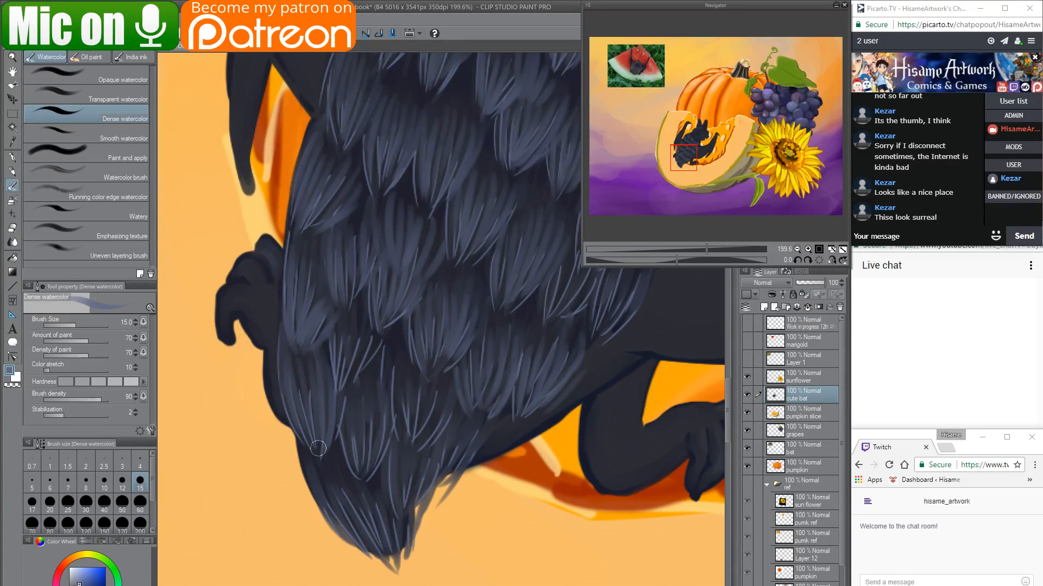
pyautogui.moveTo(333, 337); pyautogui.dragTo(332, 381)
pyautogui.moveTo(350, 331)
pyautogui.mouseDown()
pyautogui.moveTo(338, 384)
pyautogui.moveTo(352, 368)
pyautogui.moveTo(354, 379)
pyautogui.mouseUp()
pyautogui.moveTo(376, 342)
pyautogui.mouseDown()
pyautogui.moveTo(350, 388)
pyautogui.moveTo(342, 470)
pyautogui.mouseUp()
pyautogui.moveTo(365, 411); pyautogui.dragTo(363, 483)
pyautogui.moveTo(398, 354); pyautogui.dragTo(405, 433)
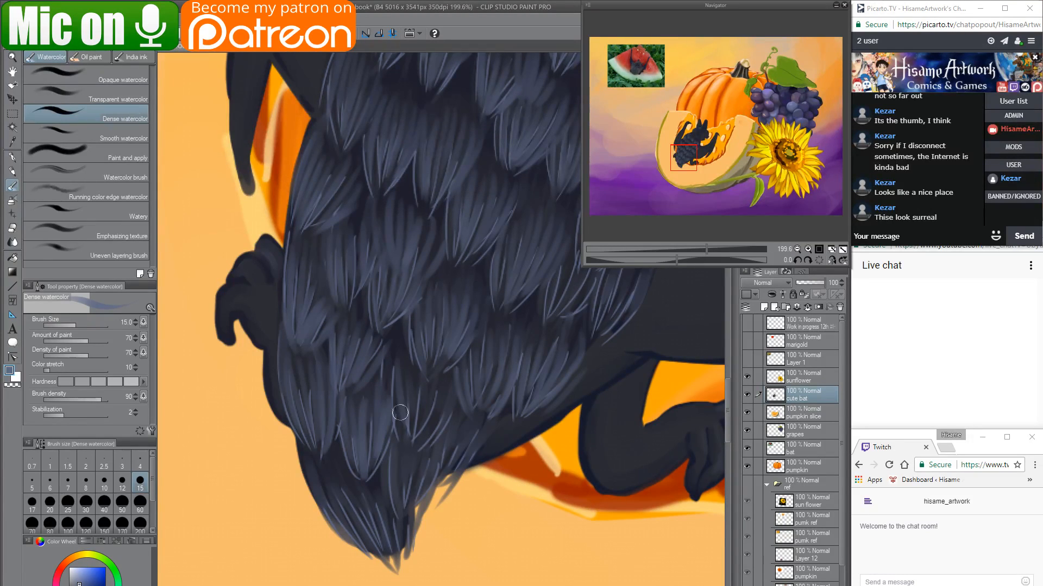
# Glaze the pointed tail end and its ragged fringe of tufts in blue-grey.
pyautogui.moveTo(414, 374)
pyautogui.mouseDown()
pyautogui.moveTo(418, 429)
pyautogui.moveTo(430, 407)
pyautogui.moveTo(429, 429)
pyautogui.moveTo(393, 528)
pyautogui.mouseUp()
pyautogui.moveTo(405, 471)
pyautogui.mouseDown()
pyautogui.moveTo(406, 520)
pyautogui.moveTo(429, 486)
pyautogui.mouseUp()
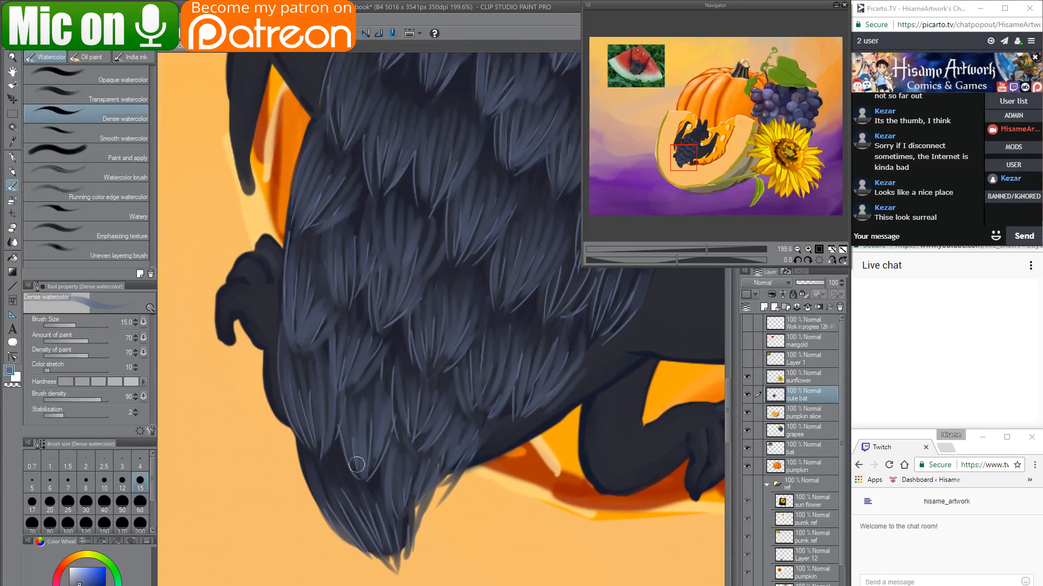
pyautogui.moveTo(324, 481)
pyautogui.mouseDown()
pyautogui.moveTo(361, 539)
pyautogui.moveTo(396, 543)
pyautogui.mouseUp()
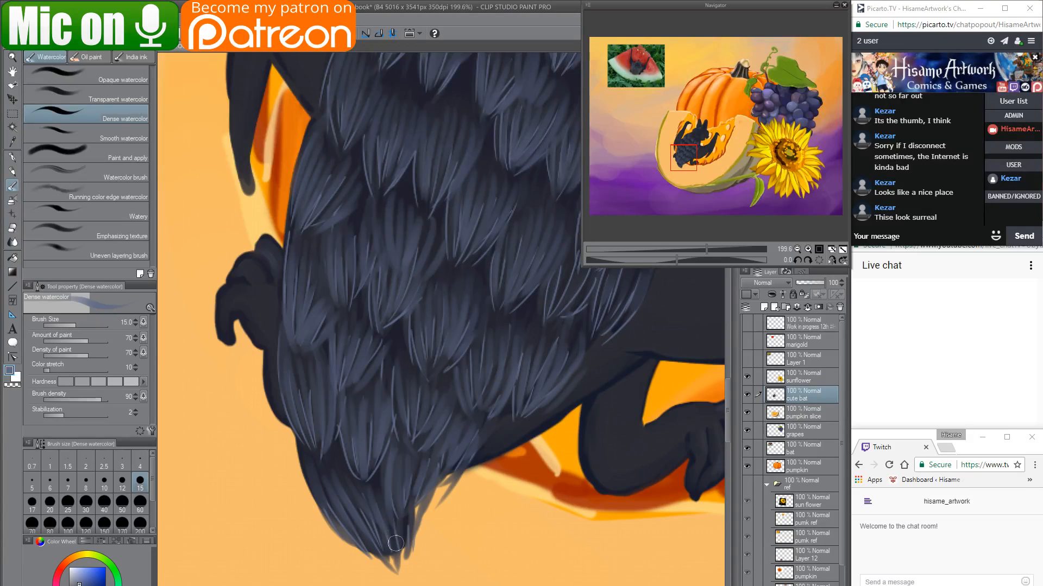
pyautogui.moveTo(356, 507)
pyautogui.mouseDown()
pyautogui.moveTo(400, 540)
pyautogui.moveTo(407, 535)
pyautogui.mouseUp()
pyautogui.moveTo(423, 490); pyautogui.dragTo(406, 536)
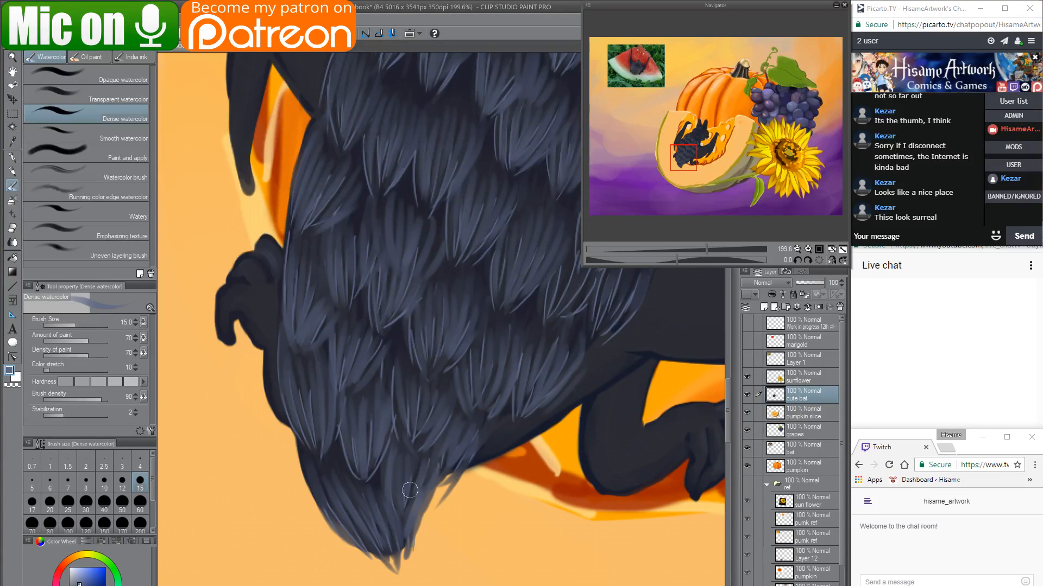
pyautogui.moveTo(442, 465); pyautogui.dragTo(433, 499)
pyautogui.moveTo(464, 451); pyautogui.dragTo(441, 504)
# Brush blue-grey strokes over the throat fur beneath the bat's jaw, shaping a soft tuft against the orange gap.
pyautogui.moveTo(499, 307); pyautogui.dragTo(349, 435)
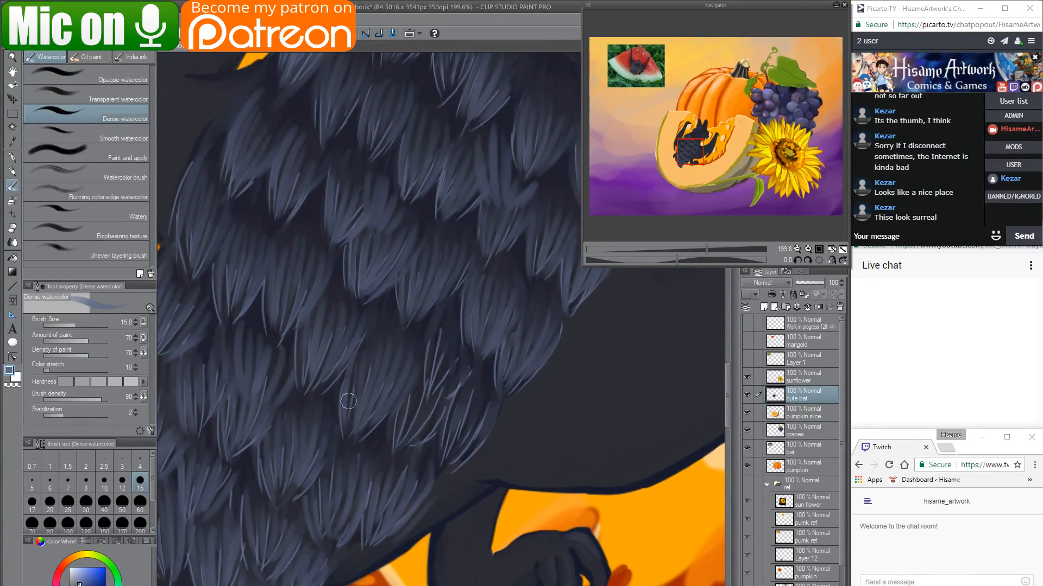
pyautogui.moveTo(404, 340); pyautogui.dragTo(410, 491)
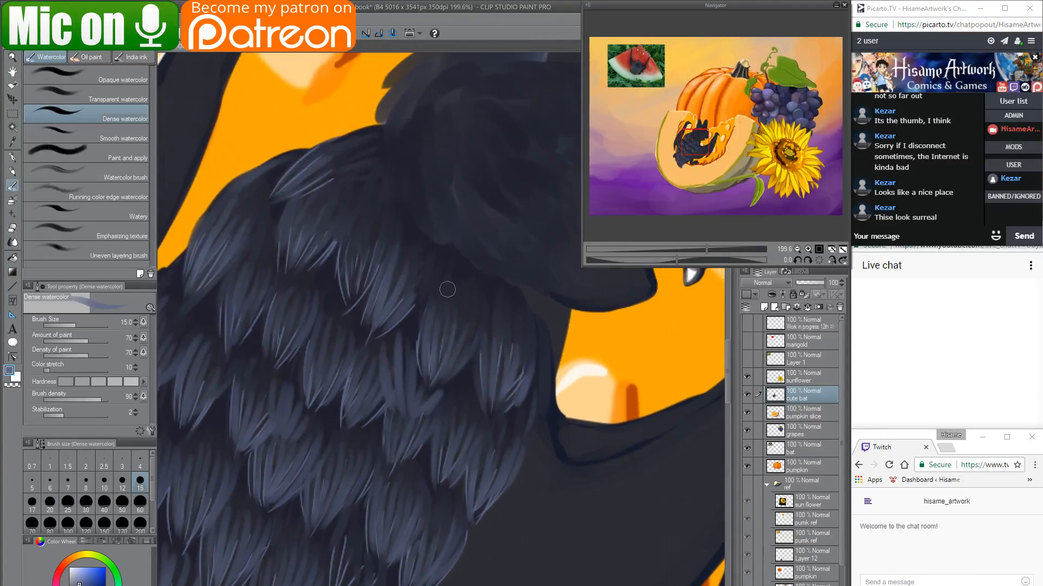
pyautogui.moveTo(517, 293); pyautogui.dragTo(561, 356)
pyautogui.moveTo(526, 324); pyautogui.dragTo(543, 376)
pyautogui.moveTo(524, 324); pyautogui.dragTo(523, 355)
pyautogui.moveTo(516, 305)
pyautogui.mouseDown()
pyautogui.moveTo(520, 350)
pyautogui.moveTo(537, 371)
pyautogui.moveTo(559, 360)
pyautogui.mouseUp()
pyautogui.moveTo(546, 320); pyautogui.dragTo(559, 377)
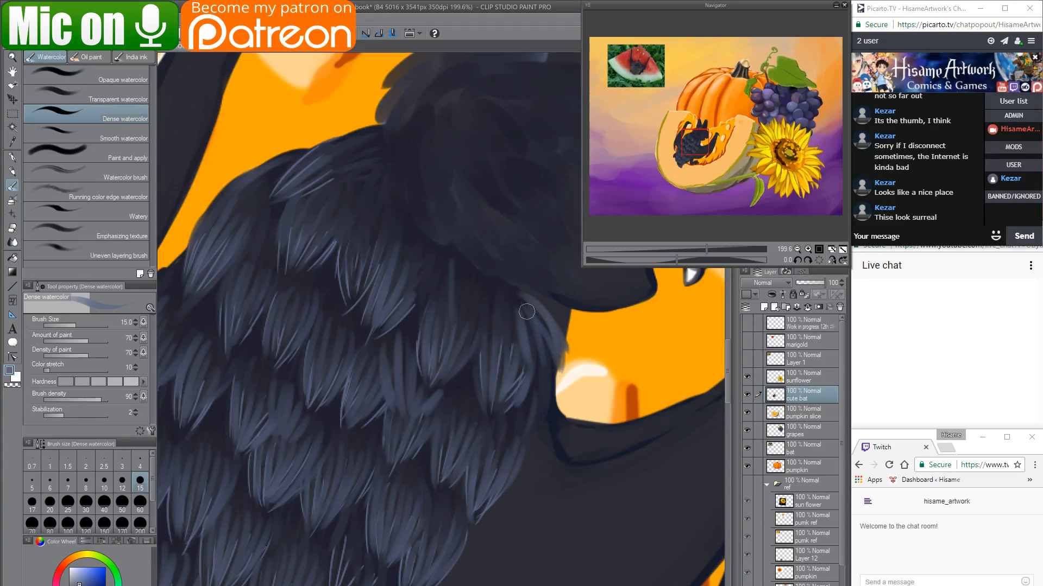
# Glaze the tufts on top of the bat's far shoulder in blue-grey, behind the head.
pyautogui.moveTo(489, 279); pyautogui.dragTo(491, 433)
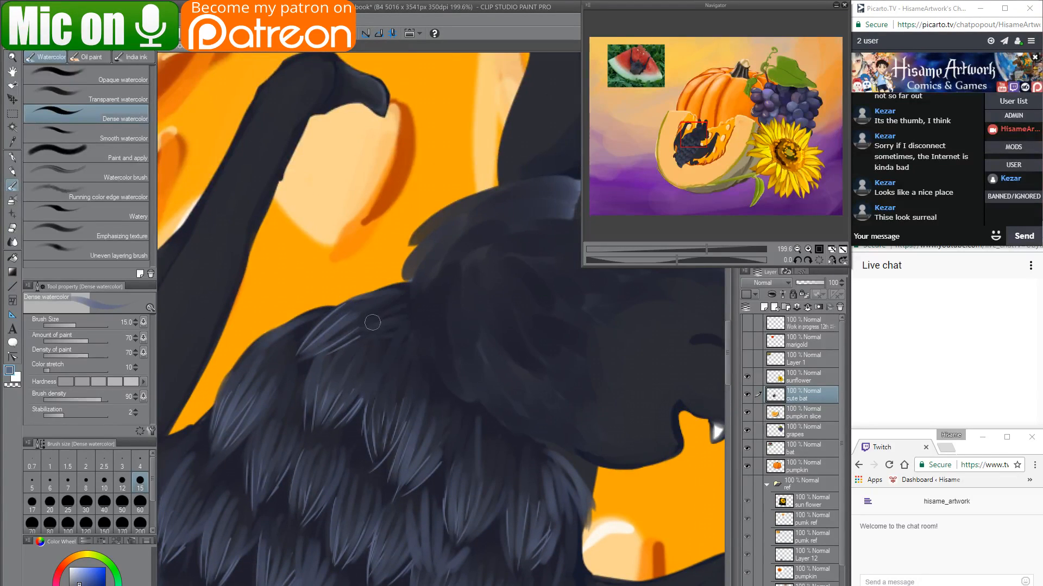
pyautogui.moveTo(396, 297); pyautogui.dragTo(362, 333)
pyautogui.moveTo(300, 335); pyautogui.dragTo(272, 392)
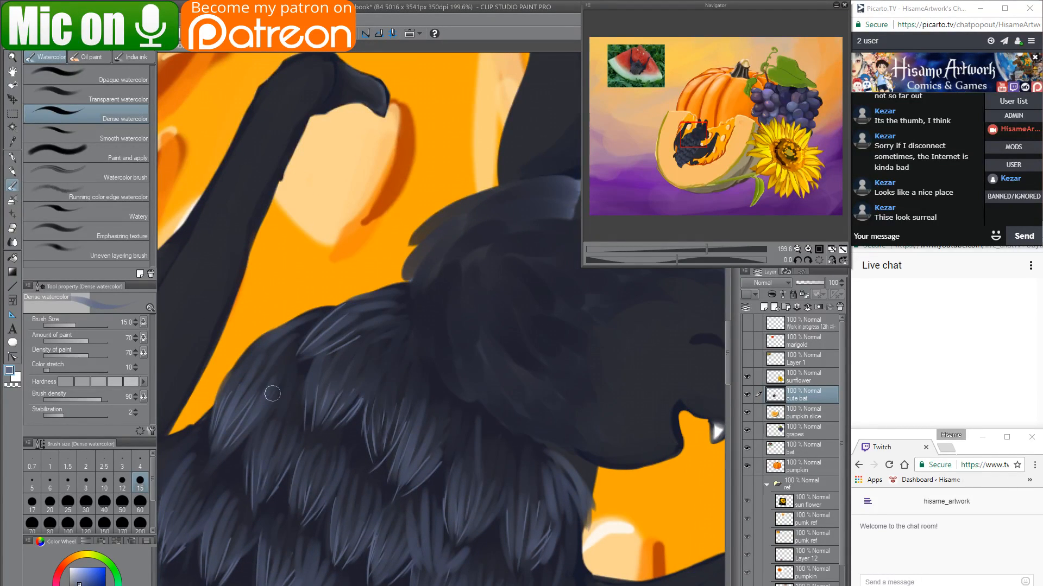
pyautogui.moveTo(287, 329); pyautogui.dragTo(246, 379)
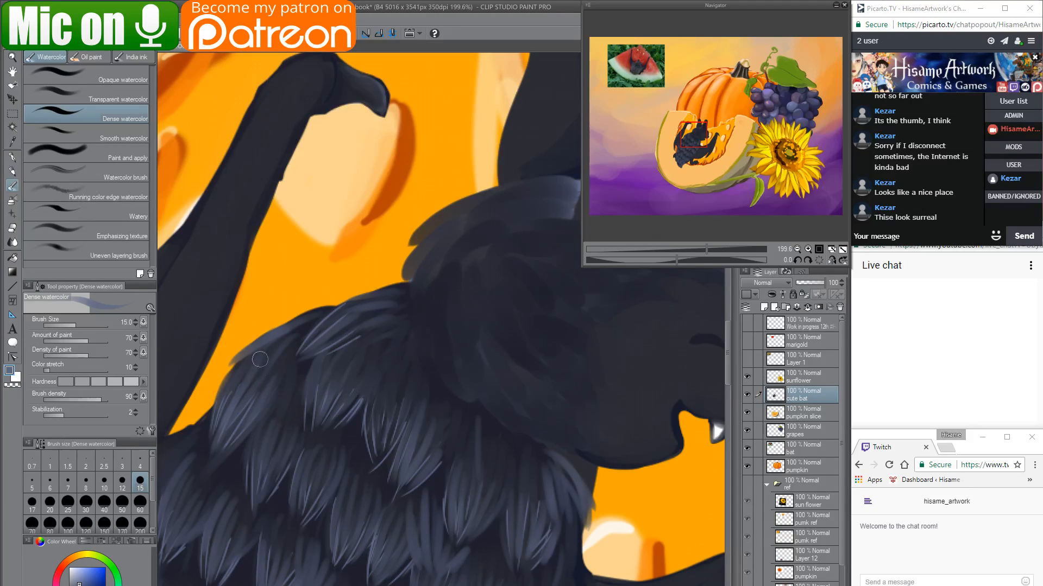
# Switch to the Turnip pen at size 4, draw thin hairs along the far shoulder's upper edge and undo the last stroke.
pyautogui.click(14, 157)
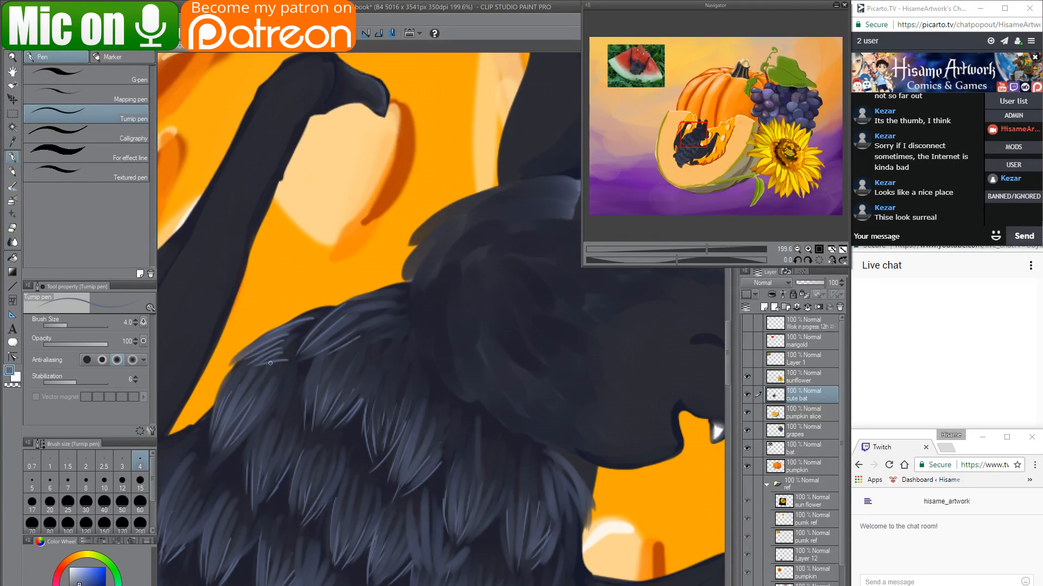
pyautogui.moveTo(282, 359); pyautogui.dragTo(255, 365)
pyautogui.moveTo(407, 287); pyautogui.dragTo(328, 299)
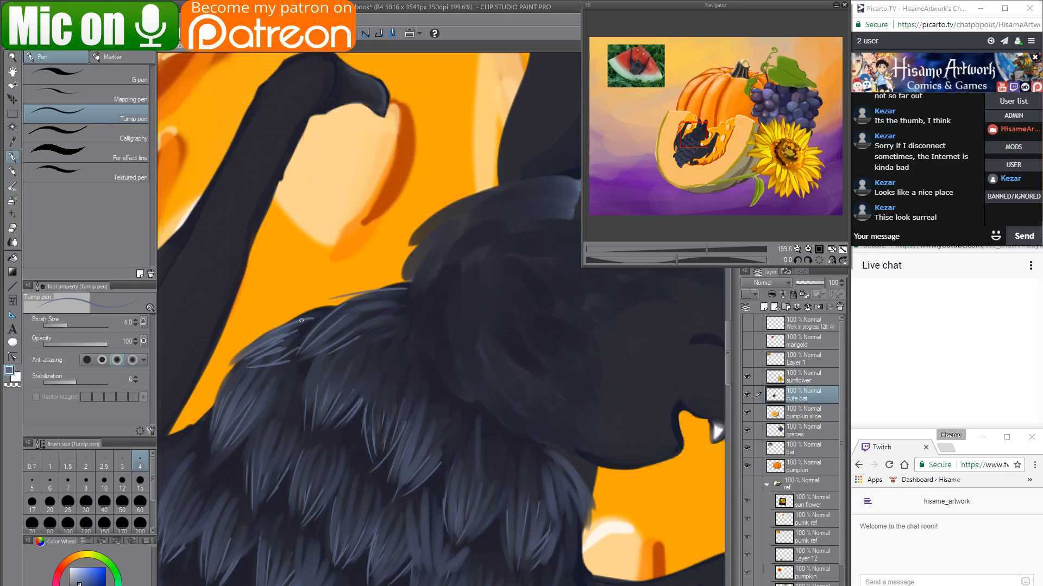
pyautogui.hotkey('ctrl', 'z')
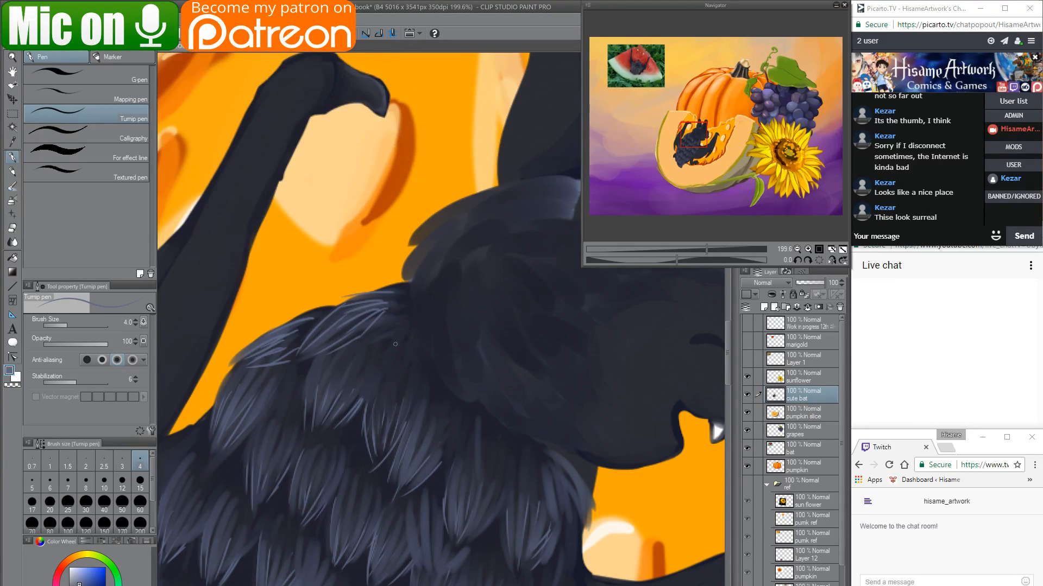
# Draw thin blue-grey hair lines on the neck tufts behind the head and fan them down over the chest tufts.
pyautogui.moveTo(384, 332); pyautogui.dragTo(374, 382)
pyautogui.moveTo(410, 333); pyautogui.dragTo(391, 387)
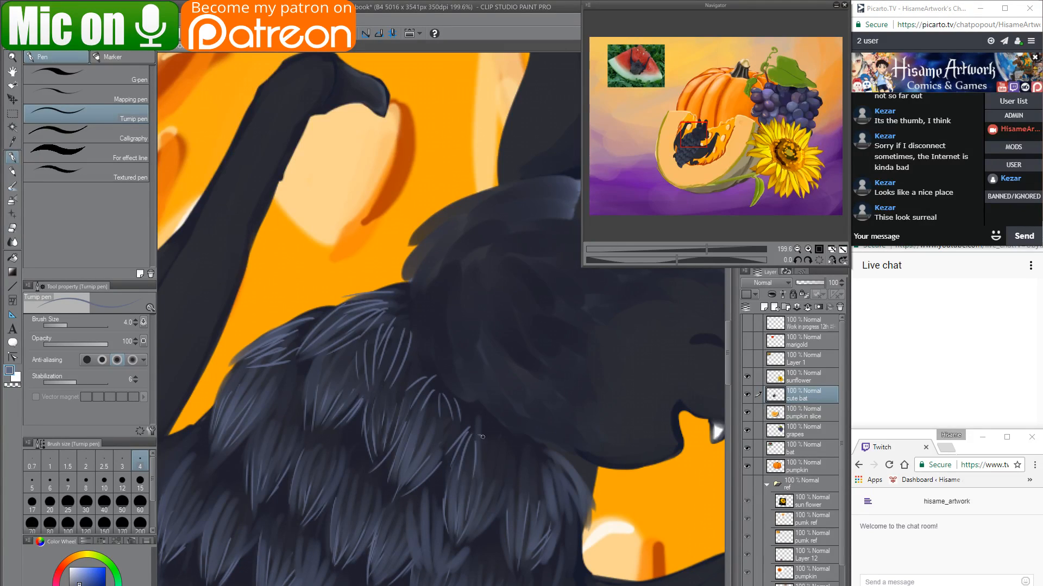
pyautogui.moveTo(442, 473); pyautogui.dragTo(377, 346)
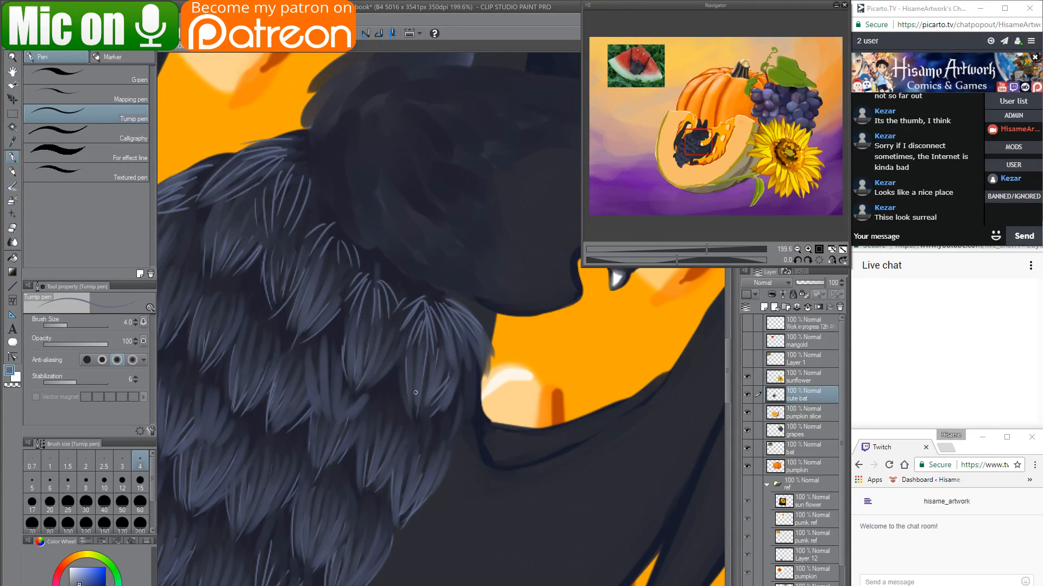
pyautogui.moveTo(404, 405); pyautogui.dragTo(409, 241)
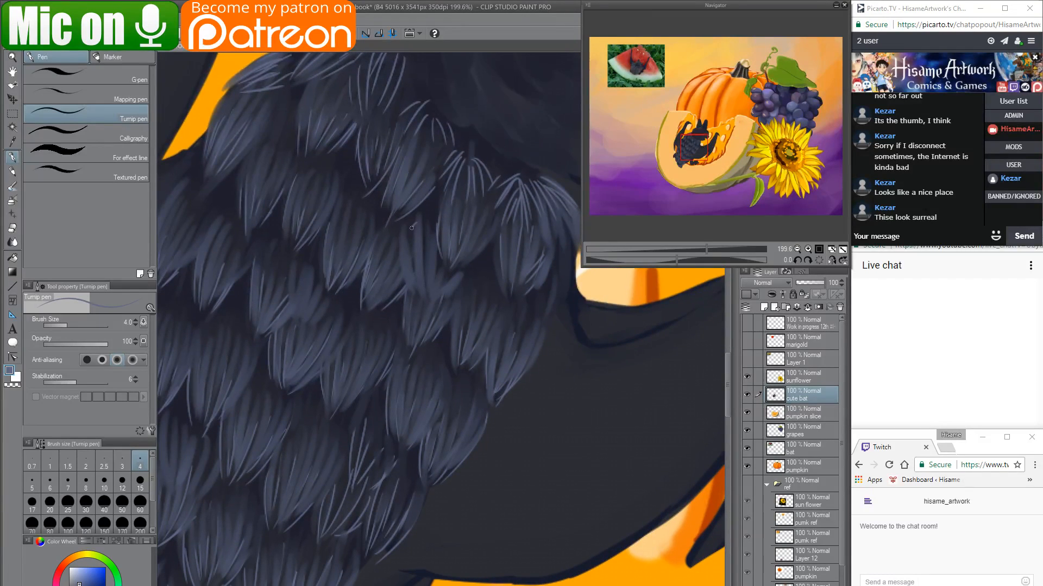
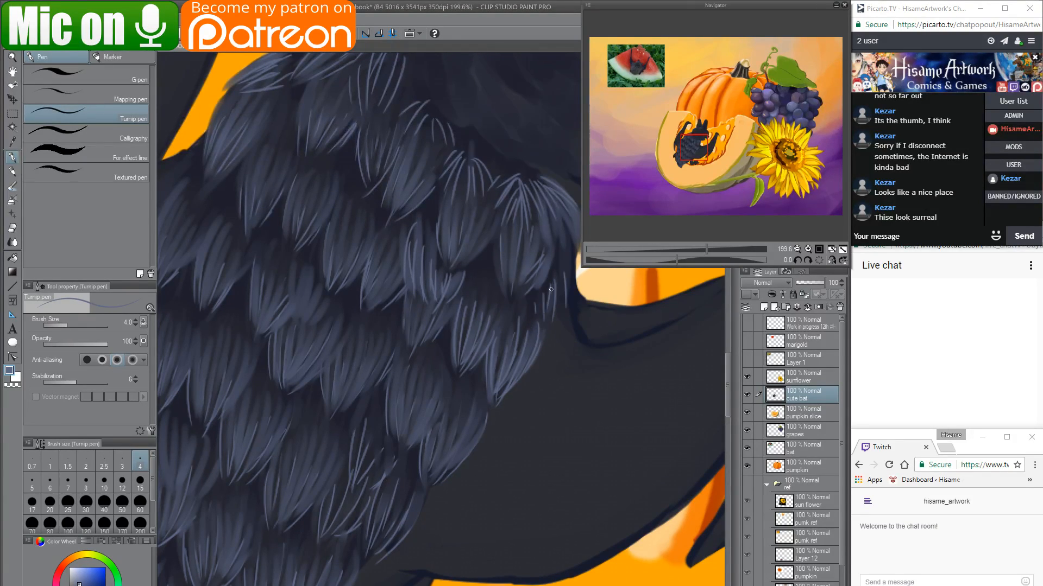
# Draw thin hair lines on the outermost back tufts beside the base of the far wing.
pyautogui.moveTo(500, 342); pyautogui.dragTo(594, 398)
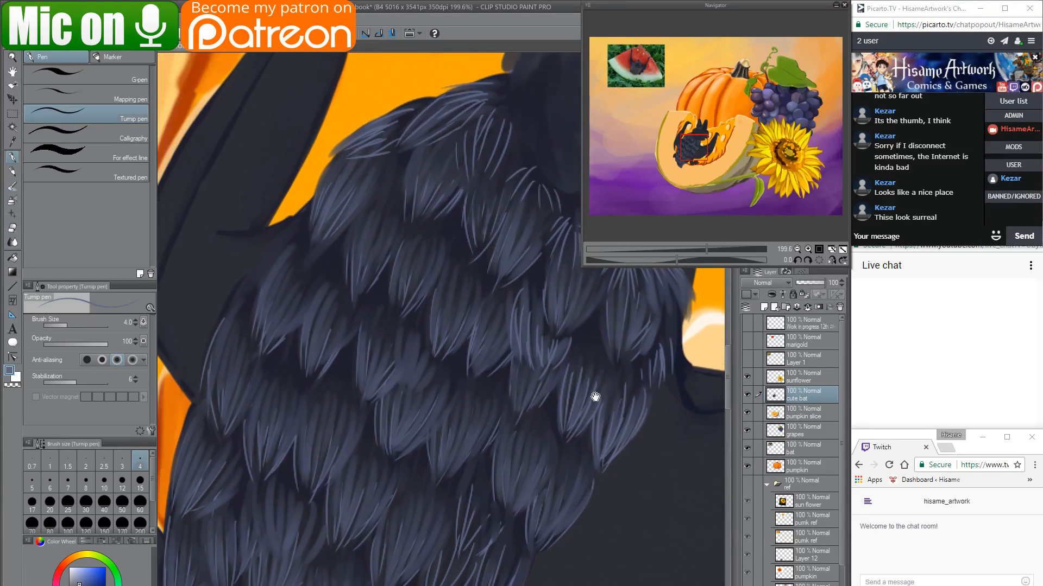
pyautogui.moveTo(251, 266); pyautogui.dragTo(290, 239)
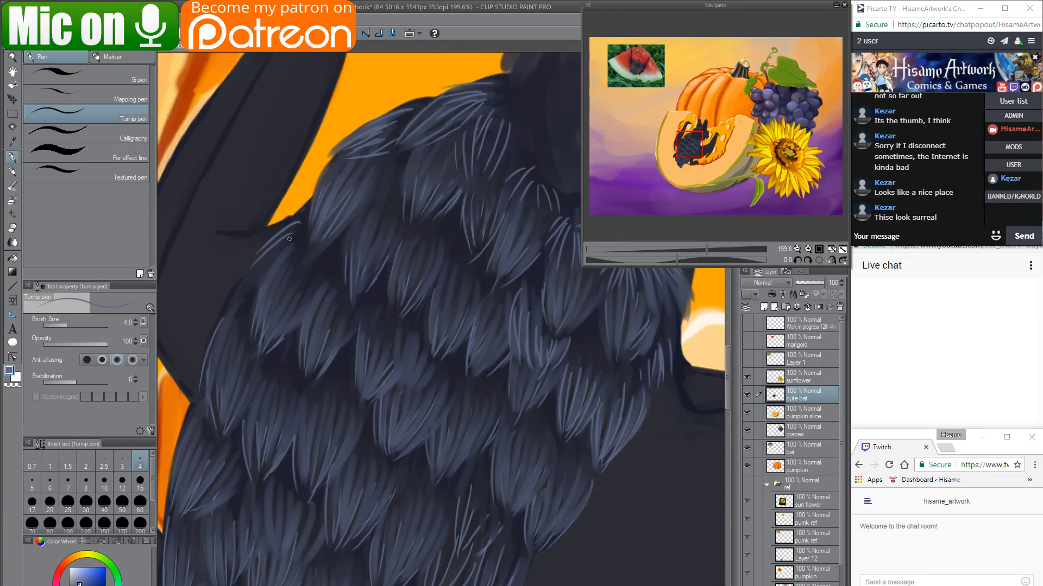
pyautogui.moveTo(278, 267); pyautogui.dragTo(262, 331)
pyautogui.moveTo(253, 274)
pyautogui.mouseDown()
pyautogui.moveTo(213, 334)
pyautogui.moveTo(226, 305)
pyautogui.mouseUp()
pyautogui.moveTo(232, 300)
pyautogui.mouseDown()
pyautogui.moveTo(218, 320)
pyautogui.moveTo(226, 350)
pyautogui.mouseUp()
pyautogui.moveTo(238, 312)
pyautogui.mouseDown()
pyautogui.moveTo(235, 371)
pyautogui.moveTo(239, 324)
pyautogui.moveTo(240, 348)
pyautogui.mouseUp()
pyautogui.moveTo(251, 341); pyautogui.dragTo(246, 356)
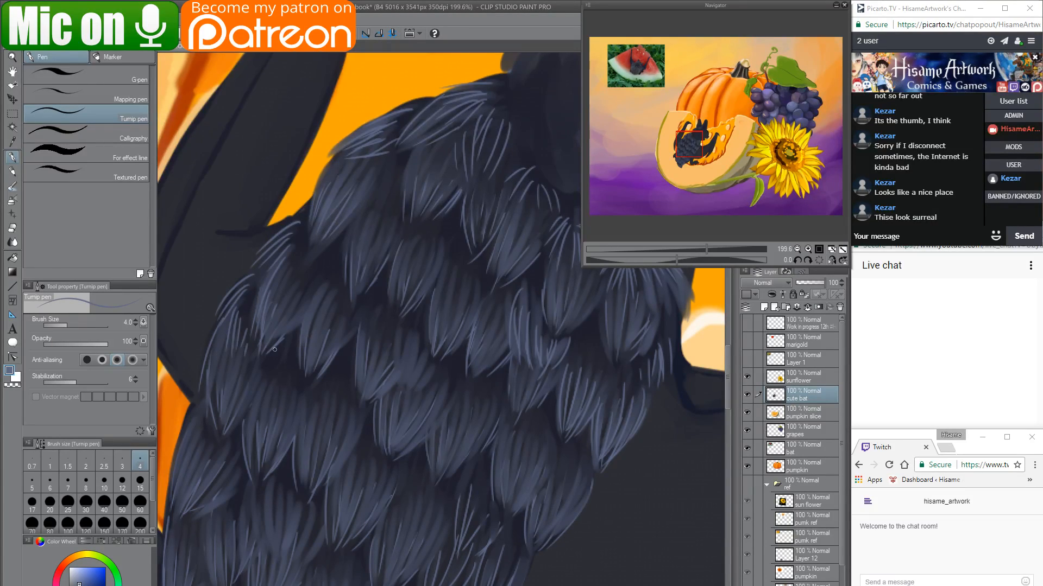
# Add thin hair lines to the neighbouring tufts on the far side of the upper back.
pyautogui.moveTo(335, 280); pyautogui.dragTo(298, 336)
pyautogui.moveTo(320, 301); pyautogui.dragTo(308, 354)
pyautogui.moveTo(326, 318)
pyautogui.mouseDown()
pyautogui.moveTo(314, 346)
pyautogui.moveTo(338, 323)
pyautogui.mouseUp()
pyautogui.moveTo(342, 318); pyautogui.dragTo(334, 358)
pyautogui.moveTo(309, 288)
pyautogui.mouseDown()
pyautogui.moveTo(246, 352)
pyautogui.moveTo(297, 289)
pyautogui.moveTo(293, 299)
pyautogui.moveTo(286, 274)
pyautogui.moveTo(271, 298)
pyautogui.mouseUp()
pyautogui.moveTo(297, 277); pyautogui.dragTo(280, 308)
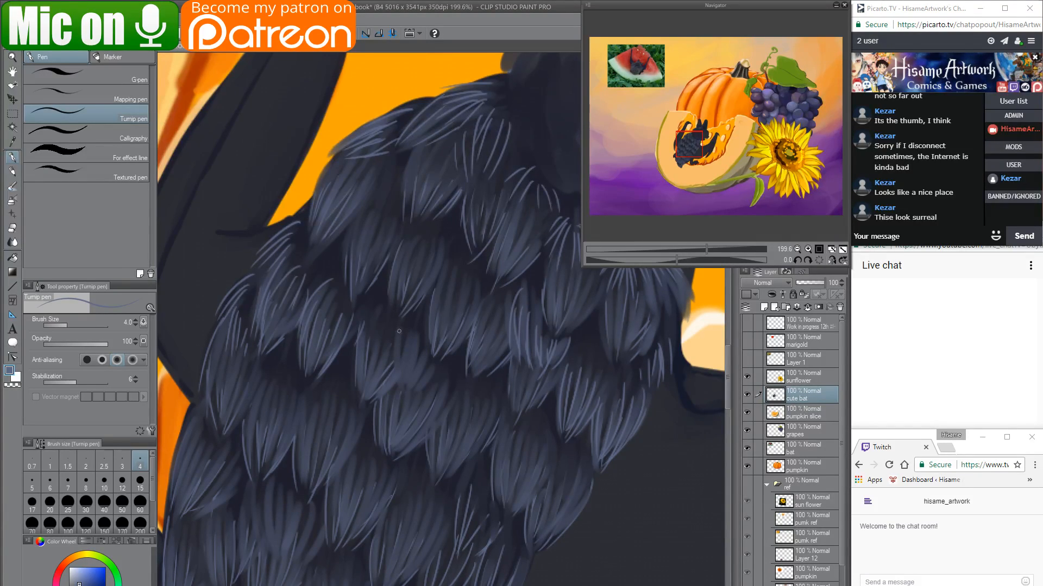
# Draw thin hair lines on the dark tufts in the centre of the bat's back.
pyautogui.moveTo(405, 317)
pyautogui.mouseDown()
pyautogui.moveTo(390, 351)
pyautogui.moveTo(412, 349)
pyautogui.moveTo(389, 365)
pyautogui.mouseUp()
pyautogui.moveTo(410, 325)
pyautogui.mouseDown()
pyautogui.moveTo(390, 351)
pyautogui.moveTo(412, 340)
pyautogui.moveTo(395, 375)
pyautogui.mouseUp()
pyautogui.moveTo(413, 335); pyautogui.dragTo(411, 371)
pyautogui.moveTo(363, 321)
pyautogui.mouseDown()
pyautogui.moveTo(353, 399)
pyautogui.moveTo(365, 376)
pyautogui.moveTo(377, 390)
pyautogui.mouseUp()
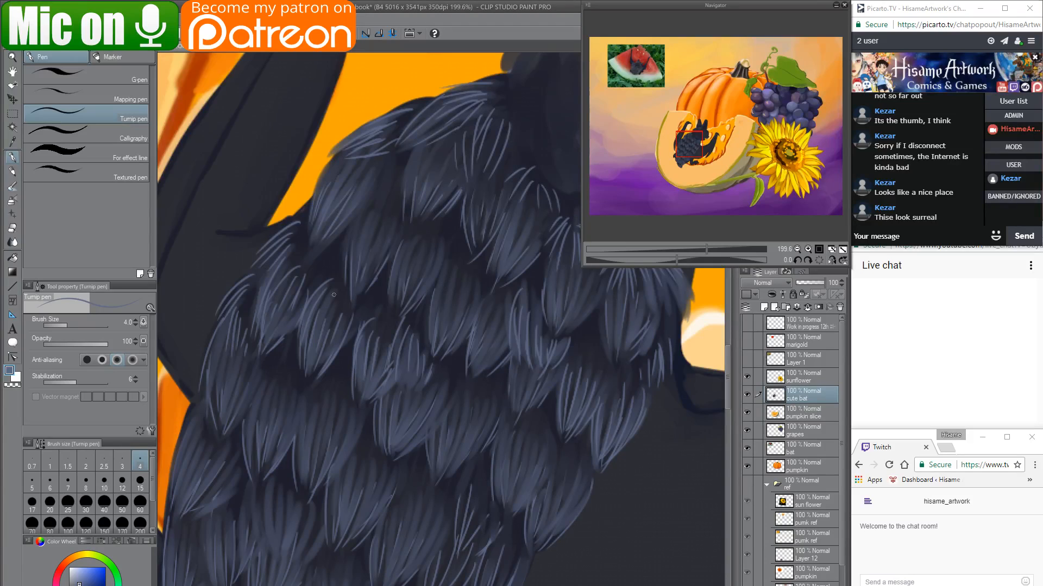
pyautogui.moveTo(334, 295); pyautogui.dragTo(328, 337)
# Add thin hair lines to the next lower row of tufts across the middle of the back.
pyautogui.moveTo(383, 401)
pyautogui.mouseDown()
pyautogui.moveTo(376, 463)
pyautogui.moveTo(384, 441)
pyautogui.mouseUp()
pyautogui.moveTo(406, 405); pyautogui.dragTo(400, 441)
pyautogui.moveTo(434, 384); pyautogui.dragTo(425, 414)
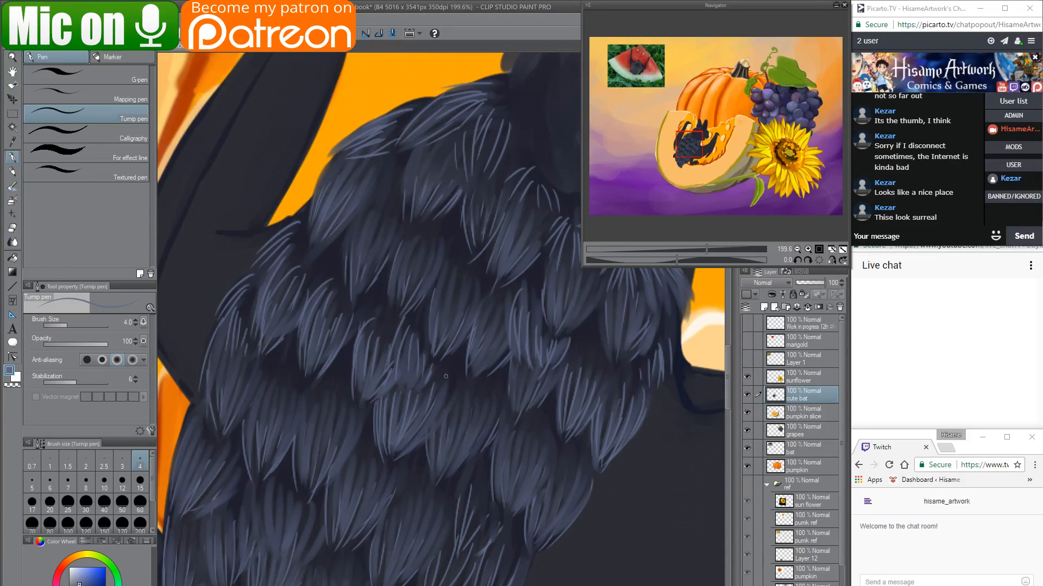
pyautogui.moveTo(446, 376)
pyautogui.mouseDown()
pyautogui.moveTo(421, 441)
pyautogui.moveTo(424, 486)
pyautogui.mouseUp()
pyautogui.moveTo(462, 387)
pyautogui.mouseDown()
pyautogui.moveTo(441, 457)
pyautogui.moveTo(469, 393)
pyautogui.moveTo(466, 434)
pyautogui.mouseUp()
pyautogui.moveTo(485, 397)
pyautogui.mouseDown()
pyautogui.moveTo(488, 442)
pyautogui.moveTo(495, 422)
pyautogui.moveTo(418, 487)
pyautogui.moveTo(461, 451)
pyautogui.moveTo(456, 440)
pyautogui.moveTo(469, 464)
pyautogui.mouseUp()
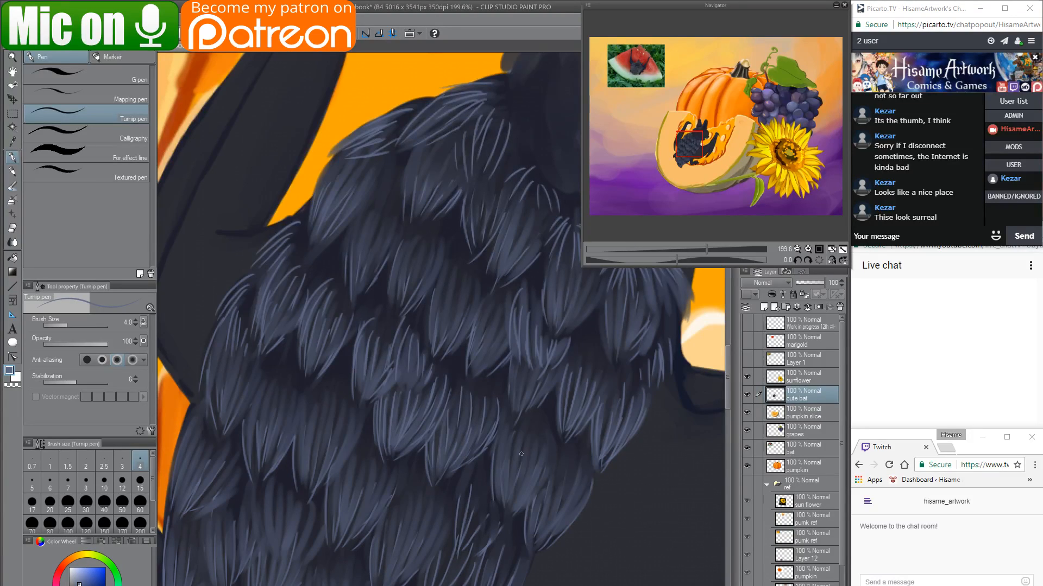
# Draw thin hair lines on the large tuft at the near side of the mid-back.
pyautogui.moveTo(506, 421); pyautogui.dragTo(487, 492)
pyautogui.moveTo(505, 445)
pyautogui.mouseDown()
pyautogui.moveTo(497, 509)
pyautogui.moveTo(505, 468)
pyautogui.moveTo(508, 507)
pyautogui.moveTo(508, 480)
pyautogui.moveTo(513, 509)
pyautogui.mouseUp()
pyautogui.moveTo(534, 470); pyautogui.dragTo(517, 515)
pyautogui.moveTo(547, 437)
pyautogui.mouseDown()
pyautogui.moveTo(544, 467)
pyautogui.moveTo(530, 465)
pyautogui.mouseUp()
pyautogui.moveTo(527, 441)
pyautogui.mouseDown()
pyautogui.moveTo(521, 478)
pyautogui.moveTo(508, 452)
pyautogui.mouseUp()
pyautogui.moveTo(512, 423); pyautogui.dragTo(502, 437)
# Draw thin hair lines on the outermost tufts along the base of the near wing.
pyautogui.moveTo(564, 454); pyautogui.dragTo(512, 409)
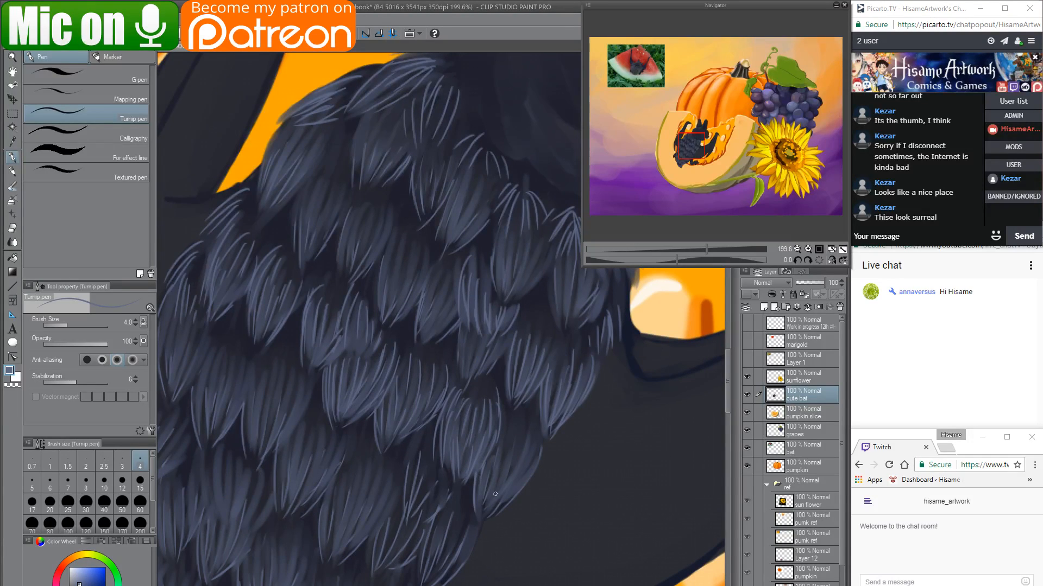
pyautogui.moveTo(488, 462); pyautogui.dragTo(487, 510)
pyautogui.moveTo(514, 436); pyautogui.dragTo(498, 508)
pyautogui.moveTo(542, 457); pyautogui.dragTo(506, 502)
# Draw thin hair lines on the far flank tufts beside the gap under the far wing.
pyautogui.moveTo(487, 428)
pyautogui.mouseDown()
pyautogui.moveTo(605, 386)
pyautogui.moveTo(636, 390)
pyautogui.mouseUp()
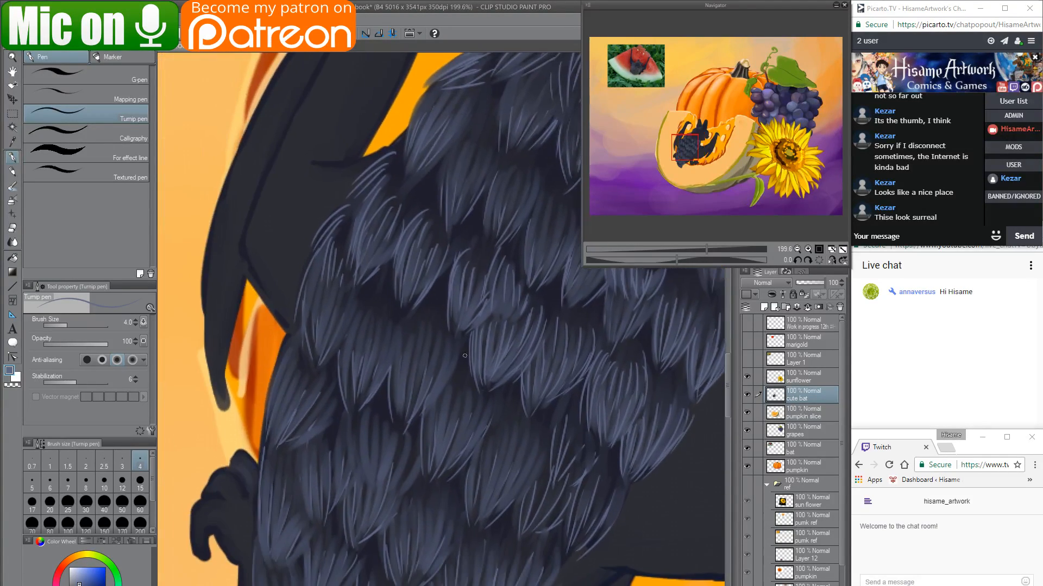
pyautogui.moveTo(311, 270); pyautogui.dragTo(307, 365)
pyautogui.moveTo(321, 289)
pyautogui.mouseDown()
pyautogui.moveTo(315, 345)
pyautogui.moveTo(324, 350)
pyautogui.mouseUp()
pyautogui.moveTo(351, 298); pyautogui.dragTo(330, 362)
pyautogui.moveTo(347, 324)
pyautogui.mouseDown()
pyautogui.moveTo(346, 405)
pyautogui.moveTo(349, 389)
pyautogui.mouseUp()
pyautogui.moveTo(383, 333)
pyautogui.mouseDown()
pyautogui.moveTo(368, 383)
pyautogui.moveTo(392, 369)
pyautogui.mouseUp()
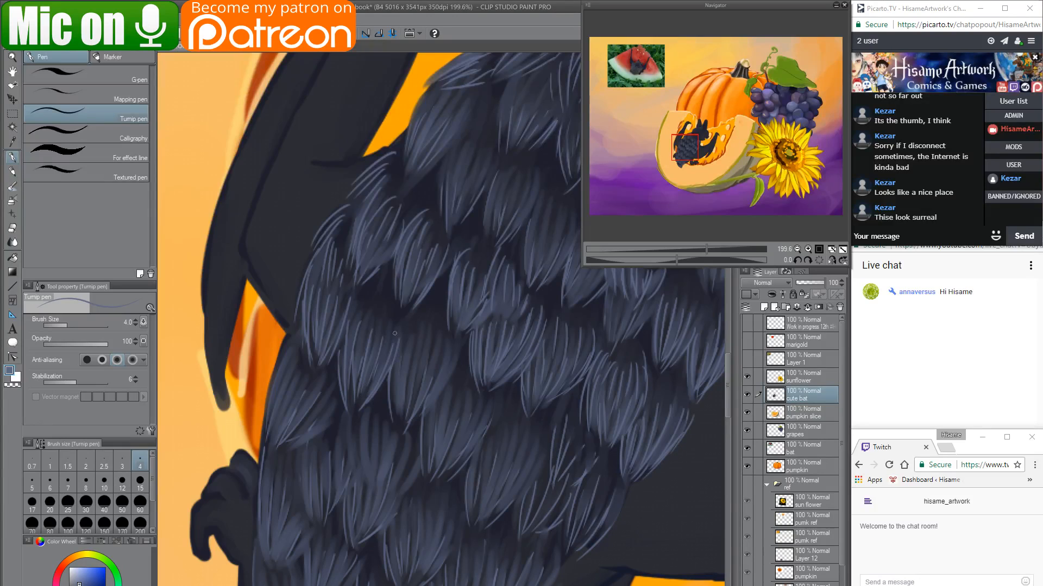
# Continue the thin hair lines on the flank tufts inward toward the middle of the back.
pyautogui.moveTo(407, 321)
pyautogui.mouseDown()
pyautogui.moveTo(390, 402)
pyautogui.moveTo(420, 369)
pyautogui.mouseUp()
pyautogui.moveTo(445, 336); pyautogui.dragTo(441, 377)
pyautogui.moveTo(377, 290)
pyautogui.mouseDown()
pyautogui.moveTo(348, 336)
pyautogui.moveTo(381, 343)
pyautogui.mouseUp()
pyautogui.moveTo(395, 310); pyautogui.dragTo(392, 345)
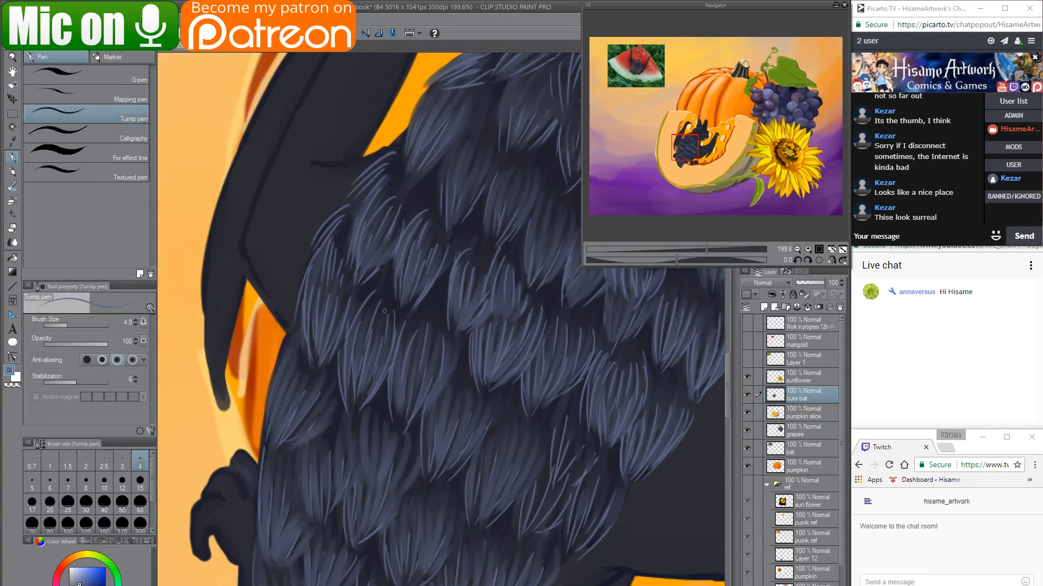
# Add thin hair lines to the tufts in the middle of the bat's lower back.
pyautogui.moveTo(441, 390)
pyautogui.mouseDown()
pyautogui.moveTo(426, 451)
pyautogui.moveTo(447, 446)
pyautogui.mouseUp()
pyautogui.moveTo(471, 403)
pyautogui.mouseDown()
pyautogui.moveTo(450, 461)
pyautogui.moveTo(480, 452)
pyautogui.moveTo(454, 314)
pyautogui.moveTo(392, 405)
pyautogui.mouseUp()
pyautogui.moveTo(416, 321); pyautogui.dragTo(400, 379)
pyautogui.moveTo(429, 305)
pyautogui.mouseDown()
pyautogui.moveTo(411, 373)
pyautogui.moveTo(425, 357)
pyautogui.mouseUp()
pyautogui.moveTo(446, 310)
pyautogui.mouseDown()
pyautogui.moveTo(417, 375)
pyautogui.moveTo(426, 375)
pyautogui.mouseUp()
# Draw closely spaced thin hairs over another central back tuft, following its downward taper.
pyautogui.moveTo(464, 324)
pyautogui.mouseDown()
pyautogui.moveTo(440, 367)
pyautogui.moveTo(459, 358)
pyautogui.moveTo(471, 218)
pyautogui.moveTo(510, 257)
pyautogui.mouseUp()
pyautogui.moveTo(374, 172)
pyautogui.mouseDown()
pyautogui.moveTo(351, 254)
pyautogui.moveTo(363, 243)
pyautogui.moveTo(371, 249)
pyautogui.mouseUp()
pyautogui.moveTo(388, 191); pyautogui.dragTo(381, 254)
pyautogui.moveTo(403, 197); pyautogui.dragTo(389, 265)
pyautogui.moveTo(424, 224); pyautogui.dragTo(402, 258)
pyautogui.moveTo(430, 234); pyautogui.dragTo(415, 248)
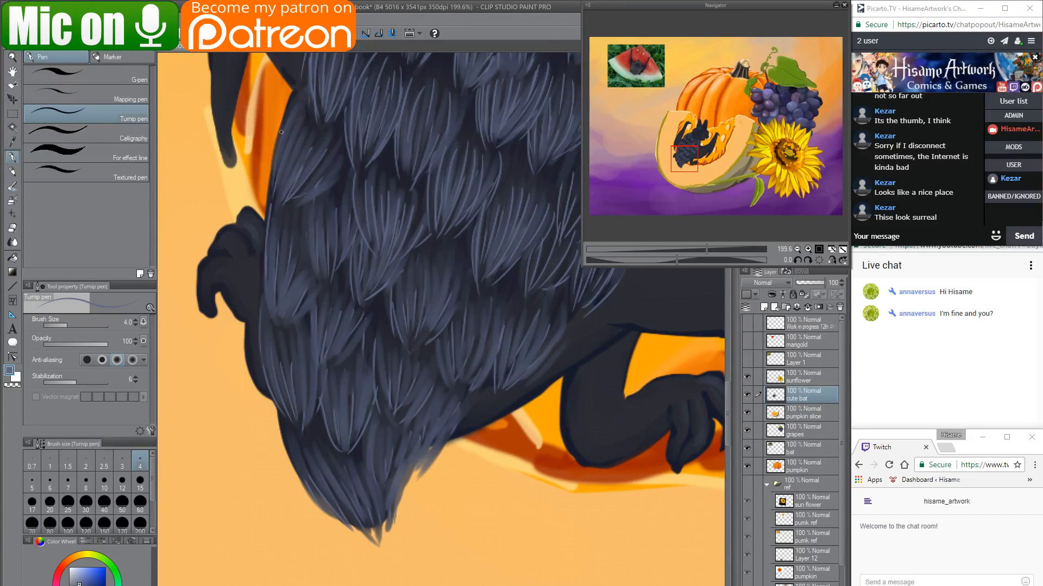
# Draw thin hair lines on the far flank tufts beside the orange gap under the far wing.
pyautogui.moveTo(300, 100); pyautogui.dragTo(278, 132)
pyautogui.moveTo(304, 72); pyautogui.dragTo(279, 169)
pyautogui.moveTo(304, 101); pyautogui.dragTo(280, 186)
pyautogui.moveTo(310, 120); pyautogui.dragTo(284, 189)
pyautogui.moveTo(322, 124); pyautogui.dragTo(299, 176)
pyautogui.moveTo(331, 130); pyautogui.dragTo(303, 198)
pyautogui.moveTo(343, 151); pyautogui.dragTo(324, 196)
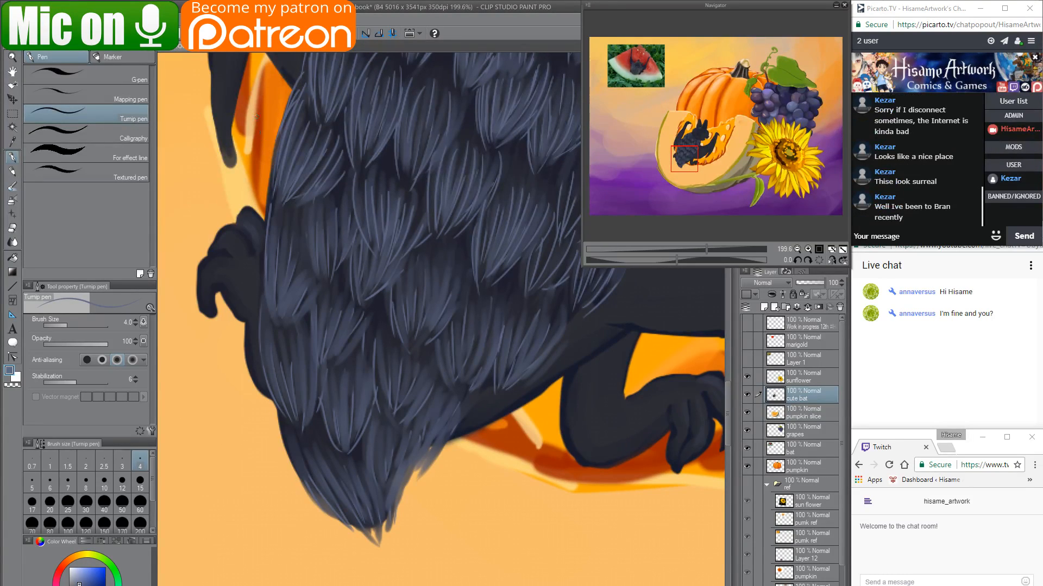
# Add thin hair lines down the far edge of the lower back and across the row of tufts above the rump.
pyautogui.moveTo(267, 228)
pyautogui.mouseDown()
pyautogui.moveTo(263, 302)
pyautogui.moveTo(277, 328)
pyautogui.moveTo(283, 307)
pyautogui.moveTo(293, 328)
pyautogui.moveTo(272, 270)
pyautogui.mouseUp()
pyautogui.moveTo(302, 237)
pyautogui.mouseDown()
pyautogui.moveTo(284, 318)
pyautogui.moveTo(262, 337)
pyautogui.moveTo(265, 324)
pyautogui.mouseUp()
pyautogui.moveTo(270, 337); pyautogui.dragTo(260, 386)
pyautogui.moveTo(275, 319); pyautogui.dragTo(265, 377)
pyautogui.moveTo(285, 329); pyautogui.dragTo(283, 388)
pyautogui.moveTo(291, 330)
pyautogui.mouseDown()
pyautogui.moveTo(284, 376)
pyautogui.moveTo(298, 384)
pyautogui.moveTo(304, 429)
pyautogui.mouseUp()
pyautogui.moveTo(321, 321)
pyautogui.mouseDown()
pyautogui.moveTo(311, 354)
pyautogui.moveTo(330, 423)
pyautogui.mouseUp()
pyautogui.moveTo(341, 377)
pyautogui.mouseDown()
pyautogui.moveTo(335, 426)
pyautogui.moveTo(342, 401)
pyautogui.moveTo(354, 421)
pyautogui.mouseUp()
pyautogui.moveTo(373, 372); pyautogui.dragTo(365, 422)
pyautogui.moveTo(385, 388); pyautogui.dragTo(380, 418)
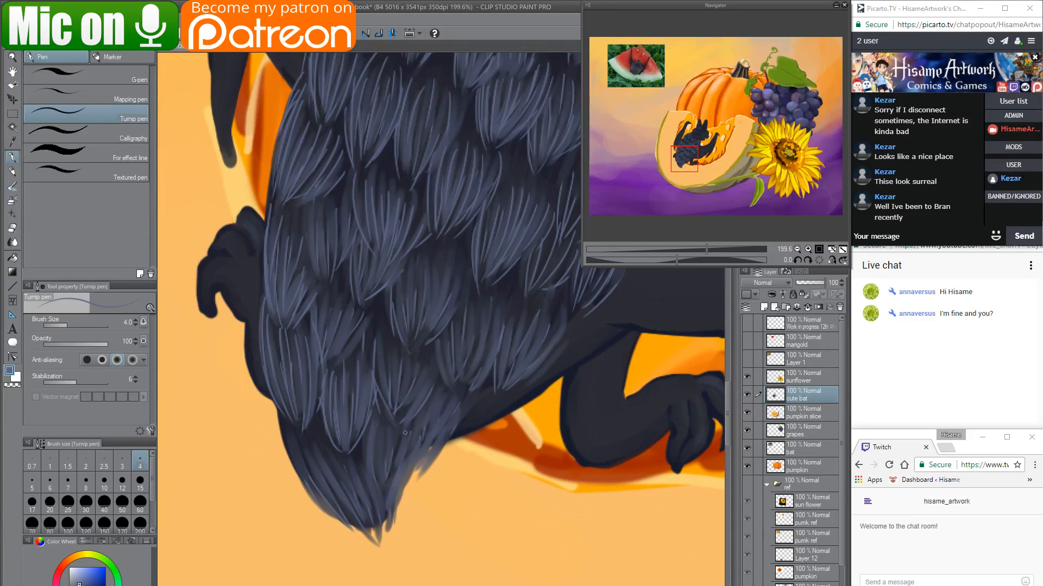
# Draw thin hair lines on the rump tufts where the fur narrows toward the tail tip.
pyautogui.moveTo(366, 356); pyautogui.dragTo(364, 392)
pyautogui.moveTo(435, 384); pyautogui.dragTo(419, 445)
pyautogui.moveTo(440, 402)
pyautogui.mouseDown()
pyautogui.moveTo(423, 445)
pyautogui.moveTo(374, 471)
pyautogui.mouseUp()
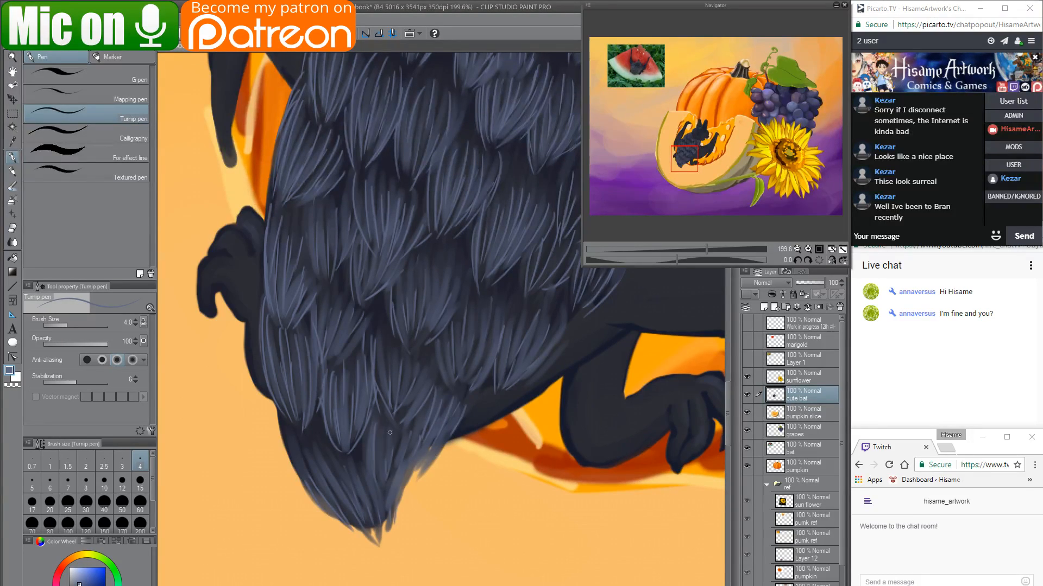
pyautogui.moveTo(366, 433); pyautogui.dragTo(364, 471)
pyautogui.moveTo(304, 431)
pyautogui.mouseDown()
pyautogui.moveTo(287, 488)
pyautogui.moveTo(325, 492)
pyautogui.mouseUp()
pyautogui.moveTo(488, 293); pyautogui.dragTo(361, 498)
pyautogui.moveTo(440, 380); pyautogui.dragTo(374, 448)
# Draw closely spaced thin hairs over the tuft in the middle of the bat's upper back.
pyautogui.moveTo(450, 348)
pyautogui.mouseDown()
pyautogui.moveTo(454, 372)
pyautogui.moveTo(530, 375)
pyautogui.mouseUp()
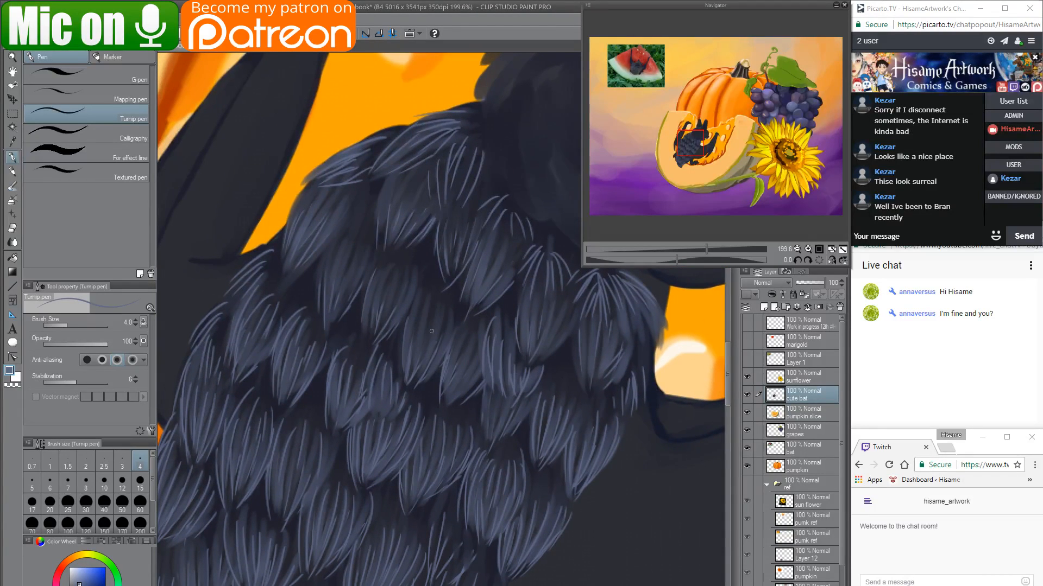
pyautogui.moveTo(427, 287)
pyautogui.mouseDown()
pyautogui.moveTo(407, 336)
pyautogui.moveTo(413, 363)
pyautogui.mouseUp()
pyautogui.moveTo(445, 311)
pyautogui.mouseDown()
pyautogui.moveTo(435, 351)
pyautogui.moveTo(443, 347)
pyautogui.mouseUp()
pyautogui.moveTo(463, 316); pyautogui.dragTo(436, 371)
pyautogui.moveTo(471, 333); pyautogui.dragTo(449, 383)
pyautogui.moveTo(476, 343)
pyautogui.mouseDown()
pyautogui.moveTo(458, 393)
pyautogui.moveTo(437, 407)
pyautogui.mouseUp()
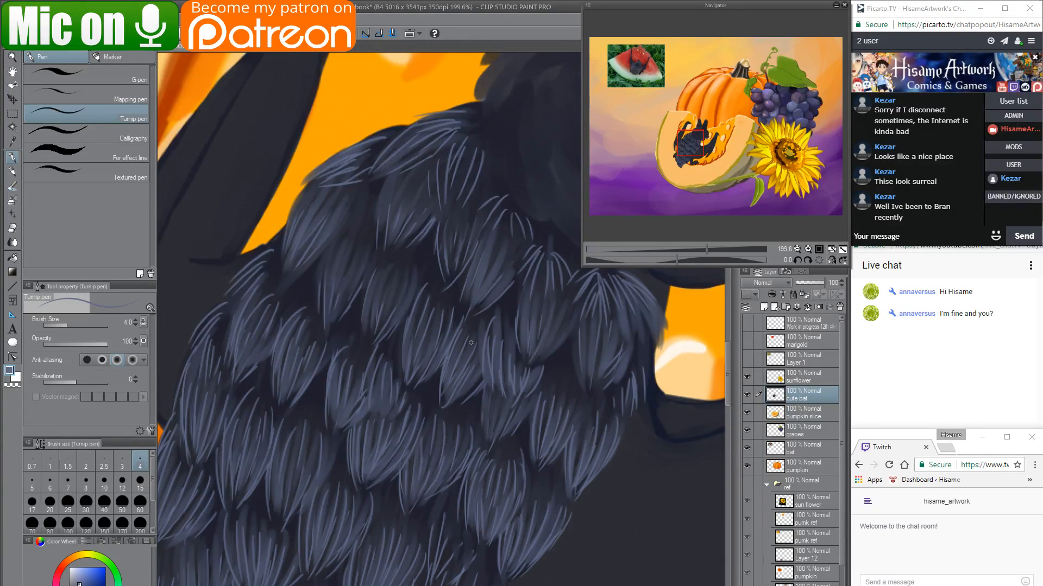
pyautogui.moveTo(480, 374); pyautogui.dragTo(452, 403)
# Add thin hair lines to the upper back tufts between the centre and the far shoulder.
pyautogui.moveTo(387, 258)
pyautogui.mouseDown()
pyautogui.moveTo(365, 335)
pyautogui.moveTo(380, 293)
pyautogui.moveTo(382, 328)
pyautogui.moveTo(403, 298)
pyautogui.mouseUp()
pyautogui.moveTo(406, 289); pyautogui.dragTo(387, 325)
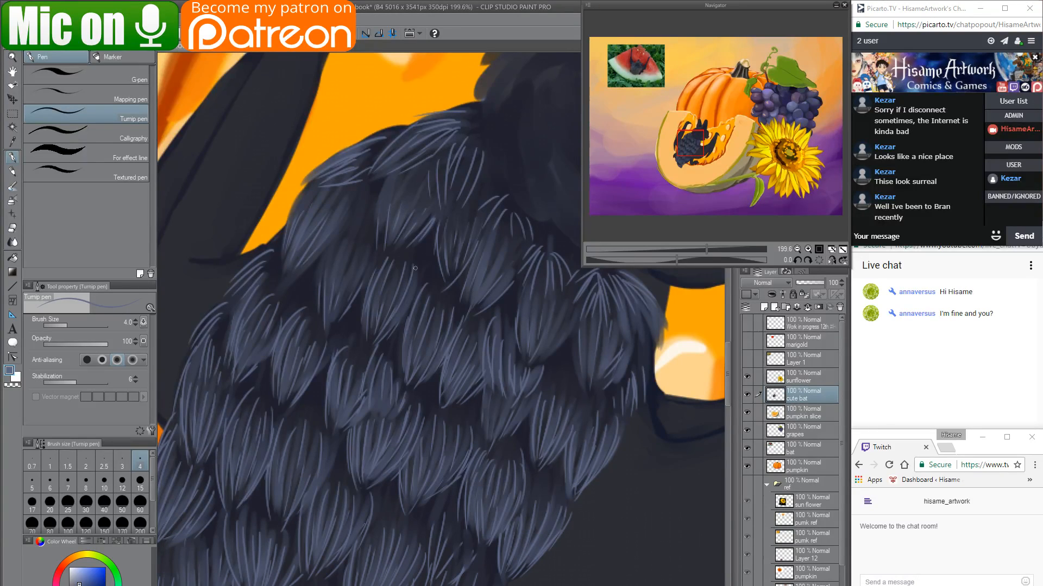
pyautogui.moveTo(422, 265); pyautogui.dragTo(412, 299)
pyautogui.moveTo(350, 228)
pyautogui.mouseDown()
pyautogui.moveTo(322, 298)
pyautogui.moveTo(334, 284)
pyautogui.moveTo(317, 286)
pyautogui.mouseUp()
pyautogui.moveTo(354, 254)
pyautogui.mouseDown()
pyautogui.moveTo(337, 319)
pyautogui.moveTo(353, 313)
pyautogui.mouseUp()
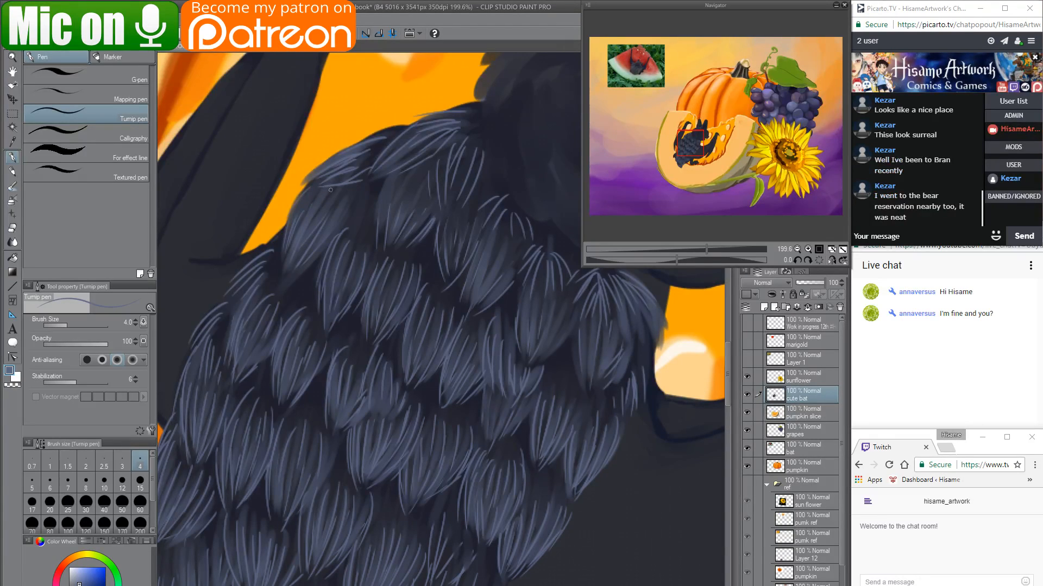
# Draw thin hair lines on the shoulder tufts and along the fur below the bat's neck.
pyautogui.moveTo(331, 189)
pyautogui.mouseDown()
pyautogui.moveTo(297, 250)
pyautogui.moveTo(309, 263)
pyautogui.mouseUp()
pyautogui.moveTo(354, 203); pyautogui.dragTo(340, 232)
pyautogui.moveTo(389, 178)
pyautogui.mouseDown()
pyautogui.moveTo(376, 242)
pyautogui.moveTo(379, 233)
pyautogui.mouseUp()
pyautogui.moveTo(423, 165)
pyautogui.mouseDown()
pyautogui.moveTo(399, 210)
pyautogui.moveTo(413, 212)
pyautogui.mouseUp()
pyautogui.moveTo(491, 237)
pyautogui.mouseDown()
pyautogui.moveTo(467, 292)
pyautogui.moveTo(483, 280)
pyautogui.mouseUp()
pyautogui.moveTo(516, 233); pyautogui.dragTo(508, 265)
pyautogui.moveTo(457, 204)
pyautogui.mouseDown()
pyautogui.moveTo(447, 242)
pyautogui.moveTo(468, 241)
pyautogui.mouseUp()
pyautogui.moveTo(531, 288); pyautogui.dragTo(497, 299)
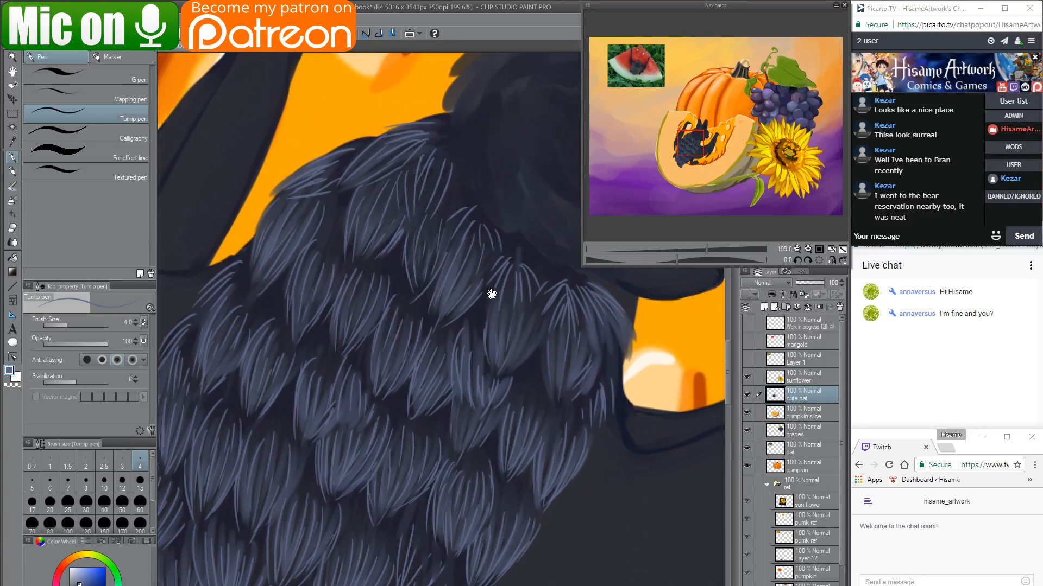
pyautogui.moveTo(449, 184); pyautogui.dragTo(441, 213)
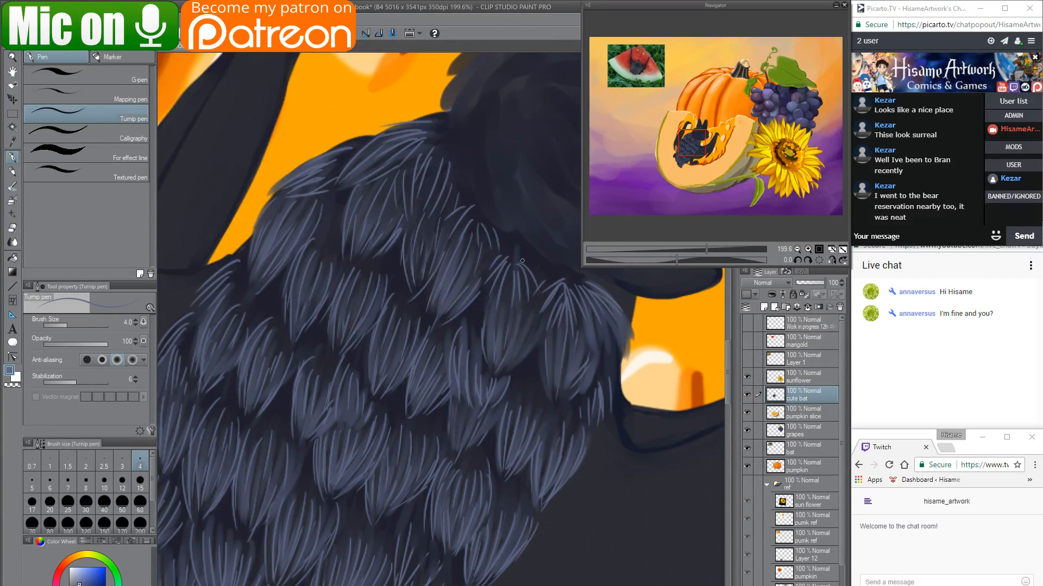
# Add thin hair lines to the tufts on the near side of the back beside the near wing.
pyautogui.moveTo(528, 293); pyautogui.dragTo(483, 200)
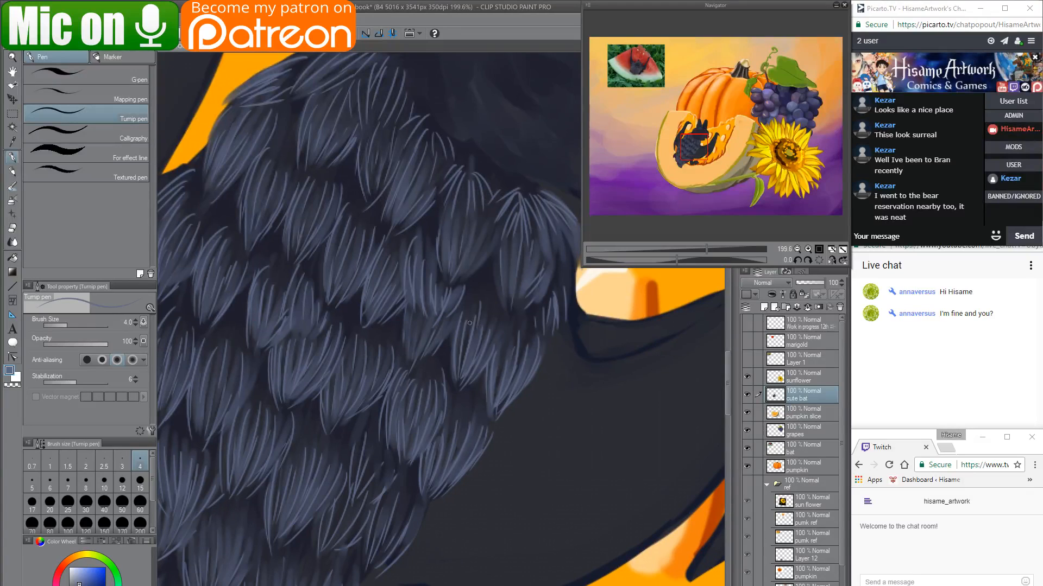
pyautogui.moveTo(496, 305); pyautogui.dragTo(496, 359)
pyautogui.moveTo(410, 306)
pyautogui.mouseDown()
pyautogui.moveTo(403, 374)
pyautogui.moveTo(408, 352)
pyautogui.moveTo(422, 366)
pyautogui.mouseUp()
pyautogui.moveTo(443, 342); pyautogui.dragTo(434, 356)
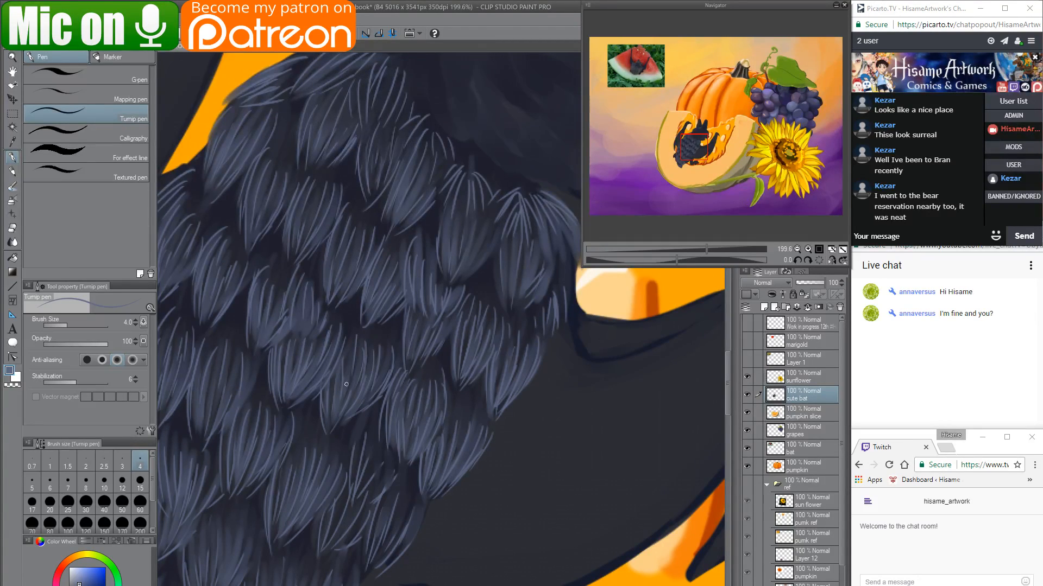
pyautogui.moveTo(346, 384); pyautogui.dragTo(466, 277)
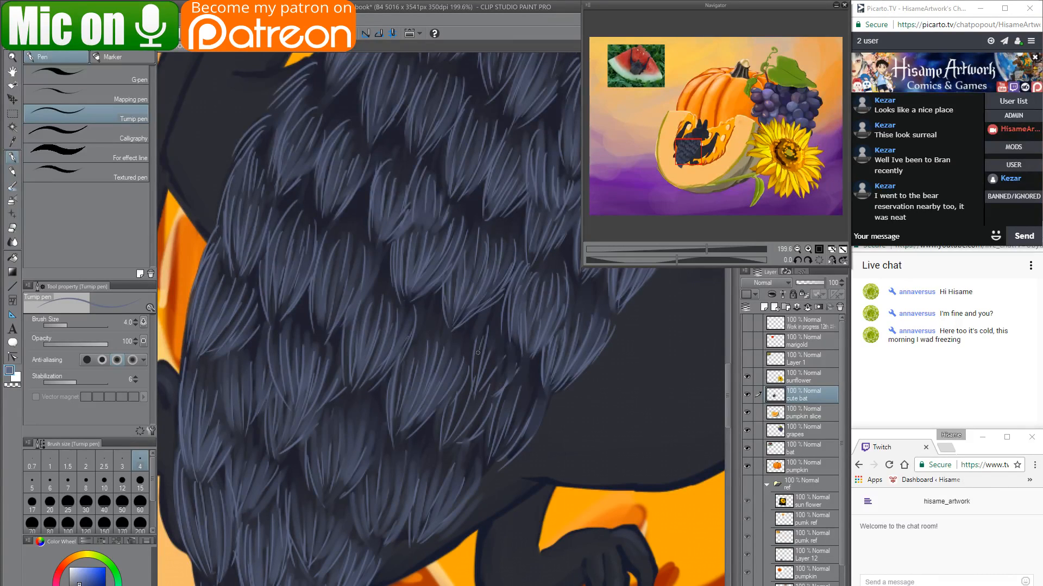
# Shade the tufts on the lower back with the Dense watercolor brush at size 15.
pyautogui.click(12, 185)
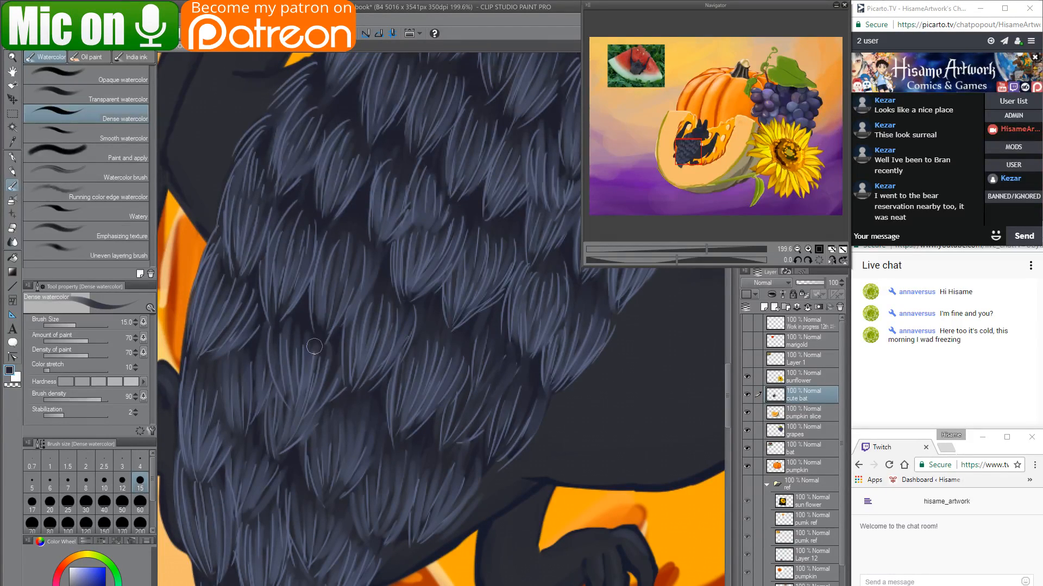
pyautogui.moveTo(315, 346); pyautogui.dragTo(298, 409)
pyautogui.moveTo(301, 312); pyautogui.dragTo(296, 396)
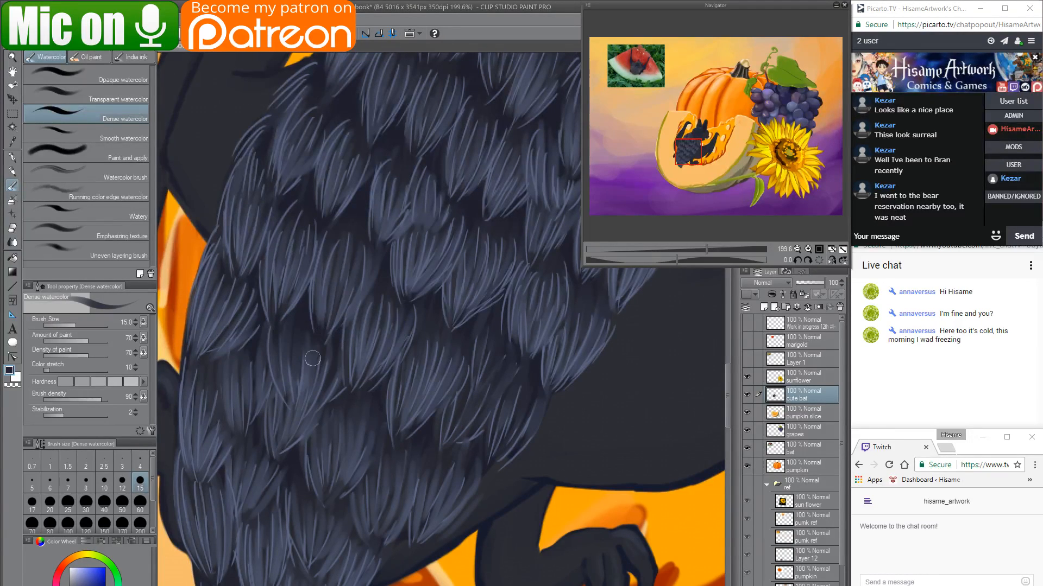
pyautogui.moveTo(310, 331); pyautogui.dragTo(439, 337)
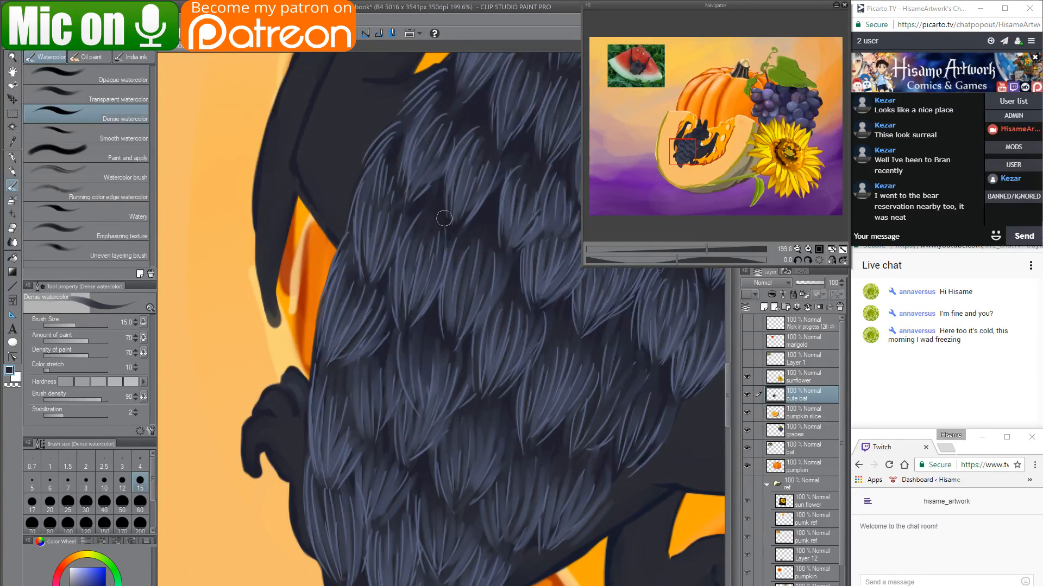
pyautogui.moveTo(469, 226); pyautogui.dragTo(348, 307)
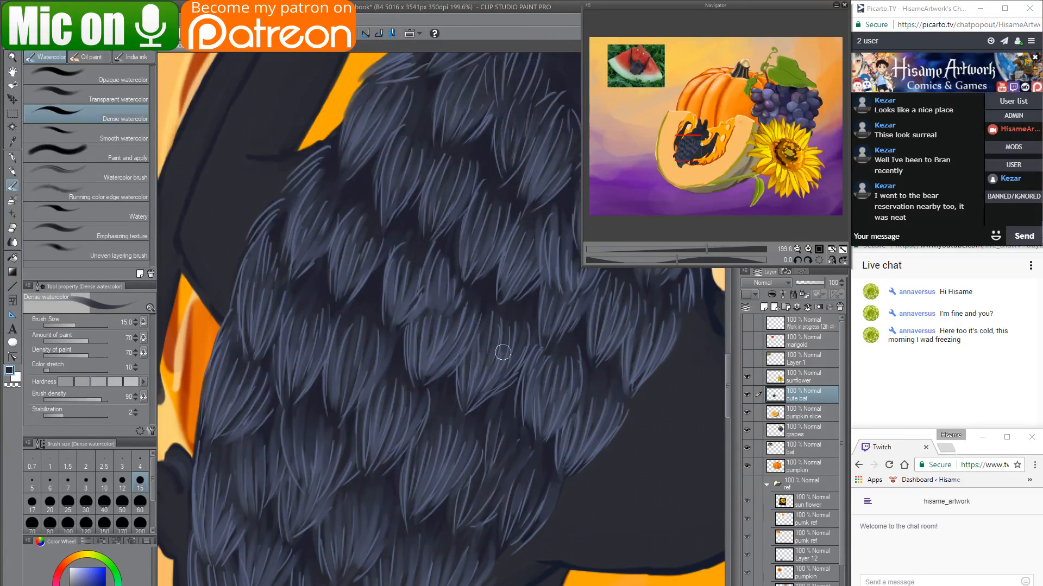
pyautogui.moveTo(501, 349); pyautogui.dragTo(450, 243)
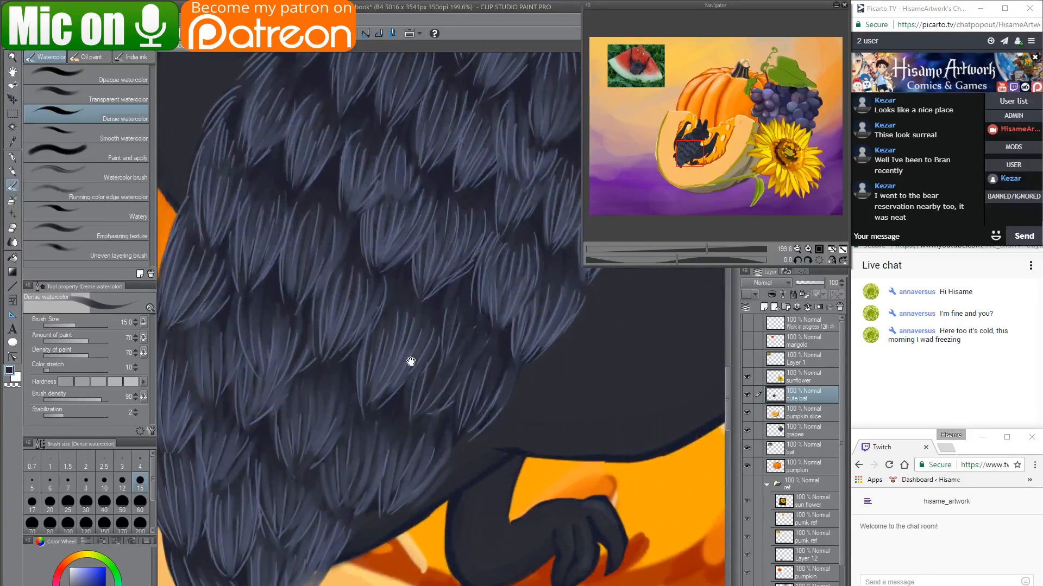
pyautogui.moveTo(410, 361)
pyautogui.mouseDown()
pyautogui.moveTo(491, 235)
pyautogui.moveTo(445, 340)
pyautogui.moveTo(415, 337)
pyautogui.mouseUp()
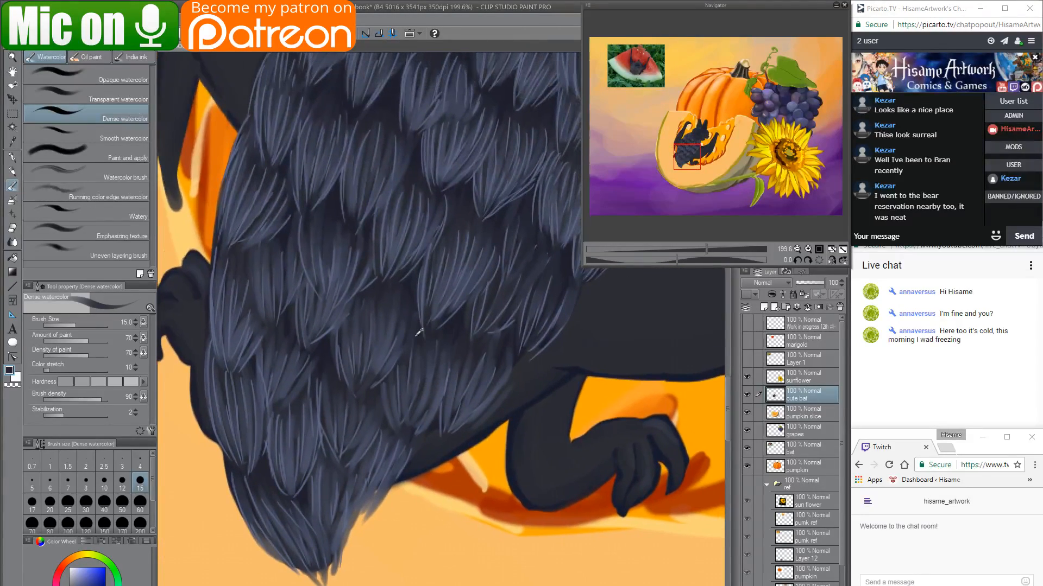
pyautogui.scroll(-9, 302, 429)
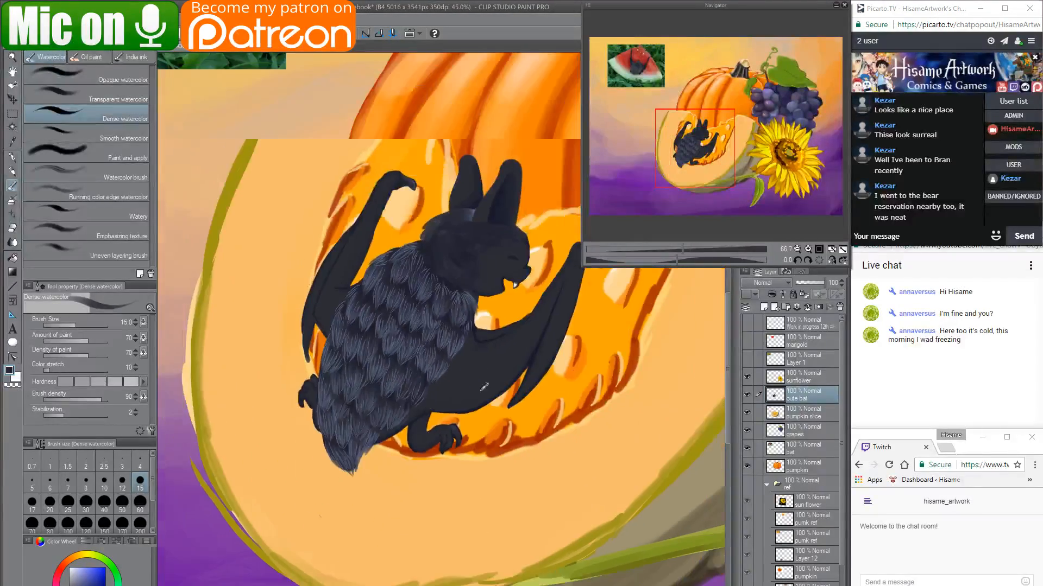
pyautogui.scroll(-2, 530, 381)
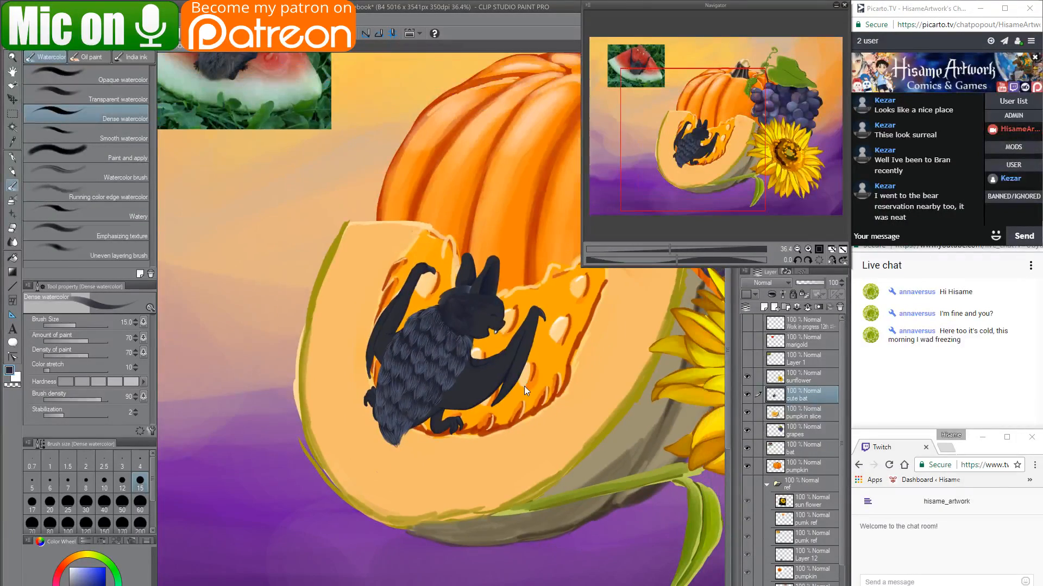
# Switch to the Chrome window and open YouTube in the current tab.
pyautogui.moveTo(392, 585)
pyautogui.click(293, 576)
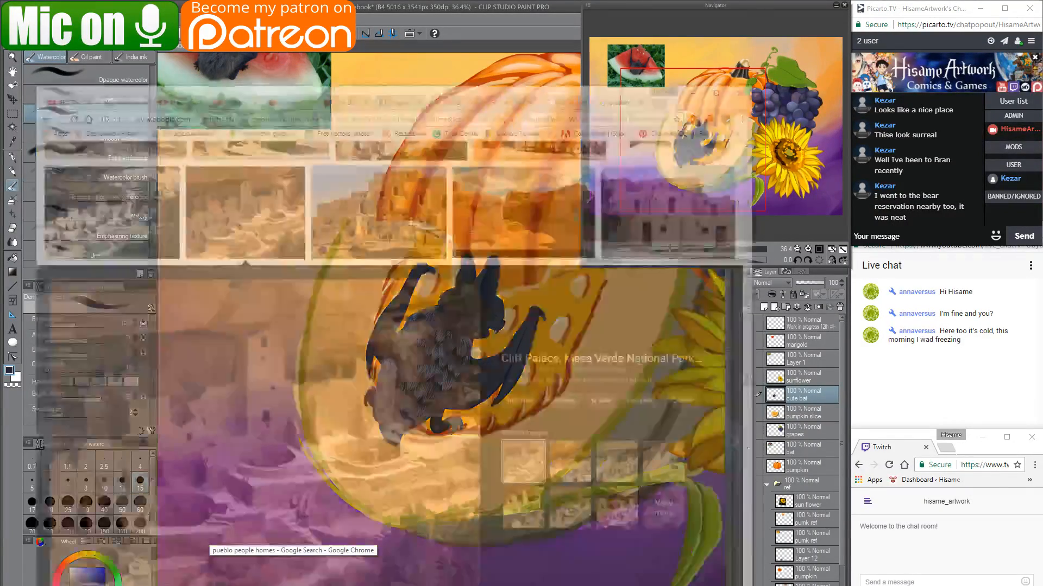
pyautogui.click(513, 36)
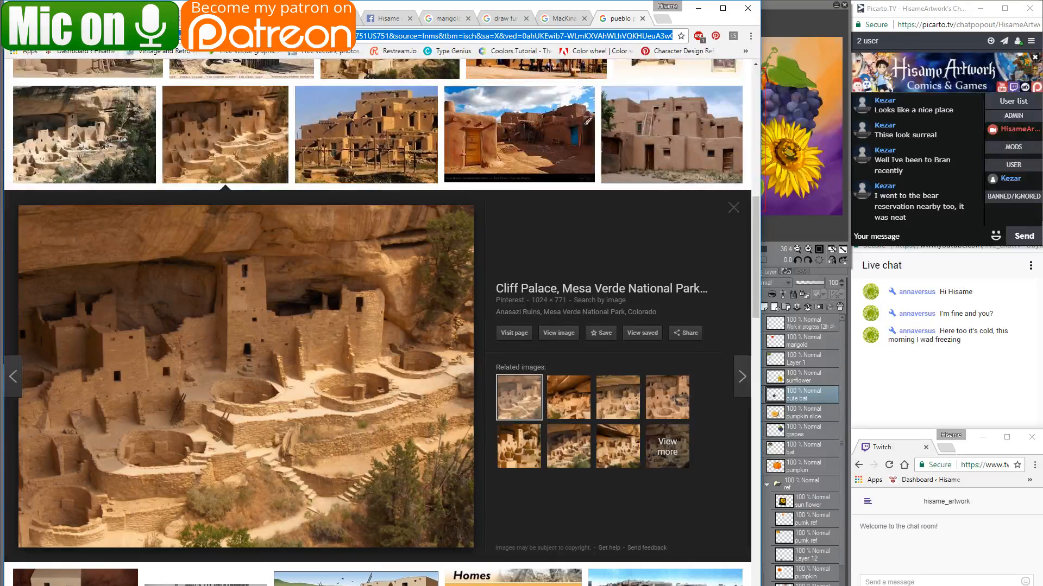
pyautogui.write('you')
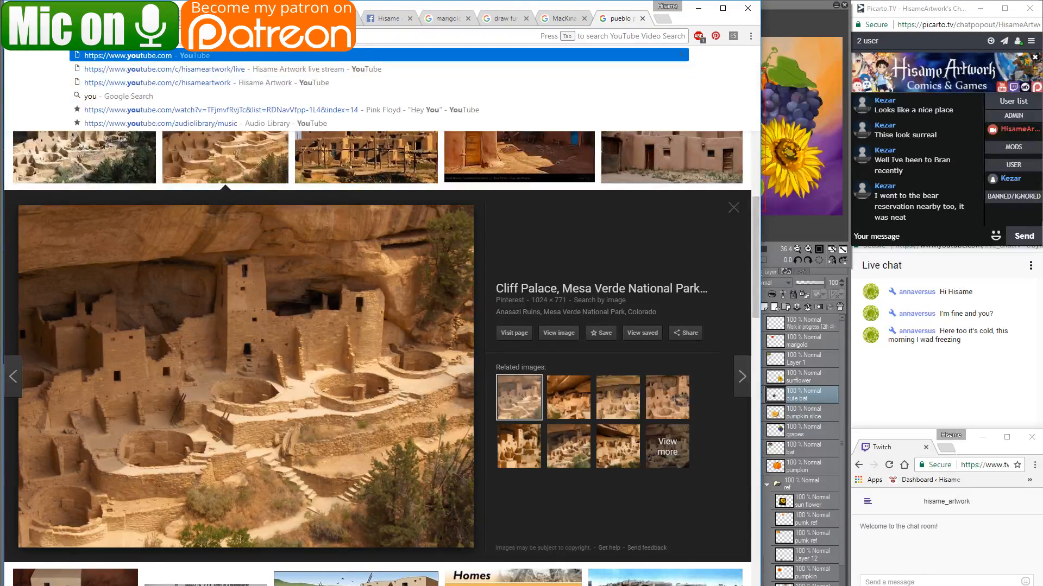
pyautogui.press('Return')
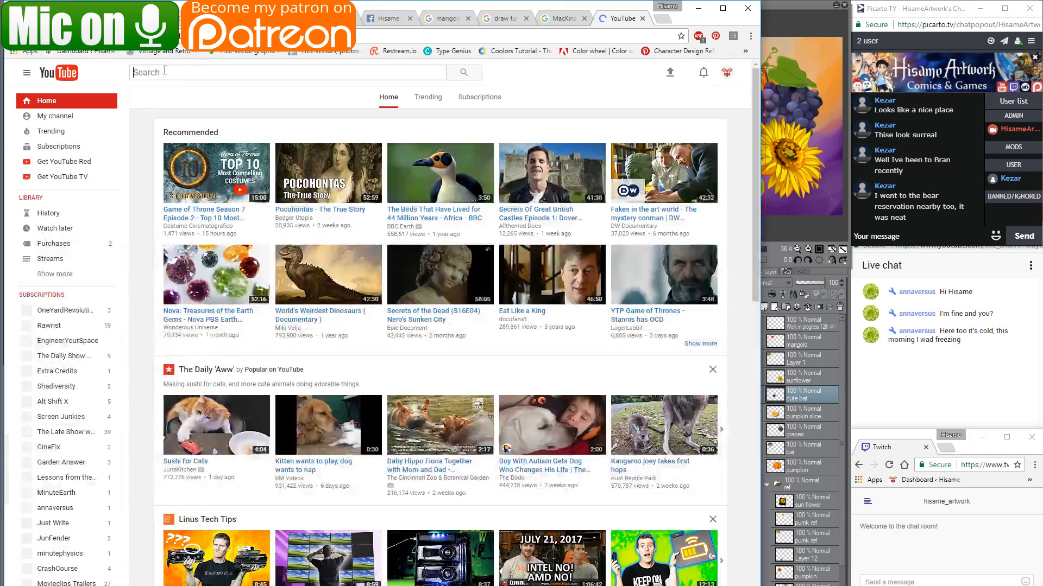
pyautogui.write('vi')
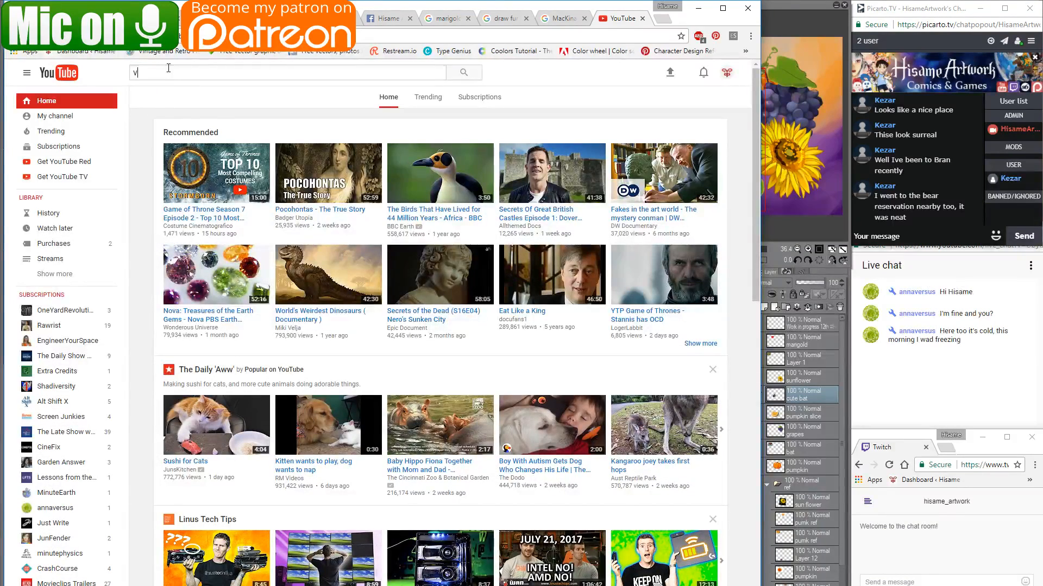
pyautogui.press('BackSpace')
pyautogui.press('BackSpace')
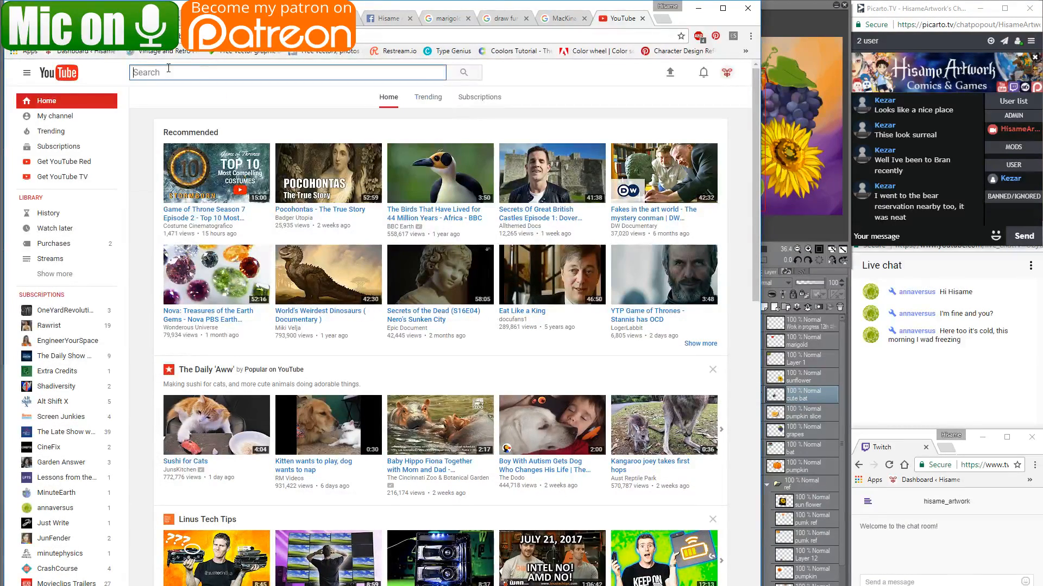
# Search YouTube for "tudor monastery farm".
pyautogui.write('tudor man')
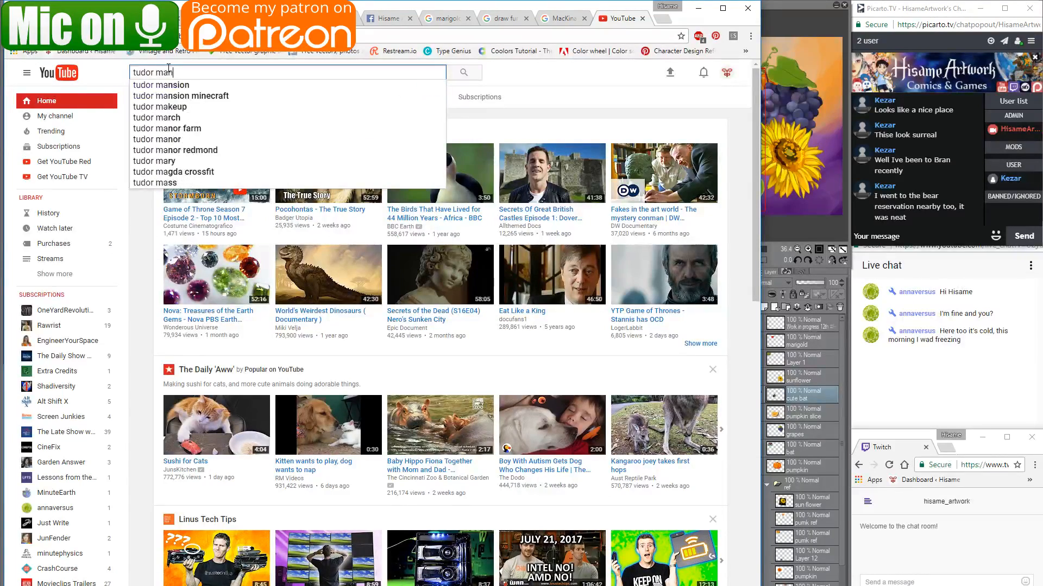
pyautogui.write('astery')
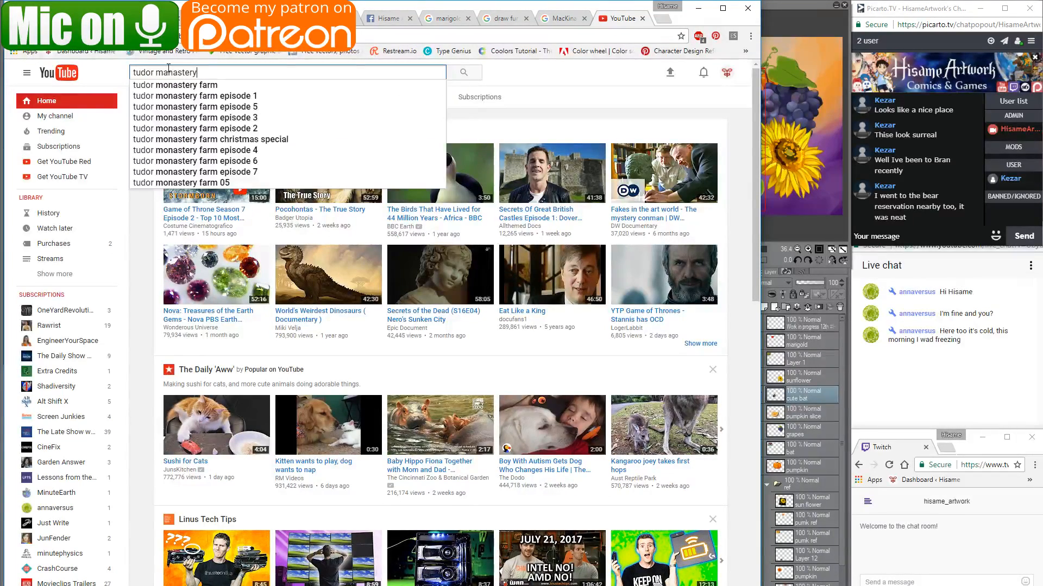
pyautogui.press('Down')
pyautogui.press('Return')
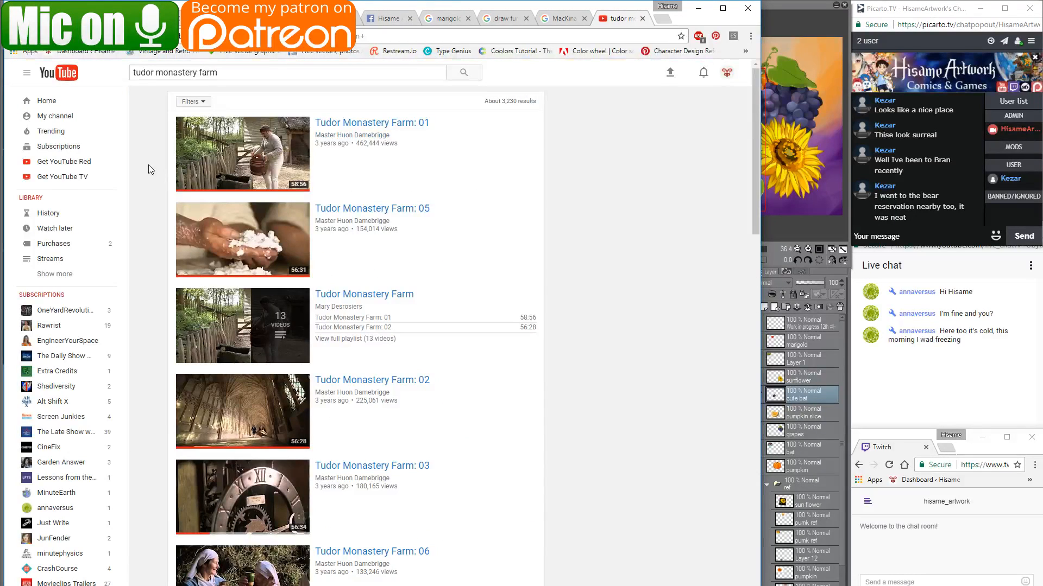
# Search YouTube for "victorian farm farm" and remove the duplicate word from the query.
pyautogui.click(248, 74)
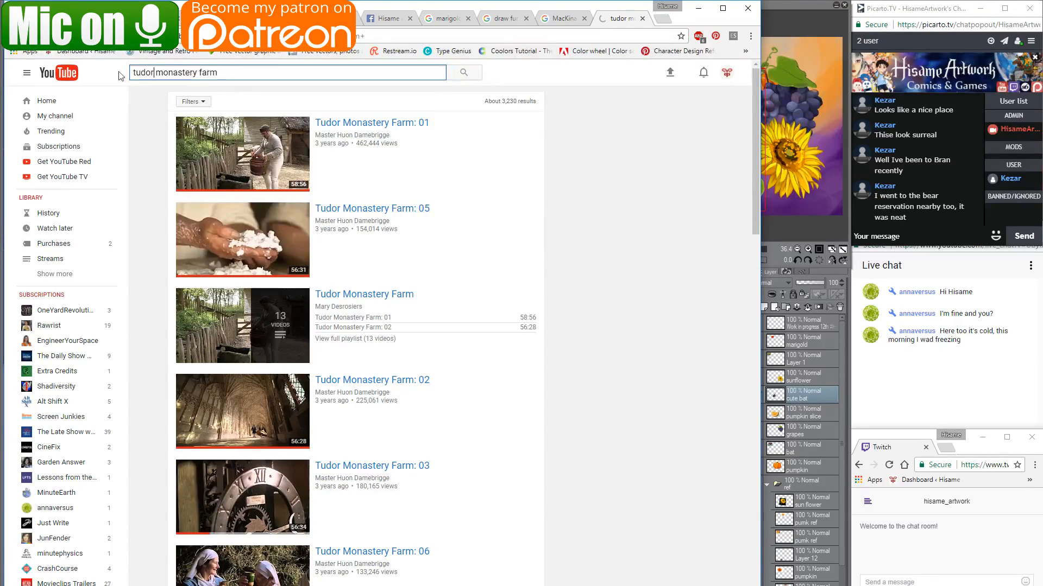
pyautogui.moveTo(197, 72); pyautogui.dragTo(112, 71)
pyautogui.write('victorian fa')
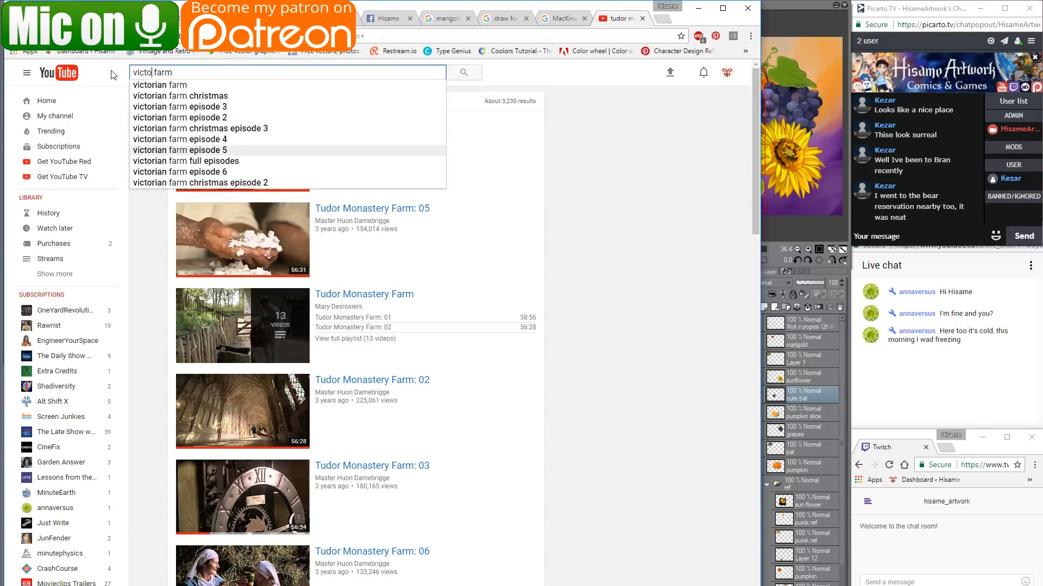
pyautogui.write('rm')
pyautogui.press('Return')
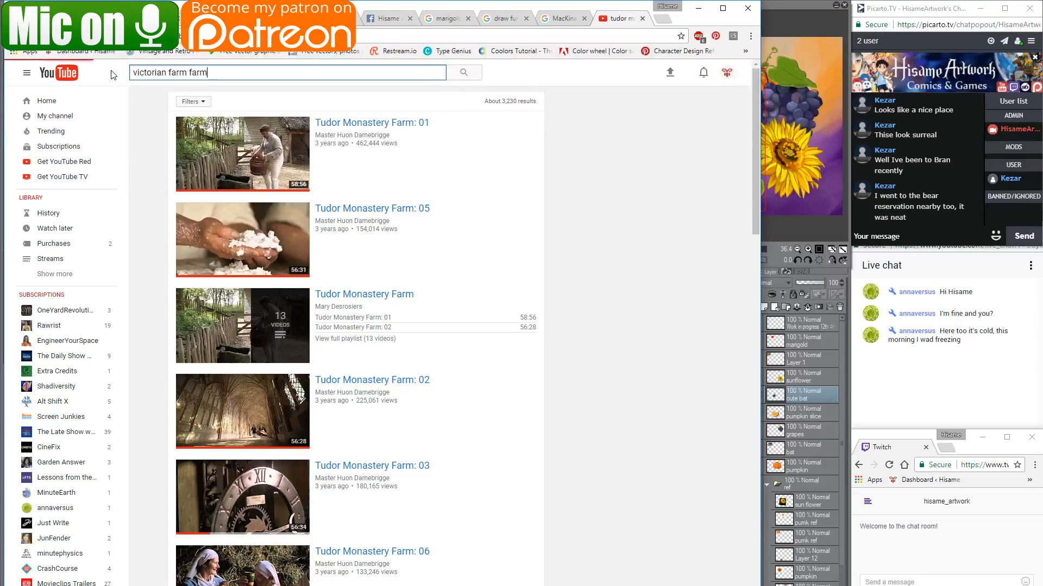
pyautogui.doubleClick(202, 73)
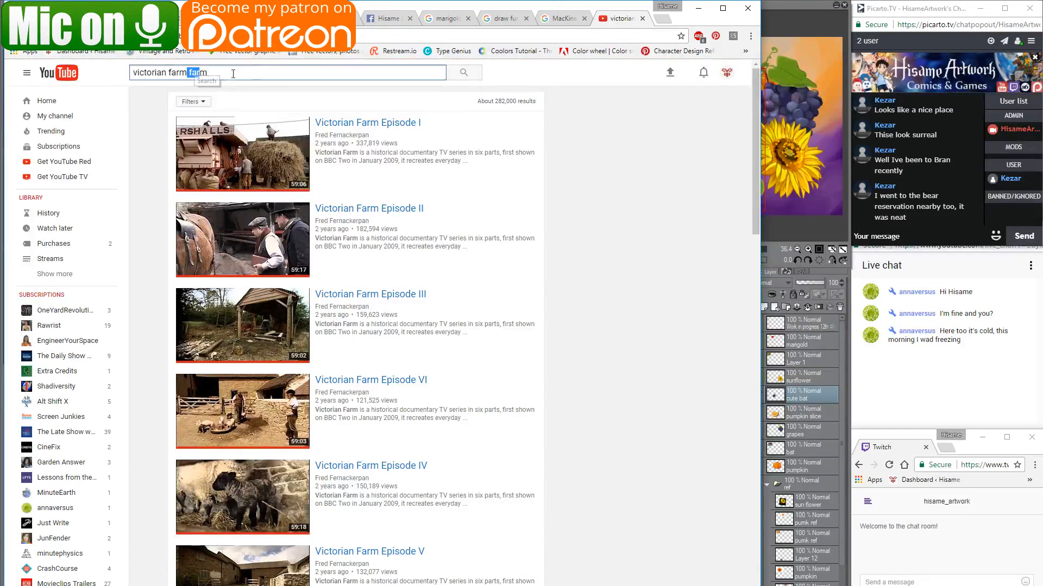
pyautogui.press('BackSpace')
pyautogui.press('BackSpace')
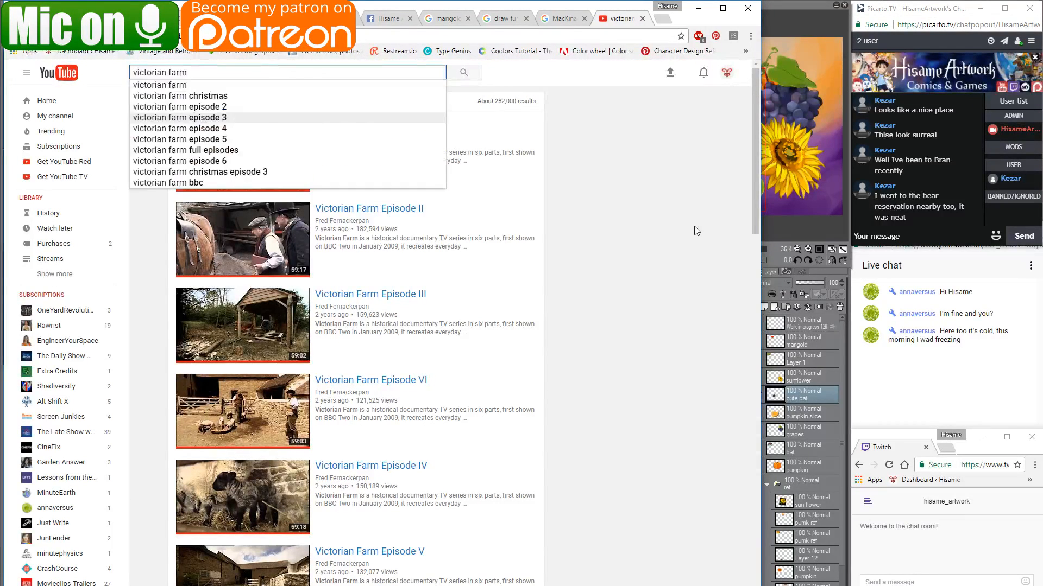
pyautogui.click(697, 231)
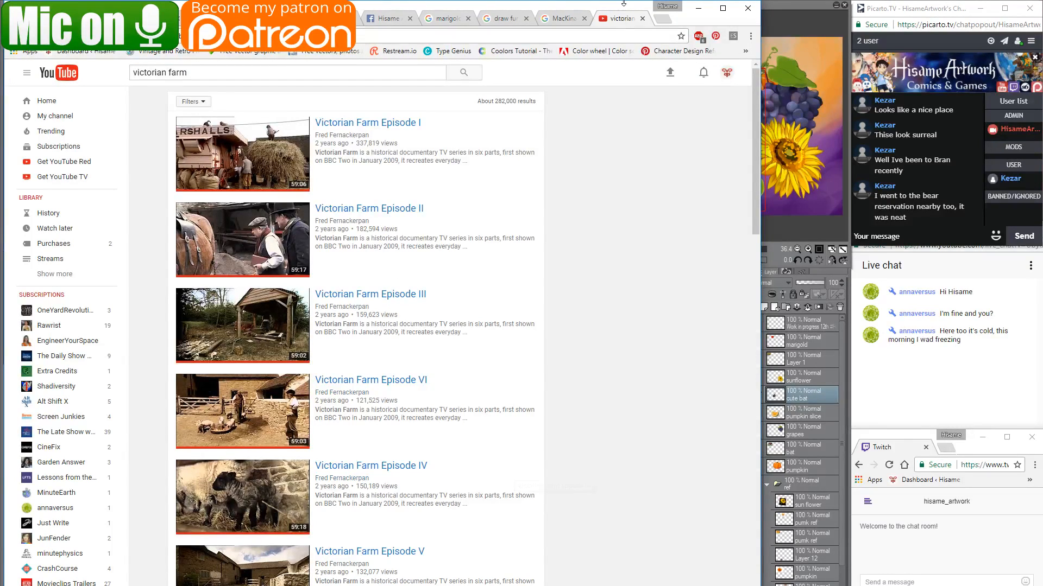
# Switch to Clip Studio Paint and trim the outer edges of the bat's wings with the Snap eraser at size 17.
pyautogui.click(699, 12)
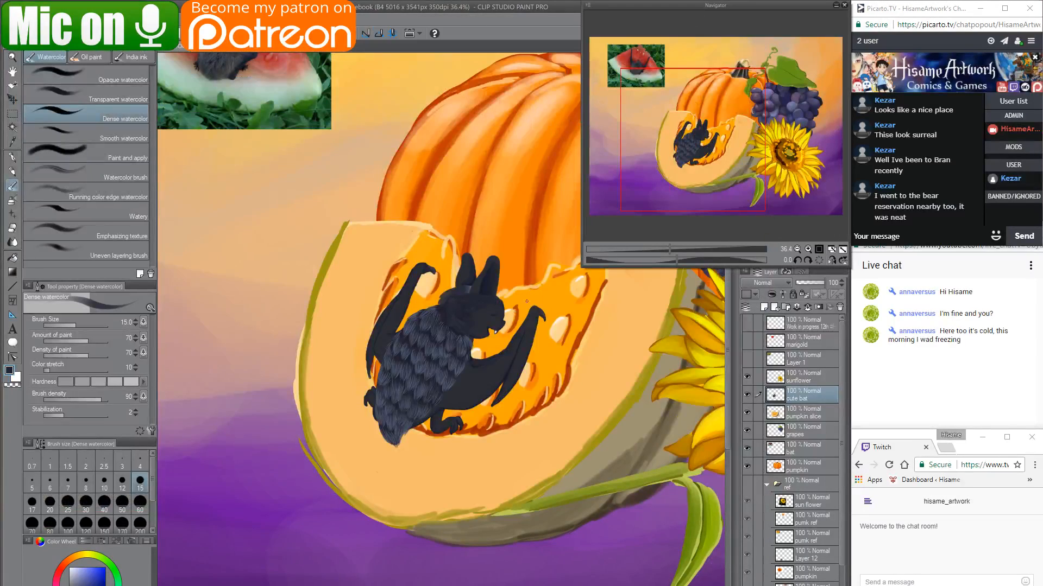
pyautogui.scroll(6, 456, 352)
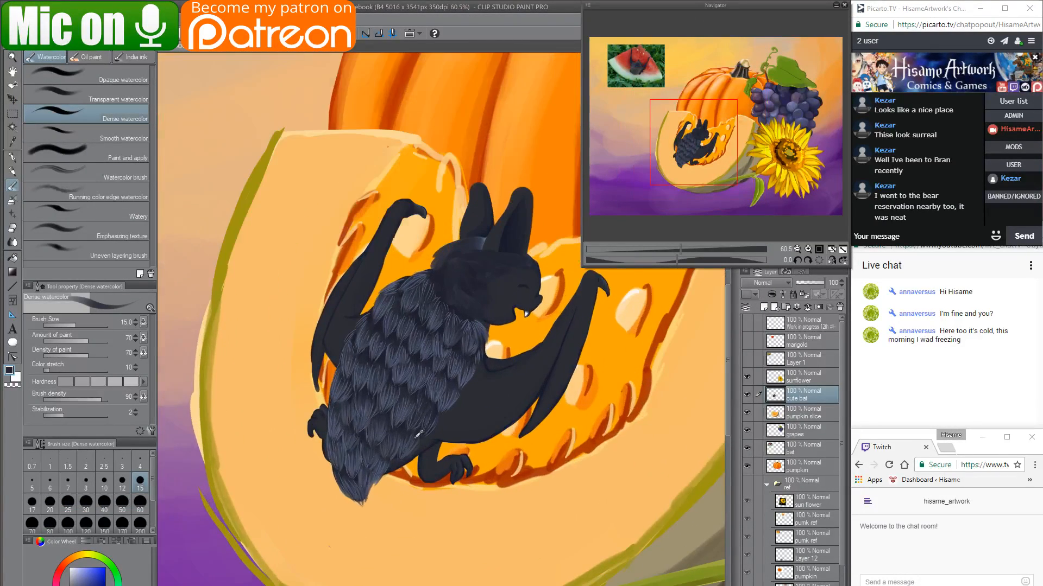
pyautogui.moveTo(540, 324); pyautogui.dragTo(516, 334)
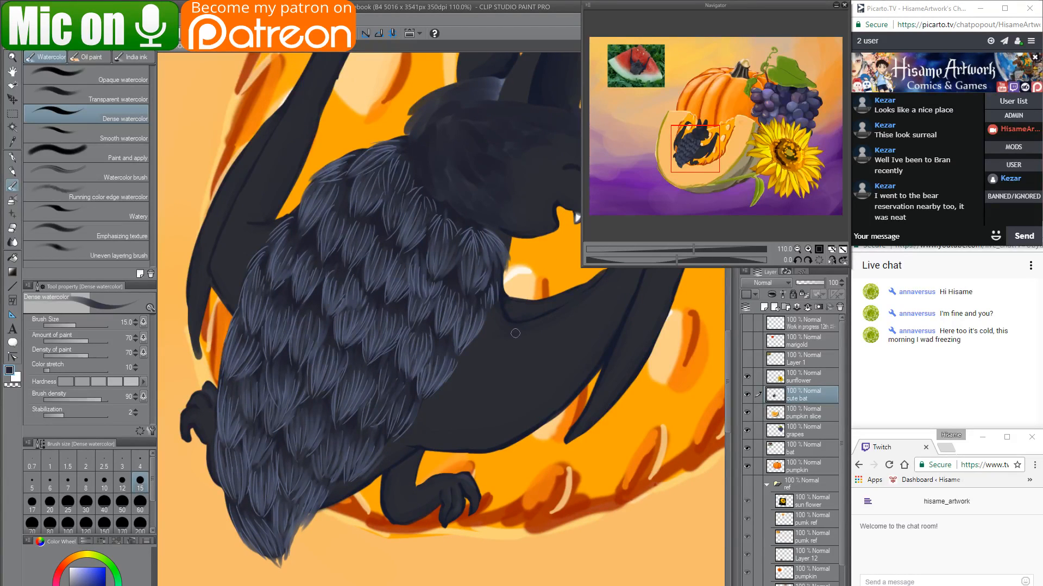
pyautogui.click(12, 229)
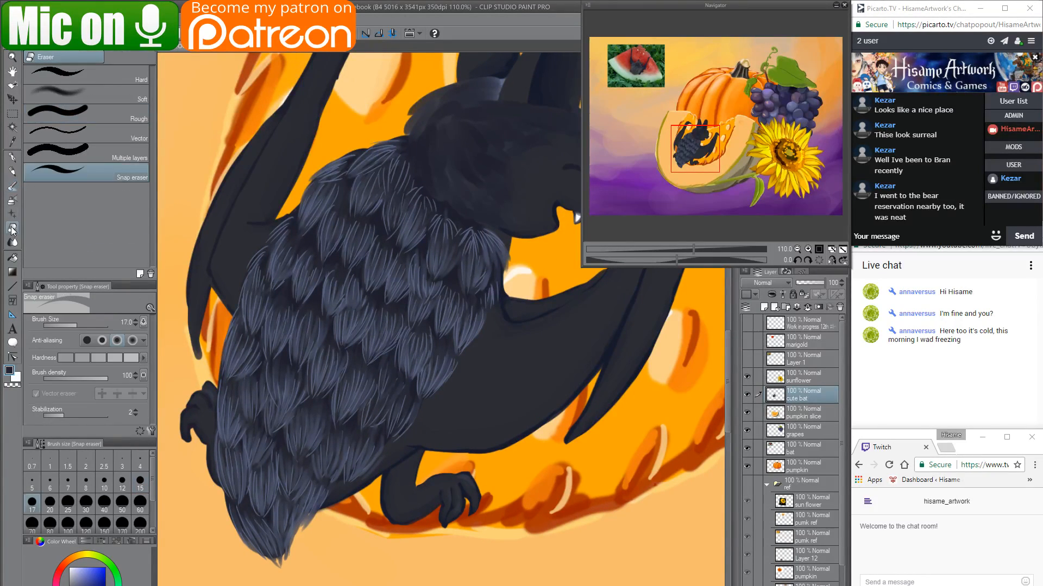
pyautogui.moveTo(183, 307); pyautogui.dragTo(188, 339)
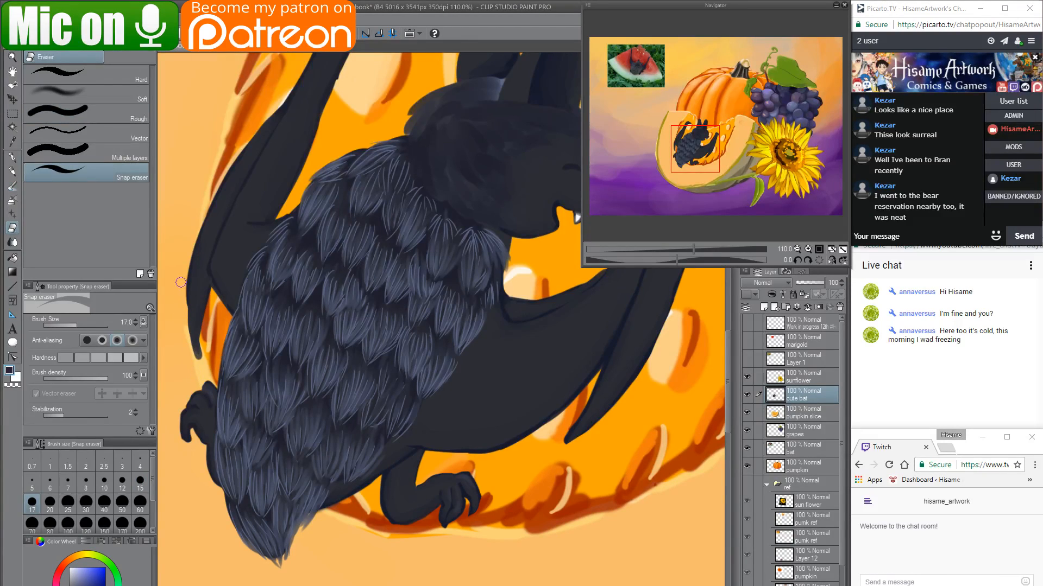
pyautogui.moveTo(187, 253); pyautogui.dragTo(201, 352)
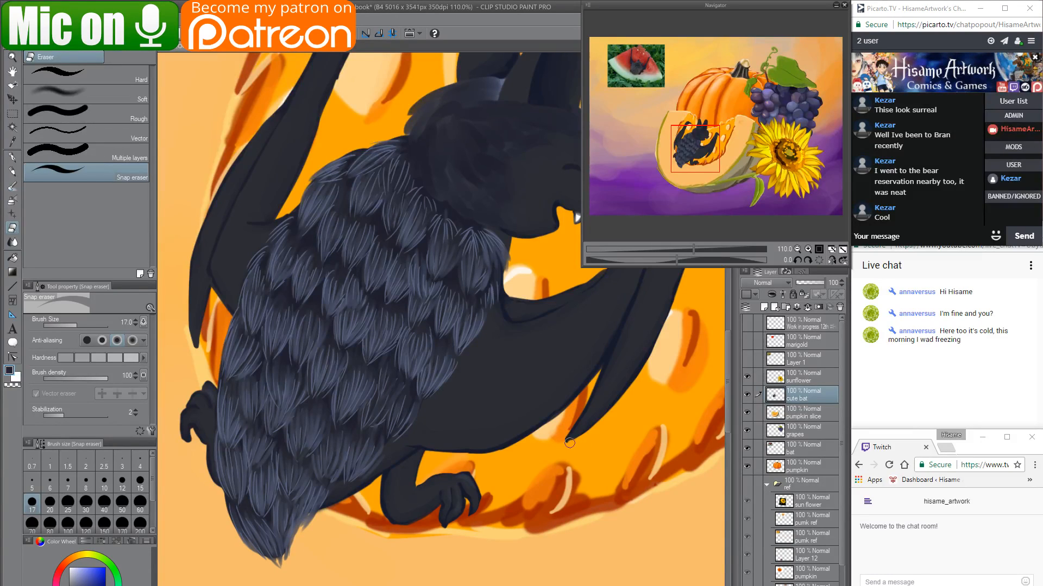
pyautogui.moveTo(574, 403)
pyautogui.mouseDown()
pyautogui.moveTo(543, 413)
pyautogui.moveTo(541, 396)
pyautogui.moveTo(558, 442)
pyautogui.moveTo(610, 414)
pyautogui.moveTo(598, 351)
pyautogui.mouseUp()
# Paint lighter tufts around the bat's face from cheek to forehead with the Dense watercolor brush at size 25.
pyautogui.click(12, 160)
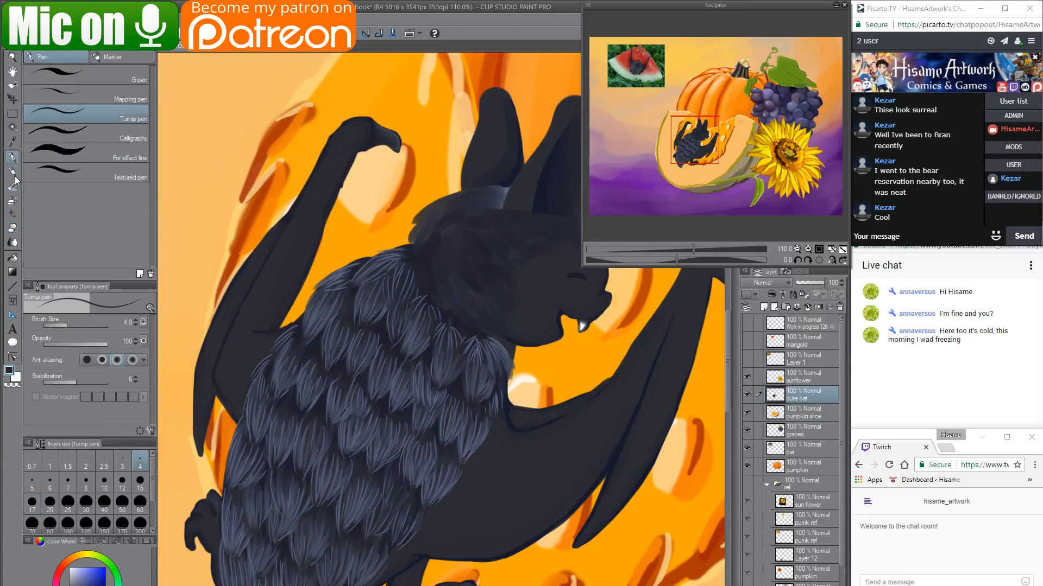
pyautogui.click(12, 187)
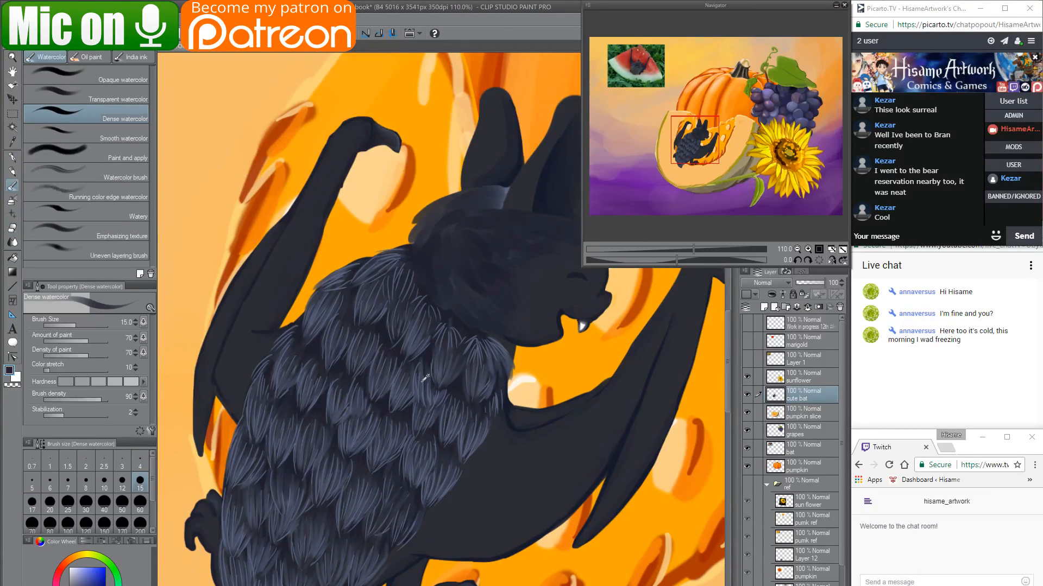
pyautogui.scroll(5, 425, 377)
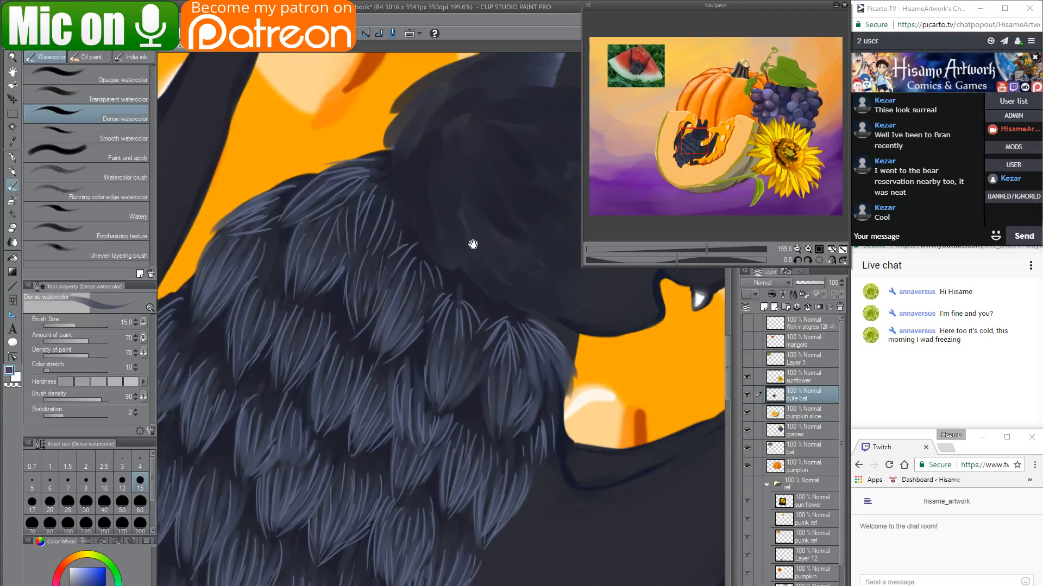
pyautogui.moveTo(473, 240); pyautogui.dragTo(338, 360)
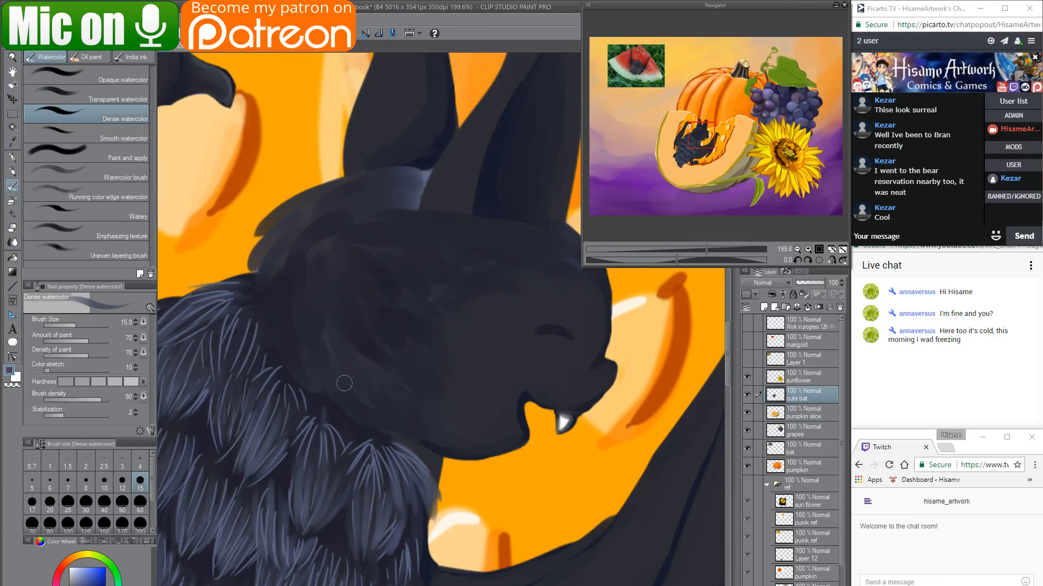
pyautogui.moveTo(378, 424)
pyautogui.mouseDown()
pyautogui.moveTo(315, 379)
pyautogui.moveTo(357, 382)
pyautogui.moveTo(405, 432)
pyautogui.moveTo(395, 401)
pyautogui.moveTo(440, 448)
pyautogui.moveTo(386, 392)
pyautogui.moveTo(435, 438)
pyautogui.moveTo(384, 373)
pyautogui.moveTo(426, 393)
pyautogui.moveTo(433, 417)
pyautogui.moveTo(405, 346)
pyautogui.moveTo(359, 337)
pyautogui.moveTo(359, 357)
pyautogui.moveTo(427, 385)
pyautogui.moveTo(416, 411)
pyautogui.moveTo(430, 431)
pyautogui.moveTo(385, 380)
pyautogui.moveTo(421, 435)
pyautogui.moveTo(391, 424)
pyautogui.moveTo(420, 451)
pyautogui.moveTo(376, 395)
pyautogui.moveTo(429, 422)
pyautogui.moveTo(387, 338)
pyautogui.moveTo(426, 388)
pyautogui.moveTo(421, 334)
pyautogui.moveTo(446, 377)
pyautogui.moveTo(407, 272)
pyautogui.moveTo(441, 327)
pyautogui.moveTo(436, 337)
pyautogui.moveTo(431, 326)
pyautogui.moveTo(434, 367)
pyautogui.moveTo(367, 303)
pyautogui.moveTo(424, 338)
pyautogui.moveTo(439, 379)
pyautogui.moveTo(397, 298)
pyautogui.moveTo(447, 343)
pyautogui.moveTo(413, 294)
pyautogui.moveTo(438, 313)
pyautogui.moveTo(465, 289)
pyautogui.moveTo(463, 305)
pyautogui.moveTo(406, 259)
pyautogui.moveTo(425, 271)
pyautogui.moveTo(413, 315)
pyautogui.mouseUp()
pyautogui.press(']')
pyautogui.press(']')
pyautogui.press(']')
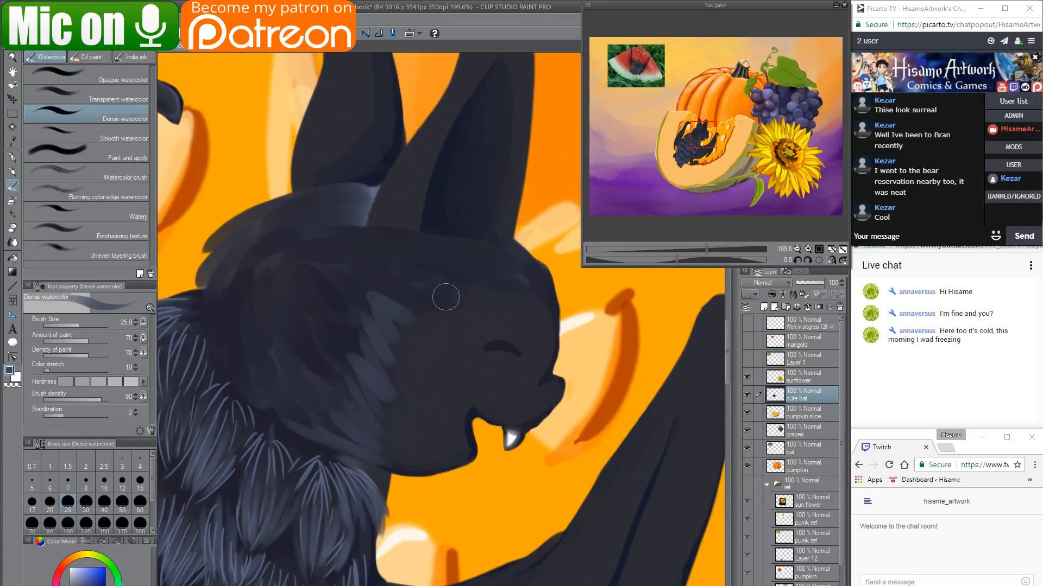
pyautogui.moveTo(548, 309)
pyautogui.mouseDown()
pyautogui.moveTo(500, 257)
pyautogui.moveTo(527, 290)
pyautogui.moveTo(458, 249)
pyautogui.moveTo(426, 305)
pyautogui.moveTo(487, 282)
pyautogui.moveTo(417, 262)
pyautogui.moveTo(445, 286)
pyautogui.moveTo(461, 284)
pyautogui.moveTo(372, 273)
pyautogui.moveTo(436, 302)
pyautogui.moveTo(380, 287)
pyautogui.mouseUp()
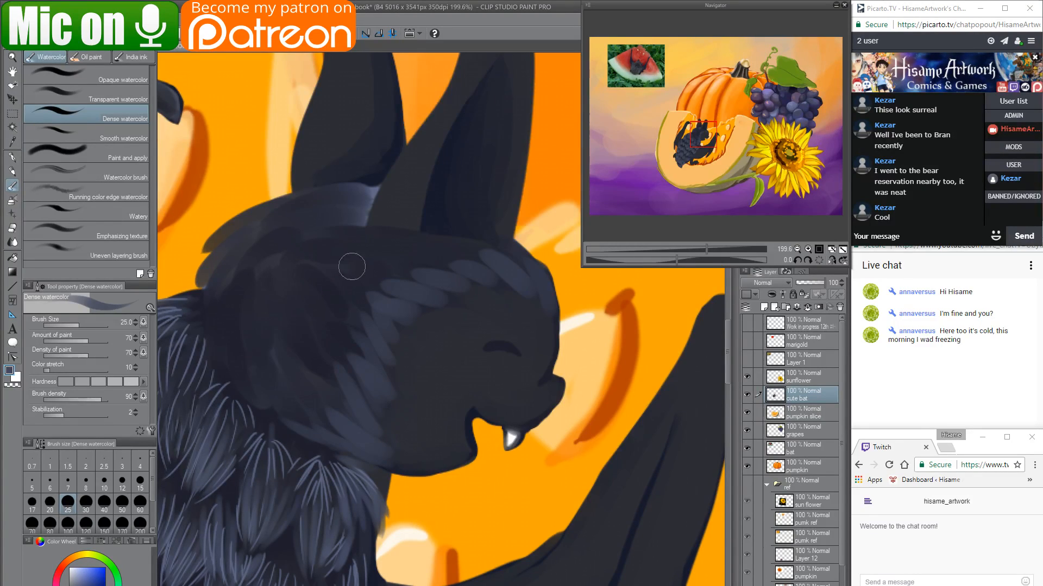
pyautogui.moveTo(477, 253)
pyautogui.mouseDown()
pyautogui.moveTo(377, 234)
pyautogui.moveTo(458, 259)
pyautogui.moveTo(319, 244)
pyautogui.moveTo(406, 247)
pyautogui.moveTo(371, 236)
pyautogui.mouseUp()
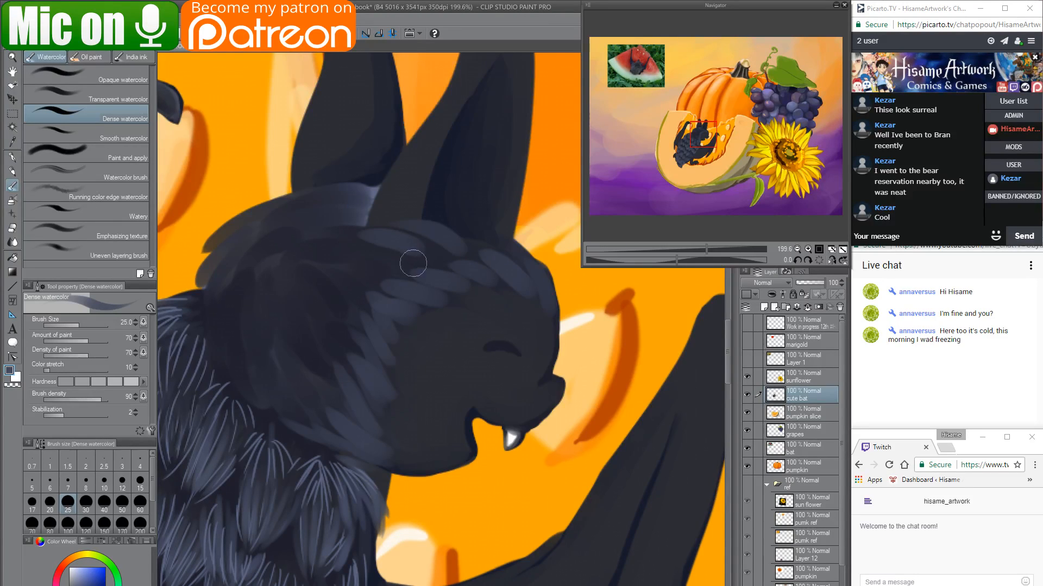
# Cover the crown, the back of the head and the neck with overlapping lighter tufts.
pyautogui.moveTo(412, 263)
pyautogui.mouseDown()
pyautogui.moveTo(300, 211)
pyautogui.moveTo(359, 235)
pyautogui.moveTo(305, 232)
pyautogui.mouseUp()
pyautogui.moveTo(354, 199)
pyautogui.mouseDown()
pyautogui.moveTo(285, 205)
pyautogui.moveTo(233, 232)
pyautogui.moveTo(228, 259)
pyautogui.mouseUp()
pyautogui.moveTo(312, 259); pyautogui.dragTo(247, 264)
pyautogui.moveTo(366, 290)
pyautogui.mouseDown()
pyautogui.moveTo(302, 302)
pyautogui.moveTo(267, 285)
pyautogui.mouseUp()
pyautogui.moveTo(331, 370); pyautogui.dragTo(271, 326)
pyautogui.moveTo(334, 402); pyautogui.dragTo(263, 361)
pyautogui.moveTo(301, 403)
pyautogui.mouseDown()
pyautogui.moveTo(237, 340)
pyautogui.moveTo(254, 371)
pyautogui.moveTo(282, 340)
pyautogui.moveTo(227, 308)
pyautogui.moveTo(259, 297)
pyautogui.moveTo(227, 283)
pyautogui.mouseUp()
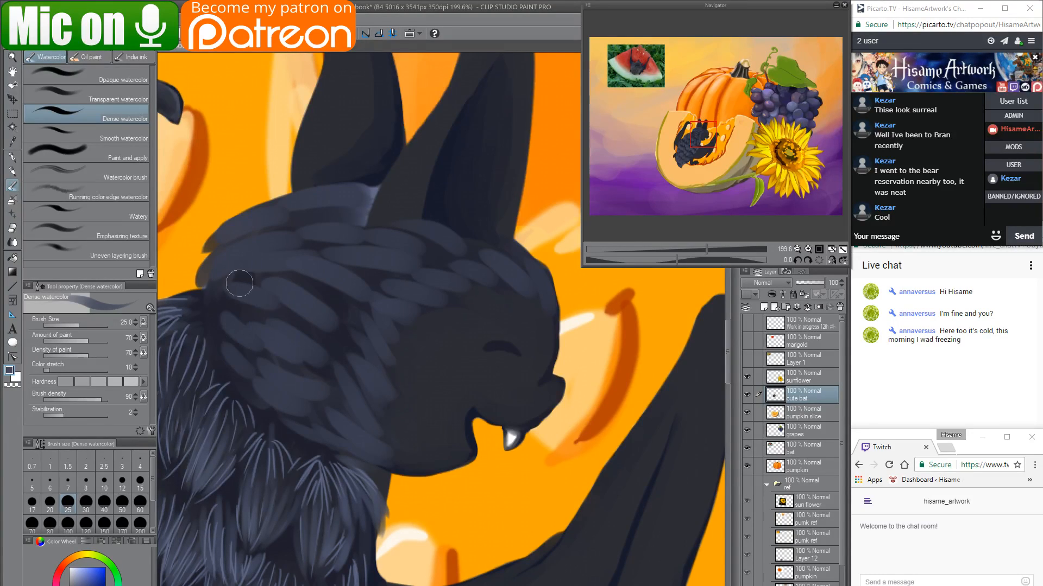
pyautogui.moveTo(300, 329); pyautogui.dragTo(249, 305)
pyautogui.moveTo(354, 346); pyautogui.dragTo(291, 300)
pyautogui.moveTo(380, 369); pyautogui.dragTo(309, 333)
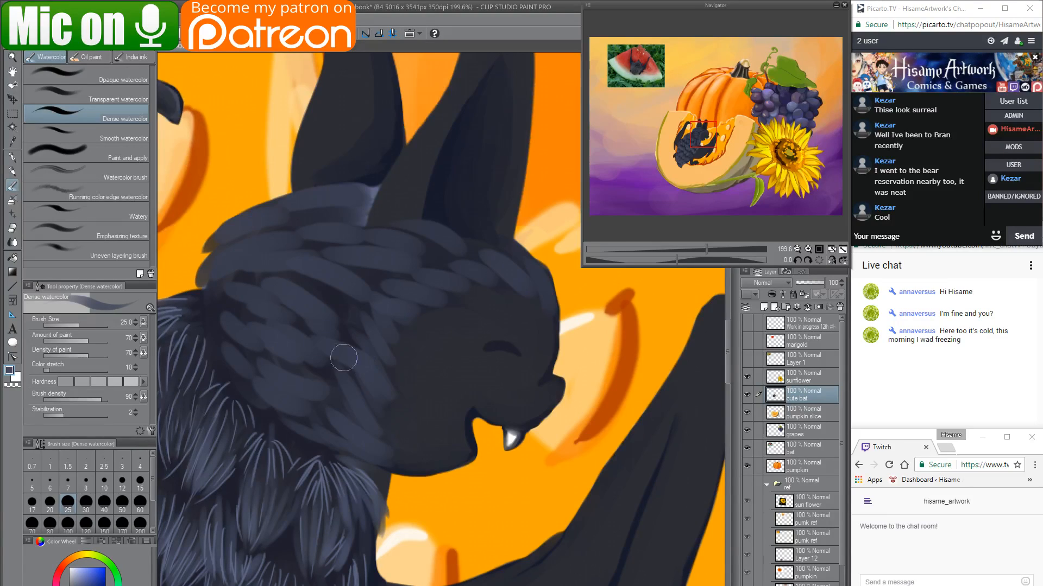
# Sample a dark fur tone and deepen the gaps between the tufts on the cheek, crown and neck.
pyautogui.keyDown('alt'); pyautogui.click(337, 397); pyautogui.keyUp('alt')
pyautogui.moveTo(370, 369)
pyautogui.mouseDown()
pyautogui.moveTo(295, 314)
pyautogui.moveTo(357, 346)
pyautogui.moveTo(305, 306)
pyautogui.mouseUp()
pyautogui.moveTo(370, 328); pyautogui.dragTo(305, 288)
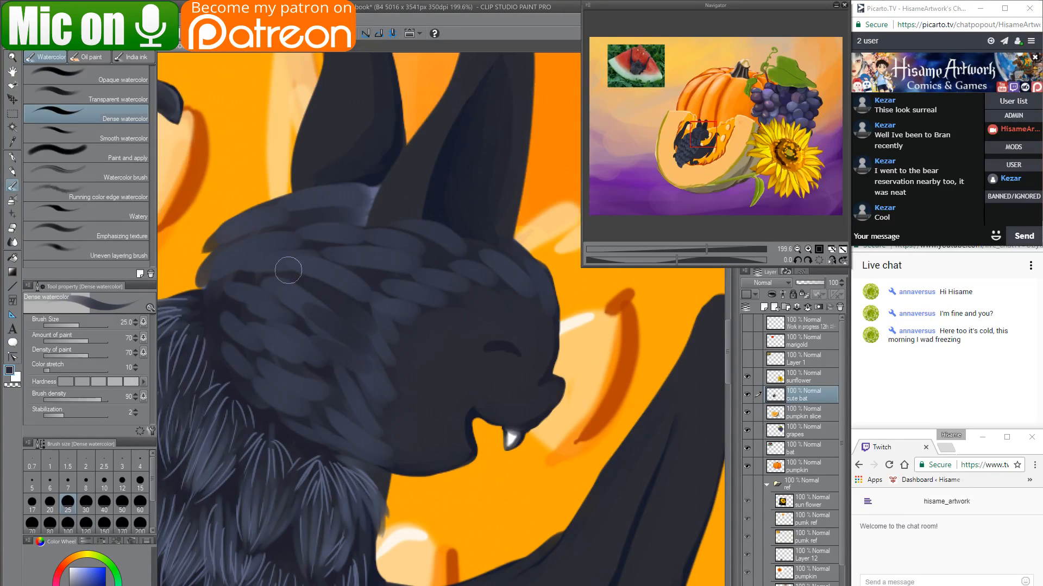
pyautogui.moveTo(404, 297); pyautogui.dragTo(323, 254)
pyautogui.moveTo(377, 287); pyautogui.dragTo(342, 280)
pyautogui.moveTo(327, 399); pyautogui.dragTo(299, 379)
pyautogui.moveTo(324, 424)
pyautogui.mouseDown()
pyautogui.moveTo(285, 401)
pyautogui.moveTo(274, 380)
pyautogui.mouseUp()
# Sample a fur tone from the side of the head and blend the tufts above the cheek and brow.
pyautogui.keyDown('alt'); pyautogui.click(301, 336); pyautogui.keyUp('alt')
pyautogui.moveTo(378, 331); pyautogui.dragTo(291, 280)
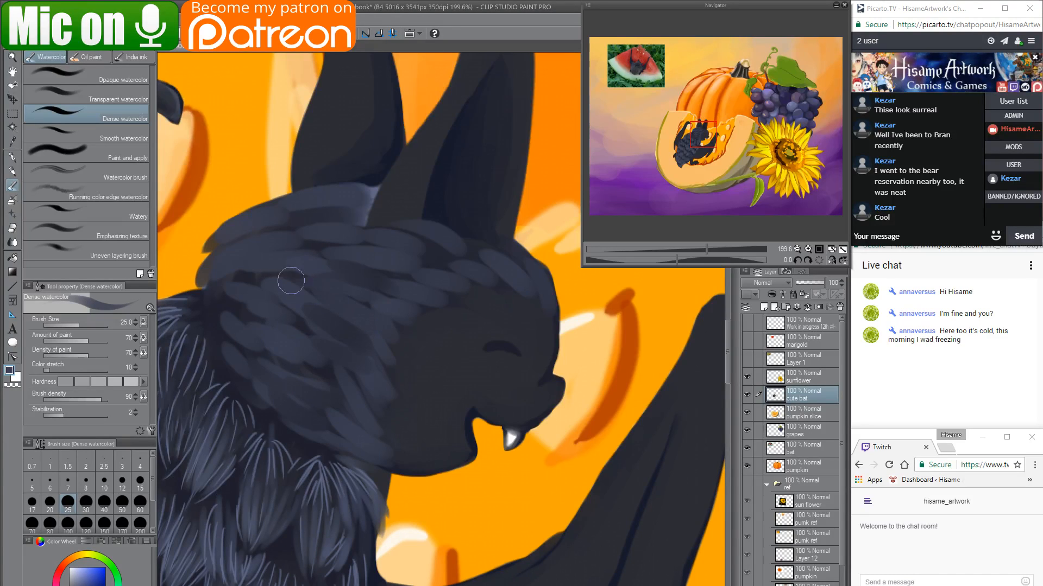
pyautogui.moveTo(398, 286); pyautogui.dragTo(337, 271)
pyautogui.moveTo(442, 261); pyautogui.dragTo(429, 241)
# Draw fine hair lines on the forehead and below the front ear with the Turnip pen at size 4, using the light tone sampled between the ears.
pyautogui.moveTo(368, 278)
pyautogui.mouseDown()
pyautogui.moveTo(388, 296)
pyautogui.moveTo(514, 324)
pyautogui.mouseUp()
pyautogui.click(12, 158)
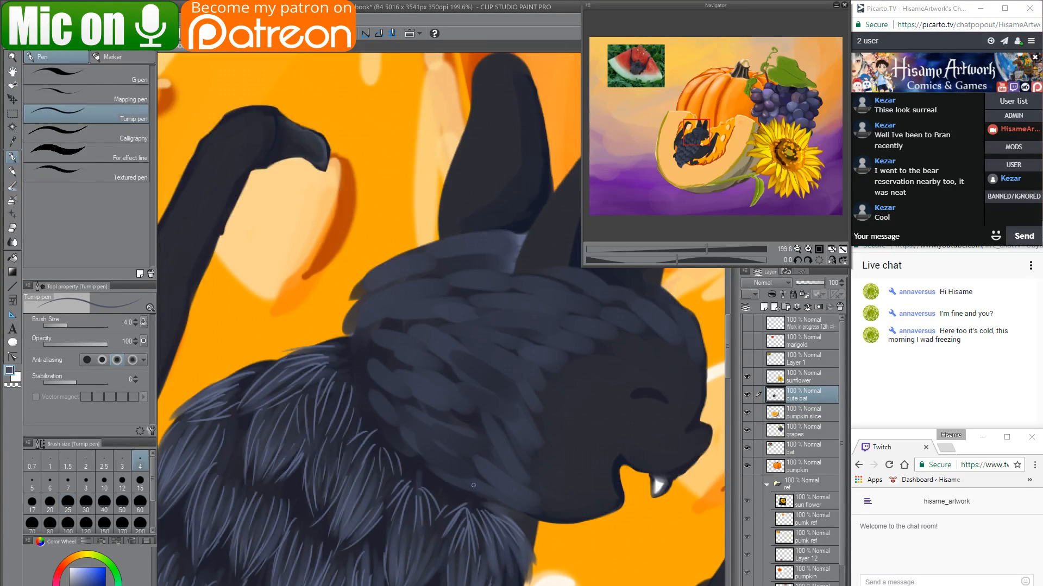
pyautogui.moveTo(480, 392); pyautogui.dragTo(349, 403)
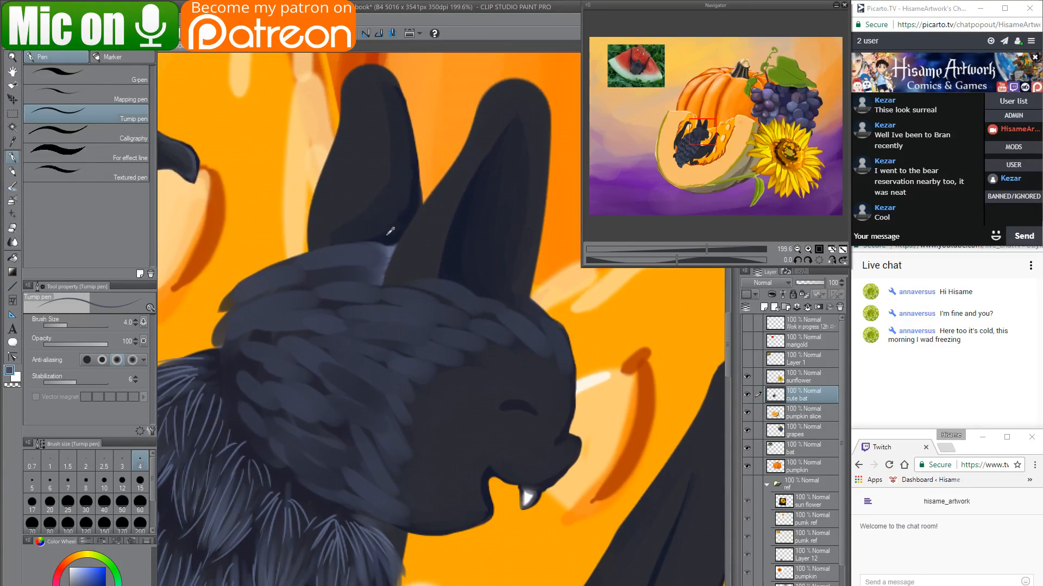
pyautogui.keyDown('alt'); pyautogui.click(390, 252); pyautogui.keyUp('alt')
pyautogui.scroll(5, 579, 334)
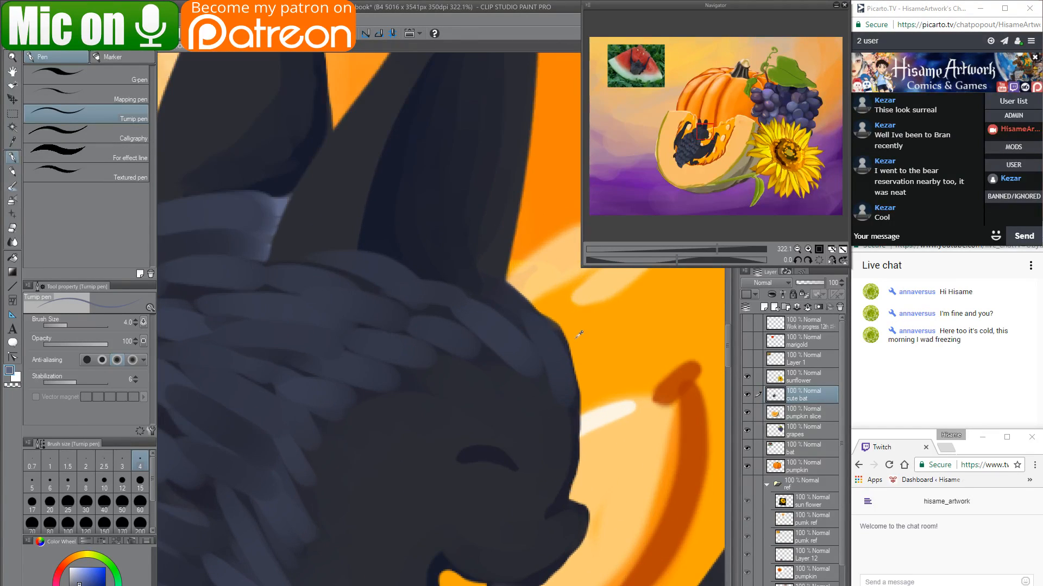
pyautogui.scroll(-3, 578, 341)
pyautogui.moveTo(603, 403); pyautogui.dragTo(574, 387)
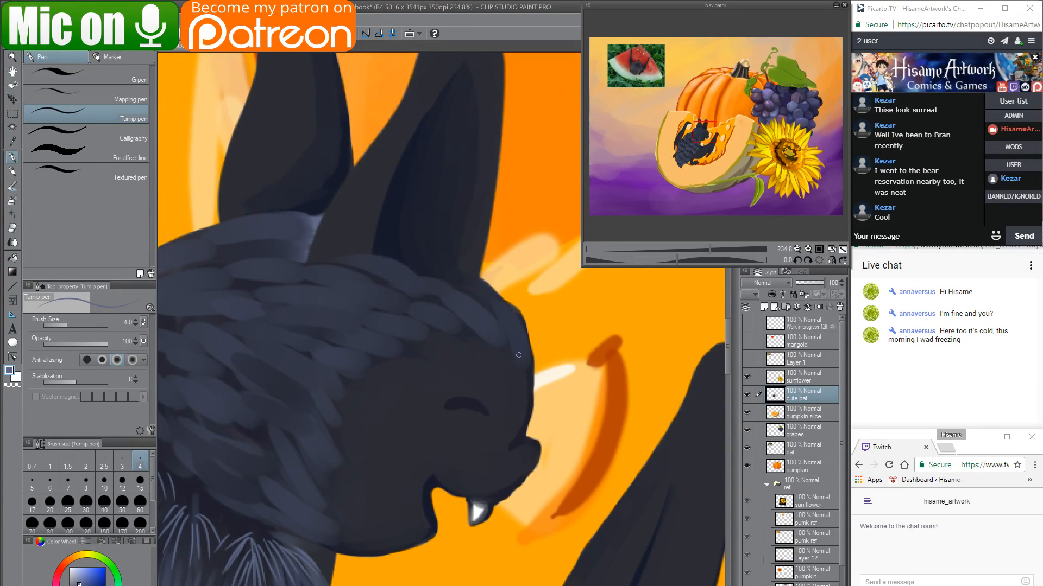
pyautogui.moveTo(503, 313); pyautogui.dragTo(519, 360)
pyautogui.moveTo(496, 304); pyautogui.dragTo(526, 351)
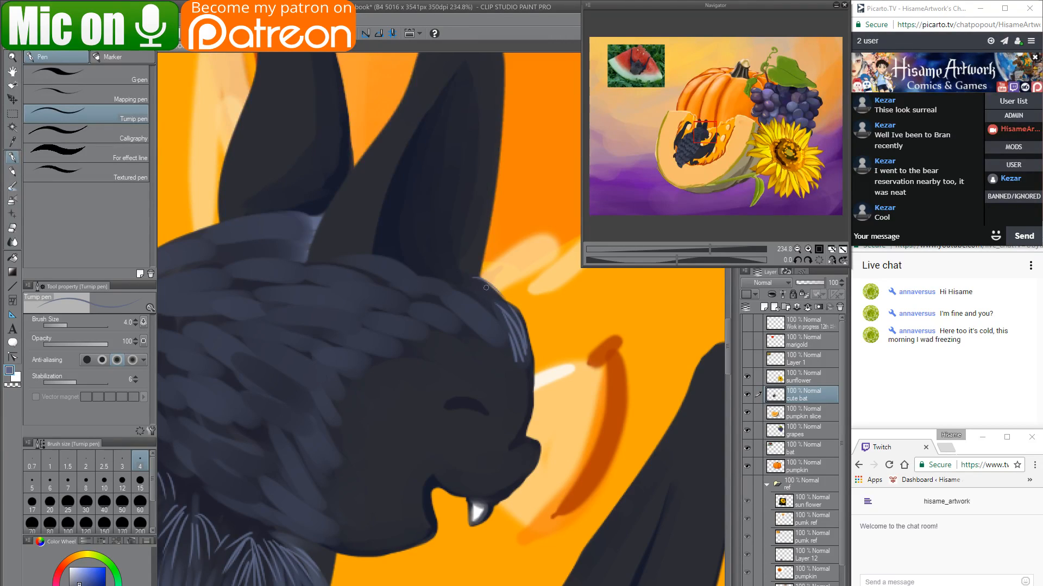
pyautogui.moveTo(483, 289)
pyautogui.mouseDown()
pyautogui.moveTo(499, 329)
pyautogui.moveTo(462, 287)
pyautogui.moveTo(495, 301)
pyautogui.moveTo(474, 325)
pyautogui.moveTo(452, 296)
pyautogui.moveTo(505, 336)
pyautogui.mouseUp()
pyautogui.moveTo(450, 305); pyautogui.dragTo(495, 324)
pyautogui.moveTo(428, 285); pyautogui.dragTo(473, 299)
pyautogui.moveTo(363, 253); pyautogui.dragTo(415, 274)
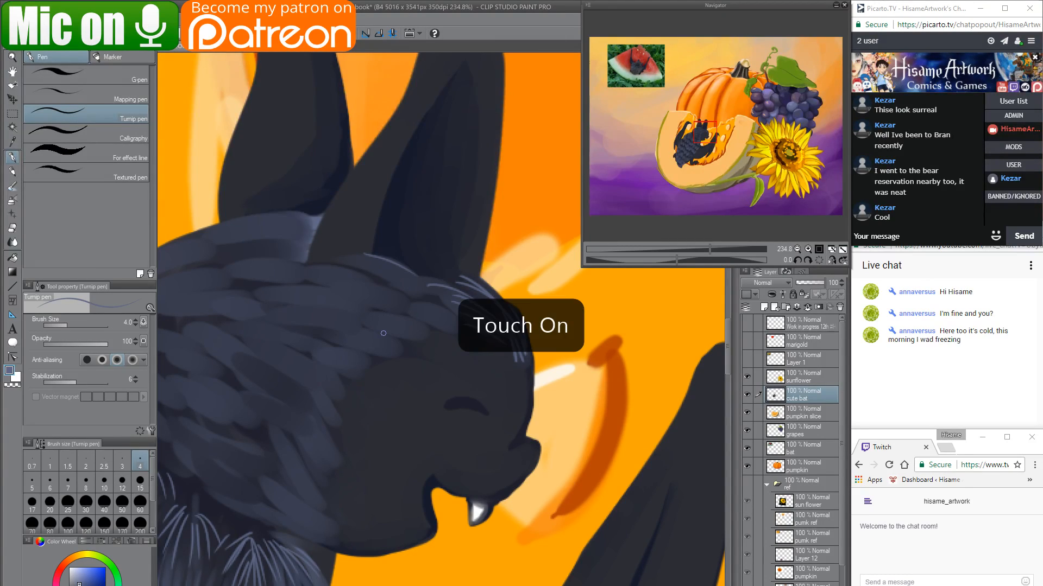
# Extend the fine hair lines over the tufts from the forehead back towards the ear base.
pyautogui.press('-')
pyautogui.press('-')
pyautogui.press('-')
pyautogui.press('-')
pyautogui.press('-')
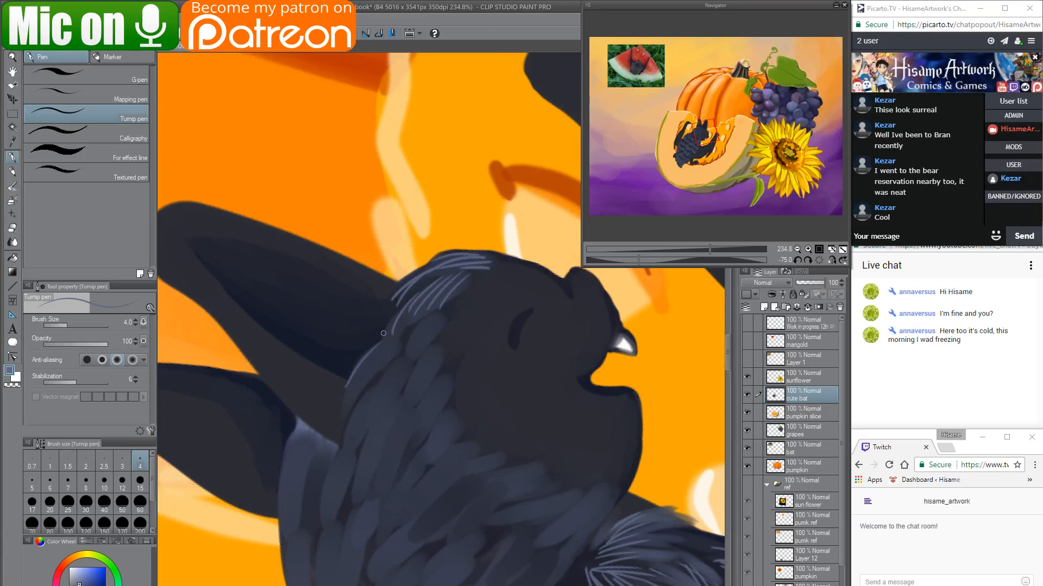
pyautogui.moveTo(426, 284); pyautogui.dragTo(392, 319)
pyautogui.moveTo(470, 280); pyautogui.dragTo(420, 353)
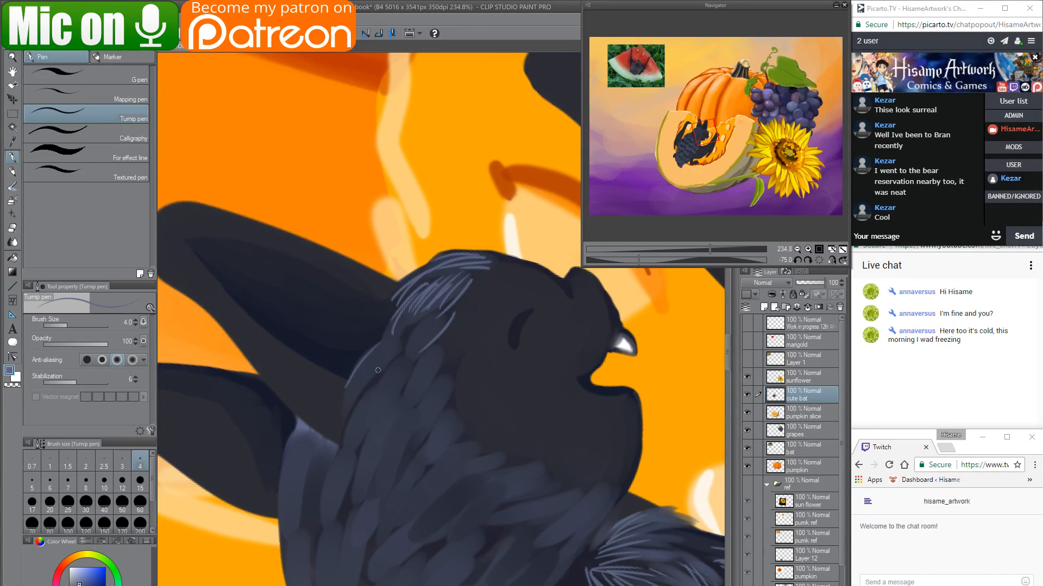
pyautogui.moveTo(406, 301)
pyautogui.mouseDown()
pyautogui.moveTo(361, 340)
pyautogui.moveTo(386, 364)
pyautogui.mouseUp()
pyautogui.moveTo(419, 319)
pyautogui.mouseDown()
pyautogui.moveTo(415, 355)
pyautogui.moveTo(436, 330)
pyautogui.moveTo(408, 328)
pyautogui.moveTo(372, 374)
pyautogui.mouseUp()
# Add fine hair lines to the tufts behind the ear base and down the cheek to the jaw.
pyautogui.moveTo(434, 345)
pyautogui.mouseDown()
pyautogui.moveTo(412, 397)
pyautogui.moveTo(433, 393)
pyautogui.moveTo(421, 395)
pyautogui.mouseUp()
pyautogui.moveTo(414, 351)
pyautogui.mouseDown()
pyautogui.moveTo(373, 431)
pyautogui.moveTo(403, 371)
pyautogui.moveTo(371, 421)
pyautogui.mouseUp()
pyautogui.moveTo(408, 385); pyautogui.dragTo(391, 421)
pyautogui.moveTo(376, 363)
pyautogui.mouseDown()
pyautogui.moveTo(340, 412)
pyautogui.moveTo(360, 449)
pyautogui.mouseUp()
pyautogui.moveTo(446, 374)
pyautogui.mouseDown()
pyautogui.moveTo(445, 433)
pyautogui.moveTo(432, 434)
pyautogui.moveTo(411, 276)
pyautogui.moveTo(367, 288)
pyautogui.moveTo(387, 294)
pyautogui.mouseUp()
pyautogui.moveTo(425, 283); pyautogui.dragTo(382, 303)
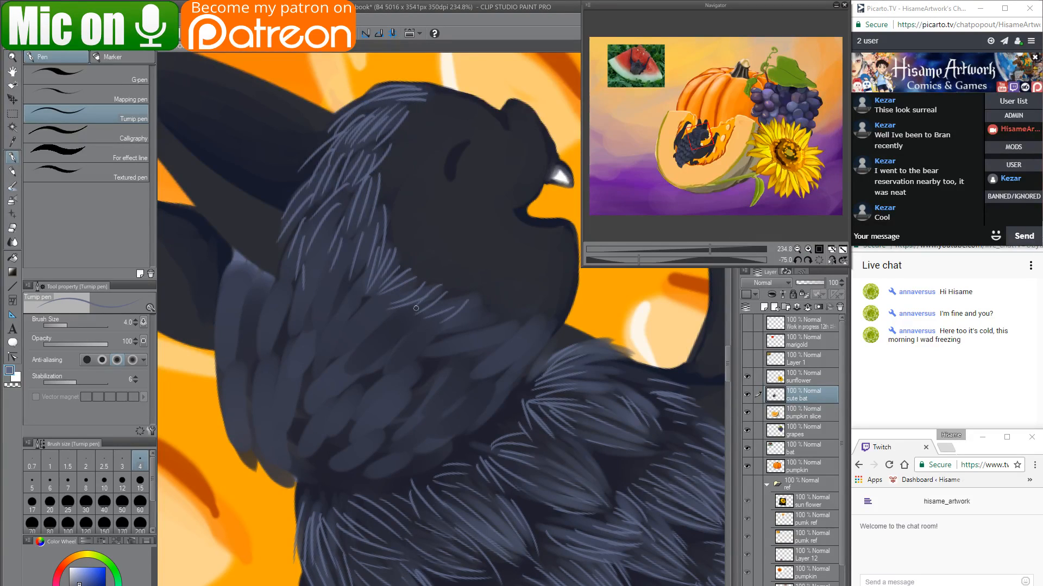
pyautogui.moveTo(481, 306)
pyautogui.mouseDown()
pyautogui.moveTo(443, 328)
pyautogui.moveTo(455, 342)
pyautogui.mouseUp()
pyautogui.moveTo(521, 316); pyautogui.dragTo(491, 335)
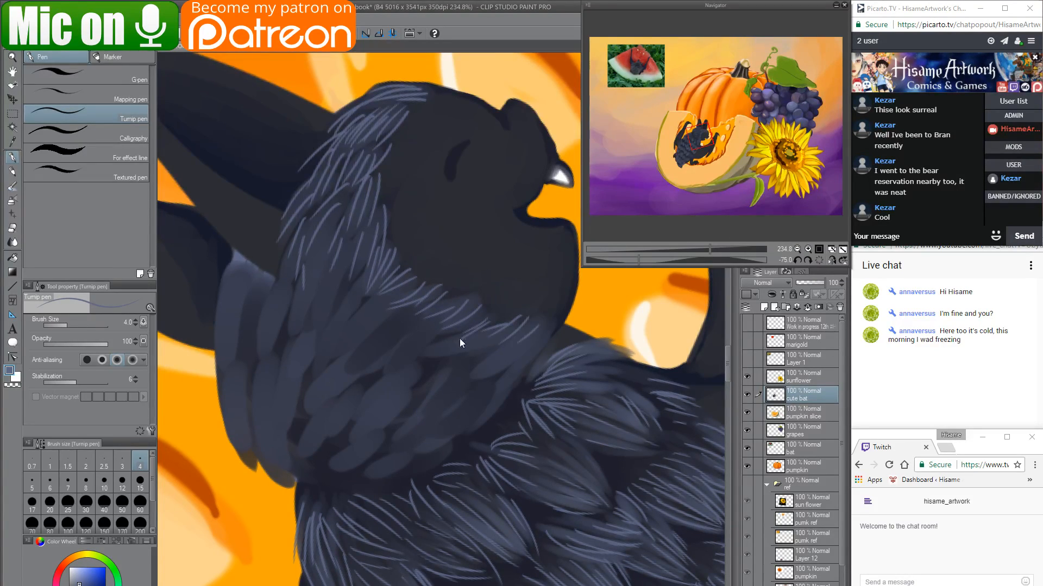
# Switch to Chrome, search YouTube for "amazing chinese animation trailer" and open the Master Jiang and the Six Kingdoms trailer.
pyautogui.hotkey('alt', 'Tab')
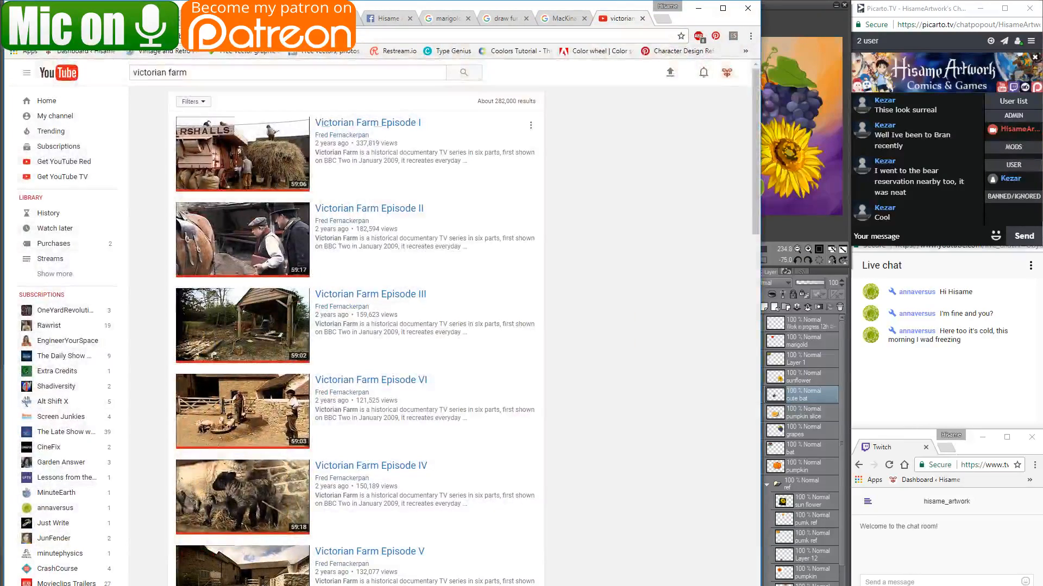
pyautogui.moveTo(195, 72); pyautogui.dragTo(77, 63)
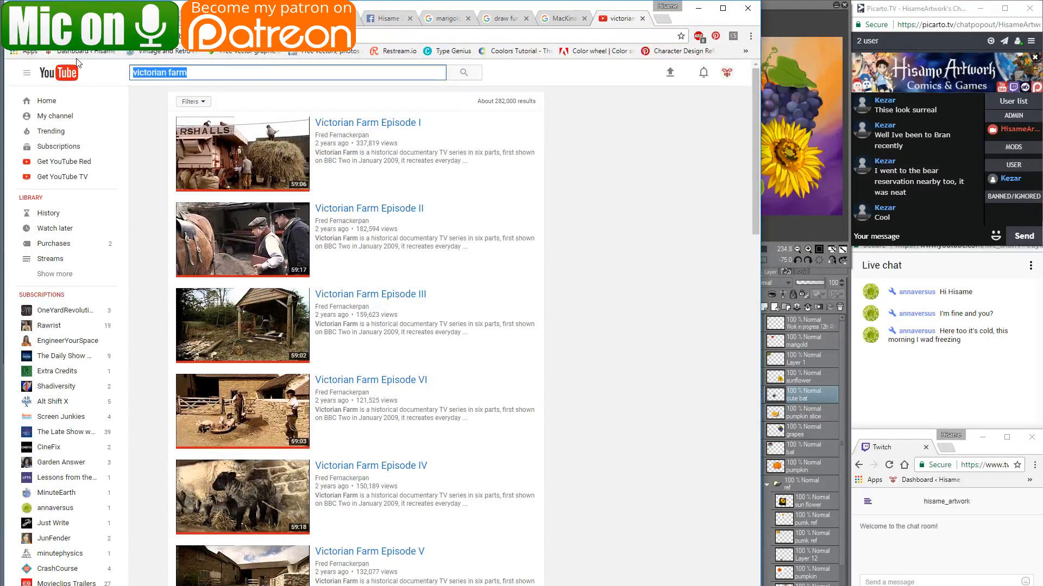
pyautogui.write('am')
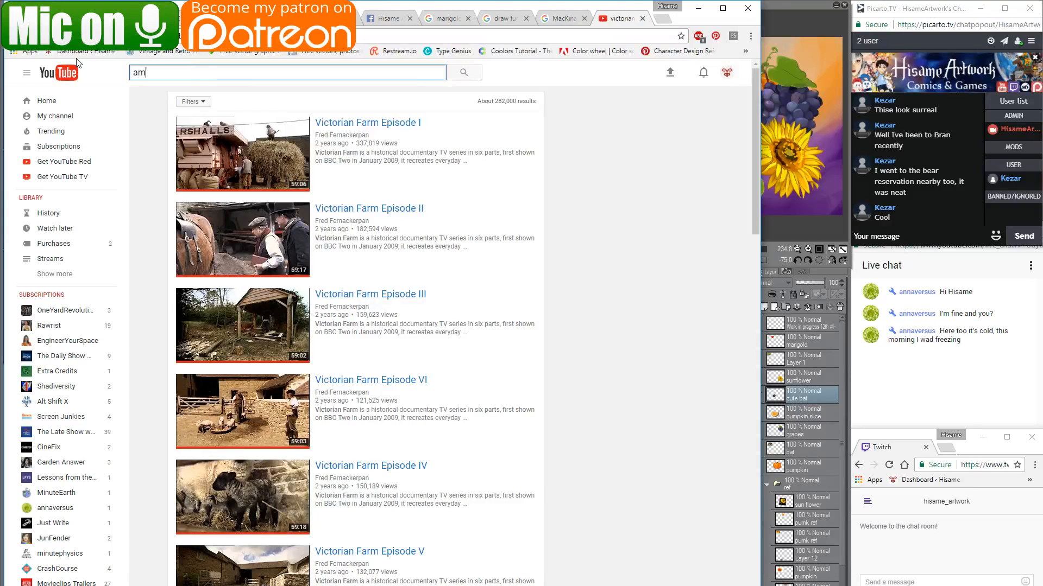
pyautogui.write('azing ch')
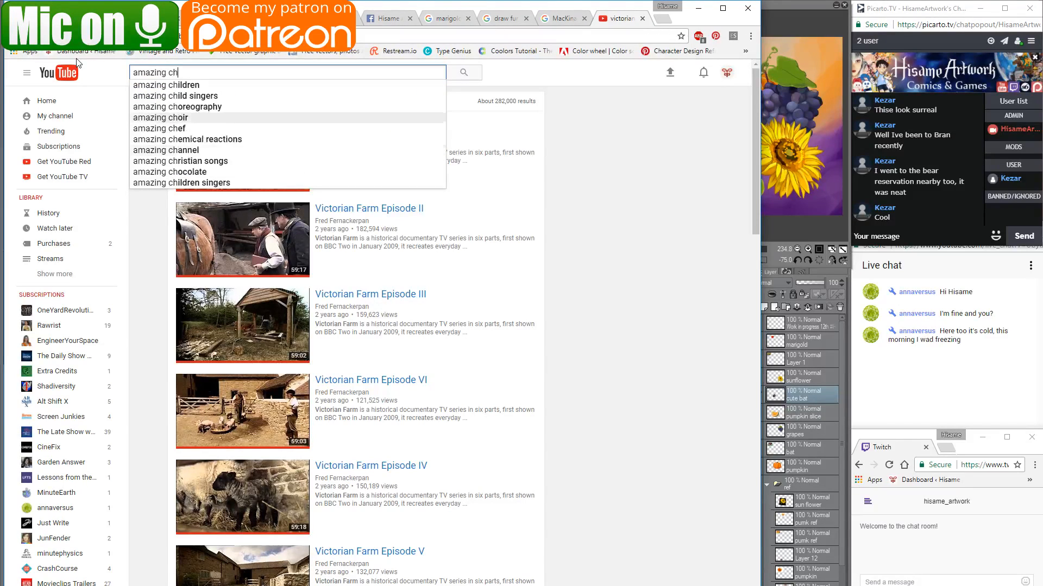
pyautogui.write('inese animat')
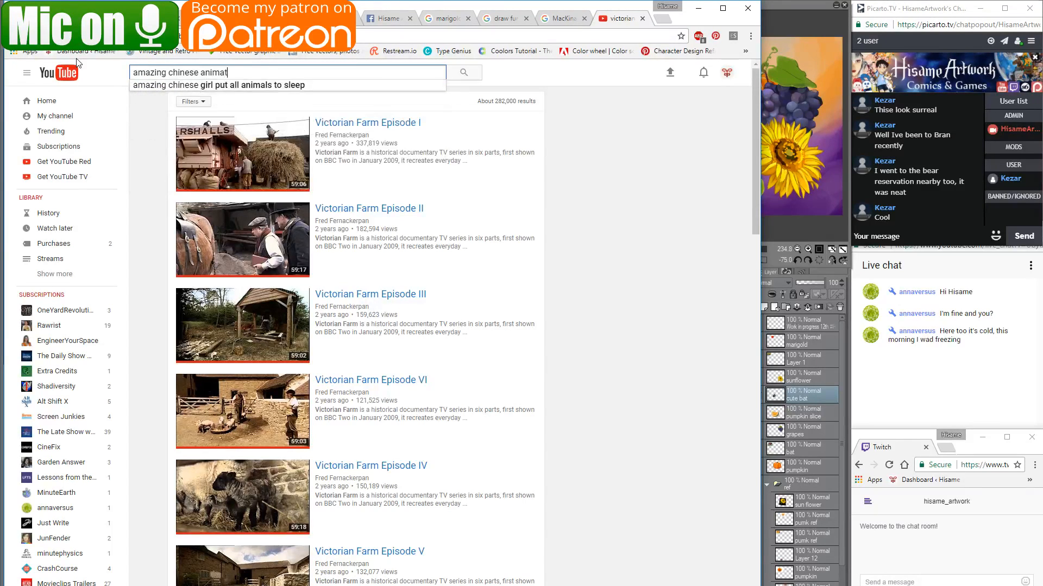
pyautogui.write('ion trailer')
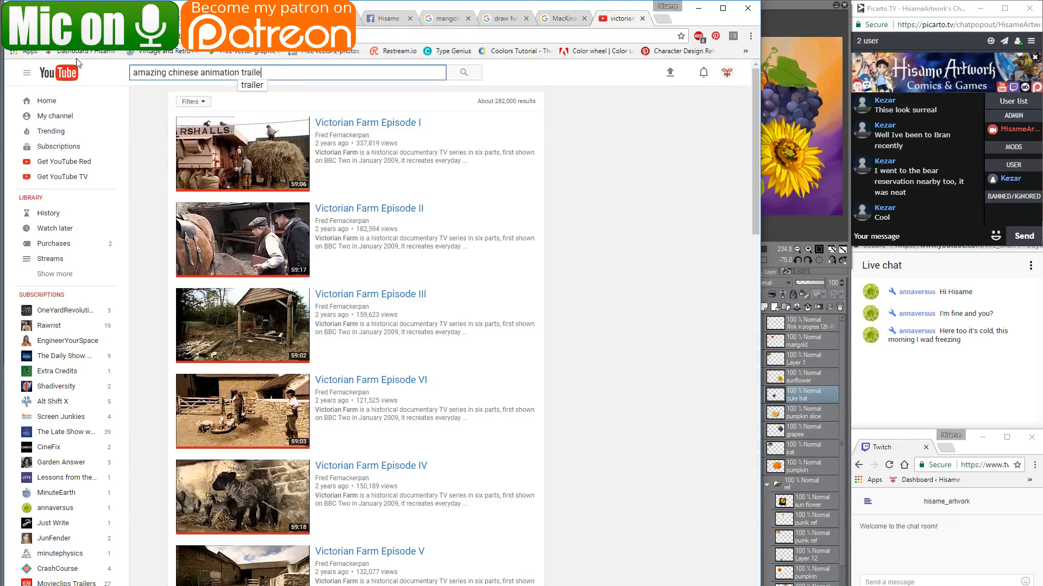
pyautogui.press('Return')
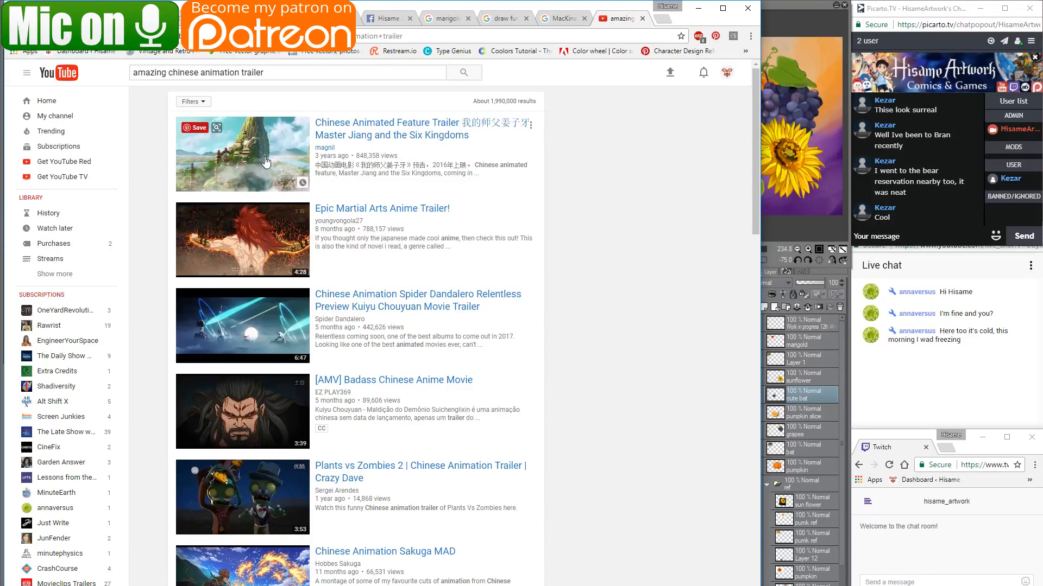
pyautogui.click(264, 158)
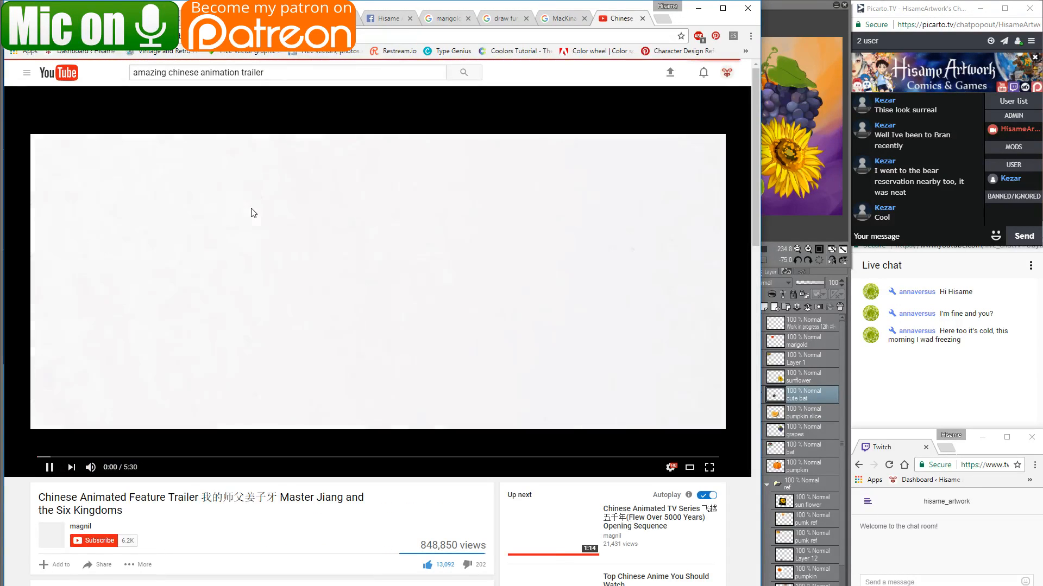
pyautogui.click(250, 207)
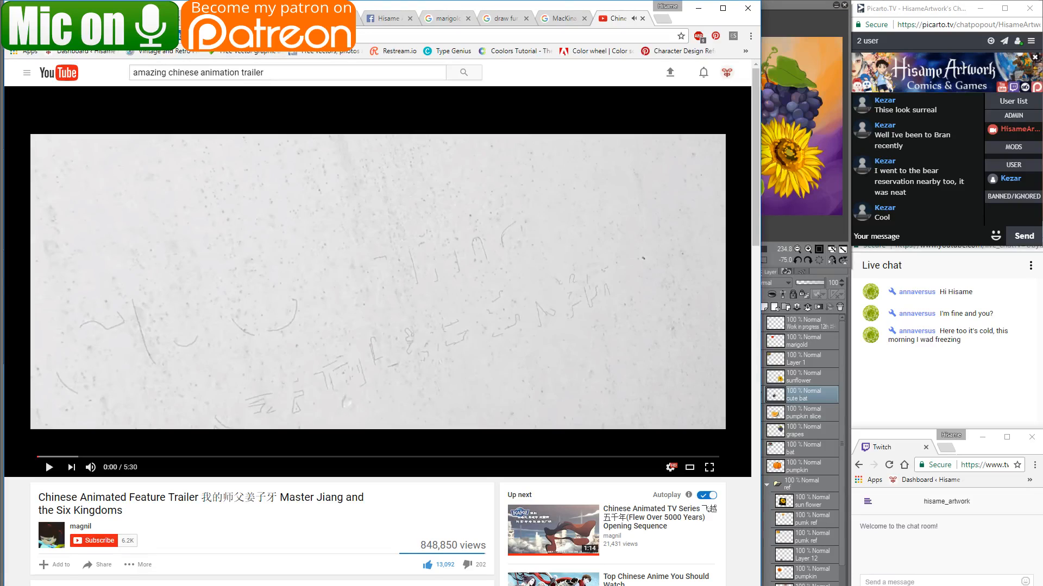
pyautogui.click(698, 8)
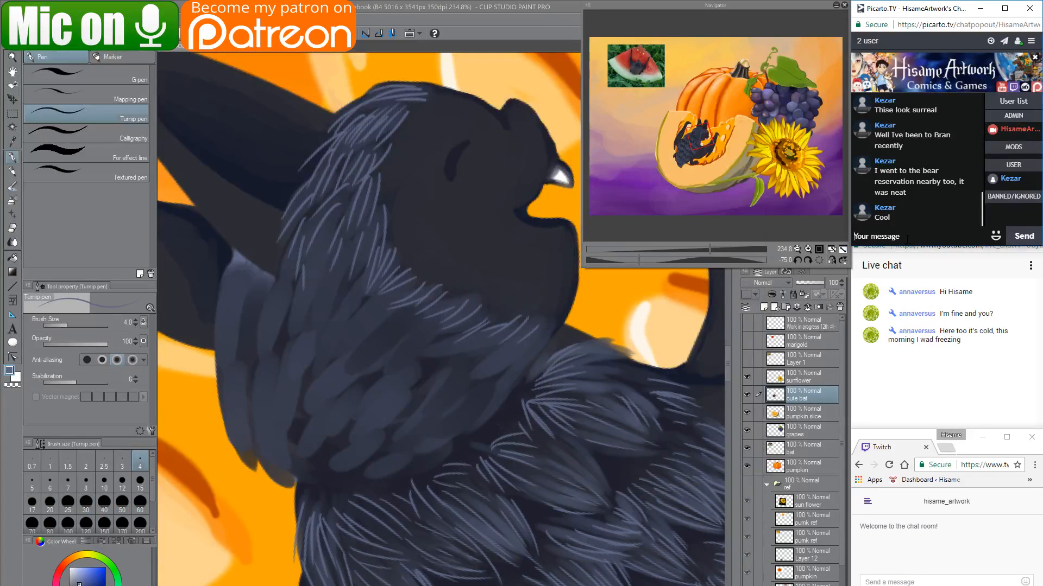
pyautogui.write('https://www.youtube.com/watch?v=eA0JVAeSibc')
pyautogui.press('Return')
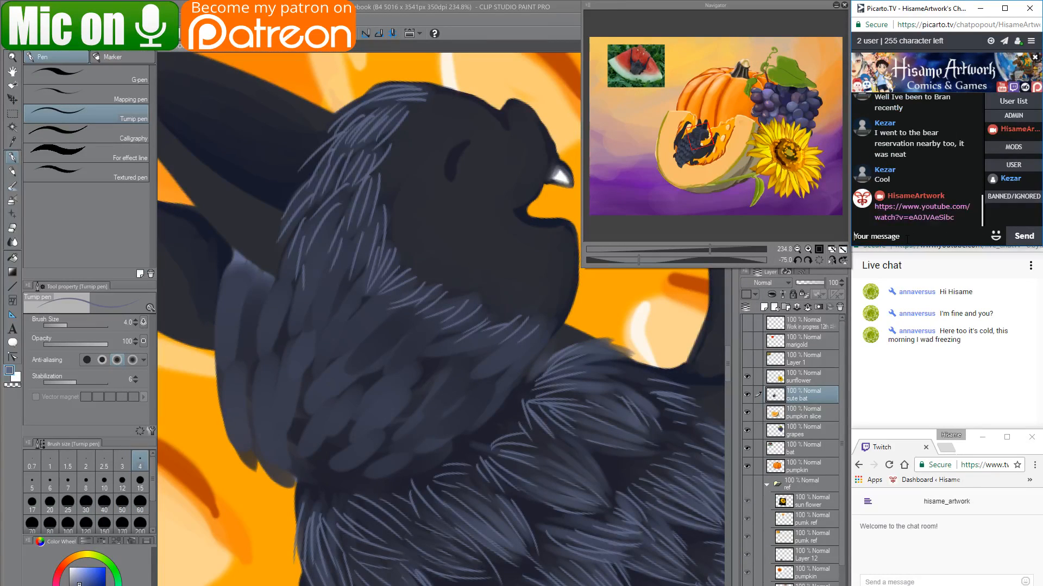
pyautogui.click(966, 391)
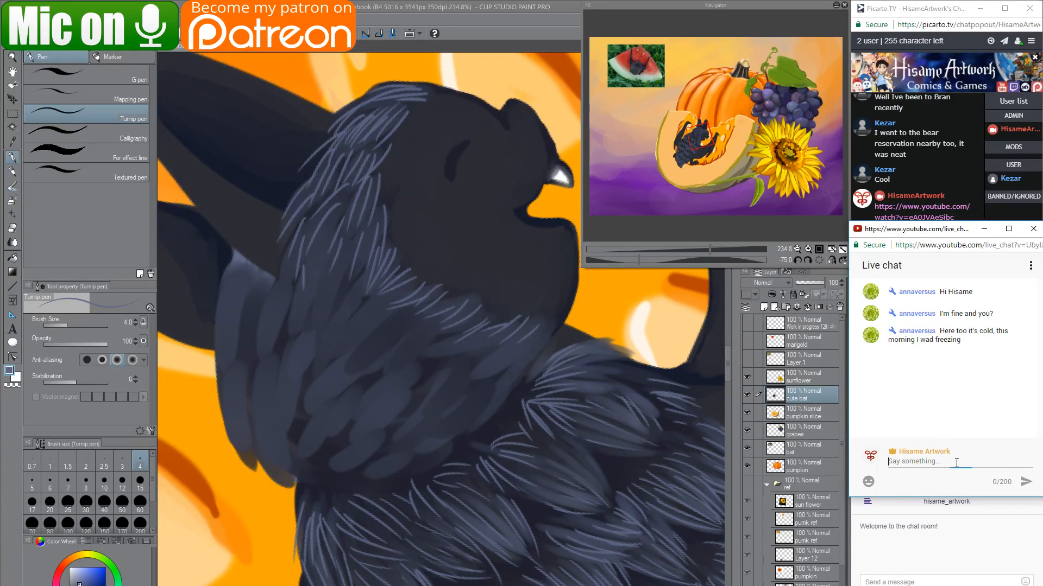
pyautogui.write('https://www.youtube.com/watch?v=eA0JVAeSibc')
pyautogui.press('Return')
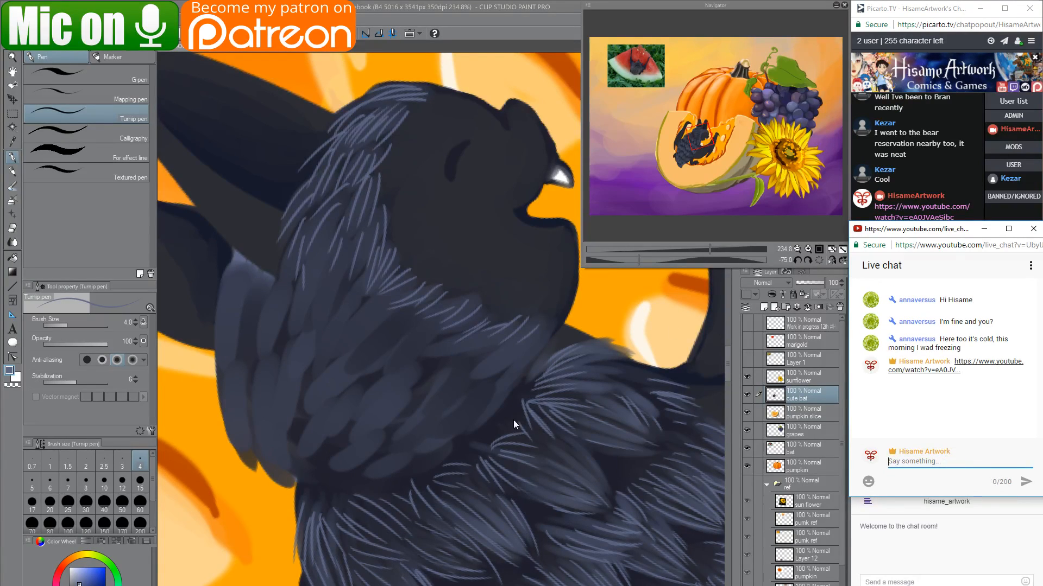
# Back in Clip Studio Paint, draw fine hair lines at the jaw's lower edge and on the neck tufts beneath the ears.
pyautogui.click(490, 363)
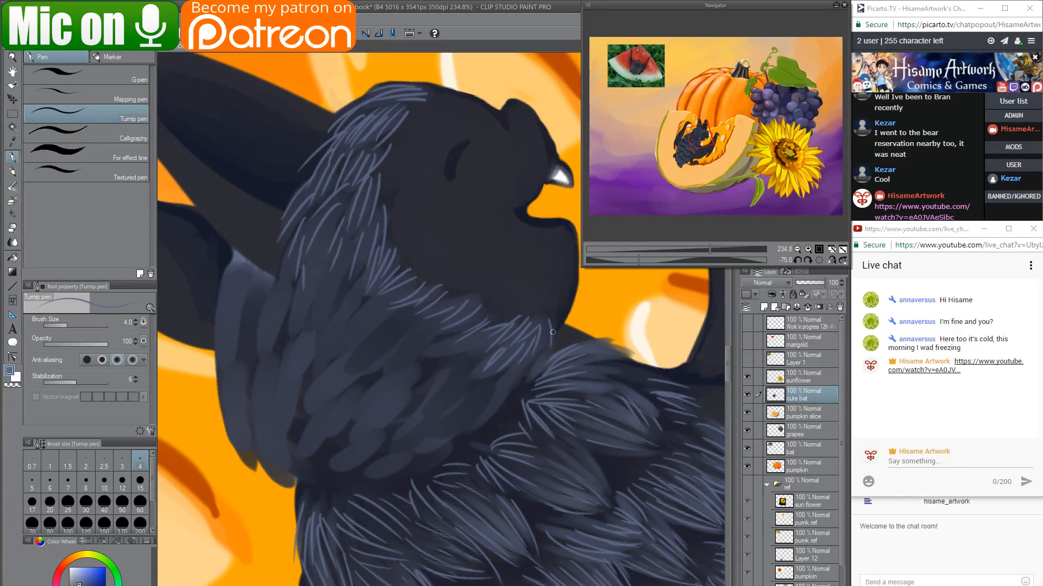
pyautogui.moveTo(553, 333); pyautogui.dragTo(536, 364)
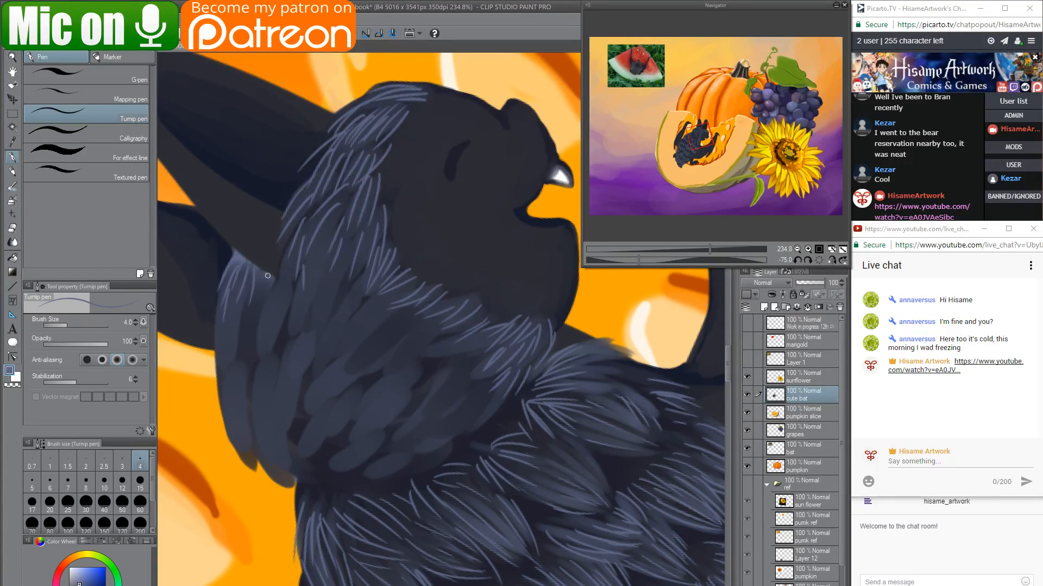
pyautogui.moveTo(286, 279); pyautogui.dragTo(273, 322)
pyautogui.moveTo(329, 234)
pyautogui.mouseDown()
pyautogui.moveTo(300, 265)
pyautogui.moveTo(327, 323)
pyautogui.mouseUp()
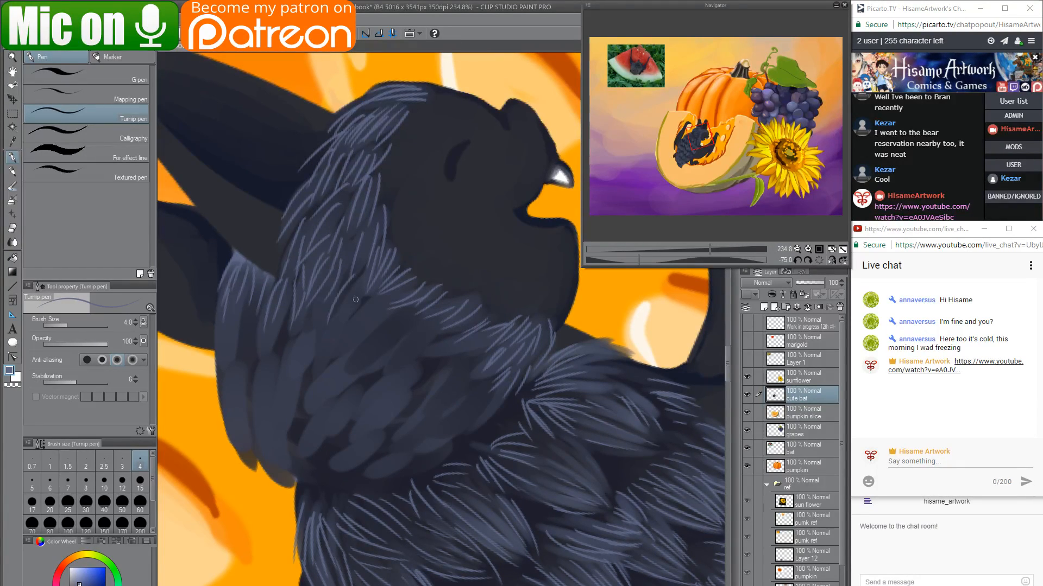
pyautogui.moveTo(357, 284); pyautogui.dragTo(333, 319)
# Switch to Chrome, search Google for "nocturna animation 2007" and open the film's IMDb page.
pyautogui.hotkey('alt', 'Tab')
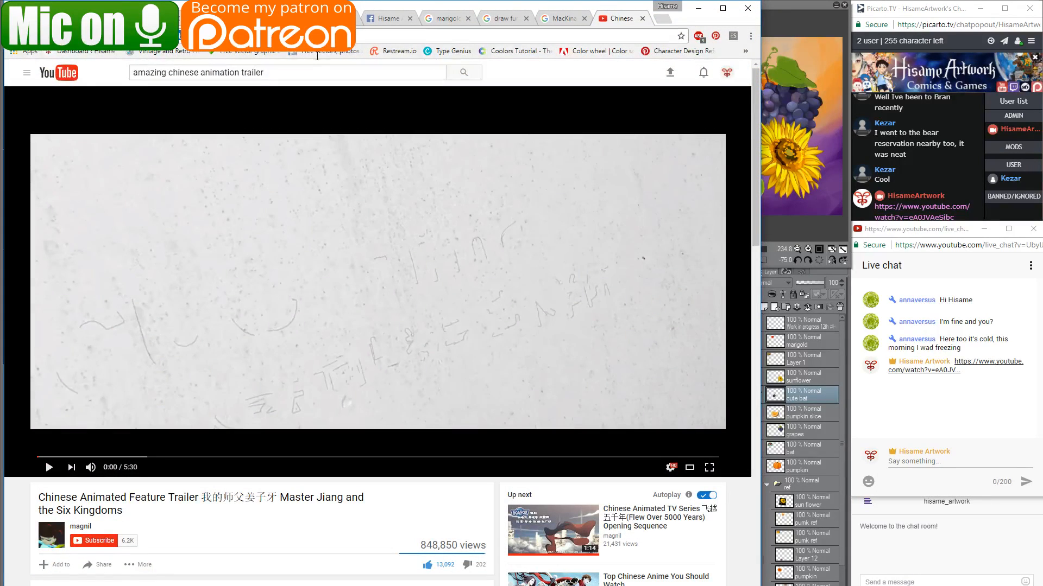
pyautogui.write('nocturna ani')
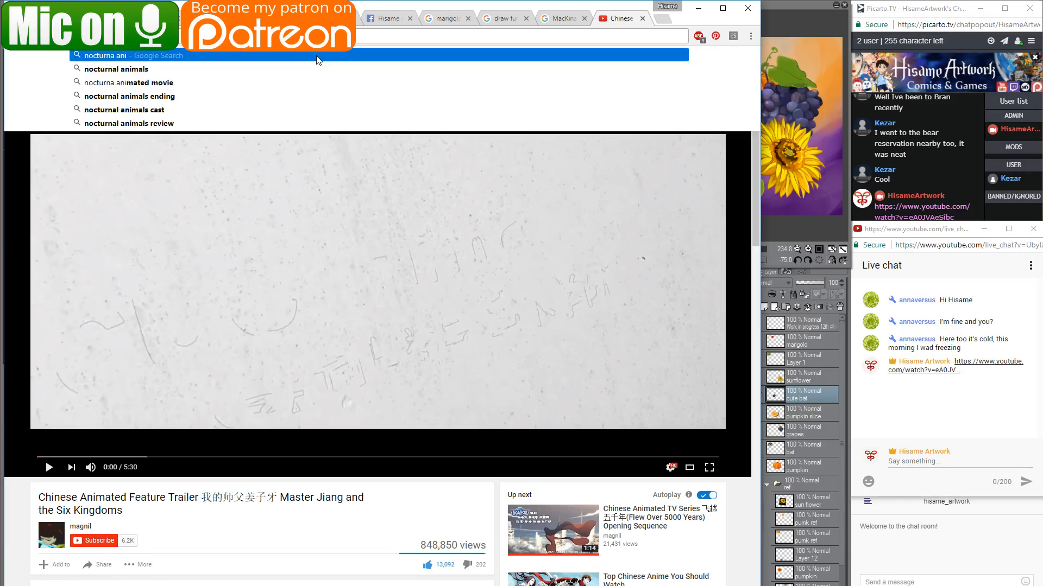
pyautogui.write('mation 200')
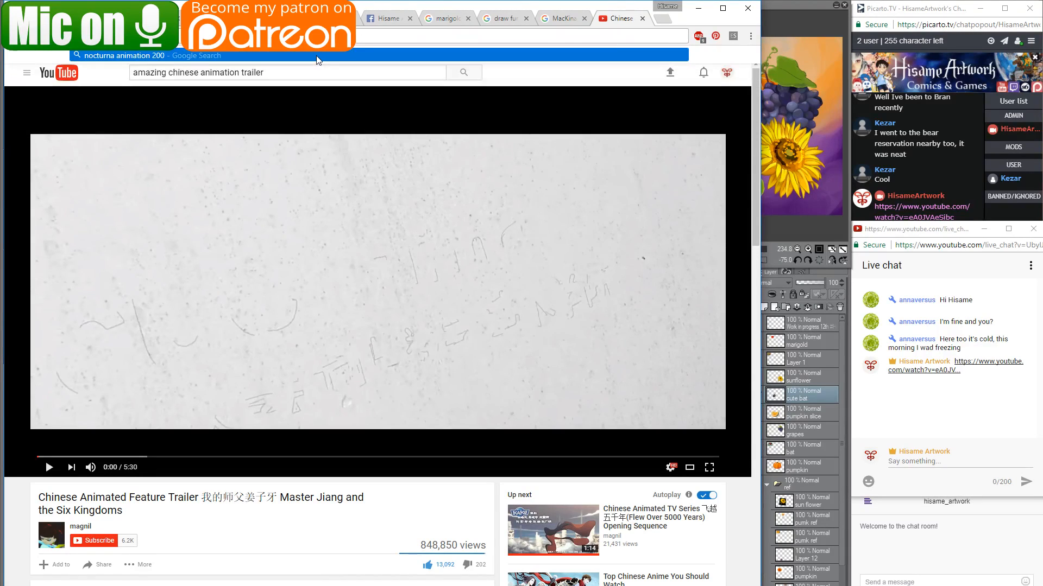
pyautogui.write('7')
pyautogui.press('Return')
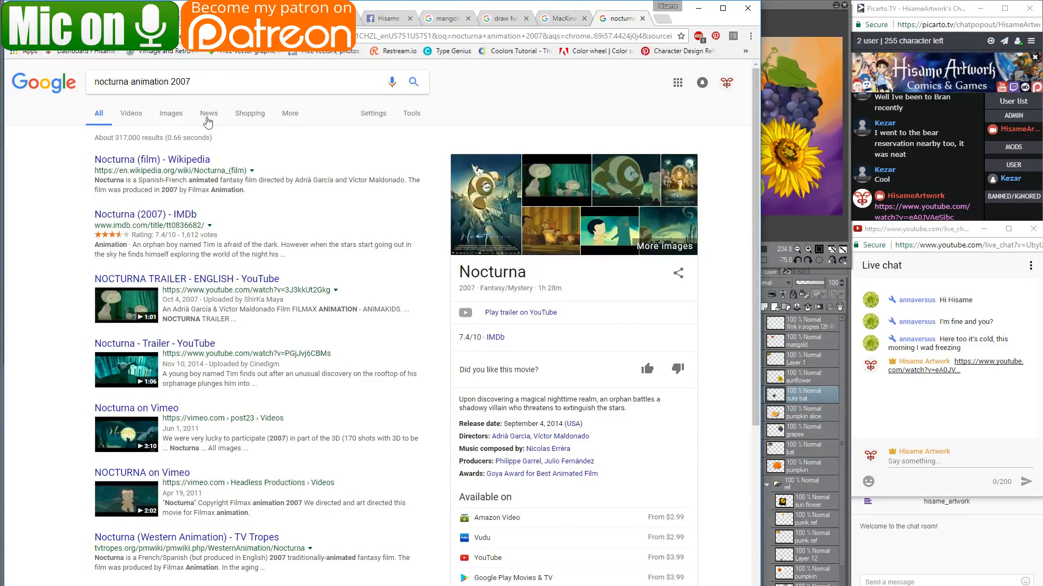
pyautogui.click(170, 218)
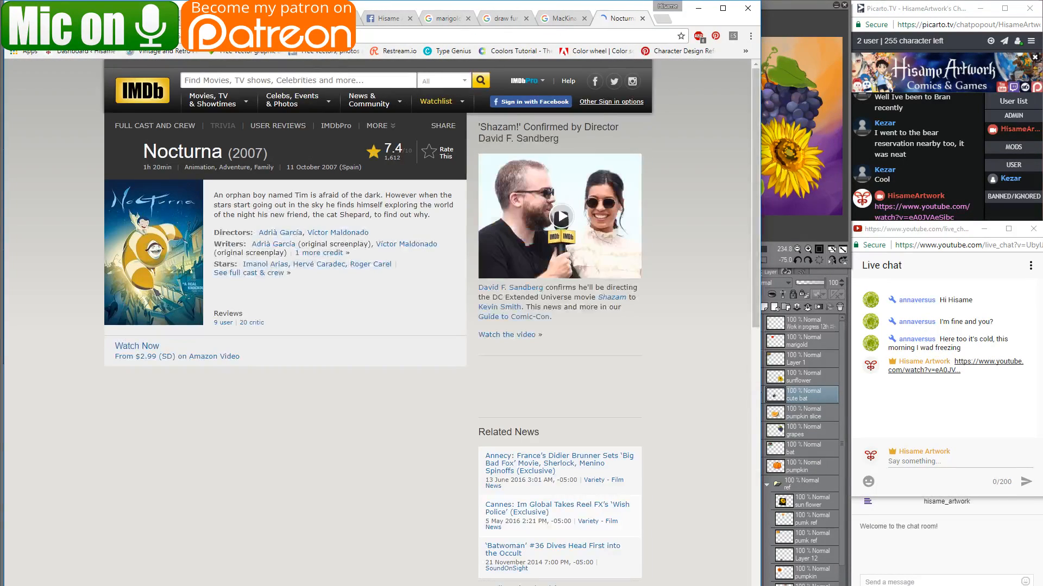
# Post the Nocturna IMDb page link in the Picarto and YouTube live chats, and return to the bat painting.
pyautogui.click(228, 36)
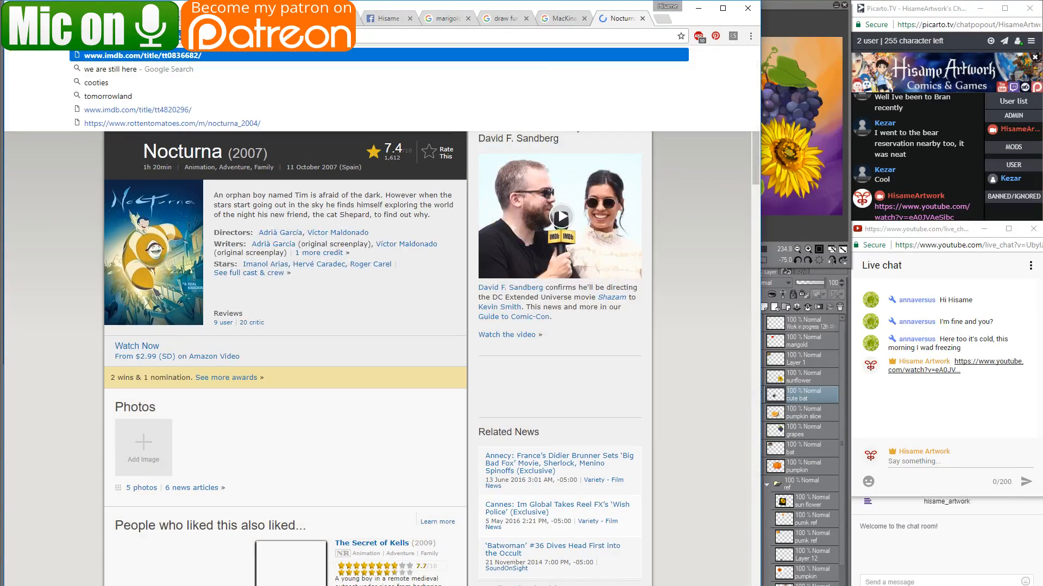
pyautogui.click(927, 175)
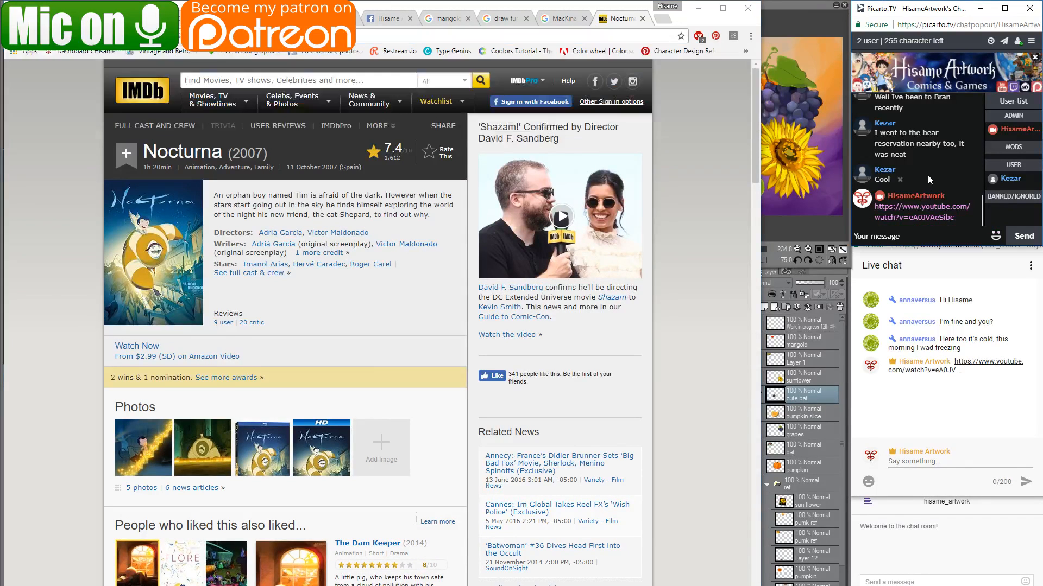
pyautogui.click(904, 235)
pyautogui.click(907, 462)
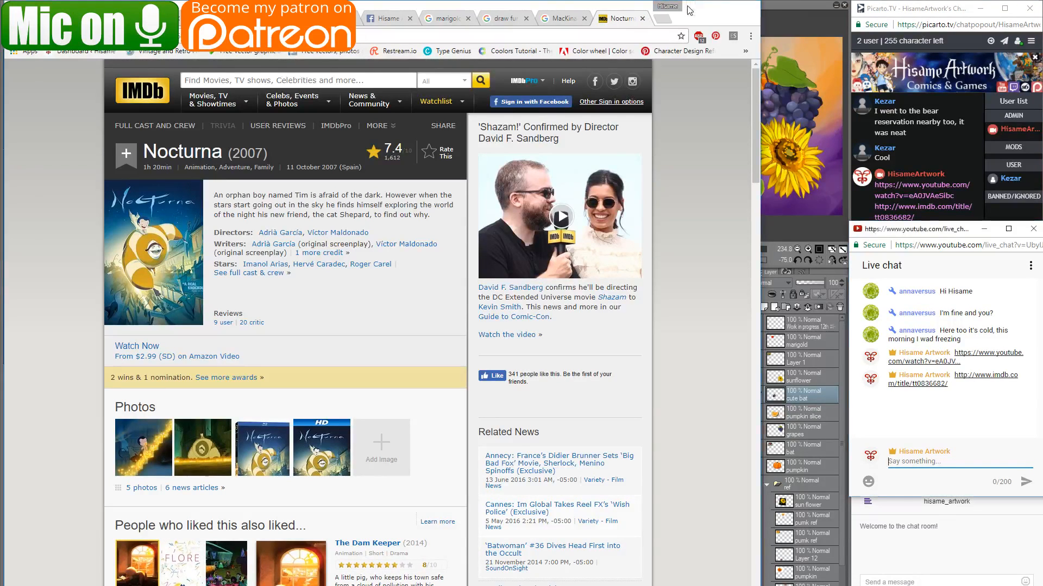
pyautogui.click(699, 8)
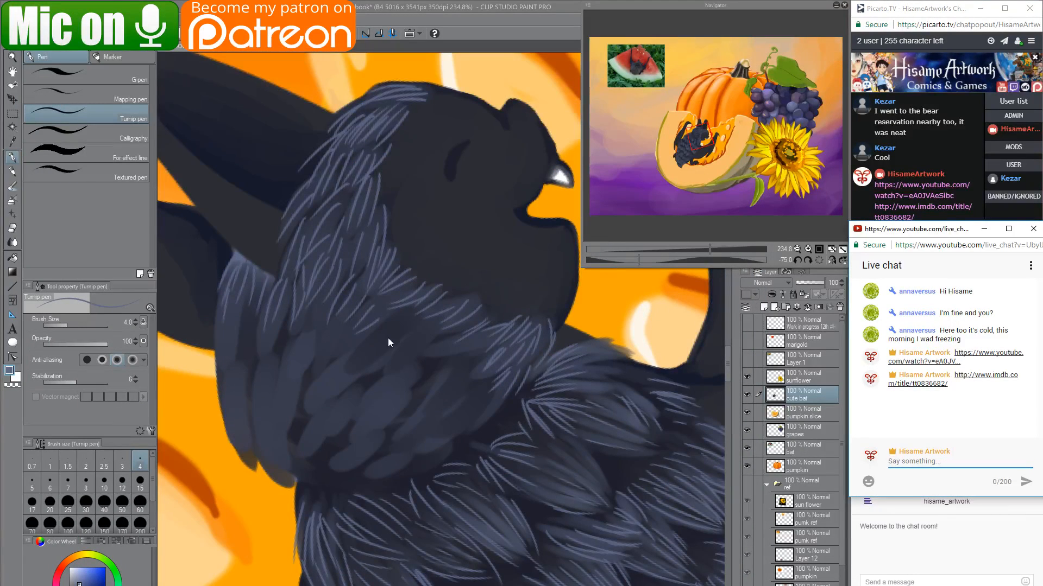
# Draw fine hair lines with the Turnip pen on the tufts below the cheek and jaw, down towards the shoulder.
pyautogui.click(382, 312)
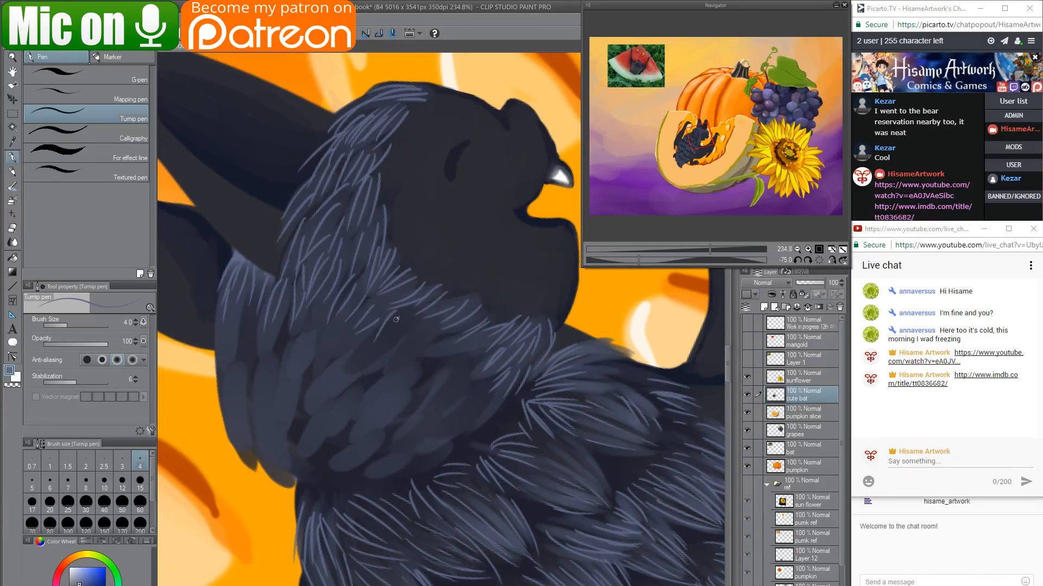
pyautogui.moveTo(382, 340); pyautogui.dragTo(391, 323)
pyautogui.moveTo(389, 339); pyautogui.dragTo(398, 320)
pyautogui.moveTo(395, 336); pyautogui.dragTo(404, 318)
pyautogui.moveTo(408, 375)
pyautogui.mouseDown()
pyautogui.moveTo(426, 337)
pyautogui.moveTo(409, 396)
pyautogui.moveTo(434, 340)
pyautogui.moveTo(427, 351)
pyautogui.moveTo(414, 378)
pyautogui.moveTo(447, 342)
pyautogui.mouseUp()
pyautogui.moveTo(438, 378); pyautogui.dragTo(457, 350)
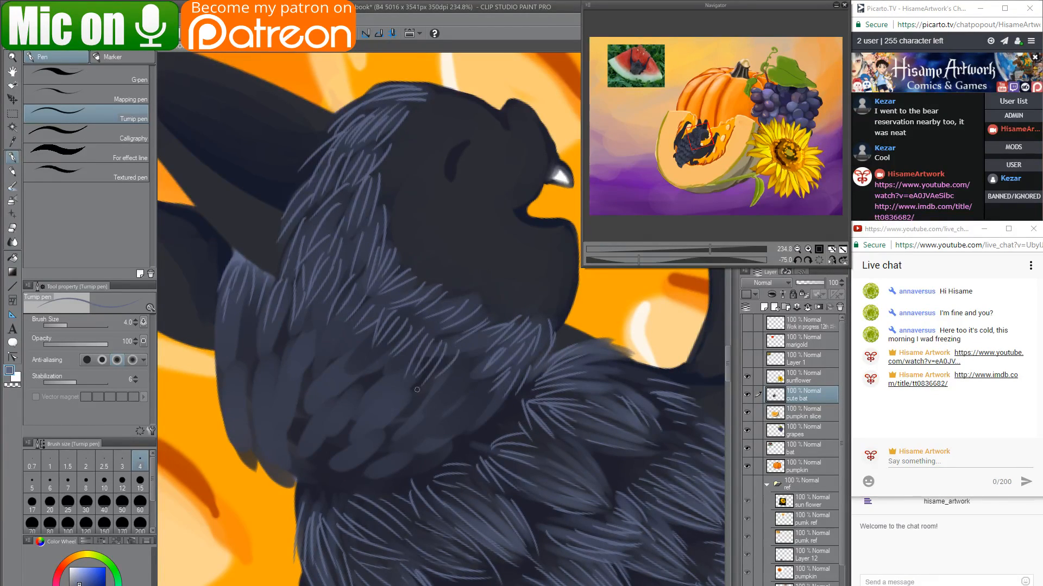
pyautogui.moveTo(449, 397); pyautogui.dragTo(470, 353)
pyautogui.moveTo(451, 397)
pyautogui.mouseDown()
pyautogui.moveTo(471, 361)
pyautogui.moveTo(479, 376)
pyautogui.mouseUp()
pyautogui.moveTo(466, 439); pyautogui.dragTo(480, 391)
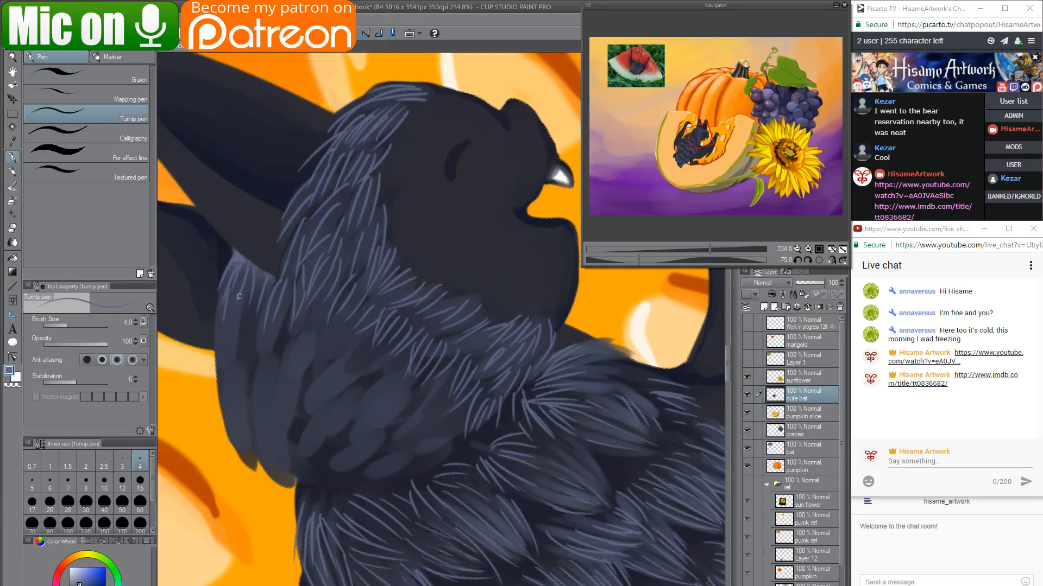
# Add fine hair lines along the outer back edge of the neck below the rear ear.
pyautogui.moveTo(223, 294); pyautogui.dragTo(211, 338)
pyautogui.moveTo(237, 305)
pyautogui.mouseDown()
pyautogui.moveTo(232, 347)
pyautogui.moveTo(242, 341)
pyautogui.moveTo(221, 405)
pyautogui.mouseUp()
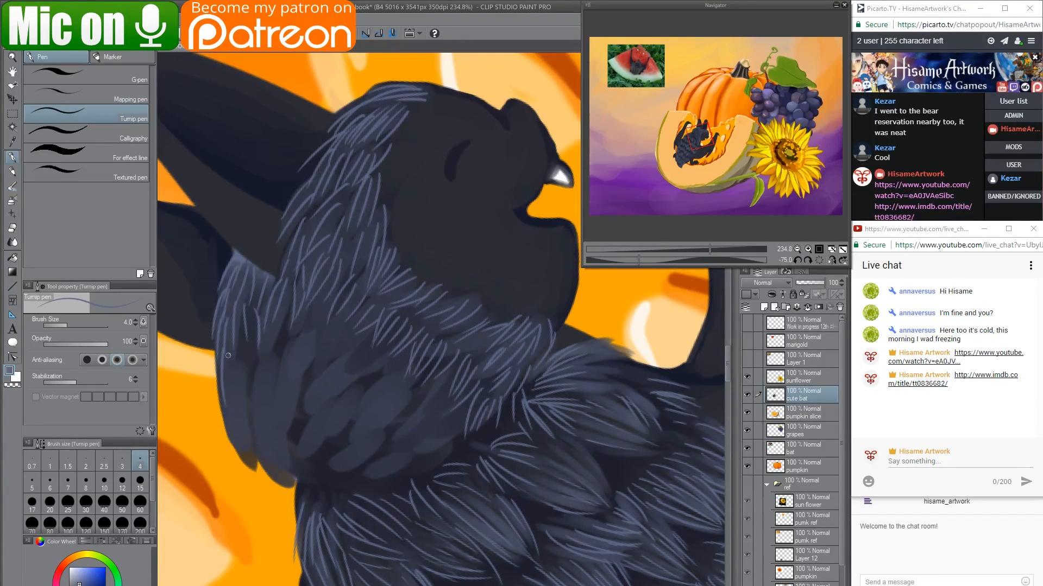
pyautogui.moveTo(230, 353); pyautogui.dragTo(225, 406)
pyautogui.moveTo(243, 351); pyautogui.dragTo(236, 393)
pyautogui.moveTo(259, 343); pyautogui.dragTo(252, 384)
pyautogui.moveTo(267, 332); pyautogui.dragTo(277, 374)
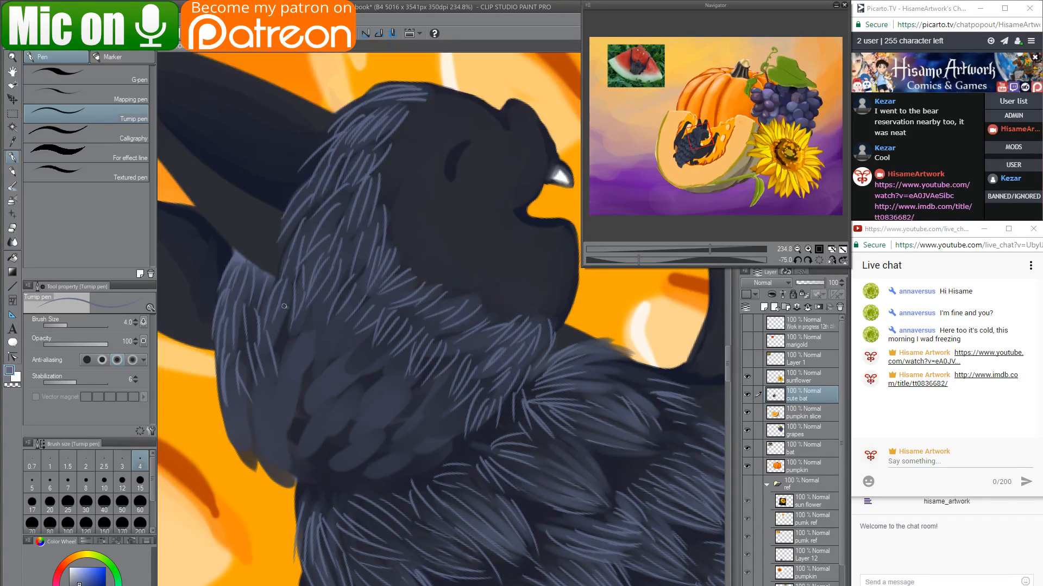
# Continue the fine hair lines over the inner tufts and down the lower back of the neck.
pyautogui.moveTo(283, 305); pyautogui.dragTo(280, 356)
pyautogui.moveTo(300, 318); pyautogui.dragTo(294, 354)
pyautogui.moveTo(246, 396); pyautogui.dragTo(237, 450)
pyautogui.moveTo(256, 406); pyautogui.dragTo(286, 424)
pyautogui.moveTo(260, 394); pyautogui.dragTo(294, 419)
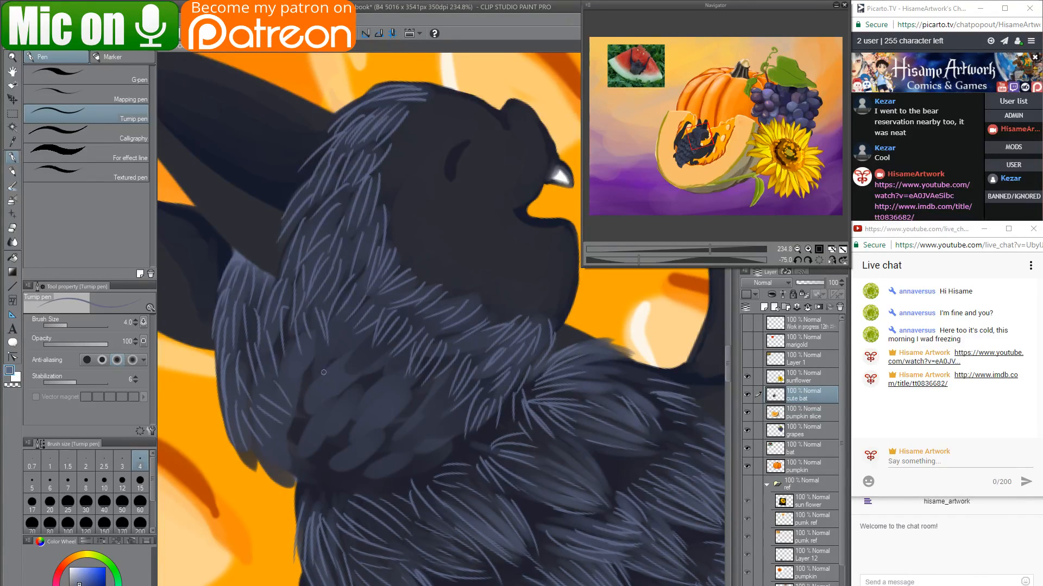
# Fill the remaining dark tufts at the centre and base of the neck with fine hair lines.
pyautogui.moveTo(287, 341); pyautogui.dragTo(304, 401)
pyautogui.moveTo(349, 396)
pyautogui.mouseDown()
pyautogui.moveTo(385, 364)
pyautogui.moveTo(390, 378)
pyautogui.moveTo(360, 411)
pyautogui.moveTo(415, 385)
pyautogui.mouseUp()
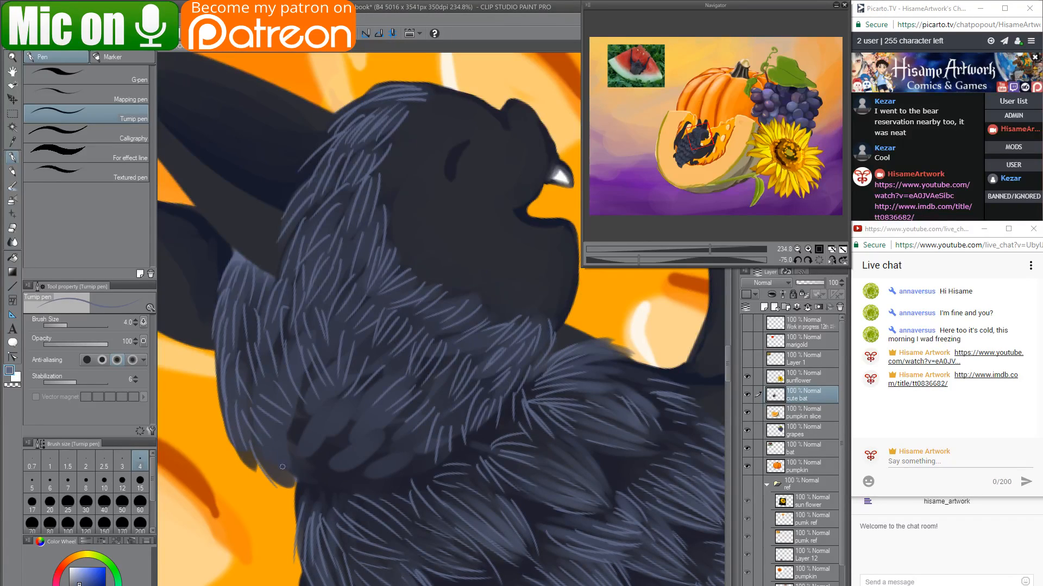
pyautogui.moveTo(275, 461); pyautogui.dragTo(318, 480)
pyautogui.moveTo(315, 390)
pyautogui.mouseDown()
pyautogui.moveTo(314, 449)
pyautogui.moveTo(331, 455)
pyautogui.mouseUp()
pyautogui.moveTo(354, 396)
pyautogui.mouseDown()
pyautogui.moveTo(367, 417)
pyautogui.moveTo(346, 454)
pyautogui.mouseUp()
pyautogui.moveTo(368, 414)
pyautogui.mouseDown()
pyautogui.moveTo(351, 451)
pyautogui.moveTo(366, 473)
pyautogui.mouseUp()
pyautogui.moveTo(419, 457); pyautogui.dragTo(412, 463)
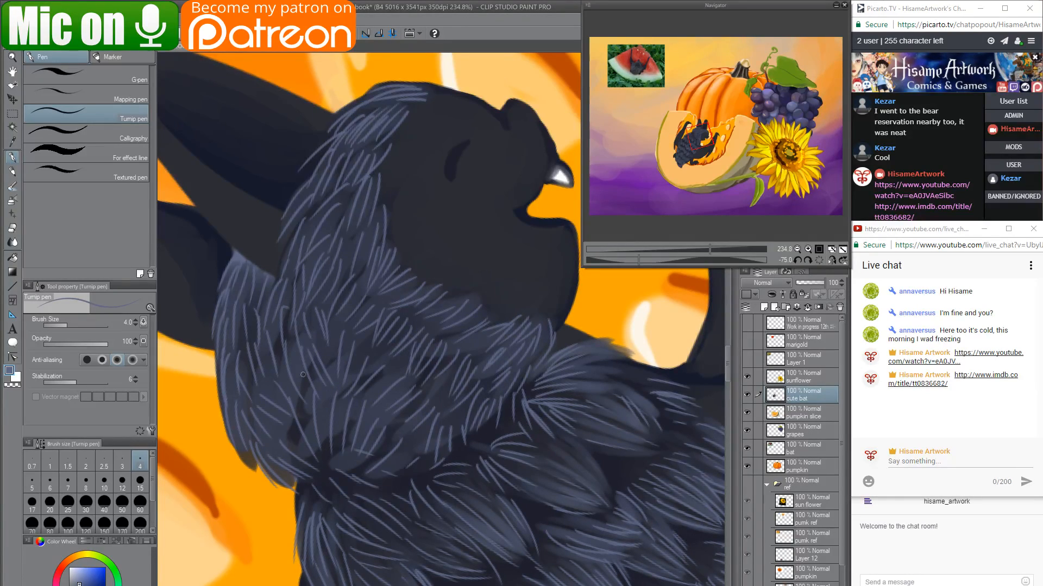
# Soften the hair lines from the forehead down to the ear base with the Dense watercolor brush at size 12.
pyautogui.click(12, 187)
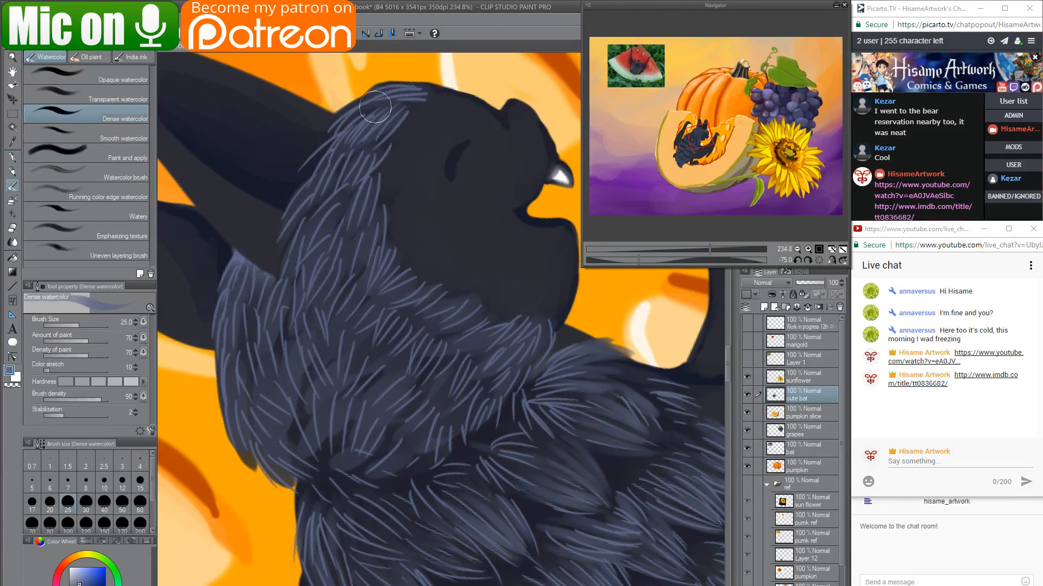
pyautogui.press('[')
pyautogui.press('[')
pyautogui.press('[')
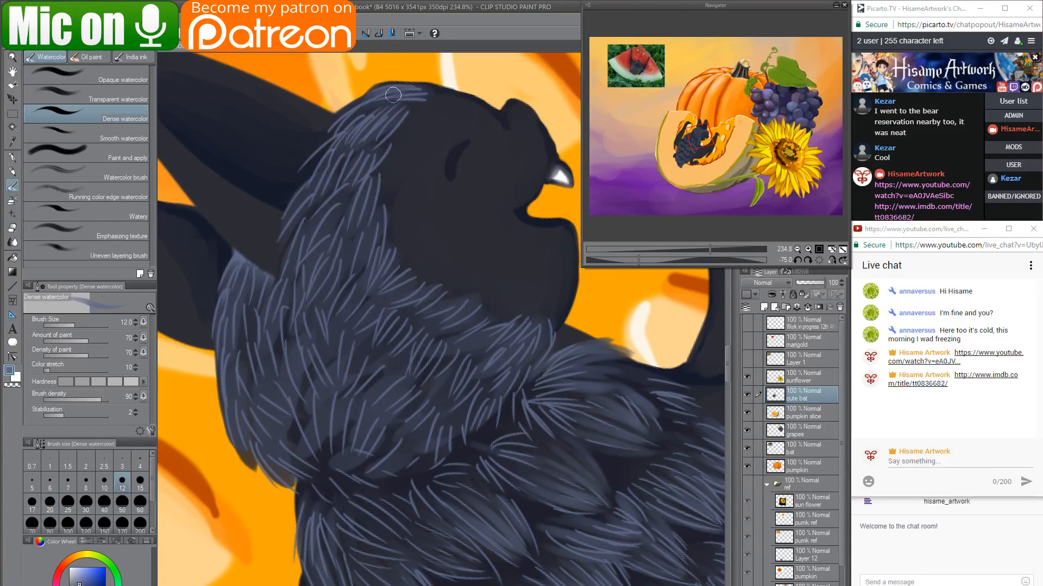
pyautogui.moveTo(403, 112)
pyautogui.mouseDown()
pyautogui.moveTo(341, 156)
pyautogui.moveTo(397, 120)
pyautogui.moveTo(367, 166)
pyautogui.moveTo(389, 142)
pyautogui.moveTo(323, 191)
pyautogui.moveTo(365, 135)
pyautogui.moveTo(376, 144)
pyautogui.moveTo(337, 168)
pyautogui.moveTo(358, 161)
pyautogui.moveTo(345, 169)
pyautogui.moveTo(356, 149)
pyautogui.moveTo(323, 190)
pyautogui.moveTo(334, 163)
pyautogui.moveTo(340, 172)
pyautogui.moveTo(324, 177)
pyautogui.moveTo(329, 157)
pyautogui.moveTo(323, 175)
pyautogui.moveTo(302, 181)
pyautogui.moveTo(303, 203)
pyautogui.moveTo(323, 197)
pyautogui.moveTo(305, 230)
pyautogui.moveTo(323, 199)
pyautogui.moveTo(364, 228)
pyautogui.mouseUp()
pyautogui.moveTo(379, 193); pyautogui.dragTo(367, 253)
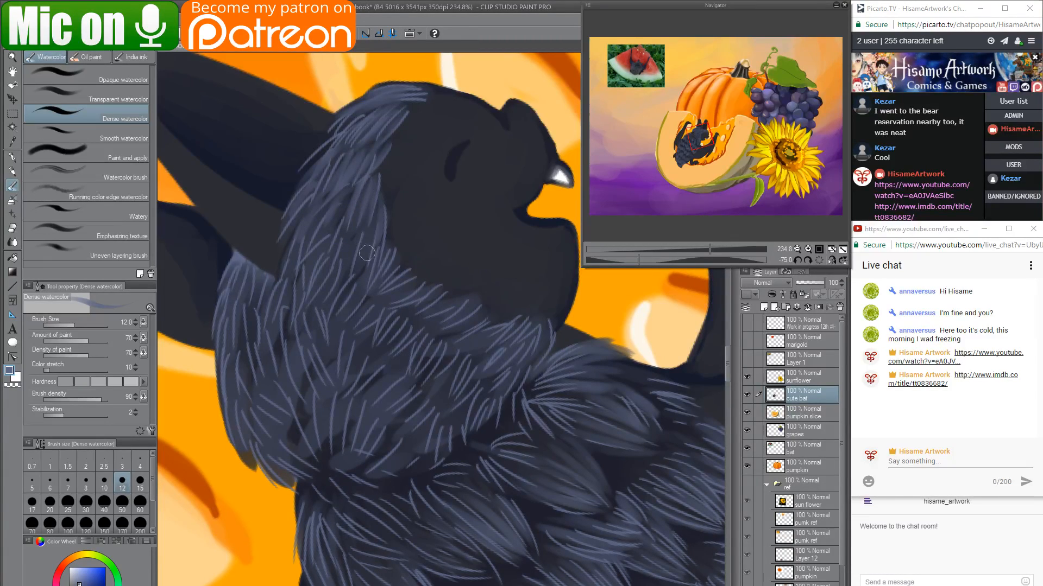
pyautogui.moveTo(375, 213); pyautogui.dragTo(360, 273)
pyautogui.moveTo(343, 235); pyautogui.dragTo(335, 272)
pyautogui.moveTo(348, 207)
pyautogui.mouseDown()
pyautogui.moveTo(323, 263)
pyautogui.moveTo(331, 220)
pyautogui.moveTo(305, 275)
pyautogui.mouseUp()
pyautogui.moveTo(315, 230); pyautogui.dragTo(307, 300)
pyautogui.moveTo(295, 251); pyautogui.dragTo(282, 289)
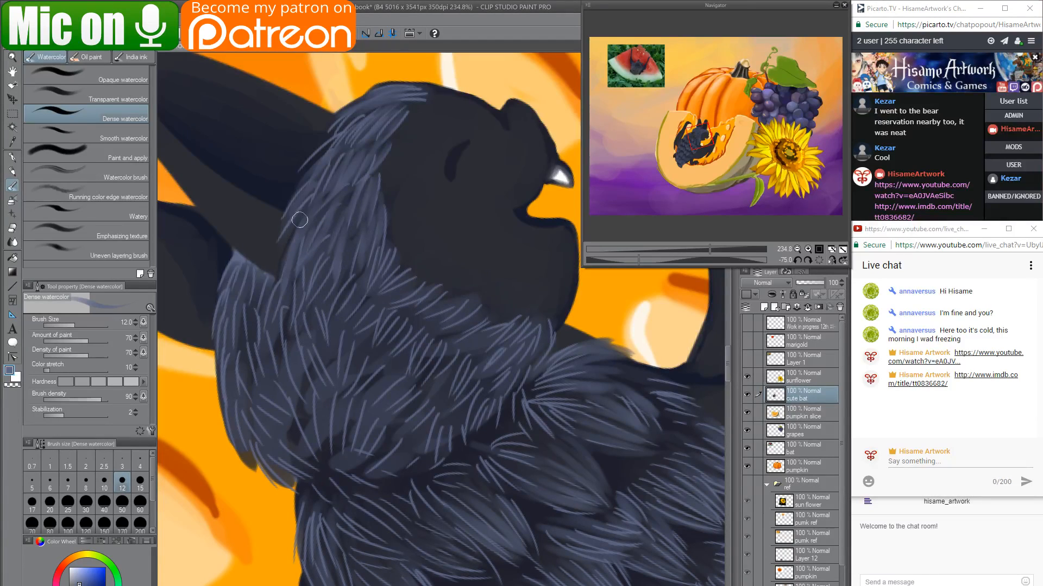
# Brush soft watercolor strokes over the hair lines at the ear base and the back of the neck.
pyautogui.moveTo(299, 220); pyautogui.dragTo(274, 275)
pyautogui.moveTo(285, 237)
pyautogui.mouseDown()
pyautogui.moveTo(280, 314)
pyautogui.moveTo(234, 266)
pyautogui.moveTo(230, 290)
pyautogui.moveTo(252, 277)
pyautogui.moveTo(236, 312)
pyautogui.mouseUp()
pyautogui.moveTo(255, 276)
pyautogui.mouseDown()
pyautogui.moveTo(249, 329)
pyautogui.moveTo(270, 301)
pyautogui.moveTo(297, 341)
pyautogui.mouseUp()
pyautogui.moveTo(234, 310)
pyautogui.mouseDown()
pyautogui.moveTo(240, 371)
pyautogui.moveTo(230, 297)
pyautogui.moveTo(226, 381)
pyautogui.moveTo(226, 296)
pyautogui.moveTo(218, 336)
pyautogui.moveTo(234, 357)
pyautogui.moveTo(244, 413)
pyautogui.mouseUp()
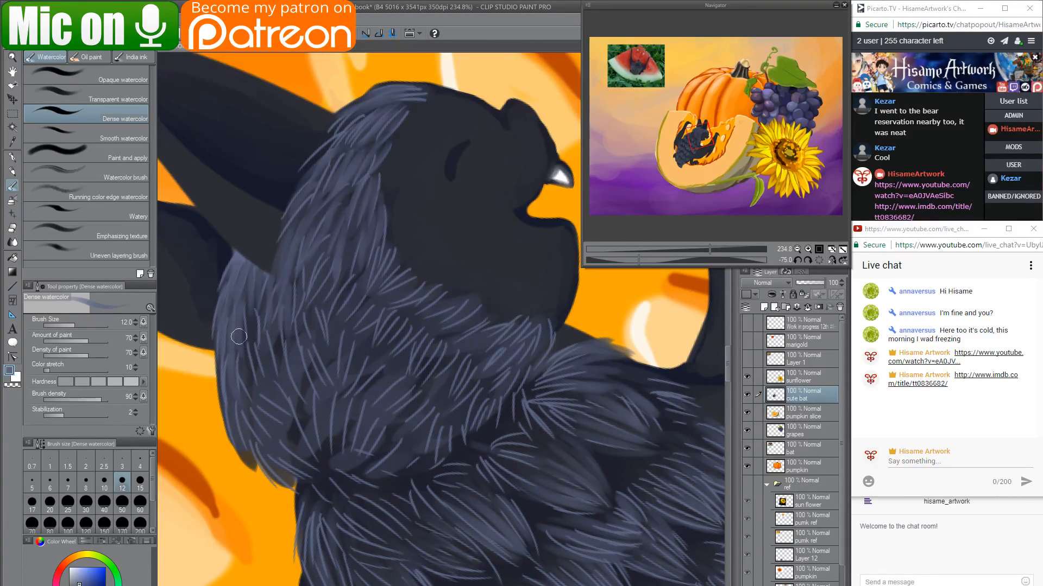
pyautogui.moveTo(240, 337)
pyautogui.mouseDown()
pyautogui.moveTo(247, 388)
pyautogui.moveTo(260, 374)
pyautogui.mouseUp()
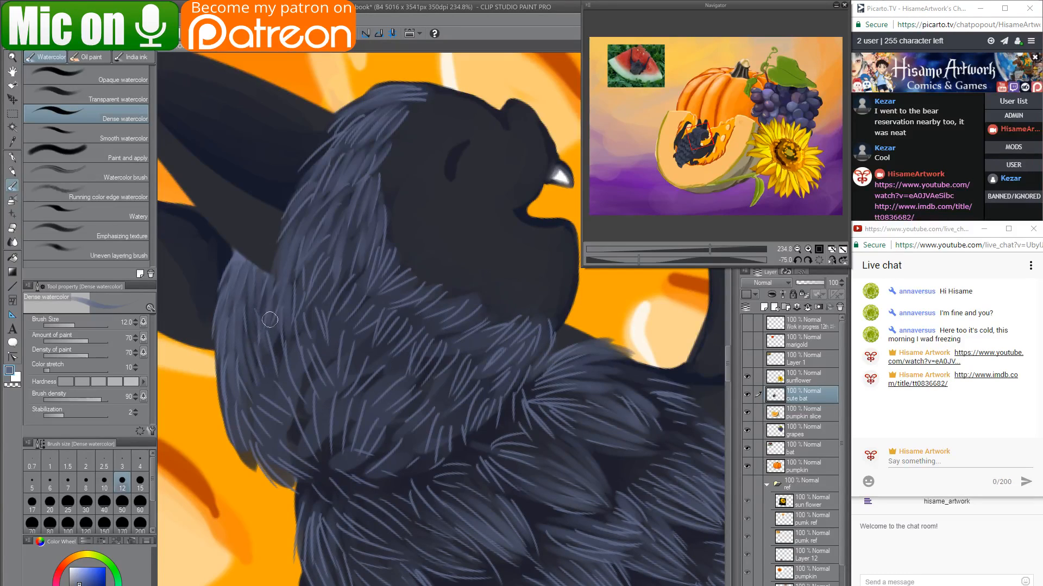
pyautogui.moveTo(273, 314)
pyautogui.mouseDown()
pyautogui.moveTo(283, 359)
pyautogui.moveTo(294, 343)
pyautogui.mouseUp()
pyautogui.moveTo(295, 286); pyautogui.dragTo(310, 325)
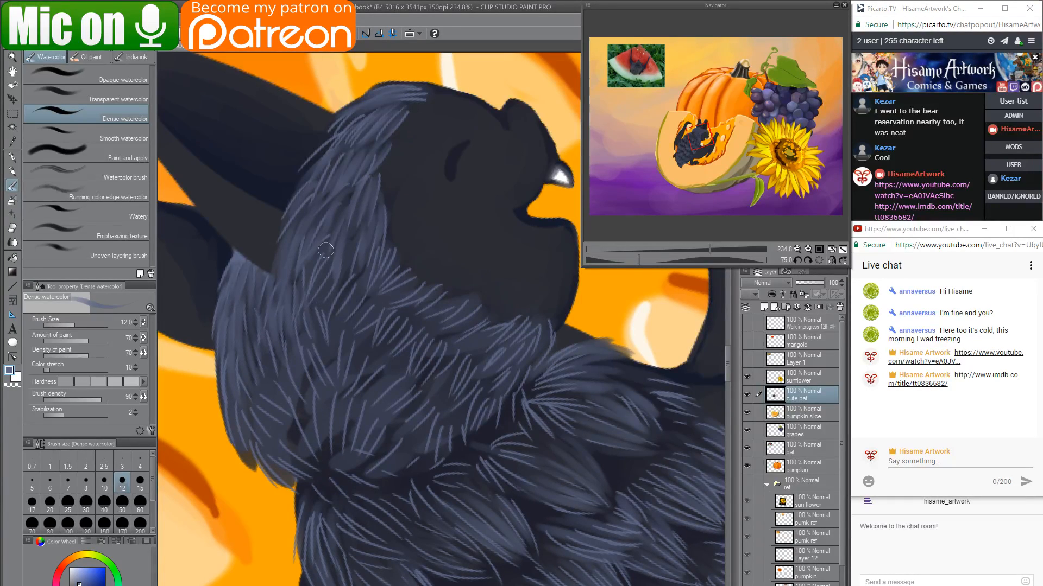
pyautogui.moveTo(322, 270)
pyautogui.mouseDown()
pyautogui.moveTo(315, 309)
pyautogui.moveTo(338, 315)
pyautogui.mouseUp()
pyautogui.moveTo(359, 259)
pyautogui.mouseDown()
pyautogui.moveTo(350, 295)
pyautogui.moveTo(363, 288)
pyautogui.mouseUp()
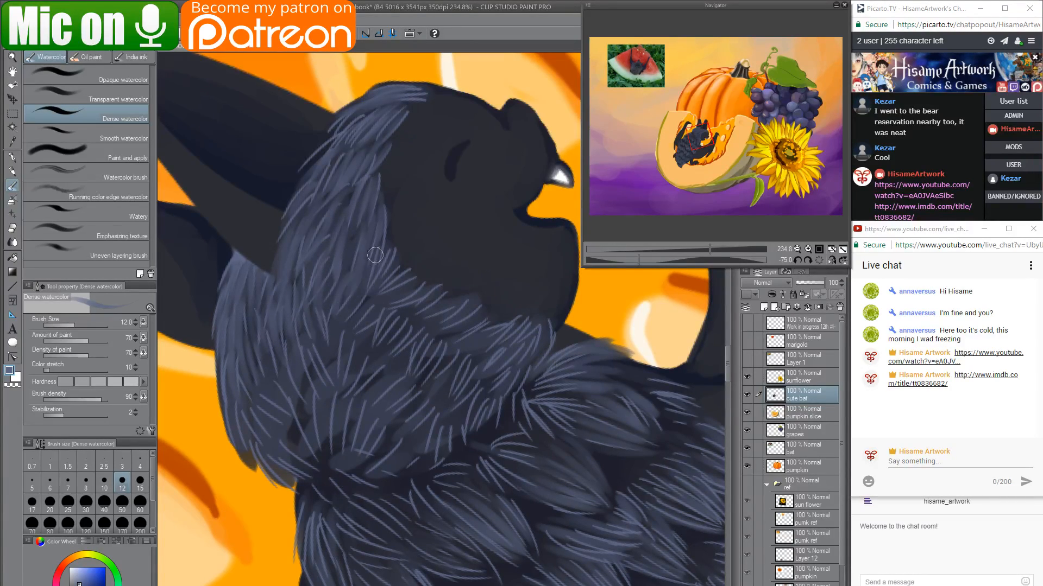
# Brush soft Dense watercolor strokes along the cheek edge and across the upper neck and throat fur.
pyautogui.moveTo(384, 232)
pyautogui.mouseDown()
pyautogui.moveTo(369, 298)
pyautogui.moveTo(379, 292)
pyautogui.mouseUp()
pyautogui.moveTo(416, 259)
pyautogui.mouseDown()
pyautogui.moveTo(383, 293)
pyautogui.moveTo(387, 303)
pyautogui.mouseUp()
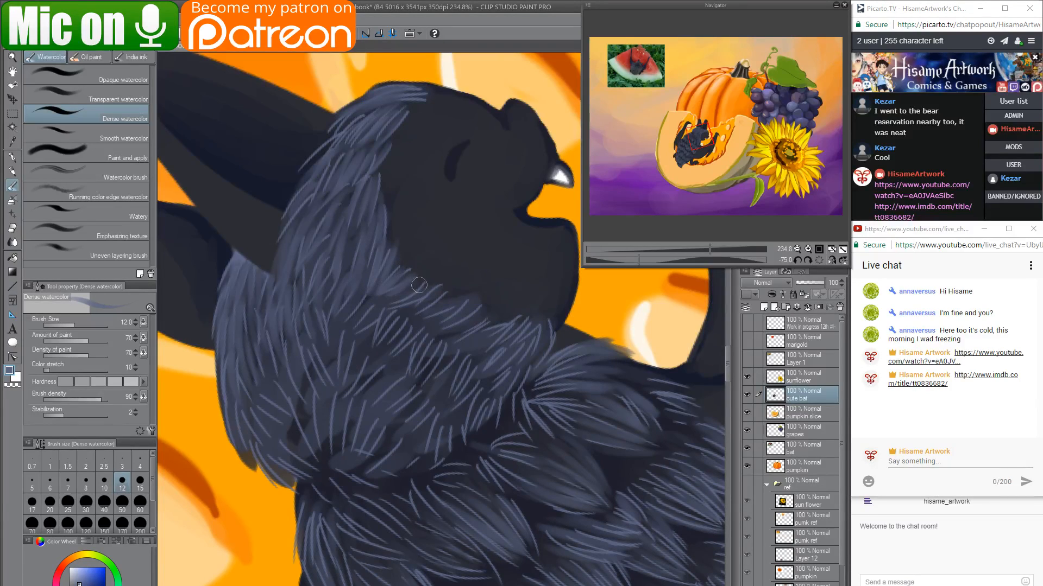
pyautogui.moveTo(437, 280); pyautogui.dragTo(407, 309)
pyautogui.moveTo(532, 306)
pyautogui.mouseDown()
pyautogui.moveTo(511, 342)
pyautogui.moveTo(534, 347)
pyautogui.moveTo(538, 363)
pyautogui.moveTo(519, 389)
pyautogui.mouseUp()
pyautogui.moveTo(516, 355); pyautogui.dragTo(454, 393)
pyautogui.moveTo(466, 351)
pyautogui.mouseDown()
pyautogui.moveTo(450, 381)
pyautogui.moveTo(421, 377)
pyautogui.mouseUp()
pyautogui.moveTo(434, 332)
pyautogui.mouseDown()
pyautogui.moveTo(401, 378)
pyautogui.moveTo(356, 398)
pyautogui.mouseUp()
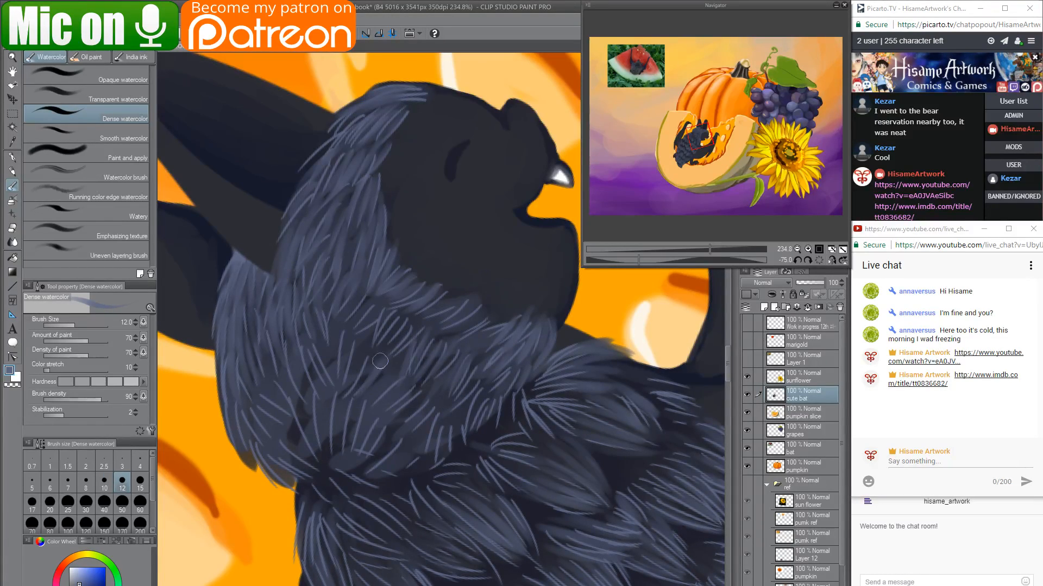
# Blend the hair lines through the middle of the neck and over to the lower throat with watercolor strokes.
pyautogui.moveTo(380, 361); pyautogui.dragTo(356, 400)
pyautogui.moveTo(362, 341)
pyautogui.mouseDown()
pyautogui.moveTo(346, 374)
pyautogui.moveTo(352, 367)
pyautogui.mouseUp()
pyautogui.moveTo(347, 320); pyautogui.dragTo(336, 362)
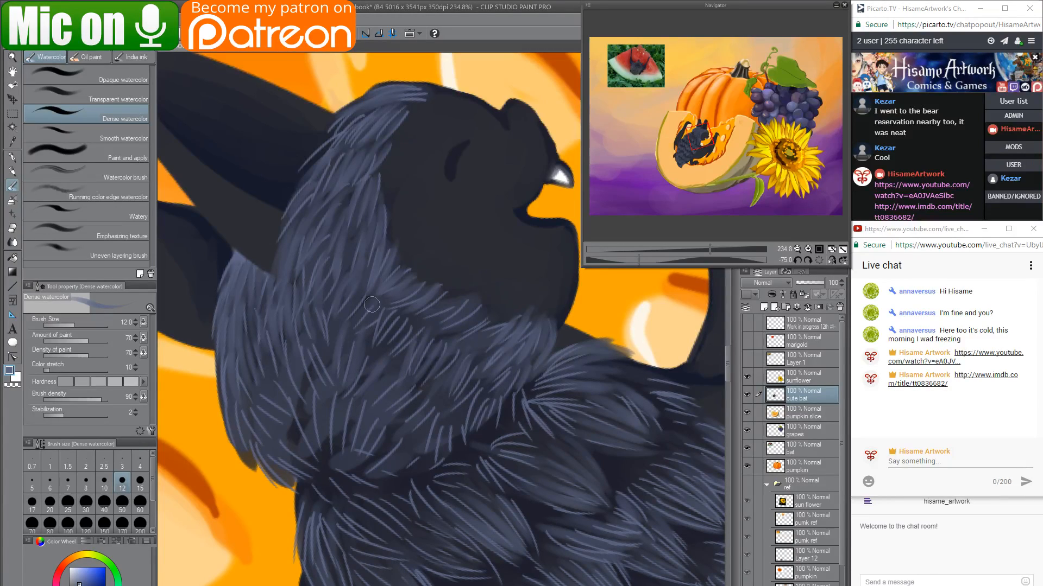
pyautogui.moveTo(372, 305); pyautogui.dragTo(358, 338)
pyautogui.moveTo(383, 318); pyautogui.dragTo(374, 351)
pyautogui.moveTo(396, 313); pyautogui.dragTo(385, 342)
pyautogui.moveTo(409, 323)
pyautogui.mouseDown()
pyautogui.moveTo(393, 353)
pyautogui.moveTo(414, 347)
pyautogui.moveTo(443, 394)
pyautogui.moveTo(440, 438)
pyautogui.mouseUp()
pyautogui.moveTo(470, 402); pyautogui.dragTo(452, 442)
pyautogui.moveTo(485, 375)
pyautogui.mouseDown()
pyautogui.moveTo(477, 420)
pyautogui.moveTo(489, 408)
pyautogui.mouseUp()
pyautogui.moveTo(502, 389)
pyautogui.mouseDown()
pyautogui.moveTo(498, 416)
pyautogui.moveTo(515, 401)
pyautogui.mouseUp()
# Soften the fur down the back of the neck and over the dark tufts near its base.
pyautogui.moveTo(309, 332)
pyautogui.mouseDown()
pyautogui.moveTo(302, 386)
pyautogui.moveTo(289, 387)
pyautogui.mouseUp()
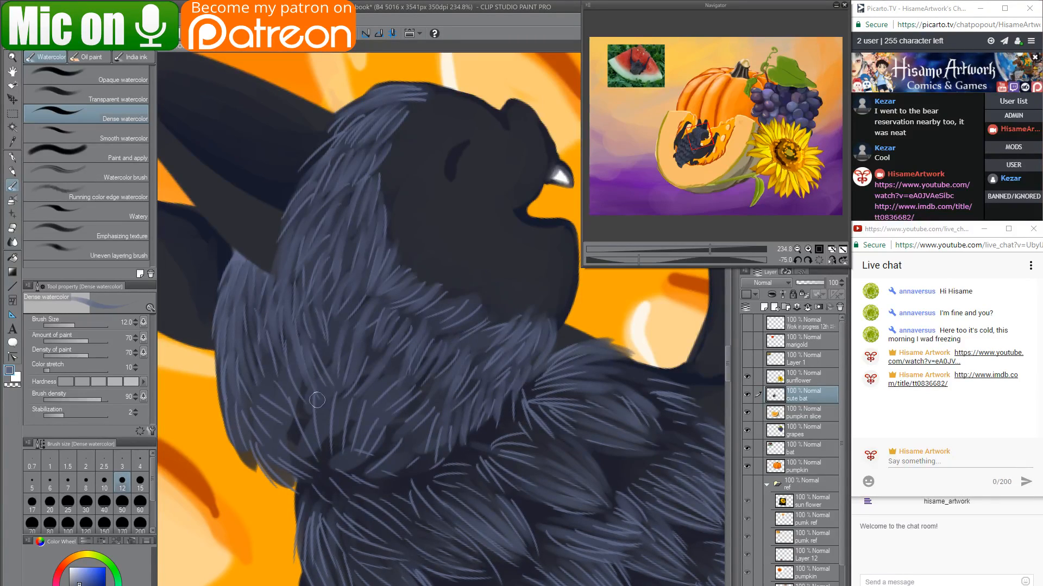
pyautogui.moveTo(326, 342)
pyautogui.mouseDown()
pyautogui.moveTo(289, 416)
pyautogui.moveTo(259, 420)
pyautogui.moveTo(259, 441)
pyautogui.mouseUp()
pyautogui.moveTo(233, 380)
pyautogui.mouseDown()
pyautogui.moveTo(237, 432)
pyautogui.moveTo(269, 473)
pyautogui.moveTo(307, 474)
pyautogui.mouseUp()
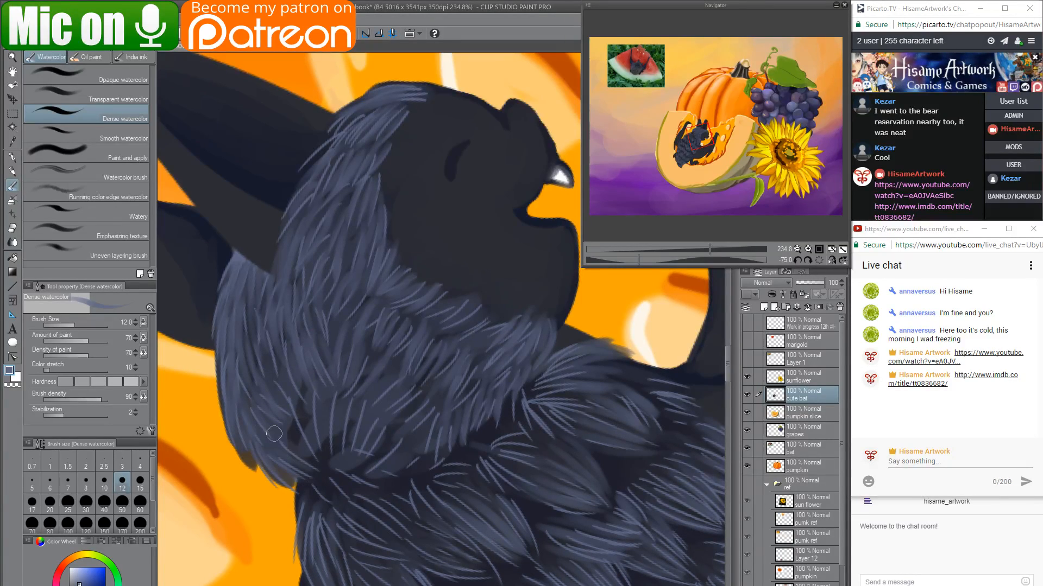
pyautogui.moveTo(285, 441); pyautogui.dragTo(316, 470)
pyautogui.moveTo(292, 390)
pyautogui.mouseDown()
pyautogui.moveTo(310, 450)
pyautogui.moveTo(293, 426)
pyautogui.moveTo(328, 429)
pyautogui.moveTo(335, 463)
pyautogui.mouseUp()
pyautogui.moveTo(338, 387); pyautogui.dragTo(346, 449)
pyautogui.moveTo(353, 403); pyautogui.dragTo(350, 451)
pyautogui.moveTo(371, 384)
pyautogui.mouseDown()
pyautogui.moveTo(362, 448)
pyautogui.moveTo(392, 473)
pyautogui.mouseUp()
# Blend the dark crease at the neck base into the back fur and touch up the face edge.
pyautogui.moveTo(332, 456); pyautogui.dragTo(335, 499)
pyautogui.moveTo(305, 468)
pyautogui.mouseDown()
pyautogui.moveTo(315, 501)
pyautogui.moveTo(304, 506)
pyautogui.moveTo(317, 513)
pyautogui.mouseUp()
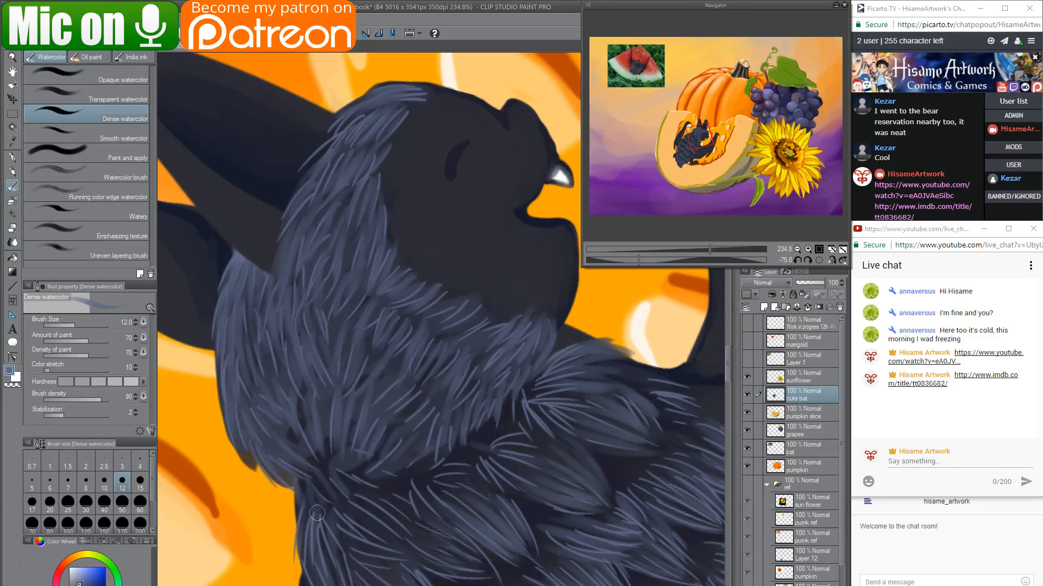
pyautogui.moveTo(335, 469)
pyautogui.mouseDown()
pyautogui.moveTo(355, 489)
pyautogui.moveTo(360, 472)
pyautogui.mouseUp()
pyautogui.moveTo(311, 450)
pyautogui.mouseDown()
pyautogui.moveTo(321, 474)
pyautogui.moveTo(390, 478)
pyautogui.moveTo(419, 463)
pyautogui.mouseUp()
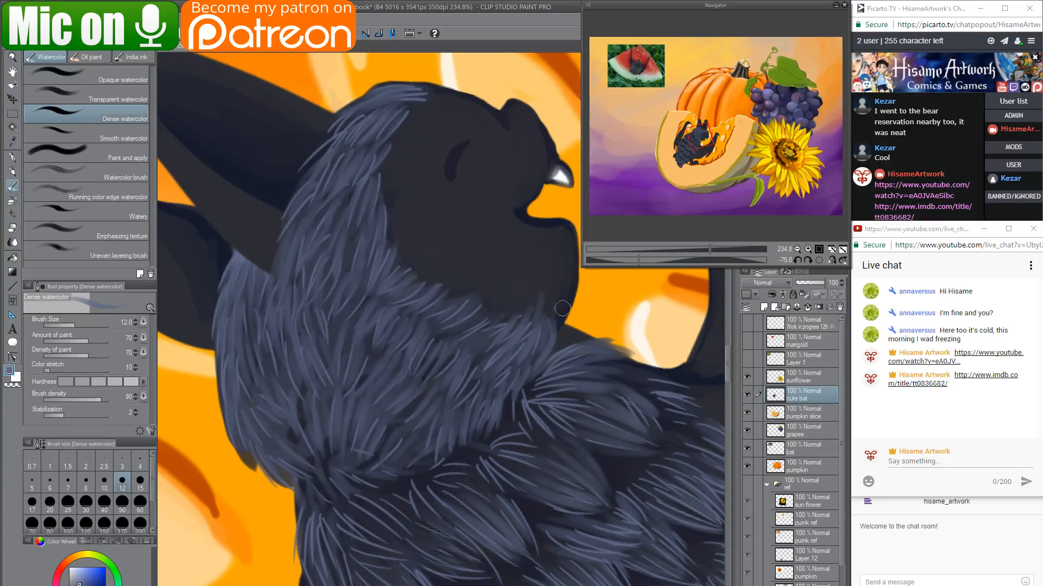
pyautogui.moveTo(392, 152)
pyautogui.mouseDown()
pyautogui.moveTo(382, 176)
pyautogui.moveTo(391, 242)
pyautogui.mouseUp()
# Switch to the Hard airbrush with Multiply blending and load the cute bat layer's painted area as a selection.
pyautogui.moveTo(606, 584)
pyautogui.press('^')
pyautogui.press('^')
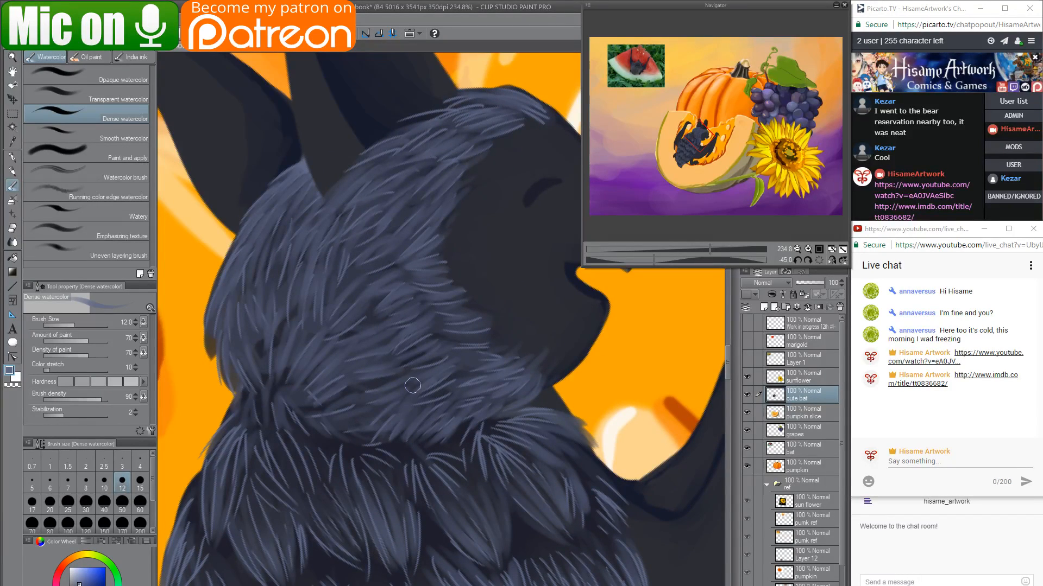
pyautogui.scroll(3, 412, 385)
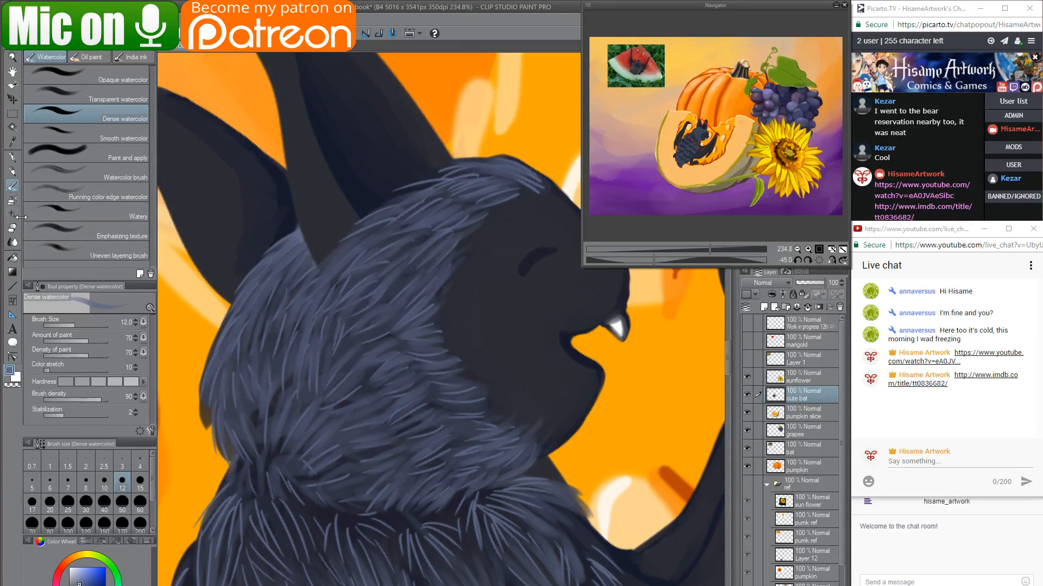
pyautogui.scroll(-3, 390, 401)
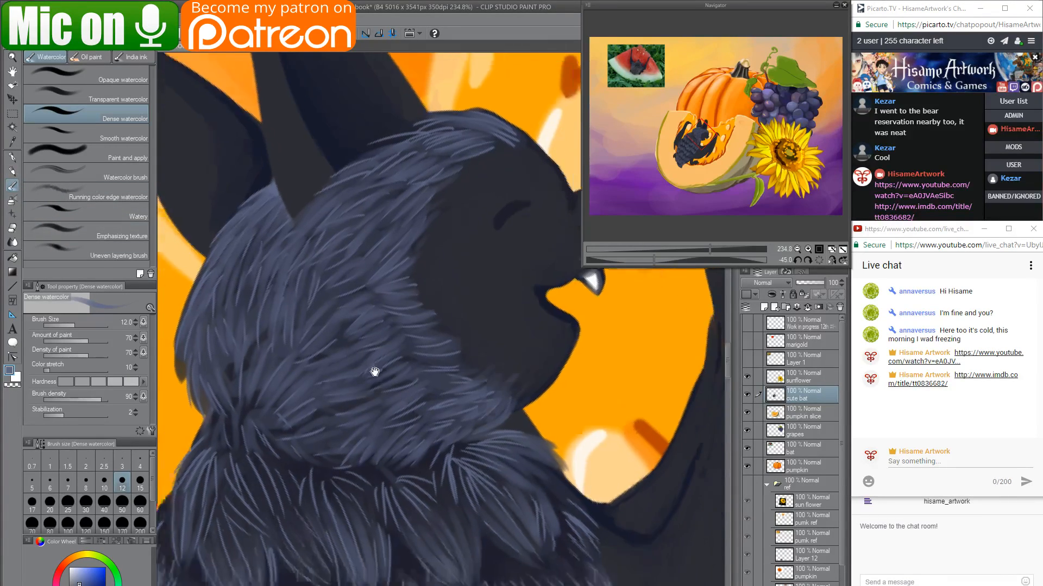
pyautogui.click(11, 201)
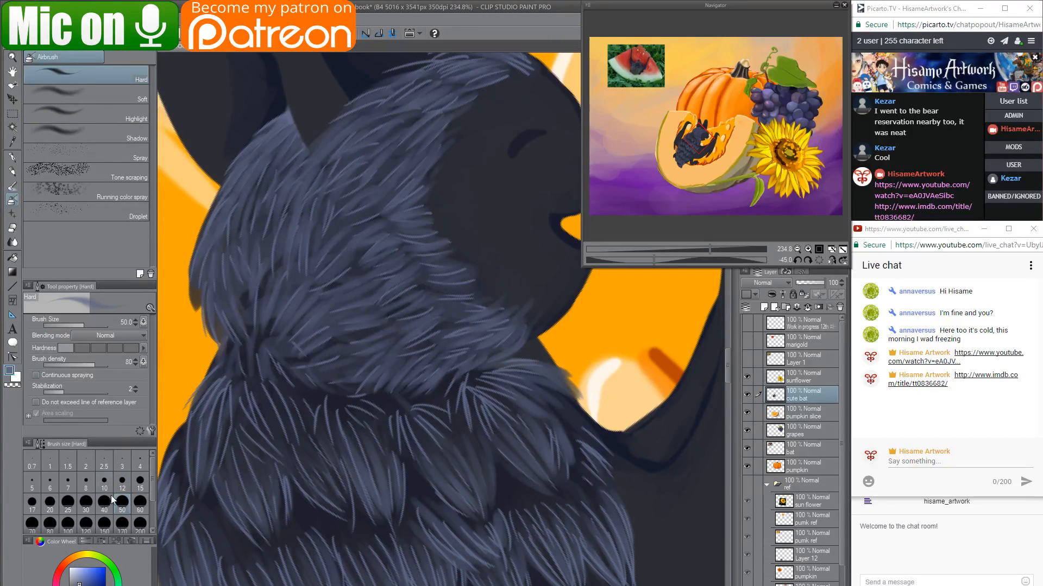
pyautogui.click(109, 337)
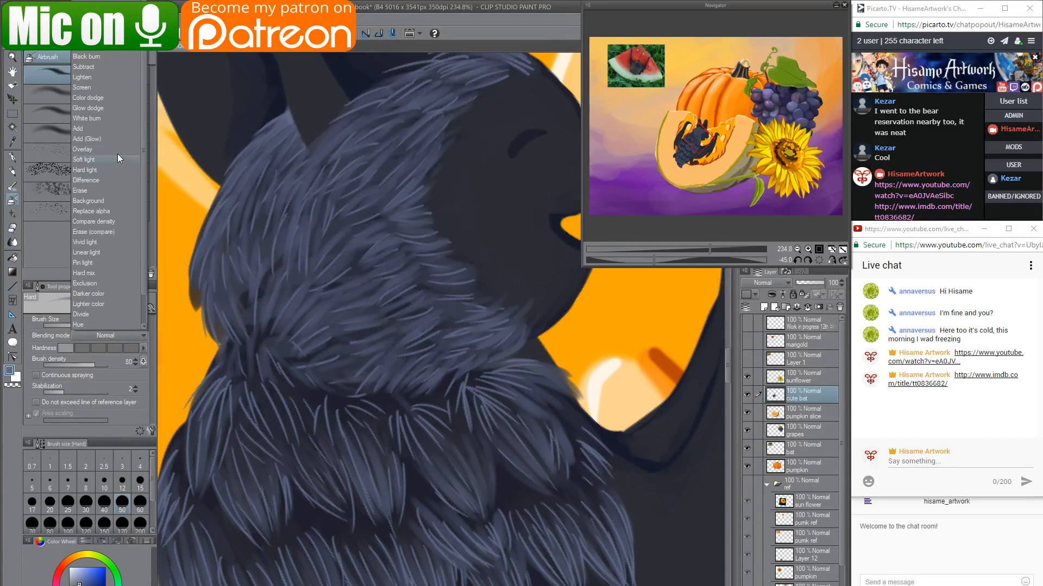
pyautogui.click(87, 25)
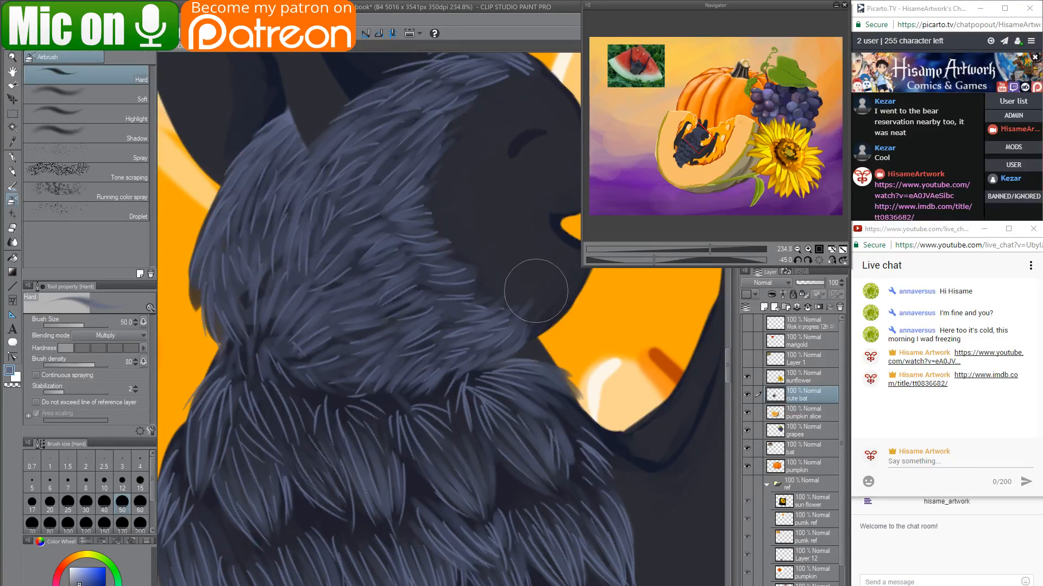
pyautogui.moveTo(529, 300); pyautogui.dragTo(513, 343)
pyautogui.keyDown('ctrl'); pyautogui.click(776, 396); pyautogui.keyUp('ctrl')
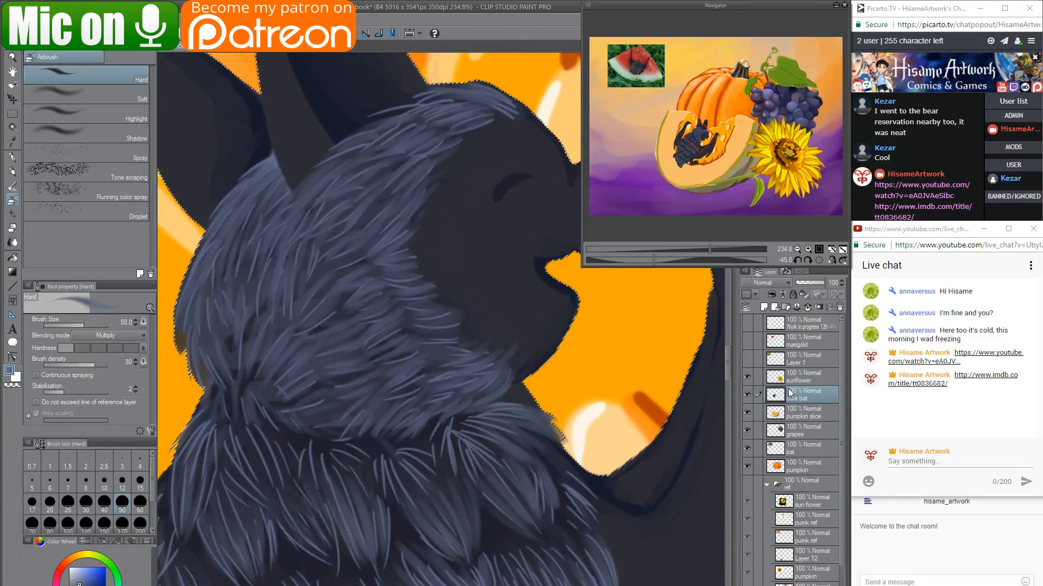
# Undo the trial stroke, set the airbrush density to 18 and size to 70, and shade the neck base and throat.
pyautogui.moveTo(411, 403); pyautogui.dragTo(450, 395)
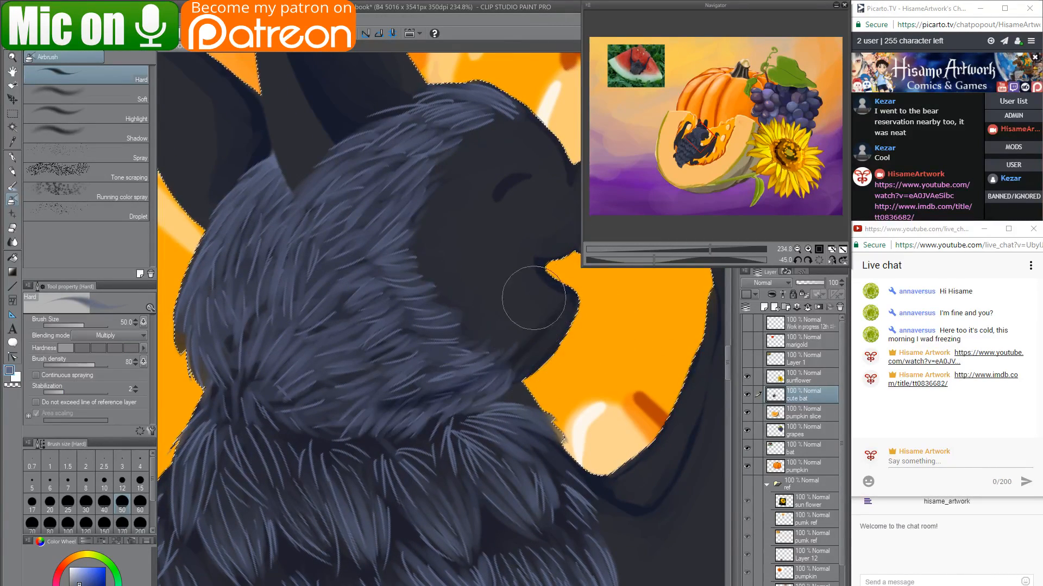
pyautogui.hotkey('ctrl', 'z')
pyautogui.moveTo(508, 331); pyautogui.dragTo(462, 374)
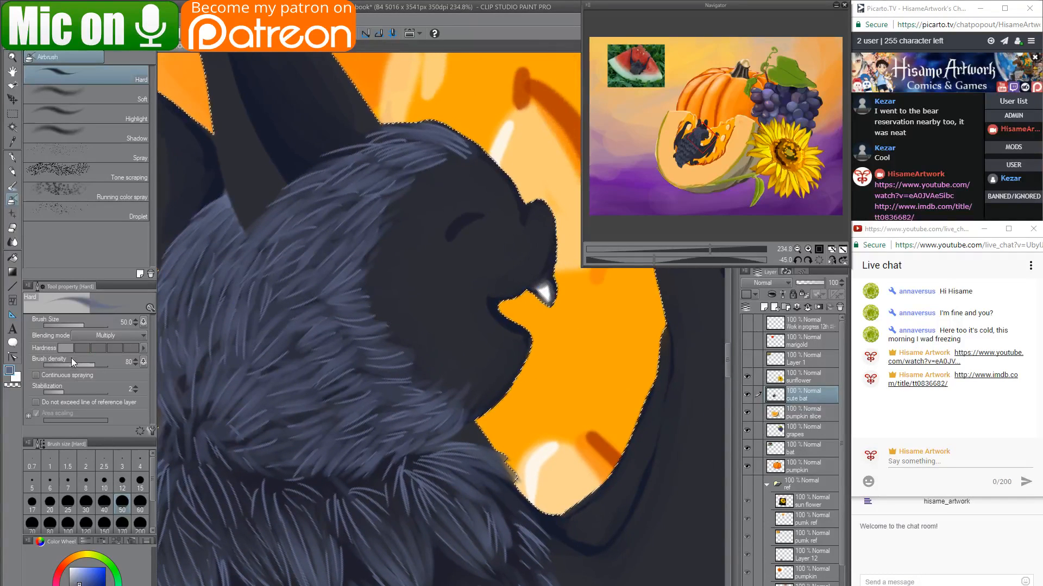
pyautogui.moveTo(71, 362); pyautogui.dragTo(52, 364)
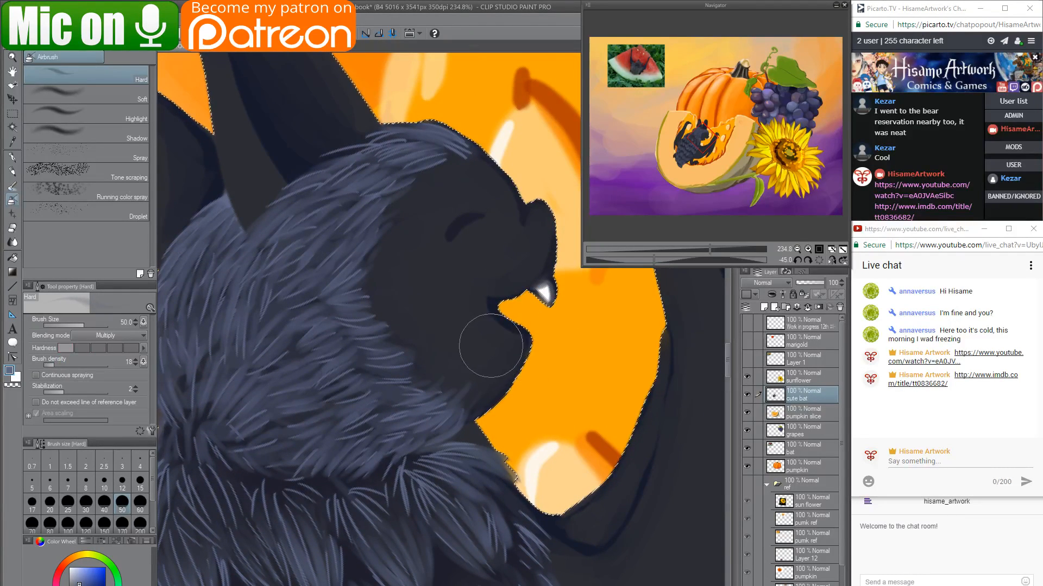
pyautogui.press(']')
pyautogui.press(']')
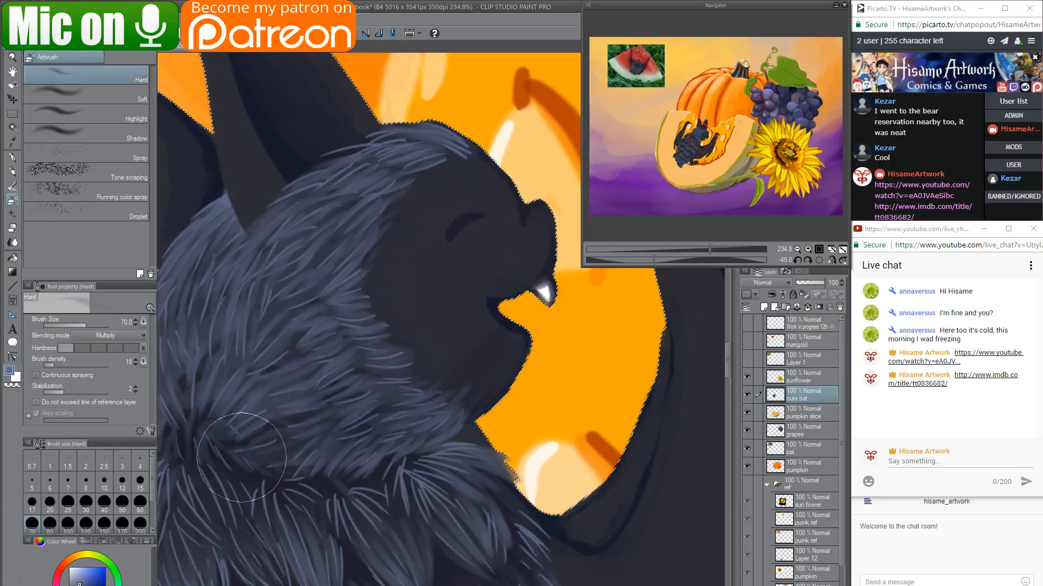
pyautogui.moveTo(356, 456)
pyautogui.mouseDown()
pyautogui.moveTo(397, 446)
pyautogui.moveTo(474, 293)
pyautogui.moveTo(425, 325)
pyautogui.mouseUp()
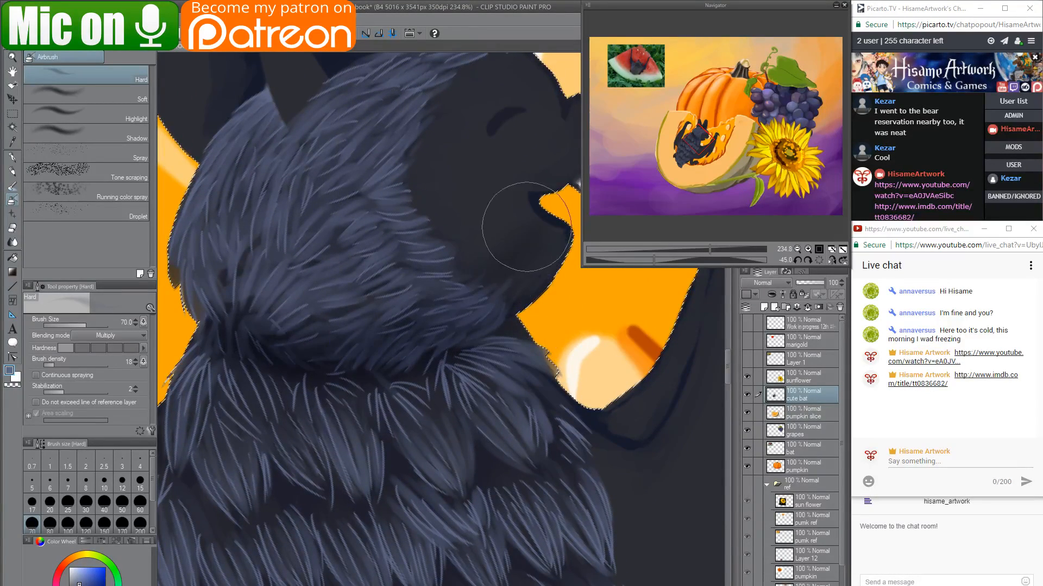
pyautogui.moveTo(331, 326); pyautogui.dragTo(424, 282)
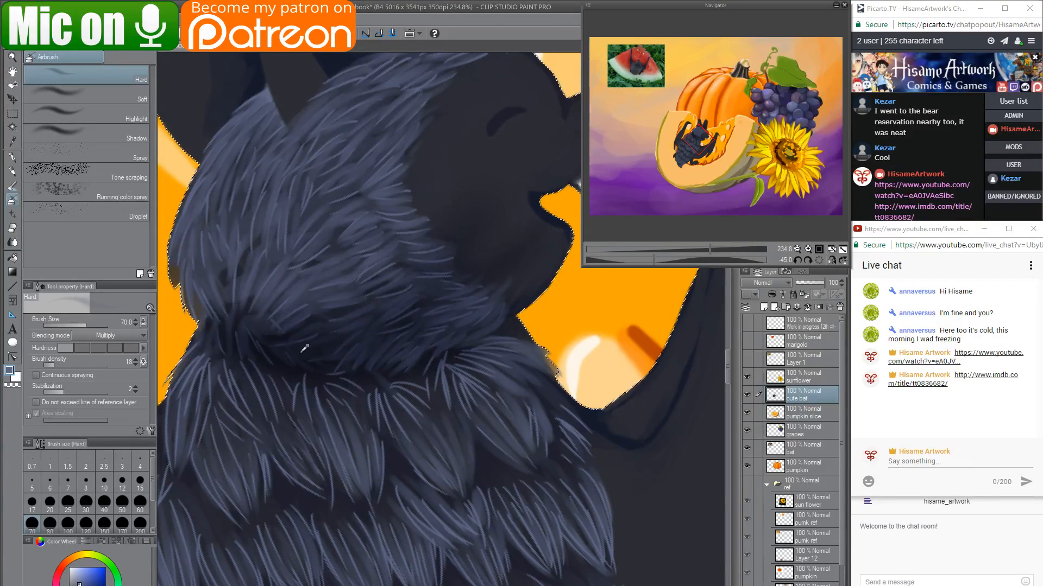
# Enlarge the airbrush to size 150 and darken the face and the body's wing side with Multiply shading.
pyautogui.scroll(-3, 359, 327)
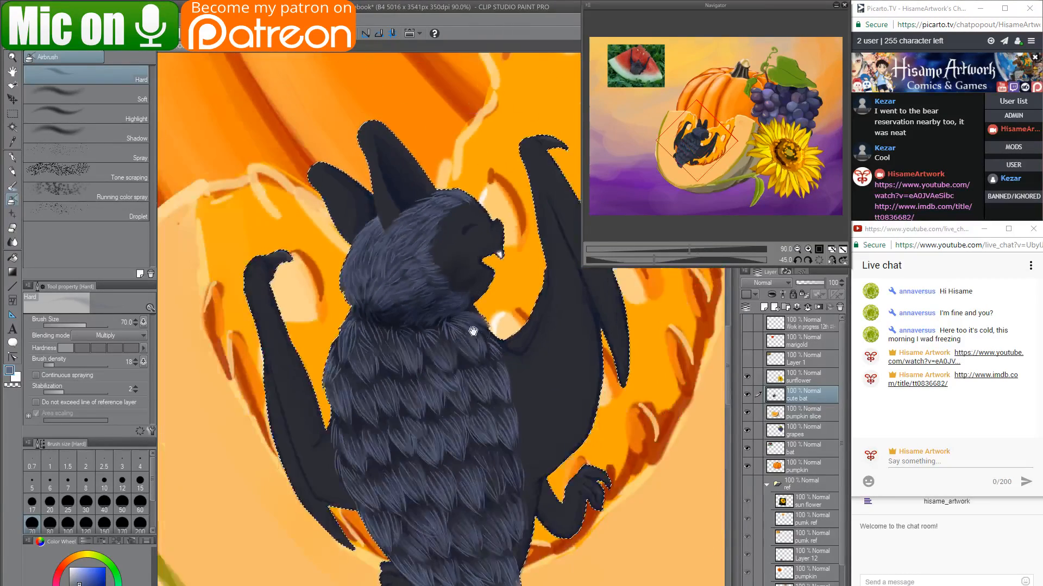
pyautogui.moveTo(473, 331); pyautogui.dragTo(408, 267)
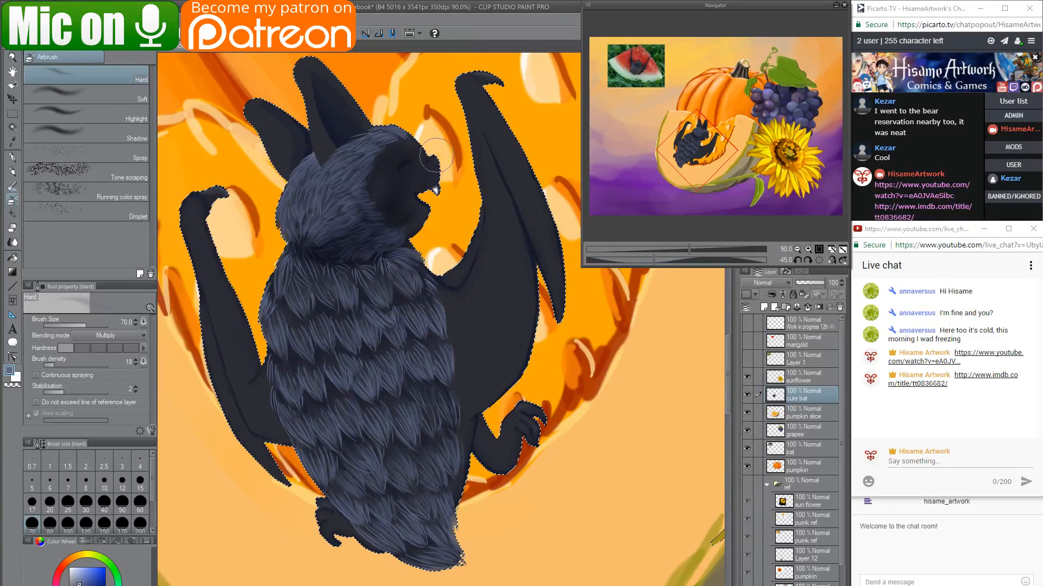
pyautogui.press(']')
pyautogui.press(']')
pyautogui.press(']')
pyautogui.press(']')
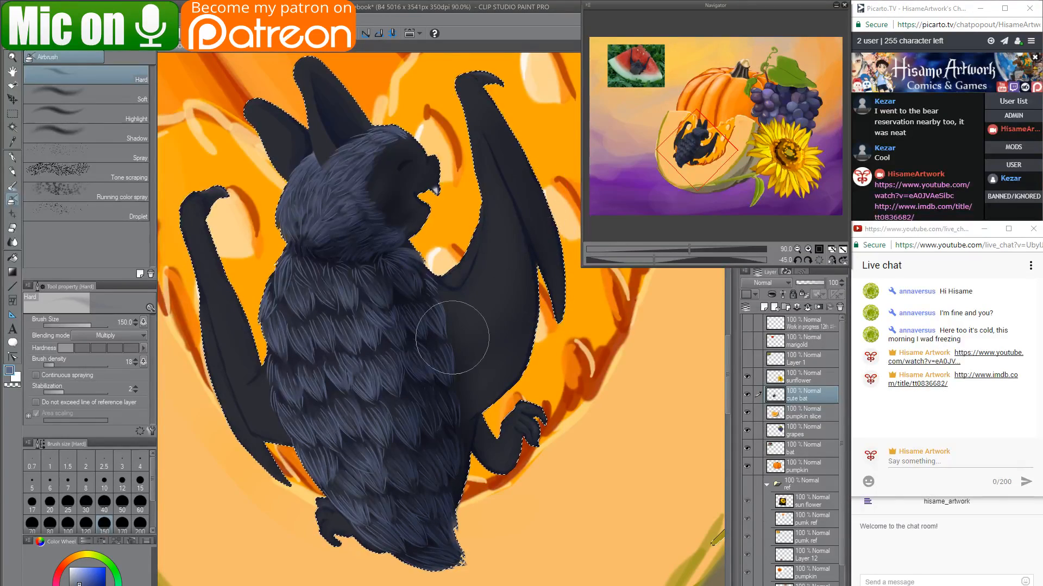
pyautogui.press('^')
pyautogui.press('^')
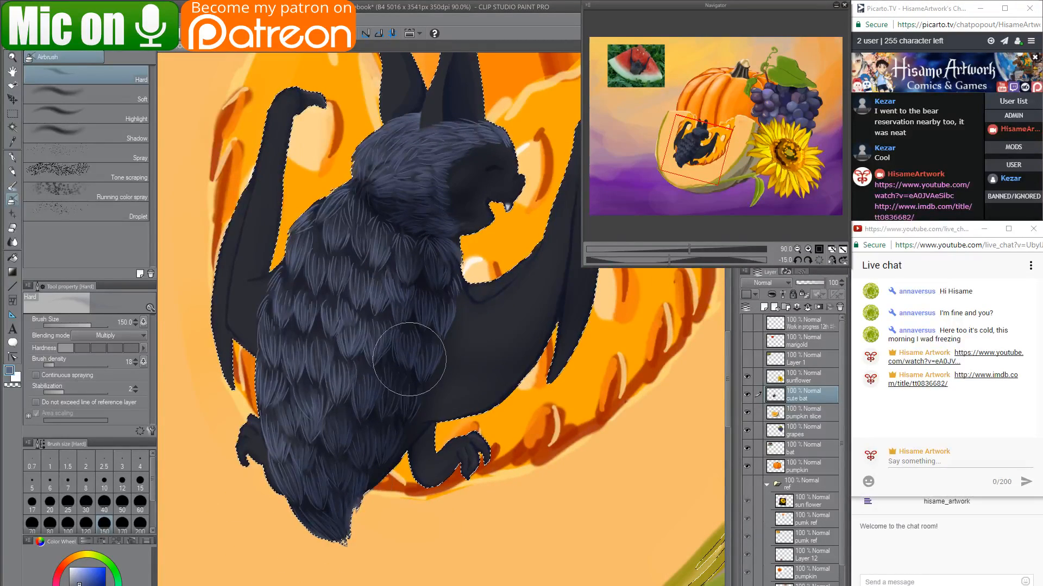
# Darken the underside of the lower body beside the foot, and reduce the airbrush size to 50.
pyautogui.scroll(-2, 408, 354)
pyautogui.scroll(-5, 414, 355)
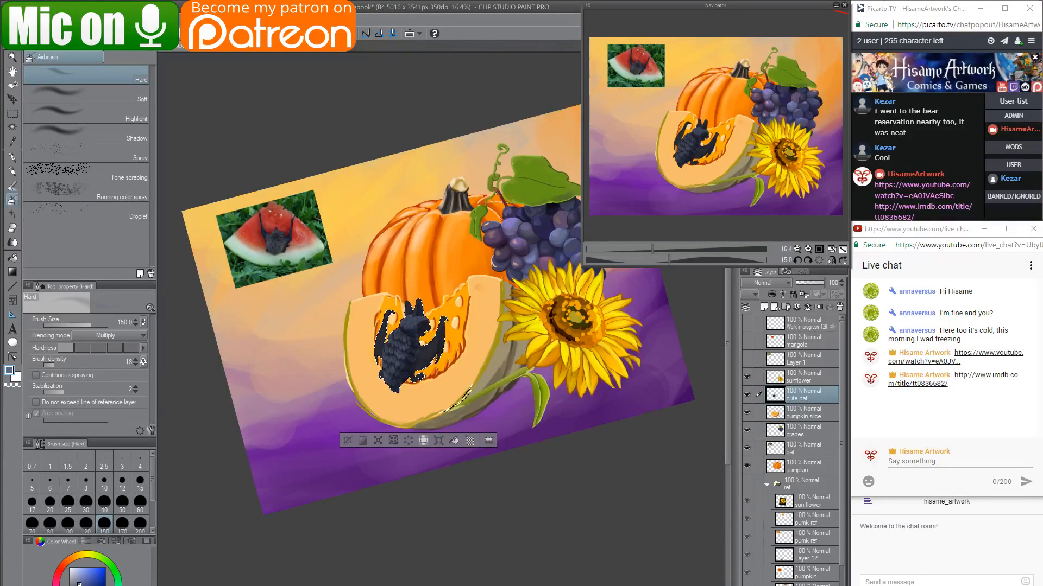
pyautogui.press('^')
pyautogui.scroll(5, 397, 358)
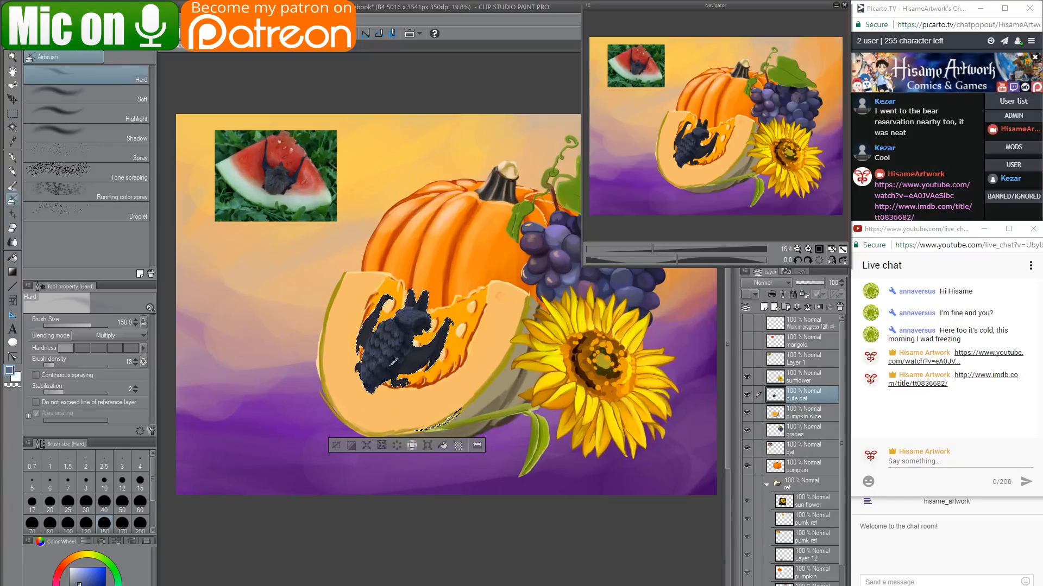
pyautogui.scroll(3, 401, 329)
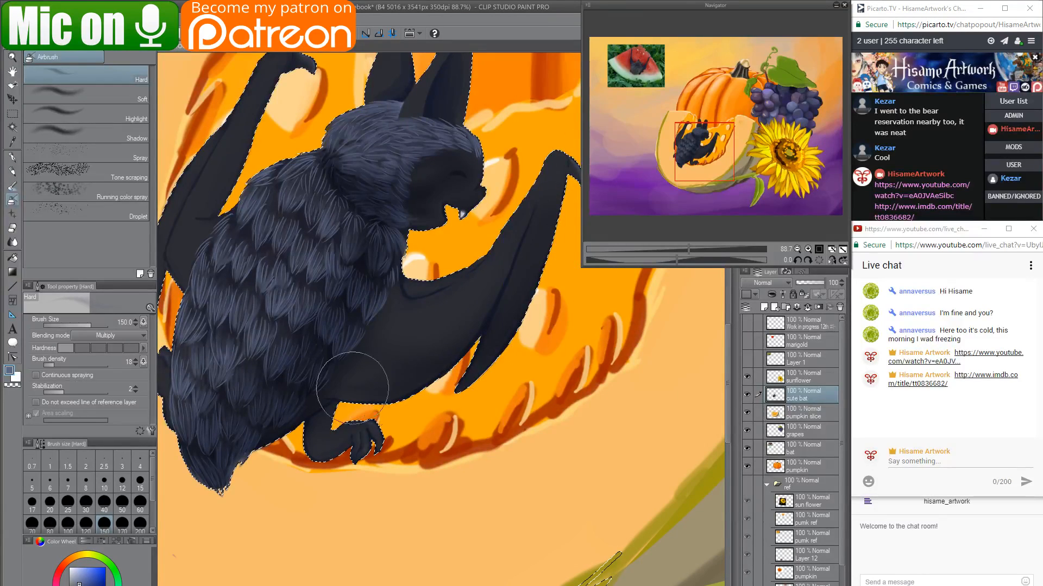
pyautogui.moveTo(353, 389)
pyautogui.mouseDown()
pyautogui.moveTo(396, 421)
pyautogui.moveTo(305, 460)
pyautogui.moveTo(284, 431)
pyautogui.mouseUp()
pyautogui.press('[')
pyautogui.press('[')
pyautogui.press('[')
pyautogui.press('[')
pyautogui.press('[')
pyautogui.press('[')
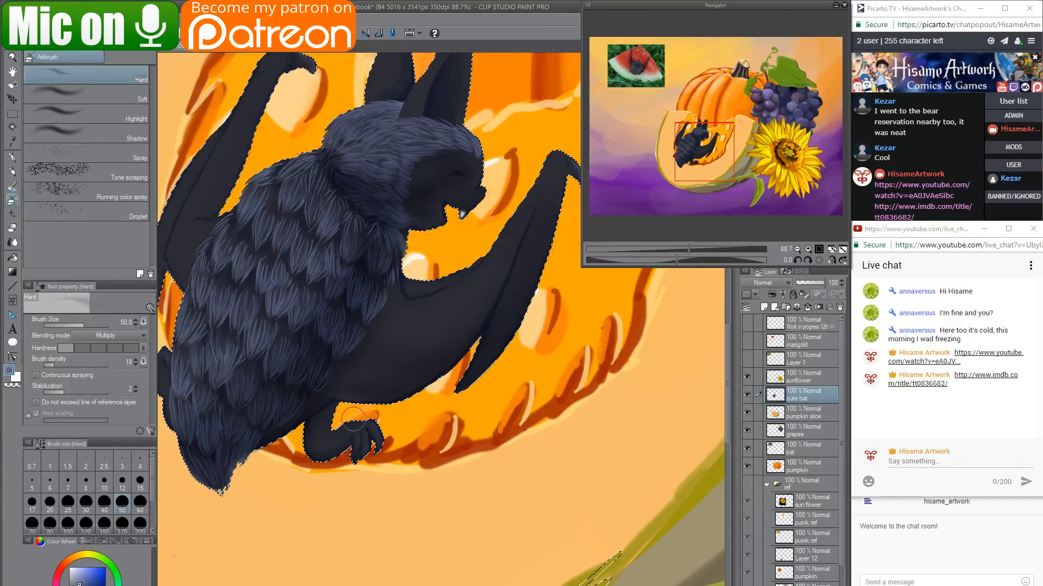
pyautogui.moveTo(452, 278); pyautogui.dragTo(478, 390)
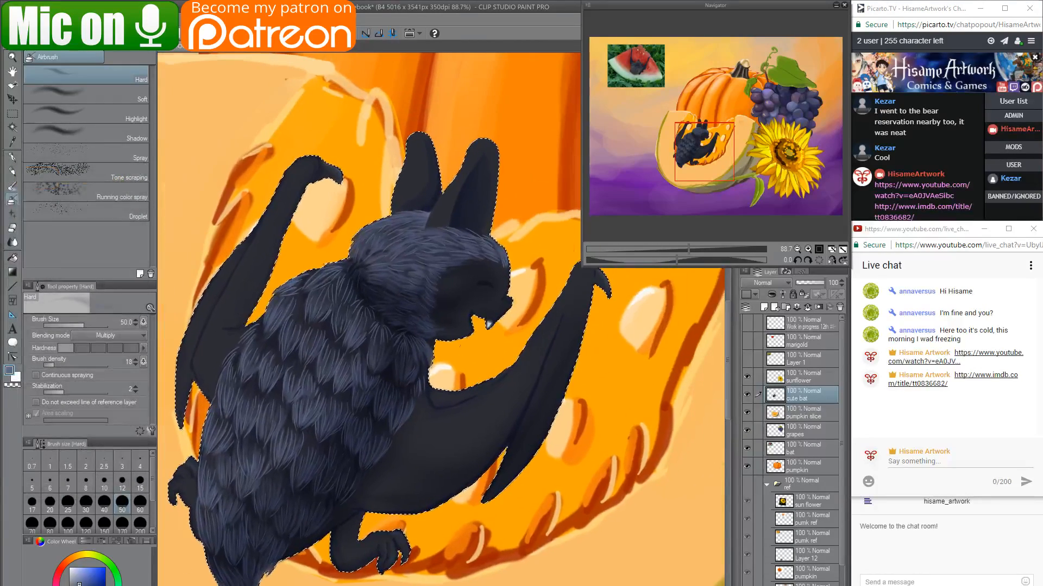
# Set the airbrush to Screen blending mode and enlarge it to size 100.
pyautogui.click(108, 336)
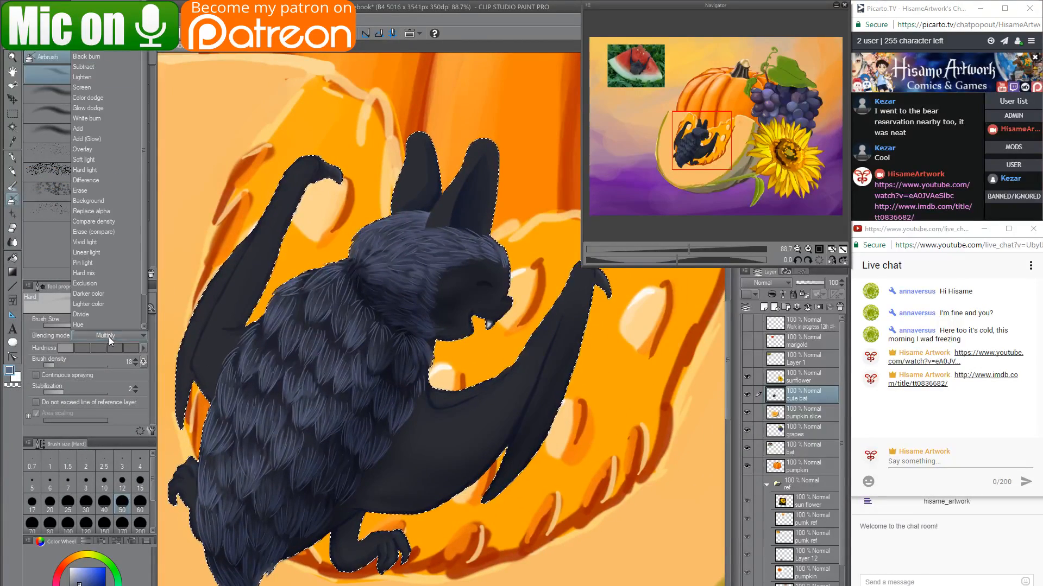
pyautogui.click(87, 87)
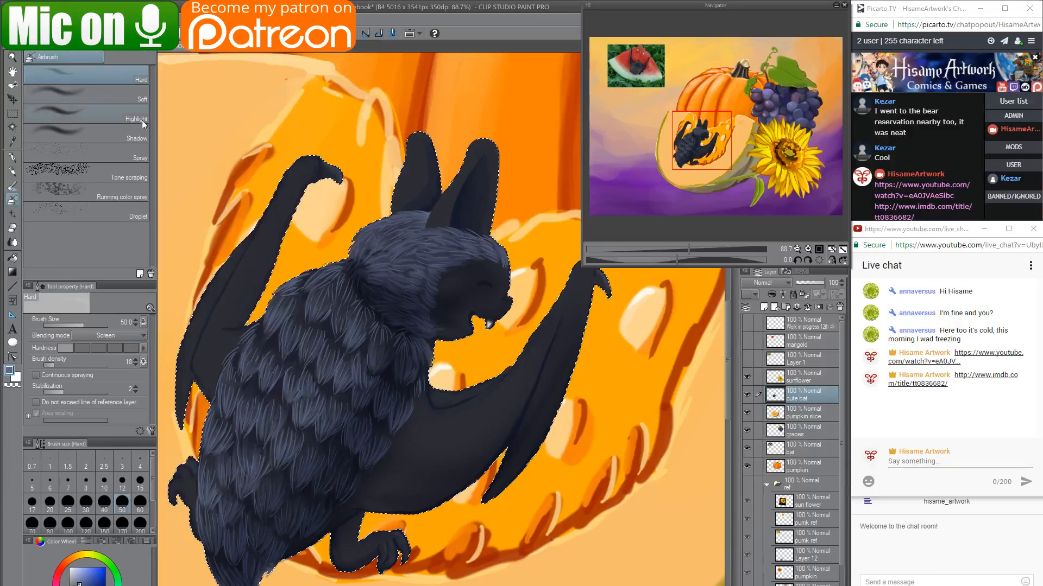
pyautogui.press(']')
pyautogui.press(']')
pyautogui.press(']')
pyautogui.press(']')
# Brush Screen highlights over the back of the head and the upper back fur.
pyautogui.moveTo(365, 232)
pyautogui.mouseDown()
pyautogui.moveTo(408, 227)
pyautogui.moveTo(354, 243)
pyautogui.mouseUp()
pyautogui.press('space')
pyautogui.moveTo(342, 293)
pyautogui.mouseDown()
pyautogui.moveTo(424, 202)
pyautogui.moveTo(416, 190)
pyautogui.moveTo(397, 182)
pyautogui.moveTo(345, 229)
pyautogui.moveTo(303, 358)
pyautogui.moveTo(381, 205)
pyautogui.moveTo(339, 302)
pyautogui.moveTo(341, 328)
pyautogui.moveTo(371, 292)
pyautogui.moveTo(345, 231)
pyautogui.moveTo(337, 267)
pyautogui.mouseUp()
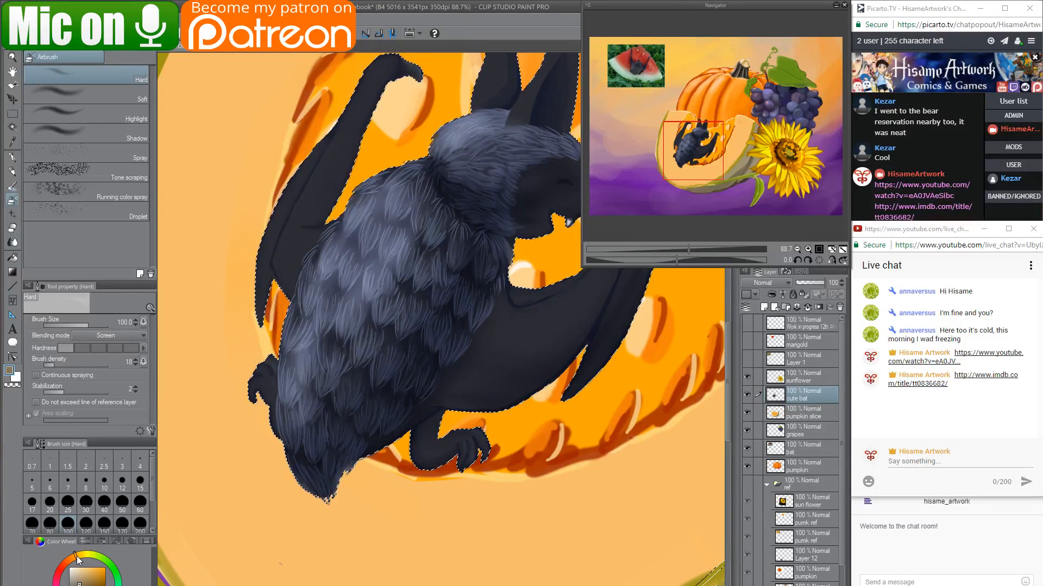
# Undo the bluish highlights and brush a light yellow glow at density 10 over the top of the head.
pyautogui.click(95, 569)
pyautogui.hotkey('ctrl', 'z')
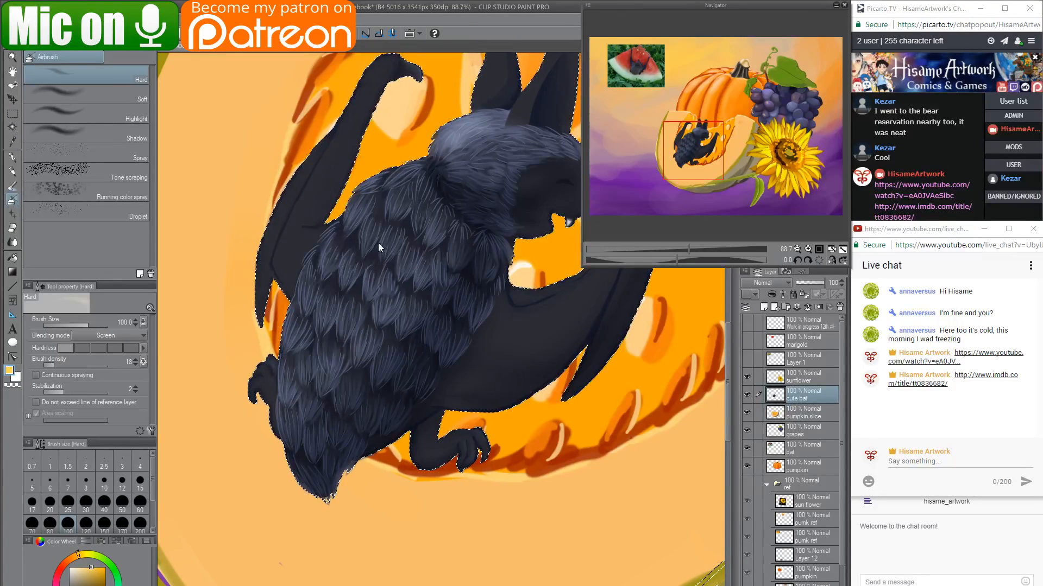
pyautogui.hotkey('ctrl', 'z')
pyautogui.moveTo(497, 134)
pyautogui.mouseDown()
pyautogui.moveTo(468, 124)
pyautogui.moveTo(481, 152)
pyautogui.mouseUp()
pyautogui.hotkey('ctrl', 'z')
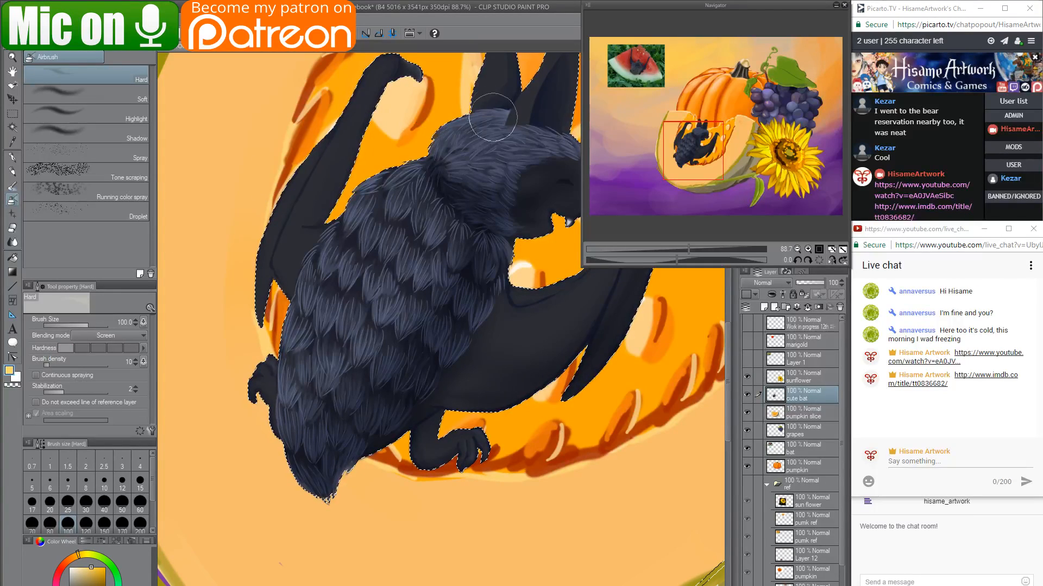
pyautogui.moveTo(492, 119)
pyautogui.mouseDown()
pyautogui.moveTo(439, 135)
pyautogui.moveTo(439, 152)
pyautogui.moveTo(489, 144)
pyautogui.mouseUp()
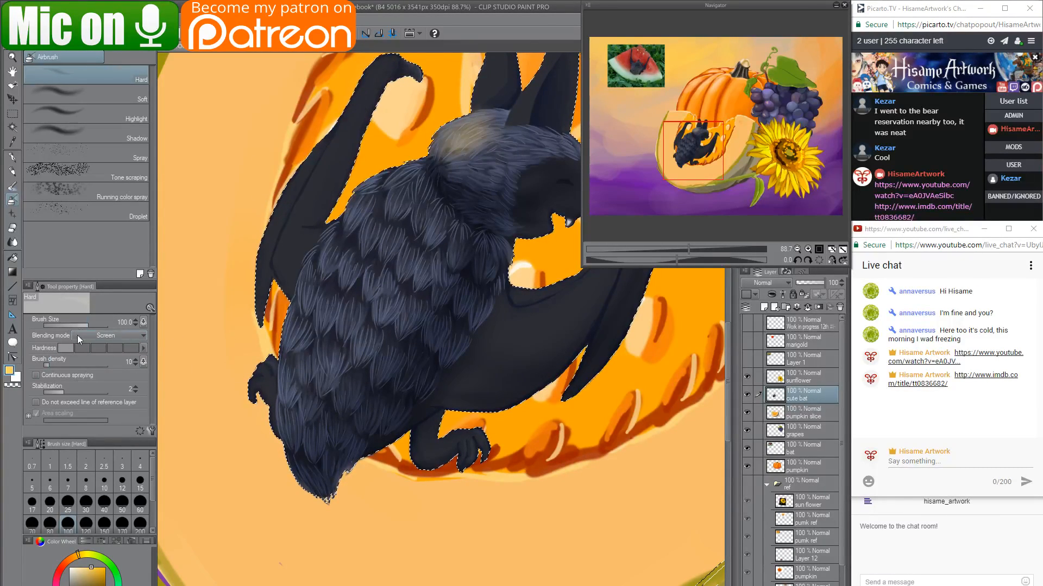
# Lower the airbrush density to 5 and brush a faint yellow Screen glow down the outer side of the back fur.
pyautogui.click(46, 364)
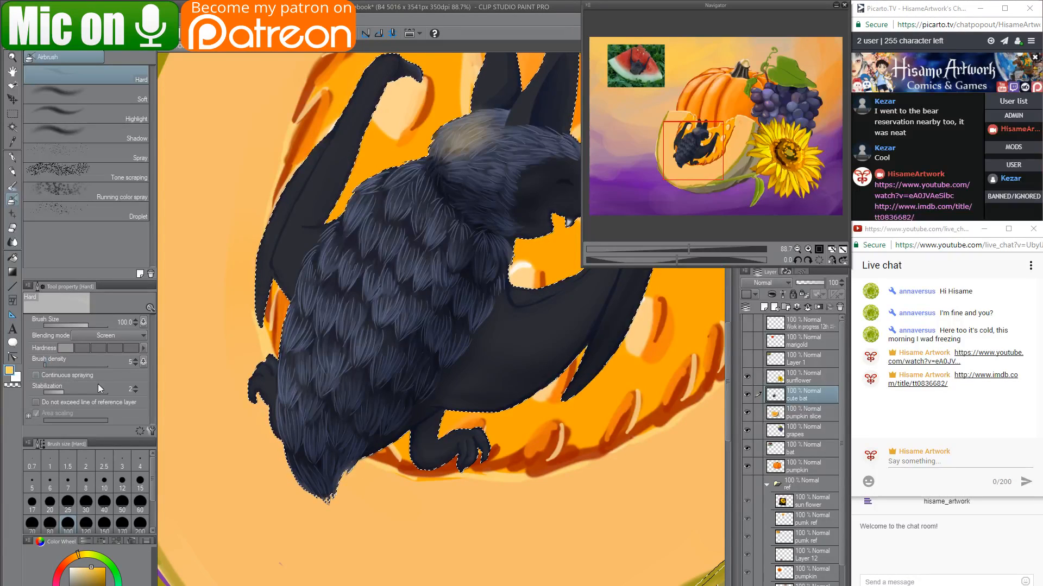
pyautogui.moveTo(421, 179)
pyautogui.mouseDown()
pyautogui.moveTo(337, 245)
pyautogui.moveTo(344, 268)
pyautogui.moveTo(329, 292)
pyautogui.moveTo(382, 215)
pyautogui.moveTo(305, 325)
pyautogui.mouseUp()
pyautogui.moveTo(298, 416)
pyautogui.mouseDown()
pyautogui.moveTo(383, 239)
pyautogui.moveTo(395, 247)
pyautogui.moveTo(379, 299)
pyautogui.moveTo(423, 248)
pyautogui.moveTo(403, 261)
pyautogui.moveTo(309, 264)
pyautogui.moveTo(328, 247)
pyautogui.moveTo(300, 376)
pyautogui.moveTo(278, 321)
pyautogui.mouseUp()
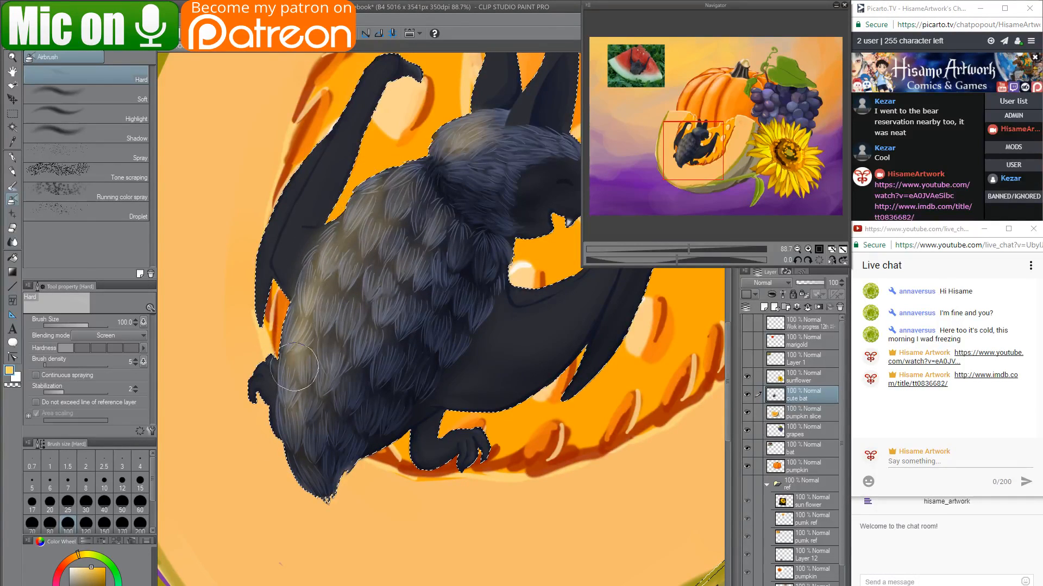
pyautogui.moveTo(352, 250)
pyautogui.mouseDown()
pyautogui.moveTo(313, 324)
pyautogui.moveTo(379, 255)
pyautogui.moveTo(338, 323)
pyautogui.moveTo(366, 321)
pyautogui.moveTo(408, 275)
pyautogui.moveTo(368, 252)
pyautogui.moveTo(337, 303)
pyautogui.mouseUp()
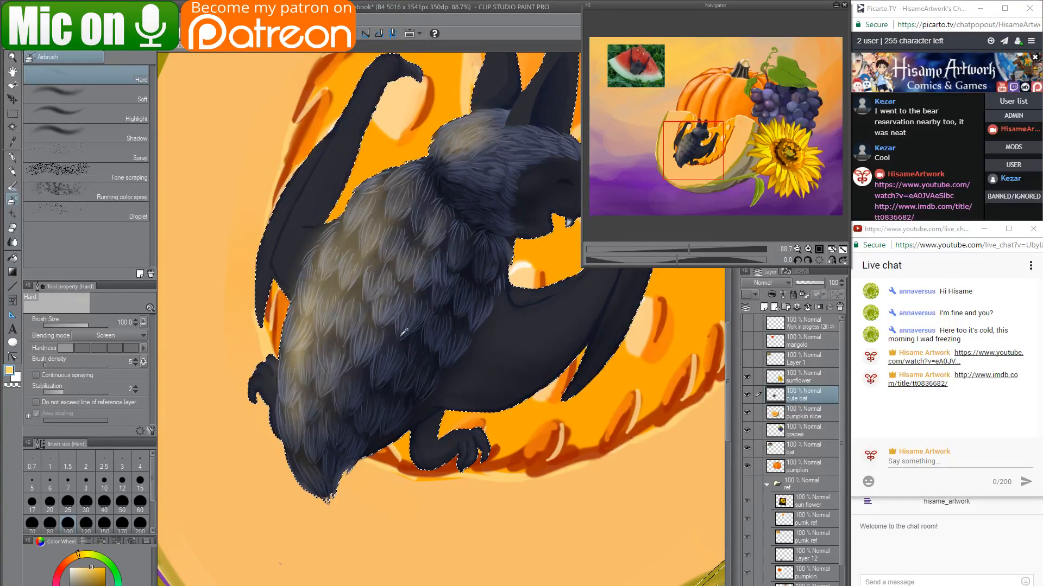
# Set the airbrush to Multiply blending mode with a dark blue-violet colour and reduce its size to 50.
pyautogui.click(97, 334)
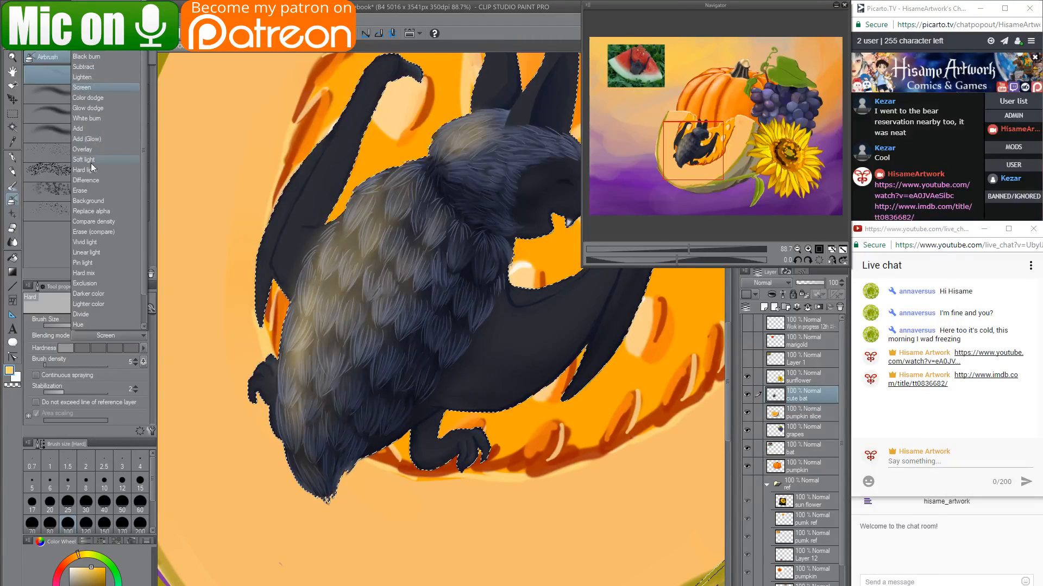
pyautogui.scroll(2, 93, 56)
pyautogui.click(94, 57)
pyautogui.click(84, 585)
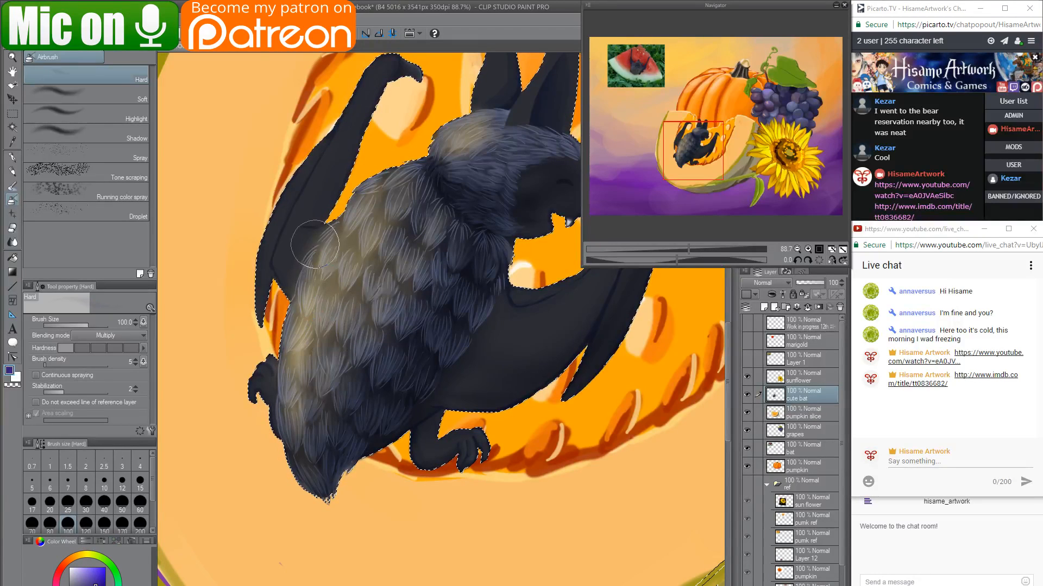
pyautogui.press('[')
pyautogui.press('[')
pyautogui.press('[')
pyautogui.press('[')
pyautogui.press('[')
pyautogui.press('[')
pyautogui.press('[')
pyautogui.press(']')
pyautogui.press(']')
pyautogui.press(']')
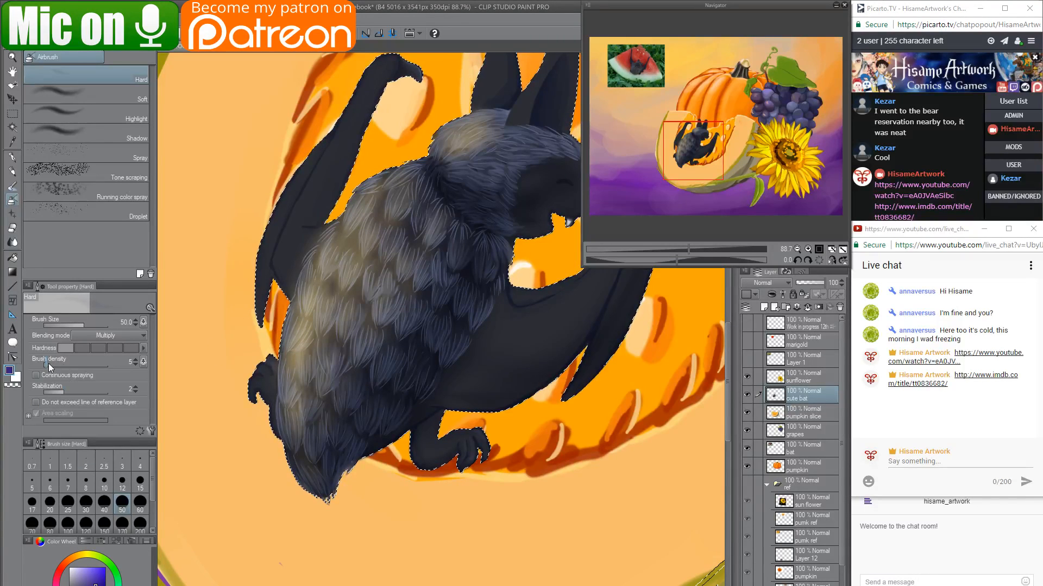
# Shade the fur edge at the bat's shoulder with the Multiply airbrush, adjusting the brush density to 7.
pyautogui.moveTo(48, 364); pyautogui.dragTo(56, 363)
pyautogui.moveTo(384, 190); pyautogui.dragTo(379, 198)
pyautogui.moveTo(56, 365); pyautogui.dragTo(48, 364)
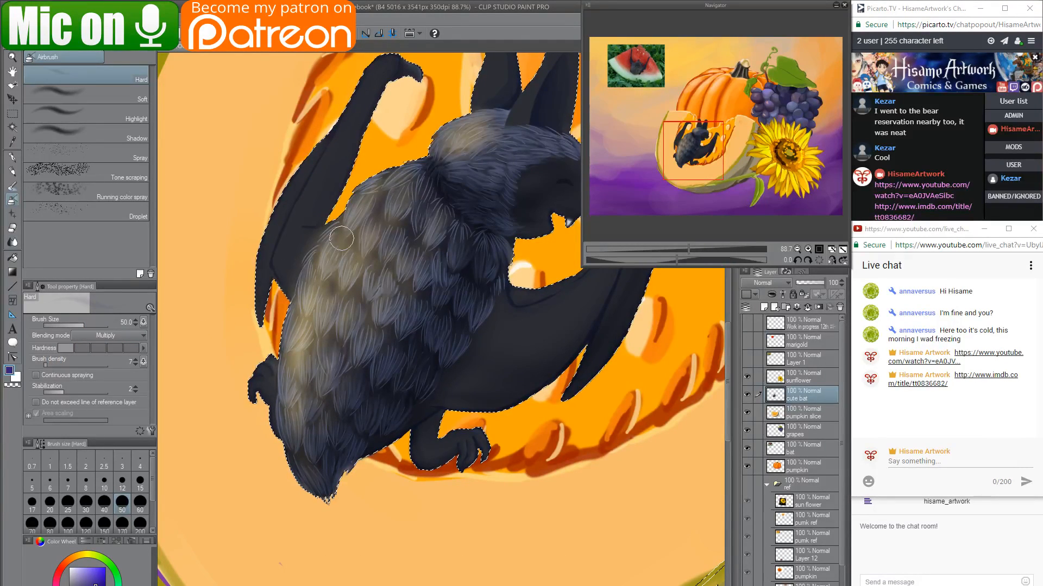
# Raise the airbrush density to 10 and darken the gaps between the fur tufts across the back.
pyautogui.scroll(3, 307, 445)
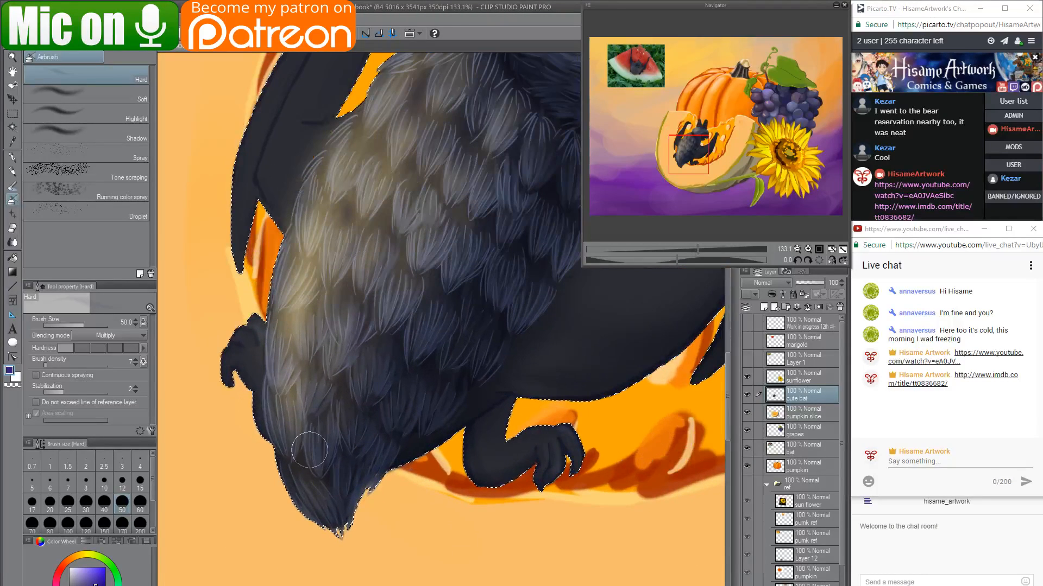
pyautogui.moveTo(47, 364); pyautogui.dragTo(50, 364)
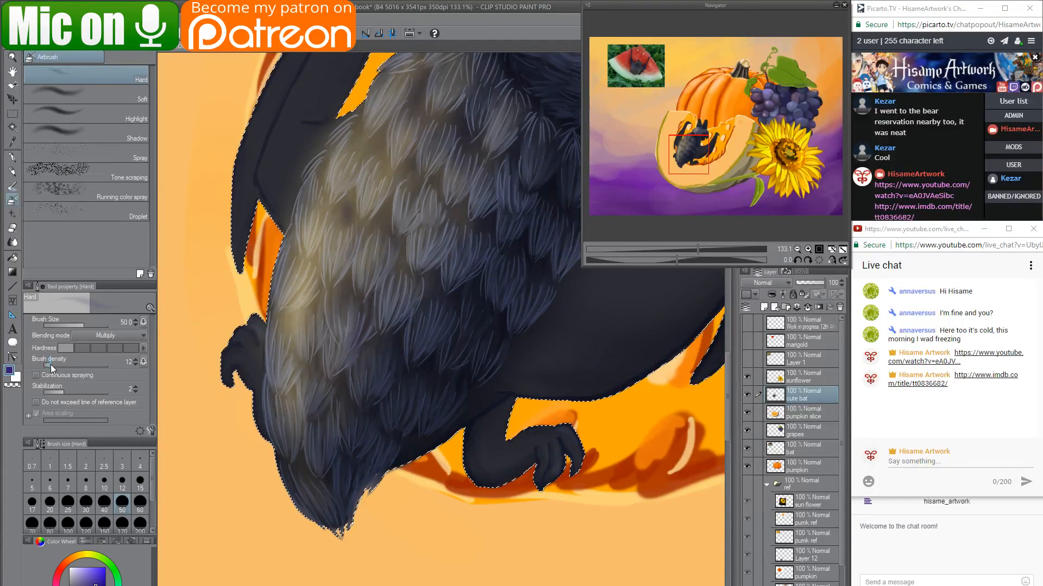
pyautogui.moveTo(269, 344)
pyautogui.mouseDown()
pyautogui.moveTo(287, 324)
pyautogui.moveTo(298, 377)
pyautogui.moveTo(280, 397)
pyautogui.moveTo(284, 324)
pyautogui.moveTo(286, 388)
pyautogui.moveTo(286, 332)
pyautogui.moveTo(310, 339)
pyautogui.moveTo(316, 308)
pyautogui.moveTo(322, 349)
pyautogui.moveTo(302, 285)
pyautogui.moveTo(278, 311)
pyautogui.moveTo(318, 277)
pyautogui.moveTo(273, 312)
pyautogui.moveTo(308, 303)
pyautogui.moveTo(363, 234)
pyautogui.moveTo(331, 289)
pyautogui.moveTo(351, 191)
pyautogui.moveTo(335, 285)
pyautogui.moveTo(351, 229)
pyautogui.moveTo(364, 258)
pyautogui.moveTo(393, 233)
pyautogui.moveTo(366, 286)
pyautogui.moveTo(394, 257)
pyautogui.moveTo(429, 175)
pyautogui.moveTo(442, 230)
pyautogui.moveTo(454, 235)
pyautogui.moveTo(324, 439)
pyautogui.moveTo(326, 418)
pyautogui.moveTo(320, 469)
pyautogui.moveTo(337, 421)
pyautogui.moveTo(338, 437)
pyautogui.moveTo(425, 387)
pyautogui.moveTo(407, 431)
pyautogui.mouseUp()
pyautogui.moveTo(460, 311); pyautogui.dragTo(416, 440)
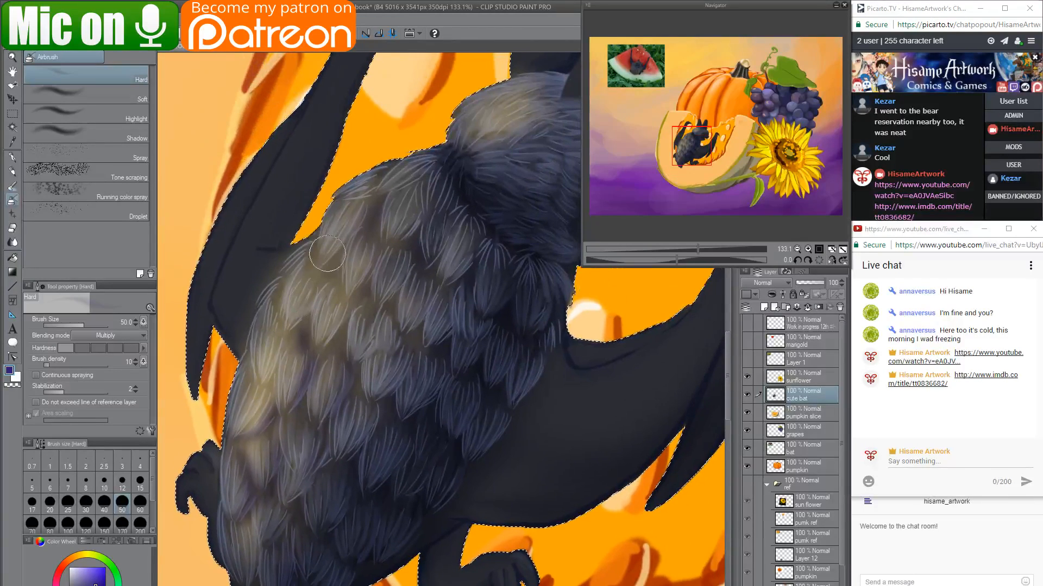
pyautogui.moveTo(352, 220)
pyautogui.mouseDown()
pyautogui.moveTo(328, 280)
pyautogui.moveTo(323, 265)
pyautogui.moveTo(371, 190)
pyautogui.moveTo(294, 329)
pyautogui.moveTo(283, 335)
pyautogui.moveTo(319, 275)
pyautogui.moveTo(312, 300)
pyautogui.moveTo(270, 309)
pyautogui.moveTo(283, 344)
pyautogui.moveTo(243, 376)
pyautogui.mouseUp()
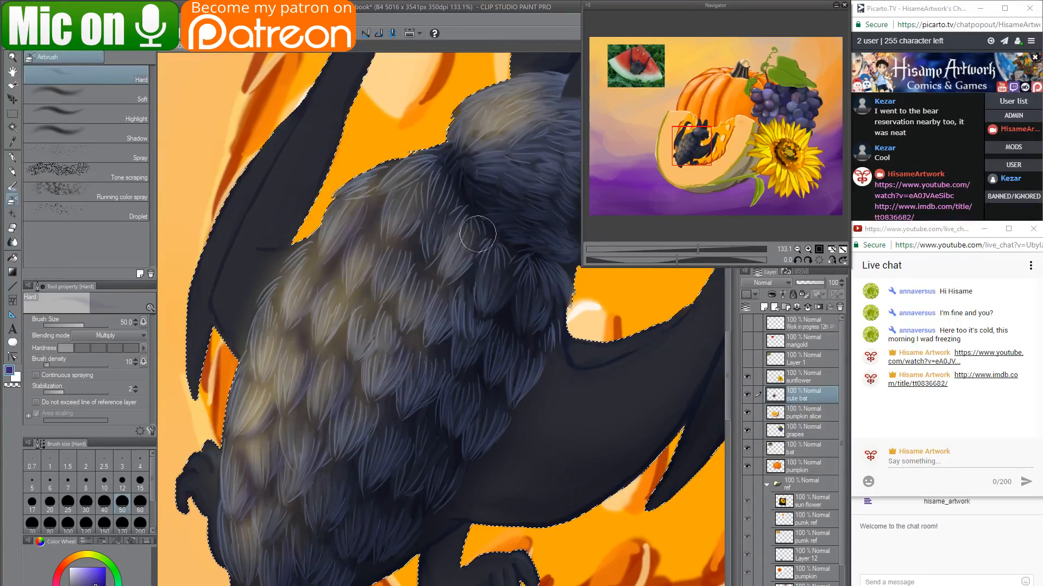
pyautogui.moveTo(472, 249); pyautogui.dragTo(386, 94)
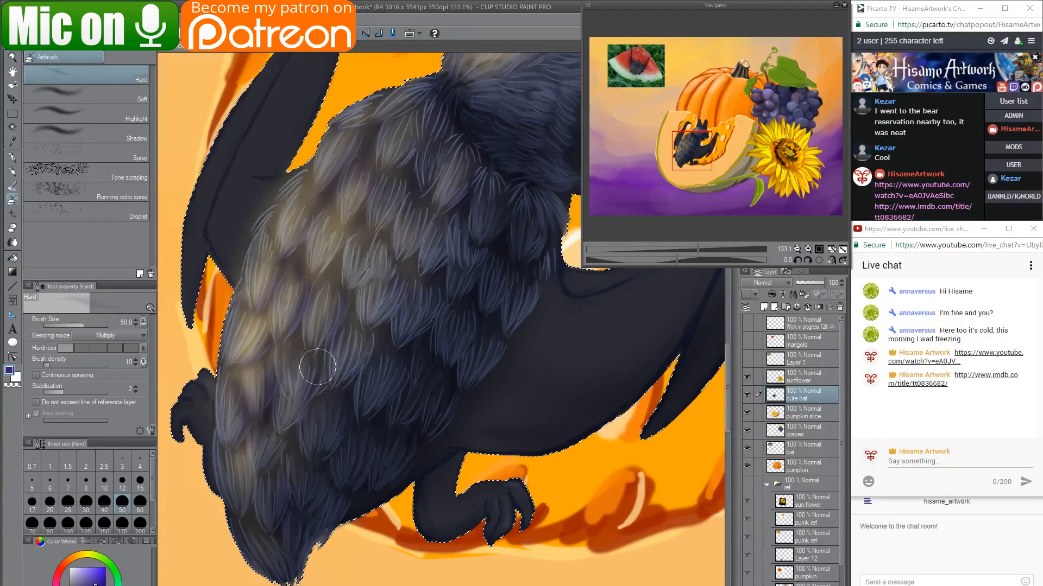
# Review the bat within the whole composition and clear the selection around it.
pyautogui.scroll(-3, 335, 403)
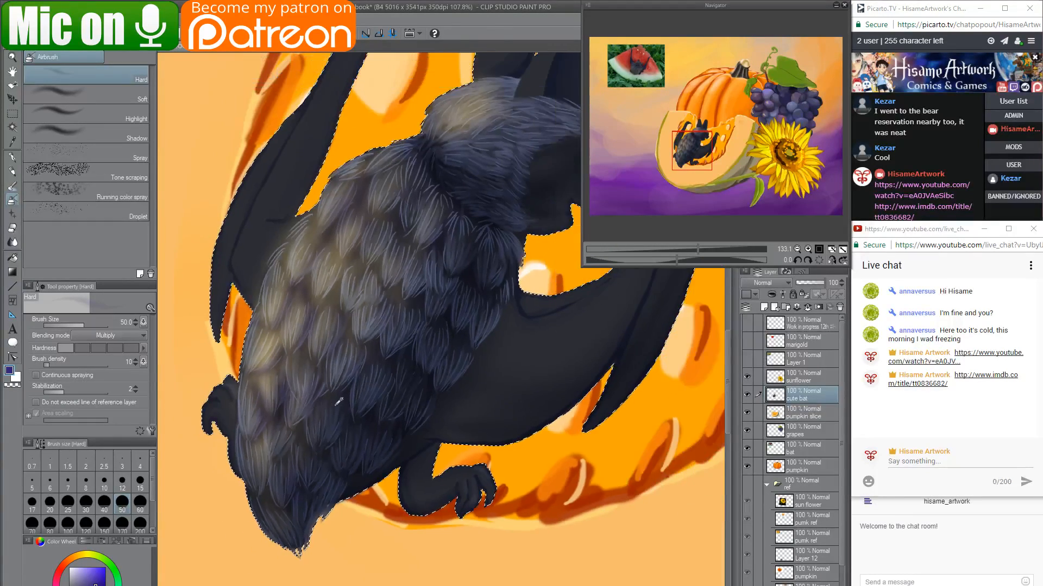
pyautogui.scroll(-3, 338, 397)
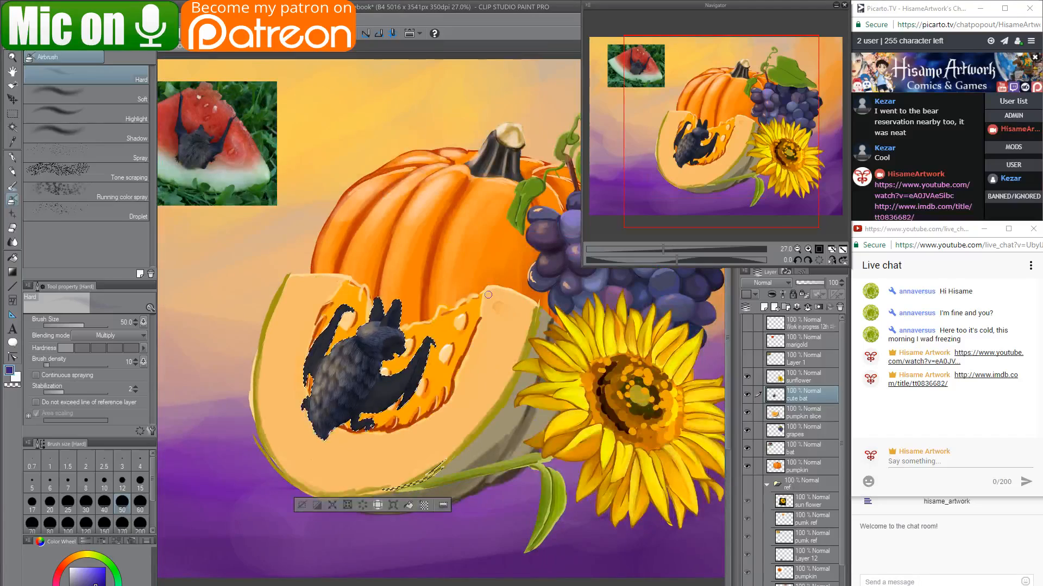
pyautogui.scroll(1, 399, 326)
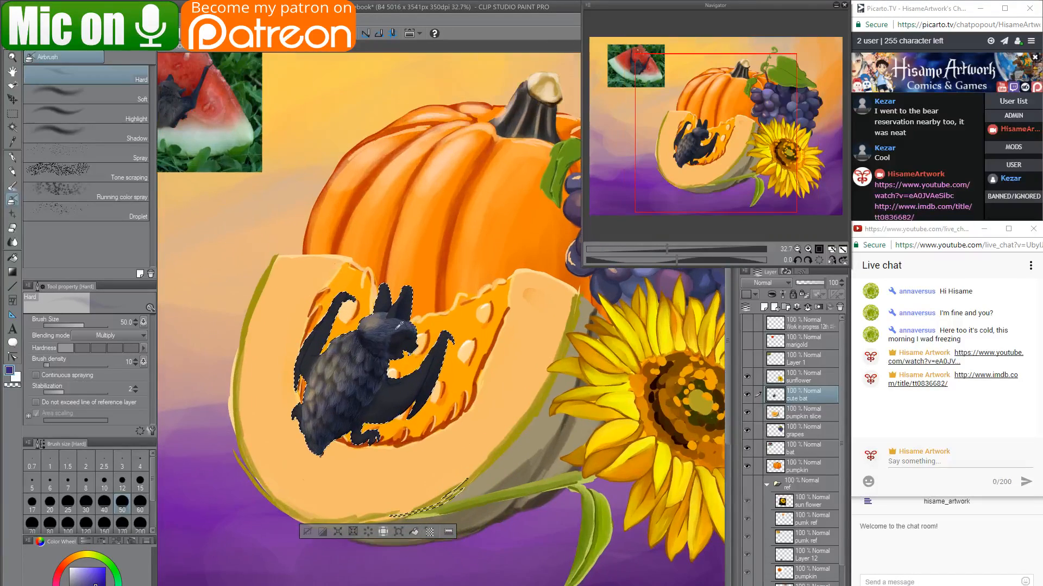
pyautogui.scroll(6, 399, 325)
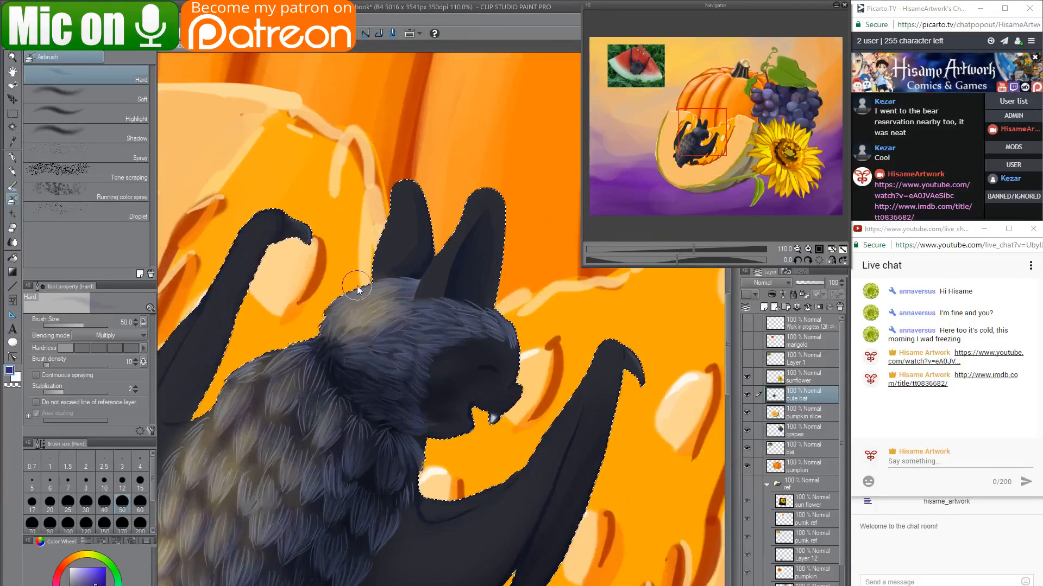
pyautogui.hotkey('ctrl', 'd')
# Draw fine light beige hair strokes over the back of the head with the Turnip pen at size 4.
pyautogui.scroll(3, 379, 301)
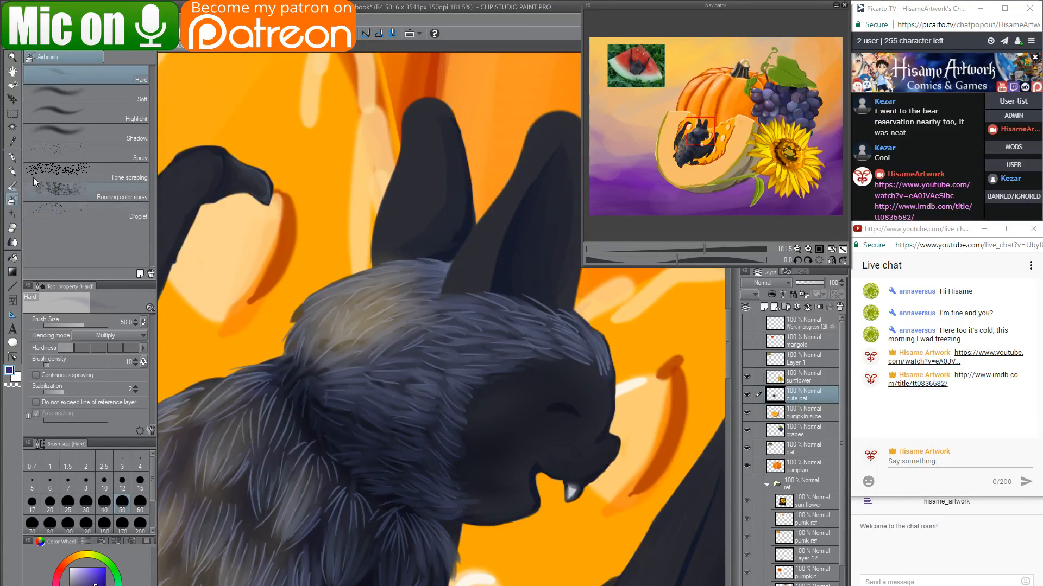
pyautogui.click(12, 159)
pyautogui.keyDown('alt'); pyautogui.click(256, 236); pyautogui.keyUp('alt')
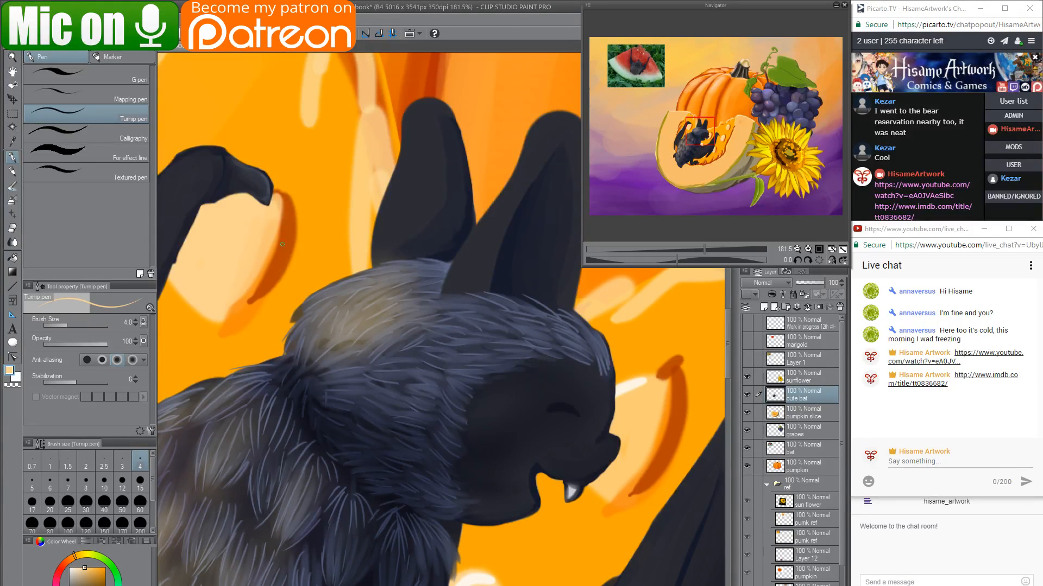
pyautogui.keyDown('alt'); pyautogui.click(372, 304); pyautogui.keyUp('alt')
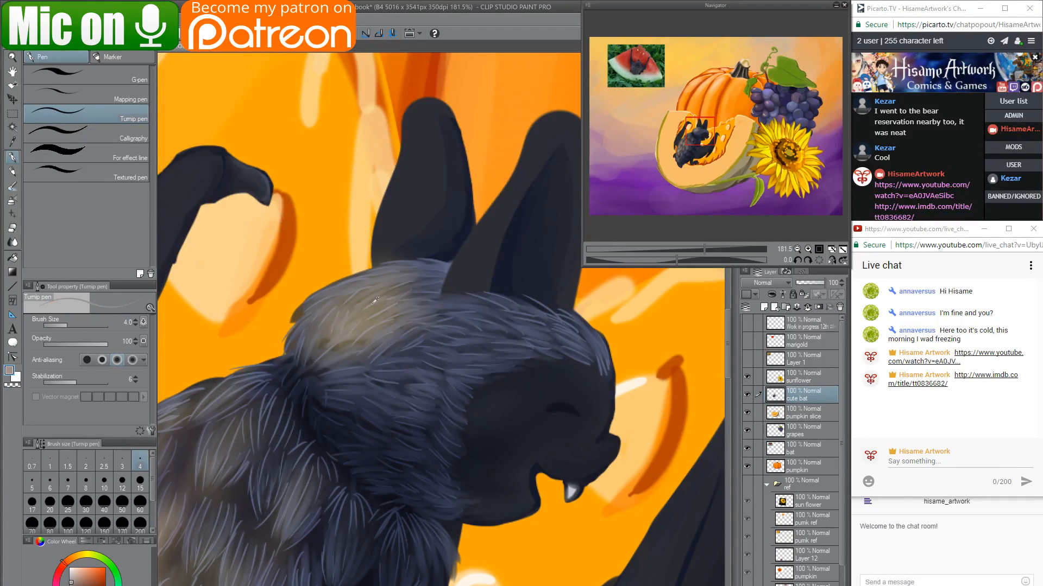
pyautogui.click(72, 575)
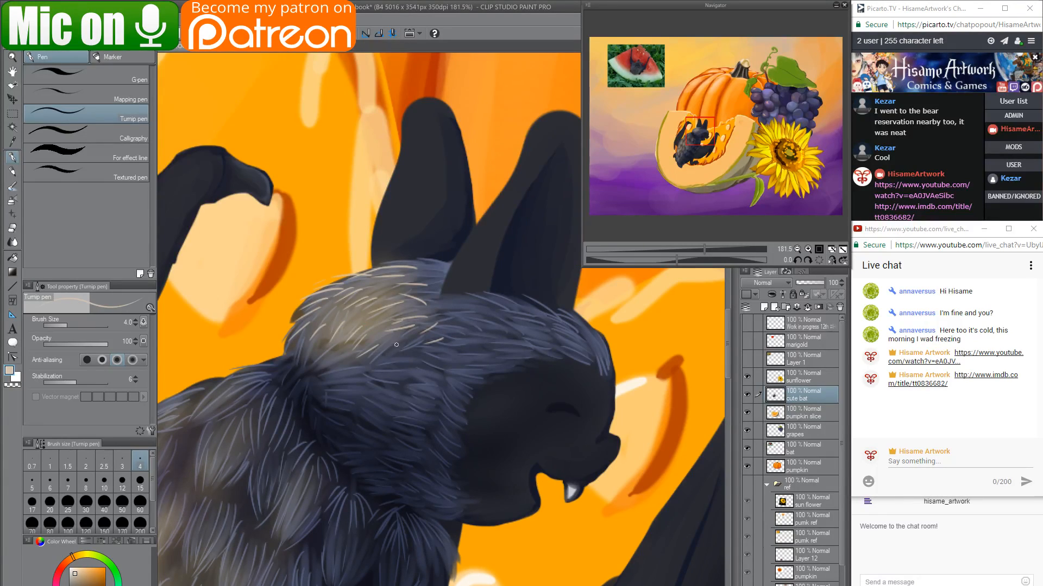
pyautogui.keyDown('alt'); pyautogui.click(365, 339); pyautogui.keyUp('alt')
pyautogui.keyDown('alt'); pyautogui.click(433, 317); pyautogui.keyUp('alt')
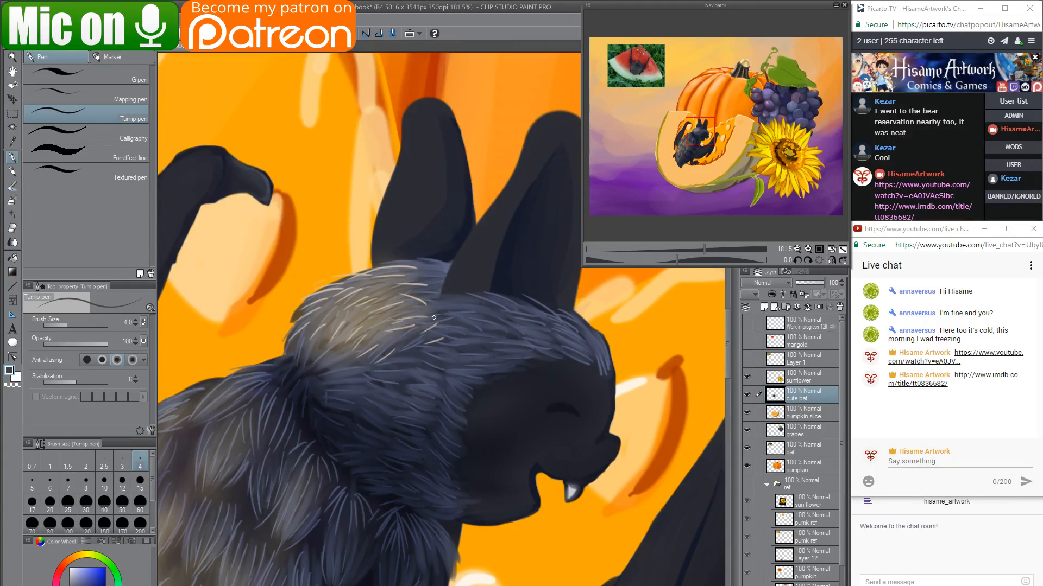
pyautogui.moveTo(395, 320); pyautogui.dragTo(373, 327)
# Pick a light greyish beige and draw fine hairs along the top of the shoulder just below the neck.
pyautogui.moveTo(325, 404); pyautogui.dragTo(508, 245)
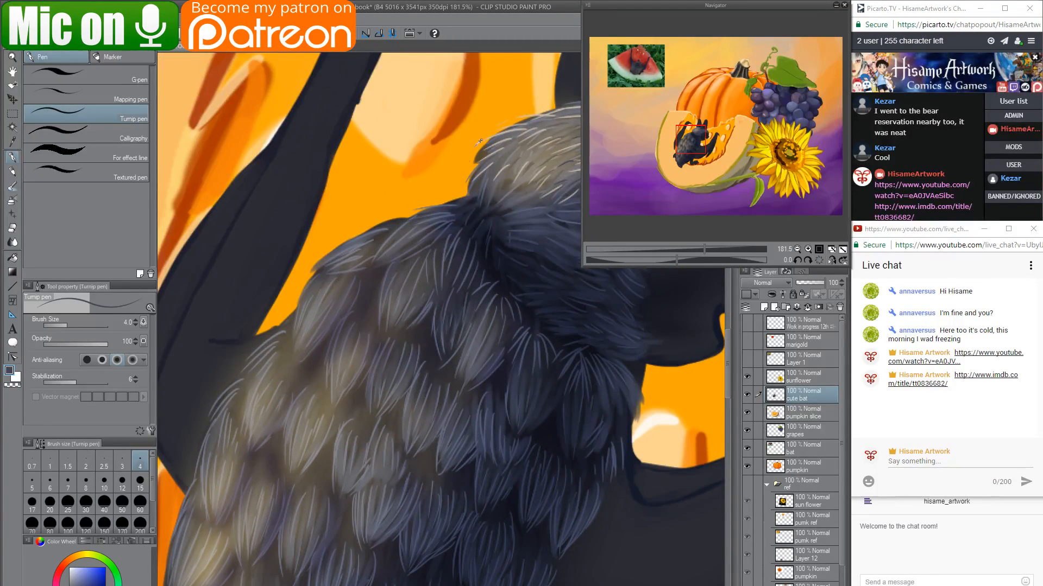
pyautogui.keyDown('alt'); pyautogui.click(507, 162); pyautogui.keyUp('alt')
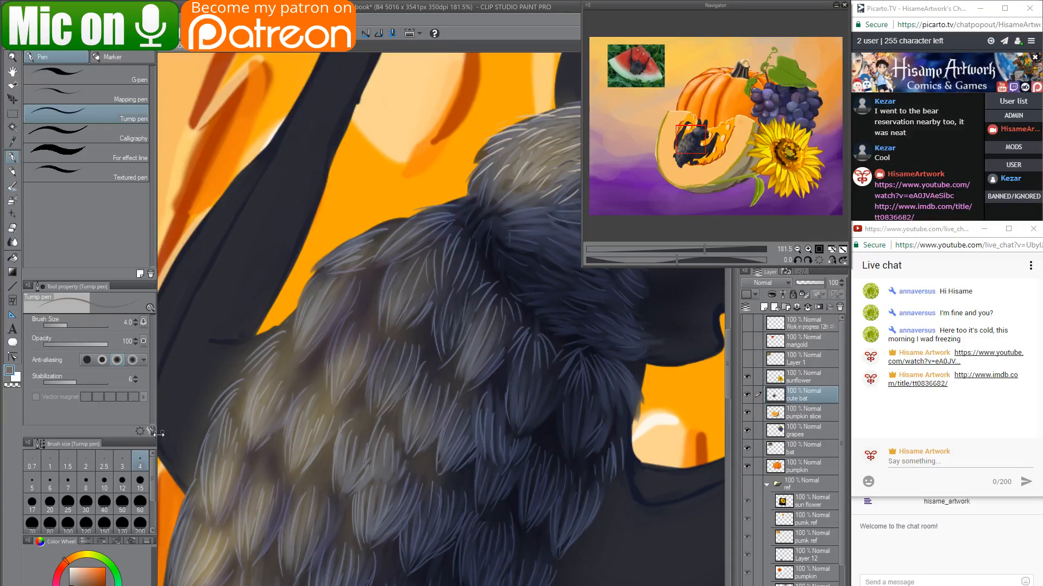
pyautogui.keyDown('alt'); pyautogui.click(262, 414); pyautogui.keyUp('alt')
pyautogui.moveTo(83, 581); pyautogui.dragTo(74, 576)
pyautogui.moveTo(446, 331); pyautogui.dragTo(361, 365)
pyautogui.moveTo(367, 251)
pyautogui.mouseDown()
pyautogui.moveTo(323, 262)
pyautogui.moveTo(355, 242)
pyautogui.moveTo(300, 271)
pyautogui.moveTo(334, 269)
pyautogui.moveTo(304, 284)
pyautogui.mouseUp()
pyautogui.moveTo(341, 265); pyautogui.dragTo(306, 292)
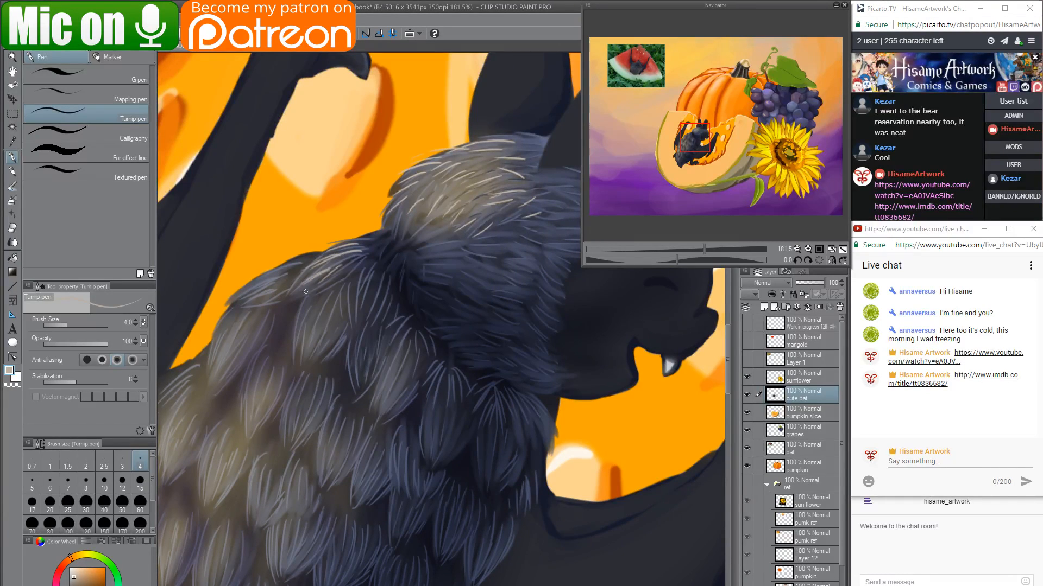
pyautogui.moveTo(369, 270)
pyautogui.mouseDown()
pyautogui.moveTo(352, 303)
pyautogui.moveTo(358, 313)
pyautogui.mouseUp()
pyautogui.moveTo(306, 258)
pyautogui.mouseDown()
pyautogui.moveTo(247, 285)
pyautogui.moveTo(255, 306)
pyautogui.mouseUp()
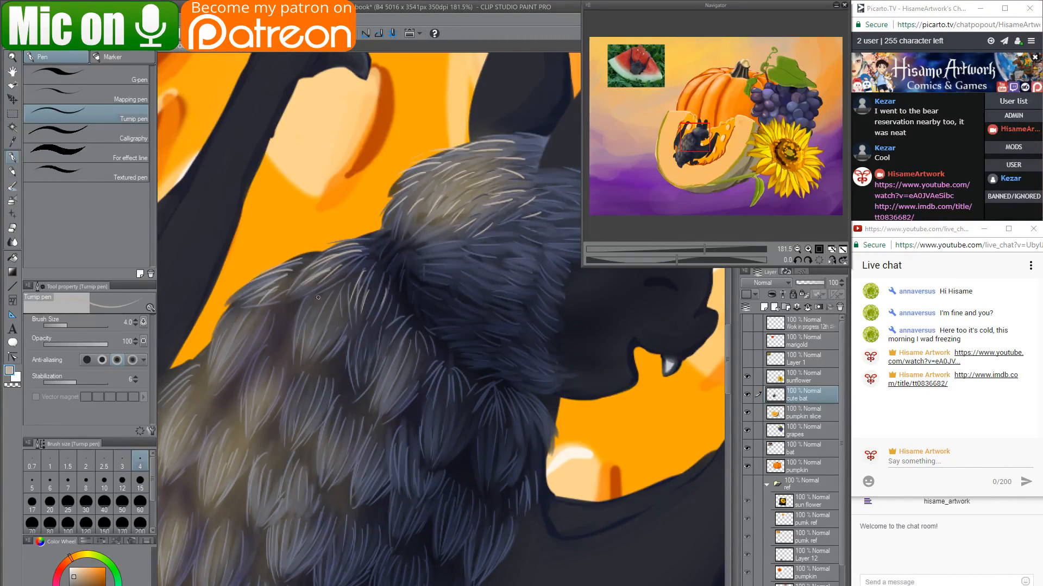
# Add thin light hair strokes to the fur tufts of the upper back beneath the neck.
pyautogui.moveTo(319, 296)
pyautogui.mouseDown()
pyautogui.moveTo(299, 343)
pyautogui.moveTo(307, 344)
pyautogui.mouseUp()
pyautogui.moveTo(333, 308)
pyautogui.mouseDown()
pyautogui.moveTo(321, 362)
pyautogui.moveTo(306, 358)
pyautogui.mouseUp()
pyautogui.moveTo(308, 323); pyautogui.dragTo(297, 357)
pyautogui.moveTo(312, 300)
pyautogui.mouseDown()
pyautogui.moveTo(291, 338)
pyautogui.moveTo(300, 363)
pyautogui.mouseUp()
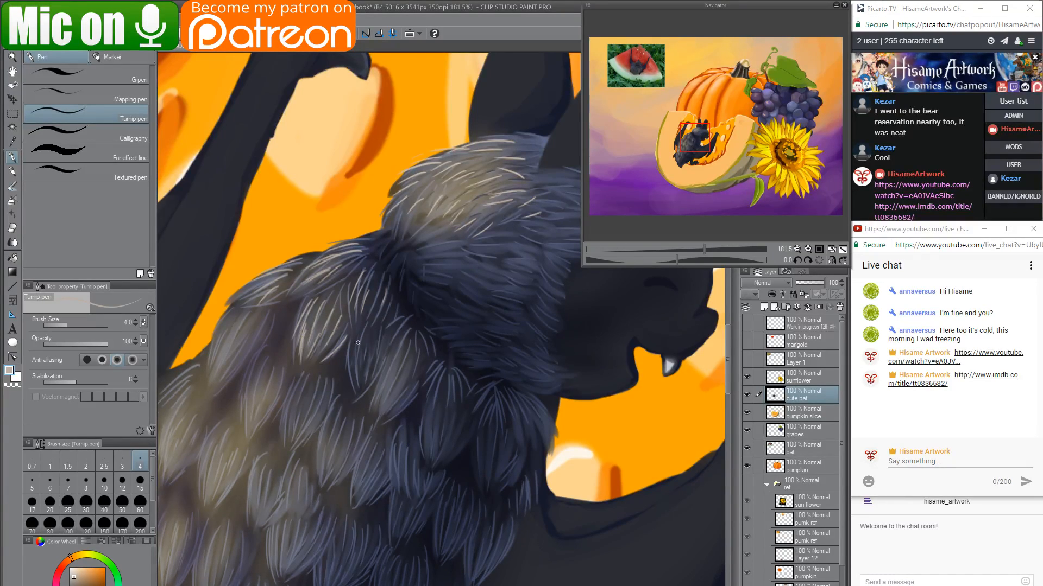
pyautogui.moveTo(354, 340)
pyautogui.mouseDown()
pyautogui.moveTo(349, 390)
pyautogui.moveTo(364, 376)
pyautogui.mouseUp()
pyautogui.moveTo(384, 357)
pyautogui.mouseDown()
pyautogui.moveTo(413, 366)
pyautogui.moveTo(397, 351)
pyautogui.moveTo(382, 420)
pyautogui.moveTo(402, 371)
pyautogui.moveTo(385, 398)
pyautogui.mouseUp()
pyautogui.moveTo(403, 366)
pyautogui.mouseDown()
pyautogui.moveTo(389, 399)
pyautogui.moveTo(398, 402)
pyautogui.mouseUp()
pyautogui.moveTo(417, 395); pyautogui.dragTo(404, 410)
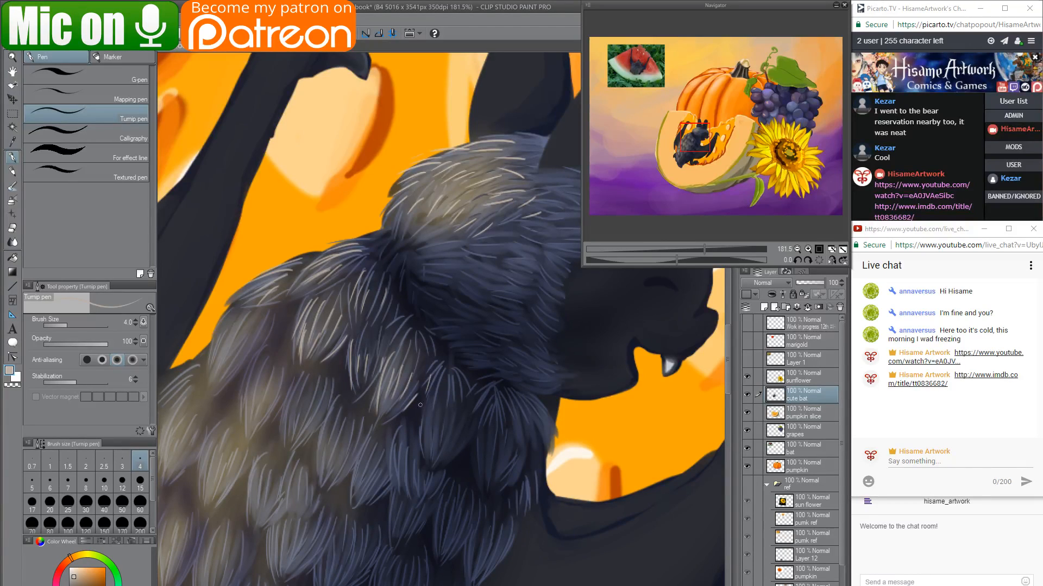
pyautogui.moveTo(443, 378); pyautogui.dragTo(443, 408)
# Draw light hair strokes on the shoulder tufts next to the raised wing.
pyautogui.moveTo(370, 426); pyautogui.dragTo(519, 289)
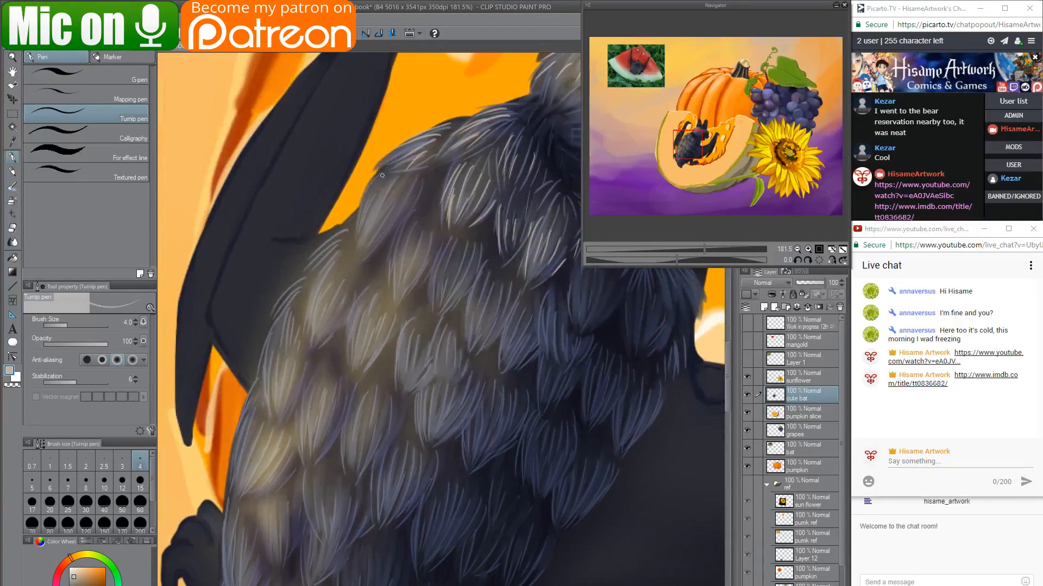
pyautogui.moveTo(382, 182)
pyautogui.mouseDown()
pyautogui.moveTo(353, 222)
pyautogui.moveTo(356, 256)
pyautogui.mouseUp()
pyautogui.moveTo(380, 205); pyautogui.dragTo(364, 244)
pyautogui.moveTo(386, 210)
pyautogui.mouseDown()
pyautogui.moveTo(369, 238)
pyautogui.moveTo(384, 236)
pyautogui.mouseUp()
pyautogui.moveTo(413, 196); pyautogui.dragTo(387, 242)
pyautogui.moveTo(383, 232); pyautogui.dragTo(371, 255)
pyautogui.moveTo(405, 187)
pyautogui.mouseDown()
pyautogui.moveTo(374, 215)
pyautogui.moveTo(387, 285)
pyautogui.mouseUp()
pyautogui.moveTo(406, 234)
pyautogui.mouseDown()
pyautogui.moveTo(393, 280)
pyautogui.moveTo(403, 279)
pyautogui.mouseUp()
pyautogui.moveTo(404, 280); pyautogui.dragTo(396, 301)
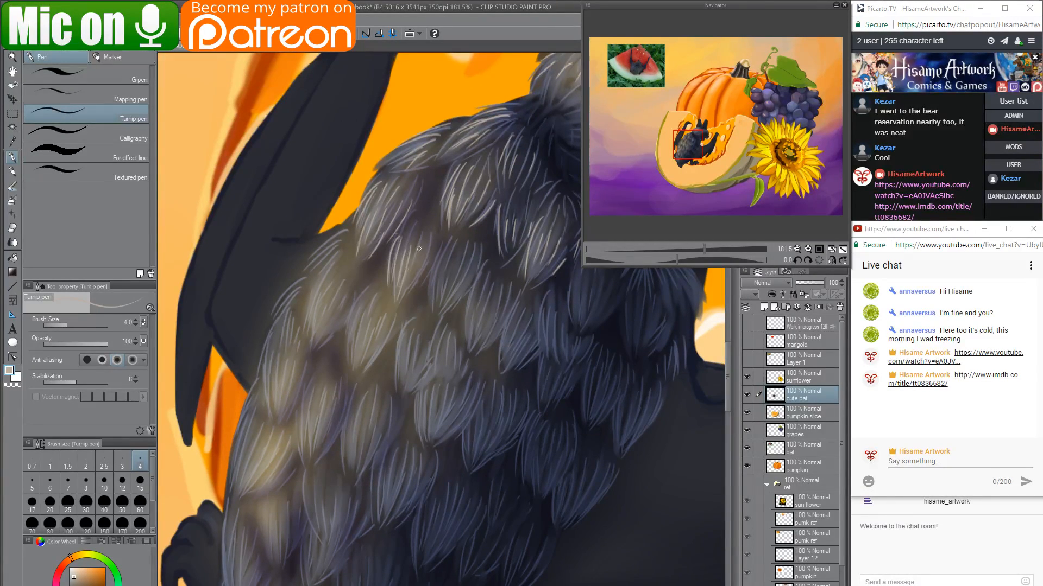
# Continue the light hair strokes across the row of tufts in the middle of the upper back.
pyautogui.moveTo(419, 253); pyautogui.dragTo(404, 295)
pyautogui.moveTo(430, 251)
pyautogui.mouseDown()
pyautogui.moveTo(401, 307)
pyautogui.moveTo(450, 248)
pyautogui.moveTo(447, 298)
pyautogui.mouseUp()
pyautogui.moveTo(475, 259)
pyautogui.mouseDown()
pyautogui.moveTo(439, 325)
pyautogui.moveTo(475, 279)
pyautogui.moveTo(465, 313)
pyautogui.mouseUp()
pyautogui.moveTo(467, 315); pyautogui.dragTo(468, 354)
pyautogui.moveTo(482, 309)
pyautogui.mouseDown()
pyautogui.moveTo(470, 355)
pyautogui.moveTo(483, 337)
pyautogui.mouseUp()
pyautogui.moveTo(507, 296); pyautogui.dragTo(495, 324)
pyautogui.moveTo(510, 302)
pyautogui.mouseDown()
pyautogui.moveTo(498, 325)
pyautogui.moveTo(505, 356)
pyautogui.mouseUp()
pyautogui.moveTo(520, 333)
pyautogui.mouseDown()
pyautogui.moveTo(506, 367)
pyautogui.moveTo(522, 353)
pyautogui.mouseUp()
# Draw light hairs on the tufts from the wing joint diagonally down to the centre of the back.
pyautogui.moveTo(345, 239)
pyautogui.mouseDown()
pyautogui.moveTo(309, 278)
pyautogui.moveTo(305, 301)
pyautogui.mouseUp()
pyautogui.moveTo(328, 274)
pyautogui.mouseDown()
pyautogui.moveTo(305, 301)
pyautogui.moveTo(305, 323)
pyautogui.moveTo(328, 293)
pyautogui.moveTo(313, 355)
pyautogui.mouseUp()
pyautogui.moveTo(337, 291)
pyautogui.mouseDown()
pyautogui.moveTo(319, 338)
pyautogui.moveTo(338, 300)
pyautogui.moveTo(352, 295)
pyautogui.moveTo(336, 316)
pyautogui.moveTo(370, 290)
pyautogui.moveTo(342, 324)
pyautogui.mouseUp()
pyautogui.moveTo(371, 285); pyautogui.dragTo(356, 313)
pyautogui.moveTo(354, 314)
pyautogui.mouseDown()
pyautogui.moveTo(345, 344)
pyautogui.moveTo(355, 361)
pyautogui.mouseUp()
pyautogui.moveTo(368, 323)
pyautogui.mouseDown()
pyautogui.moveTo(362, 344)
pyautogui.moveTo(379, 347)
pyautogui.mouseUp()
pyautogui.moveTo(400, 314); pyautogui.dragTo(390, 345)
pyautogui.moveTo(370, 286)
pyautogui.mouseDown()
pyautogui.moveTo(351, 312)
pyautogui.moveTo(393, 372)
pyautogui.mouseUp()
pyautogui.moveTo(408, 337)
pyautogui.mouseDown()
pyautogui.moveTo(396, 386)
pyautogui.moveTo(407, 344)
pyautogui.moveTo(404, 389)
pyautogui.mouseUp()
pyautogui.moveTo(425, 360); pyautogui.dragTo(416, 386)
pyautogui.moveTo(437, 336); pyautogui.dragTo(437, 402)
pyautogui.moveTo(450, 346)
pyautogui.mouseDown()
pyautogui.moveTo(445, 393)
pyautogui.moveTo(451, 367)
pyautogui.moveTo(463, 356)
pyautogui.moveTo(467, 365)
pyautogui.moveTo(429, 412)
pyautogui.moveTo(428, 388)
pyautogui.moveTo(428, 446)
pyautogui.mouseUp()
pyautogui.moveTo(436, 404); pyautogui.dragTo(430, 437)
pyautogui.moveTo(454, 395); pyautogui.dragTo(445, 426)
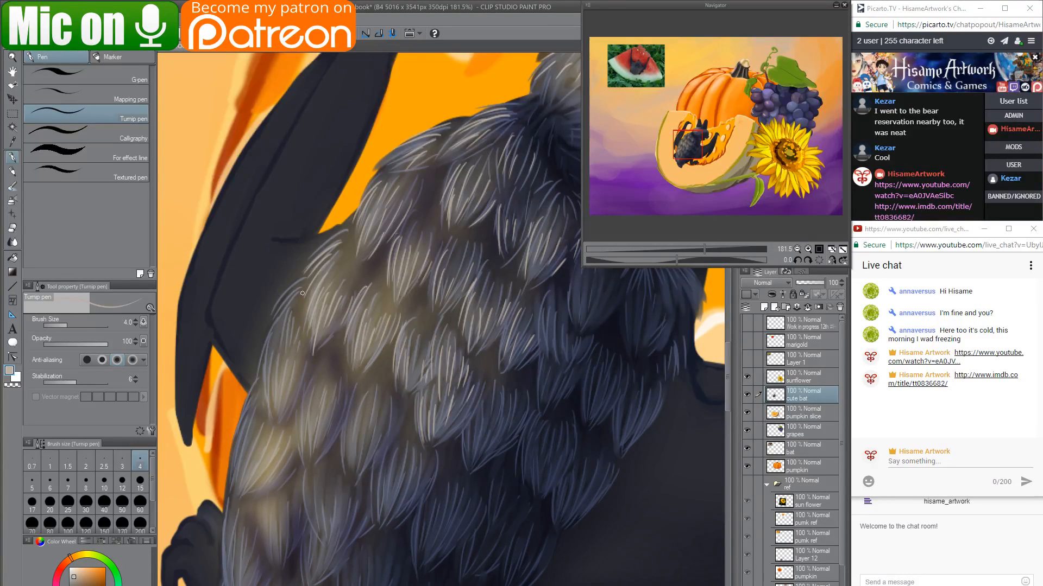
# Add light hair strokes to the next row of tufts, from the outer flank below the wing joint inward.
pyautogui.moveTo(295, 288); pyautogui.dragTo(278, 305)
pyautogui.moveTo(282, 299)
pyautogui.mouseDown()
pyautogui.moveTo(262, 324)
pyautogui.moveTo(262, 363)
pyautogui.mouseUp()
pyautogui.moveTo(279, 341); pyautogui.dragTo(264, 395)
pyautogui.moveTo(283, 370); pyautogui.dragTo(281, 392)
pyautogui.moveTo(308, 353); pyautogui.dragTo(301, 402)
pyautogui.moveTo(324, 375); pyautogui.dragTo(305, 448)
pyautogui.moveTo(323, 392)
pyautogui.mouseDown()
pyautogui.moveTo(313, 441)
pyautogui.moveTo(327, 404)
pyautogui.mouseUp()
pyautogui.moveTo(333, 400)
pyautogui.mouseDown()
pyautogui.moveTo(323, 435)
pyautogui.moveTo(333, 435)
pyautogui.mouseUp()
pyautogui.moveTo(353, 398); pyautogui.dragTo(344, 455)
pyautogui.moveTo(369, 411); pyautogui.dragTo(357, 472)
pyautogui.moveTo(380, 413); pyautogui.dragTo(372, 456)
pyautogui.moveTo(402, 398); pyautogui.dragTo(400, 429)
# Highlight individual hairs on the tufts across the mid-back, working from the outer flank toward the shaded side.
pyautogui.moveTo(396, 467)
pyautogui.mouseDown()
pyautogui.moveTo(445, 314)
pyautogui.moveTo(409, 324)
pyautogui.mouseUp()
pyautogui.moveTo(411, 320); pyautogui.dragTo(408, 360)
pyautogui.moveTo(422, 334)
pyautogui.mouseDown()
pyautogui.moveTo(415, 366)
pyautogui.moveTo(438, 352)
pyautogui.mouseUp()
pyautogui.moveTo(461, 324); pyautogui.dragTo(453, 347)
pyautogui.moveTo(290, 270); pyautogui.dragTo(263, 319)
pyautogui.moveTo(291, 281); pyautogui.dragTo(265, 335)
pyautogui.moveTo(285, 304); pyautogui.dragTo(270, 346)
pyautogui.moveTo(311, 300)
pyautogui.mouseDown()
pyautogui.moveTo(285, 341)
pyautogui.moveTo(310, 333)
pyautogui.moveTo(337, 358)
pyautogui.moveTo(338, 396)
pyautogui.mouseUp()
pyautogui.moveTo(353, 340)
pyautogui.mouseDown()
pyautogui.moveTo(348, 378)
pyautogui.moveTo(359, 390)
pyautogui.mouseUp()
pyautogui.moveTo(380, 344)
pyautogui.mouseDown()
pyautogui.moveTo(368, 395)
pyautogui.moveTo(376, 391)
pyautogui.mouseUp()
pyautogui.moveTo(397, 367); pyautogui.dragTo(383, 398)
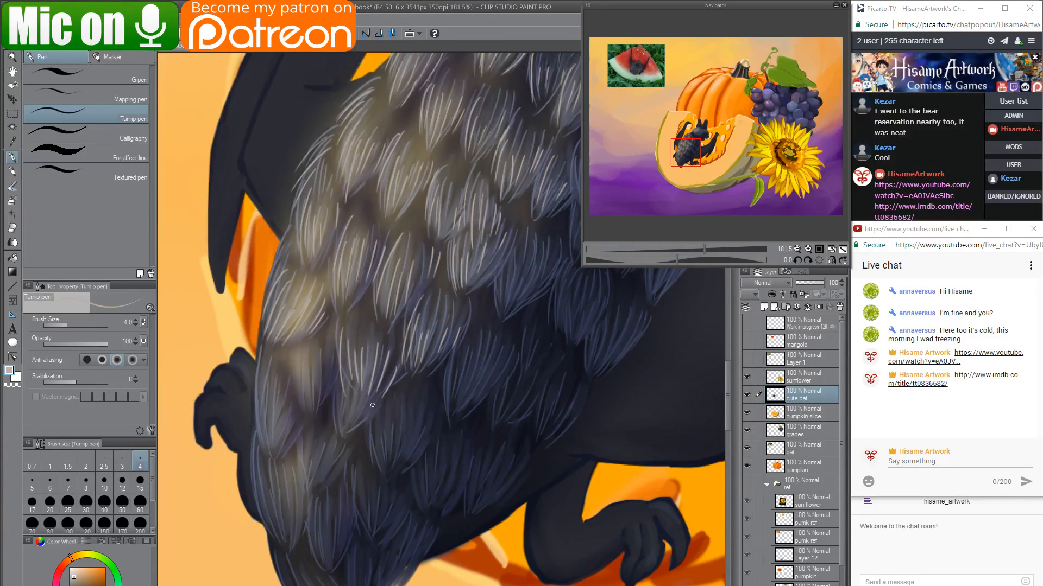
# Draw fine light hairs on the flank tufts beside the small clawed foot.
pyautogui.moveTo(290, 367); pyautogui.dragTo(289, 416)
pyautogui.moveTo(303, 368); pyautogui.dragTo(299, 418)
pyautogui.moveTo(309, 383)
pyautogui.mouseDown()
pyautogui.moveTo(303, 410)
pyautogui.moveTo(308, 403)
pyautogui.mouseUp()
pyautogui.moveTo(329, 356)
pyautogui.mouseDown()
pyautogui.moveTo(328, 391)
pyautogui.moveTo(290, 382)
pyautogui.moveTo(309, 386)
pyautogui.mouseUp()
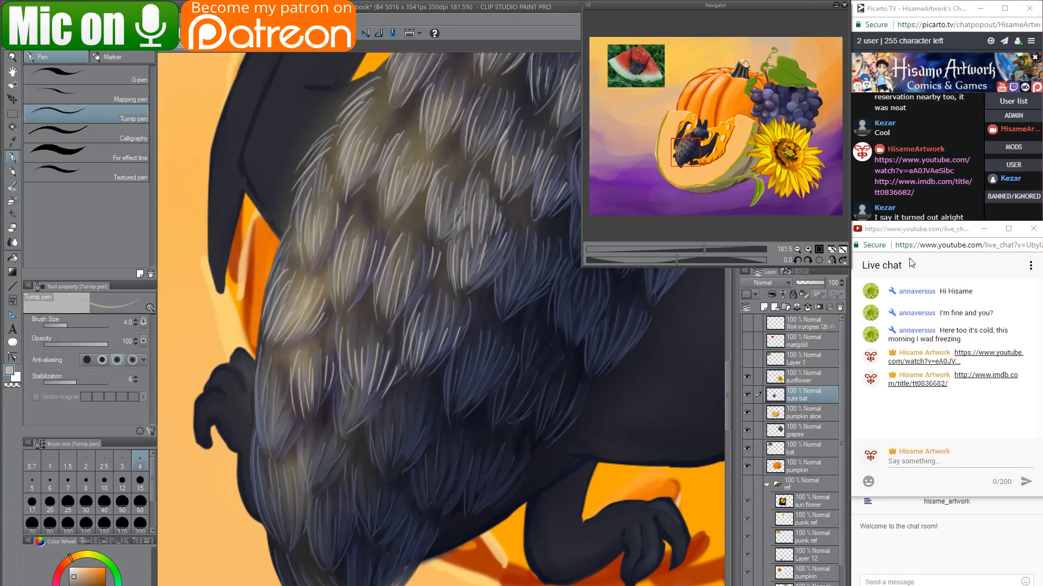
pyautogui.click(940, 202)
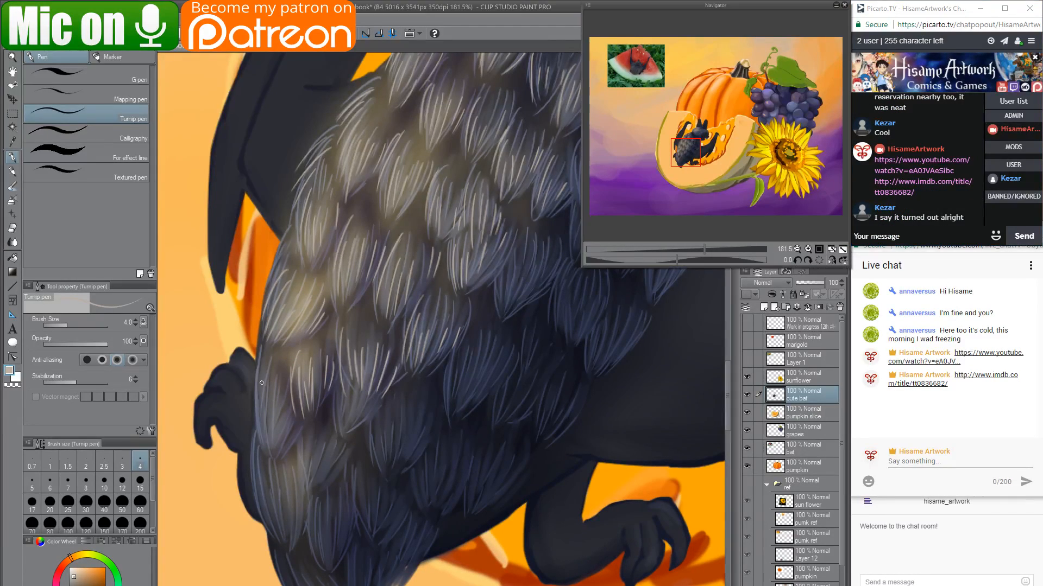
pyautogui.moveTo(264, 372)
pyautogui.mouseDown()
pyautogui.moveTo(253, 435)
pyautogui.moveTo(273, 451)
pyautogui.mouseUp()
pyautogui.moveTo(284, 402); pyautogui.dragTo(281, 459)
pyautogui.moveTo(306, 420); pyautogui.dragTo(300, 437)
pyautogui.moveTo(295, 428); pyautogui.dragTo(292, 459)
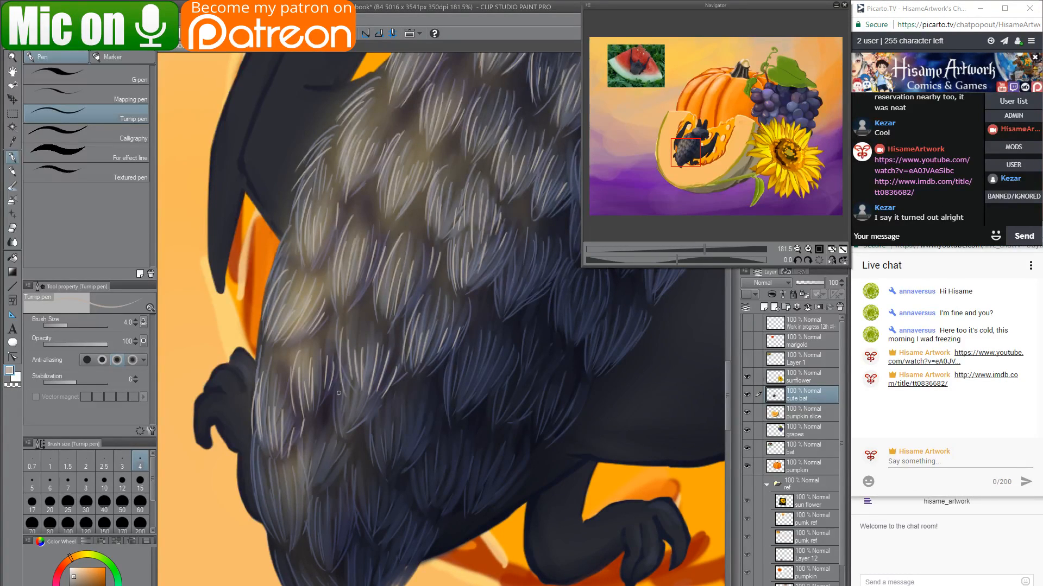
# Extend the light hair strokes across the tufts in the centre of the lower back.
pyautogui.moveTo(339, 392); pyautogui.dragTo(344, 441)
pyautogui.moveTo(354, 410)
pyautogui.mouseDown()
pyautogui.moveTo(348, 438)
pyautogui.moveTo(359, 433)
pyautogui.moveTo(382, 471)
pyautogui.mouseUp()
pyautogui.moveTo(395, 421)
pyautogui.mouseDown()
pyautogui.moveTo(390, 453)
pyautogui.moveTo(401, 458)
pyautogui.mouseUp()
pyautogui.moveTo(417, 407); pyautogui.dragTo(410, 462)
pyautogui.moveTo(428, 427); pyautogui.dragTo(416, 450)
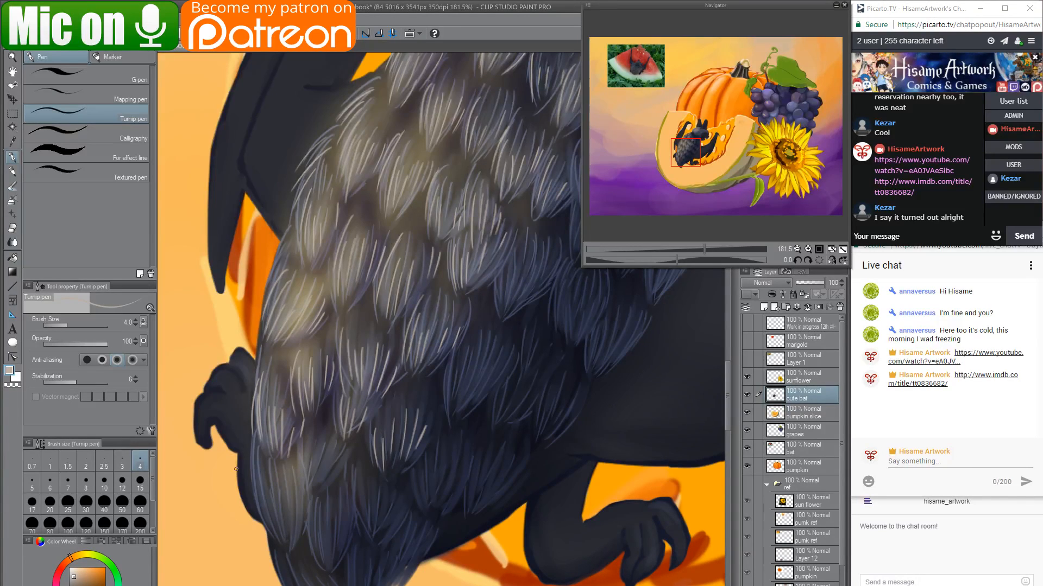
# Draw fine light hairs on the outer flank tufts just below the small clawed foot.
pyautogui.moveTo(260, 458); pyautogui.dragTo(255, 521)
pyautogui.moveTo(270, 473)
pyautogui.mouseDown()
pyautogui.moveTo(263, 537)
pyautogui.moveTo(268, 521)
pyautogui.mouseUp()
pyautogui.moveTo(279, 523); pyautogui.dragTo(275, 539)
pyautogui.moveTo(287, 493); pyautogui.dragTo(275, 539)
pyautogui.moveTo(293, 492)
pyautogui.mouseDown()
pyautogui.moveTo(286, 532)
pyautogui.moveTo(307, 520)
pyautogui.mouseUp()
# Extend the light hair strokes down the tapering rump to the tail tip and over its neighbouring shaded tufts.
pyautogui.moveTo(368, 500); pyautogui.dragTo(380, 331)
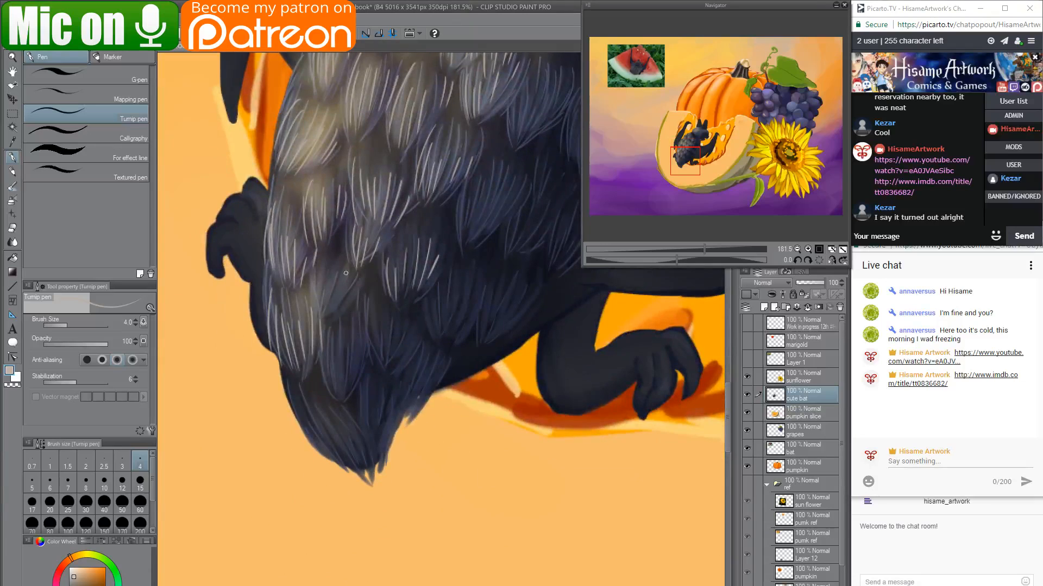
pyautogui.moveTo(329, 268); pyautogui.dragTo(323, 324)
pyautogui.moveTo(340, 287); pyautogui.dragTo(328, 403)
pyautogui.moveTo(335, 344); pyautogui.dragTo(330, 396)
pyautogui.moveTo(345, 360)
pyautogui.mouseDown()
pyautogui.moveTo(342, 386)
pyautogui.moveTo(352, 378)
pyautogui.moveTo(325, 457)
pyautogui.mouseUp()
pyautogui.moveTo(314, 408); pyautogui.dragTo(342, 456)
pyautogui.moveTo(323, 420); pyautogui.dragTo(354, 452)
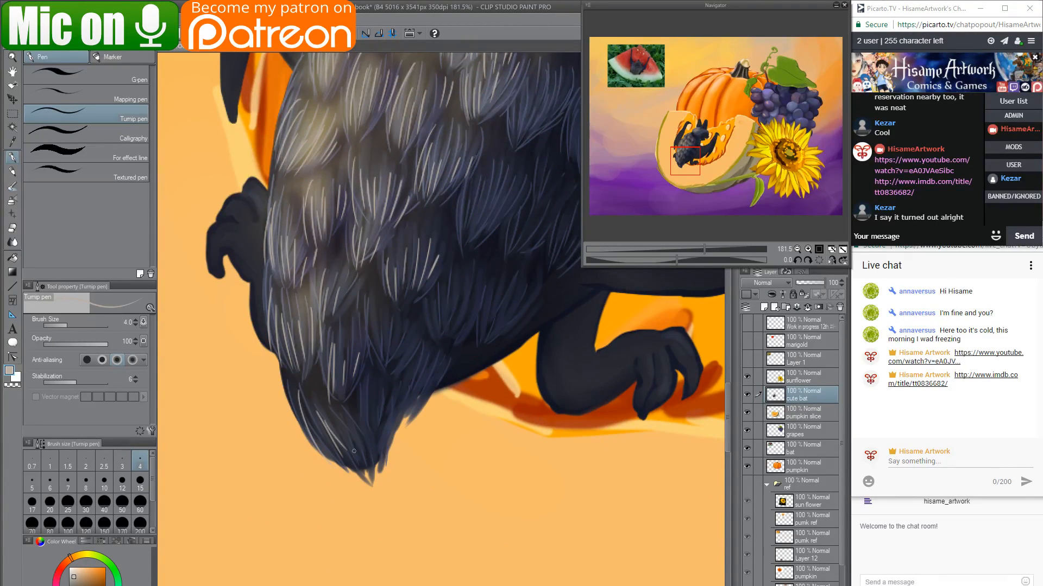
pyautogui.moveTo(379, 325); pyautogui.dragTo(374, 366)
pyautogui.moveTo(383, 325); pyautogui.dragTo(381, 379)
pyautogui.moveTo(400, 333); pyautogui.dragTo(403, 370)
# Sample a muted brown from the fur and draw hairs into the gaps between tufts below the wing joint.
pyautogui.moveTo(405, 223); pyautogui.dragTo(341, 535)
pyautogui.moveTo(379, 298); pyautogui.dragTo(368, 333)
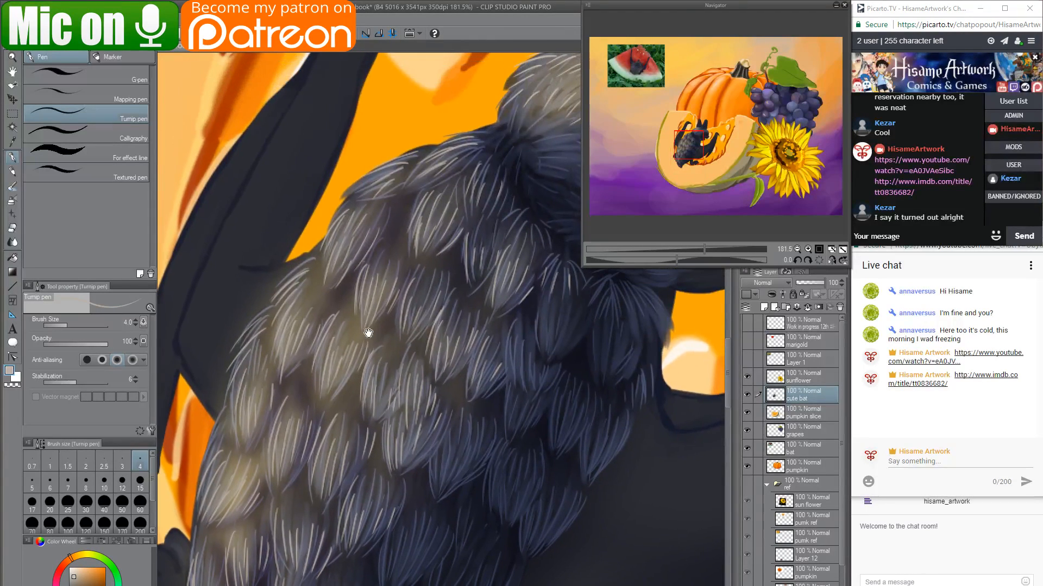
pyautogui.keyDown('alt'); pyautogui.click(344, 337); pyautogui.keyUp('alt')
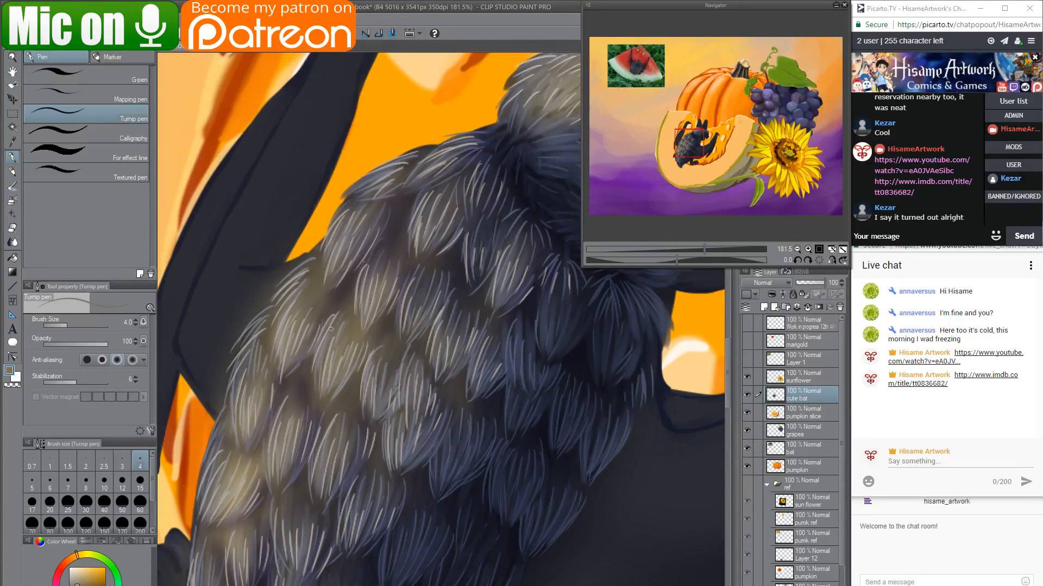
pyautogui.moveTo(361, 366); pyautogui.dragTo(348, 403)
pyautogui.moveTo(357, 374); pyautogui.dragTo(344, 398)
pyautogui.moveTo(326, 307); pyautogui.dragTo(310, 342)
pyautogui.moveTo(287, 309)
pyautogui.mouseDown()
pyautogui.moveTo(273, 340)
pyautogui.moveTo(242, 348)
pyautogui.moveTo(235, 412)
pyautogui.mouseUp()
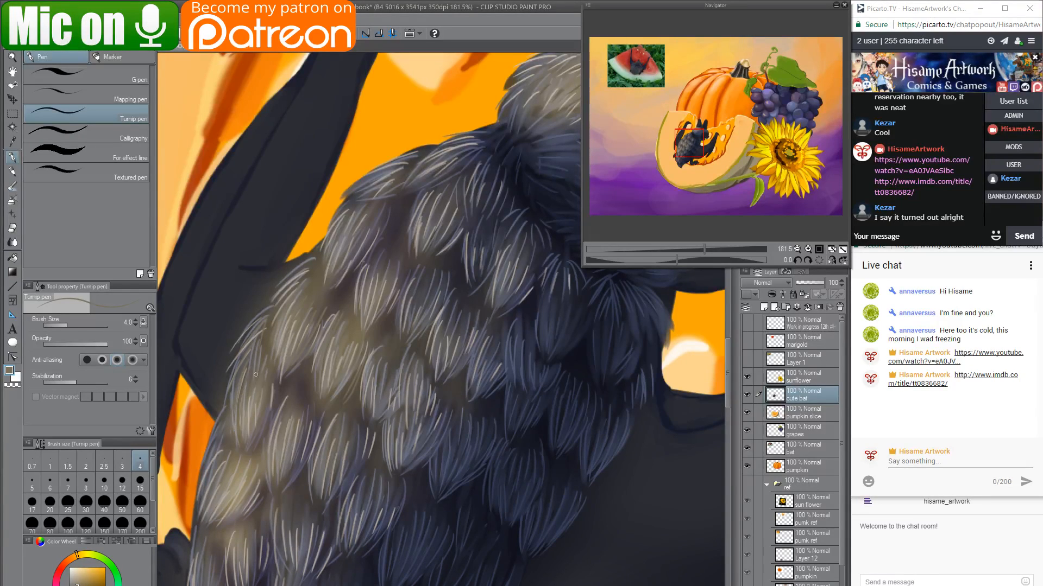
pyautogui.moveTo(272, 381)
pyautogui.mouseDown()
pyautogui.moveTo(264, 400)
pyautogui.moveTo(292, 407)
pyautogui.moveTo(298, 453)
pyautogui.mouseUp()
pyautogui.moveTo(320, 396)
pyautogui.mouseDown()
pyautogui.moveTo(312, 446)
pyautogui.moveTo(353, 475)
pyautogui.mouseUp()
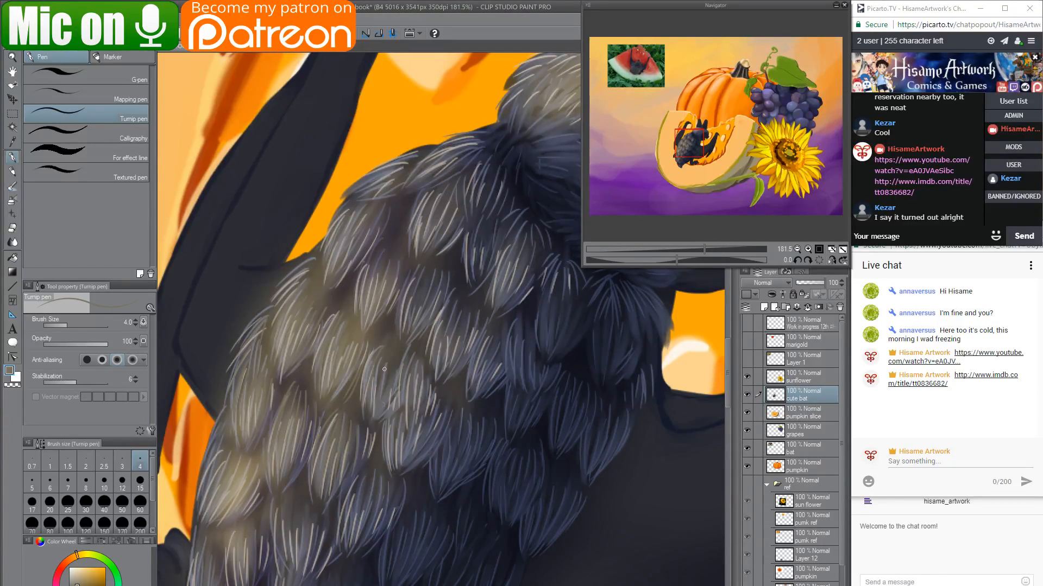
# Fill the dark gaps between the upper-back tufts with brown hair strokes, working up toward the shoulder.
pyautogui.moveTo(410, 376)
pyautogui.mouseDown()
pyautogui.moveTo(408, 415)
pyautogui.moveTo(433, 410)
pyautogui.mouseUp()
pyautogui.moveTo(328, 291); pyautogui.dragTo(320, 314)
pyautogui.moveTo(390, 213); pyautogui.dragTo(368, 279)
pyautogui.moveTo(395, 242)
pyautogui.mouseDown()
pyautogui.moveTo(380, 273)
pyautogui.moveTo(388, 276)
pyautogui.mouseUp()
pyautogui.moveTo(400, 252)
pyautogui.mouseDown()
pyautogui.moveTo(398, 298)
pyautogui.moveTo(380, 335)
pyautogui.moveTo(326, 362)
pyautogui.moveTo(337, 369)
pyautogui.mouseUp()
pyautogui.moveTo(360, 341)
pyautogui.mouseDown()
pyautogui.moveTo(348, 362)
pyautogui.moveTo(363, 368)
pyautogui.mouseUp()
pyautogui.moveTo(371, 236)
pyautogui.mouseDown()
pyautogui.moveTo(353, 255)
pyautogui.moveTo(359, 293)
pyautogui.mouseUp()
pyautogui.moveTo(378, 270); pyautogui.dragTo(366, 300)
pyautogui.moveTo(335, 212); pyautogui.dragTo(326, 231)
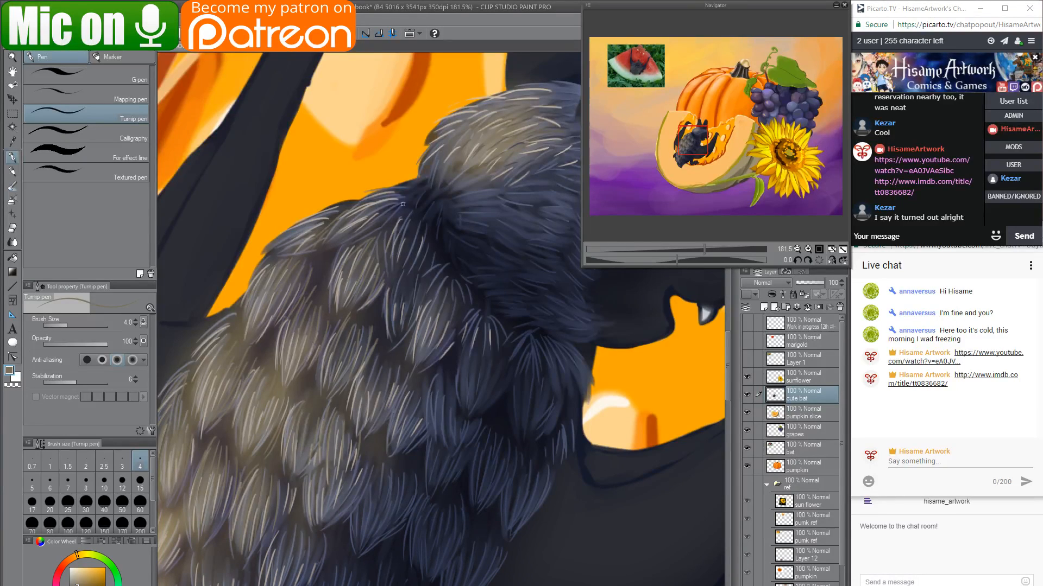
# Add brown hair strokes between the tufts below the neck and toward the shaded side of the upper back.
pyautogui.moveTo(404, 210)
pyautogui.mouseDown()
pyautogui.moveTo(366, 233)
pyautogui.moveTo(386, 232)
pyautogui.moveTo(392, 281)
pyautogui.mouseUp()
pyautogui.moveTo(406, 239)
pyautogui.mouseDown()
pyautogui.moveTo(402, 274)
pyautogui.moveTo(416, 286)
pyautogui.moveTo(389, 312)
pyautogui.moveTo(393, 325)
pyautogui.moveTo(412, 325)
pyautogui.moveTo(410, 341)
pyautogui.moveTo(441, 356)
pyautogui.moveTo(459, 391)
pyautogui.mouseUp()
pyautogui.moveTo(475, 341); pyautogui.dragTo(468, 395)
pyautogui.moveTo(481, 348); pyautogui.dragTo(483, 374)
pyautogui.moveTo(496, 353); pyautogui.dragTo(491, 387)
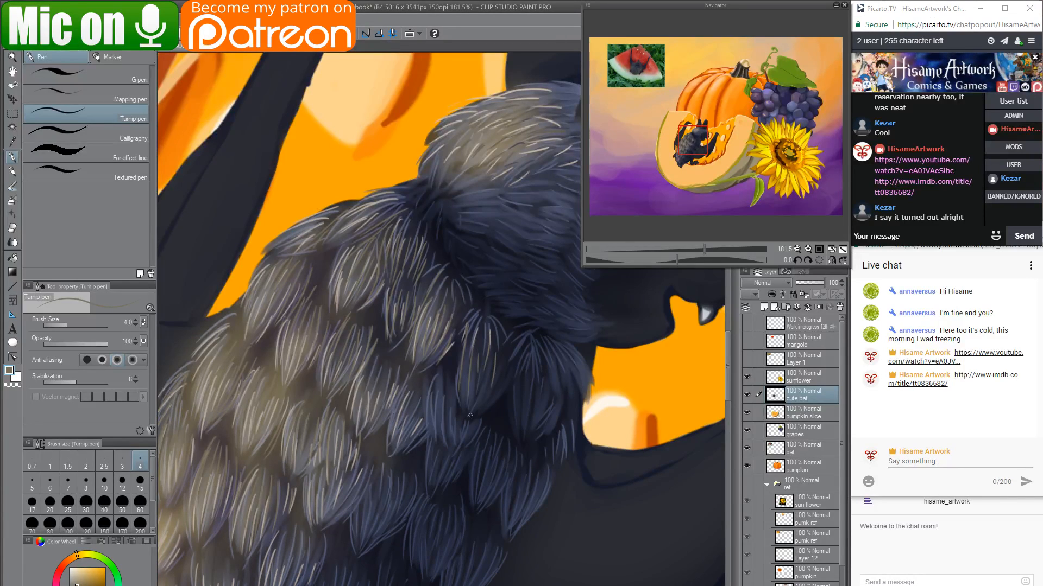
pyautogui.moveTo(460, 343); pyautogui.dragTo(450, 394)
pyautogui.moveTo(390, 409)
pyautogui.mouseDown()
pyautogui.moveTo(384, 444)
pyautogui.moveTo(402, 440)
pyautogui.mouseUp()
pyautogui.moveTo(420, 409); pyautogui.dragTo(420, 450)
pyautogui.moveTo(382, 355); pyautogui.dragTo(363, 391)
# Draw brown hairs in the spaces between the sunlit tufts of the mid-back and outer flank.
pyautogui.moveTo(374, 457); pyautogui.dragTo(477, 272)
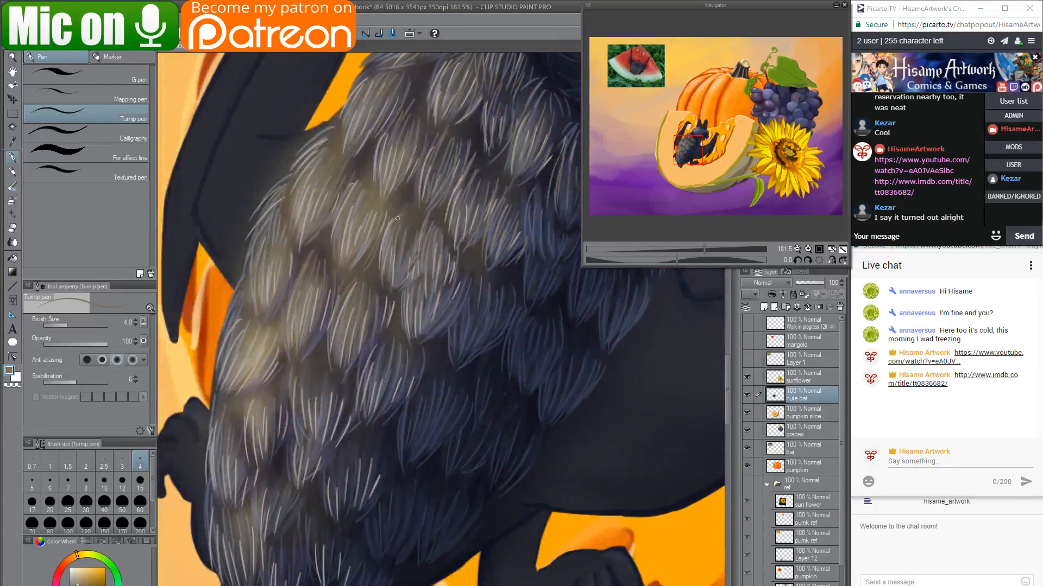
pyautogui.moveTo(413, 196)
pyautogui.mouseDown()
pyautogui.moveTo(392, 218)
pyautogui.moveTo(403, 250)
pyautogui.mouseUp()
pyautogui.moveTo(417, 213); pyautogui.dragTo(416, 224)
pyautogui.moveTo(369, 157); pyautogui.dragTo(356, 169)
pyautogui.moveTo(322, 237); pyautogui.dragTo(293, 294)
pyautogui.moveTo(317, 254); pyautogui.dragTo(310, 276)
# Break up the dark gaps between the lower flank tufts beside the small clawed foot with brown hairs.
pyautogui.moveTo(306, 421); pyautogui.dragTo(324, 250)
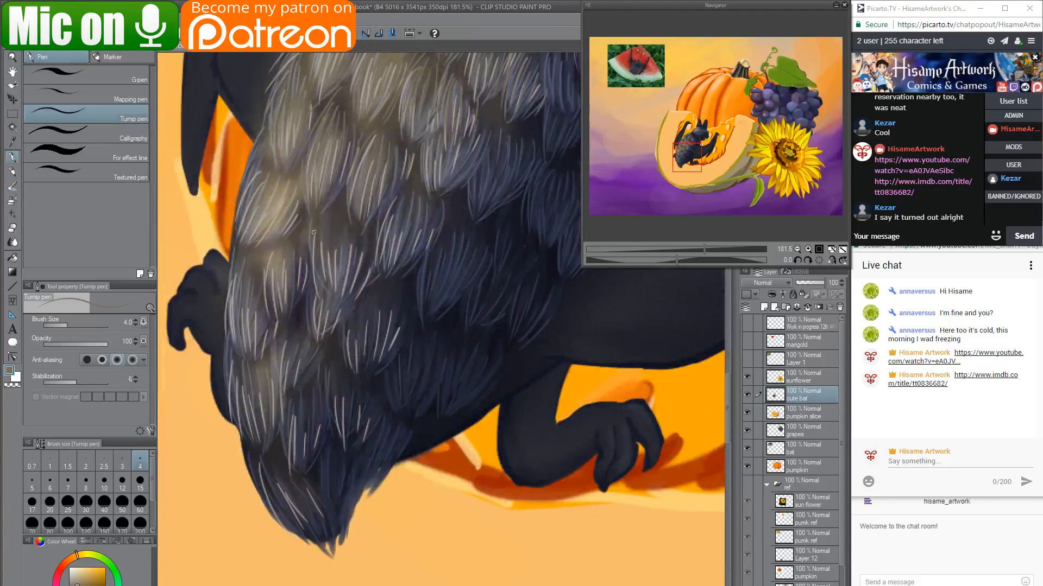
pyautogui.moveTo(319, 213)
pyautogui.mouseDown()
pyautogui.moveTo(313, 251)
pyautogui.moveTo(331, 242)
pyautogui.moveTo(360, 277)
pyautogui.mouseUp()
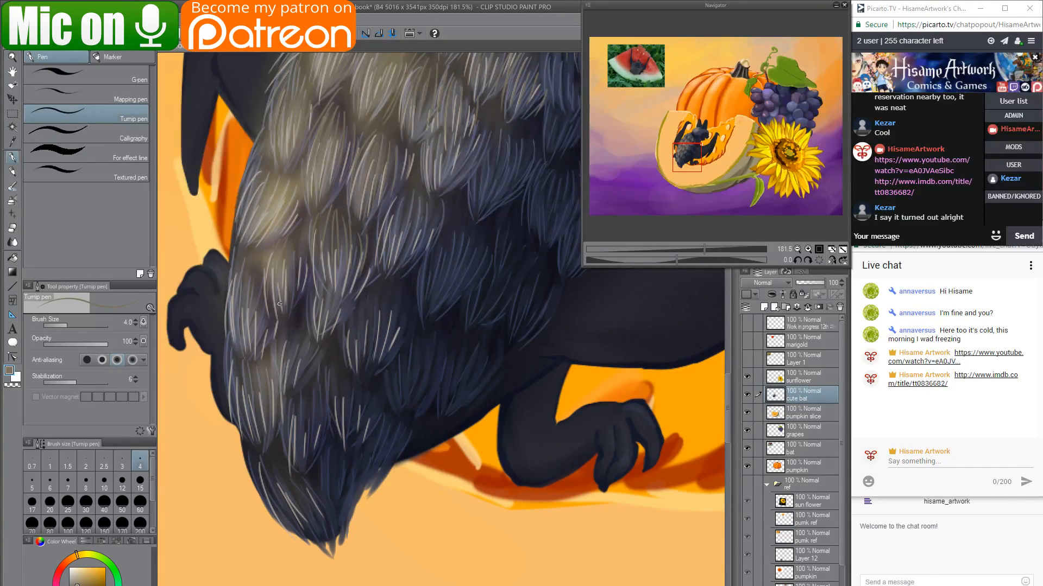
pyautogui.moveTo(298, 239); pyautogui.dragTo(294, 290)
pyautogui.moveTo(310, 256); pyautogui.dragTo(307, 281)
pyautogui.moveTo(250, 259)
pyautogui.mouseDown()
pyautogui.moveTo(231, 314)
pyautogui.moveTo(273, 341)
pyautogui.mouseUp()
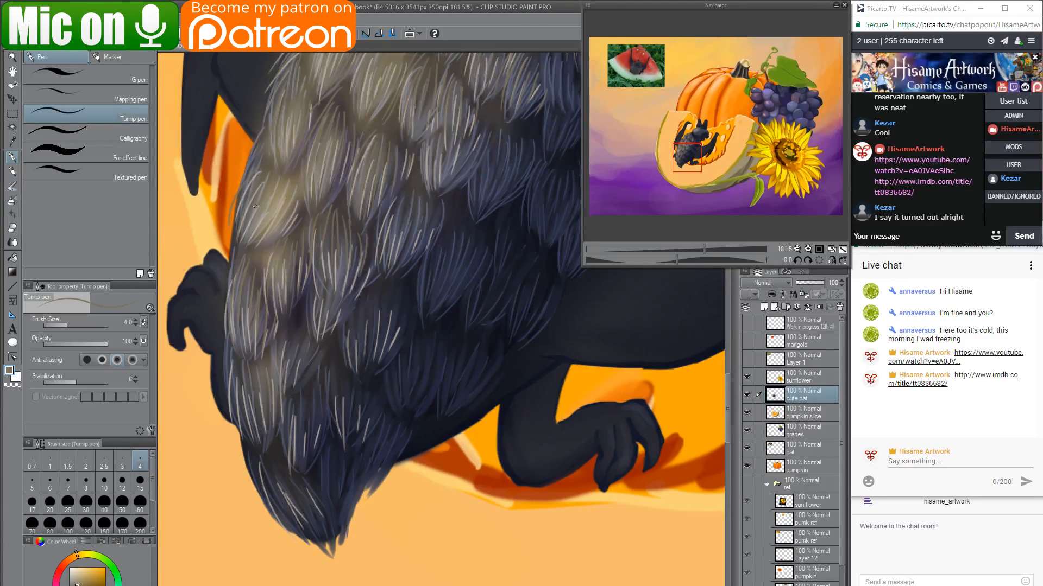
pyautogui.moveTo(301, 209); pyautogui.dragTo(292, 252)
pyautogui.moveTo(245, 361)
pyautogui.mouseDown()
pyautogui.moveTo(239, 426)
pyautogui.moveTo(263, 416)
pyautogui.mouseUp()
pyautogui.moveTo(273, 382); pyautogui.dragTo(279, 434)
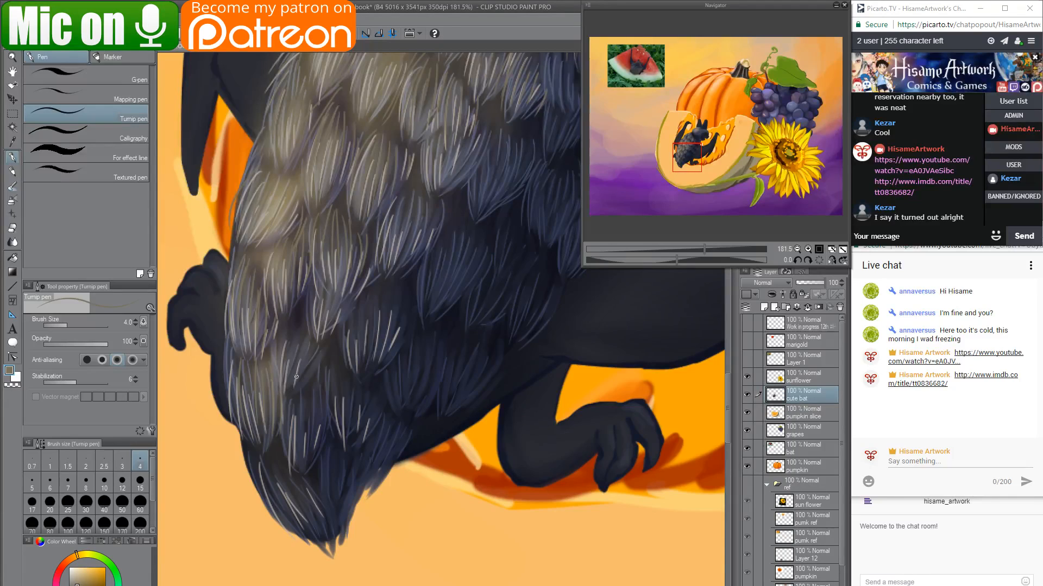
# Add brown hair strokes between the tufts across the centre of the lower back.
pyautogui.moveTo(293, 326)
pyautogui.mouseDown()
pyautogui.moveTo(286, 388)
pyautogui.moveTo(298, 379)
pyautogui.mouseUp()
pyautogui.moveTo(320, 347)
pyautogui.mouseDown()
pyautogui.moveTo(296, 392)
pyautogui.moveTo(322, 367)
pyautogui.mouseUp()
pyautogui.moveTo(328, 364)
pyautogui.mouseDown()
pyautogui.moveTo(290, 406)
pyautogui.moveTo(312, 400)
pyautogui.mouseUp()
pyautogui.moveTo(357, 304)
pyautogui.mouseDown()
pyautogui.moveTo(350, 367)
pyautogui.moveTo(366, 367)
pyautogui.moveTo(379, 319)
pyautogui.mouseUp()
pyautogui.moveTo(397, 301); pyautogui.dragTo(386, 359)
pyautogui.moveTo(409, 313); pyautogui.dragTo(393, 356)
pyautogui.moveTo(411, 328); pyautogui.dragTo(389, 359)
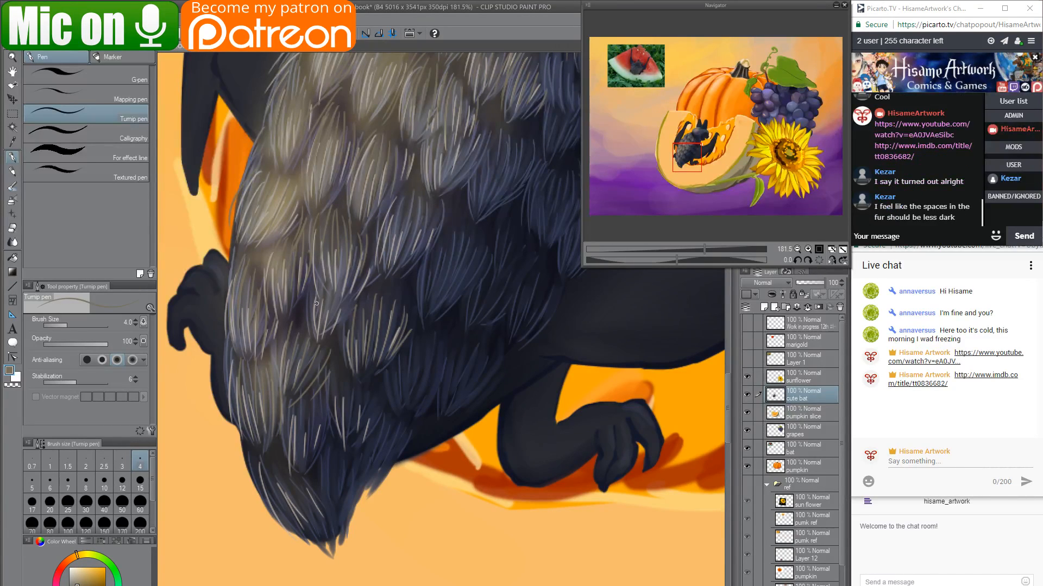
pyautogui.moveTo(316, 290); pyautogui.dragTo(310, 330)
# Thicken the fur on the rump and tail tip with additional fine hair strokes.
pyautogui.moveTo(389, 438)
pyautogui.mouseDown()
pyautogui.moveTo(350, 443)
pyautogui.moveTo(368, 461)
pyautogui.mouseUp()
pyautogui.moveTo(271, 423)
pyautogui.mouseDown()
pyautogui.moveTo(276, 502)
pyautogui.moveTo(289, 483)
pyautogui.mouseUp()
pyautogui.moveTo(305, 428); pyautogui.dragTo(297, 486)
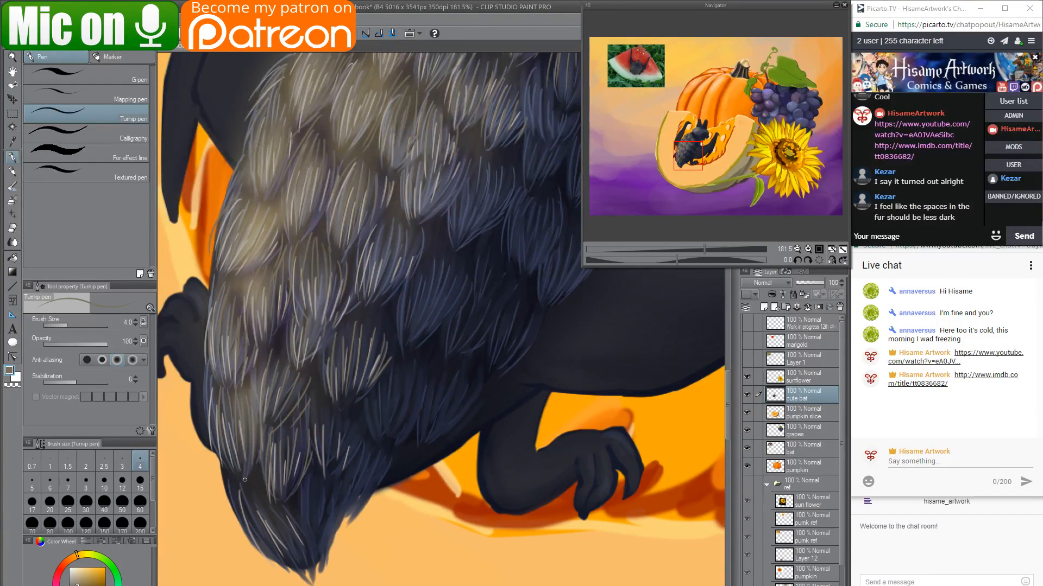
pyautogui.moveTo(235, 479)
pyautogui.mouseDown()
pyautogui.moveTo(246, 527)
pyautogui.moveTo(278, 553)
pyautogui.moveTo(283, 538)
pyautogui.mouseUp()
pyautogui.moveTo(255, 480)
pyautogui.mouseDown()
pyautogui.moveTo(285, 529)
pyautogui.moveTo(298, 528)
pyautogui.mouseUp()
pyautogui.moveTo(294, 504); pyautogui.dragTo(298, 537)
pyautogui.moveTo(304, 478)
pyautogui.mouseDown()
pyautogui.moveTo(305, 530)
pyautogui.moveTo(322, 552)
pyautogui.mouseUp()
pyautogui.moveTo(328, 496); pyautogui.dragTo(330, 546)
pyautogui.moveTo(335, 513)
pyautogui.mouseDown()
pyautogui.moveTo(339, 533)
pyautogui.moveTo(302, 563)
pyautogui.mouseUp()
pyautogui.moveTo(326, 525); pyautogui.dragTo(332, 531)
pyautogui.moveTo(345, 458); pyautogui.dragTo(353, 499)
pyautogui.moveTo(367, 454); pyautogui.dragTo(356, 495)
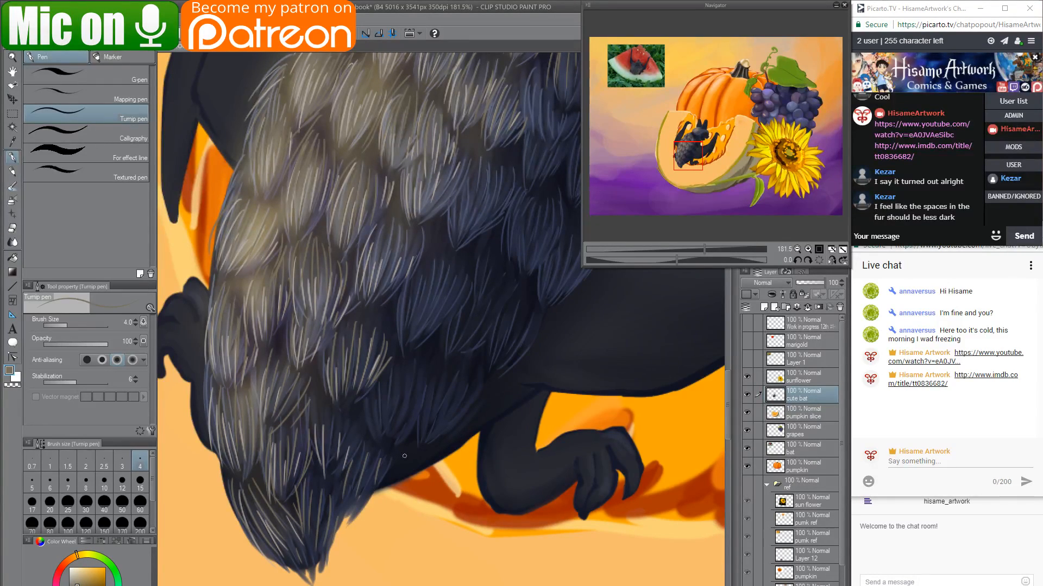
# Draw a few more hairs between the central tufts just above the rump.
pyautogui.moveTo(439, 373); pyautogui.dragTo(410, 445)
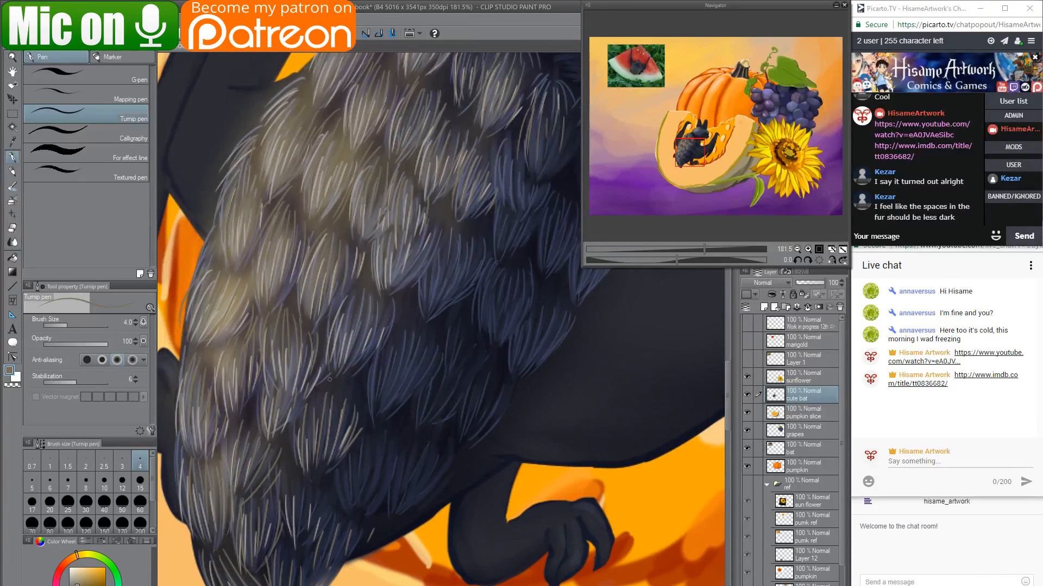
pyautogui.moveTo(329, 379); pyautogui.dragTo(314, 421)
pyautogui.moveTo(338, 382)
pyautogui.mouseDown()
pyautogui.moveTo(332, 410)
pyautogui.moveTo(347, 423)
pyautogui.mouseUp()
pyautogui.moveTo(367, 421)
pyautogui.mouseDown()
pyautogui.moveTo(367, 368)
pyautogui.moveTo(361, 434)
pyautogui.moveTo(361, 422)
pyautogui.mouseUp()
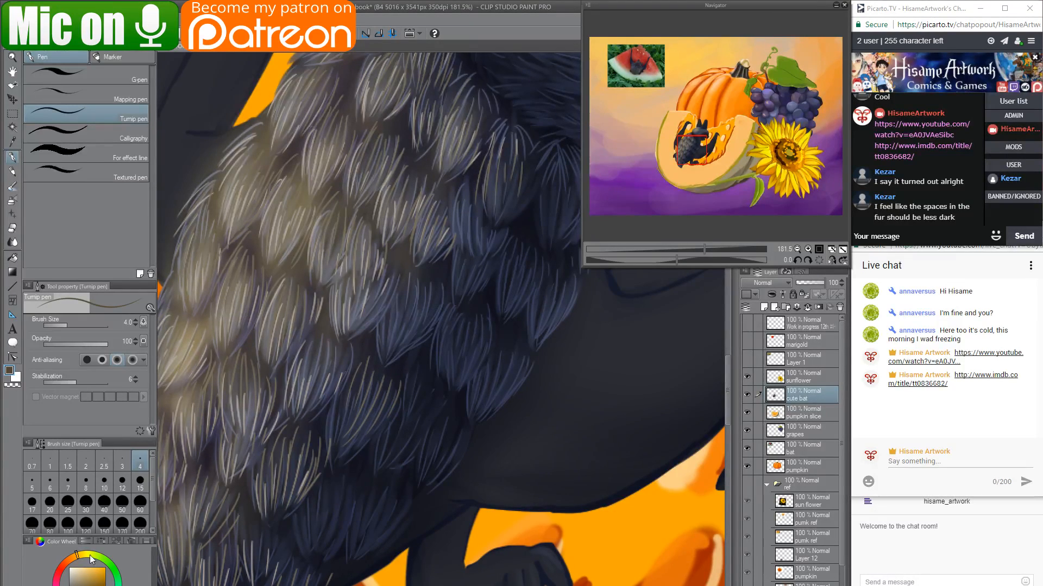
# Sample a dark blue from the shaded fur, set the brush size to 5, and draw hairs along the lower back's shaded edge.
pyautogui.moveTo(410, 462); pyautogui.dragTo(386, 407)
pyautogui.moveTo(116, 577); pyautogui.dragTo(118, 585)
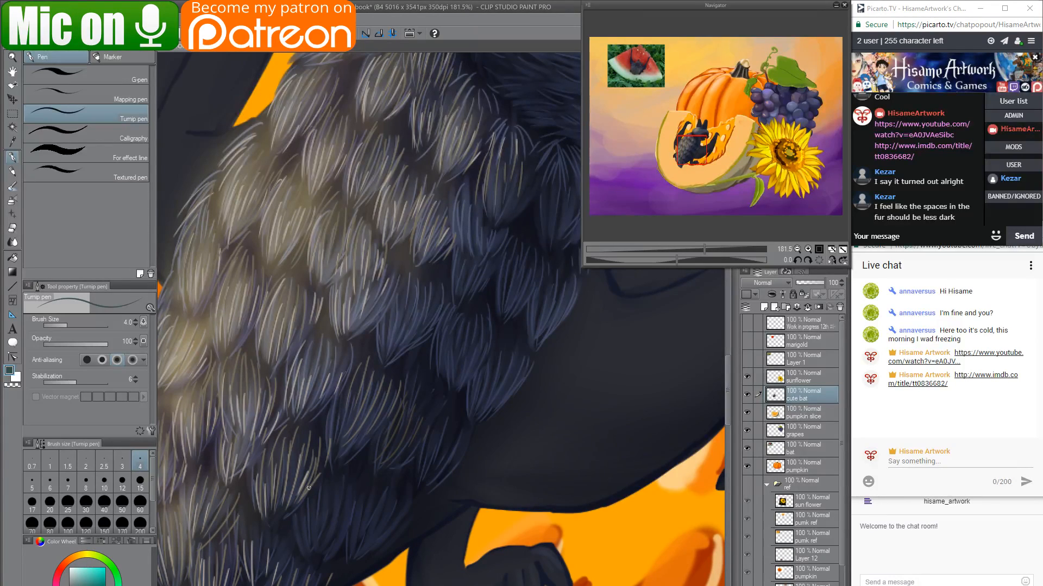
pyautogui.keyDown('alt'); pyautogui.click(407, 382); pyautogui.keyUp('alt')
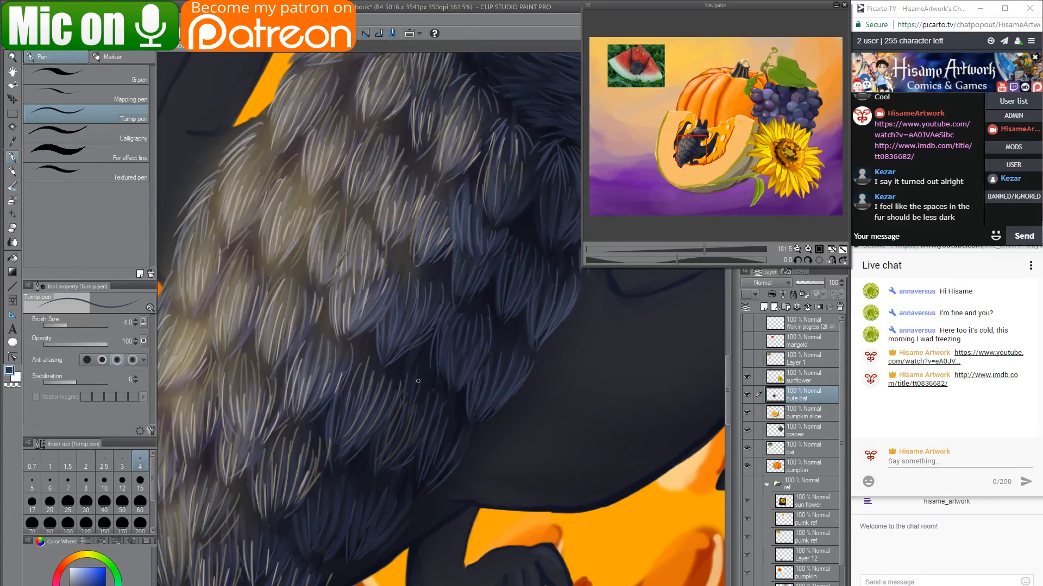
pyautogui.press(']')
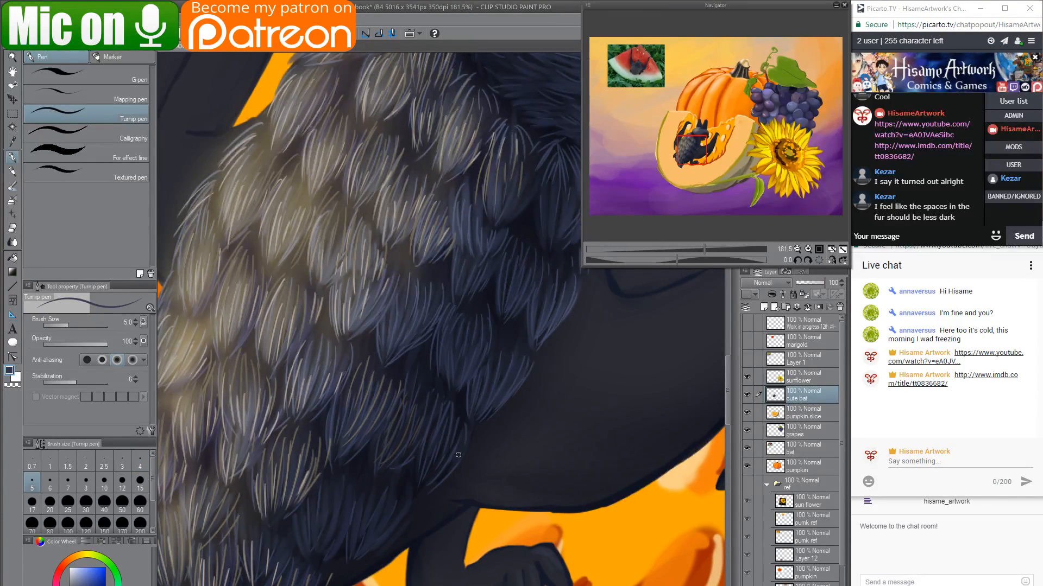
pyautogui.click(77, 578)
pyautogui.moveTo(441, 419); pyautogui.dragTo(440, 429)
pyautogui.hotkey('ctrl', 'z')
pyautogui.moveTo(442, 414); pyautogui.dragTo(425, 460)
pyautogui.keyDown('alt'); pyautogui.click(442, 426); pyautogui.keyUp('alt')
pyautogui.keyDown('alt'); pyautogui.click(443, 426); pyautogui.keyUp('alt')
# Draw dark blue hair strokes over the lowest shaded tufts above the large clawed leg.
pyautogui.moveTo(303, 499); pyautogui.dragTo(300, 553)
pyautogui.moveTo(321, 492); pyautogui.dragTo(316, 541)
pyautogui.moveTo(329, 488)
pyautogui.mouseDown()
pyautogui.moveTo(323, 539)
pyautogui.moveTo(337, 541)
pyautogui.mouseUp()
pyautogui.moveTo(352, 499); pyautogui.dragTo(343, 549)
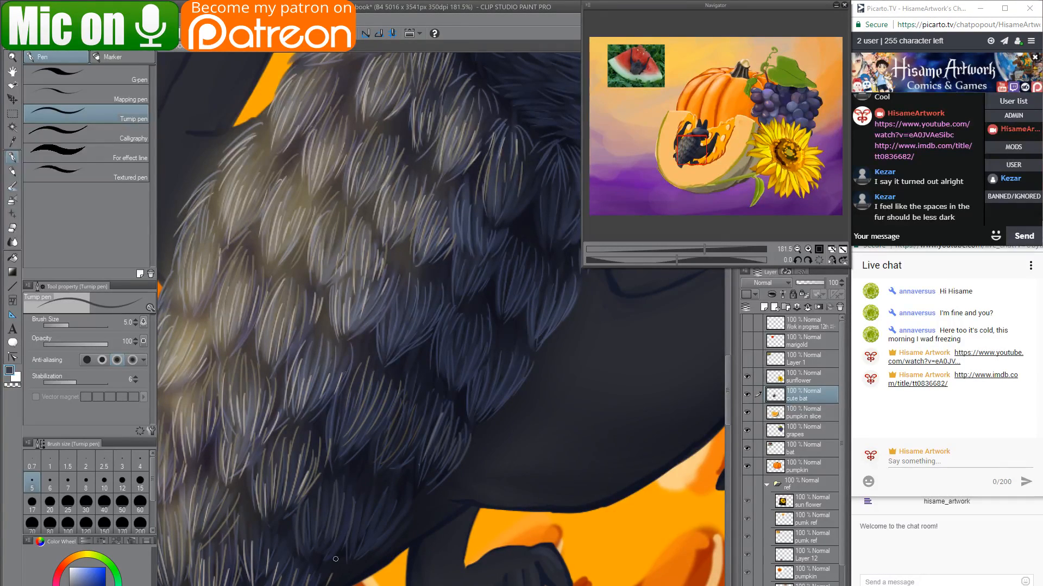
pyautogui.moveTo(376, 480)
pyautogui.mouseDown()
pyautogui.moveTo(370, 526)
pyautogui.moveTo(378, 537)
pyautogui.mouseUp()
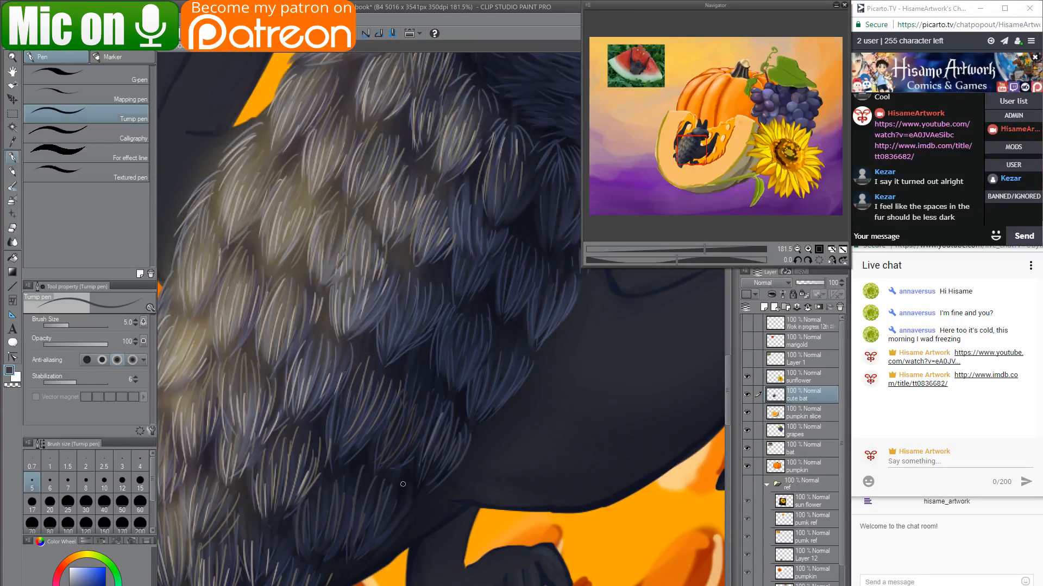
pyautogui.moveTo(404, 499); pyautogui.dragTo(387, 543)
# Fill the dark gaps between the shaded mid-back tufts below the neck with blue hair strokes.
pyautogui.moveTo(390, 350); pyautogui.dragTo(333, 482)
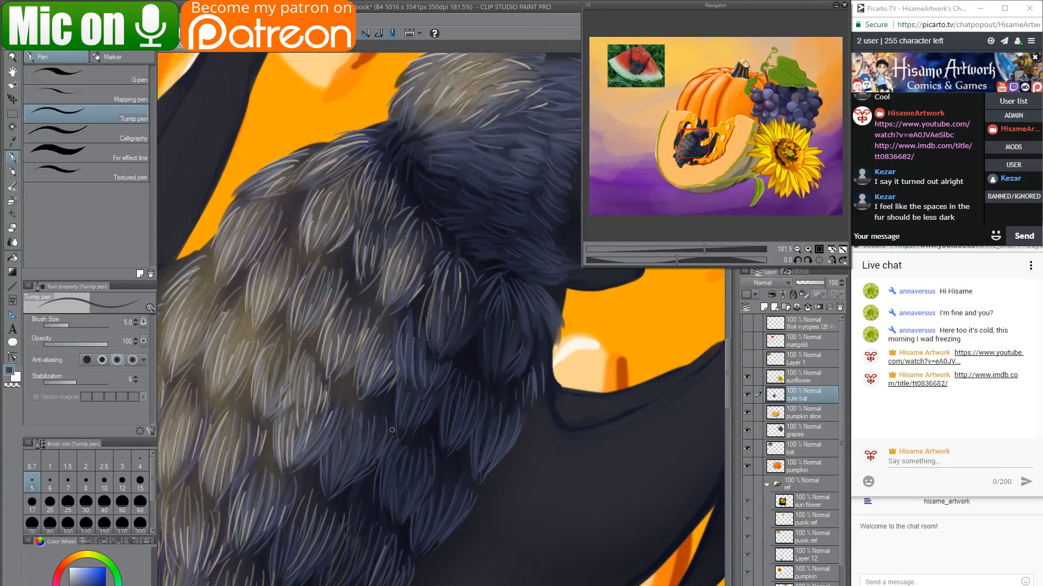
pyautogui.moveTo(407, 446)
pyautogui.mouseDown()
pyautogui.moveTo(395, 488)
pyautogui.moveTo(411, 494)
pyautogui.mouseUp()
pyautogui.moveTo(438, 428); pyautogui.dragTo(429, 483)
pyautogui.moveTo(410, 380)
pyautogui.mouseDown()
pyautogui.moveTo(404, 444)
pyautogui.moveTo(419, 435)
pyautogui.mouseUp()
pyautogui.moveTo(438, 392); pyautogui.dragTo(421, 444)
pyautogui.moveTo(392, 382); pyautogui.dragTo(372, 422)
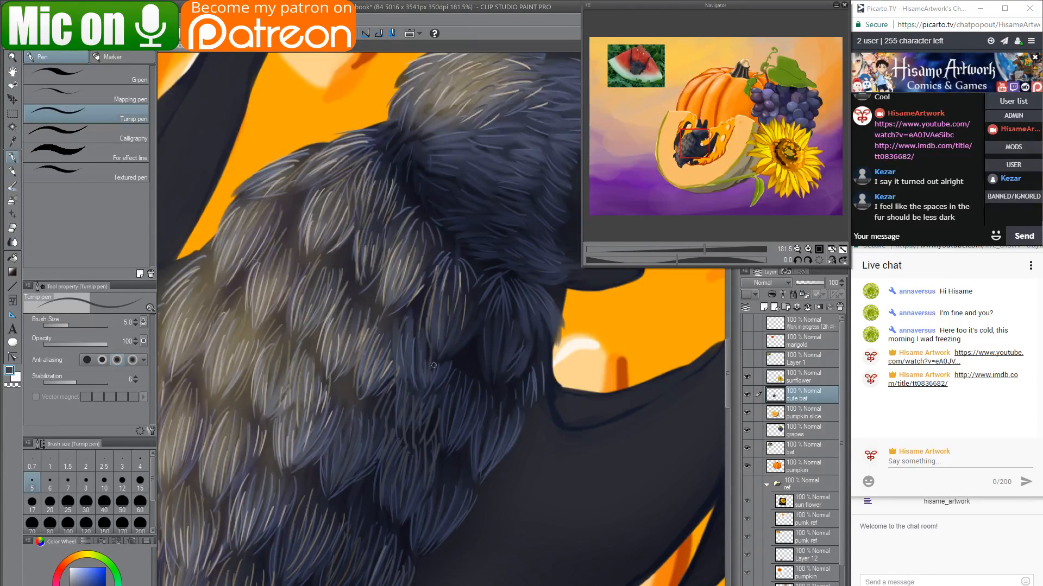
pyautogui.moveTo(459, 353); pyautogui.dragTo(441, 395)
# Add blue hairs to the tufts along the body's shaded edge beside the far wing.
pyautogui.moveTo(467, 341)
pyautogui.mouseDown()
pyautogui.moveTo(452, 387)
pyautogui.moveTo(461, 403)
pyautogui.moveTo(345, 278)
pyautogui.mouseUp()
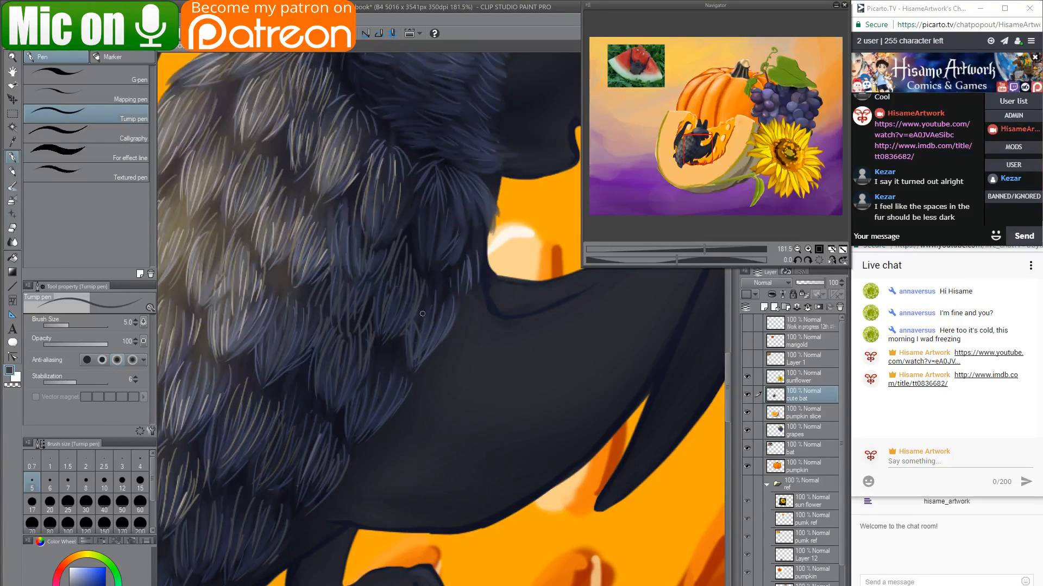
pyautogui.moveTo(462, 299); pyautogui.dragTo(424, 364)
pyautogui.moveTo(463, 258); pyautogui.dragTo(454, 303)
pyautogui.moveTo(421, 222); pyautogui.dragTo(432, 248)
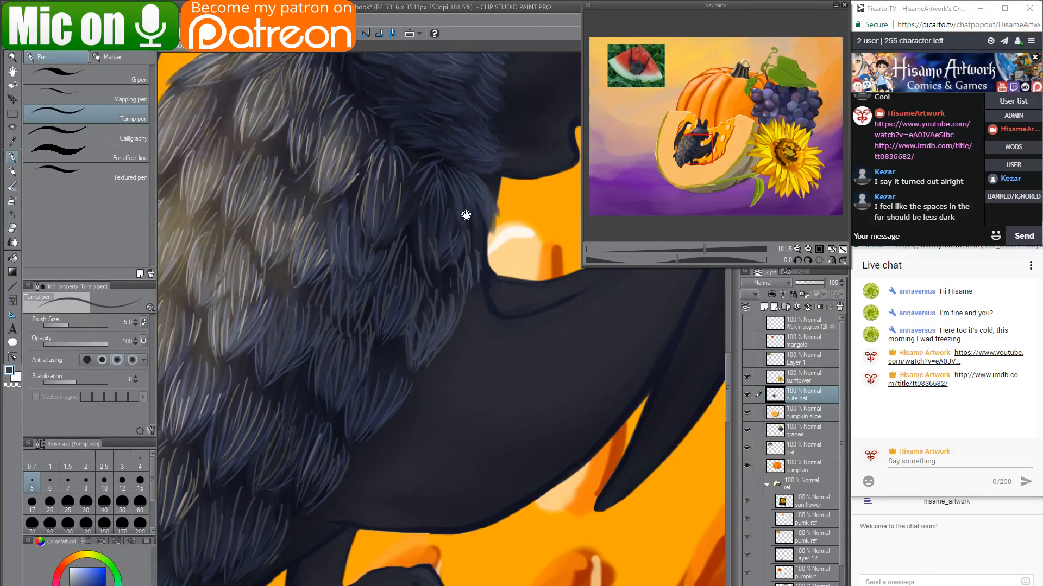
pyautogui.moveTo(466, 215); pyautogui.dragTo(474, 259)
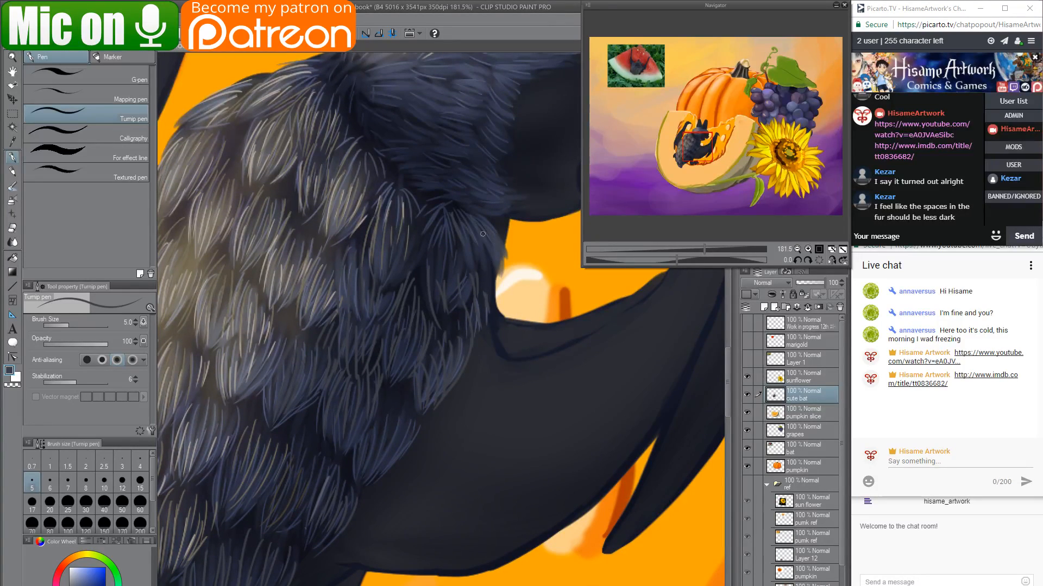
pyautogui.scroll(-3, 454, 292)
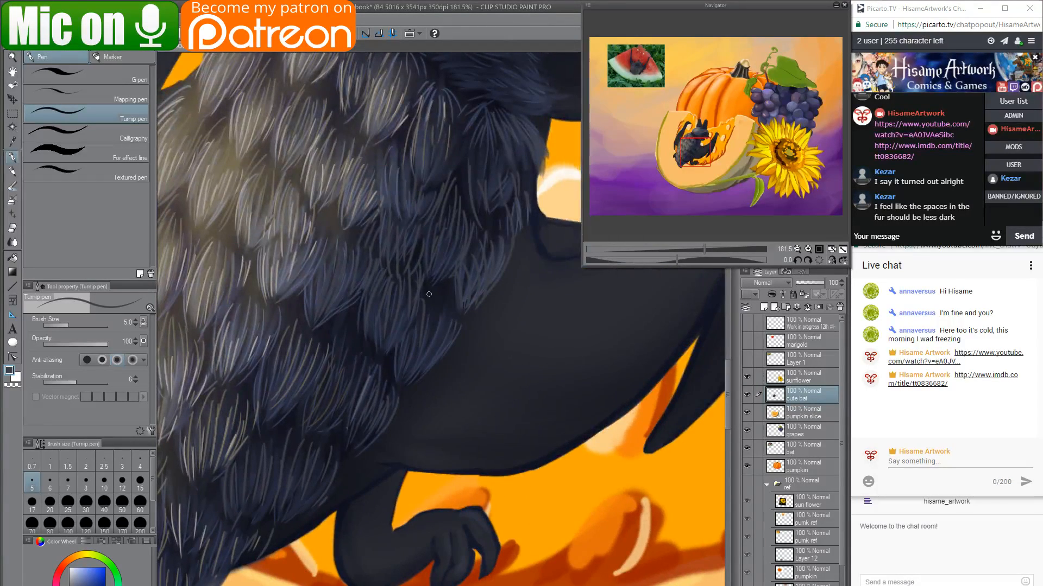
pyautogui.moveTo(430, 338); pyautogui.dragTo(445, 298)
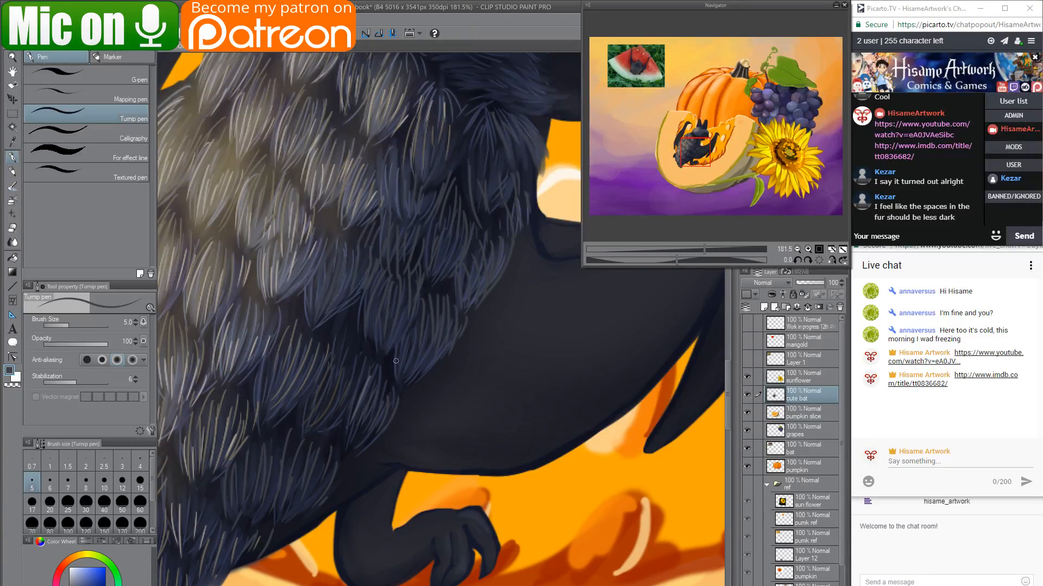
# Paint dark blue into the gaps between the shaded lower-back tufts with the Dense watercolor brush, enlarging it to size 15.
pyautogui.click(15, 188)
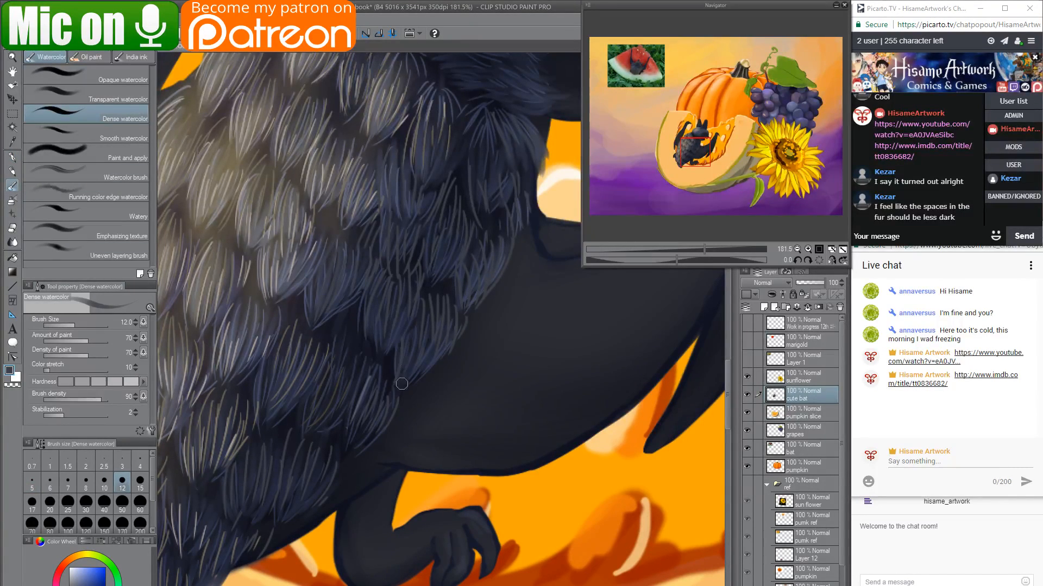
pyautogui.moveTo(422, 301)
pyautogui.mouseDown()
pyautogui.moveTo(427, 334)
pyautogui.moveTo(431, 285)
pyautogui.moveTo(462, 343)
pyautogui.mouseUp()
pyautogui.moveTo(383, 358)
pyautogui.mouseDown()
pyautogui.moveTo(387, 406)
pyautogui.moveTo(360, 397)
pyautogui.moveTo(348, 411)
pyautogui.moveTo(520, 313)
pyautogui.mouseUp()
pyautogui.press(']')
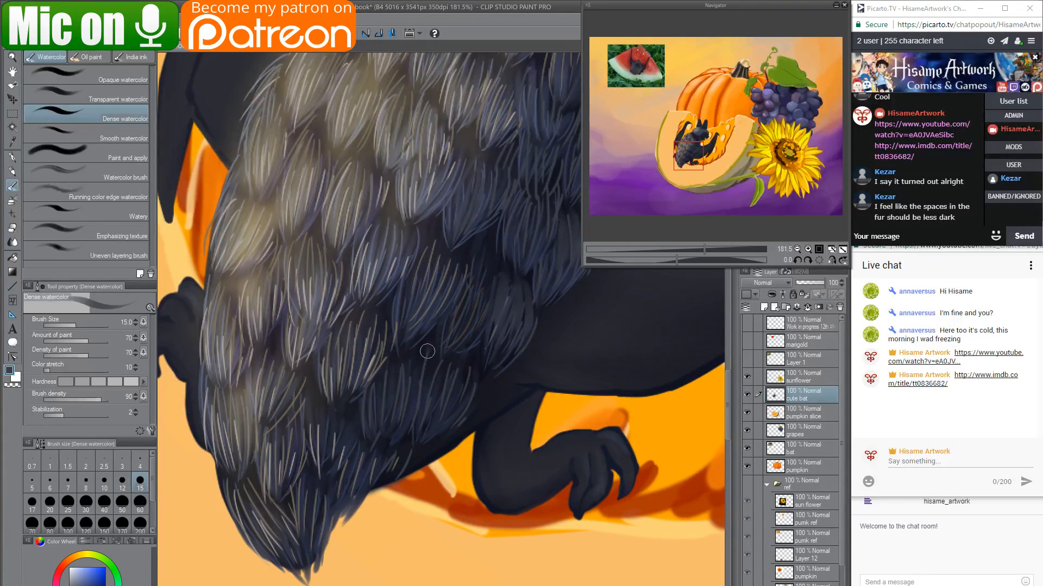
pyautogui.moveTo(470, 347); pyautogui.dragTo(473, 411)
pyautogui.moveTo(432, 334); pyautogui.dragTo(406, 393)
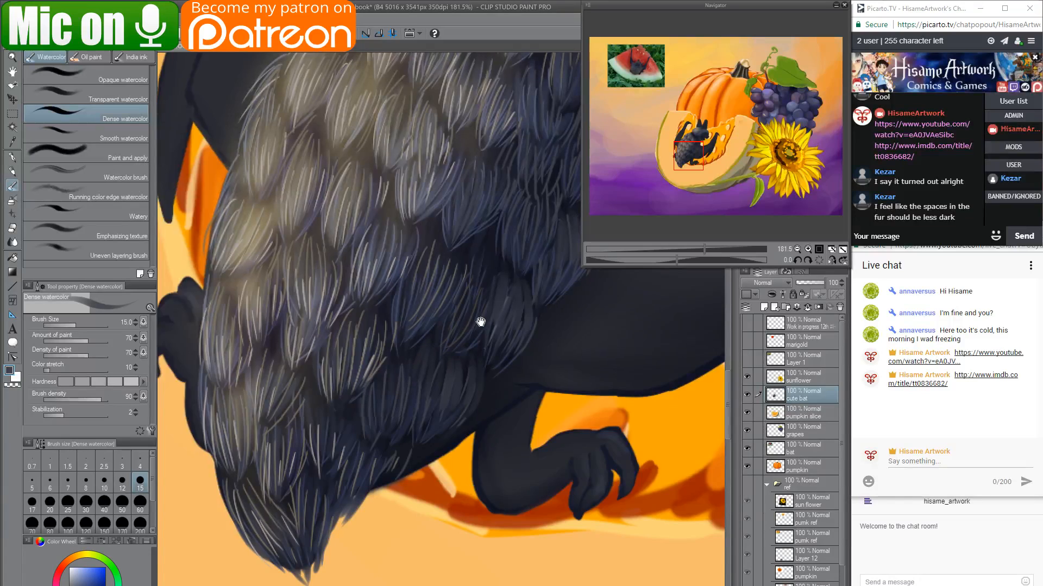
# Soften the dark spaces between the central lower-back tufts with Dense watercolor strokes.
pyautogui.moveTo(477, 319); pyautogui.dragTo(446, 414)
pyautogui.moveTo(333, 420); pyautogui.dragTo(336, 439)
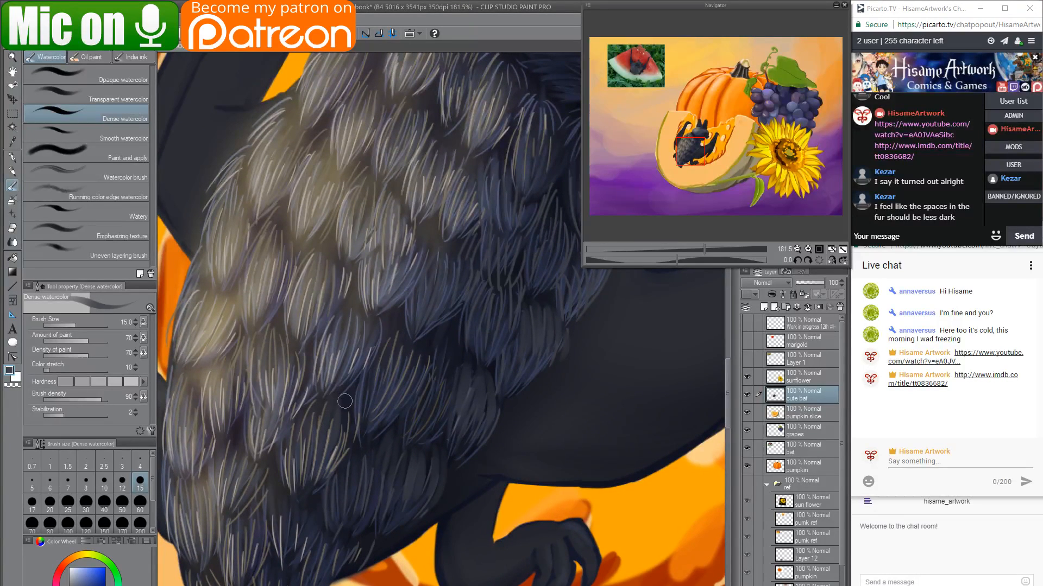
pyautogui.moveTo(345, 402); pyautogui.dragTo(349, 450)
pyautogui.moveTo(310, 402)
pyautogui.mouseDown()
pyautogui.moveTo(298, 436)
pyautogui.moveTo(287, 431)
pyautogui.mouseUp()
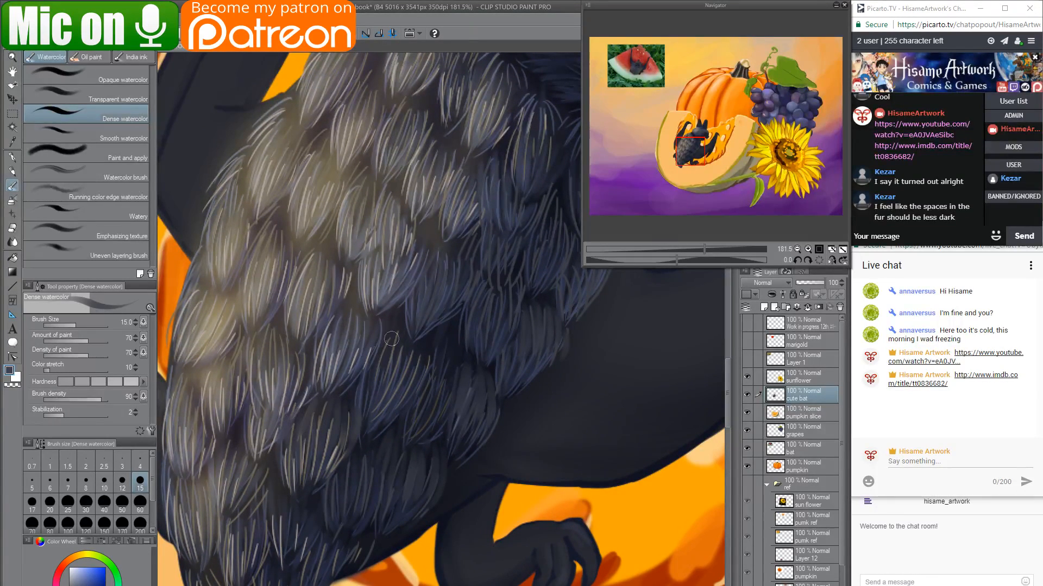
# Paint dark blue strokes into the dark gaps between the shaded mid-back tufts, working up the side nearest the far wing.
pyautogui.moveTo(394, 333)
pyautogui.mouseDown()
pyautogui.moveTo(383, 370)
pyautogui.moveTo(394, 363)
pyautogui.moveTo(408, 378)
pyautogui.mouseUp()
pyautogui.moveTo(423, 343)
pyautogui.mouseDown()
pyautogui.moveTo(439, 367)
pyautogui.moveTo(445, 332)
pyautogui.moveTo(438, 364)
pyautogui.mouseUp()
pyautogui.moveTo(462, 326)
pyautogui.mouseDown()
pyautogui.moveTo(344, 491)
pyautogui.moveTo(372, 433)
pyautogui.mouseUp()
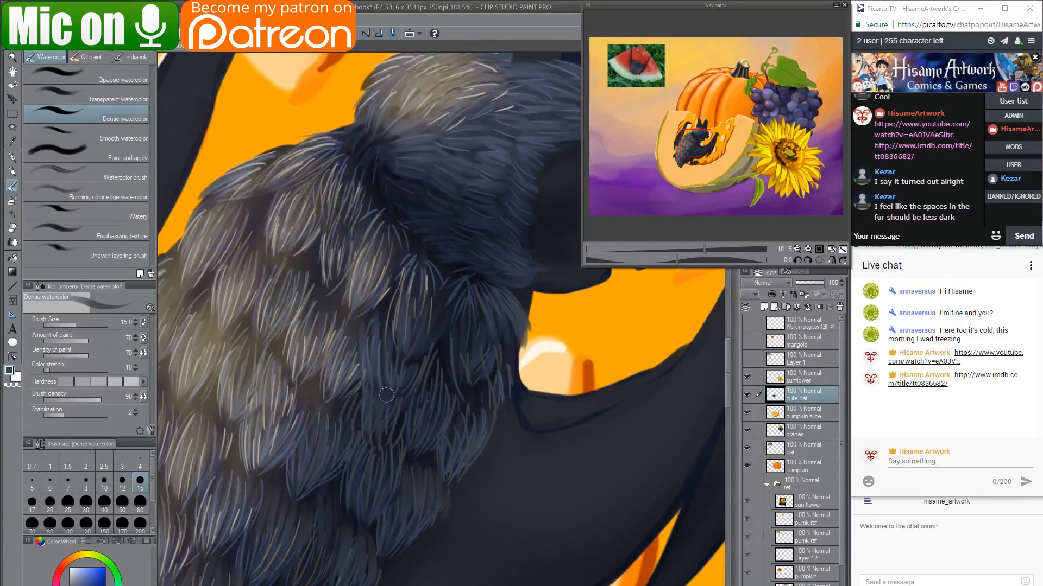
pyautogui.moveTo(401, 394)
pyautogui.mouseDown()
pyautogui.moveTo(395, 422)
pyautogui.moveTo(405, 419)
pyautogui.mouseUp()
pyautogui.moveTo(432, 360); pyautogui.dragTo(424, 390)
pyautogui.moveTo(436, 363)
pyautogui.mouseDown()
pyautogui.moveTo(441, 400)
pyautogui.moveTo(453, 390)
pyautogui.moveTo(434, 356)
pyautogui.moveTo(426, 384)
pyautogui.mouseUp()
pyautogui.moveTo(462, 277)
pyautogui.mouseDown()
pyautogui.moveTo(440, 313)
pyautogui.moveTo(465, 320)
pyautogui.mouseUp()
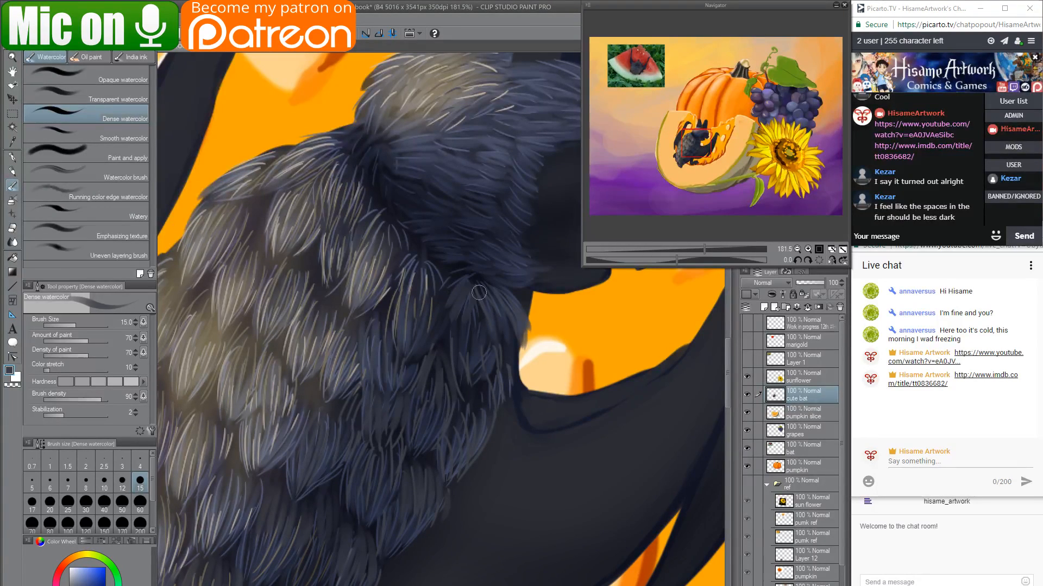
# Soften the dark spaces between the shaded tufts just below the neck with Dense watercolor strokes in blues sampled from the surrounding fur.
pyautogui.moveTo(491, 288)
pyautogui.mouseDown()
pyautogui.moveTo(471, 318)
pyautogui.moveTo(462, 298)
pyautogui.moveTo(439, 330)
pyautogui.mouseUp()
pyautogui.moveTo(452, 295); pyautogui.dragTo(503, 349)
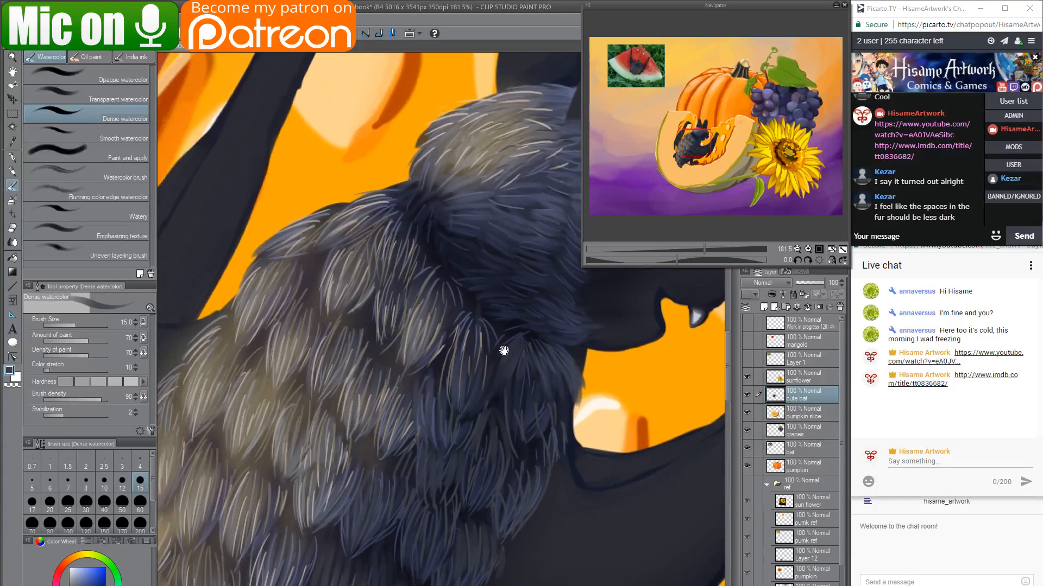
pyautogui.moveTo(481, 309); pyautogui.dragTo(461, 372)
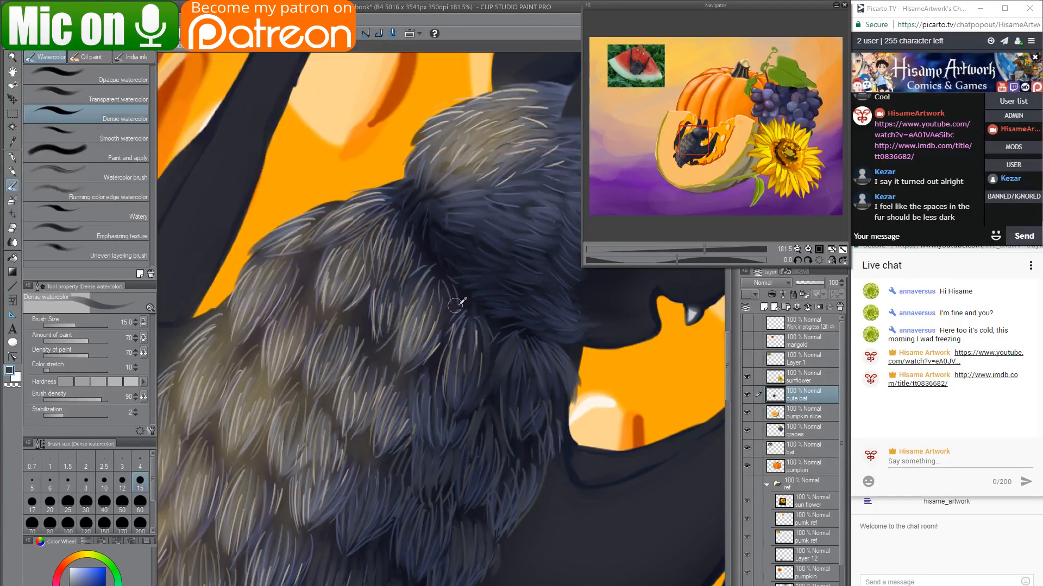
pyautogui.keyDown('alt'); pyautogui.click(466, 308); pyautogui.keyUp('alt')
pyautogui.moveTo(466, 304)
pyautogui.mouseDown()
pyautogui.moveTo(449, 363)
pyautogui.moveTo(458, 344)
pyautogui.moveTo(466, 355)
pyautogui.mouseUp()
pyautogui.keyDown('alt'); pyautogui.click(465, 317); pyautogui.keyUp('alt')
pyautogui.moveTo(481, 325)
pyautogui.mouseDown()
pyautogui.moveTo(478, 375)
pyautogui.moveTo(493, 352)
pyautogui.moveTo(441, 360)
pyautogui.moveTo(472, 436)
pyautogui.mouseUp()
pyautogui.moveTo(485, 399)
pyautogui.mouseDown()
pyautogui.moveTo(482, 442)
pyautogui.moveTo(504, 440)
pyautogui.moveTo(517, 457)
pyautogui.moveTo(528, 444)
pyautogui.moveTo(534, 456)
pyautogui.mouseUp()
pyautogui.moveTo(538, 408); pyautogui.dragTo(549, 447)
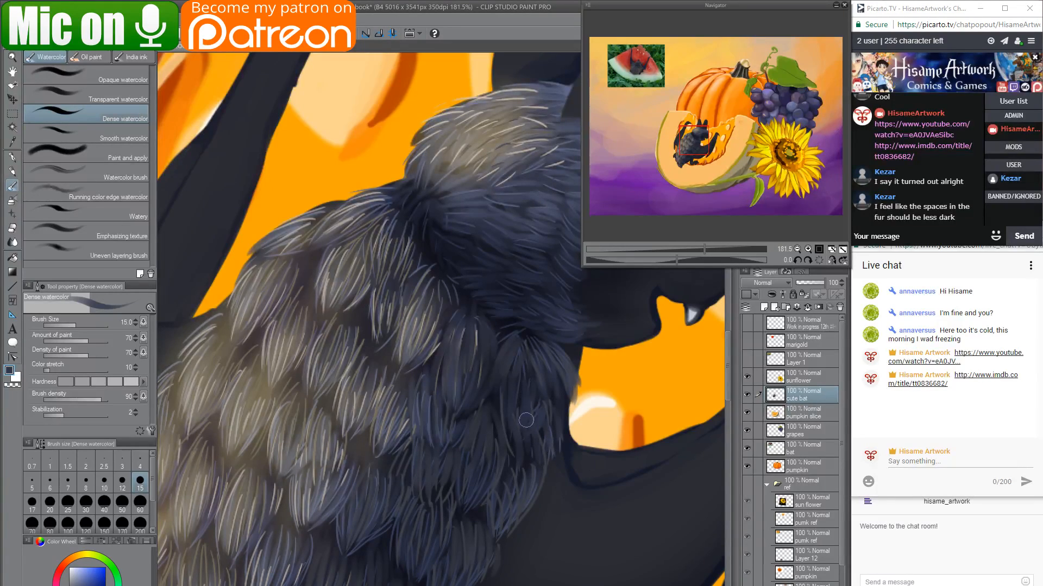
# Paint blue over the dark gaps between the central back tufts where the lit and shaded fur meet.
pyautogui.scroll(-5, 530, 416)
pyautogui.moveTo(485, 298)
pyautogui.mouseDown()
pyautogui.moveTo(492, 356)
pyautogui.moveTo(511, 320)
pyautogui.moveTo(525, 318)
pyautogui.mouseUp()
pyautogui.moveTo(400, 319); pyautogui.dragTo(549, 387)
pyautogui.moveTo(457, 371); pyautogui.dragTo(444, 393)
pyautogui.moveTo(390, 354)
pyautogui.mouseDown()
pyautogui.moveTo(373, 404)
pyautogui.moveTo(389, 413)
pyautogui.mouseUp()
pyautogui.moveTo(398, 385); pyautogui.dragTo(397, 418)
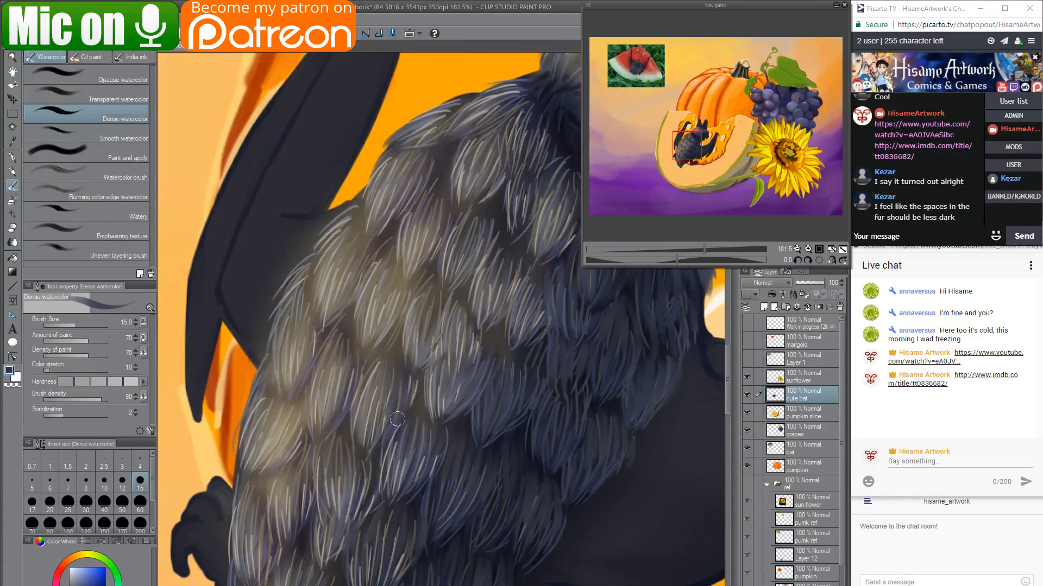
pyautogui.moveTo(388, 360)
pyautogui.mouseDown()
pyautogui.moveTo(361, 426)
pyautogui.moveTo(360, 399)
pyautogui.moveTo(348, 425)
pyautogui.mouseUp()
# Sample a brown from the fur and soften the dark gaps between the lit mid-back tufts with it.
pyautogui.keyDown('alt'); pyautogui.click(393, 348); pyautogui.keyUp('alt')
pyautogui.moveTo(380, 349)
pyautogui.mouseDown()
pyautogui.moveTo(353, 407)
pyautogui.moveTo(367, 403)
pyautogui.moveTo(386, 425)
pyautogui.mouseUp()
pyautogui.moveTo(349, 332)
pyautogui.mouseDown()
pyautogui.moveTo(322, 372)
pyautogui.moveTo(327, 388)
pyautogui.moveTo(344, 384)
pyautogui.mouseUp()
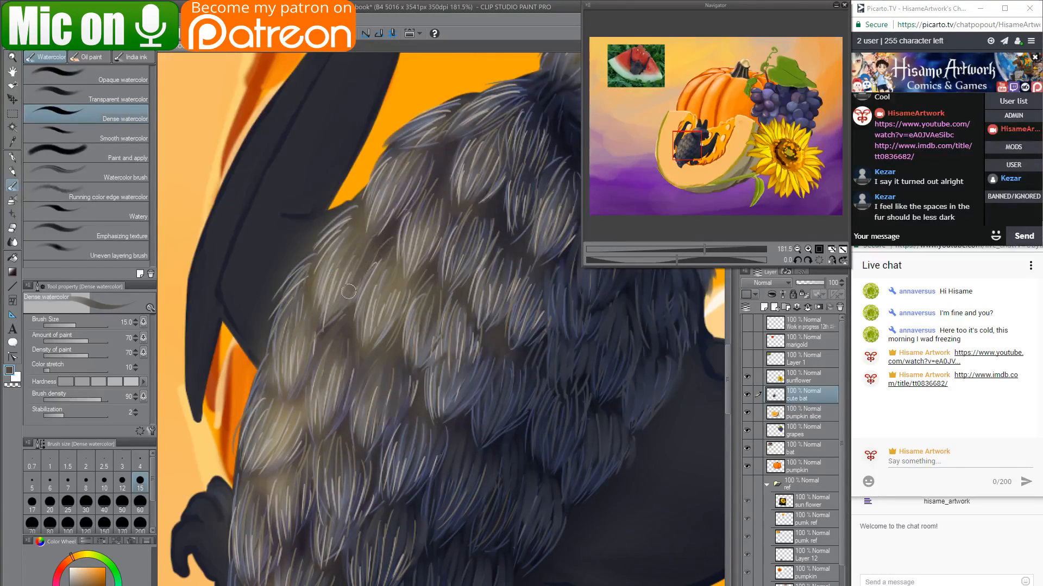
# Soften the dark gaps between the fur tufts on the bat's back and shoulder with the Dense watercolor brush at size 15.
pyautogui.moveTo(432, 268); pyautogui.dragTo(397, 392)
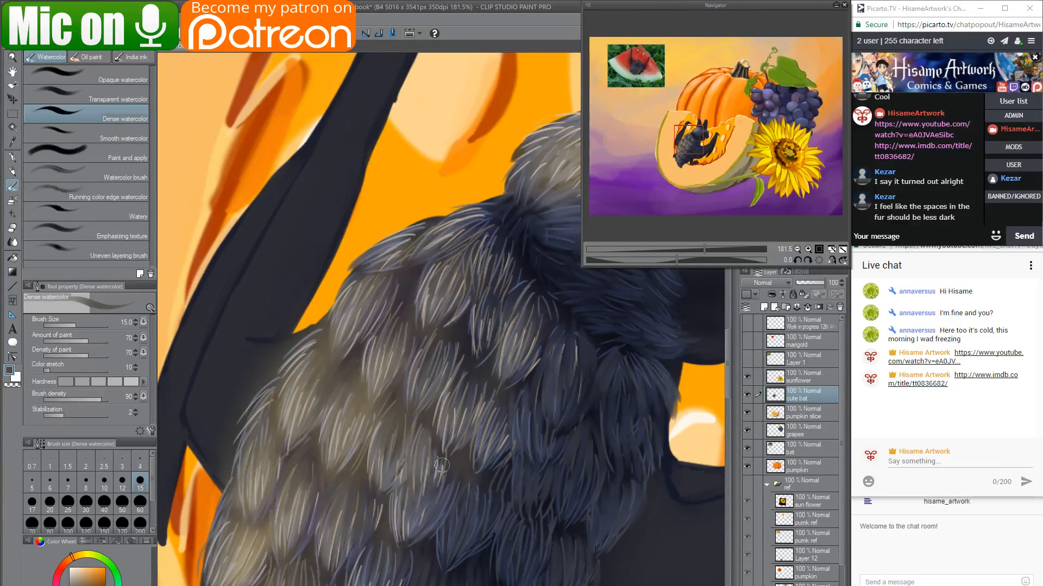
pyautogui.moveTo(480, 384); pyautogui.dragTo(480, 418)
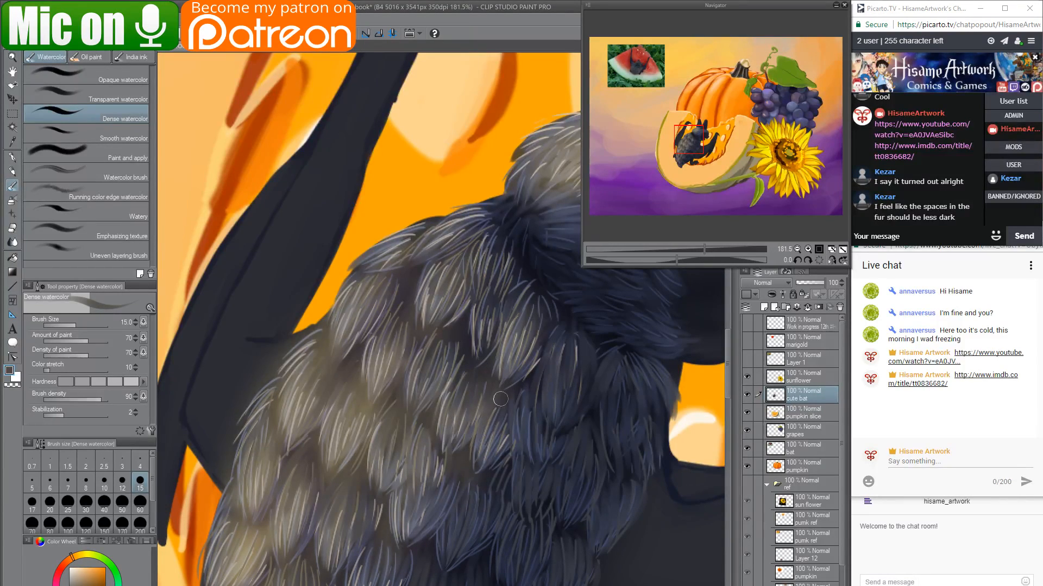
pyautogui.moveTo(512, 412); pyautogui.dragTo(313, 298)
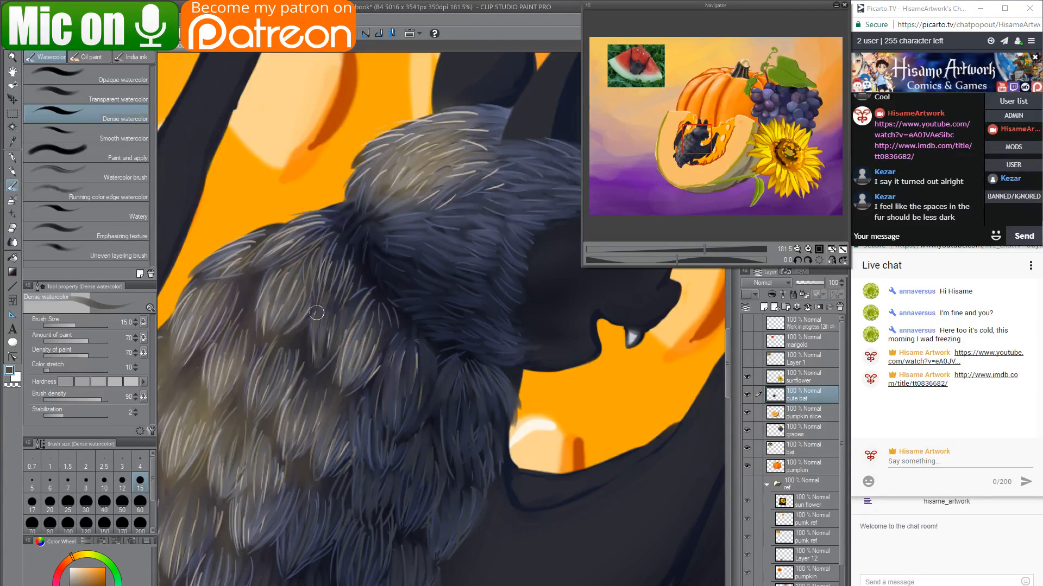
pyautogui.moveTo(347, 270); pyautogui.dragTo(348, 298)
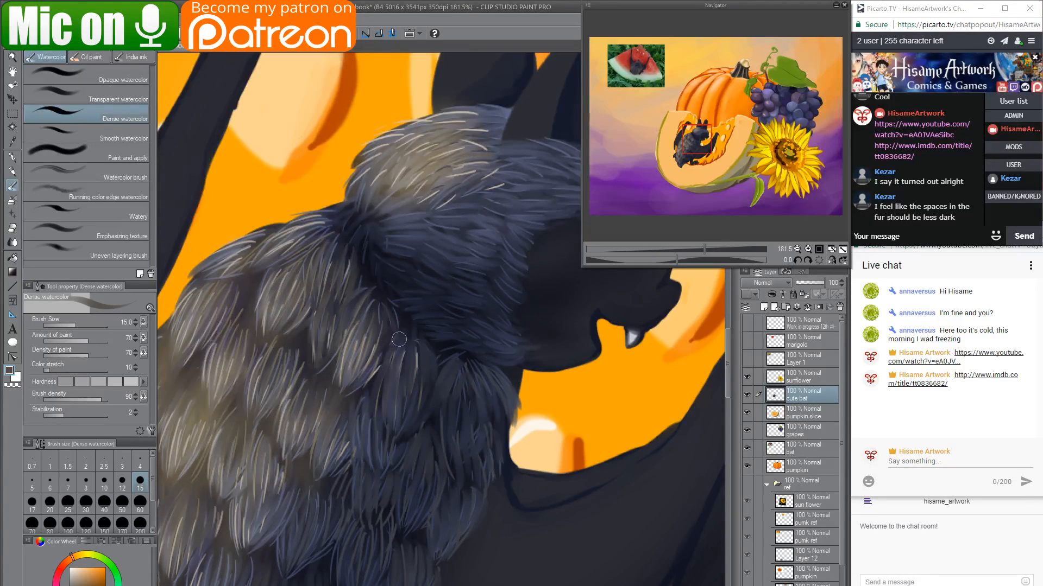
pyautogui.moveTo(320, 218); pyautogui.dragTo(276, 228)
pyautogui.moveTo(238, 276)
pyautogui.mouseDown()
pyautogui.moveTo(245, 266)
pyautogui.moveTo(224, 261)
pyautogui.mouseUp()
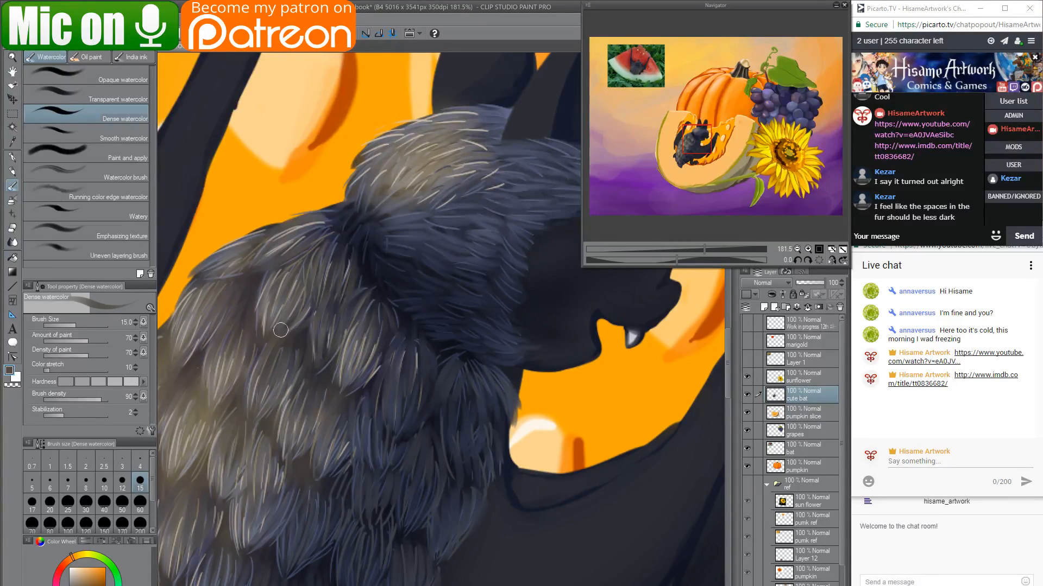
# Touch up the fur on the crown of the bat's head beside the ears with the Dense watercolor brush.
pyautogui.moveTo(446, 326); pyautogui.dragTo(340, 405)
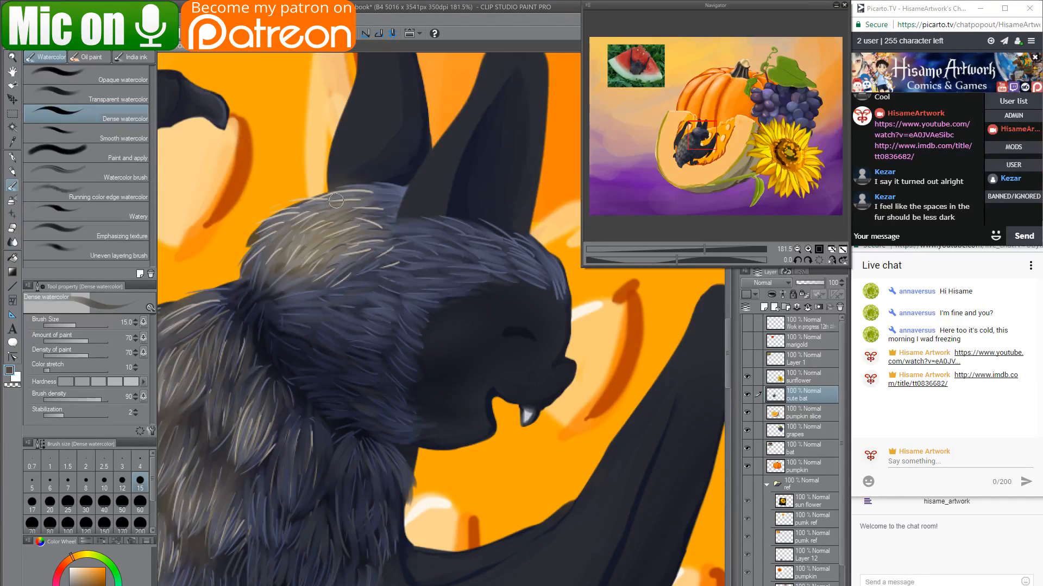
pyautogui.moveTo(307, 211); pyautogui.dragTo(365, 199)
pyautogui.moveTo(359, 210)
pyautogui.mouseDown()
pyautogui.moveTo(379, 215)
pyautogui.moveTo(382, 244)
pyautogui.moveTo(358, 261)
pyautogui.moveTo(380, 268)
pyautogui.mouseUp()
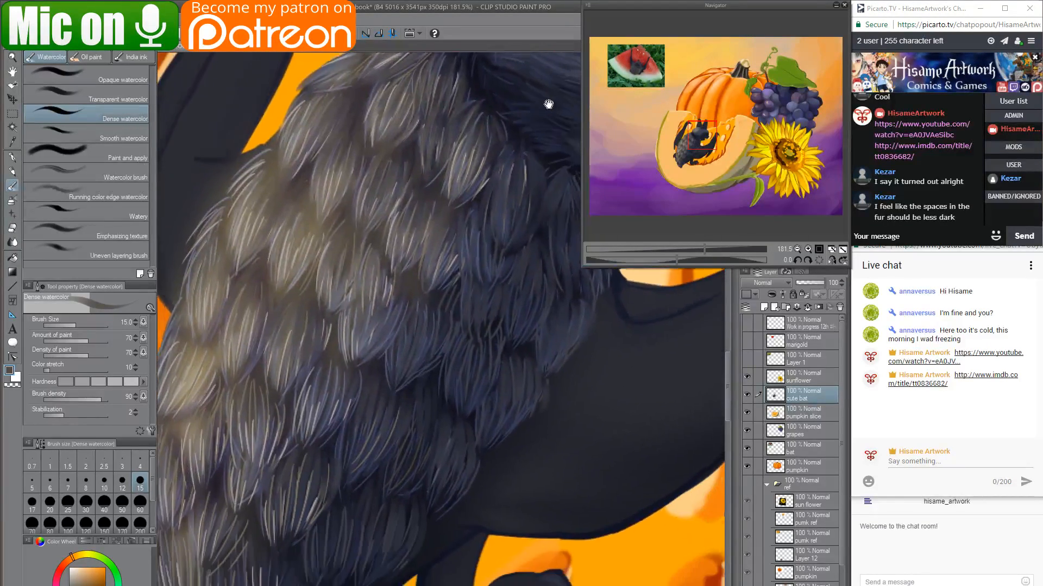
# Select the cute bat layer's painted area and repaint the fang in its sampled pale color with the Turnip pen at size 7.
pyautogui.scroll(-8, 445, 249)
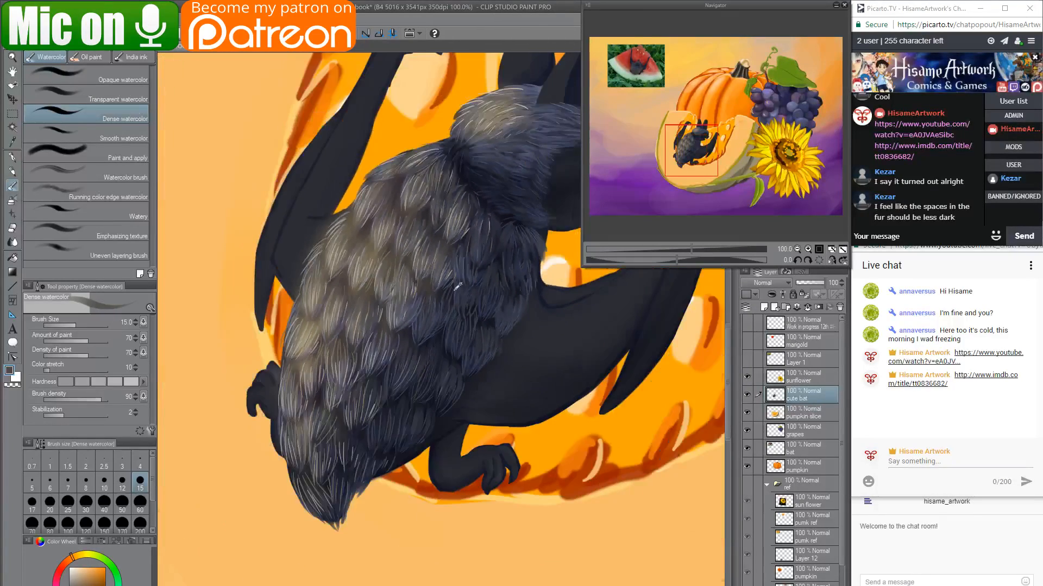
pyautogui.scroll(-2, 457, 285)
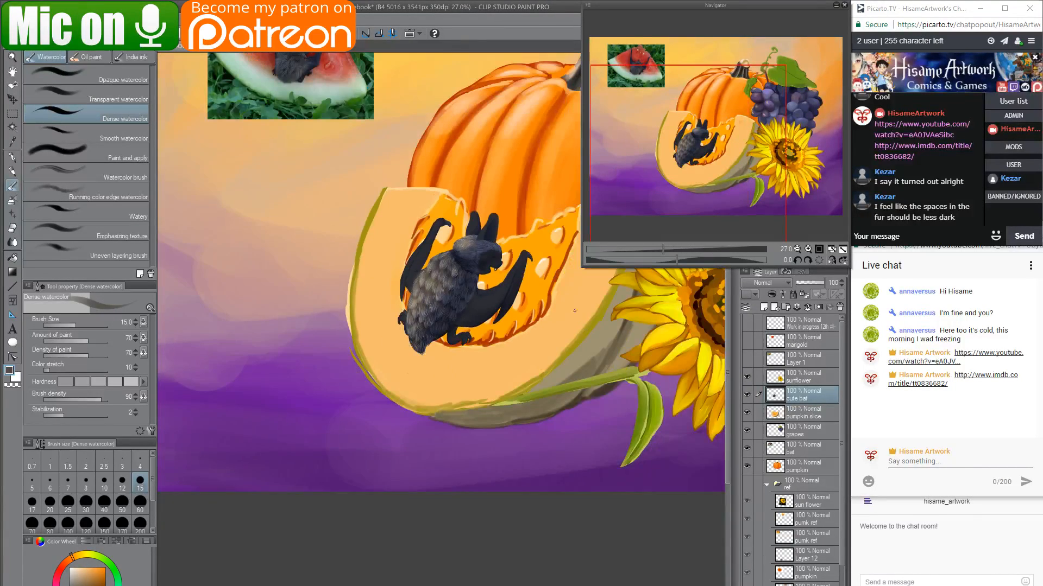
pyautogui.moveTo(568, 294); pyautogui.dragTo(486, 323)
pyautogui.moveTo(429, 381); pyautogui.dragTo(416, 411)
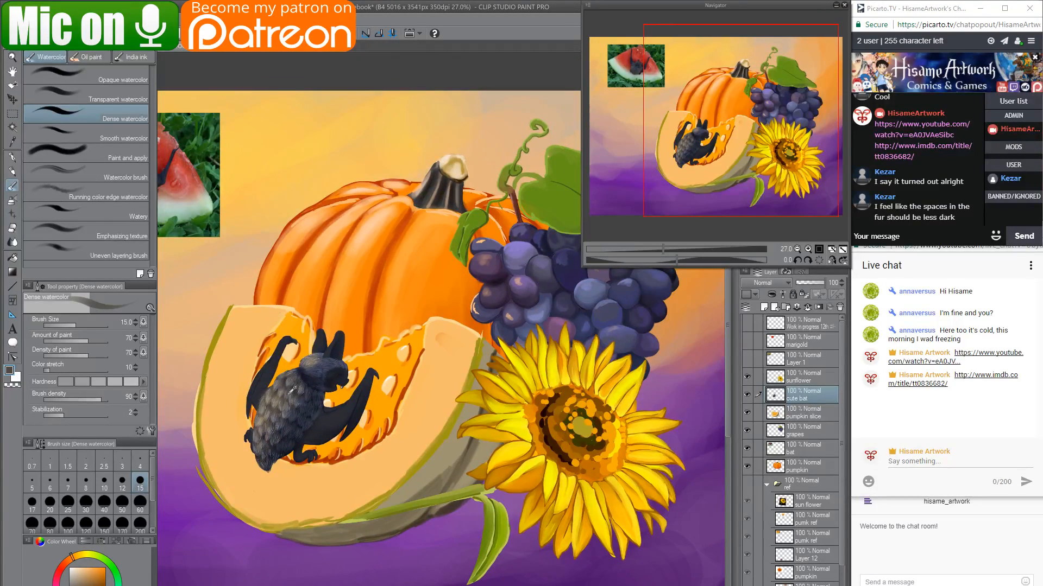
pyautogui.moveTo(297, 390); pyautogui.dragTo(574, 302)
pyautogui.moveTo(465, 333); pyautogui.dragTo(608, 289)
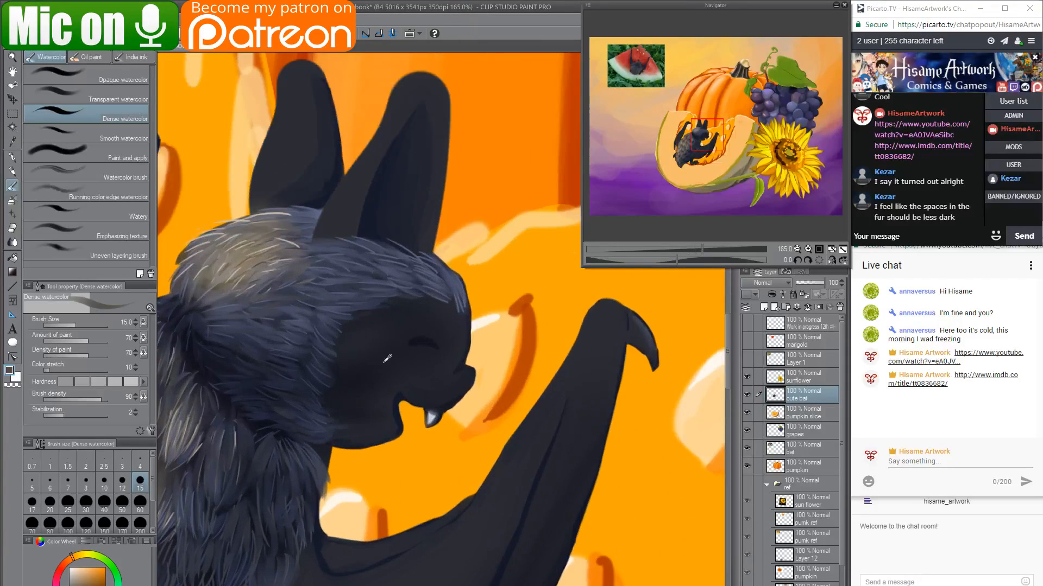
pyautogui.keyDown('ctrl'); pyautogui.click(776, 397); pyautogui.keyUp('ctrl')
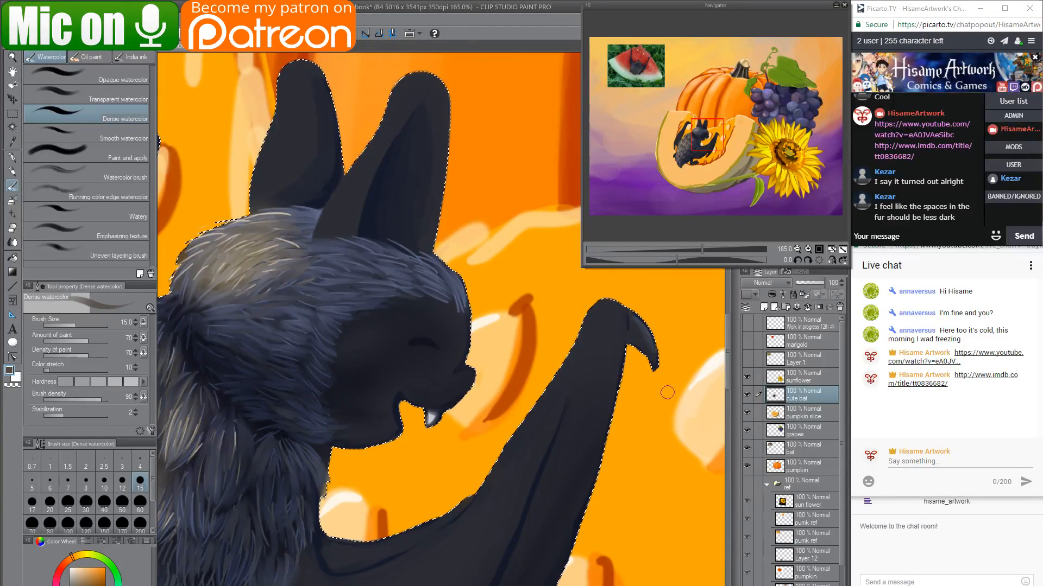
pyautogui.scroll(1, 432, 394)
pyautogui.scroll(1, 431, 394)
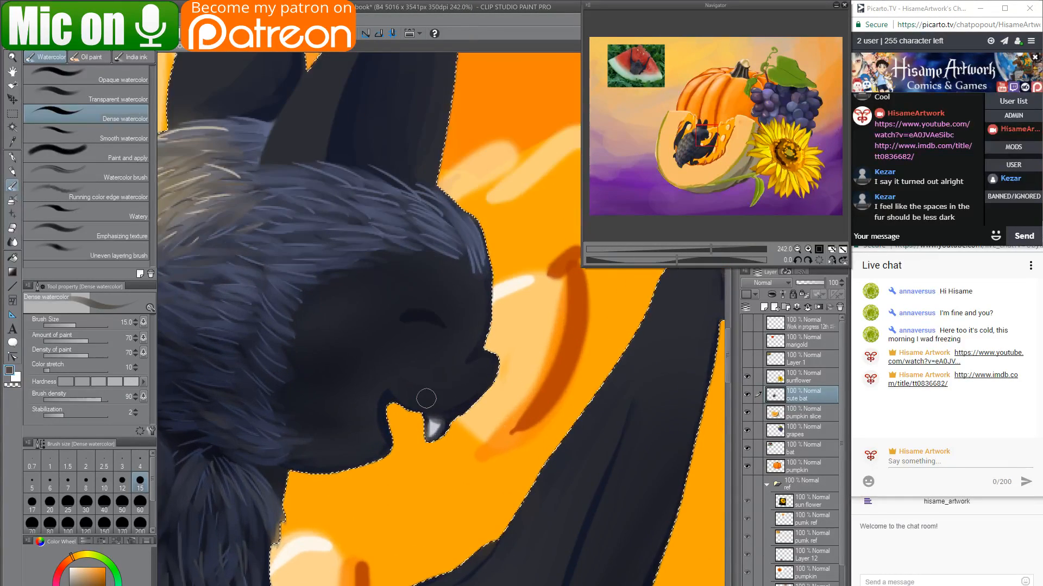
pyautogui.click(12, 158)
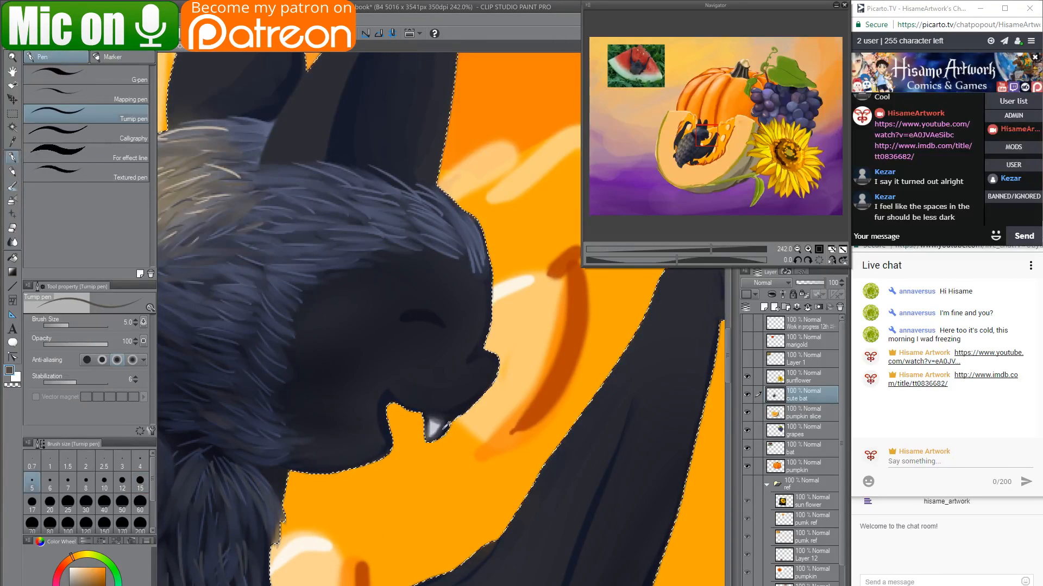
pyautogui.keyDown('alt'); pyautogui.click(441, 427); pyautogui.keyUp('alt')
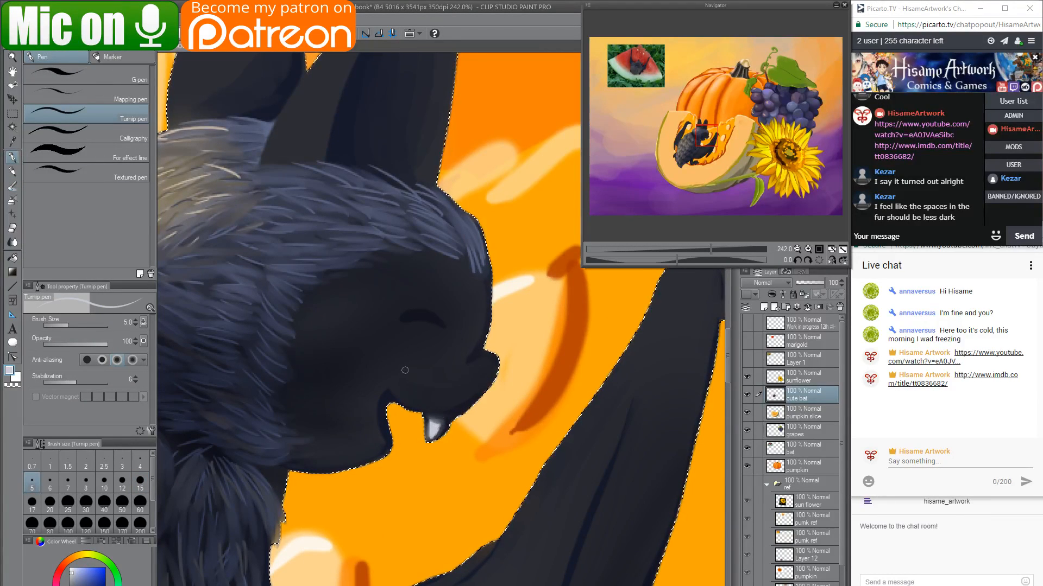
pyautogui.click(68, 481)
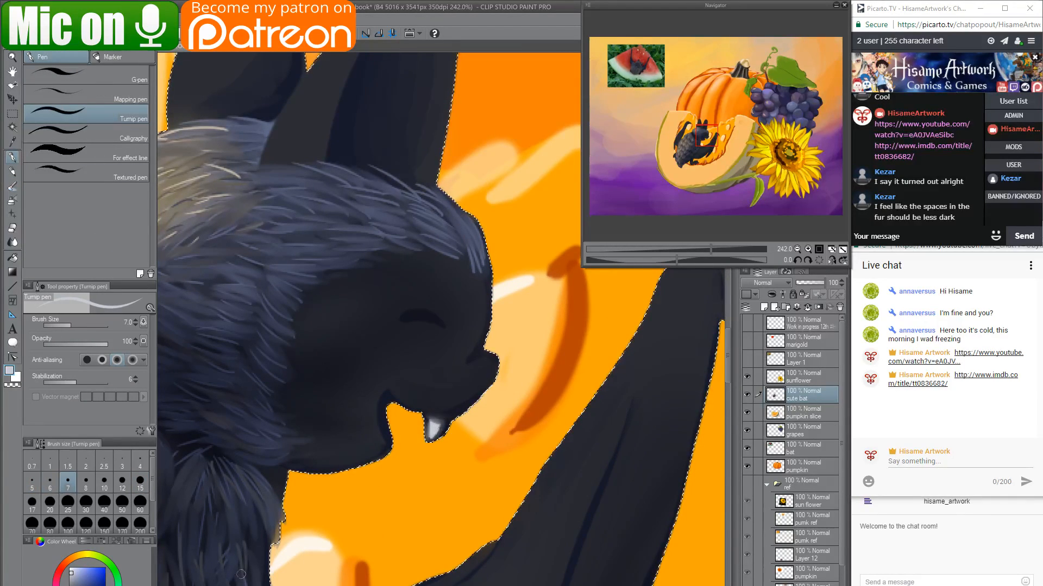
pyautogui.click(73, 571)
pyautogui.moveTo(437, 428)
pyautogui.mouseDown()
pyautogui.moveTo(417, 443)
pyautogui.moveTo(428, 423)
pyautogui.mouseUp()
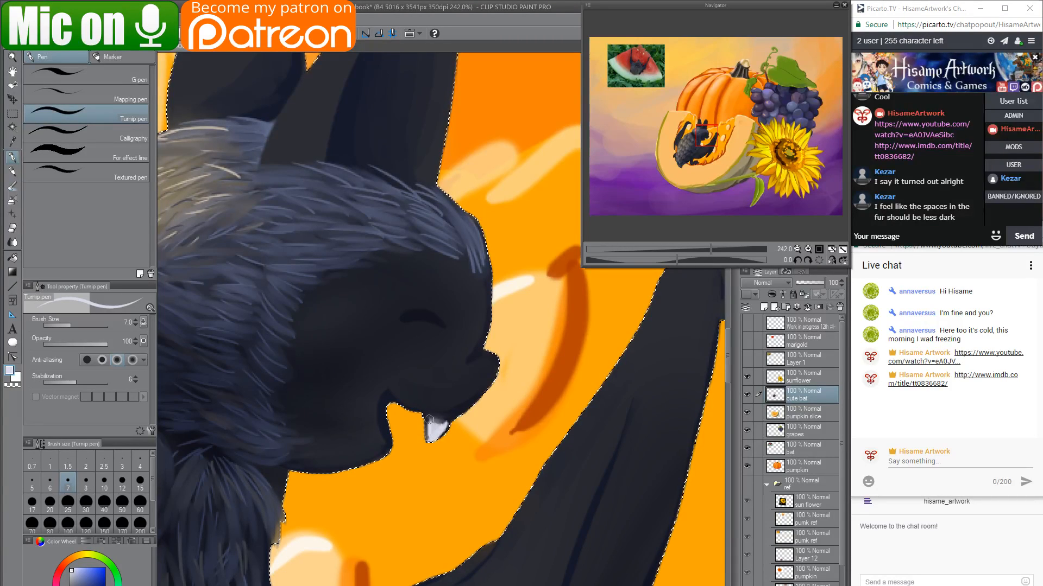
# Blend the fang's base into the mouth with sampled dark color using the Dense watercolor brush, and clear the selection.
pyautogui.click(12, 185)
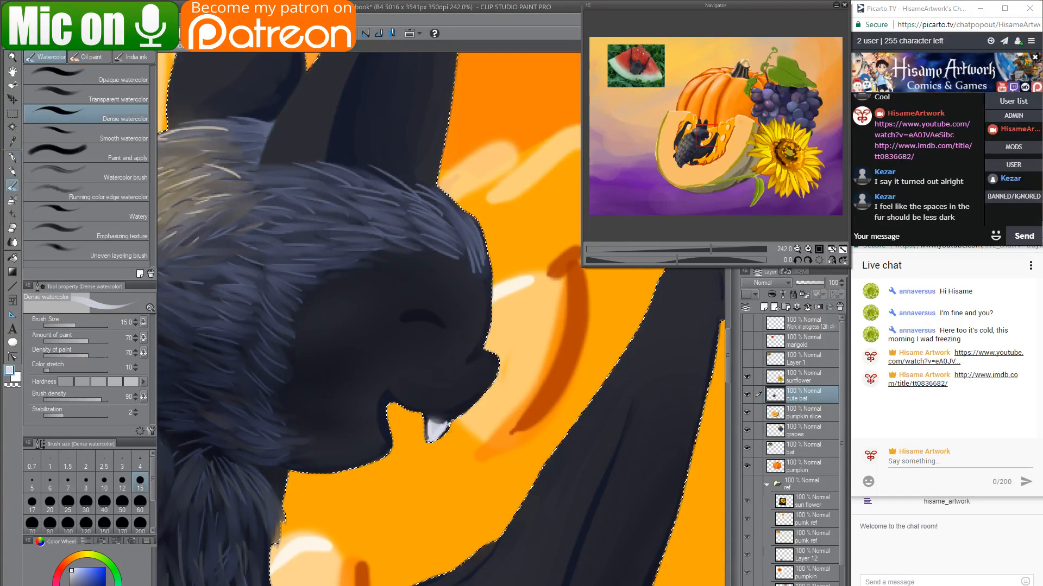
pyautogui.keyDown('alt'); pyautogui.click(426, 417); pyautogui.keyUp('alt')
pyautogui.moveTo(429, 419)
pyautogui.mouseDown()
pyautogui.moveTo(433, 433)
pyautogui.moveTo(438, 409)
pyautogui.mouseUp()
pyautogui.keyDown('alt'); pyautogui.click(395, 393); pyautogui.keyUp('alt')
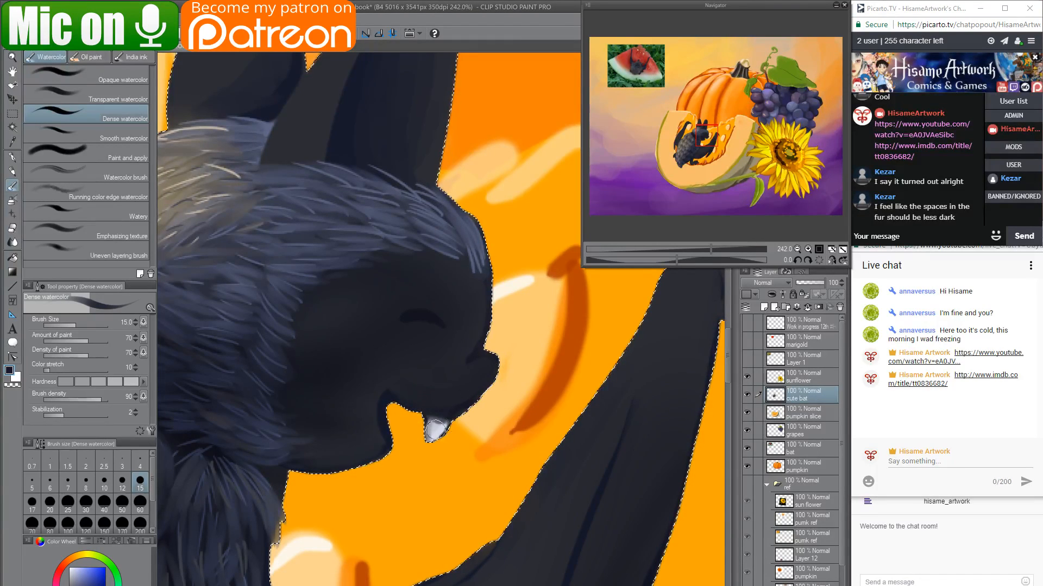
pyautogui.hotkey('ctrl', 'd')
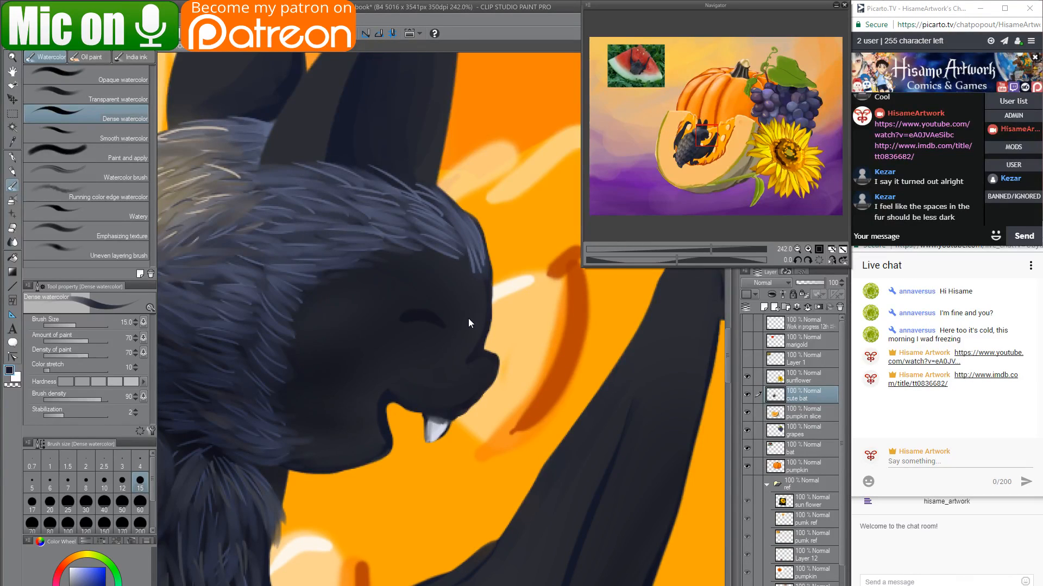
# On the grapes layer, clean up the small hanging leaf's edge near its tip with the Snap eraser at size 17.
pyautogui.scroll(-4, 442, 317)
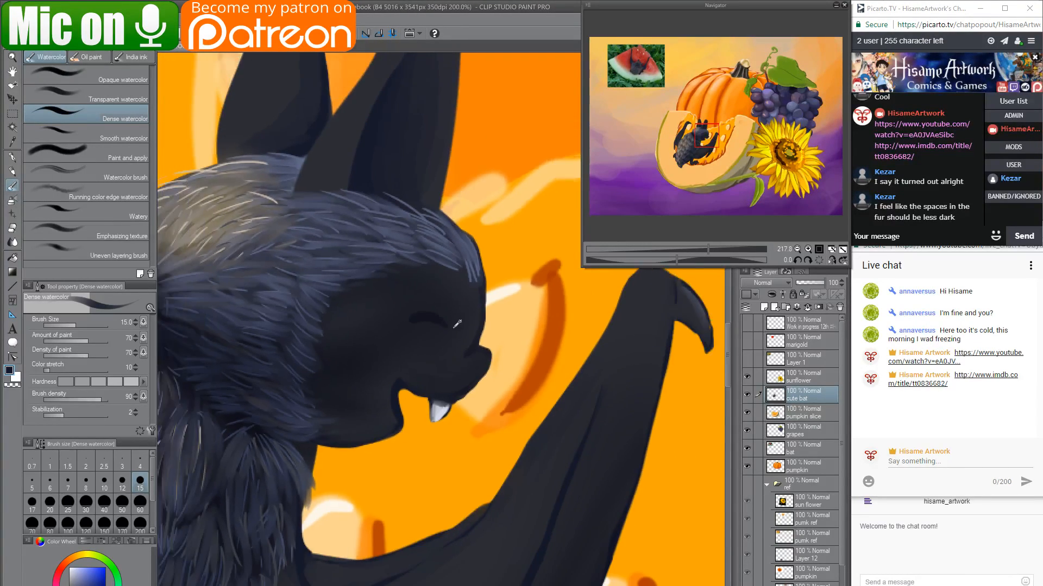
pyautogui.scroll(-4, 455, 327)
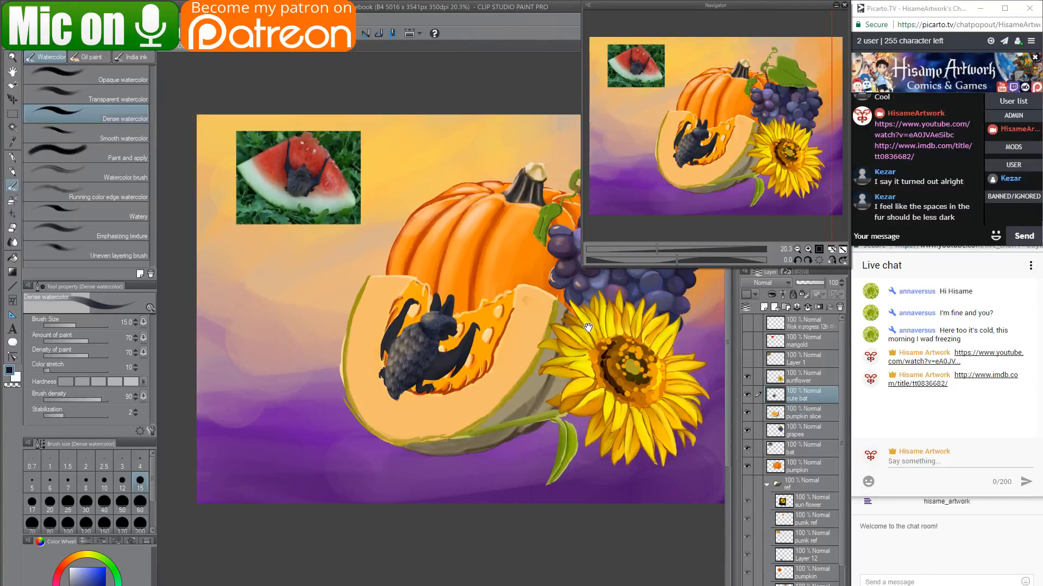
pyautogui.moveTo(582, 330); pyautogui.dragTo(472, 405)
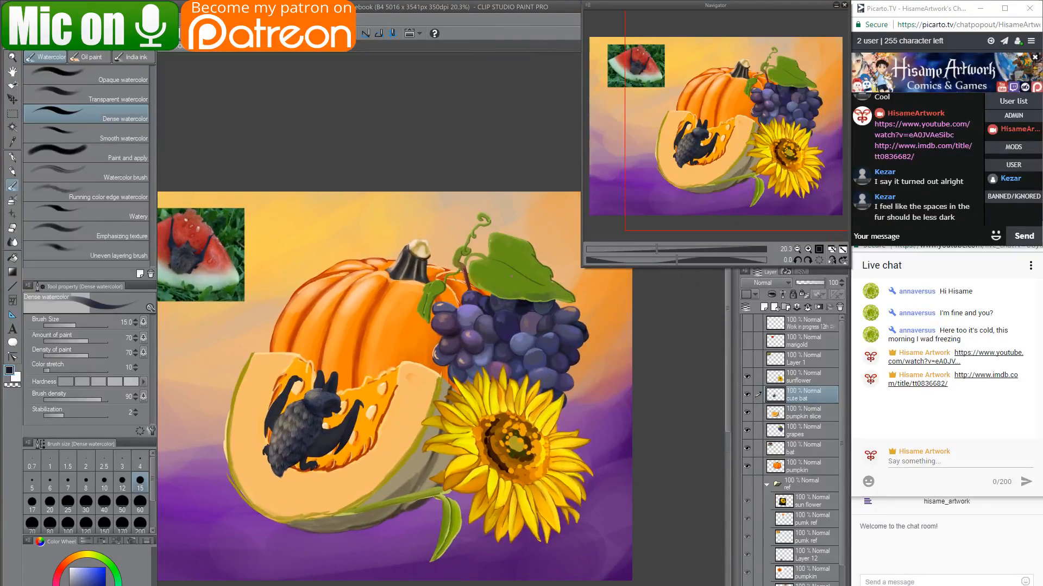
pyautogui.scroll(4, 494, 252)
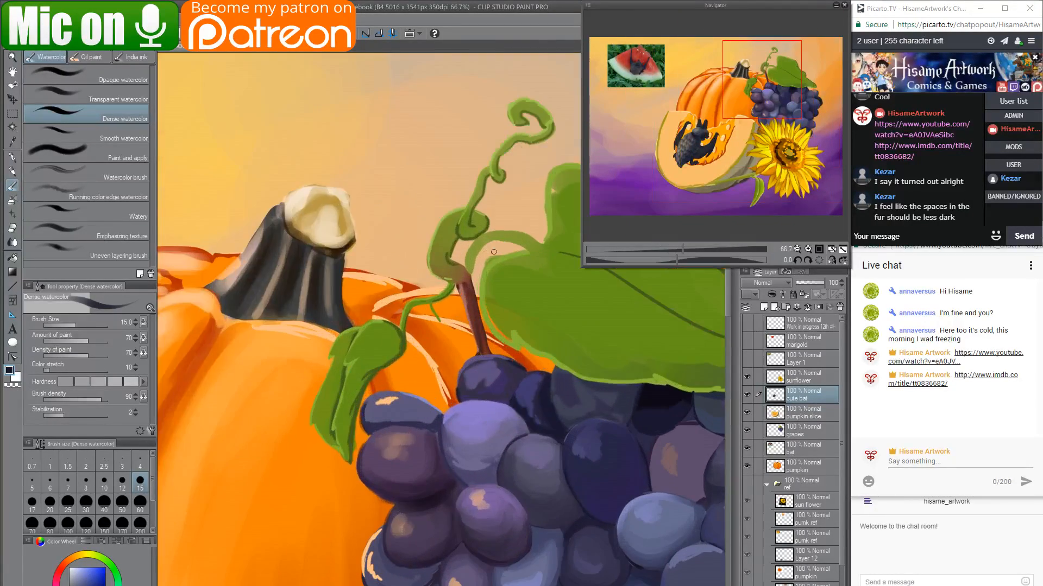
pyautogui.moveTo(528, 276); pyautogui.dragTo(456, 307)
pyautogui.click(809, 432)
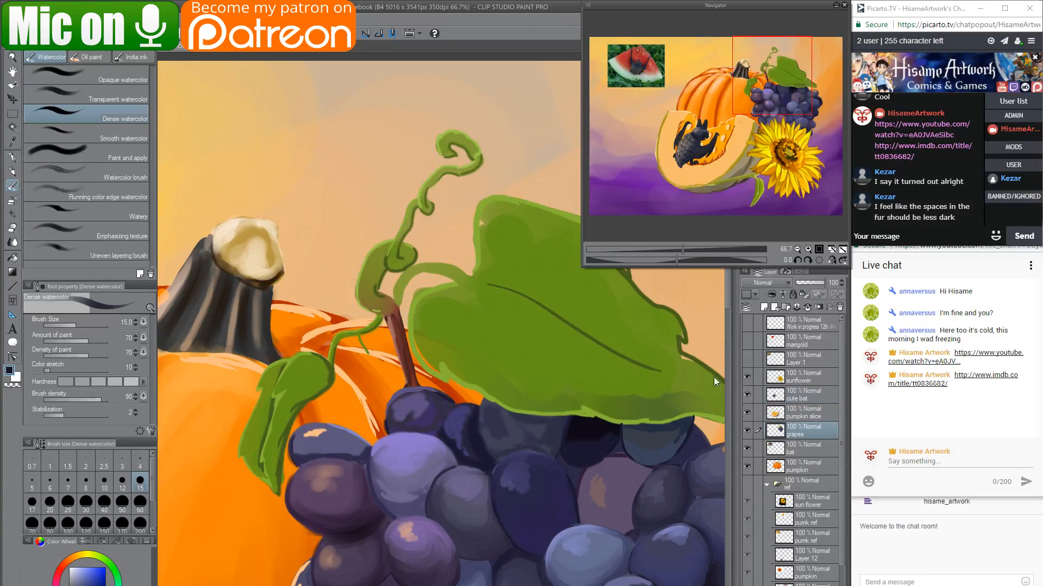
pyautogui.scroll(-2, 351, 280)
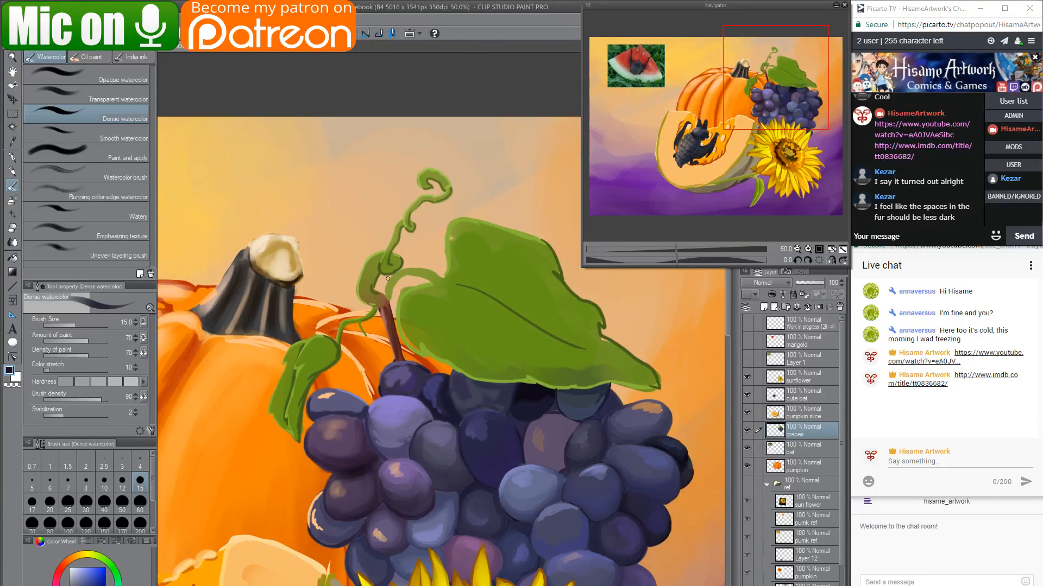
pyautogui.scroll(1, 228, 255)
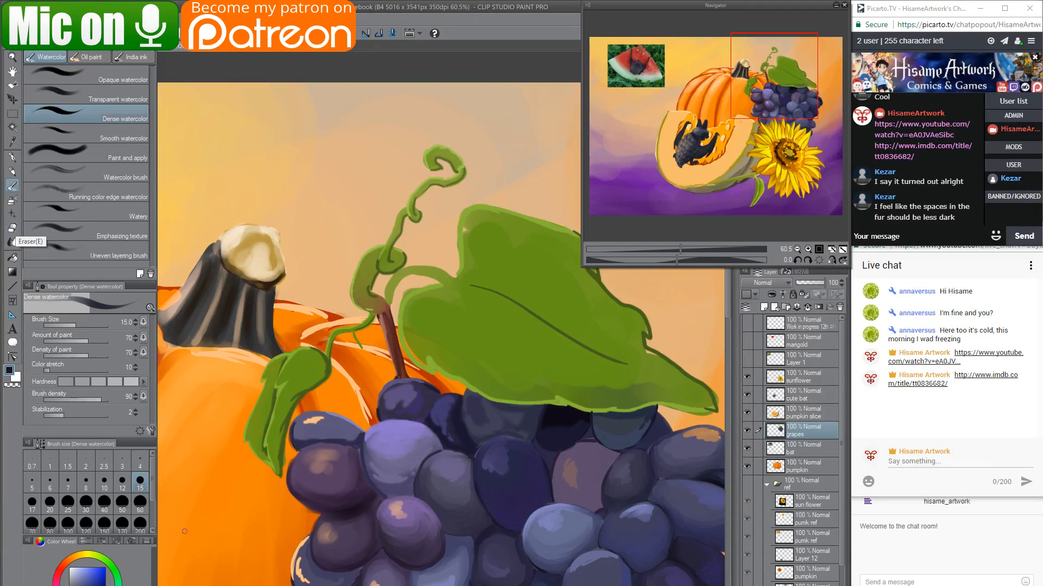
pyautogui.scroll(3, 190, 424)
pyautogui.scroll(3, 246, 479)
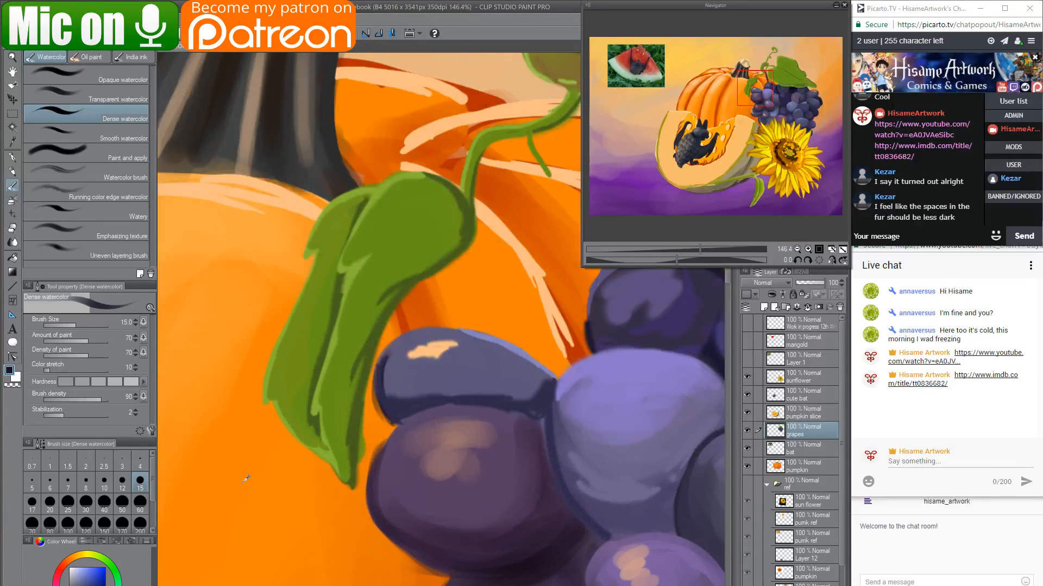
pyautogui.click(11, 228)
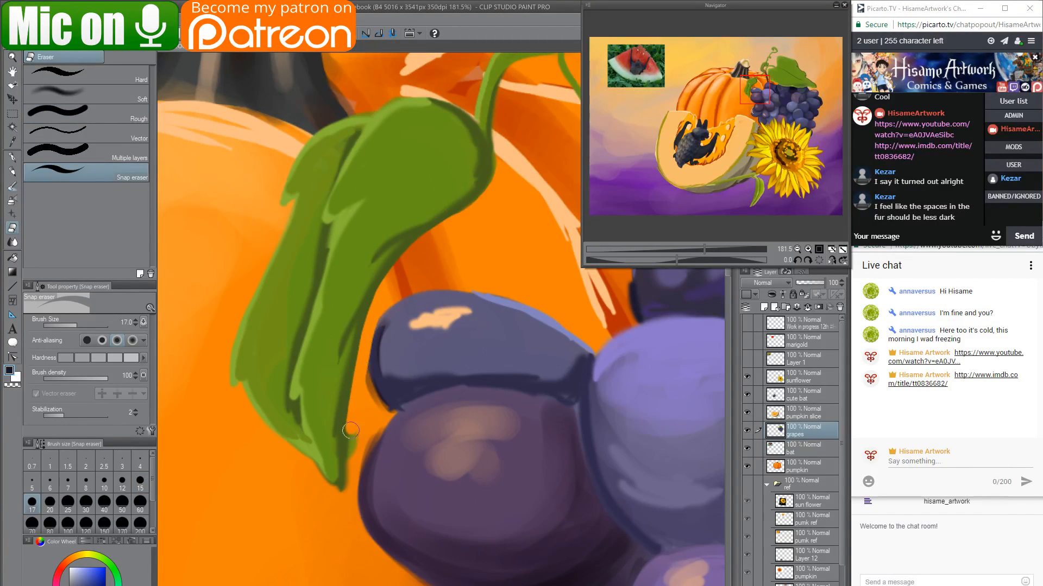
pyautogui.moveTo(350, 431); pyautogui.dragTo(341, 486)
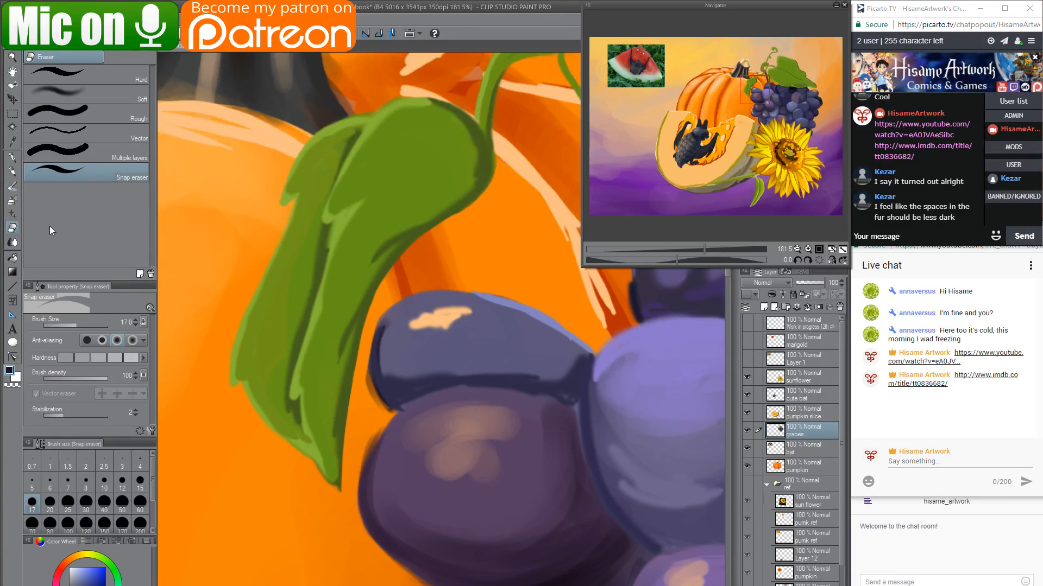
# Shade the upper part of the small hanging leaf with green sampled from it, using the Dense watercolor brush enlarged to size 25.
pyautogui.click(12, 158)
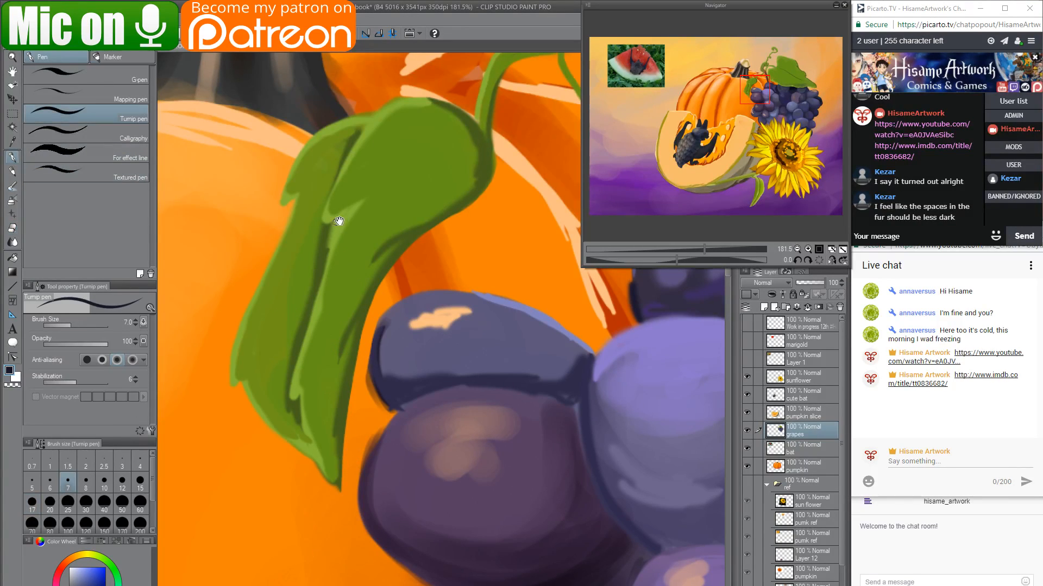
pyautogui.moveTo(339, 221); pyautogui.dragTo(339, 277)
pyautogui.click(12, 186)
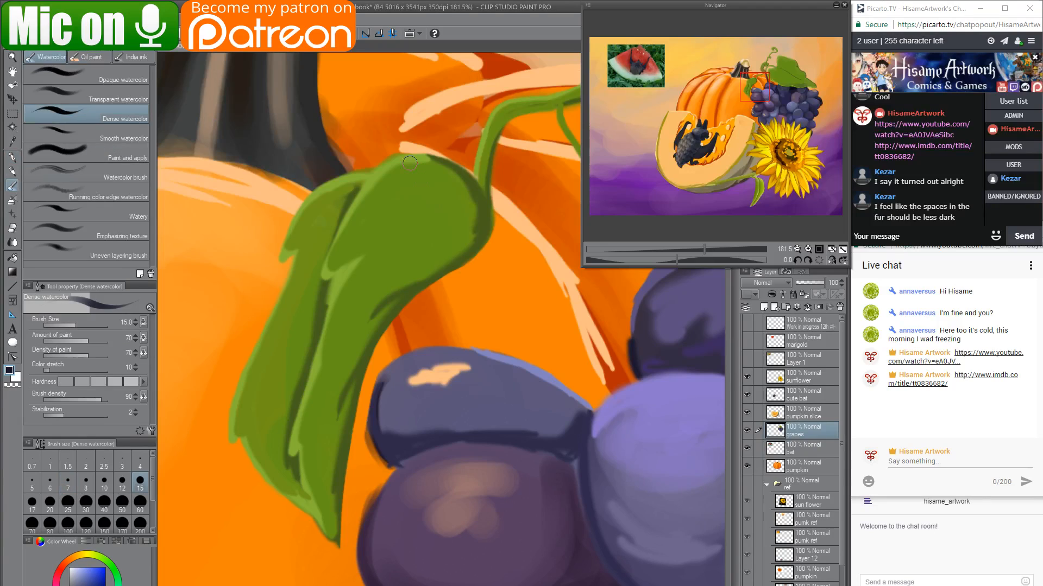
pyautogui.keyDown('alt'); pyautogui.click(470, 218); pyautogui.keyUp('alt')
pyautogui.press(']')
pyautogui.press(']')
pyautogui.press(']')
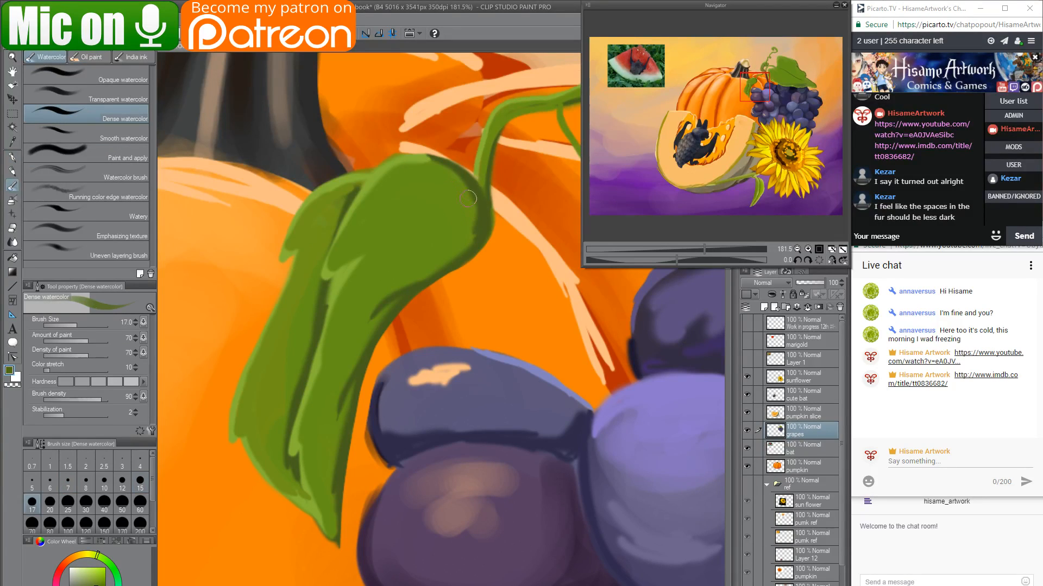
pyautogui.moveTo(435, 167)
pyautogui.mouseDown()
pyautogui.moveTo(462, 190)
pyautogui.moveTo(449, 184)
pyautogui.moveTo(460, 190)
pyautogui.moveTo(454, 254)
pyautogui.moveTo(479, 215)
pyautogui.moveTo(436, 158)
pyautogui.moveTo(401, 157)
pyautogui.moveTo(432, 169)
pyautogui.moveTo(475, 230)
pyautogui.mouseUp()
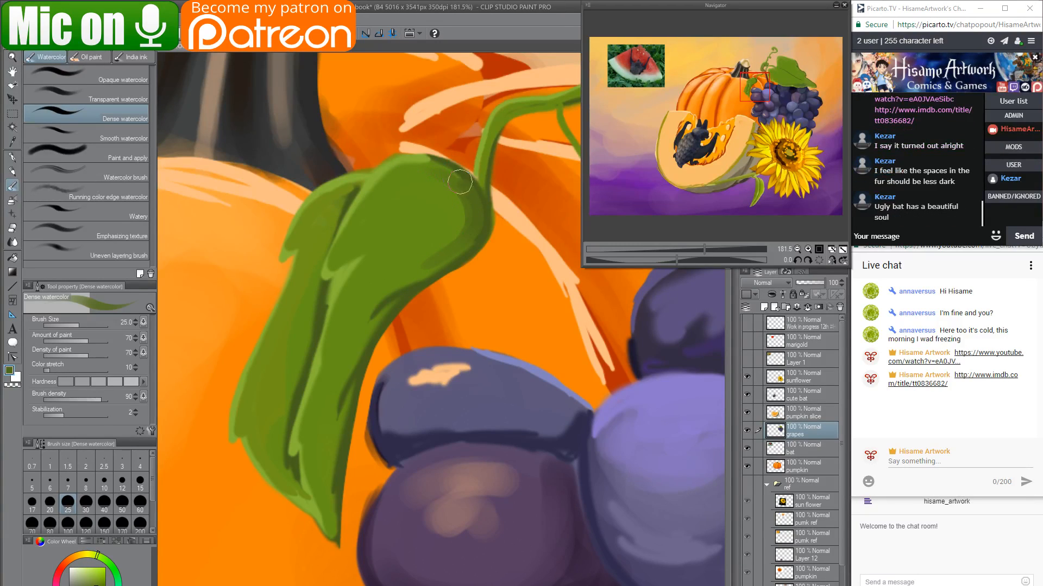
pyautogui.moveTo(463, 184)
pyautogui.mouseDown()
pyautogui.moveTo(409, 160)
pyautogui.moveTo(419, 171)
pyautogui.moveTo(444, 169)
pyautogui.moveTo(369, 192)
pyautogui.mouseUp()
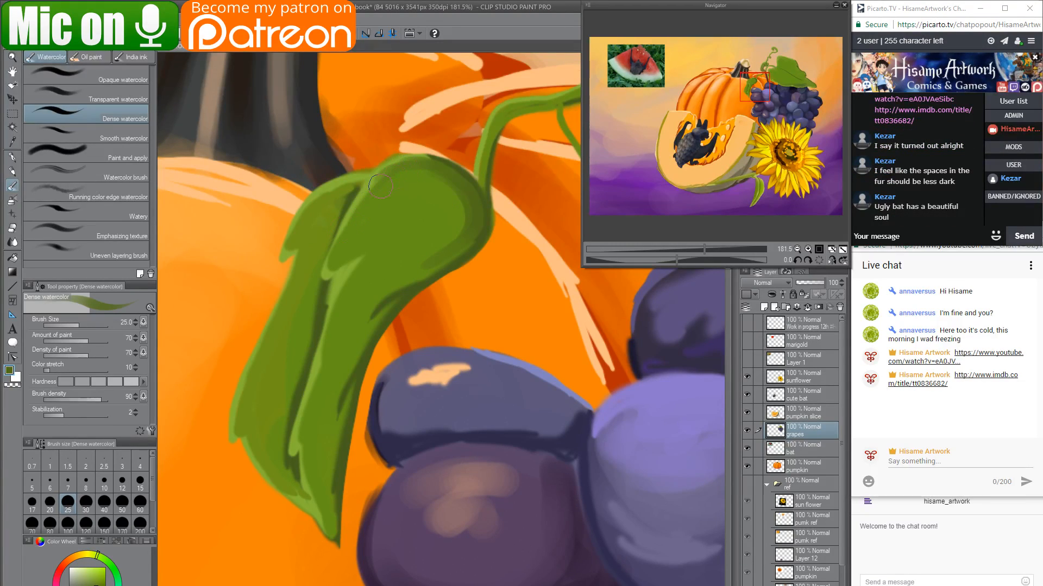
# Shade the broad upper part of the small hanging leaf down to its middle with sampled greens, using the Dense watercolor brush at size 25.
pyautogui.moveTo(456, 191)
pyautogui.mouseDown()
pyautogui.moveTo(418, 275)
pyautogui.moveTo(476, 221)
pyautogui.moveTo(407, 276)
pyautogui.moveTo(480, 223)
pyautogui.moveTo(390, 286)
pyautogui.moveTo(435, 259)
pyautogui.moveTo(360, 329)
pyautogui.mouseUp()
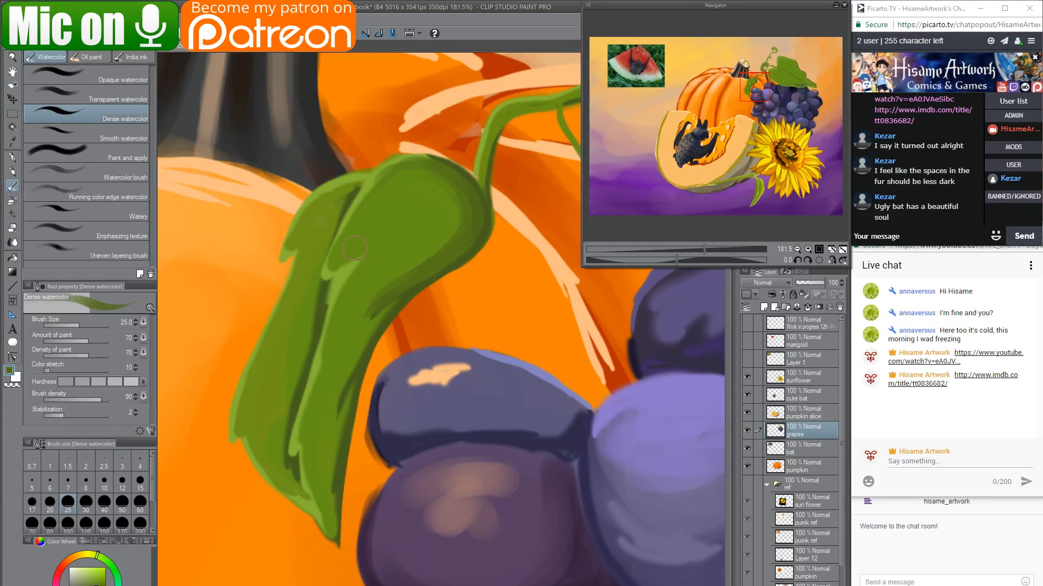
pyautogui.keyDown('alt'); pyautogui.click(430, 279); pyautogui.keyUp('alt')
pyautogui.moveTo(422, 282); pyautogui.dragTo(358, 317)
pyautogui.moveTo(484, 232); pyautogui.dragTo(325, 353)
pyautogui.moveTo(388, 305); pyautogui.dragTo(331, 347)
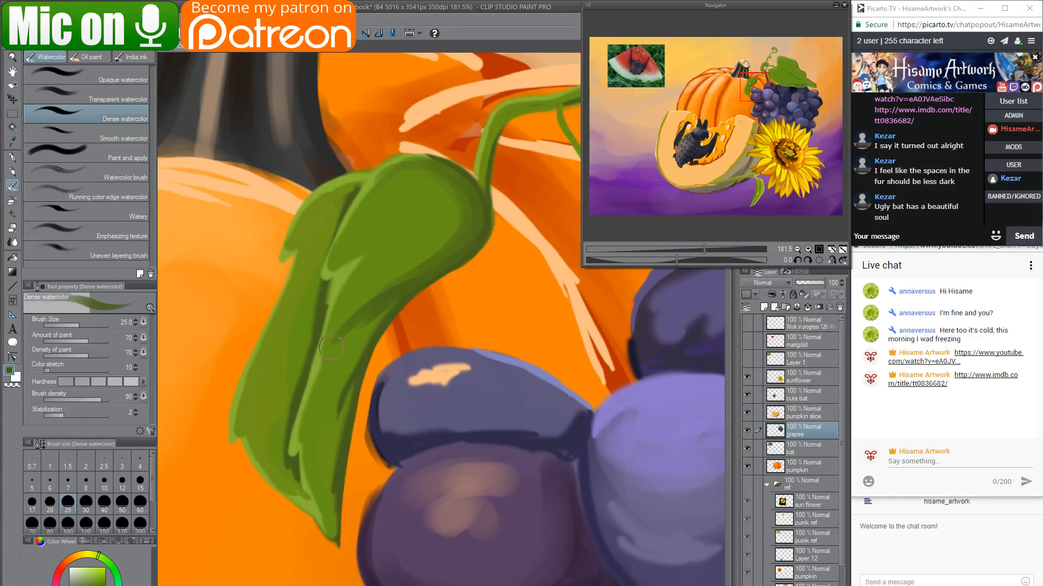
# Blend sampled green down the hanging leaf's lower half toward the tip and back up along its central vein.
pyautogui.keyDown('alt'); pyautogui.click(357, 335); pyautogui.keyUp('alt')
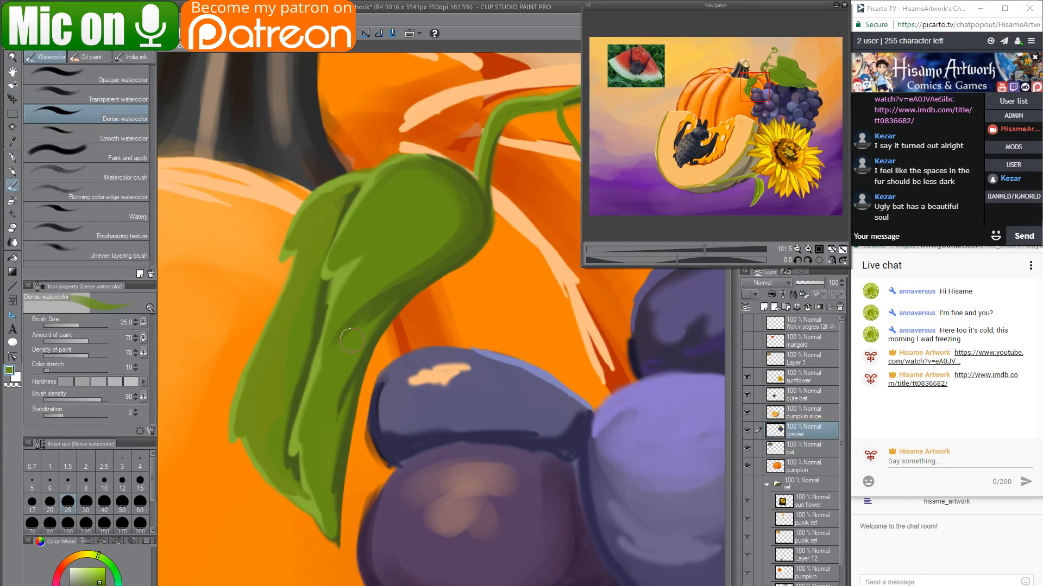
pyautogui.keyDown('alt'); pyautogui.click(404, 296); pyautogui.keyUp('alt')
pyautogui.moveTo(388, 304)
pyautogui.mouseDown()
pyautogui.moveTo(358, 324)
pyautogui.moveTo(359, 362)
pyautogui.moveTo(330, 414)
pyautogui.mouseUp()
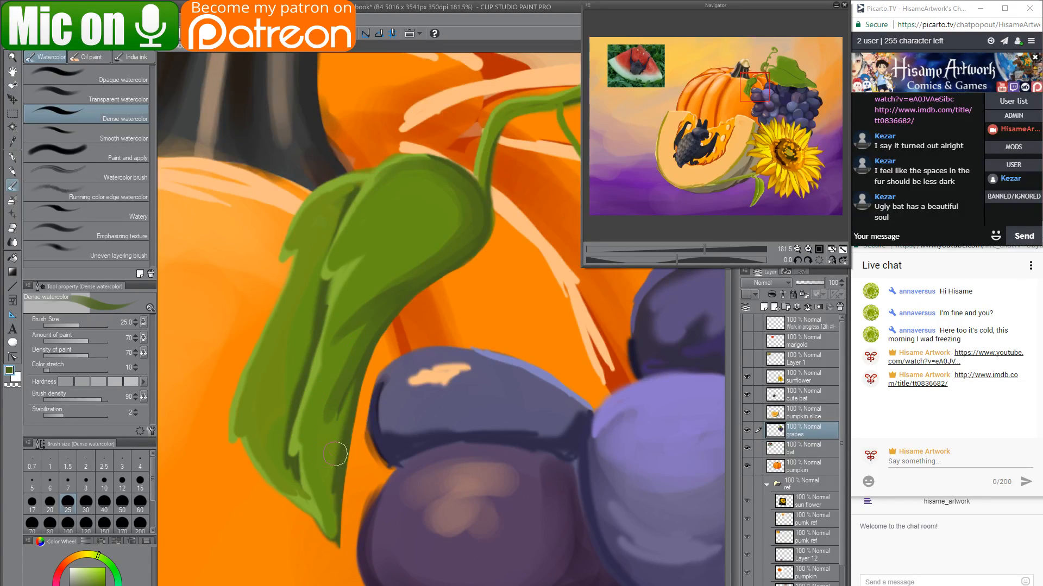
pyautogui.moveTo(354, 380); pyautogui.dragTo(330, 494)
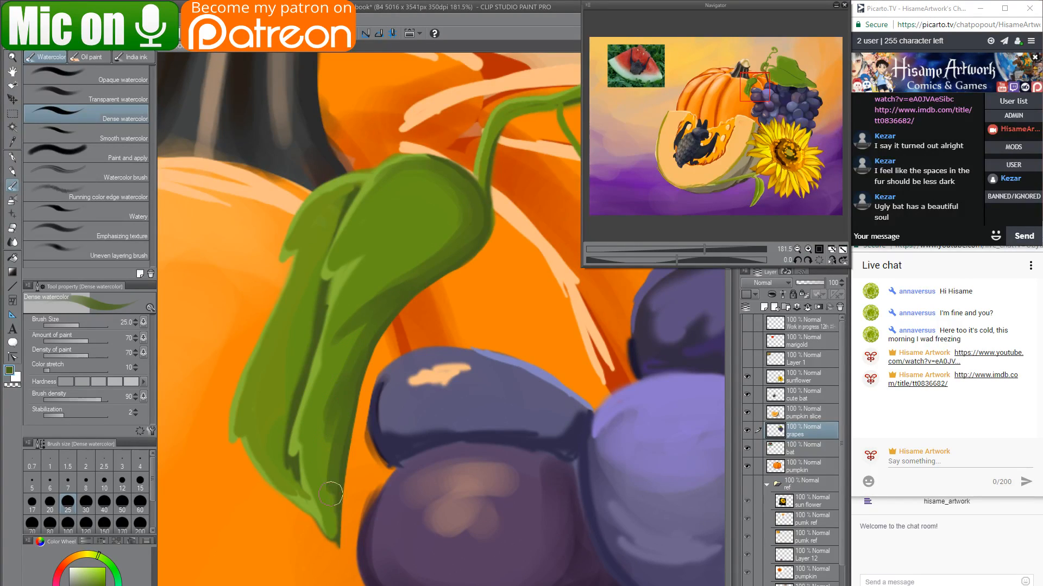
pyautogui.moveTo(341, 441)
pyautogui.mouseDown()
pyautogui.moveTo(331, 530)
pyautogui.moveTo(306, 440)
pyautogui.moveTo(300, 446)
pyautogui.moveTo(331, 356)
pyautogui.moveTo(325, 315)
pyautogui.mouseUp()
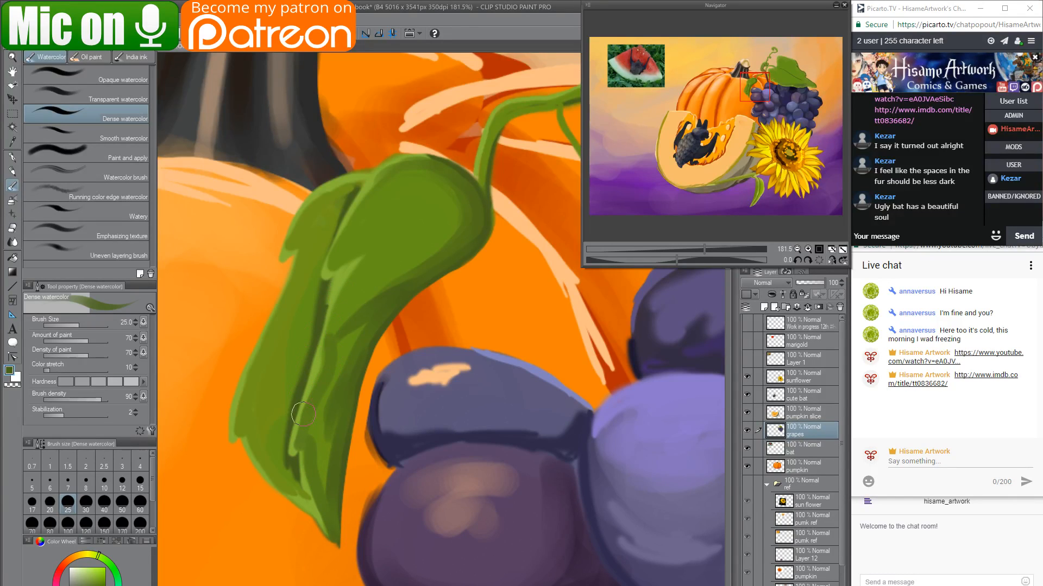
pyautogui.moveTo(303, 414)
pyautogui.mouseDown()
pyautogui.moveTo(333, 319)
pyautogui.moveTo(374, 249)
pyautogui.moveTo(331, 269)
pyautogui.moveTo(354, 226)
pyautogui.moveTo(382, 190)
pyautogui.moveTo(419, 169)
pyautogui.moveTo(456, 213)
pyautogui.moveTo(424, 196)
pyautogui.moveTo(395, 158)
pyautogui.moveTo(429, 213)
pyautogui.moveTo(450, 190)
pyautogui.moveTo(466, 214)
pyautogui.moveTo(409, 177)
pyautogui.moveTo(453, 204)
pyautogui.moveTo(418, 197)
pyautogui.moveTo(418, 187)
pyautogui.moveTo(341, 258)
pyautogui.moveTo(386, 234)
pyautogui.moveTo(398, 241)
pyautogui.moveTo(359, 287)
pyautogui.moveTo(413, 253)
pyautogui.moveTo(401, 277)
pyautogui.moveTo(464, 214)
pyautogui.moveTo(339, 326)
pyautogui.moveTo(358, 301)
pyautogui.moveTo(355, 334)
pyautogui.moveTo(347, 333)
pyautogui.moveTo(312, 429)
pyautogui.moveTo(326, 504)
pyautogui.moveTo(329, 419)
pyautogui.moveTo(324, 463)
pyautogui.moveTo(366, 296)
pyautogui.moveTo(323, 250)
pyautogui.mouseUp()
# Choose a darker green, reduce the Dense watercolor brush to size 12, and paint shadow strokes along the leaf's inner edge facing the grapes.
pyautogui.press(']')
pyautogui.press(']')
pyautogui.press(']')
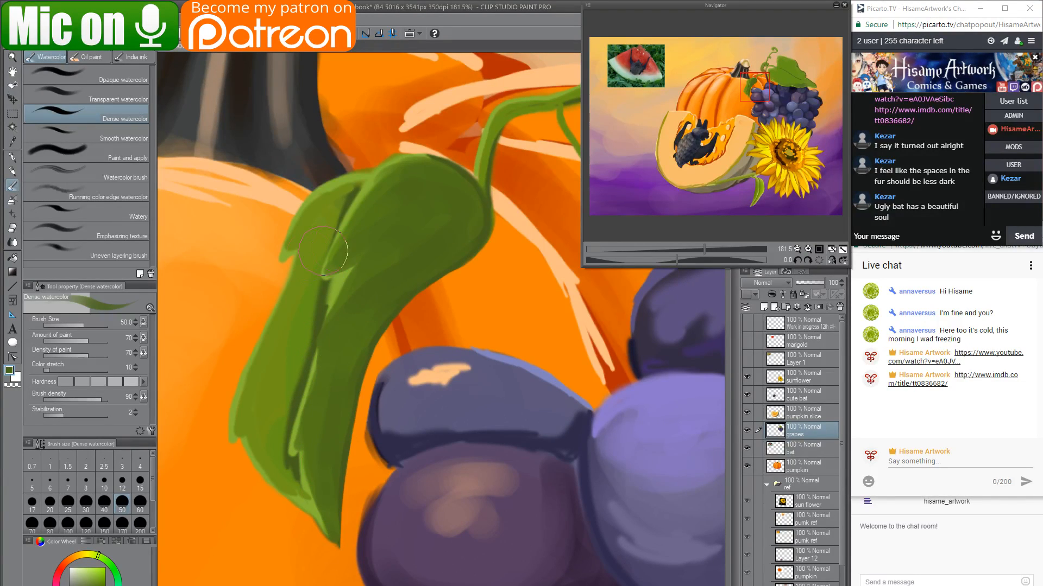
pyautogui.click(105, 578)
pyautogui.press('[')
pyautogui.press('[')
pyautogui.press('[')
pyautogui.press('[')
pyautogui.press('[')
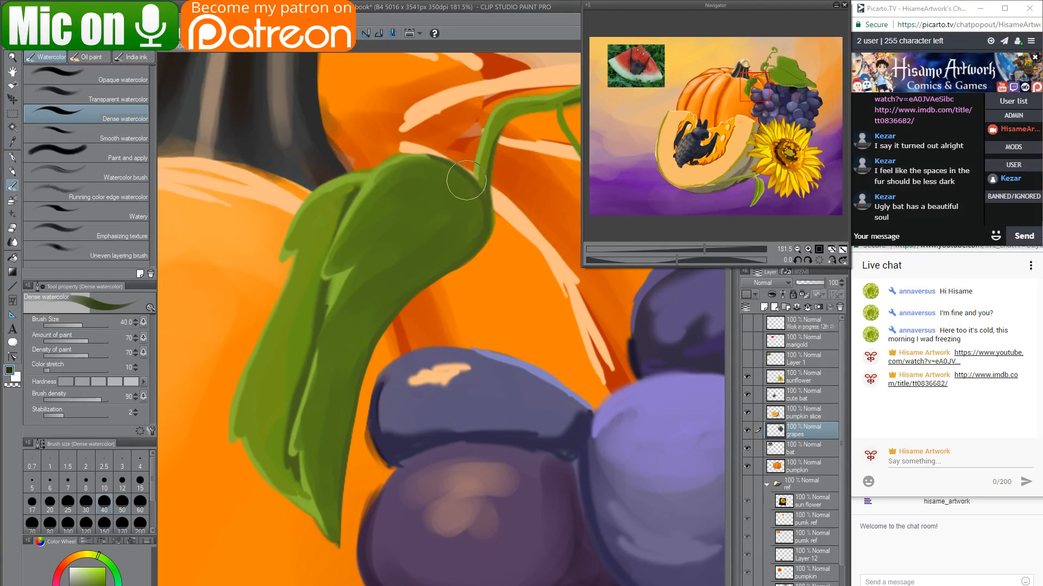
pyautogui.press('[')
pyautogui.press('[')
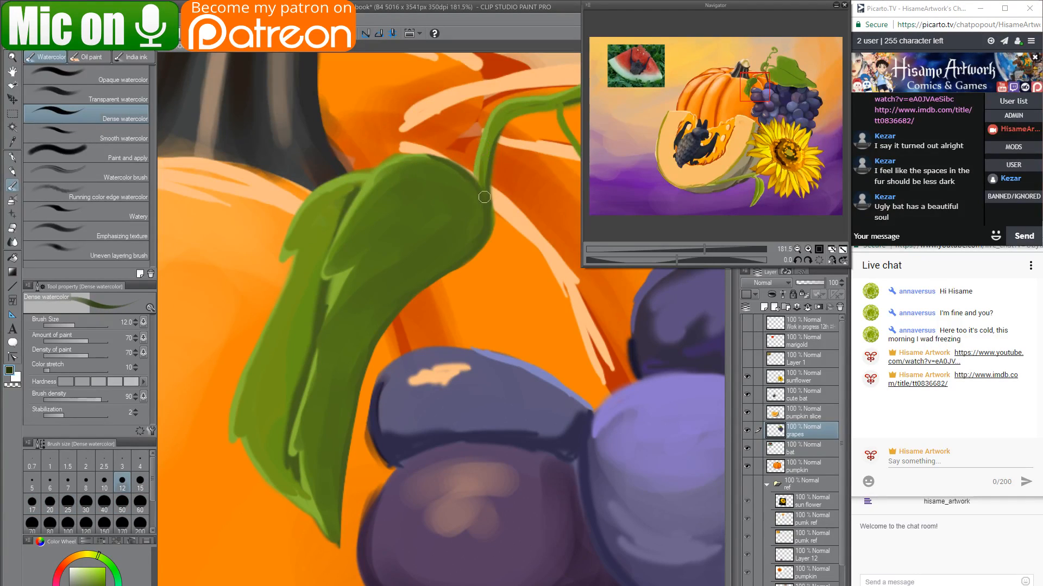
pyautogui.moveTo(488, 209); pyautogui.dragTo(449, 268)
pyautogui.moveTo(480, 233)
pyautogui.mouseDown()
pyautogui.moveTo(373, 332)
pyautogui.moveTo(336, 388)
pyautogui.mouseUp()
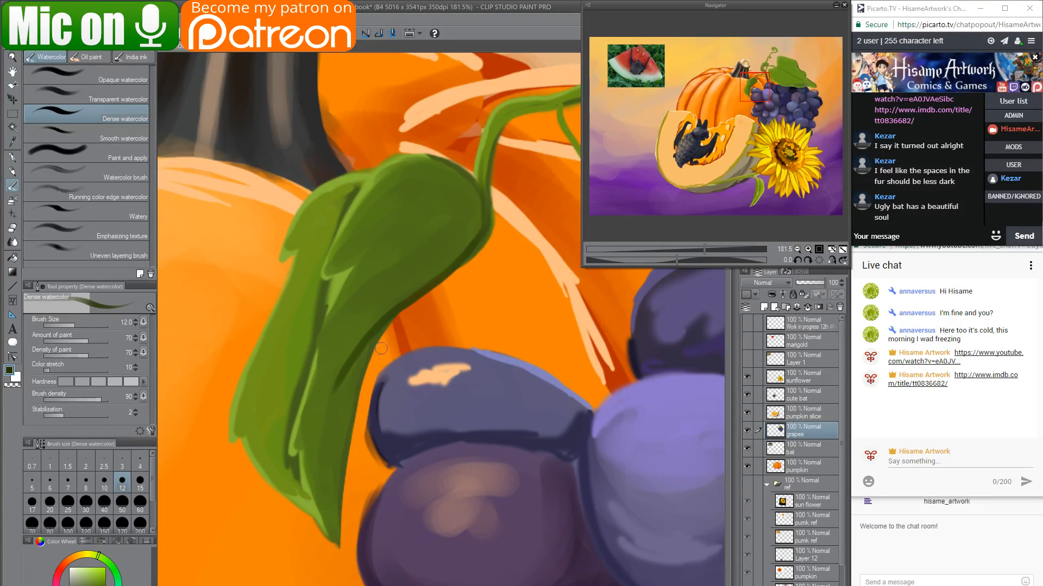
pyautogui.hotkey('ctrl', 'z')
pyautogui.moveTo(489, 228)
pyautogui.mouseDown()
pyautogui.moveTo(382, 307)
pyautogui.moveTo(379, 337)
pyautogui.mouseUp()
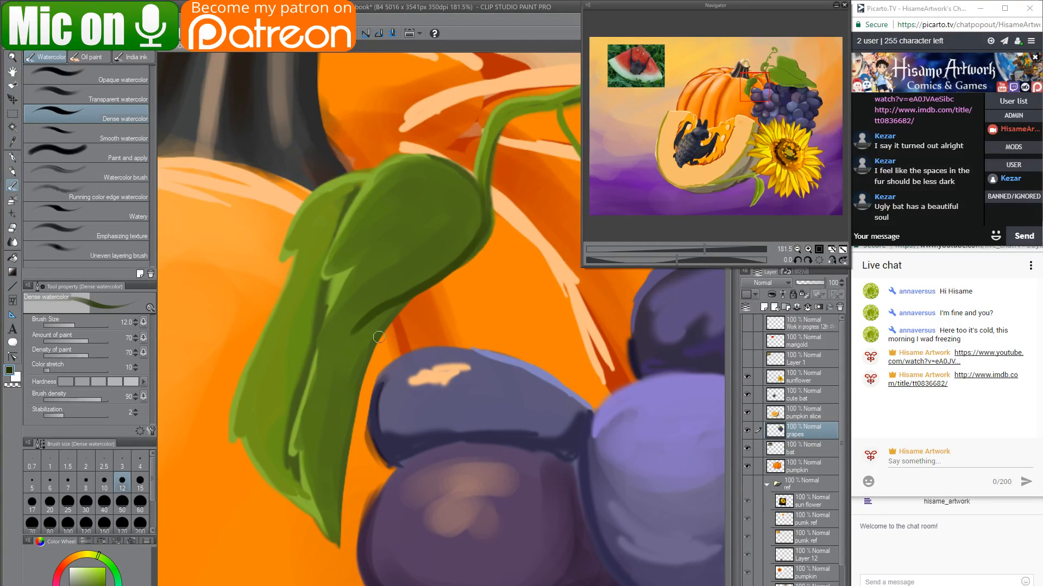
pyautogui.moveTo(400, 303)
pyautogui.mouseDown()
pyautogui.moveTo(366, 350)
pyautogui.moveTo(329, 457)
pyautogui.mouseUp()
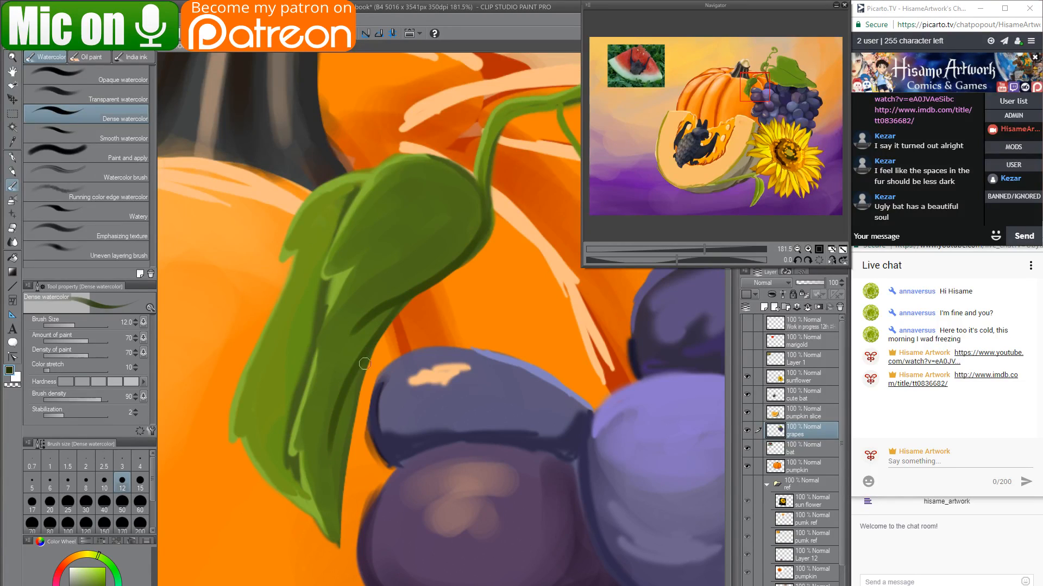
# Paint thin lighter strokes along the leaf's central vein from its top to near the tip with green sampled beside the fold.
pyautogui.moveTo(365, 261)
pyautogui.mouseDown()
pyautogui.moveTo(384, 312)
pyautogui.moveTo(399, 307)
pyautogui.mouseUp()
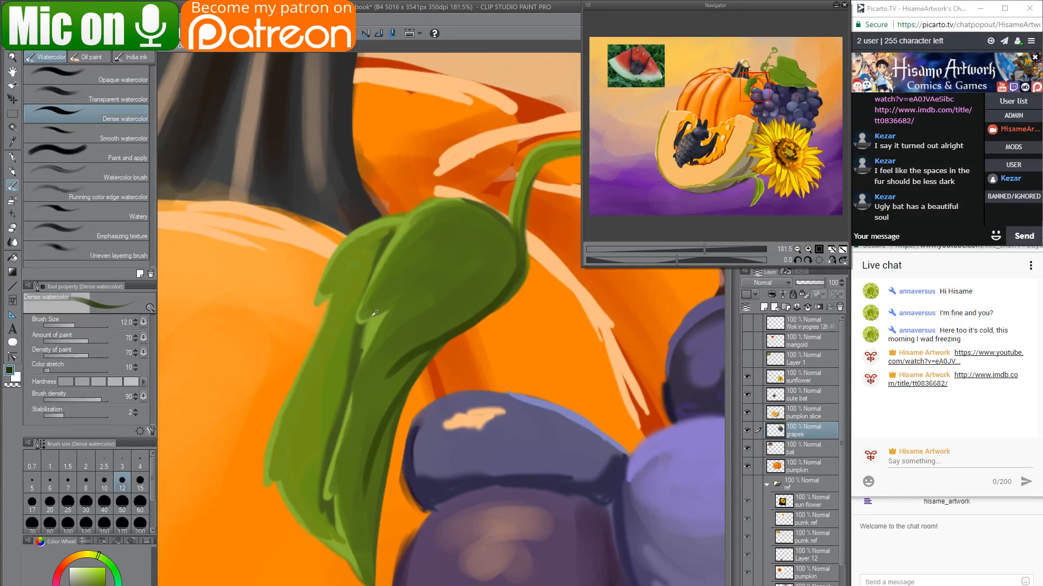
pyautogui.keyDown('alt'); pyautogui.click(394, 258); pyautogui.keyUp('alt')
pyautogui.moveTo(446, 207)
pyautogui.mouseDown()
pyautogui.moveTo(367, 292)
pyautogui.moveTo(356, 324)
pyautogui.moveTo(370, 319)
pyautogui.moveTo(342, 411)
pyautogui.moveTo(336, 396)
pyautogui.moveTo(333, 436)
pyautogui.moveTo(352, 407)
pyautogui.moveTo(326, 502)
pyautogui.mouseUp()
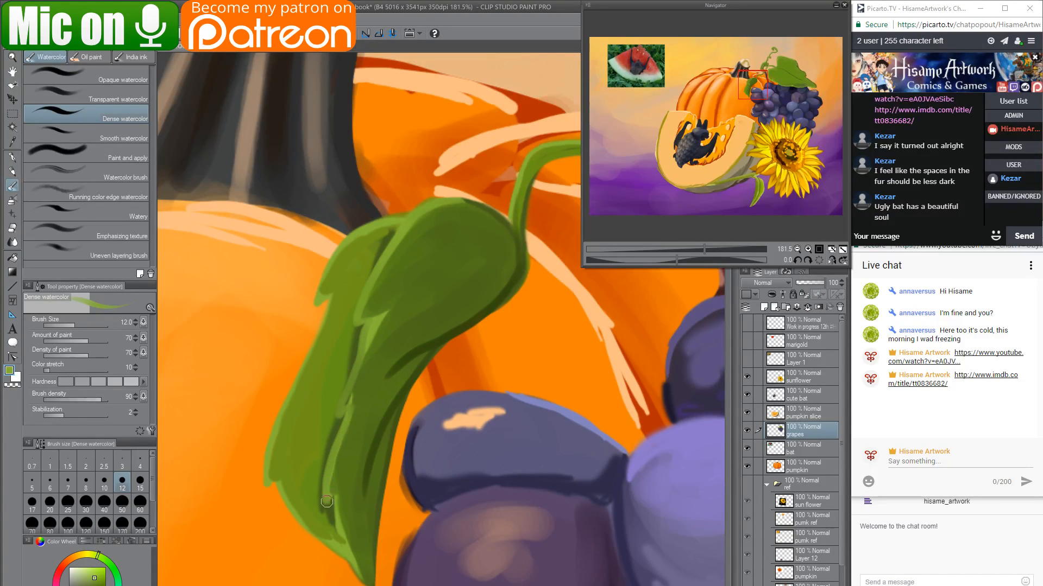
pyautogui.moveTo(347, 546); pyautogui.dragTo(350, 563)
# Sample the leaf's mid green and soften the dark shading beside the central vein down to the tip at brush size 20.
pyautogui.keyDown('alt'); pyautogui.click(365, 363); pyautogui.keyUp('alt')
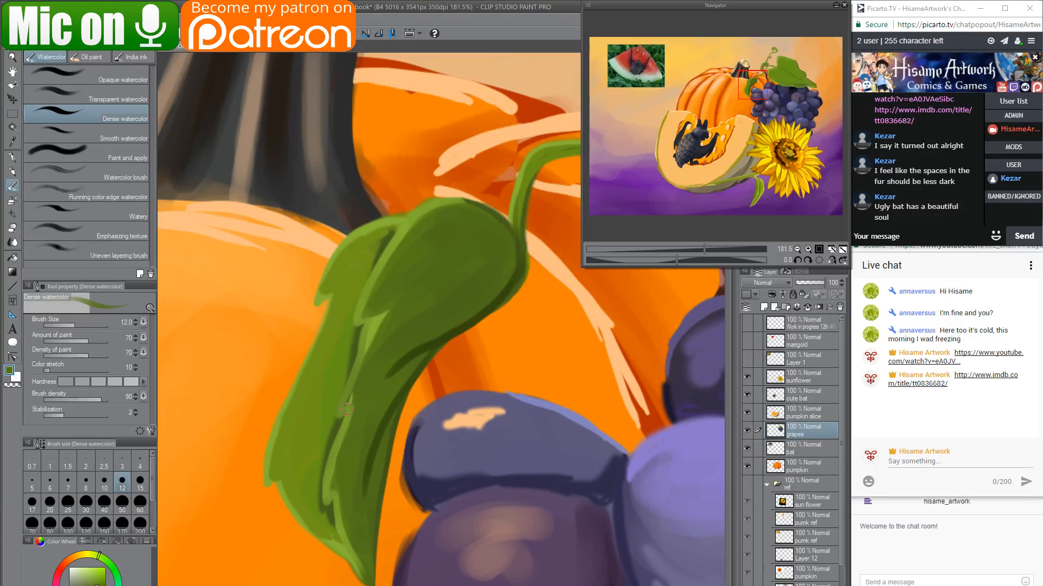
pyautogui.press(']')
pyautogui.press(']')
pyautogui.press(']')
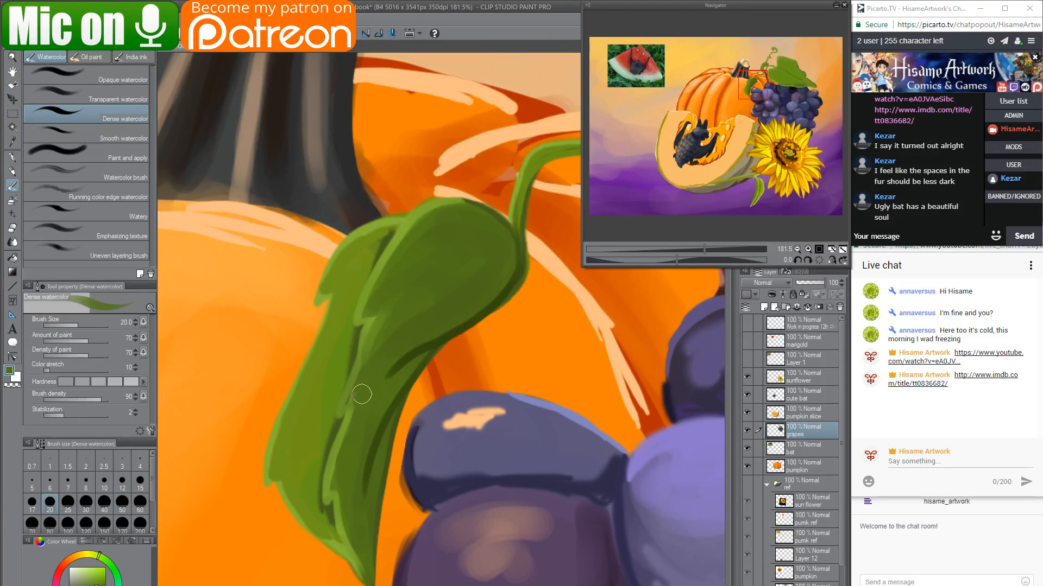
pyautogui.moveTo(368, 367)
pyautogui.mouseDown()
pyautogui.moveTo(342, 411)
pyautogui.moveTo(354, 399)
pyautogui.moveTo(328, 499)
pyautogui.moveTo(335, 487)
pyautogui.moveTo(365, 569)
pyautogui.mouseUp()
pyautogui.moveTo(354, 523); pyautogui.dragTo(359, 544)
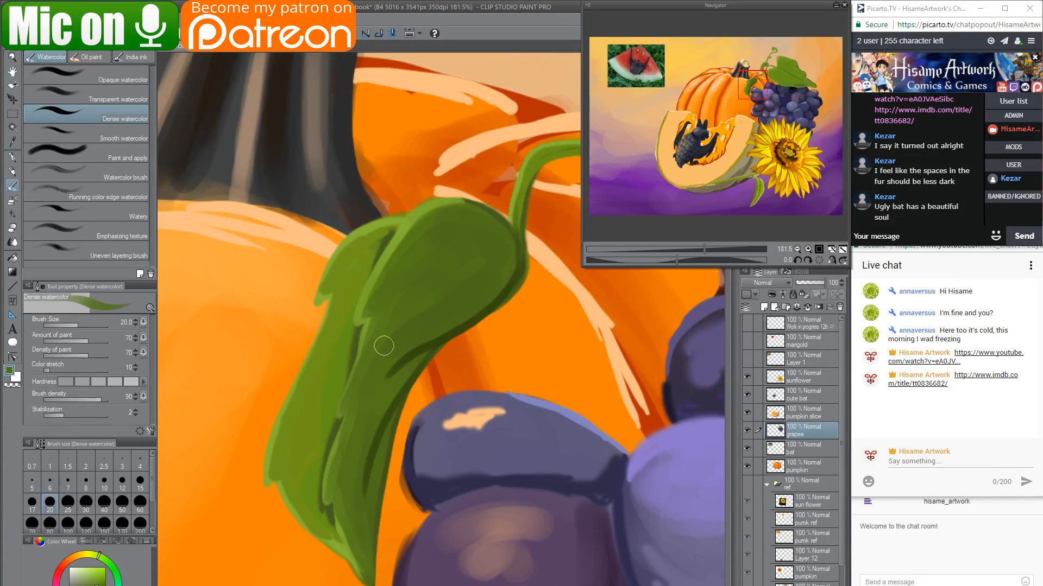
# Undo the dark stroke on the leaf's upper fold, and blend the fold and outer half with sampled lighter greens at size 20.
pyautogui.moveTo(388, 236)
pyautogui.mouseDown()
pyautogui.moveTo(363, 239)
pyautogui.moveTo(374, 261)
pyautogui.mouseUp()
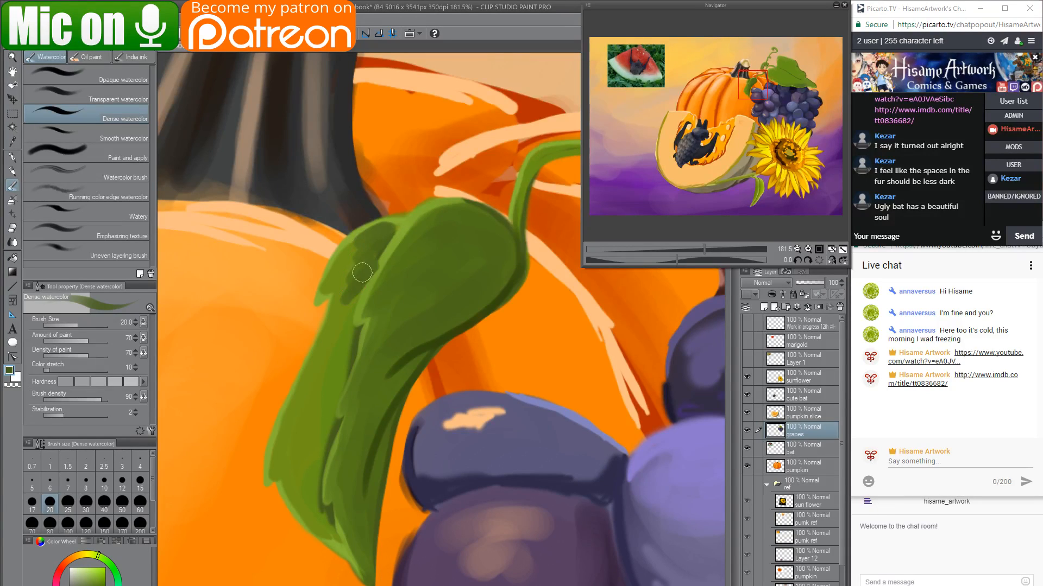
pyautogui.hotkey('ctrl', 'z')
pyautogui.keyDown('alt'); pyautogui.click(368, 223); pyautogui.keyUp('alt')
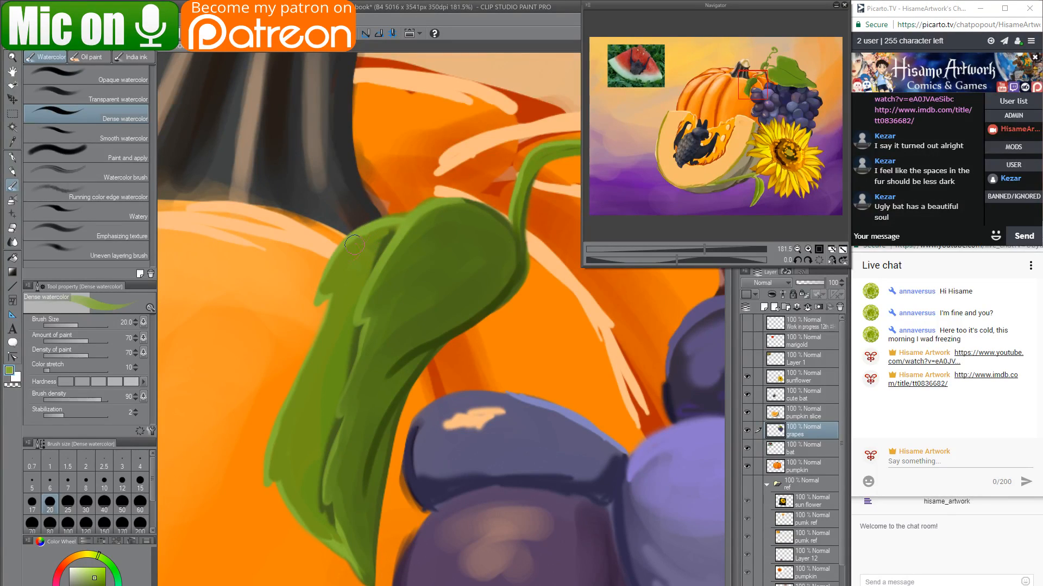
pyautogui.moveTo(385, 231); pyautogui.dragTo(359, 286)
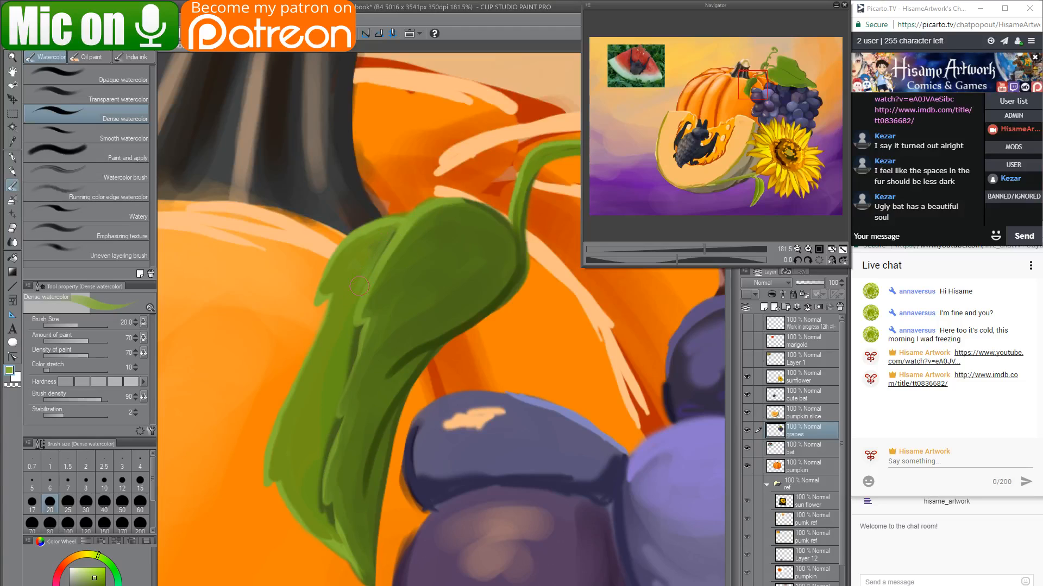
pyautogui.keyDown('alt'); pyautogui.click(375, 256); pyautogui.keyUp('alt')
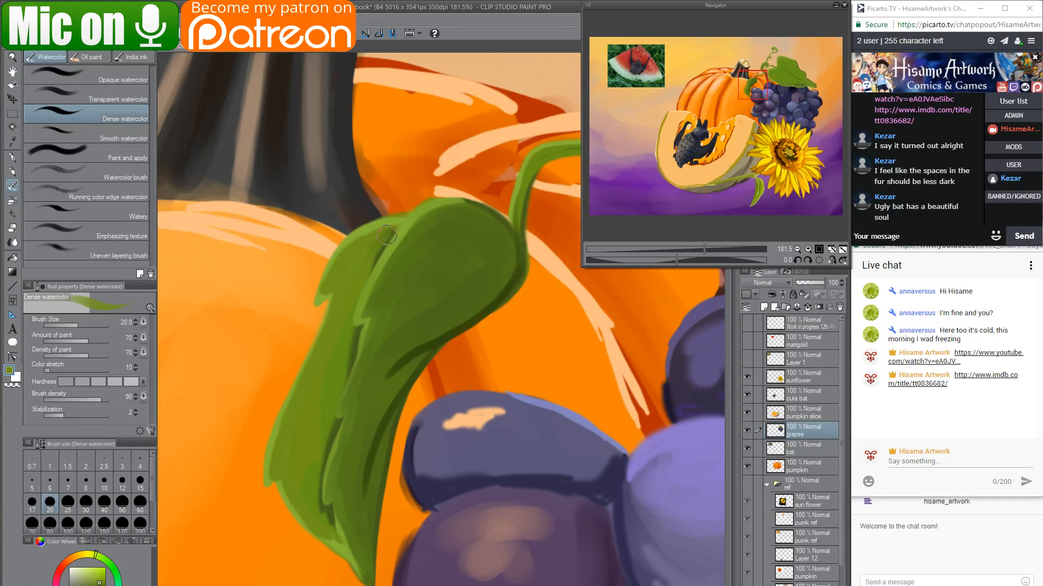
pyautogui.moveTo(385, 232); pyautogui.dragTo(361, 264)
pyautogui.moveTo(356, 329); pyautogui.dragTo(330, 396)
pyautogui.moveTo(322, 445); pyautogui.dragTo(319, 517)
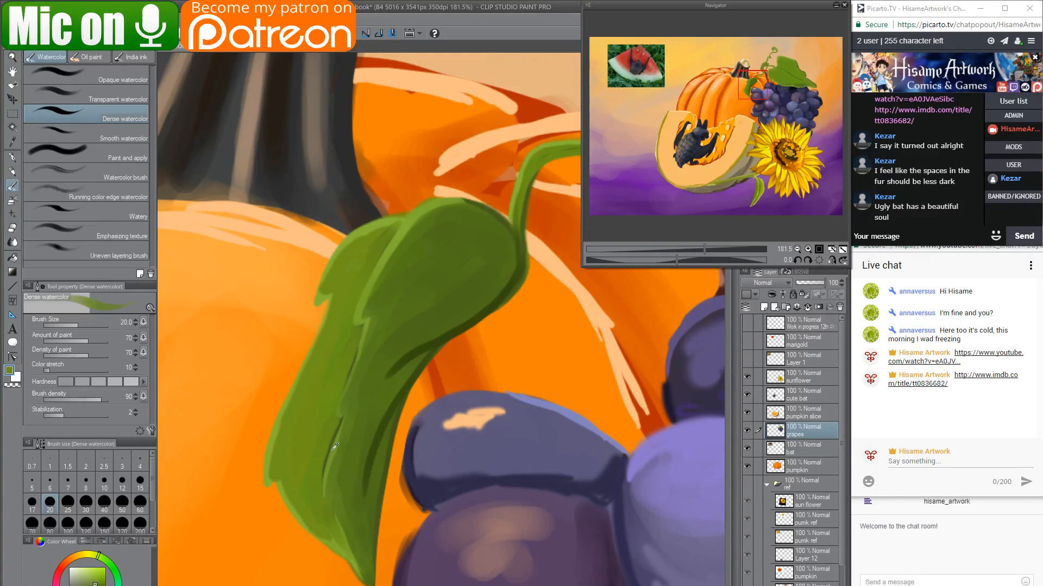
# Pick a pale yellowish green and paint a thin highlight along the leaf's central vein to the tip at brush size 10.
pyautogui.moveTo(93, 576); pyautogui.dragTo(90, 570)
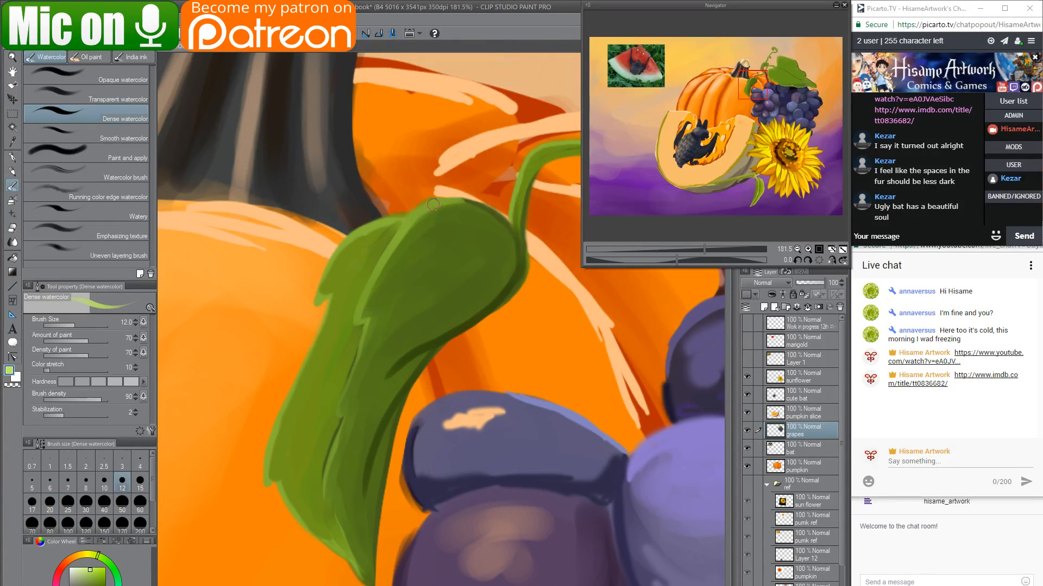
pyautogui.click(104, 482)
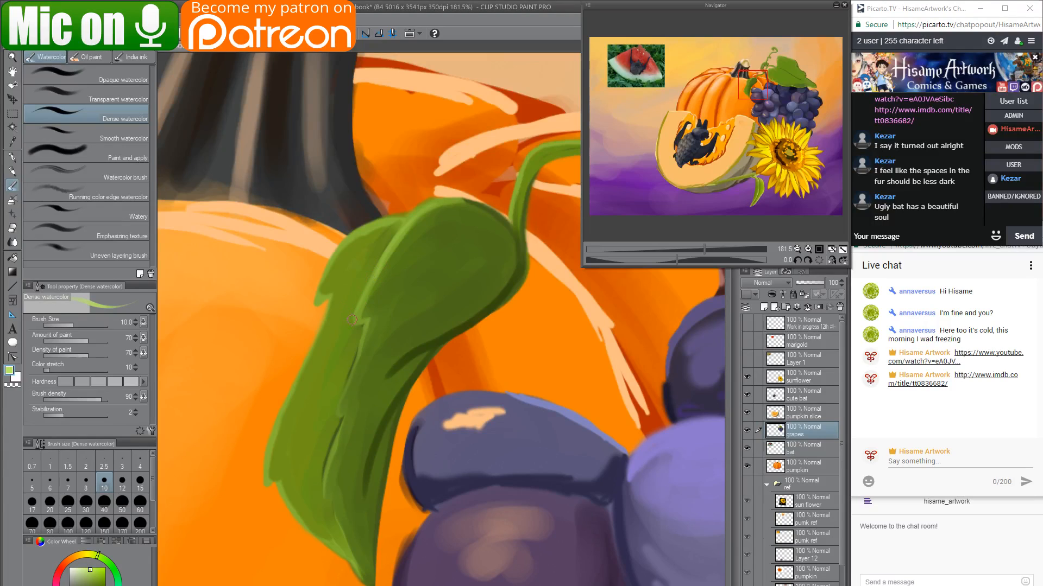
pyautogui.moveTo(363, 345)
pyautogui.mouseDown()
pyautogui.moveTo(336, 407)
pyautogui.moveTo(334, 421)
pyautogui.moveTo(347, 390)
pyautogui.moveTo(326, 496)
pyautogui.moveTo(343, 495)
pyautogui.moveTo(330, 499)
pyautogui.moveTo(365, 578)
pyautogui.mouseUp()
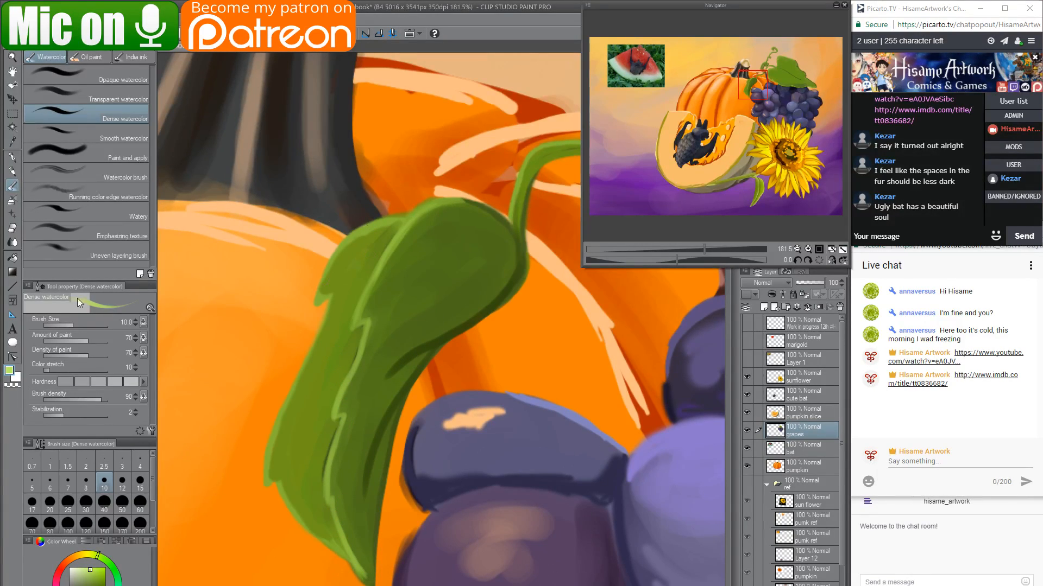
# Select the grapes layer's painted area, try a Hard airbrush stroke in sampled dark green on the leaf, undo it, and switch to Soft.
pyautogui.click(12, 271)
pyautogui.click(18, 253)
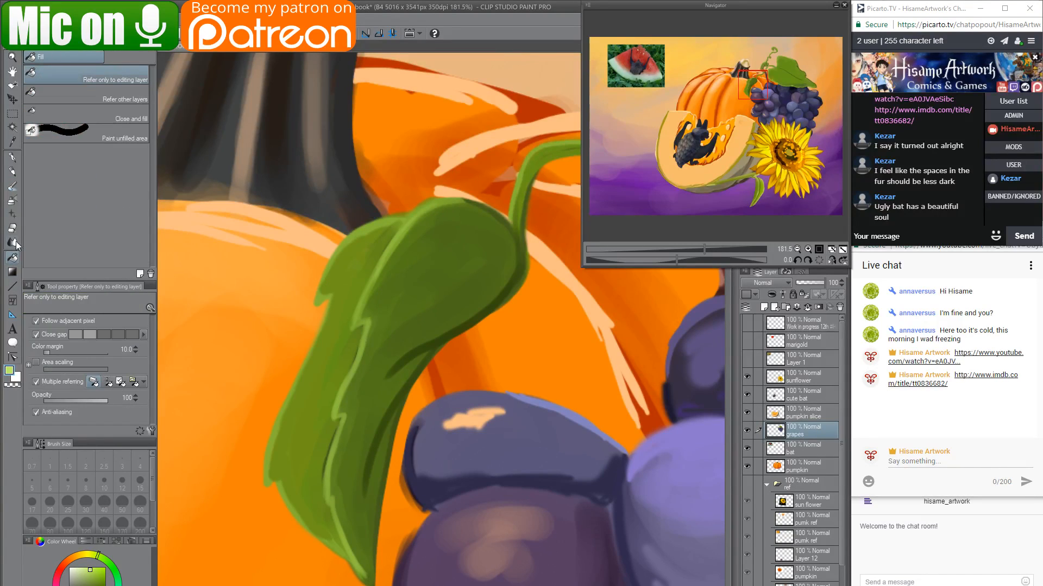
pyautogui.click(13, 200)
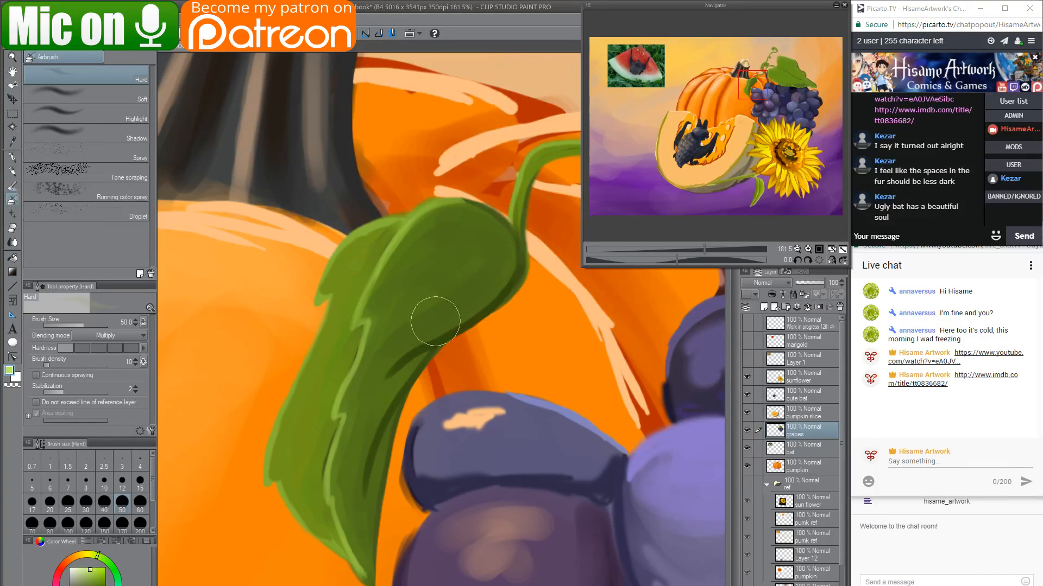
pyautogui.keyDown('ctrl'); pyautogui.click(782, 429); pyautogui.keyUp('ctrl')
pyautogui.keyDown('alt'); pyautogui.click(509, 287); pyautogui.keyUp('alt')
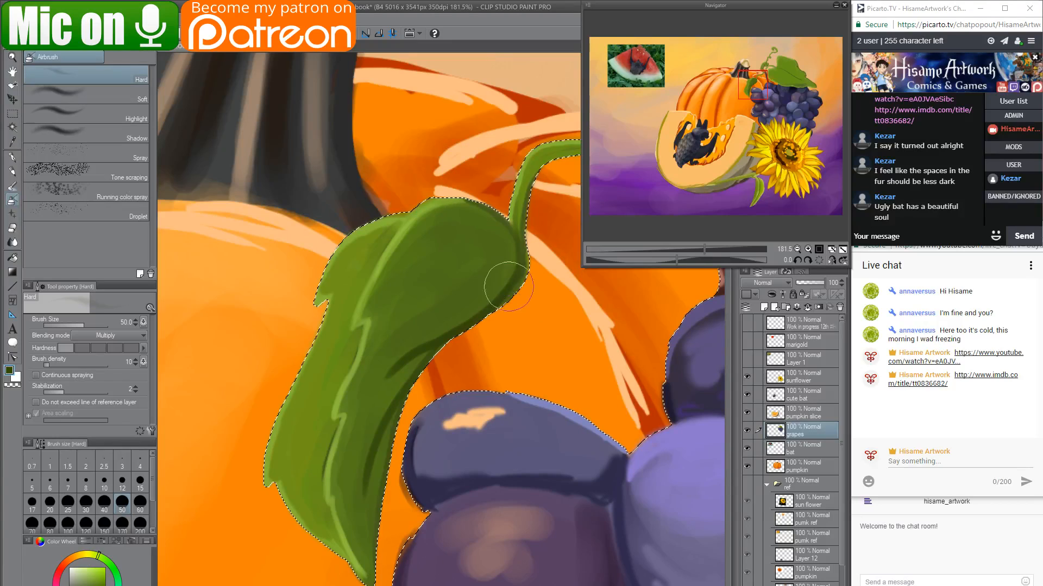
pyautogui.moveTo(508, 286)
pyautogui.mouseDown()
pyautogui.moveTo(515, 261)
pyautogui.moveTo(484, 295)
pyautogui.moveTo(492, 270)
pyautogui.moveTo(471, 215)
pyautogui.moveTo(402, 296)
pyautogui.moveTo(412, 317)
pyautogui.moveTo(385, 353)
pyautogui.moveTo(367, 409)
pyautogui.moveTo(372, 371)
pyautogui.moveTo(386, 379)
pyautogui.moveTo(365, 462)
pyautogui.moveTo(374, 570)
pyautogui.moveTo(447, 308)
pyautogui.moveTo(378, 458)
pyautogui.moveTo(365, 446)
pyautogui.moveTo(416, 358)
pyautogui.moveTo(532, 254)
pyautogui.moveTo(543, 223)
pyautogui.mouseUp()
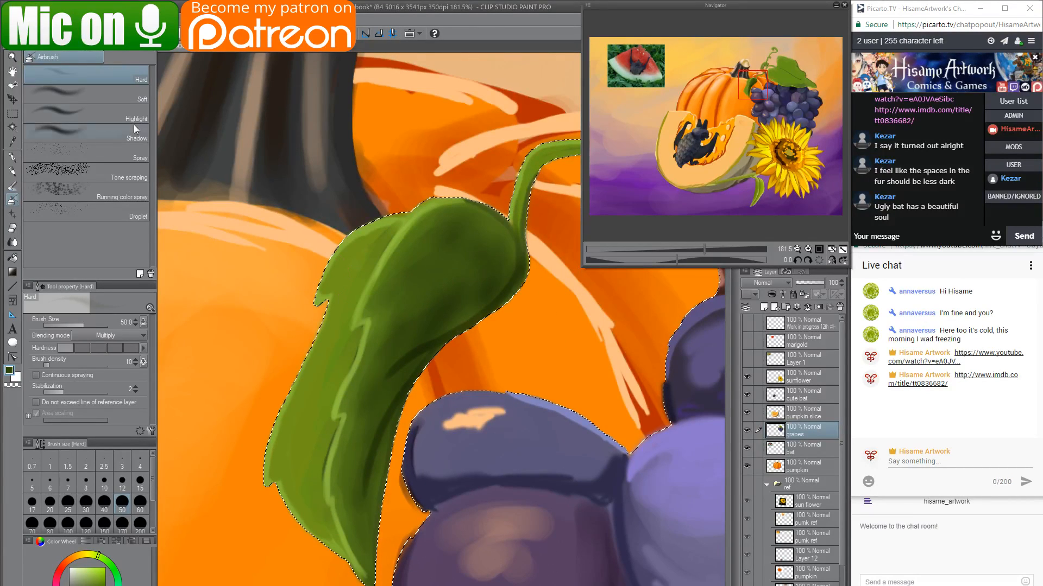
pyautogui.click(108, 90)
pyautogui.hotkey('ctrl', 'z')
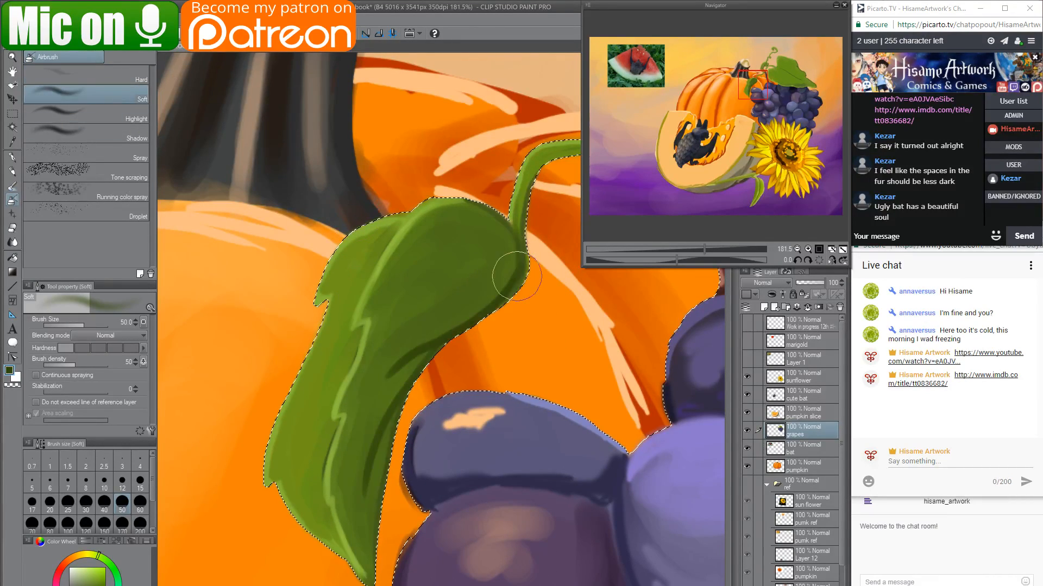
# Replace the normal-mode shading on the leaf's grape-facing half with Soft airbrush strokes at size 50 in a darkening blending mode.
pyautogui.moveTo(517, 276)
pyautogui.mouseDown()
pyautogui.moveTo(517, 244)
pyautogui.moveTo(449, 224)
pyautogui.moveTo(463, 270)
pyautogui.moveTo(406, 344)
pyautogui.moveTo(475, 221)
pyautogui.moveTo(384, 361)
pyautogui.moveTo(354, 473)
pyautogui.moveTo(424, 338)
pyautogui.mouseUp()
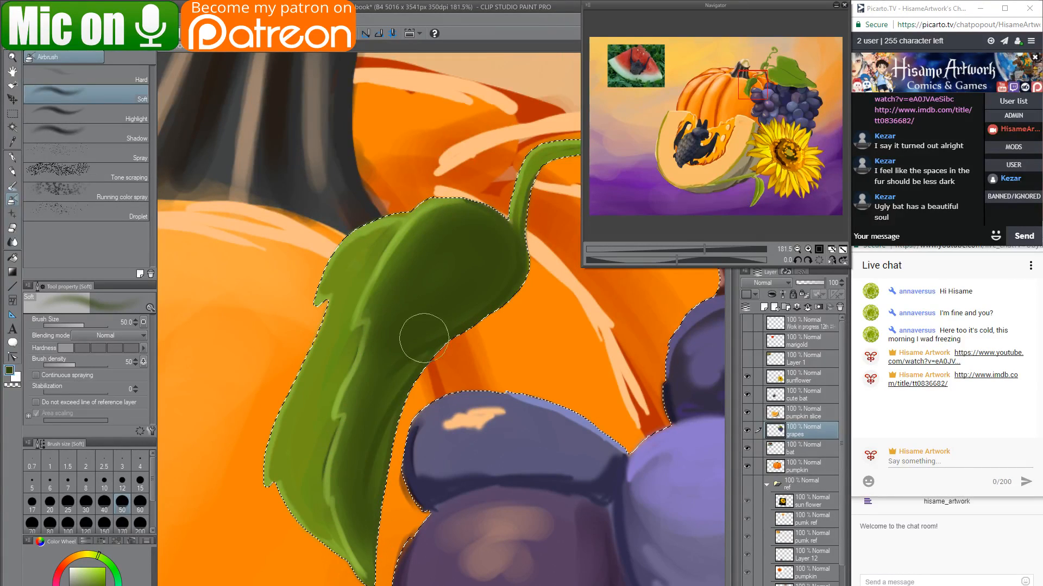
pyautogui.hotkey('ctrl', 'z')
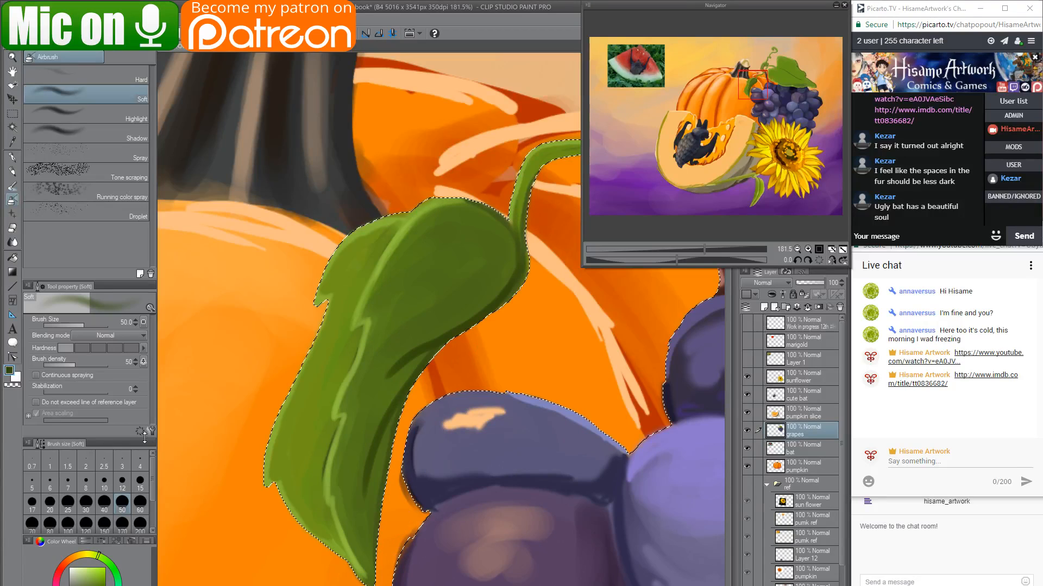
pyautogui.click(112, 336)
pyautogui.scroll(2, 144, 212)
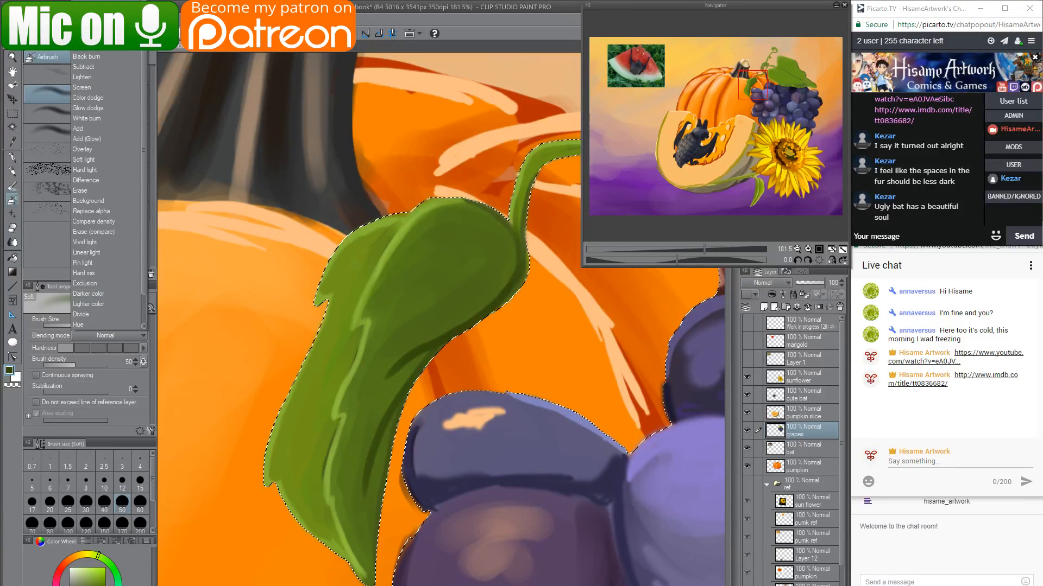
pyautogui.click(91, 55)
pyautogui.moveTo(498, 236)
pyautogui.mouseDown()
pyautogui.moveTo(438, 226)
pyautogui.moveTo(495, 237)
pyautogui.moveTo(363, 418)
pyautogui.moveTo(377, 467)
pyautogui.mouseUp()
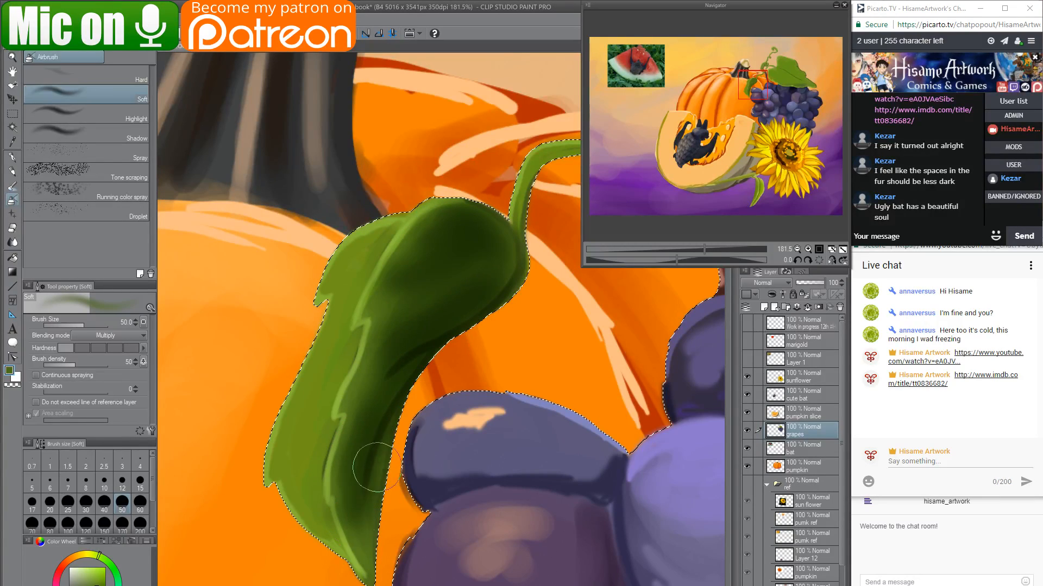
pyautogui.moveTo(421, 303)
pyautogui.mouseDown()
pyautogui.moveTo(387, 313)
pyautogui.moveTo(361, 421)
pyautogui.mouseUp()
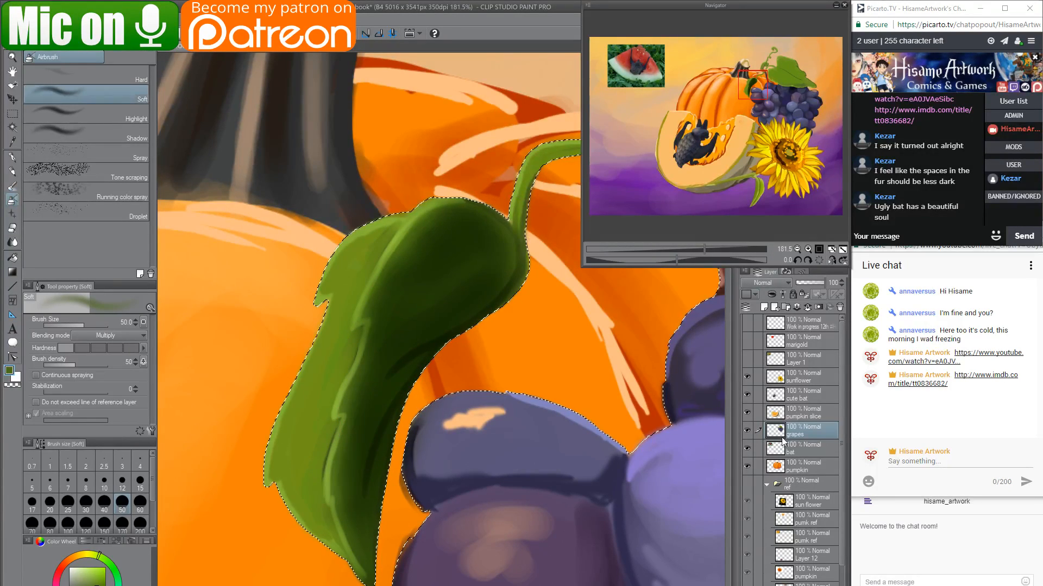
# Deselect, switch to Dense watercolor at size 30, and smooth the hanging leaf's grape-facing half with sampled dark green.
pyautogui.hotkey('ctrl', 'd')
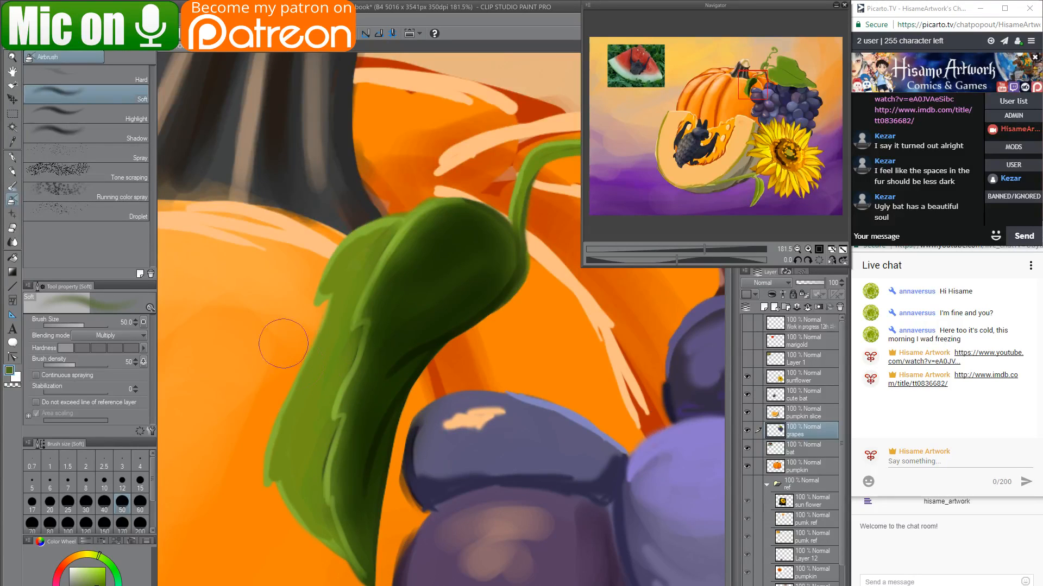
pyautogui.click(12, 185)
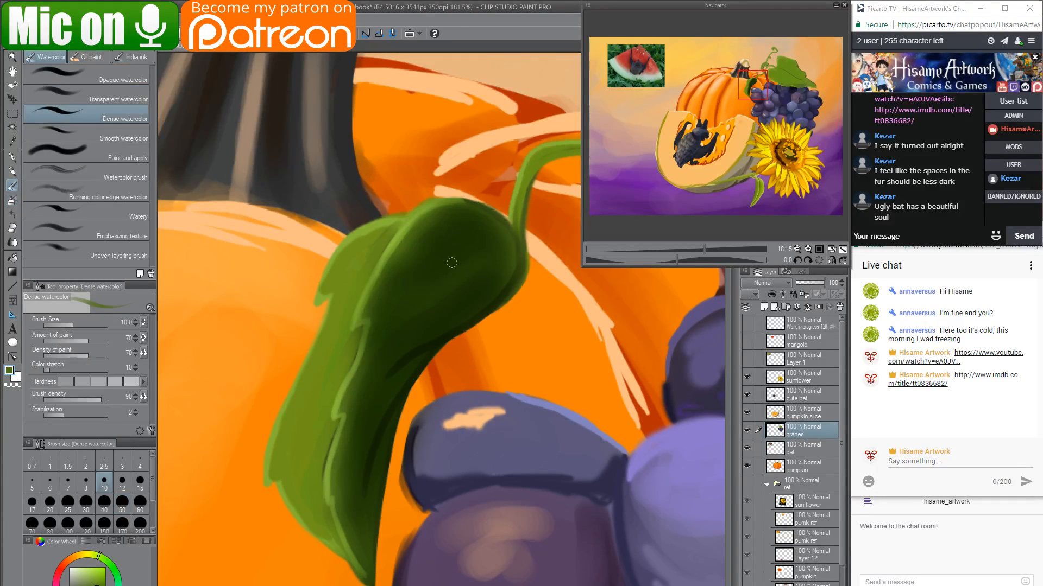
pyautogui.press(']')
pyautogui.press(']')
pyautogui.press(']')
pyautogui.press(']')
pyautogui.press(']')
pyautogui.press(']')
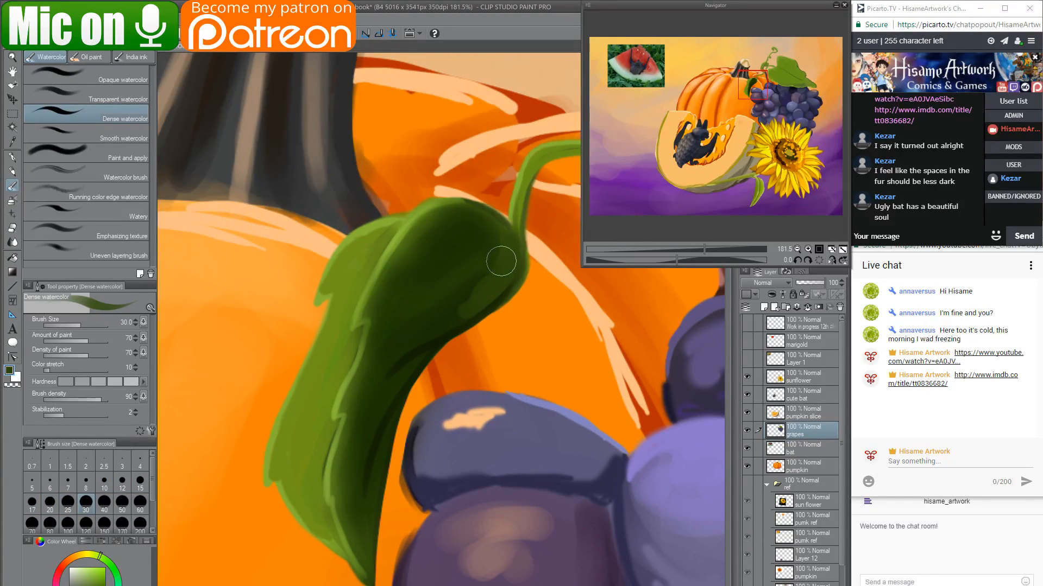
pyautogui.keyDown('alt'); pyautogui.click(484, 267); pyautogui.keyUp('alt')
pyautogui.moveTo(502, 243)
pyautogui.mouseDown()
pyautogui.moveTo(467, 298)
pyautogui.moveTo(474, 221)
pyautogui.moveTo(437, 221)
pyautogui.moveTo(416, 260)
pyautogui.moveTo(431, 266)
pyautogui.moveTo(402, 310)
pyautogui.moveTo(433, 298)
pyautogui.moveTo(429, 320)
pyautogui.moveTo(450, 315)
pyautogui.moveTo(424, 318)
pyautogui.moveTo(499, 279)
pyautogui.moveTo(446, 330)
pyautogui.moveTo(368, 367)
pyautogui.moveTo(422, 328)
pyautogui.moveTo(367, 383)
pyautogui.moveTo(417, 322)
pyautogui.moveTo(377, 338)
pyautogui.moveTo(427, 228)
pyautogui.moveTo(458, 213)
pyautogui.moveTo(405, 252)
pyautogui.moveTo(356, 325)
pyautogui.moveTo(381, 305)
pyautogui.moveTo(337, 413)
pyautogui.moveTo(346, 405)
pyautogui.moveTo(349, 424)
pyautogui.moveTo(328, 499)
pyautogui.moveTo(334, 487)
pyautogui.moveTo(367, 573)
pyautogui.mouseUp()
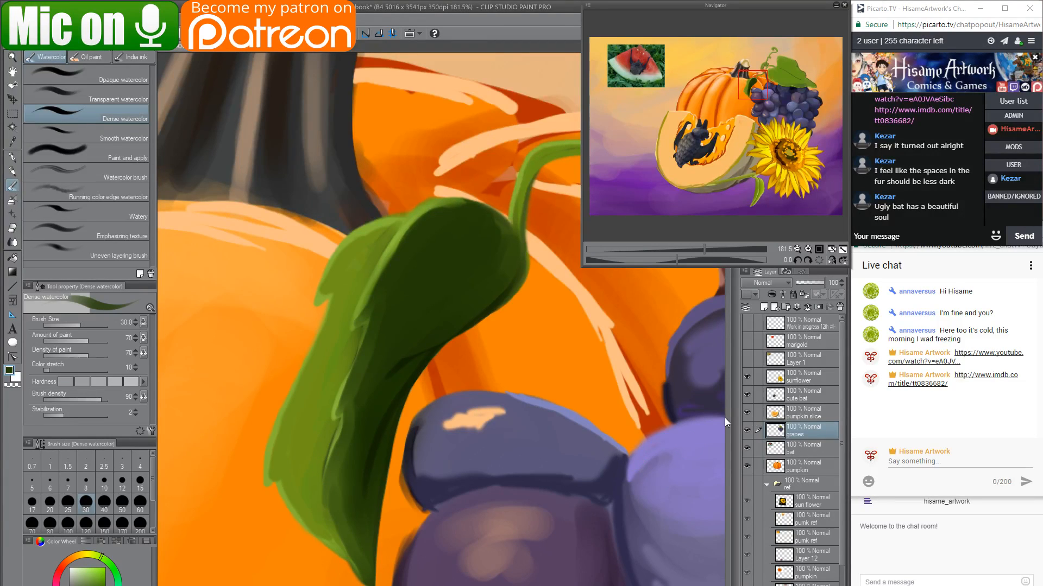
# Select the grapes layer's painted area and darken the hanging leaf's inner half and its edge near the stalk with Dense watercolor strokes.
pyautogui.keyDown('ctrl'); pyautogui.click(775, 430); pyautogui.keyUp('ctrl')
pyautogui.moveTo(361, 389)
pyautogui.mouseDown()
pyautogui.moveTo(344, 506)
pyautogui.moveTo(367, 573)
pyautogui.mouseUp()
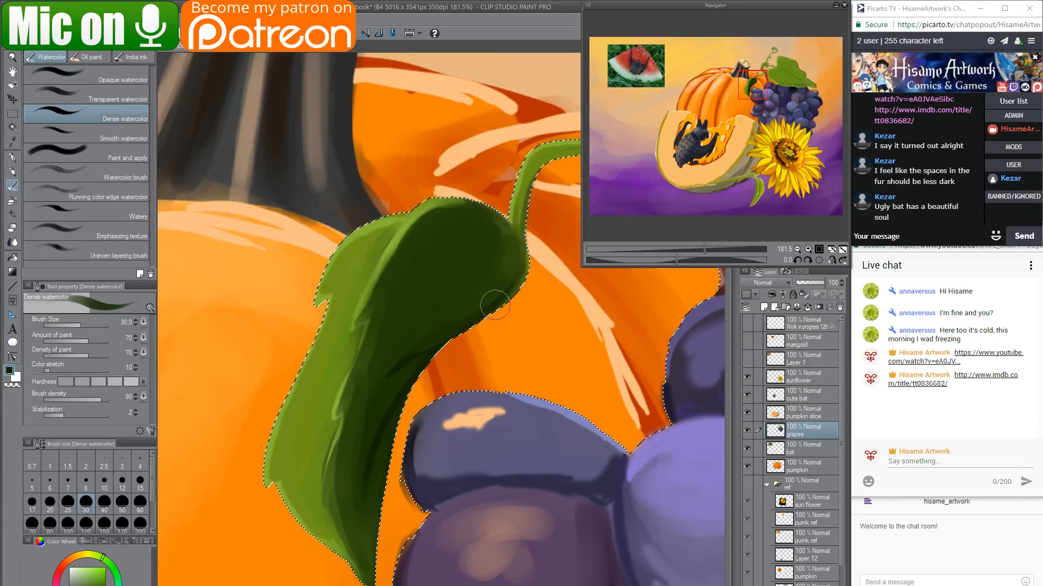
pyautogui.moveTo(495, 305)
pyautogui.mouseDown()
pyautogui.moveTo(522, 274)
pyautogui.moveTo(530, 244)
pyautogui.moveTo(516, 277)
pyautogui.moveTo(451, 333)
pyautogui.mouseUp()
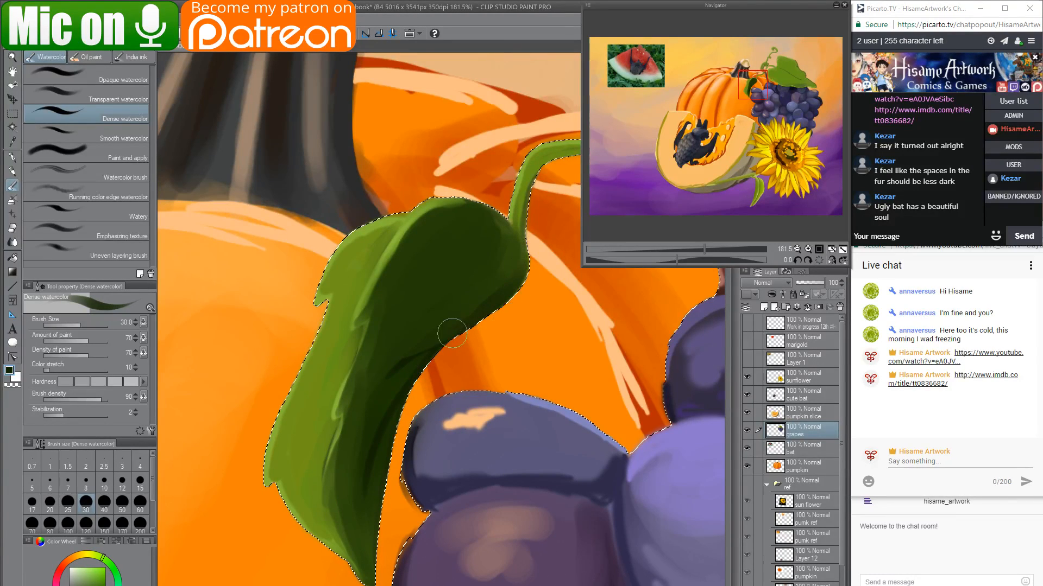
pyautogui.moveTo(364, 434)
pyautogui.mouseDown()
pyautogui.moveTo(276, 410)
pyautogui.moveTo(240, 431)
pyautogui.moveTo(236, 453)
pyautogui.mouseUp()
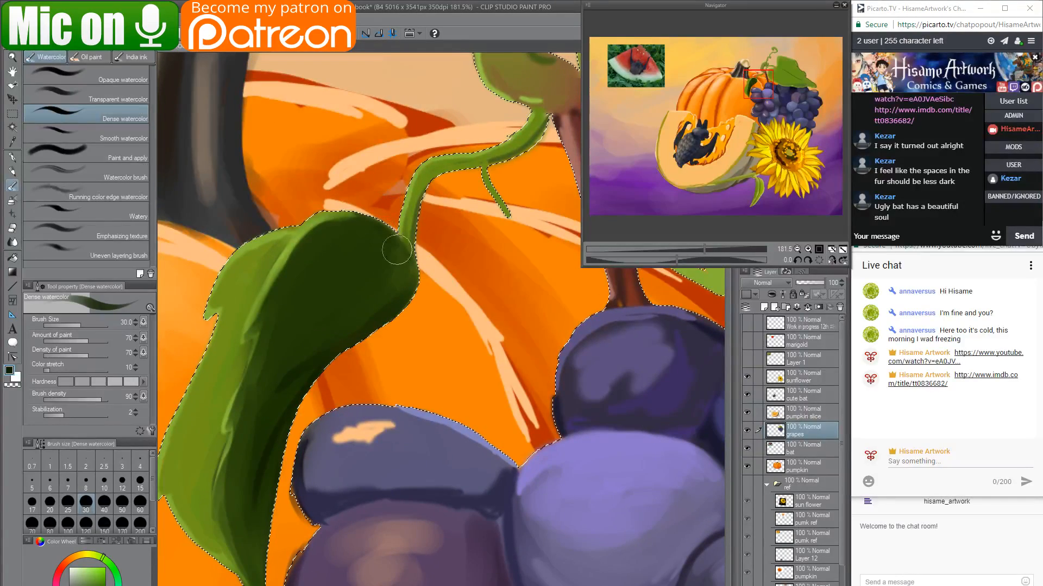
pyautogui.moveTo(397, 249)
pyautogui.mouseDown()
pyautogui.moveTo(435, 183)
pyautogui.moveTo(471, 172)
pyautogui.mouseUp()
# Repaint the brown grape stem from the vine junction down to the top grape with sampled reddish browns at size 30.
pyautogui.moveTo(521, 193)
pyautogui.mouseDown()
pyautogui.moveTo(449, 267)
pyautogui.moveTo(407, 357)
pyautogui.moveTo(437, 274)
pyautogui.moveTo(415, 295)
pyautogui.moveTo(446, 266)
pyautogui.moveTo(466, 375)
pyautogui.mouseUp()
pyautogui.keyDown('alt'); pyautogui.click(471, 256); pyautogui.keyUp('alt')
pyautogui.moveTo(460, 333); pyautogui.dragTo(487, 415)
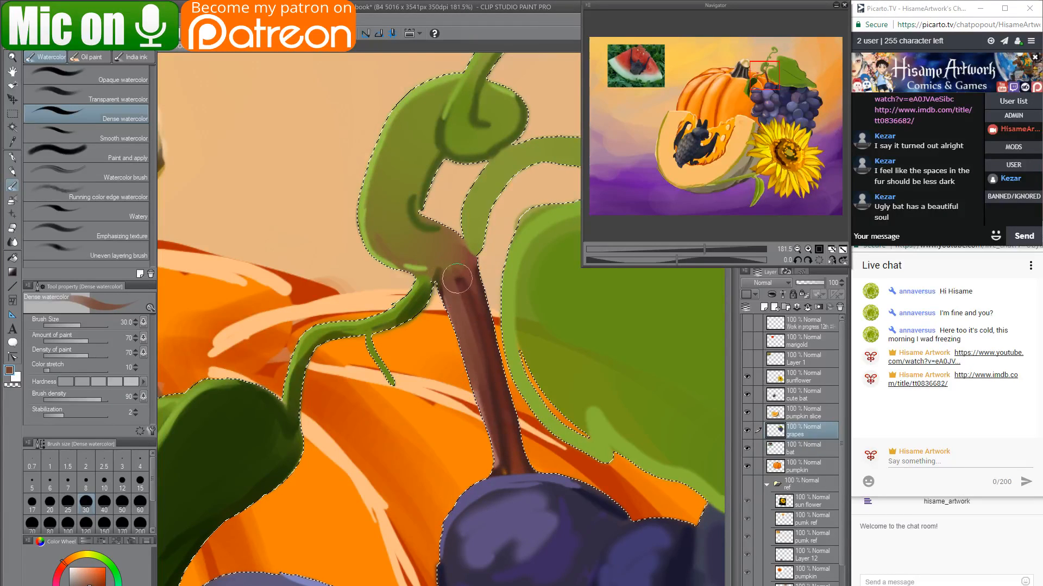
pyautogui.moveTo(457, 278)
pyautogui.mouseDown()
pyautogui.moveTo(498, 458)
pyautogui.moveTo(468, 250)
pyautogui.moveTo(495, 409)
pyautogui.moveTo(499, 391)
pyautogui.moveTo(512, 468)
pyautogui.moveTo(517, 448)
pyautogui.moveTo(528, 468)
pyautogui.moveTo(494, 471)
pyautogui.mouseUp()
pyautogui.keyDown('alt'); pyautogui.click(481, 279); pyautogui.keyUp('alt')
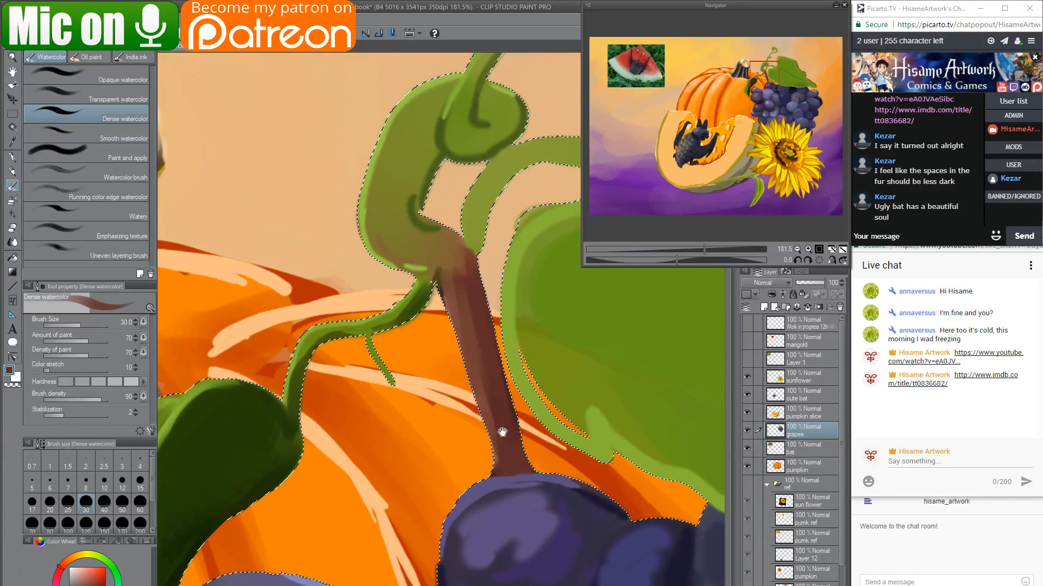
# Sample dark blue, clear the selection, and repaint the outline and body of the grape under the brown stem to round it.
pyautogui.moveTo(502, 432)
pyautogui.mouseDown()
pyautogui.moveTo(484, 137)
pyautogui.moveTo(388, 244)
pyautogui.mouseUp()
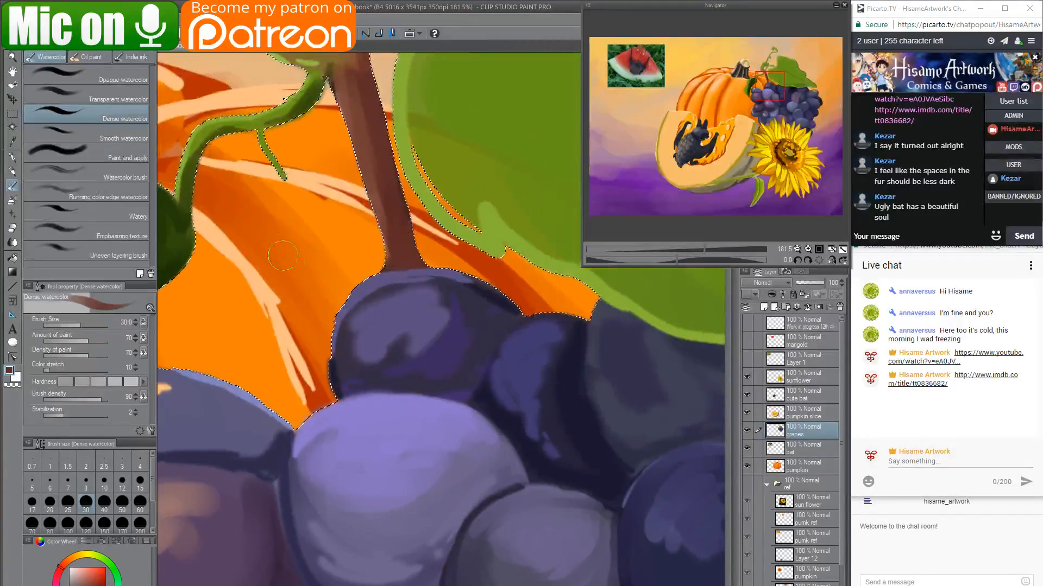
pyautogui.keyDown('alt'); pyautogui.click(441, 284); pyautogui.keyUp('alt')
pyautogui.moveTo(451, 282)
pyautogui.mouseDown()
pyautogui.moveTo(382, 305)
pyautogui.moveTo(387, 284)
pyautogui.moveTo(339, 347)
pyautogui.mouseUp()
pyautogui.hotkey('ctrl', 'd')
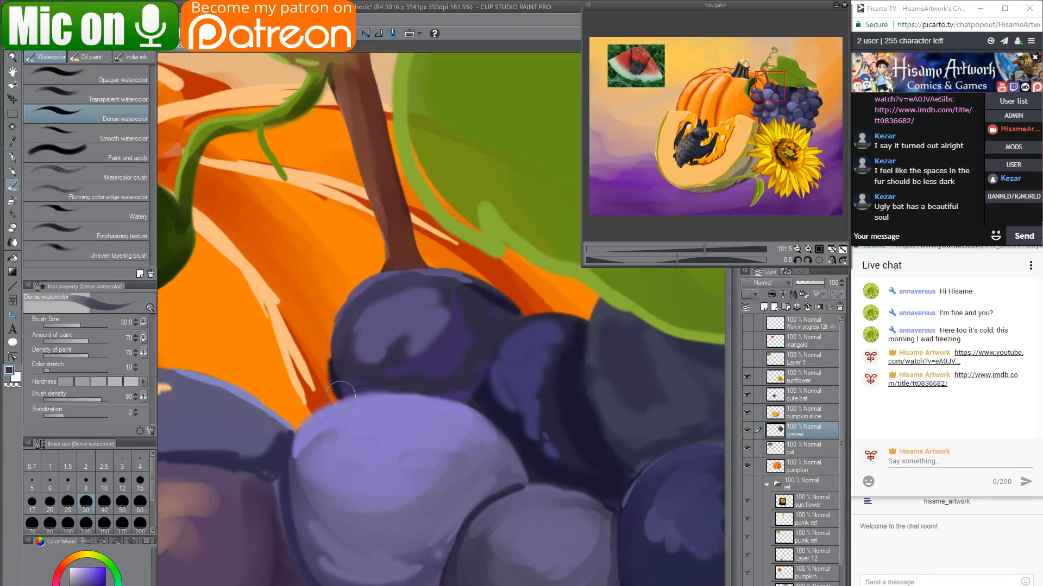
pyautogui.moveTo(335, 375)
pyautogui.mouseDown()
pyautogui.moveTo(328, 334)
pyautogui.moveTo(356, 294)
pyautogui.mouseUp()
pyautogui.moveTo(338, 390)
pyautogui.mouseDown()
pyautogui.moveTo(341, 321)
pyautogui.moveTo(378, 272)
pyautogui.moveTo(439, 266)
pyautogui.moveTo(515, 318)
pyautogui.mouseUp()
pyautogui.moveTo(466, 277)
pyautogui.mouseDown()
pyautogui.moveTo(372, 282)
pyautogui.moveTo(425, 274)
pyautogui.moveTo(401, 277)
pyautogui.moveTo(343, 345)
pyautogui.moveTo(376, 286)
pyautogui.moveTo(438, 273)
pyautogui.moveTo(350, 334)
pyautogui.moveTo(376, 294)
pyautogui.moveTo(359, 349)
pyautogui.moveTo(350, 333)
pyautogui.moveTo(354, 373)
pyautogui.moveTo(378, 378)
pyautogui.moveTo(401, 372)
pyautogui.mouseUp()
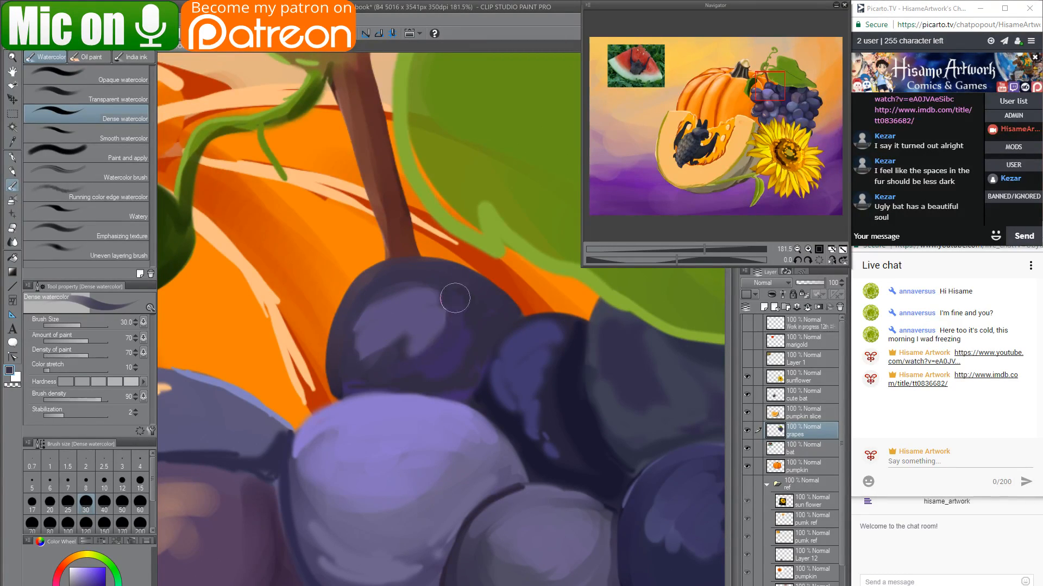
# Paint a darker sampled shadow along the base of the grape under the stem and blend it into the mid-tone.
pyautogui.keyDown('alt'); pyautogui.click(494, 405); pyautogui.keyUp('alt')
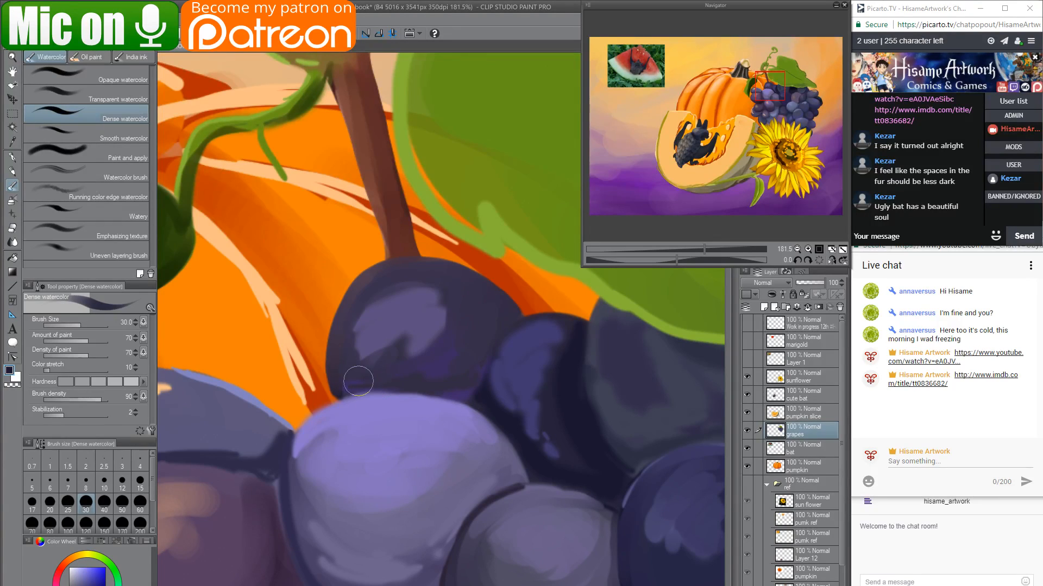
pyautogui.moveTo(339, 388)
pyautogui.mouseDown()
pyautogui.moveTo(391, 380)
pyautogui.moveTo(337, 396)
pyautogui.moveTo(405, 382)
pyautogui.moveTo(469, 393)
pyautogui.moveTo(508, 316)
pyautogui.moveTo(464, 376)
pyautogui.moveTo(363, 382)
pyautogui.moveTo(489, 327)
pyautogui.moveTo(465, 344)
pyautogui.mouseUp()
pyautogui.keyDown('alt'); pyautogui.click(461, 326); pyautogui.keyUp('alt')
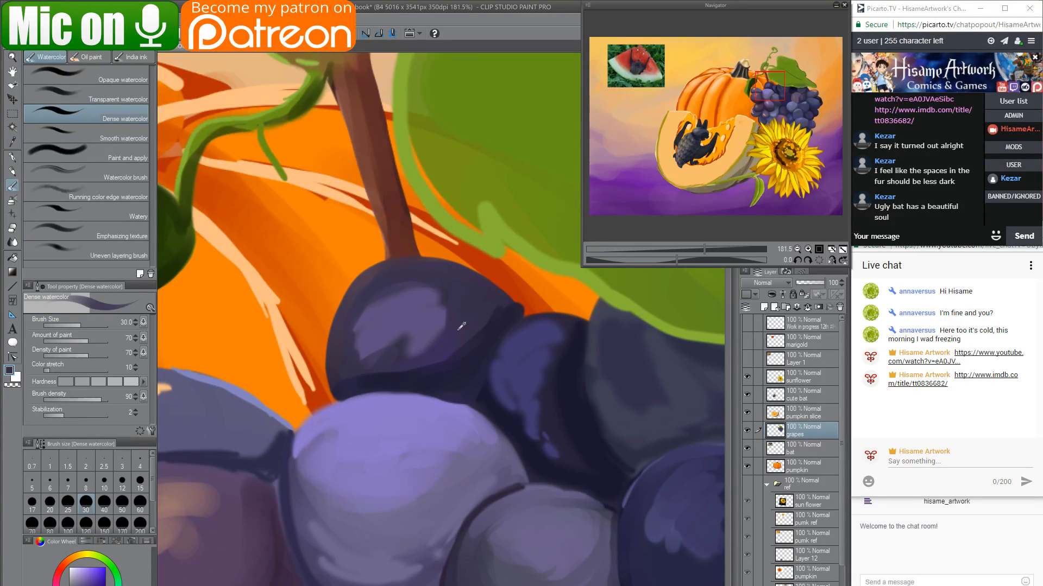
pyautogui.moveTo(361, 367)
pyautogui.mouseDown()
pyautogui.moveTo(423, 370)
pyautogui.moveTo(406, 374)
pyautogui.mouseUp()
pyautogui.moveTo(495, 321); pyautogui.dragTo(409, 372)
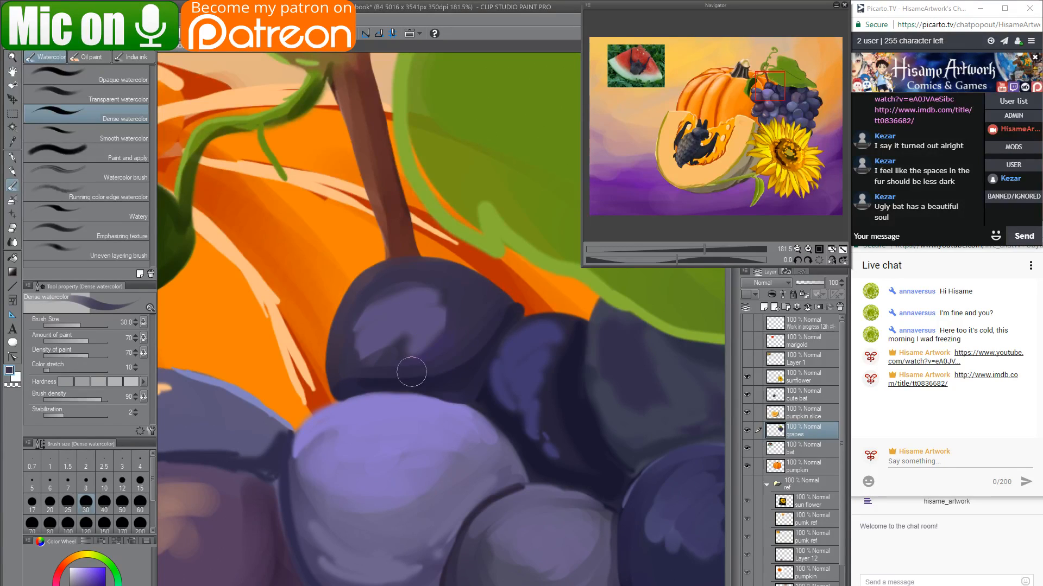
# Reshape the soft violet highlight on the grape under the stem and blend its lower edge with sampled tones.
pyautogui.keyDown('alt'); pyautogui.click(398, 319); pyautogui.keyUp('alt')
pyautogui.moveTo(427, 287)
pyautogui.mouseDown()
pyautogui.moveTo(348, 356)
pyautogui.moveTo(359, 344)
pyautogui.moveTo(357, 356)
pyautogui.moveTo(415, 349)
pyautogui.moveTo(461, 295)
pyautogui.moveTo(404, 280)
pyautogui.moveTo(380, 303)
pyautogui.moveTo(457, 284)
pyautogui.moveTo(415, 349)
pyautogui.mouseUp()
pyautogui.keyDown('alt'); pyautogui.click(408, 359); pyautogui.keyUp('alt')
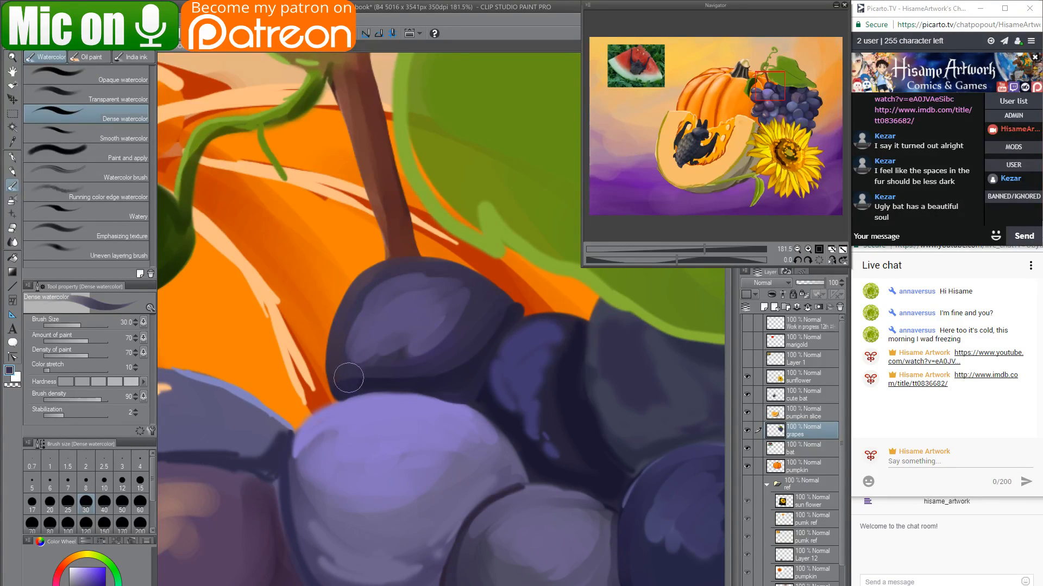
pyautogui.moveTo(349, 378)
pyautogui.mouseDown()
pyautogui.moveTo(432, 368)
pyautogui.moveTo(395, 368)
pyautogui.moveTo(475, 331)
pyautogui.moveTo(395, 362)
pyautogui.moveTo(346, 363)
pyautogui.moveTo(452, 333)
pyautogui.moveTo(474, 303)
pyautogui.moveTo(405, 324)
pyautogui.moveTo(395, 344)
pyautogui.moveTo(452, 341)
pyautogui.moveTo(435, 306)
pyautogui.moveTo(411, 291)
pyautogui.moveTo(372, 307)
pyautogui.moveTo(350, 349)
pyautogui.moveTo(407, 294)
pyautogui.moveTo(391, 319)
pyautogui.moveTo(471, 299)
pyautogui.moveTo(415, 305)
pyautogui.moveTo(370, 348)
pyautogui.mouseUp()
# Sample light violet and paint a thin rim light along the upper edge of the narrow neighbouring grape at size 12.
pyautogui.moveTo(436, 344); pyautogui.dragTo(284, 256)
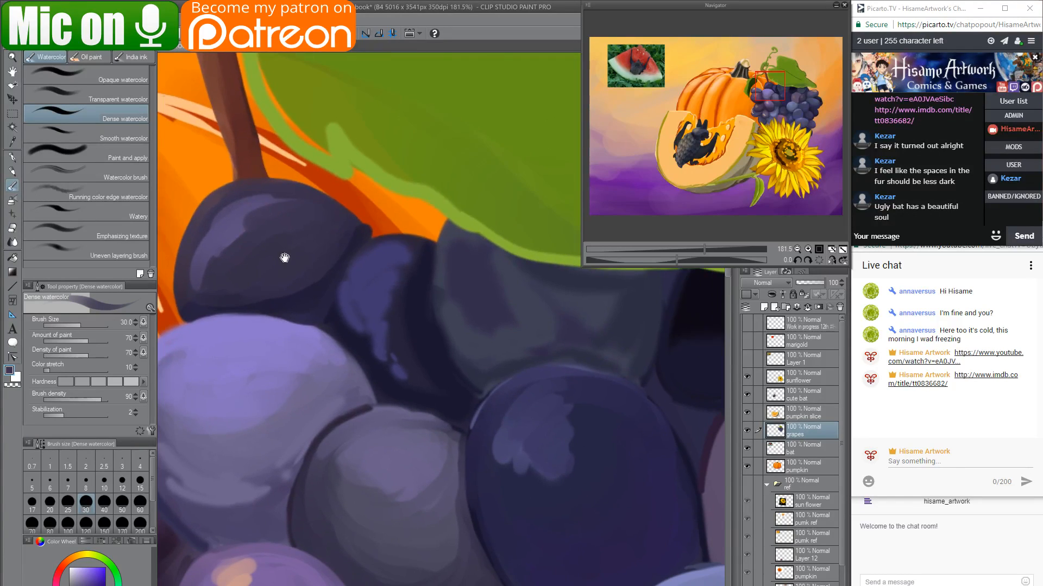
pyautogui.press('[')
pyautogui.press('[')
pyautogui.press('[')
pyautogui.press('[')
pyautogui.press('[')
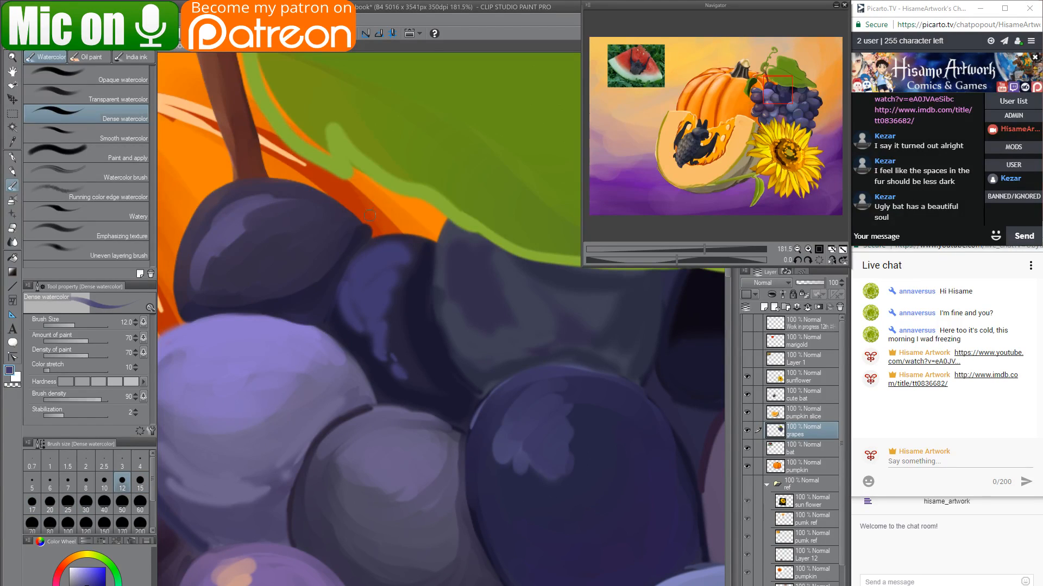
pyautogui.press('e')
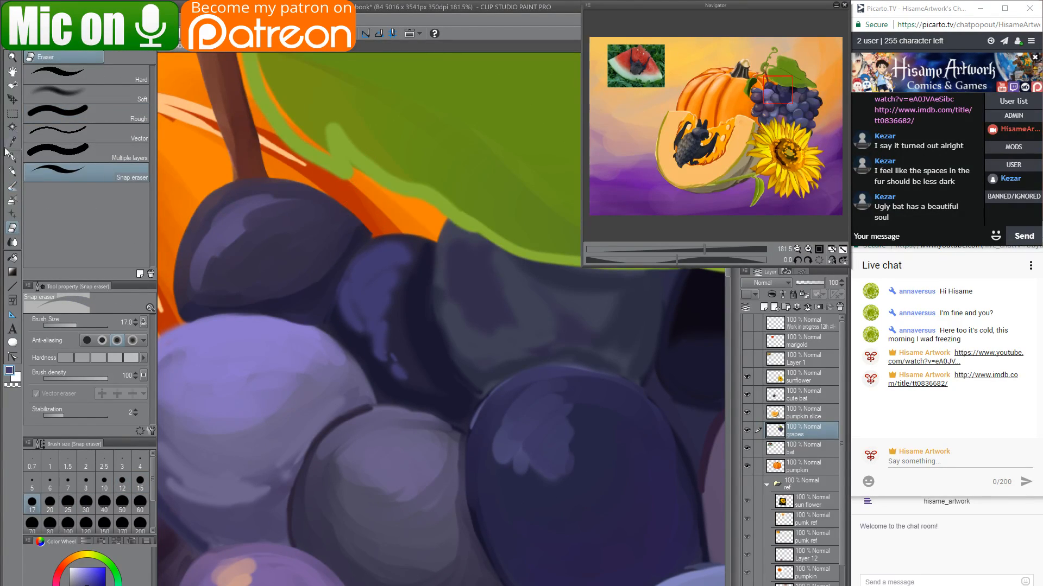
pyautogui.click(13, 187)
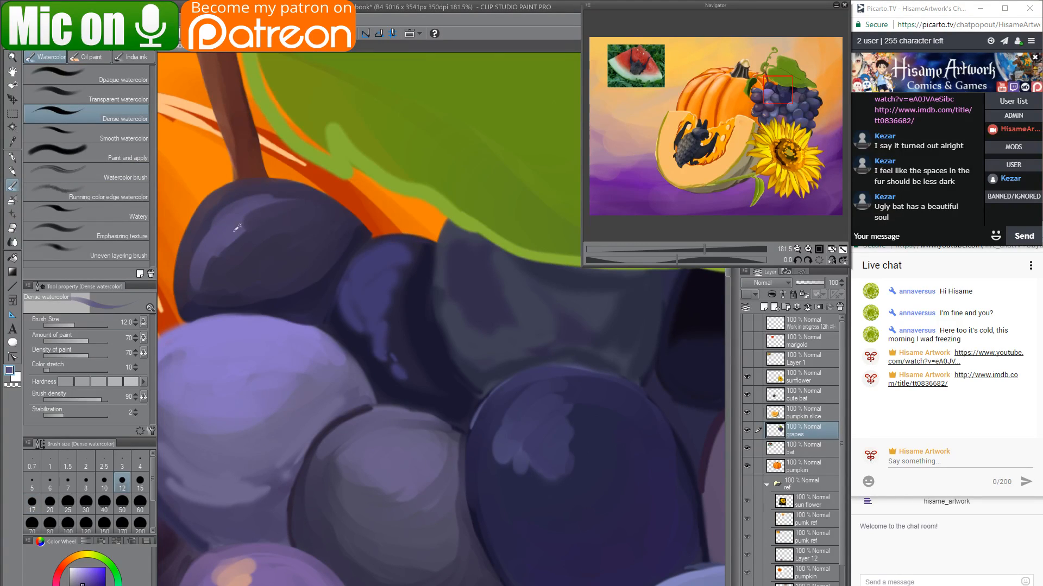
pyautogui.keyDown('alt'); pyautogui.click(250, 318); pyautogui.keyUp('alt')
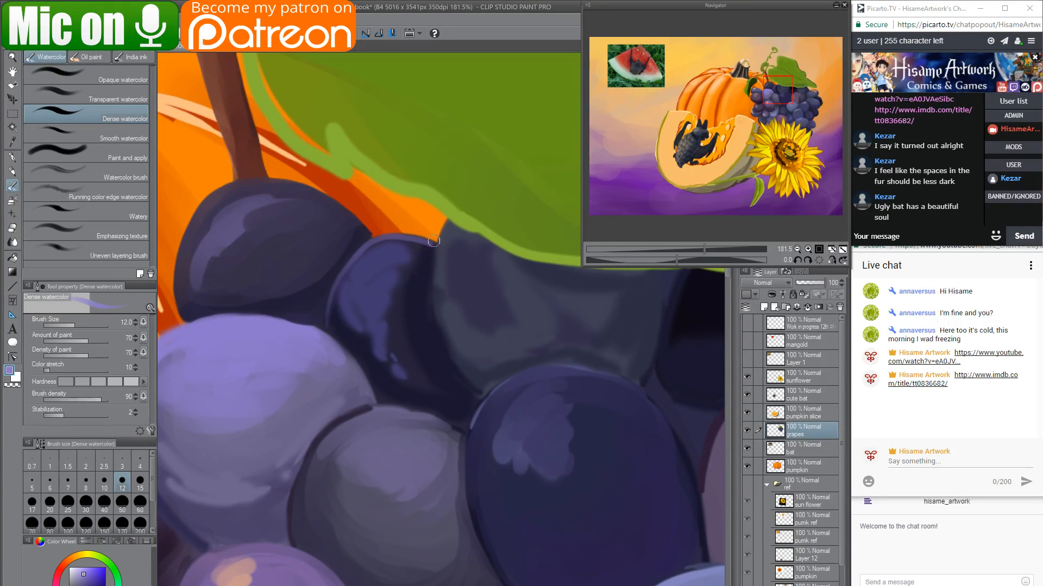
pyautogui.moveTo(409, 239)
pyautogui.mouseDown()
pyautogui.moveTo(358, 251)
pyautogui.moveTo(331, 301)
pyautogui.mouseUp()
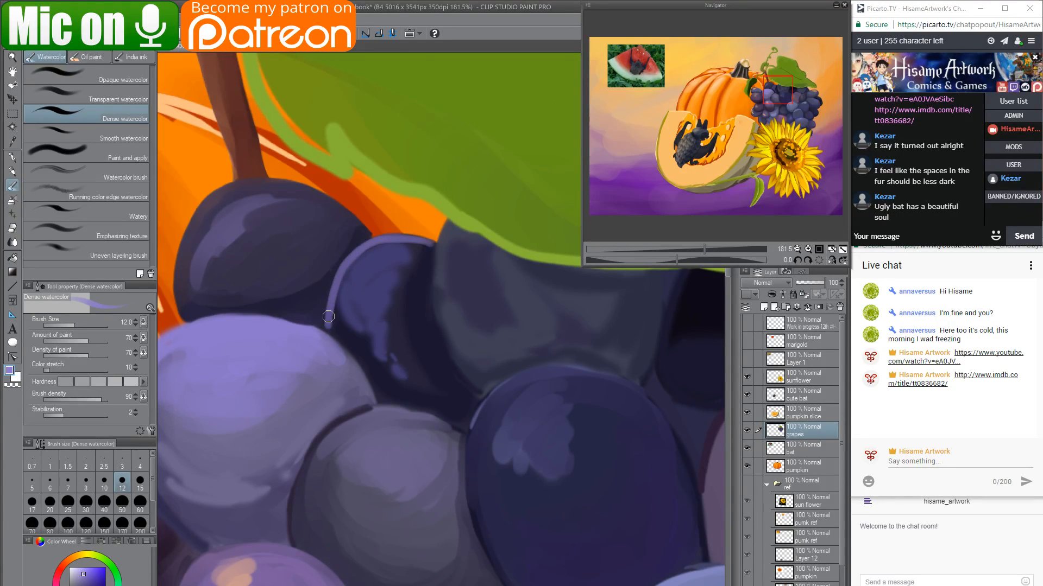
# Blend the narrow grape's patchy highlight and shaded side with sampled blue and darker tones at brush size 20.
pyautogui.keyDown('alt'); pyautogui.click(381, 251); pyautogui.keyUp('alt')
pyautogui.press(']')
pyautogui.press(']')
pyautogui.press(']')
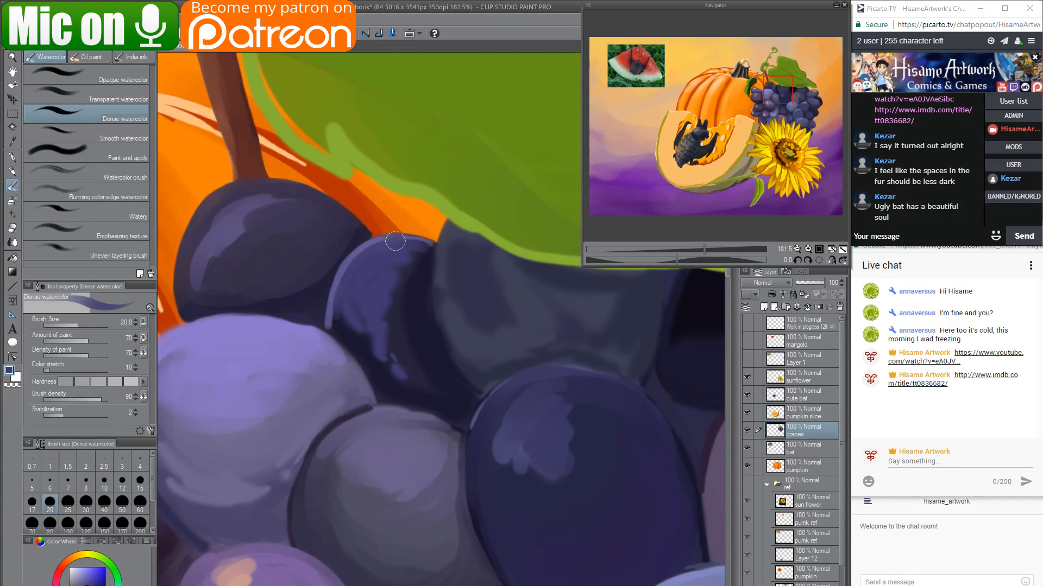
pyautogui.moveTo(397, 272); pyautogui.dragTo(388, 366)
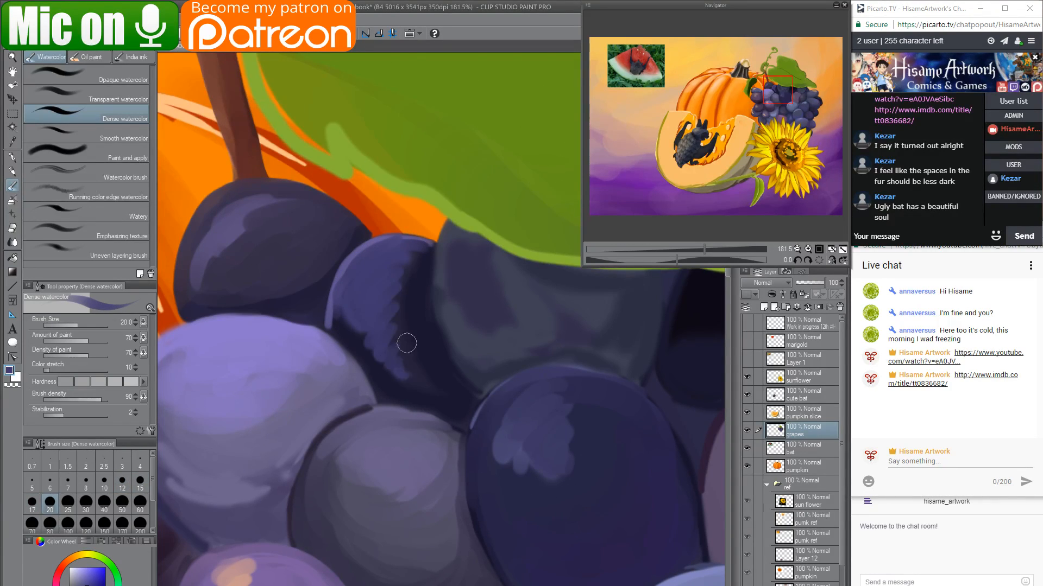
pyautogui.keyDown('alt'); pyautogui.click(344, 321); pyautogui.keyUp('alt')
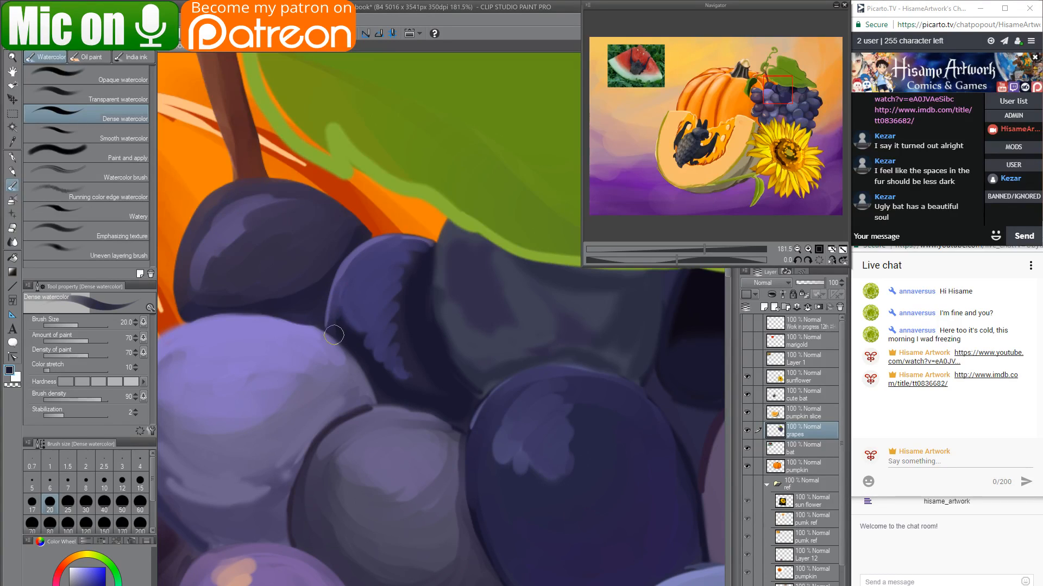
pyautogui.moveTo(382, 365)
pyautogui.mouseDown()
pyautogui.moveTo(446, 380)
pyautogui.moveTo(401, 373)
pyautogui.moveTo(431, 402)
pyautogui.moveTo(420, 391)
pyautogui.moveTo(406, 292)
pyautogui.moveTo(410, 367)
pyautogui.moveTo(398, 292)
pyautogui.moveTo(423, 253)
pyautogui.moveTo(410, 256)
pyautogui.moveTo(401, 297)
pyautogui.moveTo(407, 351)
pyautogui.mouseUp()
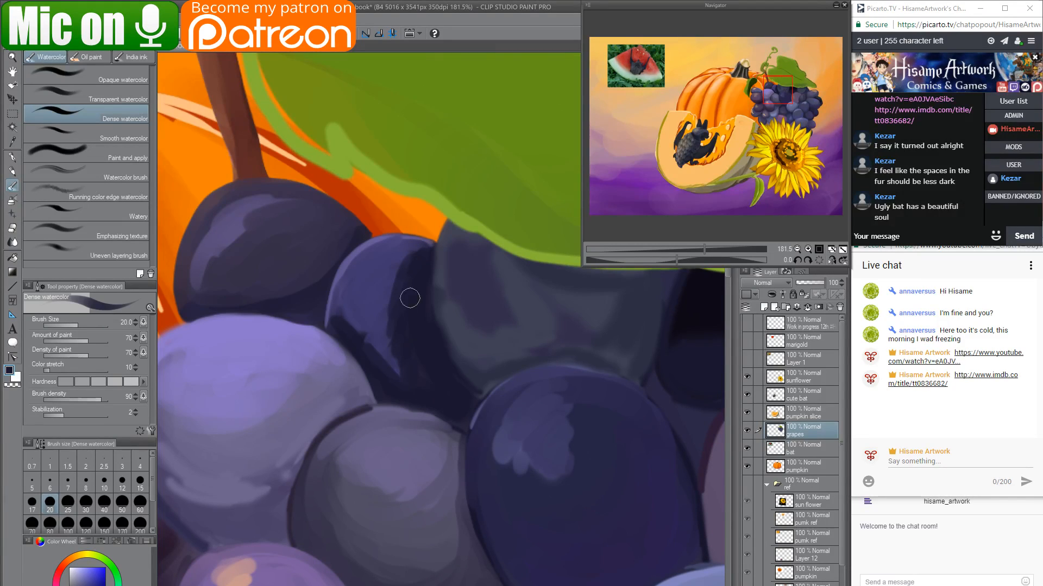
pyautogui.moveTo(424, 257)
pyautogui.mouseDown()
pyautogui.moveTo(398, 274)
pyautogui.moveTo(400, 352)
pyautogui.mouseUp()
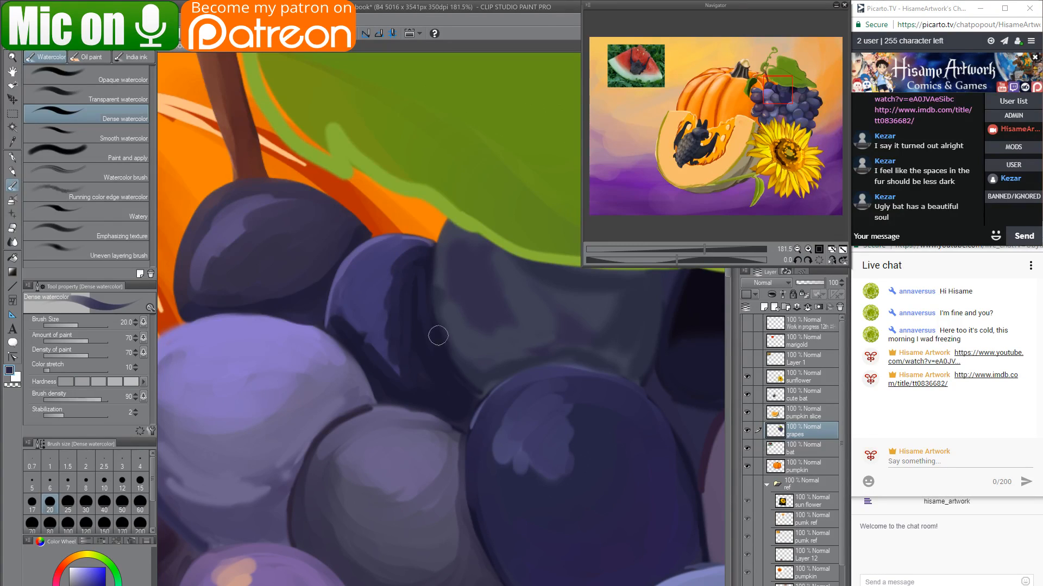
# Define the outer edge of the large grape beneath the big leaf, and smooth its shading with sampled dark blues at size 50.
pyautogui.moveTo(461, 277); pyautogui.dragTo(372, 310)
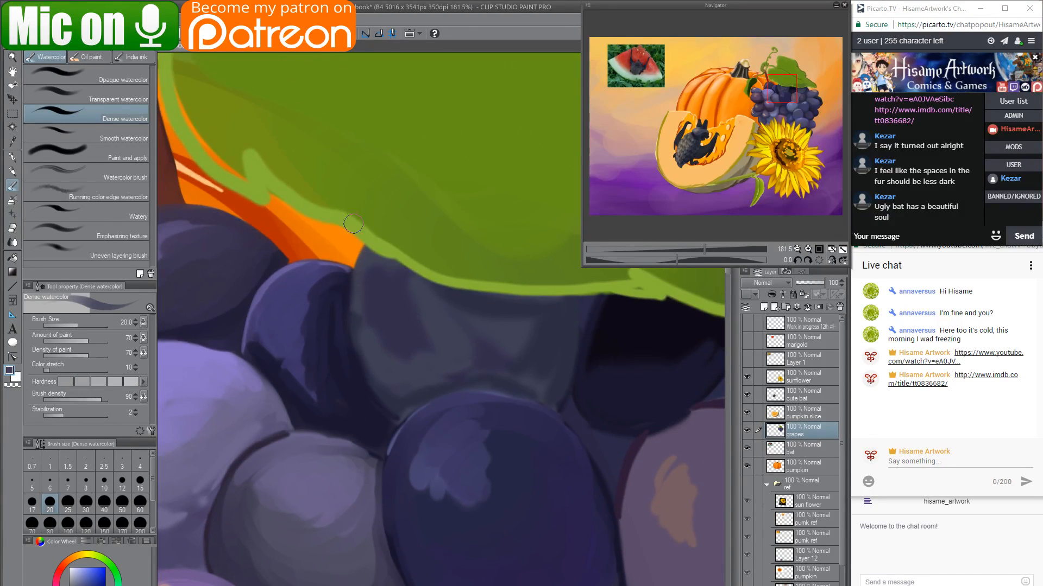
pyautogui.moveTo(356, 269)
pyautogui.mouseDown()
pyautogui.moveTo(355, 346)
pyautogui.moveTo(390, 417)
pyautogui.mouseUp()
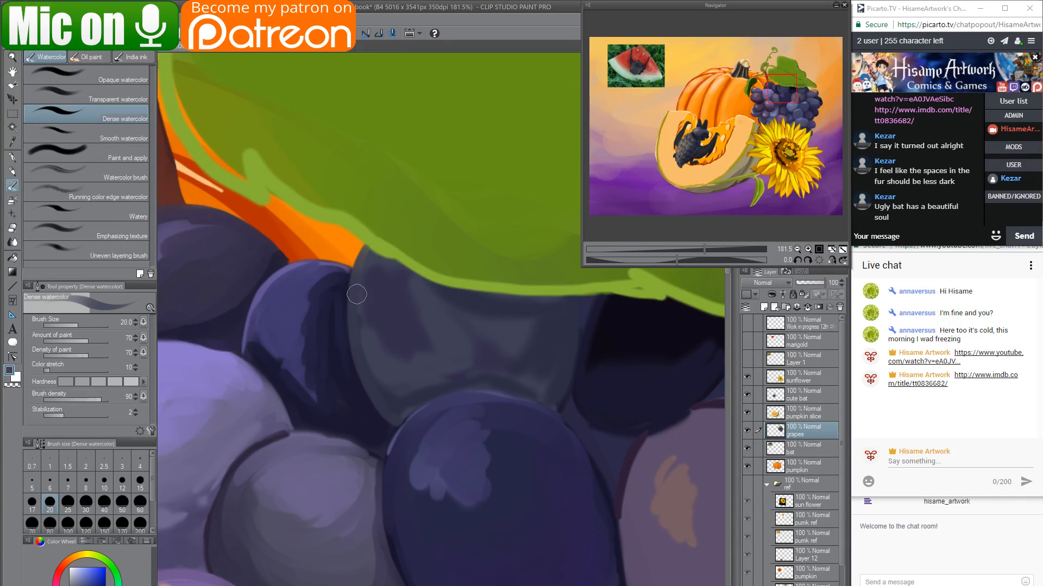
pyautogui.keyDown('alt'); pyautogui.click(385, 312); pyautogui.keyUp('alt')
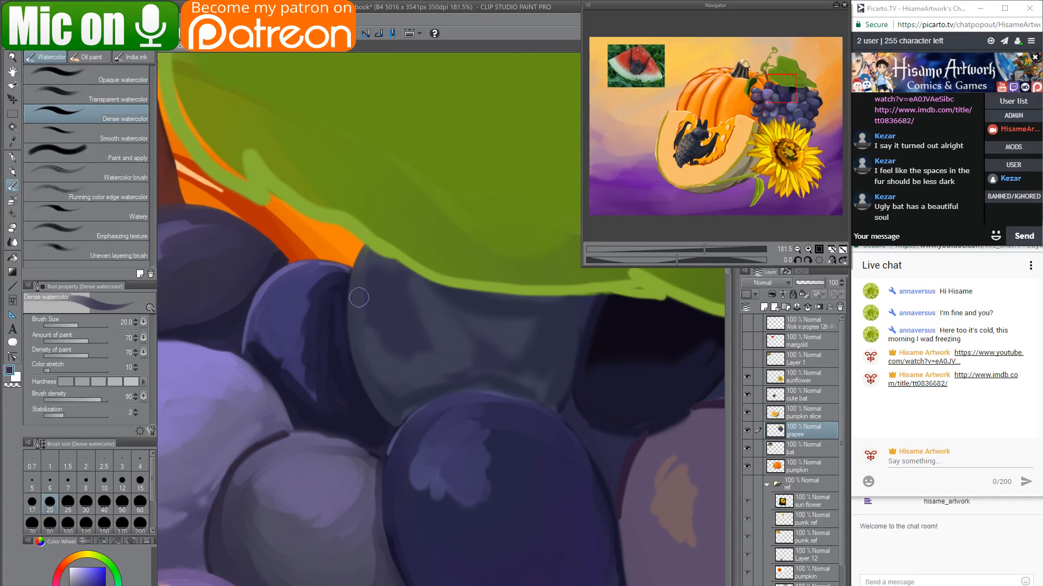
pyautogui.press(']')
pyautogui.press(']')
pyautogui.press(']')
pyautogui.press(']')
pyautogui.moveTo(374, 335)
pyautogui.mouseDown()
pyautogui.moveTo(376, 295)
pyautogui.moveTo(408, 305)
pyautogui.moveTo(391, 289)
pyautogui.moveTo(456, 325)
pyautogui.mouseUp()
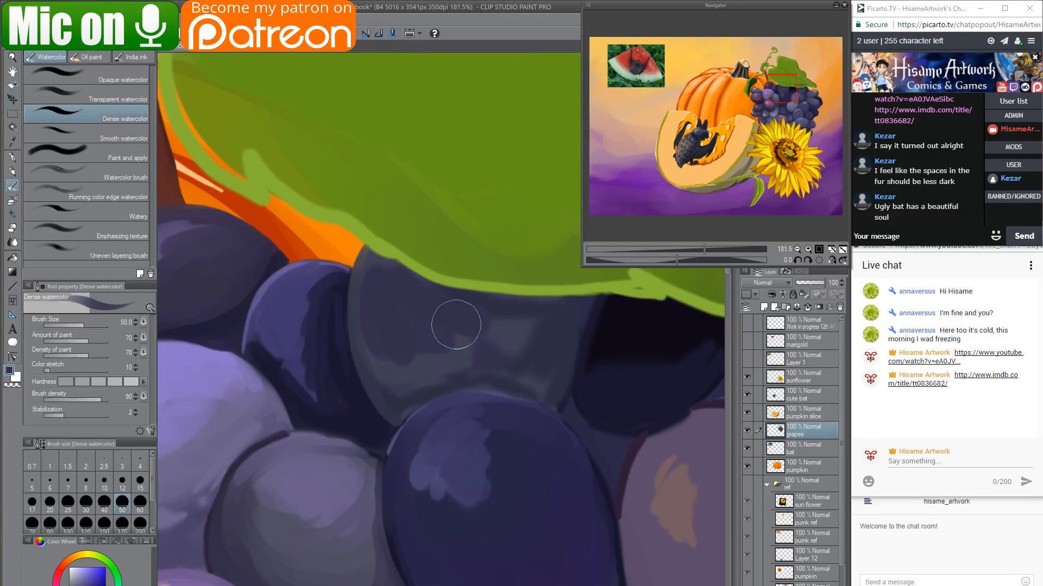
pyautogui.keyDown('alt'); pyautogui.click(363, 415); pyautogui.keyUp('alt')
pyautogui.moveTo(392, 276)
pyautogui.mouseDown()
pyautogui.moveTo(364, 249)
pyautogui.moveTo(400, 271)
pyautogui.moveTo(372, 274)
pyautogui.moveTo(384, 263)
pyautogui.moveTo(433, 308)
pyautogui.mouseUp()
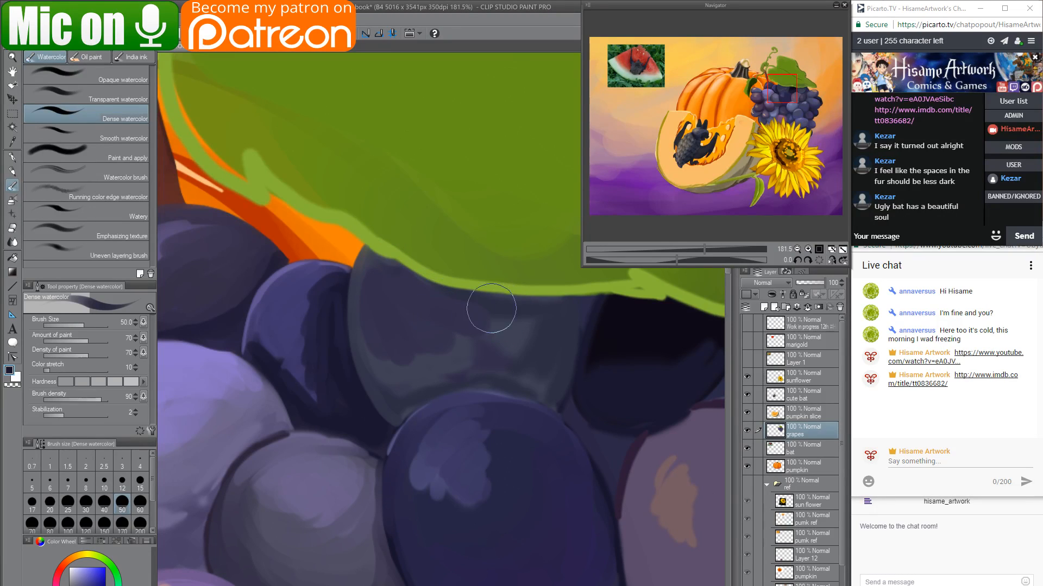
# Lasso-select the small hanging leaf beside the grapes, tracing its edge next to the neighbouring grapes.
pyautogui.scroll(-5, 456, 328)
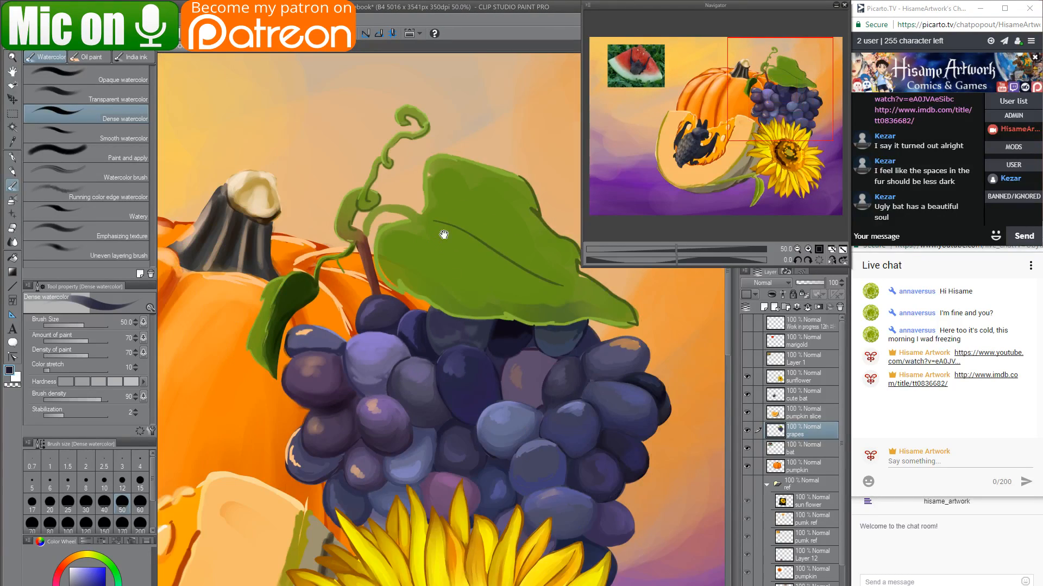
pyautogui.moveTo(445, 234); pyautogui.dragTo(431, 325)
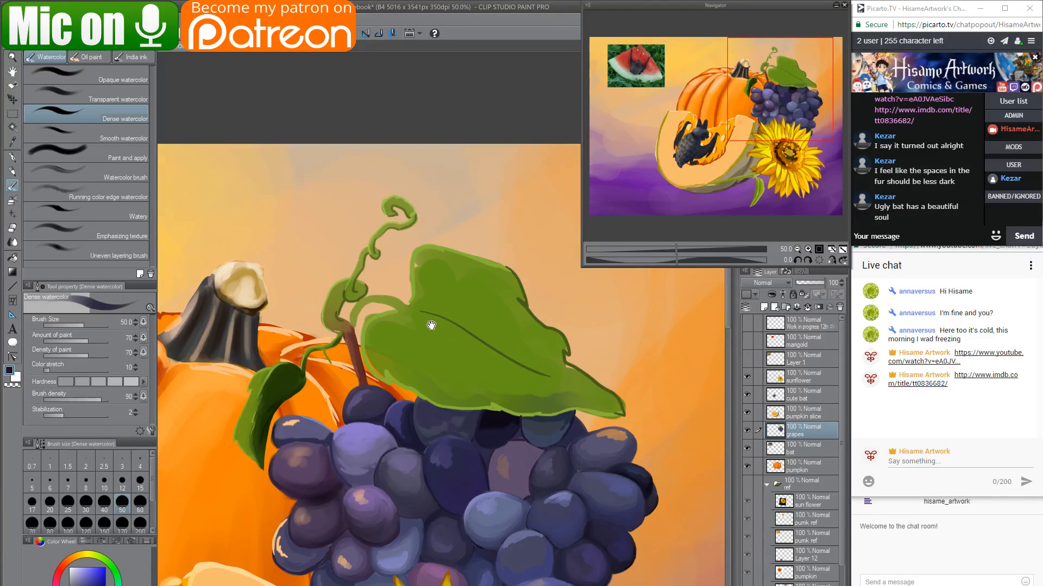
pyautogui.click(11, 116)
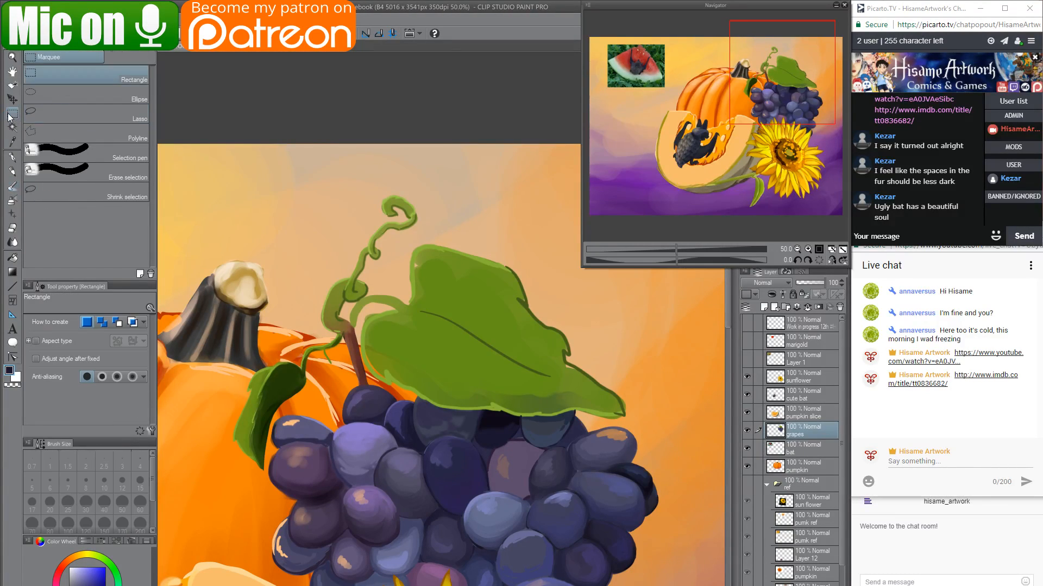
pyautogui.click(24, 115)
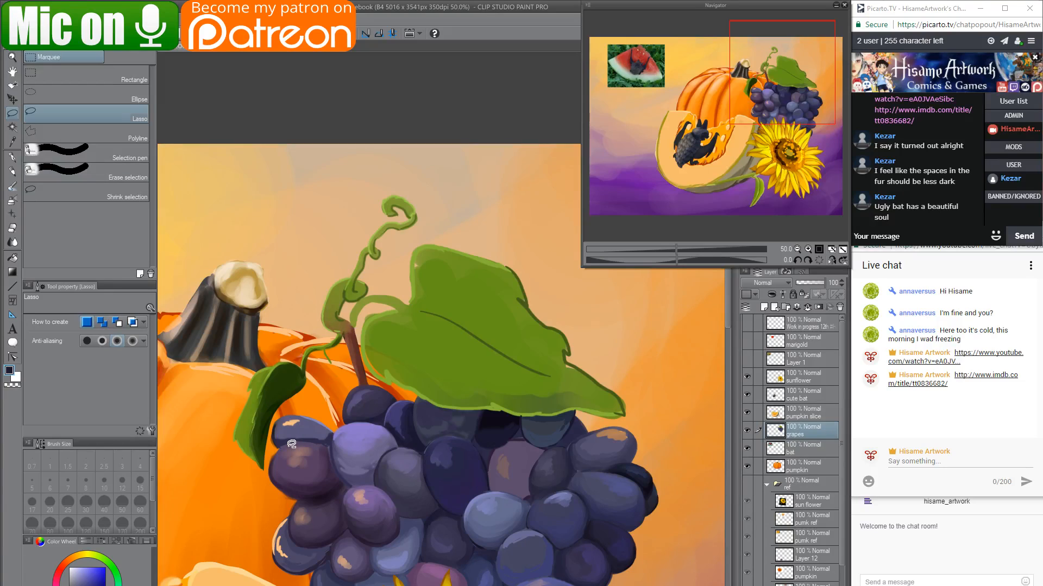
pyautogui.scroll(3, 291, 445)
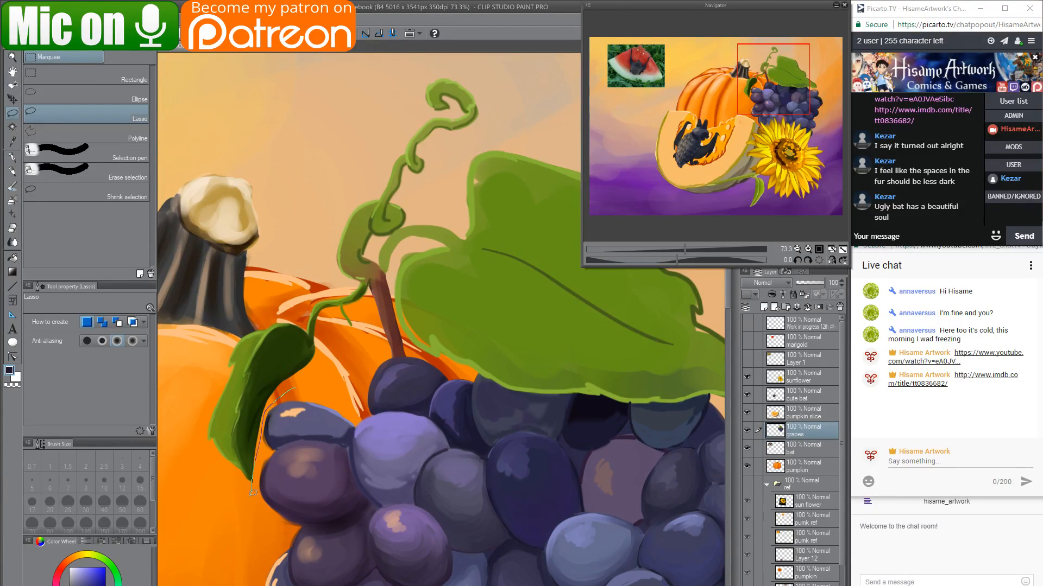
pyautogui.moveTo(266, 411); pyautogui.dragTo(260, 476)
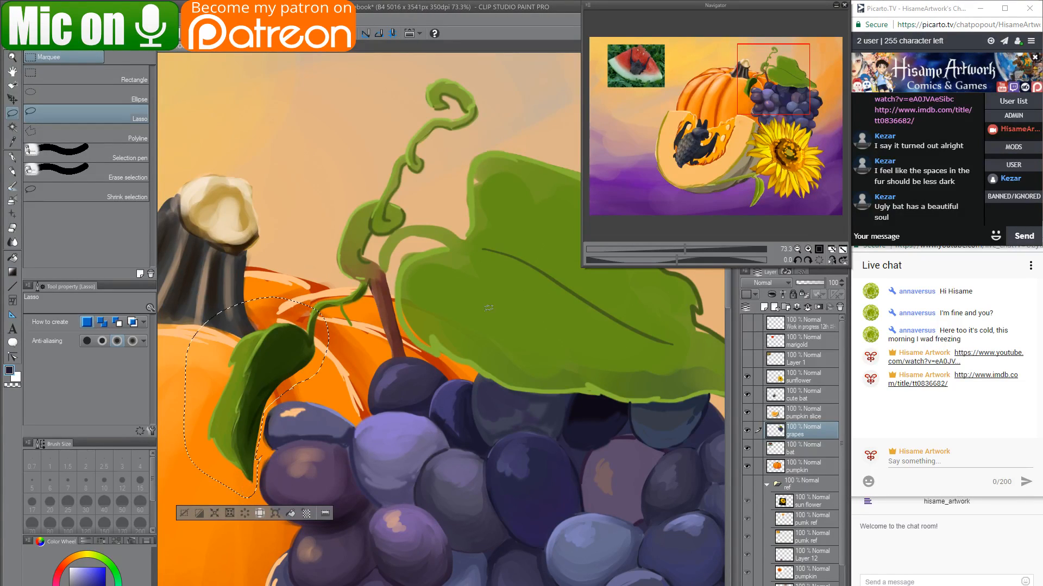
# Add the curled tendril and brown stem to the lasso selection, following the stem's base along the top of the grape.
pyautogui.moveTo(525, 330); pyautogui.dragTo(423, 498)
pyautogui.moveTo(209, 447)
pyautogui.mouseDown()
pyautogui.moveTo(260, 494)
pyautogui.moveTo(456, 258)
pyautogui.moveTo(209, 449)
pyautogui.mouseUp()
pyautogui.moveTo(517, 471); pyautogui.dragTo(464, 270)
pyautogui.moveTo(230, 282)
pyautogui.mouseDown()
pyautogui.moveTo(238, 317)
pyautogui.moveTo(260, 319)
pyautogui.moveTo(242, 322)
pyautogui.mouseUp()
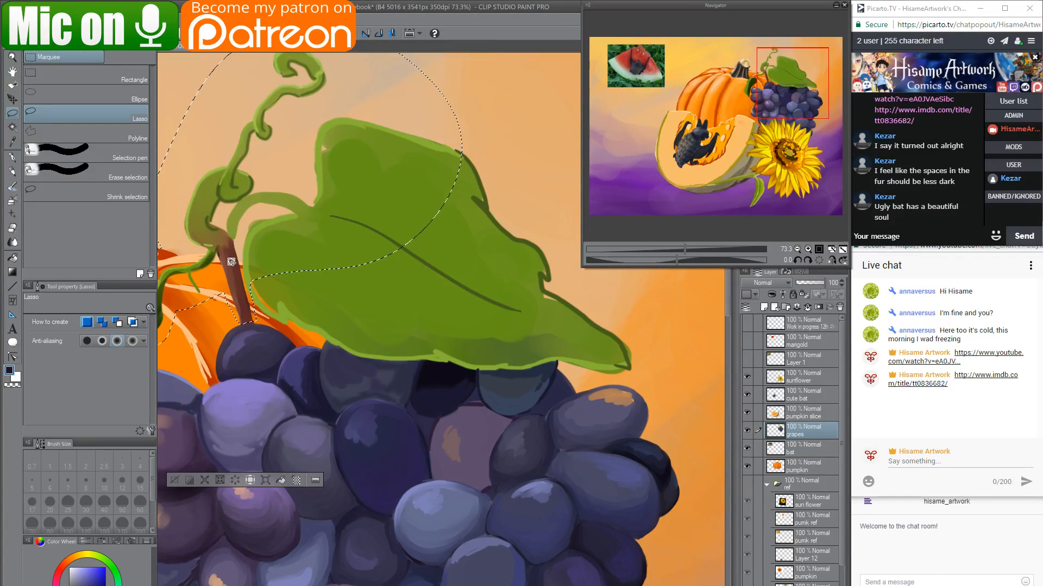
pyautogui.scroll(8, 234, 259)
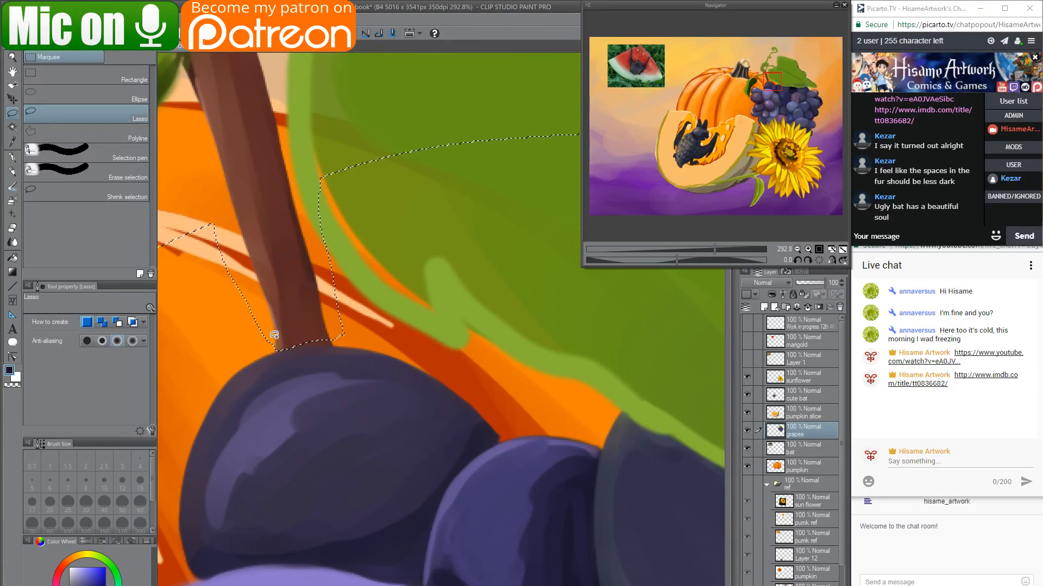
pyautogui.moveTo(275, 351); pyautogui.dragTo(349, 333)
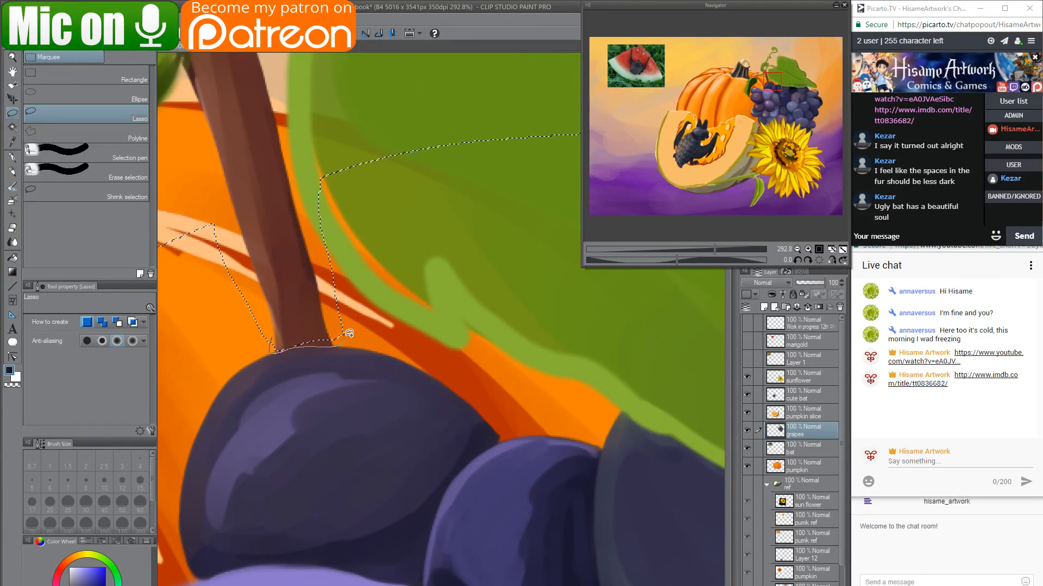
# Extend the lasso selection around the big leaf, from its lower edge past the pointed tip and over its outer side.
pyautogui.moveTo(625, 356)
pyautogui.mouseDown()
pyautogui.moveTo(426, 263)
pyautogui.moveTo(457, 253)
pyautogui.mouseUp()
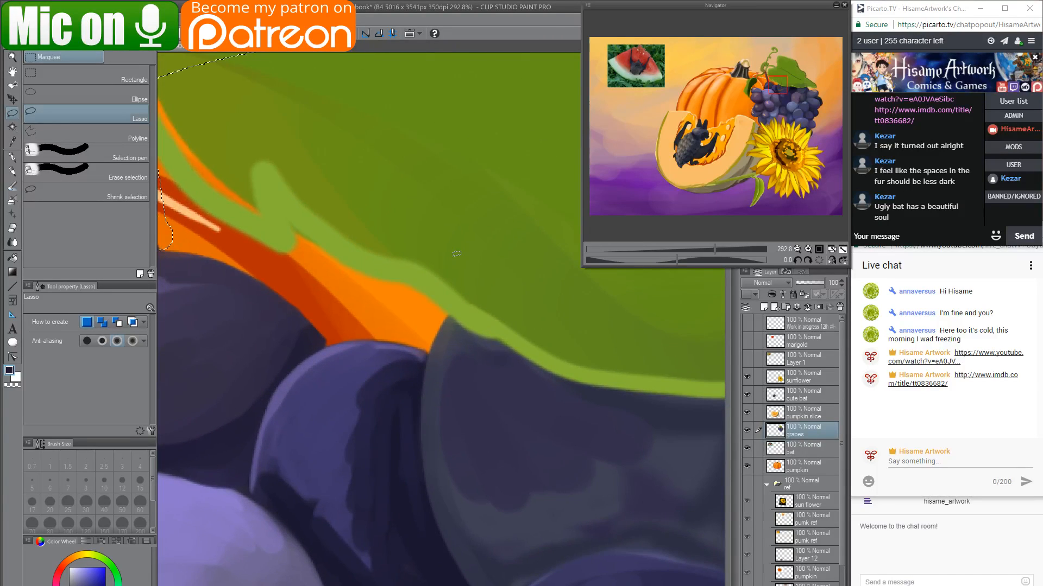
pyautogui.scroll(-2, 456, 254)
pyautogui.moveTo(619, 304); pyautogui.dragTo(579, 358)
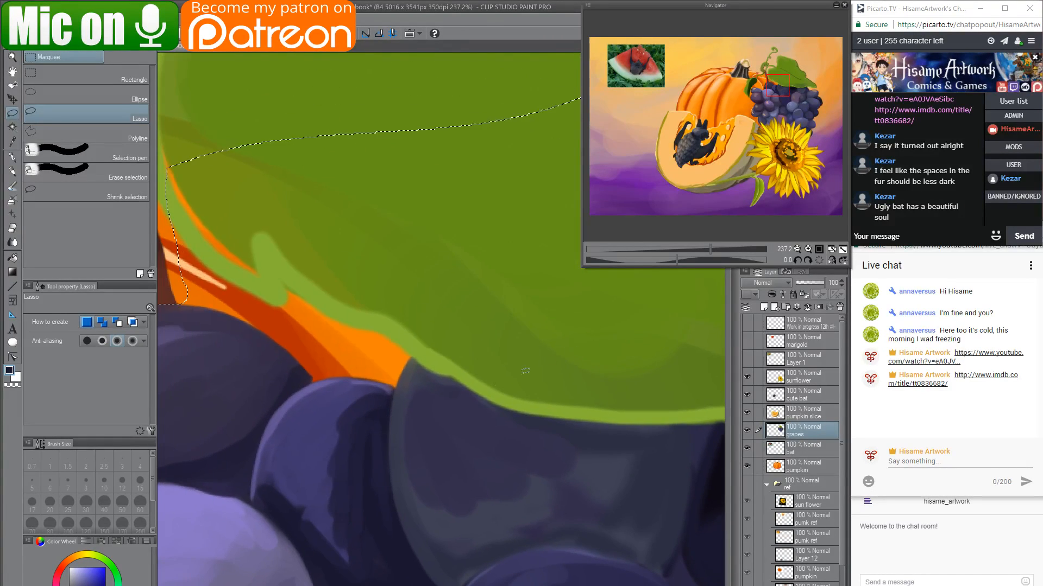
pyautogui.scroll(-1, 441, 398)
pyautogui.scroll(-1, 440, 398)
pyautogui.scroll(-2, 422, 429)
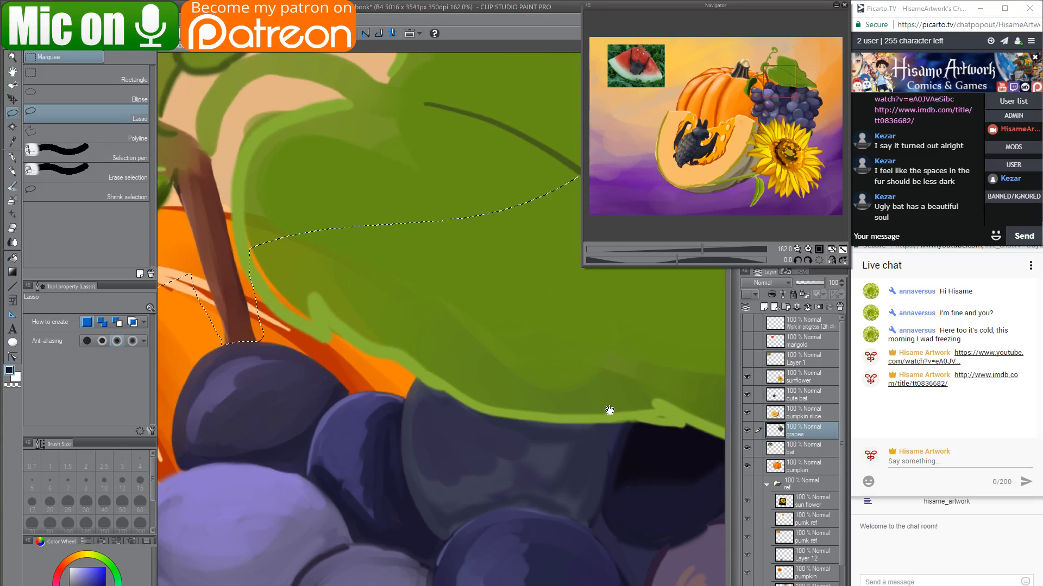
pyautogui.moveTo(610, 410); pyautogui.dragTo(518, 434)
pyautogui.scroll(-4, 476, 455)
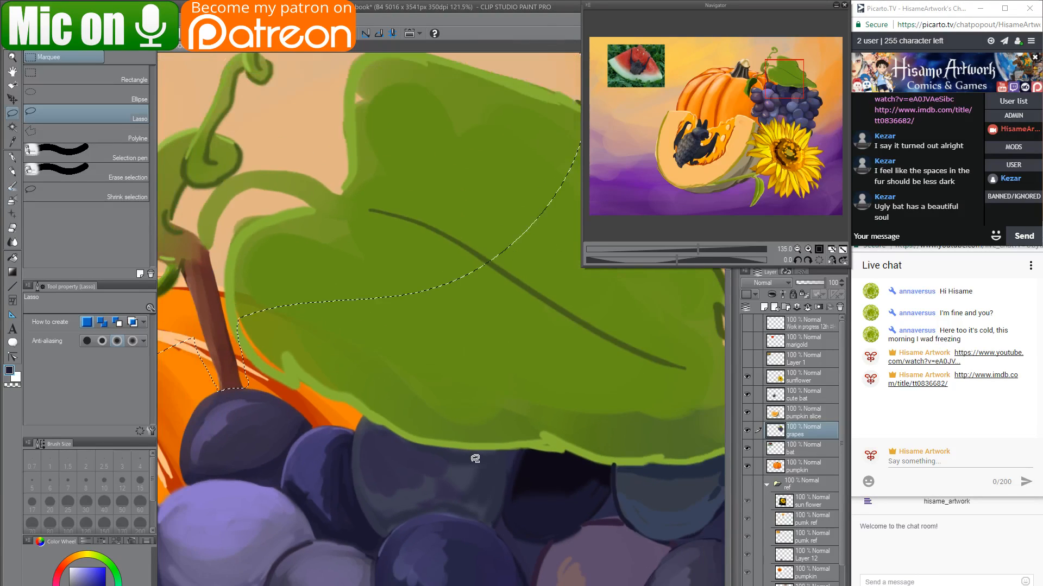
pyautogui.moveTo(562, 382); pyautogui.dragTo(478, 399)
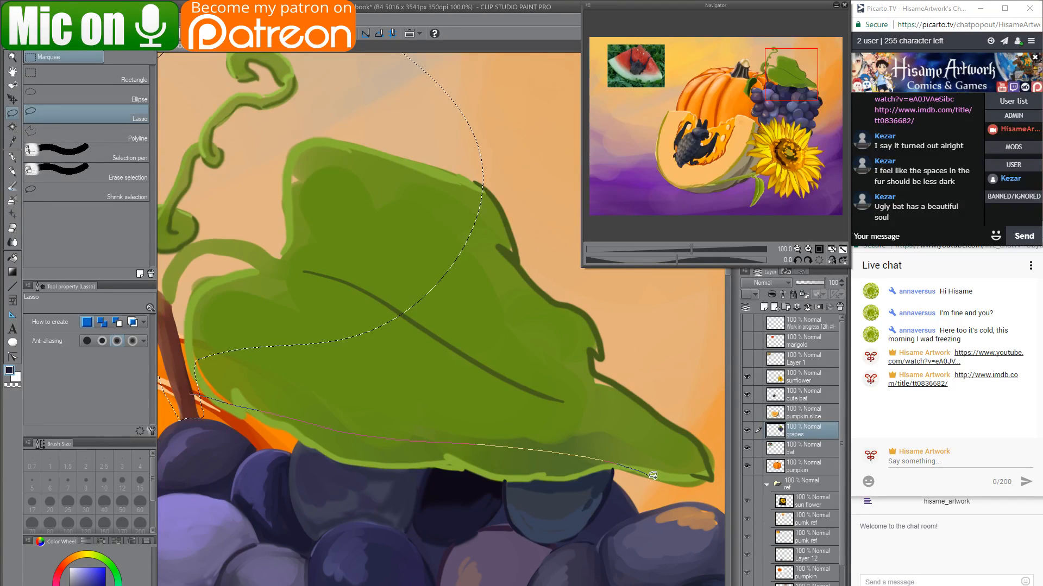
pyautogui.moveTo(664, 313)
pyautogui.mouseDown()
pyautogui.moveTo(477, 152)
pyautogui.moveTo(405, 54)
pyautogui.mouseUp()
# Refine the selection along the big leaf's lower edge and fill the remaining gaps inside it, leaving the grapes out.
pyautogui.scroll(5, 357, 430)
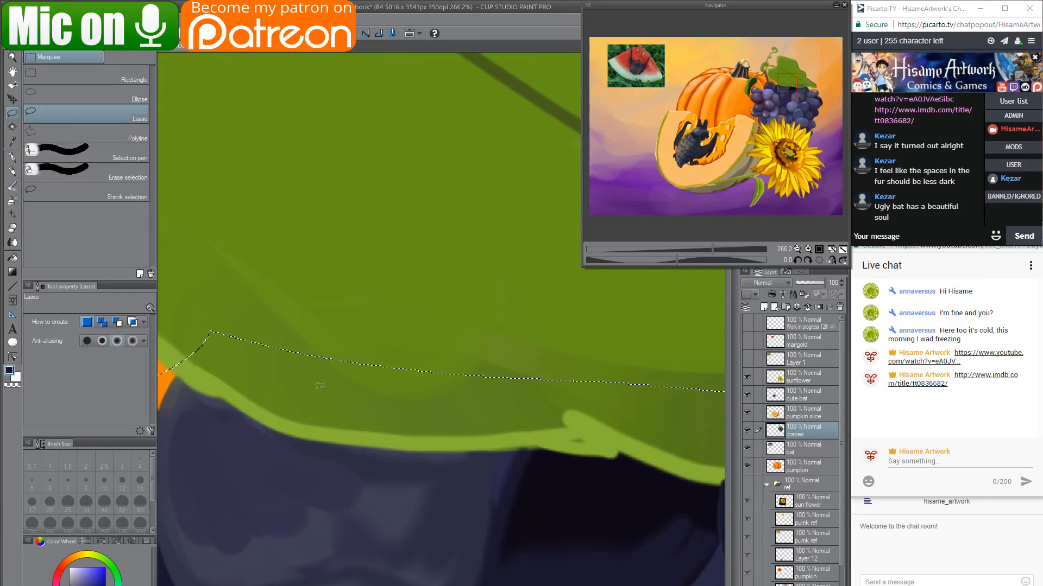
pyautogui.scroll(-3, 396, 360)
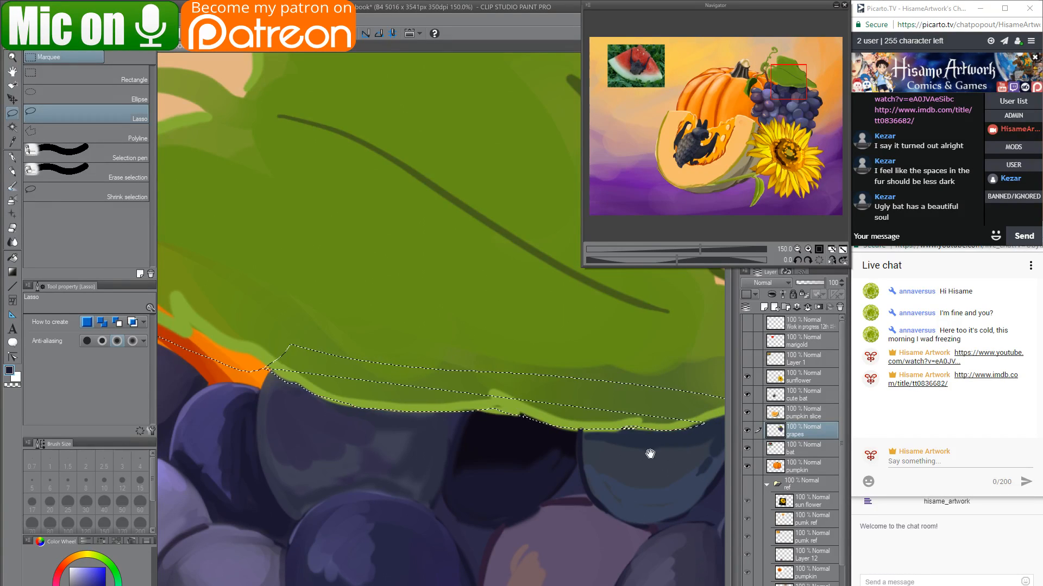
pyautogui.moveTo(650, 453); pyautogui.dragTo(466, 477)
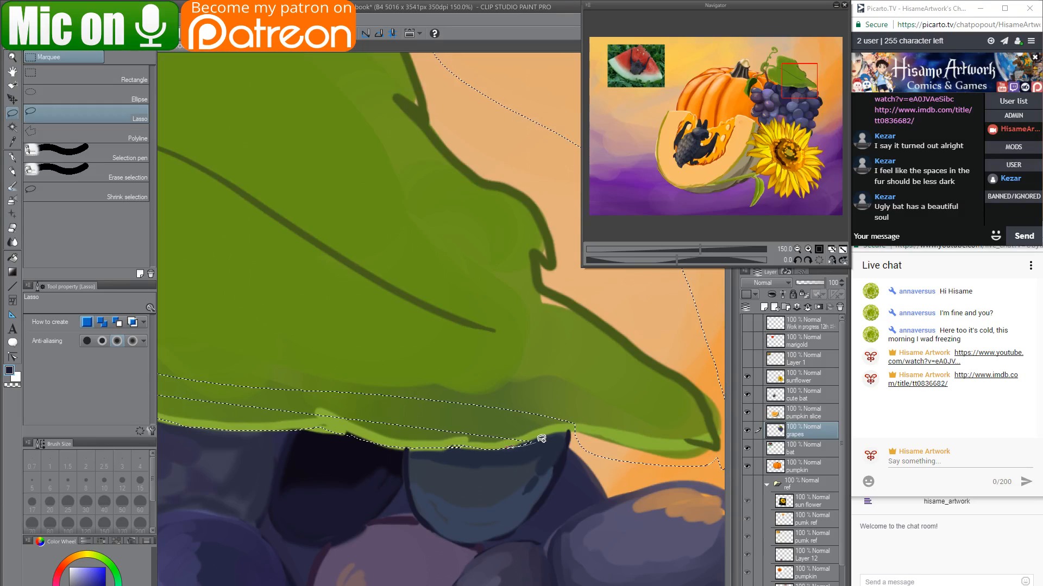
pyautogui.moveTo(538, 442)
pyautogui.mouseDown()
pyautogui.moveTo(599, 430)
pyautogui.moveTo(474, 346)
pyautogui.moveTo(325, 390)
pyautogui.mouseUp()
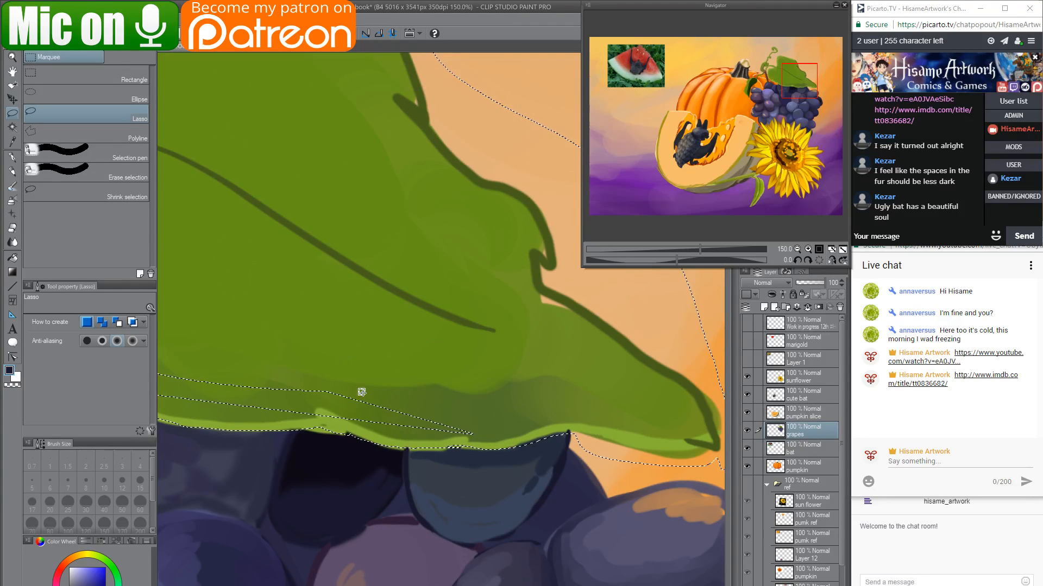
pyautogui.moveTo(386, 366); pyautogui.dragTo(547, 396)
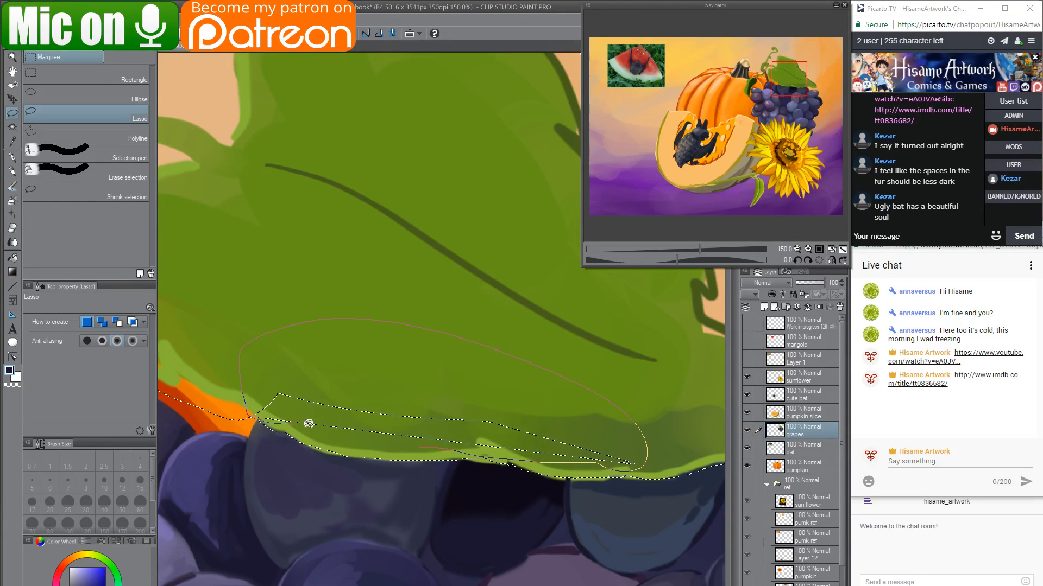
pyautogui.scroll(-5, 481, 440)
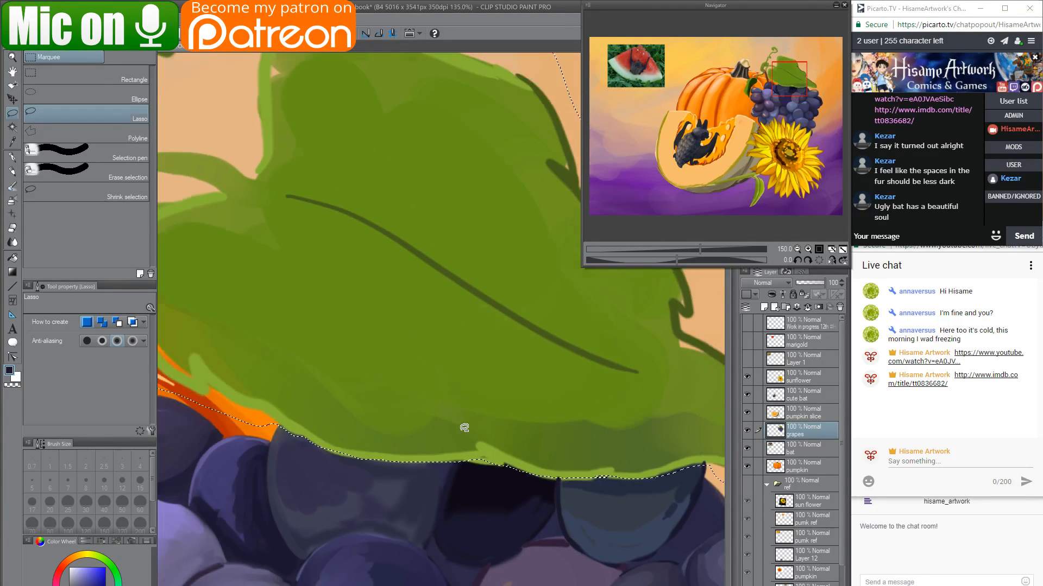
pyautogui.scroll(-1, 476, 430)
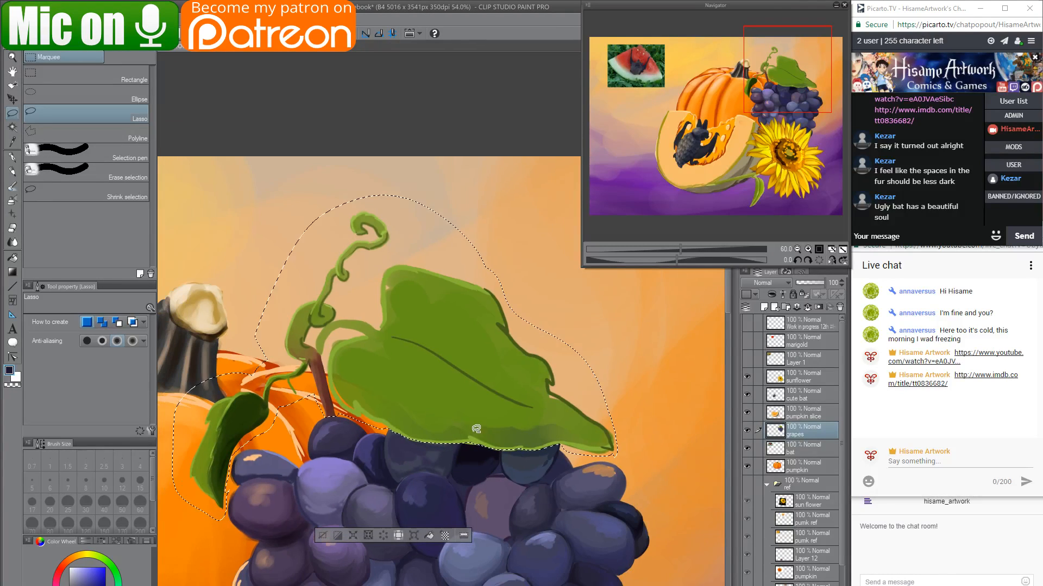
# Cut the selected leaves and stem onto their own layer, name it "grape leaves", and clear the selection.
pyautogui.press('Delete')
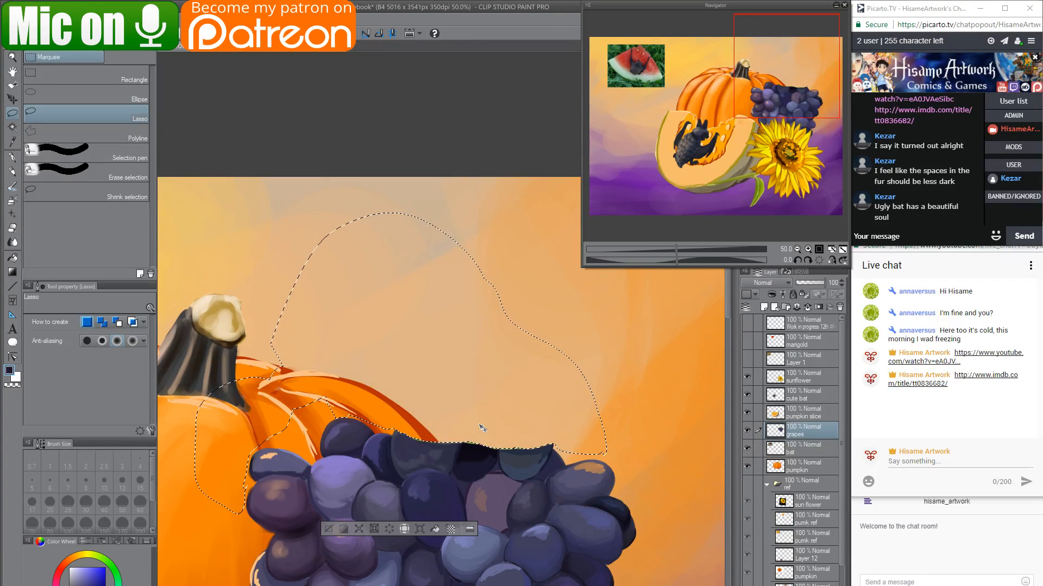
pyautogui.hotkey('ctrl', 'v')
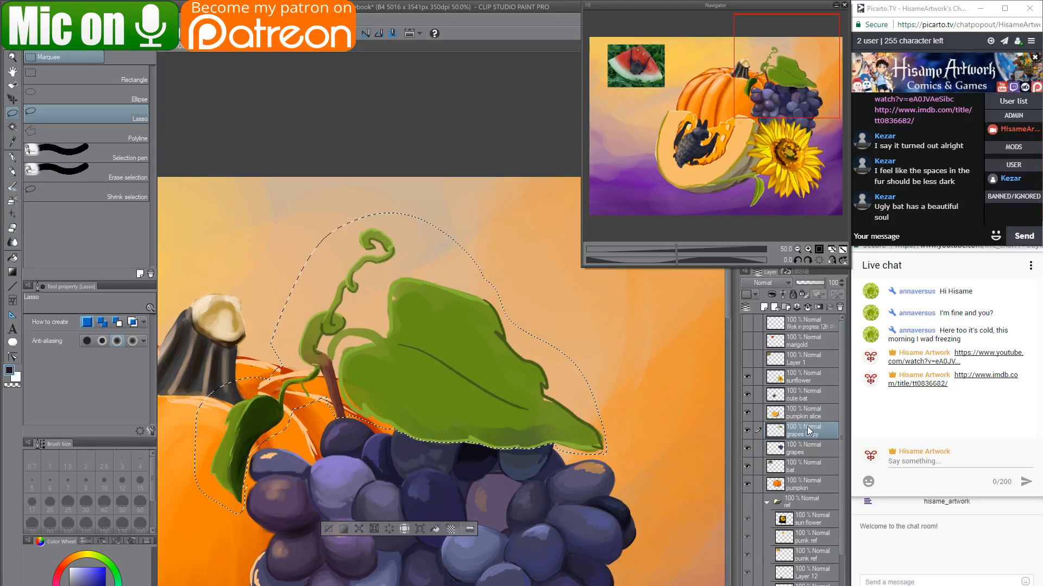
pyautogui.doubleClick(804, 436)
pyautogui.write('gr')
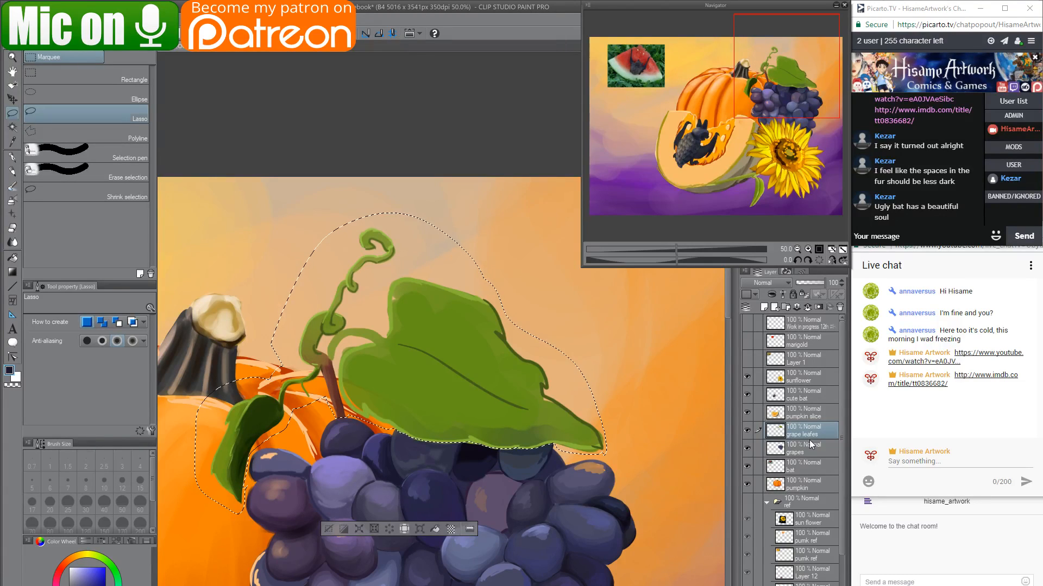
pyautogui.doubleClick(810, 435)
pyautogui.click(812, 433)
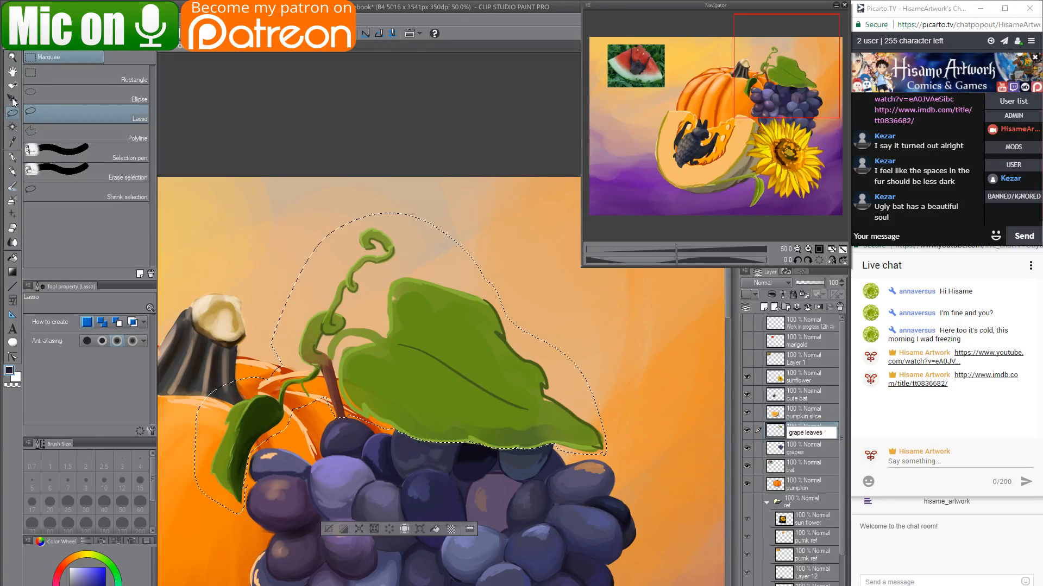
pyautogui.press('Return')
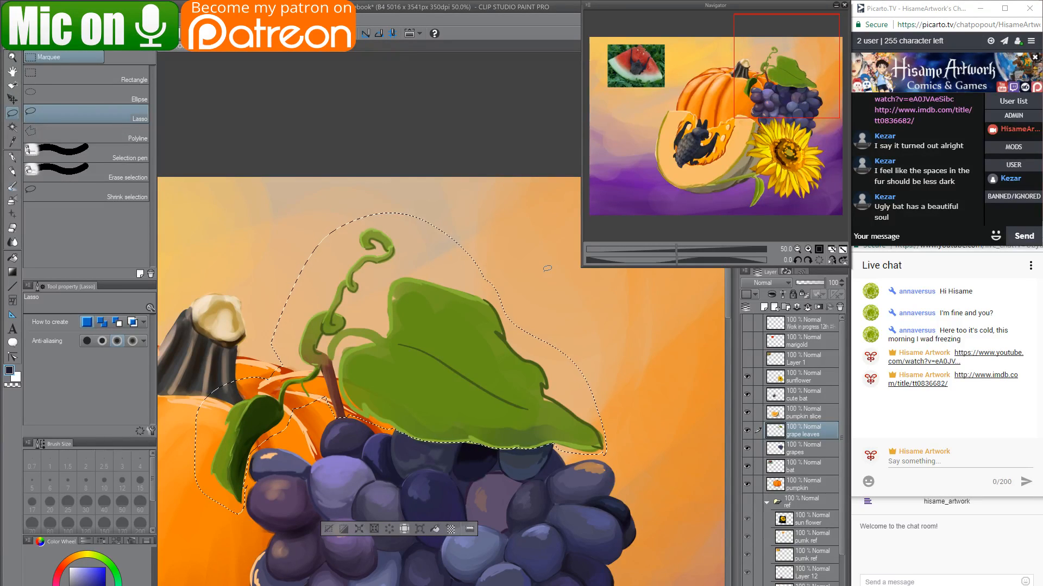
pyautogui.hotkey('ctrl', 'd')
# Return to the grapes layer and blend the narrow grape's shaded side with the Dense watercolor brush at size 50.
pyautogui.scroll(5, 441, 498)
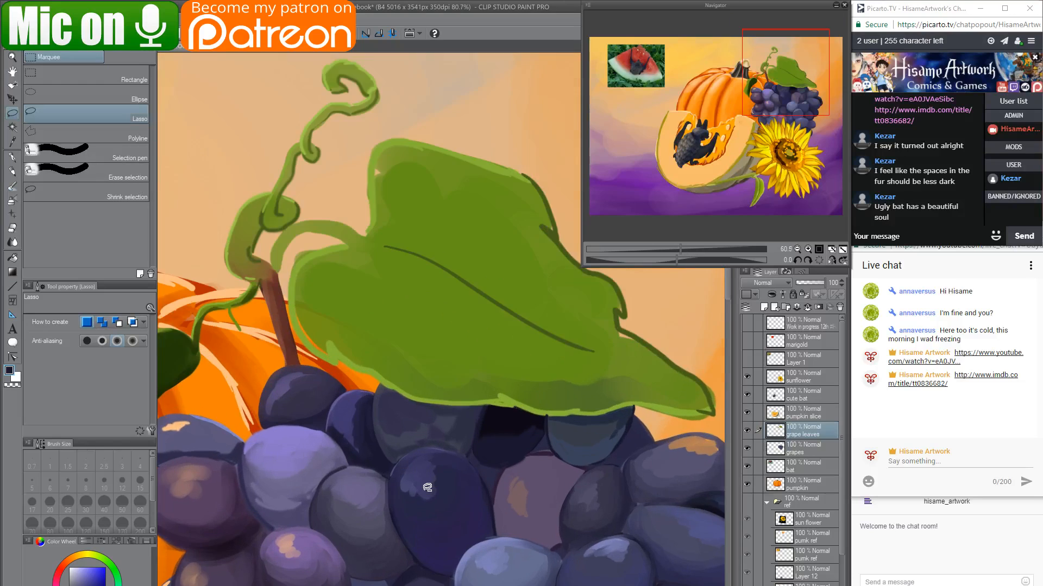
pyautogui.click(775, 447)
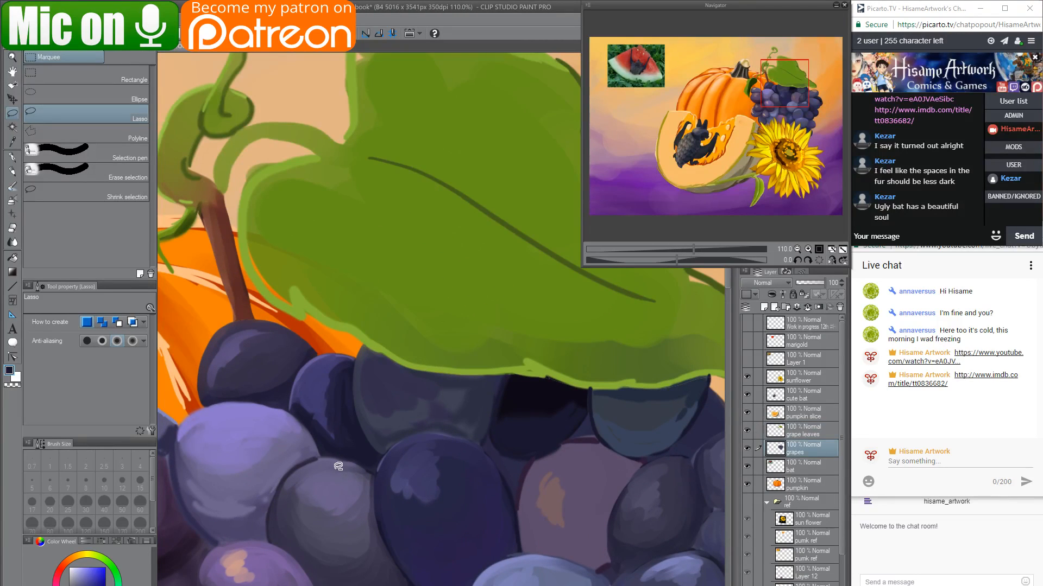
pyautogui.scroll(3, 338, 466)
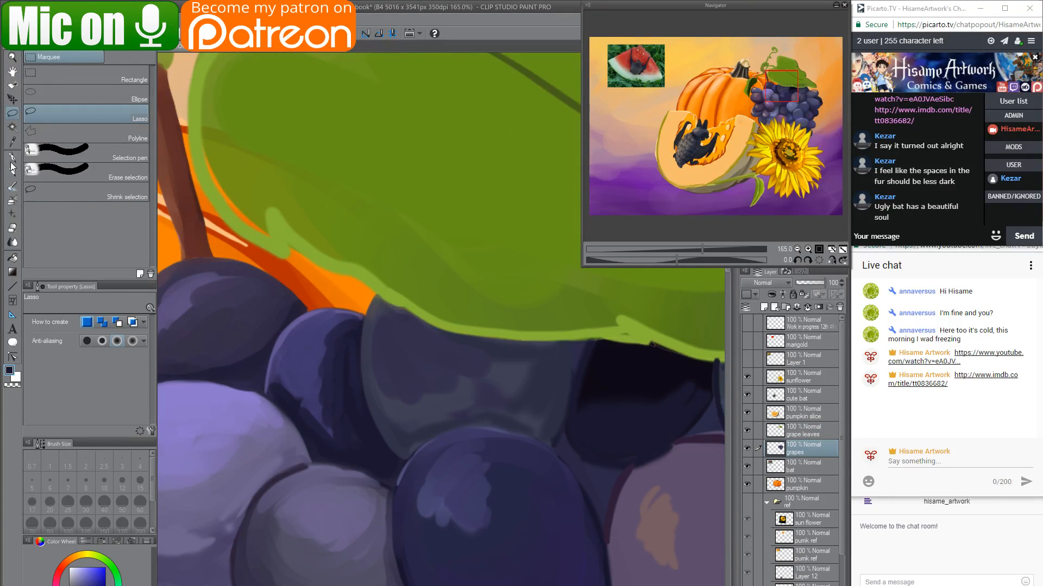
pyautogui.click(13, 186)
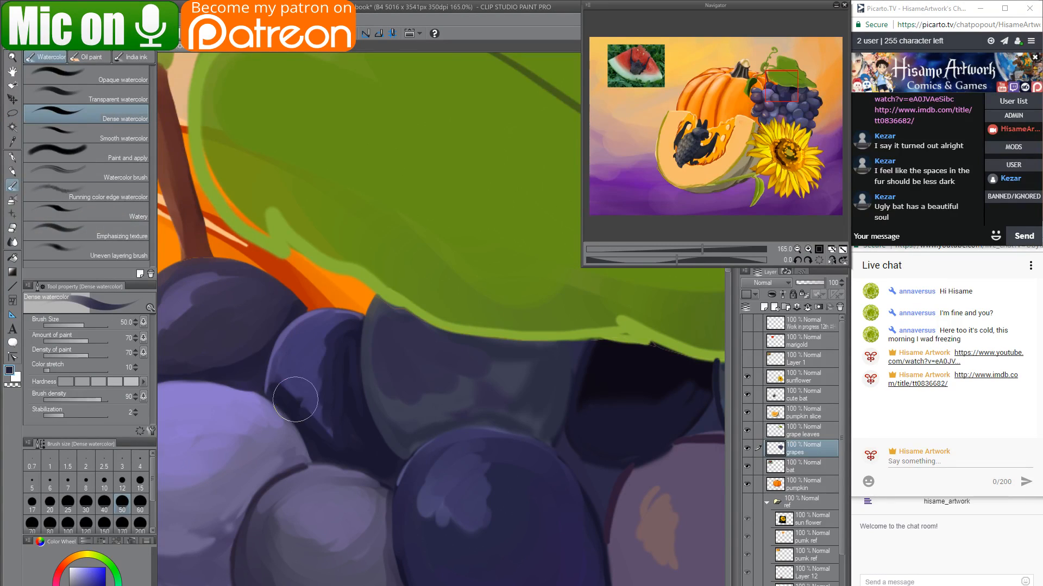
pyautogui.moveTo(323, 380)
pyautogui.mouseDown()
pyautogui.moveTo(329, 429)
pyautogui.moveTo(347, 343)
pyautogui.moveTo(321, 392)
pyautogui.moveTo(364, 415)
pyautogui.mouseUp()
# Set the brush size to 20, sample a grape tone, and smooth the lower and outer edge of the large grape beneath the leaf.
pyautogui.moveTo(526, 425)
pyautogui.mouseDown()
pyautogui.moveTo(437, 402)
pyautogui.moveTo(446, 405)
pyautogui.mouseUp()
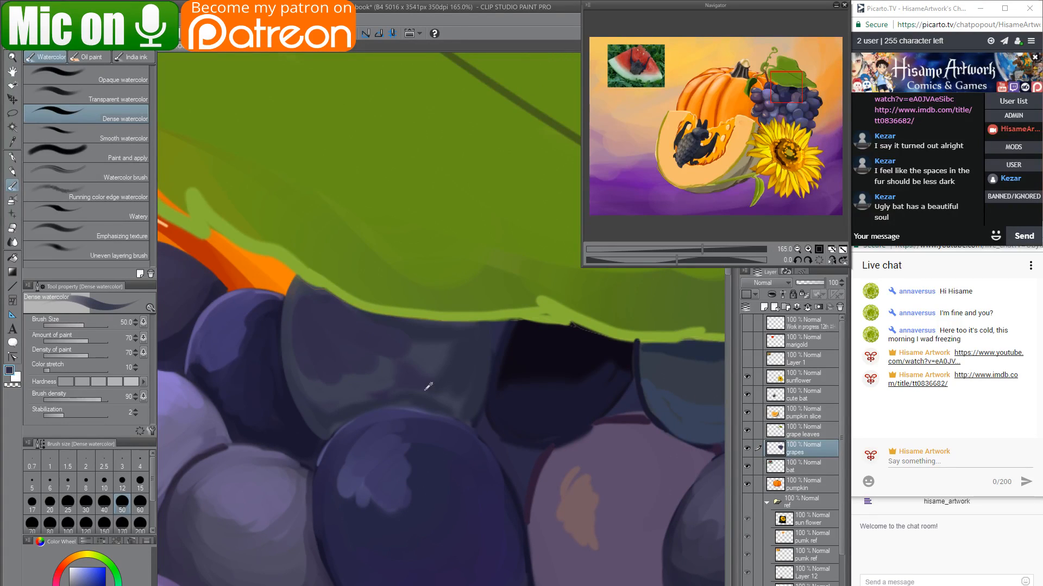
pyautogui.press('[')
pyautogui.press('[')
pyautogui.press('[')
pyautogui.press('[')
pyautogui.press('[')
pyautogui.press('[')
pyautogui.press('[')
pyautogui.press('[')
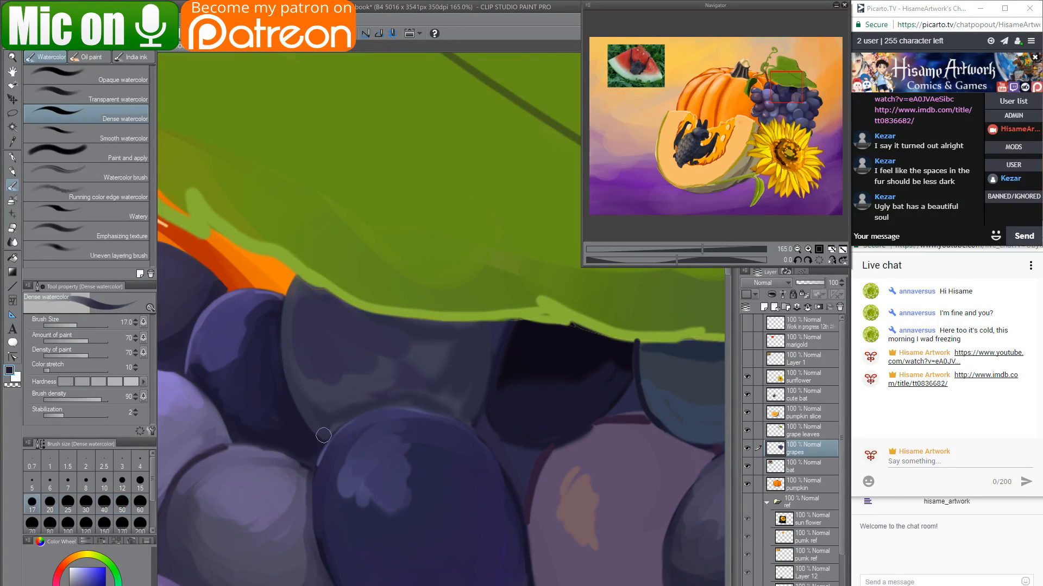
pyautogui.press('[')
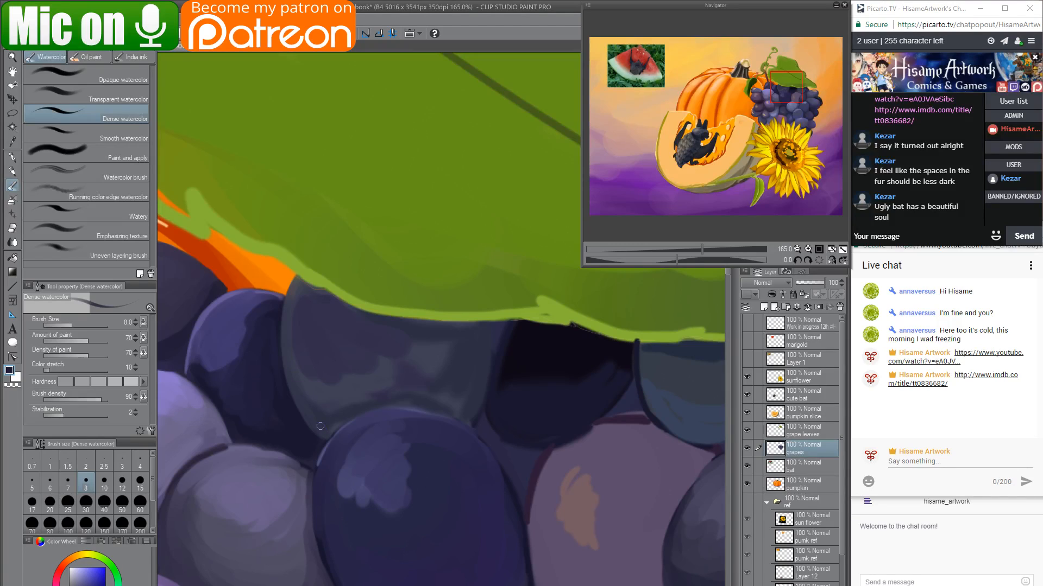
pyautogui.press(']')
pyautogui.press(']')
pyautogui.press(']')
pyautogui.press(']')
pyautogui.press(']')
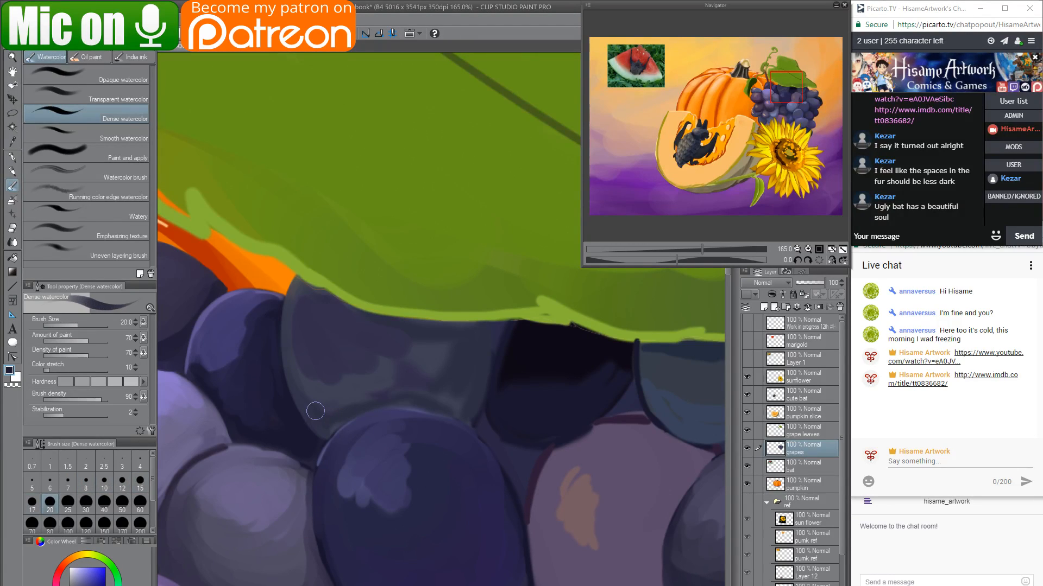
pyautogui.keyDown('alt'); pyautogui.click(314, 416); pyautogui.keyUp('alt')
pyautogui.moveTo(388, 402)
pyautogui.mouseDown()
pyautogui.moveTo(468, 419)
pyautogui.moveTo(453, 411)
pyautogui.moveTo(496, 358)
pyautogui.moveTo(501, 321)
pyautogui.mouseUp()
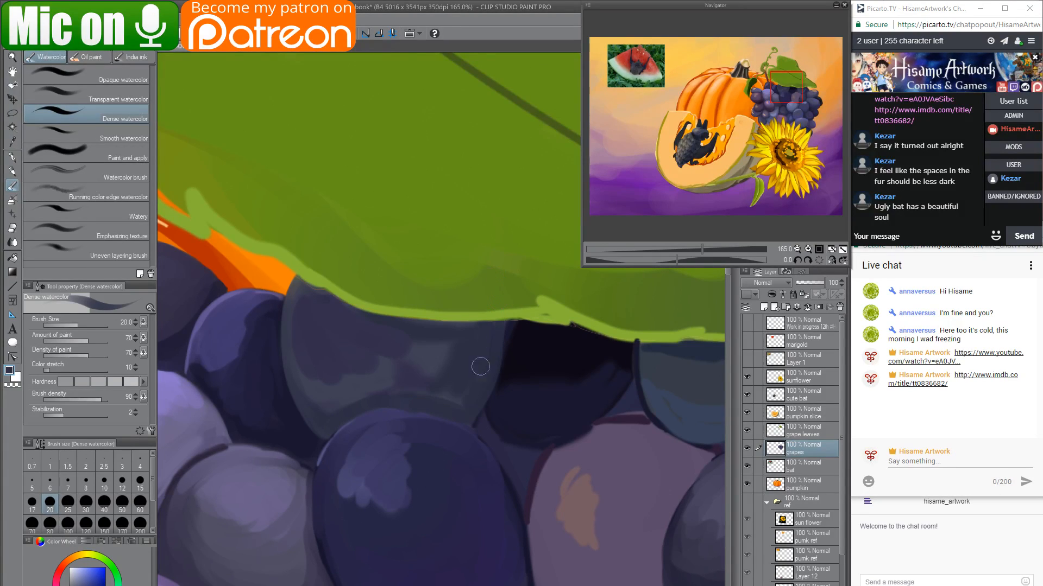
# Set the brush size to 40, smooth the patches inside the large grape beneath the leaf, and darken its upper edge.
pyautogui.press(']')
pyautogui.press(']')
pyautogui.press(']')
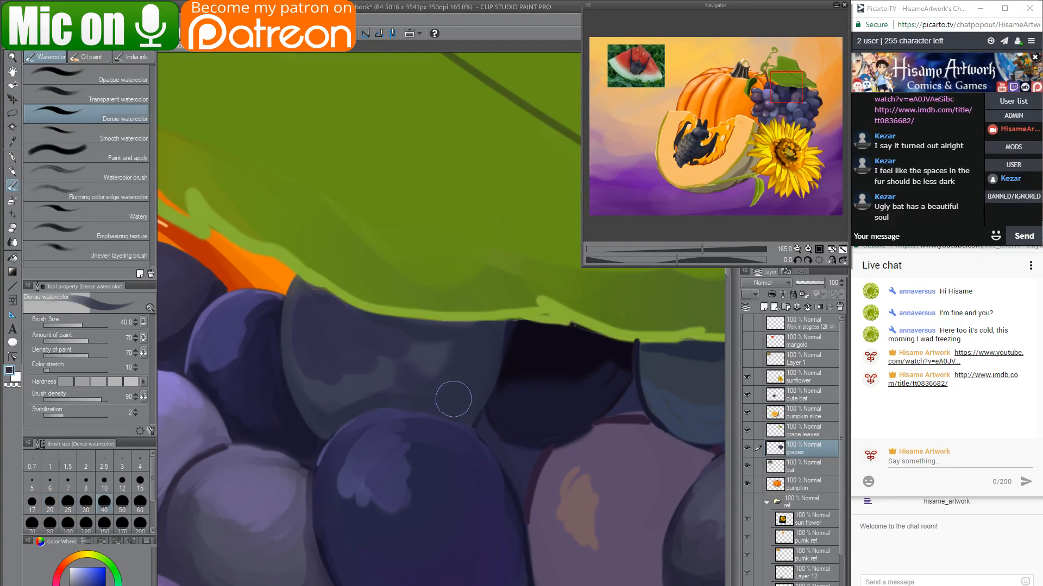
pyautogui.moveTo(397, 391)
pyautogui.mouseDown()
pyautogui.moveTo(467, 311)
pyautogui.moveTo(404, 366)
pyautogui.mouseUp()
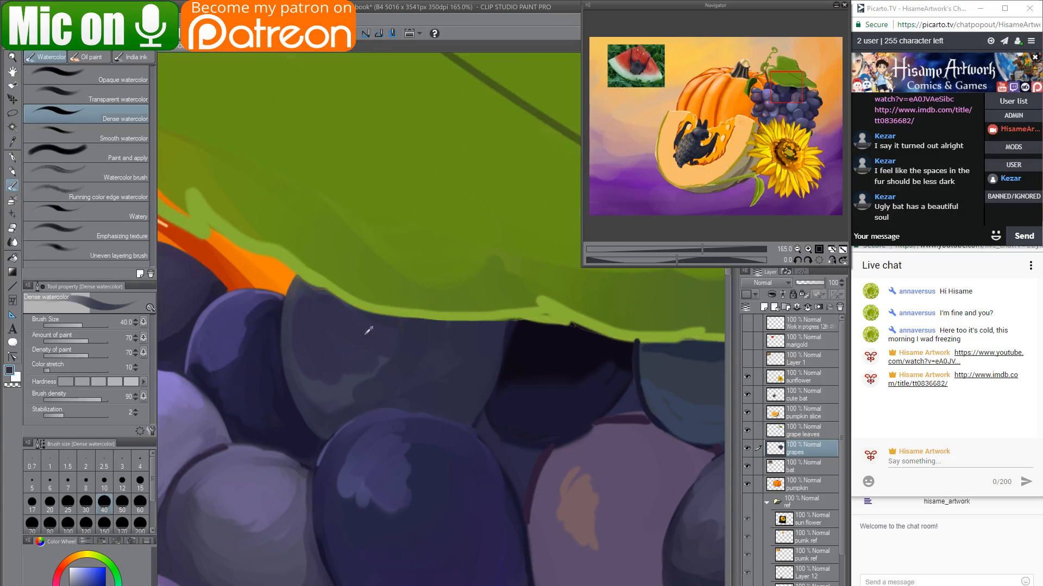
pyautogui.keyDown('alt'); pyautogui.click(535, 366); pyautogui.keyUp('alt')
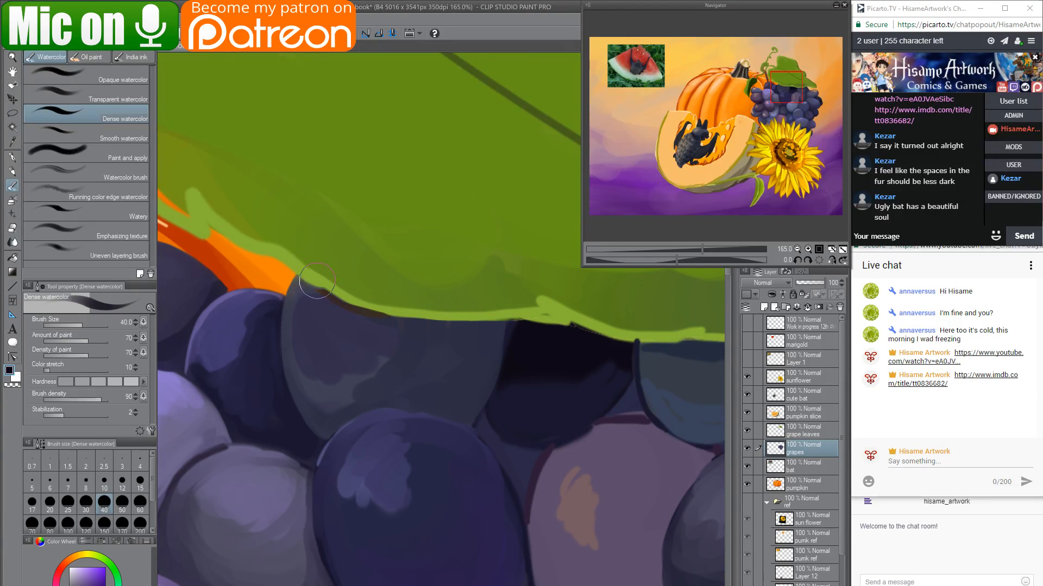
pyautogui.moveTo(415, 314)
pyautogui.mouseDown()
pyautogui.moveTo(330, 299)
pyautogui.moveTo(318, 269)
pyautogui.moveTo(311, 287)
pyautogui.moveTo(321, 277)
pyautogui.moveTo(342, 311)
pyautogui.moveTo(365, 320)
pyautogui.moveTo(451, 300)
pyautogui.moveTo(430, 319)
pyautogui.moveTo(499, 309)
pyautogui.moveTo(459, 304)
pyautogui.moveTo(495, 335)
pyautogui.moveTo(353, 313)
pyautogui.moveTo(312, 292)
pyautogui.moveTo(320, 303)
pyautogui.moveTo(417, 320)
pyautogui.moveTo(336, 307)
pyautogui.moveTo(482, 326)
pyautogui.moveTo(433, 333)
pyautogui.moveTo(498, 322)
pyautogui.mouseUp()
pyautogui.keyDown('alt'); pyautogui.click(489, 339); pyautogui.keyUp('alt')
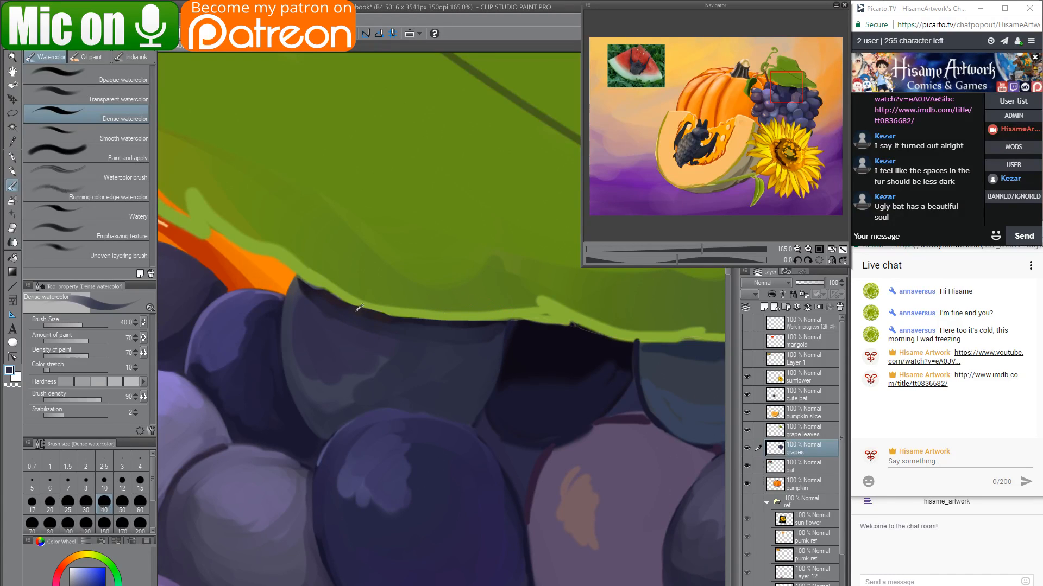
pyautogui.moveTo(350, 303)
pyautogui.mouseDown()
pyautogui.moveTo(315, 285)
pyautogui.moveTo(477, 314)
pyautogui.moveTo(384, 299)
pyautogui.moveTo(402, 317)
pyautogui.moveTo(502, 314)
pyautogui.moveTo(389, 314)
pyautogui.mouseUp()
# Sample nearby grape tones and even out the large grape's outer rim, body and shaded area below the leaf.
pyautogui.keyDown('alt'); pyautogui.click(319, 348); pyautogui.keyUp('alt')
pyautogui.moveTo(303, 306)
pyautogui.mouseDown()
pyautogui.moveTo(317, 371)
pyautogui.moveTo(310, 365)
pyautogui.moveTo(310, 348)
pyautogui.moveTo(328, 379)
pyautogui.mouseUp()
pyautogui.keyDown('alt'); pyautogui.click(318, 369); pyautogui.keyUp('alt')
pyautogui.keyDown('alt'); pyautogui.click(341, 357); pyautogui.keyUp('alt')
pyautogui.moveTo(326, 326)
pyautogui.mouseDown()
pyautogui.moveTo(346, 399)
pyautogui.moveTo(350, 389)
pyautogui.moveTo(365, 395)
pyautogui.moveTo(388, 362)
pyautogui.moveTo(448, 372)
pyautogui.moveTo(428, 342)
pyautogui.moveTo(461, 373)
pyautogui.moveTo(459, 388)
pyautogui.moveTo(478, 366)
pyautogui.mouseUp()
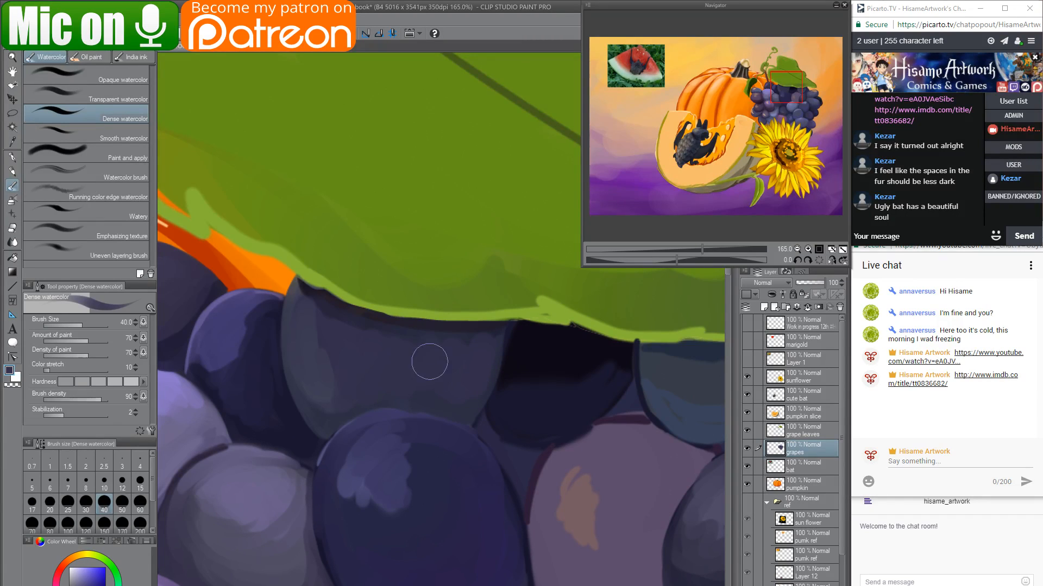
pyautogui.keyDown('alt'); pyautogui.click(393, 317); pyautogui.keyUp('alt')
pyautogui.keyDown('alt'); pyautogui.click(516, 352); pyautogui.keyUp('alt')
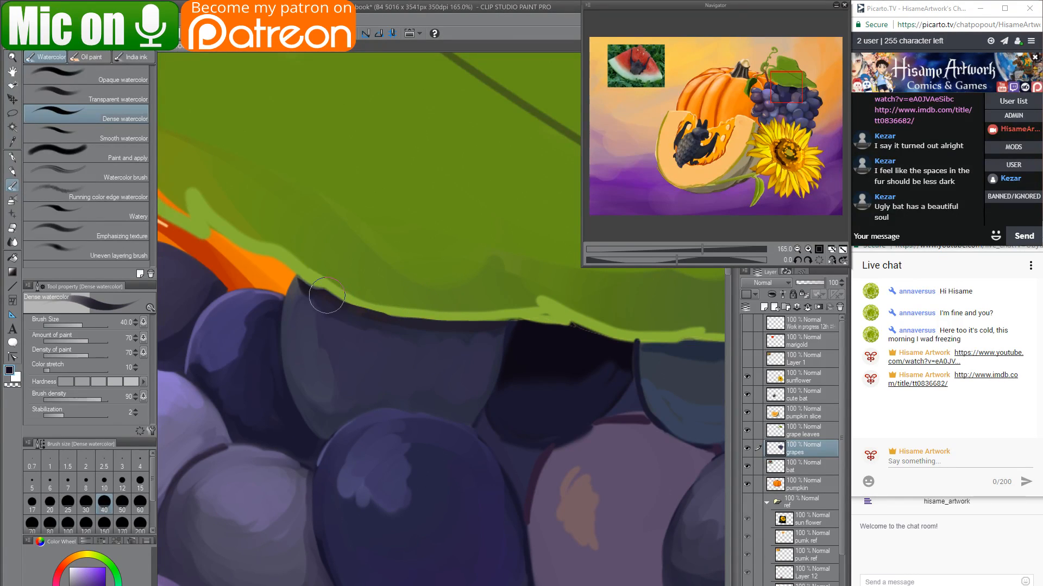
pyautogui.moveTo(326, 295)
pyautogui.mouseDown()
pyautogui.moveTo(507, 362)
pyautogui.moveTo(378, 365)
pyautogui.moveTo(434, 340)
pyautogui.moveTo(408, 343)
pyautogui.moveTo(424, 326)
pyautogui.moveTo(389, 347)
pyautogui.moveTo(490, 333)
pyautogui.moveTo(500, 311)
pyautogui.moveTo(492, 343)
pyautogui.moveTo(480, 308)
pyautogui.moveTo(441, 286)
pyautogui.moveTo(418, 297)
pyautogui.moveTo(420, 281)
pyautogui.moveTo(407, 323)
pyautogui.moveTo(407, 299)
pyautogui.moveTo(433, 270)
pyautogui.moveTo(468, 302)
pyautogui.moveTo(435, 349)
pyautogui.mouseUp()
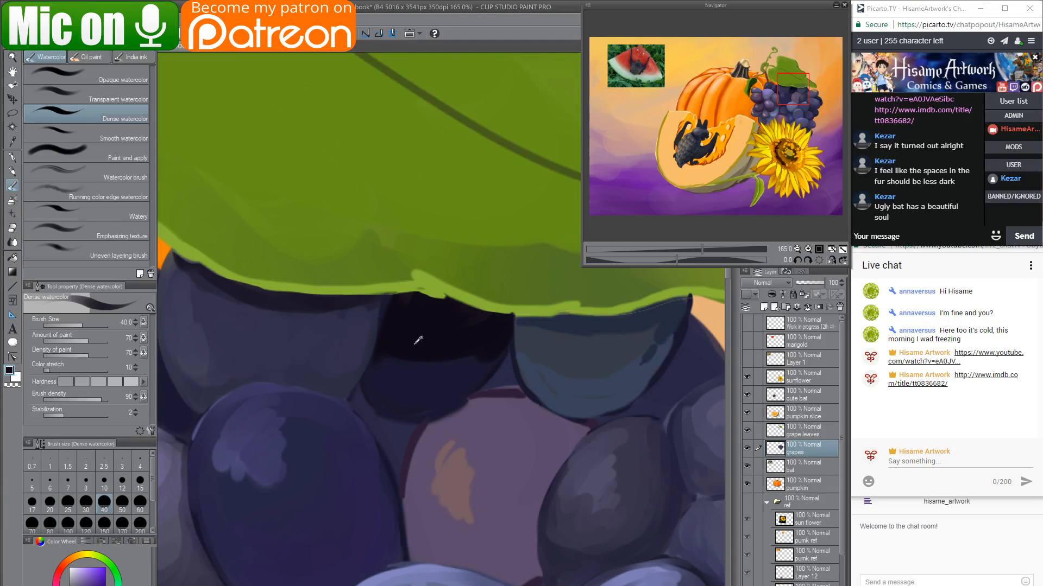
# Blend the lower part of the dark shadowed grape and smooth the blue-grey grape beside it with sampled tones.
pyautogui.keyDown('alt'); pyautogui.click(412, 381); pyautogui.keyUp('alt')
pyautogui.moveTo(471, 387)
pyautogui.mouseDown()
pyautogui.moveTo(499, 338)
pyautogui.moveTo(314, 401)
pyautogui.mouseUp()
pyautogui.keyDown('alt'); pyautogui.click(458, 321); pyautogui.keyUp('alt')
pyautogui.keyDown('alt'); pyautogui.click(349, 393); pyautogui.keyUp('alt')
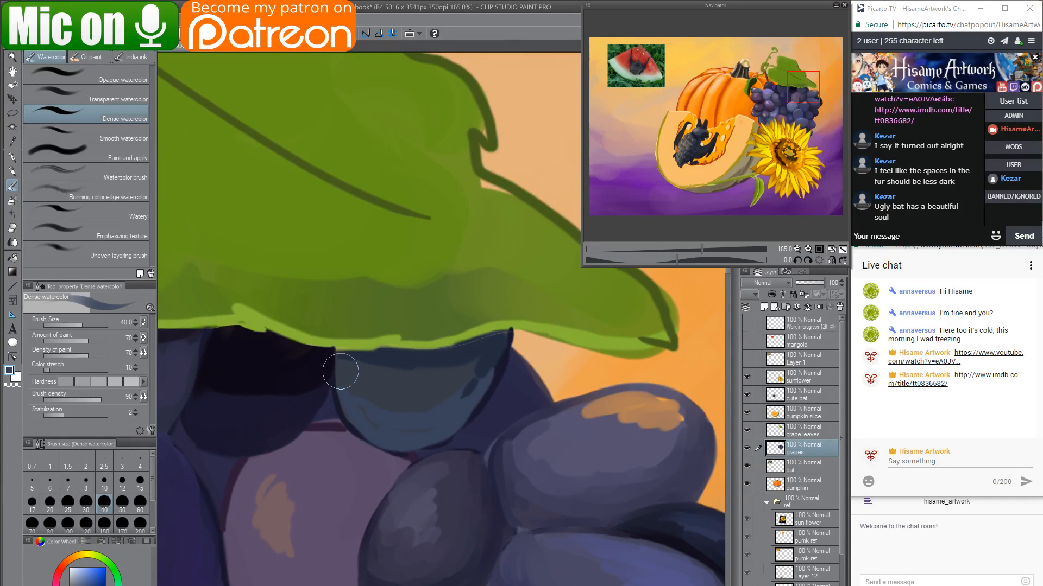
pyautogui.moveTo(343, 388)
pyautogui.mouseDown()
pyautogui.moveTo(386, 440)
pyautogui.moveTo(436, 432)
pyautogui.moveTo(461, 413)
pyautogui.moveTo(426, 431)
pyautogui.moveTo(469, 398)
pyautogui.moveTo(493, 337)
pyautogui.moveTo(477, 390)
pyautogui.moveTo(497, 352)
pyautogui.moveTo(494, 288)
pyautogui.moveTo(477, 371)
pyautogui.moveTo(475, 298)
pyautogui.moveTo(454, 307)
pyautogui.moveTo(467, 362)
pyautogui.moveTo(347, 349)
pyautogui.moveTo(411, 353)
pyautogui.moveTo(488, 335)
pyautogui.moveTo(487, 324)
pyautogui.moveTo(425, 346)
pyautogui.moveTo(477, 340)
pyautogui.moveTo(427, 348)
pyautogui.moveTo(348, 334)
pyautogui.mouseUp()
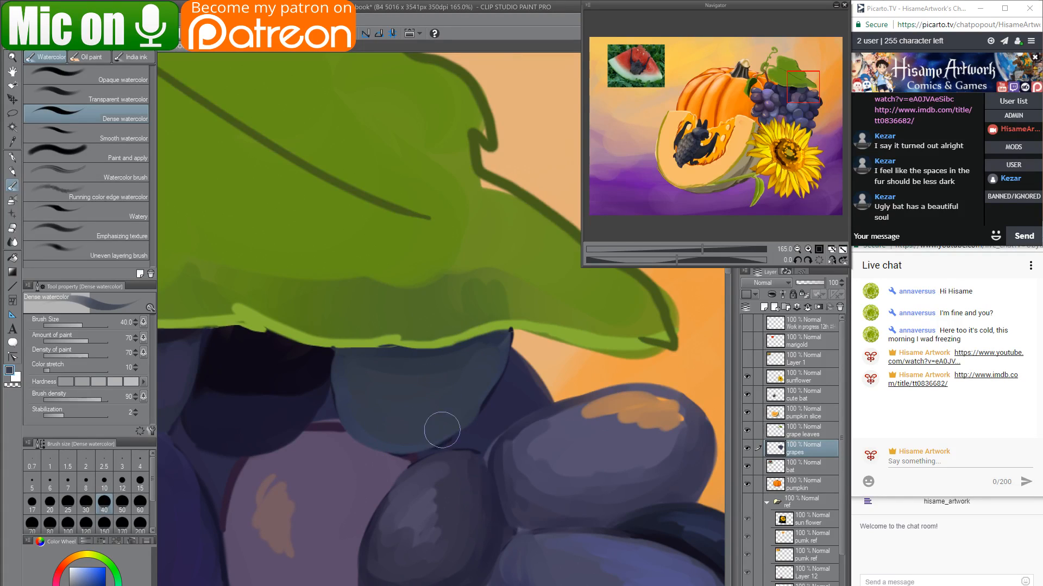
# Set the brush size to 15 and extend the outer contour of the dark grape behind the blue-grey one, redoing the first stroke.
pyautogui.press('[')
pyautogui.press('[')
pyautogui.press('[')
pyautogui.press('[')
pyautogui.press('[')
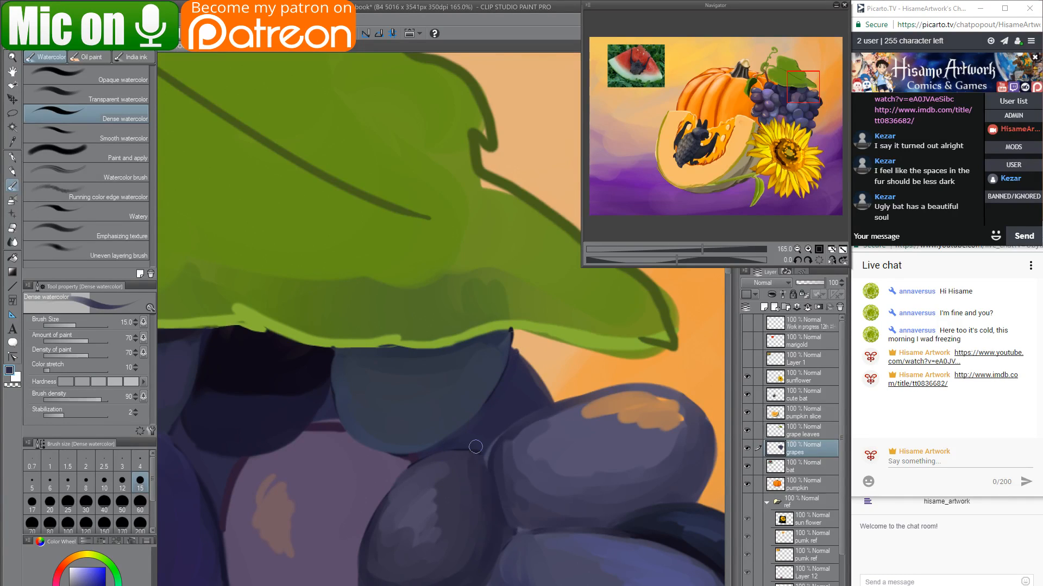
pyautogui.moveTo(513, 349); pyautogui.dragTo(549, 394)
pyautogui.hotkey('ctrl', 'z')
pyautogui.moveTo(512, 351); pyautogui.dragTo(550, 399)
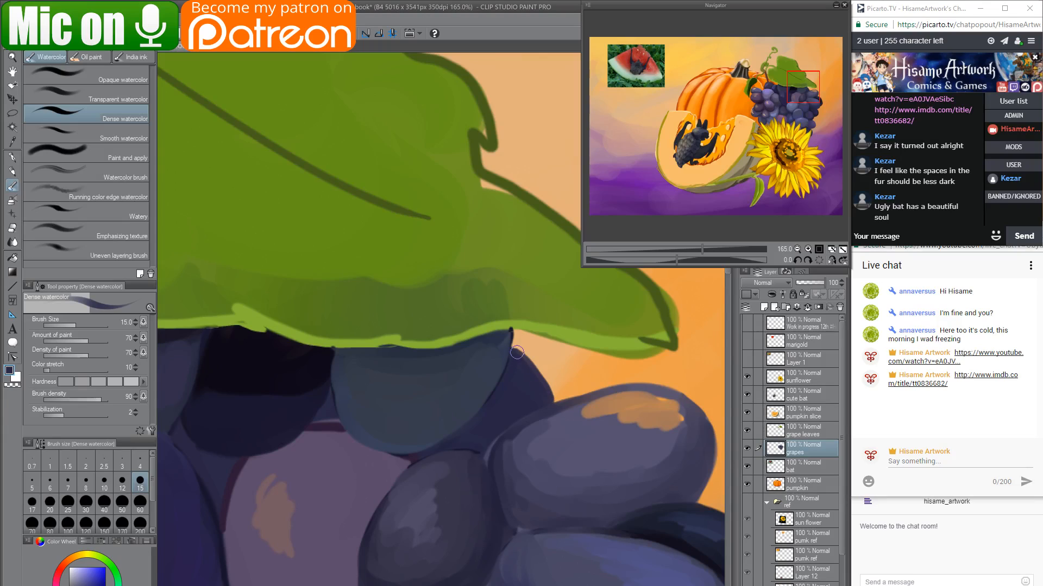
pyautogui.moveTo(516, 352); pyautogui.dragTo(549, 394)
# Set the brush size to 20 and round out the rear grape's outer contour up to the leaf.
pyautogui.press(']')
pyautogui.press(']')
pyautogui.moveTo(513, 349); pyautogui.dragTo(545, 400)
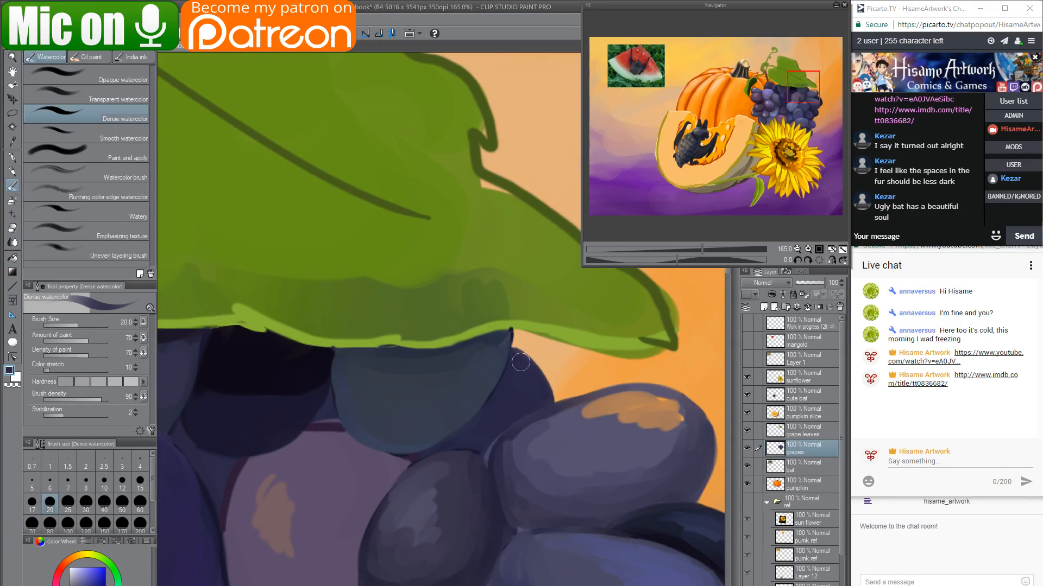
pyautogui.moveTo(509, 328); pyautogui.dragTo(511, 351)
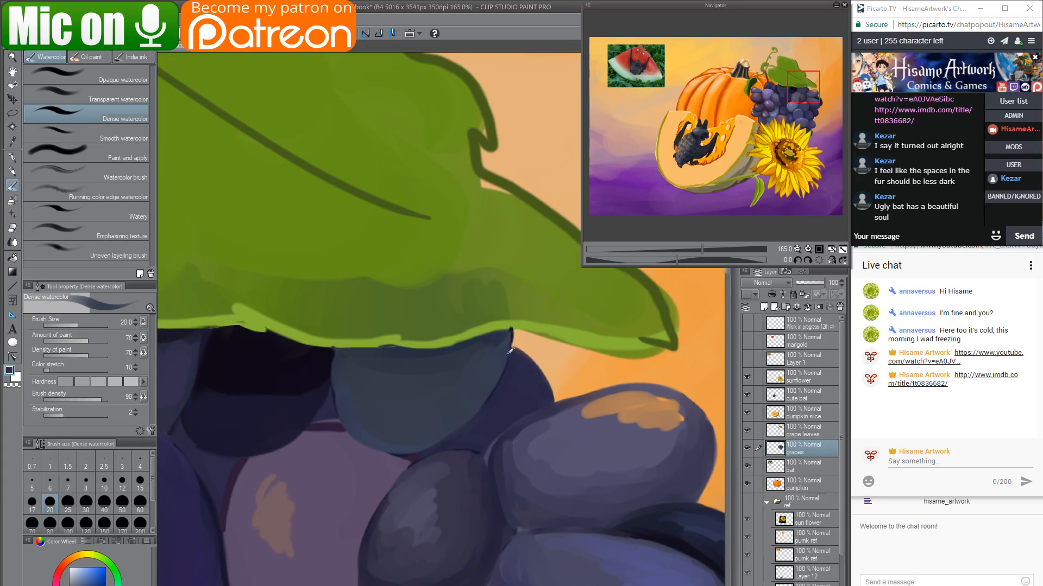
# Soften the dark red edge along the left side of the mauve grape with sampled tones, raising the brush size to 25.
pyautogui.keyDown('alt'); pyautogui.click(470, 364); pyautogui.keyUp('alt')
pyautogui.moveTo(461, 372); pyautogui.dragTo(589, 176)
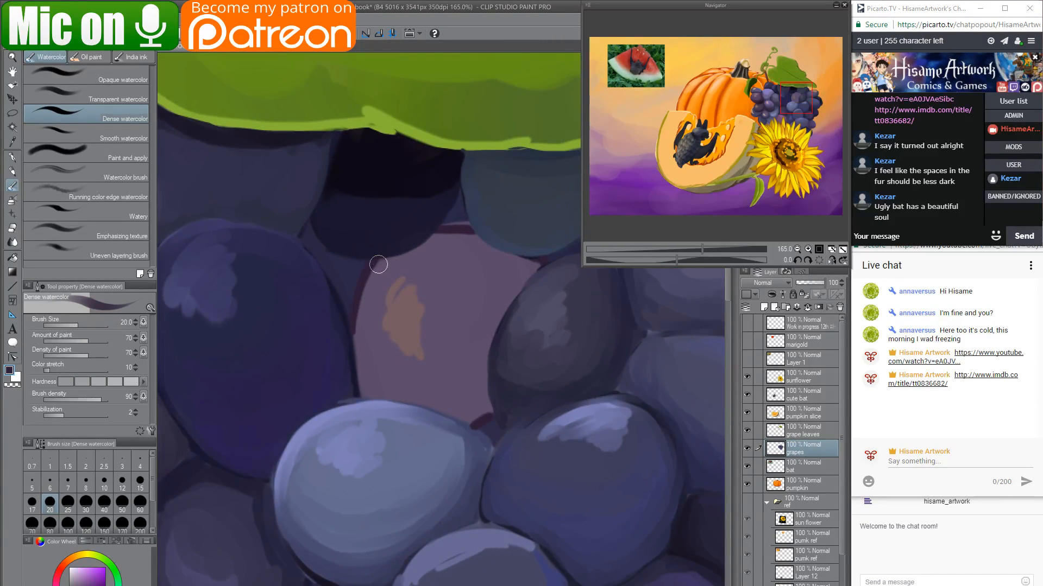
pyautogui.moveTo(379, 264); pyautogui.dragTo(367, 325)
pyautogui.moveTo(342, 238); pyautogui.dragTo(340, 291)
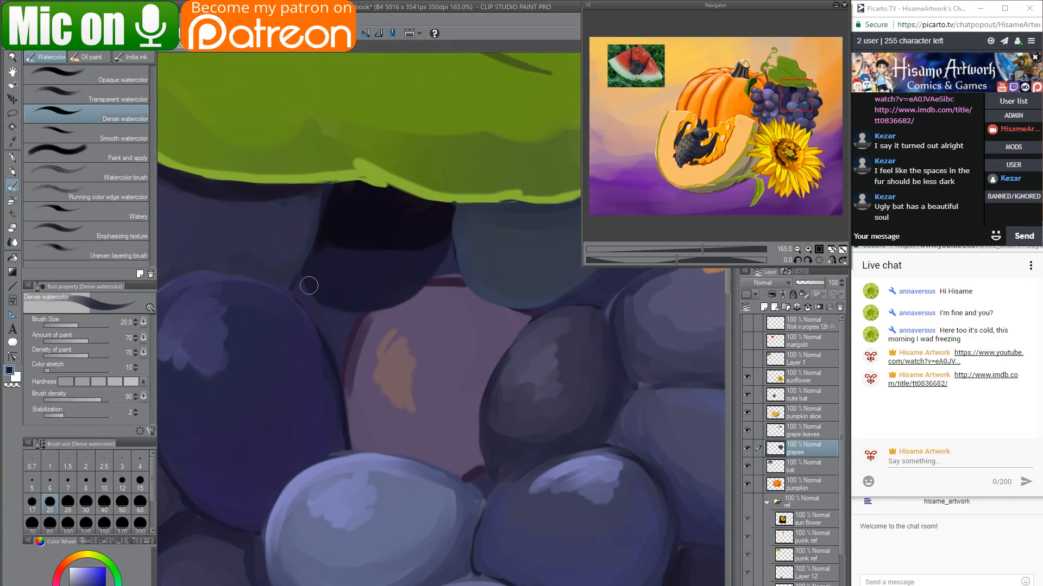
pyautogui.keyDown('alt'); pyautogui.click(314, 296); pyautogui.keyUp('alt')
pyautogui.keyDown('alt'); pyautogui.click(361, 325); pyautogui.keyUp('alt')
pyautogui.press(']')
pyautogui.press(']')
pyautogui.press(']')
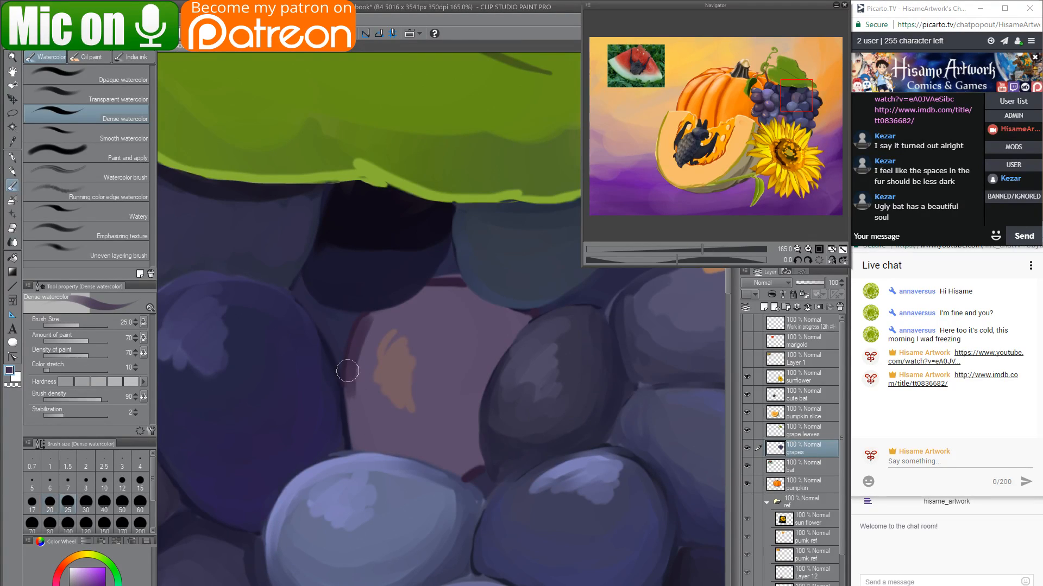
pyautogui.moveTo(365, 338); pyautogui.dragTo(356, 421)
# Undo the stroke across the mauve grape and shade its right side from the lower tip to the upper corner instead.
pyautogui.moveTo(353, 373)
pyautogui.mouseDown()
pyautogui.moveTo(354, 438)
pyautogui.moveTo(458, 468)
pyautogui.moveTo(468, 467)
pyautogui.moveTo(477, 385)
pyautogui.mouseUp()
pyautogui.hotkey('ctrl', 'z')
pyautogui.moveTo(475, 458)
pyautogui.mouseDown()
pyautogui.moveTo(493, 341)
pyautogui.moveTo(475, 406)
pyautogui.moveTo(480, 469)
pyautogui.moveTo(483, 376)
pyautogui.moveTo(494, 355)
pyautogui.moveTo(480, 467)
pyautogui.moveTo(481, 380)
pyautogui.moveTo(503, 328)
pyautogui.moveTo(479, 386)
pyautogui.moveTo(526, 317)
pyautogui.moveTo(458, 294)
pyautogui.moveTo(425, 296)
pyautogui.moveTo(436, 311)
pyautogui.moveTo(443, 289)
pyautogui.moveTo(429, 286)
pyautogui.moveTo(472, 300)
pyautogui.mouseUp()
# Sample dark tones and, at brush size 15, define the narrow gap between the shadowed grape and the blue-grey grape.
pyautogui.keyDown('alt'); pyautogui.click(450, 261); pyautogui.keyUp('alt')
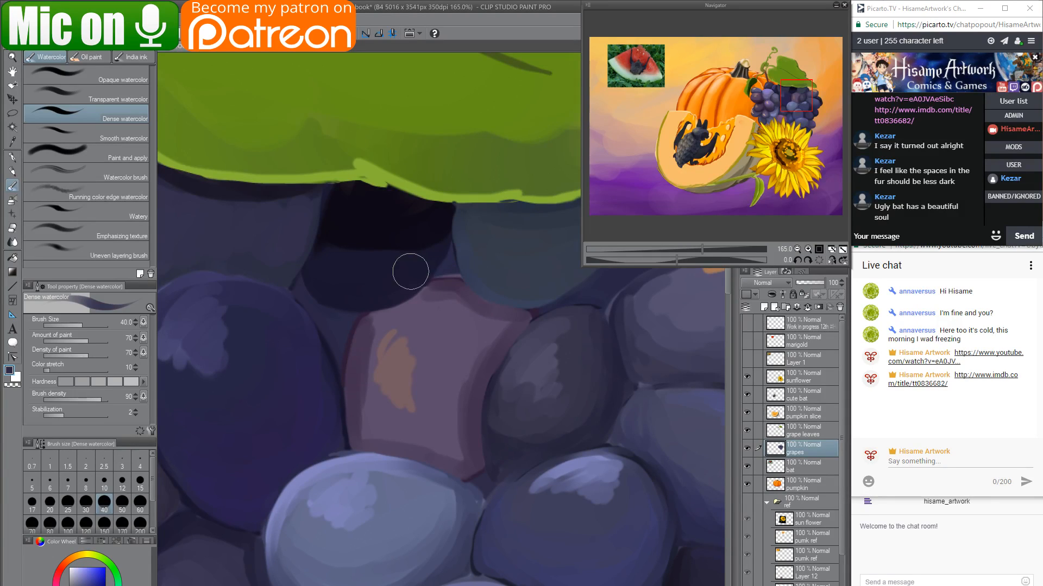
pyautogui.press('[')
pyautogui.press('[')
pyautogui.press('[')
pyautogui.press('[')
pyautogui.press('[')
pyautogui.press('[')
pyautogui.press('[')
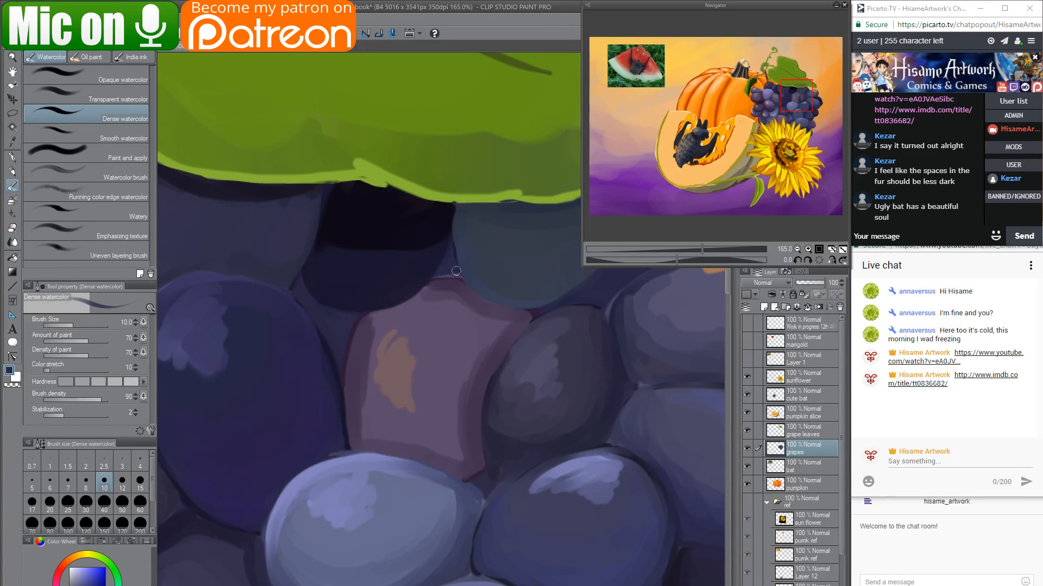
pyautogui.keyDown('alt'); pyautogui.click(454, 210); pyautogui.keyUp('alt')
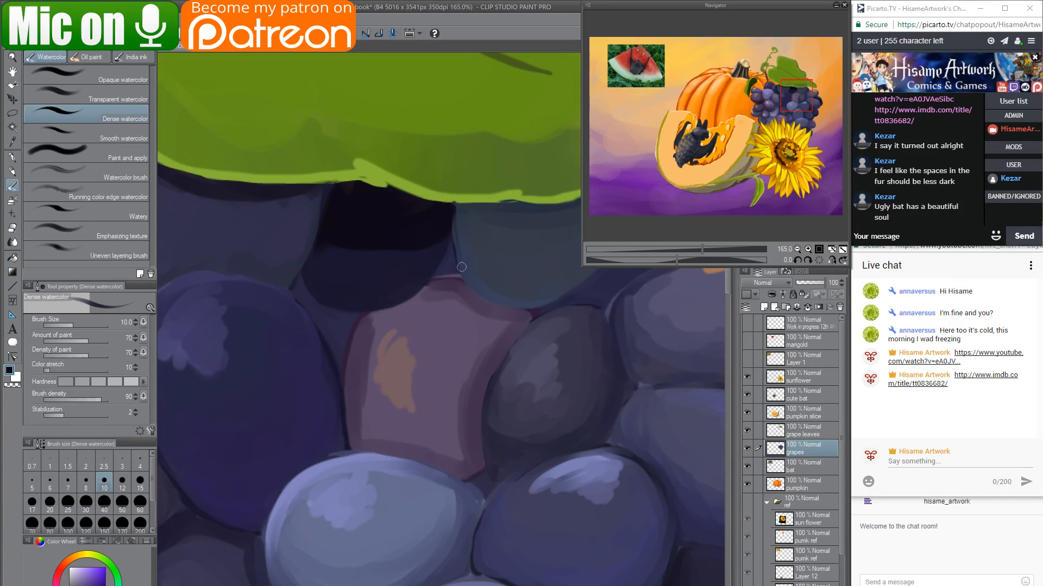
pyautogui.press(']')
pyautogui.press(']')
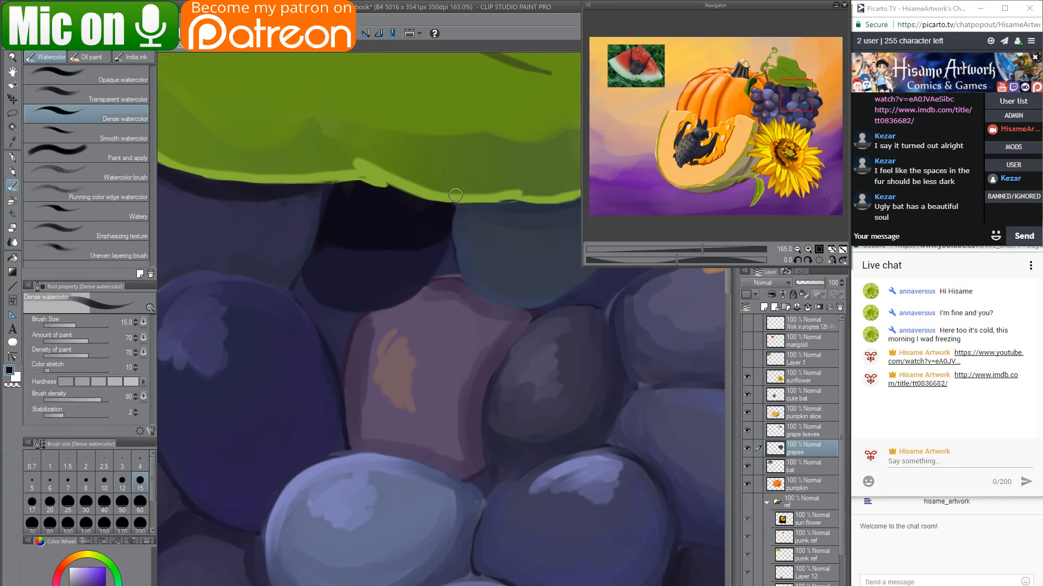
pyautogui.moveTo(455, 198); pyautogui.dragTo(467, 282)
# Sample the blue-grey tone, set the brush size to 25, and smooth the inner edge of the blue-grey grape.
pyautogui.keyDown('alt'); pyautogui.click(462, 218); pyautogui.keyUp('alt')
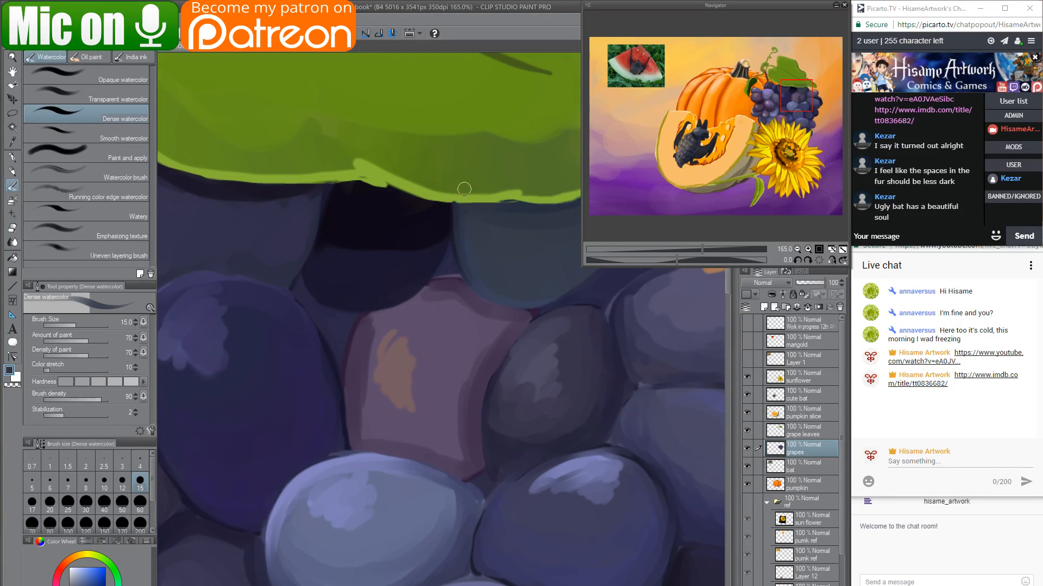
pyautogui.press(']')
pyautogui.press(']')
pyautogui.press(']')
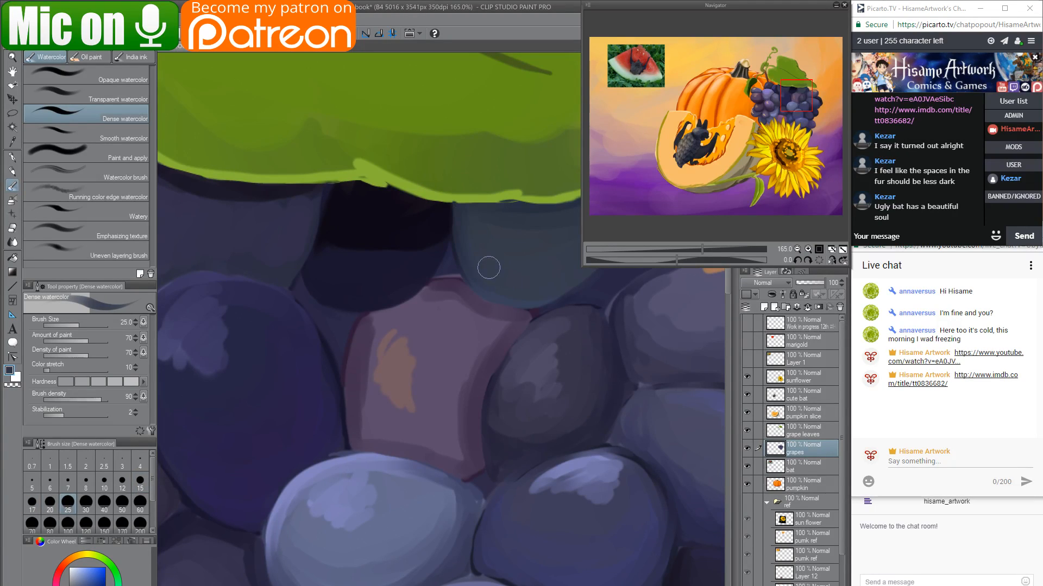
# Sample a darker mauve and build a shaded band around the mauve grape's lower and right side up to its corner.
pyautogui.scroll(-2, 400, 253)
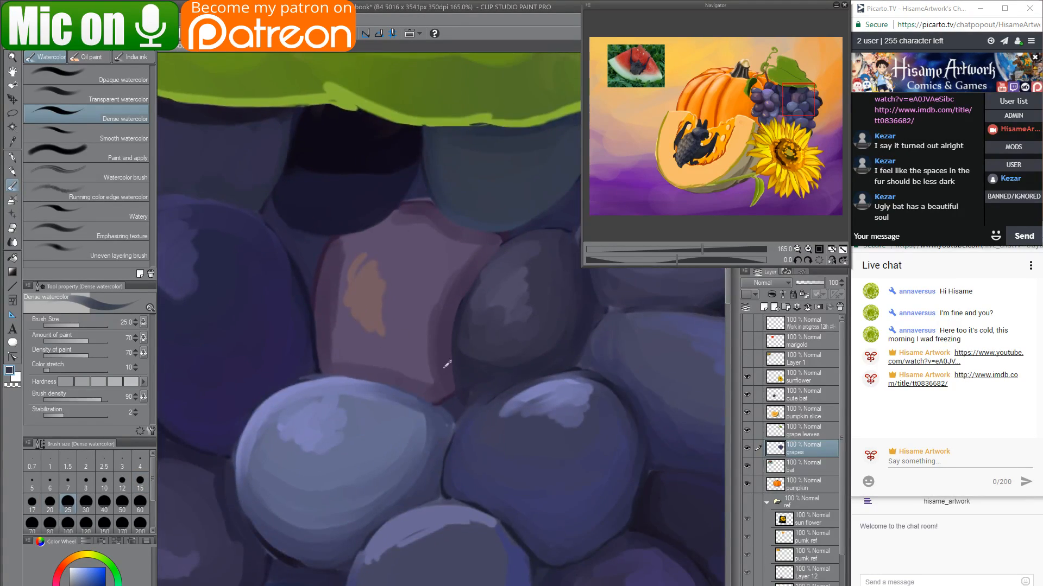
pyautogui.keyDown('alt'); pyautogui.click(447, 364); pyautogui.keyUp('alt')
pyautogui.moveTo(327, 321)
pyautogui.mouseDown()
pyautogui.moveTo(336, 343)
pyautogui.moveTo(403, 375)
pyautogui.moveTo(438, 332)
pyautogui.mouseUp()
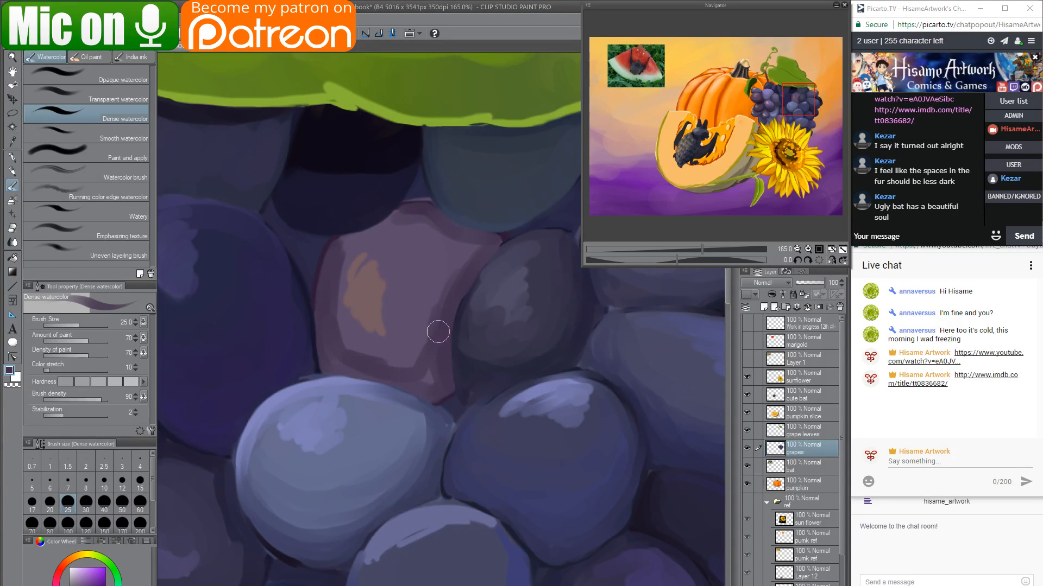
pyautogui.moveTo(417, 366)
pyautogui.mouseDown()
pyautogui.moveTo(416, 379)
pyautogui.moveTo(432, 332)
pyautogui.mouseUp()
pyautogui.moveTo(456, 286)
pyautogui.mouseDown()
pyautogui.moveTo(452, 242)
pyautogui.moveTo(466, 265)
pyautogui.moveTo(496, 237)
pyautogui.mouseUp()
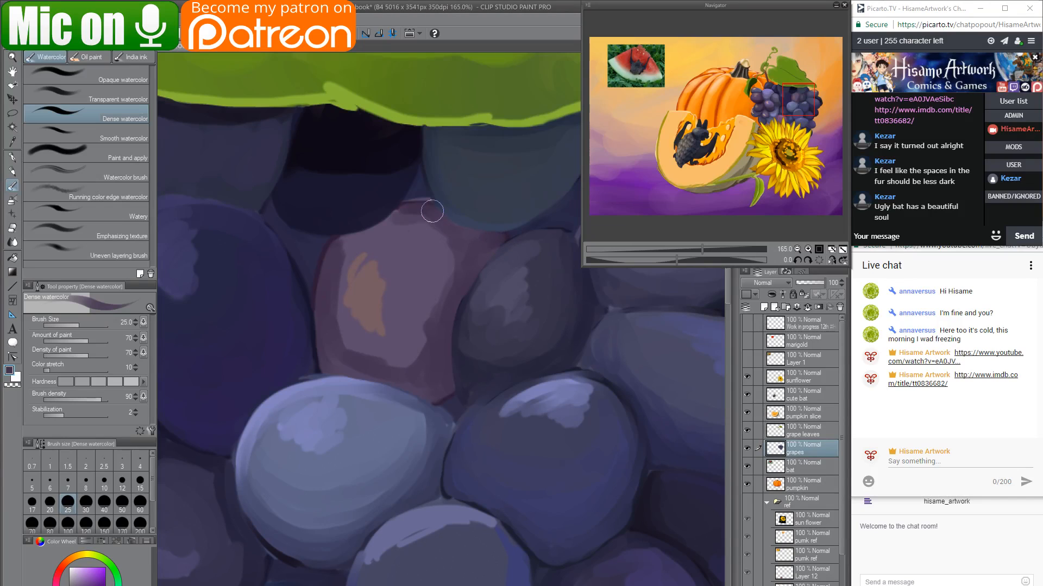
# Clean up the boundary between the mauve grape's top edge and the dark grape above it with sampled tones.
pyautogui.keyDown('alt'); pyautogui.click(426, 185); pyautogui.keyUp('alt')
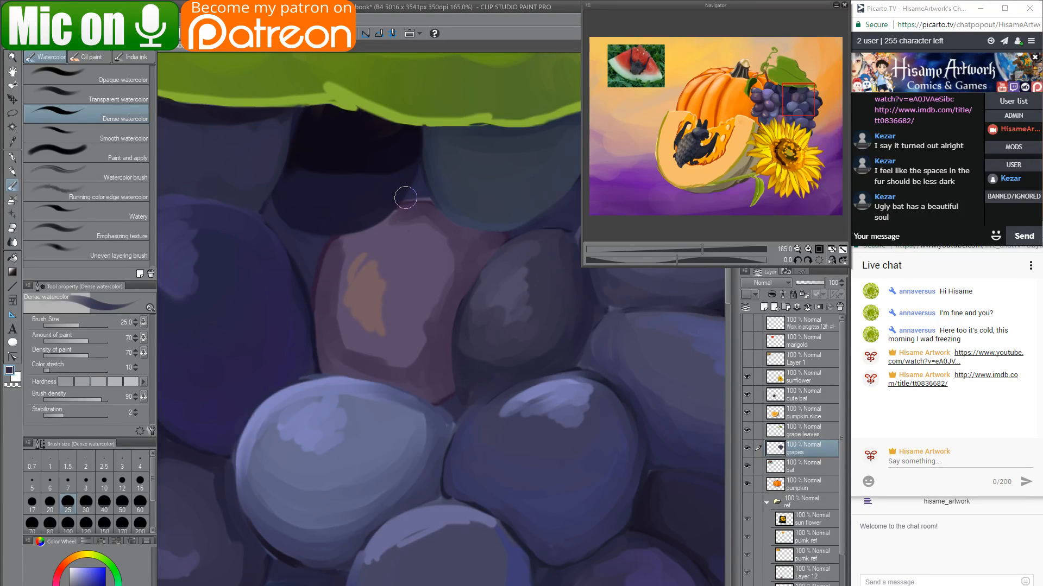
pyautogui.moveTo(405, 198)
pyautogui.mouseDown()
pyautogui.moveTo(426, 198)
pyautogui.moveTo(418, 184)
pyautogui.moveTo(425, 195)
pyautogui.mouseUp()
pyautogui.keyDown('alt'); pyautogui.click(402, 199); pyautogui.keyUp('alt')
pyautogui.keyDown('alt'); pyautogui.click(341, 243); pyautogui.keyUp('alt')
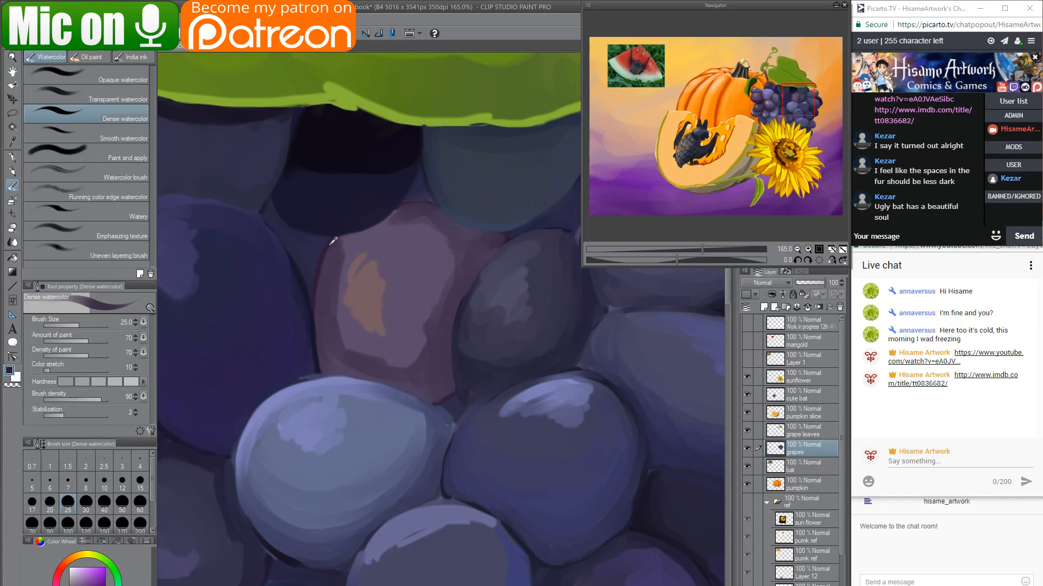
pyautogui.moveTo(348, 238)
pyautogui.mouseDown()
pyautogui.moveTo(400, 214)
pyautogui.moveTo(333, 239)
pyautogui.moveTo(349, 234)
pyautogui.mouseUp()
pyautogui.keyDown('alt'); pyautogui.click(324, 209); pyautogui.keyUp('alt')
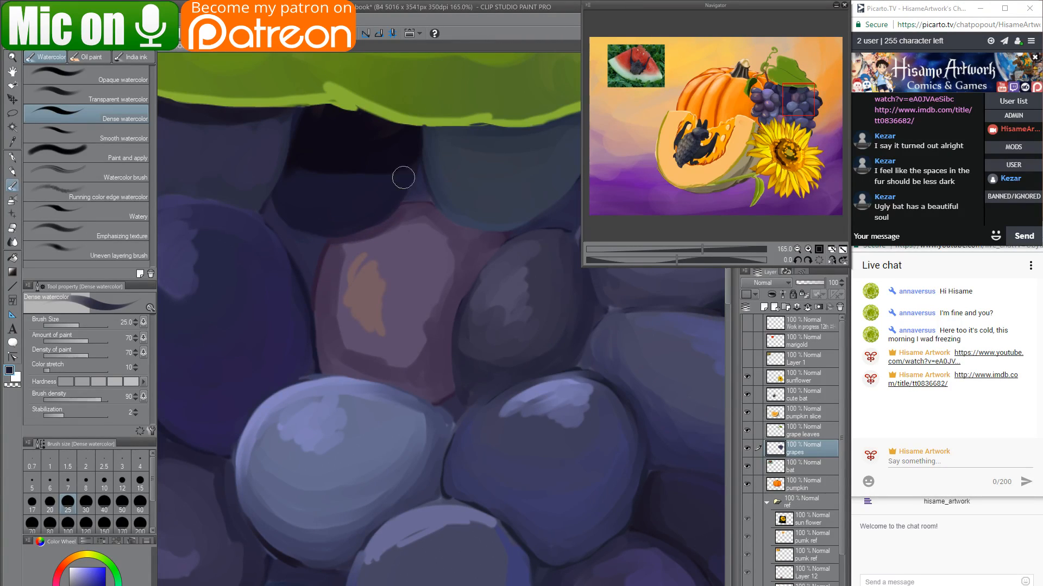
# Sample an intermediate mauve and blend the transition between the mauve grape's light center and its shaded rim.
pyautogui.moveTo(413, 296)
pyautogui.mouseDown()
pyautogui.moveTo(362, 264)
pyautogui.moveTo(387, 334)
pyautogui.mouseUp()
pyautogui.keyDown('alt'); pyautogui.click(377, 291); pyautogui.keyUp('alt')
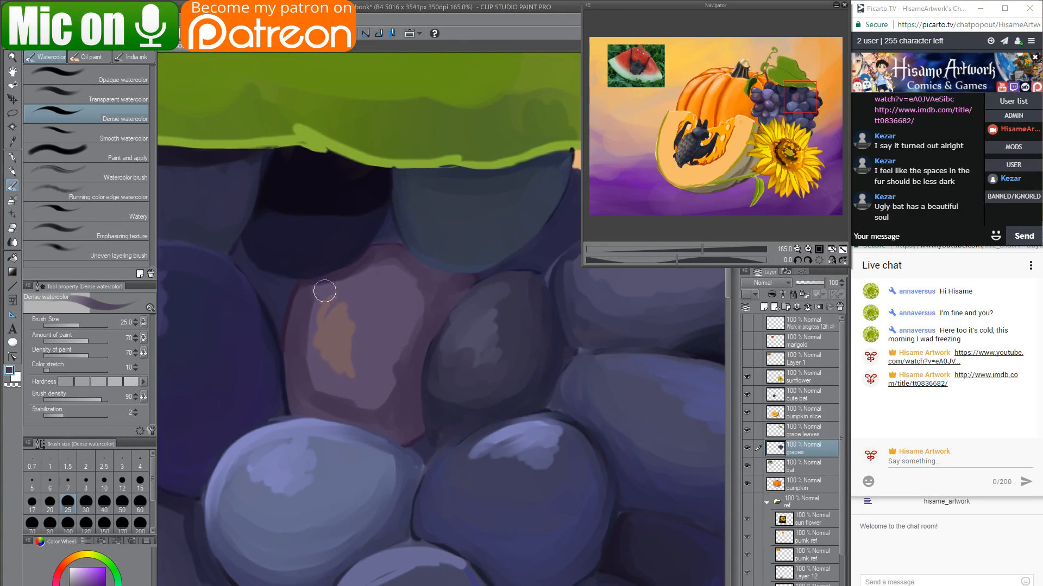
pyautogui.moveTo(405, 274)
pyautogui.mouseDown()
pyautogui.moveTo(380, 386)
pyautogui.moveTo(329, 403)
pyautogui.moveTo(398, 376)
pyautogui.moveTo(360, 409)
pyautogui.mouseUp()
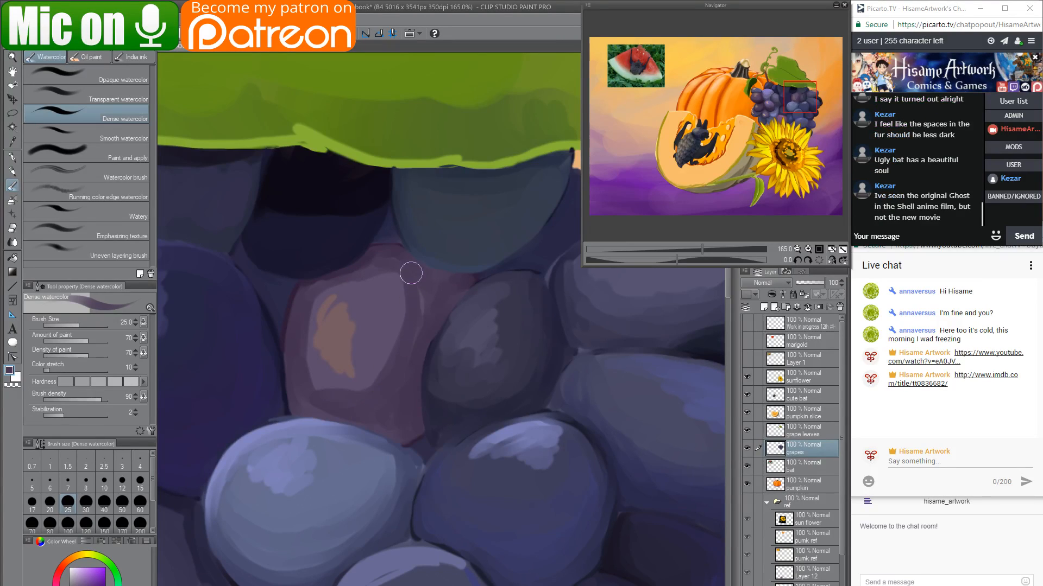
# Set the brush size to 30 and blend the orange highlight and surrounding light area into the mauve grape's shading.
pyautogui.moveTo(403, 309); pyautogui.dragTo(384, 349)
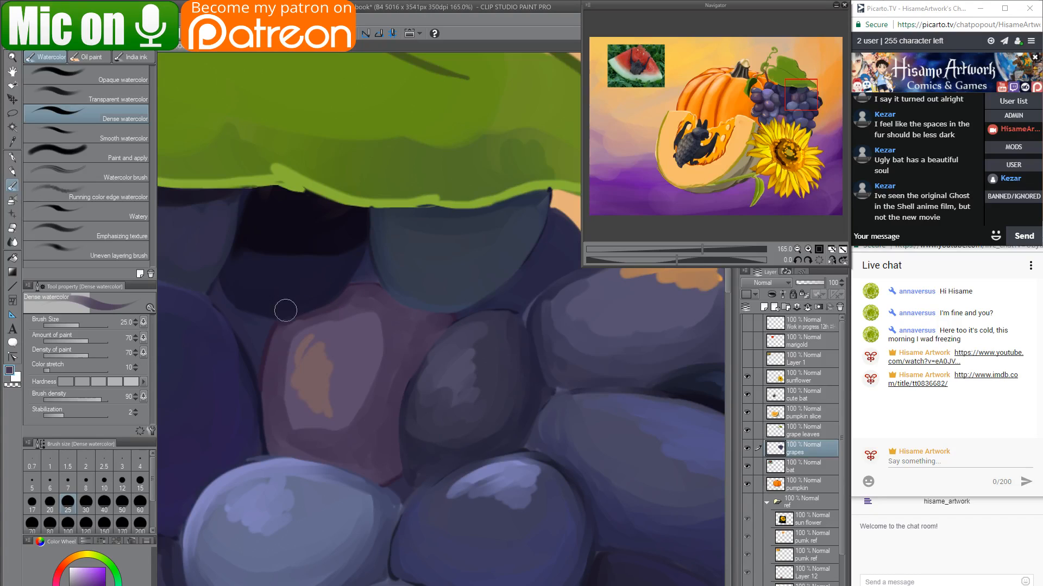
pyautogui.press(']')
pyautogui.keyDown('alt'); pyautogui.click(321, 333); pyautogui.keyUp('alt')
pyautogui.moveTo(321, 333)
pyautogui.mouseDown()
pyautogui.moveTo(298, 372)
pyautogui.moveTo(315, 404)
pyautogui.mouseUp()
pyautogui.keyDown('alt'); pyautogui.click(337, 389); pyautogui.keyUp('alt')
pyautogui.moveTo(291, 340)
pyautogui.mouseDown()
pyautogui.moveTo(286, 418)
pyautogui.moveTo(330, 433)
pyautogui.moveTo(368, 388)
pyautogui.moveTo(363, 311)
pyautogui.moveTo(362, 359)
pyautogui.moveTo(380, 365)
pyautogui.moveTo(358, 417)
pyautogui.moveTo(375, 384)
pyautogui.mouseUp()
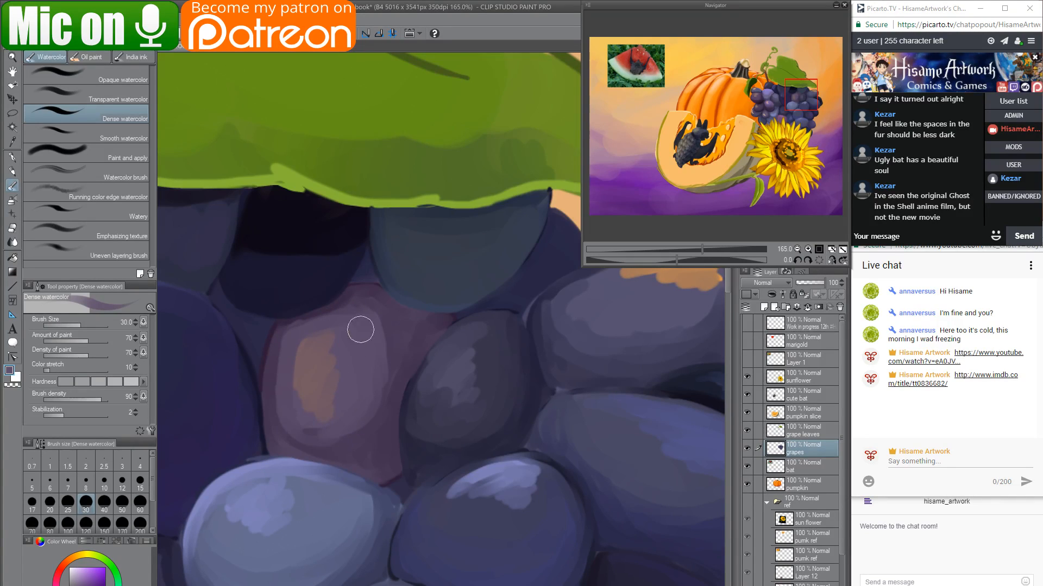
pyautogui.keyDown('alt'); pyautogui.click(385, 311); pyautogui.keyUp('alt')
pyautogui.moveTo(365, 318)
pyautogui.mouseDown()
pyautogui.moveTo(374, 409)
pyautogui.moveTo(380, 358)
pyautogui.moveTo(384, 400)
pyautogui.moveTo(337, 425)
pyautogui.moveTo(353, 316)
pyautogui.moveTo(369, 351)
pyautogui.moveTo(377, 425)
pyautogui.moveTo(384, 323)
pyautogui.moveTo(392, 382)
pyautogui.mouseUp()
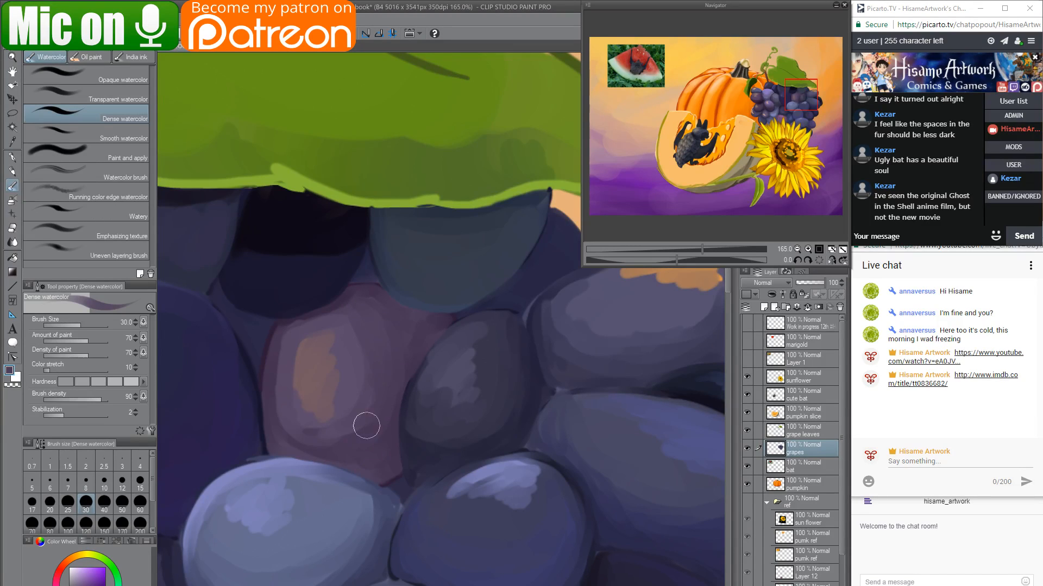
# Sample a dark tone and sharpen the small dark grape's outline beside the mauve grape with a brush sized 7 to 10.
pyautogui.moveTo(366, 423); pyautogui.dragTo(344, 341)
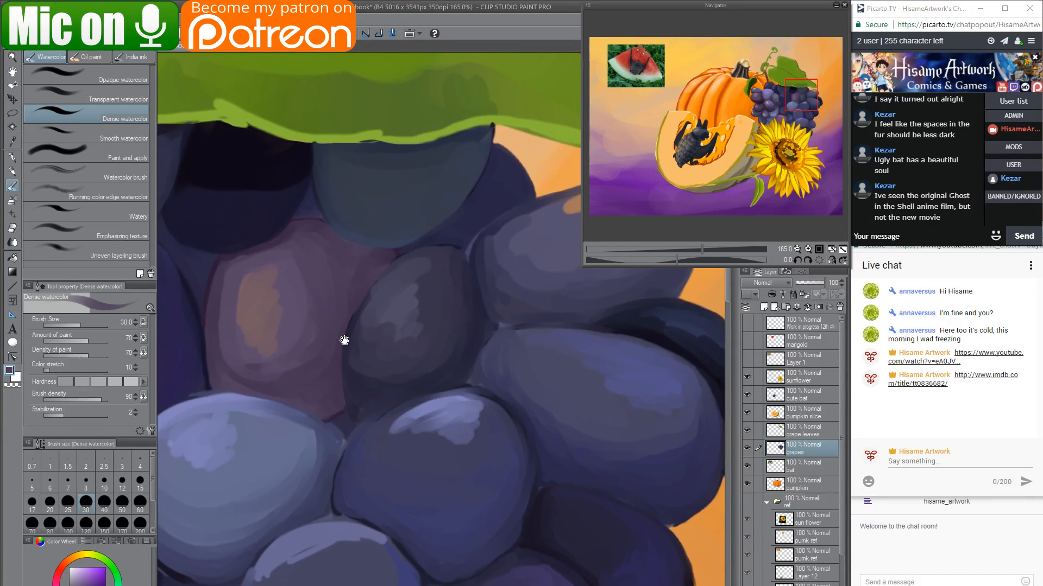
pyautogui.keyDown('alt'); pyautogui.click(357, 404); pyautogui.keyUp('alt')
pyautogui.press('[')
pyautogui.press('[')
pyautogui.press('[')
pyautogui.press('[')
pyautogui.press('[')
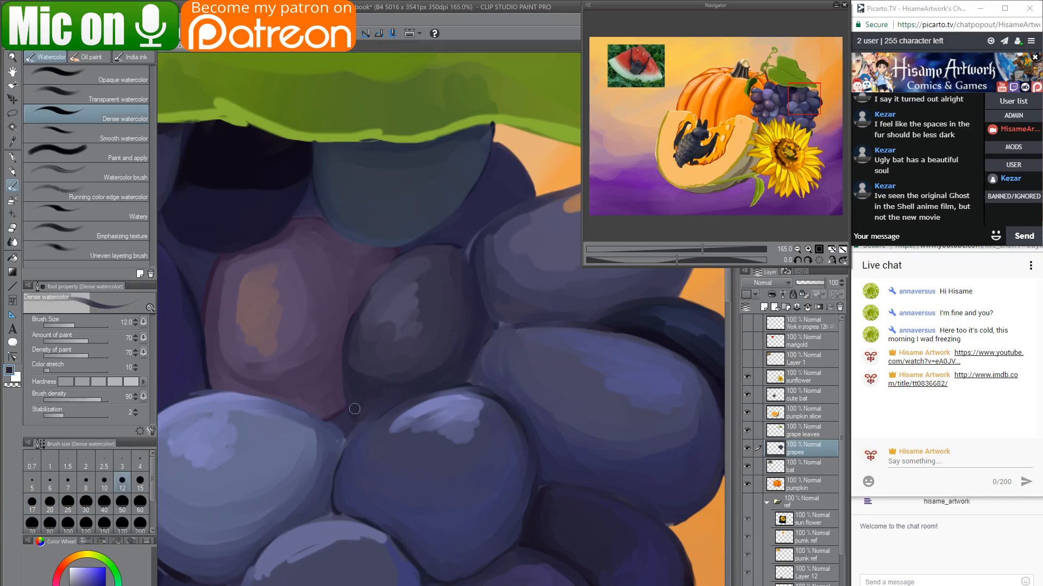
pyautogui.press('[')
pyautogui.press('[')
pyautogui.press('[')
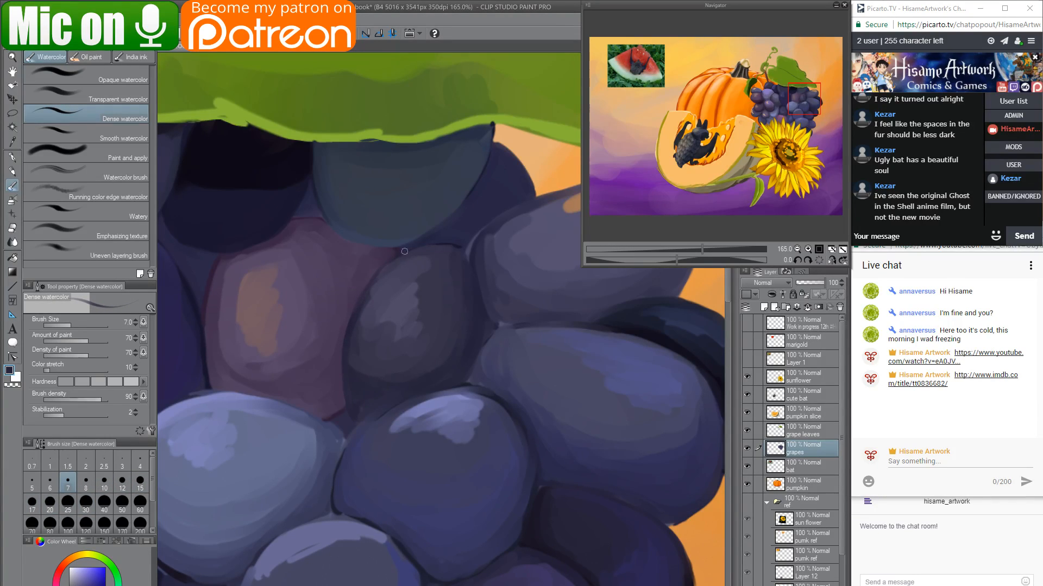
pyautogui.press(']')
pyautogui.press(']')
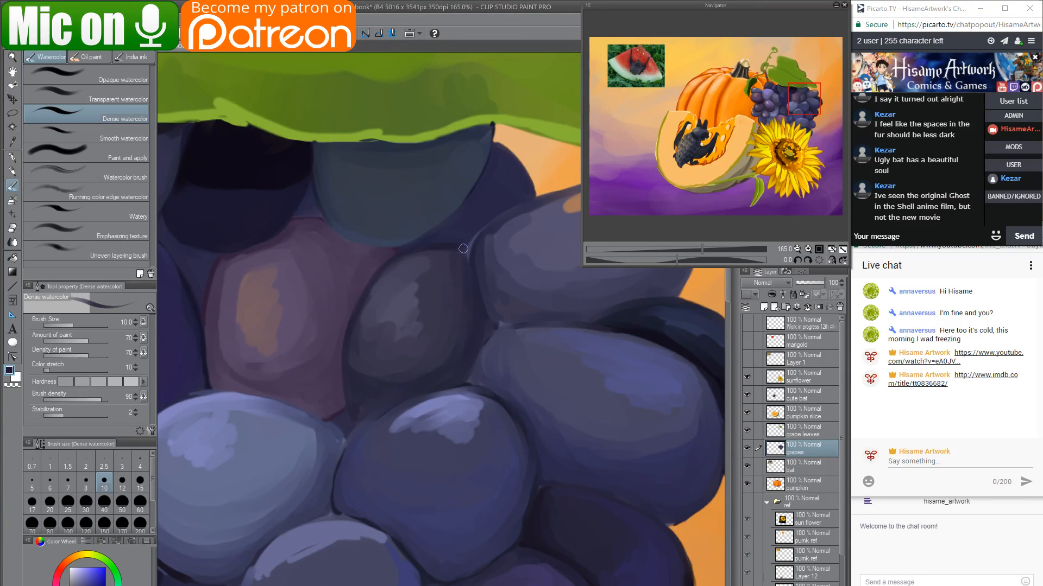
# Blend the small dark grape's highlight into its body with sampled tones, increasing the brush size from 20 to 30.
pyautogui.moveTo(474, 287); pyautogui.dragTo(435, 303)
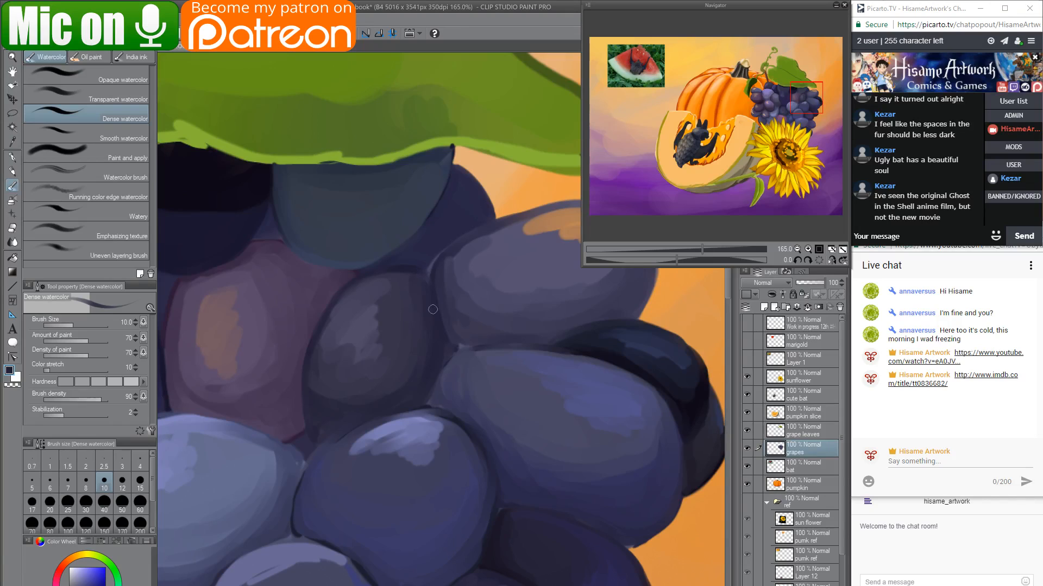
pyautogui.press(']')
pyautogui.press(']')
pyautogui.press(']')
pyautogui.press(']')
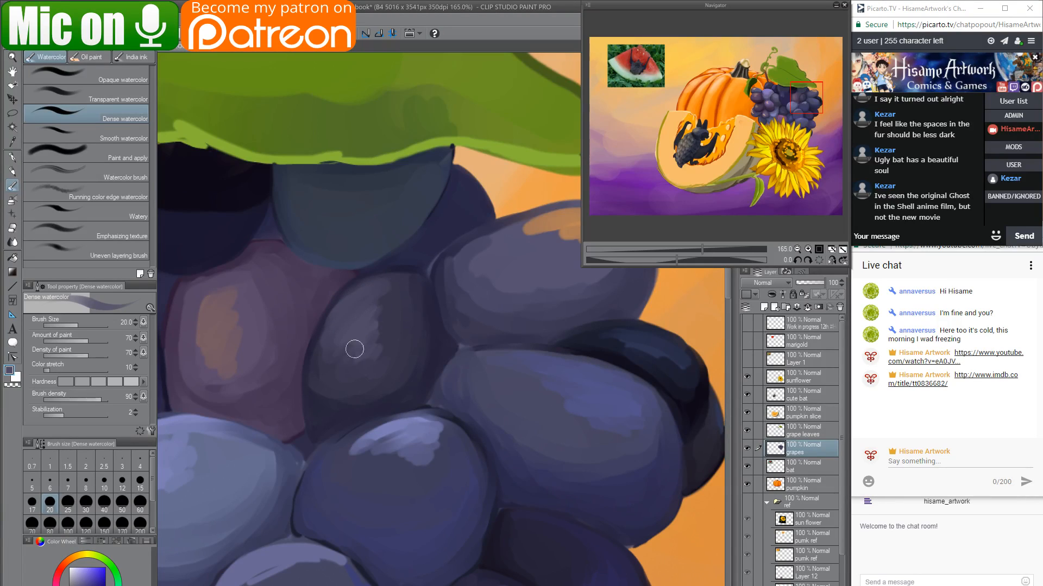
pyautogui.keyDown('alt'); pyautogui.click(318, 365); pyautogui.keyUp('alt')
pyautogui.press(']')
pyautogui.press(']')
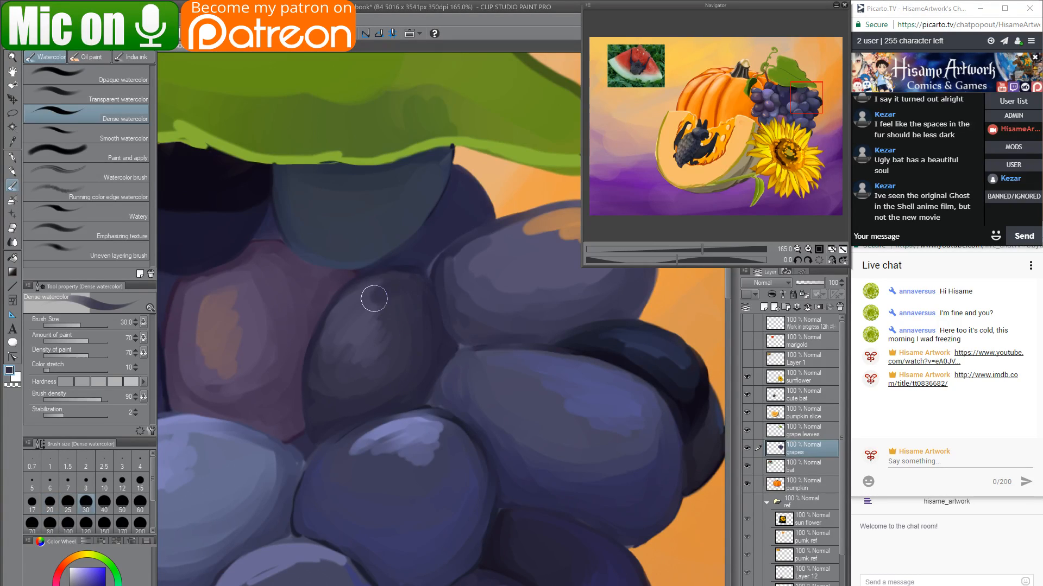
pyautogui.moveTo(374, 298)
pyautogui.mouseDown()
pyautogui.moveTo(388, 318)
pyautogui.moveTo(392, 281)
pyautogui.moveTo(401, 330)
pyautogui.moveTo(381, 362)
pyautogui.moveTo(353, 369)
pyautogui.mouseUp()
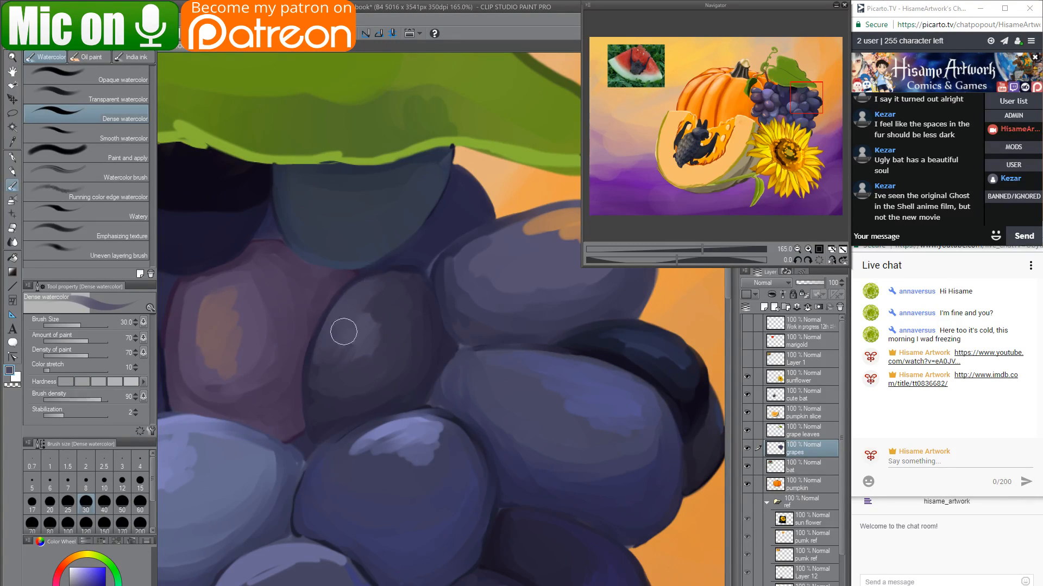
pyautogui.keyDown('alt'); pyautogui.click(331, 365); pyautogui.keyUp('alt')
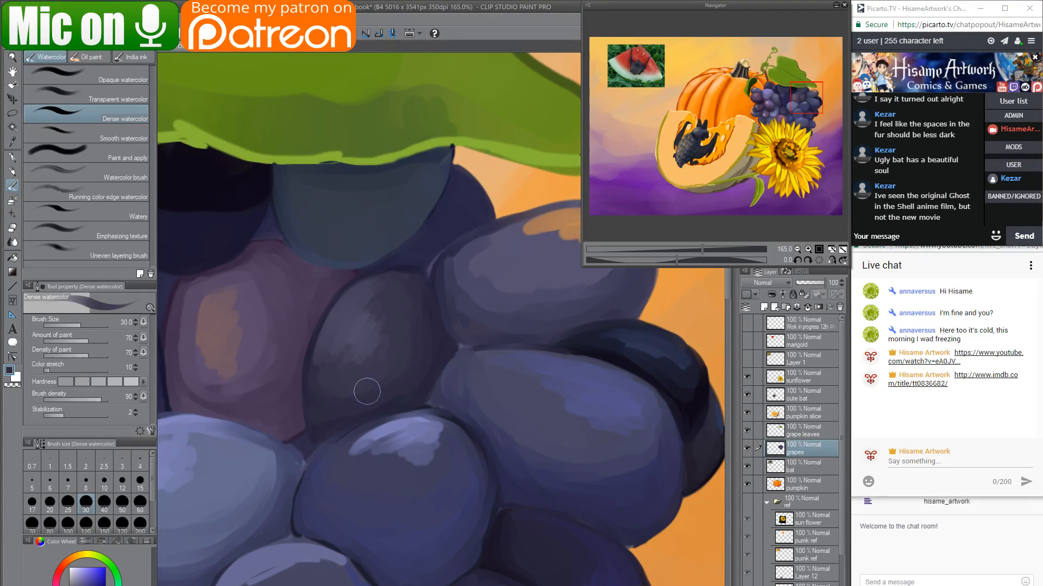
# Set the brush size to 12 and darken the gap between the small dark grape and the grape with the orange highlight.
pyautogui.moveTo(445, 348); pyautogui.dragTo(394, 460)
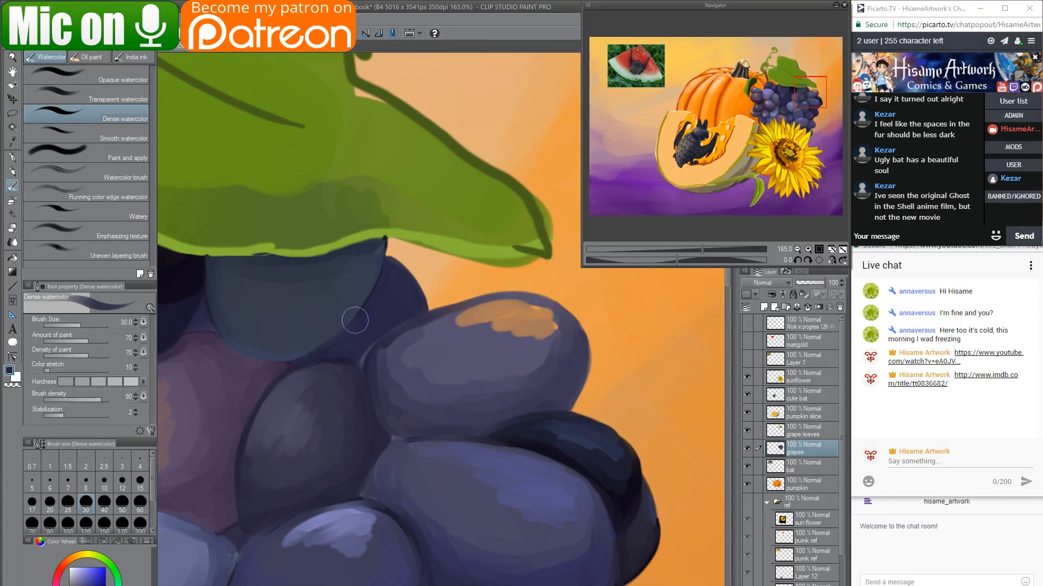
pyautogui.press('[')
pyautogui.press('[')
pyautogui.press('[')
pyautogui.press('[')
pyautogui.press('[')
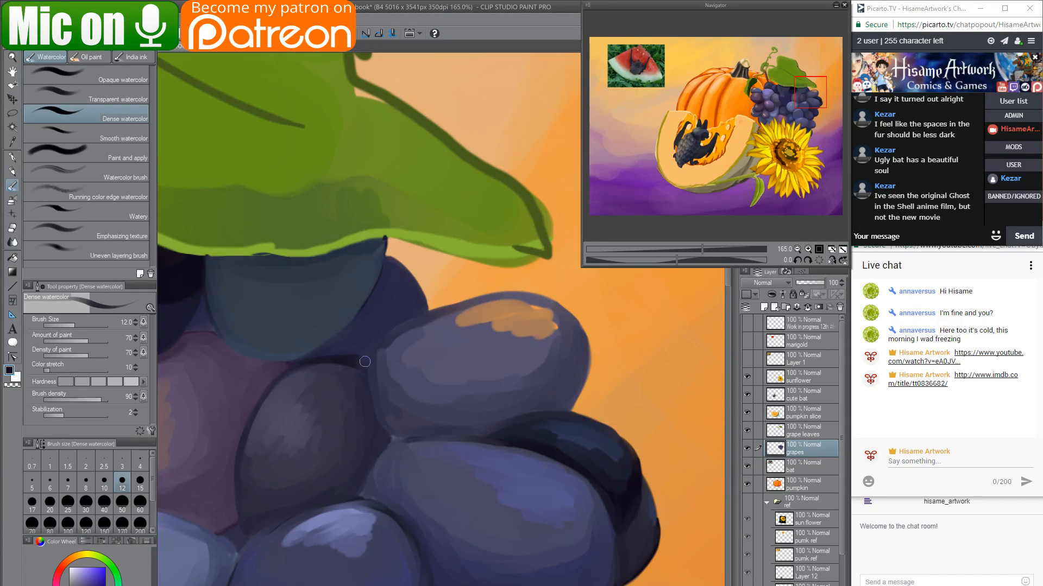
pyautogui.moveTo(365, 362); pyautogui.dragTo(400, 326)
# Set the brush size to 20 and clean up the shadowed area along the teal grape's lower edge with sampled tones.
pyautogui.press(']')
pyautogui.press(']')
pyautogui.press(']')
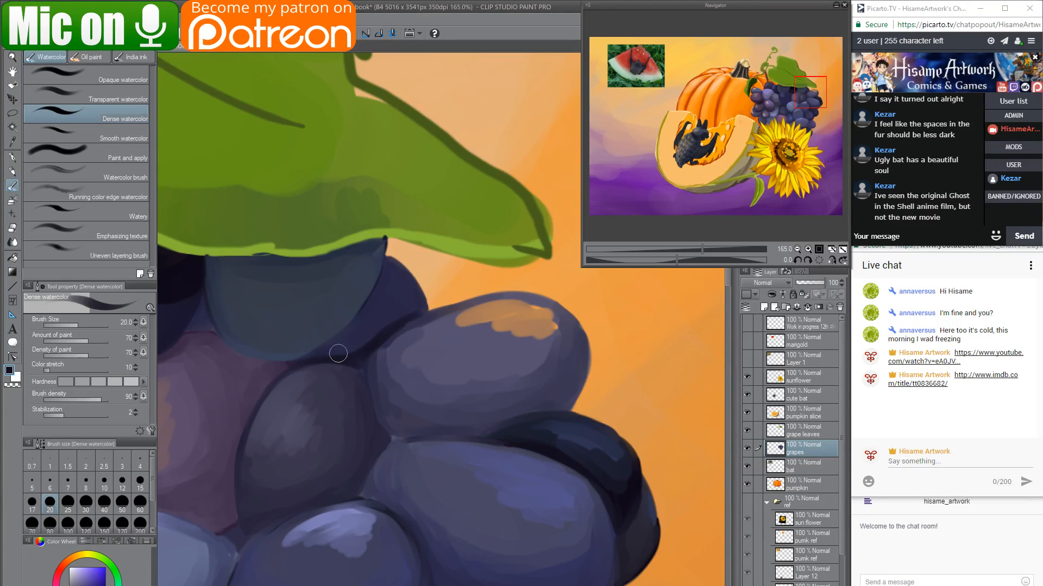
pyautogui.moveTo(296, 365); pyautogui.dragTo(389, 260)
pyautogui.moveTo(342, 342)
pyautogui.mouseDown()
pyautogui.moveTo(395, 265)
pyautogui.moveTo(344, 353)
pyautogui.moveTo(396, 316)
pyautogui.mouseUp()
pyautogui.keyDown('alt'); pyautogui.click(379, 292); pyautogui.keyUp('alt')
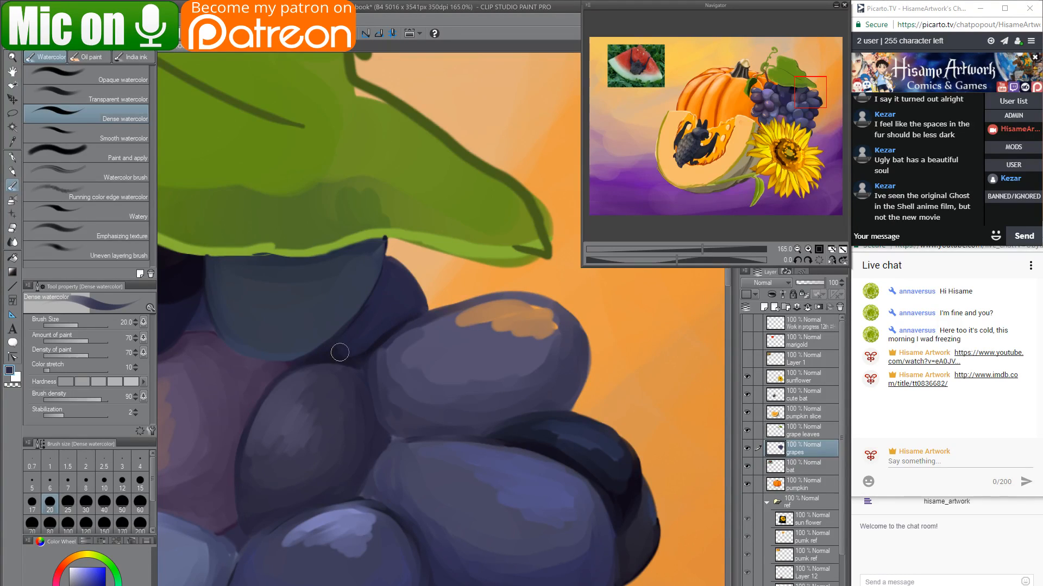
pyautogui.moveTo(354, 355)
pyautogui.mouseDown()
pyautogui.moveTo(330, 355)
pyautogui.moveTo(376, 309)
pyautogui.moveTo(349, 353)
pyautogui.mouseUp()
pyautogui.moveTo(333, 349)
pyautogui.mouseDown()
pyautogui.moveTo(316, 357)
pyautogui.moveTo(328, 358)
pyautogui.mouseUp()
pyautogui.keyDown('alt'); pyautogui.click(346, 277); pyautogui.keyUp('alt')
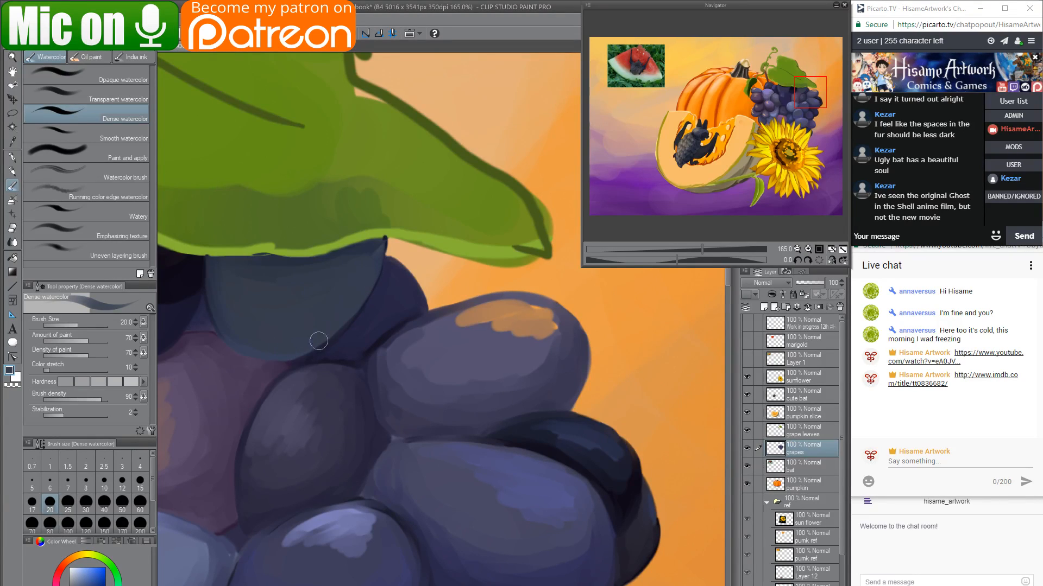
# Redefine the contour of the orange-highlighted grape along its left, lower and right edges with sampled dark tones.
pyautogui.keyDown('alt'); pyautogui.click(408, 324); pyautogui.keyUp('alt')
pyautogui.moveTo(429, 322)
pyautogui.mouseDown()
pyautogui.moveTo(393, 338)
pyautogui.moveTo(388, 395)
pyautogui.mouseUp()
pyautogui.keyDown('alt'); pyautogui.click(528, 419); pyautogui.keyUp('alt')
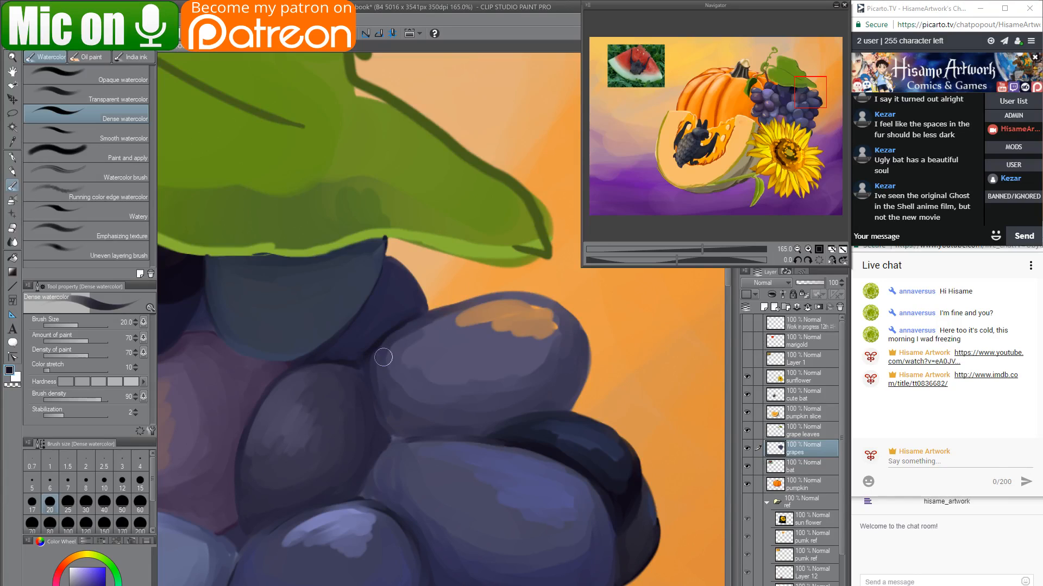
pyautogui.moveTo(384, 357)
pyautogui.mouseDown()
pyautogui.moveTo(384, 436)
pyautogui.moveTo(407, 431)
pyautogui.mouseUp()
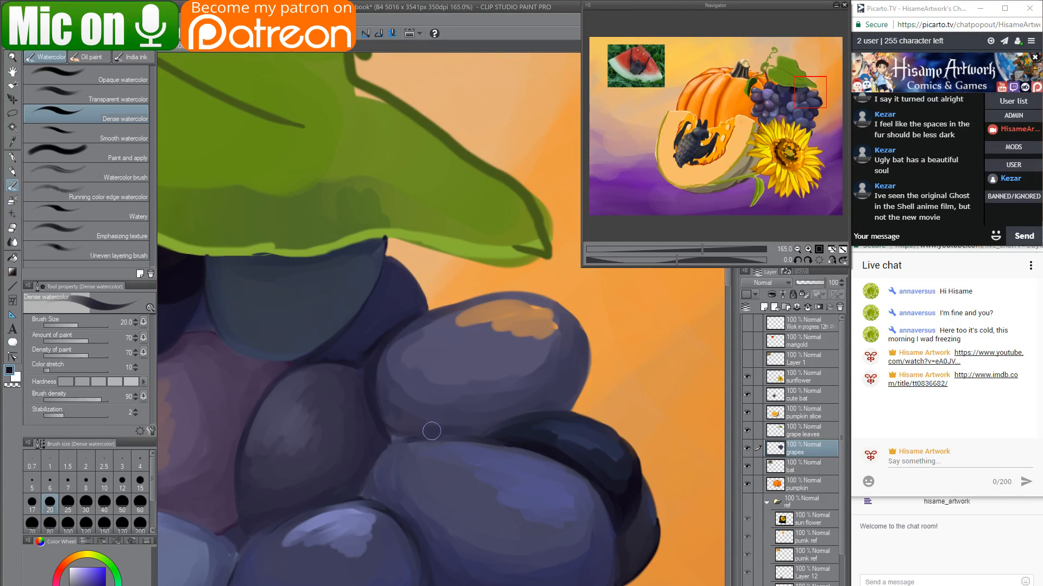
pyautogui.moveTo(383, 422)
pyautogui.mouseDown()
pyautogui.moveTo(444, 421)
pyautogui.moveTo(404, 436)
pyautogui.mouseUp()
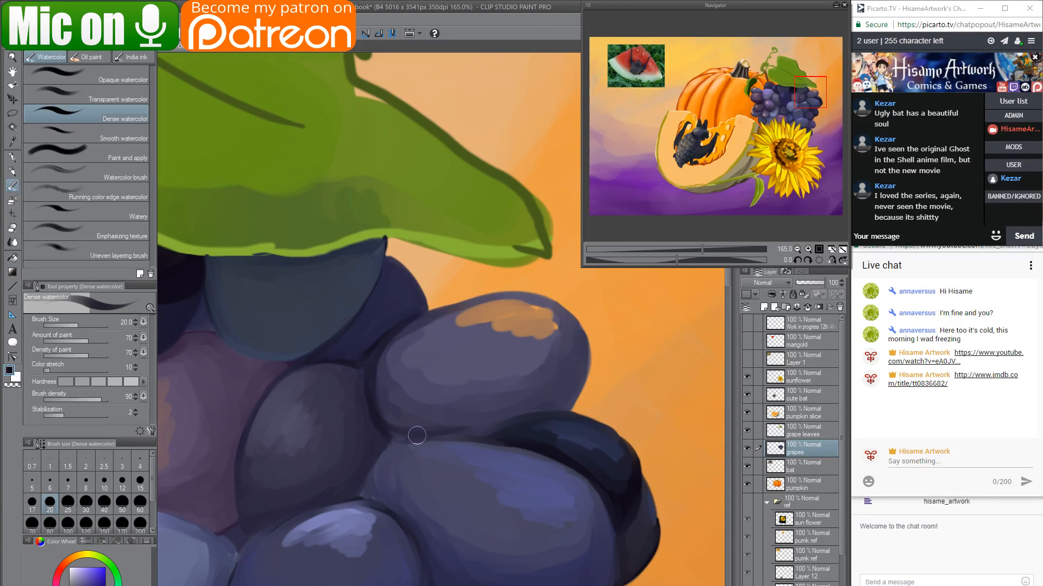
pyautogui.moveTo(427, 417)
pyautogui.mouseDown()
pyautogui.moveTo(437, 429)
pyautogui.moveTo(400, 440)
pyautogui.moveTo(454, 439)
pyautogui.moveTo(526, 414)
pyautogui.moveTo(486, 432)
pyautogui.moveTo(495, 432)
pyautogui.moveTo(567, 406)
pyautogui.moveTo(562, 312)
pyautogui.mouseUp()
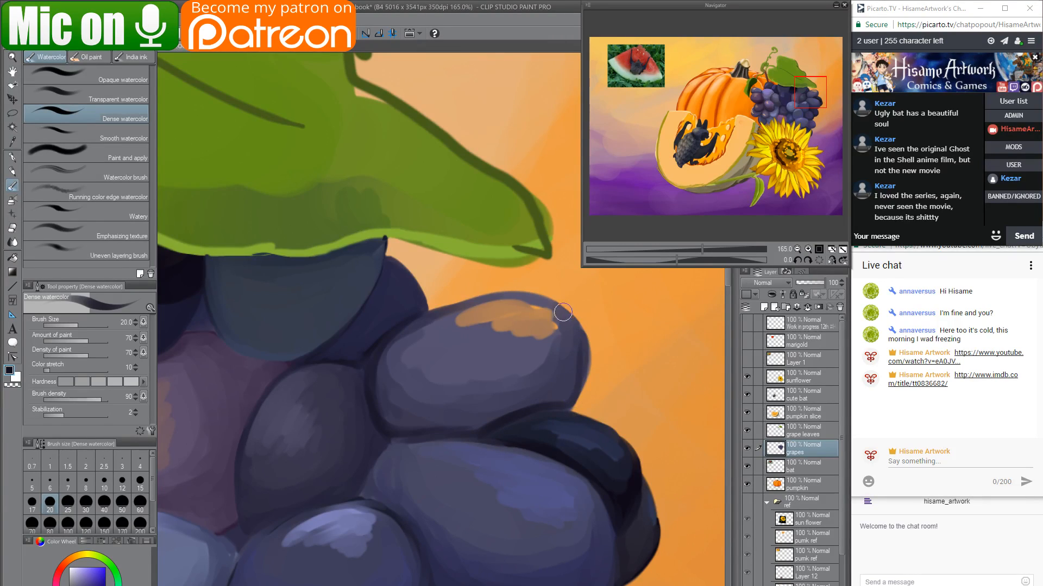
pyautogui.moveTo(586, 366); pyautogui.dragTo(584, 338)
# Blend the orange-highlighted grape's rim into its lighter body with sampled tones at brush sizes 30 and 40.
pyautogui.press(']')
pyautogui.press(']')
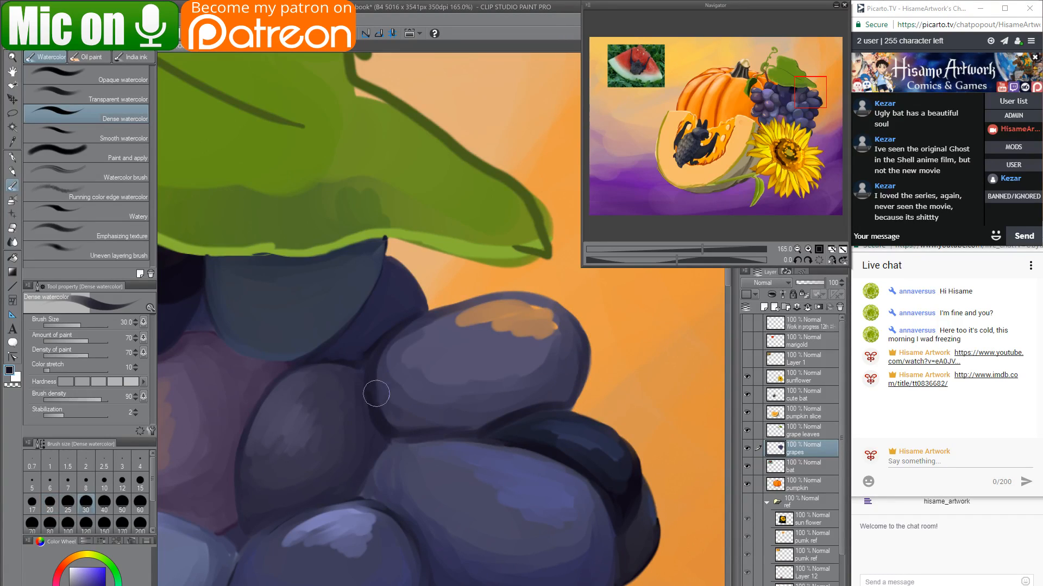
pyautogui.moveTo(380, 395)
pyautogui.mouseDown()
pyautogui.moveTo(452, 422)
pyautogui.moveTo(387, 429)
pyautogui.moveTo(473, 414)
pyautogui.moveTo(440, 432)
pyautogui.mouseUp()
pyautogui.keyDown('alt'); pyautogui.click(394, 377); pyautogui.keyUp('alt')
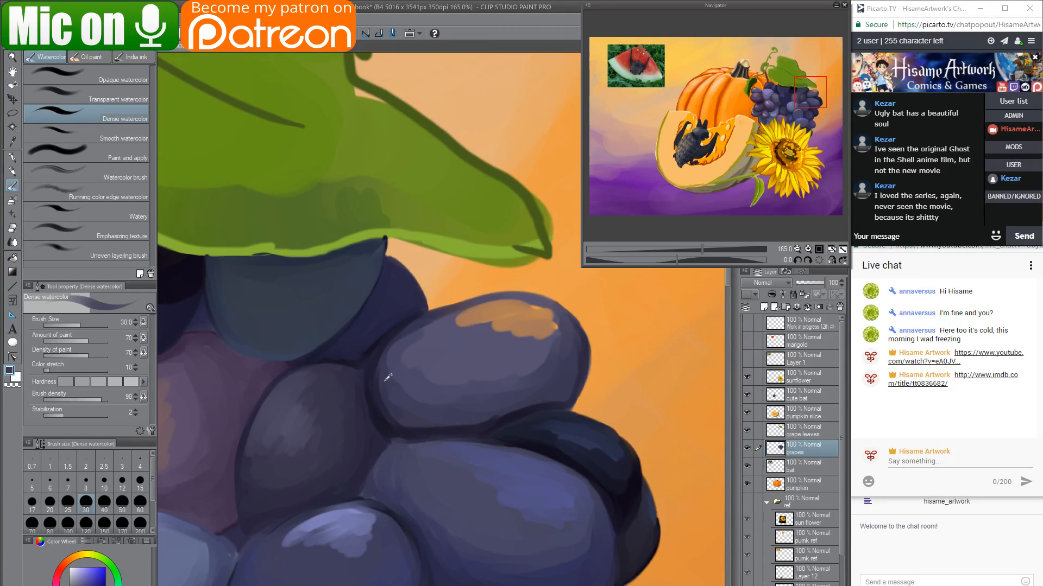
pyautogui.press(']')
pyautogui.moveTo(391, 396)
pyautogui.mouseDown()
pyautogui.moveTo(432, 321)
pyautogui.moveTo(398, 365)
pyautogui.moveTo(409, 372)
pyautogui.moveTo(439, 323)
pyautogui.moveTo(454, 393)
pyautogui.moveTo(449, 368)
pyautogui.moveTo(473, 385)
pyautogui.moveTo(516, 352)
pyautogui.moveTo(542, 357)
pyautogui.moveTo(556, 342)
pyautogui.moveTo(432, 336)
pyautogui.moveTo(445, 355)
pyautogui.moveTo(493, 358)
pyautogui.moveTo(430, 346)
pyautogui.moveTo(508, 368)
pyautogui.moveTo(430, 343)
pyautogui.moveTo(497, 359)
pyautogui.moveTo(524, 332)
pyautogui.mouseUp()
pyautogui.keyDown('alt'); pyautogui.click(463, 340); pyautogui.keyUp('alt')
pyautogui.moveTo(439, 331)
pyautogui.mouseDown()
pyautogui.moveTo(481, 355)
pyautogui.moveTo(432, 341)
pyautogui.moveTo(476, 293)
pyautogui.moveTo(432, 333)
pyautogui.moveTo(467, 305)
pyautogui.moveTo(417, 381)
pyautogui.mouseUp()
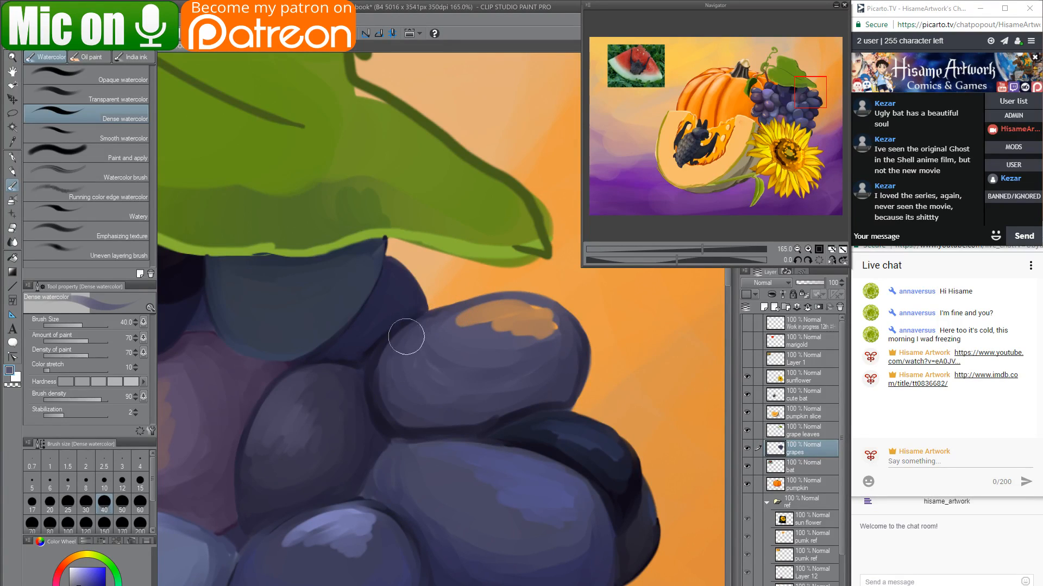
# Sample a dark edge tone and shade the underside of the orange-highlighted grape with a size 50 brush.
pyautogui.keyDown('alt'); pyautogui.click(378, 375); pyautogui.keyUp('alt')
pyautogui.press(']')
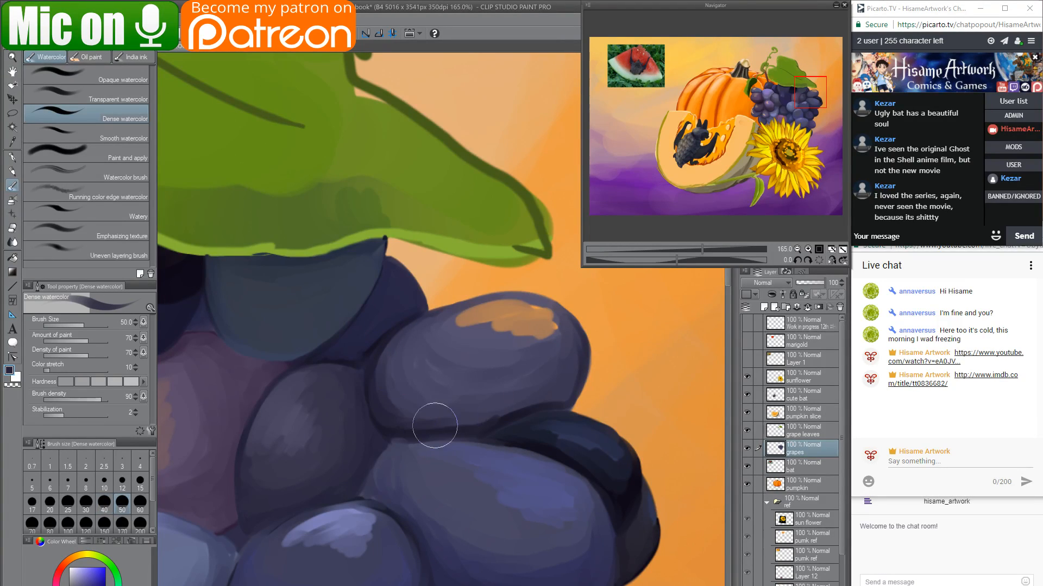
pyautogui.moveTo(435, 425); pyautogui.dragTo(565, 394)
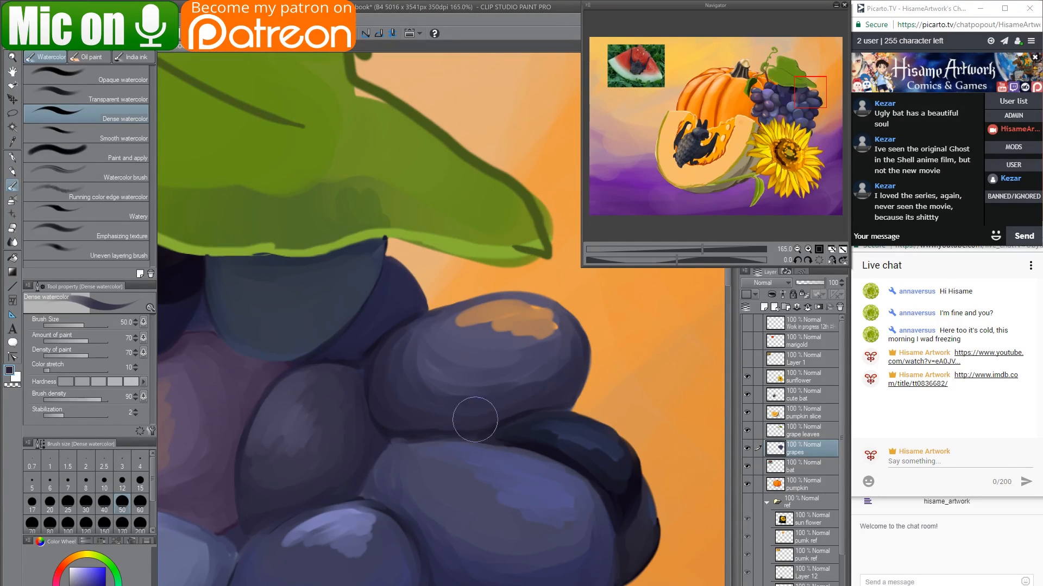
# Try to soften the orange-highlighted grape's light area using the Smooth watercolor brush with a sampled light tone, and undo the stroke.
pyautogui.keyDown('alt'); pyautogui.click(495, 348); pyautogui.keyUp('alt')
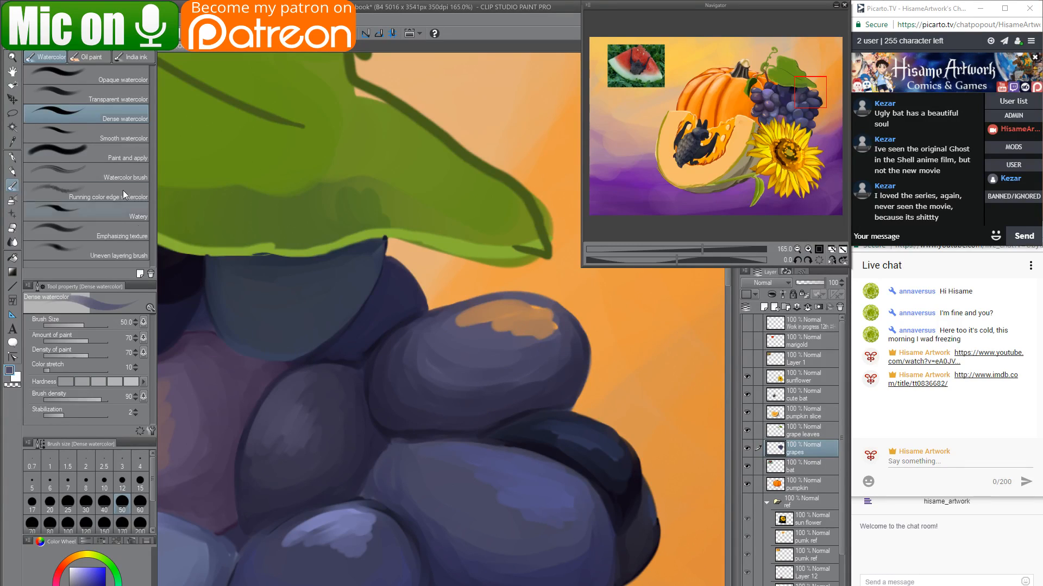
pyautogui.click(73, 132)
pyautogui.press(']')
pyautogui.press(']')
pyautogui.press(']')
pyautogui.press(']')
pyautogui.press(']')
pyautogui.press(']')
pyautogui.press(']')
pyautogui.press(']')
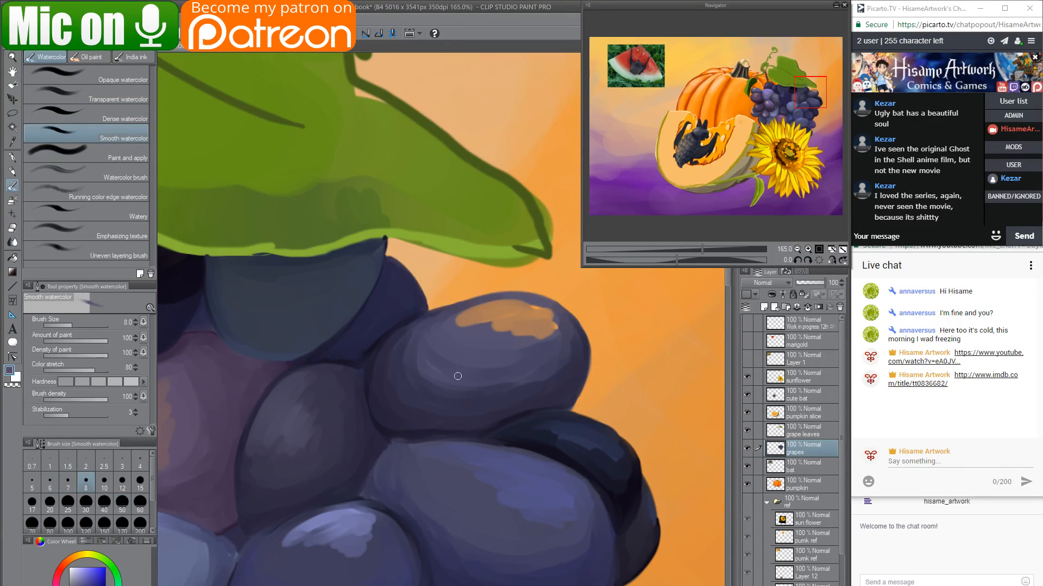
pyautogui.moveTo(414, 369)
pyautogui.mouseDown()
pyautogui.moveTo(409, 403)
pyautogui.moveTo(384, 391)
pyautogui.moveTo(398, 365)
pyautogui.mouseUp()
pyautogui.hotkey('ctrl', 'z')
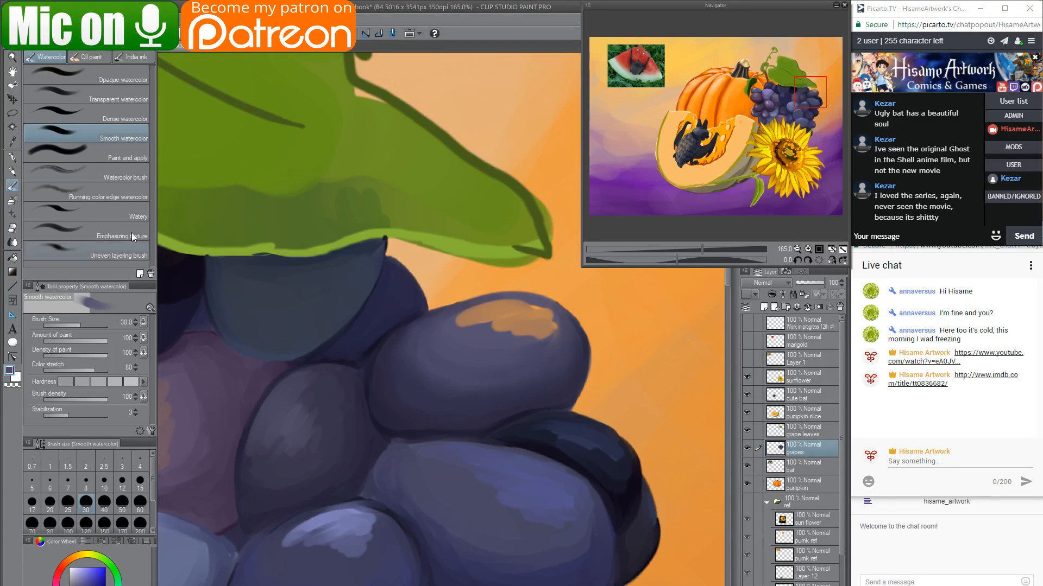
# Return to the Dense watercolor brush and deepen the orange-highlighted grape's left and lower shading with a sampled dark tone.
pyautogui.click(89, 117)
pyautogui.keyDown('alt'); pyautogui.click(377, 362); pyautogui.keyUp('alt')
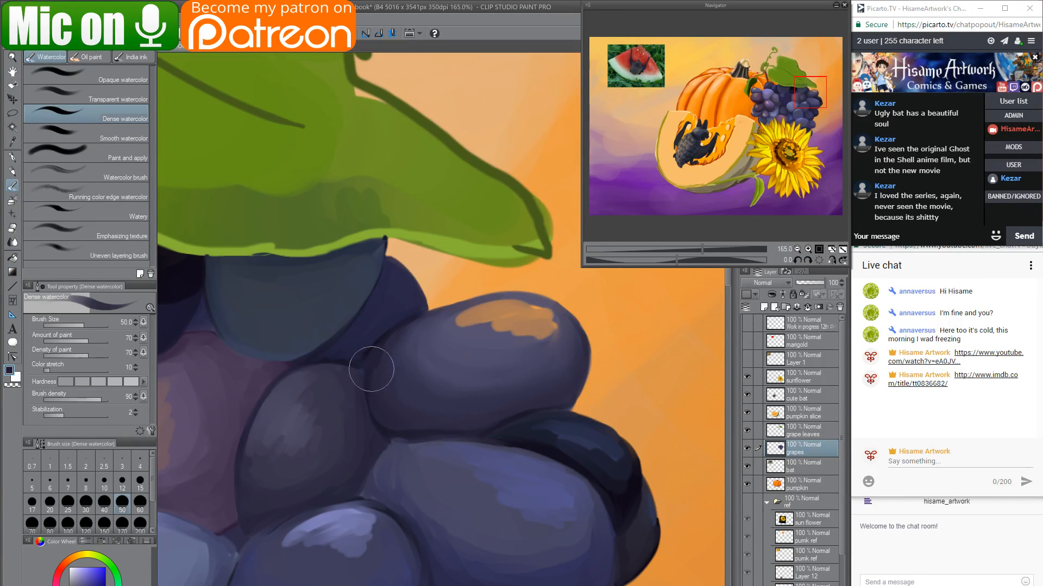
pyautogui.moveTo(395, 416)
pyautogui.mouseDown()
pyautogui.moveTo(479, 422)
pyautogui.moveTo(578, 388)
pyautogui.mouseUp()
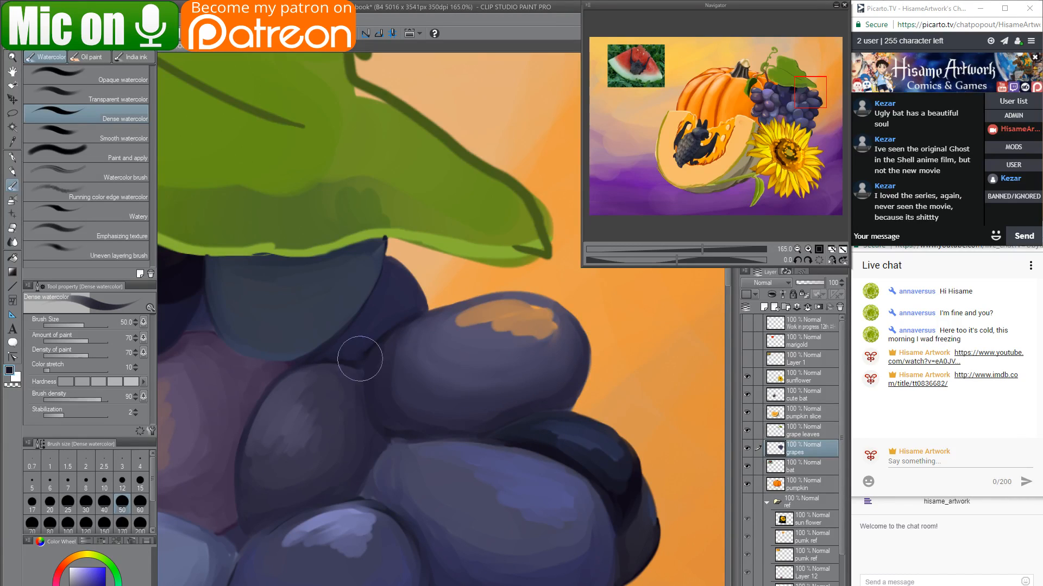
# Set the brush size to 12 and redraw the dark contour along the orange-highlighted grape's upper edge.
pyautogui.press('[')
pyautogui.press('[')
pyautogui.press('[')
pyautogui.press('[')
pyautogui.press('[')
pyautogui.press('[')
pyautogui.press('[')
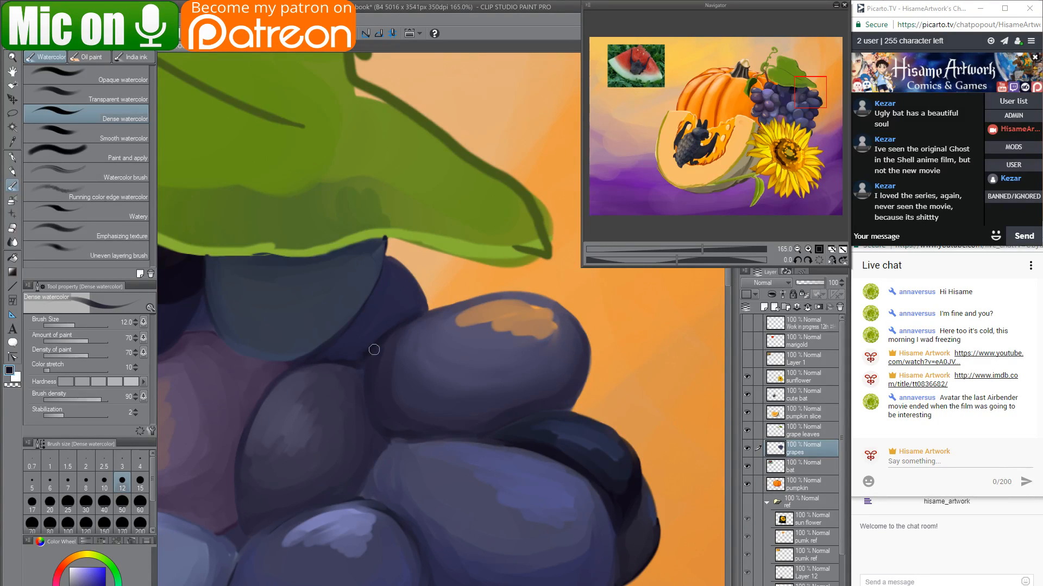
pyautogui.moveTo(433, 311); pyautogui.dragTo(470, 296)
pyautogui.moveTo(425, 313); pyautogui.dragTo(518, 291)
pyautogui.hotkey('ctrl', 'z')
pyautogui.moveTo(452, 302)
pyautogui.mouseDown()
pyautogui.moveTo(497, 291)
pyautogui.moveTo(405, 325)
pyautogui.moveTo(524, 290)
pyautogui.mouseUp()
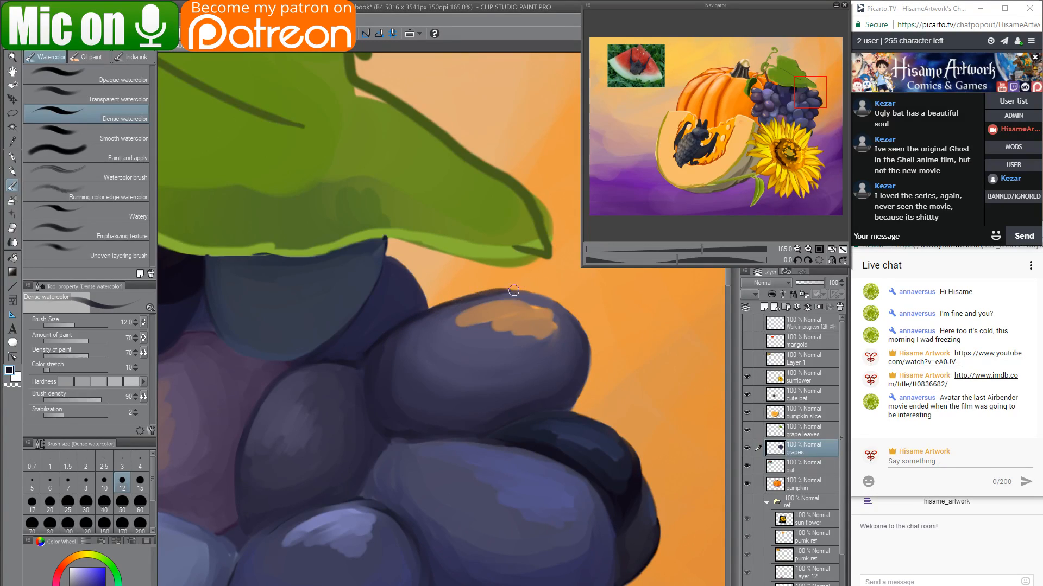
# Set the brush size to 20 and blend the tones around the grape's orange highlight.
pyautogui.press(']')
pyautogui.press(']')
pyautogui.press(']')
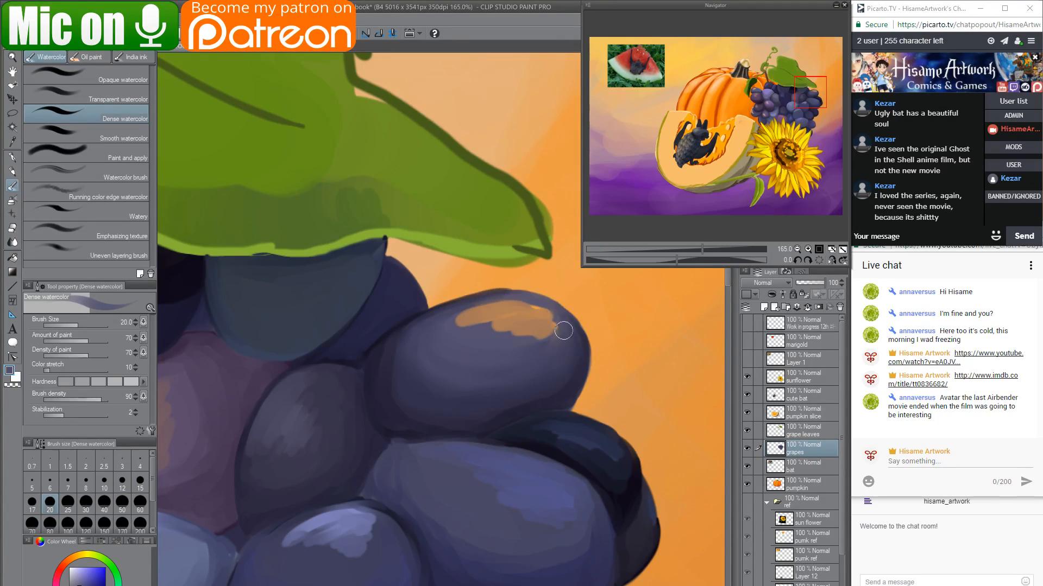
# Sample a dark blue from the grape's upper-left border and shade its left side with a size 30 brush.
pyautogui.moveTo(473, 384); pyautogui.dragTo(401, 317)
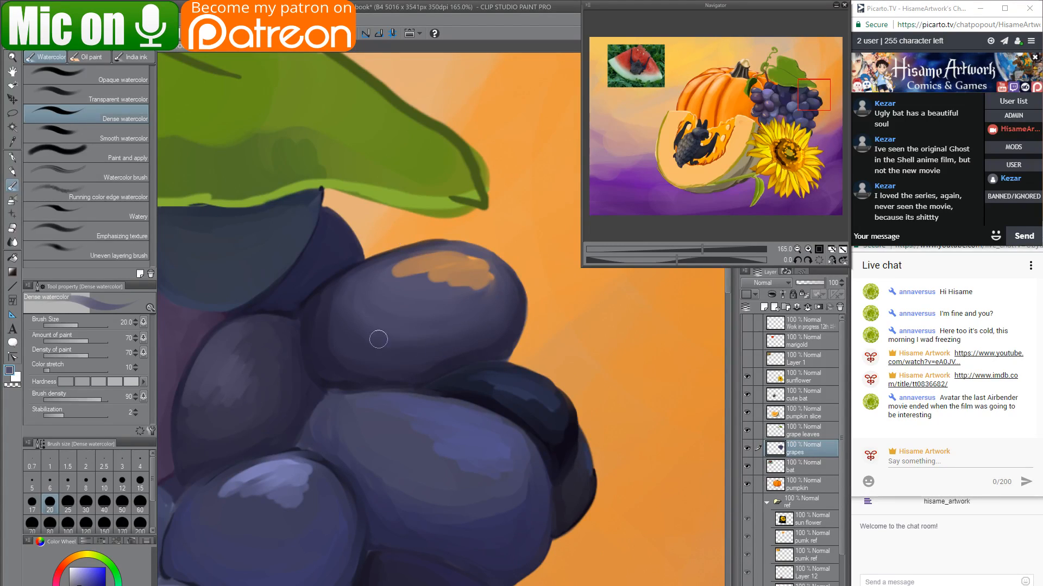
pyautogui.keyDown('alt'); pyautogui.click(320, 285); pyautogui.keyUp('alt')
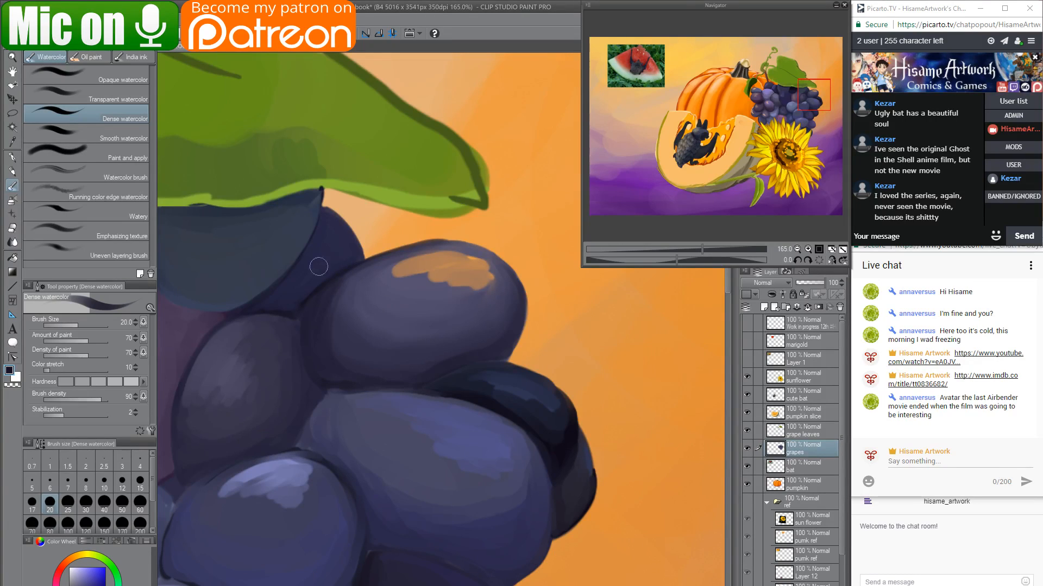
pyautogui.press(']')
pyautogui.press(']')
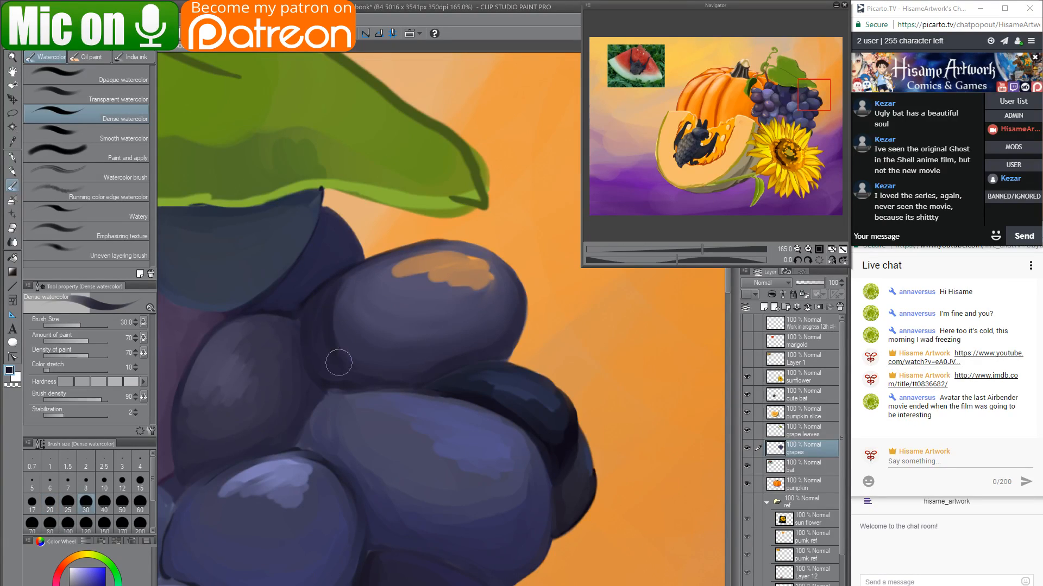
pyautogui.moveTo(339, 282); pyautogui.dragTo(358, 372)
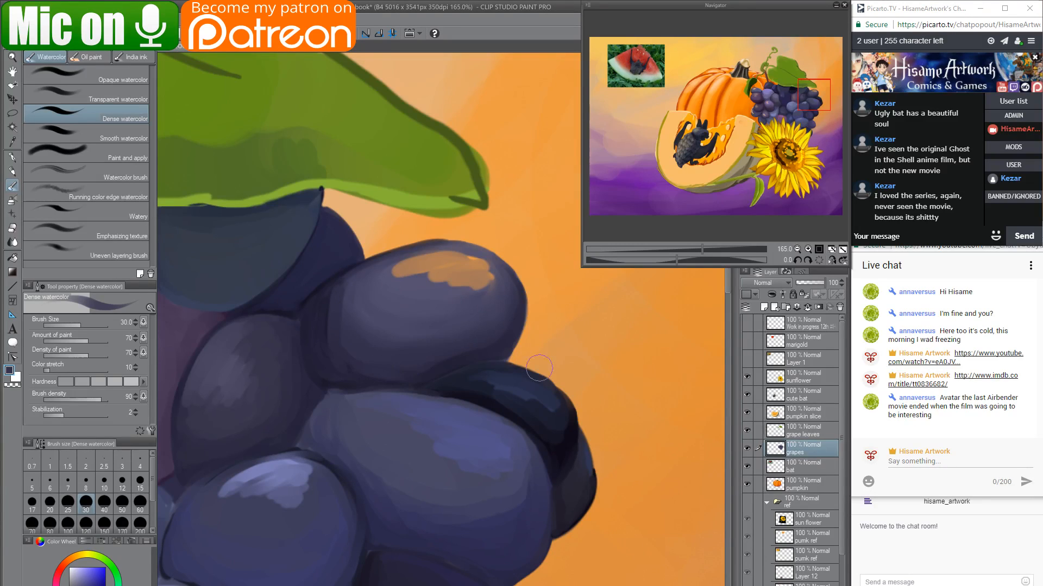
# Sample a near-black blue and redraw the dark contour along the orange-highlighted grape's left and lower edges with a size 7 brush.
pyautogui.keyDown('alt'); pyautogui.click(555, 427); pyautogui.keyUp('alt')
pyautogui.scroll(5, 373, 407)
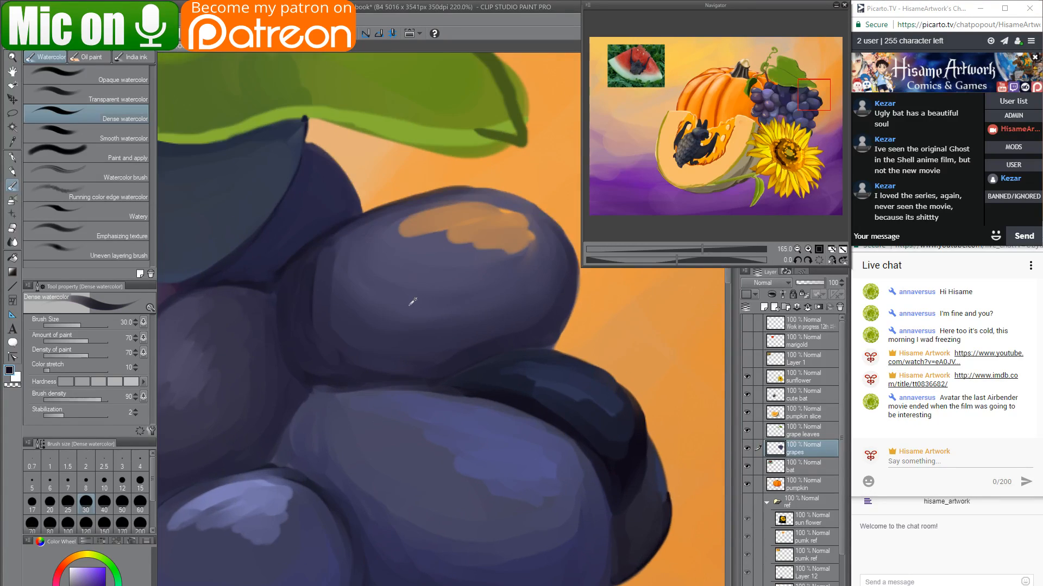
pyautogui.moveTo(404, 329); pyautogui.dragTo(447, 332)
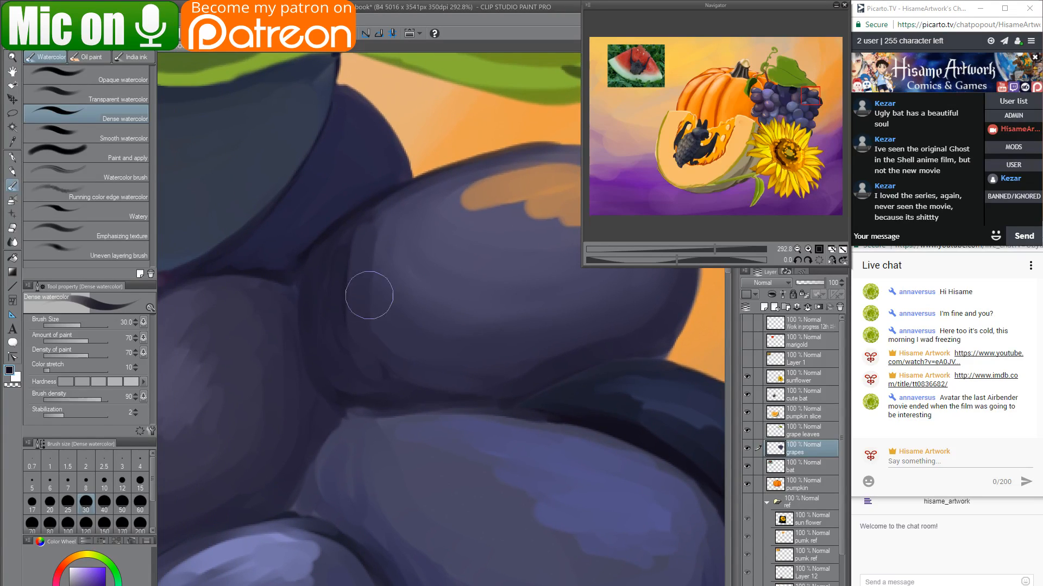
pyautogui.press('[')
pyautogui.press('[')
pyautogui.press('[')
pyautogui.press('[')
pyautogui.press('[')
pyautogui.press('[')
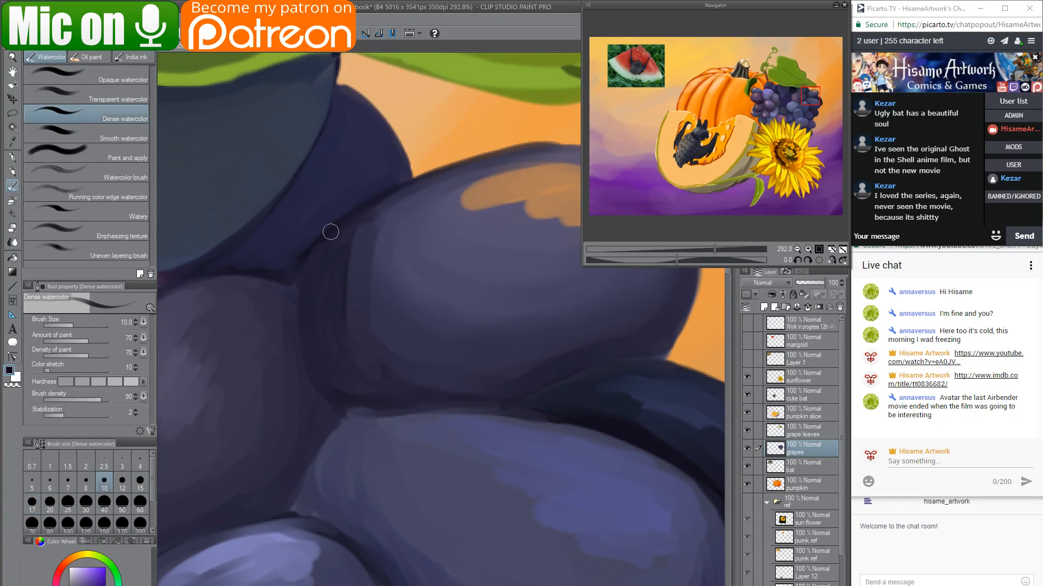
pyautogui.press('[')
pyautogui.press('[')
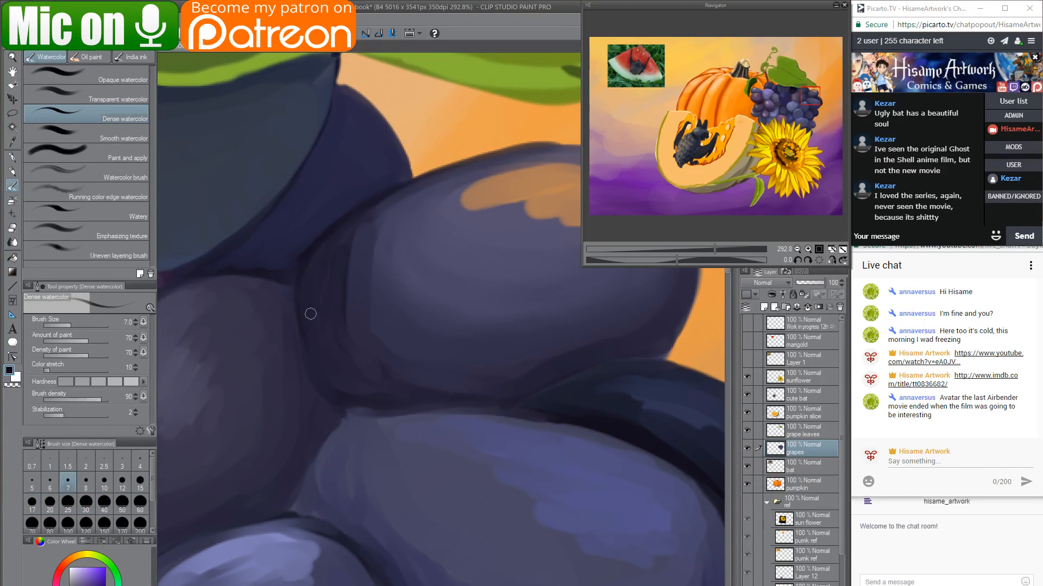
pyautogui.moveTo(323, 237)
pyautogui.mouseDown()
pyautogui.moveTo(292, 330)
pyautogui.moveTo(303, 375)
pyautogui.moveTo(330, 408)
pyautogui.mouseUp()
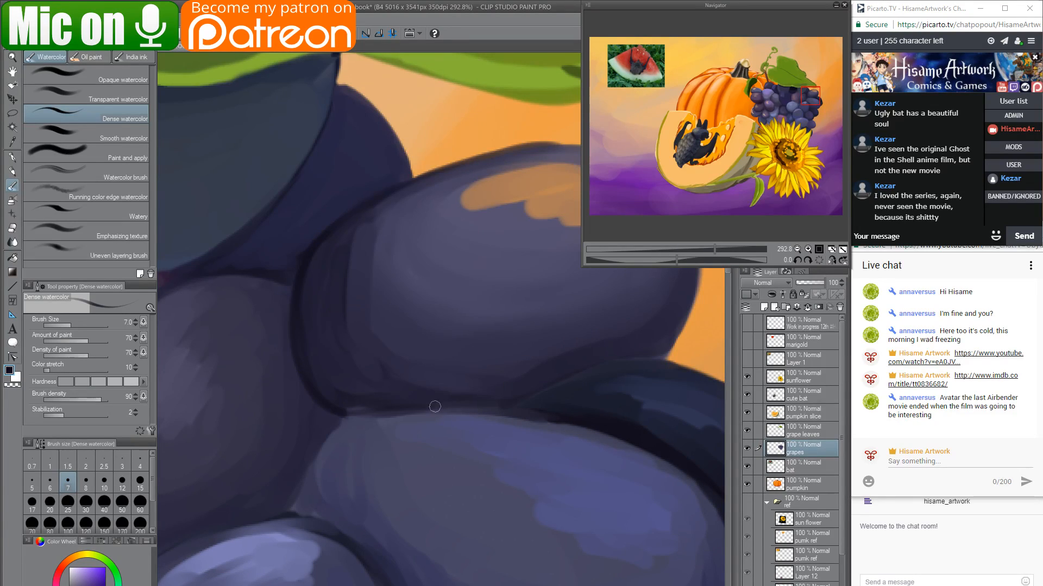
pyautogui.moveTo(435, 406)
pyautogui.mouseDown()
pyautogui.moveTo(486, 408)
pyautogui.moveTo(359, 416)
pyautogui.mouseUp()
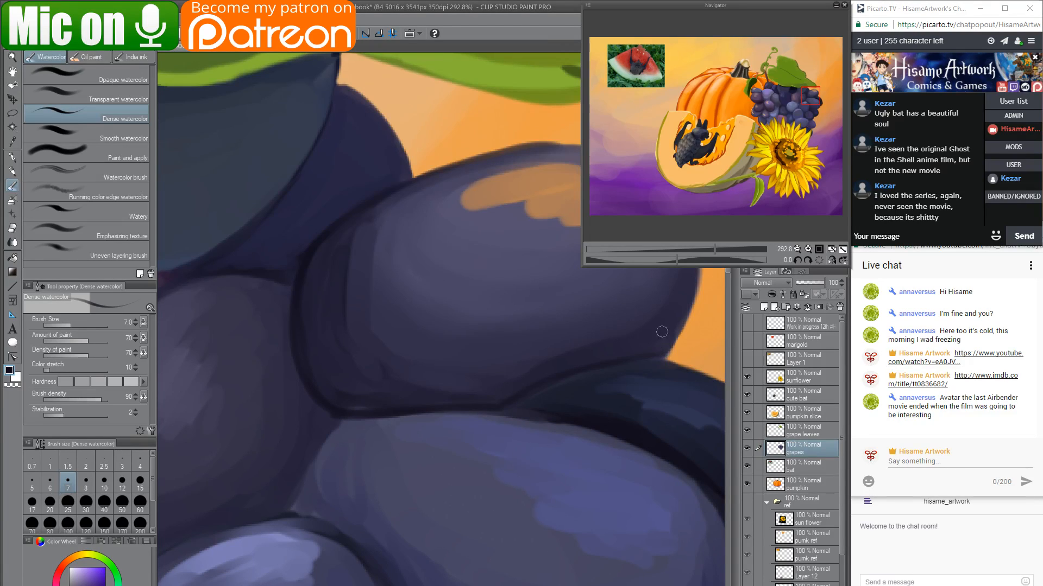
# Set the brush size to 20 and deepen the shading along the inner and right sides of the dark grape below with sampled tones.
pyautogui.press(']')
pyautogui.press(']')
pyautogui.press(']')
pyautogui.press(']')
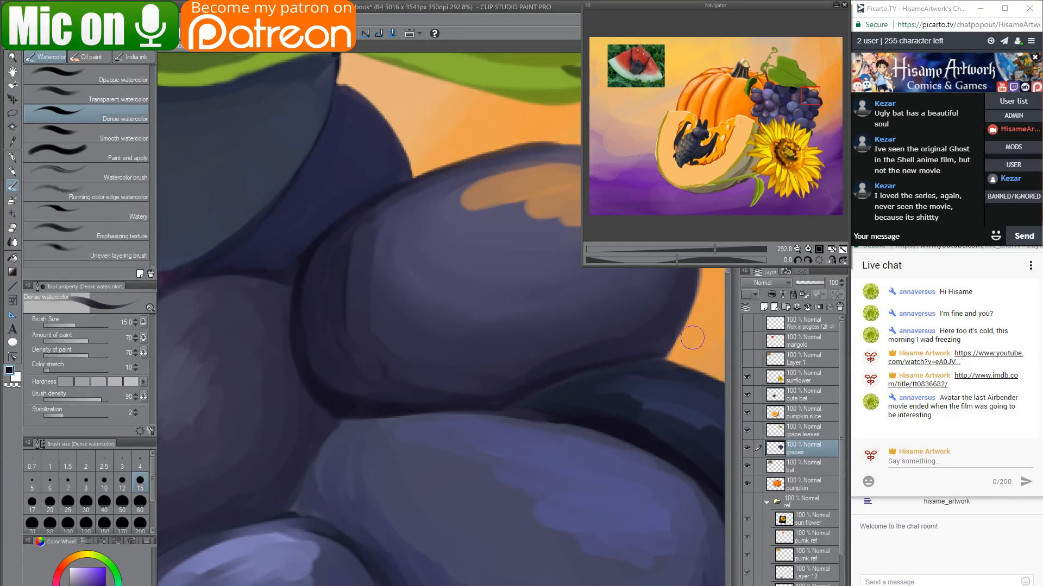
pyautogui.moveTo(527, 443); pyautogui.dragTo(289, 359)
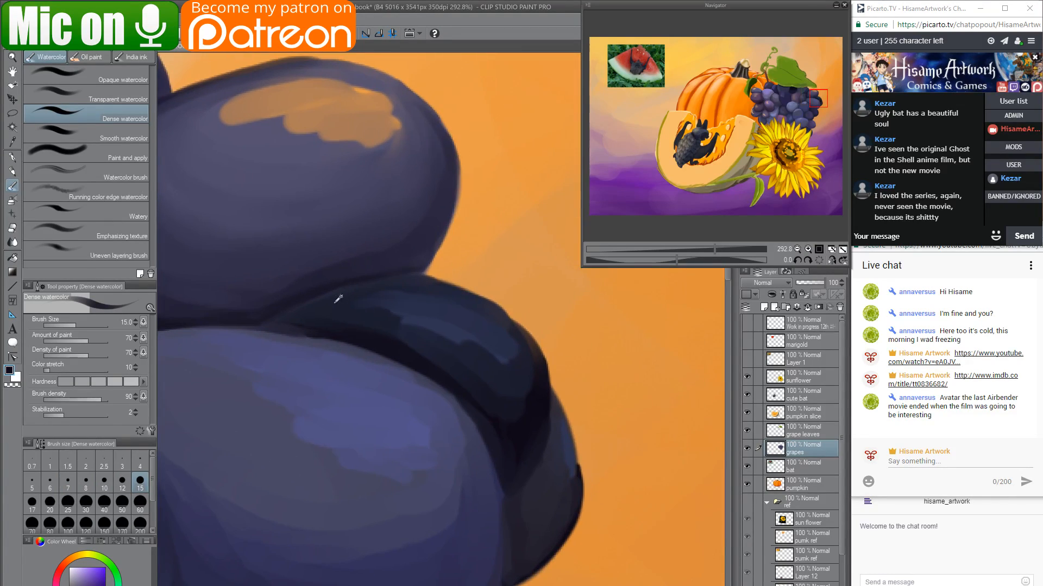
pyautogui.press(']')
pyautogui.press(']')
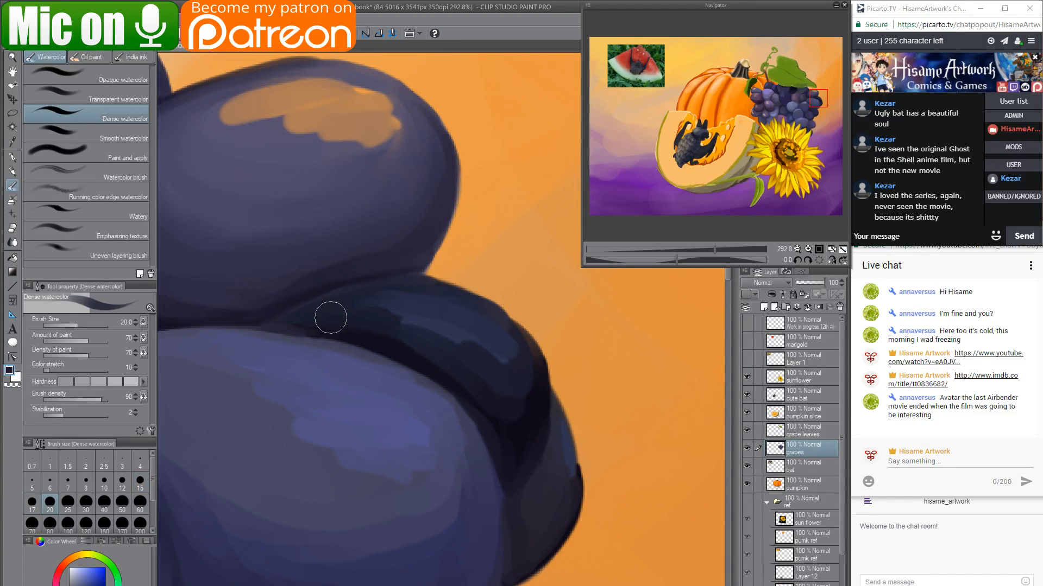
pyautogui.moveTo(528, 364); pyautogui.dragTo(514, 451)
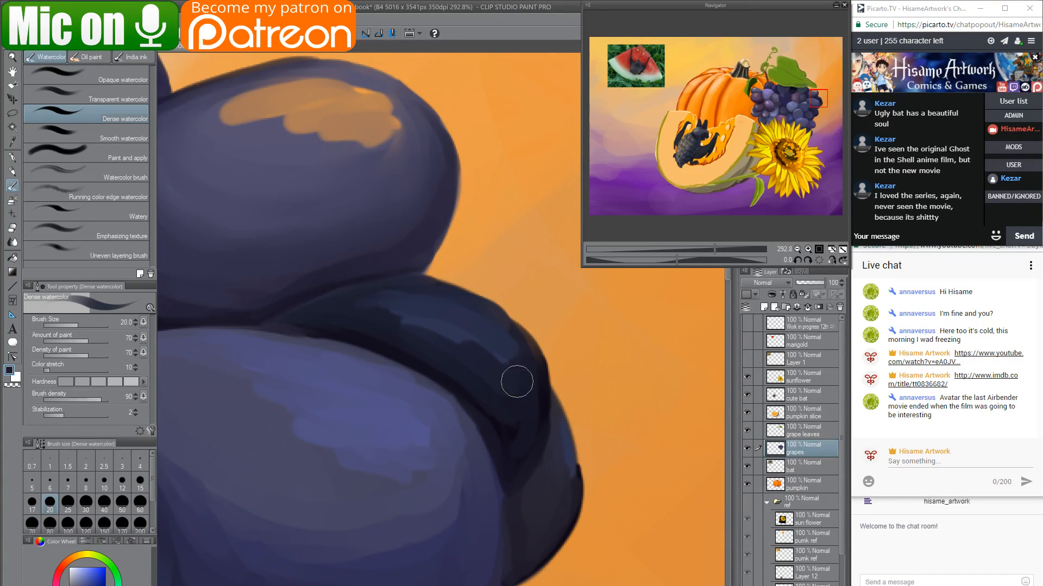
pyautogui.keyDown('alt'); pyautogui.click(474, 406); pyautogui.keyUp('alt')
pyautogui.moveTo(432, 376)
pyautogui.mouseDown()
pyautogui.moveTo(478, 401)
pyautogui.moveTo(513, 461)
pyautogui.mouseUp()
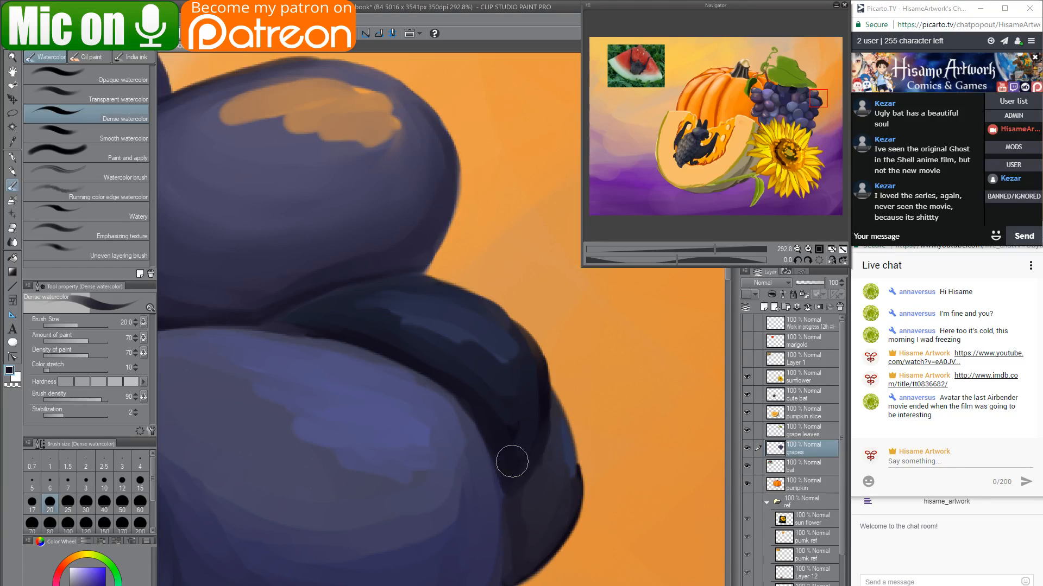
pyautogui.moveTo(518, 378); pyautogui.dragTo(522, 442)
# Round out the dark grape's upper-right contour with dark strokes and tidy it with the Snap eraser.
pyautogui.moveTo(506, 315); pyautogui.dragTo(515, 324)
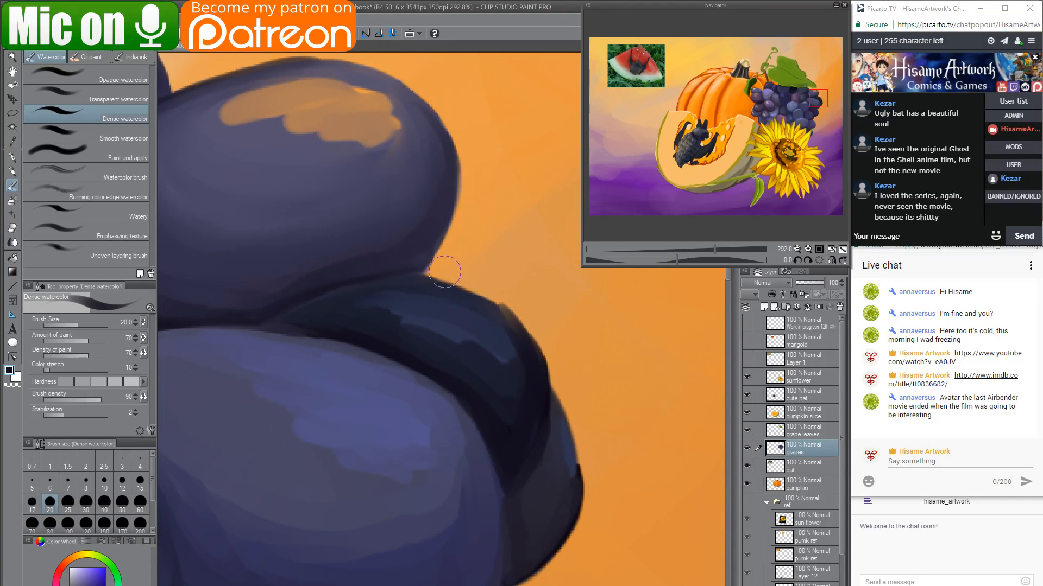
pyautogui.moveTo(416, 279)
pyautogui.mouseDown()
pyautogui.moveTo(476, 297)
pyautogui.moveTo(498, 328)
pyautogui.mouseUp()
pyautogui.moveTo(452, 287); pyautogui.dragTo(499, 313)
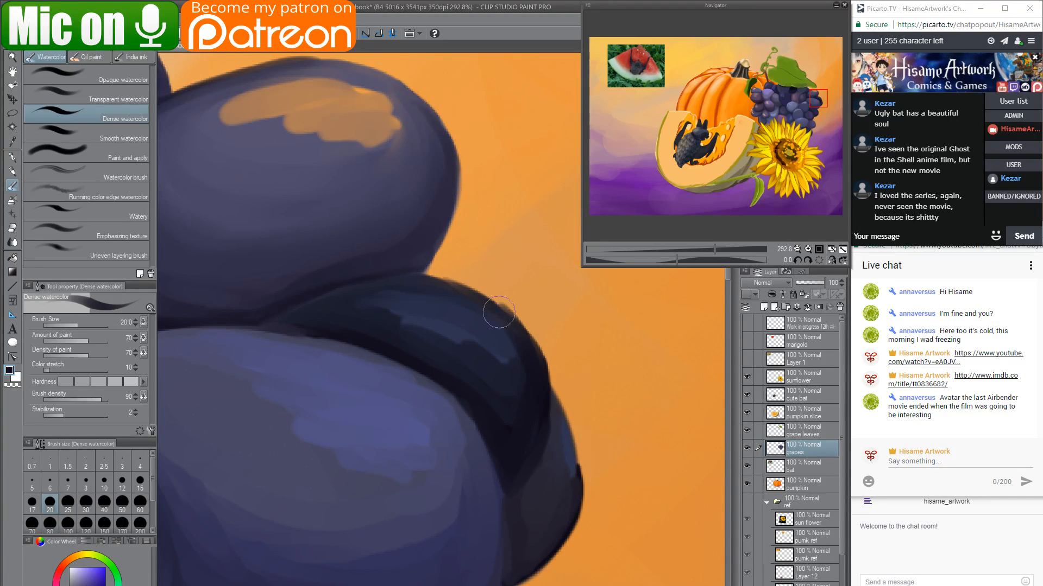
pyautogui.click(12, 229)
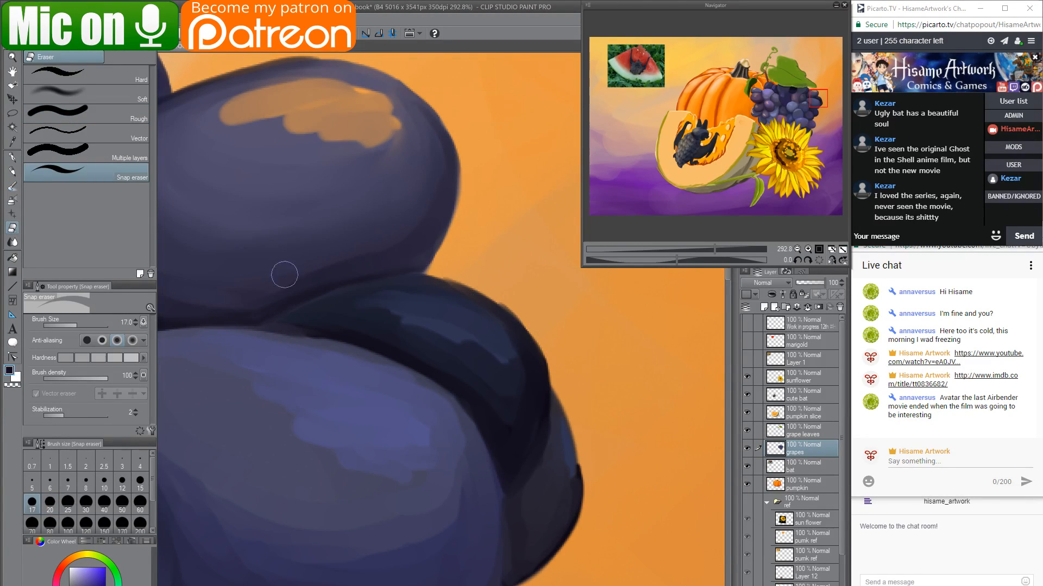
pyautogui.click(12, 186)
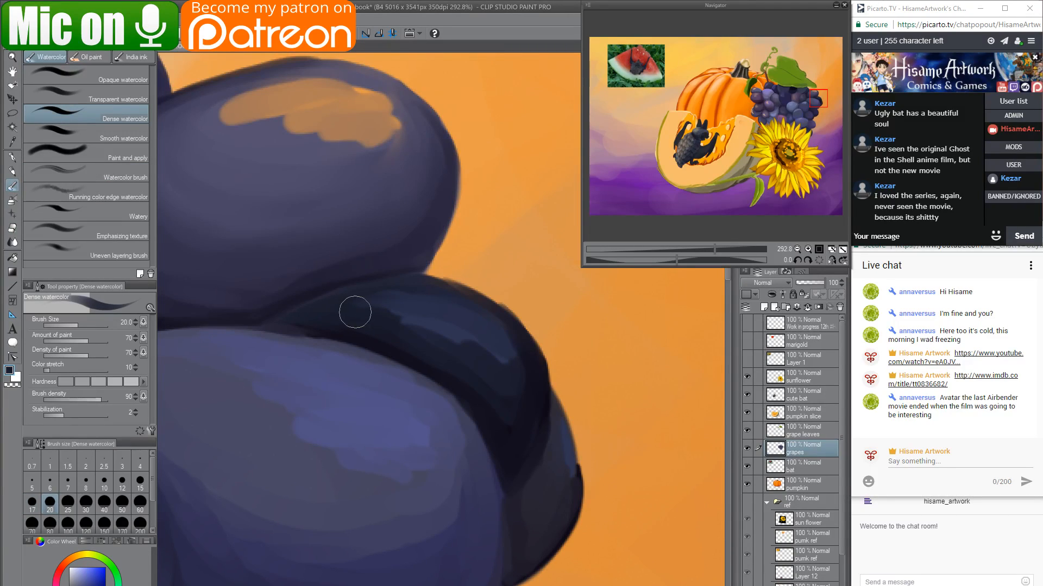
# Blend the dark grape's hard-edged highlight into its body using blue and dark tones sampled from it.
pyautogui.keyDown('alt'); pyautogui.click(460, 328); pyautogui.keyUp('alt')
pyautogui.moveTo(493, 328)
pyautogui.mouseDown()
pyautogui.moveTo(515, 414)
pyautogui.moveTo(507, 330)
pyautogui.moveTo(487, 336)
pyautogui.moveTo(509, 379)
pyautogui.moveTo(519, 351)
pyautogui.moveTo(533, 371)
pyautogui.mouseUp()
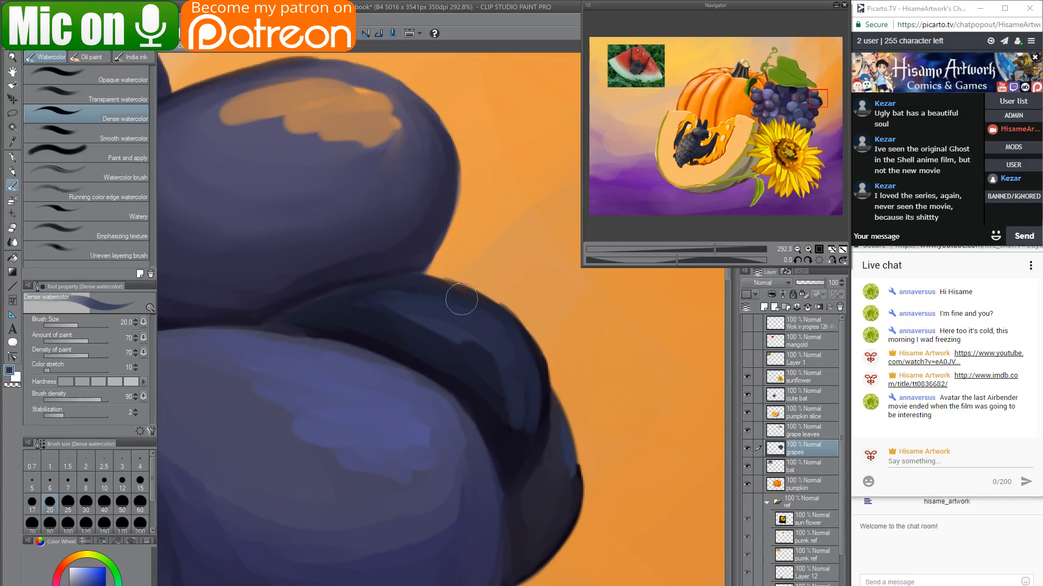
pyautogui.keyDown('alt'); pyautogui.click(493, 395); pyautogui.keyUp('alt')
pyautogui.moveTo(520, 453)
pyautogui.mouseDown()
pyautogui.moveTo(437, 362)
pyautogui.moveTo(506, 447)
pyautogui.moveTo(515, 429)
pyautogui.moveTo(474, 346)
pyautogui.moveTo(522, 439)
pyautogui.moveTo(529, 340)
pyautogui.moveTo(537, 405)
pyautogui.moveTo(454, 371)
pyautogui.moveTo(390, 317)
pyautogui.moveTo(350, 306)
pyautogui.moveTo(472, 370)
pyautogui.moveTo(355, 294)
pyautogui.moveTo(482, 368)
pyautogui.moveTo(389, 308)
pyautogui.moveTo(473, 357)
pyautogui.moveTo(340, 301)
pyautogui.moveTo(456, 350)
pyautogui.moveTo(423, 319)
pyautogui.moveTo(461, 347)
pyautogui.moveTo(395, 315)
pyautogui.moveTo(469, 355)
pyautogui.moveTo(363, 288)
pyautogui.moveTo(365, 317)
pyautogui.moveTo(345, 294)
pyautogui.moveTo(307, 304)
pyautogui.moveTo(440, 288)
pyautogui.moveTo(346, 298)
pyautogui.moveTo(476, 301)
pyautogui.moveTo(504, 318)
pyautogui.mouseUp()
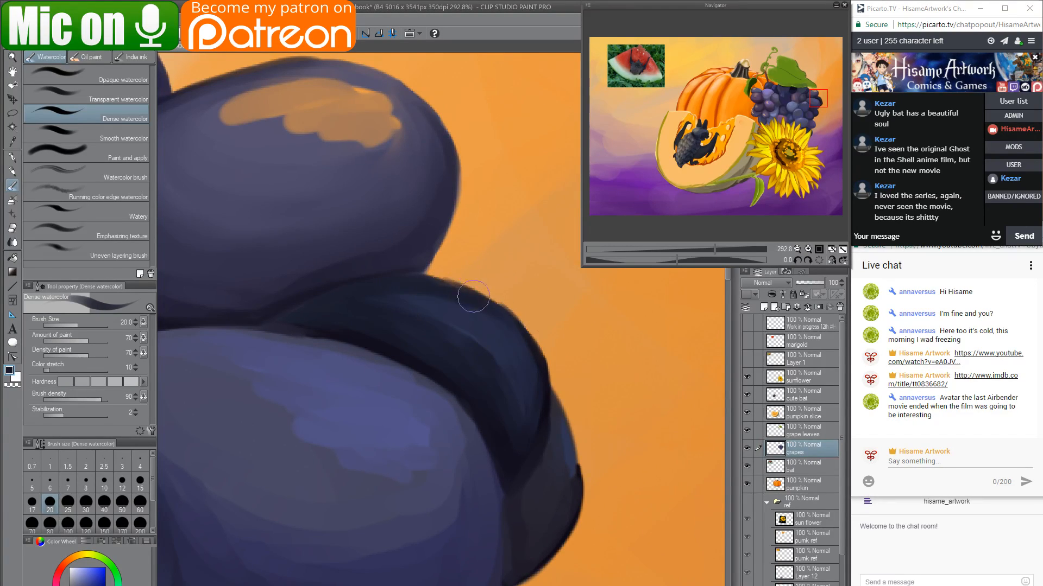
# Paint a sampled violet-blue sheen down the dark grape's right side and soften its upper surface with a darker tone.
pyautogui.keyDown('alt'); pyautogui.click(371, 377); pyautogui.keyUp('alt')
pyautogui.moveTo(536, 352)
pyautogui.mouseDown()
pyautogui.moveTo(525, 408)
pyautogui.moveTo(501, 328)
pyautogui.moveTo(508, 400)
pyautogui.moveTo(494, 360)
pyautogui.moveTo(518, 404)
pyautogui.moveTo(509, 350)
pyautogui.moveTo(519, 411)
pyautogui.mouseUp()
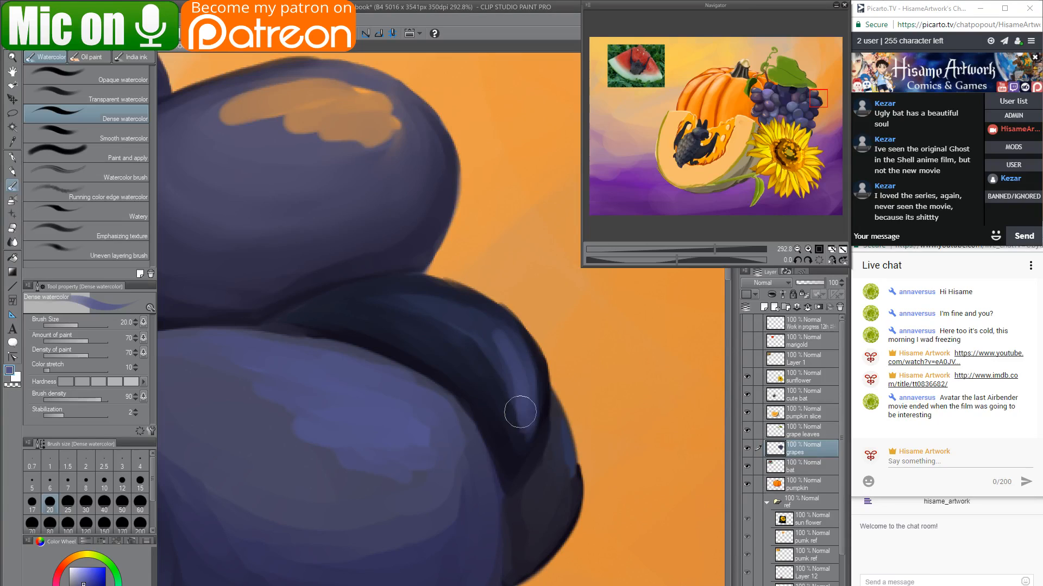
pyautogui.keyDown('alt'); pyautogui.click(477, 320); pyautogui.keyUp('alt')
pyautogui.moveTo(473, 311); pyautogui.dragTo(488, 331)
pyautogui.moveTo(375, 293)
pyautogui.mouseDown()
pyautogui.moveTo(454, 315)
pyautogui.moveTo(365, 293)
pyautogui.moveTo(423, 295)
pyautogui.moveTo(347, 298)
pyautogui.moveTo(464, 335)
pyautogui.moveTo(348, 306)
pyautogui.moveTo(388, 291)
pyautogui.moveTo(341, 302)
pyautogui.moveTo(399, 308)
pyautogui.moveTo(464, 334)
pyautogui.moveTo(472, 352)
pyautogui.moveTo(446, 332)
pyautogui.moveTo(473, 312)
pyautogui.mouseUp()
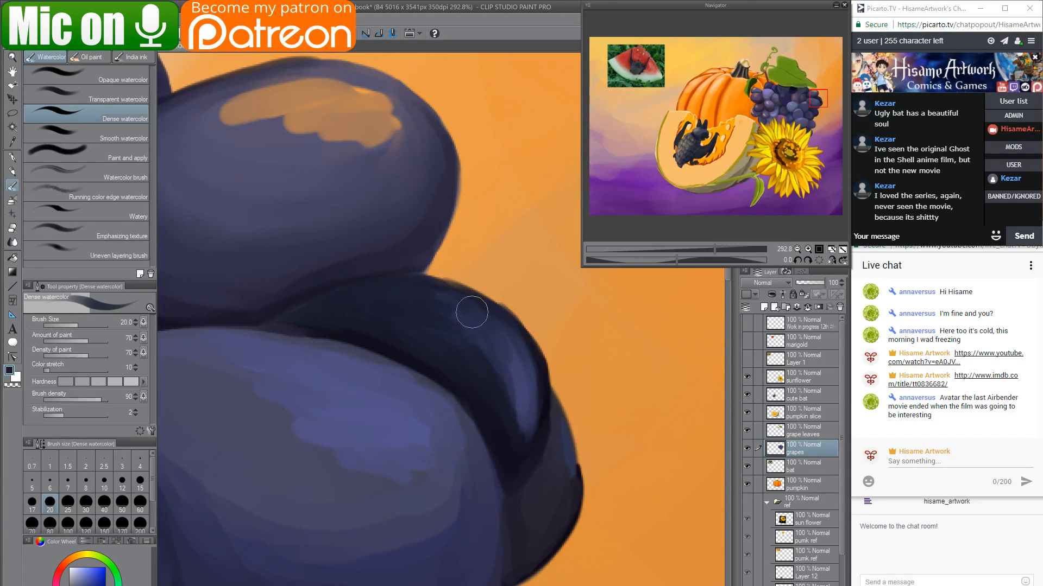
# Shade the small rear grape at the cluster's right edge with sampled blues, darkening it where it meets the grape above.
pyautogui.press('space')
pyautogui.moveTo(557, 440)
pyautogui.mouseDown()
pyautogui.moveTo(507, 284)
pyautogui.moveTo(459, 342)
pyautogui.mouseUp()
pyautogui.keyDown('alt'); pyautogui.click(493, 352); pyautogui.keyUp('alt')
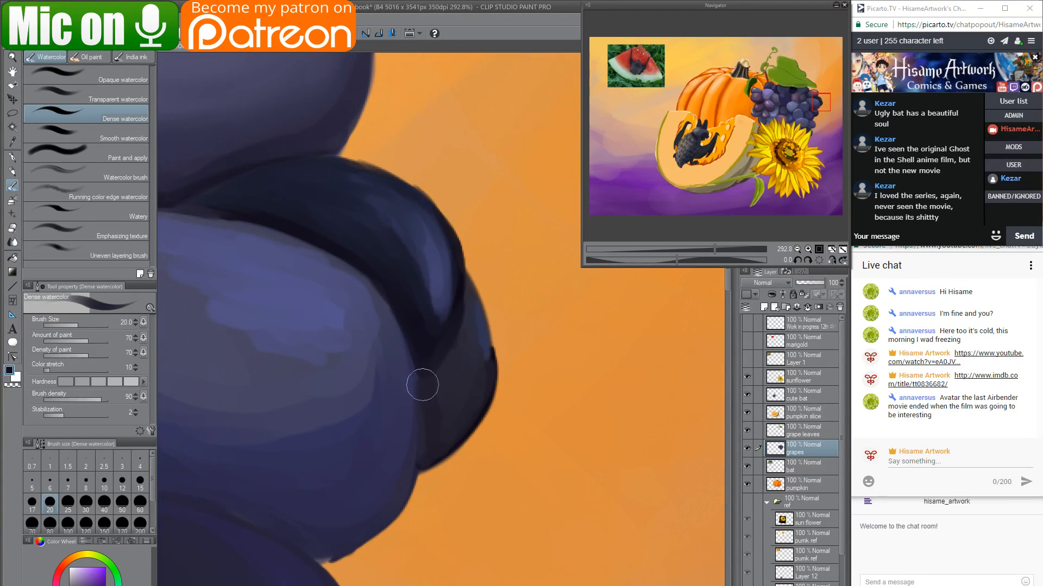
pyautogui.keyDown('alt'); pyautogui.click(481, 336); pyautogui.keyUp('alt')
pyautogui.moveTo(483, 341); pyautogui.dragTo(449, 427)
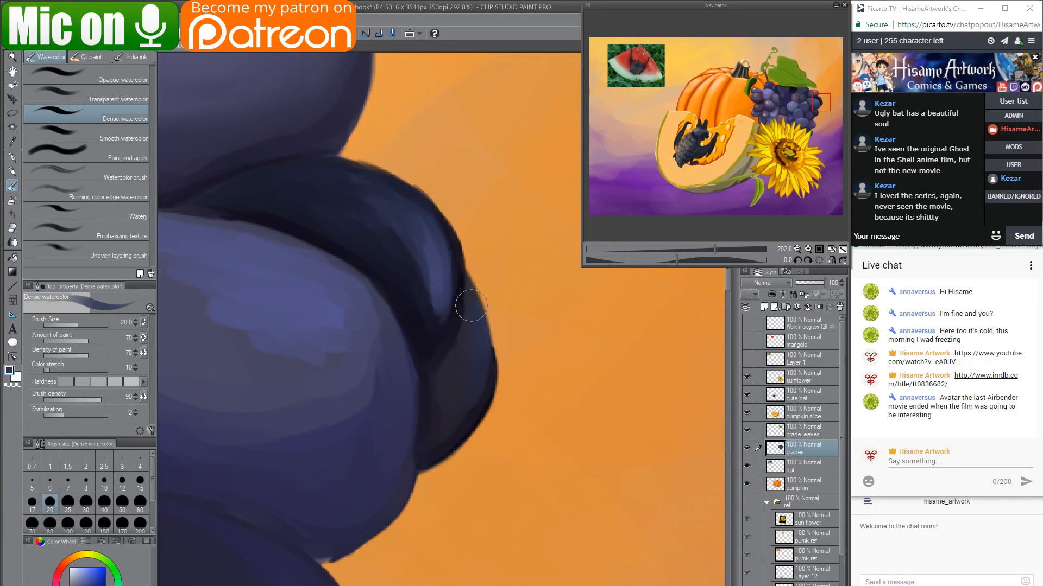
pyautogui.moveTo(471, 305); pyautogui.dragTo(453, 419)
pyautogui.moveTo(472, 355); pyautogui.dragTo(466, 418)
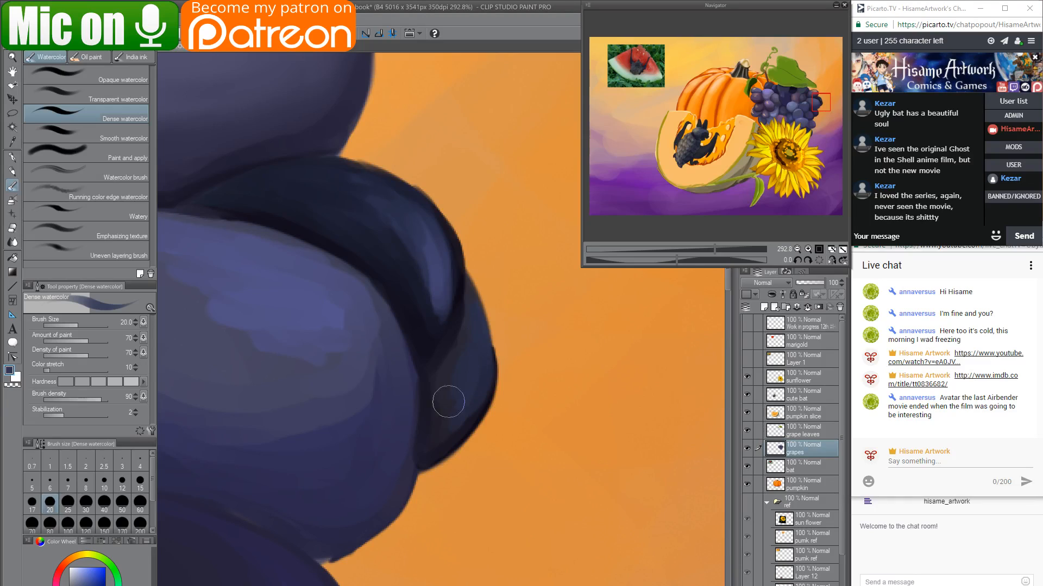
pyautogui.keyDown('alt'); pyautogui.click(461, 321); pyautogui.keyUp('alt')
pyautogui.moveTo(468, 299)
pyautogui.mouseDown()
pyautogui.moveTo(423, 388)
pyautogui.moveTo(473, 306)
pyautogui.moveTo(431, 393)
pyautogui.moveTo(421, 450)
pyautogui.moveTo(445, 366)
pyautogui.moveTo(426, 448)
pyautogui.moveTo(462, 421)
pyautogui.moveTo(439, 441)
pyautogui.moveTo(454, 423)
pyautogui.moveTo(460, 337)
pyautogui.mouseUp()
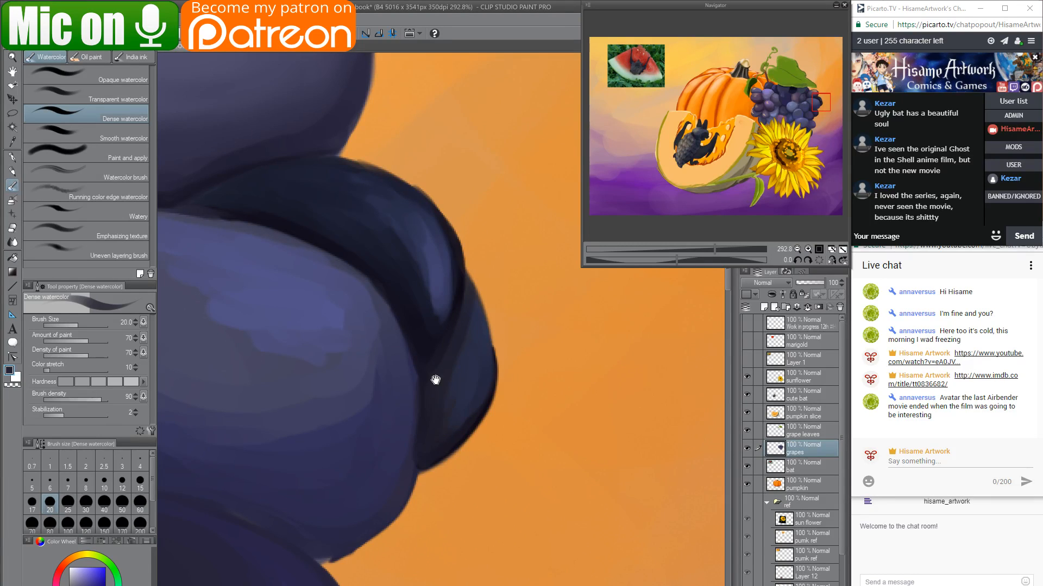
# Soften the orange highlight on the upper grape by painting over its lower edge and reworking it with a sampled orange.
pyautogui.moveTo(435, 377)
pyautogui.mouseDown()
pyautogui.moveTo(536, 440)
pyautogui.moveTo(515, 480)
pyautogui.mouseUp()
pyautogui.moveTo(461, 490); pyautogui.dragTo(445, 494)
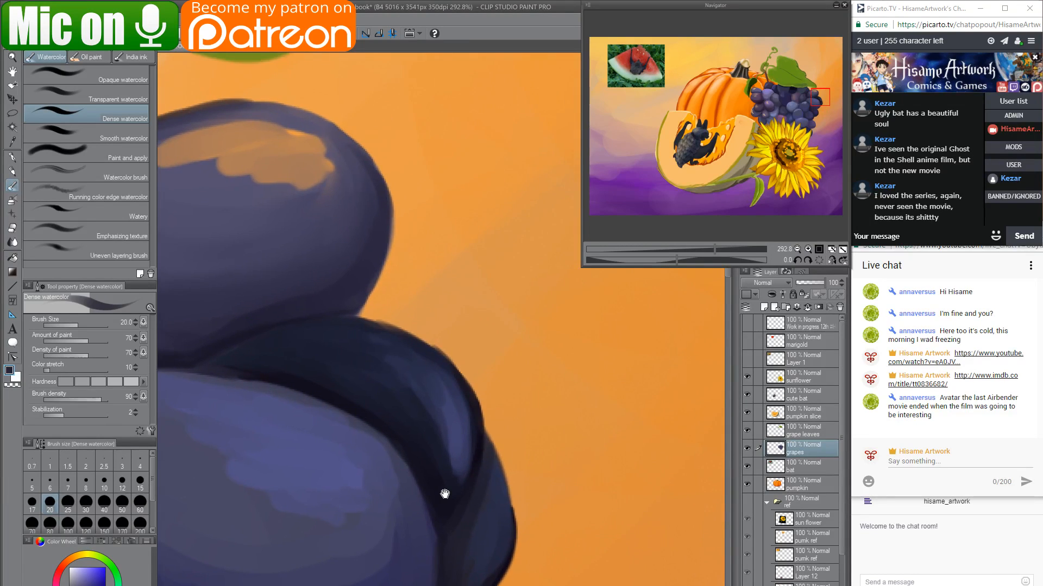
pyautogui.moveTo(372, 260); pyautogui.dragTo(437, 376)
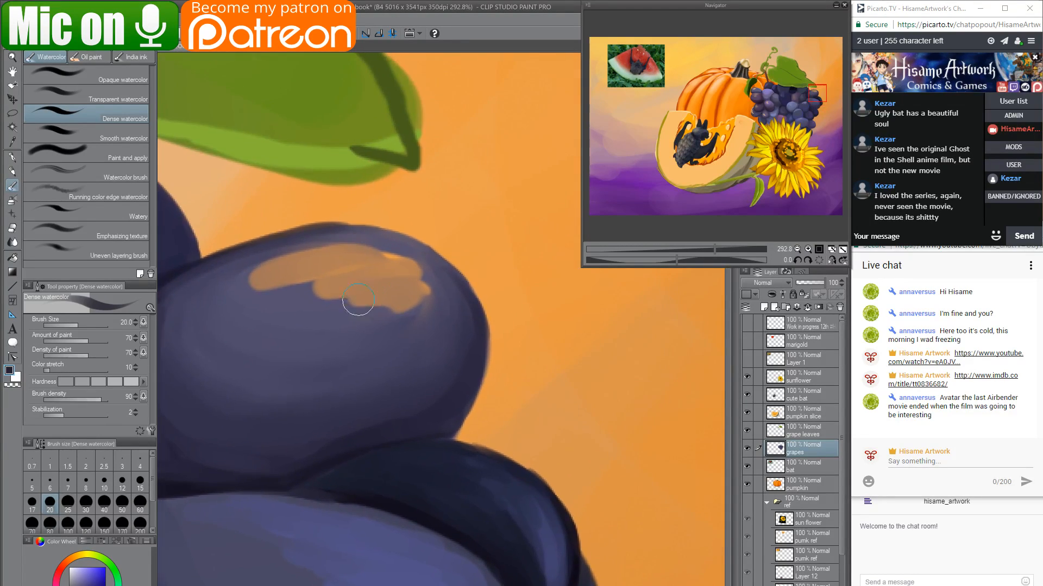
pyautogui.moveTo(412, 306)
pyautogui.mouseDown()
pyautogui.moveTo(358, 318)
pyautogui.moveTo(351, 303)
pyautogui.moveTo(361, 293)
pyautogui.moveTo(259, 290)
pyautogui.moveTo(276, 263)
pyautogui.moveTo(427, 254)
pyautogui.moveTo(337, 258)
pyautogui.moveTo(411, 267)
pyautogui.moveTo(337, 251)
pyautogui.moveTo(415, 272)
pyautogui.moveTo(292, 261)
pyautogui.mouseUp()
pyautogui.keyDown('alt'); pyautogui.click(389, 258); pyautogui.keyUp('alt')
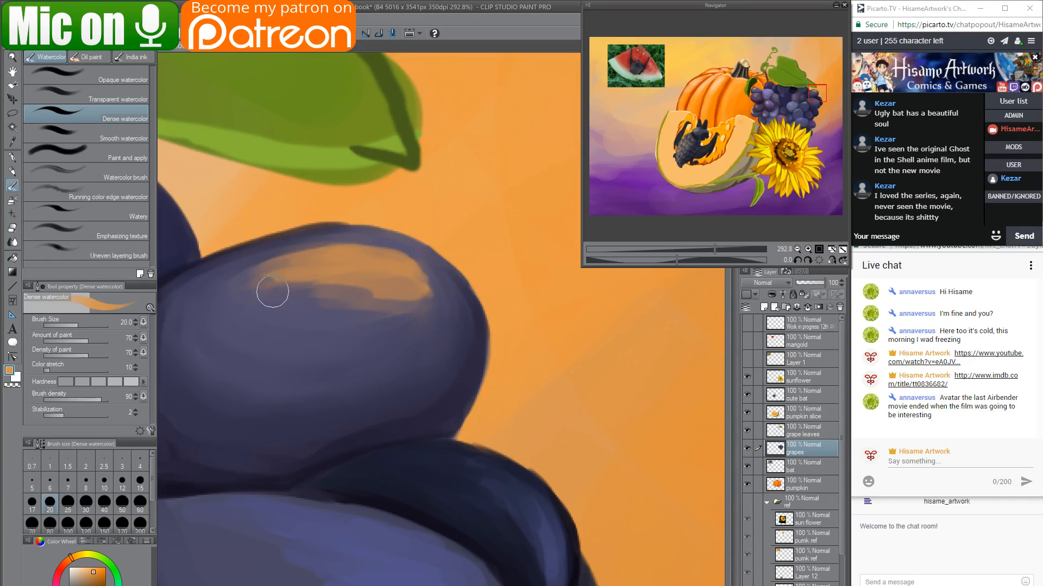
# Set the brush size to 40 and smooth the orange-highlighted grape's left-side shading with sampled dark tones.
pyautogui.moveTo(497, 480)
pyautogui.mouseDown()
pyautogui.moveTo(451, 397)
pyautogui.moveTo(403, 249)
pyautogui.moveTo(426, 186)
pyautogui.mouseUp()
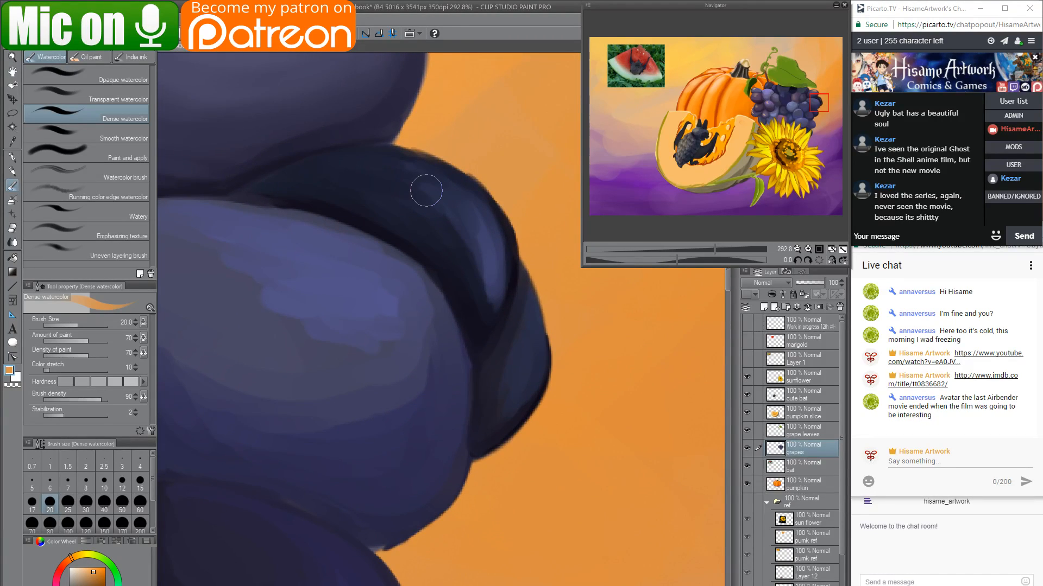
pyautogui.scroll(-5, 611, 353)
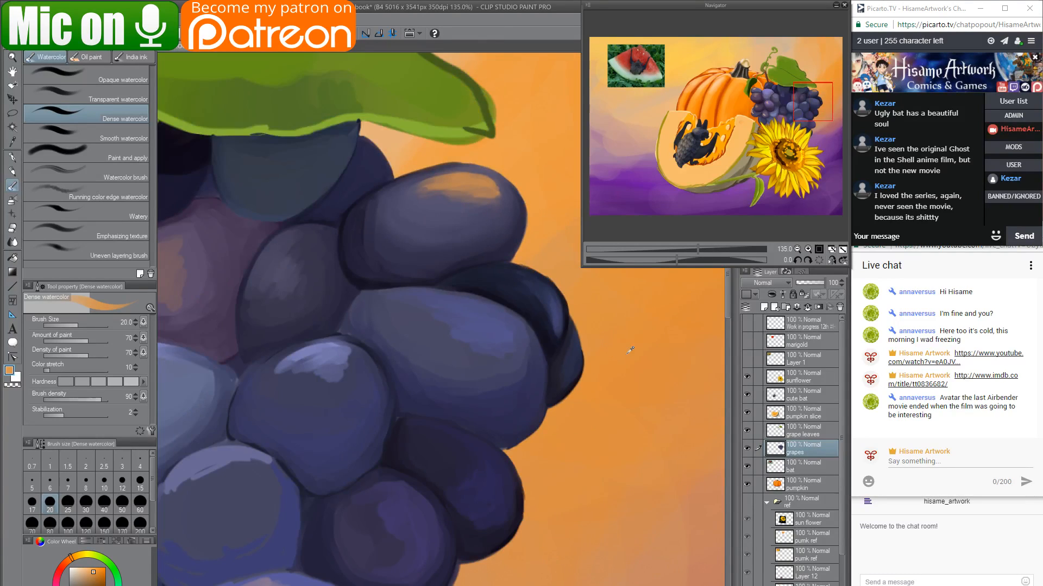
pyautogui.scroll(2, 610, 315)
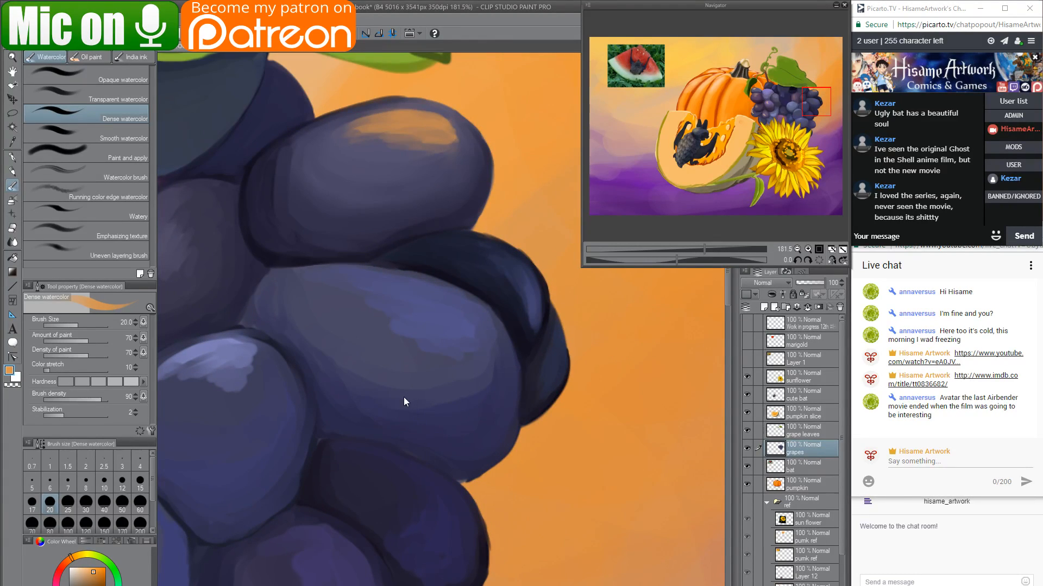
pyautogui.moveTo(274, 185); pyautogui.dragTo(332, 286)
pyautogui.keyDown('alt'); pyautogui.click(294, 290); pyautogui.keyUp('alt')
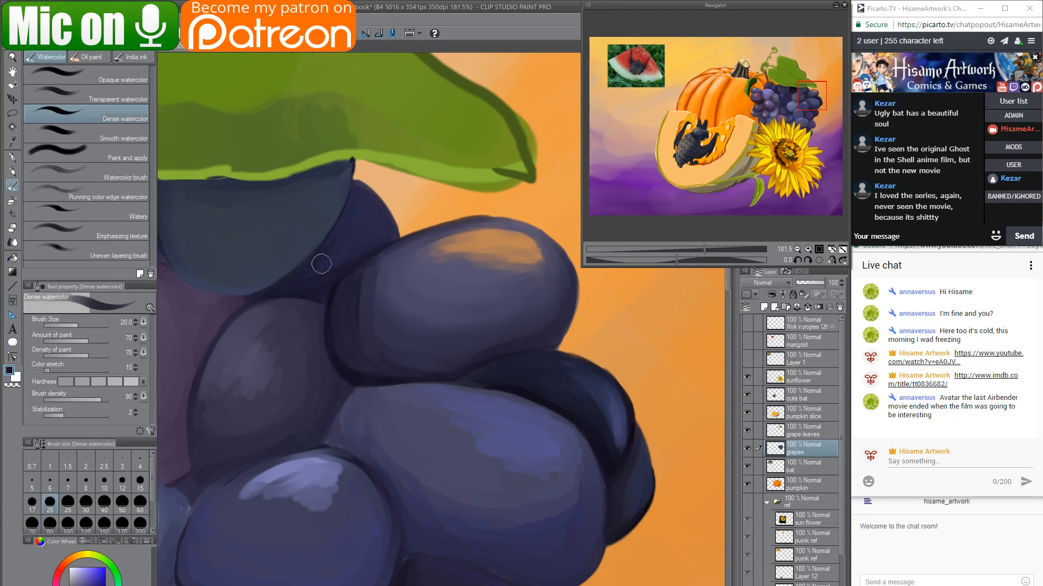
pyautogui.keyDown('alt'); pyautogui.click(359, 227); pyautogui.keyUp('alt')
pyautogui.keyDown('alt'); pyautogui.click(334, 287); pyautogui.keyUp('alt')
pyautogui.press(']')
pyautogui.press(']')
pyautogui.press(']')
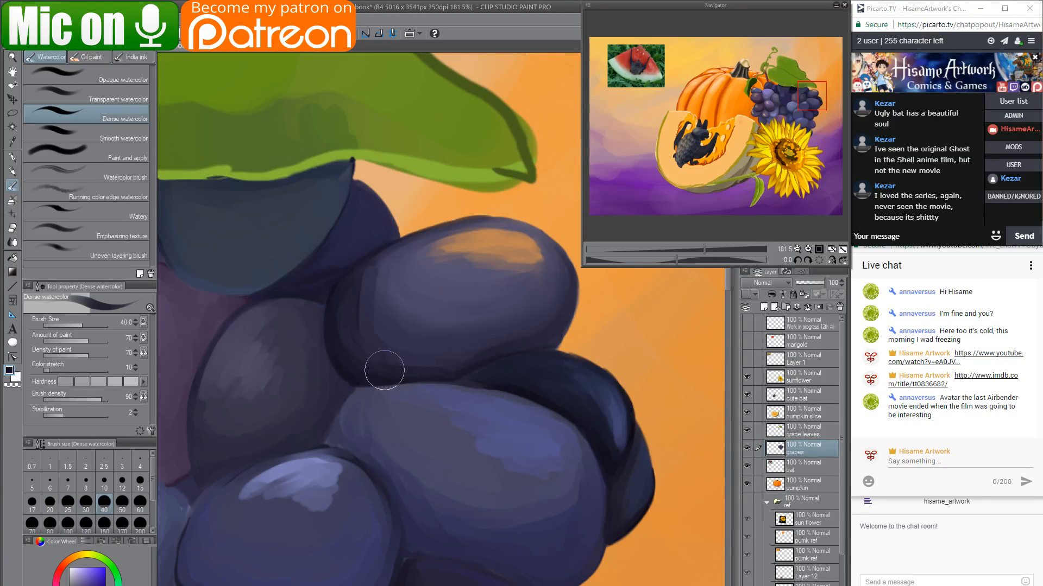
pyautogui.keyDown('alt'); pyautogui.click(369, 301); pyautogui.keyUp('alt')
pyautogui.moveTo(364, 278)
pyautogui.mouseDown()
pyautogui.moveTo(360, 342)
pyautogui.moveTo(353, 304)
pyautogui.moveTo(390, 263)
pyautogui.moveTo(347, 308)
pyautogui.moveTo(368, 278)
pyautogui.moveTo(370, 343)
pyautogui.mouseUp()
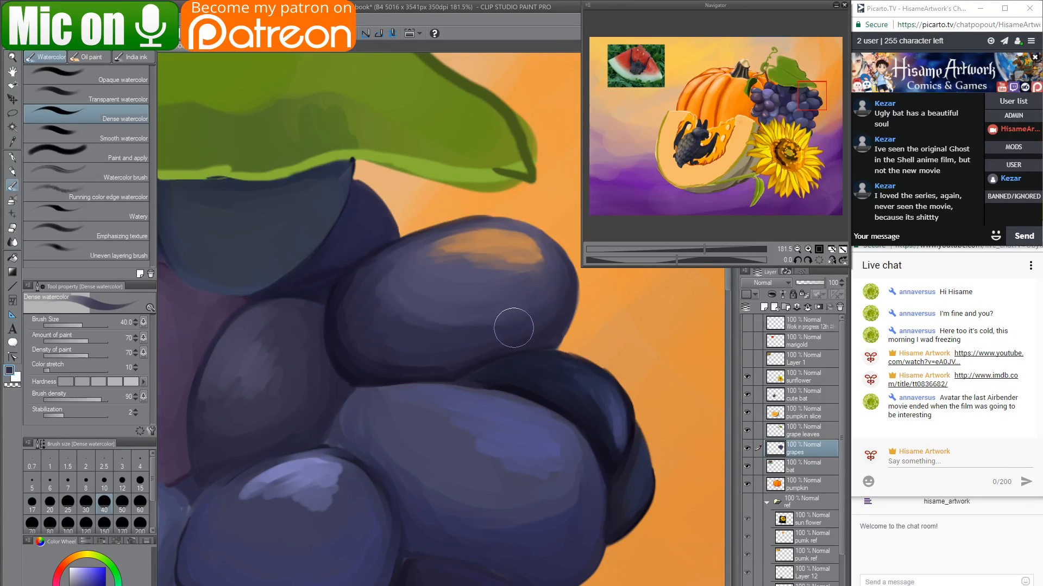
# Blend a sampled mid-tone into the orange-highlighted grape's left-centre area and save the illustration.
pyautogui.keyDown('alt'); pyautogui.click(427, 295); pyautogui.keyUp('alt')
pyautogui.moveTo(400, 265)
pyautogui.mouseDown()
pyautogui.moveTo(397, 320)
pyautogui.moveTo(391, 217)
pyautogui.moveTo(409, 144)
pyautogui.moveTo(400, 163)
pyautogui.moveTo(410, 309)
pyautogui.mouseUp()
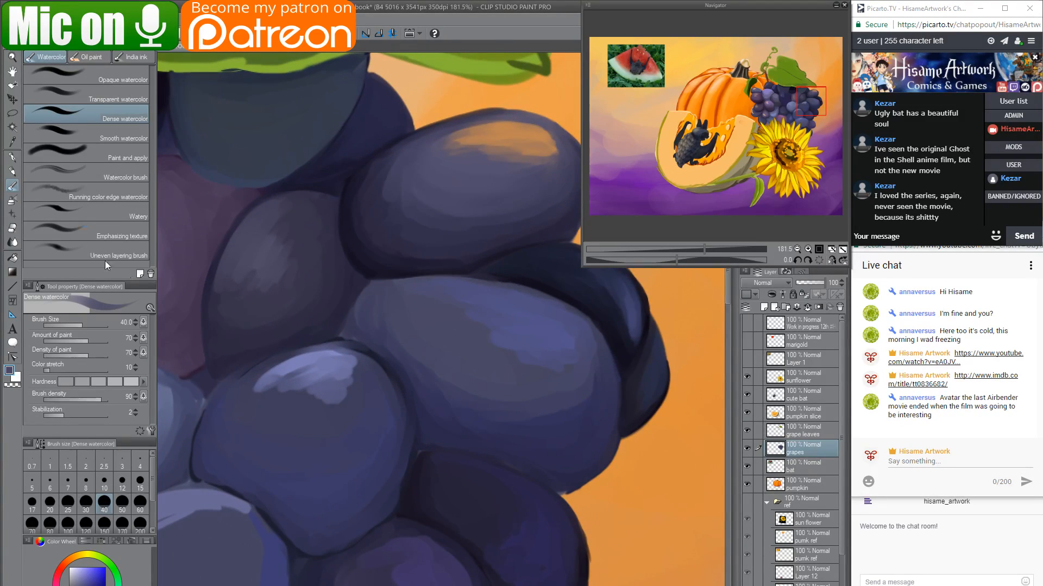
pyautogui.hotkey('ctrl', 's')
# Sample a dark tone and redraw the upper-left contour of the large blue grape below with a size 10 brush.
pyautogui.keyDown('alt'); pyautogui.click(365, 266); pyautogui.keyUp('alt')
pyautogui.scroll(2, 442, 327)
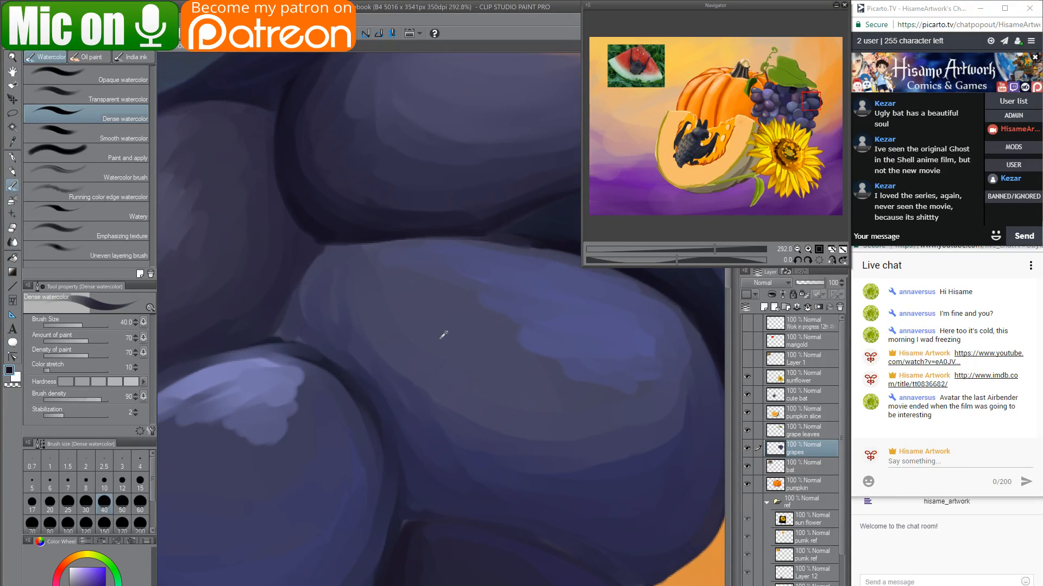
pyautogui.press('[')
pyautogui.press('[')
pyautogui.press('[')
pyautogui.press('[')
pyautogui.press('[')
pyautogui.press('[')
pyautogui.press('[')
pyautogui.moveTo(308, 267)
pyautogui.mouseDown()
pyautogui.moveTo(285, 341)
pyautogui.moveTo(330, 237)
pyautogui.moveTo(287, 343)
pyautogui.mouseUp()
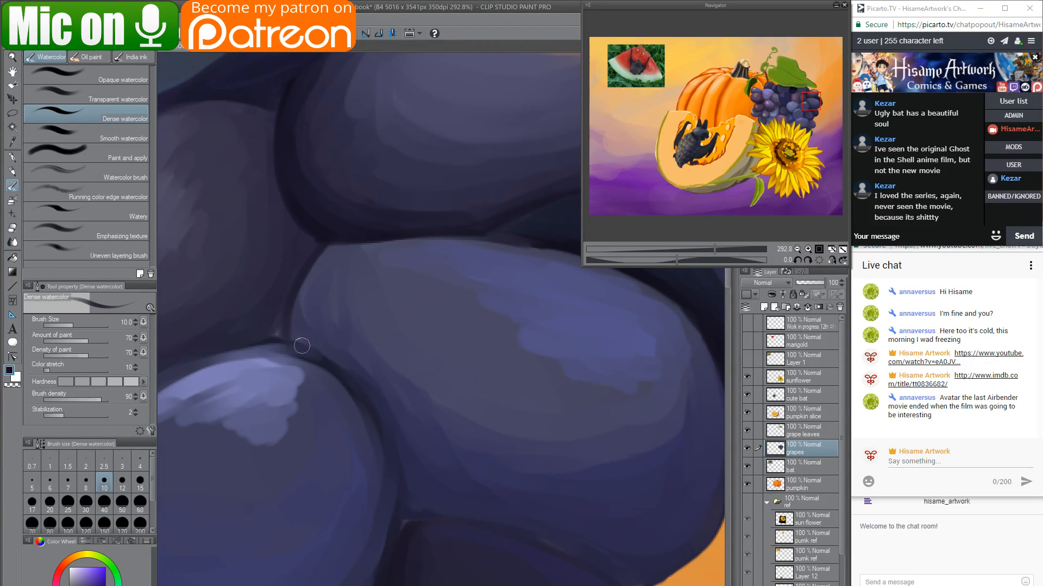
# Darken the contours between the large blue grape, its right-hand neighbours and the outer grapes along the cluster's right edge.
pyautogui.moveTo(348, 373); pyautogui.dragTo(379, 421)
pyautogui.moveTo(446, 533); pyautogui.dragTo(421, 339)
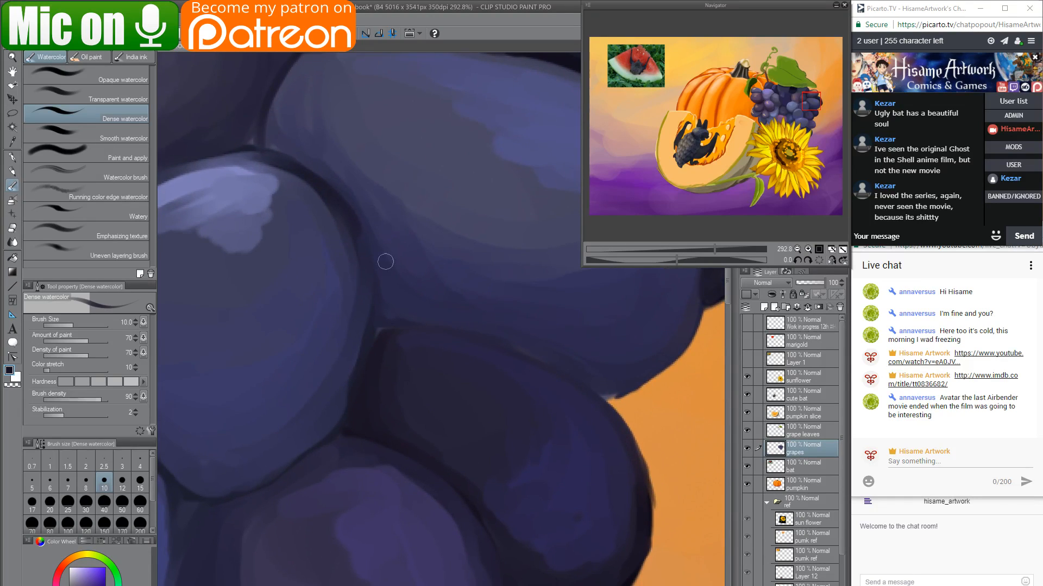
pyautogui.moveTo(368, 321); pyautogui.dragTo(350, 214)
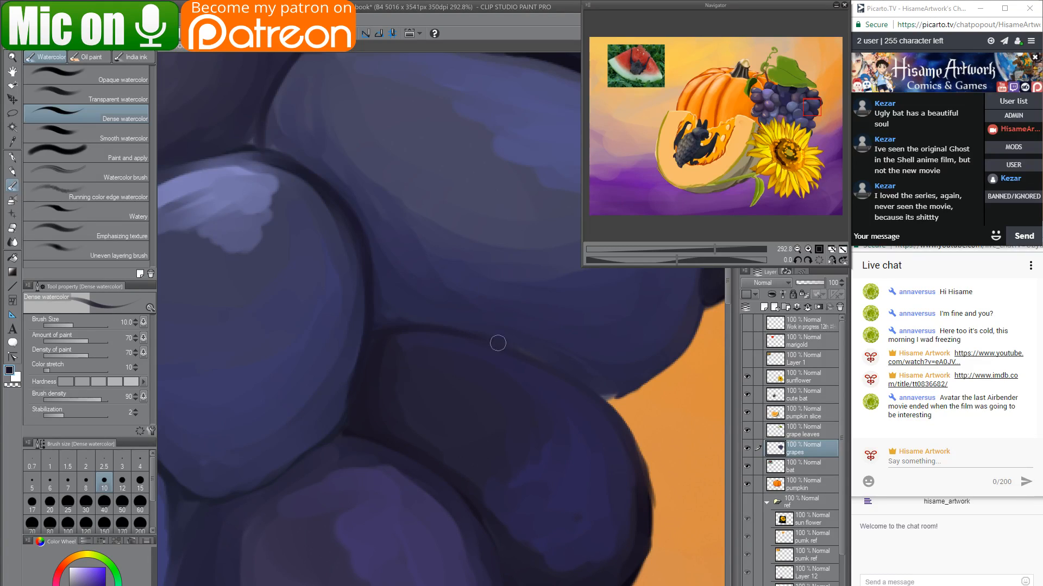
pyautogui.moveTo(510, 355); pyautogui.dragTo(475, 334)
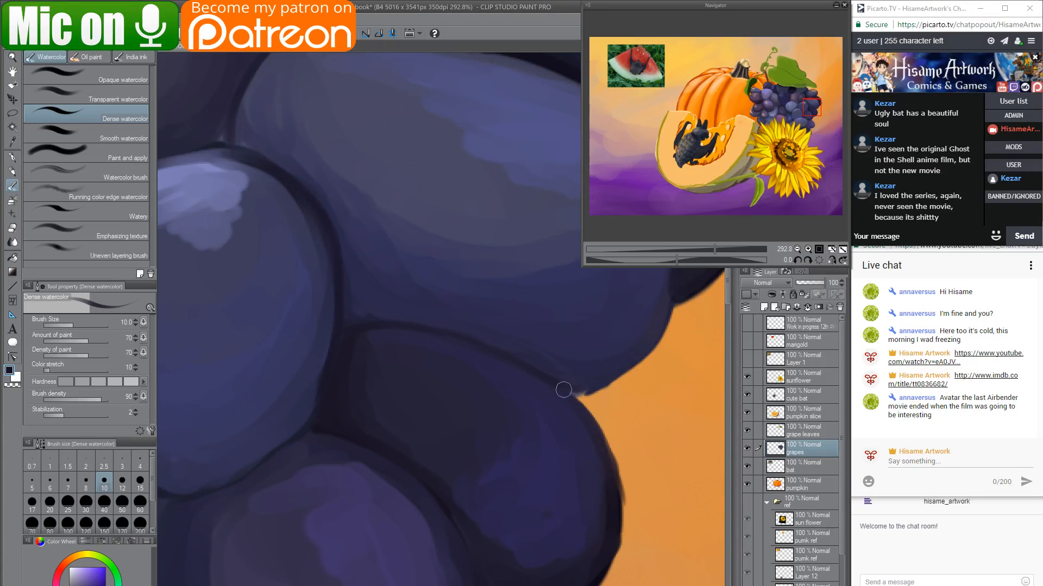
pyautogui.moveTo(564, 390)
pyautogui.mouseDown()
pyautogui.moveTo(623, 373)
pyautogui.moveTo(442, 418)
pyautogui.moveTo(505, 350)
pyautogui.moveTo(514, 305)
pyautogui.moveTo(417, 409)
pyautogui.moveTo(509, 321)
pyautogui.mouseUp()
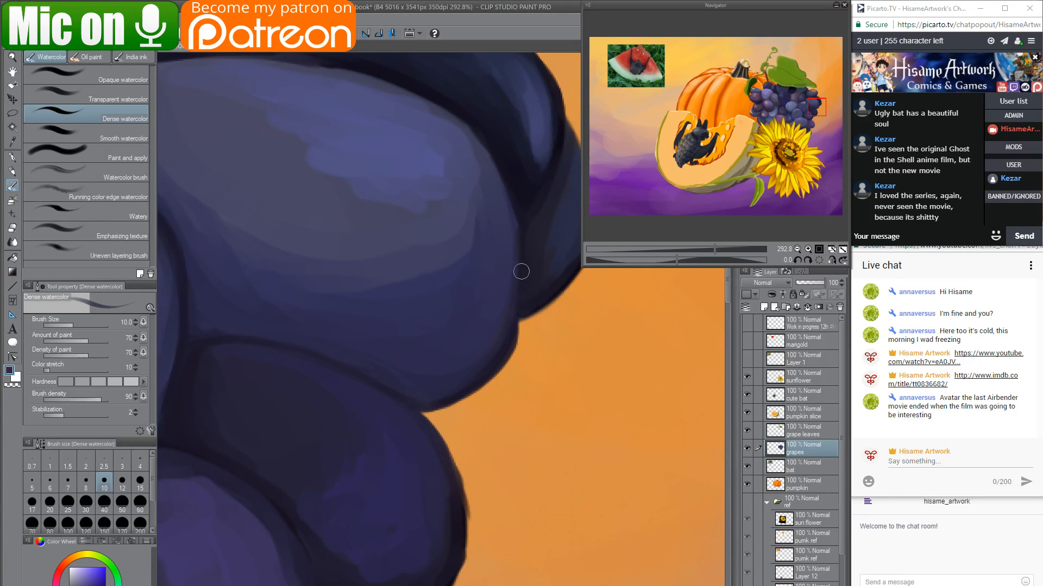
pyautogui.moveTo(458, 399)
pyautogui.mouseDown()
pyautogui.moveTo(466, 221)
pyautogui.moveTo(442, 239)
pyautogui.moveTo(475, 309)
pyautogui.moveTo(683, 246)
pyautogui.mouseUp()
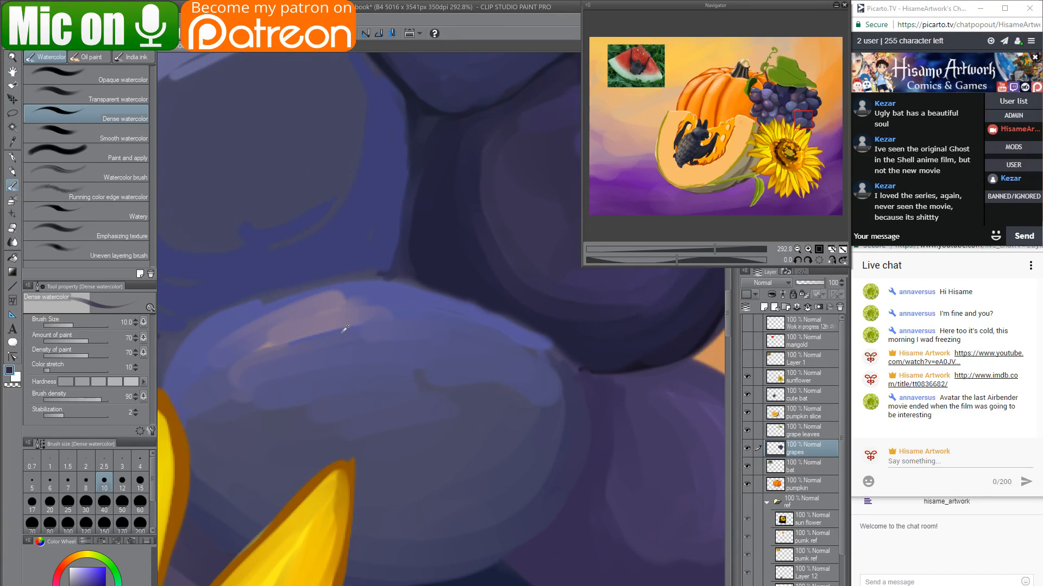
# Hide the sunflower layer and darken the lower-right outer edge of the dark purple grape.
pyautogui.scroll(-4, 365, 328)
pyautogui.scroll(2, 360, 265)
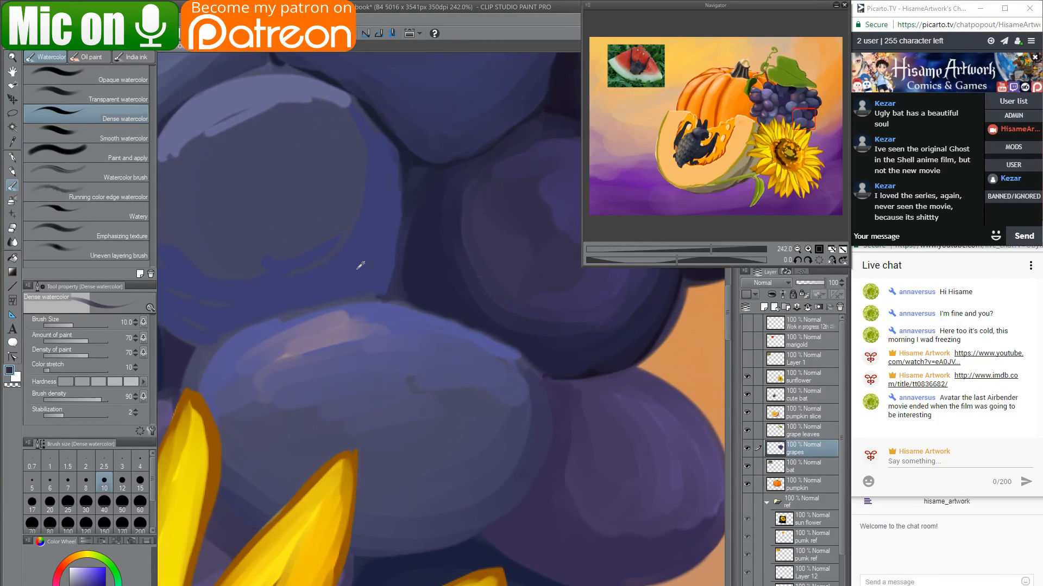
pyautogui.click(746, 376)
pyautogui.moveTo(663, 435); pyautogui.dragTo(394, 495)
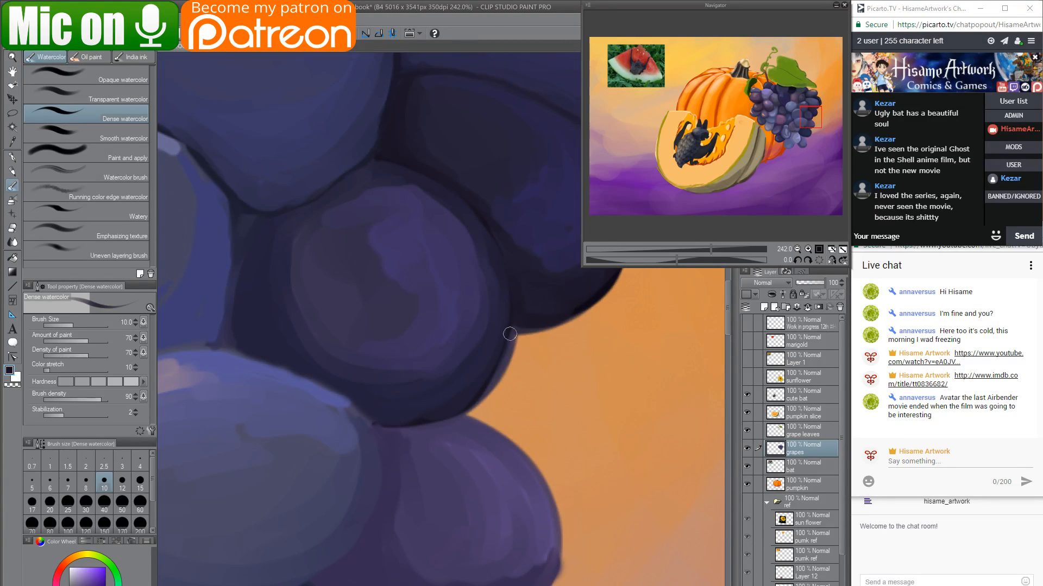
pyautogui.moveTo(516, 325); pyautogui.dragTo(464, 405)
pyautogui.moveTo(408, 385); pyautogui.dragTo(407, 458)
pyautogui.moveTo(337, 412); pyautogui.dragTo(426, 409)
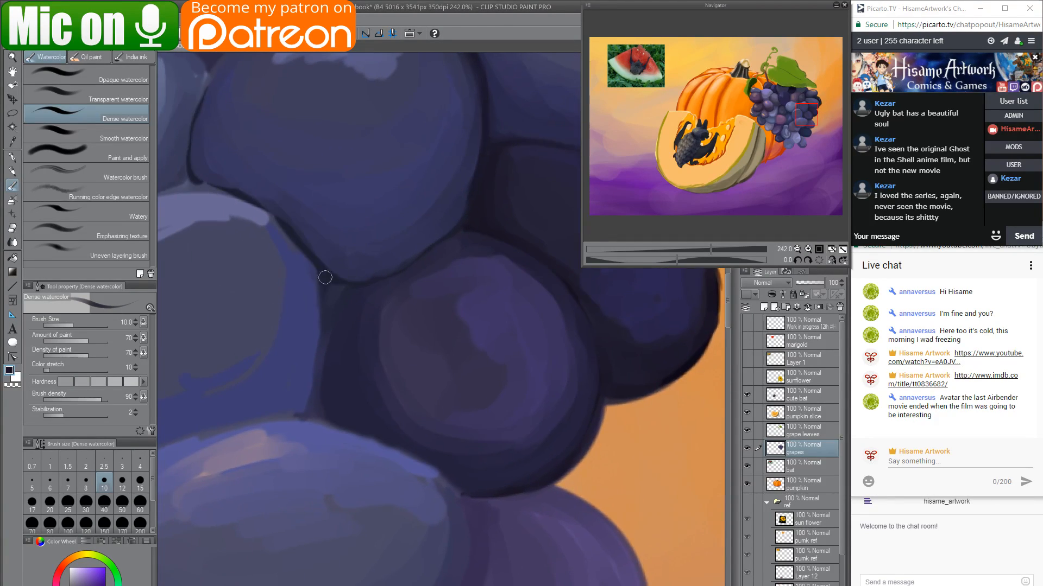
# Sharpen the dark contour between the round grey-blue grape and the dark purple grape, down to the pale blue grape.
pyautogui.moveTo(325, 278); pyautogui.dragTo(289, 414)
pyautogui.moveTo(322, 324); pyautogui.dragTo(304, 405)
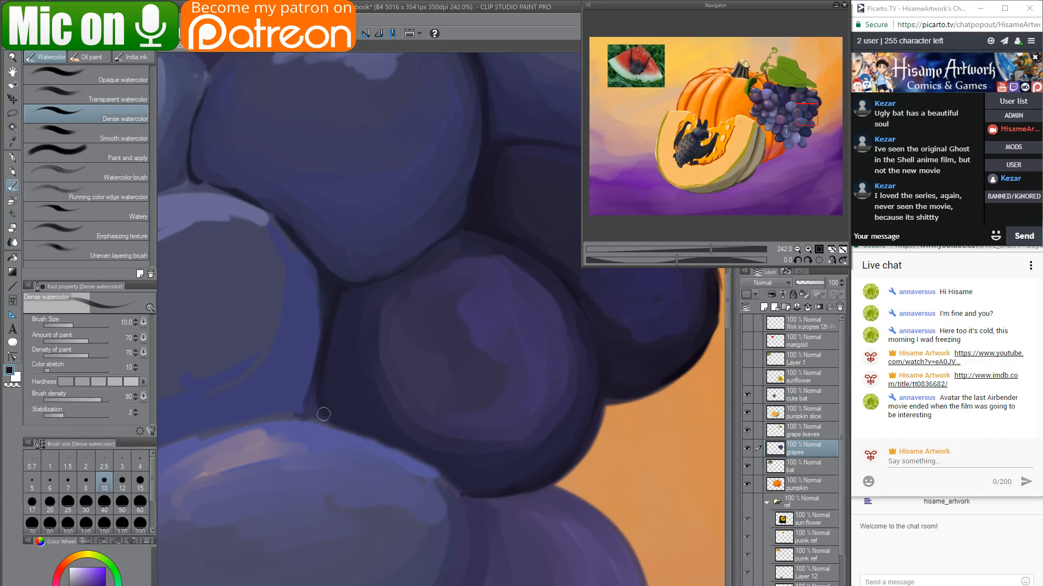
pyautogui.moveTo(318, 382)
pyautogui.mouseDown()
pyautogui.moveTo(302, 415)
pyautogui.moveTo(325, 421)
pyautogui.mouseUp()
pyautogui.moveTo(435, 437); pyautogui.dragTo(349, 365)
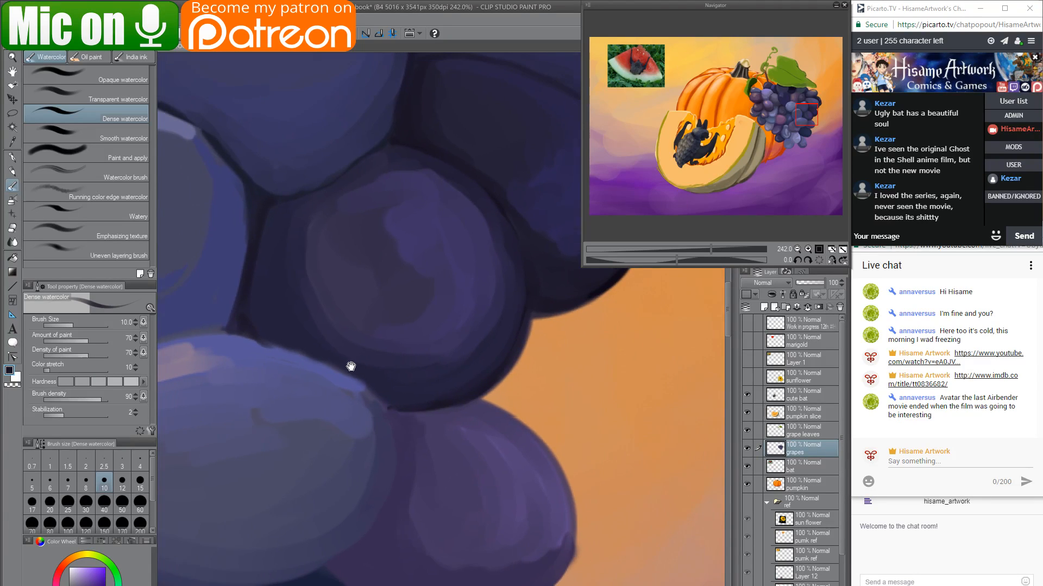
pyautogui.moveTo(233, 332)
pyautogui.mouseDown()
pyautogui.moveTo(376, 402)
pyautogui.moveTo(460, 360)
pyautogui.mouseUp()
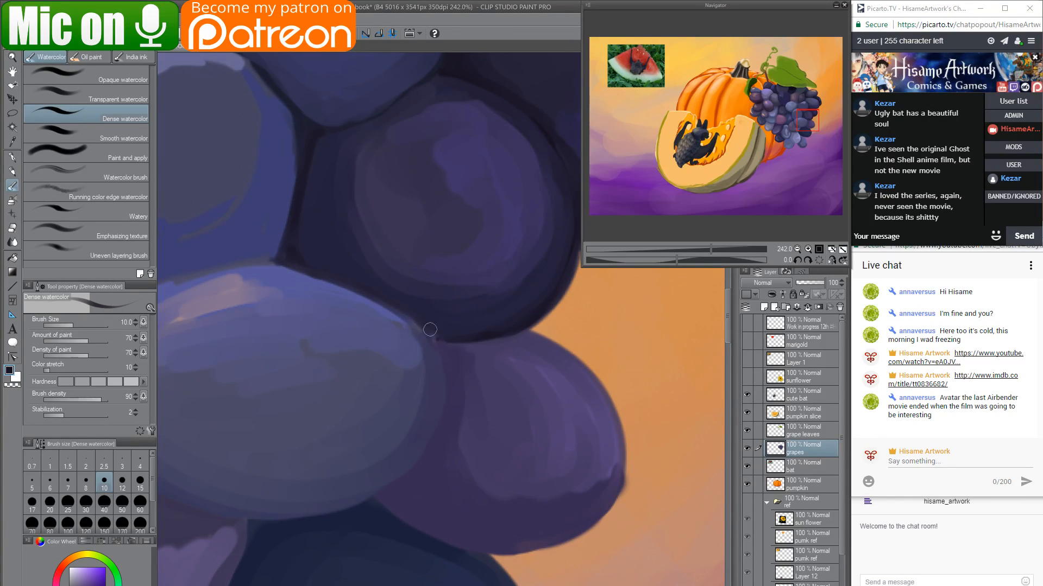
# Redraw the dark contour separating the pale blue grape from the purple grape beside it, undoing the unsatisfactory strokes.
pyautogui.moveTo(430, 329); pyautogui.dragTo(447, 372)
pyautogui.hotkey('ctrl', 'z')
pyautogui.moveTo(448, 387); pyautogui.dragTo(441, 437)
pyautogui.hotkey('ctrl', 'z')
pyautogui.moveTo(435, 353); pyautogui.dragTo(426, 451)
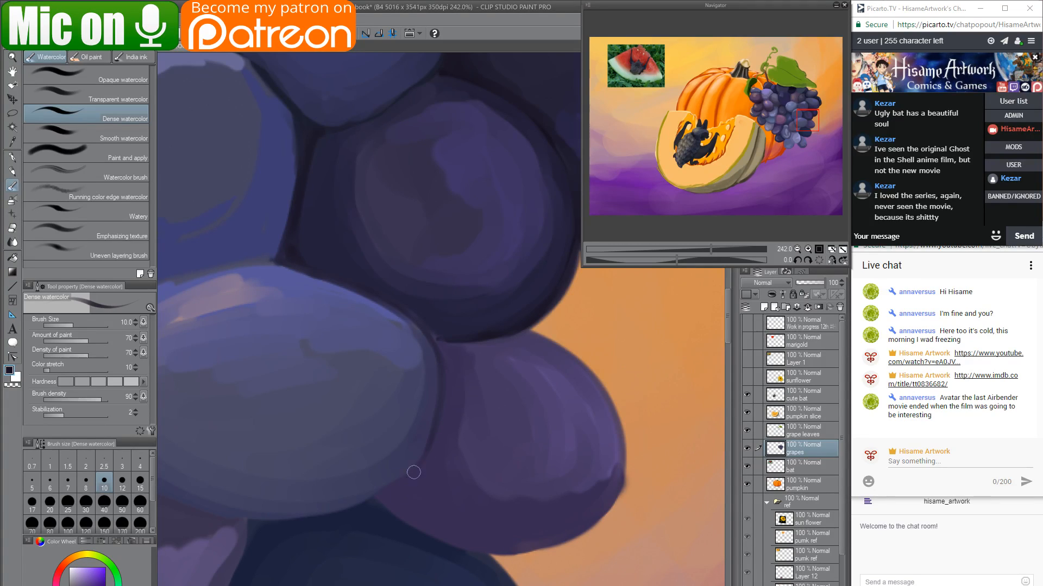
# Darken the purple grape's outer contour along its upper edge and around its lower-right side.
pyautogui.moveTo(424, 320)
pyautogui.mouseDown()
pyautogui.moveTo(480, 339)
pyautogui.moveTo(407, 243)
pyautogui.moveTo(337, 194)
pyautogui.mouseUp()
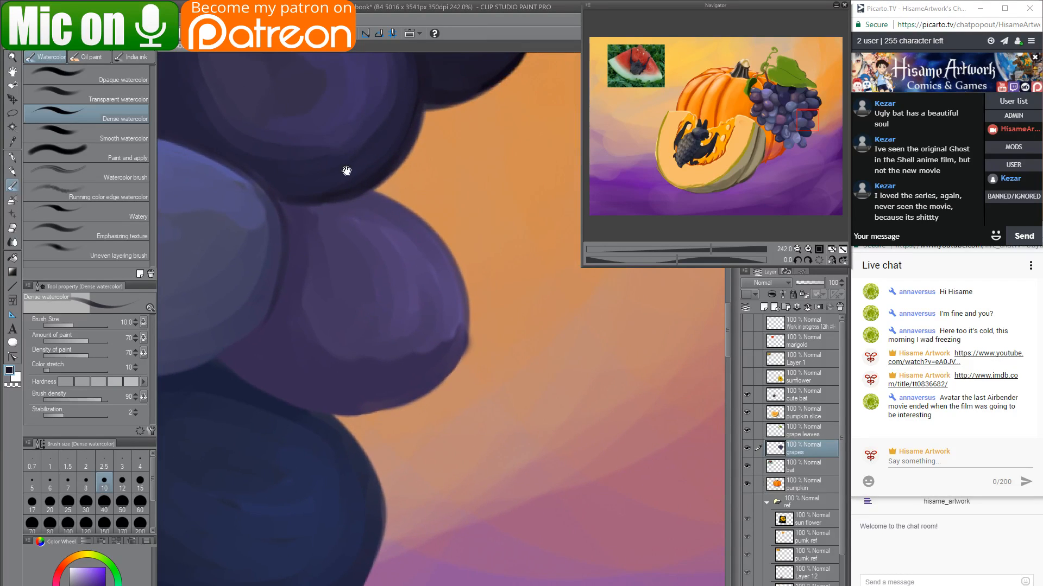
pyautogui.moveTo(418, 218); pyautogui.dragTo(369, 193)
pyautogui.moveTo(237, 372)
pyautogui.mouseDown()
pyautogui.moveTo(255, 338)
pyautogui.moveTo(285, 339)
pyautogui.moveTo(406, 390)
pyautogui.mouseUp()
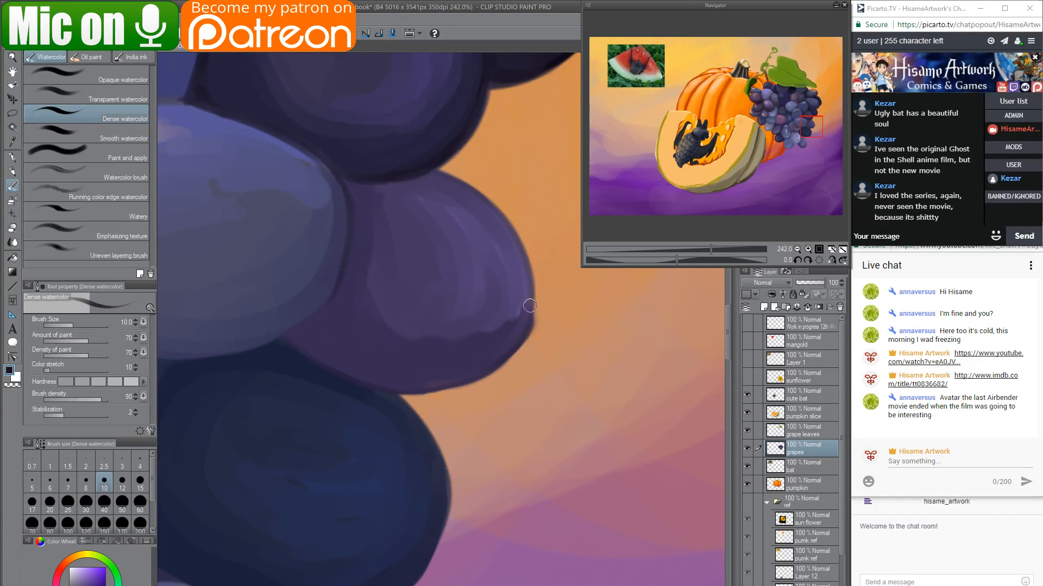
pyautogui.moveTo(530, 305)
pyautogui.mouseDown()
pyautogui.moveTo(467, 372)
pyautogui.moveTo(401, 384)
pyautogui.mouseUp()
pyautogui.moveTo(511, 337); pyautogui.dragTo(438, 393)
# Sample and adjust a purple tone, set the brush size to 15 and shade the purple grape's right rim.
pyautogui.keyDown('alt'); pyautogui.click(455, 363); pyautogui.keyUp('alt')
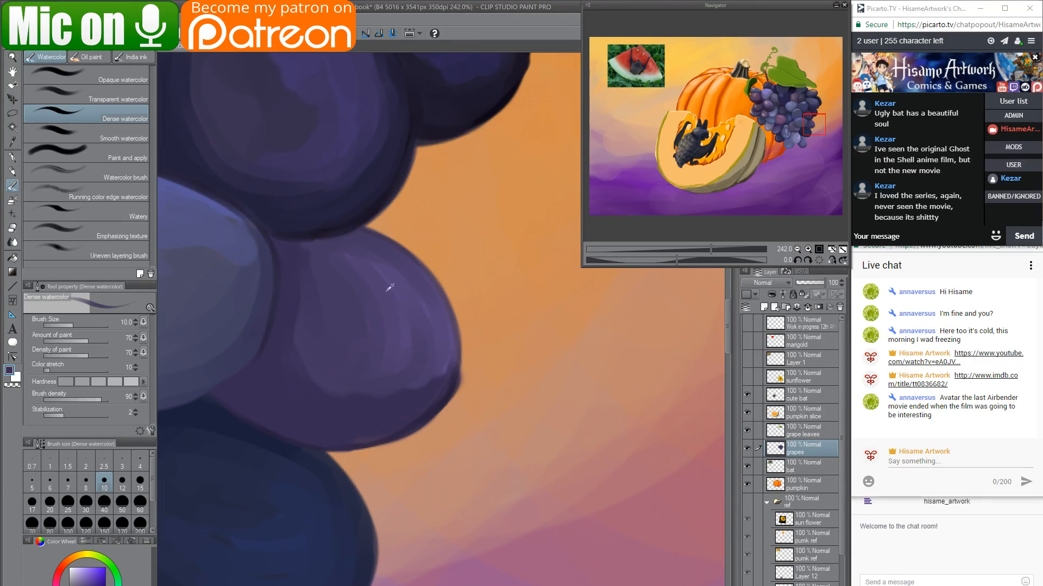
pyautogui.keyDown('alt'); pyautogui.click(354, 253); pyautogui.keyUp('alt')
pyautogui.click(80, 578)
pyautogui.press(']')
pyautogui.press(']')
pyautogui.moveTo(429, 277); pyautogui.dragTo(448, 368)
pyautogui.moveTo(442, 304); pyautogui.dragTo(445, 383)
pyautogui.moveTo(444, 347); pyautogui.dragTo(434, 301)
pyautogui.moveTo(415, 267)
pyautogui.mouseDown()
pyautogui.moveTo(447, 330)
pyautogui.moveTo(449, 312)
pyautogui.moveTo(621, 253)
pyautogui.moveTo(685, 396)
pyautogui.moveTo(683, 419)
pyautogui.mouseUp()
pyautogui.moveTo(360, 450)
pyautogui.mouseDown()
pyautogui.moveTo(388, 439)
pyautogui.moveTo(380, 453)
pyautogui.mouseUp()
# Sample a dark blue and outline the pale blue grape's left, lower and right edges with the size 15 brush.
pyautogui.keyDown('alt'); pyautogui.click(572, 381); pyautogui.keyUp('alt')
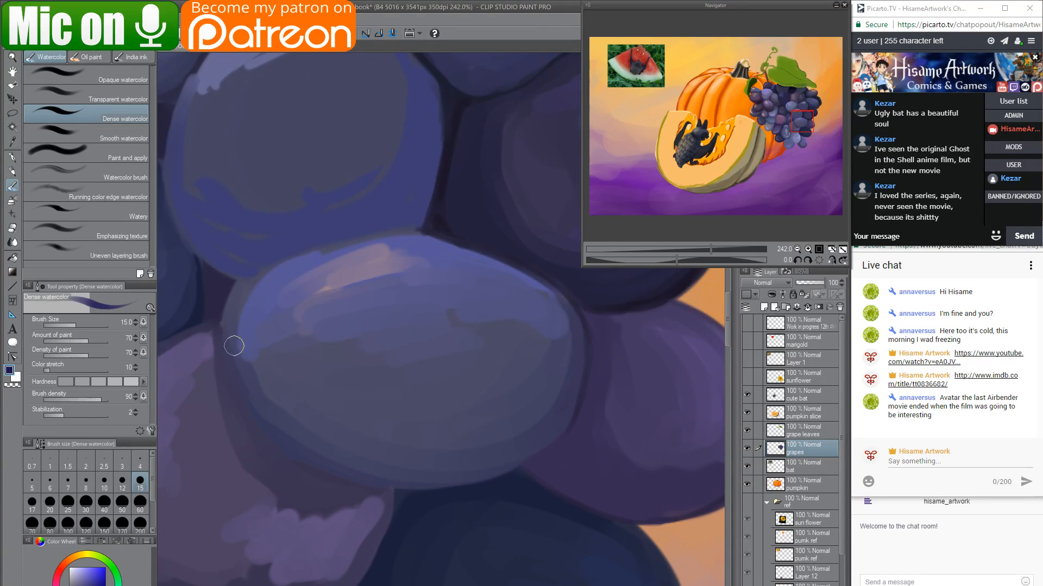
pyautogui.moveTo(233, 314); pyautogui.dragTo(247, 414)
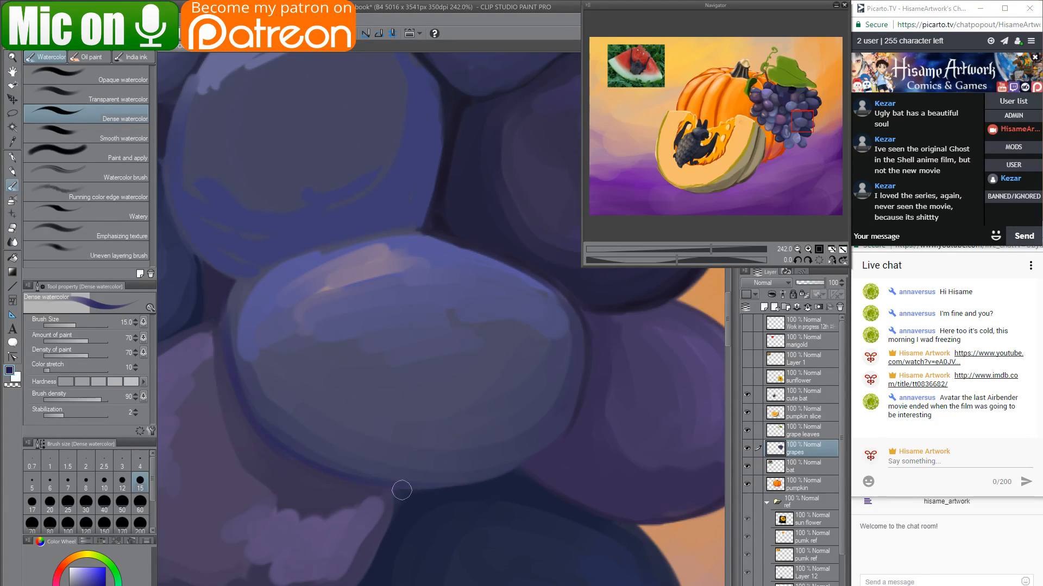
pyautogui.moveTo(378, 483); pyautogui.dragTo(533, 457)
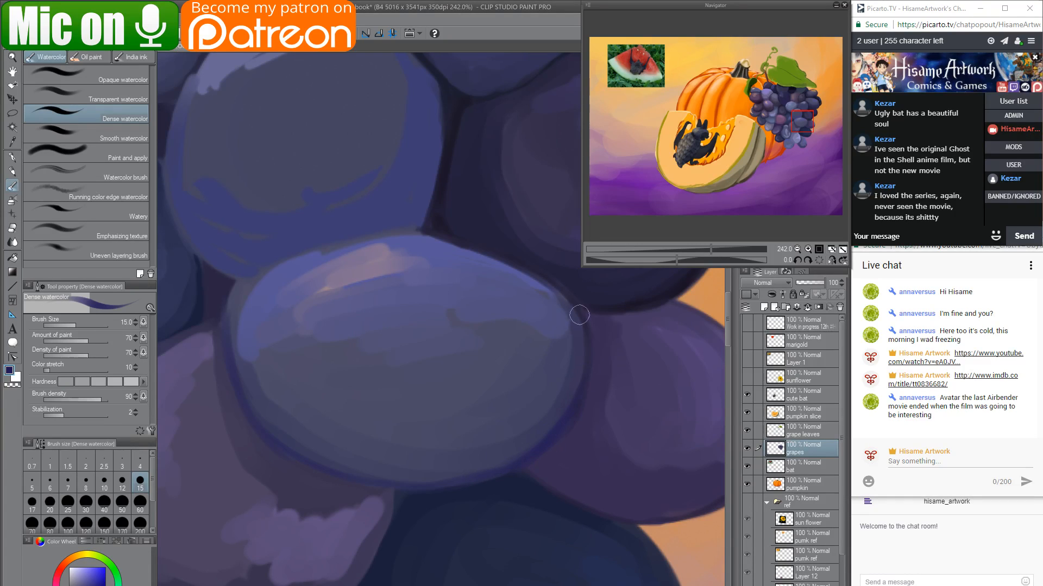
pyautogui.moveTo(554, 391); pyautogui.dragTo(527, 408)
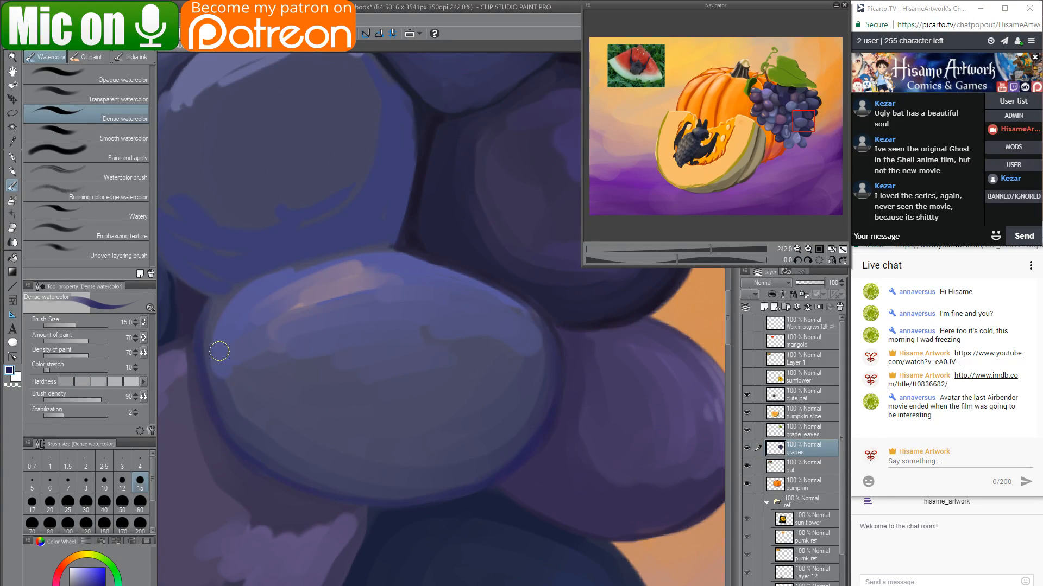
# Sample an edge tone, set the brush size to 30 and soften the shading along the pale blue grape's left and lower sides.
pyautogui.keyDown('alt'); pyautogui.click(211, 326); pyautogui.keyUp('alt')
pyautogui.press(']')
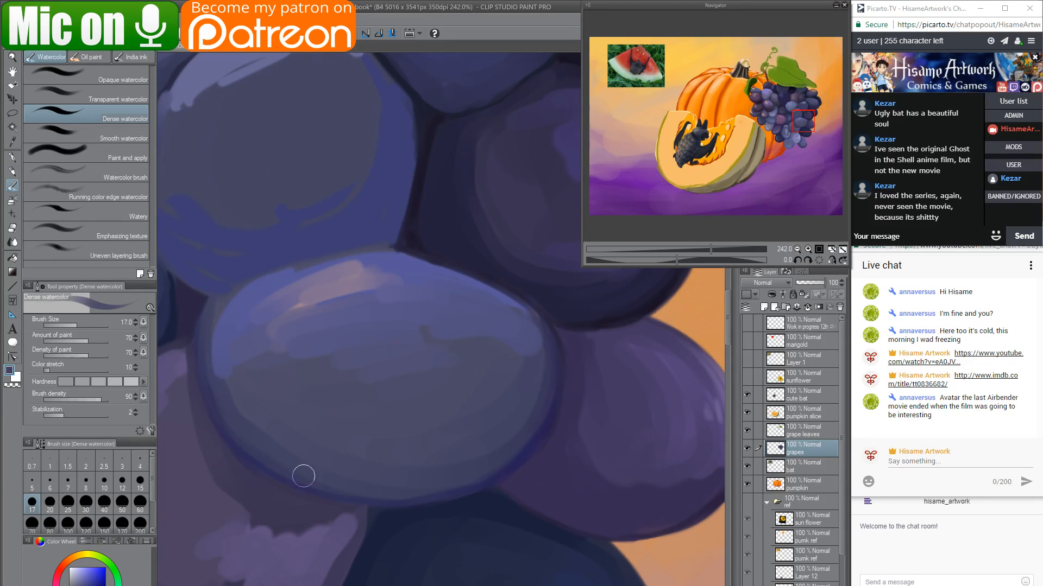
pyautogui.press(']')
pyautogui.press(']')
pyautogui.press(']')
pyautogui.moveTo(211, 310)
pyautogui.mouseDown()
pyautogui.moveTo(262, 420)
pyautogui.moveTo(207, 310)
pyautogui.moveTo(373, 477)
pyautogui.mouseUp()
pyautogui.moveTo(215, 368)
pyautogui.mouseDown()
pyautogui.moveTo(471, 461)
pyautogui.moveTo(501, 430)
pyautogui.mouseUp()
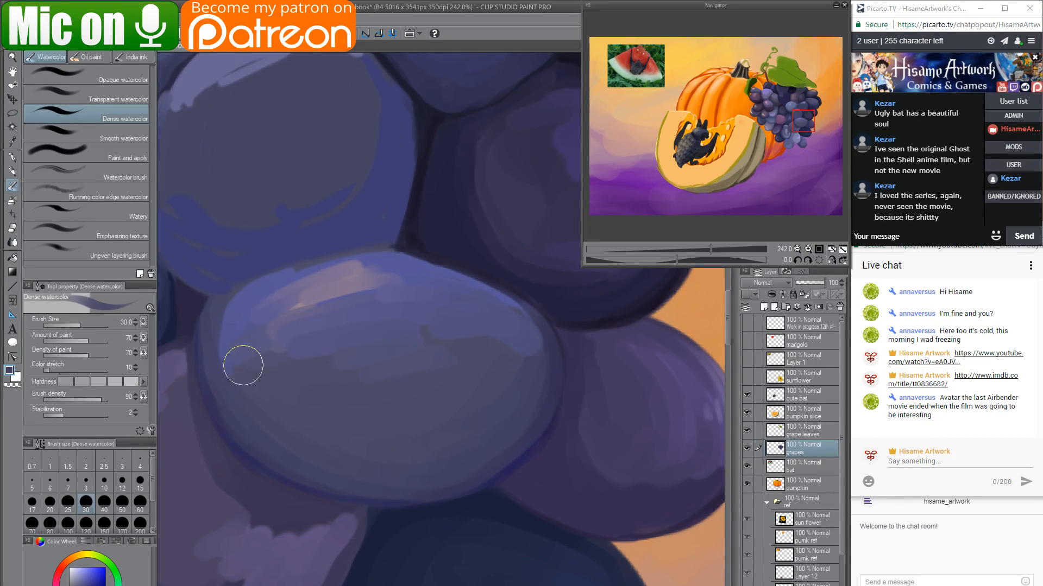
pyautogui.moveTo(313, 390); pyautogui.dragTo(403, 417)
# Set the brush size to 60 and smooth the pale blue grape's body with sampled blue tones.
pyautogui.keyDown('alt'); pyautogui.click(456, 380); pyautogui.keyUp('alt')
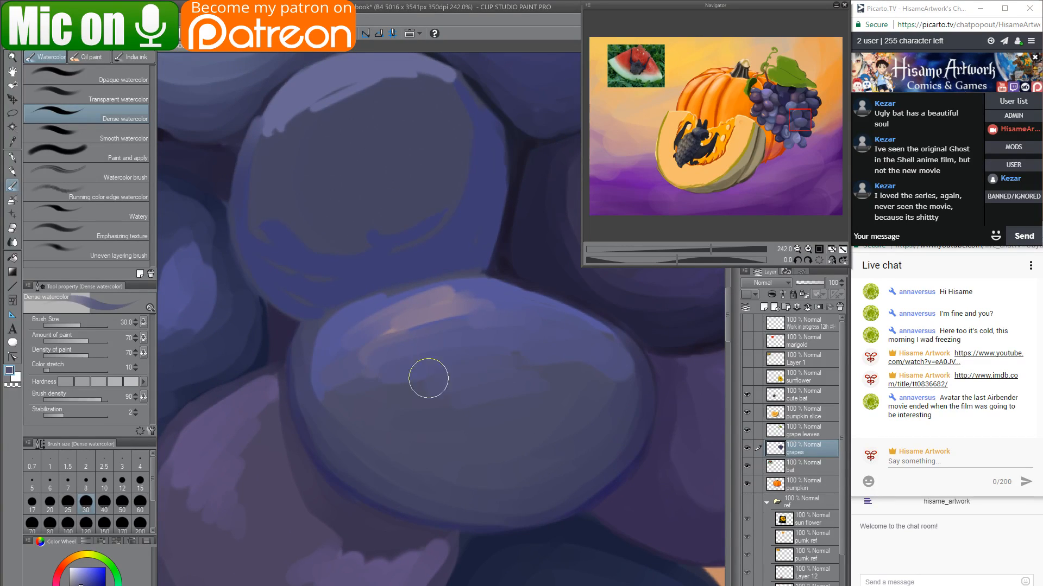
pyautogui.press(']')
pyautogui.press(']')
pyautogui.press(']')
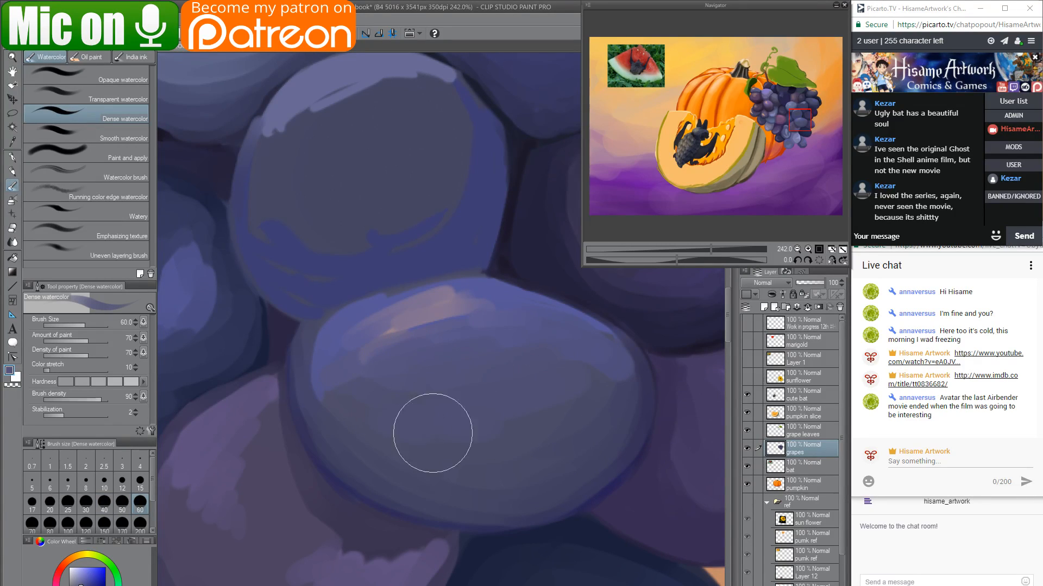
pyautogui.keyDown('alt'); pyautogui.click(602, 438); pyautogui.keyUp('alt')
pyautogui.moveTo(611, 413)
pyautogui.mouseDown()
pyautogui.moveTo(568, 481)
pyautogui.moveTo(564, 463)
pyautogui.moveTo(450, 491)
pyautogui.moveTo(383, 462)
pyautogui.moveTo(316, 395)
pyautogui.mouseUp()
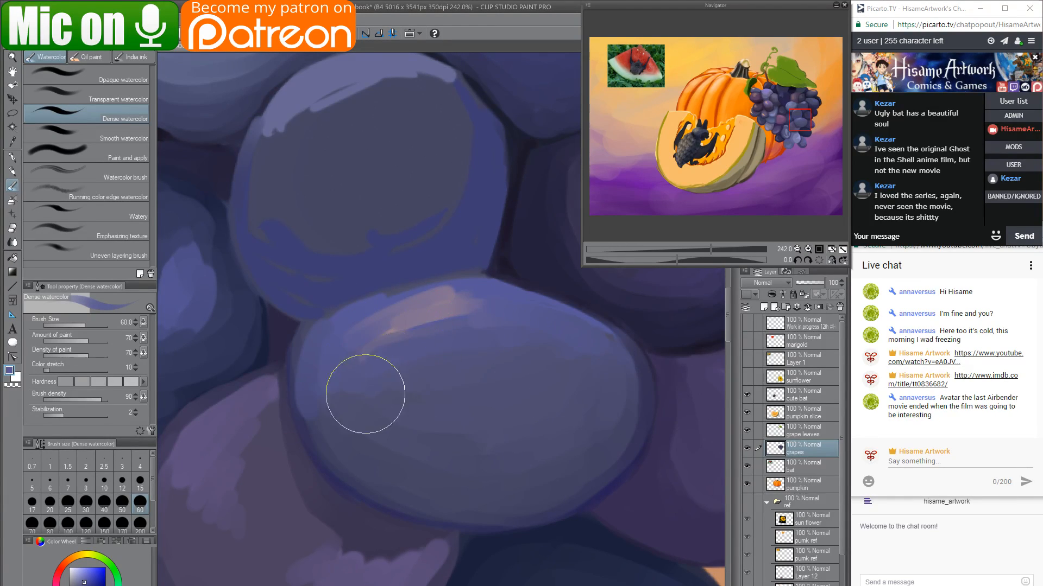
pyautogui.moveTo(375, 407); pyautogui.dragTo(447, 426)
pyautogui.moveTo(420, 367)
pyautogui.mouseDown()
pyautogui.moveTo(490, 363)
pyautogui.moveTo(482, 390)
pyautogui.moveTo(569, 354)
pyautogui.moveTo(564, 380)
pyautogui.moveTo(474, 432)
pyautogui.moveTo(576, 385)
pyautogui.moveTo(584, 391)
pyautogui.moveTo(529, 439)
pyautogui.mouseUp()
# Sample the pinkish highlight colour and broaden the highlight on top of the pale blue grape.
pyautogui.keyDown('alt'); pyautogui.click(395, 405); pyautogui.keyUp('alt')
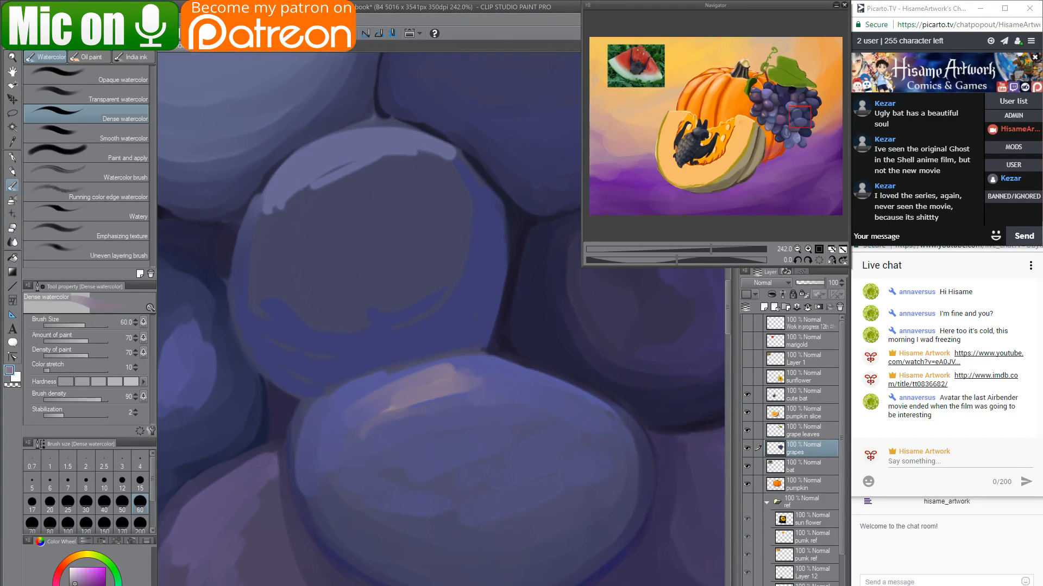
pyautogui.moveTo(467, 383); pyautogui.dragTo(457, 420)
pyautogui.moveTo(447, 366); pyautogui.dragTo(559, 477)
# Repaint the round grape's flat grey centre with sampled blue and blend a wider soft highlight across its upper part.
pyautogui.keyDown('alt'); pyautogui.click(393, 402); pyautogui.keyUp('alt')
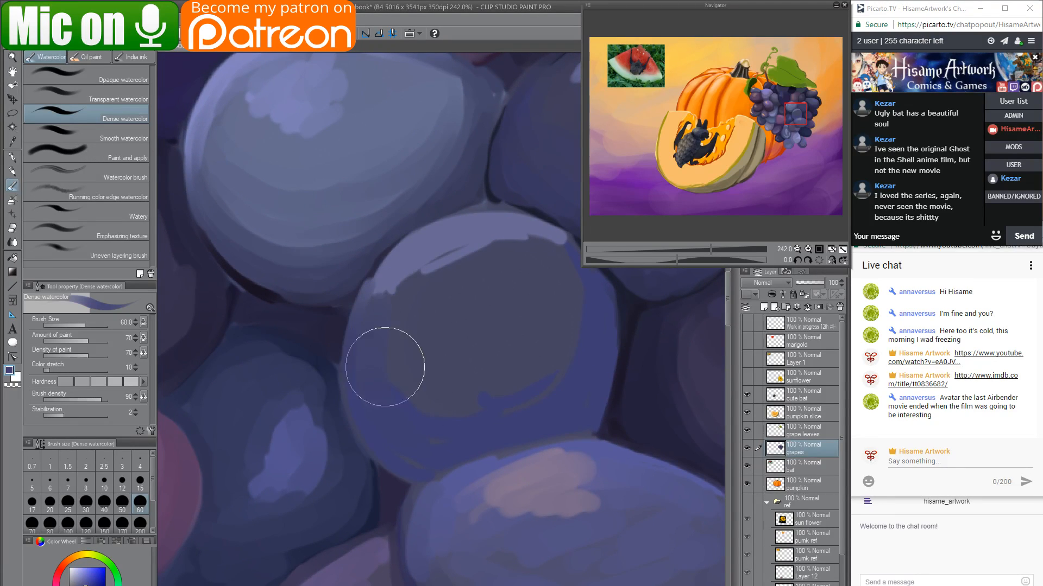
pyautogui.moveTo(391, 448)
pyautogui.mouseDown()
pyautogui.moveTo(406, 456)
pyautogui.moveTo(505, 434)
pyautogui.moveTo(432, 454)
pyautogui.moveTo(579, 374)
pyautogui.moveTo(531, 423)
pyautogui.mouseUp()
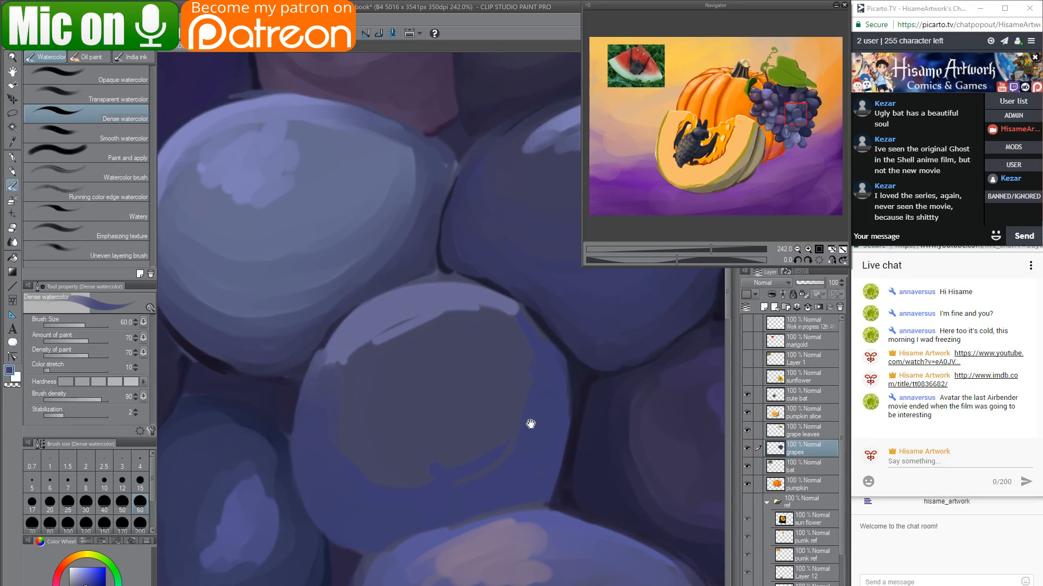
pyautogui.moveTo(511, 362)
pyautogui.mouseDown()
pyautogui.moveTo(409, 475)
pyautogui.moveTo(366, 460)
pyautogui.moveTo(513, 363)
pyautogui.moveTo(366, 453)
pyautogui.moveTo(431, 437)
pyautogui.moveTo(435, 418)
pyautogui.moveTo(404, 412)
pyautogui.moveTo(455, 375)
pyautogui.moveTo(375, 392)
pyautogui.moveTo(374, 483)
pyautogui.moveTo(539, 367)
pyautogui.moveTo(481, 445)
pyautogui.moveTo(417, 380)
pyautogui.moveTo(362, 377)
pyautogui.mouseUp()
pyautogui.moveTo(429, 294)
pyautogui.mouseDown()
pyautogui.moveTo(505, 323)
pyautogui.moveTo(350, 361)
pyautogui.moveTo(452, 329)
pyautogui.moveTo(363, 380)
pyautogui.moveTo(360, 395)
pyautogui.moveTo(378, 326)
pyautogui.moveTo(323, 378)
pyautogui.moveTo(446, 304)
pyautogui.moveTo(453, 311)
pyautogui.moveTo(400, 343)
pyautogui.moveTo(372, 383)
pyautogui.moveTo(414, 352)
pyautogui.moveTo(443, 353)
pyautogui.moveTo(410, 389)
pyautogui.moveTo(447, 412)
pyautogui.moveTo(529, 347)
pyautogui.moveTo(449, 353)
pyautogui.moveTo(364, 400)
pyautogui.moveTo(351, 350)
pyautogui.moveTo(326, 369)
pyautogui.moveTo(325, 359)
pyautogui.moveTo(347, 324)
pyautogui.moveTo(428, 280)
pyautogui.moveTo(475, 290)
pyautogui.moveTo(434, 288)
pyautogui.moveTo(345, 378)
pyautogui.moveTo(331, 435)
pyautogui.mouseUp()
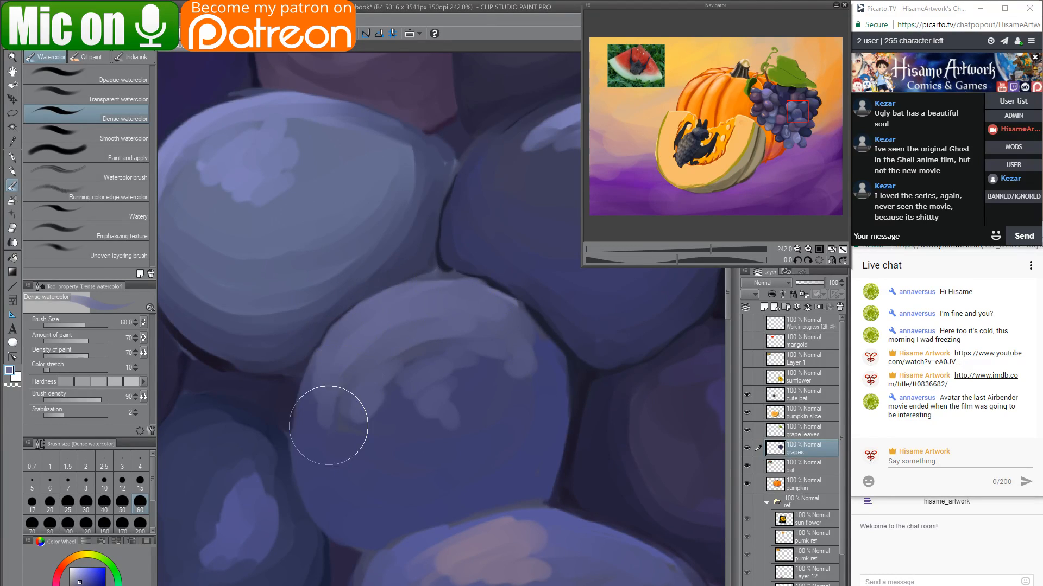
pyautogui.moveTo(454, 398)
pyautogui.mouseDown()
pyautogui.moveTo(344, 440)
pyautogui.moveTo(458, 431)
pyautogui.moveTo(256, 531)
pyautogui.moveTo(251, 509)
pyautogui.mouseUp()
# Sample a dark tone and shade the highlighted blue grape's left edge, adjusting the brush size from 12 up to 25.
pyautogui.keyDown('alt'); pyautogui.click(267, 371); pyautogui.keyUp('alt')
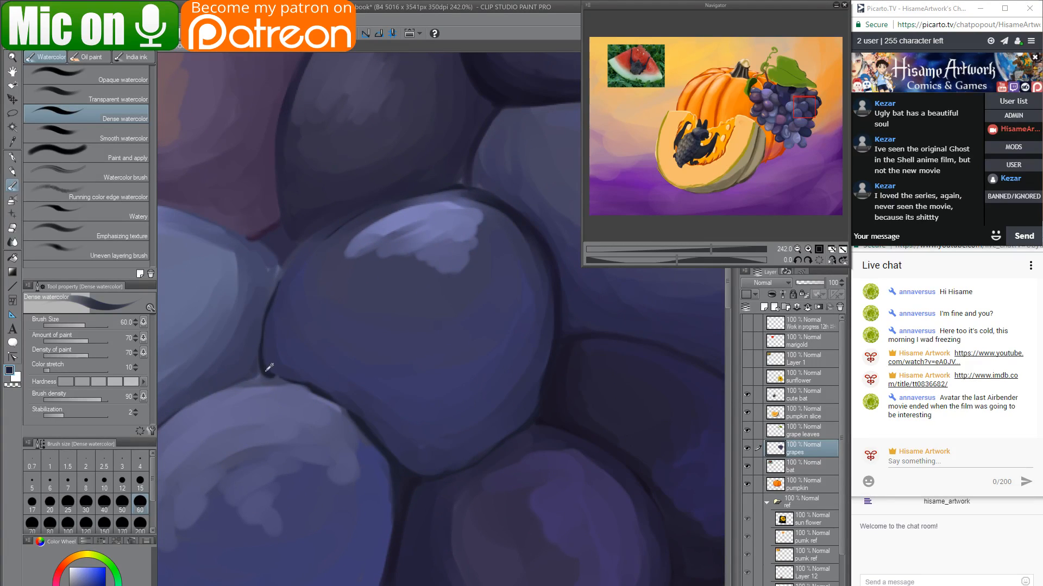
pyautogui.press('[')
pyautogui.press('[')
pyautogui.press('[')
pyautogui.press('[')
pyautogui.press('[')
pyautogui.press('[')
pyautogui.press('[')
pyautogui.press('[')
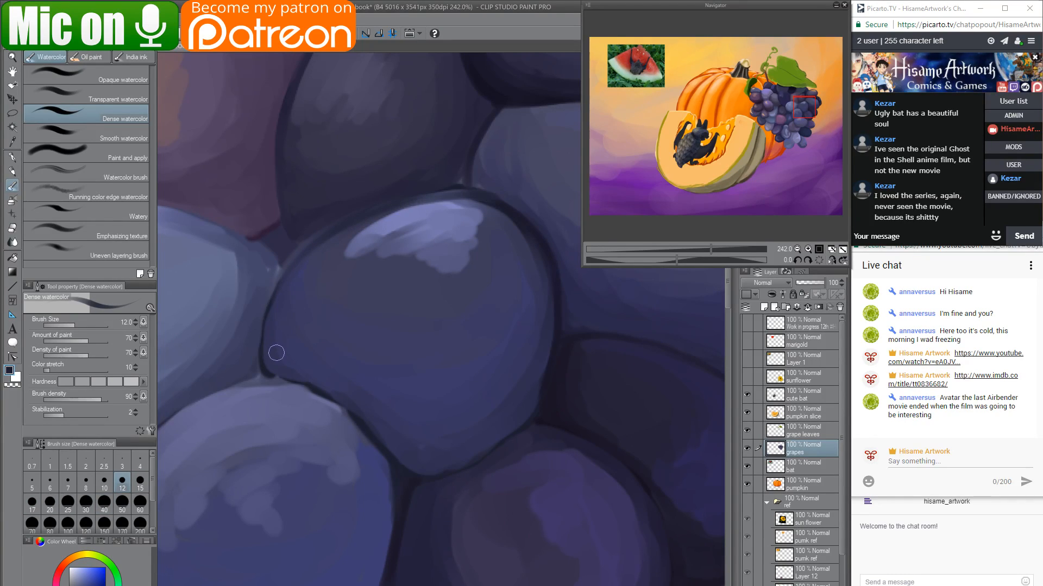
pyautogui.press(']')
pyautogui.press(']')
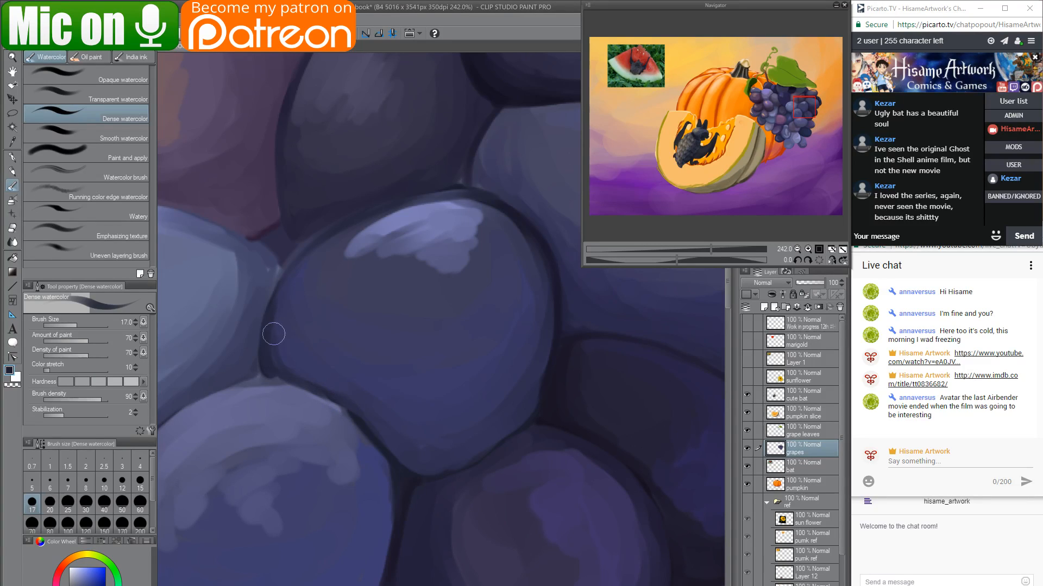
pyautogui.press(']')
pyautogui.press(']')
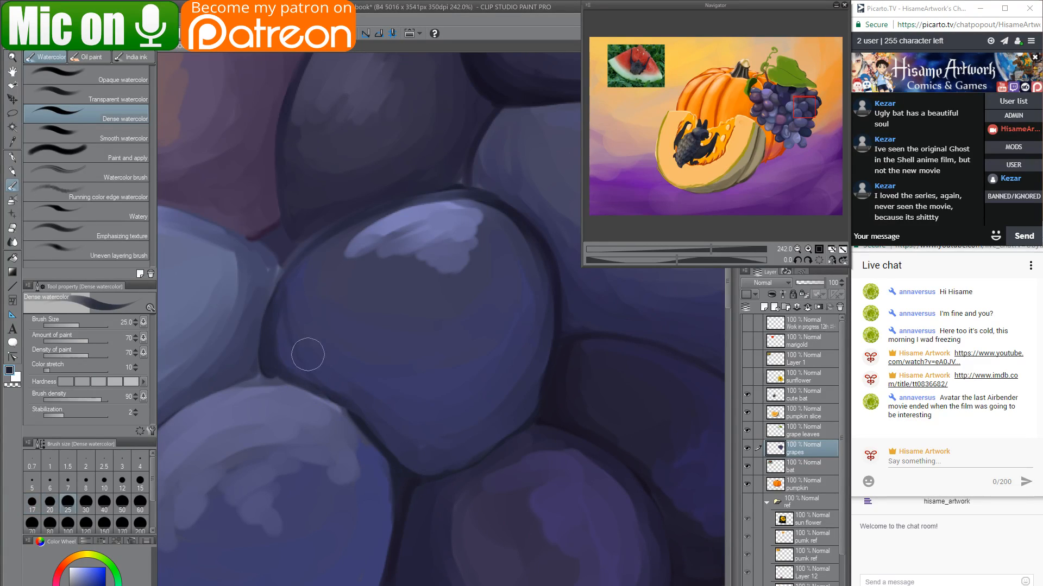
# Sample blue tones and shade the highlighted grape's left, right and lower edges, raising the brush size to 40.
pyautogui.keyDown('alt'); pyautogui.click(297, 313); pyautogui.keyUp('alt')
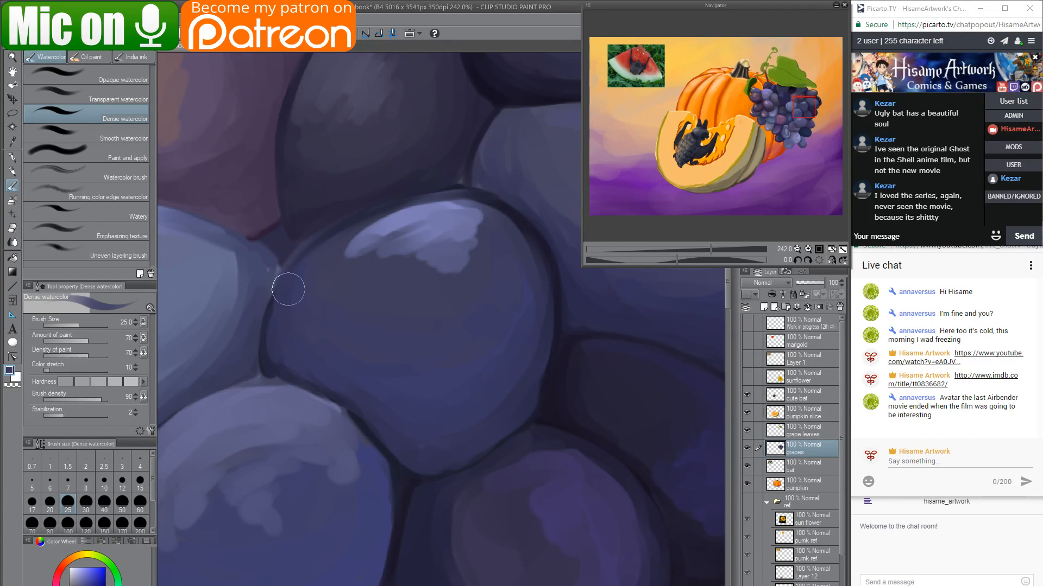
pyautogui.keyDown('alt'); pyautogui.click(370, 429); pyautogui.keyUp('alt')
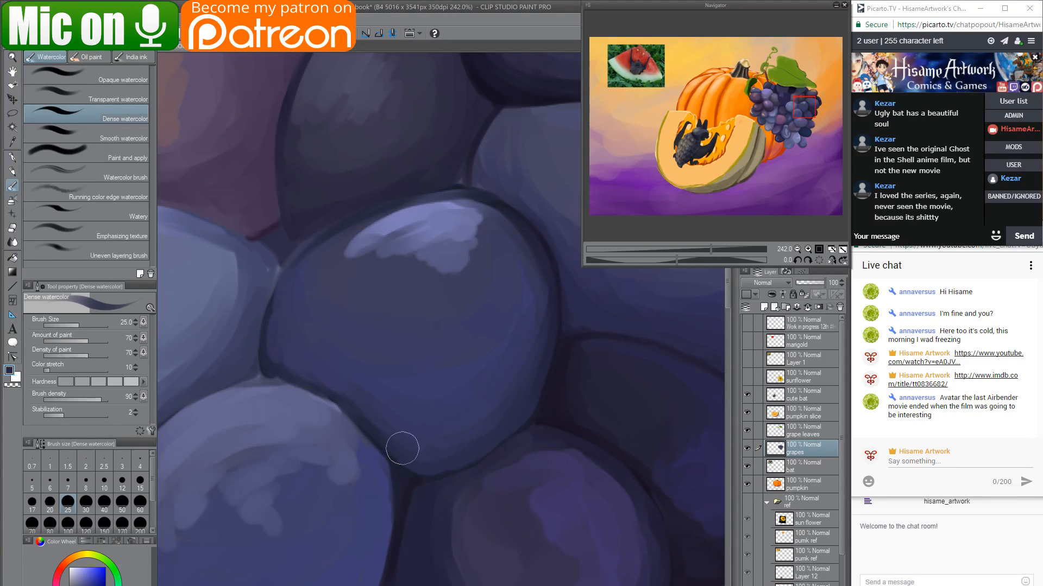
pyautogui.press(']')
pyautogui.press(']')
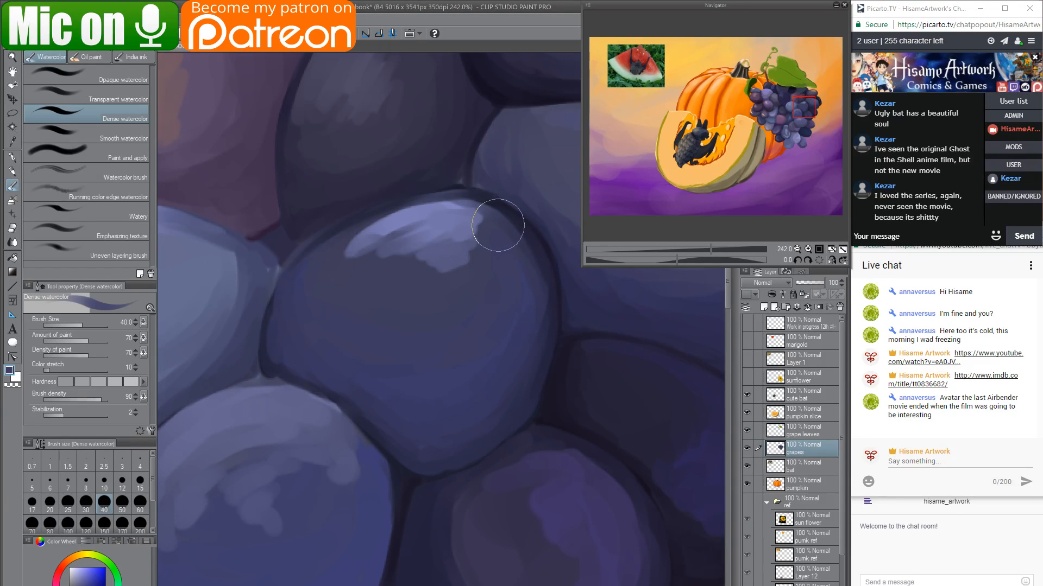
pyautogui.moveTo(531, 236); pyautogui.dragTo(543, 330)
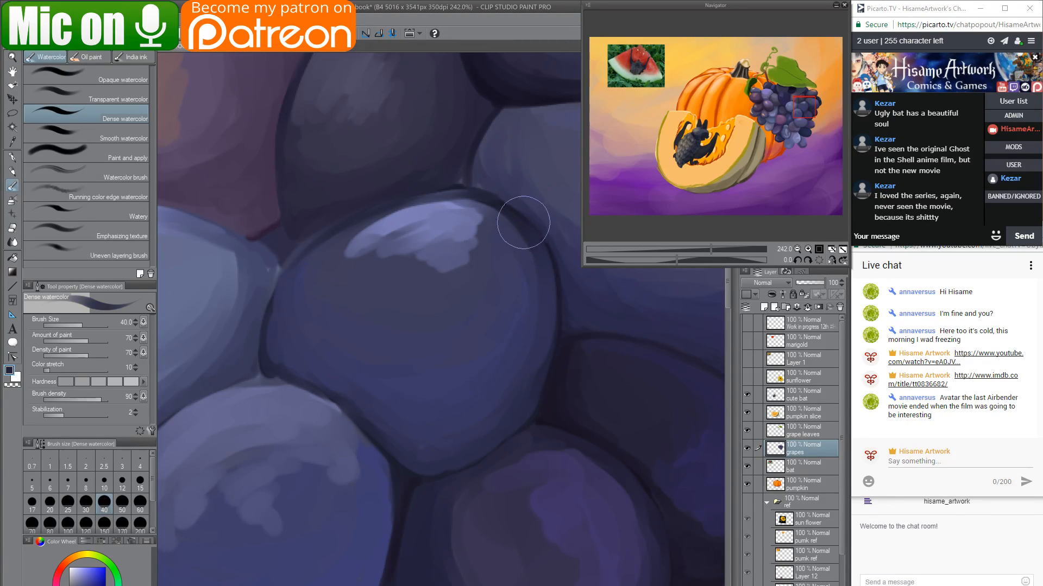
pyautogui.moveTo(523, 223); pyautogui.dragTo(503, 422)
pyautogui.moveTo(540, 324)
pyautogui.mouseDown()
pyautogui.moveTo(446, 439)
pyautogui.moveTo(429, 439)
pyautogui.mouseUp()
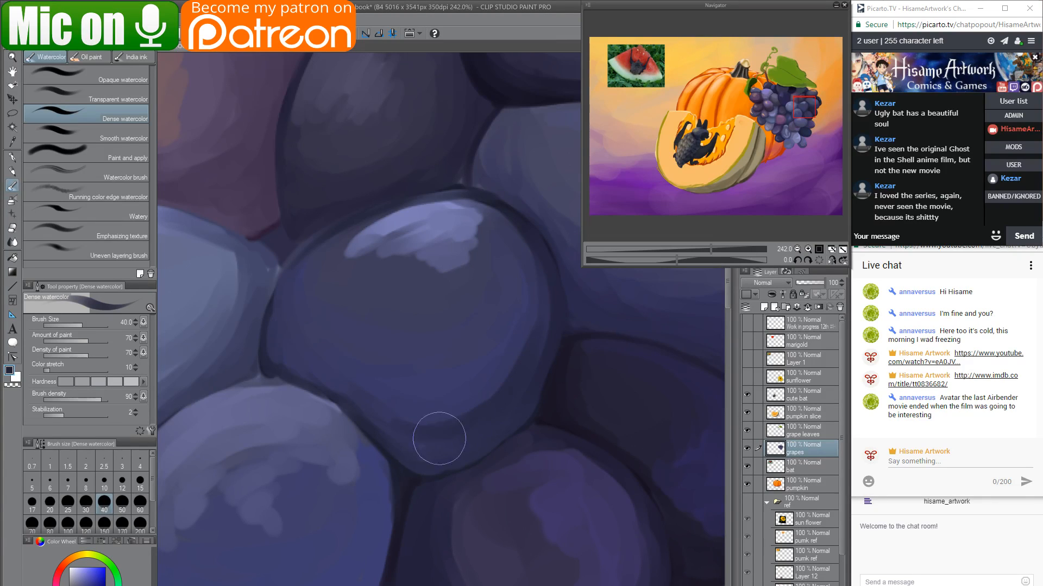
# Repaint the highlighted grape's lower-left side and body with even blue strokes, trimming the left end of its highlight.
pyautogui.moveTo(267, 373); pyautogui.dragTo(353, 407)
pyautogui.moveTo(274, 306)
pyautogui.mouseDown()
pyautogui.moveTo(364, 401)
pyautogui.moveTo(497, 361)
pyautogui.mouseUp()
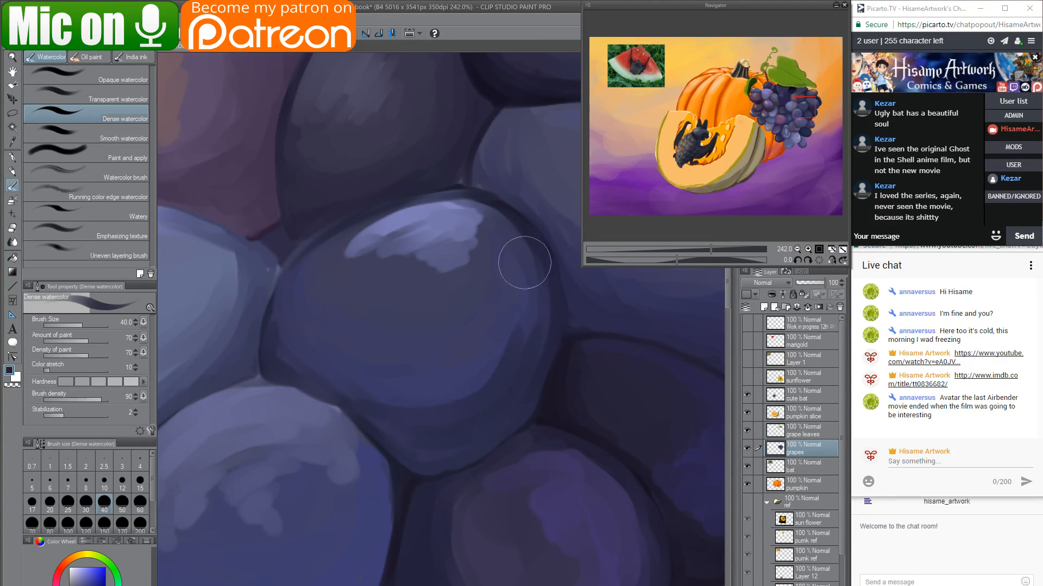
pyautogui.moveTo(524, 262); pyautogui.dragTo(466, 383)
pyautogui.moveTo(285, 360); pyautogui.dragTo(283, 338)
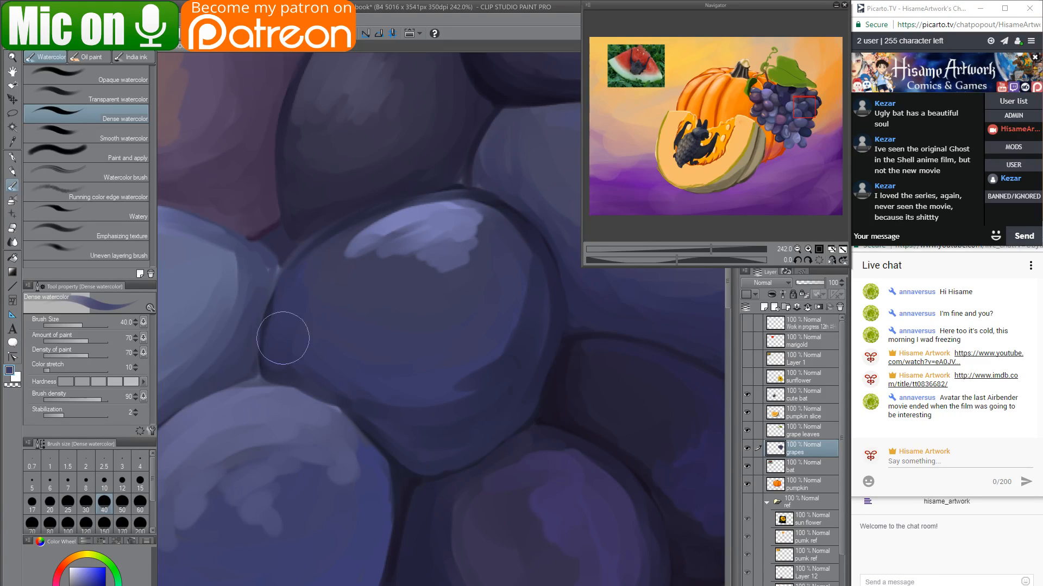
pyautogui.moveTo(346, 254); pyautogui.dragTo(387, 219)
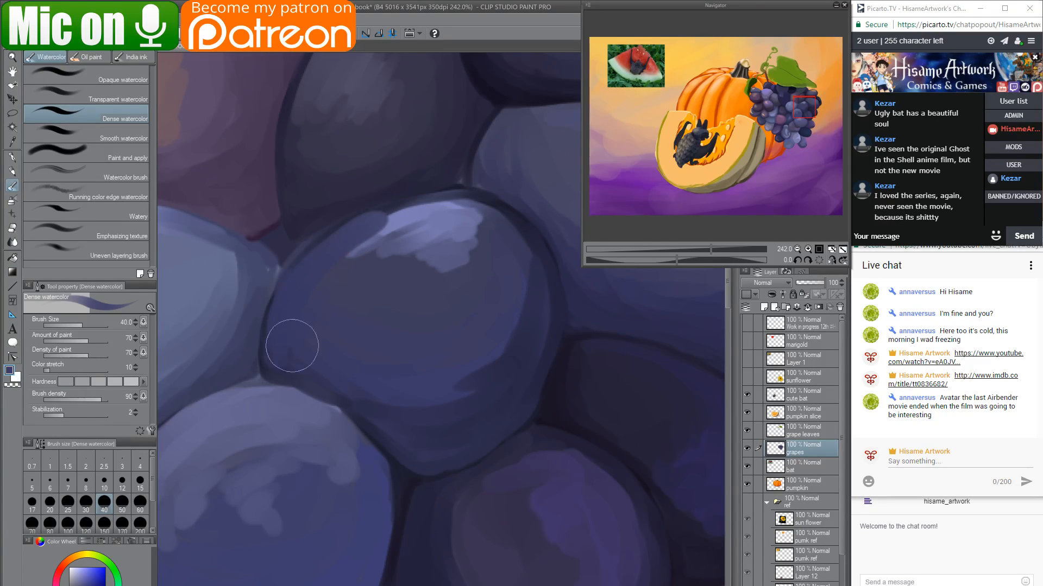
pyautogui.moveTo(282, 362); pyautogui.dragTo(321, 367)
pyautogui.moveTo(336, 276)
pyautogui.mouseDown()
pyautogui.moveTo(313, 301)
pyautogui.moveTo(336, 314)
pyautogui.mouseUp()
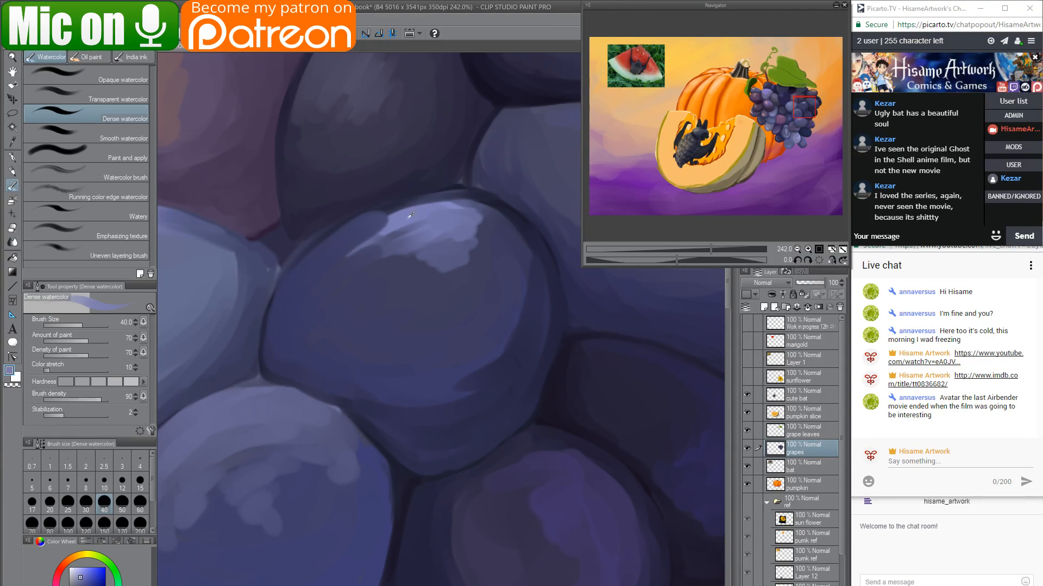
# Blend the grape's pale highlight toward its upper contour and cover its ragged end with sampled blue tones.
pyautogui.moveTo(369, 221)
pyautogui.mouseDown()
pyautogui.moveTo(437, 204)
pyautogui.moveTo(490, 215)
pyautogui.moveTo(456, 180)
pyautogui.moveTo(495, 208)
pyautogui.moveTo(449, 198)
pyautogui.moveTo(359, 240)
pyautogui.moveTo(354, 231)
pyautogui.moveTo(462, 206)
pyautogui.moveTo(446, 201)
pyautogui.moveTo(340, 240)
pyautogui.moveTo(409, 210)
pyautogui.moveTo(442, 255)
pyautogui.mouseUp()
pyautogui.keyDown('alt'); pyautogui.click(512, 214); pyautogui.keyUp('alt')
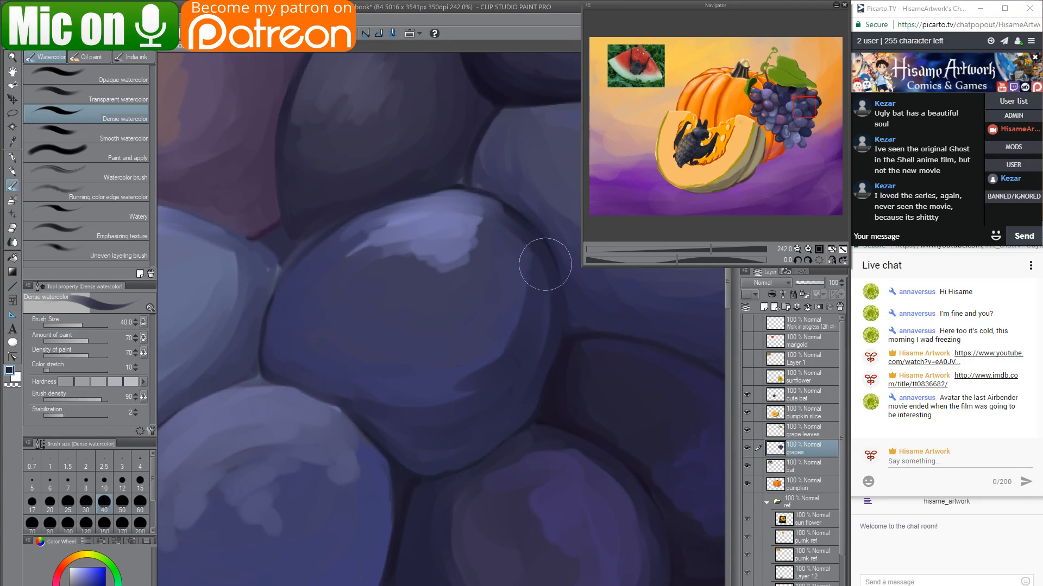
pyautogui.moveTo(486, 316)
pyautogui.mouseDown()
pyautogui.moveTo(467, 349)
pyautogui.moveTo(501, 322)
pyautogui.mouseUp()
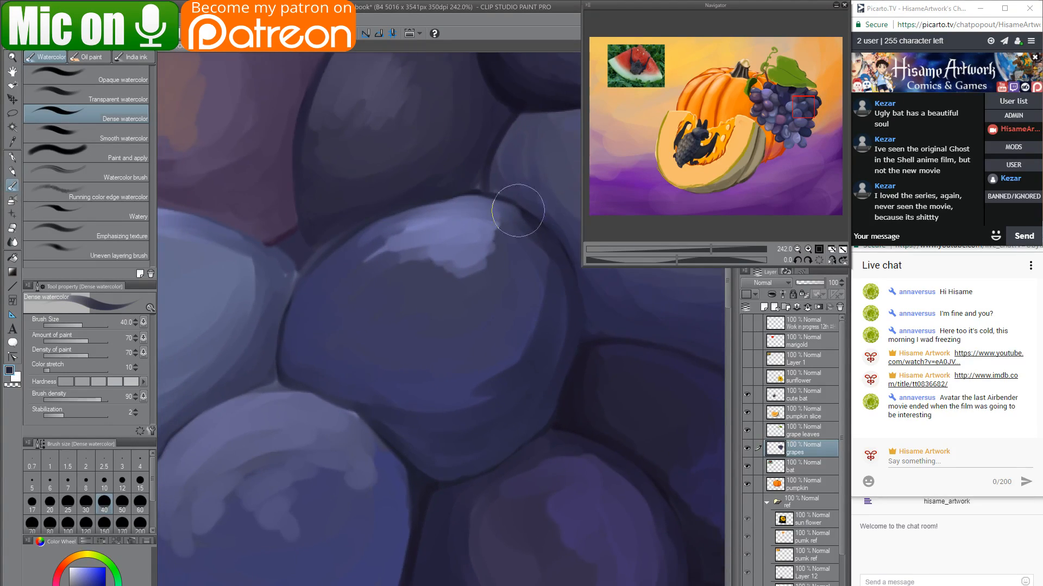
pyautogui.moveTo(405, 234)
pyautogui.mouseDown()
pyautogui.moveTo(454, 246)
pyautogui.moveTo(512, 287)
pyautogui.moveTo(491, 252)
pyautogui.mouseUp()
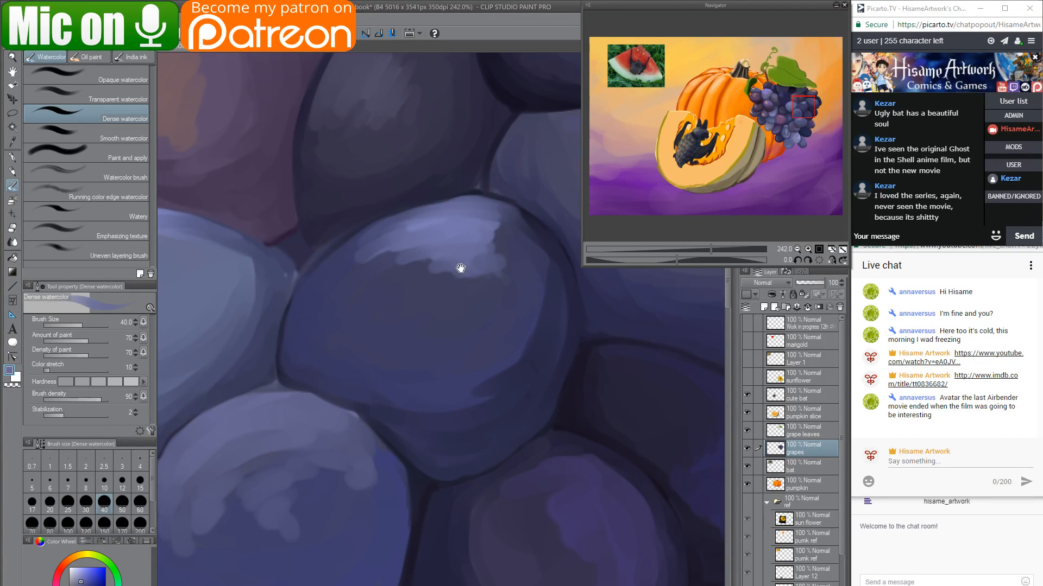
# Sample the body blue to cut the highlight's lower edge clean, and smooth the grape's body at brush size 50.
pyautogui.keyDown('alt'); pyautogui.click(486, 299); pyautogui.keyUp('alt')
pyautogui.moveTo(485, 299)
pyautogui.mouseDown()
pyautogui.moveTo(487, 275)
pyautogui.moveTo(430, 284)
pyautogui.moveTo(409, 265)
pyautogui.moveTo(335, 272)
pyautogui.mouseUp()
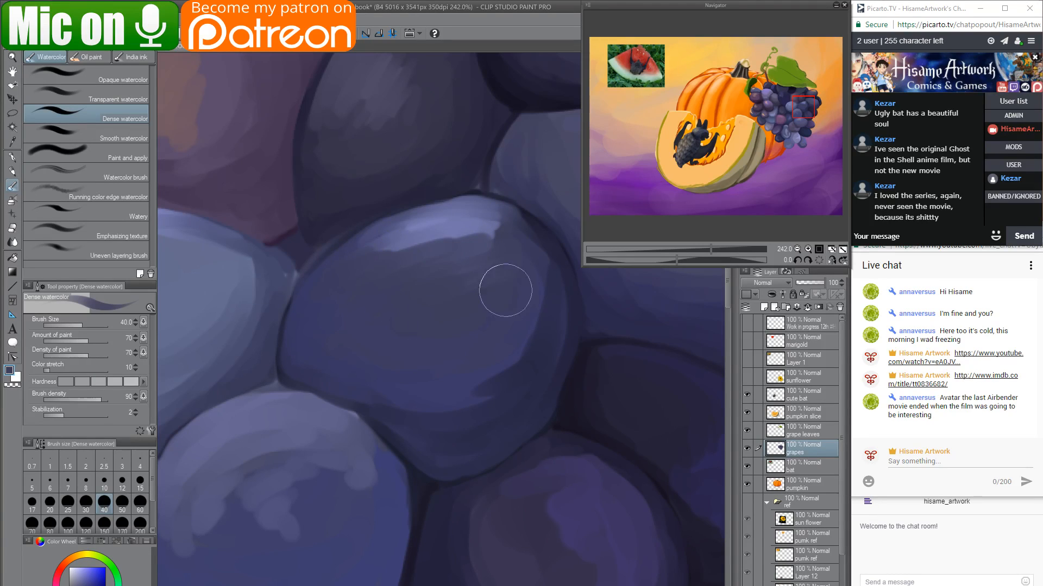
pyautogui.moveTo(505, 291); pyautogui.dragTo(524, 298)
pyautogui.moveTo(382, 401)
pyautogui.mouseDown()
pyautogui.moveTo(488, 381)
pyautogui.moveTo(531, 296)
pyautogui.moveTo(449, 393)
pyautogui.moveTo(460, 411)
pyautogui.moveTo(548, 307)
pyautogui.mouseUp()
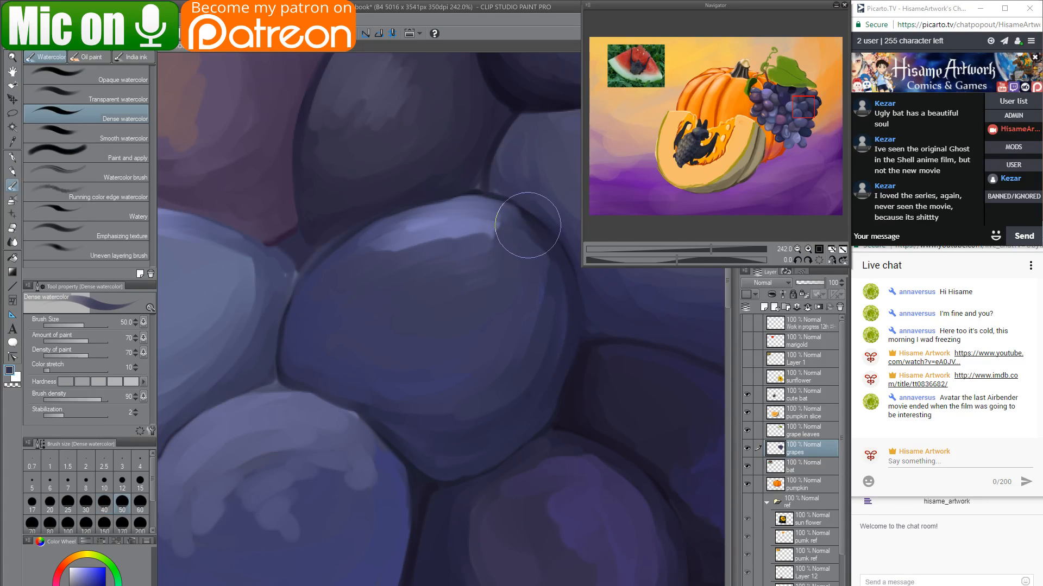
pyautogui.press(']')
pyautogui.moveTo(446, 406)
pyautogui.mouseDown()
pyautogui.moveTo(389, 401)
pyautogui.moveTo(507, 377)
pyautogui.moveTo(425, 424)
pyautogui.moveTo(537, 363)
pyautogui.moveTo(528, 335)
pyautogui.moveTo(410, 391)
pyautogui.moveTo(526, 294)
pyautogui.moveTo(410, 386)
pyautogui.moveTo(468, 327)
pyautogui.moveTo(394, 317)
pyautogui.mouseUp()
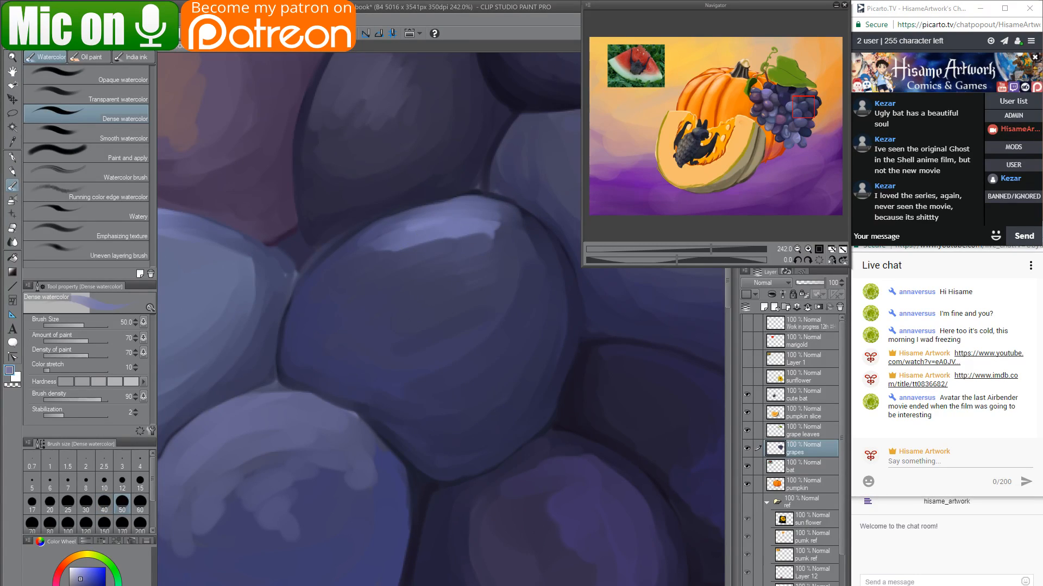
# Paint a soft lighter area below the highlight and blend it into the grape's left side with sampled blues.
pyautogui.moveTo(472, 222); pyautogui.dragTo(372, 272)
pyautogui.moveTo(447, 261); pyautogui.dragTo(425, 293)
pyautogui.keyDown('alt'); pyautogui.click(314, 293); pyautogui.keyUp('alt')
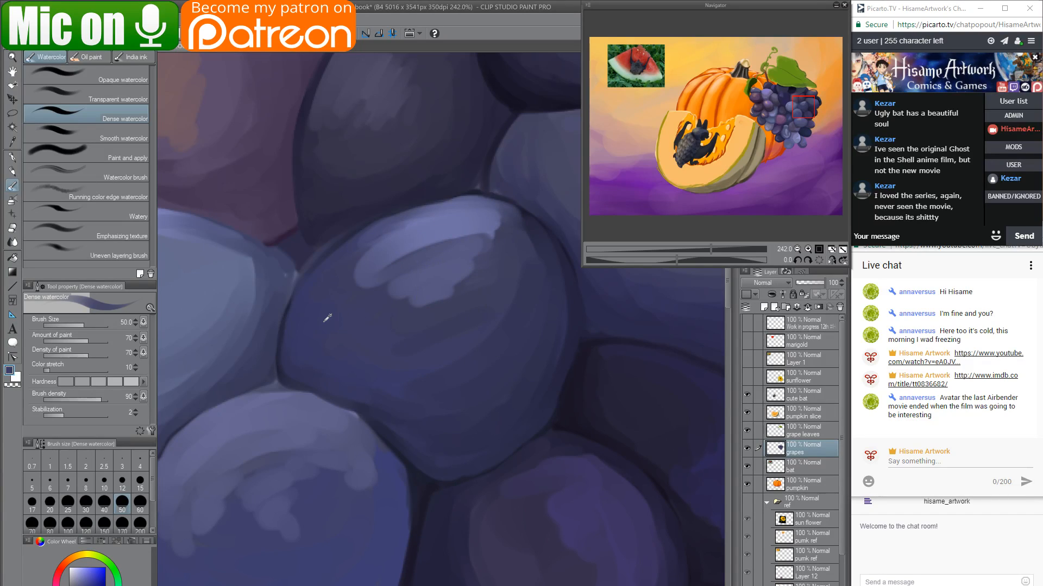
pyautogui.keyDown('alt'); pyautogui.click(380, 269); pyautogui.keyUp('alt')
pyautogui.moveTo(361, 269); pyautogui.dragTo(359, 324)
pyautogui.keyDown('alt'); pyautogui.click(355, 323); pyautogui.keyUp('alt')
pyautogui.moveTo(342, 284)
pyautogui.mouseDown()
pyautogui.moveTo(340, 331)
pyautogui.moveTo(366, 342)
pyautogui.moveTo(449, 327)
pyautogui.moveTo(492, 275)
pyautogui.moveTo(496, 314)
pyautogui.moveTo(476, 302)
pyautogui.moveTo(403, 309)
pyautogui.moveTo(348, 286)
pyautogui.mouseUp()
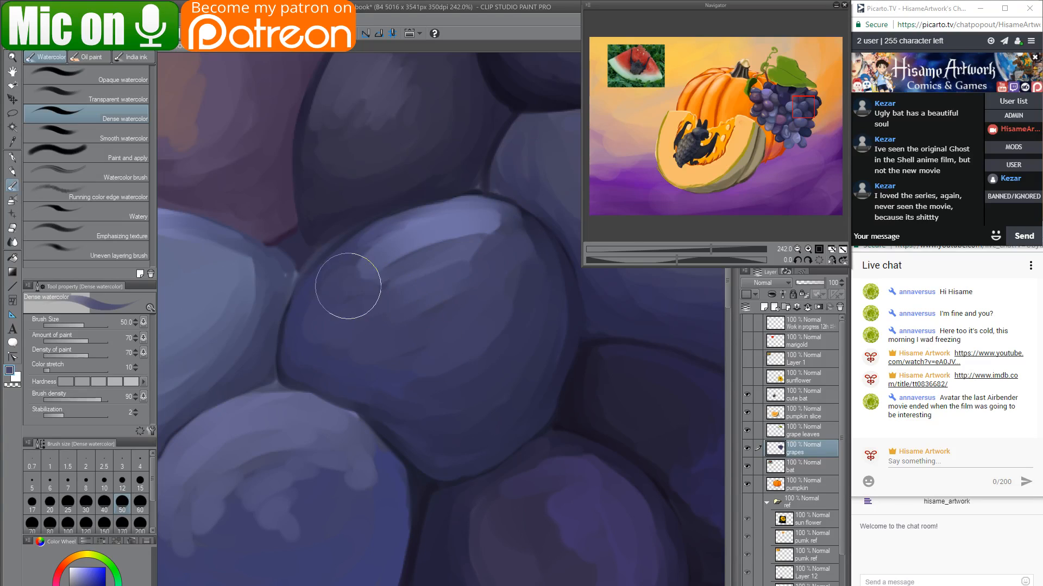
# Paint over the streaky highlight on the round grape below, and darken its right contour with a sampled dark tone at brush size 20.
pyautogui.moveTo(325, 414)
pyautogui.mouseDown()
pyautogui.moveTo(461, 199)
pyautogui.moveTo(454, 208)
pyautogui.mouseUp()
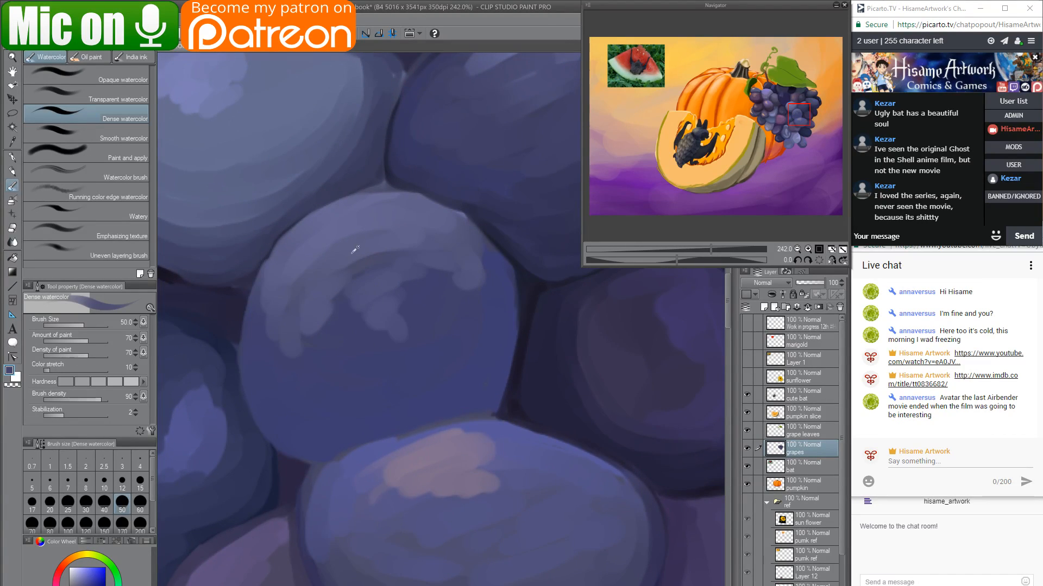
pyautogui.moveTo(340, 231)
pyautogui.mouseDown()
pyautogui.moveTo(383, 234)
pyautogui.moveTo(395, 252)
pyautogui.moveTo(353, 296)
pyautogui.moveTo(384, 318)
pyautogui.moveTo(392, 288)
pyautogui.moveTo(304, 321)
pyautogui.moveTo(275, 296)
pyautogui.moveTo(348, 304)
pyautogui.moveTo(391, 298)
pyautogui.moveTo(435, 267)
pyautogui.moveTo(455, 274)
pyautogui.moveTo(449, 309)
pyautogui.moveTo(321, 367)
pyautogui.moveTo(363, 385)
pyautogui.moveTo(465, 263)
pyautogui.moveTo(472, 311)
pyautogui.moveTo(402, 393)
pyautogui.moveTo(262, 378)
pyautogui.moveTo(445, 357)
pyautogui.moveTo(480, 260)
pyautogui.moveTo(487, 307)
pyautogui.moveTo(473, 364)
pyautogui.moveTo(384, 410)
pyautogui.moveTo(419, 398)
pyautogui.mouseUp()
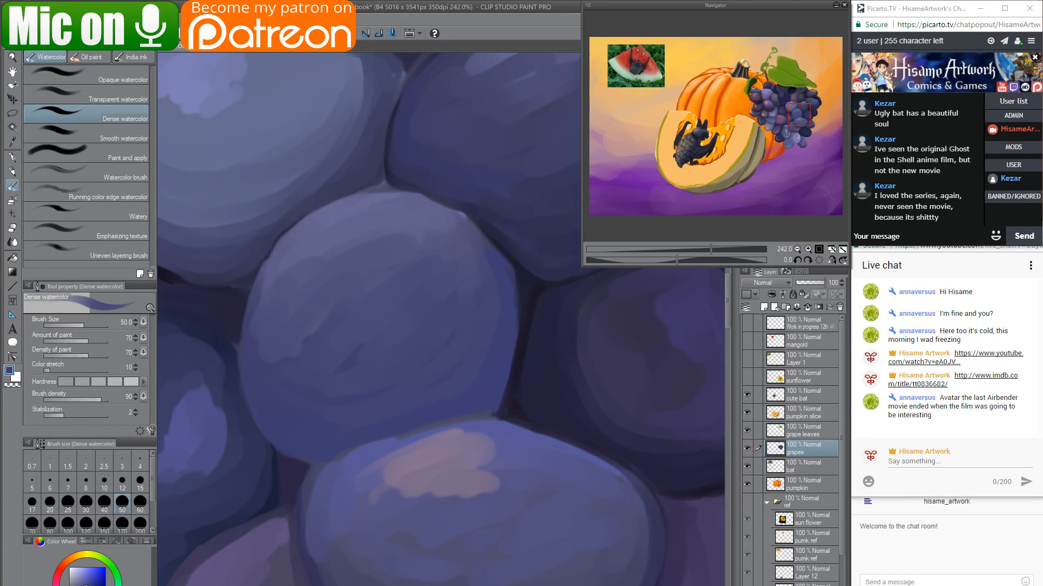
pyautogui.press('[')
pyautogui.press('[')
pyautogui.press('[')
pyautogui.press('[')
pyautogui.keyDown('alt'); pyautogui.click(533, 285); pyautogui.keyUp('alt')
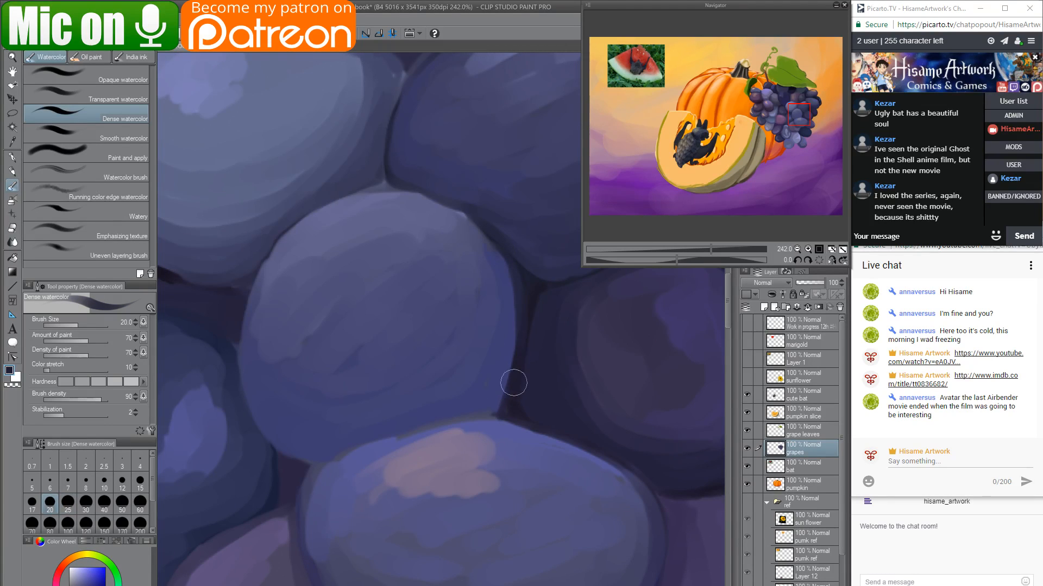
pyautogui.moveTo(501, 355); pyautogui.dragTo(702, 279)
pyautogui.moveTo(396, 327); pyautogui.dragTo(449, 316)
# Smooth the pale blue grape's highlight and body using the Watercolor brush at size 40.
pyautogui.moveTo(440, 212); pyautogui.dragTo(372, 324)
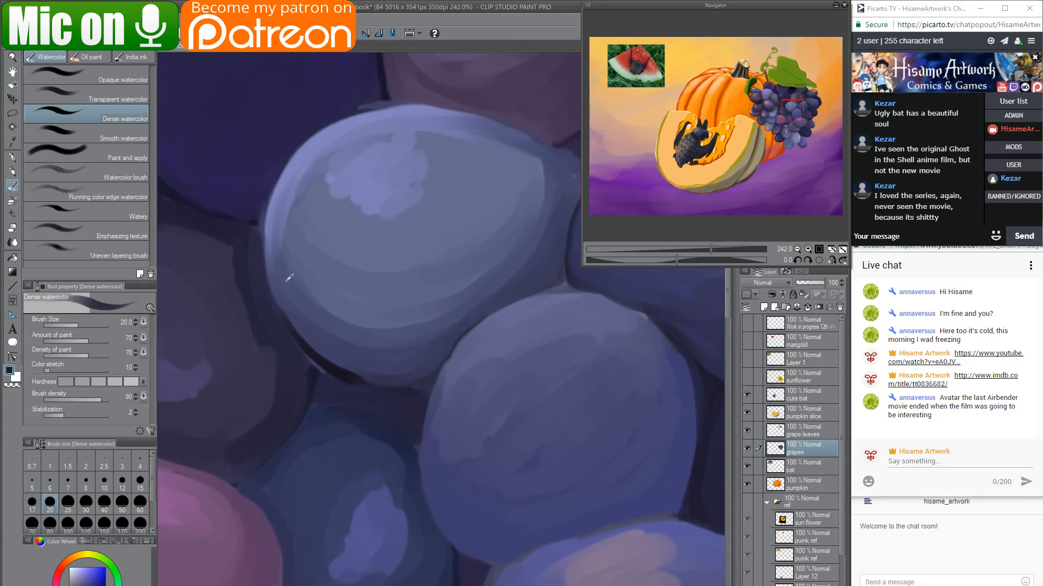
pyautogui.press(']')
pyautogui.press(']')
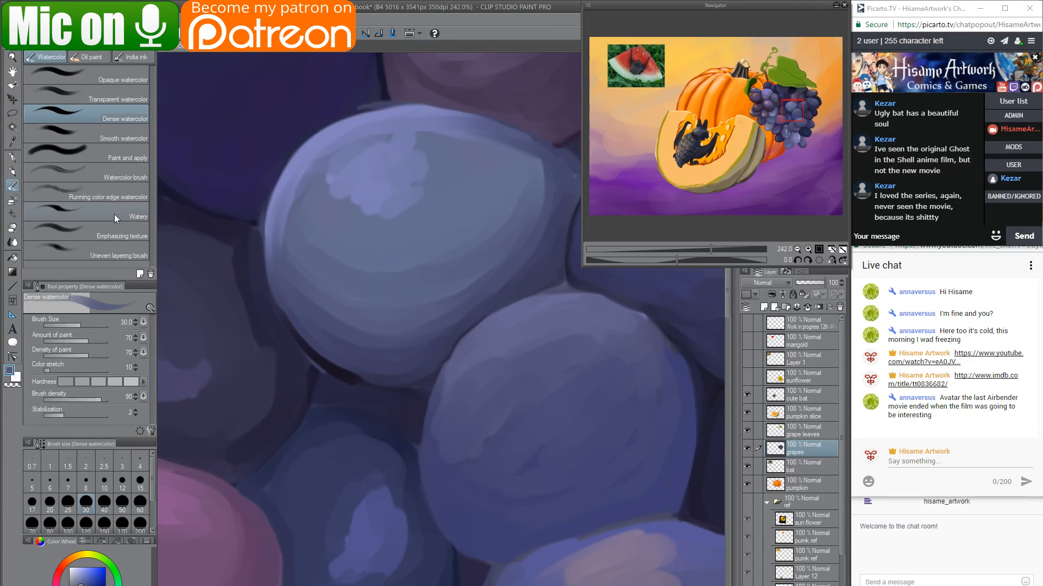
pyautogui.click(70, 171)
pyautogui.press(']')
pyautogui.press(']')
pyautogui.press(']')
pyautogui.press(']')
pyautogui.press(']')
pyautogui.press(']')
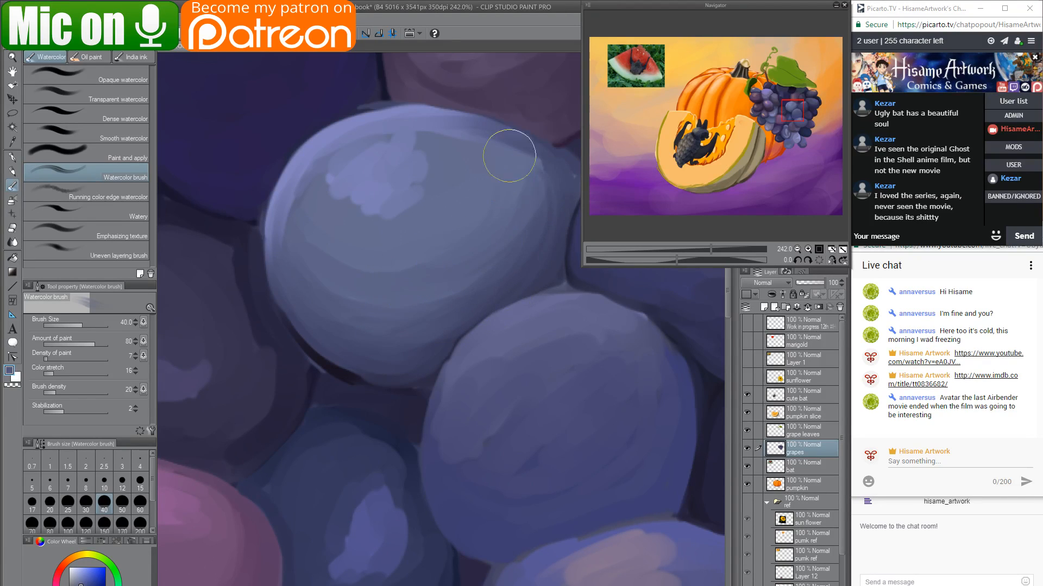
pyautogui.scroll(3, 466, 192)
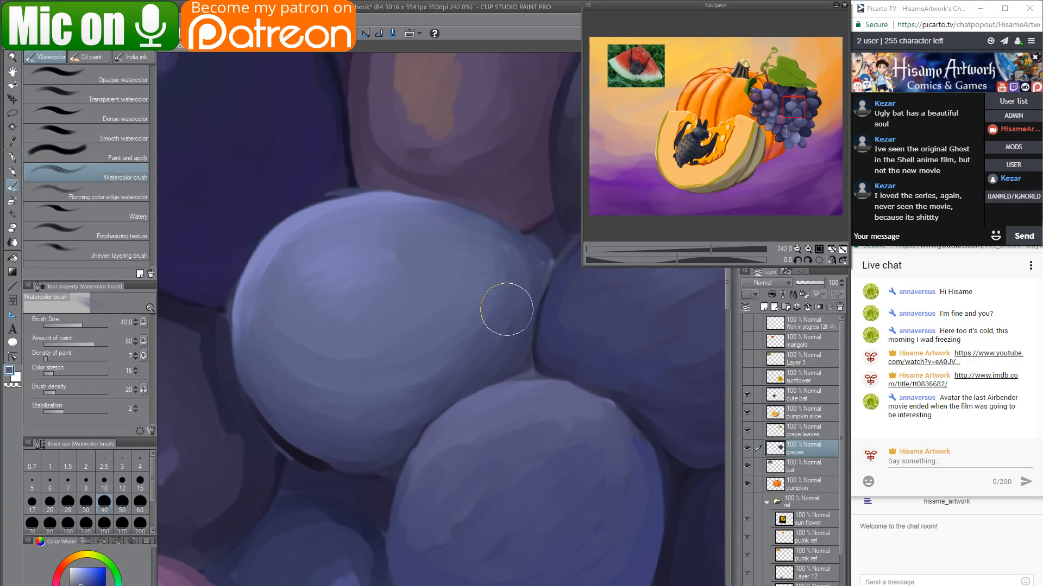
# Smooth the round grape's shading and blend the pinkish highlight and blue patches of the oval grape beneath it.
pyautogui.moveTo(393, 409); pyautogui.dragTo(275, 228)
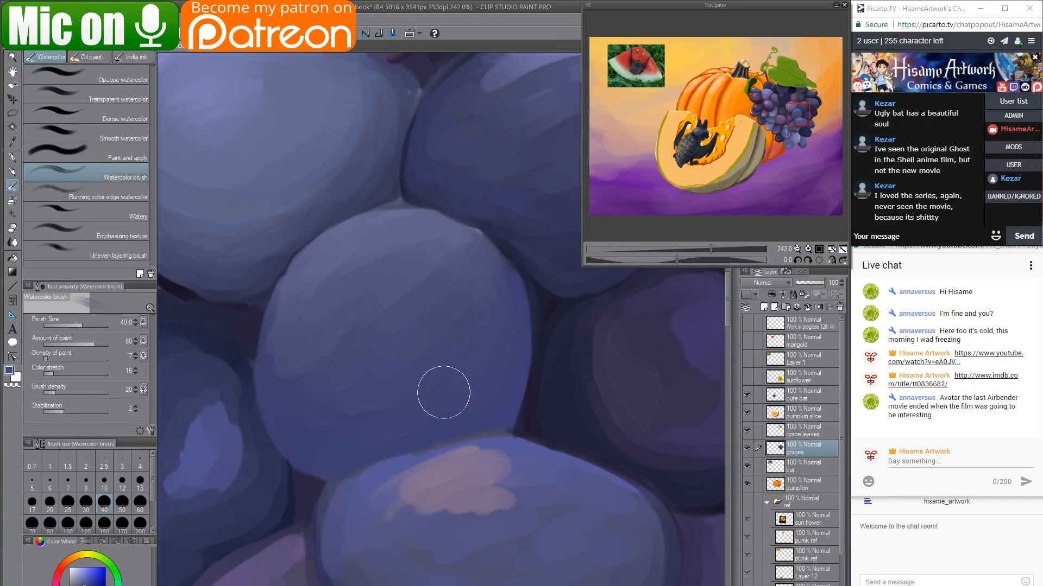
pyautogui.moveTo(479, 406); pyautogui.dragTo(395, 189)
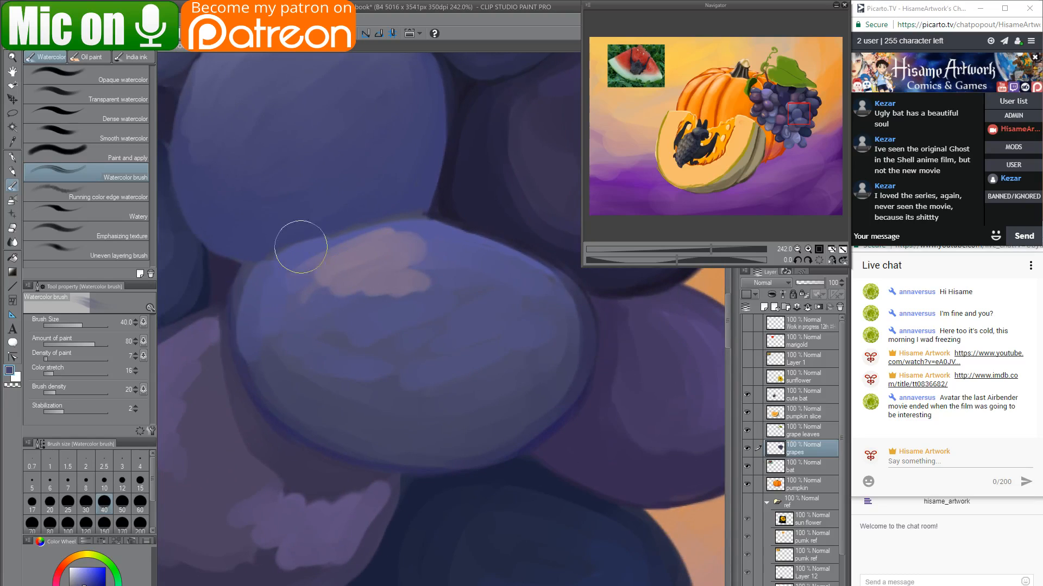
pyautogui.moveTo(266, 274)
pyautogui.mouseDown()
pyautogui.moveTo(407, 230)
pyautogui.moveTo(539, 290)
pyautogui.mouseUp()
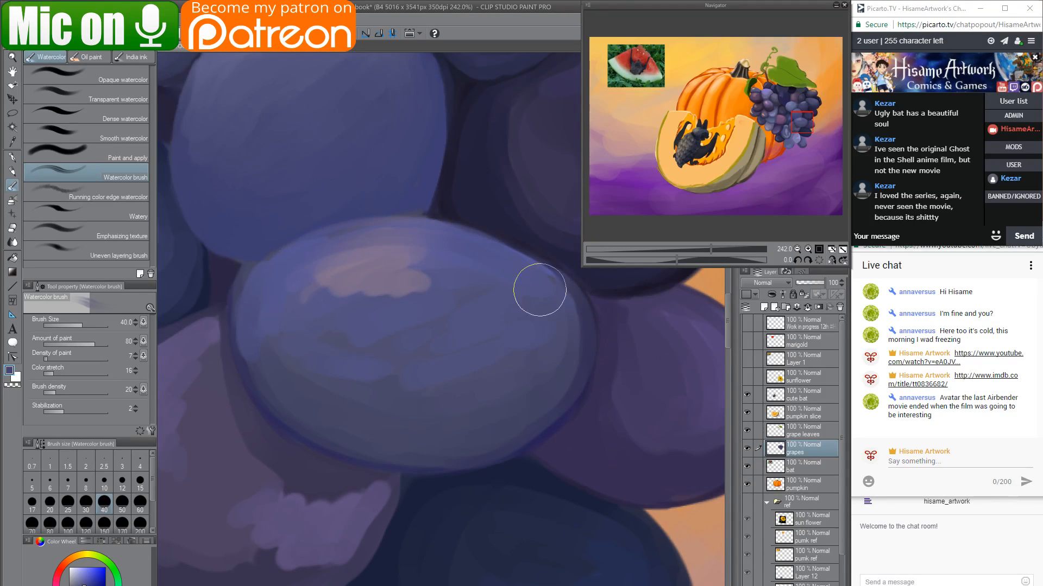
pyautogui.moveTo(309, 285)
pyautogui.mouseDown()
pyautogui.moveTo(485, 280)
pyautogui.moveTo(311, 314)
pyautogui.moveTo(507, 300)
pyautogui.moveTo(294, 321)
pyautogui.moveTo(268, 345)
pyautogui.moveTo(505, 355)
pyautogui.moveTo(305, 334)
pyautogui.moveTo(499, 350)
pyautogui.mouseUp()
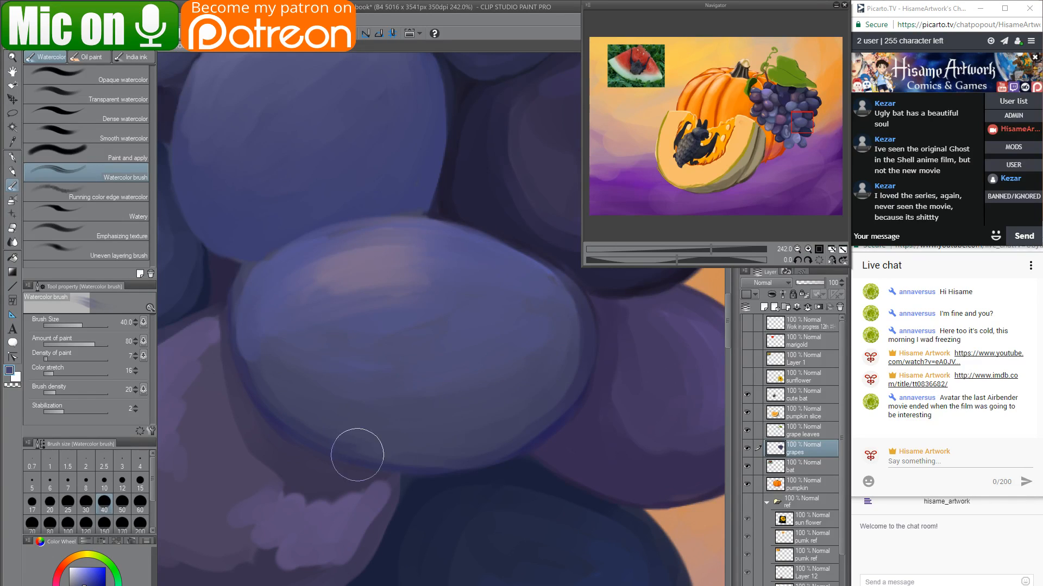
# Blend the hard-edged highlights on the purple grape and the two dark grapes at the cluster's right edge.
pyautogui.moveTo(580, 452); pyautogui.dragTo(381, 402)
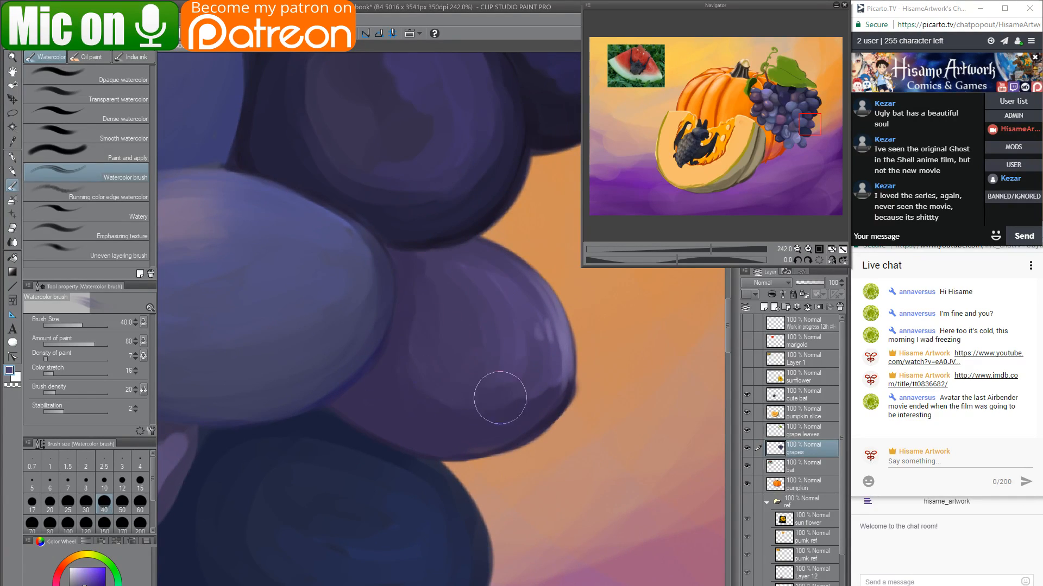
pyautogui.moveTo(494, 289)
pyautogui.mouseDown()
pyautogui.moveTo(519, 299)
pyautogui.moveTo(541, 385)
pyautogui.mouseUp()
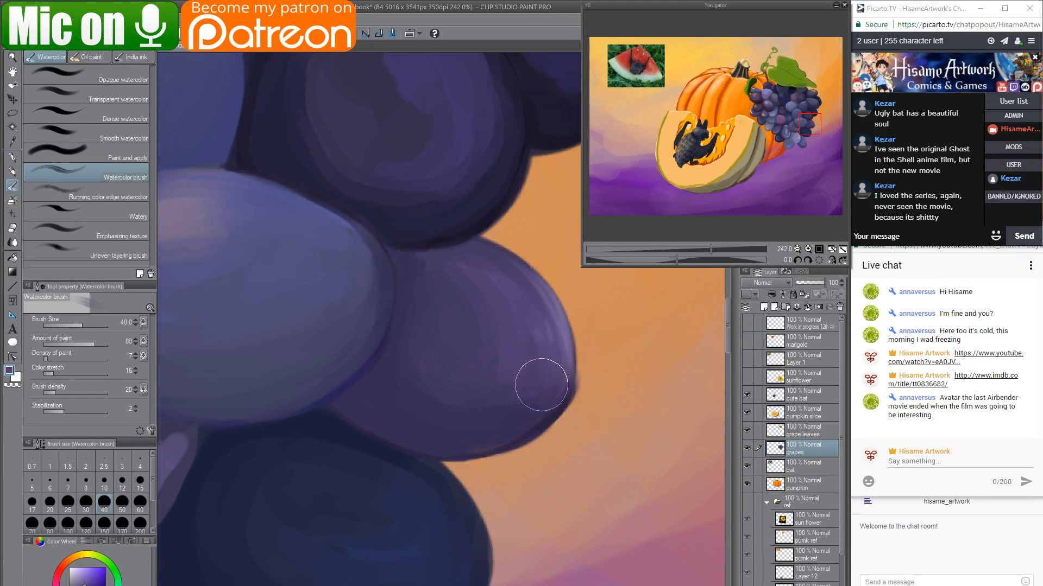
pyautogui.scroll(5, 421, 389)
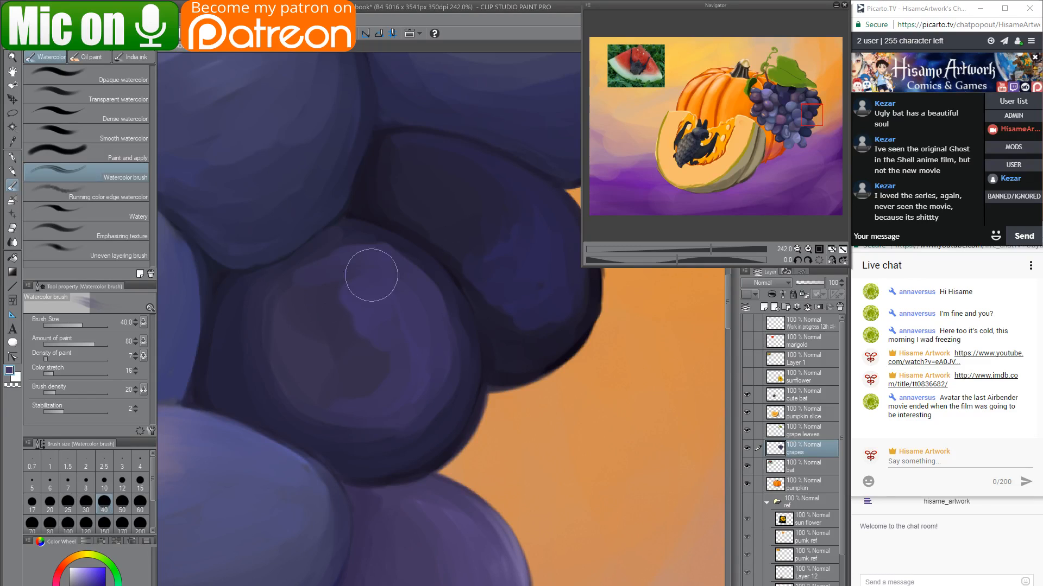
pyautogui.moveTo(372, 276); pyautogui.dragTo(390, 361)
pyautogui.moveTo(494, 336); pyautogui.dragTo(299, 486)
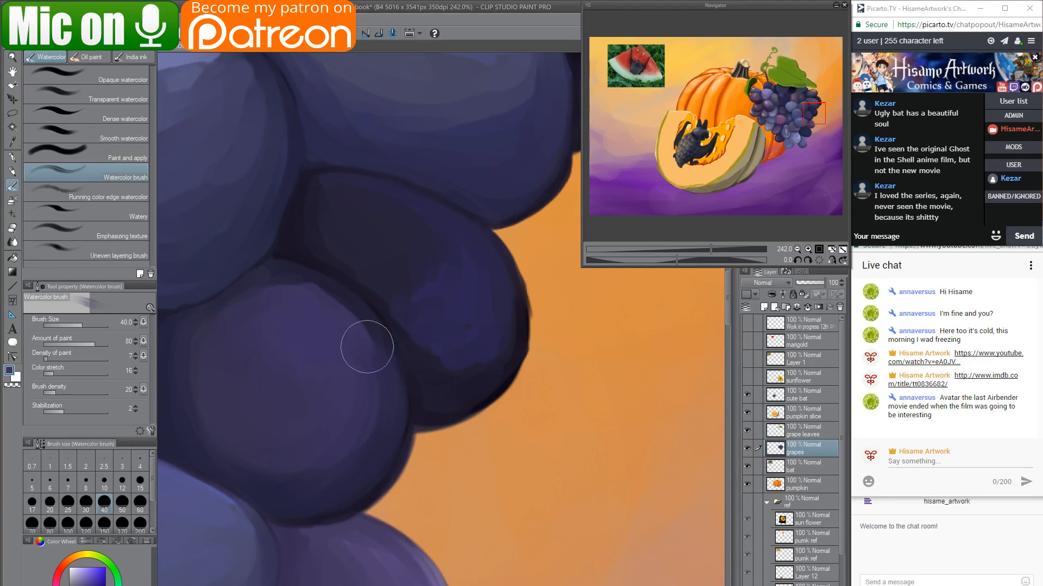
pyautogui.moveTo(375, 395); pyautogui.dragTo(364, 438)
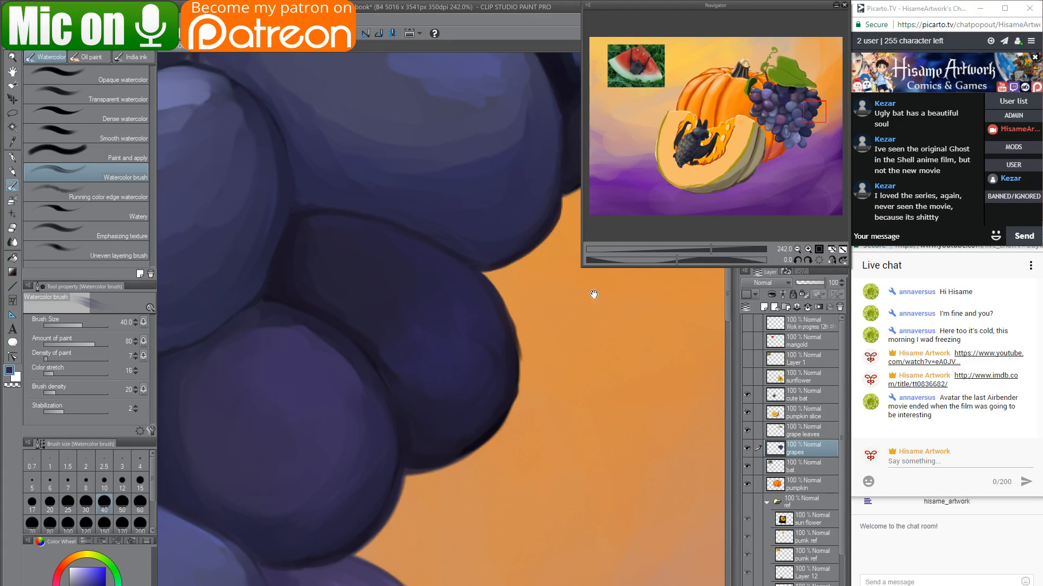
# Refine the large oval grape's lower-right contour against the orange background with the Watercolor brush at size 17.
pyautogui.moveTo(593, 294); pyautogui.dragTo(494, 570)
pyautogui.moveTo(295, 303); pyautogui.dragTo(386, 309)
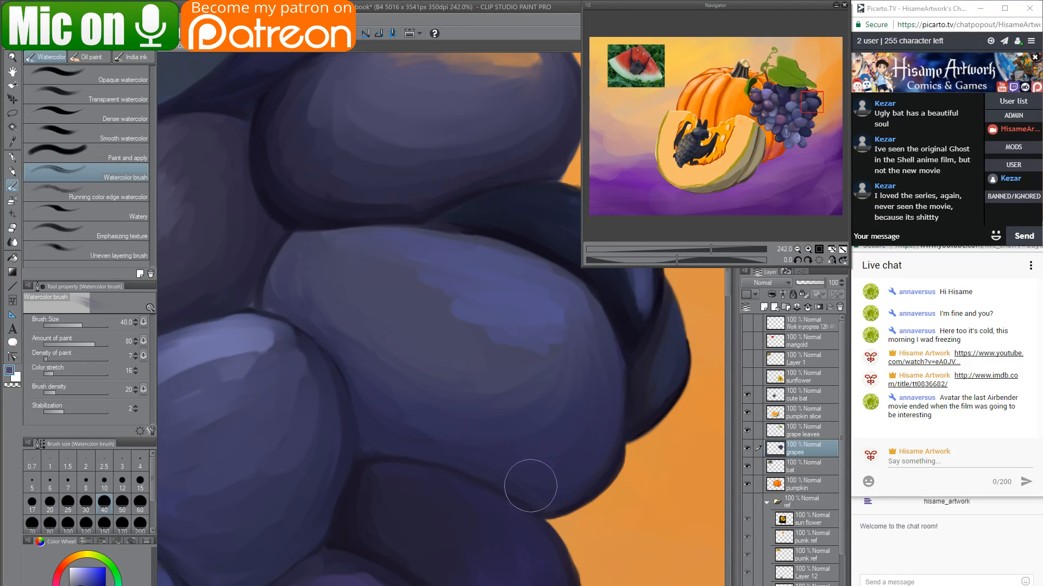
pyautogui.moveTo(635, 425); pyautogui.dragTo(505, 421)
pyautogui.press('[')
pyautogui.press('[')
pyautogui.press('[')
pyautogui.press('[')
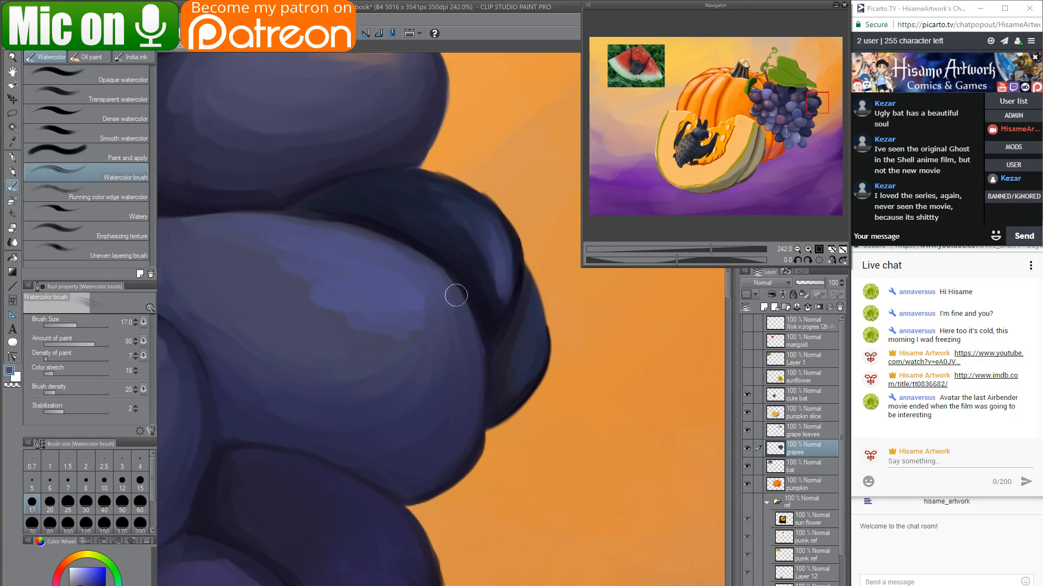
pyautogui.moveTo(486, 429); pyautogui.dragTo(446, 481)
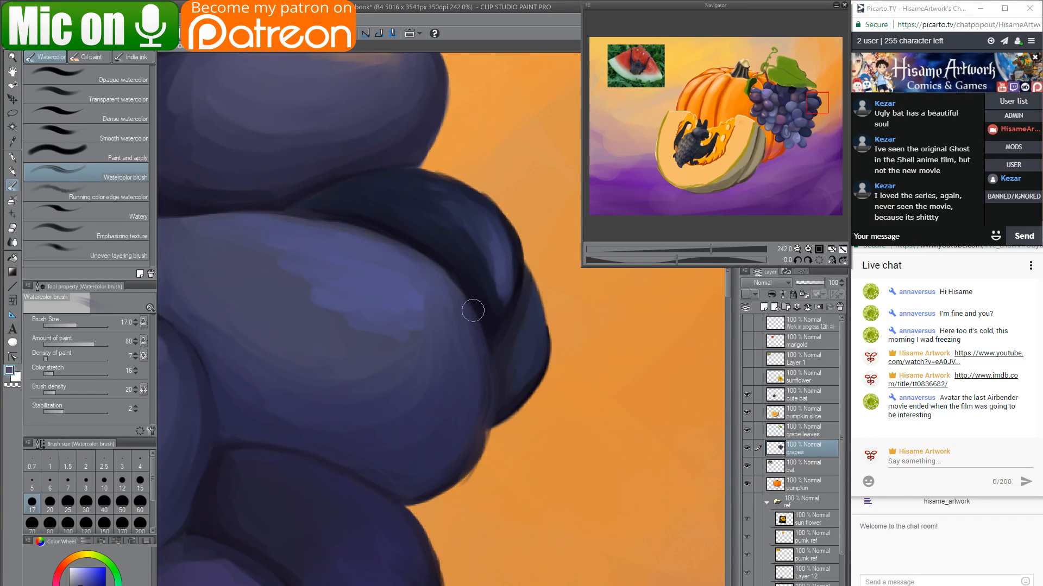
# Paint over the orange highlight on the oval grape below the leaf tip and smooth its body, enlarging the Watercolor brush from size 17 to 40.
pyautogui.click(66, 117)
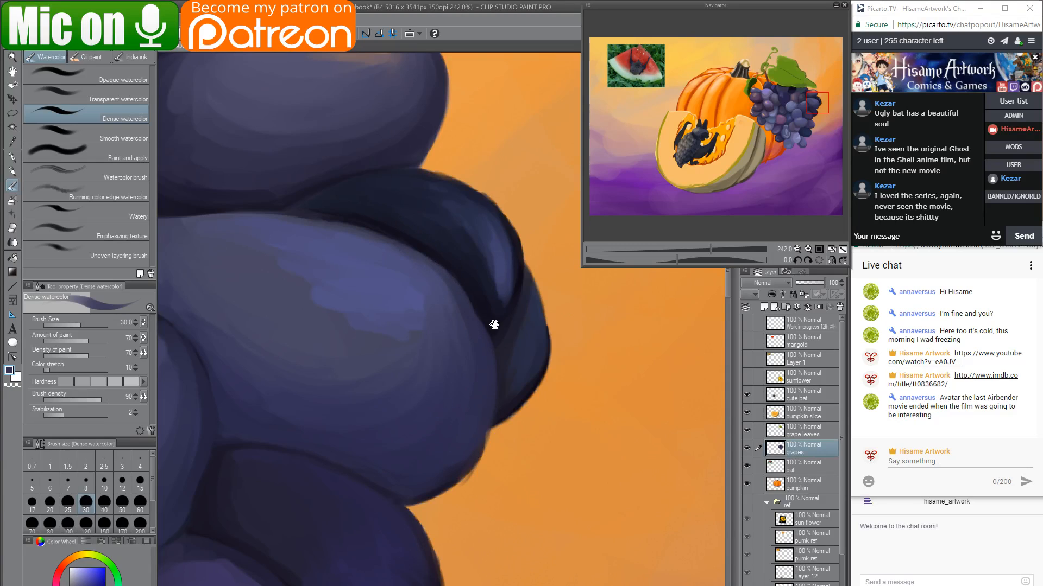
pyautogui.moveTo(493, 325); pyautogui.dragTo(490, 408)
pyautogui.scroll(-3, 560, 289)
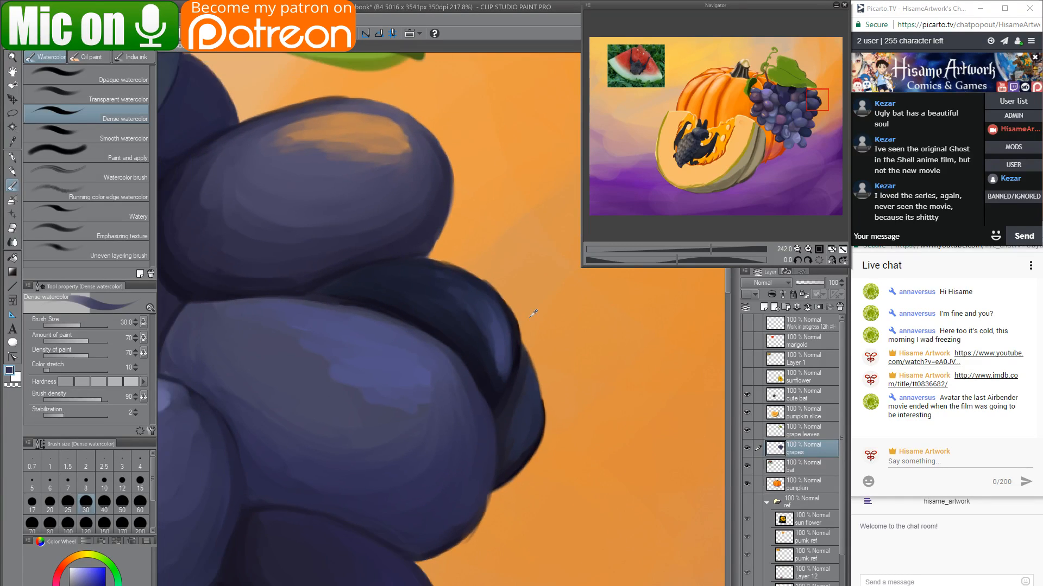
pyautogui.scroll(4, 462, 200)
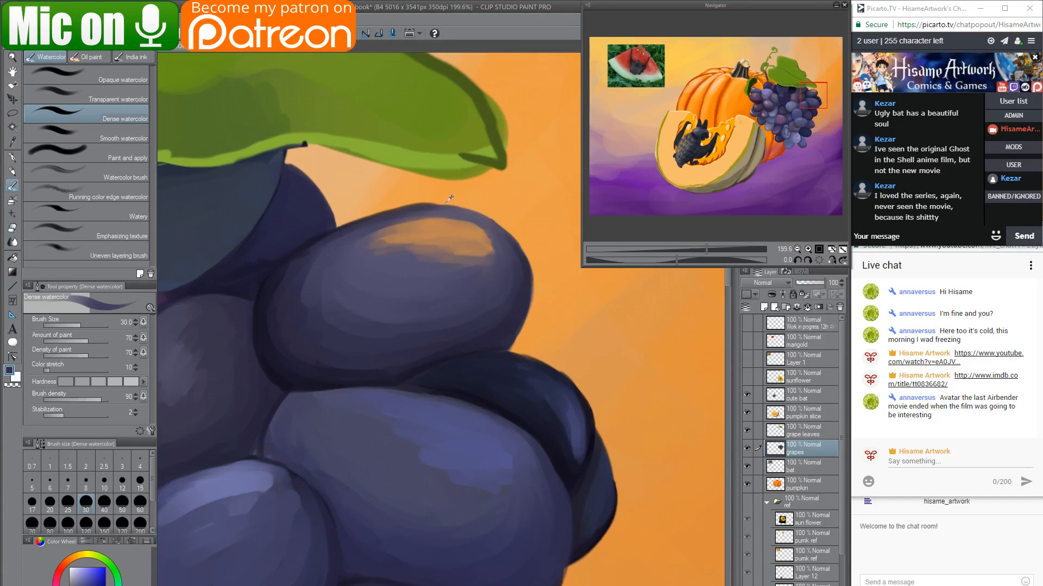
pyautogui.moveTo(383, 245)
pyautogui.mouseDown()
pyautogui.moveTo(375, 379)
pyautogui.moveTo(372, 356)
pyautogui.mouseUp()
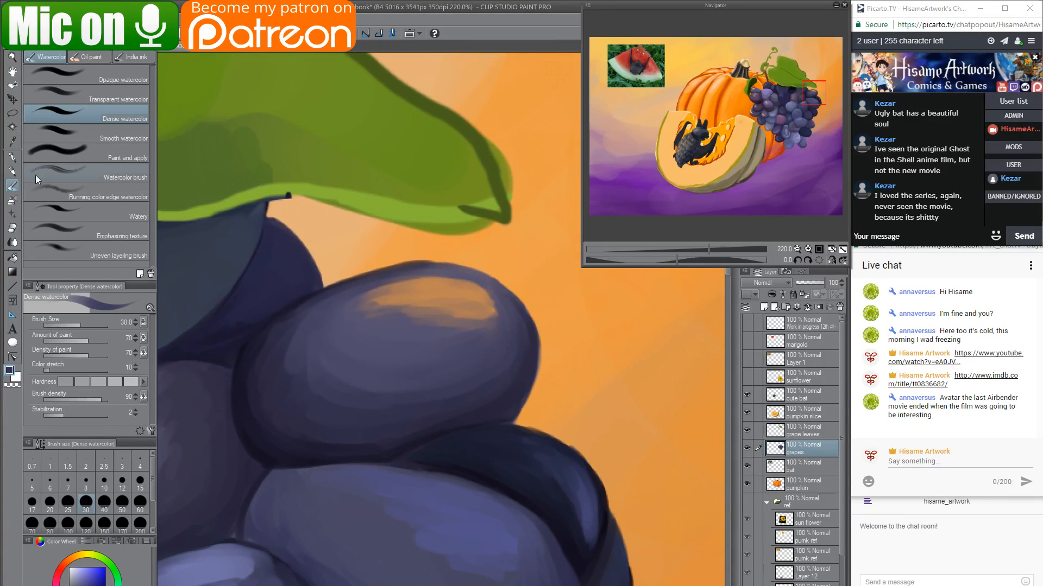
pyautogui.click(93, 171)
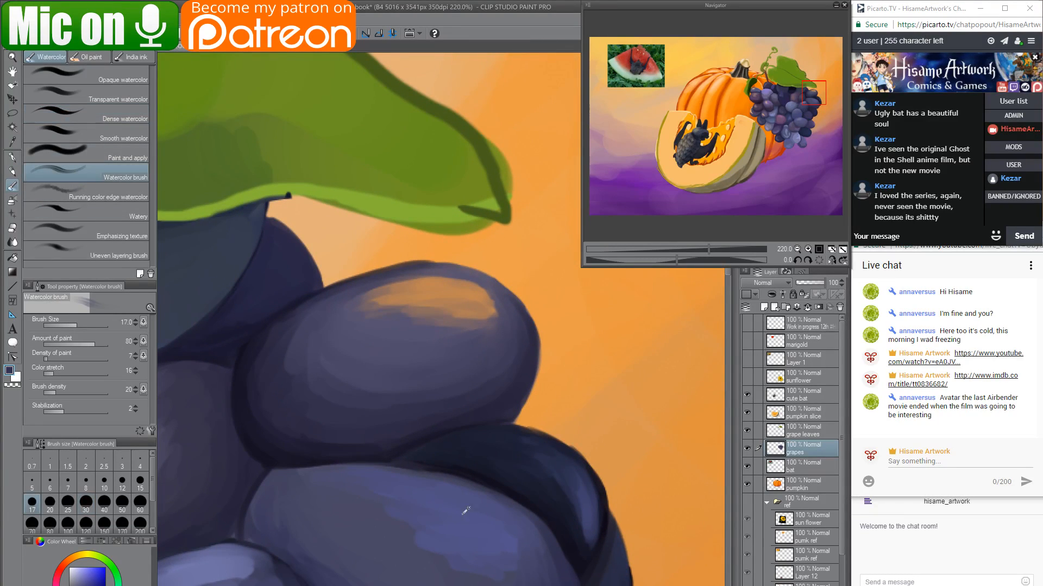
pyautogui.moveTo(489, 305); pyautogui.dragTo(382, 303)
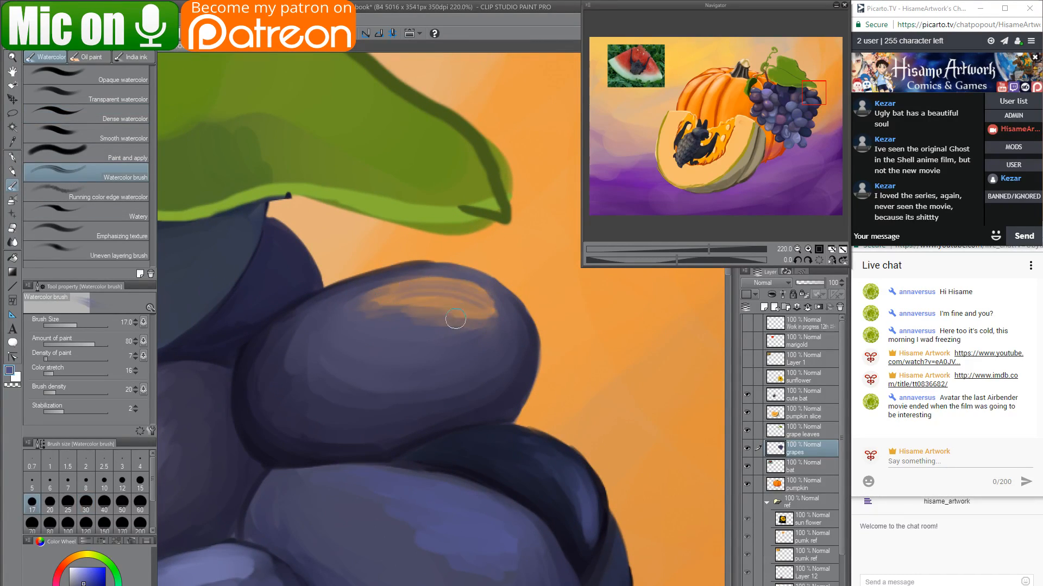
pyautogui.moveTo(486, 305)
pyautogui.mouseDown()
pyautogui.moveTo(378, 302)
pyautogui.moveTo(488, 299)
pyautogui.moveTo(384, 307)
pyautogui.moveTo(405, 316)
pyautogui.moveTo(473, 303)
pyautogui.moveTo(458, 283)
pyautogui.mouseUp()
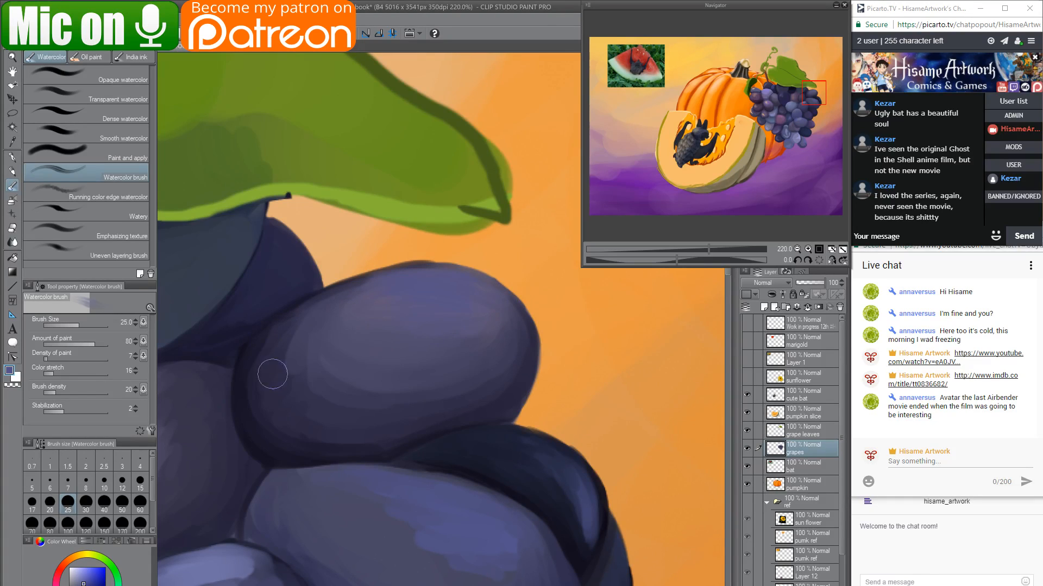
pyautogui.press(']')
pyautogui.press(']')
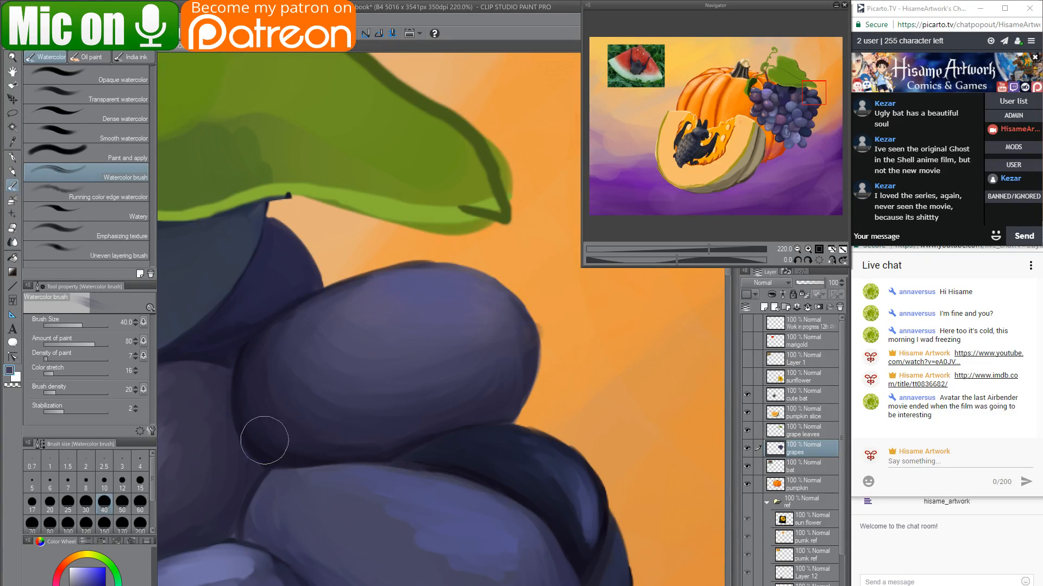
# Smooth the shading of the dark grey grape beside the pinkish one using the Watercolor brush at size 40.
pyautogui.moveTo(307, 360); pyautogui.dragTo(660, 291)
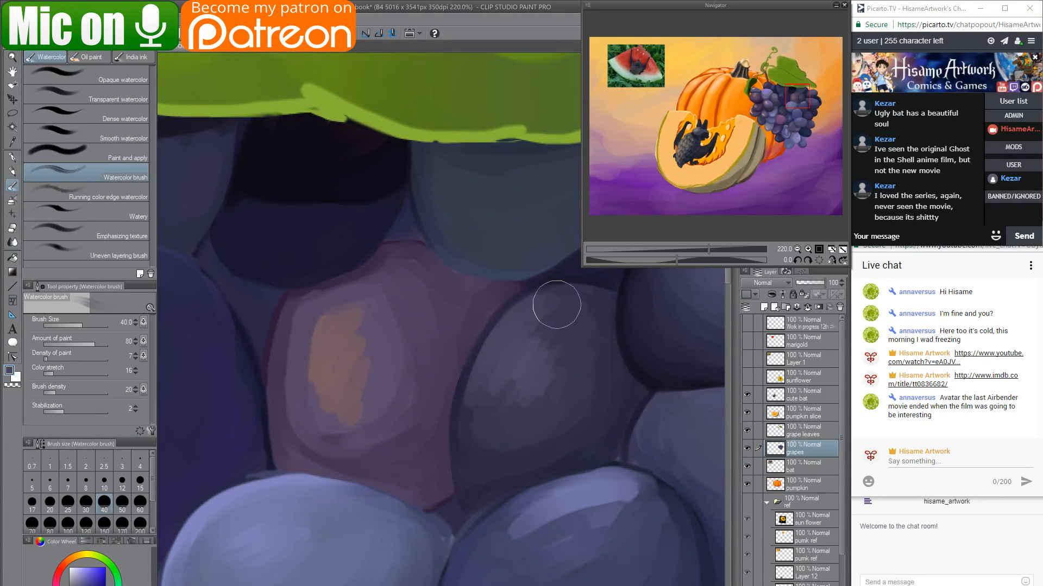
pyautogui.moveTo(557, 305)
pyautogui.mouseDown()
pyautogui.moveTo(512, 334)
pyautogui.moveTo(476, 447)
pyautogui.mouseUp()
pyautogui.moveTo(551, 338); pyautogui.dragTo(492, 443)
pyautogui.moveTo(593, 293); pyautogui.dragTo(580, 452)
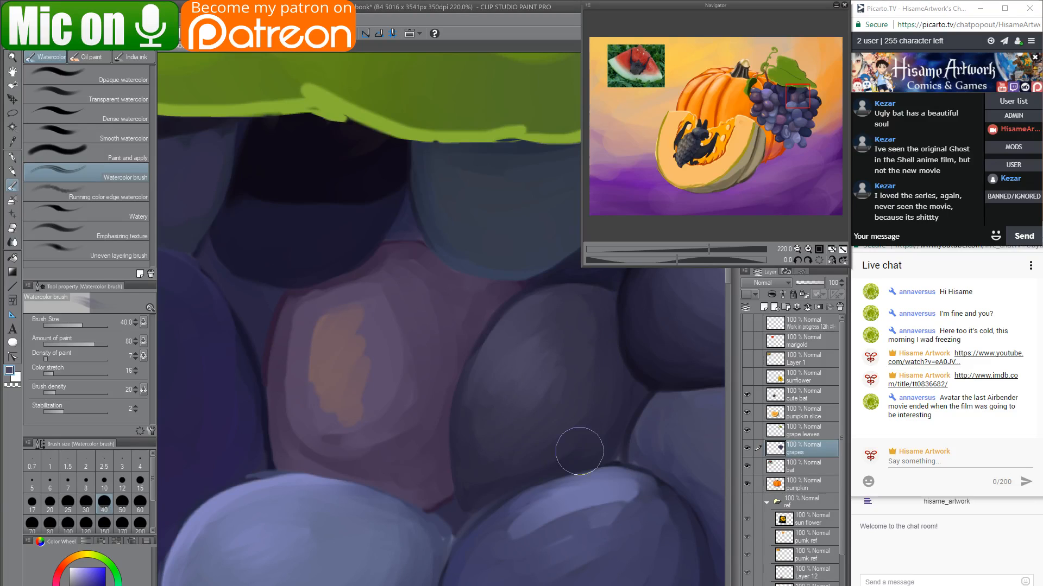
# Soften the orange highlight on the pinkish grape and blend its surrounding tones with colors sampled from the grape.
pyautogui.keyDown('alt'); pyautogui.click(328, 334); pyautogui.keyUp('alt')
pyautogui.moveTo(324, 318)
pyautogui.mouseDown()
pyautogui.moveTo(365, 336)
pyautogui.moveTo(376, 317)
pyautogui.moveTo(383, 353)
pyautogui.mouseUp()
pyautogui.keyDown('alt'); pyautogui.click(384, 309); pyautogui.keyUp('alt')
pyautogui.moveTo(382, 282); pyautogui.dragTo(373, 435)
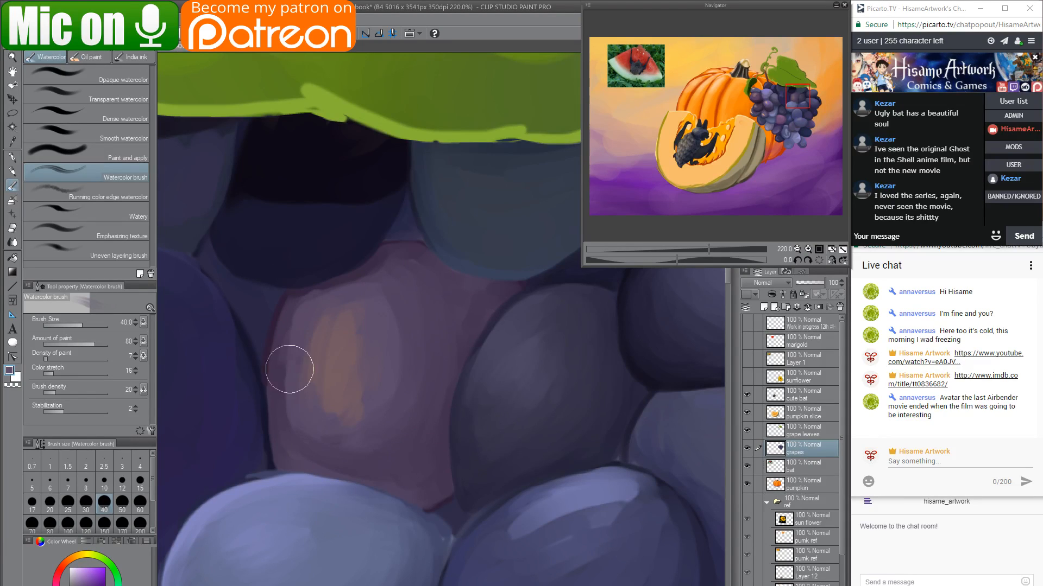
# Blend the patchy blue highlight on the dark purple oval grape using a color sampled from it.
pyautogui.moveTo(383, 307); pyautogui.dragTo(525, 196)
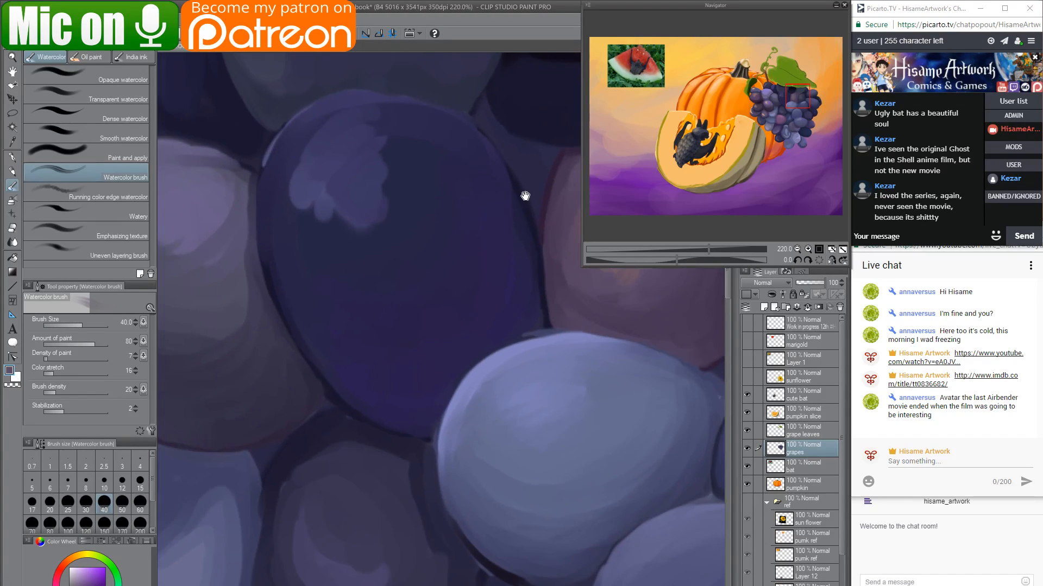
pyautogui.moveTo(357, 217); pyautogui.dragTo(394, 319)
pyautogui.keyDown('alt'); pyautogui.click(343, 298); pyautogui.keyUp('alt')
pyautogui.moveTo(318, 287); pyautogui.dragTo(318, 316)
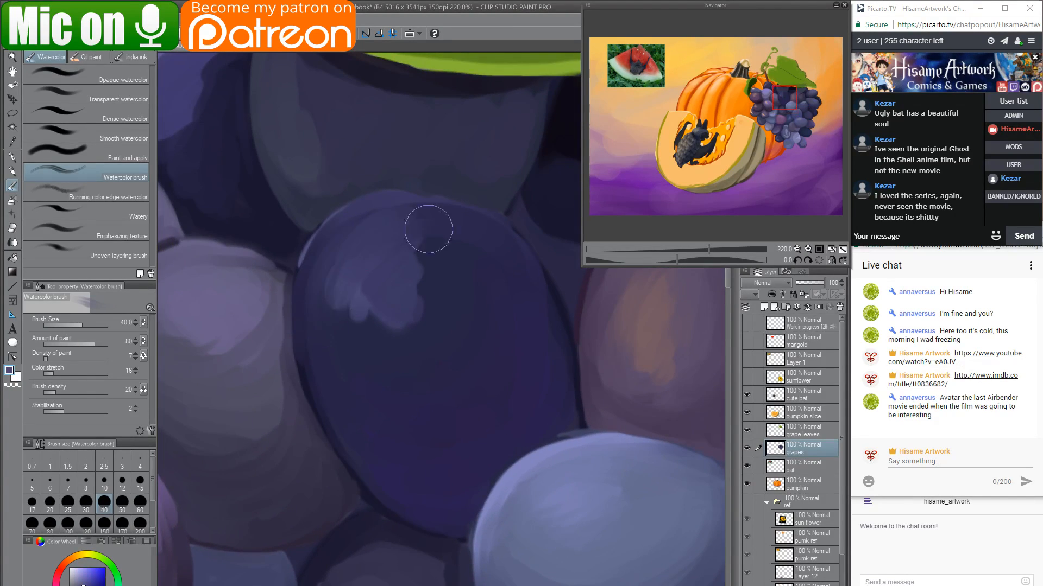
# Blend the highlights of the dark indigo grape and the neighbouring grey-purple grape into their surfaces with the Watercolor brush.
pyautogui.moveTo(429, 229)
pyautogui.mouseDown()
pyautogui.moveTo(441, 248)
pyautogui.moveTo(366, 315)
pyautogui.mouseUp()
pyautogui.moveTo(460, 274); pyautogui.dragTo(402, 313)
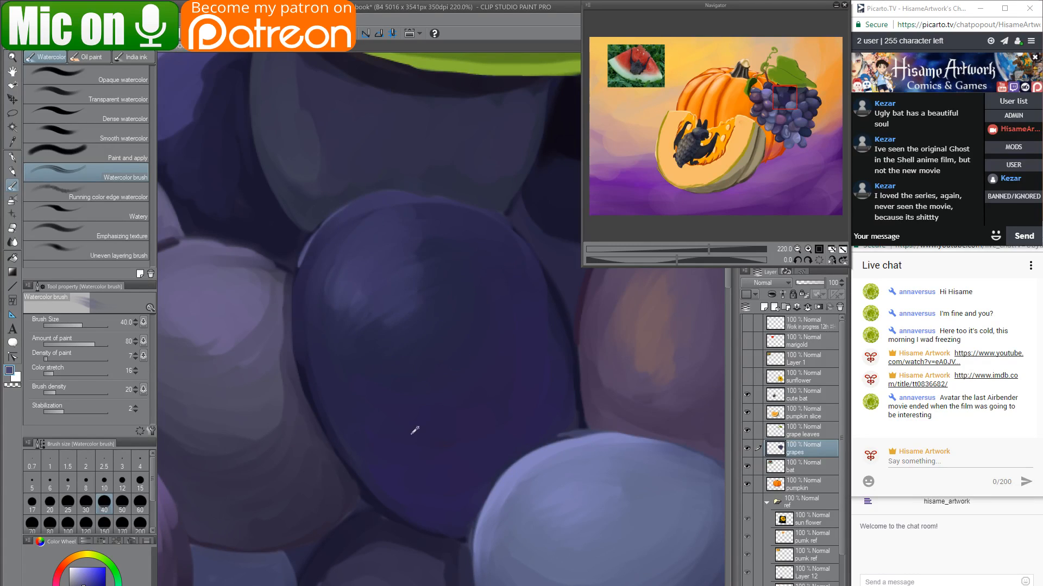
pyautogui.moveTo(257, 420); pyautogui.dragTo(443, 341)
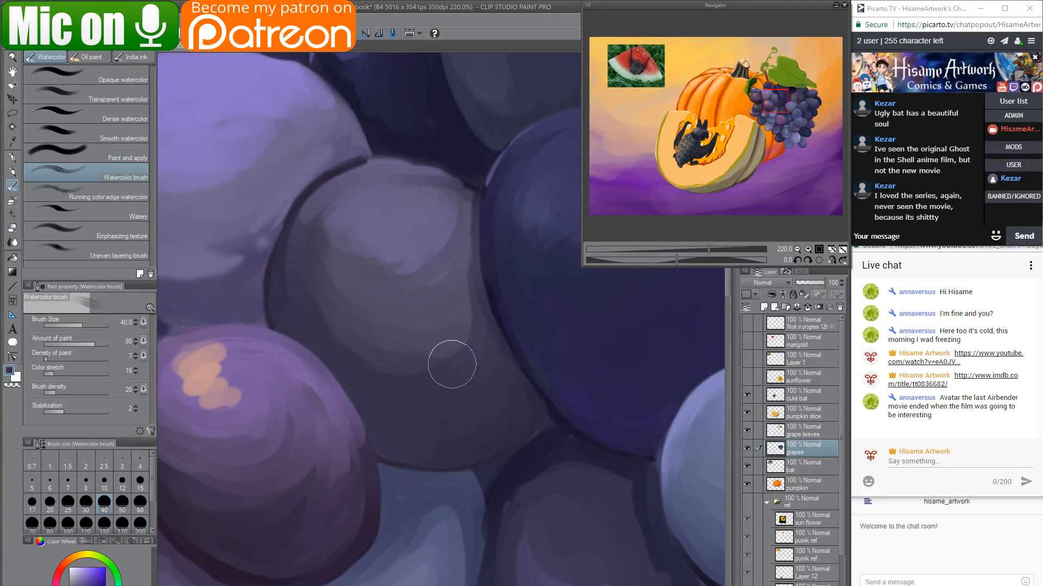
pyautogui.keyDown('alt'); pyautogui.click(390, 240); pyautogui.keyUp('alt')
pyautogui.moveTo(391, 240)
pyautogui.mouseDown()
pyautogui.moveTo(418, 189)
pyautogui.moveTo(355, 262)
pyautogui.moveTo(368, 213)
pyautogui.moveTo(417, 316)
pyautogui.mouseUp()
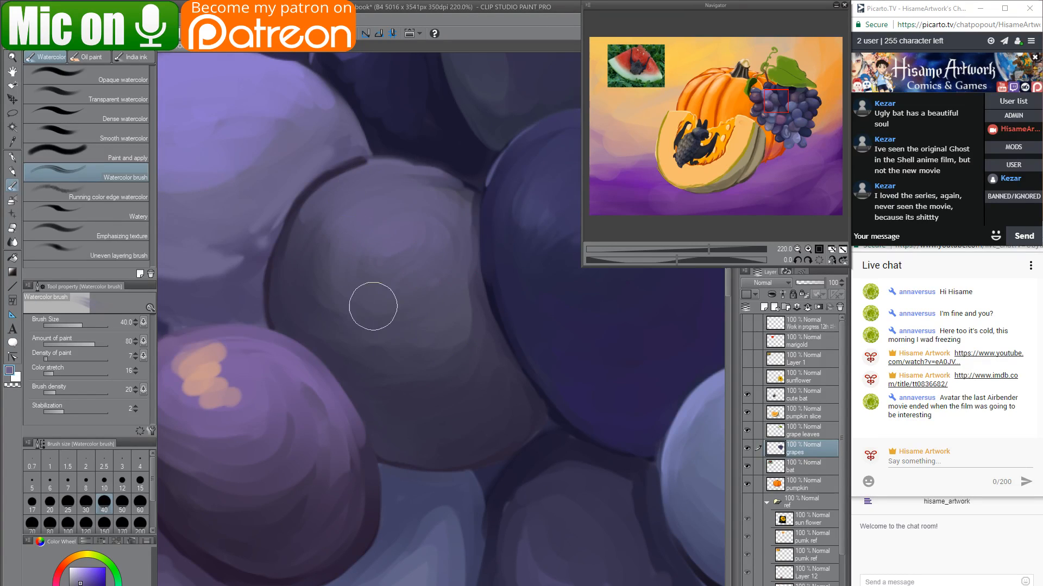
# Soften the orange highlight on the violet grape and smooth its shading down to the dark lower edge, using its sampled purple.
pyautogui.moveTo(426, 407); pyautogui.dragTo(552, 298)
pyautogui.keyDown('alt'); pyautogui.click(321, 253); pyautogui.keyUp('alt')
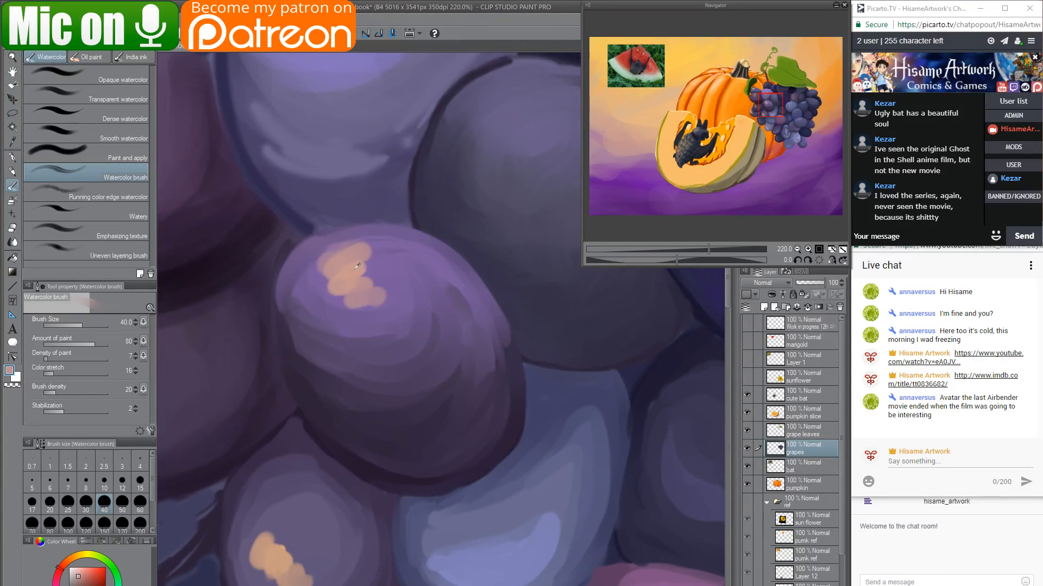
pyautogui.moveTo(321, 252)
pyautogui.mouseDown()
pyautogui.moveTo(356, 268)
pyautogui.moveTo(334, 288)
pyautogui.moveTo(373, 268)
pyautogui.mouseUp()
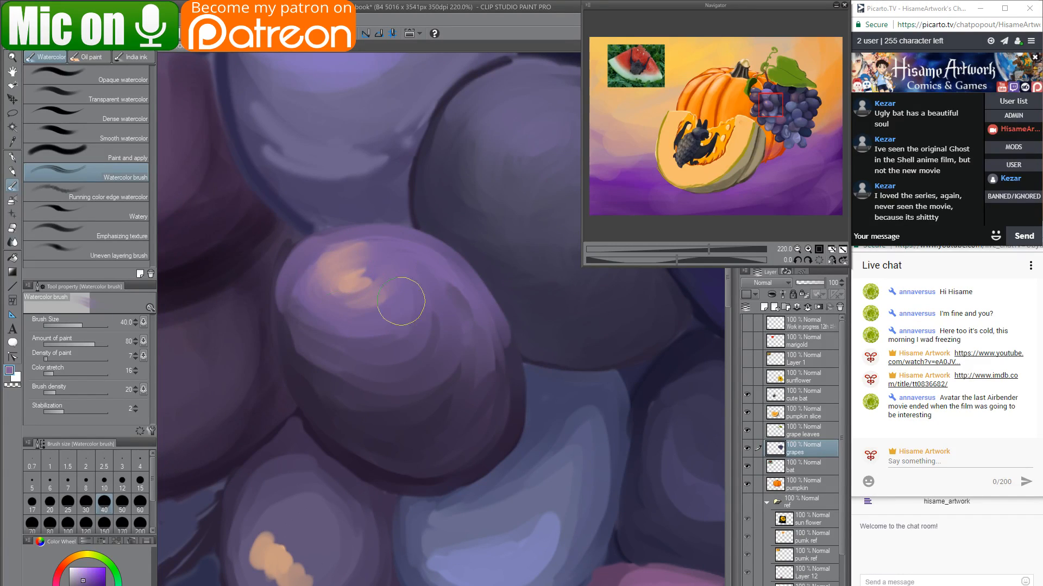
pyautogui.moveTo(400, 302)
pyautogui.mouseDown()
pyautogui.moveTo(300, 299)
pyautogui.moveTo(365, 261)
pyautogui.moveTo(423, 306)
pyautogui.moveTo(376, 319)
pyautogui.moveTo(428, 335)
pyautogui.moveTo(353, 244)
pyautogui.moveTo(384, 399)
pyautogui.mouseUp()
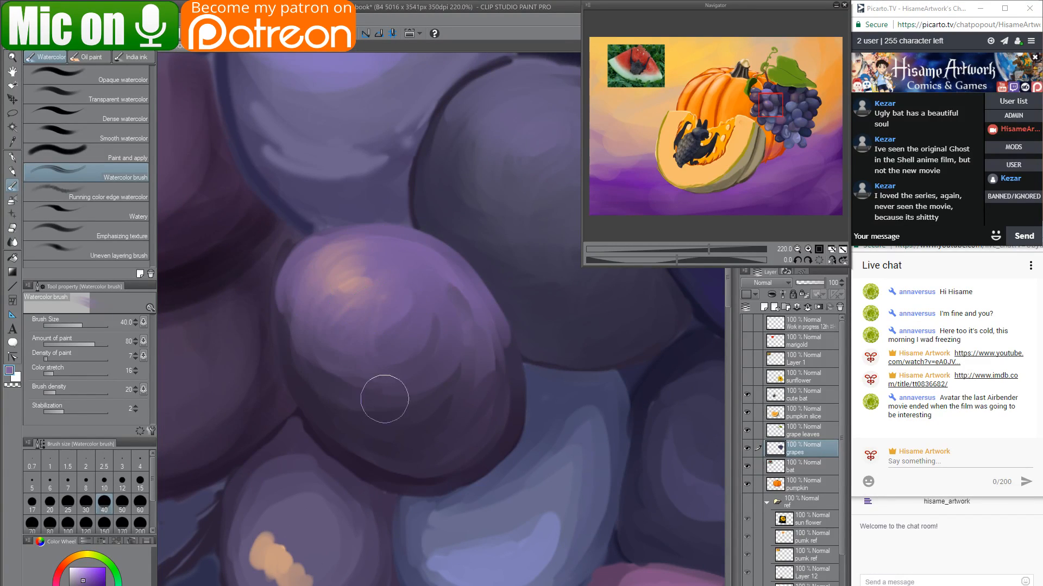
pyautogui.moveTo(421, 359)
pyautogui.mouseDown()
pyautogui.moveTo(371, 402)
pyautogui.moveTo(314, 329)
pyautogui.moveTo(365, 383)
pyautogui.moveTo(429, 290)
pyautogui.moveTo(331, 384)
pyautogui.moveTo(374, 400)
pyautogui.moveTo(456, 310)
pyautogui.moveTo(323, 413)
pyautogui.moveTo(360, 424)
pyautogui.moveTo(473, 325)
pyautogui.moveTo(347, 442)
pyautogui.moveTo(315, 411)
pyautogui.moveTo(426, 463)
pyautogui.moveTo(483, 330)
pyautogui.moveTo(503, 357)
pyautogui.mouseUp()
pyautogui.moveTo(398, 421); pyautogui.dragTo(426, 303)
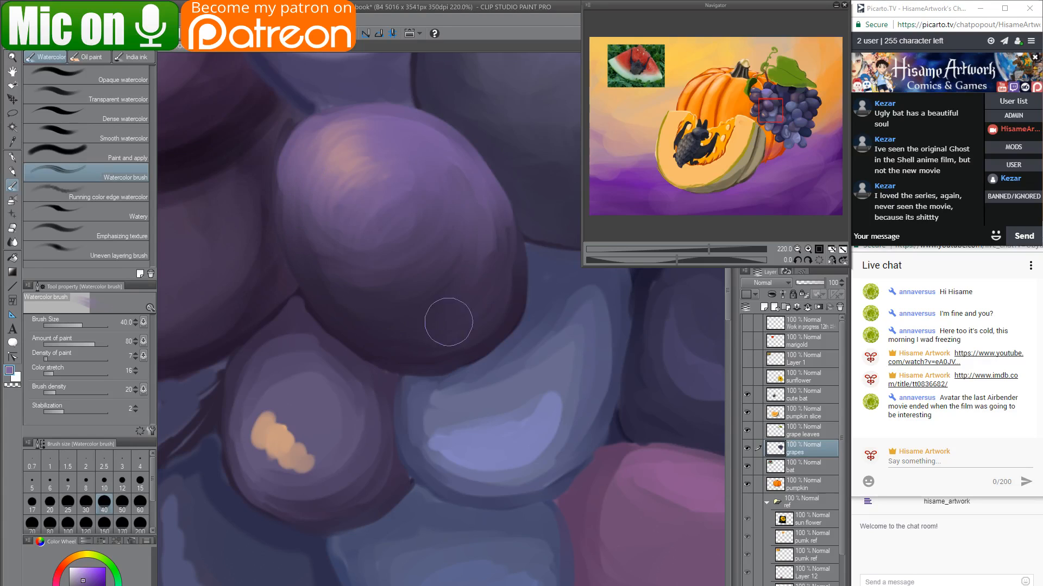
pyautogui.moveTo(449, 316)
pyautogui.mouseDown()
pyautogui.moveTo(446, 380)
pyautogui.moveTo(413, 419)
pyautogui.mouseUp()
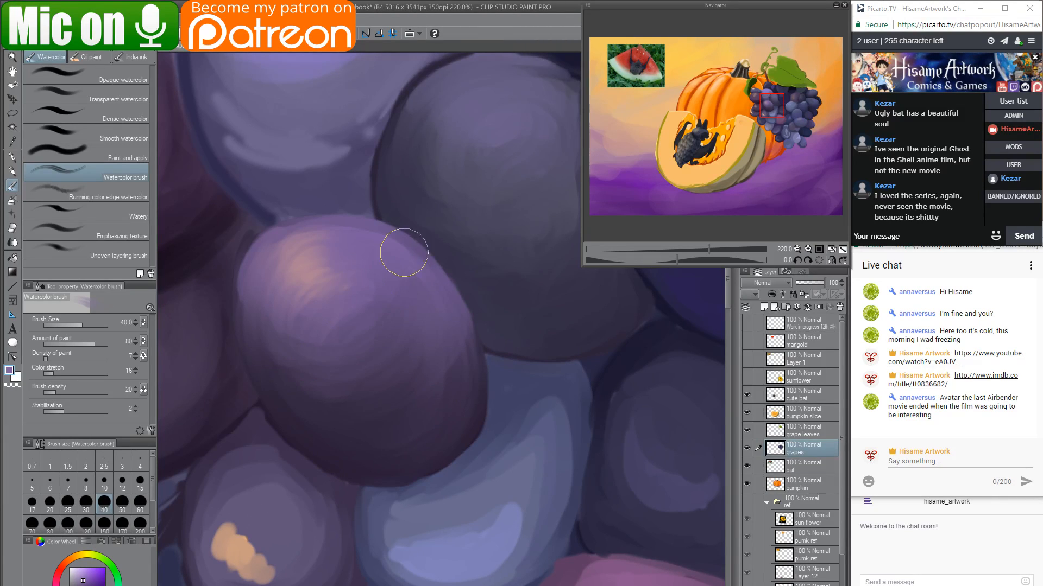
# Blend the light-blue highlights of the two blue grapes below the violet one, using sampled blue tones.
pyautogui.moveTo(371, 406)
pyautogui.mouseDown()
pyautogui.moveTo(393, 236)
pyautogui.moveTo(333, 193)
pyautogui.mouseUp()
pyautogui.keyDown('alt'); pyautogui.click(478, 202); pyautogui.keyUp('alt')
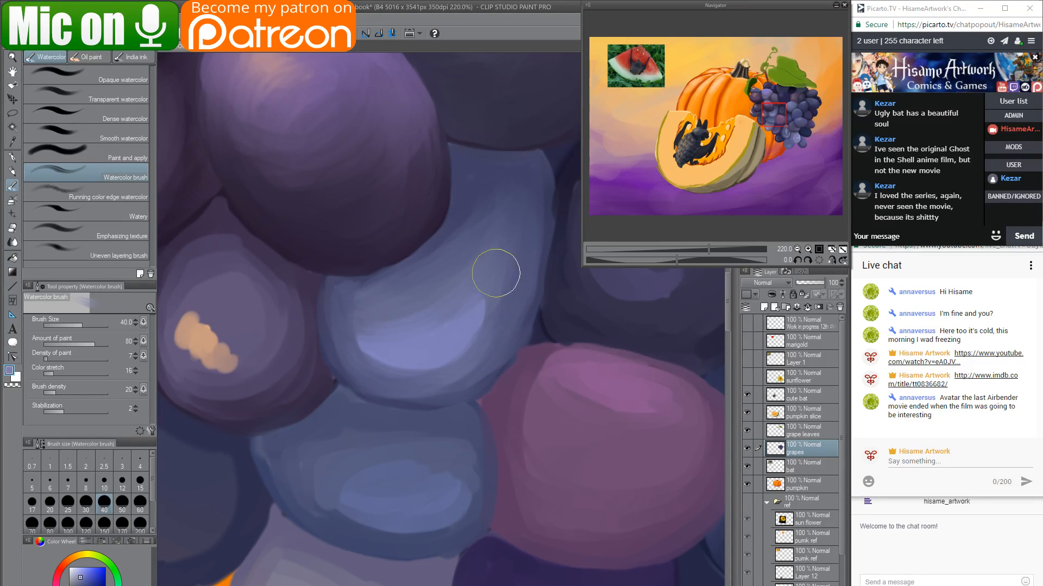
pyautogui.moveTo(350, 342); pyautogui.dragTo(443, 367)
pyautogui.moveTo(412, 312)
pyautogui.mouseDown()
pyautogui.moveTo(428, 307)
pyautogui.moveTo(491, 181)
pyautogui.moveTo(509, 178)
pyautogui.mouseUp()
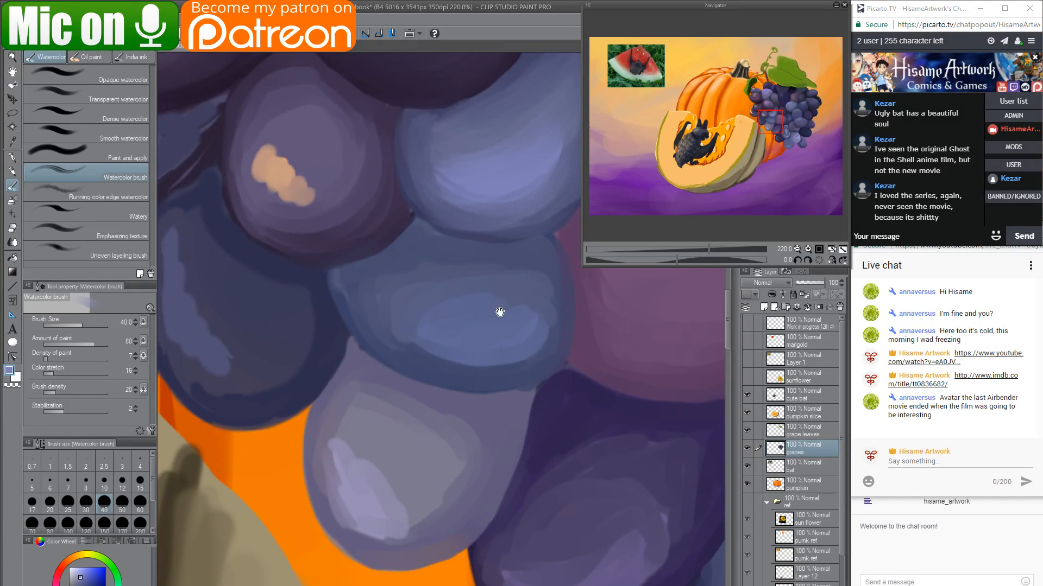
pyautogui.moveTo(500, 312); pyautogui.dragTo(445, 351)
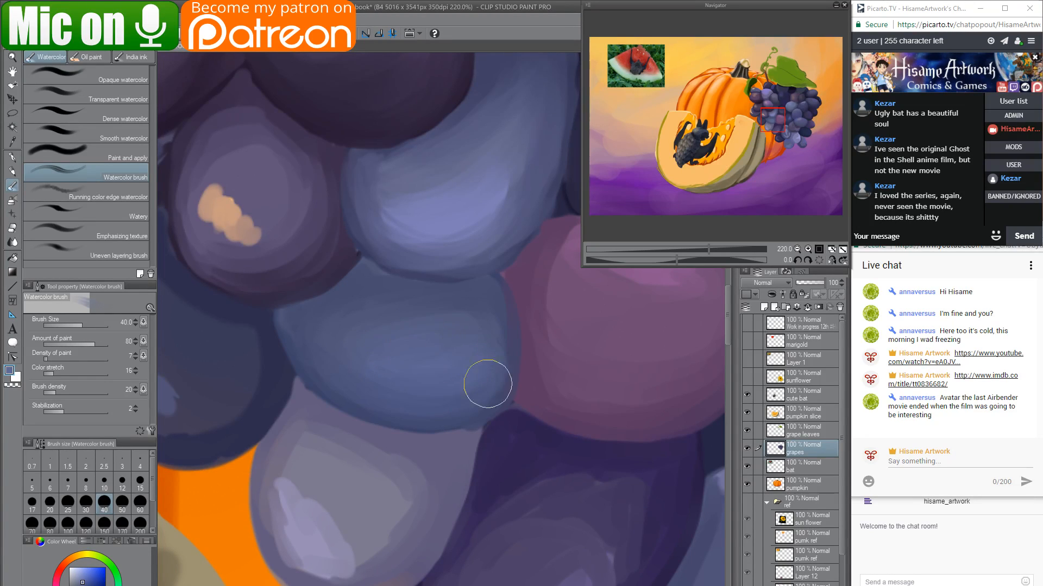
pyautogui.moveTo(486, 379); pyautogui.dragTo(486, 469)
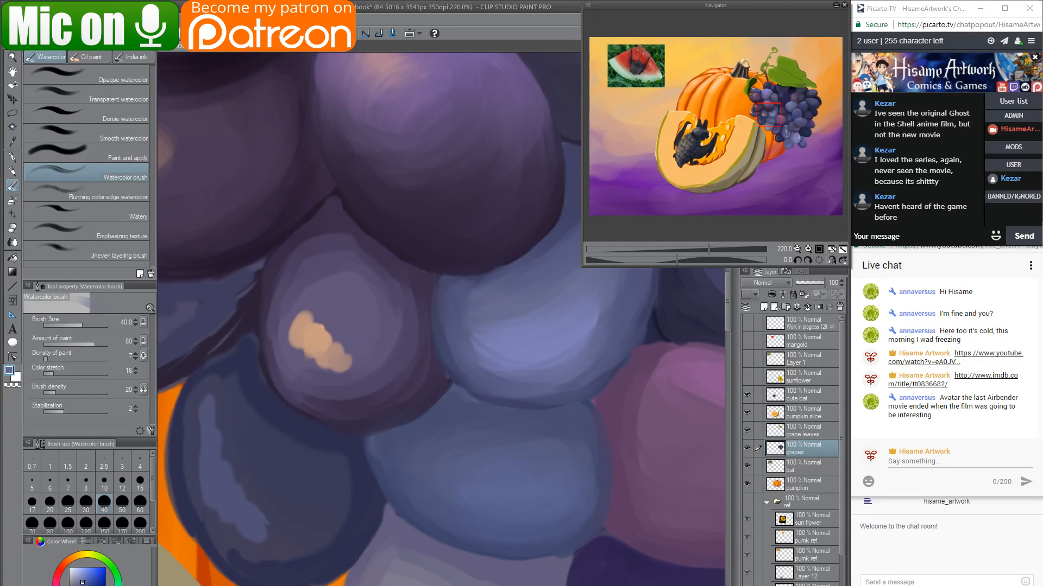
# Switch to the web browser, search for "stardew valley" and open the official Stardew Valley website.
pyautogui.hotkey('alt', 'Tab')
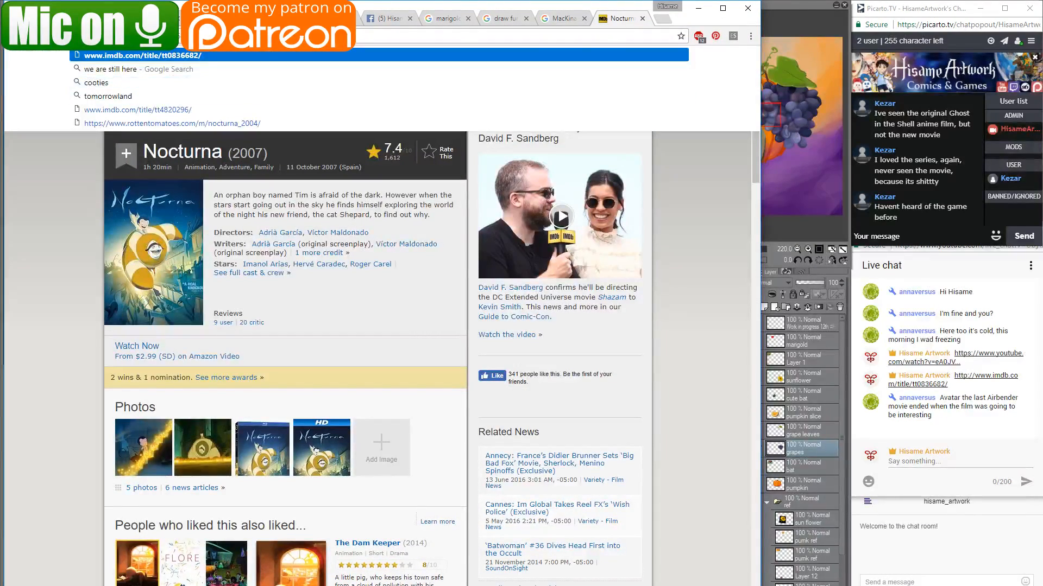
pyautogui.write('stardew val')
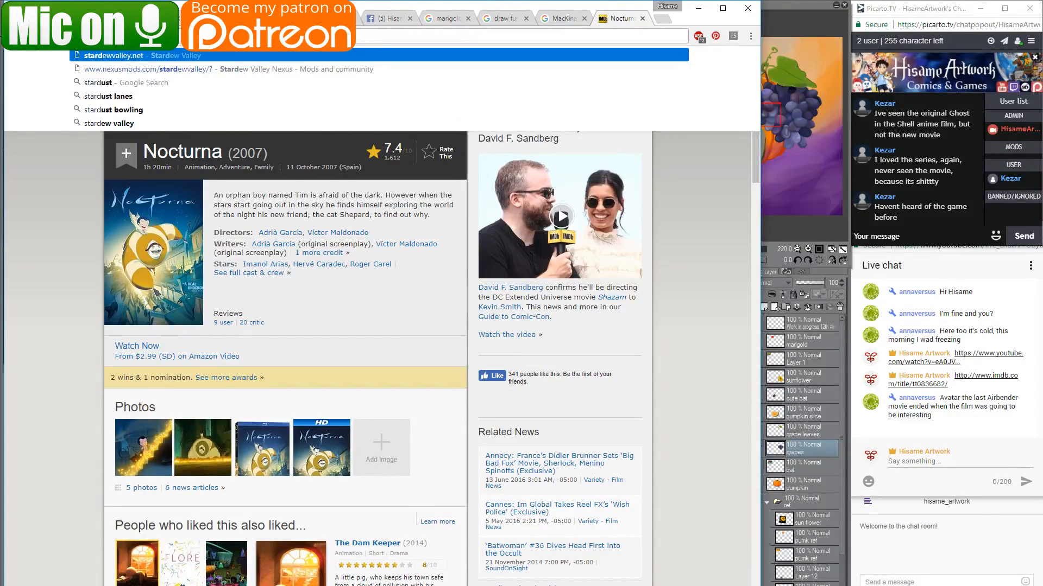
pyautogui.write('ley')
pyautogui.press('Return')
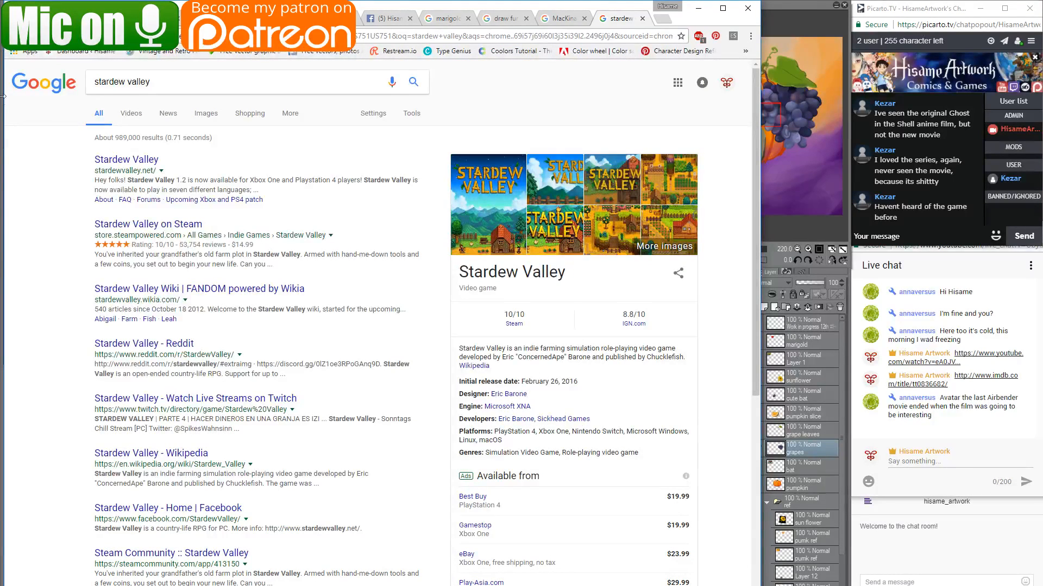
pyautogui.click(128, 161)
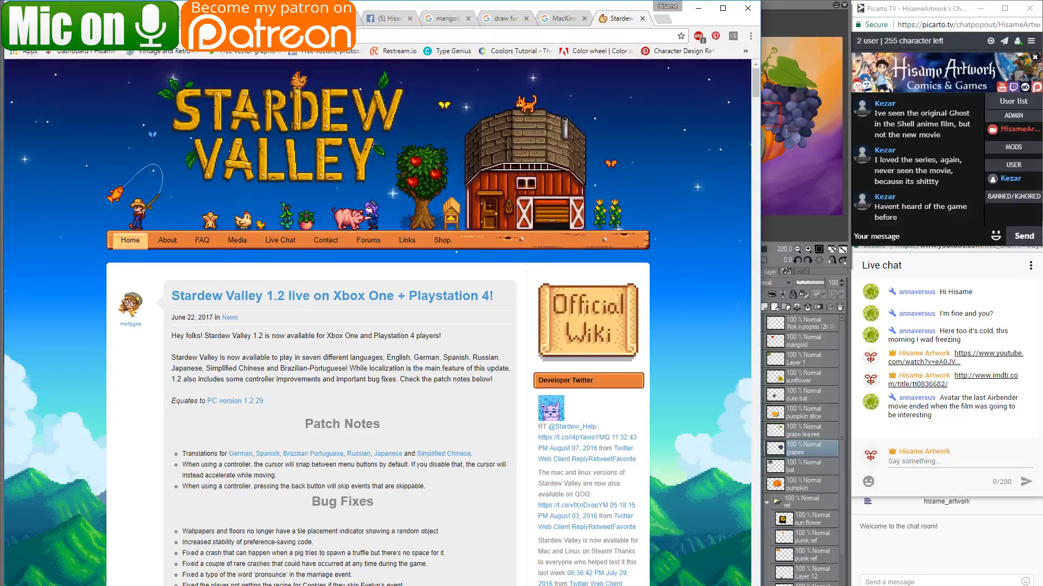
pyautogui.click(217, 36)
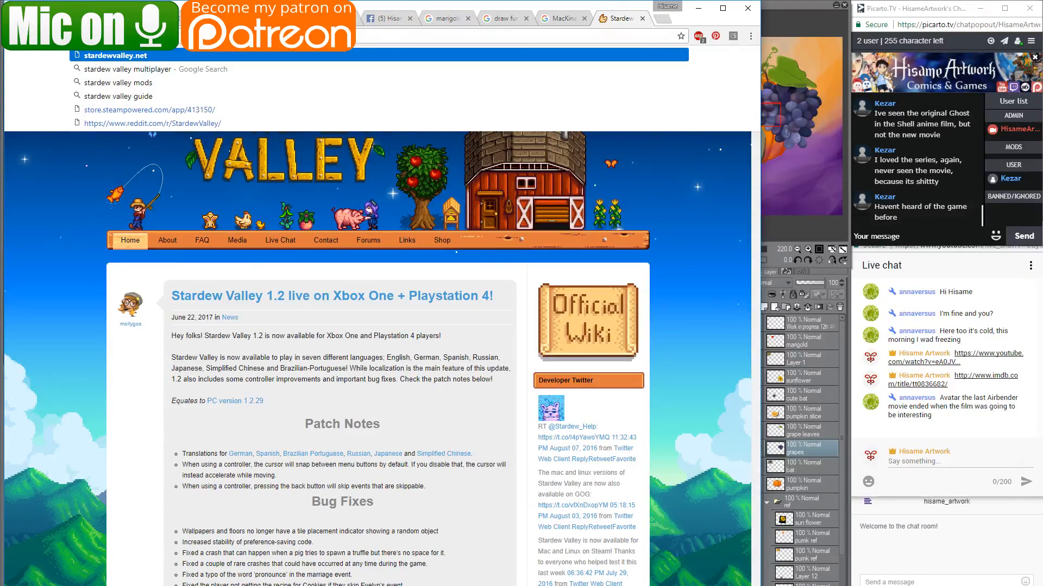
pyautogui.click(885, 237)
pyautogui.write('http://stardewvalley.net/')
pyautogui.press('Return')
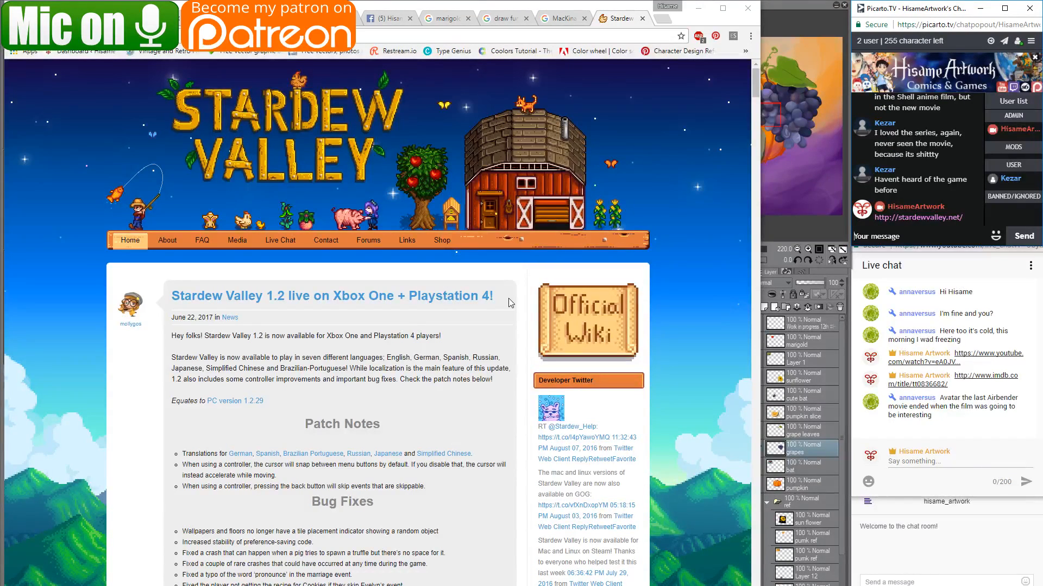
pyautogui.click(697, 8)
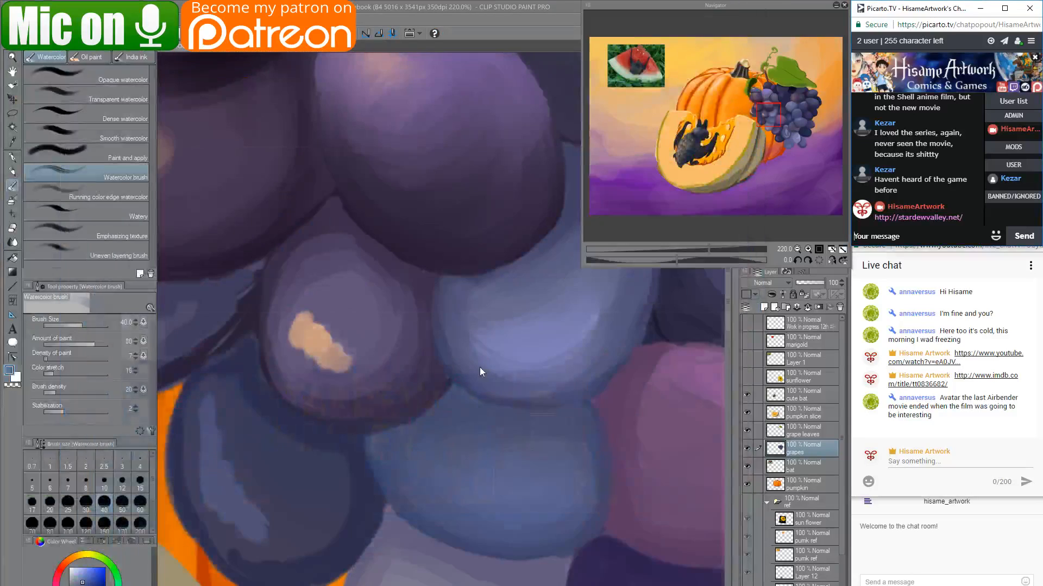
# Blend the orange highlights on the small purple grape and the dark purple grape at the cluster's left edge into their surfaces.
pyautogui.click(368, 328)
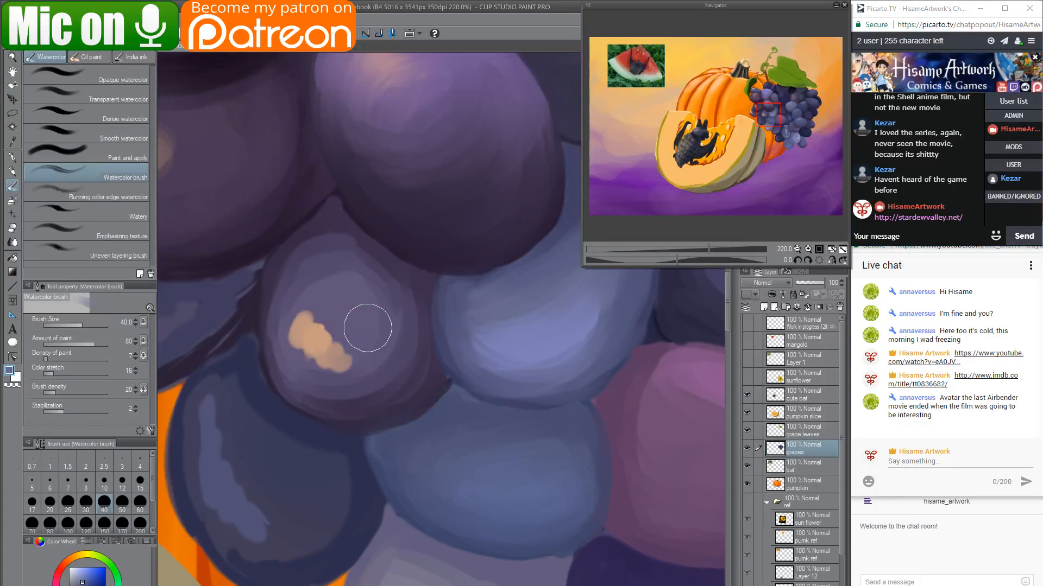
pyautogui.moveTo(379, 302)
pyautogui.mouseDown()
pyautogui.moveTo(406, 335)
pyautogui.moveTo(358, 389)
pyautogui.moveTo(333, 383)
pyautogui.moveTo(334, 368)
pyautogui.moveTo(364, 396)
pyautogui.moveTo(325, 409)
pyautogui.moveTo(350, 310)
pyautogui.mouseUp()
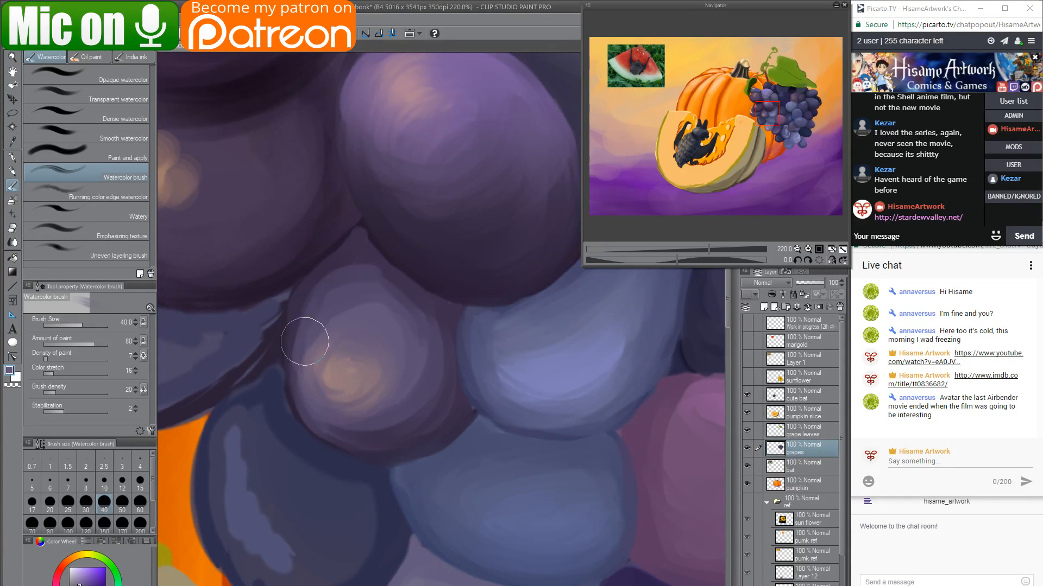
pyautogui.moveTo(305, 342)
pyautogui.mouseDown()
pyautogui.moveTo(390, 314)
pyautogui.moveTo(399, 372)
pyautogui.moveTo(363, 293)
pyautogui.moveTo(310, 288)
pyautogui.moveTo(405, 311)
pyautogui.moveTo(359, 269)
pyautogui.moveTo(379, 278)
pyautogui.moveTo(372, 412)
pyautogui.mouseUp()
pyautogui.moveTo(435, 359)
pyautogui.mouseDown()
pyautogui.moveTo(433, 412)
pyautogui.moveTo(391, 289)
pyautogui.moveTo(441, 392)
pyautogui.moveTo(363, 425)
pyautogui.moveTo(394, 439)
pyautogui.moveTo(398, 316)
pyautogui.moveTo(357, 262)
pyautogui.mouseUp()
pyautogui.moveTo(359, 317); pyautogui.dragTo(495, 472)
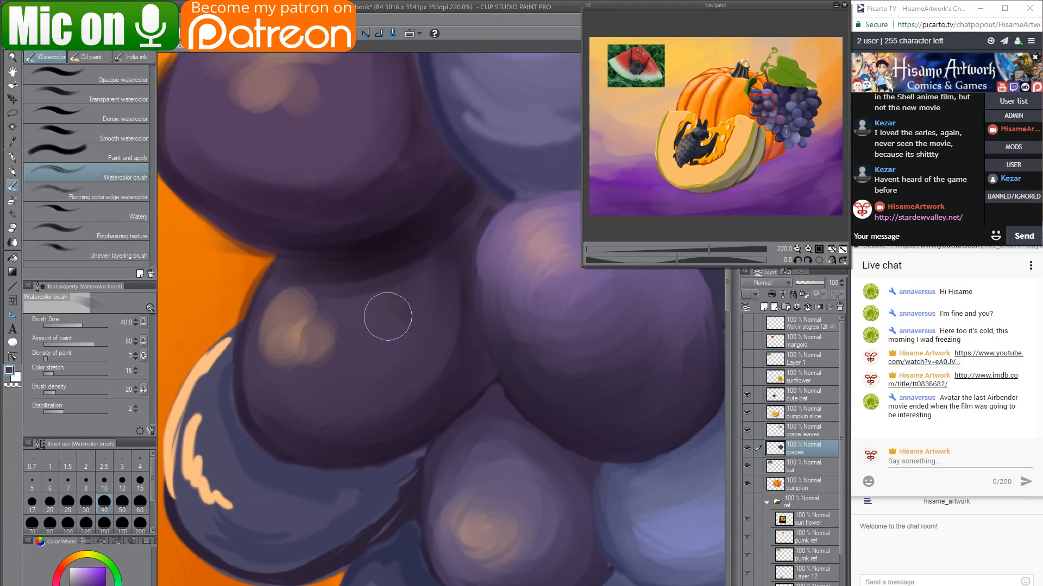
pyautogui.moveTo(270, 353)
pyautogui.mouseDown()
pyautogui.moveTo(319, 375)
pyautogui.moveTo(328, 345)
pyautogui.moveTo(289, 395)
pyautogui.moveTo(319, 417)
pyautogui.moveTo(472, 251)
pyautogui.moveTo(432, 282)
pyautogui.mouseUp()
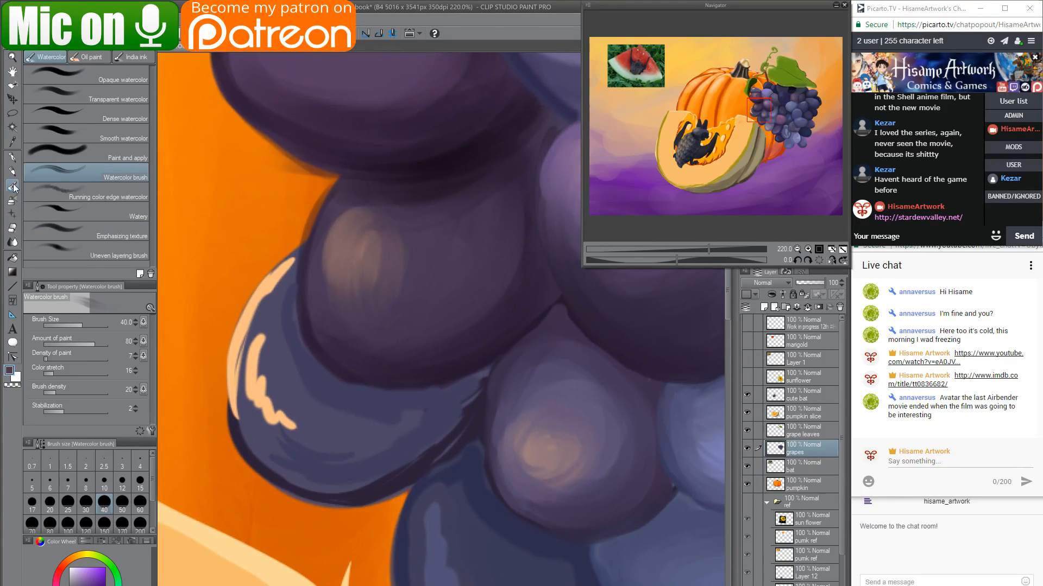
# Paint over the peach rim light and highlight of the leftmost blue grape with the Dense watercolor brush, spreading them along its curve.
pyautogui.click(74, 131)
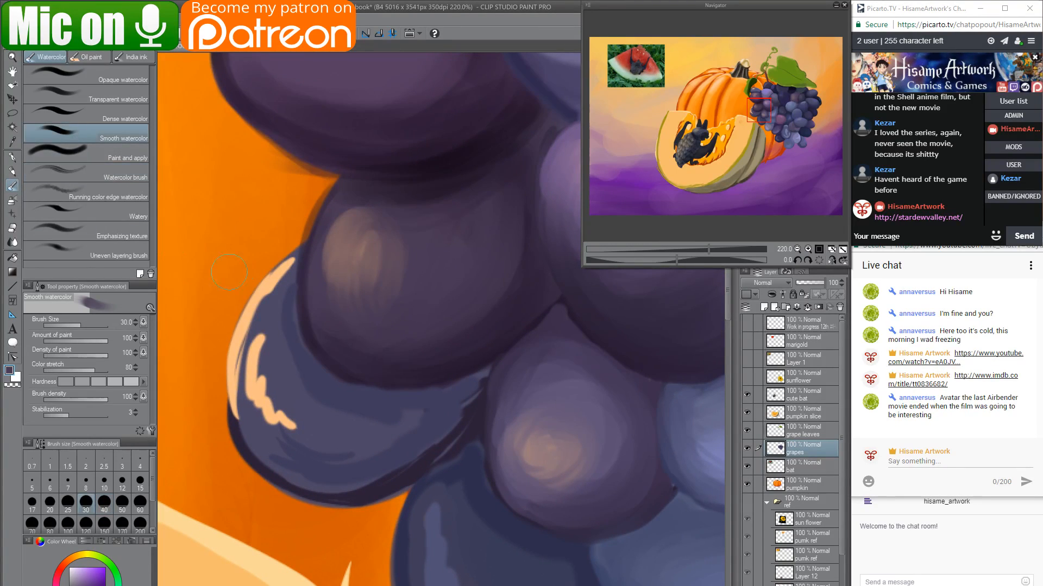
pyautogui.click(90, 119)
pyautogui.keyDown('alt'); pyautogui.click(287, 278); pyautogui.keyUp('alt')
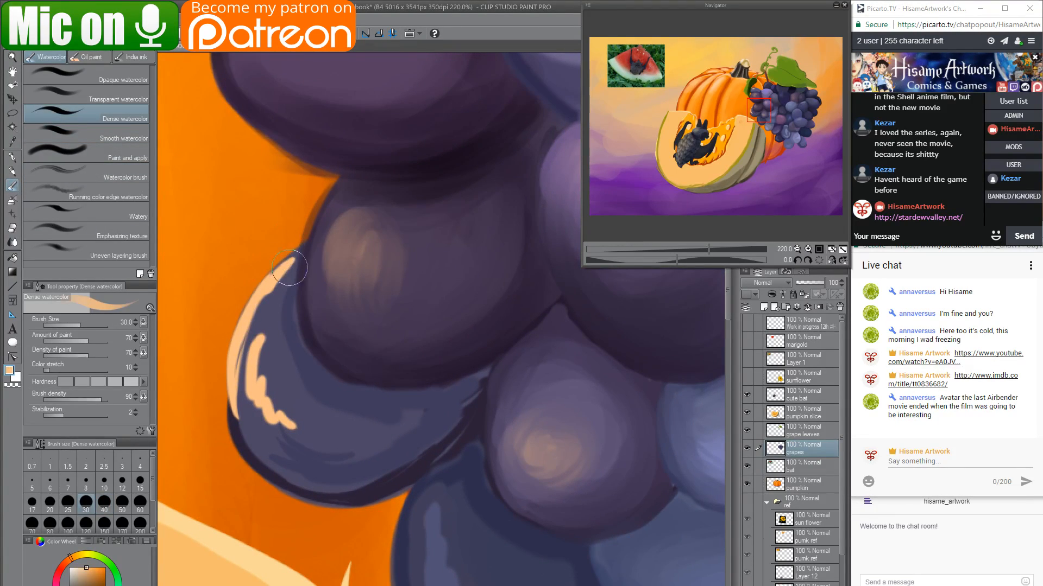
pyautogui.moveTo(290, 262)
pyautogui.mouseDown()
pyautogui.moveTo(242, 419)
pyautogui.moveTo(291, 467)
pyautogui.mouseUp()
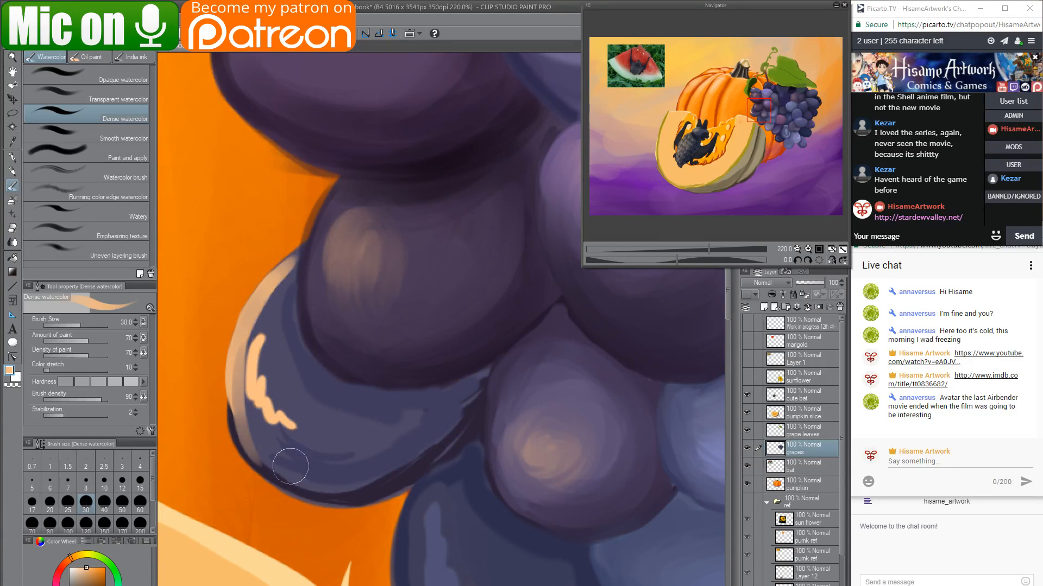
pyautogui.moveTo(251, 322)
pyautogui.mouseDown()
pyautogui.moveTo(248, 415)
pyautogui.moveTo(267, 416)
pyautogui.moveTo(265, 311)
pyautogui.moveTo(276, 419)
pyautogui.moveTo(283, 407)
pyautogui.moveTo(293, 417)
pyautogui.moveTo(263, 418)
pyautogui.moveTo(308, 451)
pyautogui.moveTo(301, 467)
pyautogui.moveTo(262, 465)
pyautogui.moveTo(441, 428)
pyautogui.mouseUp()
# Smooth the lower part of the leftmost blue grape and repaint its dark bottom edge with sampled blue and dark purple tones.
pyautogui.keyDown('alt'); pyautogui.click(289, 462); pyautogui.keyUp('alt')
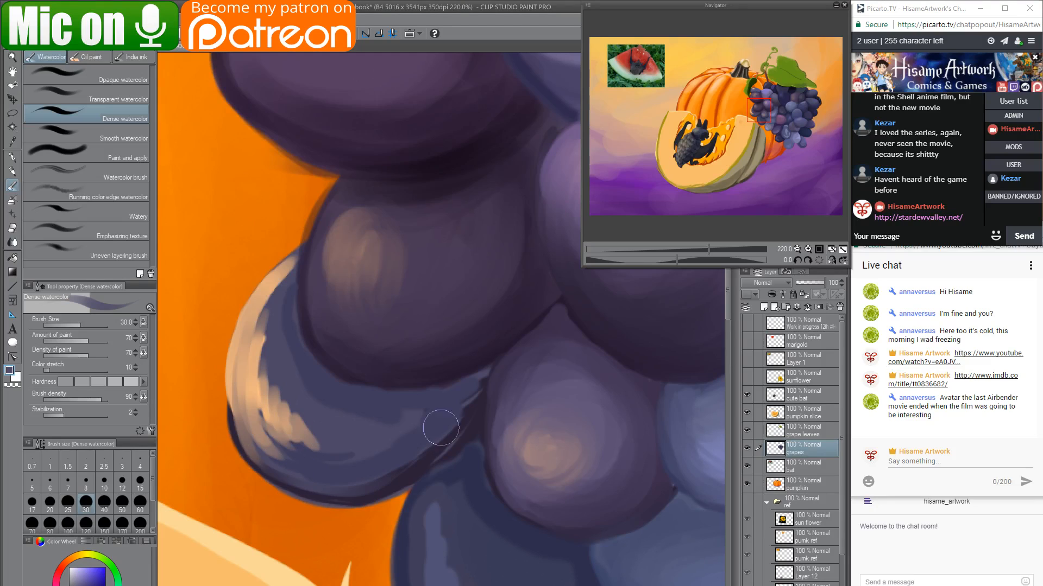
pyautogui.moveTo(311, 487); pyautogui.dragTo(365, 459)
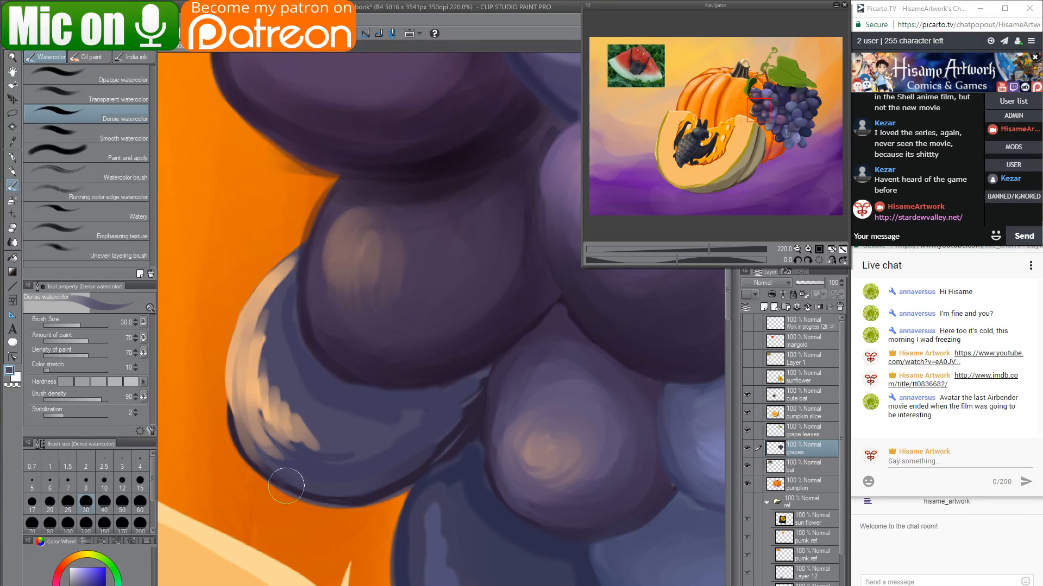
pyautogui.moveTo(286, 486)
pyautogui.mouseDown()
pyautogui.moveTo(428, 471)
pyautogui.moveTo(476, 392)
pyautogui.mouseUp()
pyautogui.hotkey('ctrl', 'z')
pyautogui.moveTo(302, 493); pyautogui.dragTo(479, 407)
pyautogui.keyDown('alt'); pyautogui.click(483, 400); pyautogui.keyUp('alt')
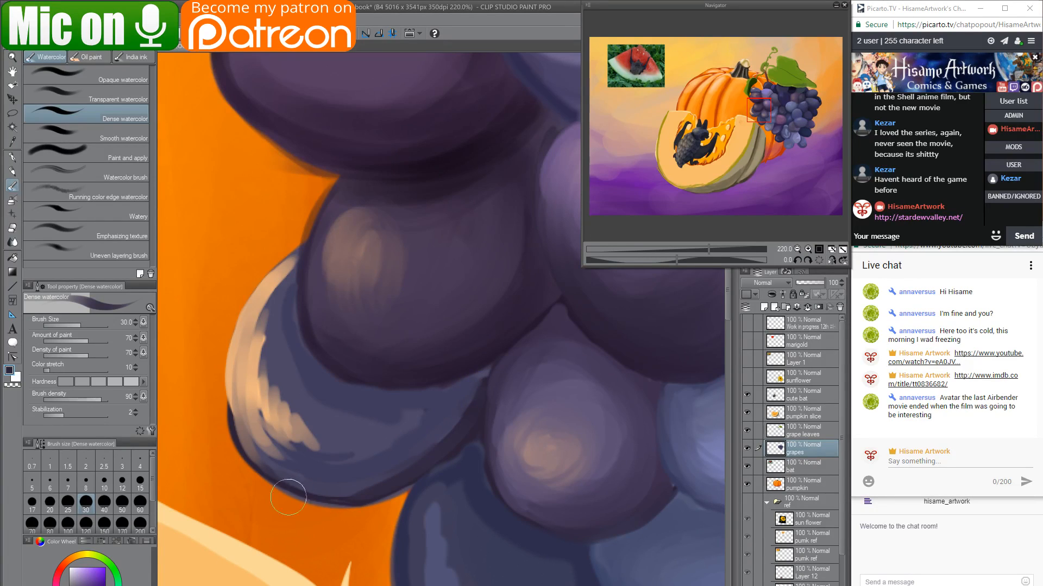
pyautogui.moveTo(271, 468)
pyautogui.mouseDown()
pyautogui.moveTo(318, 495)
pyautogui.moveTo(485, 408)
pyautogui.mouseUp()
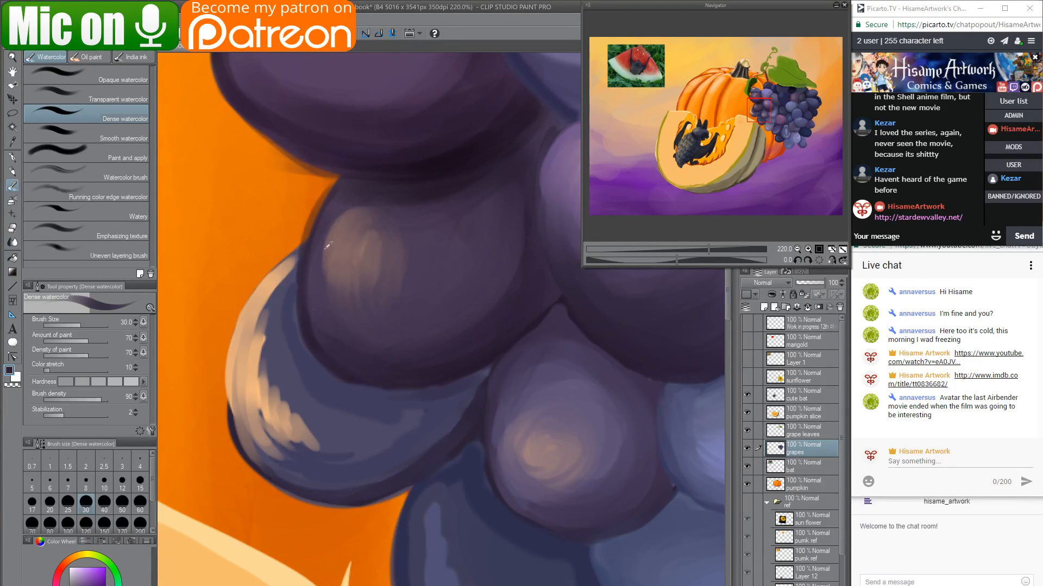
# Refine the edge where the dark purple grape overlaps the leftmost blue grape, using sampled dark purple, peach and blue tones.
pyautogui.keyDown('alt'); pyautogui.click(429, 168); pyautogui.keyUp('alt')
pyautogui.moveTo(346, 184)
pyautogui.mouseDown()
pyautogui.moveTo(311, 225)
pyautogui.moveTo(328, 216)
pyautogui.moveTo(340, 185)
pyautogui.moveTo(311, 309)
pyautogui.mouseUp()
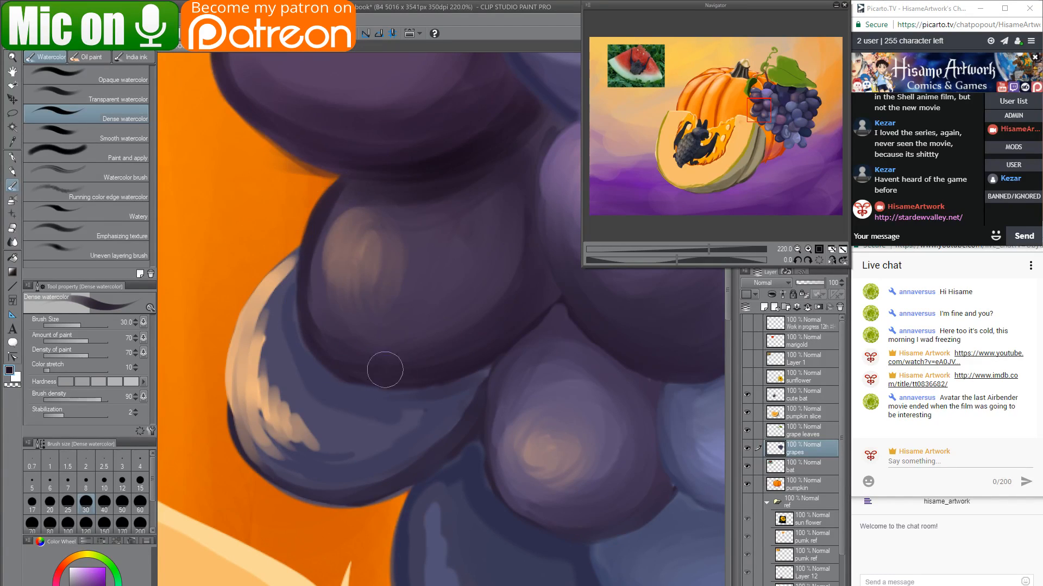
pyautogui.keyDown('alt'); pyautogui.click(259, 355); pyautogui.keyUp('alt')
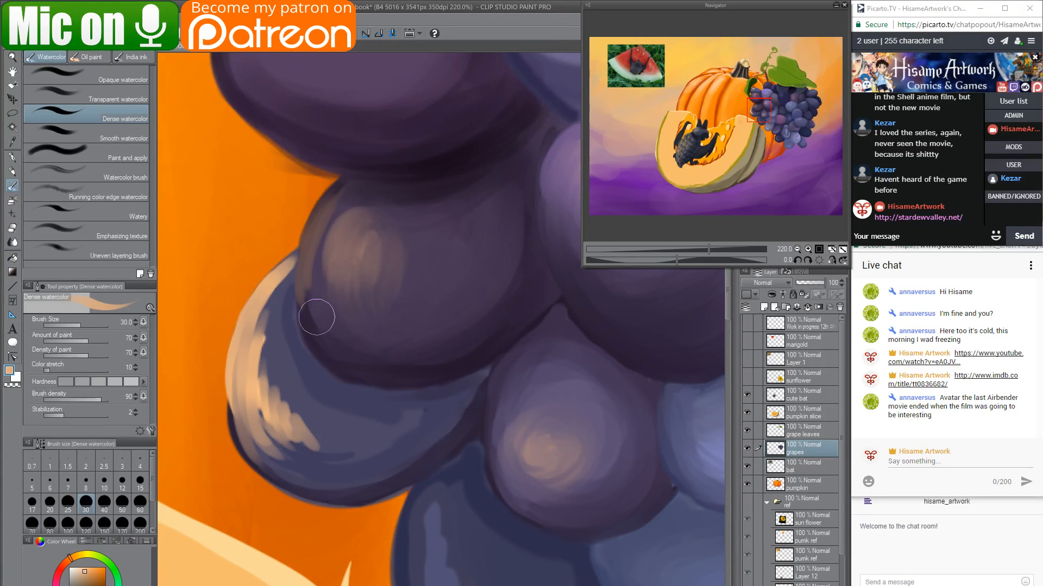
pyautogui.keyDown('alt'); pyautogui.click(328, 265); pyautogui.keyUp('alt')
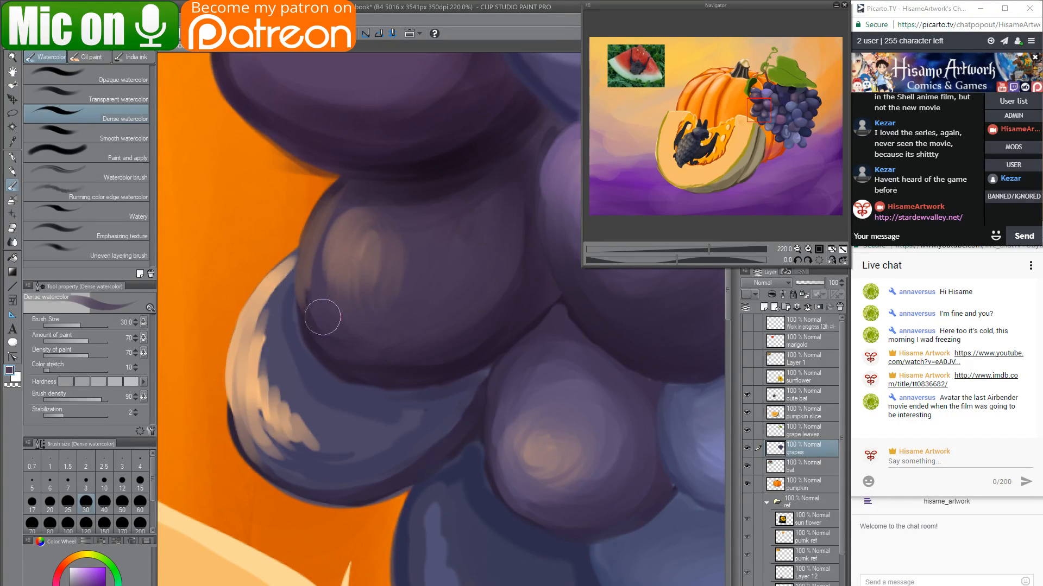
pyautogui.keyDown('alt'); pyautogui.click(282, 342); pyautogui.keyUp('alt')
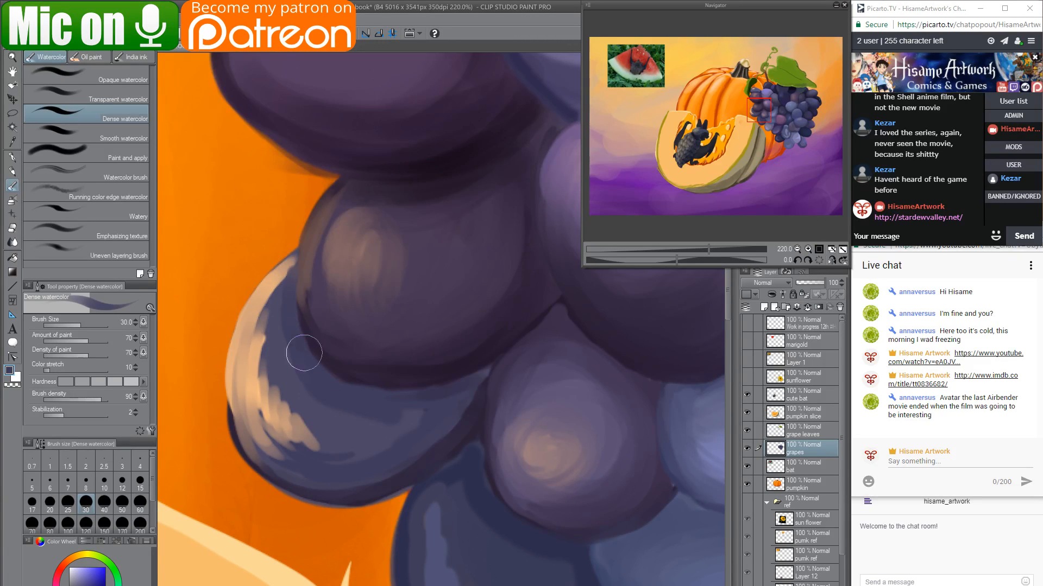
pyautogui.moveTo(305, 352); pyautogui.dragTo(403, 382)
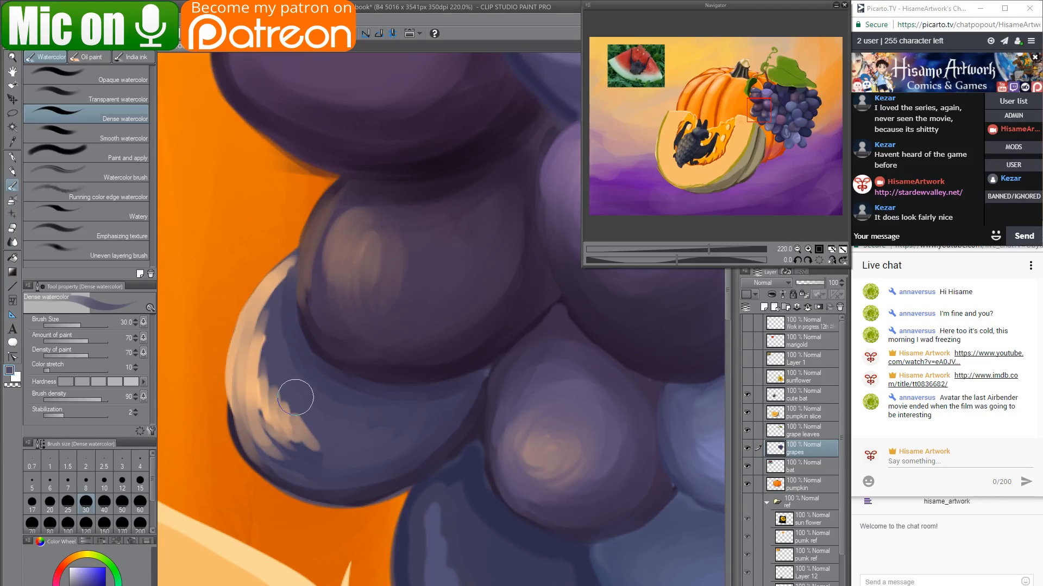
# Blend the streaky peach highlight of the leftmost blue grape into its blue body with the Dense watercolor brush.
pyautogui.moveTo(296, 398); pyautogui.dragTo(278, 408)
pyautogui.moveTo(280, 295)
pyautogui.mouseDown()
pyautogui.moveTo(274, 403)
pyautogui.moveTo(265, 352)
pyautogui.moveTo(305, 418)
pyautogui.moveTo(294, 424)
pyautogui.moveTo(268, 407)
pyautogui.moveTo(260, 433)
pyautogui.moveTo(281, 468)
pyautogui.moveTo(255, 434)
pyautogui.moveTo(290, 438)
pyautogui.moveTo(266, 437)
pyautogui.moveTo(282, 455)
pyautogui.moveTo(270, 390)
pyautogui.moveTo(302, 386)
pyautogui.moveTo(339, 459)
pyautogui.moveTo(379, 460)
pyautogui.moveTo(397, 460)
pyautogui.moveTo(466, 397)
pyautogui.moveTo(450, 432)
pyautogui.moveTo(366, 467)
pyautogui.moveTo(429, 449)
pyautogui.moveTo(452, 425)
pyautogui.moveTo(459, 389)
pyautogui.moveTo(476, 389)
pyautogui.moveTo(485, 370)
pyautogui.moveTo(433, 453)
pyautogui.mouseUp()
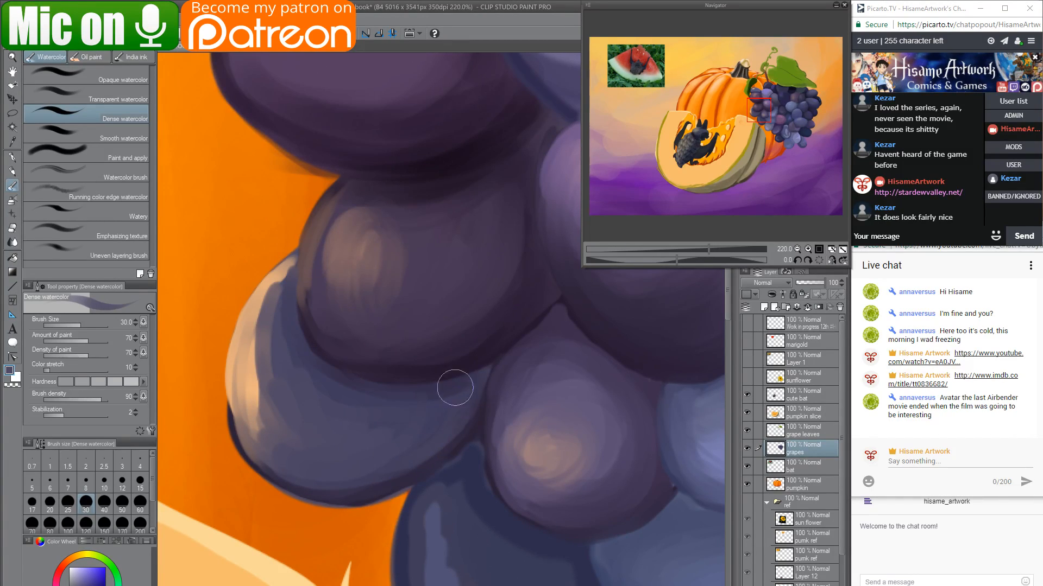
pyautogui.moveTo(396, 401); pyautogui.dragTo(389, 447)
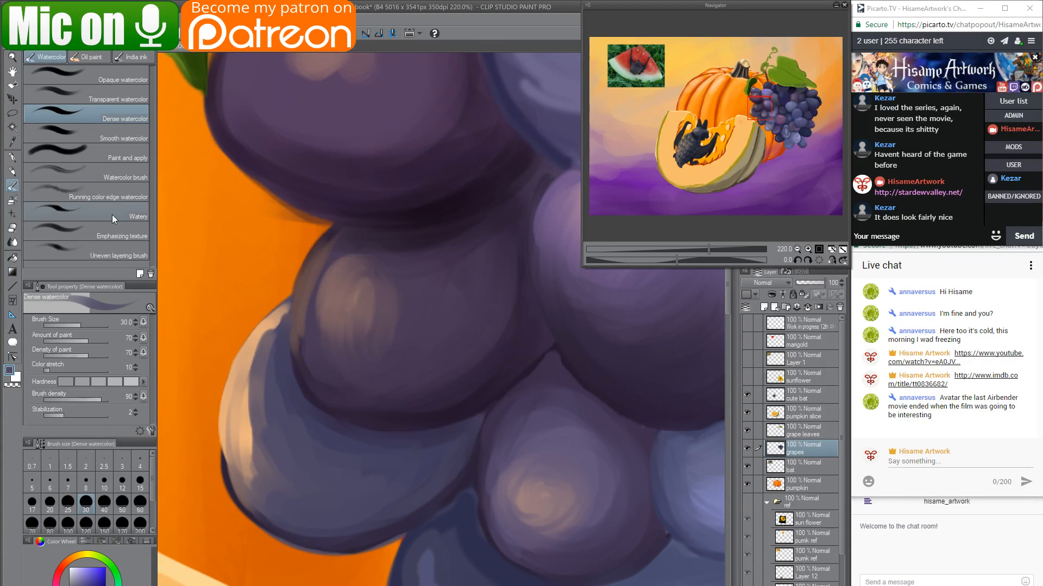
# Soften the leftmost blue grape's peach rim light and lower shading using the Watercolor brush, reducing its size to 20.
pyautogui.click(93, 177)
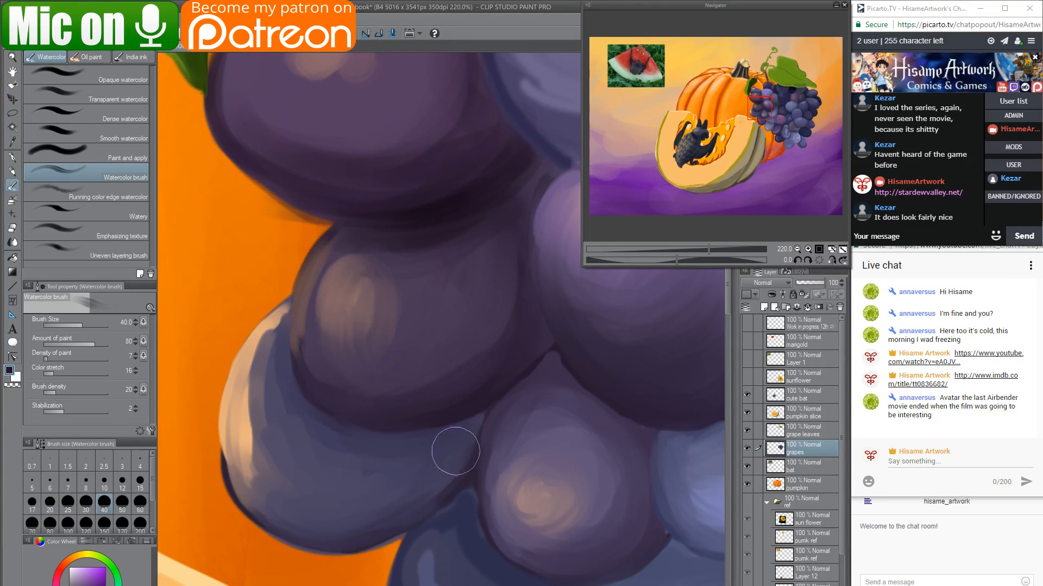
pyautogui.moveTo(252, 431); pyautogui.dragTo(264, 363)
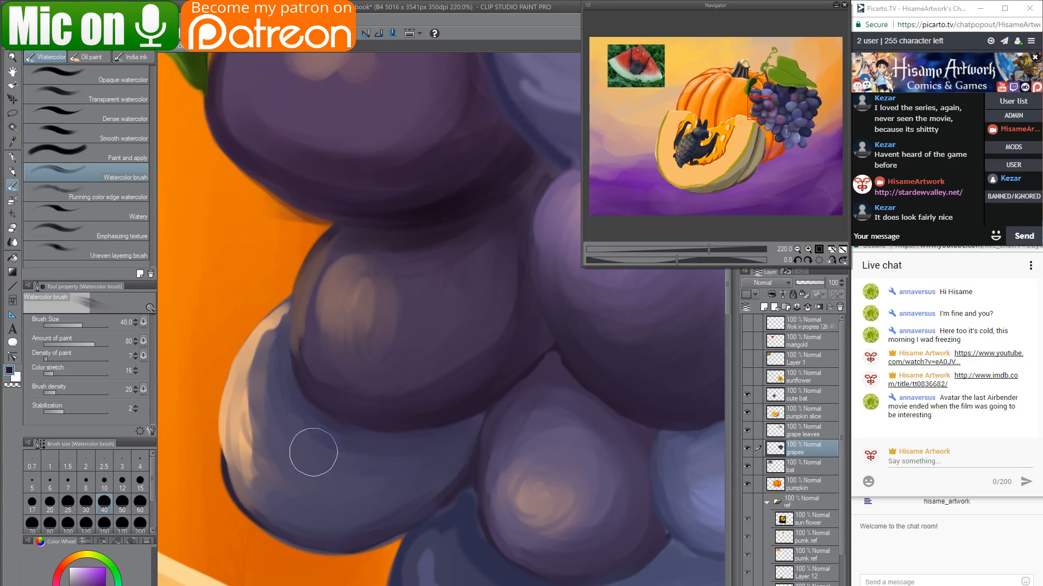
pyautogui.press('[')
pyautogui.press('[')
pyautogui.press('[')
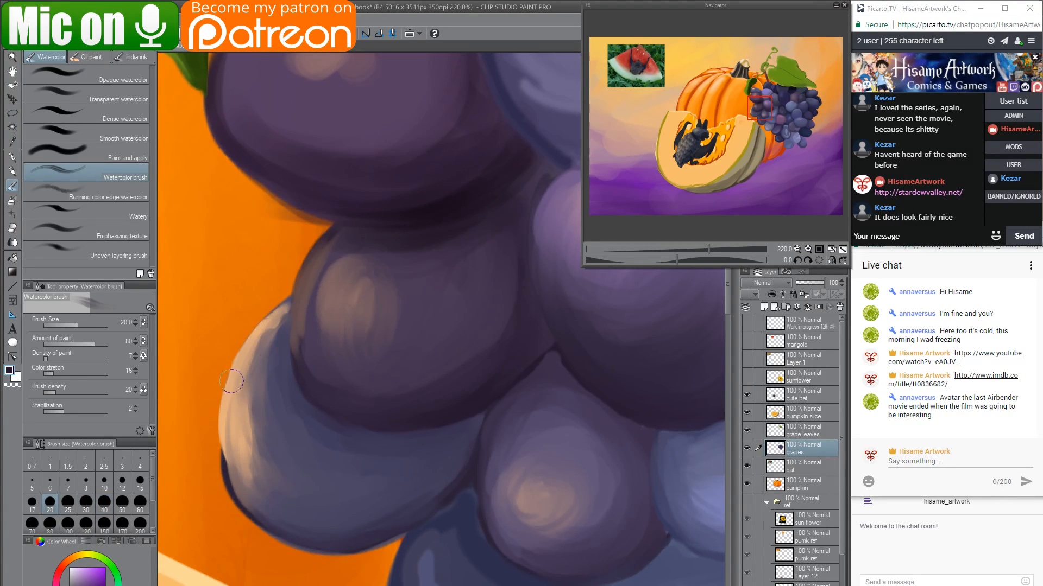
pyautogui.moveTo(231, 381); pyautogui.dragTo(257, 513)
pyautogui.moveTo(244, 437); pyautogui.dragTo(282, 516)
pyautogui.moveTo(255, 357); pyautogui.dragTo(264, 471)
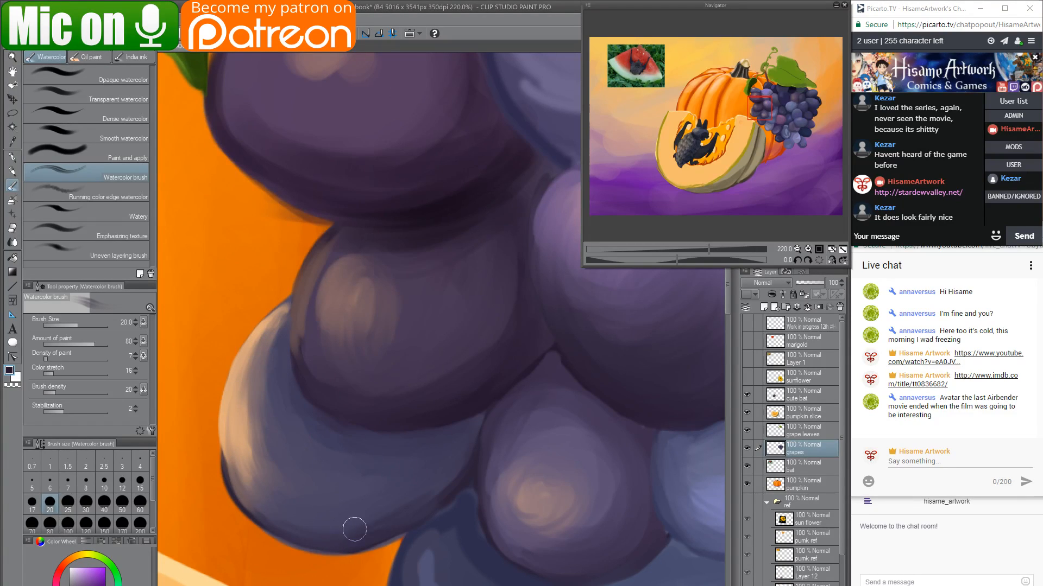
pyautogui.moveTo(412, 463); pyautogui.dragTo(353, 519)
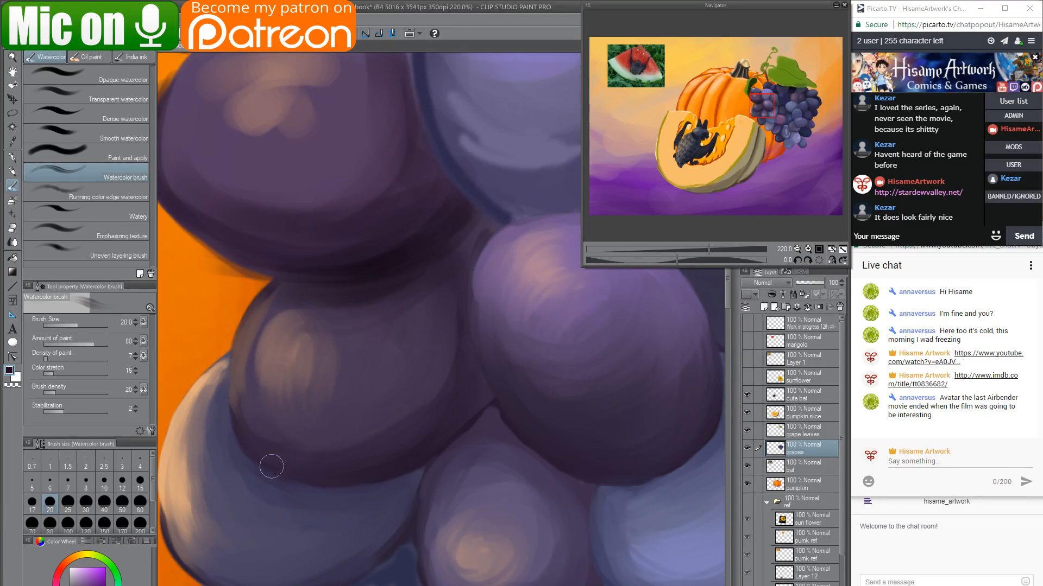
# Smooth the upper shading and outer edge of the dark purple grape above the leftmost blue grape with the Watercolor brush.
pyautogui.moveTo(282, 300); pyautogui.dragTo(251, 407)
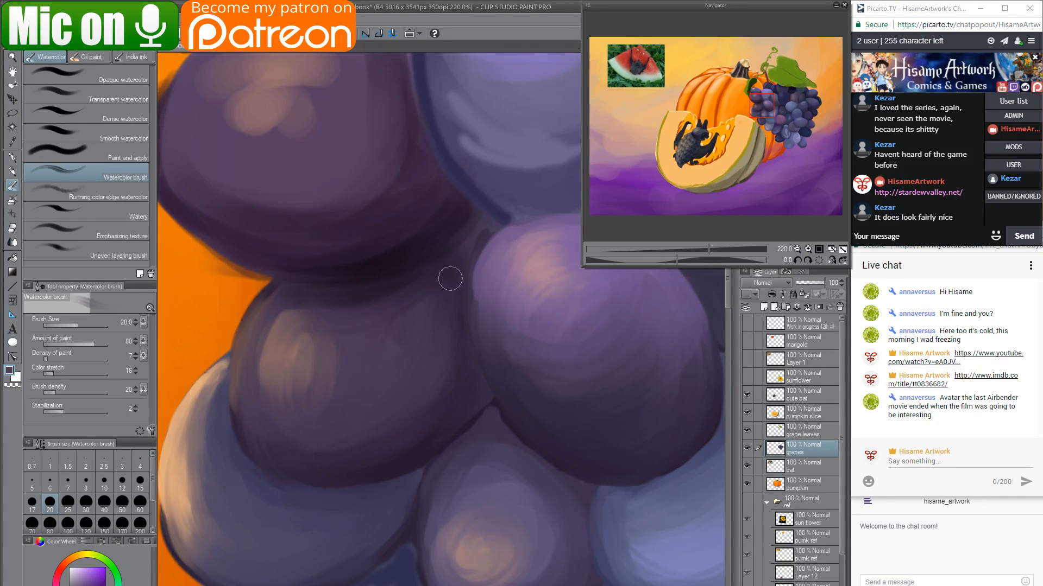
pyautogui.moveTo(442, 281)
pyautogui.mouseDown()
pyautogui.moveTo(424, 430)
pyautogui.moveTo(379, 393)
pyautogui.moveTo(368, 366)
pyautogui.mouseUp()
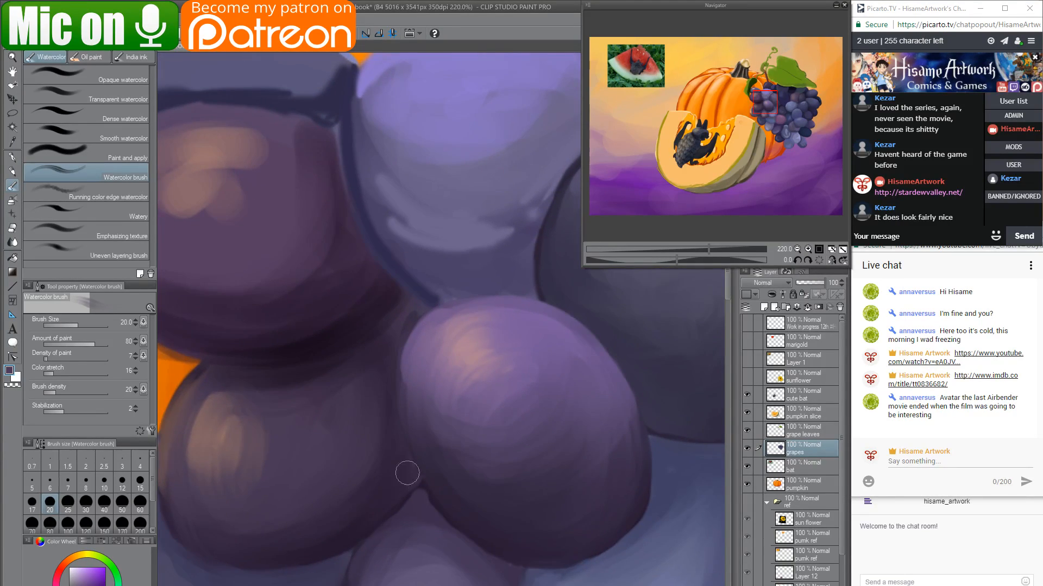
pyautogui.moveTo(407, 473); pyautogui.dragTo(265, 291)
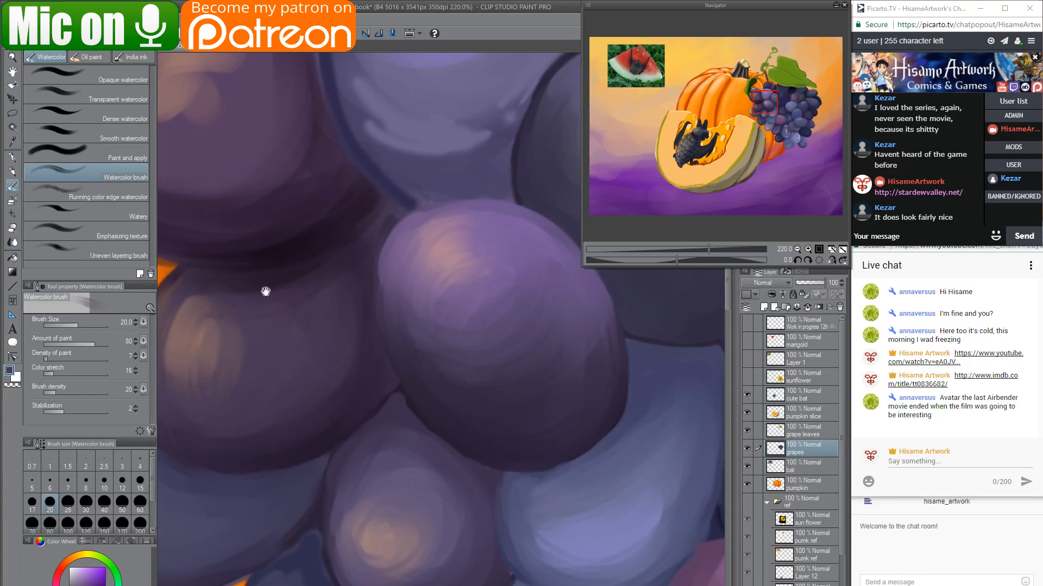
# Darken the crevice between the bright purple and dark purple grapes using the Dense watercolor brush at size 10 and a sampled dark purple.
pyautogui.click(12, 169)
pyautogui.click(70, 155)
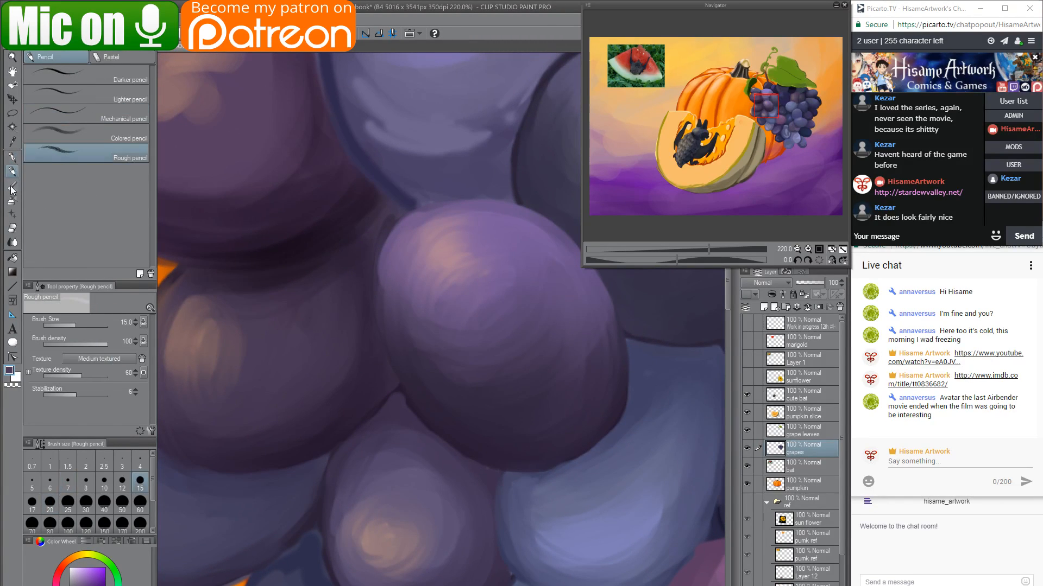
pyautogui.click(12, 187)
pyautogui.click(70, 116)
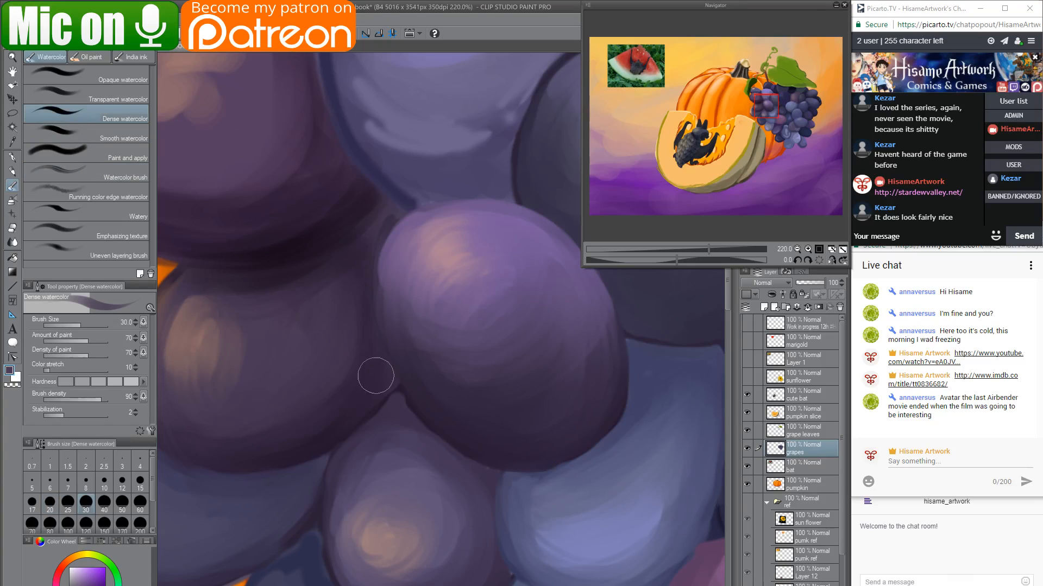
pyautogui.keyDown('alt'); pyautogui.click(398, 391); pyautogui.keyUp('alt')
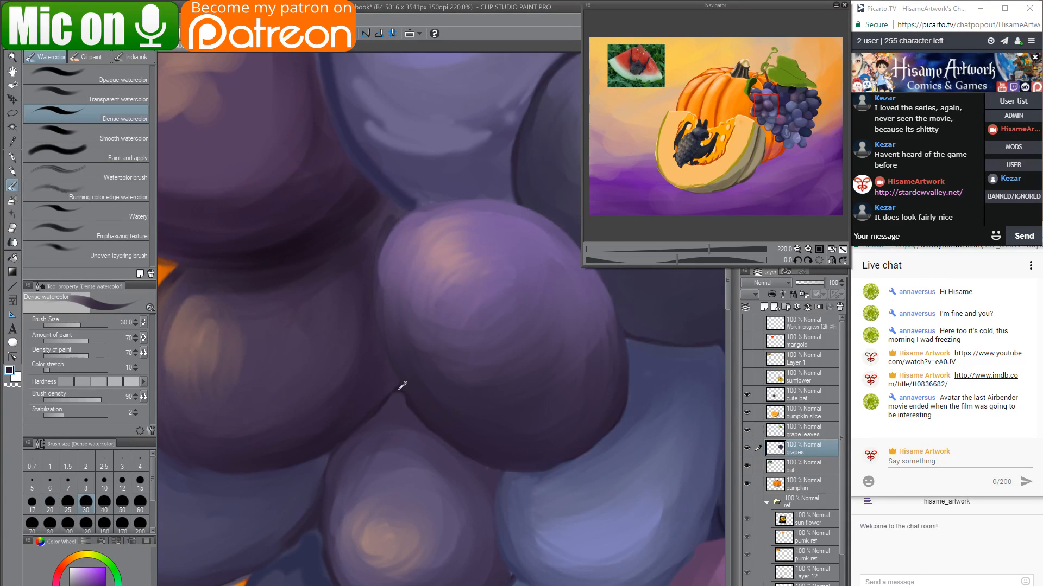
pyautogui.press('[')
pyautogui.press('[')
pyautogui.press('[')
pyautogui.press('[')
pyautogui.press('[')
pyautogui.press('[')
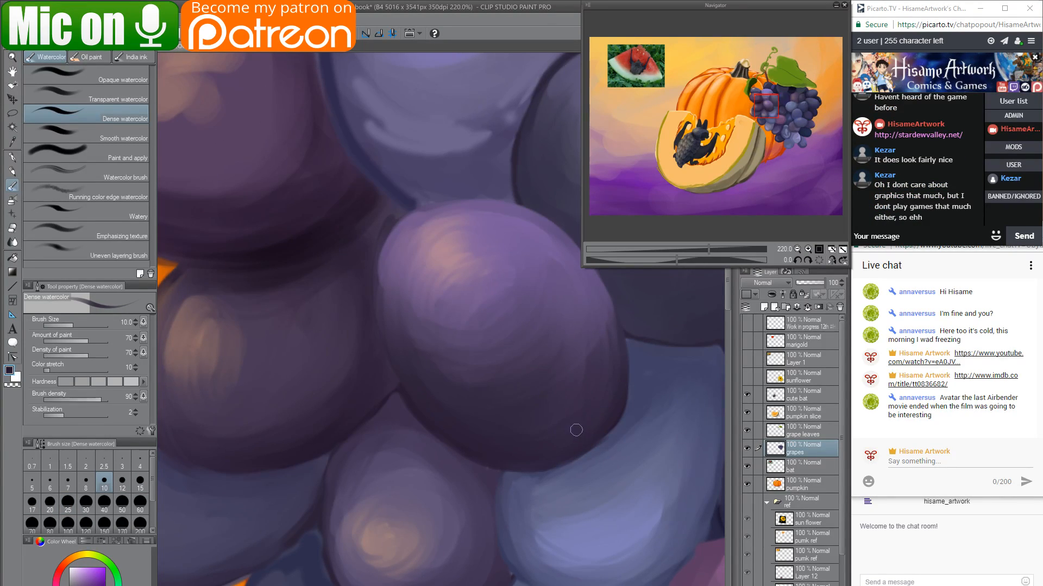
# Define the bottom edges of the bright purple and dark purple grapes with the Dense watercolor brush at size 15.
pyautogui.press(']')
pyautogui.press(']')
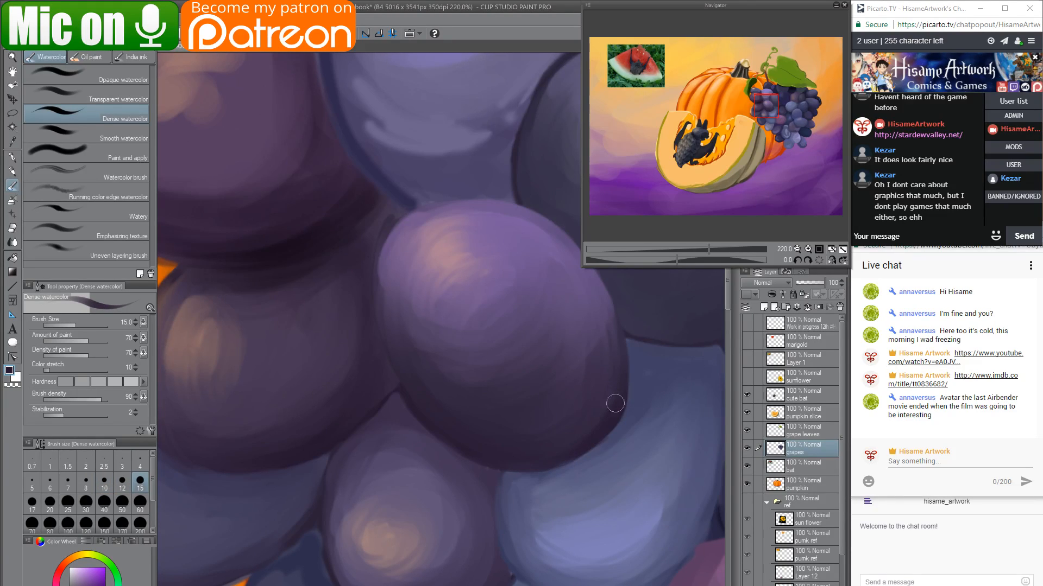
pyautogui.moveTo(541, 457); pyautogui.dragTo(539, 399)
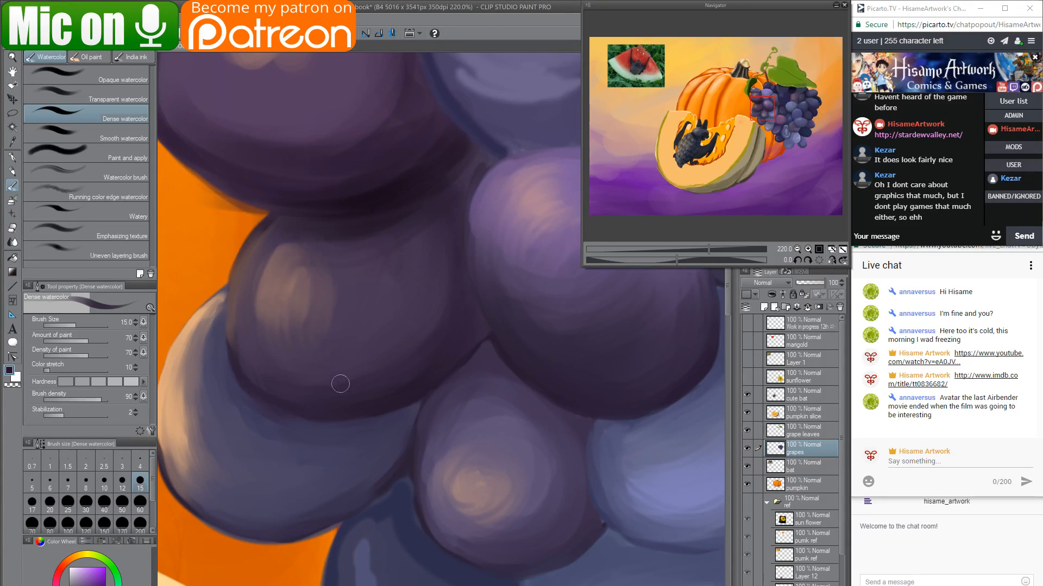
pyautogui.moveTo(288, 420); pyautogui.dragTo(371, 418)
pyautogui.moveTo(454, 362); pyautogui.dragTo(426, 396)
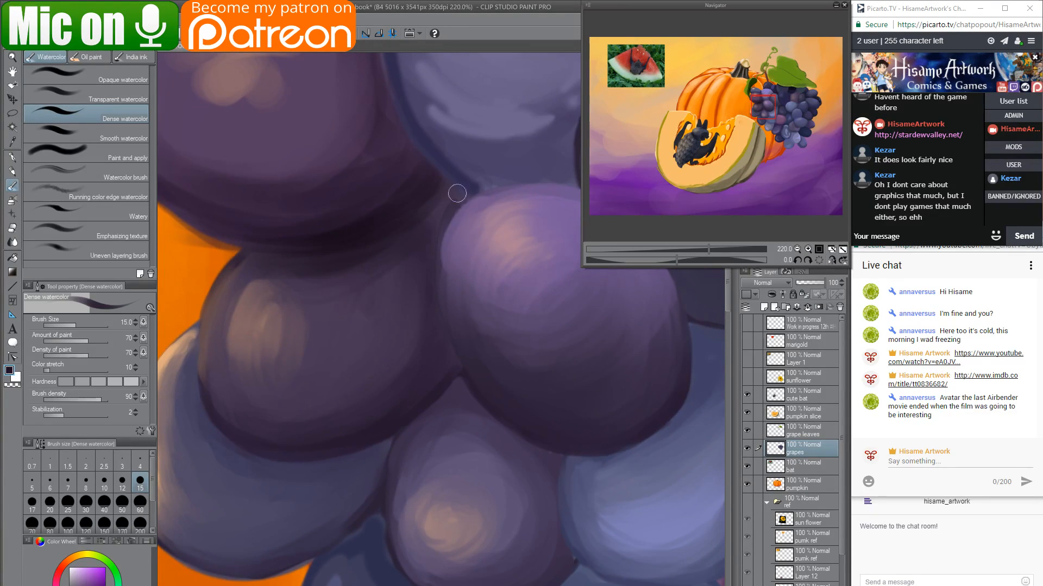
# Paint the dark shadow along the bright purple grape's upper edge, where it meets the two purple grapes beside it.
pyautogui.moveTo(442, 231)
pyautogui.mouseDown()
pyautogui.moveTo(457, 193)
pyautogui.moveTo(433, 252)
pyautogui.moveTo(447, 211)
pyautogui.moveTo(435, 243)
pyautogui.mouseUp()
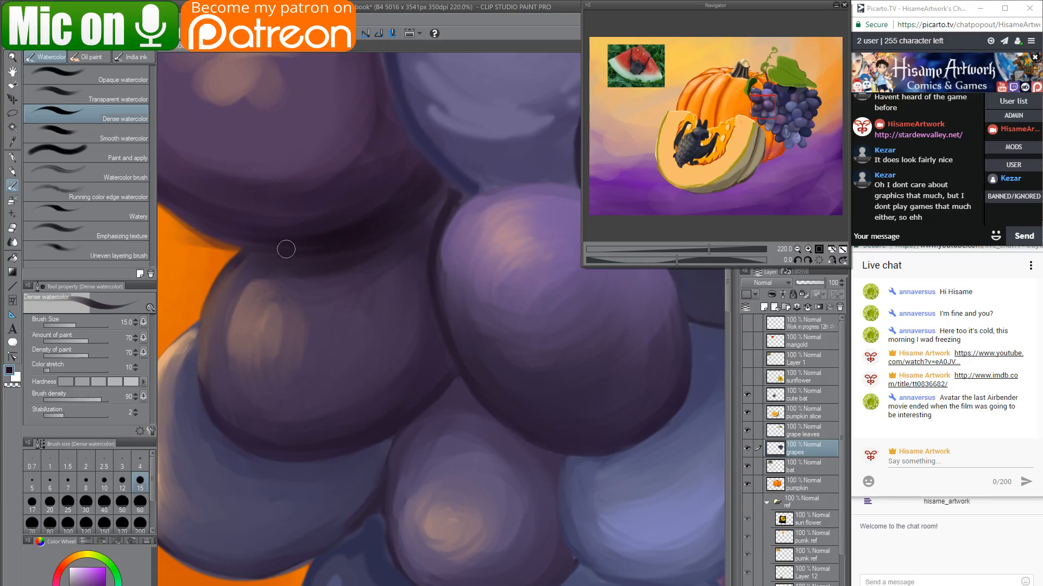
pyautogui.moveTo(426, 217); pyautogui.dragTo(444, 206)
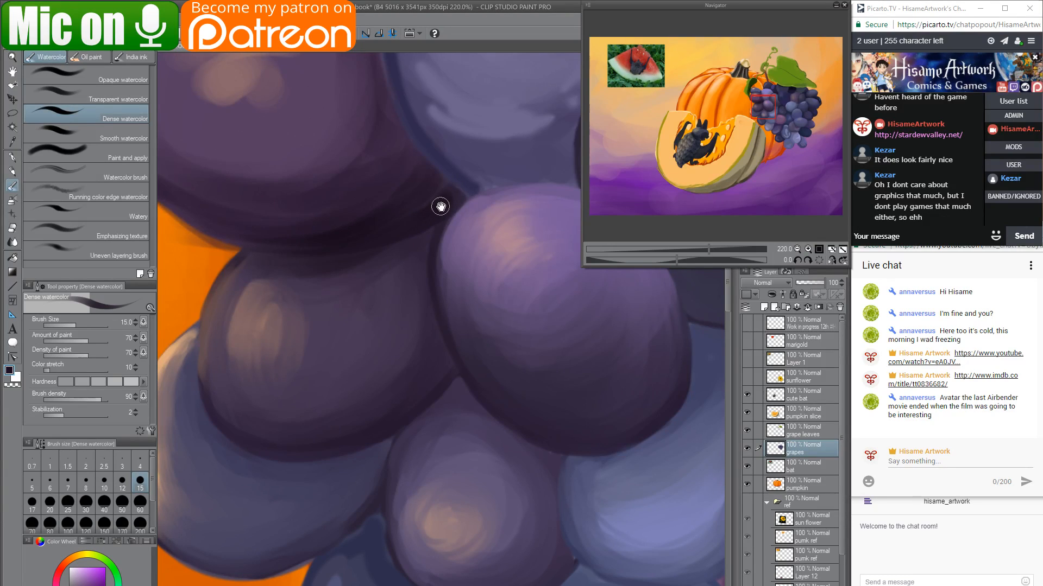
pyautogui.moveTo(438, 222); pyautogui.dragTo(434, 269)
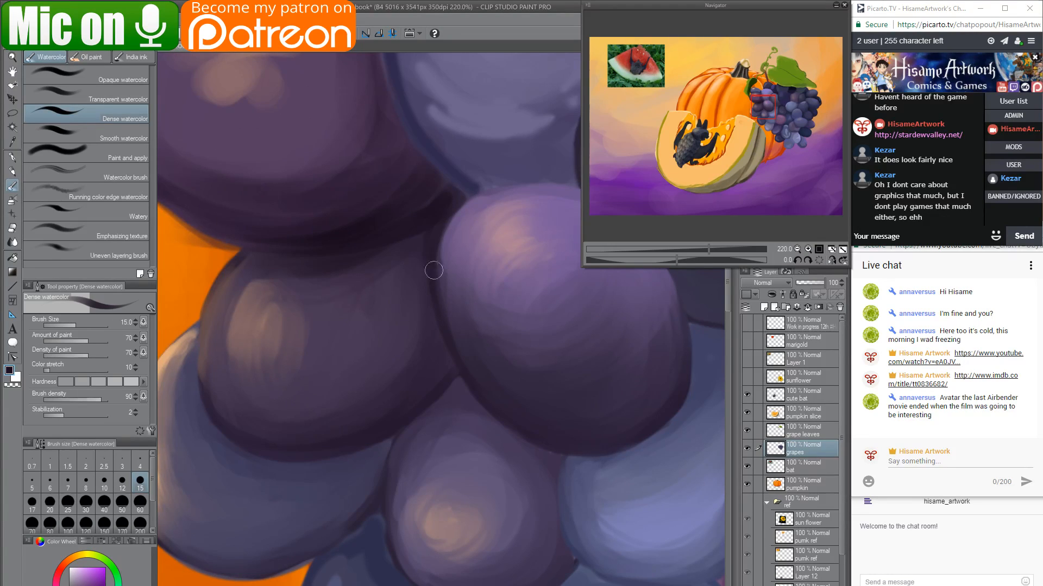
# Blend the shadow beside the bright purple grape into the dark purple grape with the Watercolor brush at size 20.
pyautogui.click(72, 178)
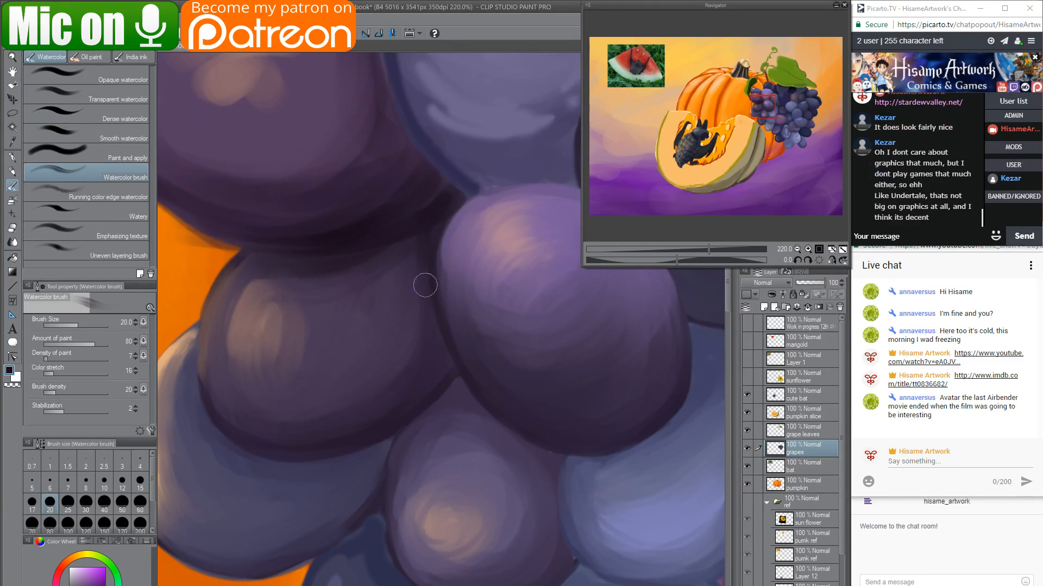
pyautogui.moveTo(427, 271); pyautogui.dragTo(393, 308)
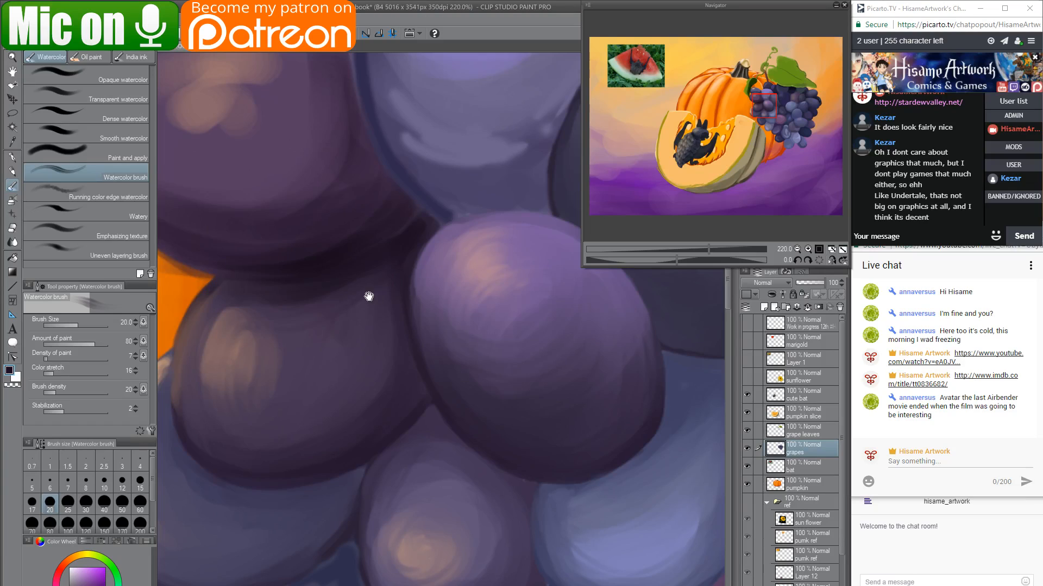
pyautogui.moveTo(369, 297); pyautogui.dragTo(419, 283)
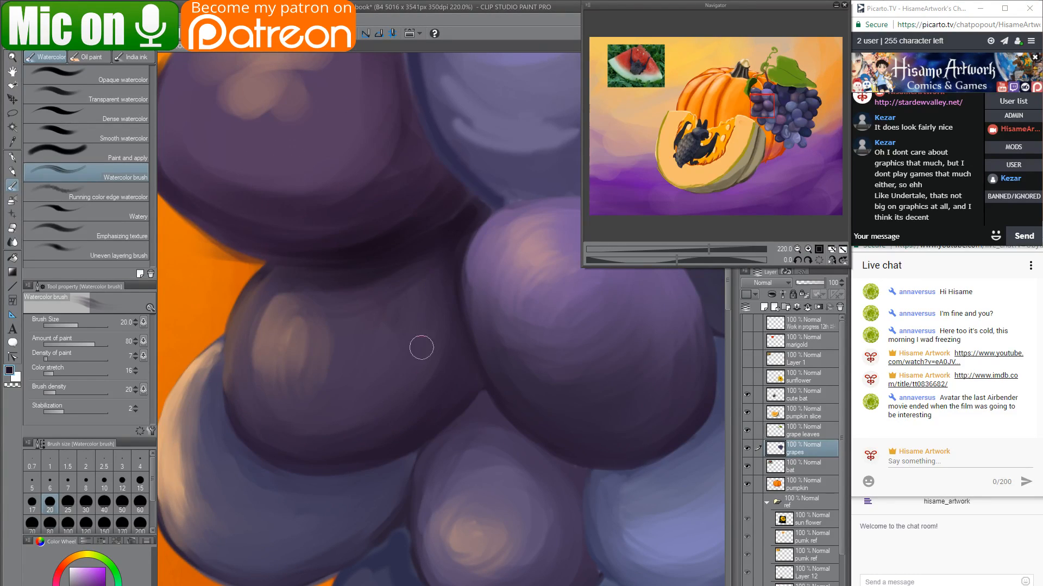
pyautogui.moveTo(427, 309); pyautogui.dragTo(415, 353)
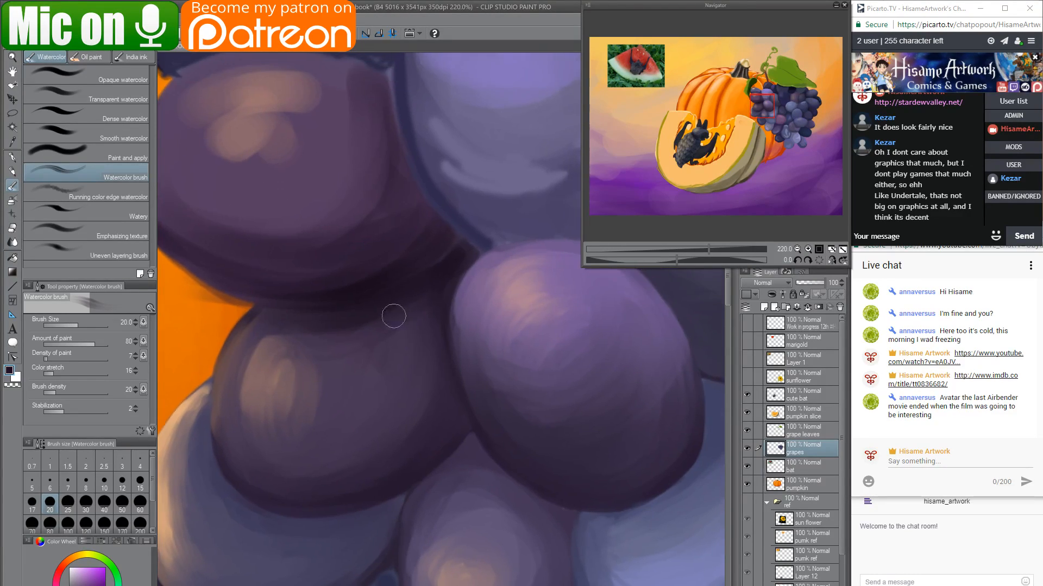
# Enlarge the Watercolor brush to 40 and smooth the shading on the dark and bright purple grapes, sampling a lighter purple.
pyautogui.press(']')
pyautogui.press(']')
pyautogui.press(']')
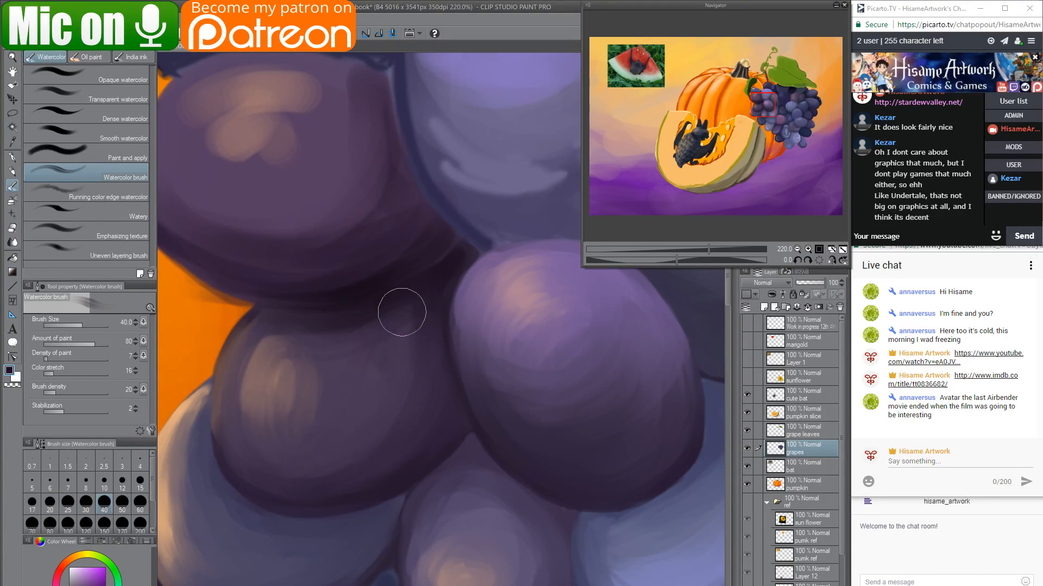
pyautogui.keyDown('alt'); pyautogui.click(480, 285); pyautogui.keyUp('alt')
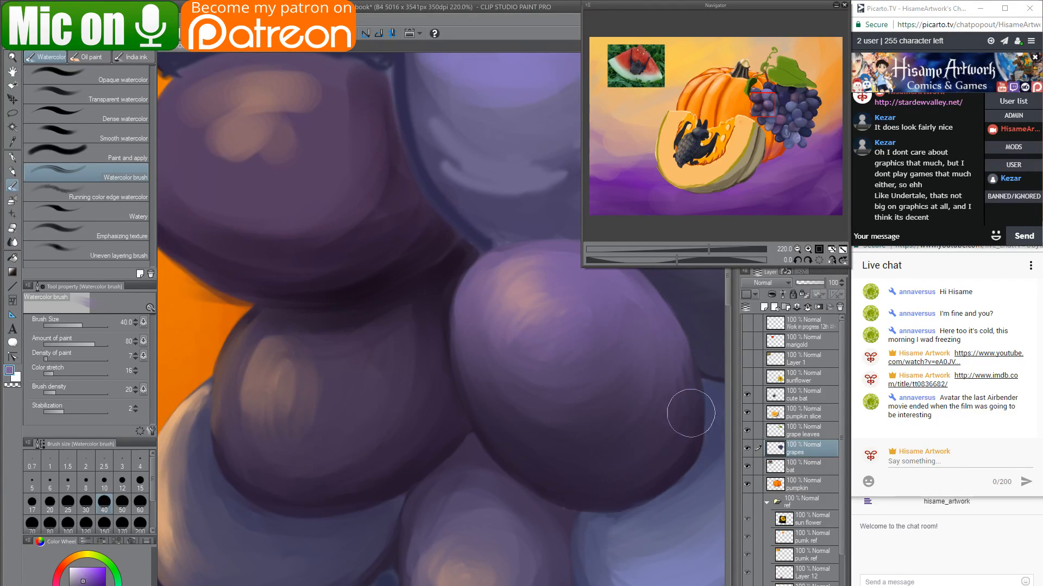
# Blend the orange highlight and purple shading of the large purple grape beside the green leaf, using sampled dark and mid purple tones.
pyautogui.moveTo(549, 337); pyautogui.dragTo(635, 494)
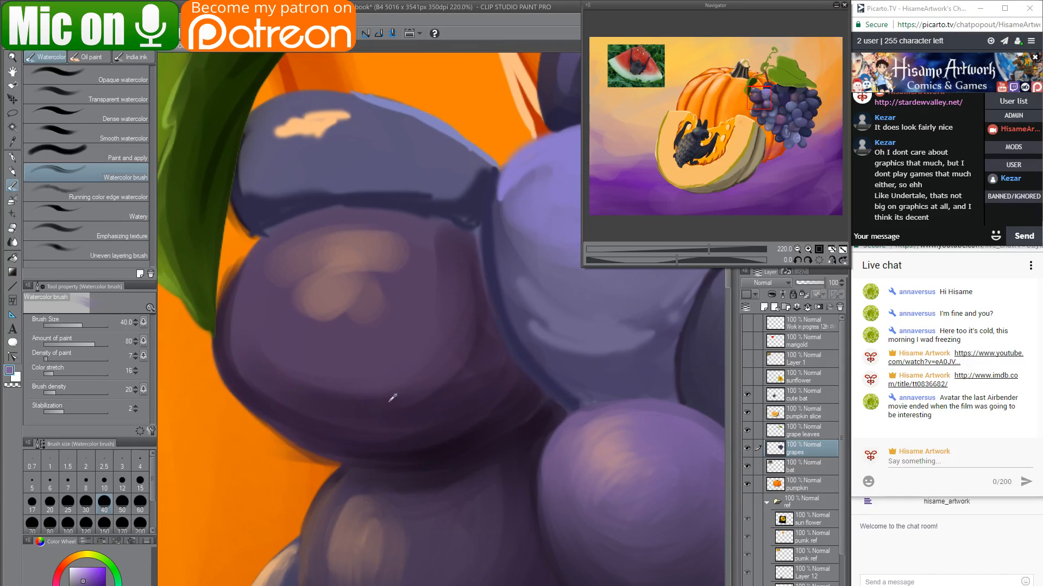
pyautogui.keyDown('alt'); pyautogui.click(463, 440); pyautogui.keyUp('alt')
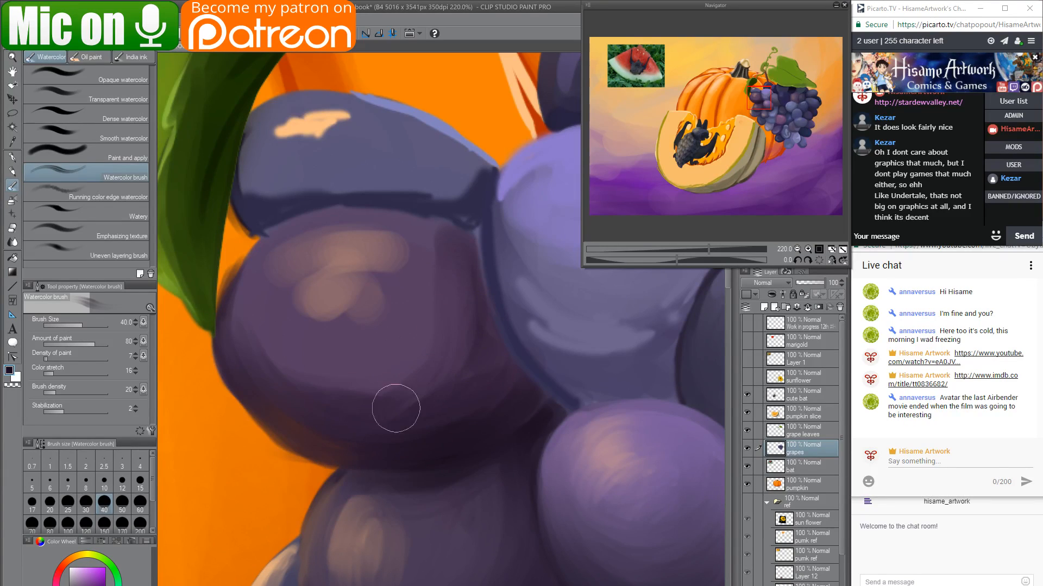
pyautogui.moveTo(382, 322); pyautogui.dragTo(462, 406)
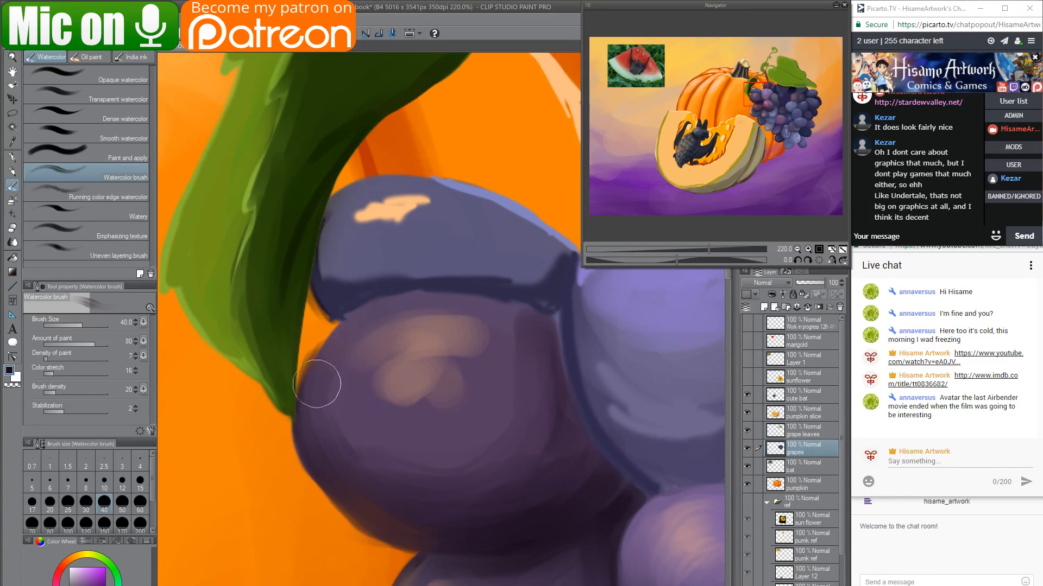
pyautogui.moveTo(323, 366)
pyautogui.mouseDown()
pyautogui.moveTo(446, 301)
pyautogui.moveTo(330, 360)
pyautogui.moveTo(402, 315)
pyautogui.moveTo(474, 310)
pyautogui.moveTo(329, 369)
pyautogui.moveTo(384, 364)
pyautogui.moveTo(375, 346)
pyautogui.moveTo(428, 334)
pyautogui.moveTo(435, 386)
pyautogui.moveTo(517, 317)
pyautogui.moveTo(471, 508)
pyautogui.moveTo(542, 471)
pyautogui.moveTo(411, 496)
pyautogui.moveTo(470, 525)
pyautogui.moveTo(570, 483)
pyautogui.moveTo(338, 441)
pyautogui.mouseUp()
pyautogui.keyDown('alt'); pyautogui.click(466, 319); pyautogui.keyUp('alt')
pyautogui.keyDown('alt'); pyautogui.click(375, 406); pyautogui.keyUp('alt')
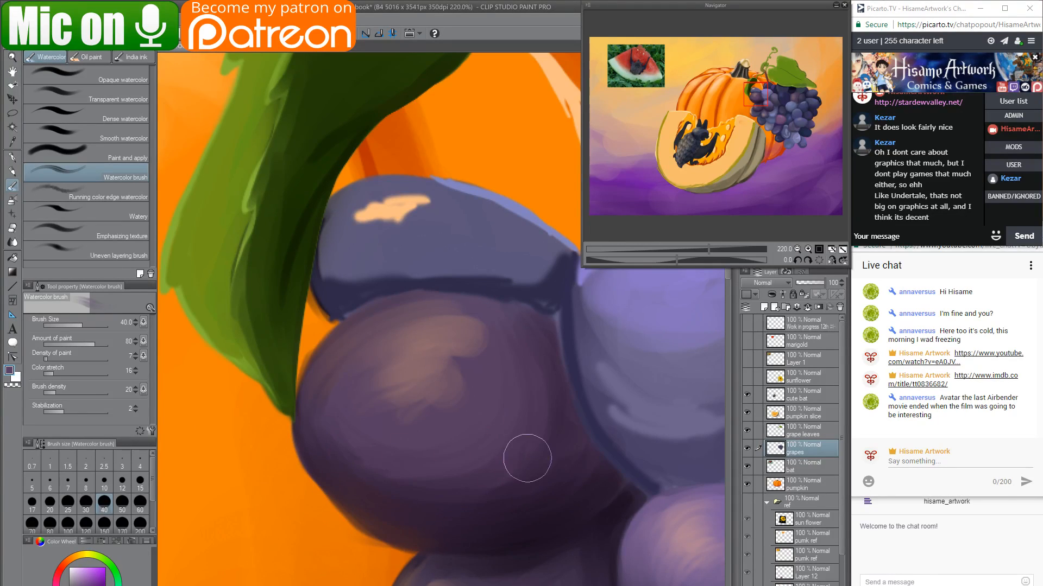
pyautogui.moveTo(552, 439); pyautogui.dragTo(515, 488)
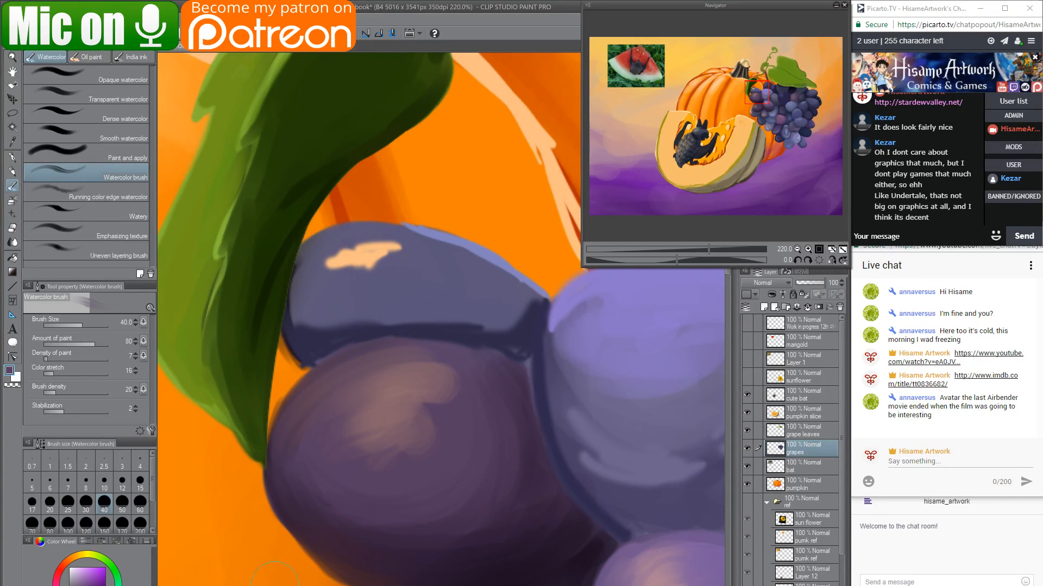
# Switch to the web browser, open the Magicka game website and select its web address.
pyautogui.hotkey('alt', 'Tab')
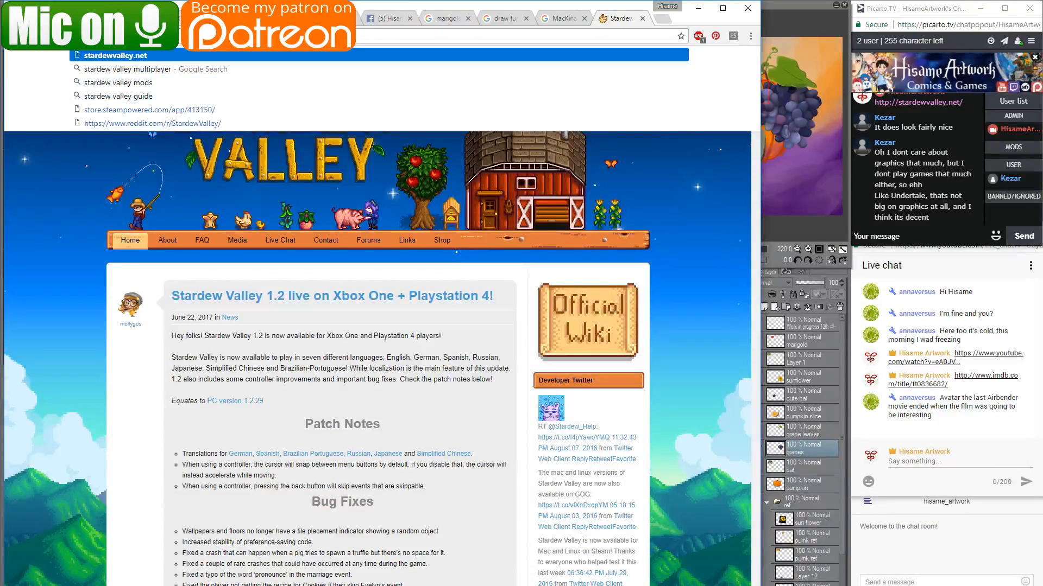
pyautogui.write('magic')
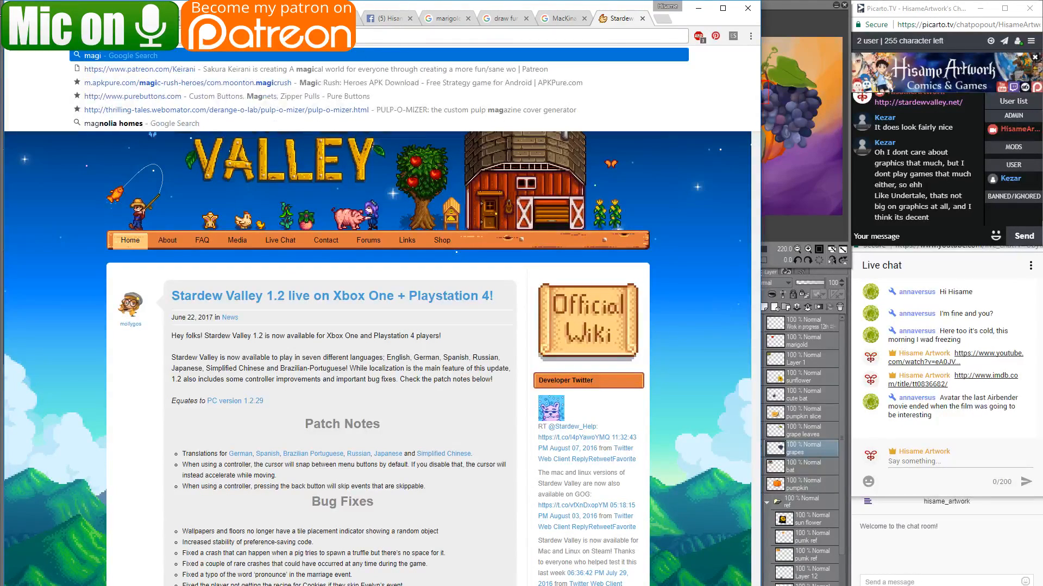
pyautogui.write('ka')
pyautogui.press('Return')
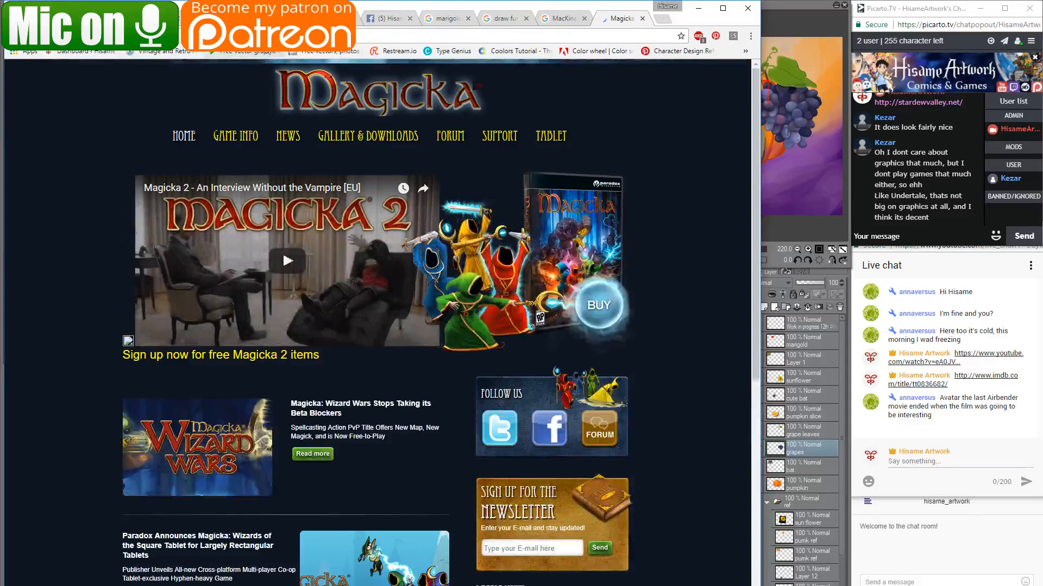
pyautogui.click(244, 36)
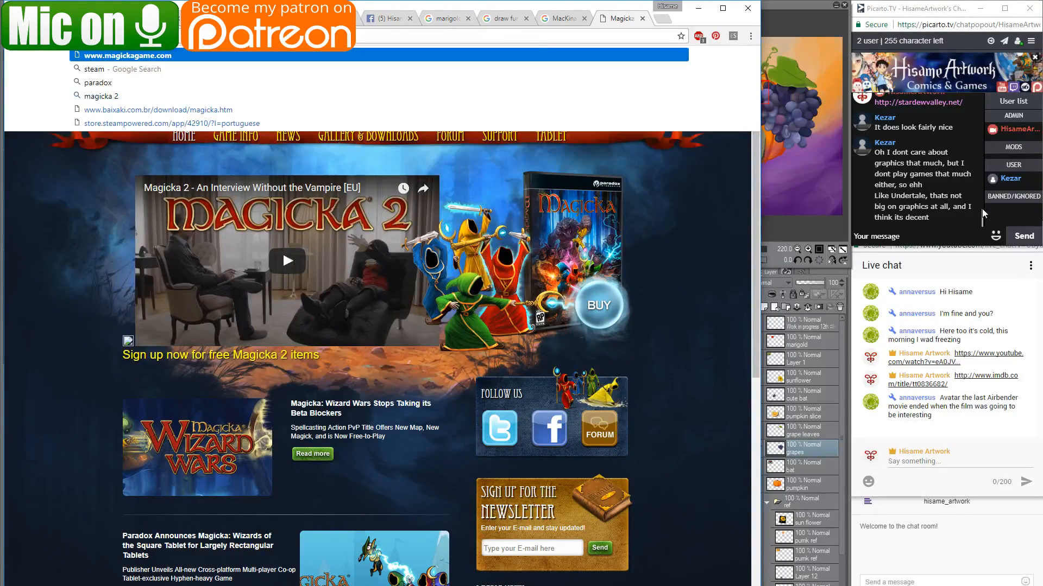
pyautogui.click(931, 234)
pyautogui.write('http://www.magickagame.com/')
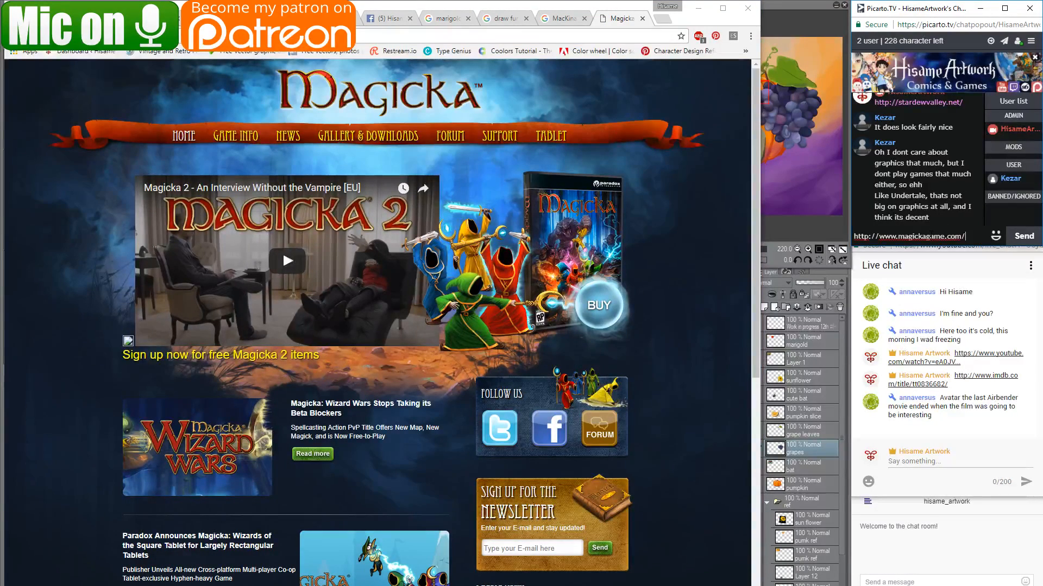
pyautogui.press('Return')
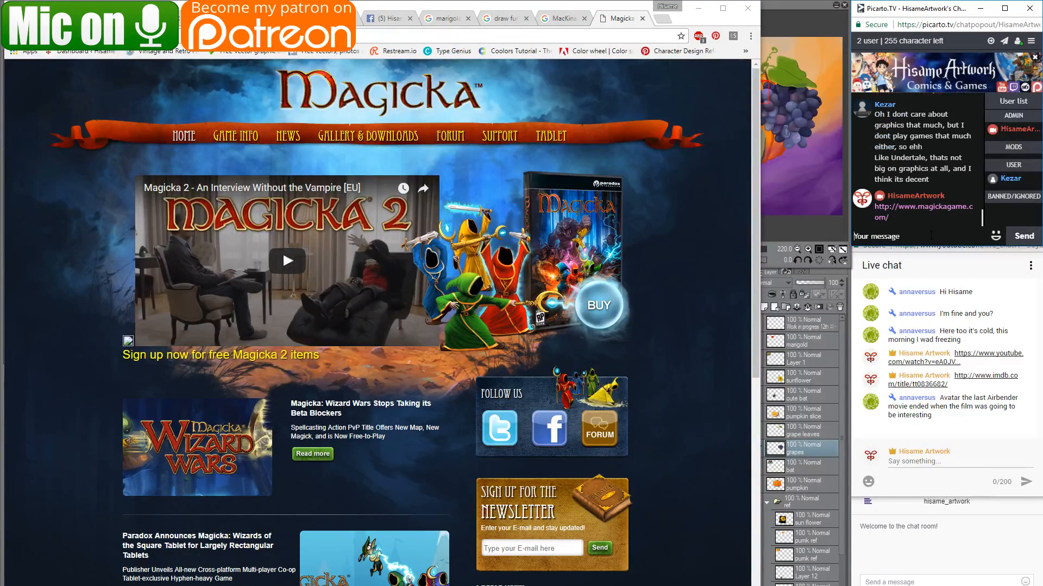
pyautogui.click(700, 8)
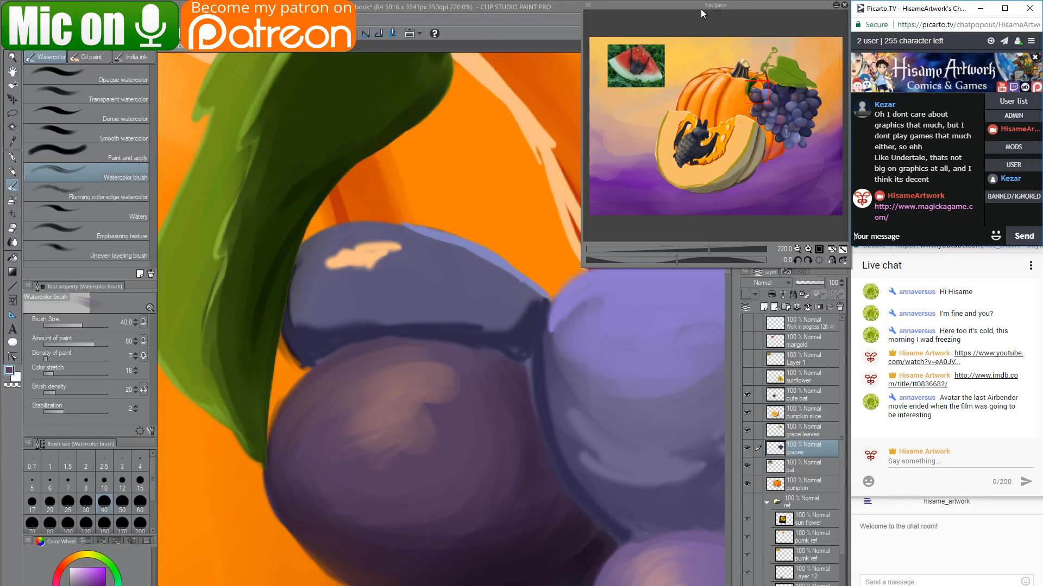
# Blend the dark shadow along the lower edge of the blue-grey grape beside the green leaf, using a sampled dark tone at brush size 40.
pyautogui.click(305, 332)
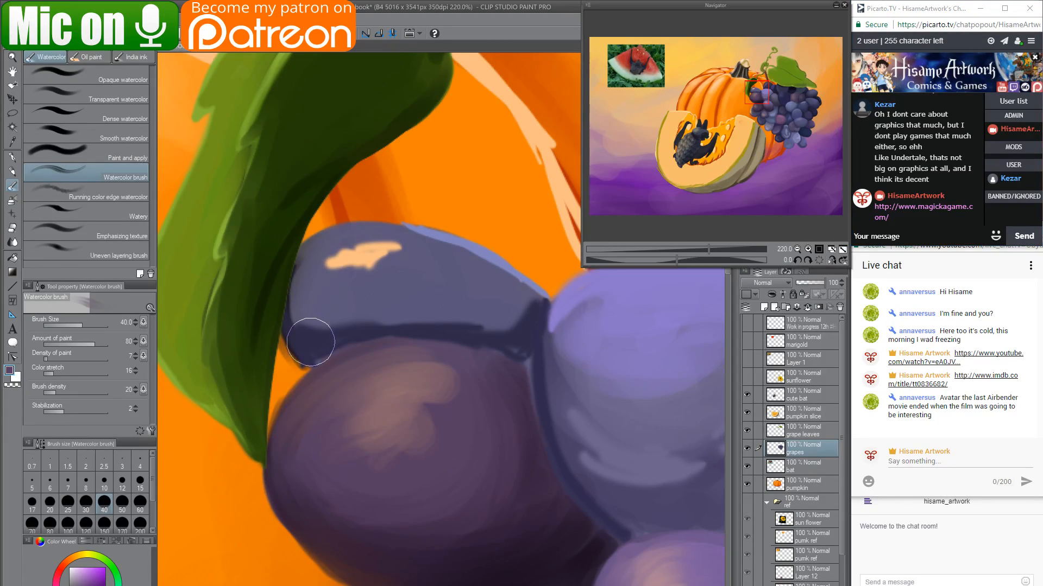
pyautogui.keyDown('alt'); pyautogui.click(297, 359); pyautogui.keyUp('alt')
pyautogui.moveTo(300, 342); pyautogui.dragTo(317, 260)
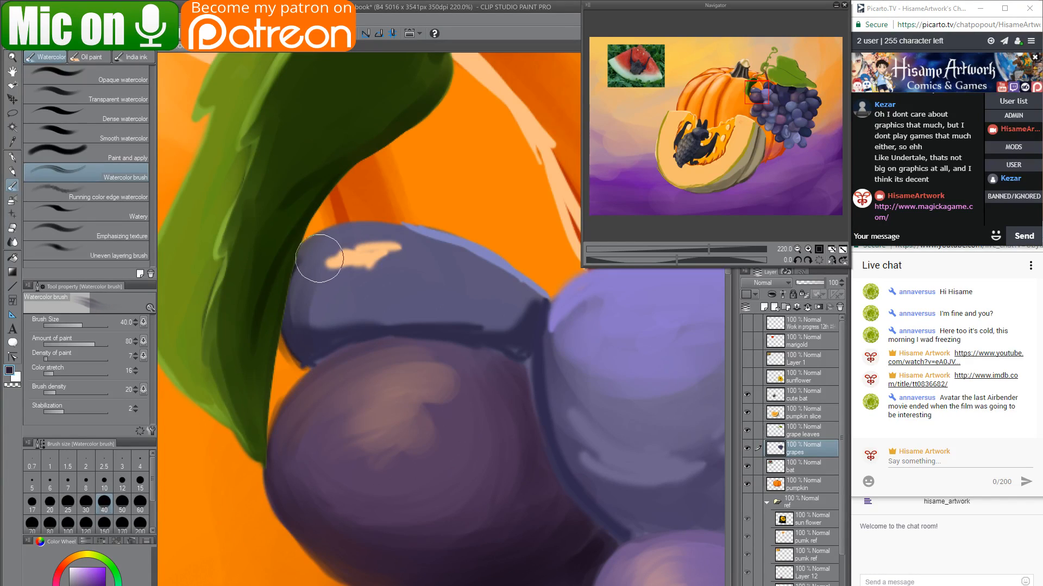
pyautogui.moveTo(300, 323)
pyautogui.mouseDown()
pyautogui.moveTo(389, 306)
pyautogui.moveTo(309, 332)
pyautogui.moveTo(450, 308)
pyautogui.moveTo(385, 318)
pyautogui.moveTo(503, 330)
pyautogui.moveTo(523, 299)
pyautogui.moveTo(435, 326)
pyautogui.moveTo(303, 310)
pyautogui.moveTo(456, 304)
pyautogui.mouseUp()
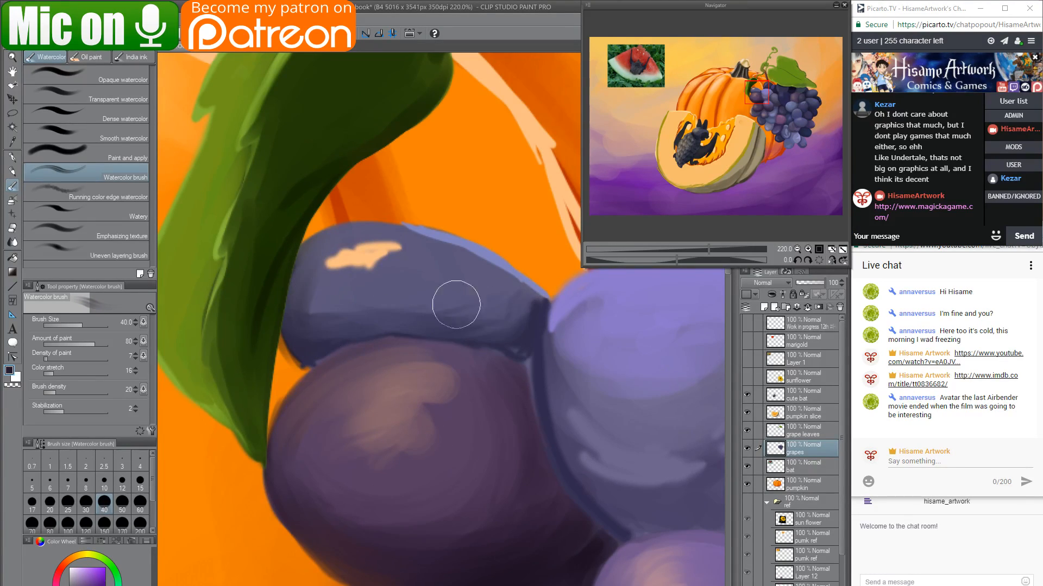
pyautogui.moveTo(398, 239)
pyautogui.mouseDown()
pyautogui.moveTo(493, 274)
pyautogui.moveTo(489, 314)
pyautogui.mouseUp()
# Soften the light blue rim along the blue-grey grape's upper edge with a sampled blue and the Watercolor brush at size 15.
pyautogui.keyDown('alt'); pyautogui.click(491, 262); pyautogui.keyUp('alt')
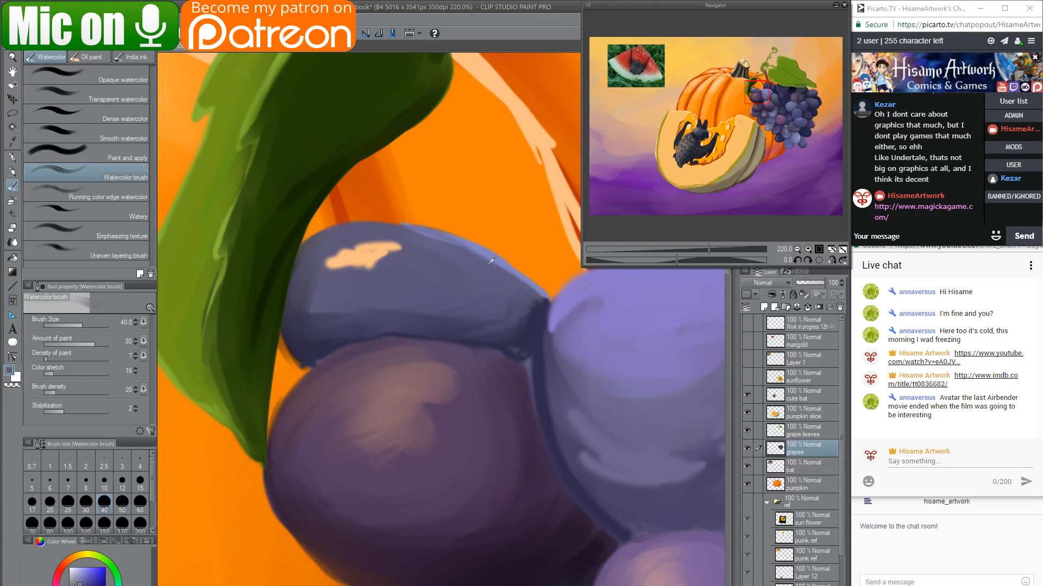
pyautogui.press('[')
pyautogui.press('[')
pyautogui.press('[')
pyautogui.press('[')
pyautogui.press('[')
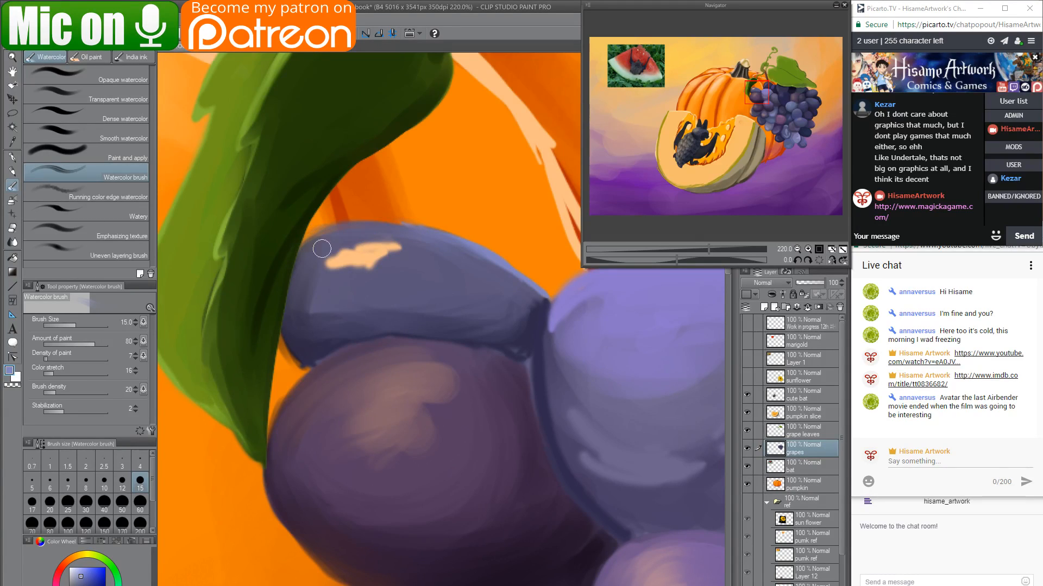
# Enlarge the brush to 30 and blend the orange highlight and surrounding blue shading of the grape beside the leaf.
pyautogui.press(']')
pyautogui.press(']')
pyautogui.press(']')
pyautogui.press(']')
pyautogui.moveTo(380, 247)
pyautogui.mouseDown()
pyautogui.moveTo(318, 273)
pyautogui.moveTo(369, 252)
pyautogui.moveTo(330, 284)
pyautogui.moveTo(349, 288)
pyautogui.moveTo(302, 288)
pyautogui.moveTo(364, 313)
pyautogui.mouseUp()
pyautogui.keyDown('alt'); pyautogui.click(327, 298); pyautogui.keyUp('alt')
pyautogui.moveTo(300, 294); pyautogui.dragTo(393, 321)
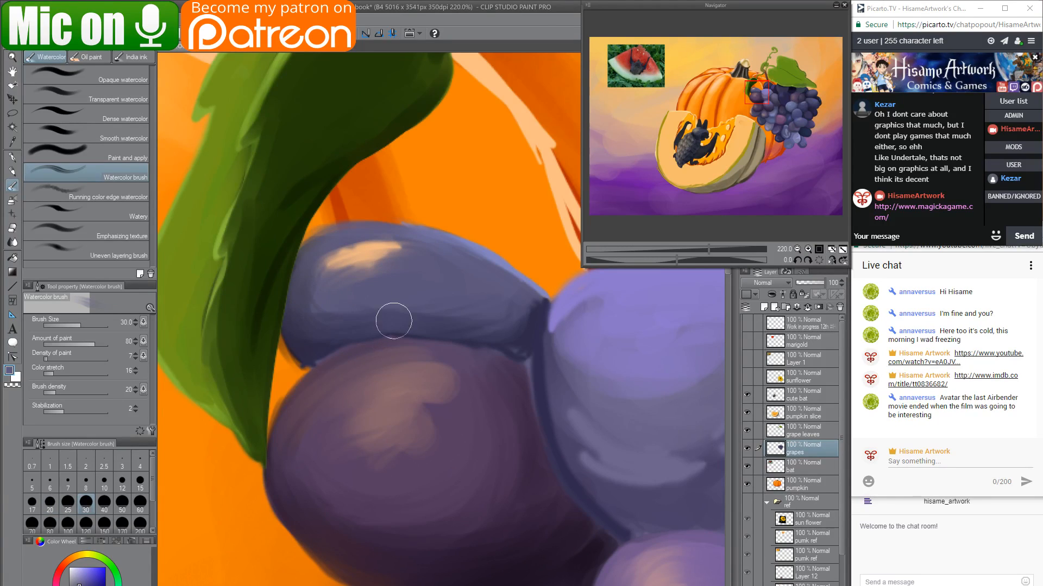
pyautogui.moveTo(320, 315); pyautogui.dragTo(510, 333)
# Blend the outer edge and lower reflected highlights of the bright purple grape, raising the brush size from 30 to 50.
pyautogui.moveTo(543, 364); pyautogui.dragTo(263, 303)
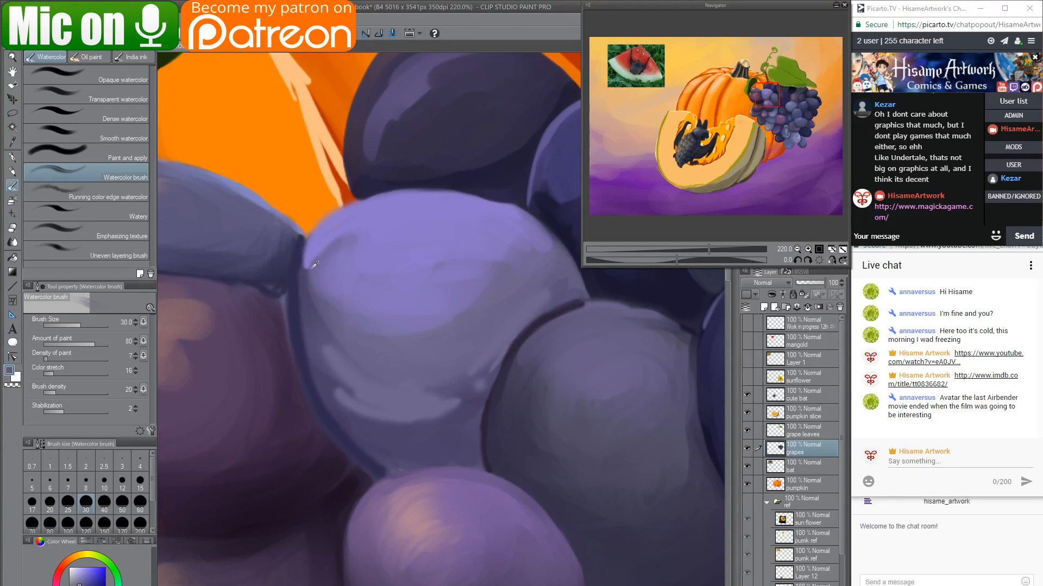
pyautogui.moveTo(310, 235); pyautogui.dragTo(342, 404)
pyautogui.moveTo(307, 258); pyautogui.dragTo(348, 424)
pyautogui.moveTo(316, 352)
pyautogui.mouseDown()
pyautogui.moveTo(364, 445)
pyautogui.moveTo(389, 463)
pyautogui.mouseUp()
pyautogui.moveTo(321, 276); pyautogui.dragTo(409, 437)
pyautogui.moveTo(463, 408); pyautogui.dragTo(449, 419)
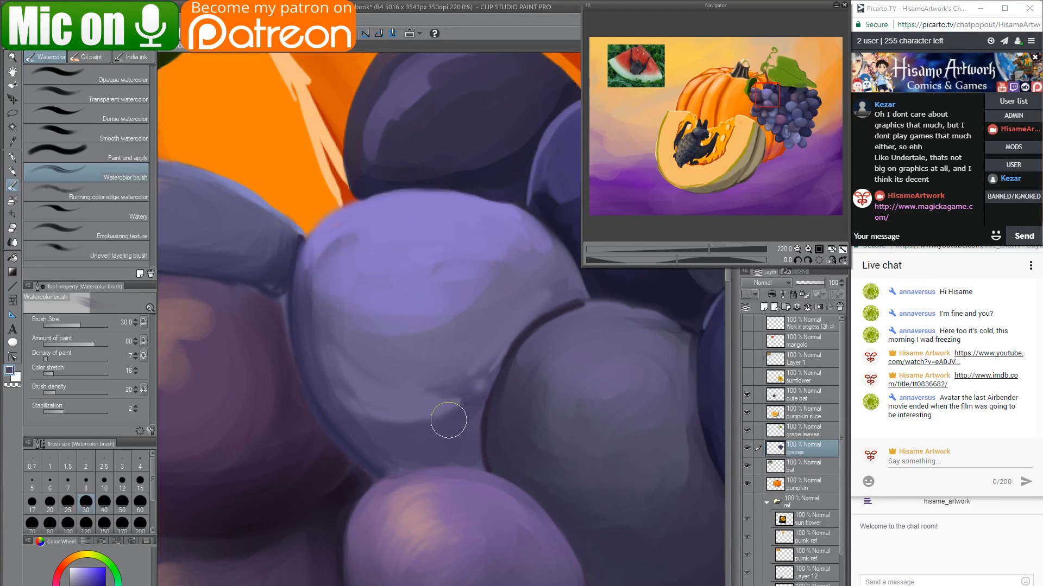
pyautogui.moveTo(517, 330)
pyautogui.mouseDown()
pyautogui.moveTo(444, 410)
pyautogui.moveTo(363, 414)
pyautogui.moveTo(321, 373)
pyautogui.moveTo(447, 375)
pyautogui.moveTo(390, 344)
pyautogui.moveTo(323, 329)
pyautogui.moveTo(394, 375)
pyautogui.moveTo(361, 371)
pyautogui.moveTo(332, 339)
pyautogui.moveTo(538, 269)
pyautogui.moveTo(412, 319)
pyautogui.moveTo(366, 314)
pyautogui.moveTo(518, 239)
pyautogui.moveTo(418, 337)
pyautogui.moveTo(320, 369)
pyautogui.moveTo(467, 372)
pyautogui.moveTo(399, 410)
pyautogui.moveTo(440, 421)
pyautogui.moveTo(379, 439)
pyautogui.moveTo(447, 434)
pyautogui.moveTo(442, 446)
pyautogui.moveTo(377, 435)
pyautogui.moveTo(391, 444)
pyautogui.moveTo(305, 310)
pyautogui.moveTo(336, 371)
pyautogui.moveTo(469, 381)
pyautogui.moveTo(356, 390)
pyautogui.moveTo(487, 350)
pyautogui.moveTo(443, 420)
pyautogui.mouseUp()
pyautogui.press(']')
pyautogui.press(']')
pyautogui.moveTo(432, 360); pyautogui.dragTo(380, 428)
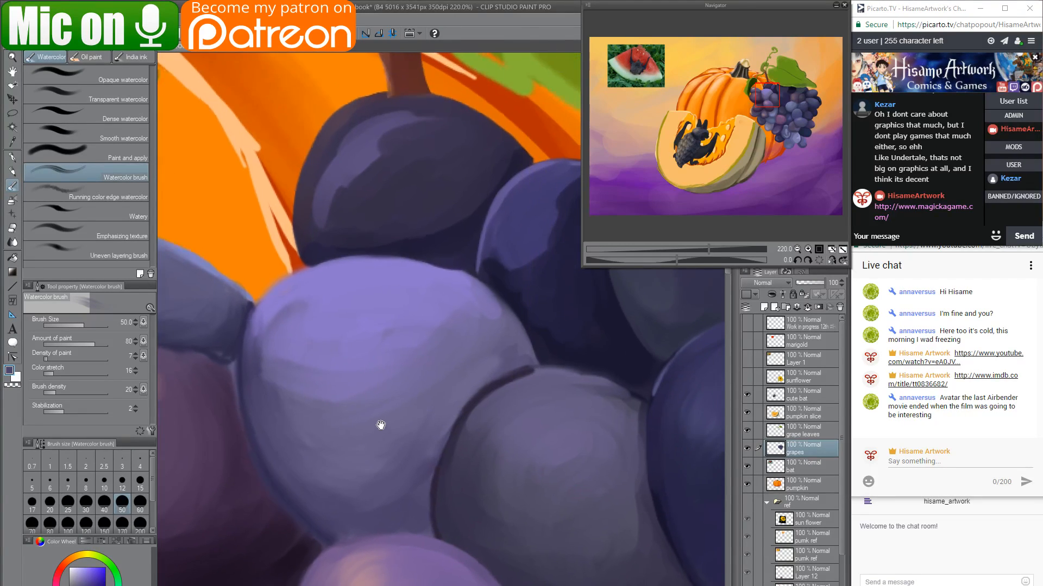
# Smooth the bright purple grape's upper highlight and body with a sampled light purple at brush size 50.
pyautogui.keyDown('alt'); pyautogui.click(364, 276); pyautogui.keyUp('alt')
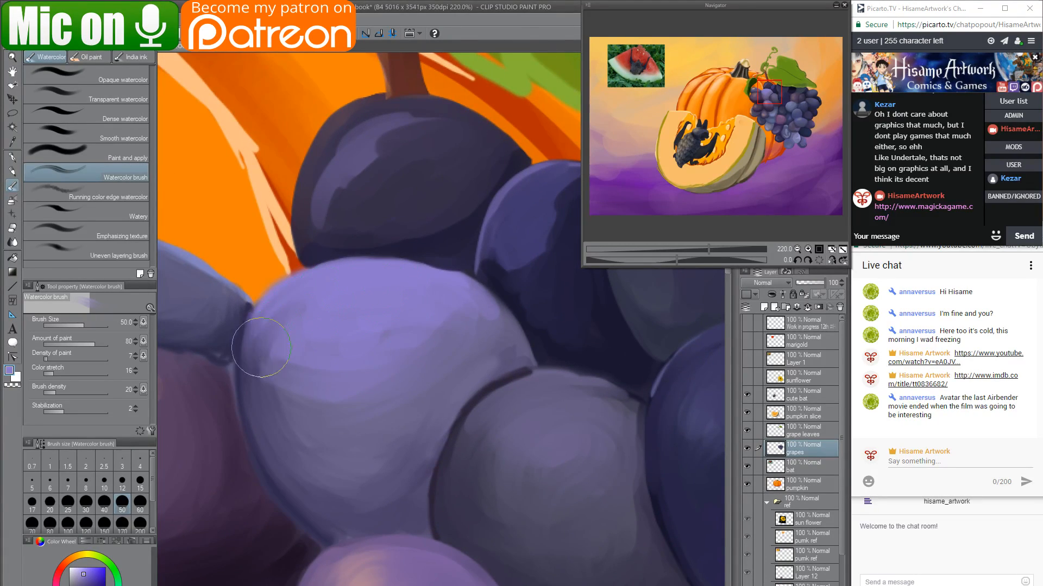
pyautogui.moveTo(261, 347)
pyautogui.mouseDown()
pyautogui.moveTo(280, 304)
pyautogui.moveTo(343, 271)
pyautogui.moveTo(436, 282)
pyautogui.moveTo(475, 304)
pyautogui.mouseUp()
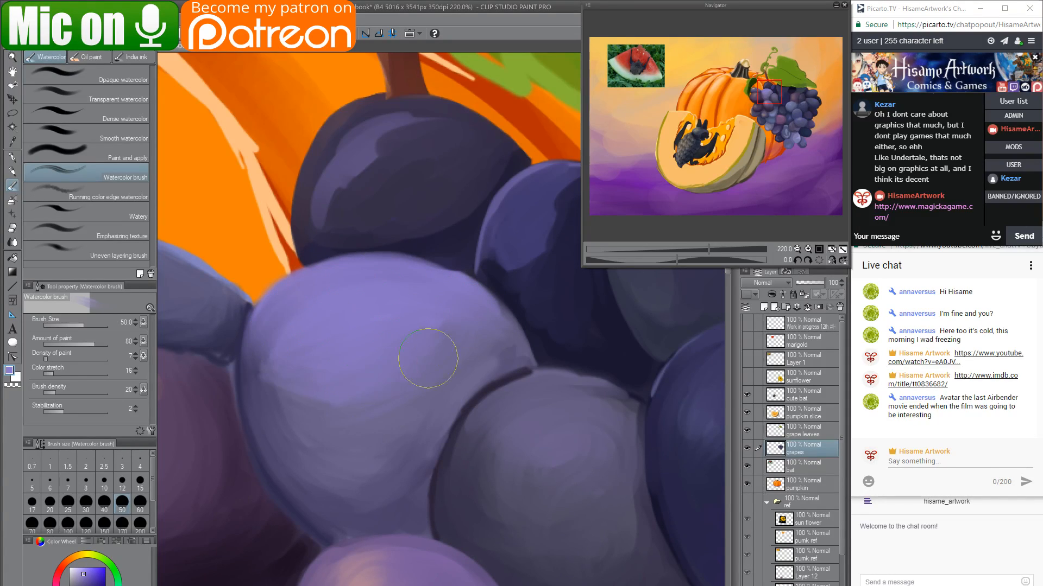
pyautogui.moveTo(428, 358)
pyautogui.mouseDown()
pyautogui.moveTo(316, 402)
pyautogui.moveTo(267, 335)
pyautogui.moveTo(375, 426)
pyautogui.moveTo(301, 347)
pyautogui.moveTo(281, 413)
pyautogui.moveTo(464, 313)
pyautogui.moveTo(412, 421)
pyautogui.mouseUp()
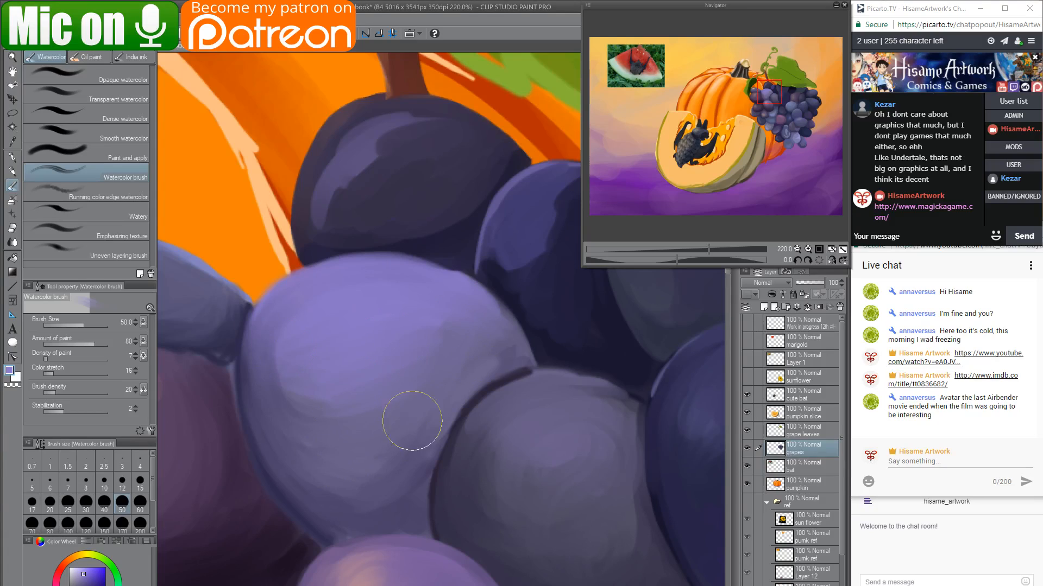
pyautogui.moveTo(442, 381); pyautogui.dragTo(346, 395)
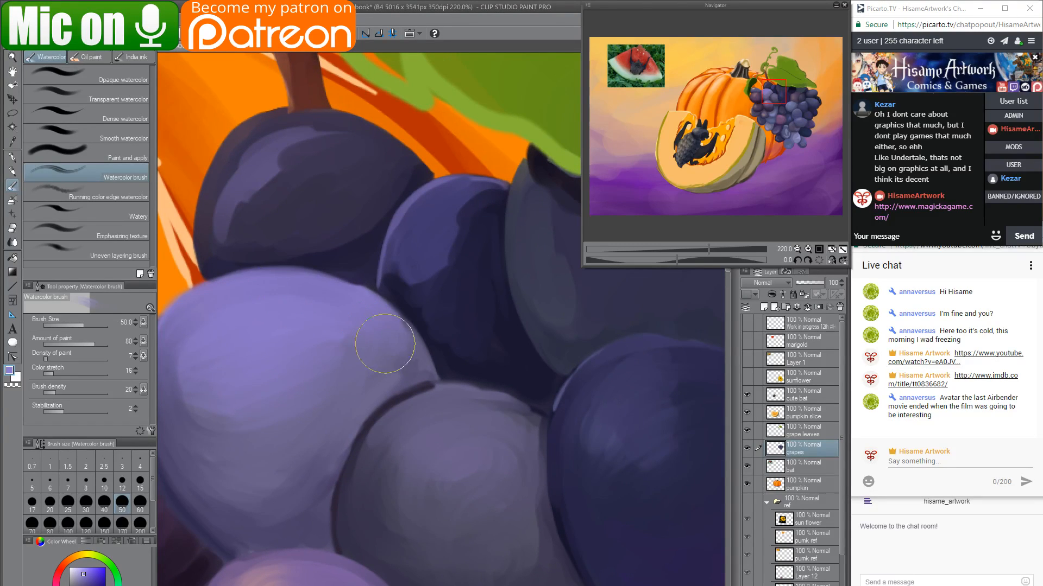
pyautogui.moveTo(298, 279)
pyautogui.mouseDown()
pyautogui.moveTo(413, 362)
pyautogui.moveTo(389, 343)
pyautogui.moveTo(405, 374)
pyautogui.mouseUp()
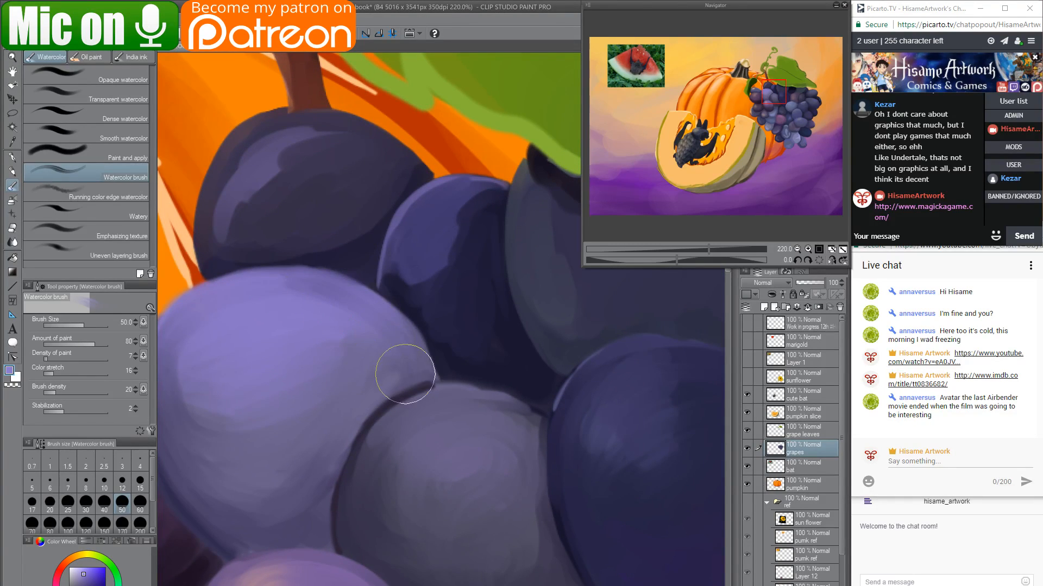
# Soften the dark outline between the grey-purple grape and the bright purple grape using a sampled tone at brush size 17.
pyautogui.moveTo(384, 473); pyautogui.dragTo(345, 291)
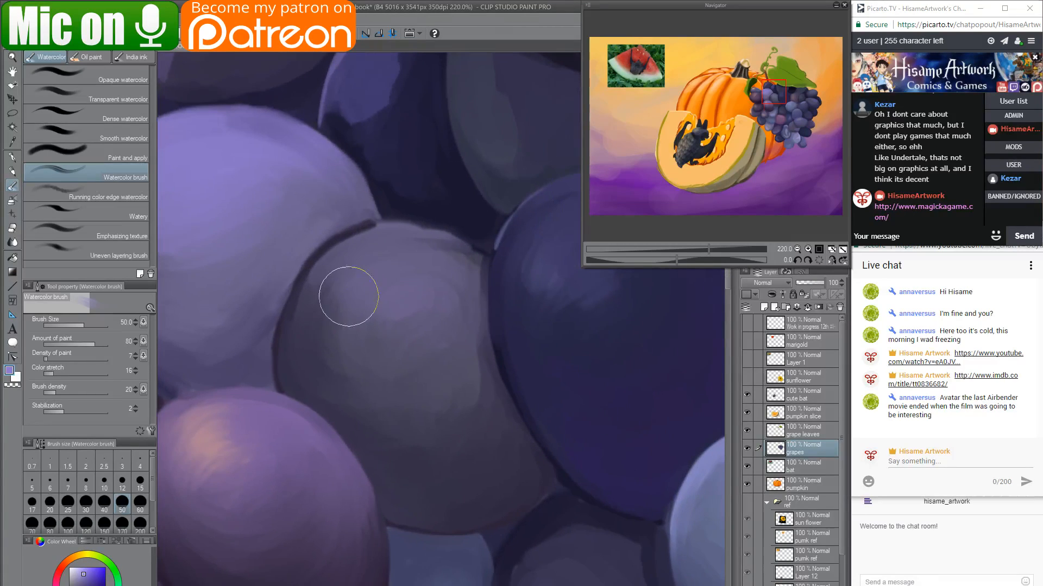
pyautogui.keyDown('alt'); pyautogui.click(385, 233); pyautogui.keyUp('alt')
pyautogui.press('[')
pyautogui.press('[')
pyautogui.press('[')
pyautogui.press('[')
pyautogui.press('[')
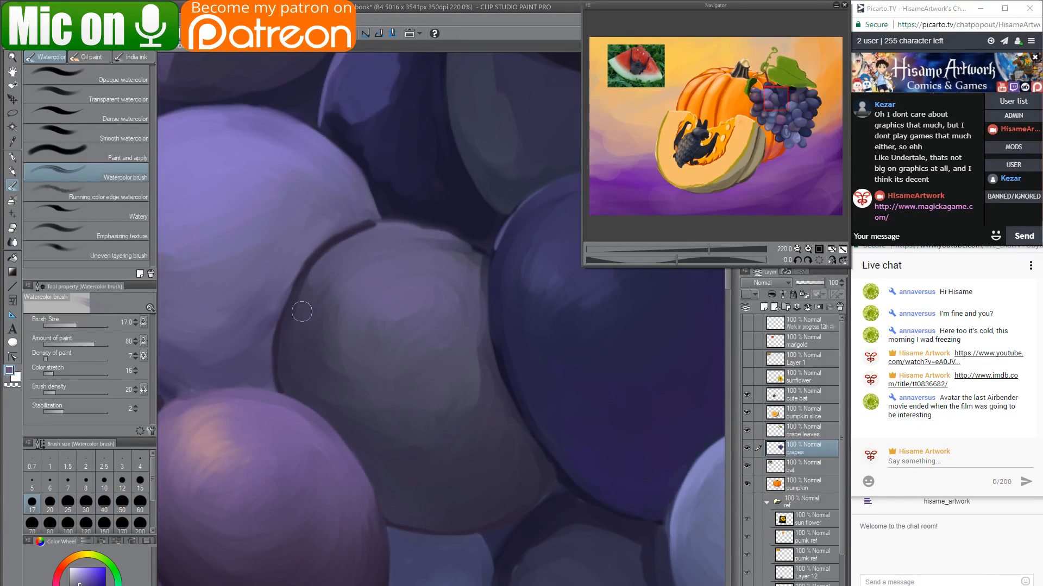
pyautogui.moveTo(379, 228); pyautogui.dragTo(337, 242)
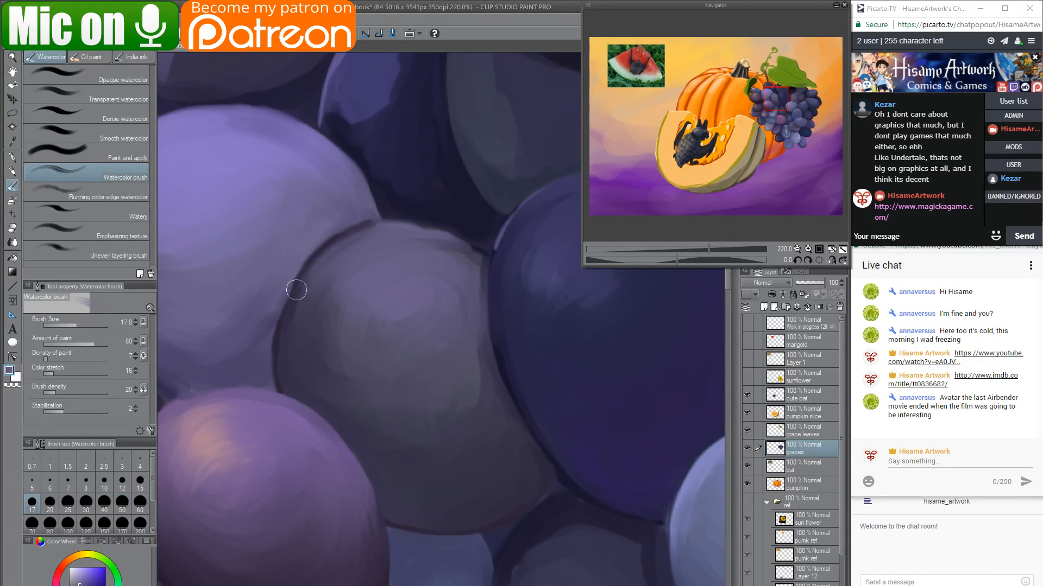
# Smooth the shading of the dark grey grape beneath the green leaf with the brush enlarged to 40.
pyautogui.moveTo(493, 365); pyautogui.dragTo(349, 491)
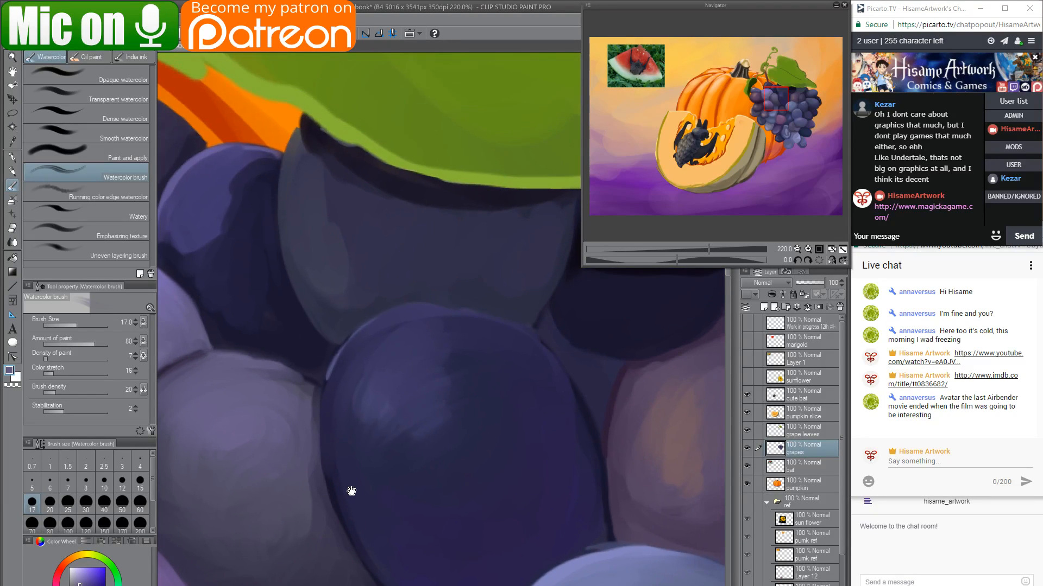
pyautogui.moveTo(344, 248); pyautogui.dragTo(431, 309)
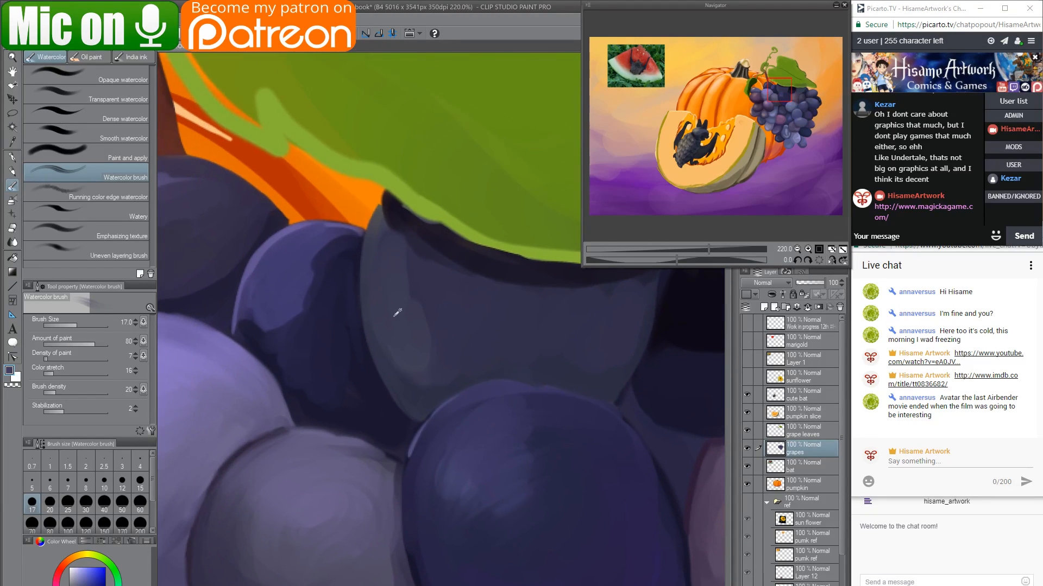
pyautogui.press(']')
pyautogui.press(']')
pyautogui.press(']')
pyautogui.press(']')
pyautogui.moveTo(389, 229); pyautogui.dragTo(398, 194)
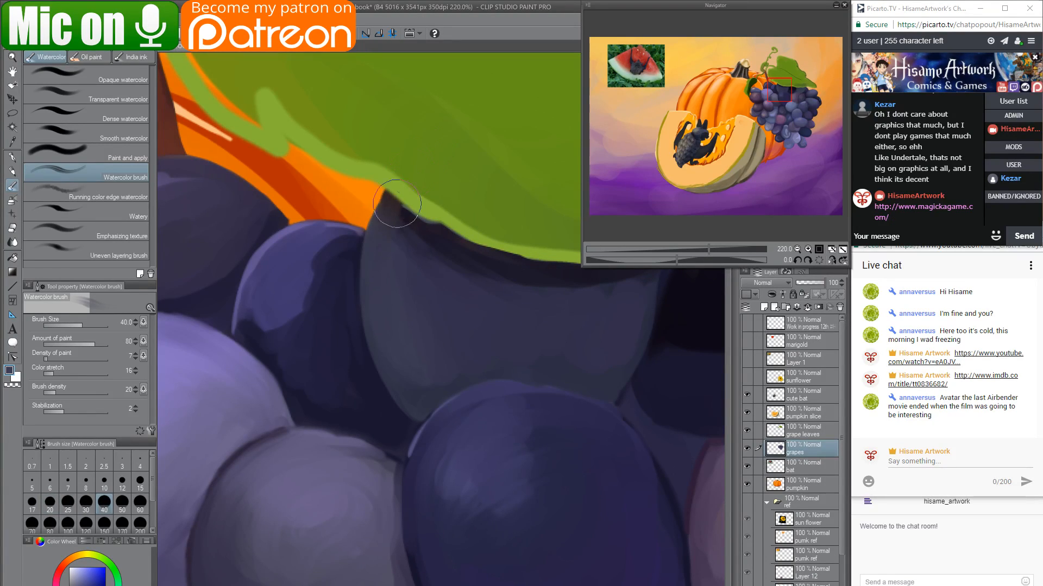
pyautogui.moveTo(251, 317)
pyautogui.mouseDown()
pyautogui.moveTo(297, 298)
pyautogui.moveTo(323, 250)
pyautogui.moveTo(247, 324)
pyautogui.moveTo(345, 247)
pyautogui.moveTo(309, 311)
pyautogui.moveTo(255, 323)
pyautogui.moveTo(330, 271)
pyautogui.moveTo(300, 327)
pyautogui.moveTo(372, 322)
pyautogui.moveTo(494, 341)
pyautogui.mouseUp()
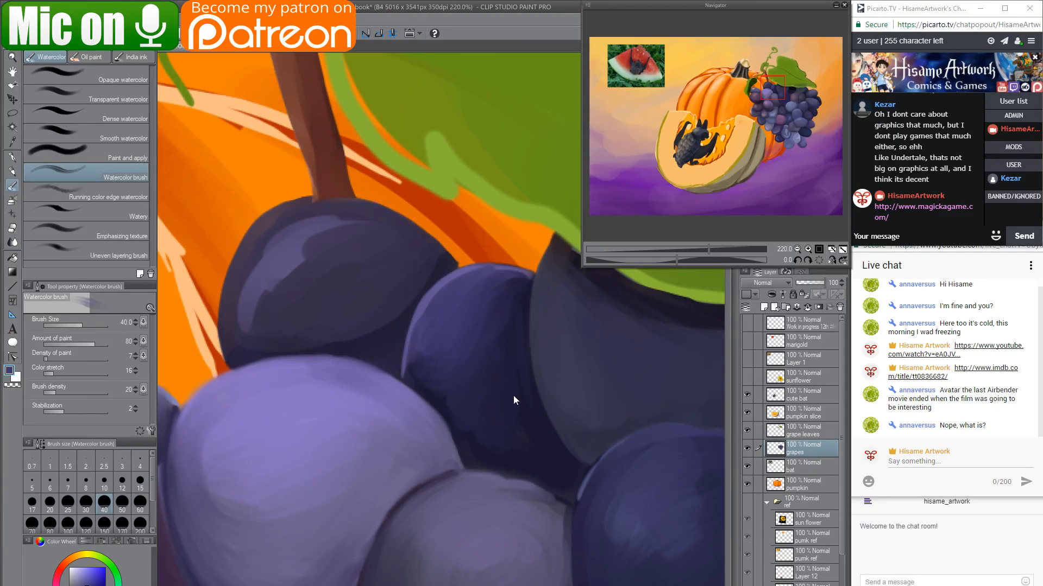
# Switch to the web browser, open tapastic.com/hisameartwork and show the profile's full comic library.
pyautogui.click(959, 461)
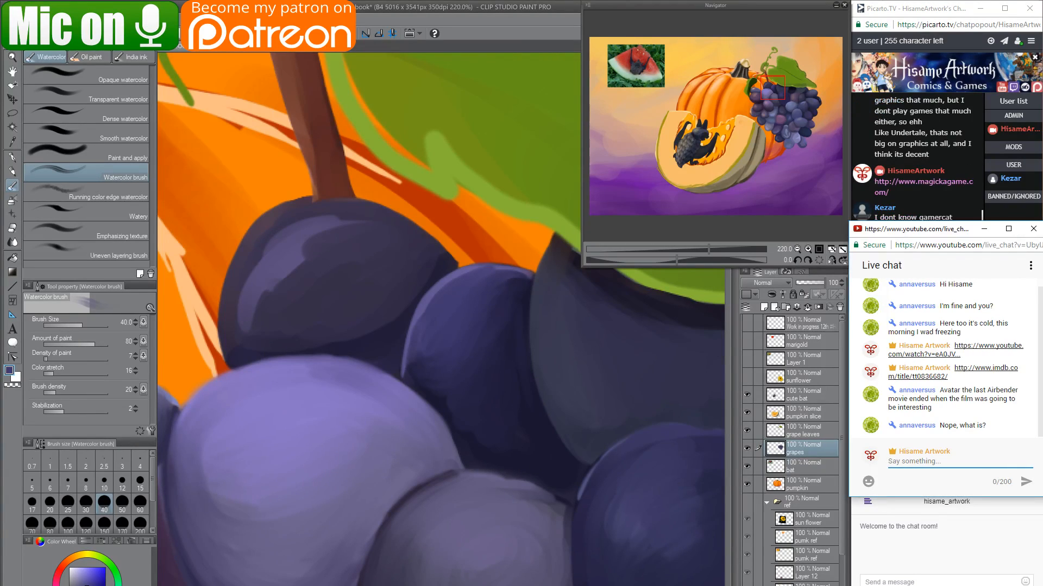
pyautogui.hotkey('alt', 'Tab')
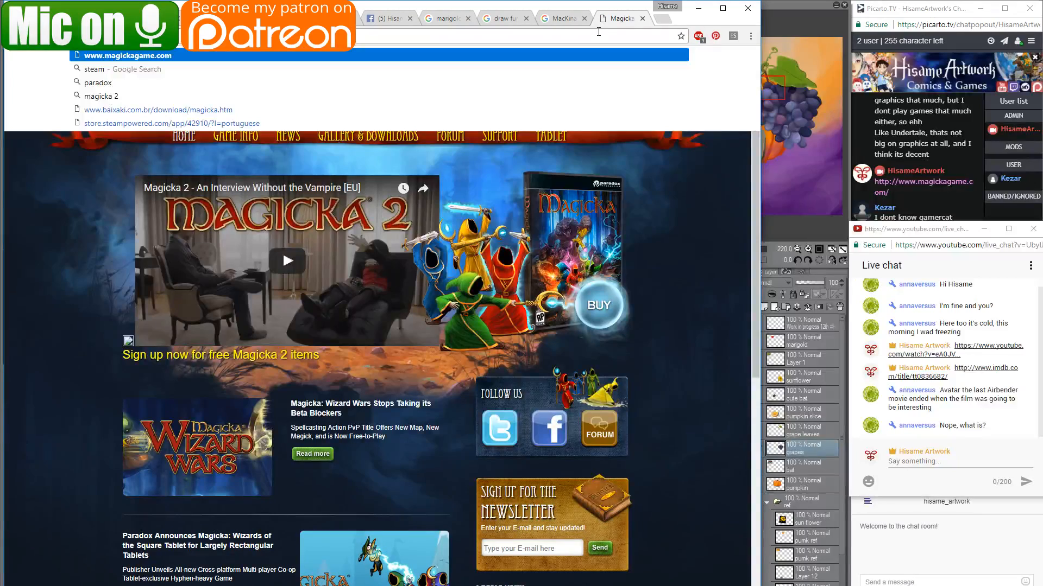
pyautogui.write('tapastic.com/hisameartwork')
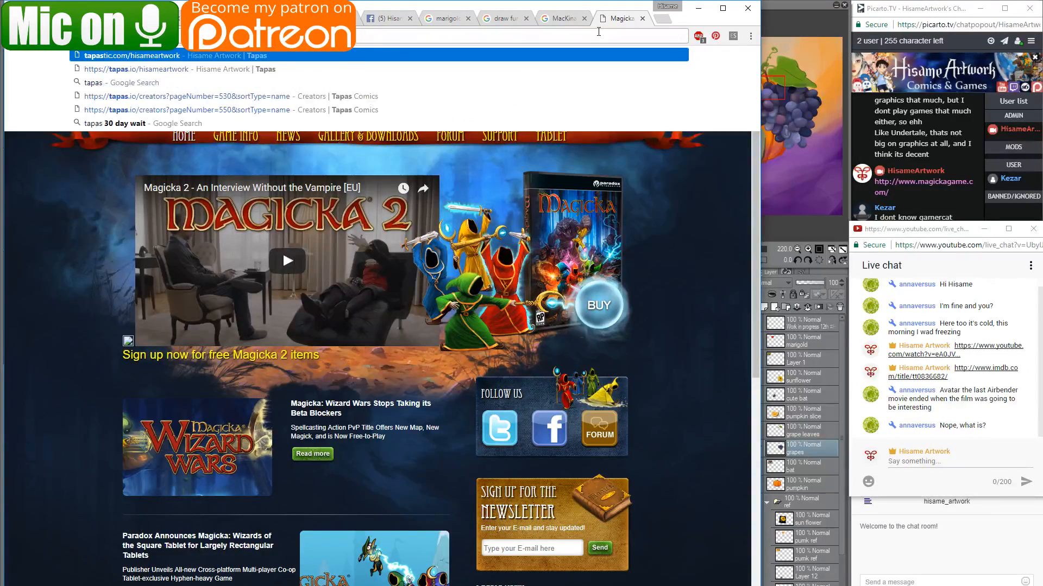
pyautogui.press('Return')
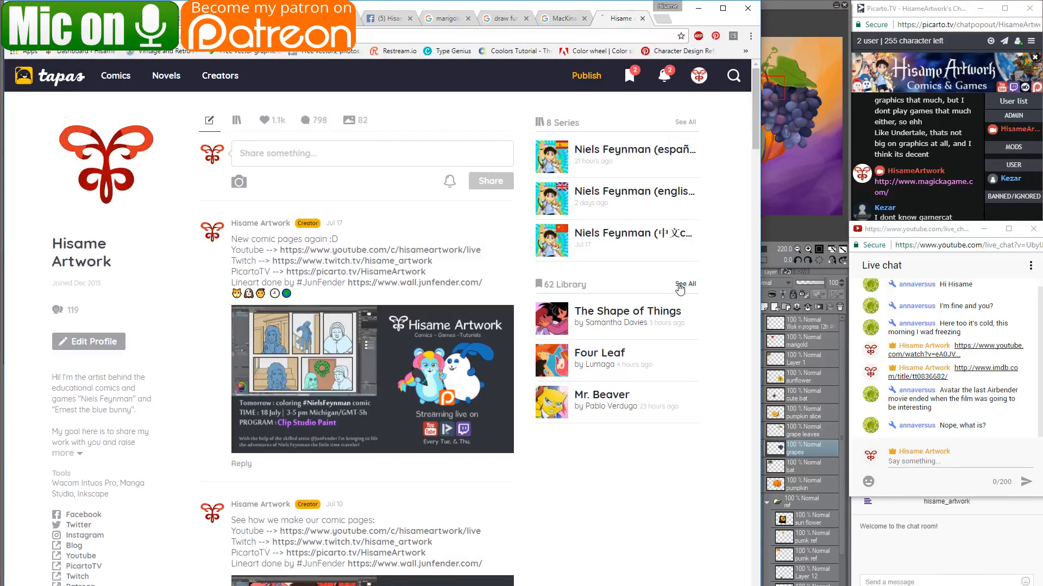
pyautogui.click(679, 286)
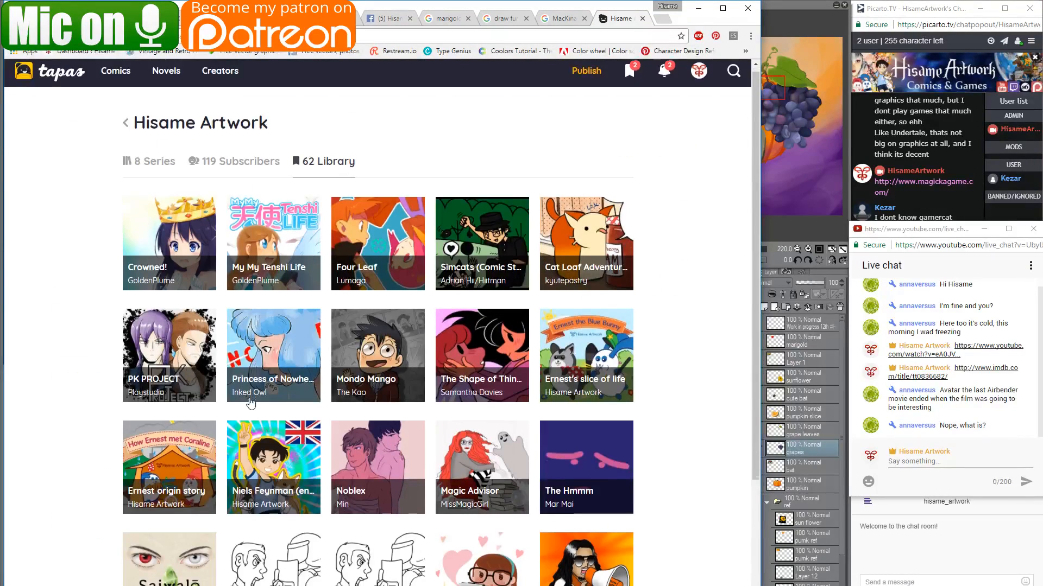
# Go to page 4 of the library and open the GaMERCaT comic in a new tab.
pyautogui.scroll(-3, 249, 402)
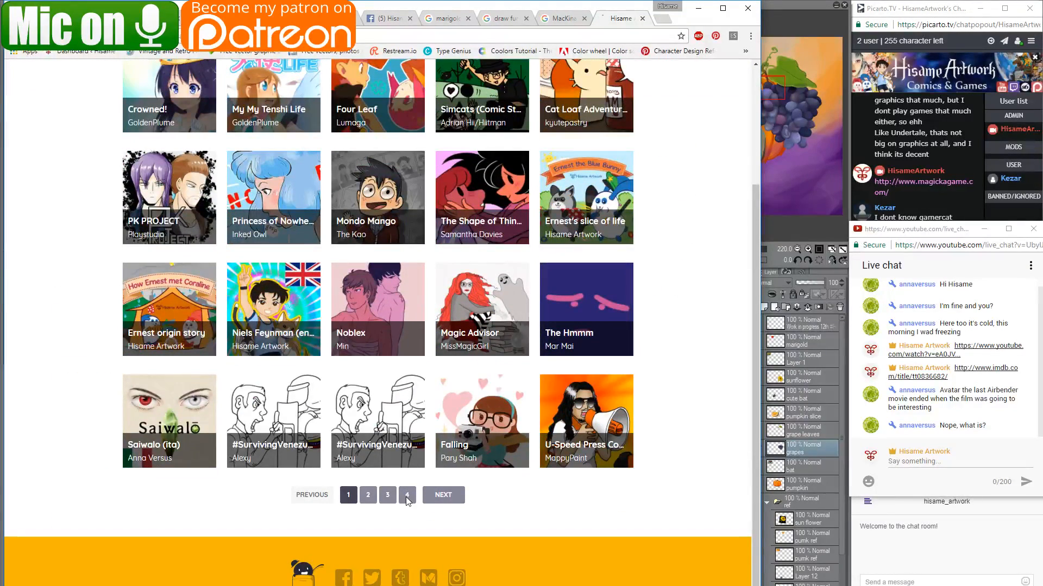
pyautogui.rightClick(290, 246)
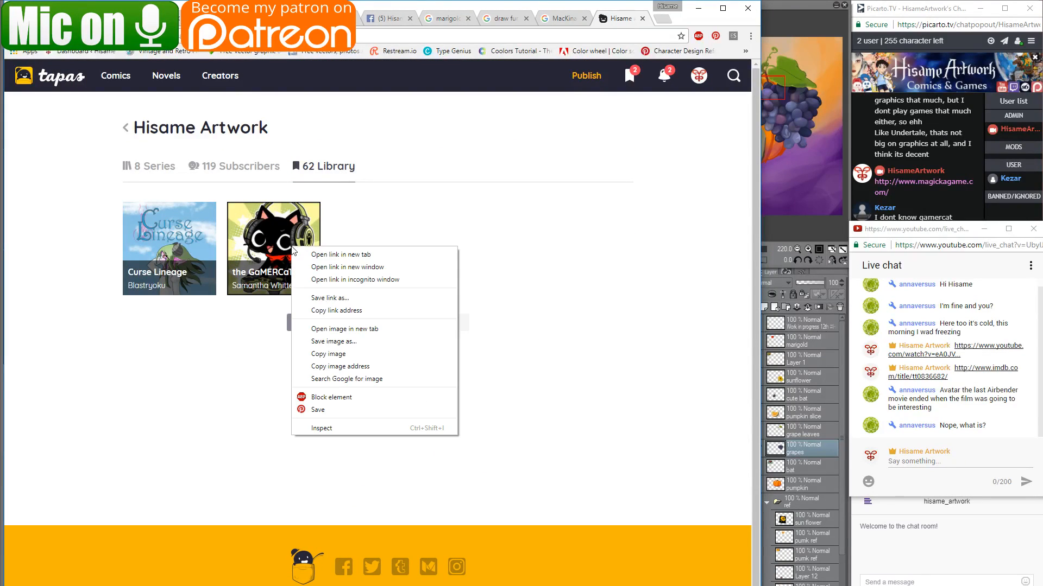
pyautogui.click(304, 256)
pyautogui.click(622, 19)
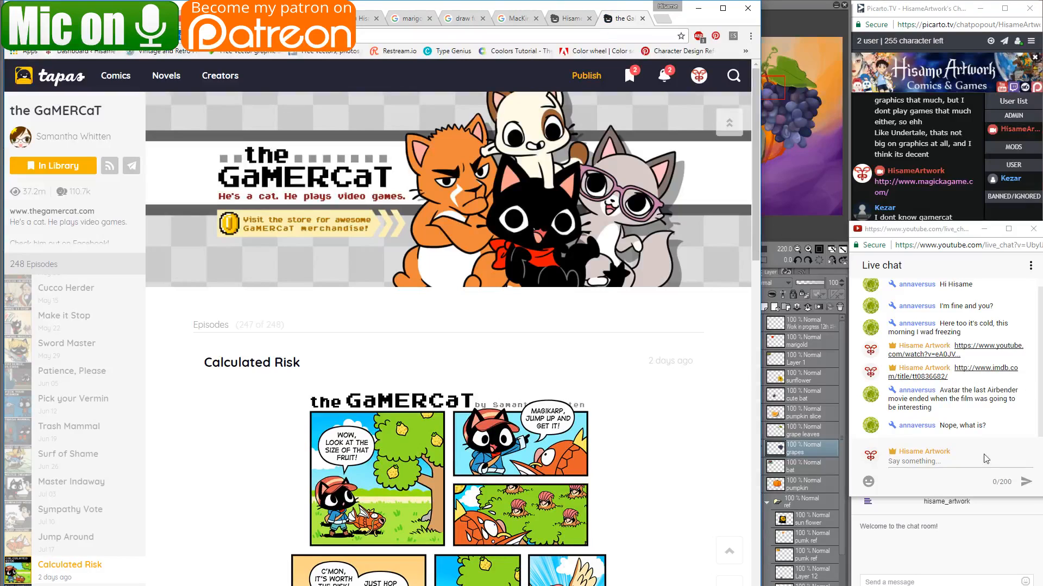
pyautogui.click(968, 463)
pyautogui.write('https://tapas.io/series/thegamercat')
pyautogui.press('Return')
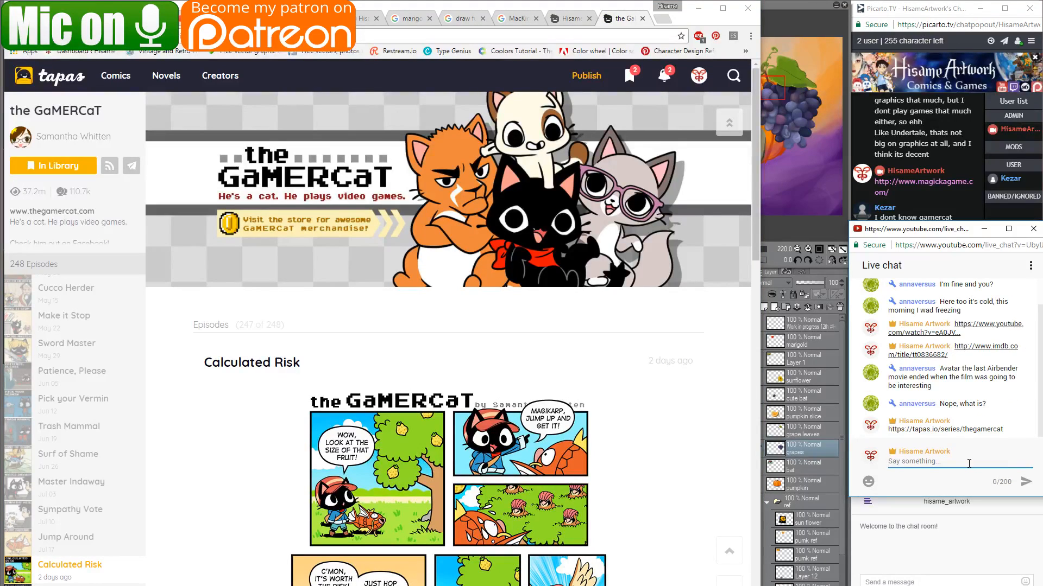
pyautogui.click(923, 233)
pyautogui.write('https://tapas.io/series/thegamercat')
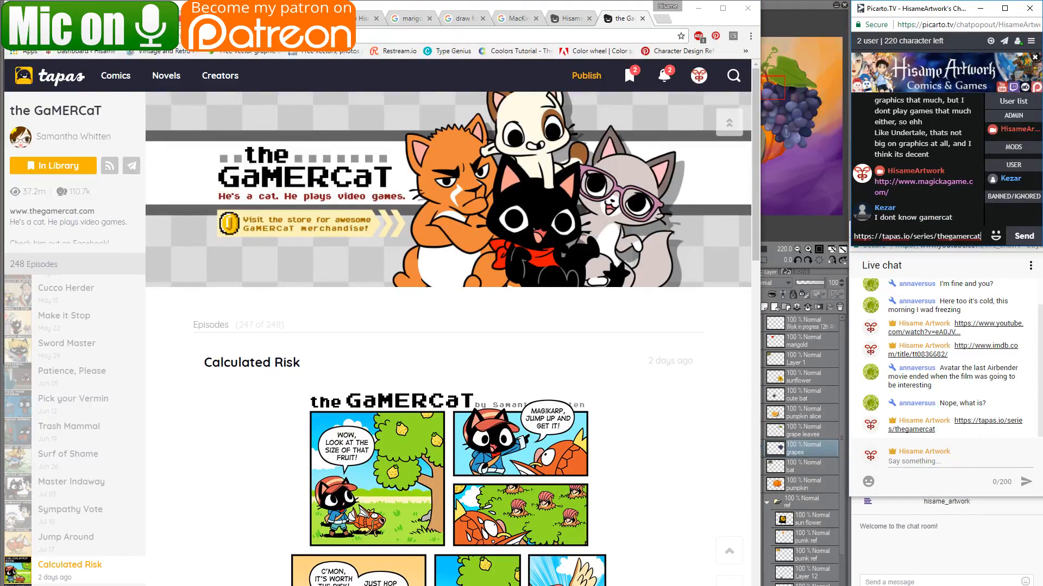
pyautogui.press('Return')
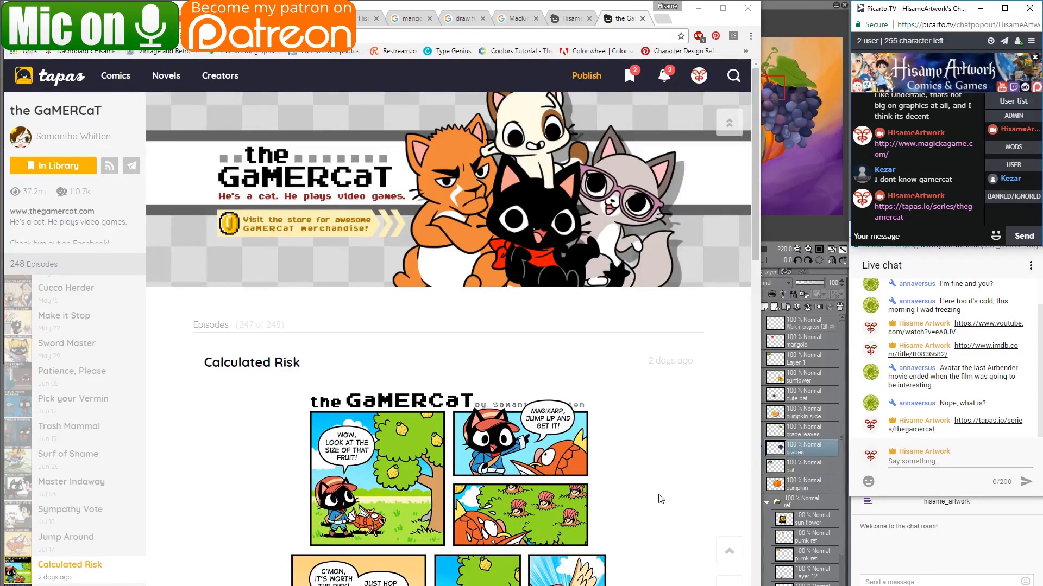
# Read the GaMERCaT episodes Calculated Risk, Pick your Vermin, Linked In and Automatic Gamer.
pyautogui.scroll(-4, 660, 498)
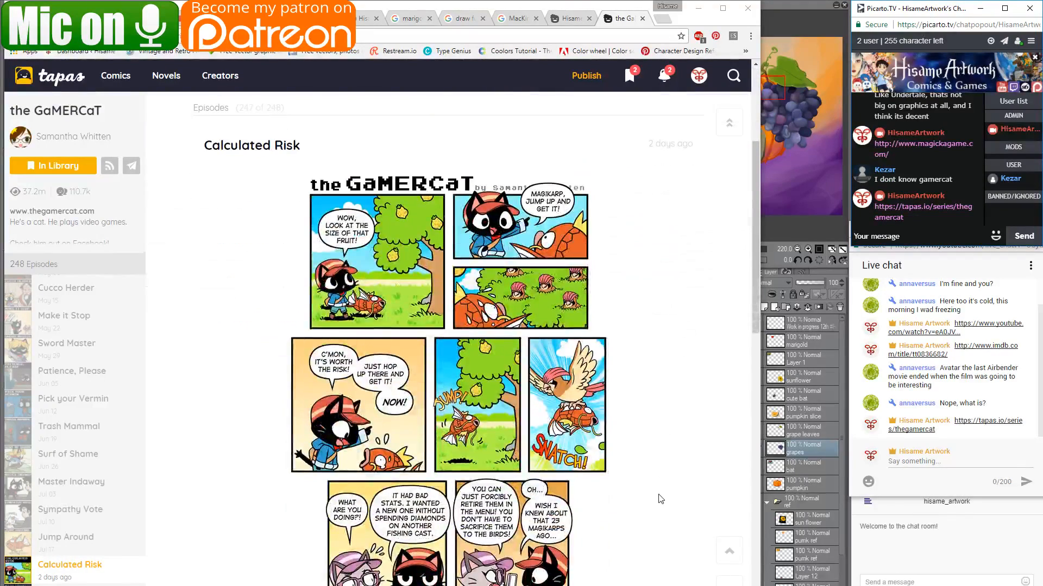
pyautogui.click(126, 404)
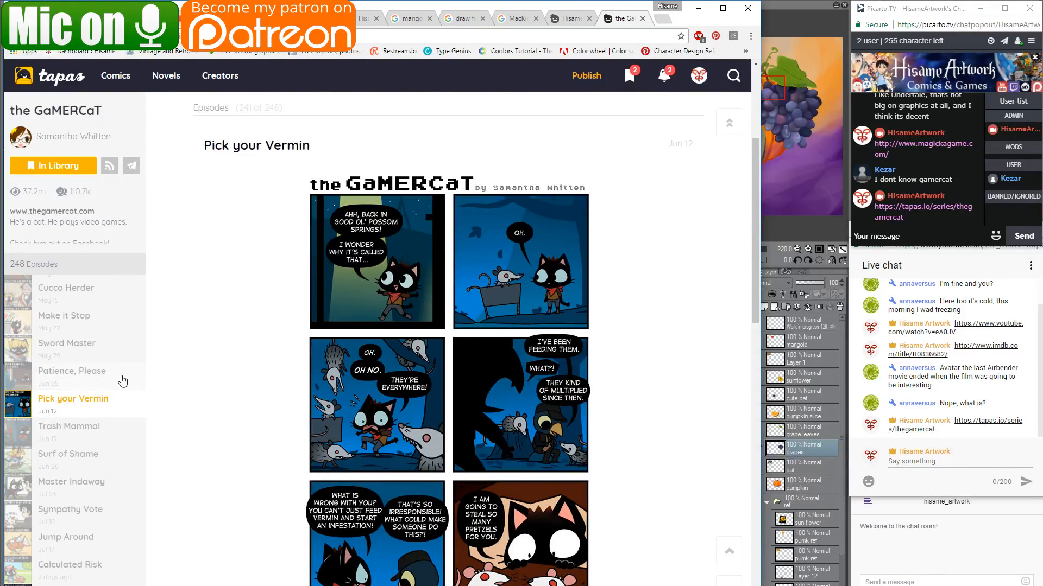
pyautogui.scroll(1, 111, 370)
pyautogui.scroll(2, 112, 372)
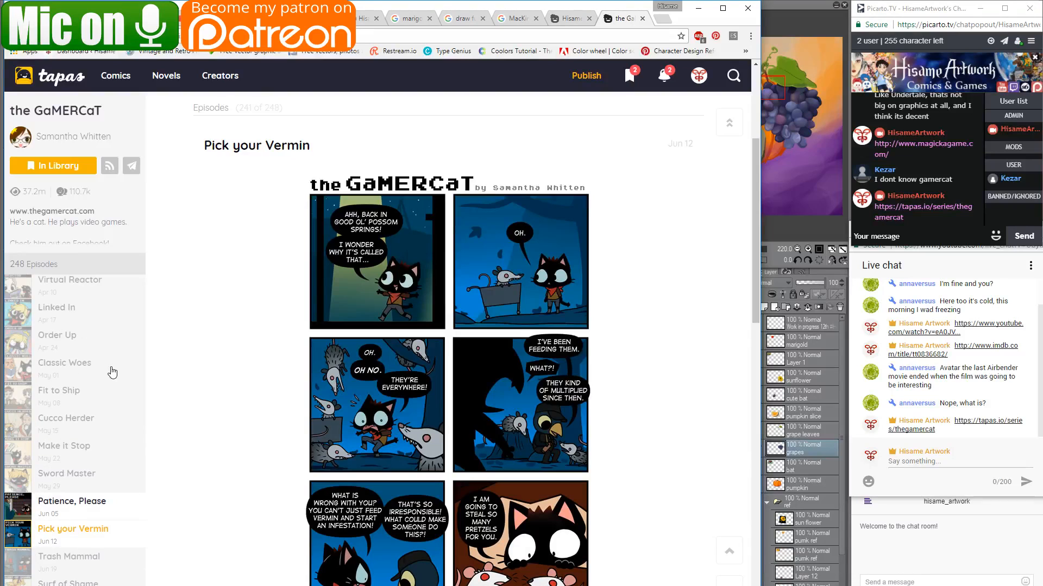
pyautogui.scroll(3, 113, 372)
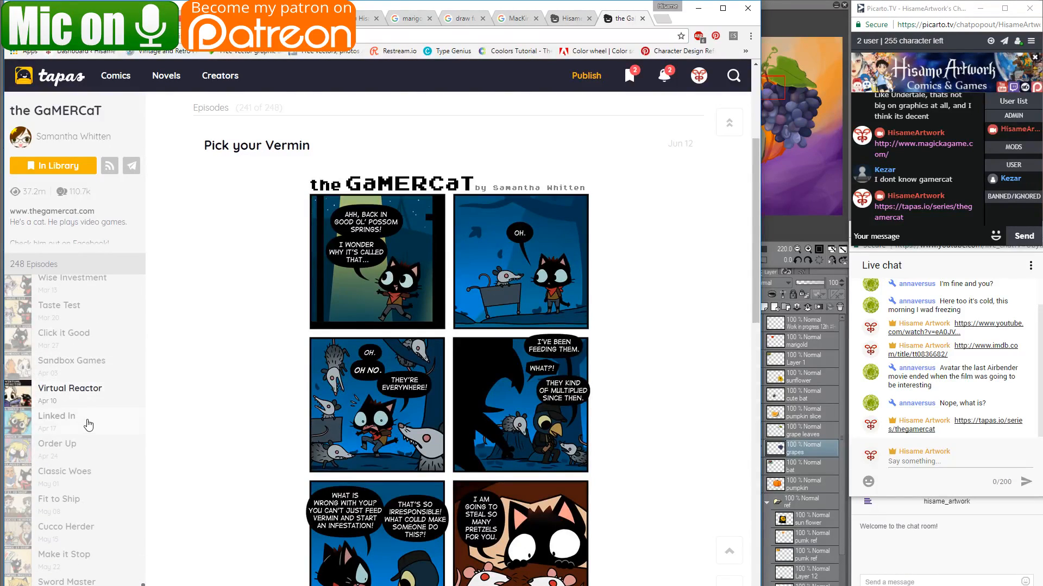
pyautogui.click(89, 424)
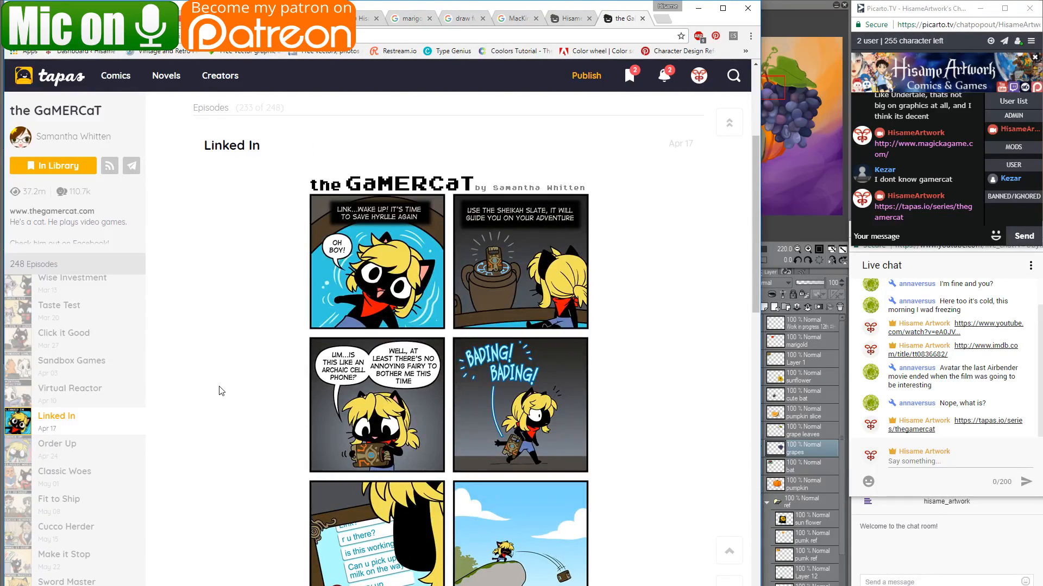
pyautogui.scroll(7, 37, 328)
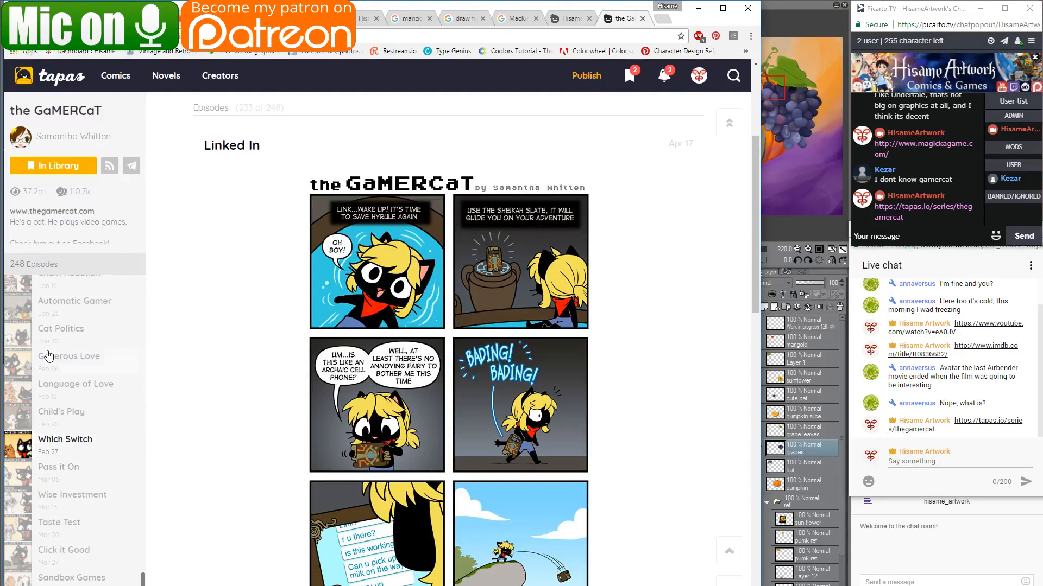
pyautogui.click(79, 417)
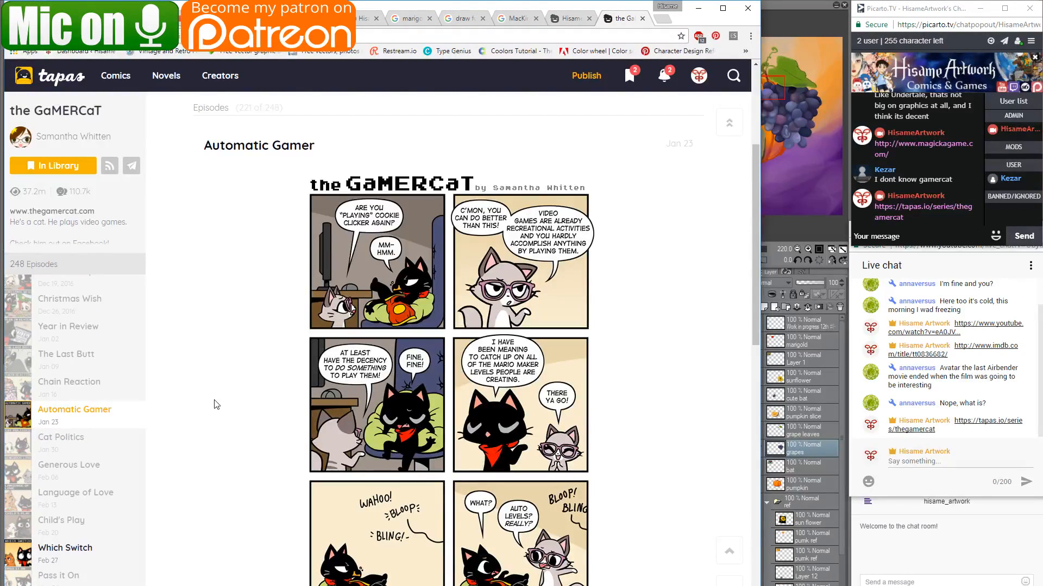
pyautogui.scroll(-2, 216, 405)
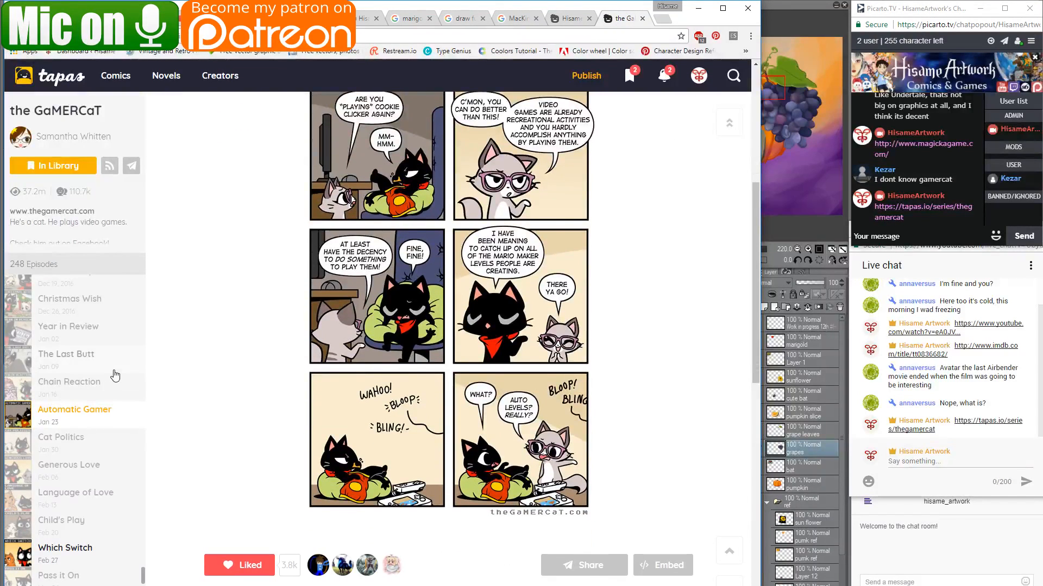
# Go back to the oldest GaMERCaT episodes and read GIVITOME! and GaMERCaT's Journey.
pyautogui.scroll(2, 113, 374)
pyautogui.scroll(2, 113, 373)
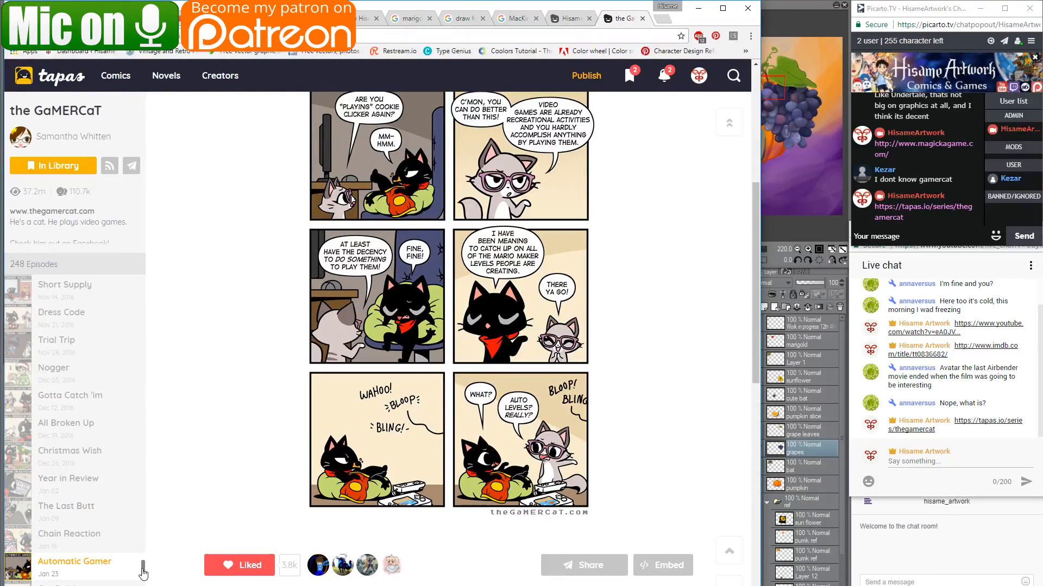
pyautogui.moveTo(143, 573); pyautogui.dragTo(139, 296)
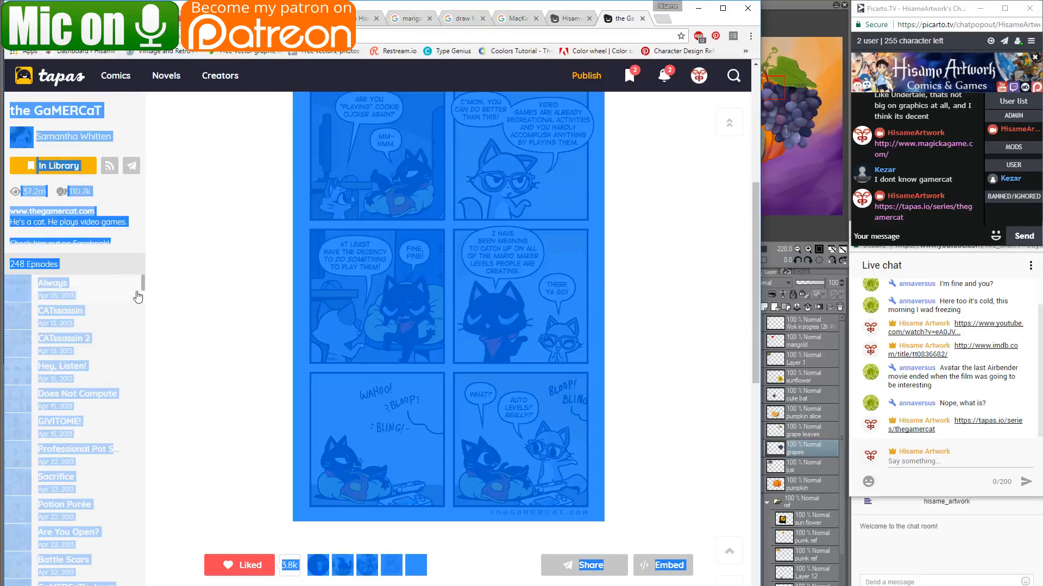
pyautogui.click(111, 310)
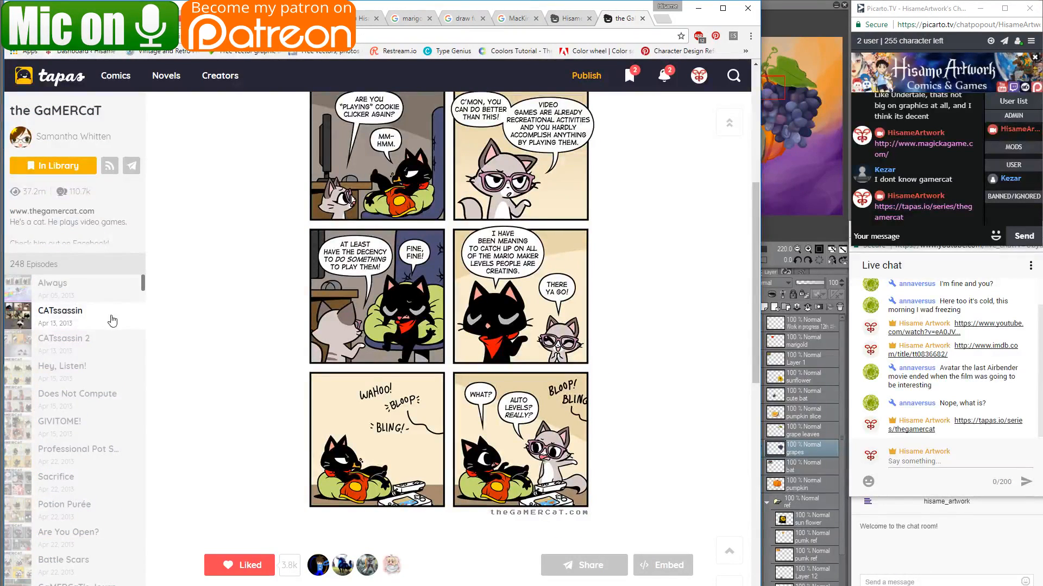
pyautogui.click(91, 432)
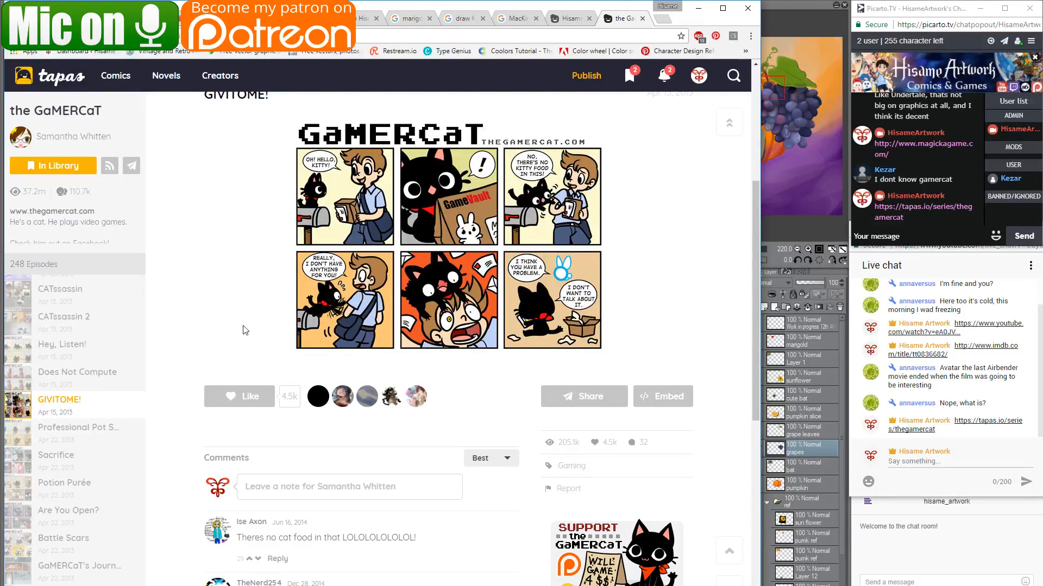
pyautogui.scroll(-2, 125, 435)
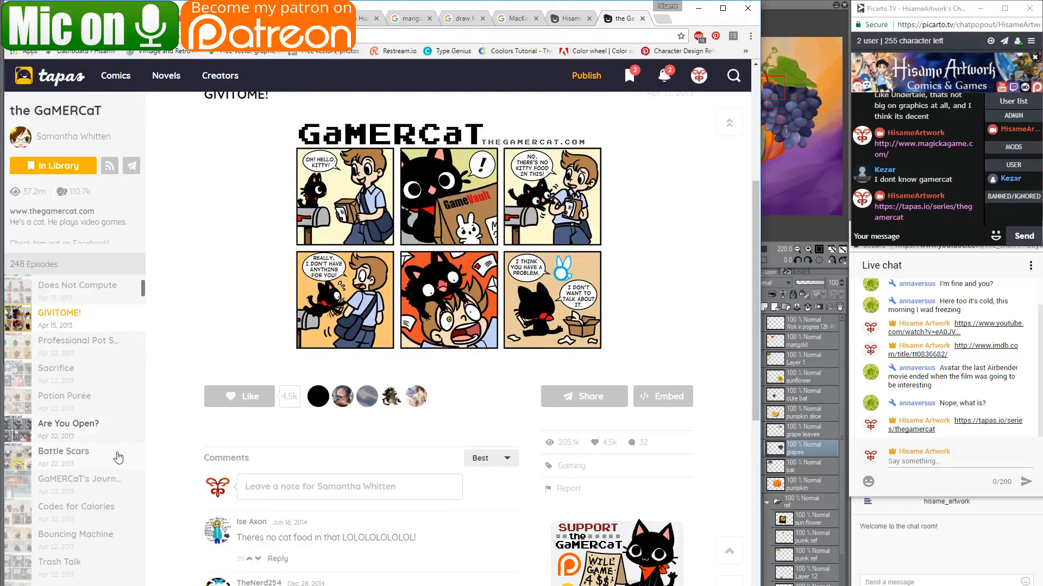
pyautogui.click(97, 482)
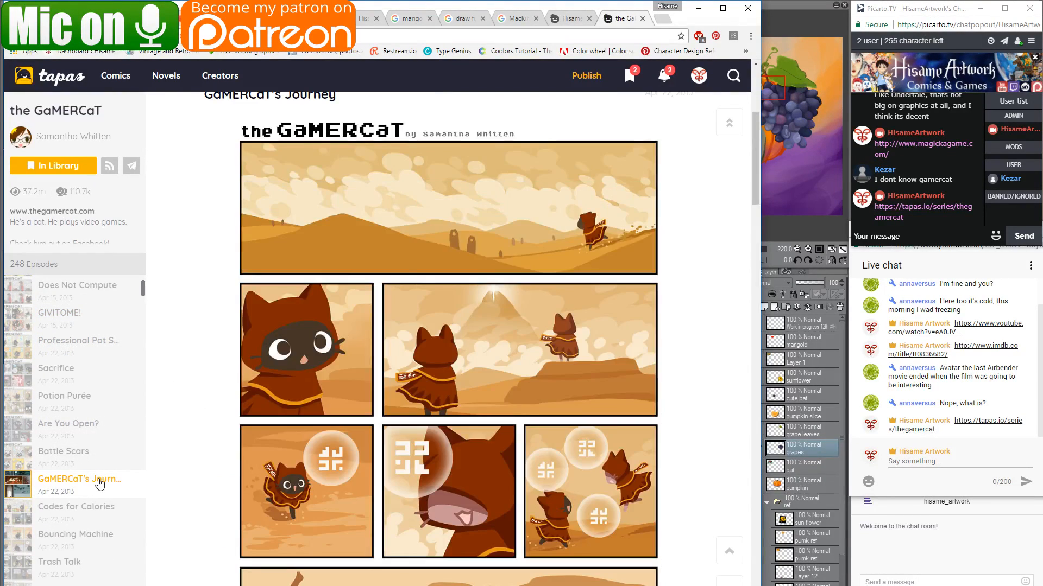
# Read the GaMERCaT episodes Bouncing Machine, Toilet Science, Puzzled, Help Wanted and Leap of Fear.
pyautogui.scroll(-2, 92, 483)
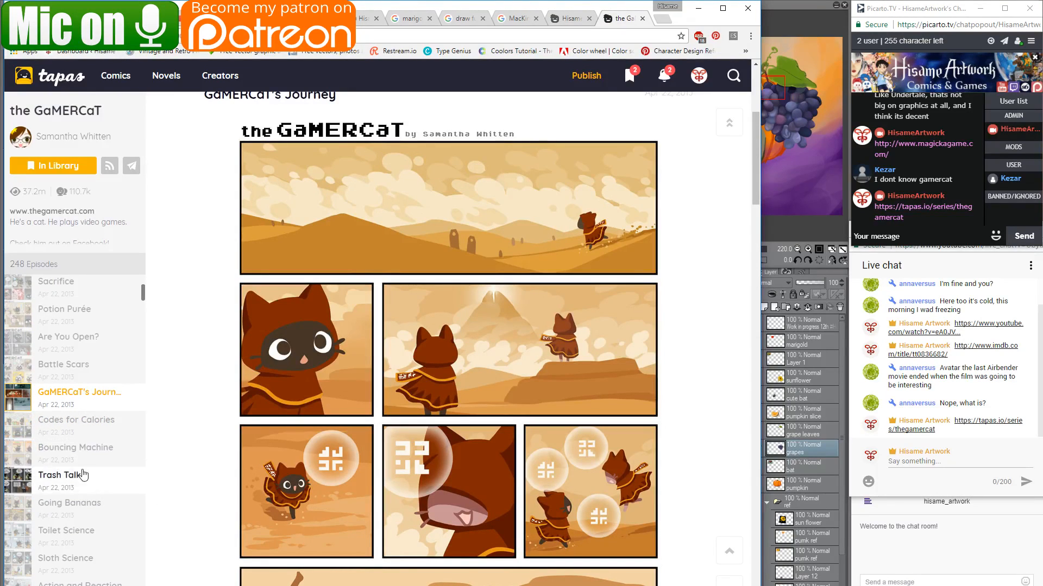
pyautogui.click(86, 462)
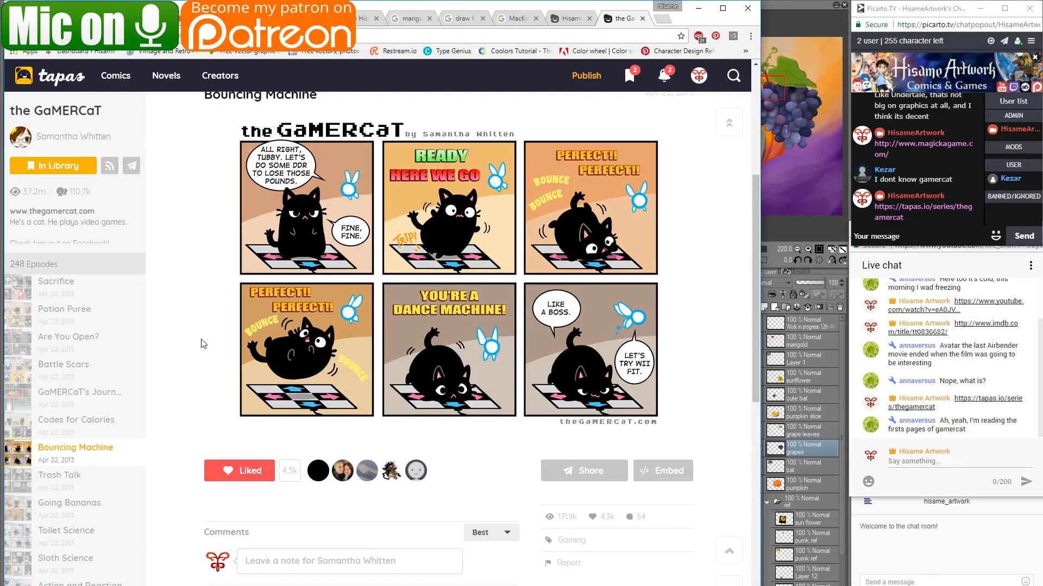
pyautogui.scroll(-3, 58, 403)
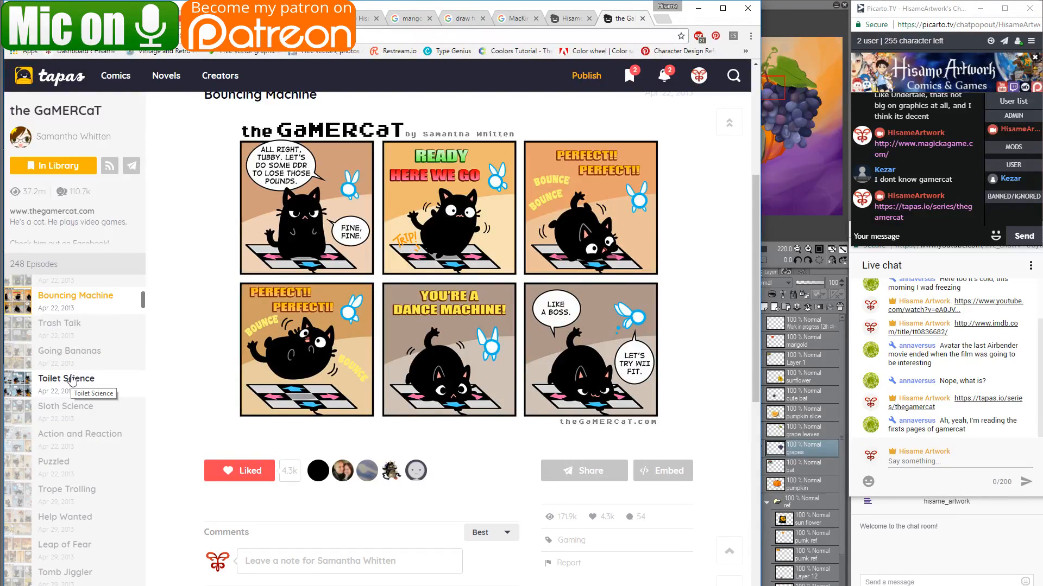
pyautogui.click(71, 380)
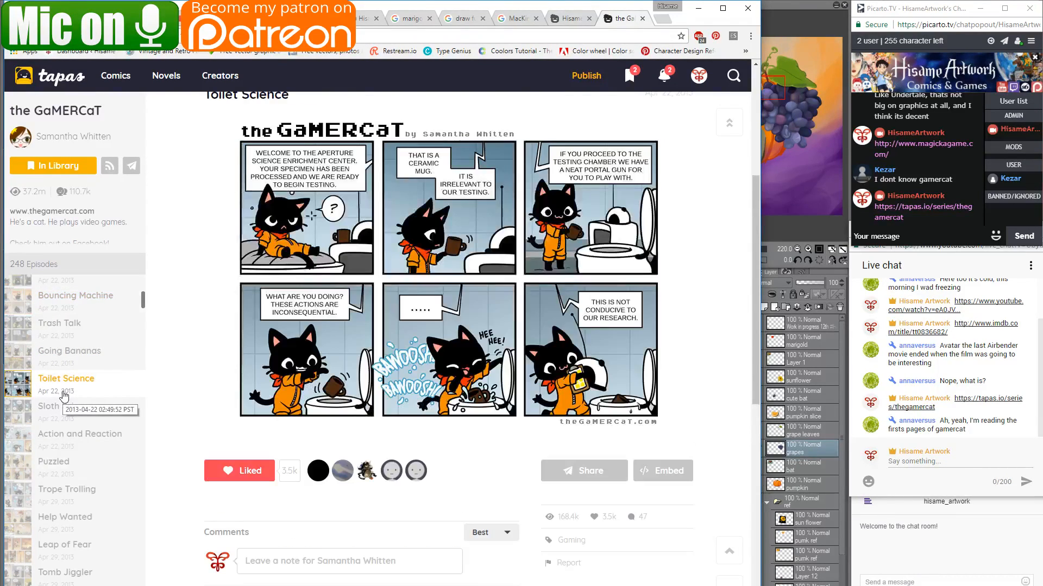
pyautogui.click(69, 381)
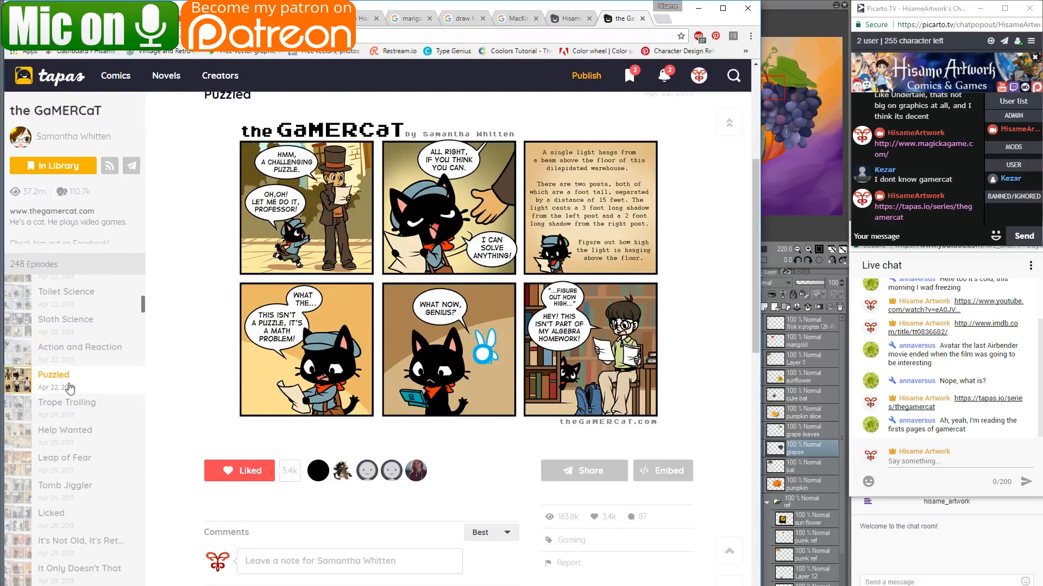
pyautogui.click(68, 391)
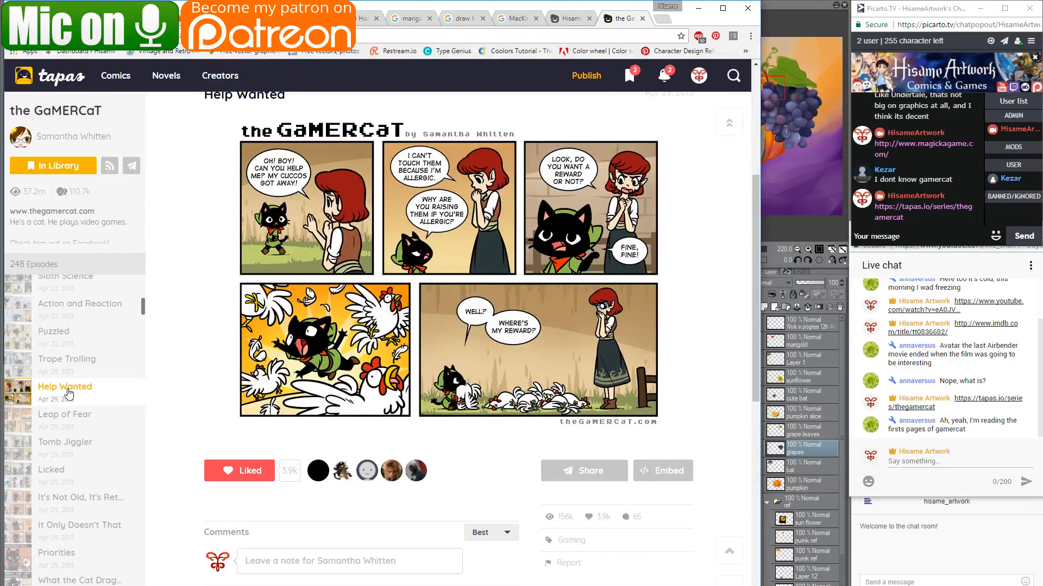
pyautogui.click(67, 427)
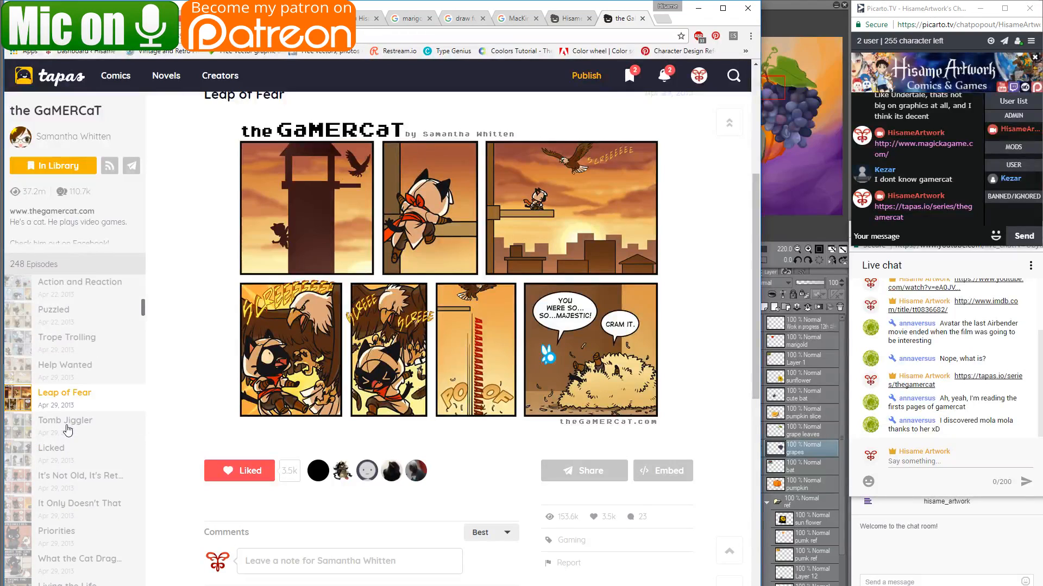
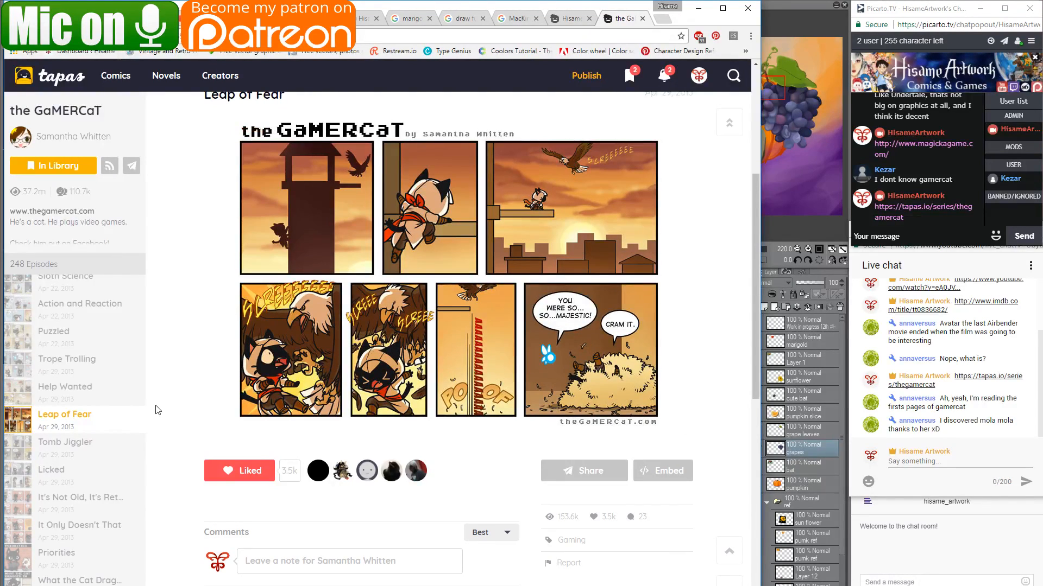
# Read the GaMERCaT episodes Licked and It's Not Old, It's Retro.
pyautogui.click(103, 471)
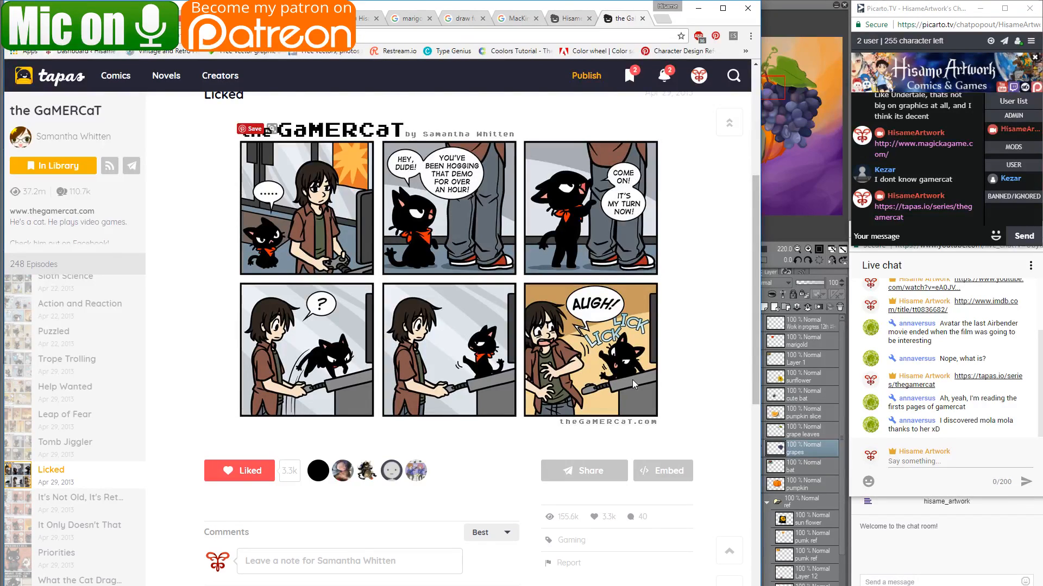
pyautogui.click(78, 497)
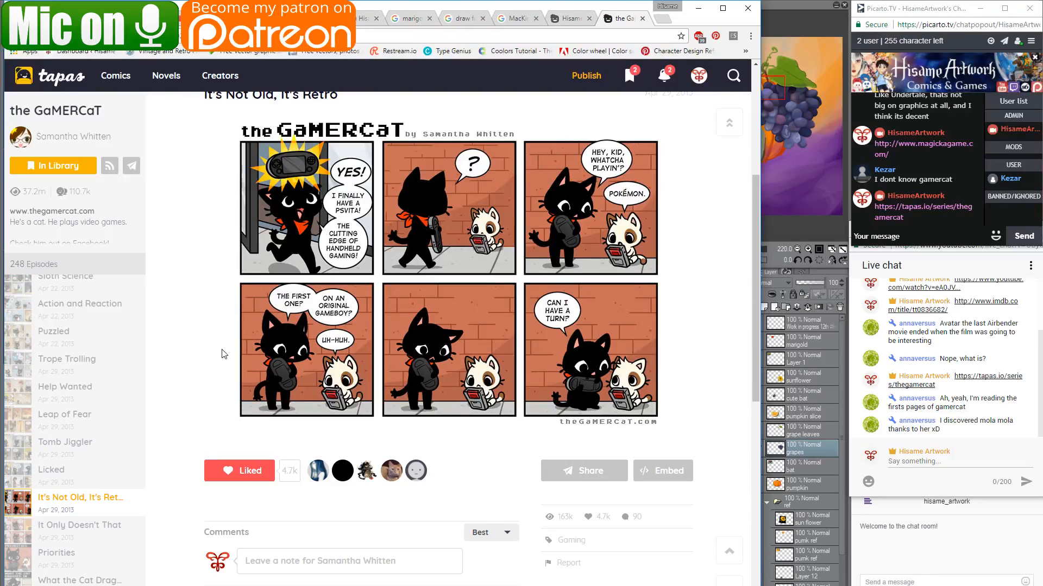
pyautogui.scroll(-1, 217, 360)
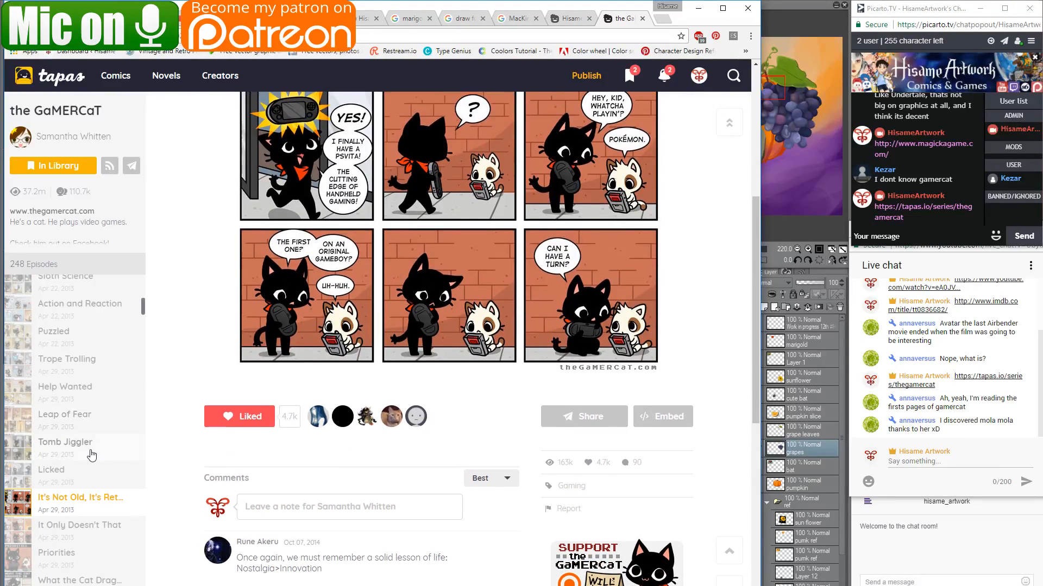
pyautogui.scroll(-6, 90, 456)
pyautogui.click(90, 450)
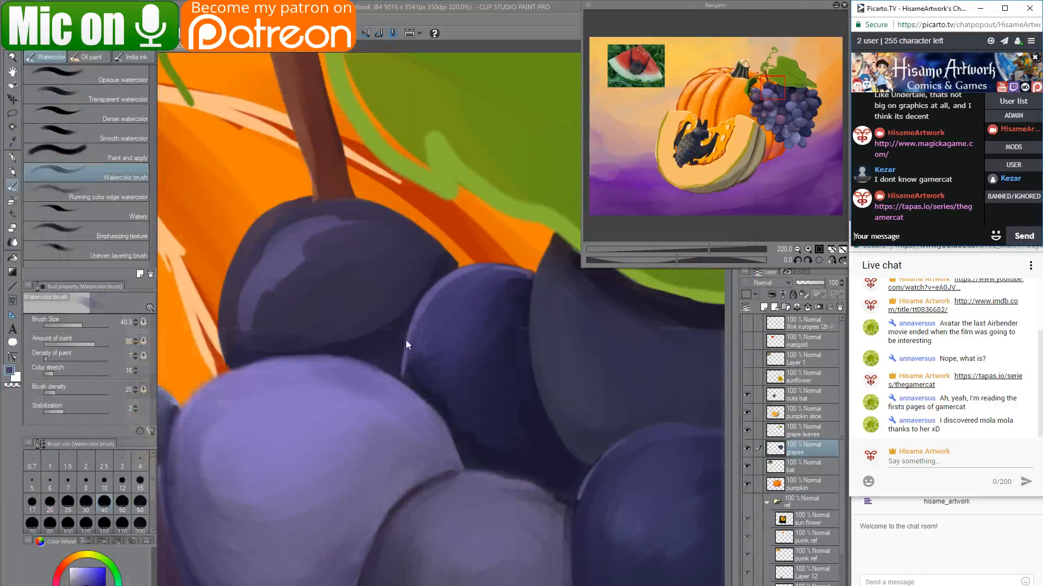
# Switch back to Clip Studio Paint and blend the highlight of the dark blue grape at the cluster's lower-left edge with the Watercolor brush.
pyautogui.click(698, 8)
pyautogui.click(534, 388)
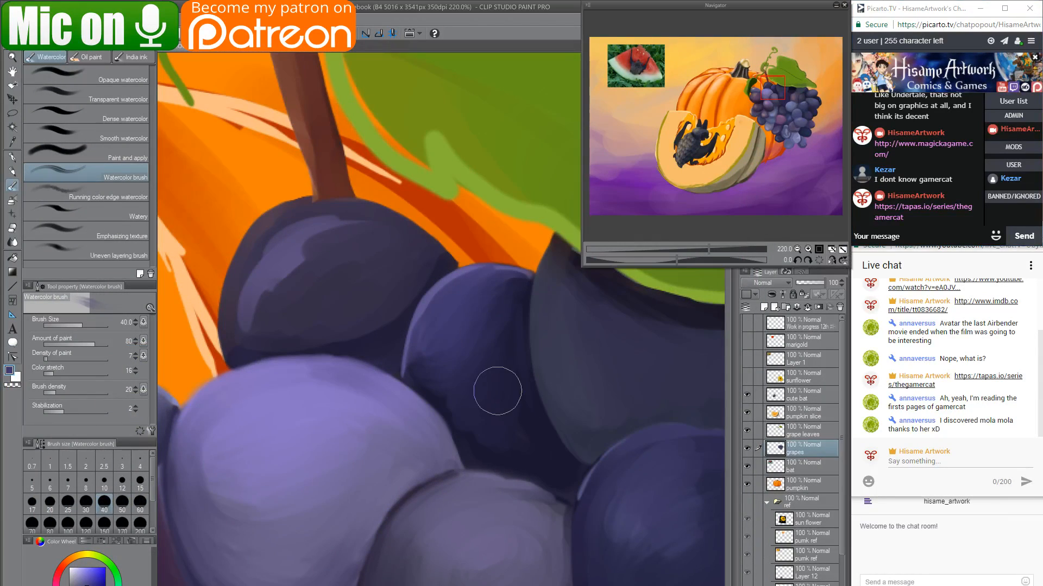
pyautogui.scroll(-6, 409, 425)
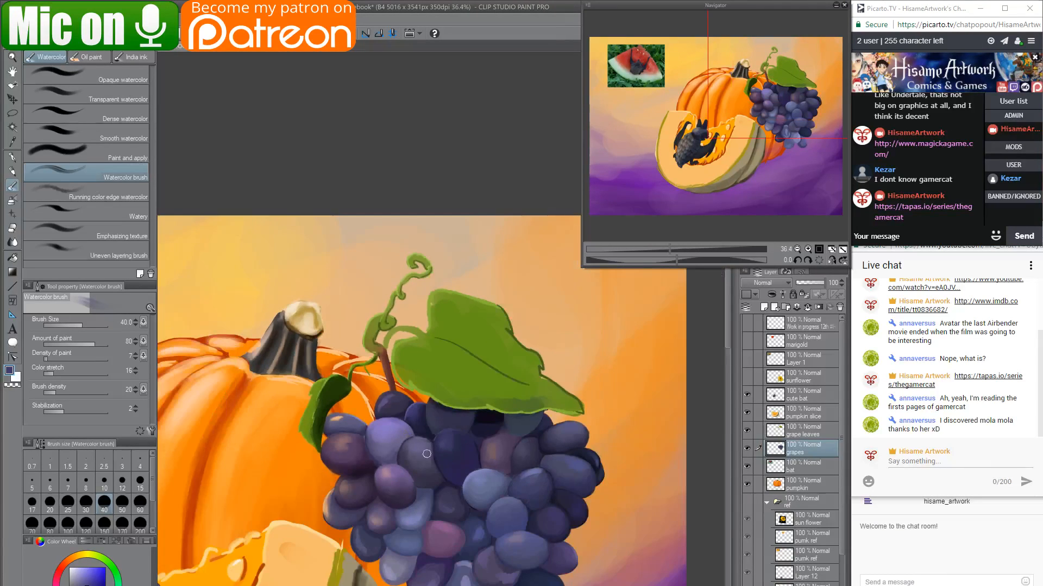
pyautogui.moveTo(442, 499); pyautogui.dragTo(400, 313)
pyautogui.scroll(5, 434, 450)
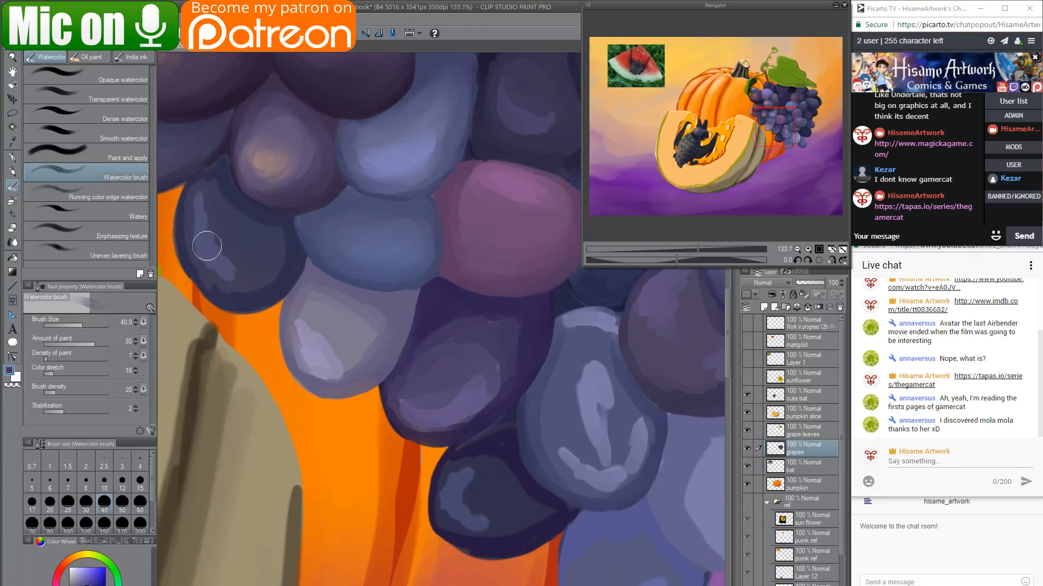
pyautogui.moveTo(227, 252); pyautogui.dragTo(402, 357)
pyautogui.scroll(1, 431, 326)
pyautogui.scroll(1, 423, 341)
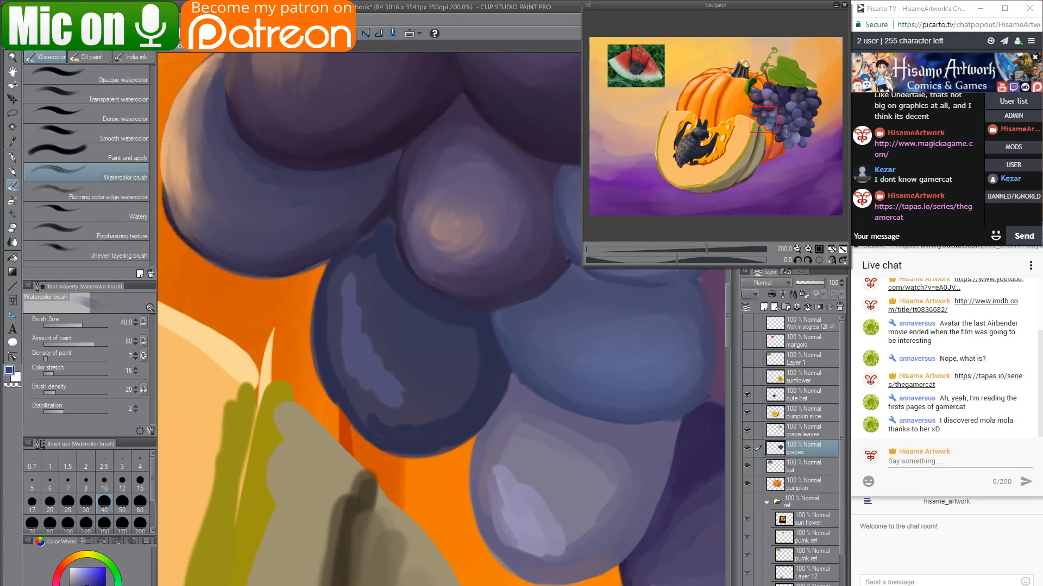
pyautogui.moveTo(395, 296)
pyautogui.mouseDown()
pyautogui.moveTo(368, 258)
pyautogui.moveTo(379, 239)
pyautogui.moveTo(352, 267)
pyautogui.moveTo(385, 233)
pyautogui.moveTo(352, 277)
pyautogui.moveTo(411, 327)
pyautogui.moveTo(419, 306)
pyautogui.moveTo(471, 342)
pyautogui.moveTo(439, 414)
pyautogui.moveTo(369, 424)
pyautogui.mouseUp()
pyautogui.moveTo(479, 343)
pyautogui.mouseDown()
pyautogui.moveTo(397, 436)
pyautogui.moveTo(475, 331)
pyautogui.moveTo(477, 373)
pyautogui.moveTo(409, 410)
pyautogui.moveTo(348, 377)
pyautogui.moveTo(447, 386)
pyautogui.moveTo(344, 375)
pyautogui.moveTo(414, 398)
pyautogui.moveTo(367, 395)
pyautogui.moveTo(334, 379)
pyautogui.moveTo(335, 299)
pyautogui.moveTo(396, 426)
pyautogui.moveTo(412, 391)
pyautogui.moveTo(410, 312)
pyautogui.moveTo(485, 355)
pyautogui.mouseUp()
# Smooth the highlights and shading of the lavender-grey grape and the dark purple grape beside it on the cluster's lower-left side.
pyautogui.moveTo(543, 407)
pyautogui.mouseDown()
pyautogui.moveTo(349, 344)
pyautogui.moveTo(346, 332)
pyautogui.mouseUp()
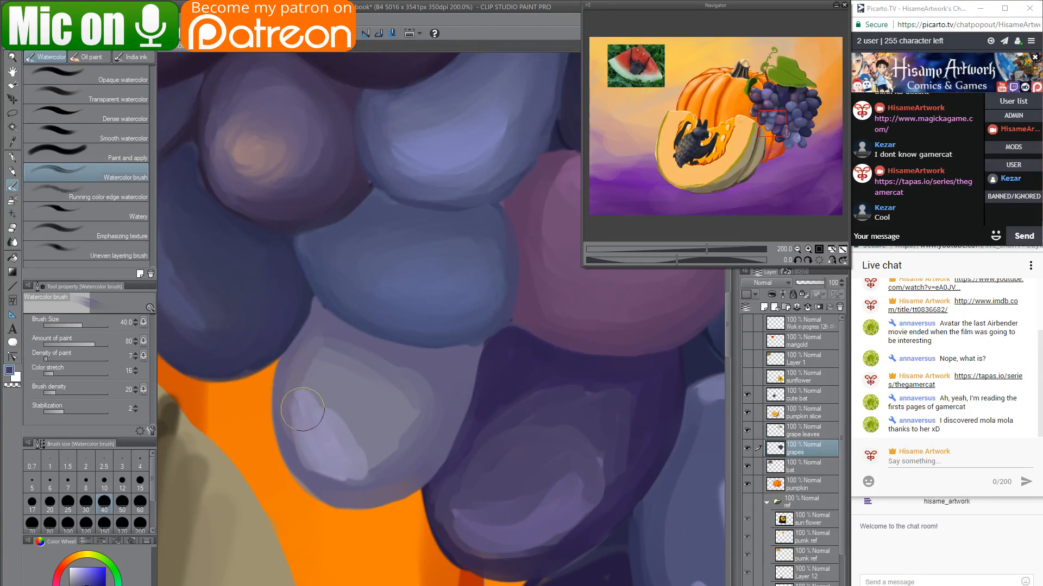
pyautogui.moveTo(303, 411)
pyautogui.mouseDown()
pyautogui.moveTo(365, 479)
pyautogui.moveTo(313, 419)
pyautogui.moveTo(346, 430)
pyautogui.moveTo(363, 460)
pyautogui.moveTo(301, 419)
pyautogui.moveTo(291, 431)
pyautogui.moveTo(327, 343)
pyautogui.mouseUp()
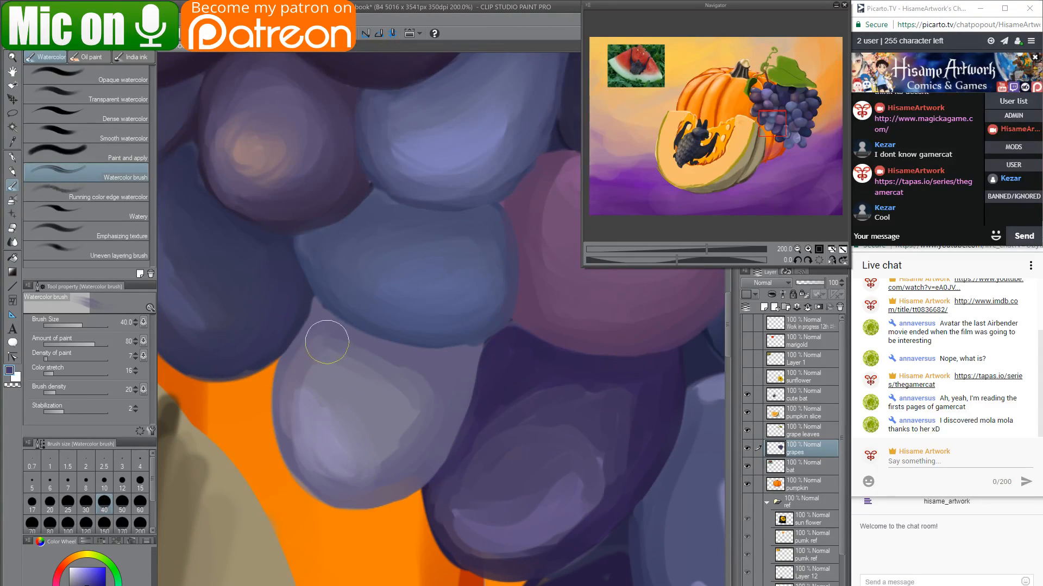
pyautogui.moveTo(377, 395)
pyautogui.mouseDown()
pyautogui.moveTo(424, 399)
pyautogui.moveTo(417, 428)
pyautogui.moveTo(360, 489)
pyautogui.moveTo(414, 380)
pyautogui.moveTo(295, 285)
pyautogui.mouseUp()
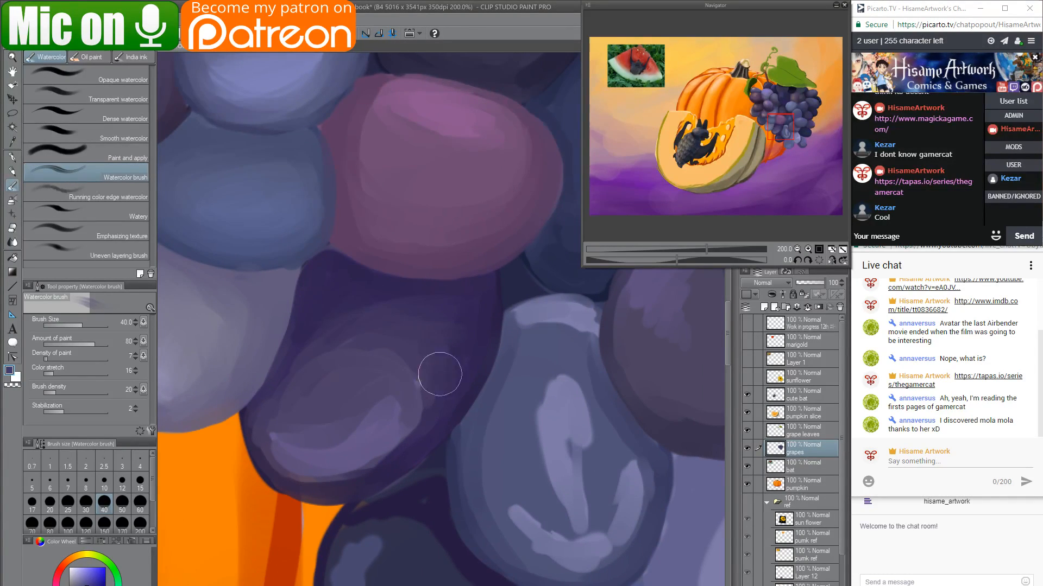
pyautogui.moveTo(461, 332)
pyautogui.mouseDown()
pyautogui.moveTo(416, 437)
pyautogui.moveTo(314, 474)
pyautogui.moveTo(274, 461)
pyautogui.moveTo(400, 429)
pyautogui.moveTo(312, 444)
pyautogui.moveTo(266, 438)
pyautogui.moveTo(417, 381)
pyautogui.moveTo(291, 445)
pyautogui.moveTo(359, 346)
pyautogui.moveTo(303, 410)
pyautogui.moveTo(356, 409)
pyautogui.moveTo(312, 326)
pyautogui.moveTo(390, 297)
pyautogui.moveTo(300, 339)
pyautogui.moveTo(324, 332)
pyautogui.moveTo(269, 424)
pyautogui.moveTo(439, 335)
pyautogui.moveTo(412, 432)
pyautogui.moveTo(369, 315)
pyautogui.moveTo(328, 332)
pyautogui.moveTo(461, 353)
pyautogui.moveTo(339, 486)
pyautogui.moveTo(443, 381)
pyautogui.moveTo(443, 304)
pyautogui.moveTo(429, 411)
pyautogui.moveTo(415, 422)
pyautogui.moveTo(344, 345)
pyautogui.moveTo(284, 417)
pyautogui.moveTo(409, 414)
pyautogui.moveTo(313, 452)
pyautogui.mouseUp()
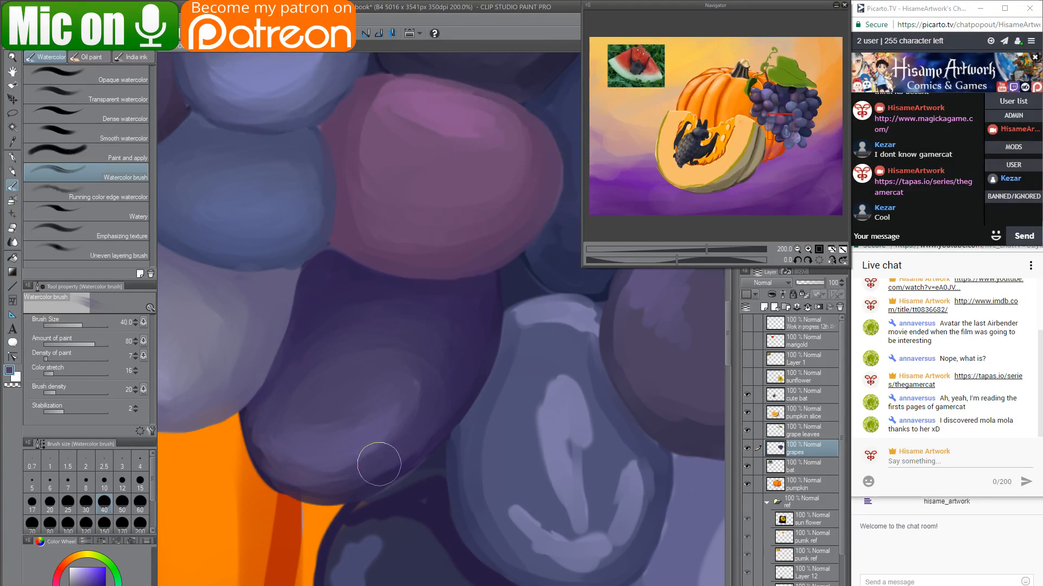
pyautogui.moveTo(451, 391); pyautogui.dragTo(345, 353)
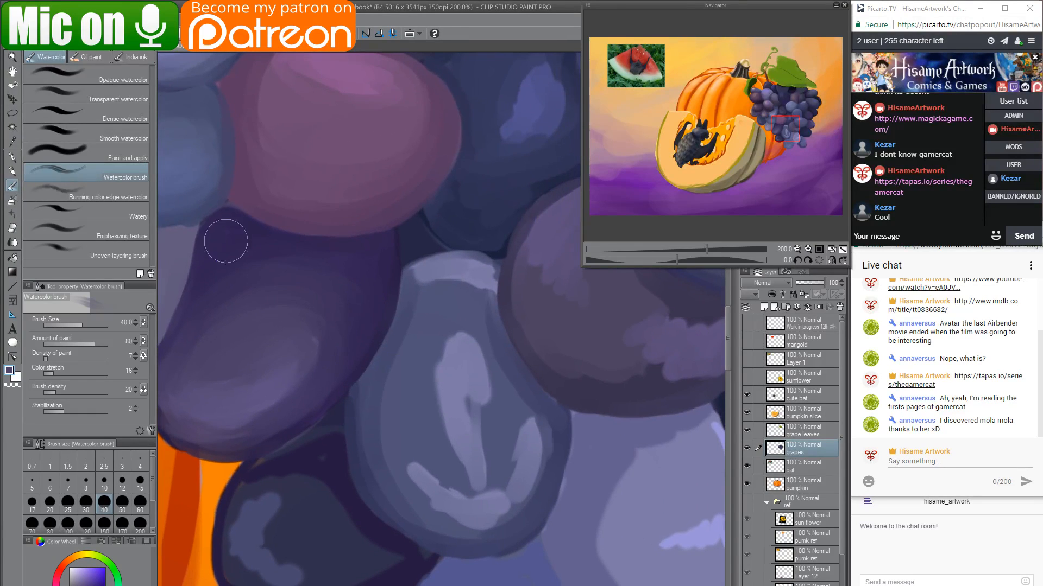
# Blend the highlights and shading of the pear-shaped slate-blue grape in the lower cluster into smooth transitions, sampling its own tones.
pyautogui.moveTo(425, 405); pyautogui.dragTo(343, 341)
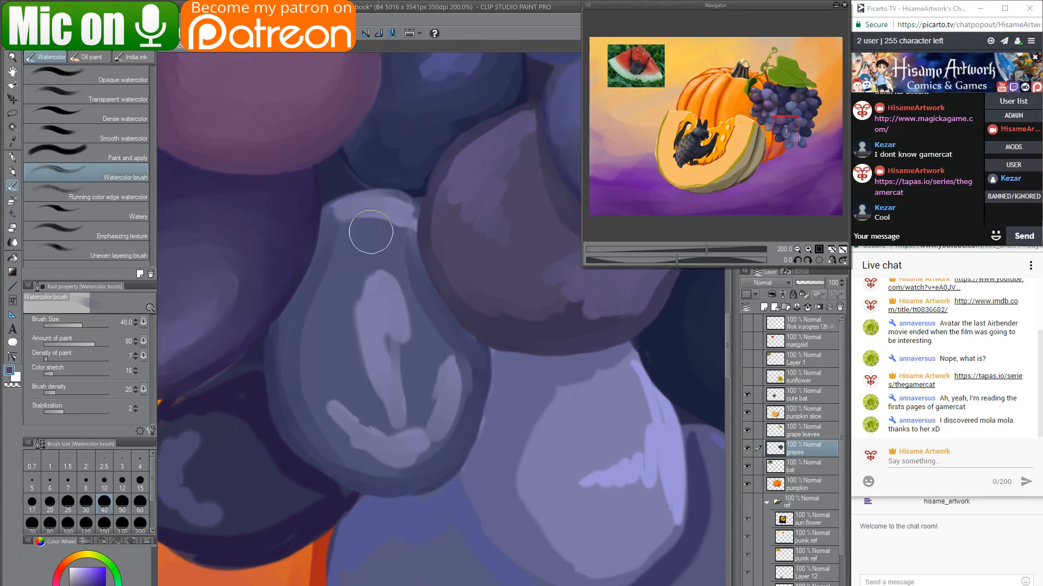
pyautogui.keyDown('alt'); pyautogui.click(386, 211); pyautogui.keyUp('alt')
pyautogui.moveTo(393, 207)
pyautogui.mouseDown()
pyautogui.moveTo(353, 211)
pyautogui.moveTo(326, 249)
pyautogui.moveTo(366, 211)
pyautogui.moveTo(405, 215)
pyautogui.moveTo(342, 217)
pyautogui.mouseUp()
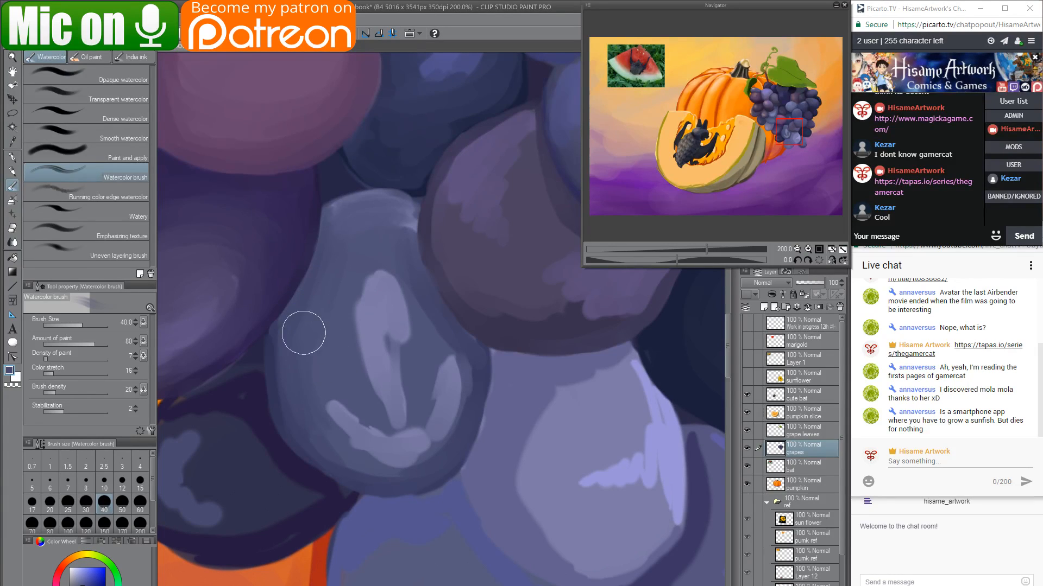
pyautogui.moveTo(319, 421)
pyautogui.mouseDown()
pyautogui.moveTo(381, 466)
pyautogui.moveTo(353, 462)
pyautogui.moveTo(432, 366)
pyautogui.moveTo(430, 442)
pyautogui.moveTo(403, 473)
pyautogui.moveTo(458, 359)
pyautogui.mouseUp()
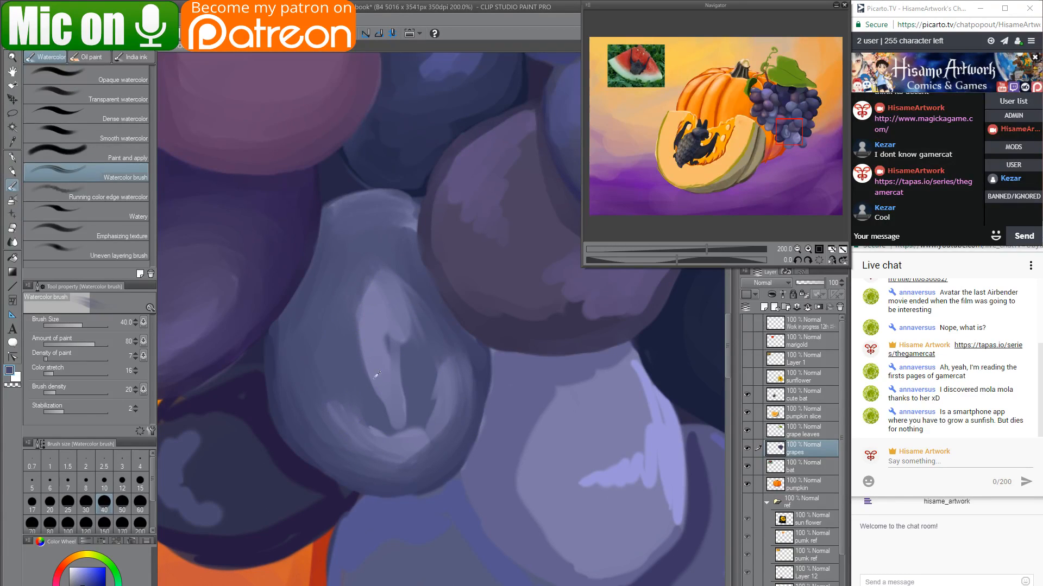
pyautogui.moveTo(362, 432)
pyautogui.mouseDown()
pyautogui.moveTo(447, 379)
pyautogui.moveTo(378, 449)
pyautogui.moveTo(409, 462)
pyautogui.moveTo(452, 406)
pyautogui.moveTo(325, 405)
pyautogui.moveTo(433, 400)
pyautogui.mouseUp()
pyautogui.keyDown('alt'); pyautogui.click(415, 366); pyautogui.keyUp('alt')
pyautogui.moveTo(402, 344)
pyautogui.mouseDown()
pyautogui.moveTo(378, 290)
pyautogui.moveTo(398, 284)
pyautogui.moveTo(391, 404)
pyautogui.moveTo(334, 355)
pyautogui.moveTo(347, 347)
pyautogui.moveTo(398, 422)
pyautogui.moveTo(402, 403)
pyautogui.moveTo(338, 355)
pyautogui.moveTo(379, 270)
pyautogui.moveTo(407, 358)
pyautogui.mouseUp()
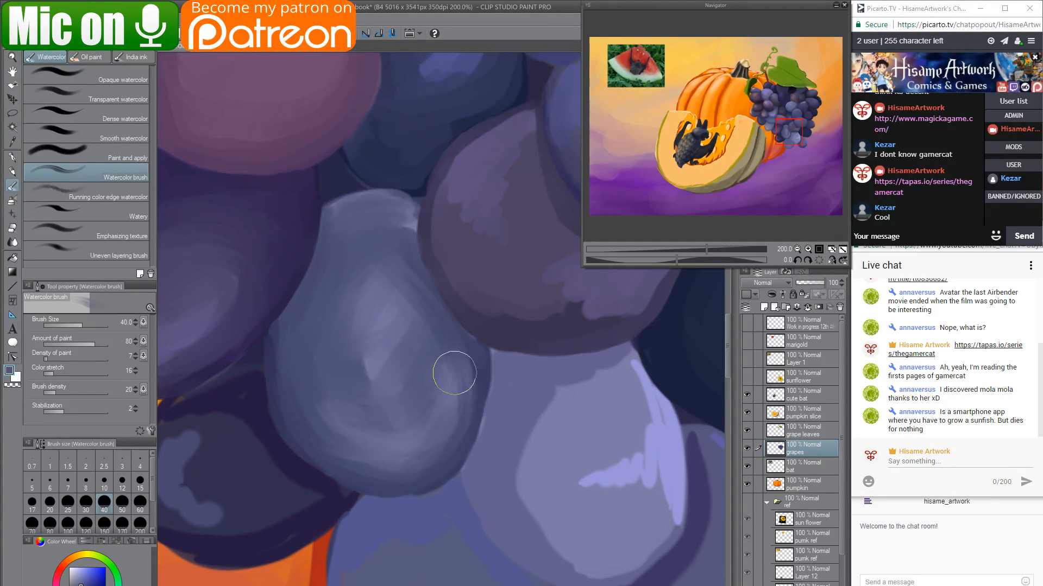
# Define the side and lower edges of the slate-blue grape with darker strokes of the Dense watercolor brush.
pyautogui.moveTo(374, 435); pyautogui.dragTo(376, 316)
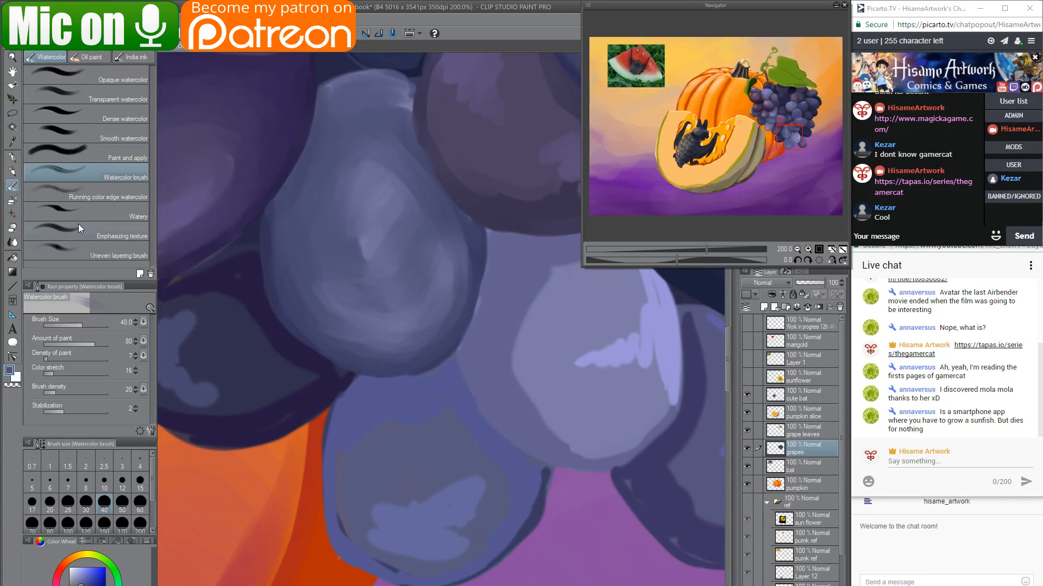
pyautogui.click(76, 116)
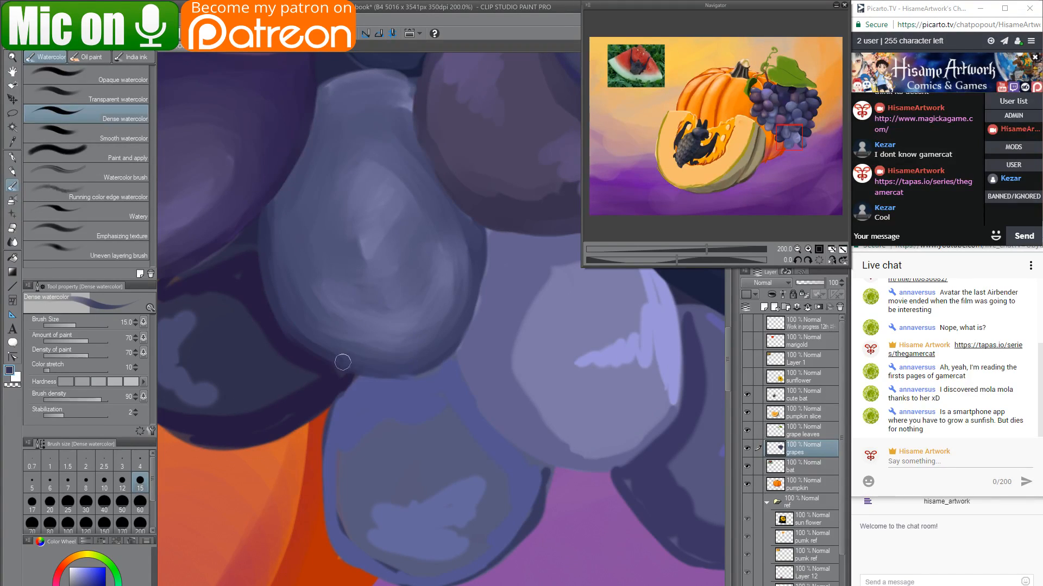
pyautogui.moveTo(487, 243); pyautogui.dragTo(471, 308)
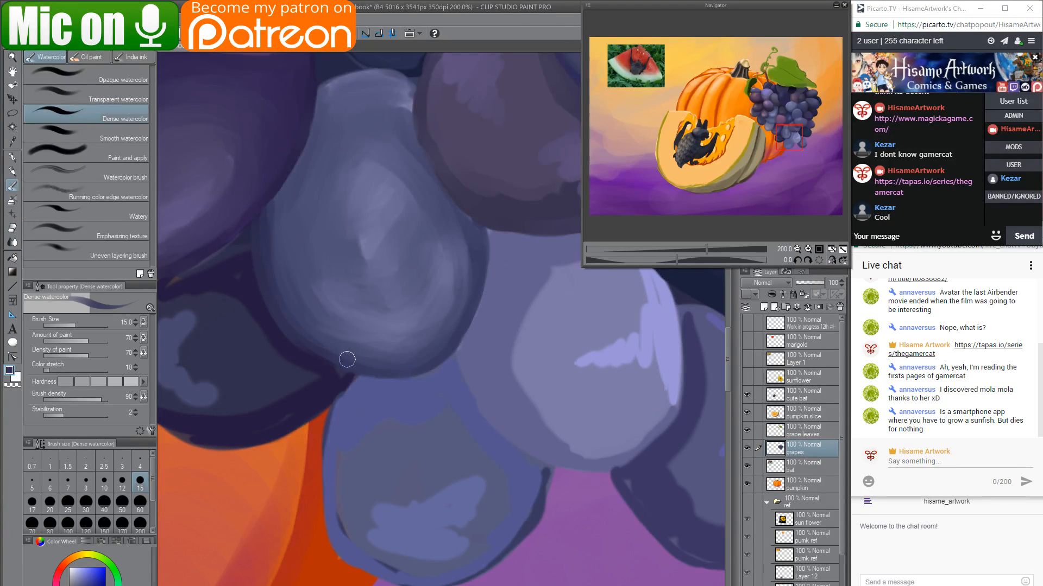
pyautogui.moveTo(291, 327); pyautogui.dragTo(467, 340)
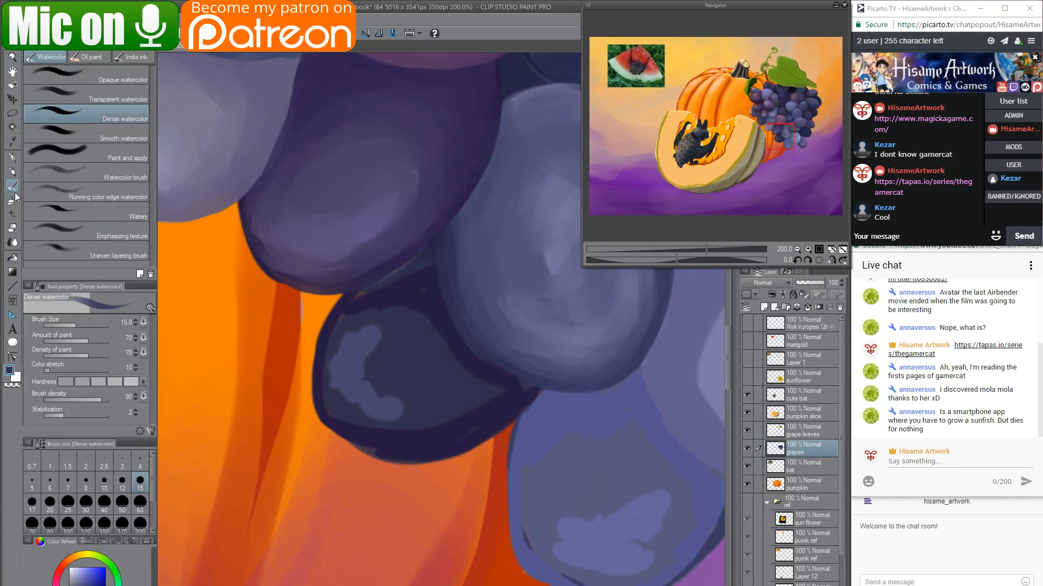
# Soften the highlight and edge shading of the dark navy grape overlapping the pumpkin with the Watercolor brush.
pyautogui.click(78, 169)
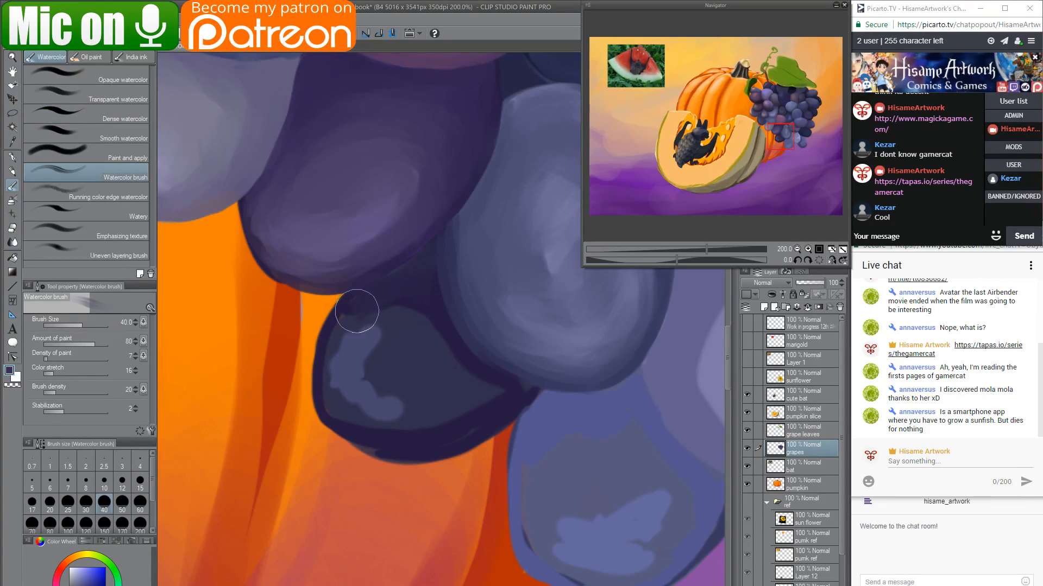
pyautogui.moveTo(349, 319)
pyautogui.mouseDown()
pyautogui.moveTo(334, 339)
pyautogui.moveTo(330, 384)
pyautogui.mouseUp()
pyautogui.moveTo(467, 429)
pyautogui.mouseDown()
pyautogui.moveTo(403, 432)
pyautogui.moveTo(515, 390)
pyautogui.moveTo(463, 408)
pyautogui.moveTo(412, 310)
pyautogui.moveTo(400, 435)
pyautogui.moveTo(363, 397)
pyautogui.moveTo(372, 333)
pyautogui.moveTo(407, 337)
pyautogui.mouseUp()
pyautogui.keyDown('alt'); pyautogui.click(365, 346); pyautogui.keyUp('alt')
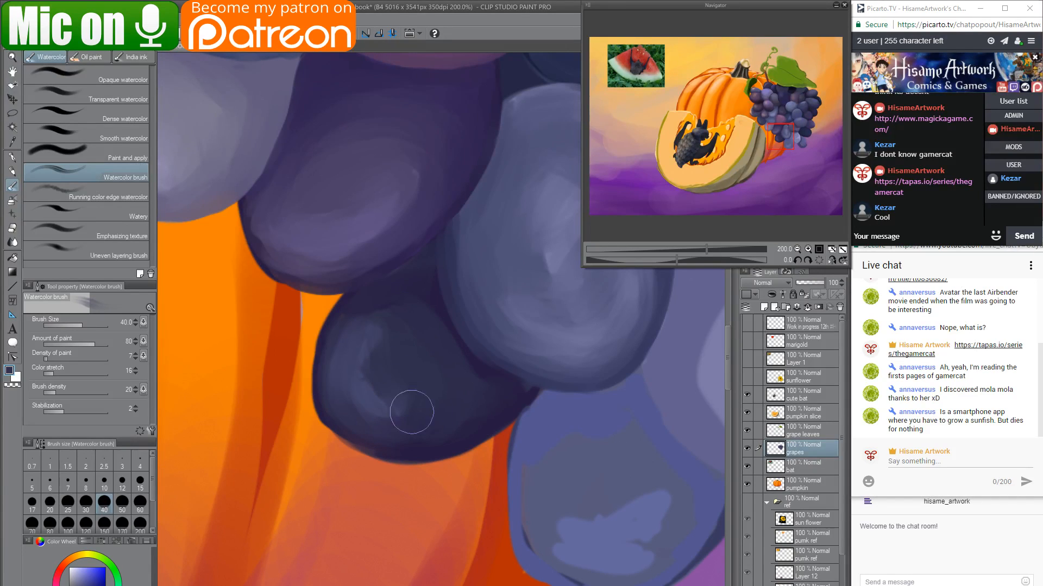
pyautogui.moveTo(334, 345)
pyautogui.mouseDown()
pyautogui.moveTo(327, 389)
pyautogui.moveTo(401, 450)
pyautogui.mouseUp()
# Blend the highlight into the body of the blue grape at the cluster's lower tip, using a color sampled from the painting.
pyautogui.moveTo(519, 366); pyautogui.dragTo(266, 200)
pyautogui.keyDown('alt'); pyautogui.click(313, 245); pyautogui.keyUp('alt')
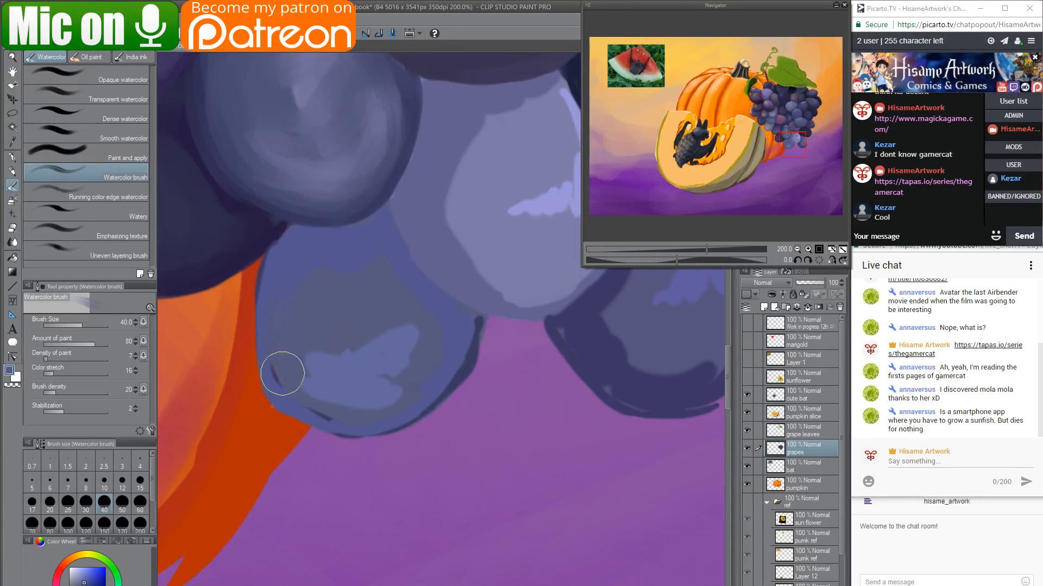
pyautogui.moveTo(283, 374)
pyautogui.mouseDown()
pyautogui.moveTo(361, 274)
pyautogui.moveTo(419, 386)
pyautogui.moveTo(371, 395)
pyautogui.moveTo(328, 368)
pyautogui.moveTo(403, 400)
pyautogui.moveTo(279, 349)
pyautogui.moveTo(389, 360)
pyautogui.moveTo(321, 381)
pyautogui.mouseUp()
# Paint a dark blue contour along the left and lower-left edge of the bottom blue grape with the Dense watercolor brush.
pyautogui.click(69, 115)
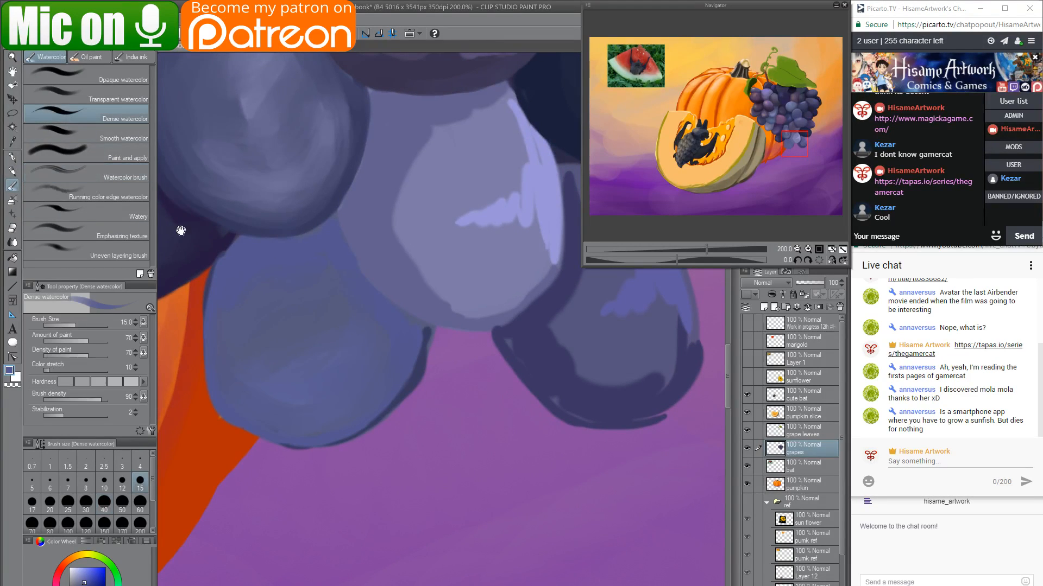
pyautogui.moveTo(294, 343); pyautogui.dragTo(367, 312)
pyautogui.keyDown('alt'); pyautogui.click(497, 327); pyautogui.keyUp('alt')
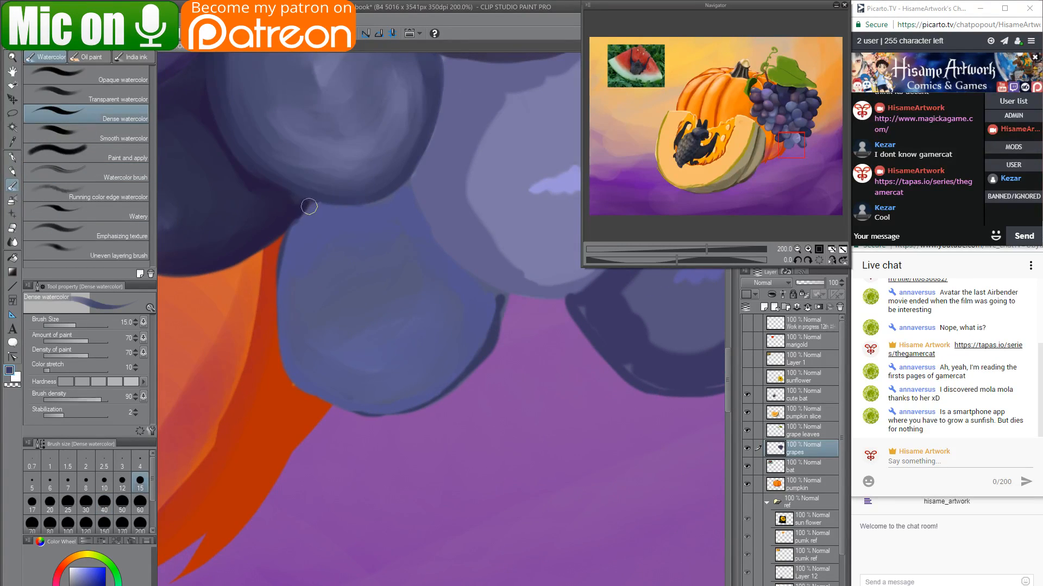
pyautogui.moveTo(309, 207)
pyautogui.mouseDown()
pyautogui.moveTo(282, 255)
pyautogui.moveTo(298, 254)
pyautogui.moveTo(293, 211)
pyautogui.moveTo(287, 358)
pyautogui.mouseUp()
pyautogui.hotkey('ctrl', 'z')
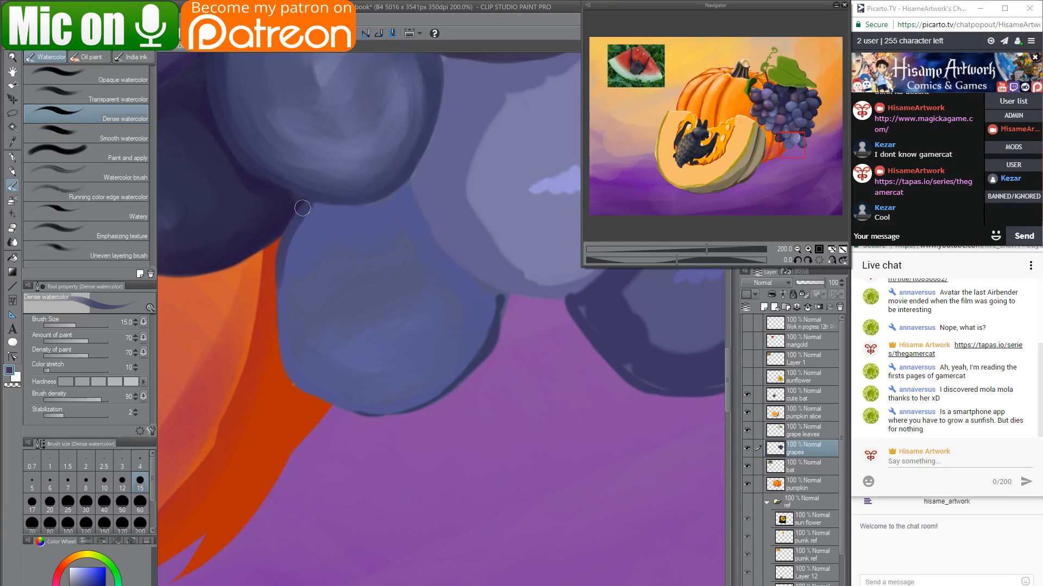
pyautogui.moveTo(280, 278); pyautogui.dragTo(305, 399)
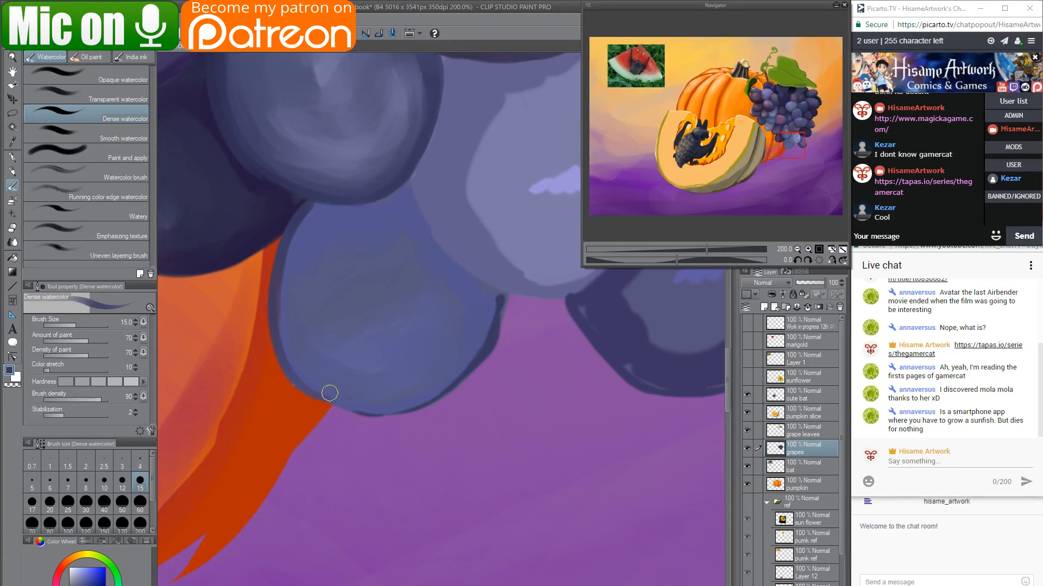
pyautogui.moveTo(275, 278); pyautogui.dragTo(305, 382)
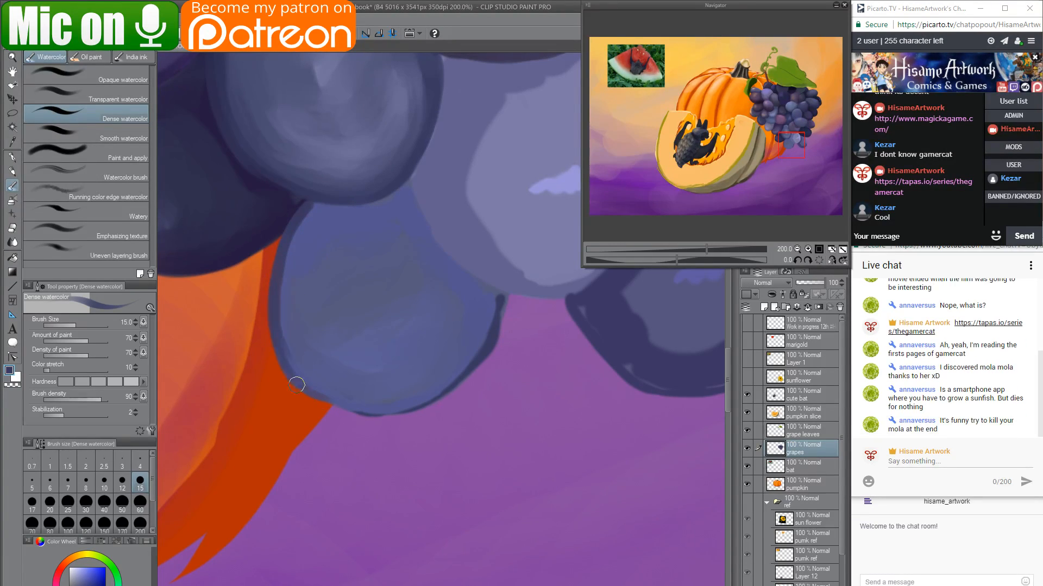
pyautogui.hotkey('ctrl', 'z')
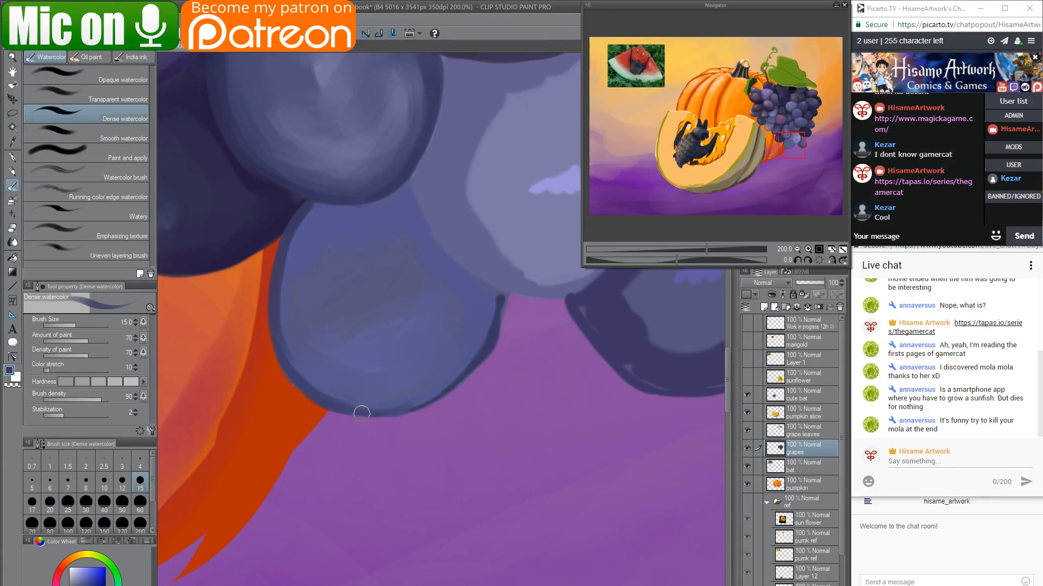
# Darken the bottom blue grape's lower-right contour and try trimming its outer edge with the Snap eraser.
pyautogui.moveTo(416, 407)
pyautogui.mouseDown()
pyautogui.moveTo(440, 391)
pyautogui.moveTo(488, 312)
pyautogui.mouseUp()
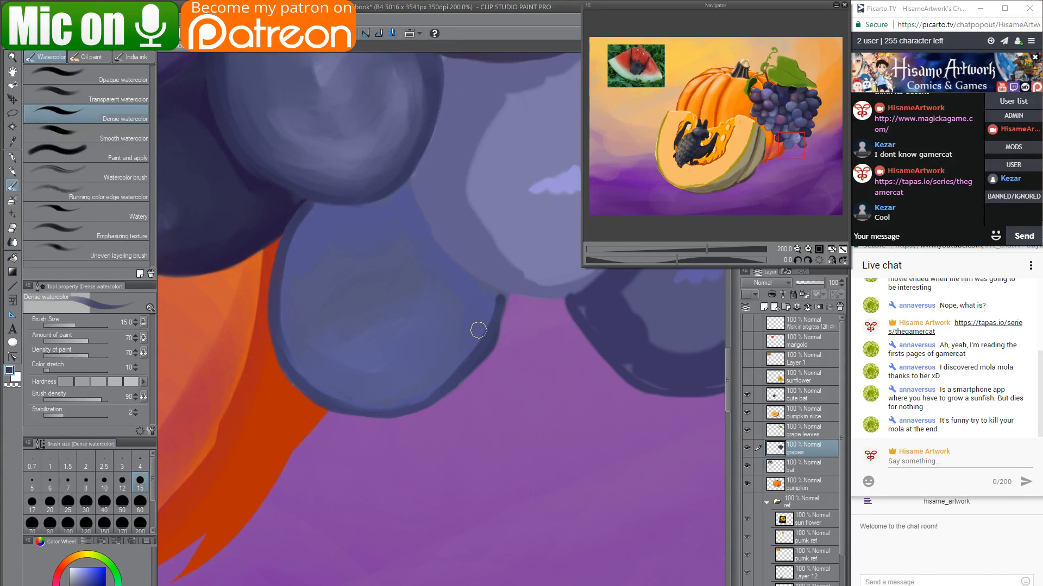
pyautogui.moveTo(469, 360); pyautogui.dragTo(487, 406)
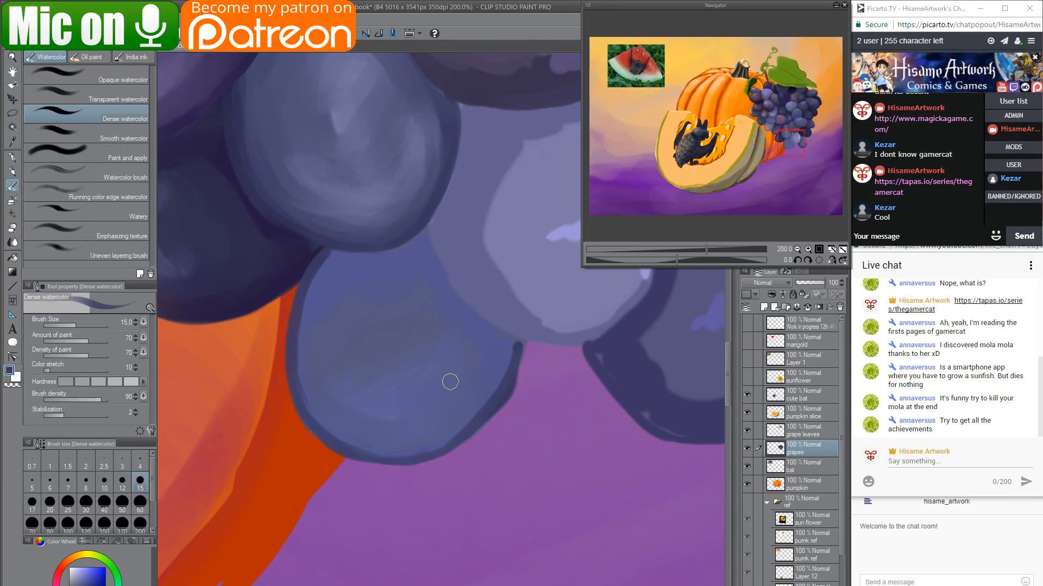
pyautogui.click(13, 228)
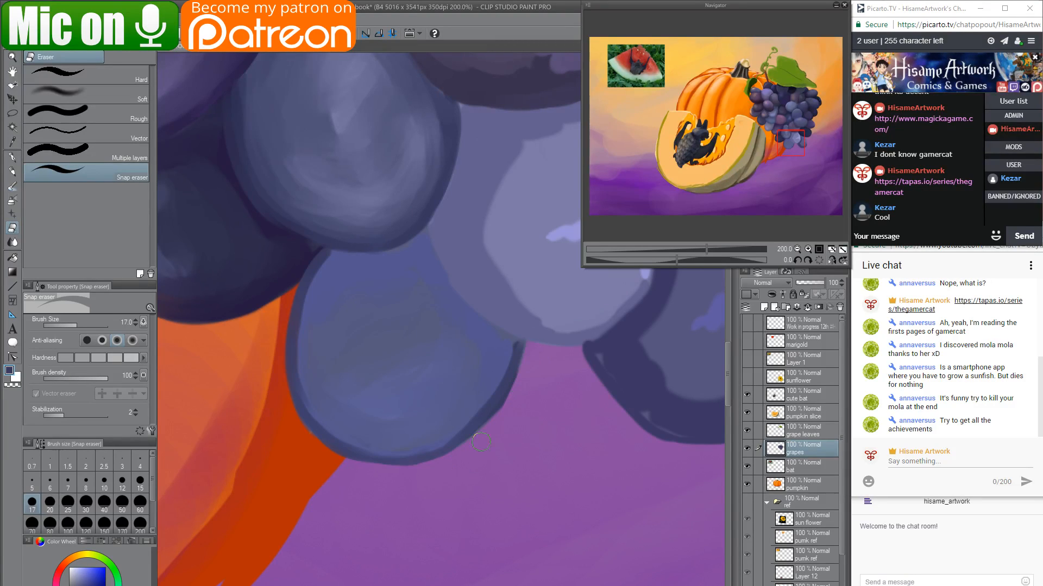
pyautogui.moveTo(529, 356)
pyautogui.mouseDown()
pyautogui.moveTo(492, 418)
pyautogui.moveTo(436, 447)
pyautogui.mouseUp()
pyautogui.hotkey('ctrl', 'z')
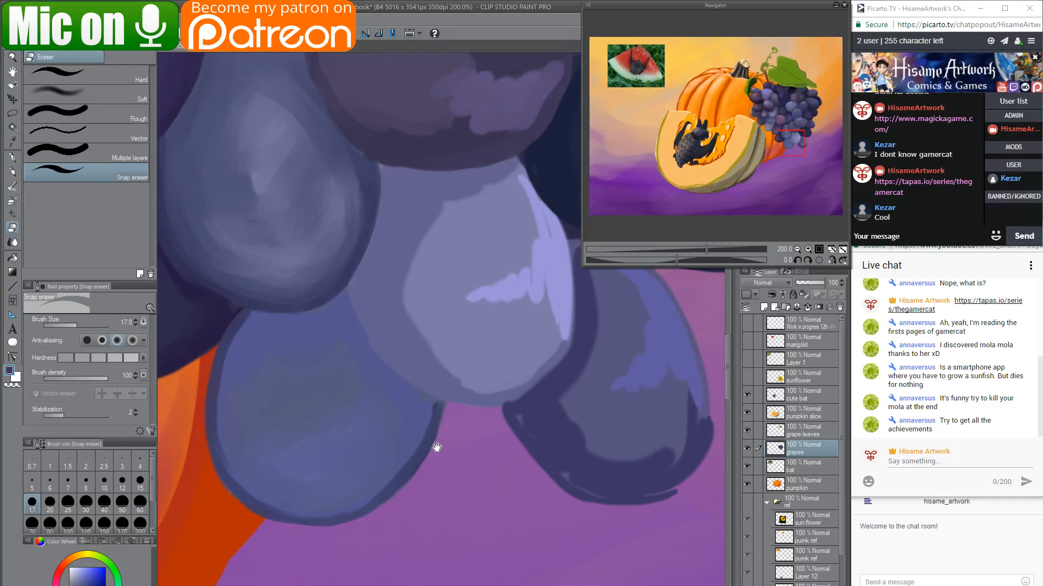
# Smooth the shading inside the bottom blue grape and soften its contour with the Watercolor brush.
pyautogui.click(13, 187)
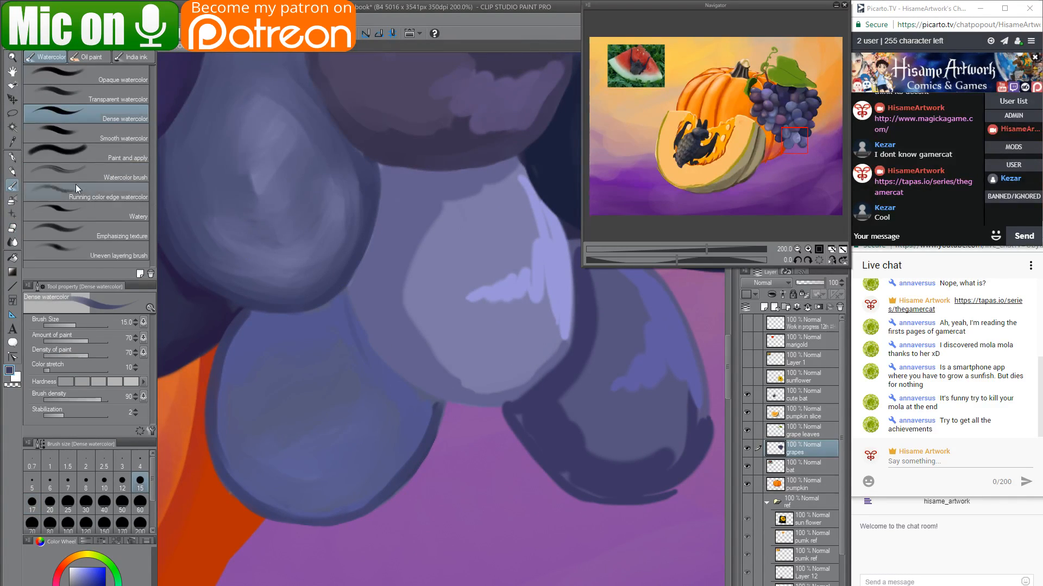
pyautogui.click(93, 173)
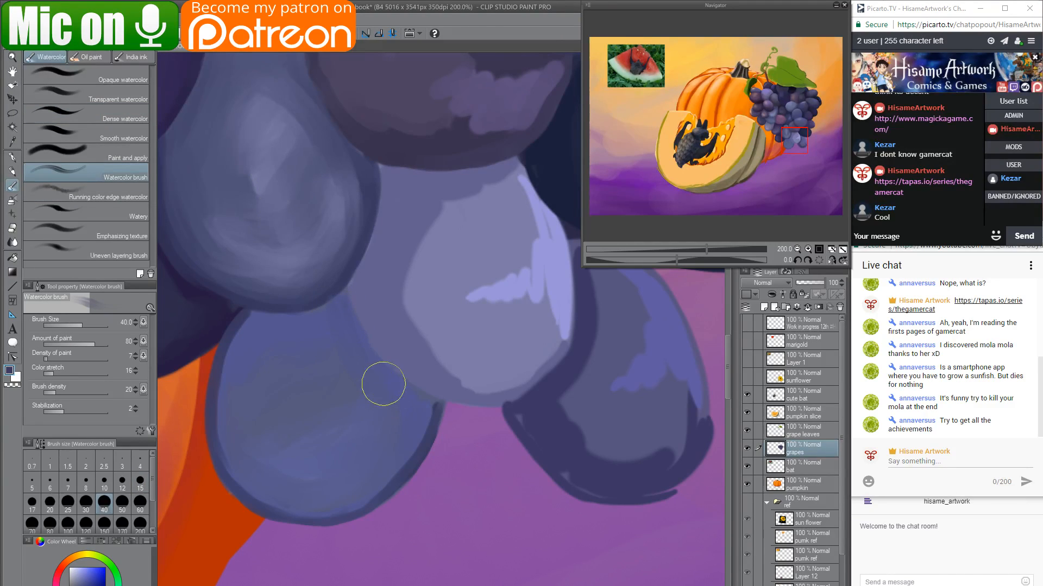
pyautogui.moveTo(384, 384)
pyautogui.mouseDown()
pyautogui.moveTo(425, 412)
pyautogui.moveTo(372, 361)
pyautogui.moveTo(400, 432)
pyautogui.moveTo(429, 427)
pyautogui.moveTo(327, 495)
pyautogui.moveTo(357, 496)
pyautogui.moveTo(416, 411)
pyautogui.moveTo(365, 480)
pyautogui.moveTo(322, 487)
pyautogui.mouseUp()
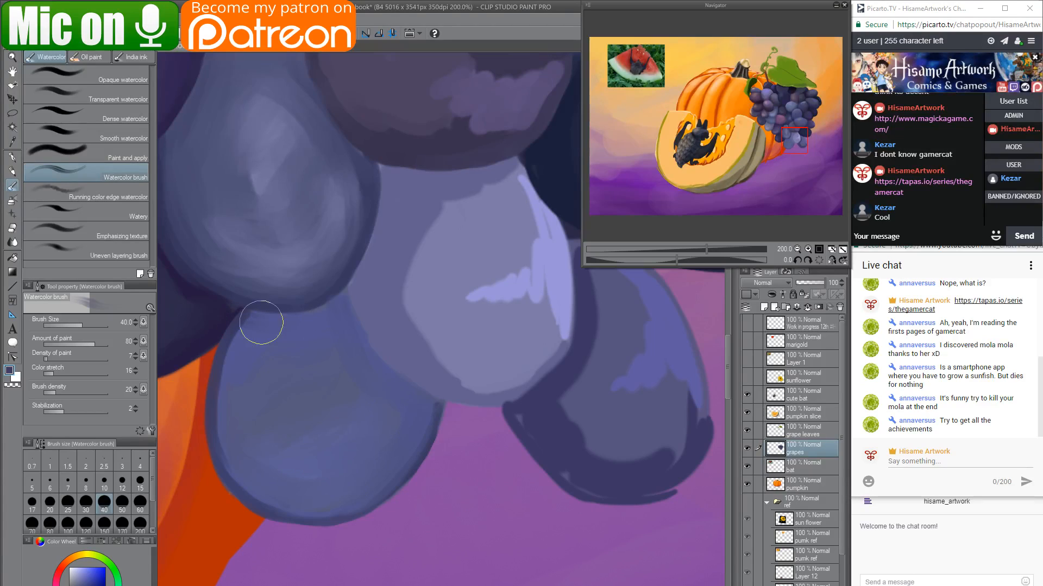
pyautogui.moveTo(342, 398); pyautogui.dragTo(278, 400)
# Blend the bright highlights and shading of the light lavender grape into a smooth rounded gradient.
pyautogui.moveTo(296, 290)
pyautogui.mouseDown()
pyautogui.moveTo(410, 380)
pyautogui.moveTo(389, 387)
pyautogui.moveTo(301, 296)
pyautogui.moveTo(354, 361)
pyautogui.moveTo(411, 396)
pyautogui.moveTo(448, 387)
pyautogui.moveTo(333, 310)
pyautogui.moveTo(355, 225)
pyautogui.mouseUp()
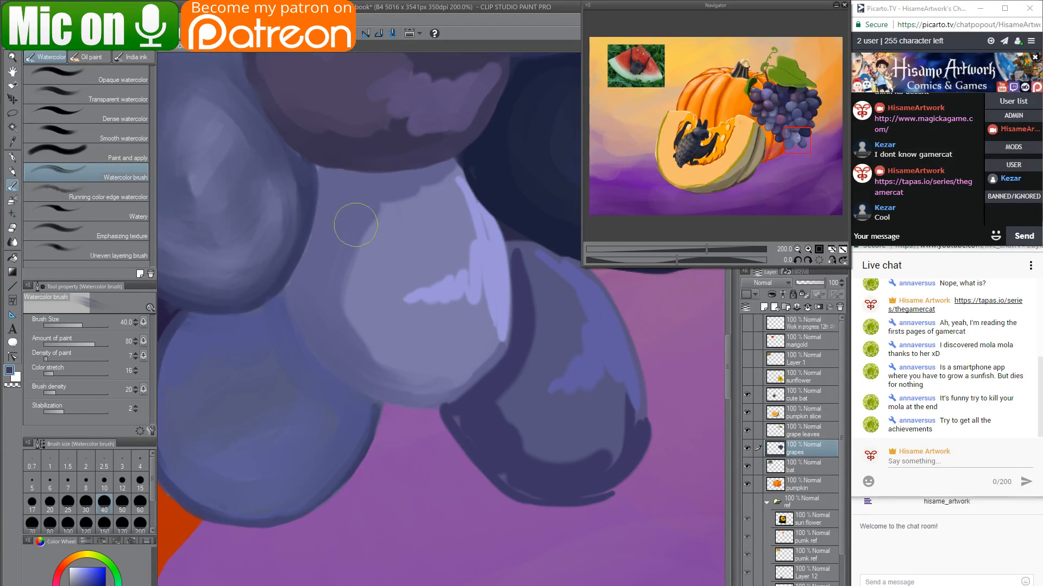
pyautogui.moveTo(437, 189); pyautogui.dragTo(358, 301)
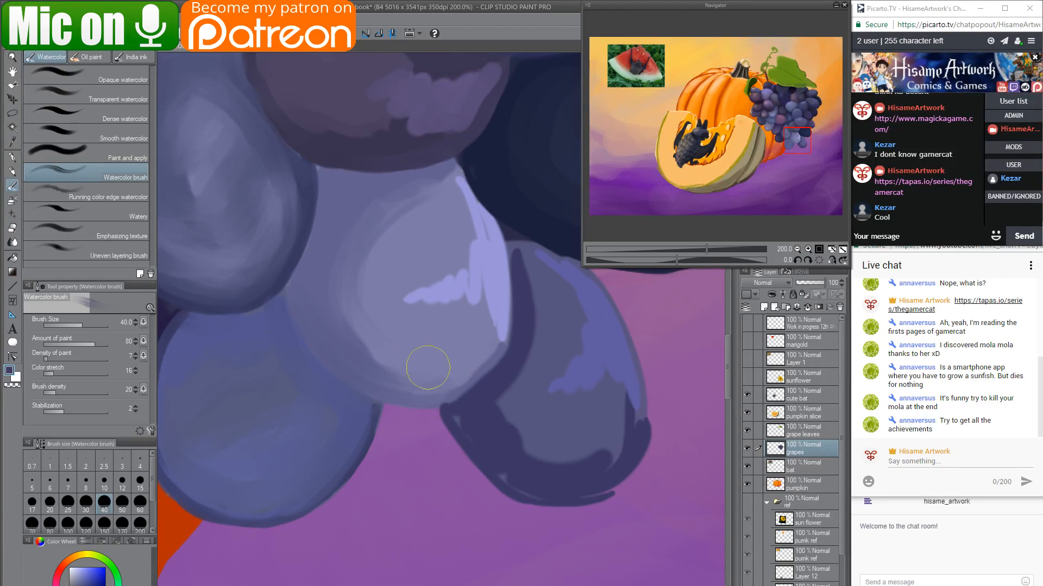
pyautogui.moveTo(428, 368)
pyautogui.mouseDown()
pyautogui.moveTo(400, 378)
pyautogui.moveTo(365, 359)
pyautogui.moveTo(386, 377)
pyautogui.moveTo(432, 384)
pyautogui.moveTo(462, 374)
pyautogui.moveTo(494, 313)
pyautogui.moveTo(405, 389)
pyautogui.mouseUp()
pyautogui.moveTo(448, 172)
pyautogui.mouseDown()
pyautogui.moveTo(468, 191)
pyautogui.moveTo(463, 342)
pyautogui.moveTo(453, 172)
pyautogui.moveTo(460, 361)
pyautogui.mouseUp()
pyautogui.moveTo(473, 191)
pyautogui.mouseDown()
pyautogui.moveTo(489, 272)
pyautogui.moveTo(465, 215)
pyautogui.moveTo(426, 299)
pyautogui.moveTo(407, 305)
pyautogui.moveTo(419, 316)
pyautogui.mouseUp()
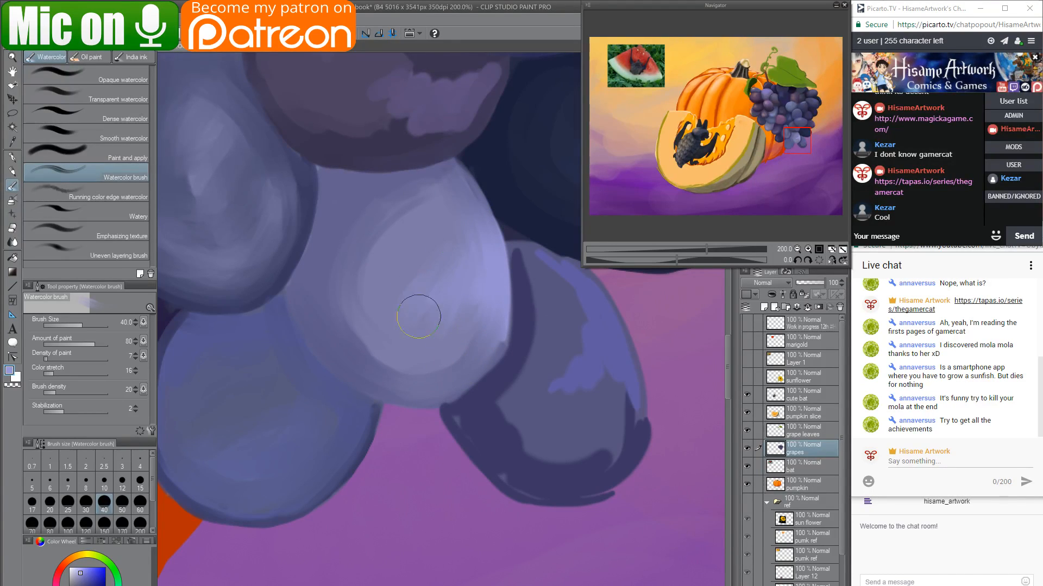
pyautogui.moveTo(455, 345); pyautogui.dragTo(370, 322)
pyautogui.keyDown('alt'); pyautogui.click(352, 198); pyautogui.keyUp('alt')
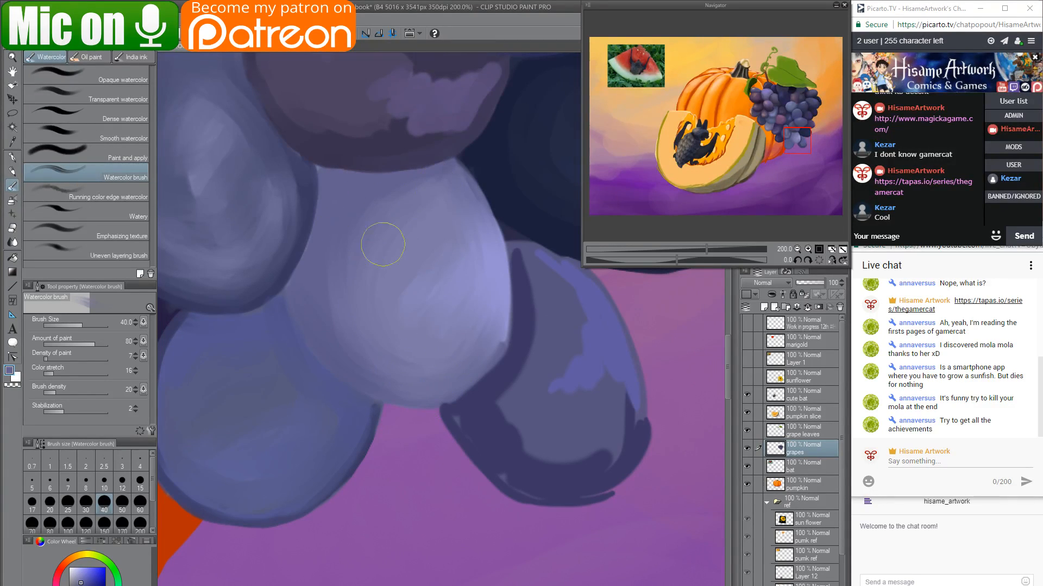
pyautogui.moveTo(424, 392)
pyautogui.mouseDown()
pyautogui.moveTo(452, 392)
pyautogui.moveTo(494, 333)
pyautogui.moveTo(338, 378)
pyautogui.mouseUp()
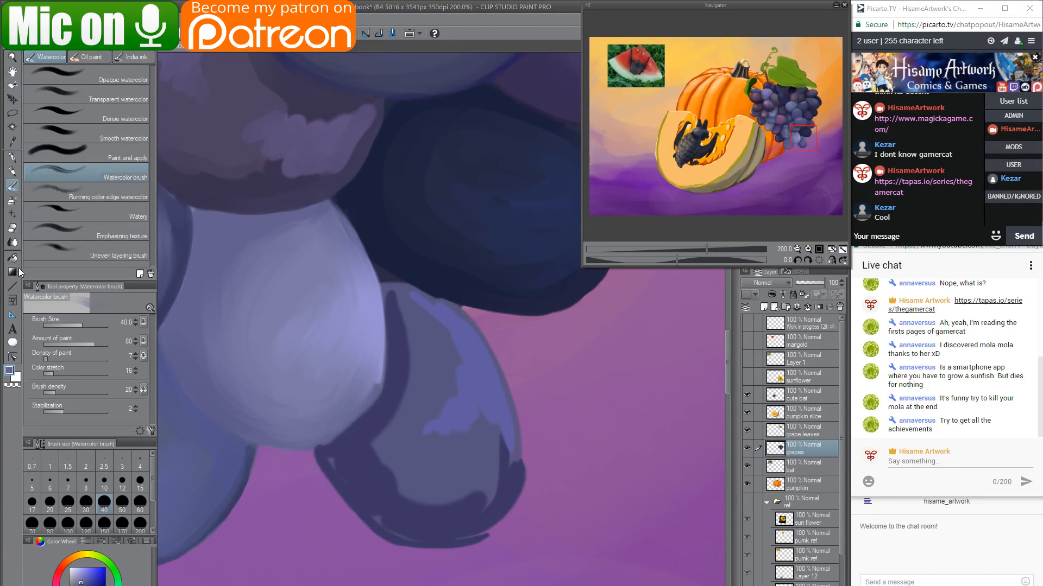
pyautogui.click(11, 157)
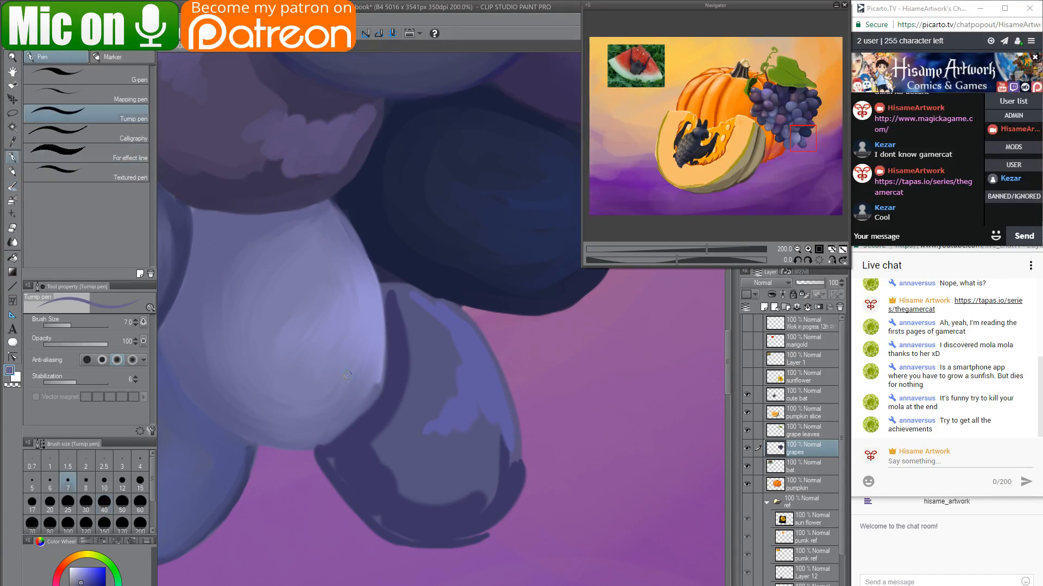
pyautogui.moveTo(341, 412); pyautogui.dragTo(486, 383)
pyautogui.scroll(3, 389, 388)
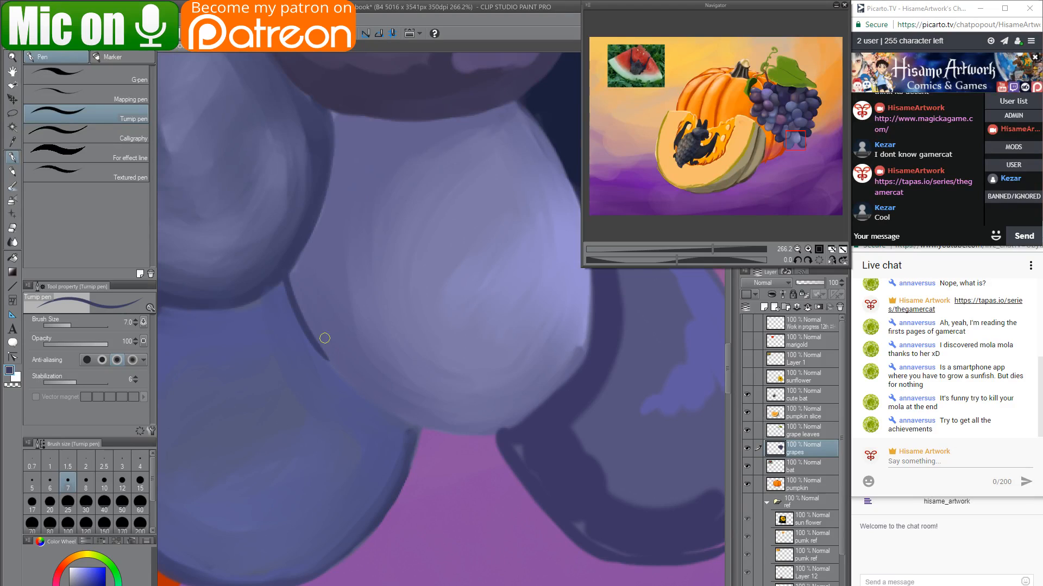
# Outline the light lavender grape's left and lower-left edge in dark blue with the Dense watercolor brush.
pyautogui.click(12, 188)
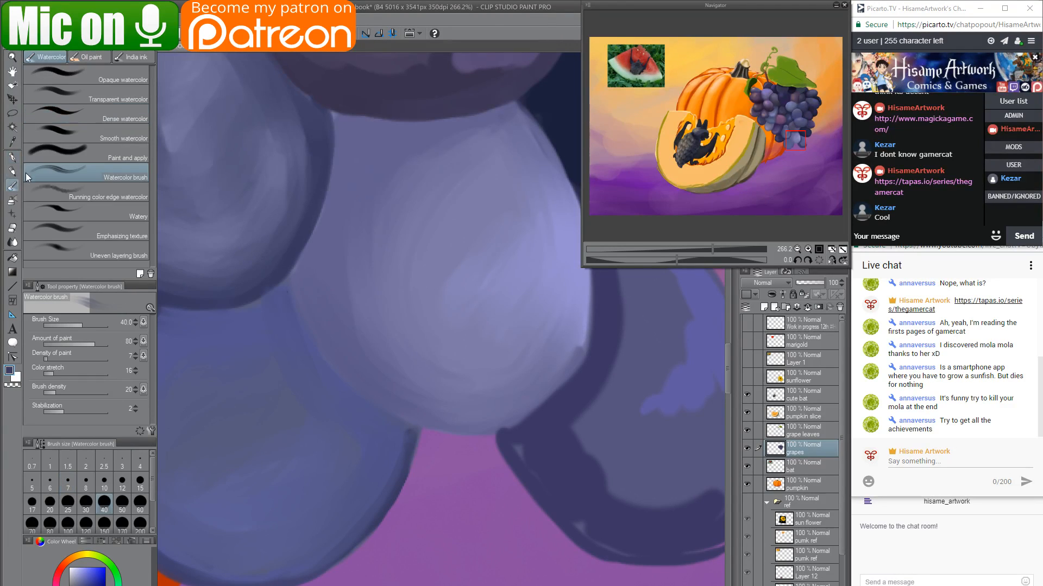
pyautogui.click(76, 112)
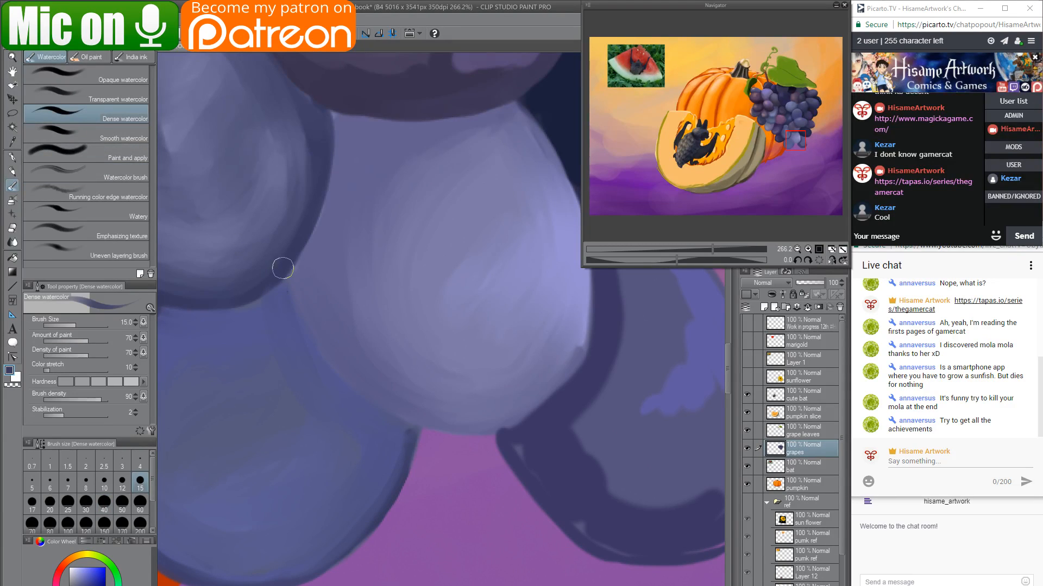
pyautogui.moveTo(290, 278); pyautogui.dragTo(341, 398)
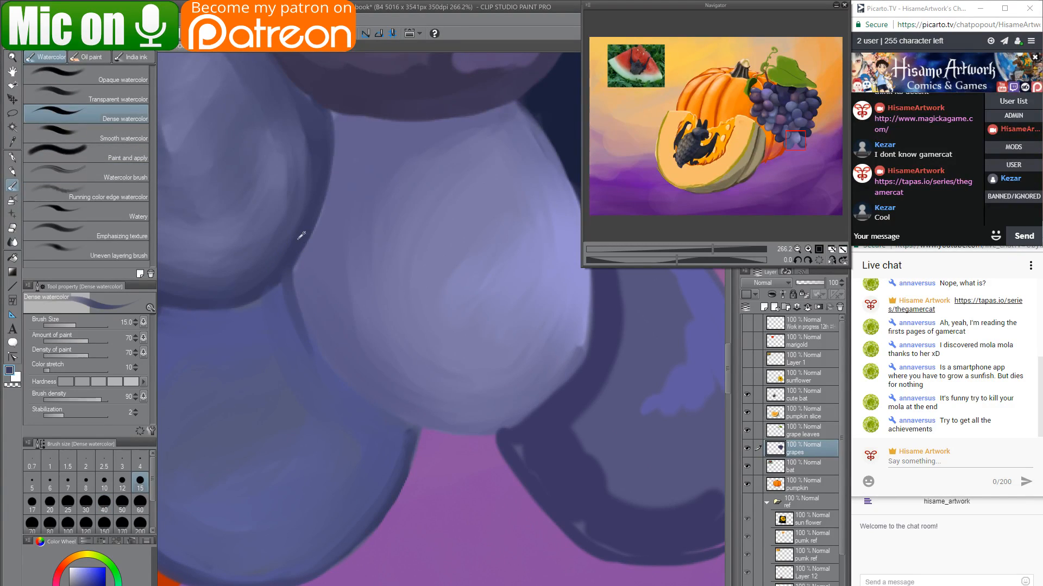
pyautogui.moveTo(306, 315); pyautogui.dragTo(436, 436)
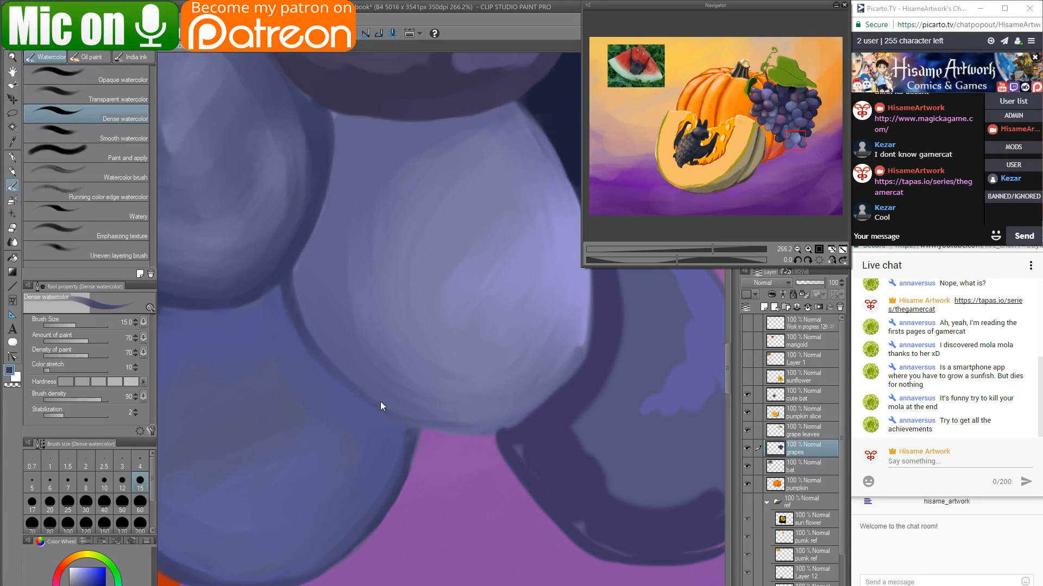
# Define the light lavender grape's bottom and right edges with dark blue Dense watercolor strokes.
pyautogui.moveTo(375, 406); pyautogui.dragTo(509, 433)
pyautogui.moveTo(415, 430); pyautogui.dragTo(513, 438)
pyautogui.moveTo(458, 390); pyautogui.dragTo(407, 491)
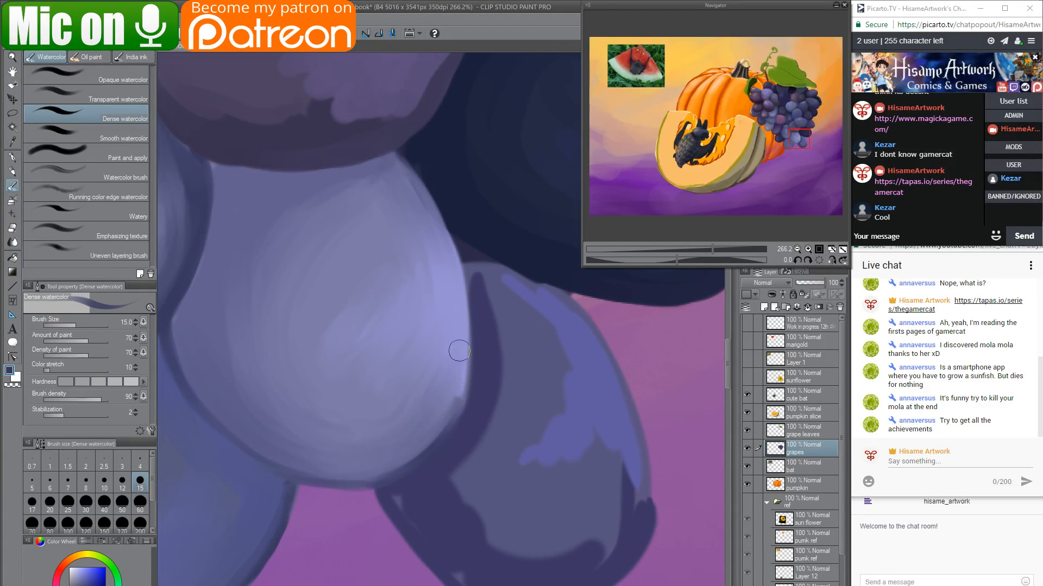
pyautogui.moveTo(469, 355); pyautogui.dragTo(471, 346)
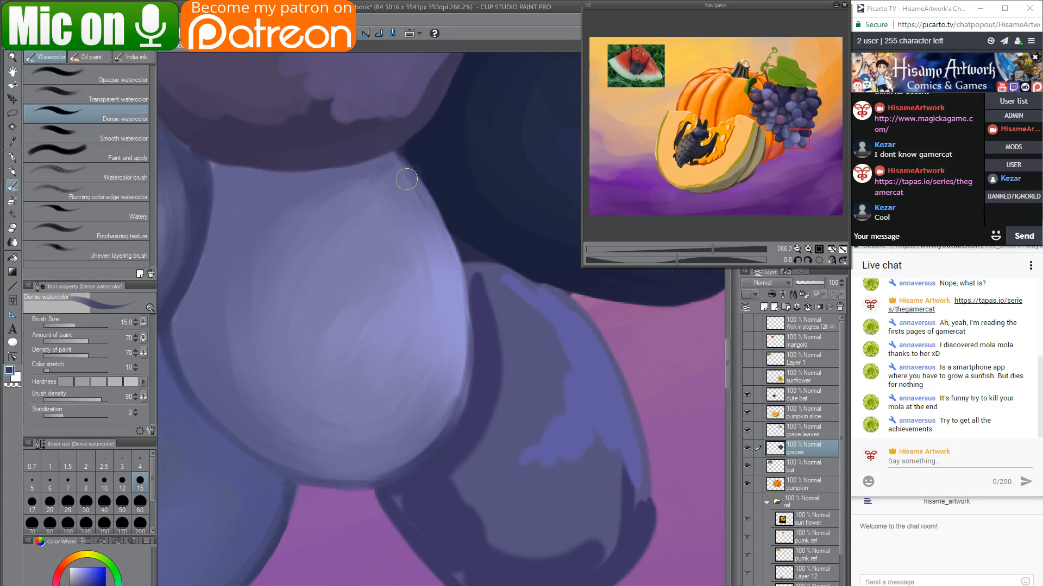
pyautogui.moveTo(407, 179); pyautogui.dragTo(451, 232)
pyautogui.moveTo(406, 159)
pyautogui.mouseDown()
pyautogui.moveTo(458, 256)
pyautogui.moveTo(461, 323)
pyautogui.mouseUp()
# Blend the dark shadow on the left side of the bottom-right blue grape with the Watercolor brush at size 25.
pyautogui.moveTo(511, 447)
pyautogui.mouseDown()
pyautogui.moveTo(476, 396)
pyautogui.moveTo(428, 352)
pyautogui.mouseUp()
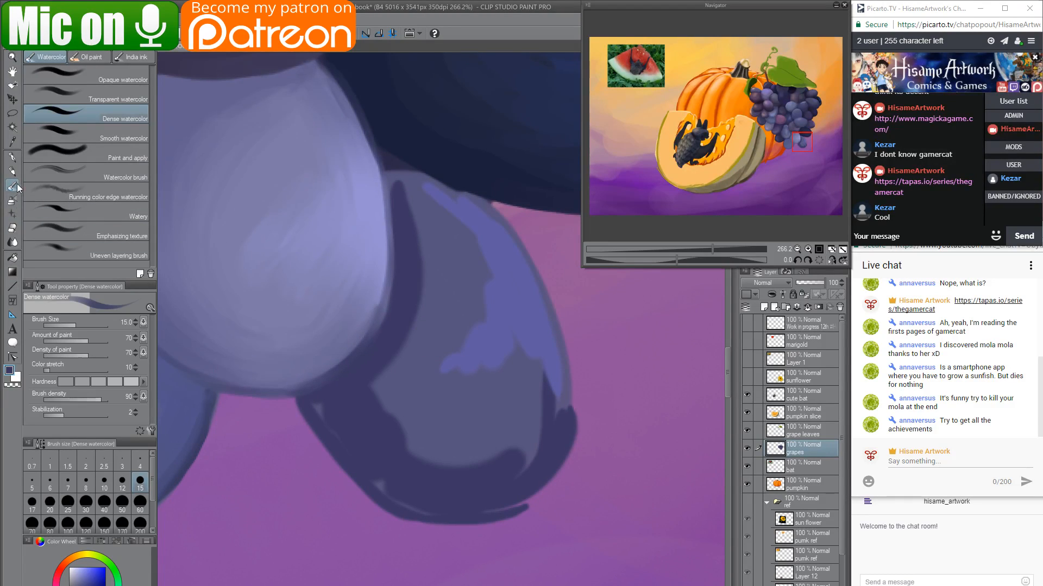
pyautogui.click(61, 171)
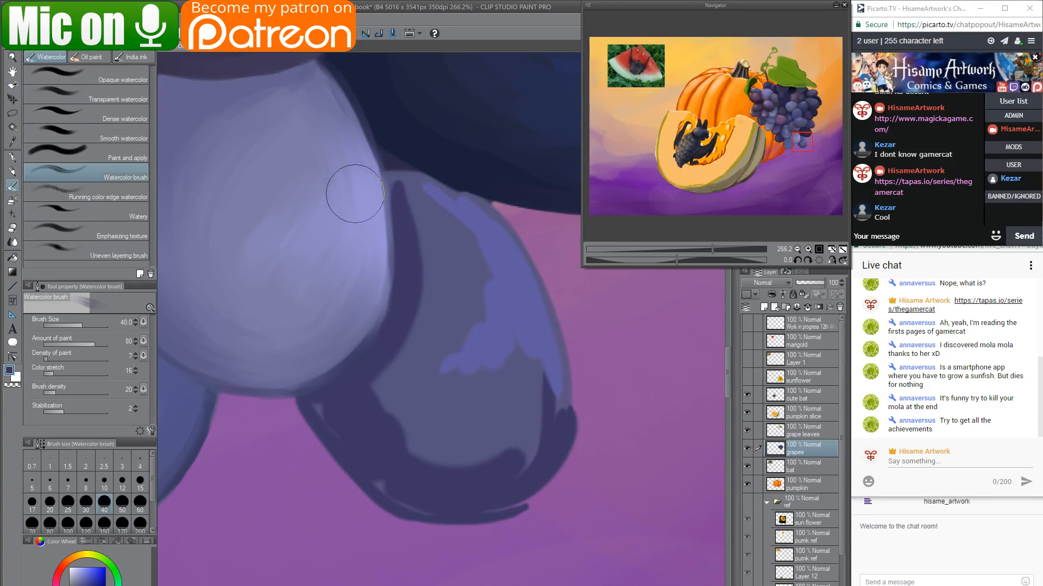
pyautogui.press('[')
pyautogui.press('[')
pyautogui.press('[')
pyautogui.press('[')
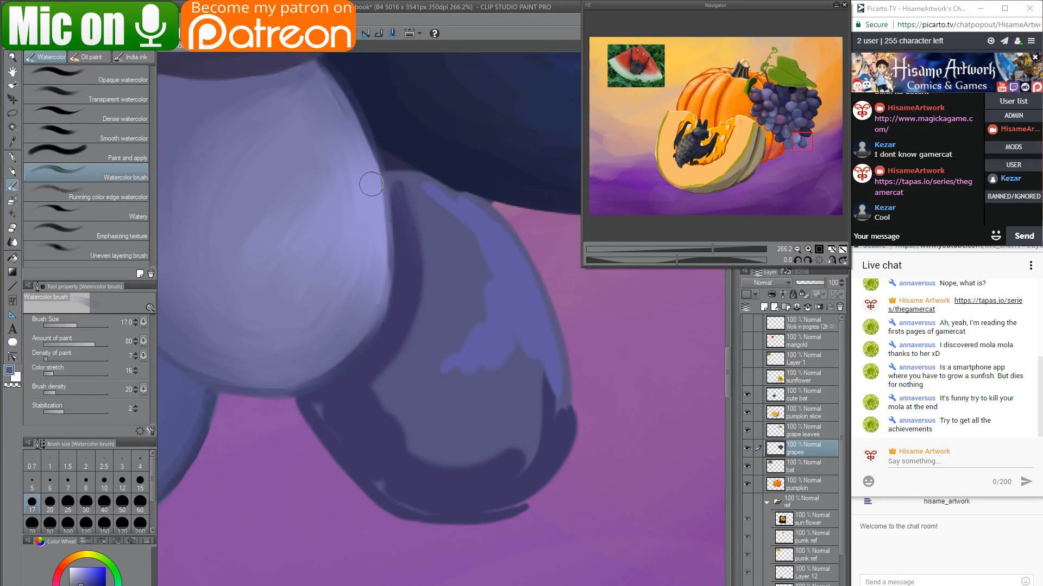
pyautogui.press(']')
pyautogui.press(']')
pyautogui.moveTo(424, 288)
pyautogui.mouseDown()
pyautogui.moveTo(383, 408)
pyautogui.moveTo(378, 359)
pyautogui.moveTo(409, 428)
pyautogui.mouseUp()
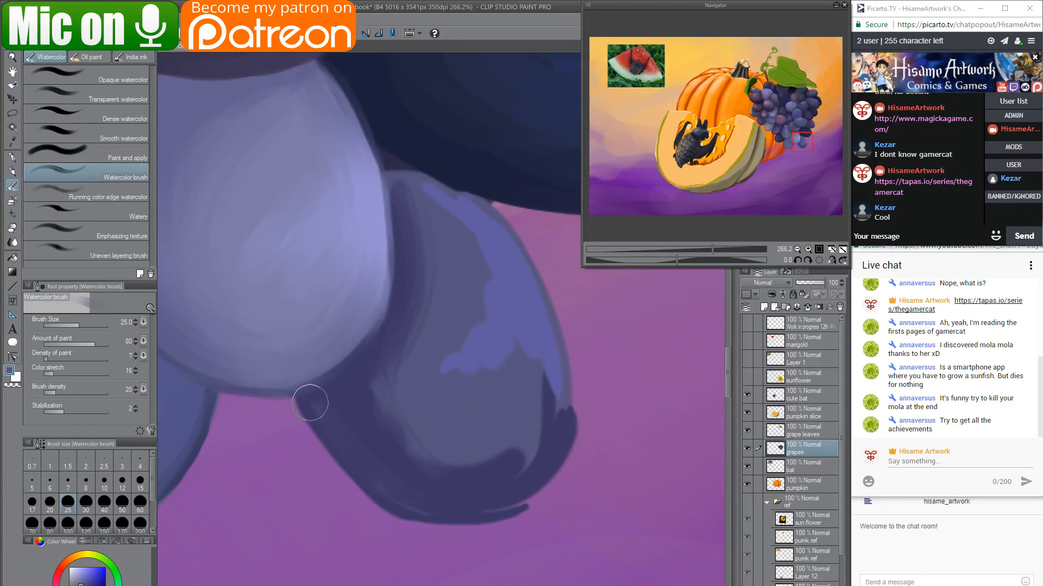
# Smooth the bottom-right grape's lower contour and blend its violet highlight into the body.
pyautogui.moveTo(336, 442)
pyautogui.mouseDown()
pyautogui.moveTo(410, 500)
pyautogui.moveTo(547, 472)
pyautogui.mouseUp()
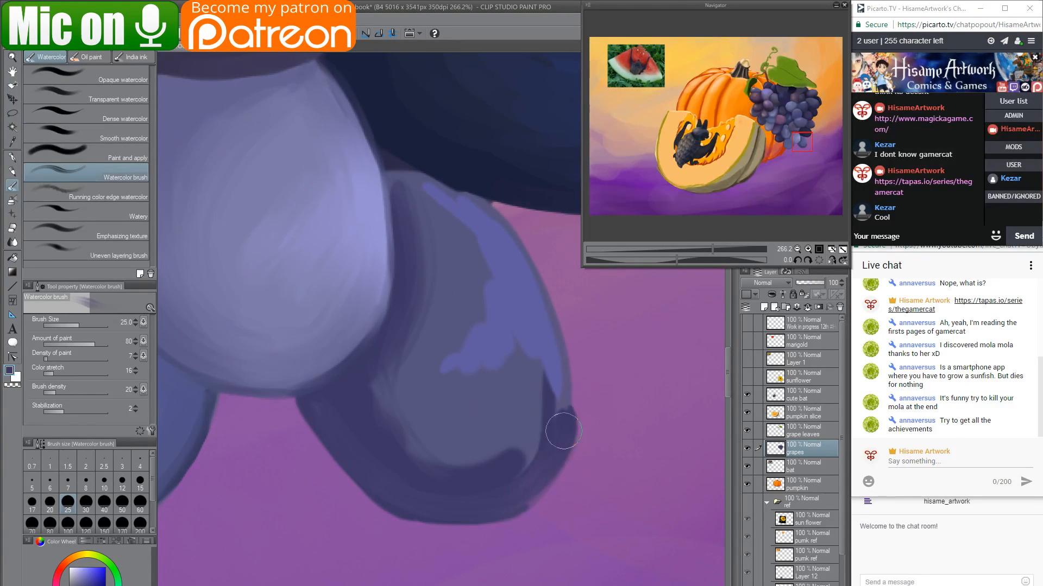
pyautogui.moveTo(563, 430); pyautogui.dragTo(524, 487)
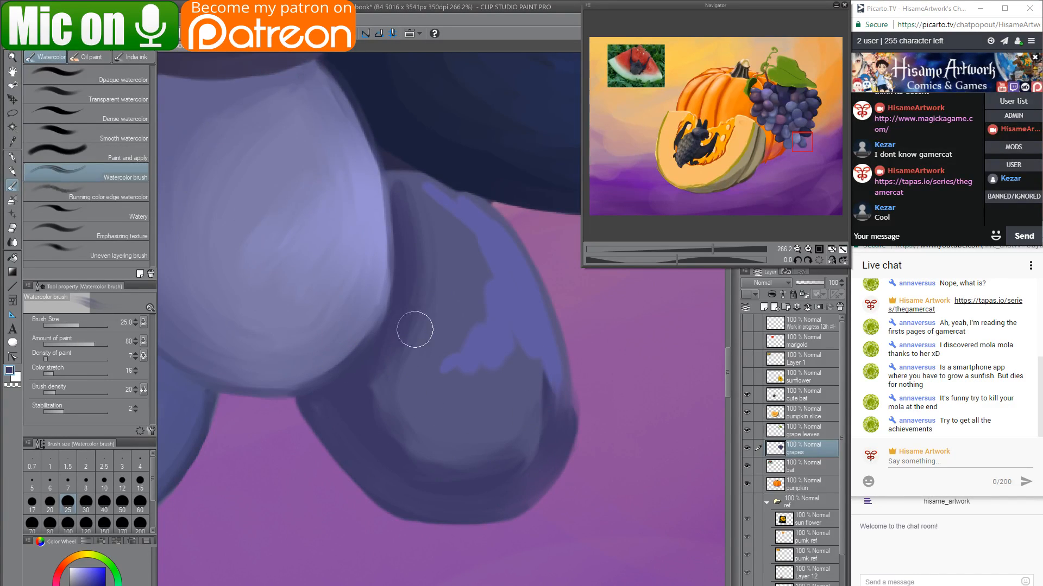
pyautogui.moveTo(404, 179)
pyautogui.mouseDown()
pyautogui.moveTo(497, 297)
pyautogui.moveTo(425, 184)
pyautogui.moveTo(497, 341)
pyautogui.moveTo(527, 357)
pyautogui.moveTo(551, 412)
pyautogui.moveTo(553, 383)
pyautogui.moveTo(530, 422)
pyautogui.mouseUp()
pyautogui.moveTo(489, 308)
pyautogui.mouseDown()
pyautogui.moveTo(442, 353)
pyautogui.moveTo(466, 351)
pyautogui.moveTo(464, 458)
pyautogui.mouseUp()
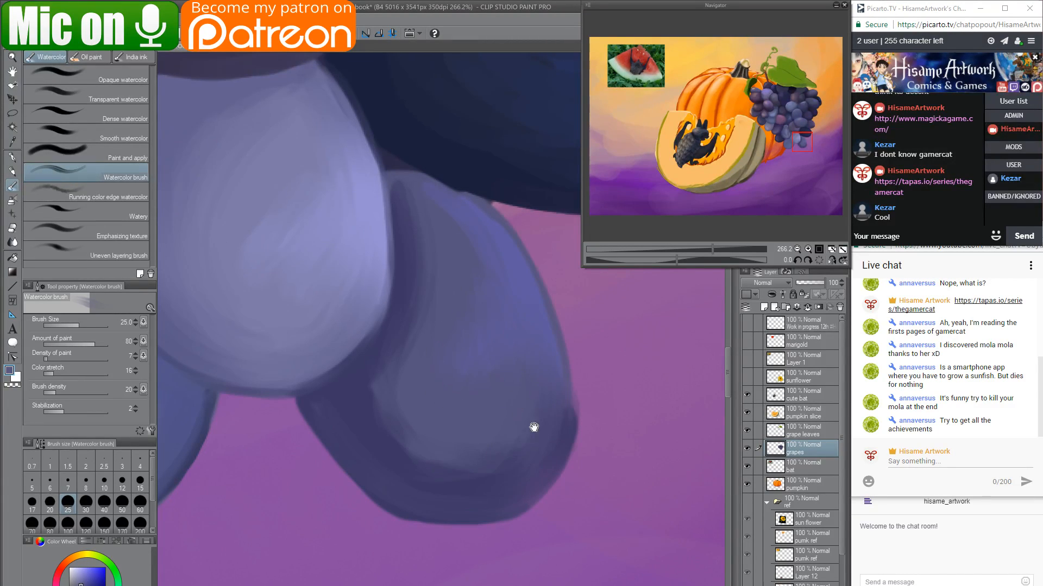
# Blend a deep blue glow into the right side of the dark navy grape with the Watercolor brush at size 50.
pyautogui.moveTo(534, 428); pyautogui.dragTo(338, 583)
pyautogui.moveTo(391, 375)
pyautogui.mouseDown()
pyautogui.moveTo(391, 400)
pyautogui.moveTo(425, 469)
pyautogui.mouseUp()
pyautogui.keyDown('alt'); pyautogui.click(411, 322); pyautogui.keyUp('alt')
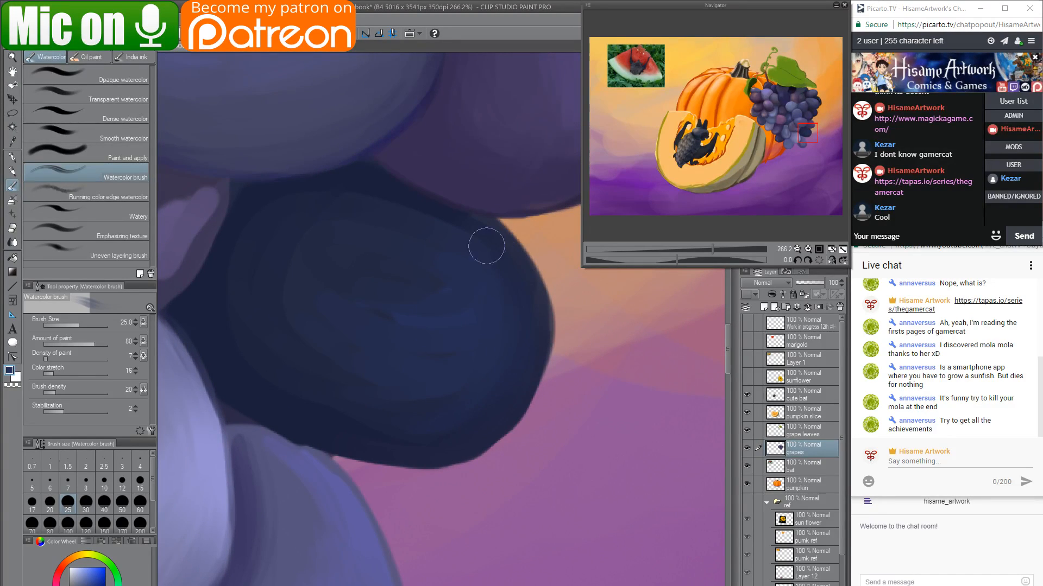
pyautogui.click(123, 502)
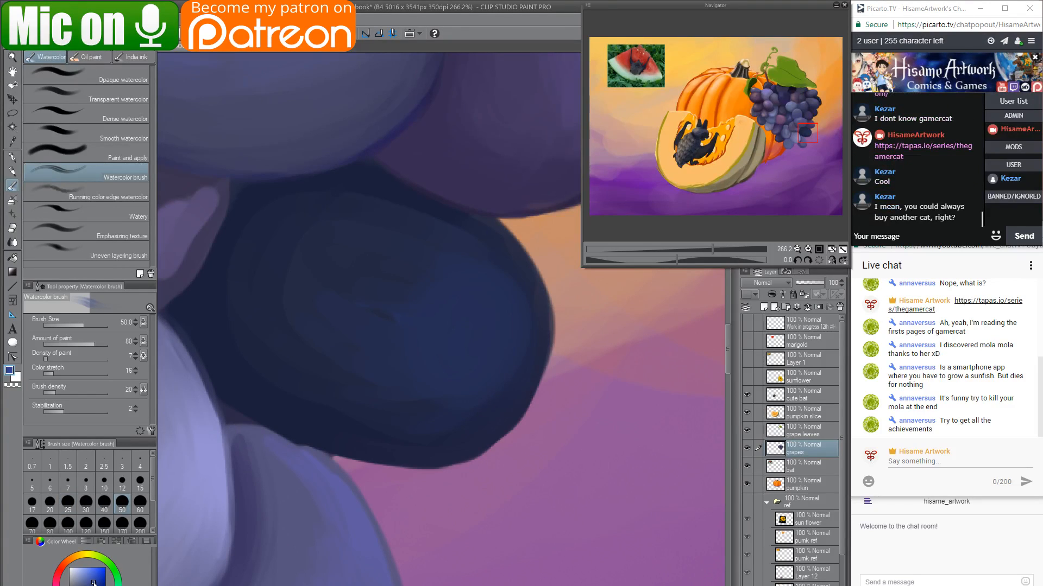
pyautogui.moveTo(468, 284)
pyautogui.mouseDown()
pyautogui.moveTo(486, 363)
pyautogui.moveTo(500, 344)
pyautogui.moveTo(492, 364)
pyautogui.moveTo(475, 365)
pyautogui.moveTo(410, 299)
pyautogui.moveTo(495, 278)
pyautogui.moveTo(454, 401)
pyautogui.moveTo(436, 369)
pyautogui.moveTo(446, 257)
pyautogui.moveTo(496, 365)
pyautogui.moveTo(468, 330)
pyautogui.mouseUp()
pyautogui.keyDown('alt'); pyautogui.click(377, 260); pyautogui.keyUp('alt')
pyautogui.moveTo(373, 245)
pyautogui.mouseDown()
pyautogui.moveTo(378, 379)
pyautogui.moveTo(331, 273)
pyautogui.moveTo(373, 299)
pyautogui.moveTo(391, 357)
pyautogui.moveTo(332, 238)
pyautogui.moveTo(275, 246)
pyautogui.moveTo(322, 395)
pyautogui.moveTo(432, 385)
pyautogui.moveTo(289, 381)
pyautogui.moveTo(240, 258)
pyautogui.moveTo(241, 290)
pyautogui.moveTo(379, 399)
pyautogui.moveTo(314, 255)
pyautogui.moveTo(350, 355)
pyautogui.moveTo(411, 244)
pyautogui.moveTo(419, 350)
pyautogui.moveTo(327, 414)
pyautogui.mouseUp()
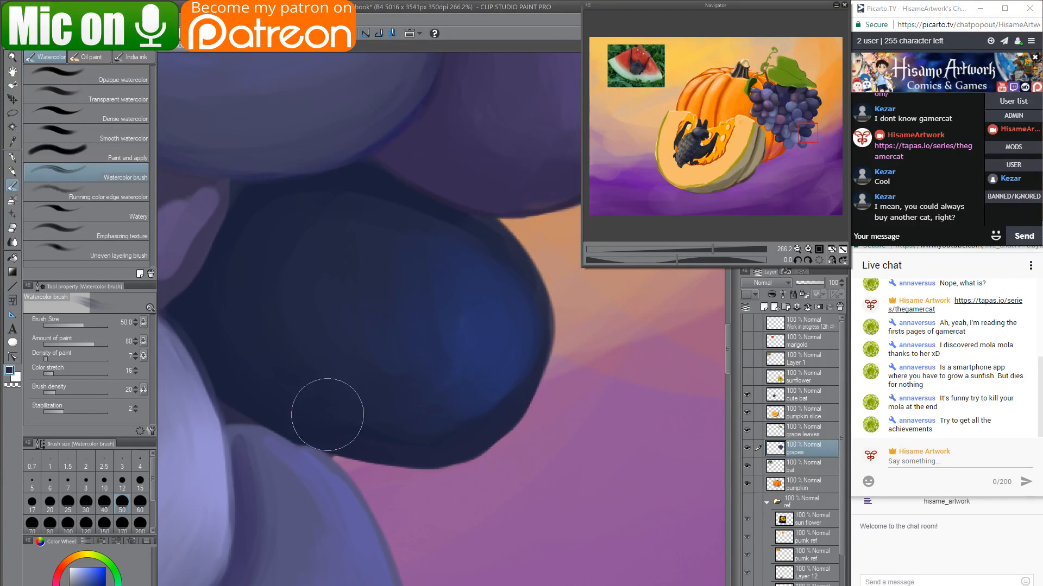
# Refine the edges of the blue grape above the navy one using sampled blue and the Watercolor brush at size 20.
pyautogui.moveTo(483, 344)
pyautogui.mouseDown()
pyautogui.moveTo(480, 414)
pyautogui.moveTo(498, 481)
pyautogui.mouseUp()
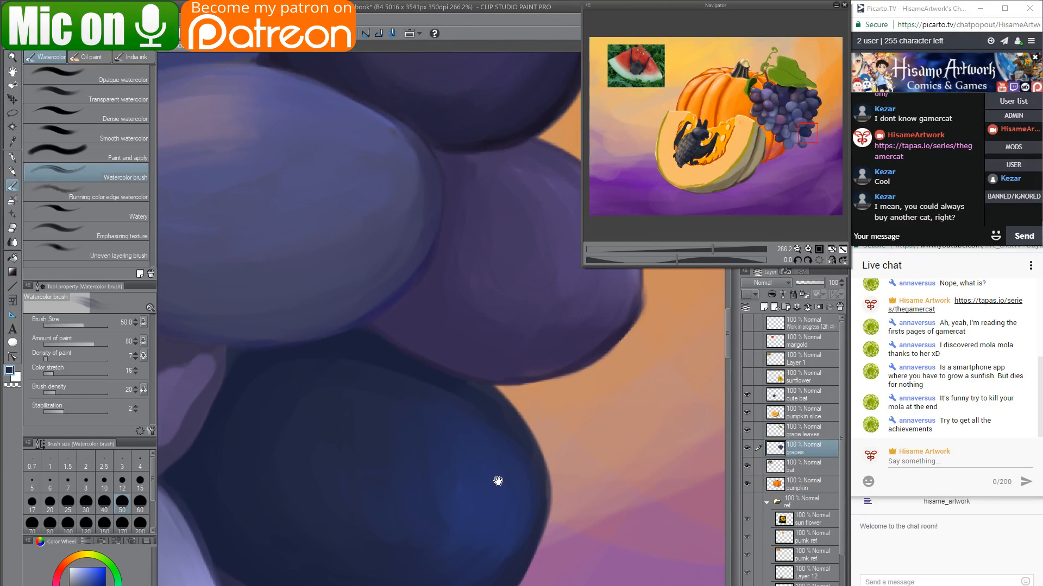
pyautogui.moveTo(501, 396); pyautogui.dragTo(493, 494)
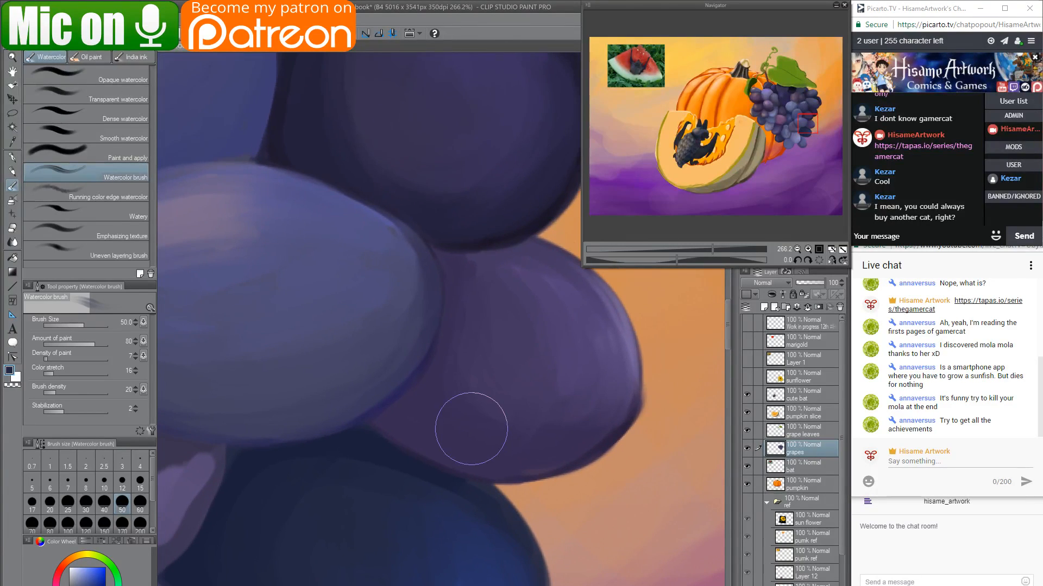
pyautogui.keyDown('alt'); pyautogui.click(356, 219); pyautogui.keyUp('alt')
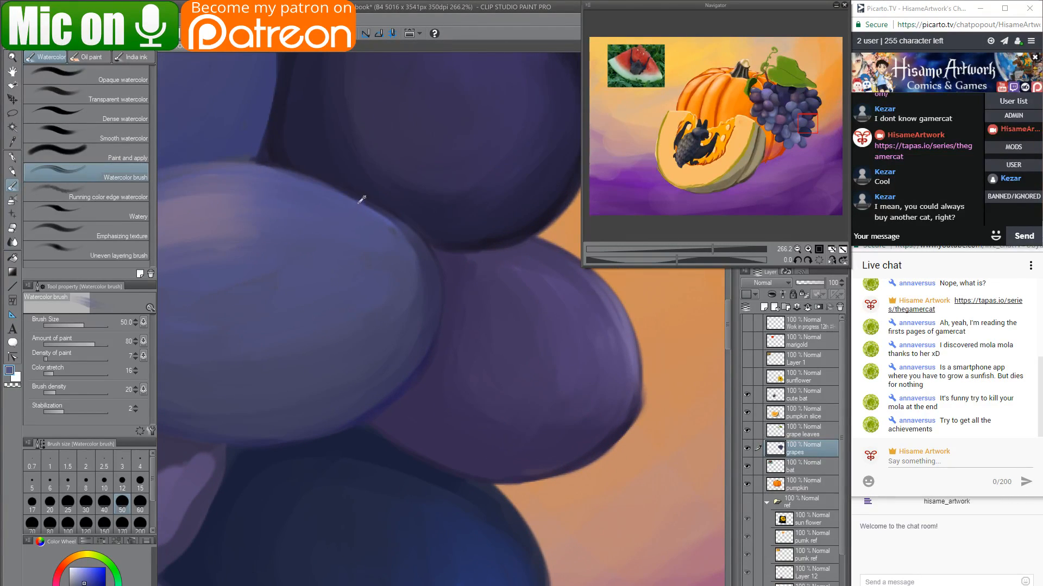
pyautogui.press('[')
pyautogui.press('[')
pyautogui.press('[')
pyautogui.press('[')
pyautogui.moveTo(424, 220); pyautogui.dragTo(359, 470)
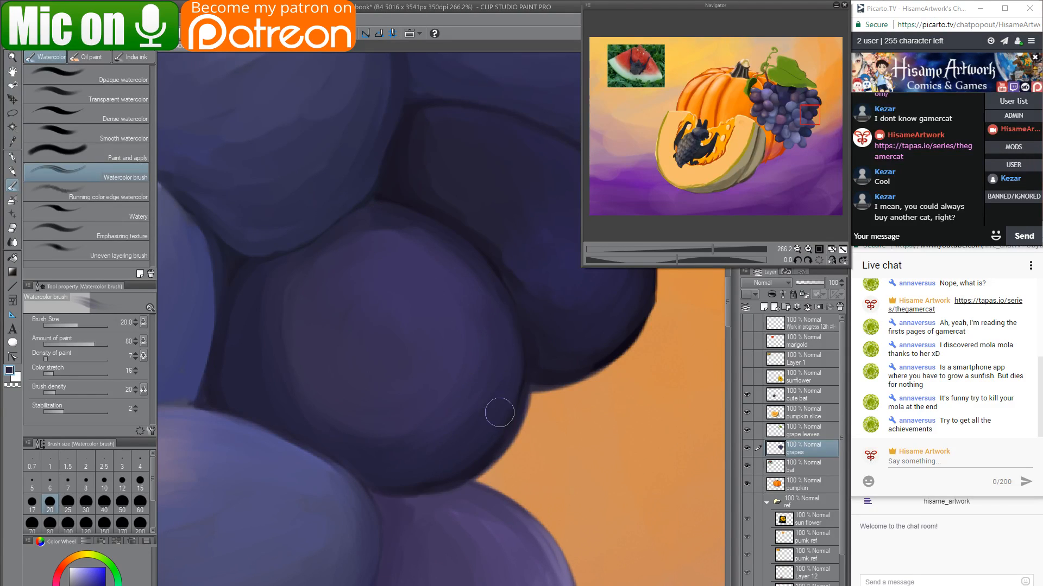
# Smooth the highlight and shading of the dark indigo grape on the cluster's right edge with the brush at size 30.
pyautogui.moveTo(549, 365); pyautogui.dragTo(405, 489)
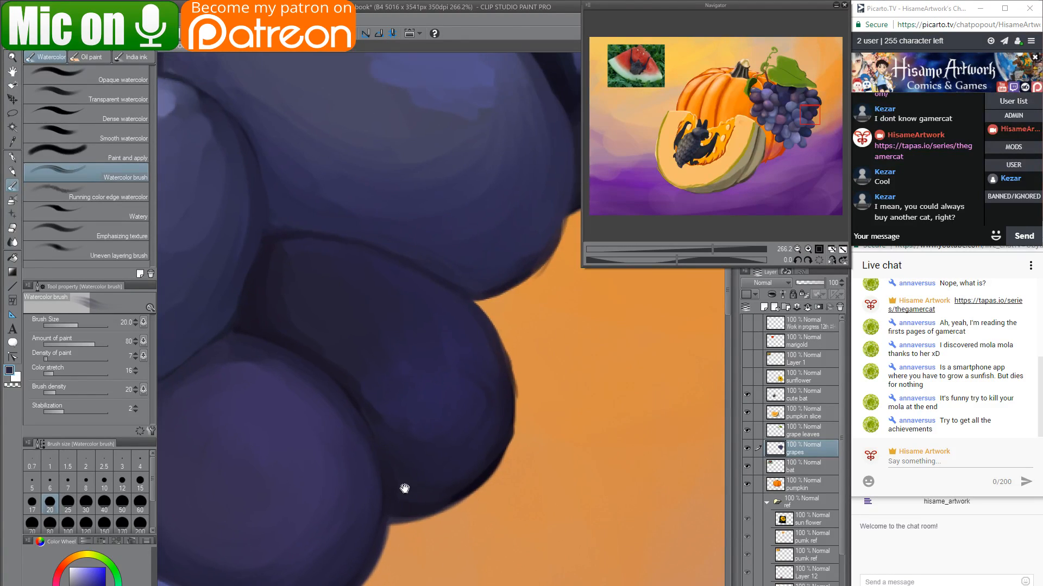
pyautogui.press(']')
pyautogui.press(']')
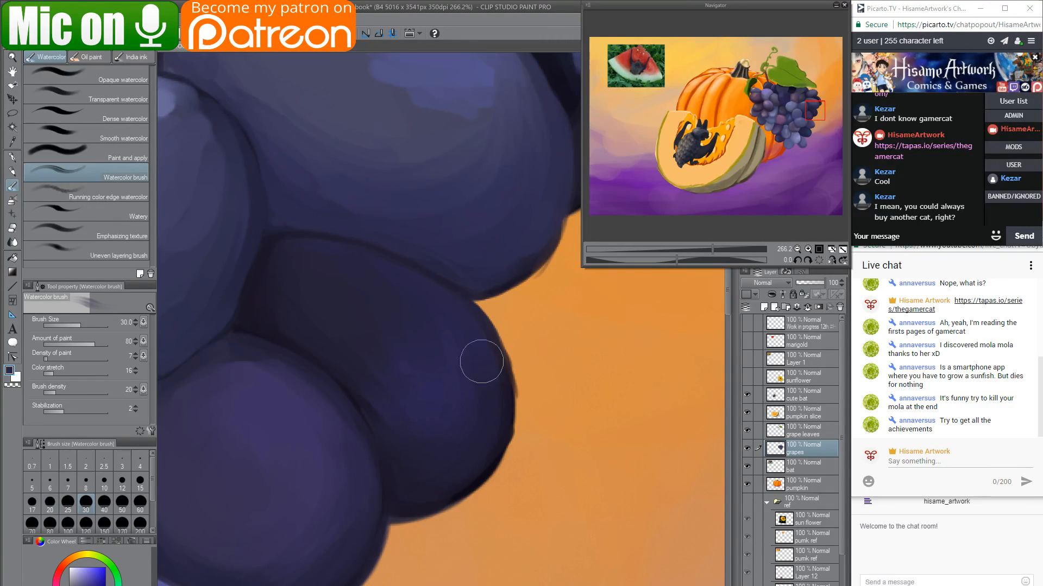
pyautogui.moveTo(466, 327); pyautogui.dragTo(432, 526)
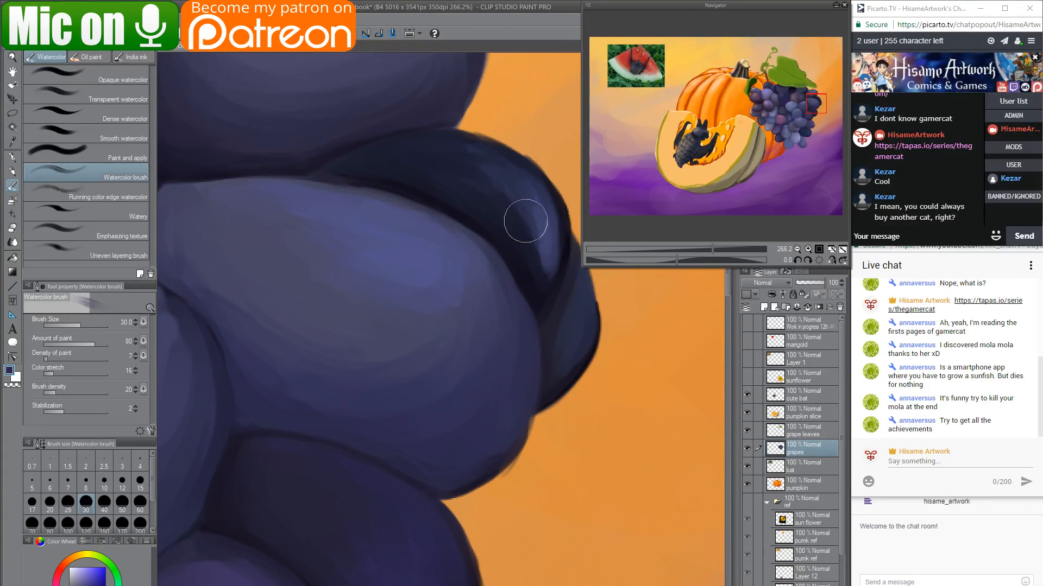
# Blend the highlights of the two dark blue grapes at the back of the cluster's right edge.
pyautogui.moveTo(506, 193); pyautogui.dragTo(539, 247)
pyautogui.moveTo(516, 169)
pyautogui.mouseDown()
pyautogui.moveTo(538, 292)
pyautogui.moveTo(565, 354)
pyautogui.moveTo(560, 374)
pyautogui.mouseUp()
pyautogui.moveTo(583, 316); pyautogui.dragTo(559, 375)
# Blend the mauve highlights of the dusty purple grape in the lower cluster using its sampled color and brush size 50.
pyautogui.scroll(-6, 491, 399)
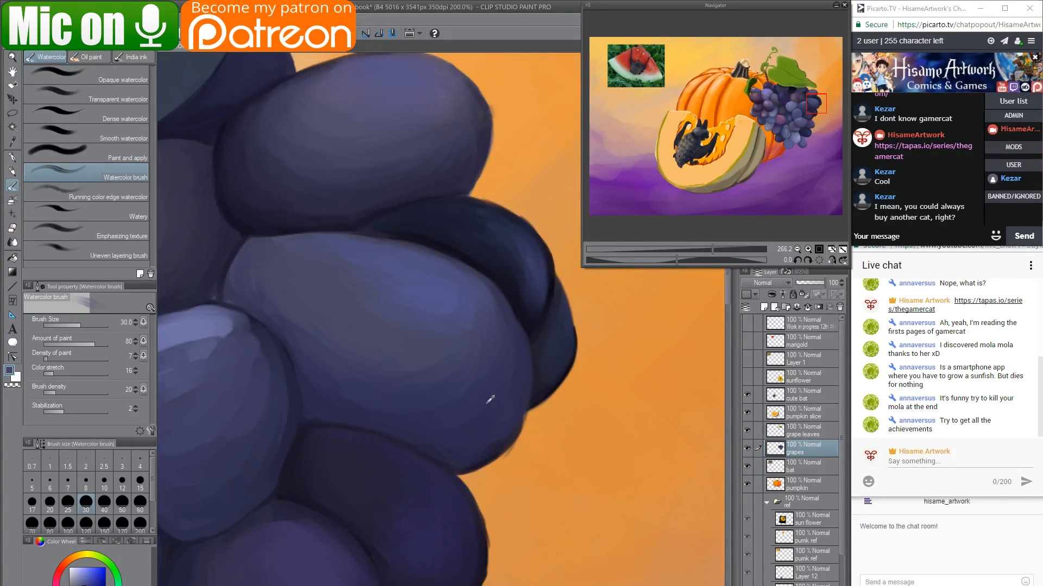
pyautogui.scroll(-2, 490, 399)
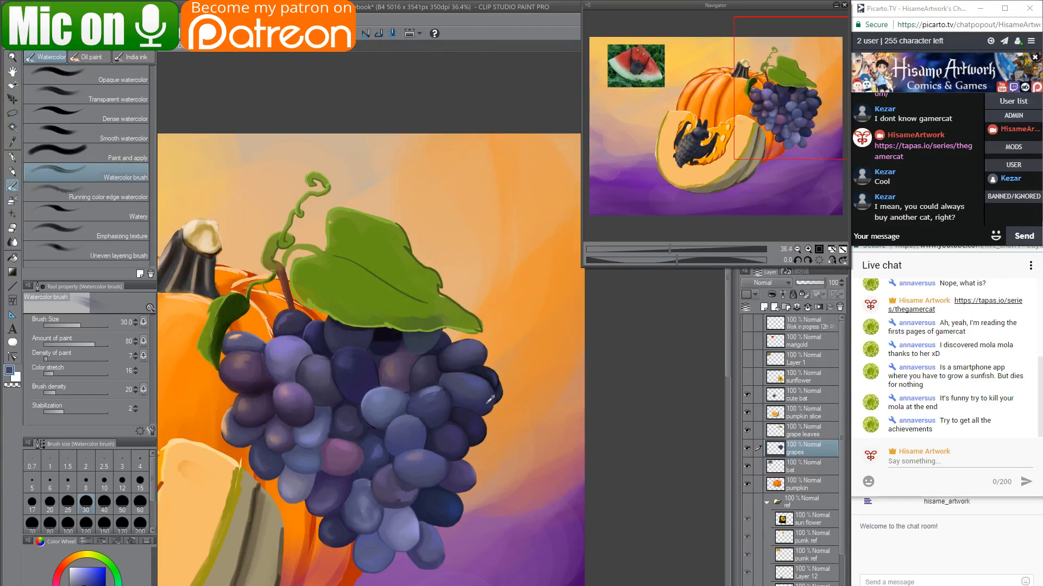
pyautogui.scroll(5, 367, 561)
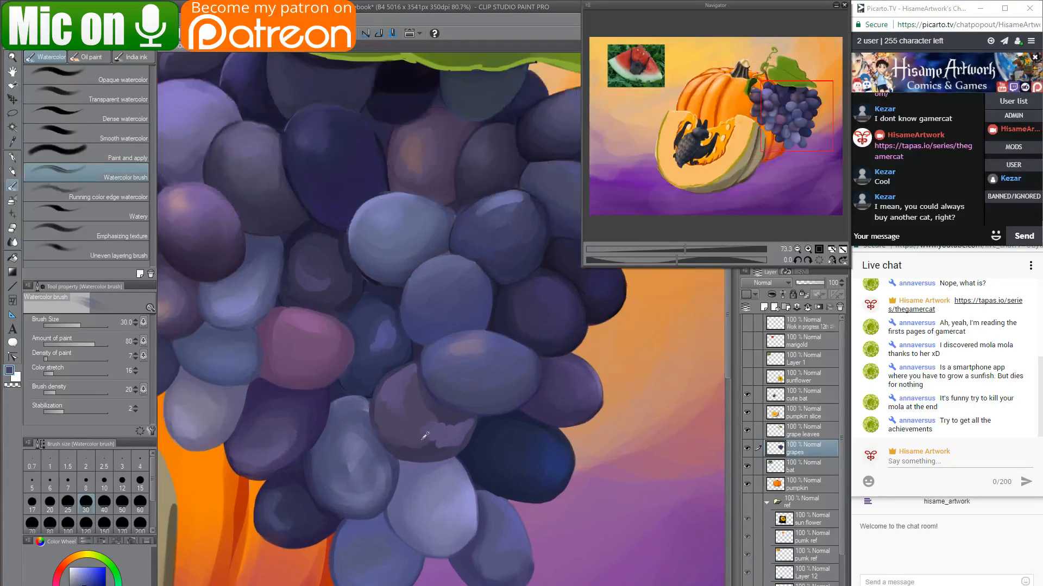
pyautogui.scroll(2, 420, 423)
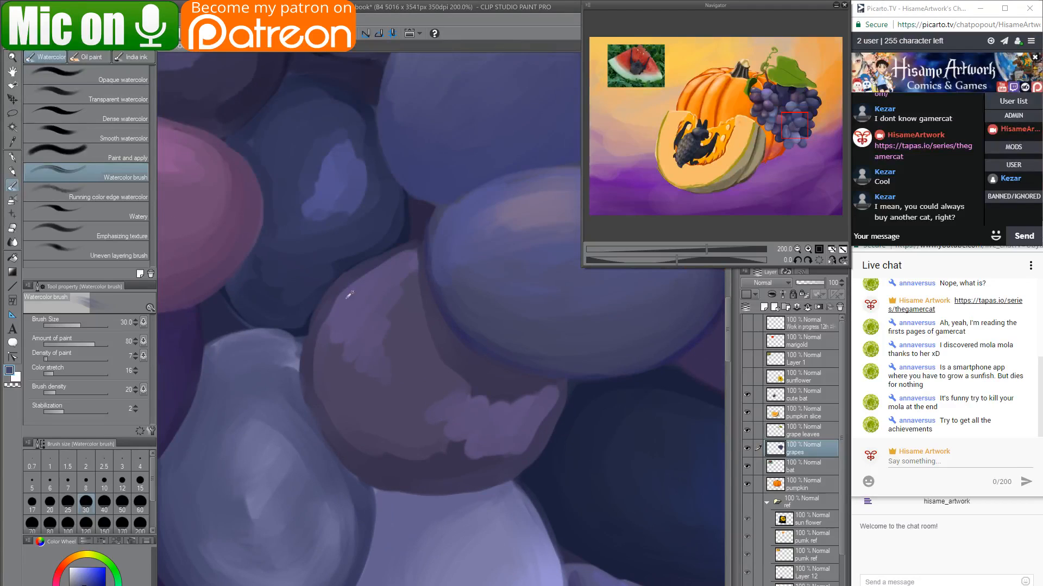
pyautogui.keyDown('alt'); pyautogui.click(349, 295); pyautogui.keyUp('alt')
pyautogui.moveTo(369, 295); pyautogui.dragTo(325, 355)
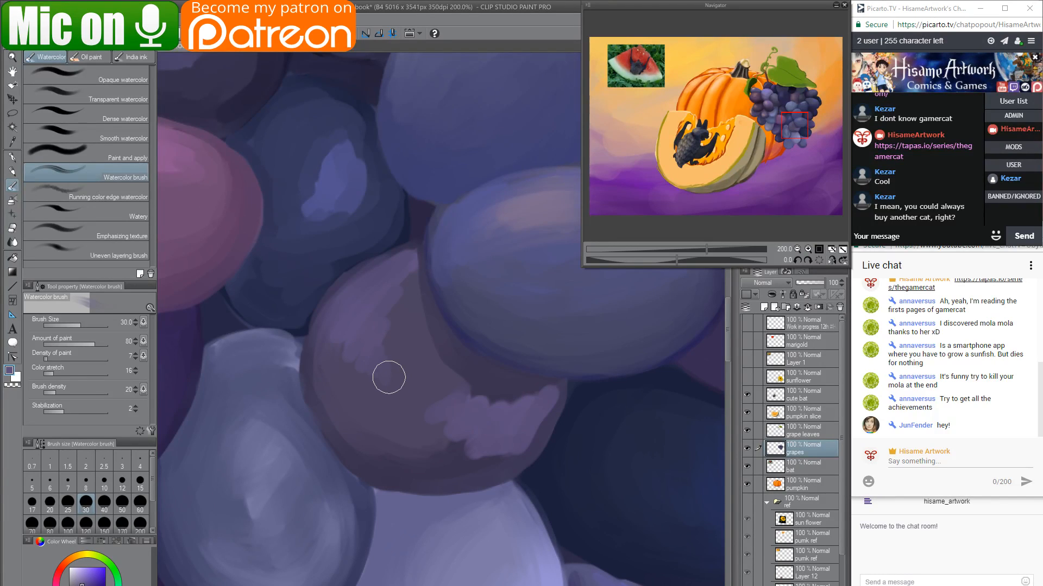
pyautogui.press(']')
pyautogui.press(']')
pyautogui.moveTo(349, 401)
pyautogui.mouseDown()
pyautogui.moveTo(332, 355)
pyautogui.moveTo(362, 442)
pyautogui.moveTo(408, 437)
pyautogui.moveTo(451, 456)
pyautogui.moveTo(340, 398)
pyautogui.moveTo(431, 431)
pyautogui.moveTo(351, 352)
pyautogui.moveTo(393, 346)
pyautogui.moveTo(394, 390)
pyautogui.moveTo(404, 279)
pyautogui.moveTo(340, 371)
pyautogui.moveTo(396, 352)
pyautogui.moveTo(406, 388)
pyautogui.moveTo(410, 310)
pyautogui.moveTo(455, 374)
pyautogui.moveTo(408, 304)
pyautogui.moveTo(449, 377)
pyautogui.moveTo(428, 336)
pyautogui.moveTo(445, 362)
pyautogui.moveTo(419, 407)
pyautogui.moveTo(444, 410)
pyautogui.moveTo(412, 323)
pyautogui.moveTo(465, 402)
pyautogui.moveTo(439, 434)
pyautogui.moveTo(454, 445)
pyautogui.moveTo(471, 447)
pyautogui.moveTo(540, 399)
pyautogui.moveTo(426, 453)
pyautogui.moveTo(466, 457)
pyautogui.moveTo(525, 426)
pyautogui.moveTo(483, 434)
pyautogui.moveTo(481, 411)
pyautogui.moveTo(456, 392)
pyautogui.moveTo(419, 417)
pyautogui.moveTo(502, 449)
pyautogui.moveTo(377, 441)
pyautogui.moveTo(372, 455)
pyautogui.moveTo(527, 421)
pyautogui.moveTo(397, 469)
pyautogui.moveTo(391, 444)
pyautogui.moveTo(517, 444)
pyautogui.moveTo(462, 417)
pyautogui.mouseUp()
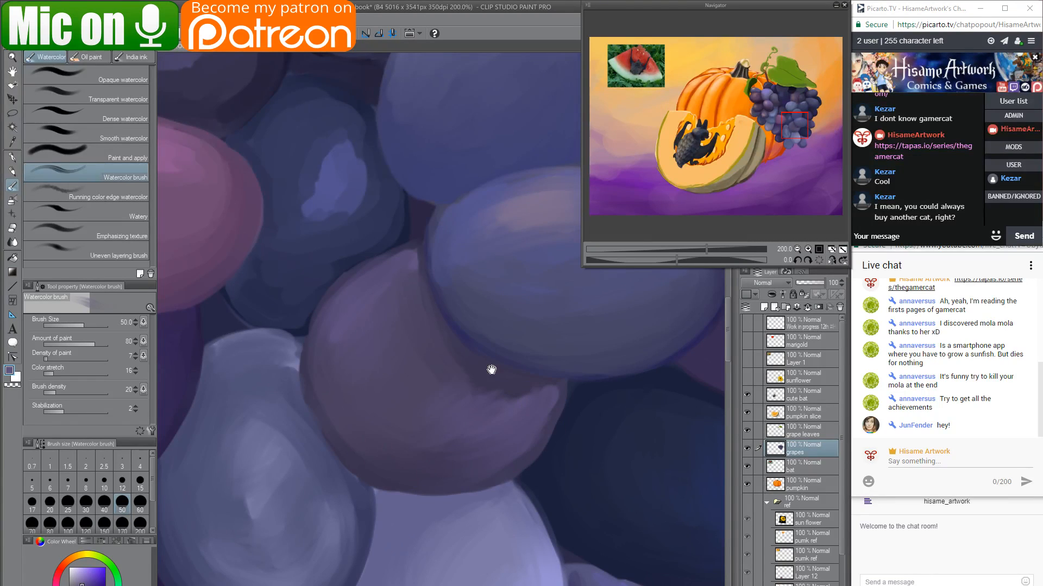
# Smooth the bright spot and shading of the blue grape beside the pink one with sampled blues.
pyautogui.moveTo(491, 370); pyautogui.dragTo(540, 474)
pyautogui.keyDown('alt'); pyautogui.click(387, 265); pyautogui.keyUp('alt')
pyautogui.moveTo(400, 227); pyautogui.dragTo(406, 304)
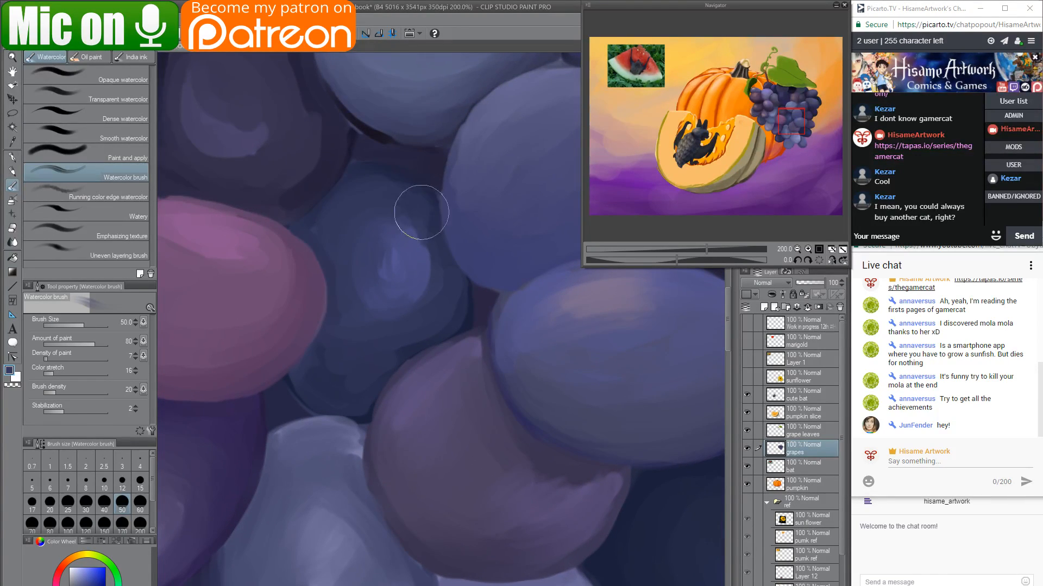
pyautogui.moveTo(404, 340)
pyautogui.mouseDown()
pyautogui.moveTo(362, 377)
pyautogui.moveTo(341, 343)
pyautogui.moveTo(368, 387)
pyautogui.mouseUp()
pyautogui.keyDown('alt'); pyautogui.click(400, 259); pyautogui.keyUp('alt')
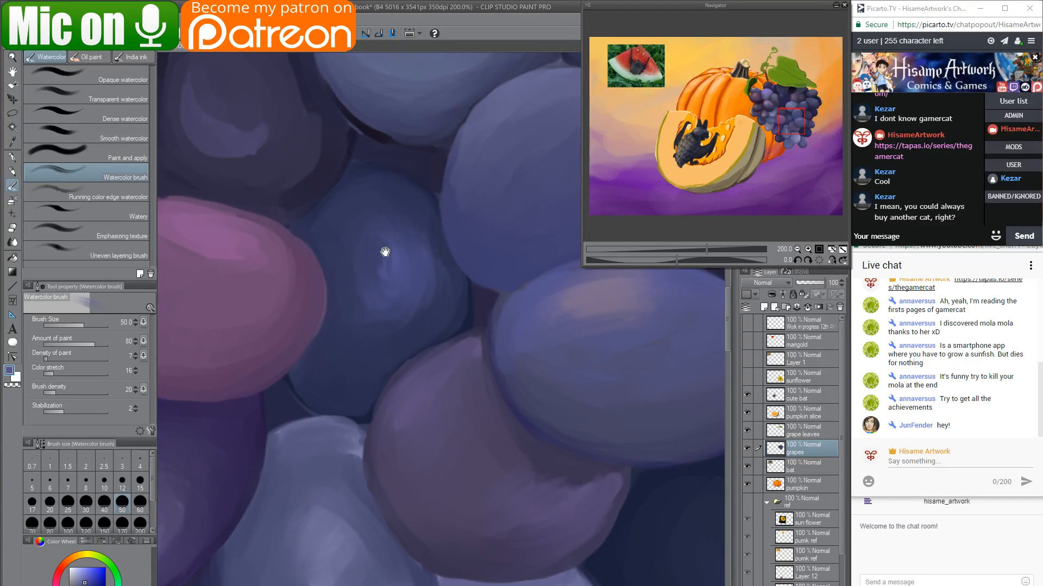
# Blend the pink grape's highlight into a smooth rounded gradient using its sampled pink.
pyautogui.moveTo(384, 247); pyautogui.dragTo(555, 472)
pyautogui.keyDown('alt'); pyautogui.click(384, 451); pyautogui.keyUp('alt')
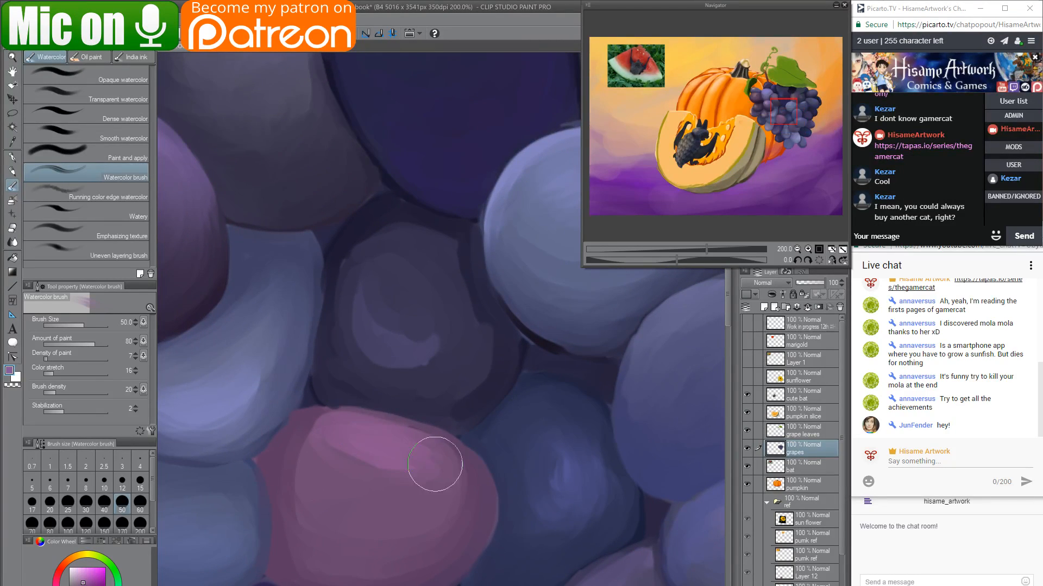
pyautogui.moveTo(414, 472); pyautogui.dragTo(398, 360)
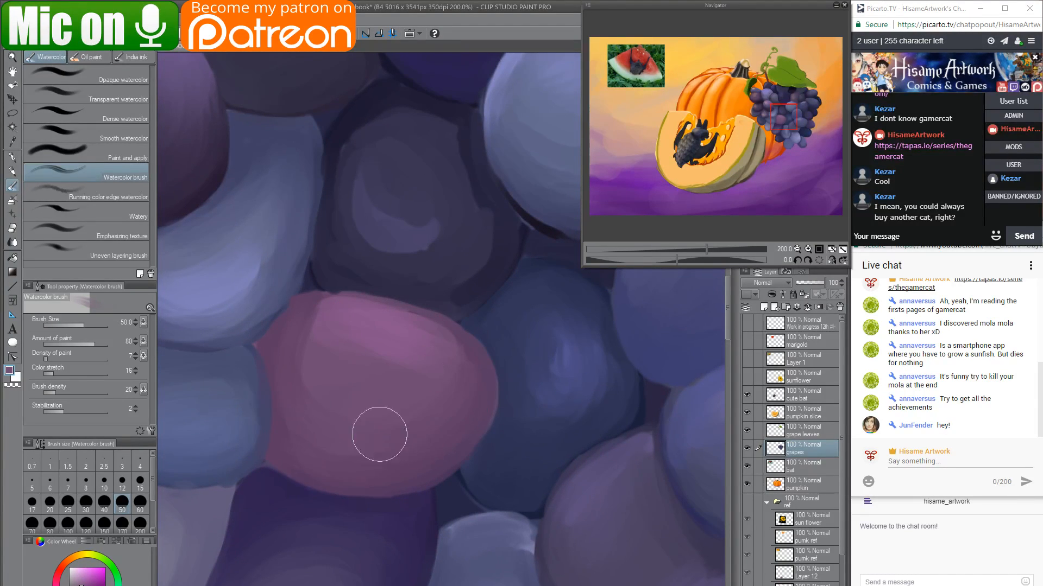
# Blend the crescent highlight and shading of the dark gray-purple grape above the pink one using its sampled color.
pyautogui.moveTo(345, 414)
pyautogui.mouseDown()
pyautogui.moveTo(500, 471)
pyautogui.moveTo(360, 557)
pyautogui.mouseUp()
pyautogui.keyDown('alt'); pyautogui.click(400, 364); pyautogui.keyUp('alt')
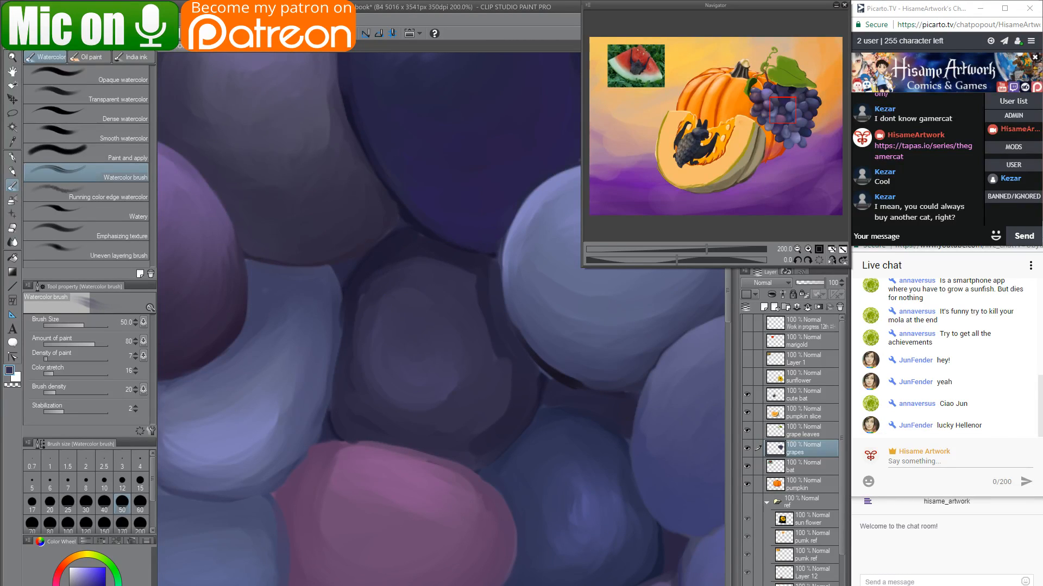
pyautogui.moveTo(483, 307)
pyautogui.mouseDown()
pyautogui.moveTo(451, 267)
pyautogui.moveTo(505, 403)
pyautogui.moveTo(492, 428)
pyautogui.moveTo(421, 422)
pyautogui.moveTo(352, 370)
pyautogui.moveTo(407, 428)
pyautogui.moveTo(500, 415)
pyautogui.moveTo(454, 437)
pyautogui.moveTo(489, 402)
pyautogui.moveTo(359, 378)
pyautogui.moveTo(407, 276)
pyautogui.moveTo(355, 350)
pyautogui.mouseUp()
pyautogui.moveTo(463, 400); pyautogui.dragTo(530, 401)
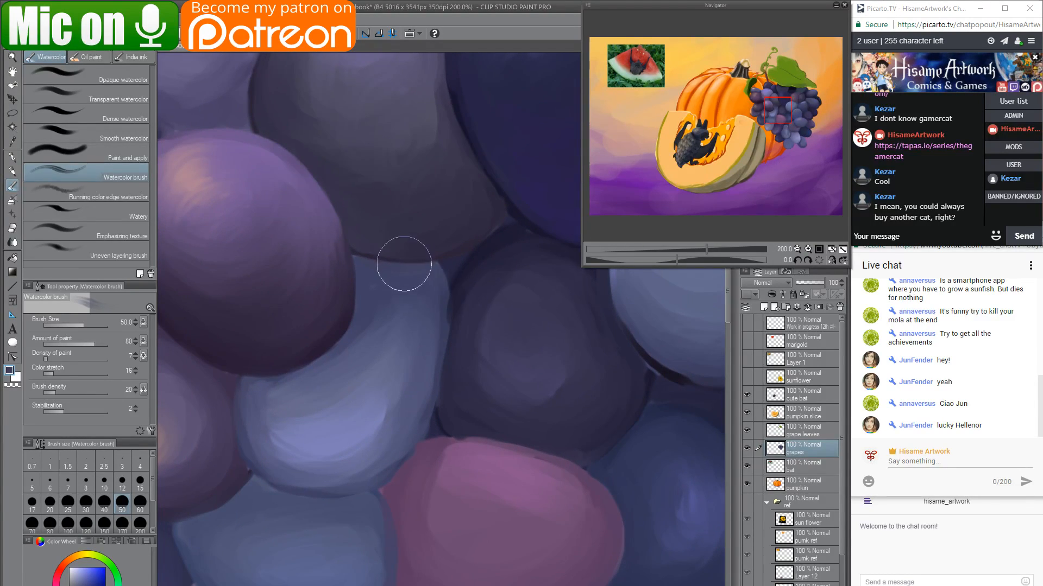
# Soften the dark gaps and contour around the large indigo grape with the Watercolor brush at size 25.
pyautogui.press('[')
pyautogui.press('[')
pyautogui.press('[')
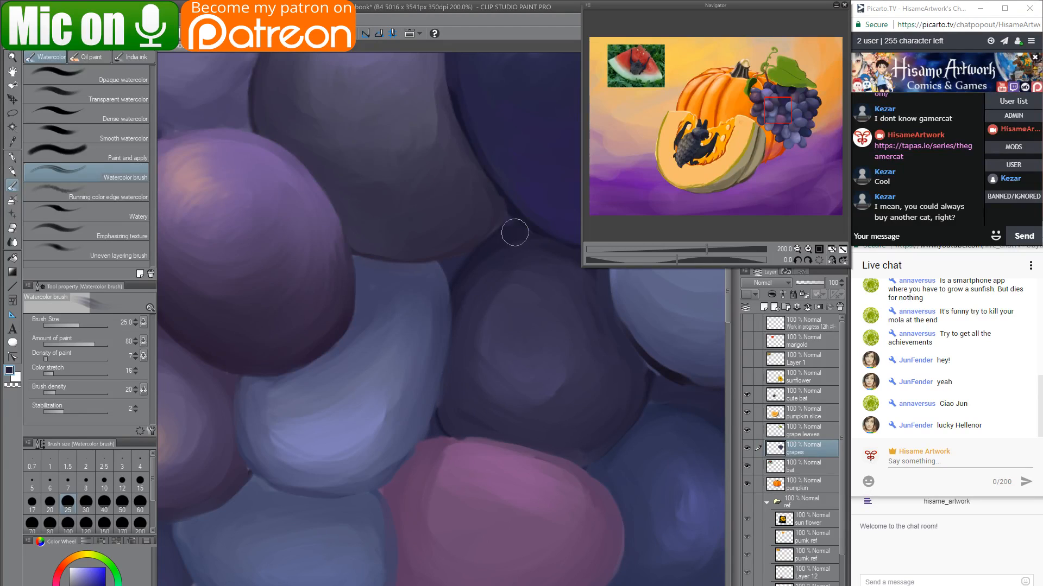
pyautogui.moveTo(488, 281); pyautogui.dragTo(364, 312)
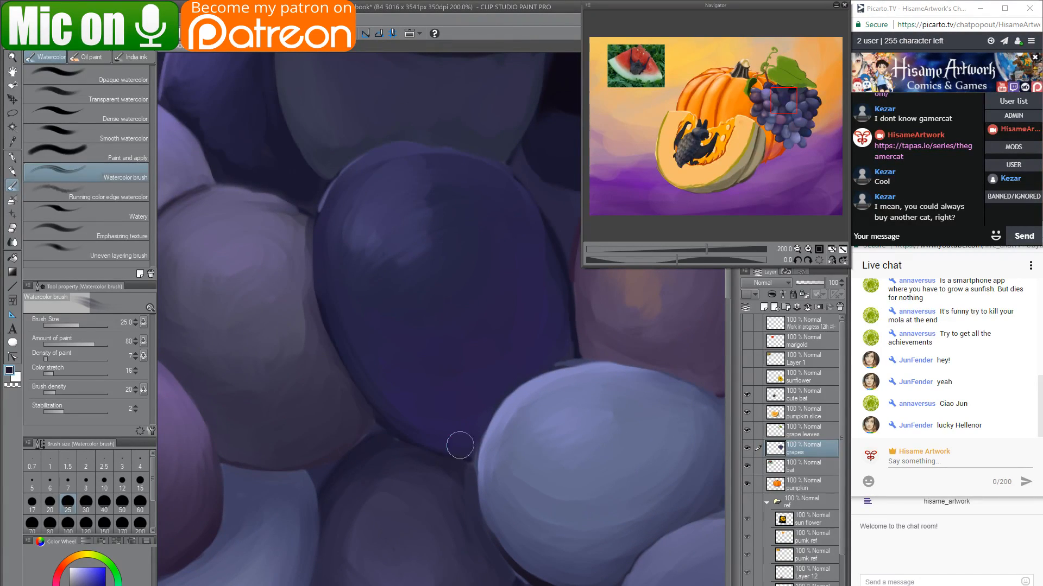
pyautogui.moveTo(528, 360); pyautogui.dragTo(449, 388)
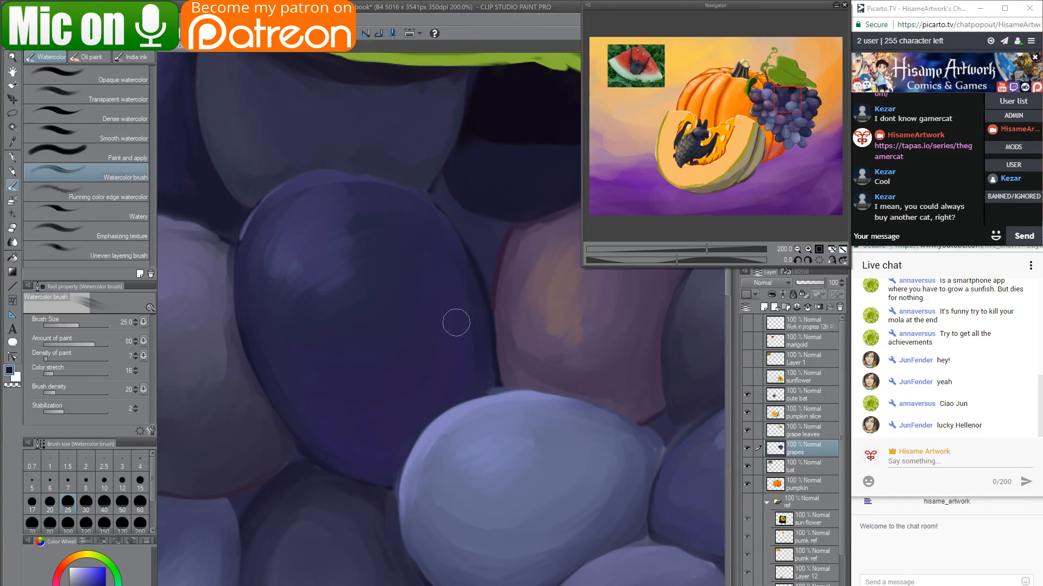
pyautogui.moveTo(415, 209); pyautogui.dragTo(455, 372)
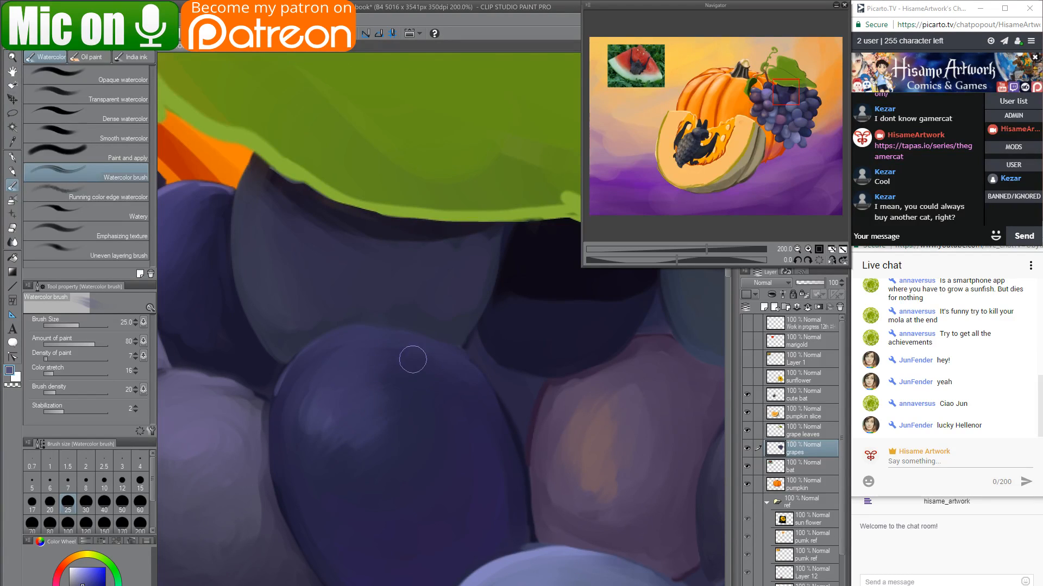
# Smooth the dark shading of the gray-purple grape beneath the leaf and the indigo grape beside it with sampled dark tones.
pyautogui.moveTo(353, 394); pyautogui.dragTo(460, 464)
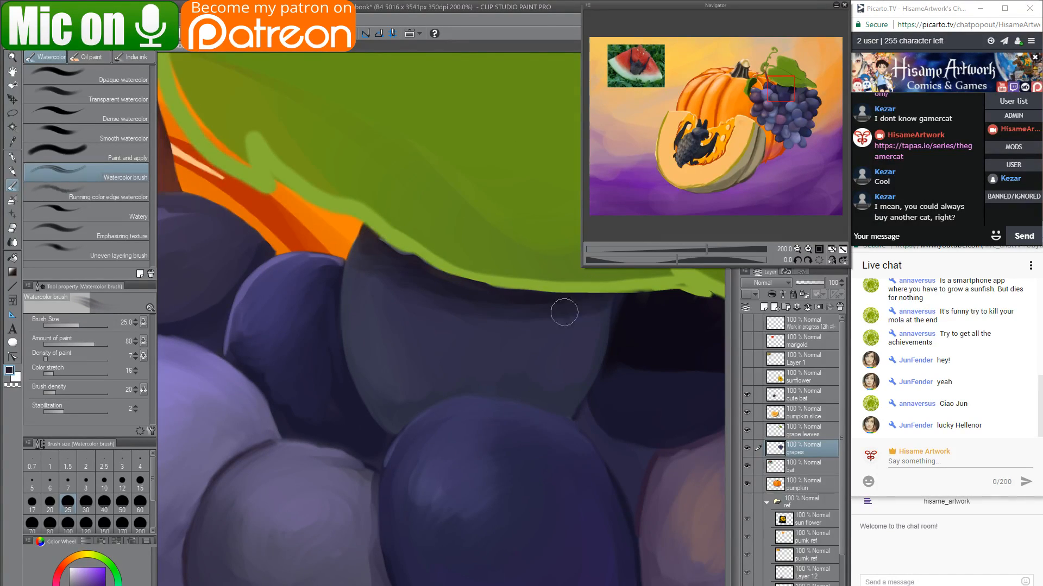
pyautogui.moveTo(371, 354); pyautogui.dragTo(511, 293)
pyautogui.keyDown('alt'); pyautogui.click(397, 312); pyautogui.keyUp('alt')
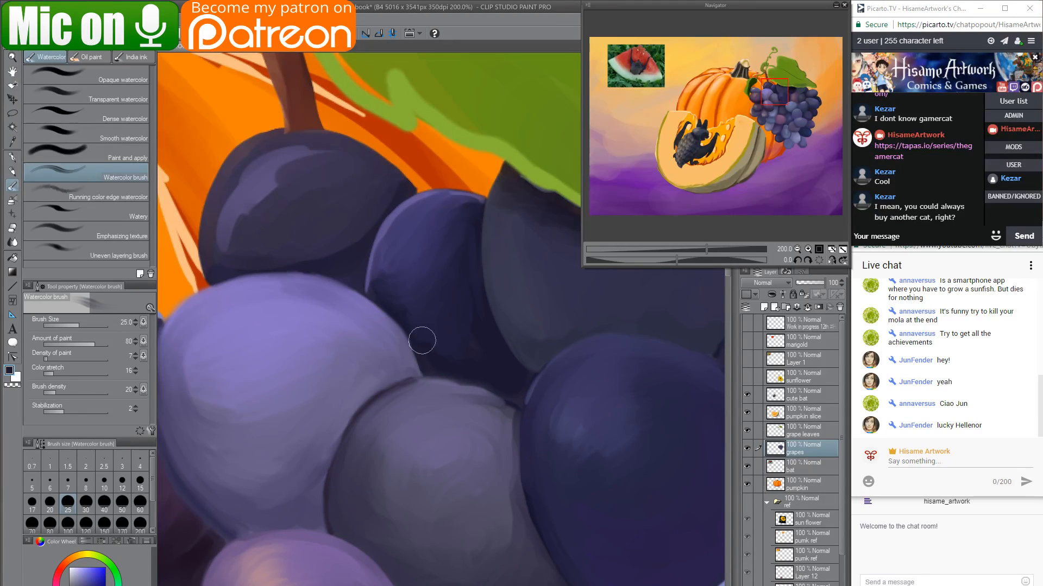
pyautogui.moveTo(372, 253); pyautogui.dragTo(475, 435)
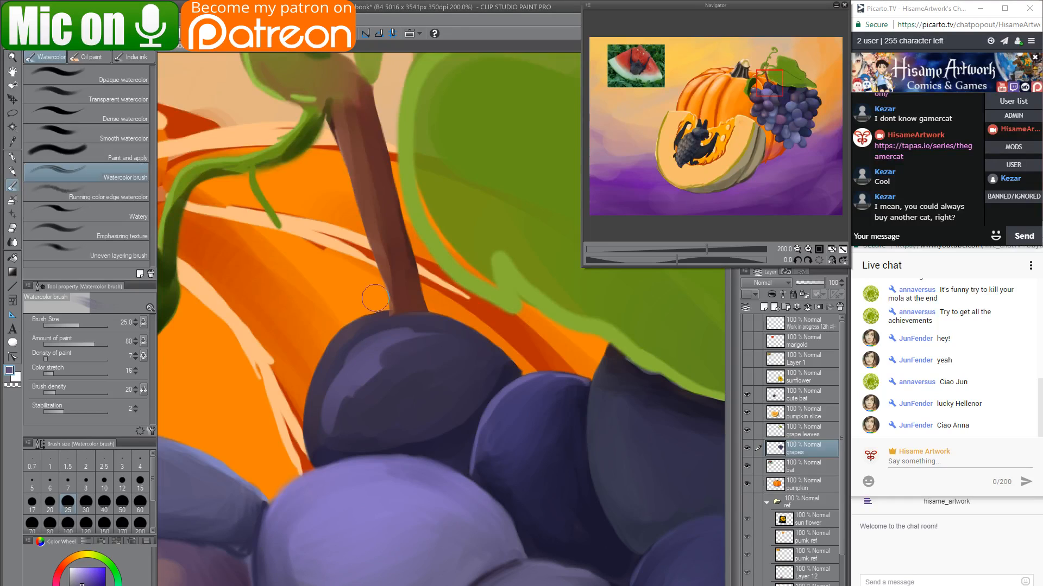
# Enlarge the Watercolor brush to 50 and shift the grape leaves layer slightly left to reposition the stem, returning to the grapes layer.
pyautogui.press(']')
pyautogui.press(']')
pyautogui.press(']')
pyautogui.moveTo(427, 319); pyautogui.dragTo(438, 362)
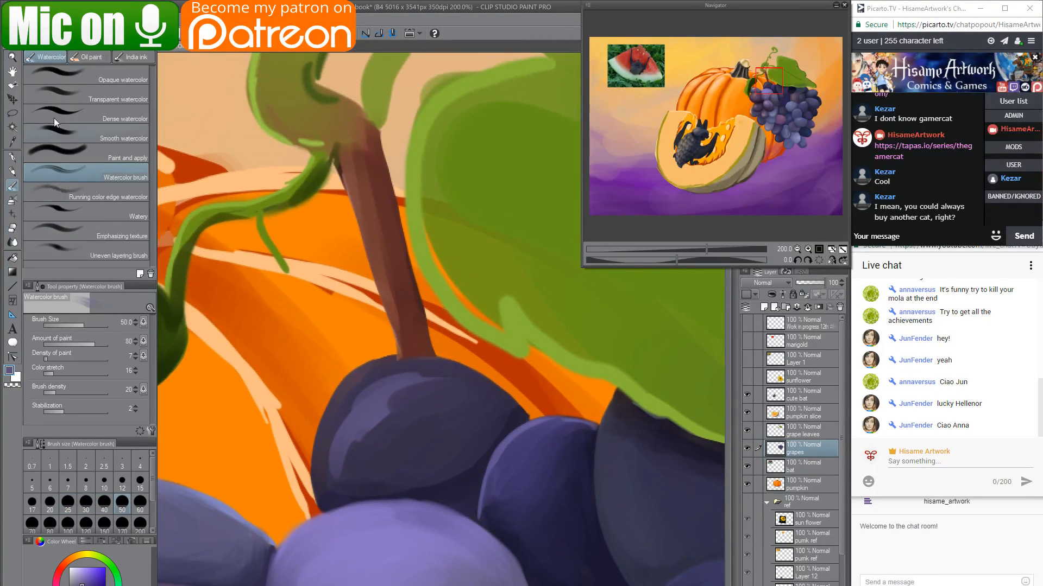
pyautogui.click(13, 98)
pyautogui.click(777, 431)
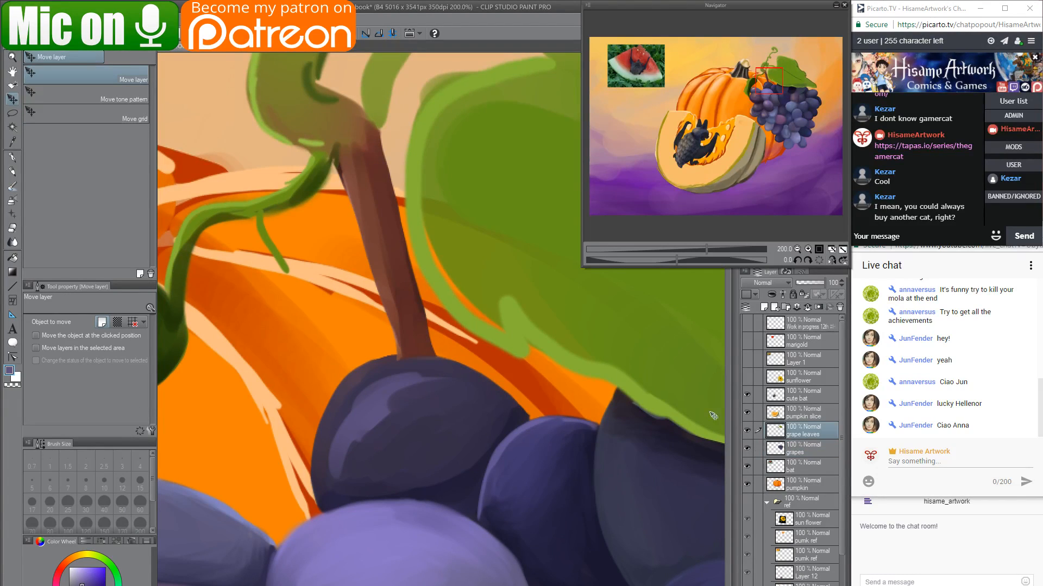
pyautogui.moveTo(413, 346); pyautogui.dragTo(452, 334)
pyautogui.click(785, 452)
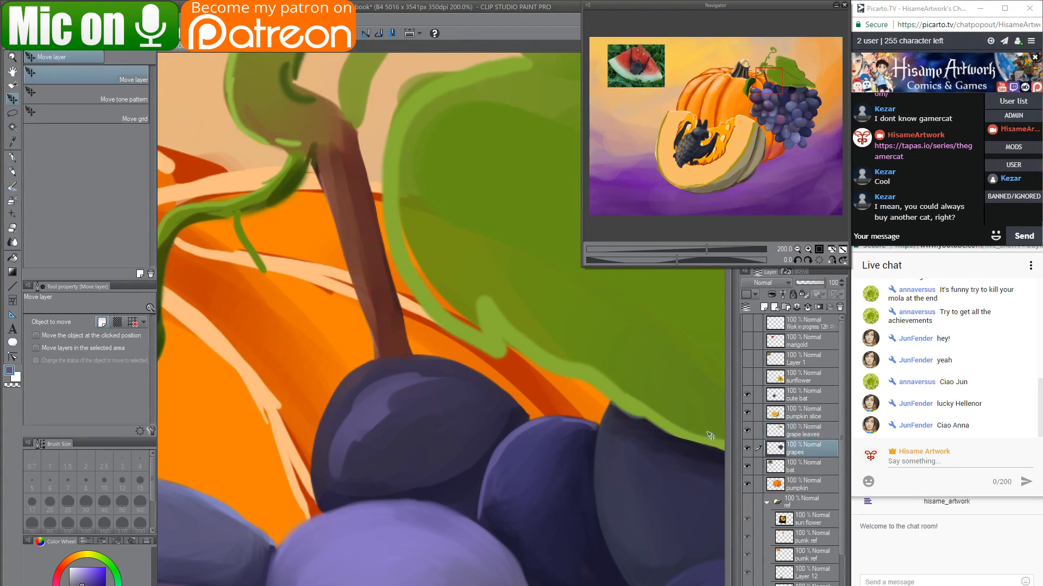
pyautogui.click(13, 187)
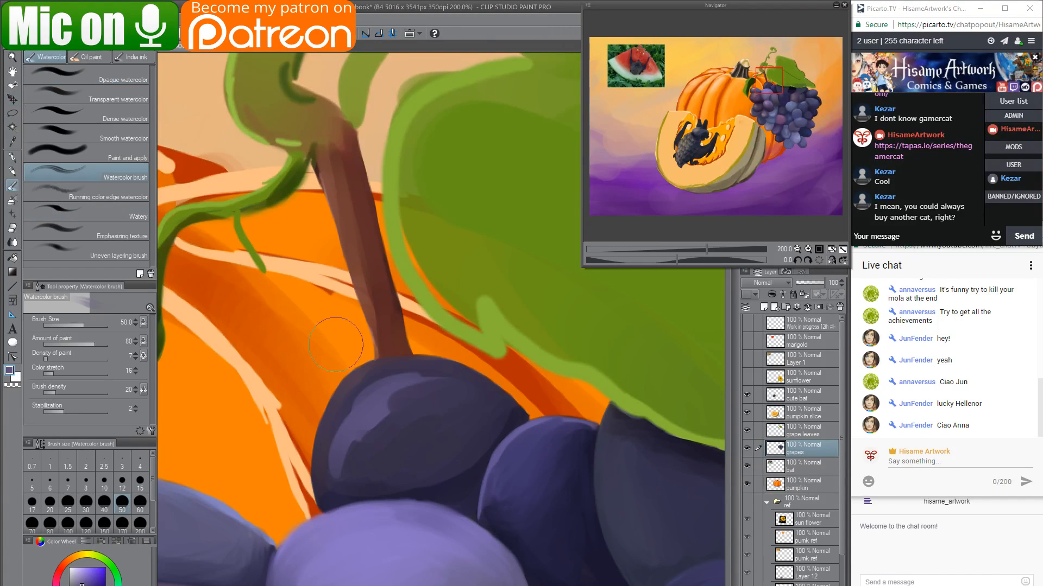
# Blend the crescent highlight of the dark top grape under the stem with the Watercolor brush at size 50.
pyautogui.moveTo(380, 414)
pyautogui.mouseDown()
pyautogui.moveTo(438, 386)
pyautogui.moveTo(371, 399)
pyautogui.moveTo(437, 386)
pyautogui.moveTo(374, 390)
pyautogui.moveTo(361, 418)
pyautogui.moveTo(374, 383)
pyautogui.moveTo(429, 380)
pyautogui.moveTo(337, 445)
pyautogui.moveTo(339, 473)
pyautogui.moveTo(408, 397)
pyautogui.moveTo(349, 446)
pyautogui.moveTo(350, 476)
pyautogui.moveTo(363, 440)
pyautogui.moveTo(335, 476)
pyautogui.moveTo(398, 483)
pyautogui.moveTo(462, 459)
pyautogui.moveTo(488, 428)
pyautogui.moveTo(469, 444)
pyautogui.moveTo(374, 460)
pyautogui.moveTo(355, 482)
pyautogui.moveTo(328, 490)
pyautogui.moveTo(342, 427)
pyautogui.moveTo(337, 482)
pyautogui.moveTo(433, 442)
pyautogui.moveTo(438, 411)
pyautogui.moveTo(465, 420)
pyautogui.moveTo(502, 411)
pyautogui.moveTo(477, 432)
pyautogui.mouseUp()
pyautogui.press('space')
pyautogui.moveTo(393, 471); pyautogui.dragTo(569, 260)
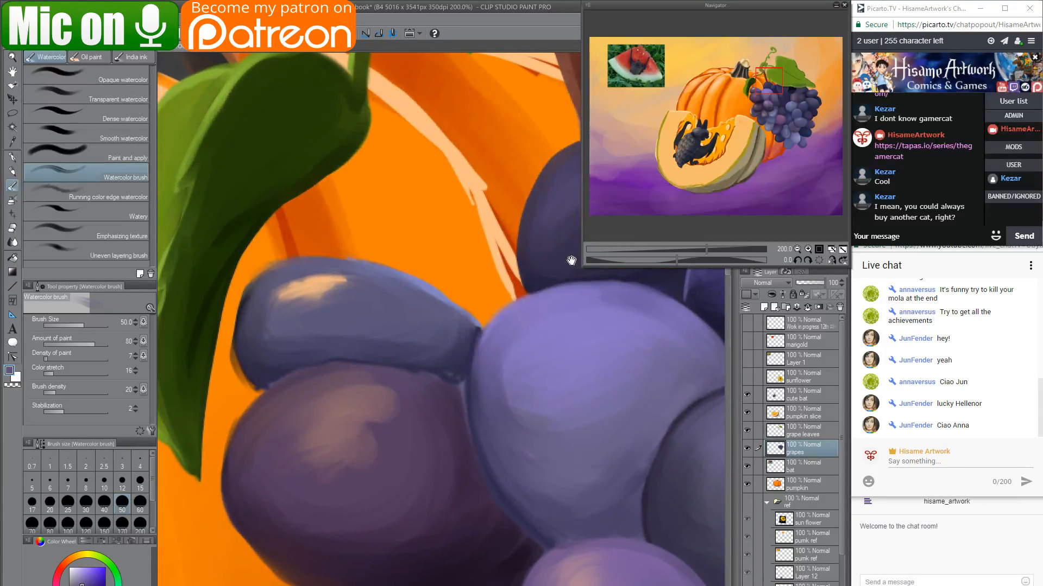
# Darken the crease between the elongated blue grape and the plum grape below using Dense watercolor at size 15 and sampled dark colors.
pyautogui.click(12, 157)
pyautogui.click(13, 186)
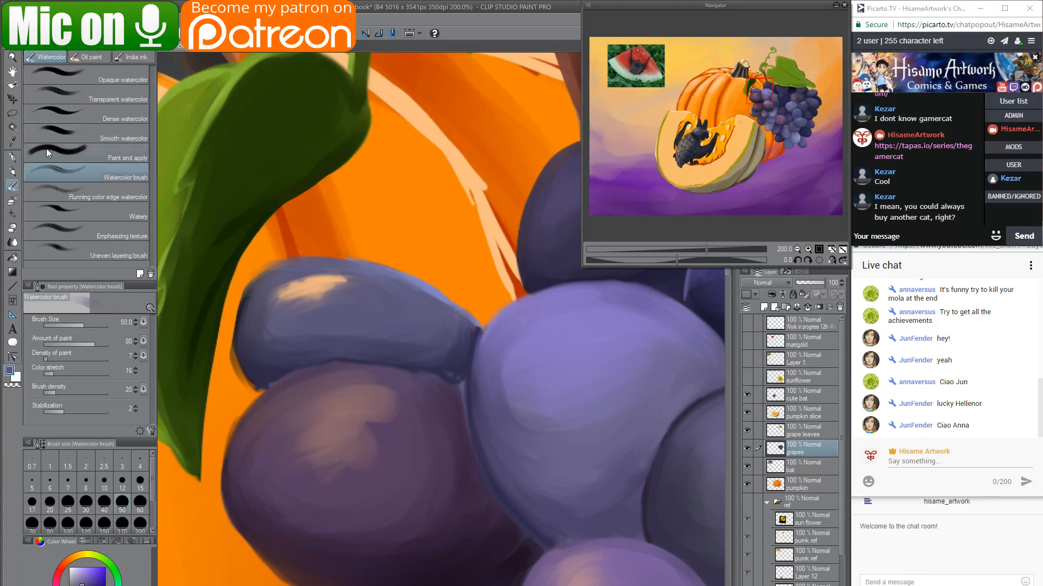
pyautogui.click(81, 138)
pyautogui.click(125, 115)
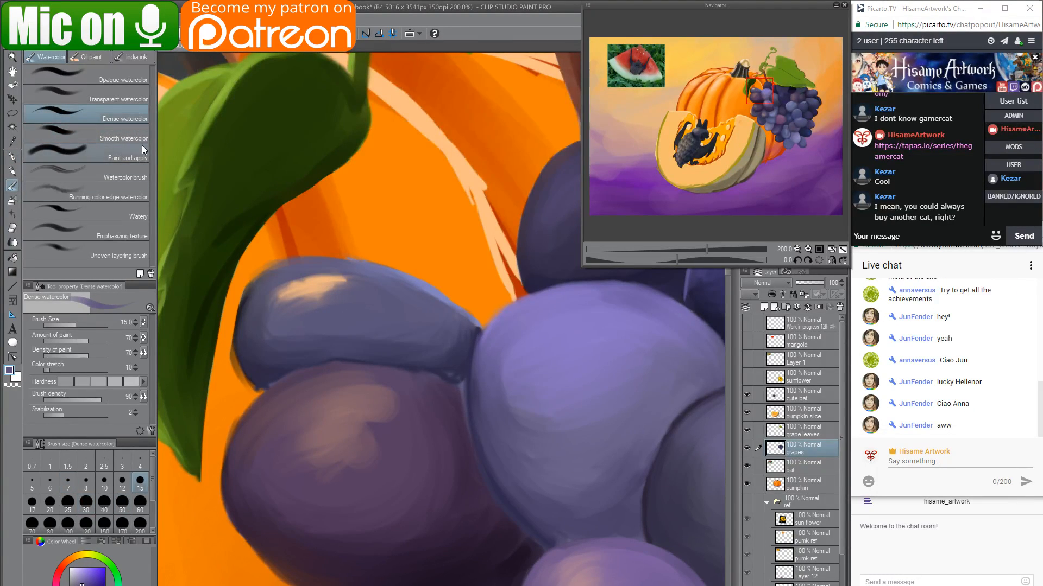
pyautogui.scroll(7, 205, 233)
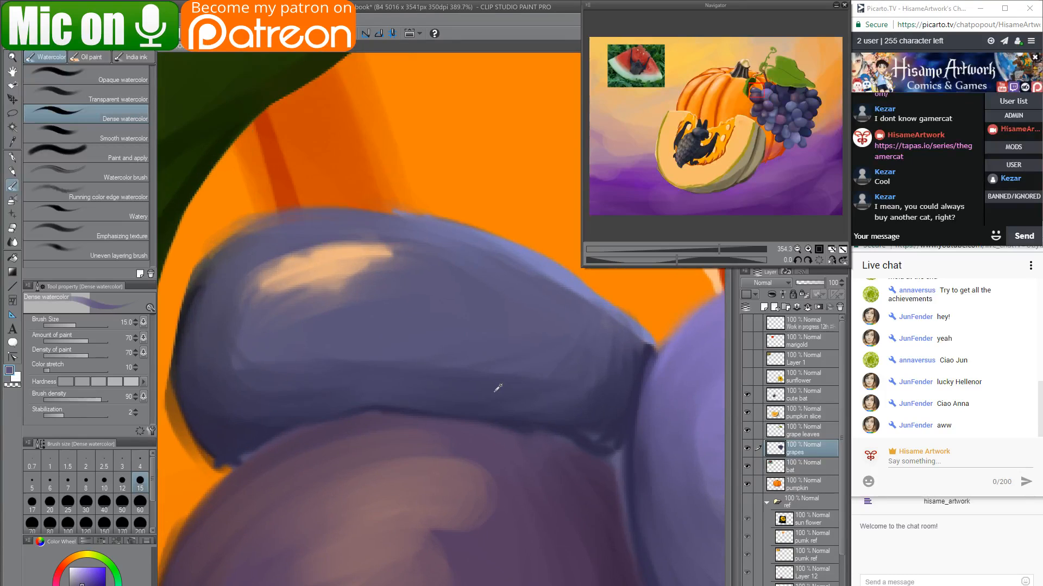
pyautogui.scroll(-4, 497, 388)
pyautogui.keyDown('alt'); pyautogui.click(344, 436); pyautogui.keyUp('alt')
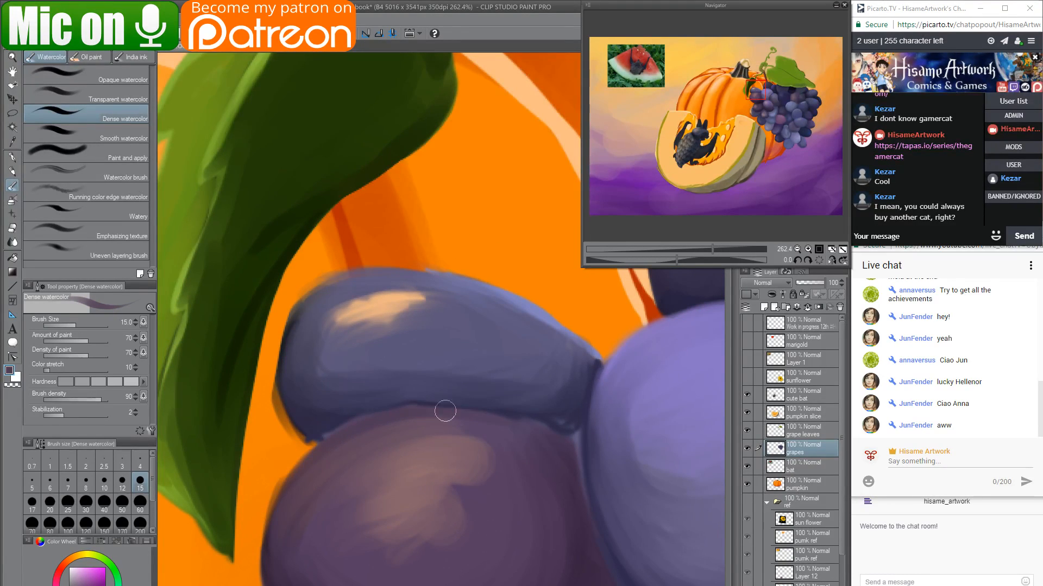
pyautogui.keyDown('alt'); pyautogui.click(569, 448); pyautogui.keyUp('alt')
pyautogui.moveTo(589, 439); pyautogui.dragTo(435, 238)
pyautogui.moveTo(418, 279)
pyautogui.mouseDown()
pyautogui.moveTo(452, 289)
pyautogui.moveTo(406, 276)
pyautogui.moveTo(453, 293)
pyautogui.moveTo(461, 336)
pyautogui.mouseUp()
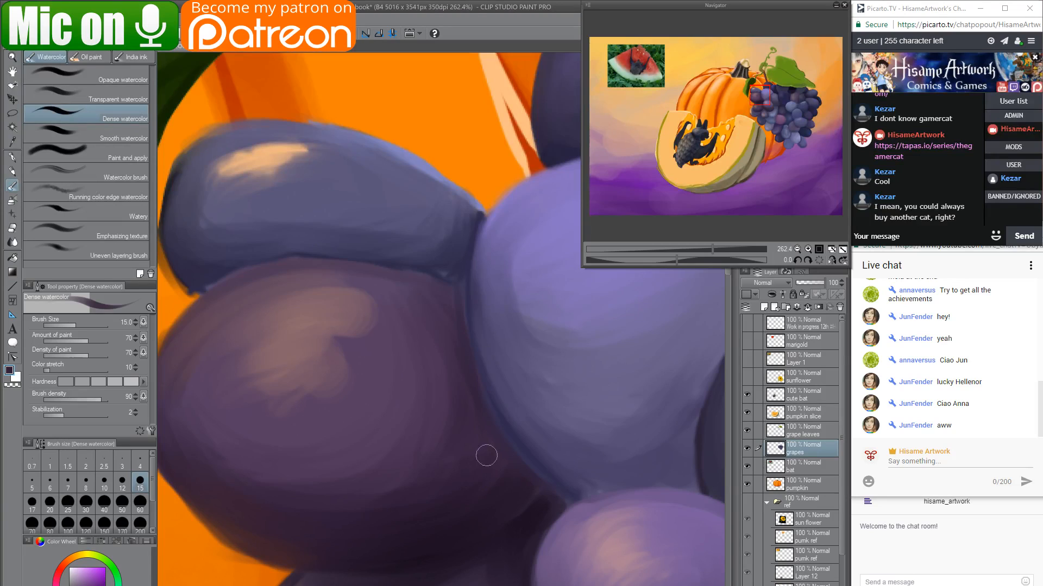
pyautogui.moveTo(456, 388); pyautogui.dragTo(610, 468)
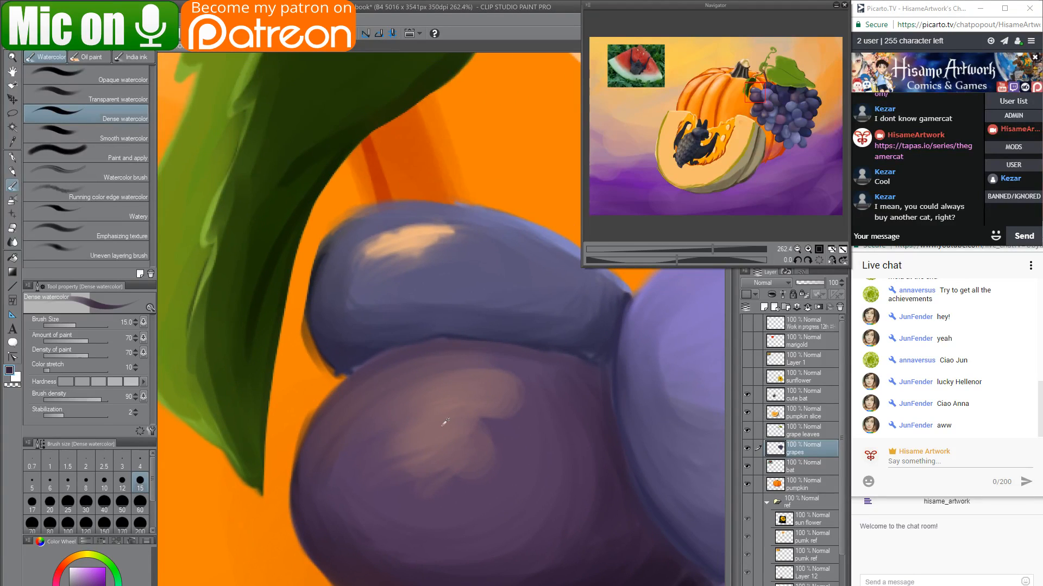
# Paint a soft peach rim light along the plum grape's upper edge with the color sampled from the blue grape's highlight.
pyautogui.keyDown('alt'); pyautogui.click(442, 425); pyautogui.keyUp('alt')
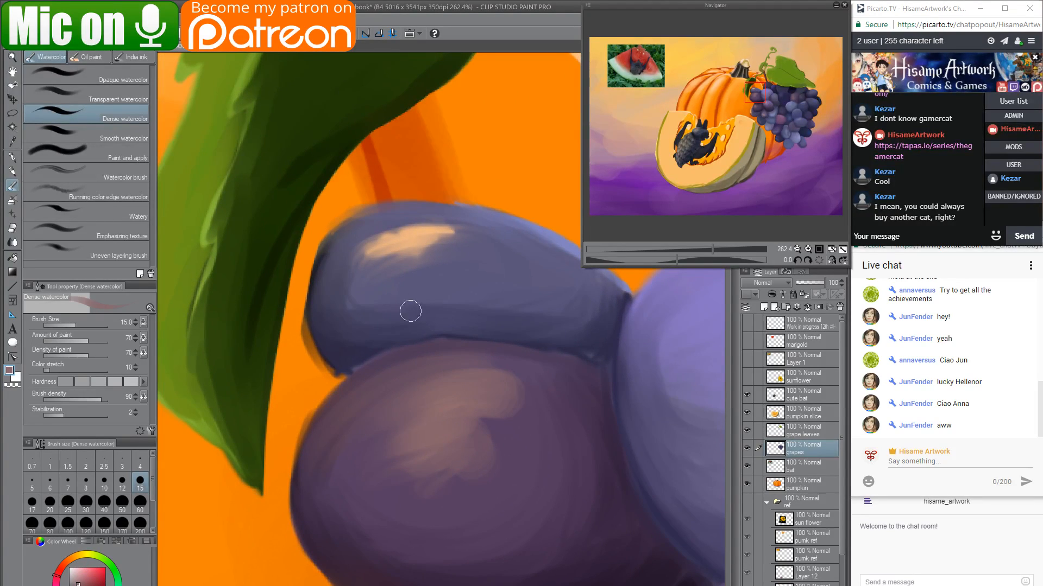
pyautogui.keyDown('alt'); pyautogui.click(410, 232); pyautogui.keyUp('alt')
pyautogui.moveTo(361, 381)
pyautogui.mouseDown()
pyautogui.moveTo(488, 348)
pyautogui.moveTo(392, 361)
pyautogui.moveTo(471, 342)
pyautogui.moveTo(512, 348)
pyautogui.moveTo(433, 347)
pyautogui.moveTo(563, 360)
pyautogui.moveTo(388, 364)
pyautogui.moveTo(438, 347)
pyautogui.moveTo(399, 363)
pyautogui.moveTo(489, 346)
pyautogui.moveTo(400, 410)
pyautogui.mouseUp()
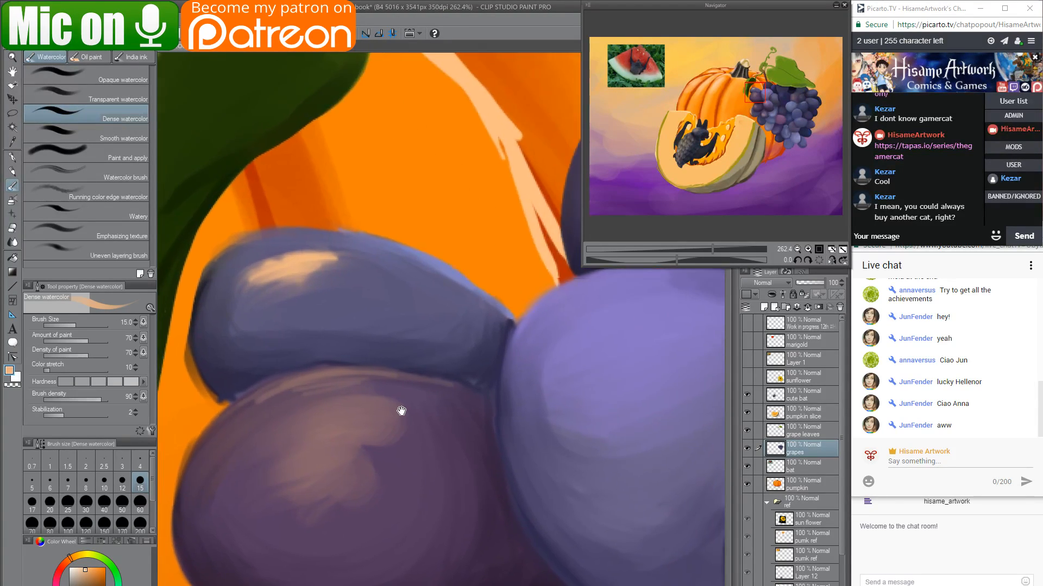
pyautogui.moveTo(344, 370)
pyautogui.mouseDown()
pyautogui.moveTo(478, 380)
pyautogui.moveTo(417, 376)
pyautogui.mouseUp()
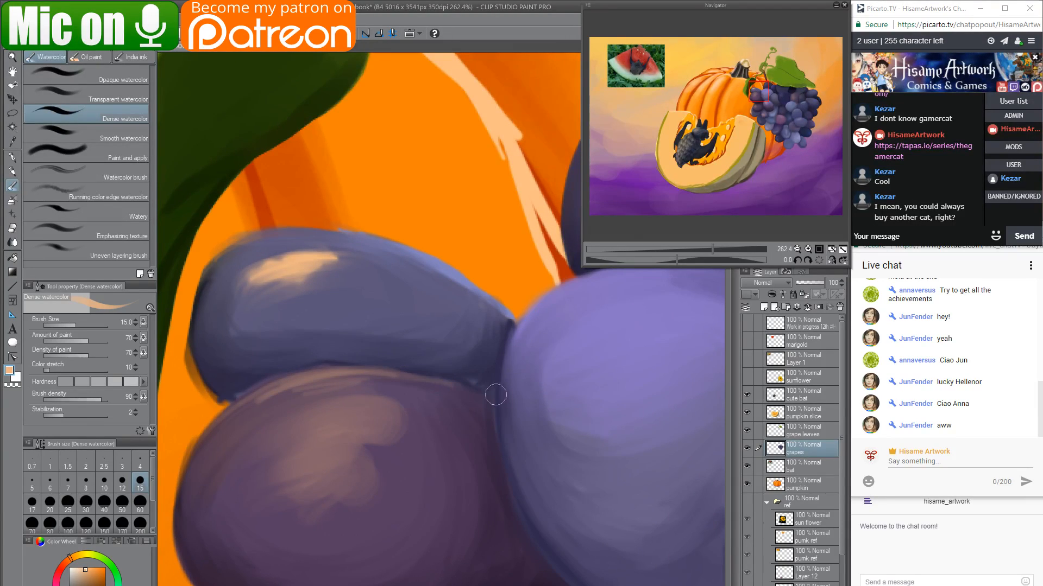
# Define the dark contour between the lavender grape and the neighboring plum and blue grapes using sampled dark purples and blues.
pyautogui.keyDown('alt'); pyautogui.click(454, 412); pyautogui.keyUp('alt')
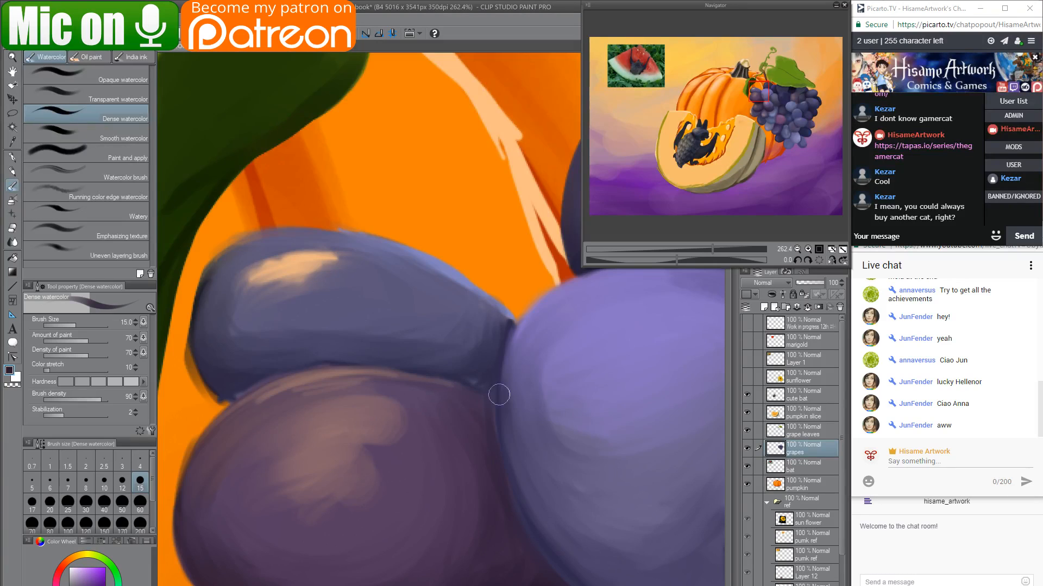
pyautogui.moveTo(485, 384)
pyautogui.mouseDown()
pyautogui.moveTo(330, 243)
pyautogui.moveTo(345, 221)
pyautogui.mouseUp()
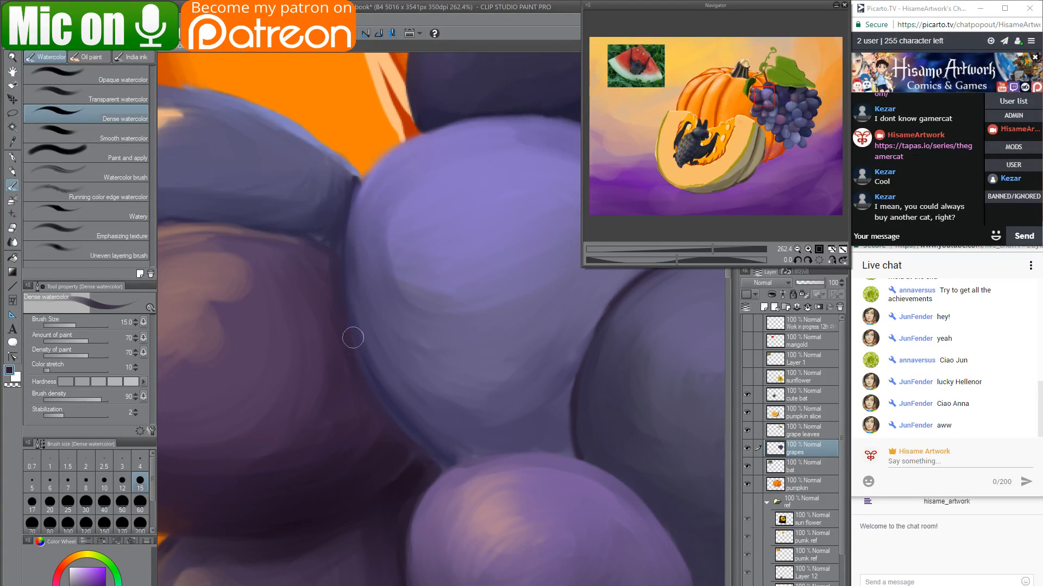
pyautogui.keyDown('alt'); pyautogui.click(293, 232); pyautogui.keyUp('alt')
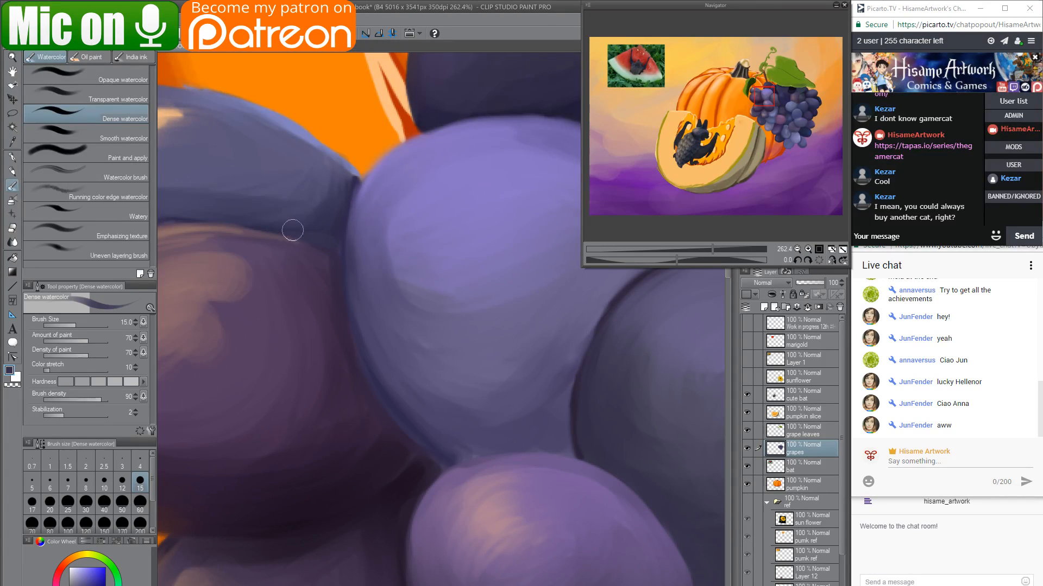
pyautogui.keyDown('alt'); pyautogui.click(358, 176); pyautogui.keyUp('alt')
pyautogui.keyDown('alt'); pyautogui.click(355, 177); pyautogui.keyUp('alt')
pyautogui.moveTo(351, 166); pyautogui.dragTo(359, 178)
pyautogui.moveTo(357, 187); pyautogui.dragTo(348, 244)
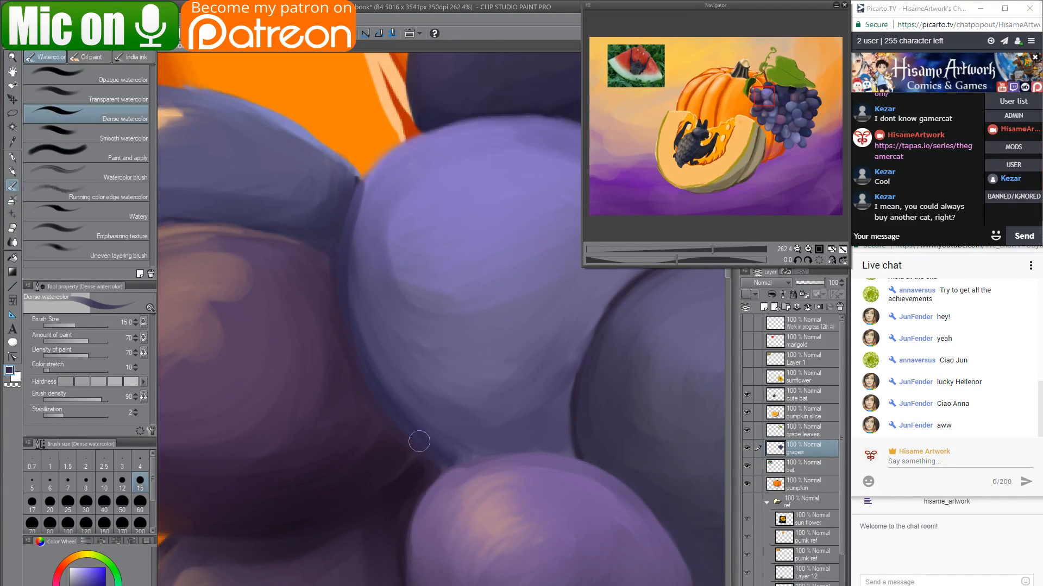
pyautogui.moveTo(343, 296); pyautogui.dragTo(435, 480)
# Touch up the lavender grape's edge beside the blue grape with its sampled lavender, and sample the blue grape's dark edge color.
pyautogui.keyDown('alt'); pyautogui.click(463, 359); pyautogui.keyUp('alt')
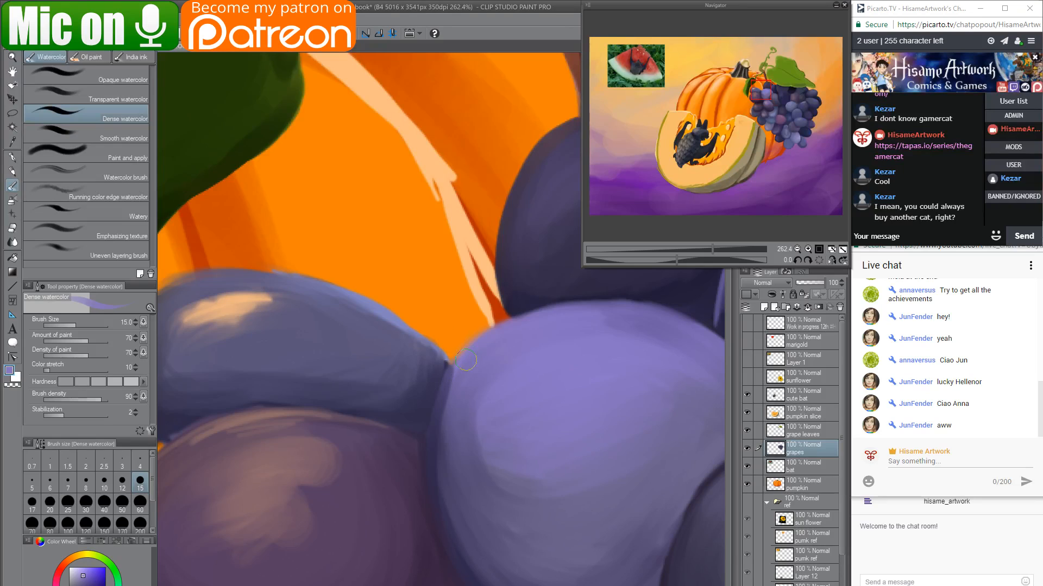
pyautogui.moveTo(452, 374)
pyautogui.mouseDown()
pyautogui.moveTo(441, 434)
pyautogui.moveTo(565, 409)
pyautogui.mouseUp()
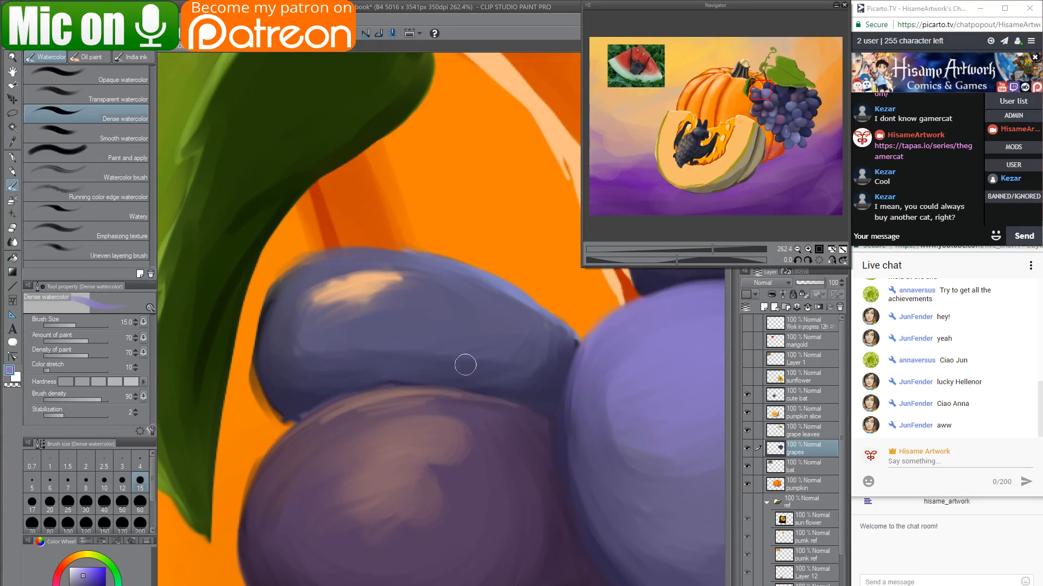
pyautogui.keyDown('alt'); pyautogui.click(270, 307); pyautogui.keyUp('alt')
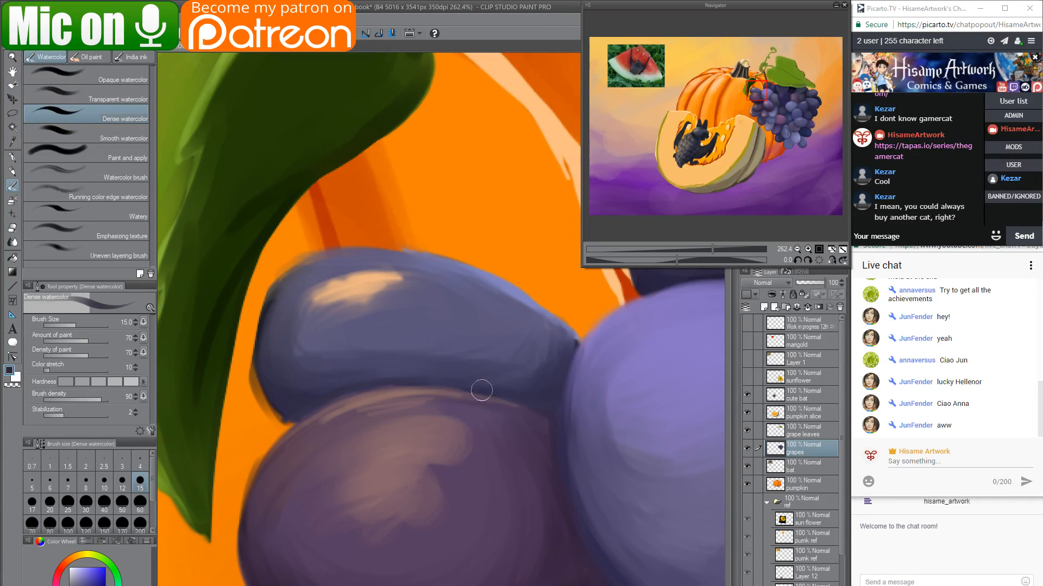
# Trim the elongated blue grape's ragged outer edge against the pumpkin with the Snap eraser at size 17.
pyautogui.click(12, 227)
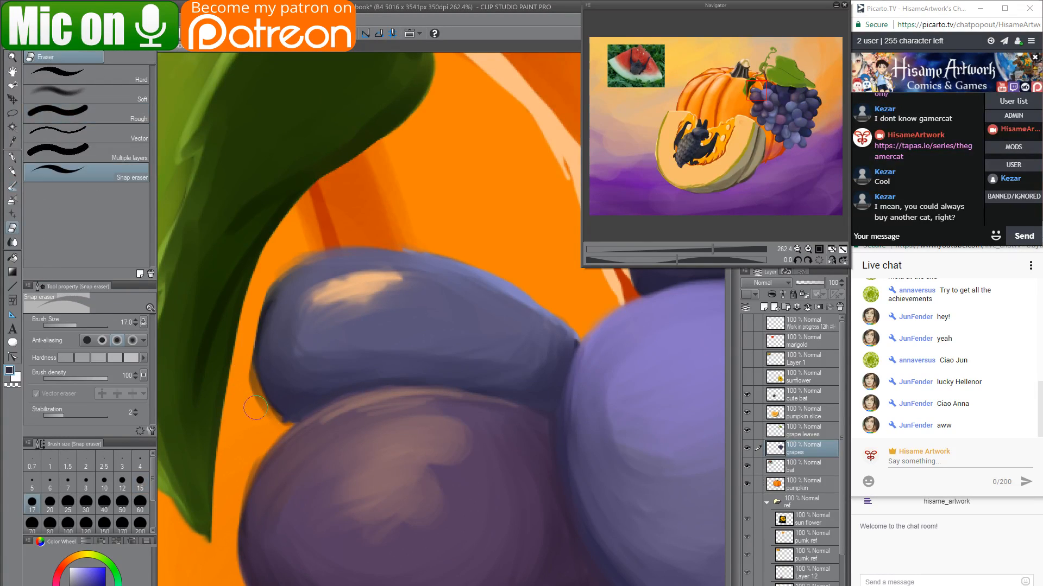
pyautogui.moveTo(276, 426)
pyautogui.mouseDown()
pyautogui.moveTo(248, 385)
pyautogui.moveTo(242, 351)
pyautogui.mouseUp()
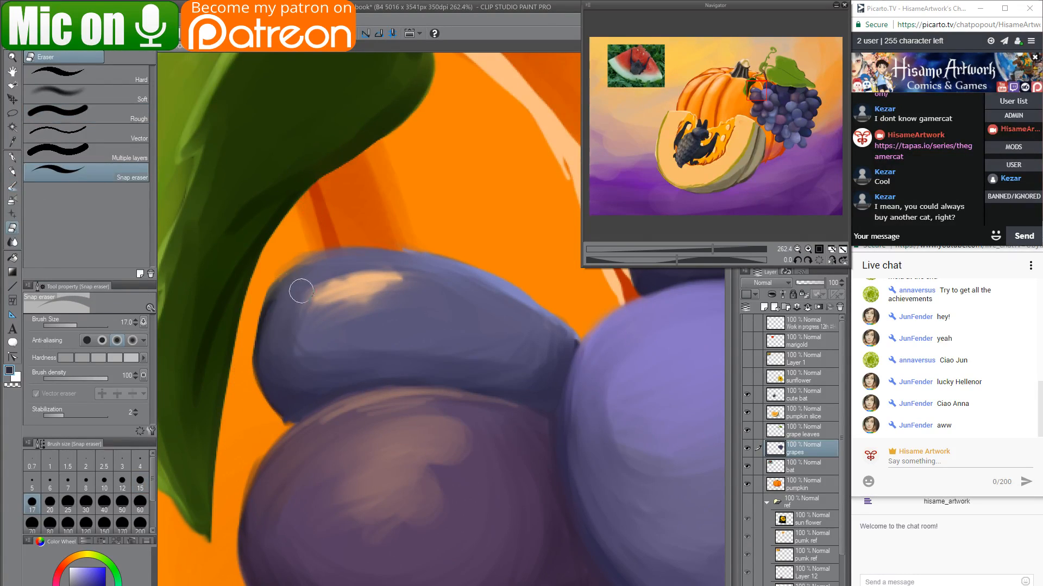
pyautogui.moveTo(254, 300)
pyautogui.mouseDown()
pyautogui.moveTo(316, 245)
pyautogui.moveTo(253, 328)
pyautogui.moveTo(251, 388)
pyautogui.moveTo(278, 444)
pyautogui.moveTo(276, 258)
pyautogui.mouseUp()
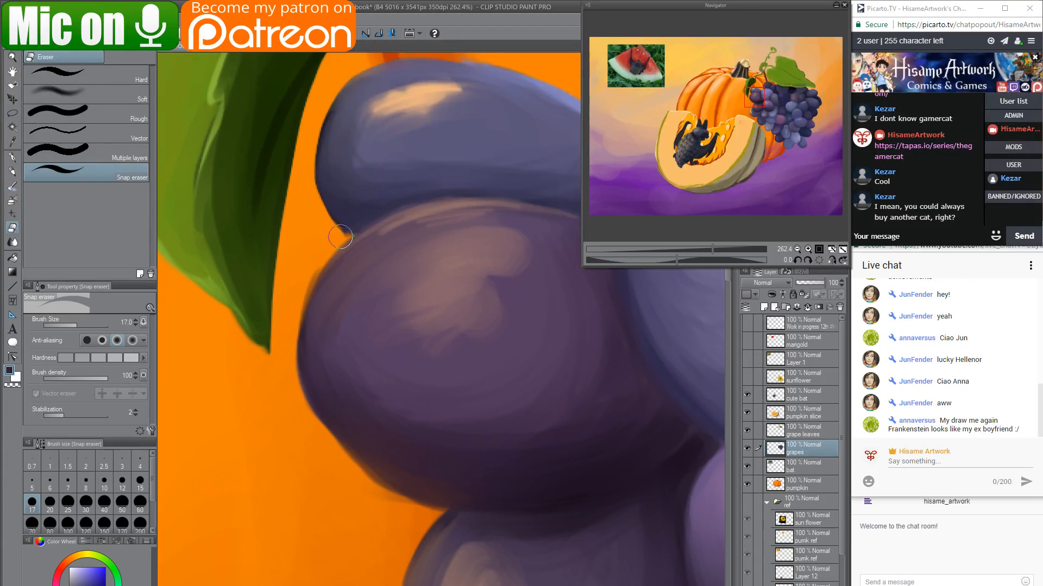
# Erase the plum grape's blurry outer edge against the orange pumpkin into a clean rounded contour.
pyautogui.moveTo(341, 237)
pyautogui.mouseDown()
pyautogui.moveTo(329, 231)
pyautogui.moveTo(294, 311)
pyautogui.mouseUp()
pyautogui.moveTo(380, 415); pyautogui.dragTo(340, 426)
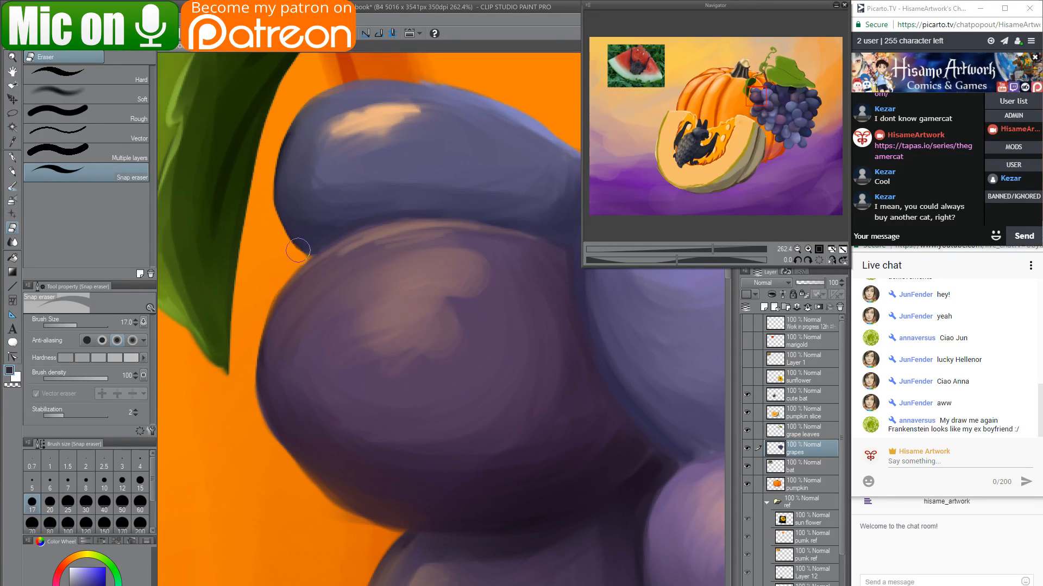
pyautogui.moveTo(256, 311); pyautogui.dragTo(250, 403)
pyautogui.moveTo(291, 267)
pyautogui.mouseDown()
pyautogui.moveTo(261, 339)
pyautogui.moveTo(264, 447)
pyautogui.mouseUp()
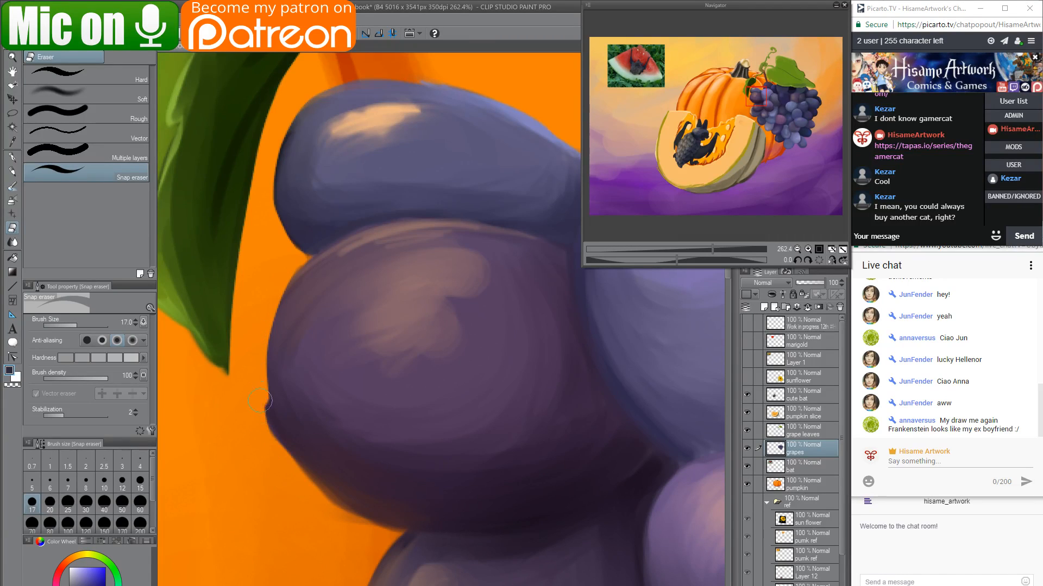
pyautogui.moveTo(259, 401); pyautogui.dragTo(278, 443)
pyautogui.moveTo(375, 535); pyautogui.dragTo(249, 244)
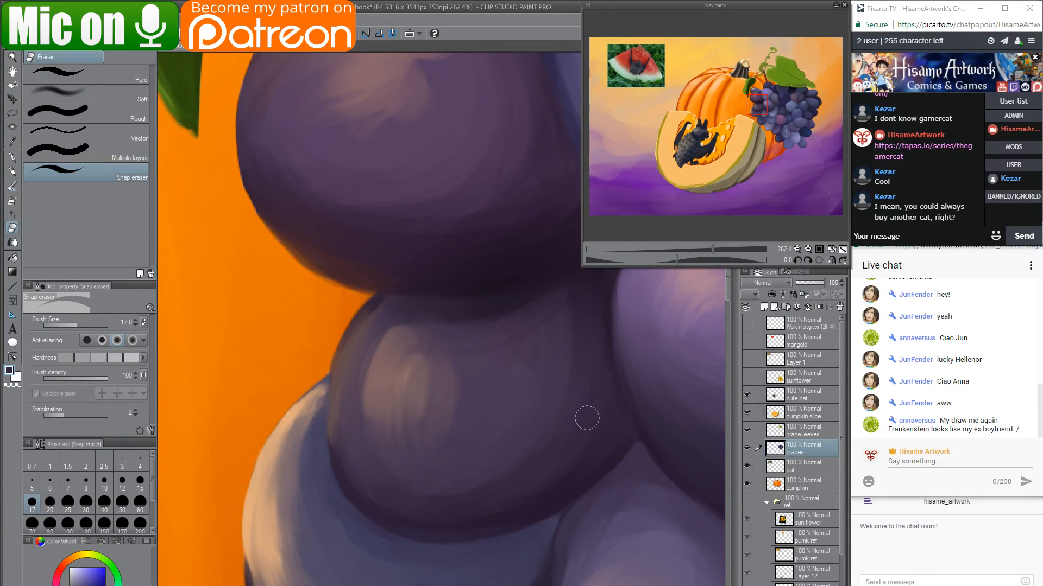
# Clean up the outer contour of the lower blue grape with the pale cream rim using the Snap eraser.
pyautogui.moveTo(323, 430); pyautogui.dragTo(347, 161)
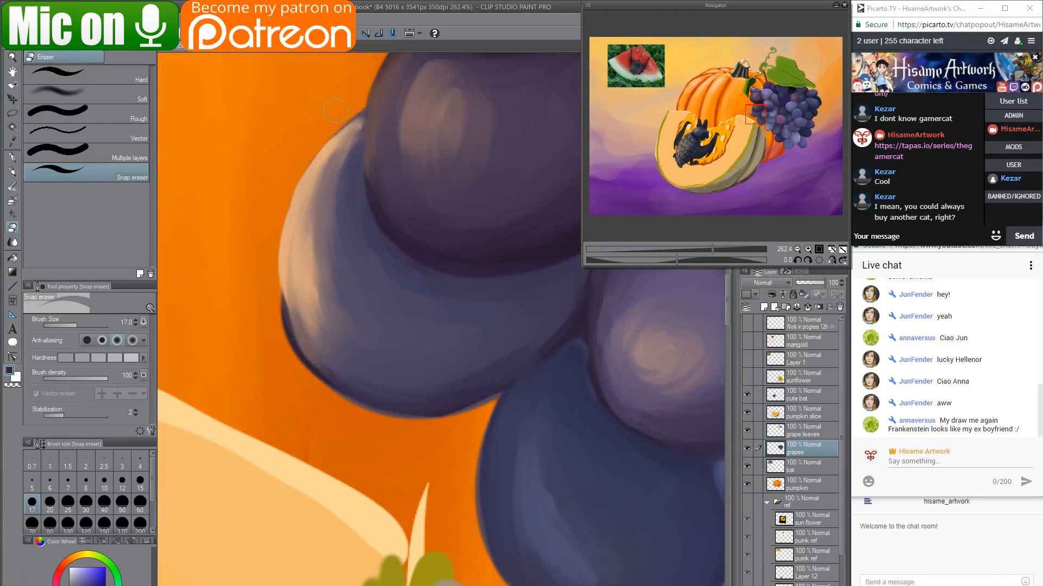
pyautogui.moveTo(341, 117)
pyautogui.mouseDown()
pyautogui.moveTo(300, 177)
pyautogui.moveTo(279, 242)
pyautogui.moveTo(278, 323)
pyautogui.moveTo(305, 380)
pyautogui.mouseUp()
pyautogui.moveTo(545, 494); pyautogui.dragTo(469, 514)
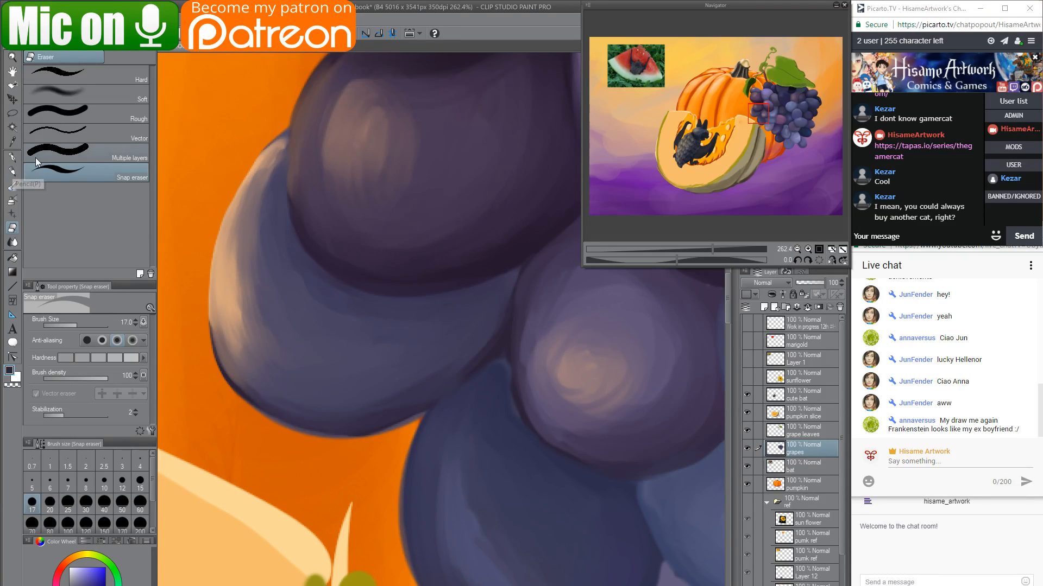
# Refine the dark gaps and contours around the purple grape with the round peach highlight using Dense watercolor at size 15.
pyautogui.click(12, 187)
pyautogui.scroll(1, 472, 425)
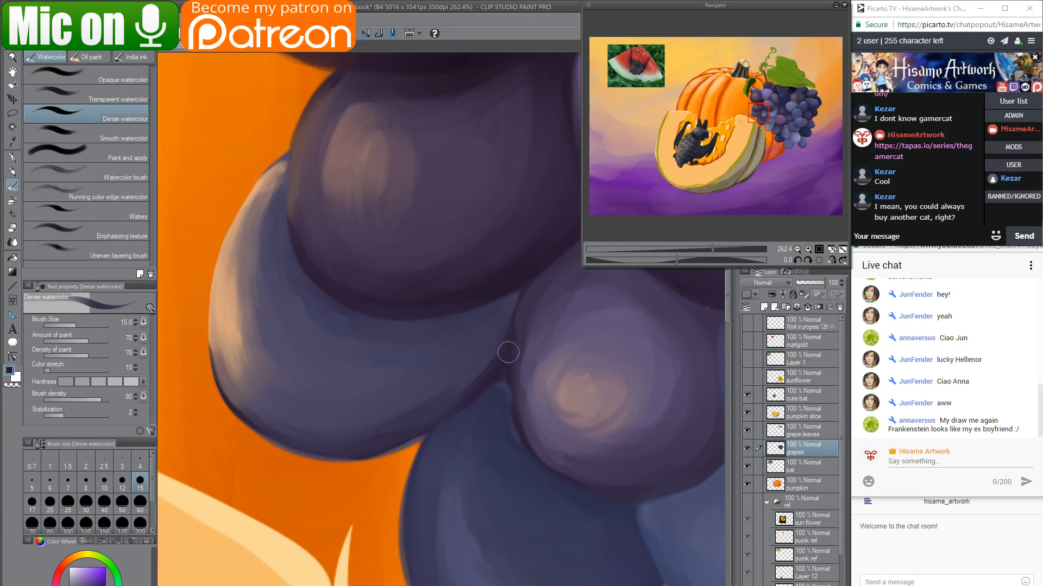
pyautogui.moveTo(442, 418); pyautogui.dragTo(372, 451)
pyautogui.moveTo(468, 423); pyautogui.dragTo(297, 372)
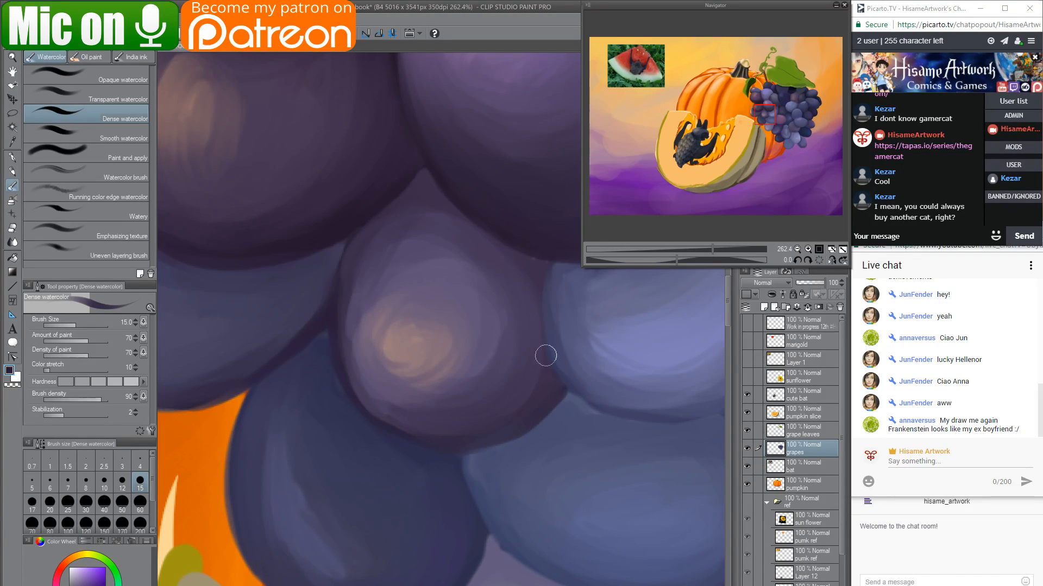
pyautogui.moveTo(542, 350)
pyautogui.mouseDown()
pyautogui.moveTo(554, 393)
pyautogui.moveTo(572, 394)
pyautogui.mouseUp()
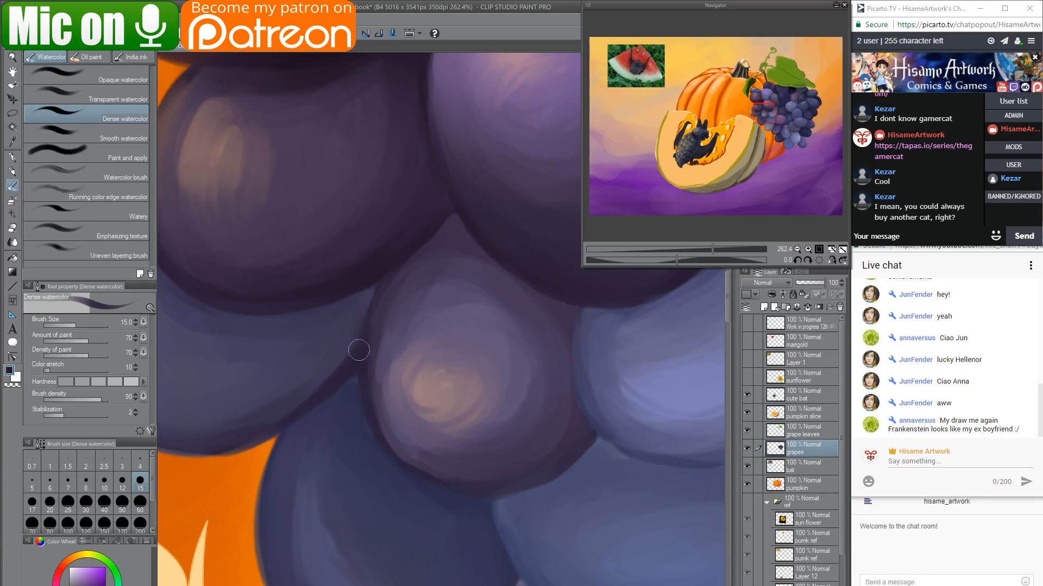
# Refine the contours and gaps around the purple grape with the round peach highlight, using sampled grape colours and Dense watercolor at size 20.
pyautogui.moveTo(359, 351)
pyautogui.mouseDown()
pyautogui.moveTo(389, 282)
pyautogui.moveTo(370, 308)
pyautogui.moveTo(366, 362)
pyautogui.moveTo(372, 294)
pyautogui.mouseUp()
pyautogui.keyDown('alt'); pyautogui.click(280, 398); pyautogui.keyUp('alt')
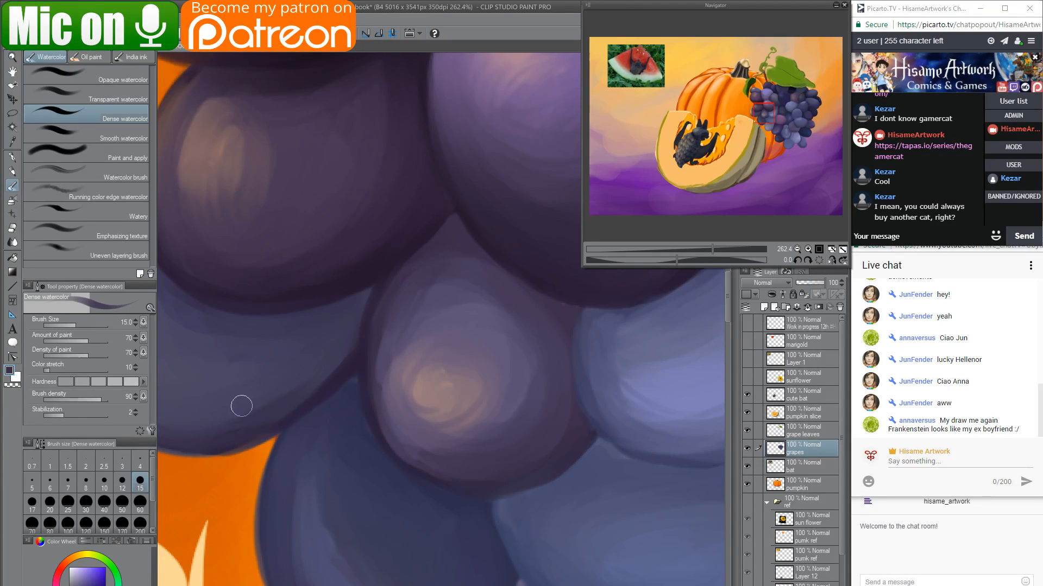
pyautogui.press(']')
pyautogui.press(']')
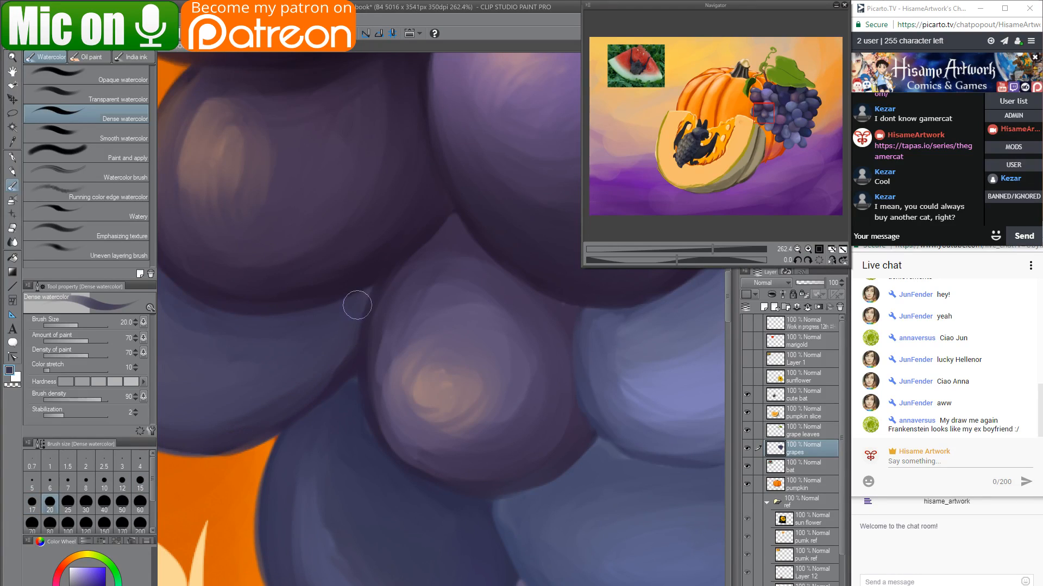
pyautogui.moveTo(358, 305)
pyautogui.mouseDown()
pyautogui.moveTo(335, 368)
pyautogui.moveTo(366, 292)
pyautogui.moveTo(320, 384)
pyautogui.moveTo(351, 322)
pyautogui.mouseUp()
pyautogui.moveTo(512, 426); pyautogui.dragTo(340, 305)
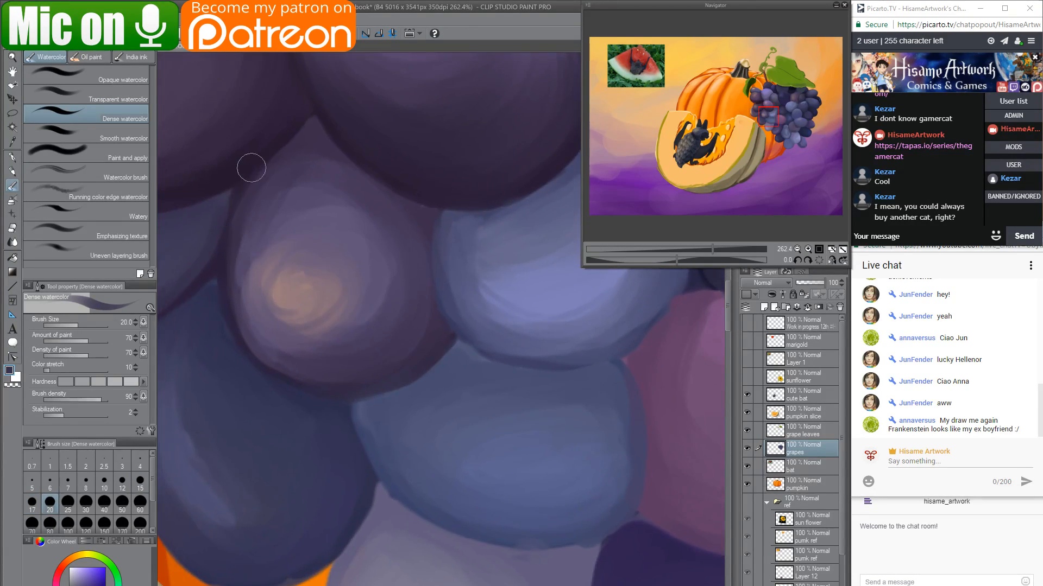
pyautogui.keyDown('alt'); pyautogui.click(241, 190); pyautogui.keyUp('alt')
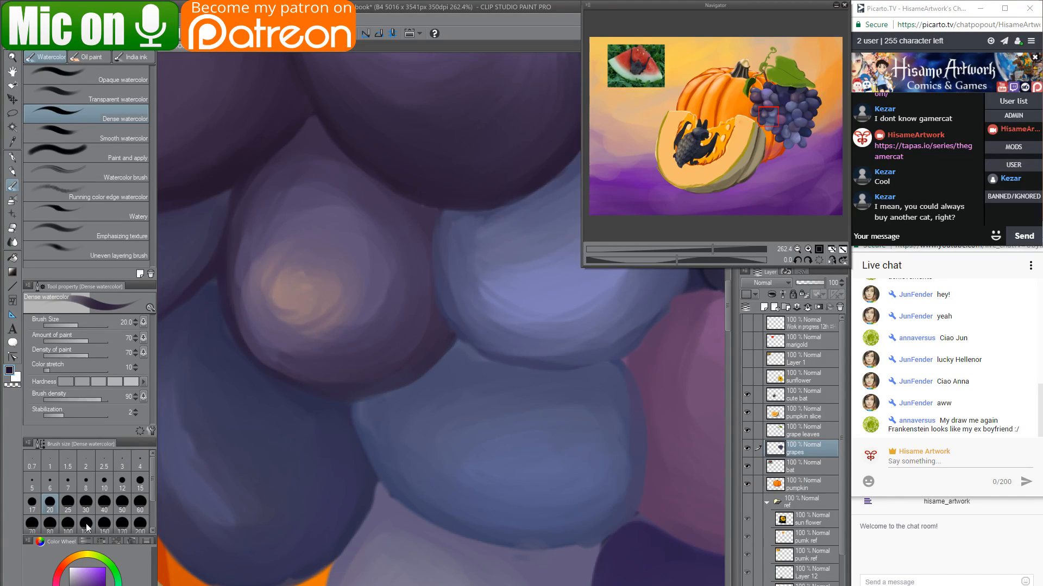
pyautogui.moveTo(213, 201)
pyautogui.mouseDown()
pyautogui.moveTo(218, 267)
pyautogui.moveTo(403, 367)
pyautogui.moveTo(353, 388)
pyautogui.moveTo(380, 386)
pyautogui.moveTo(445, 329)
pyautogui.moveTo(406, 193)
pyautogui.moveTo(432, 213)
pyautogui.moveTo(458, 315)
pyautogui.moveTo(436, 222)
pyautogui.moveTo(435, 210)
pyautogui.moveTo(444, 213)
pyautogui.moveTo(384, 326)
pyautogui.mouseUp()
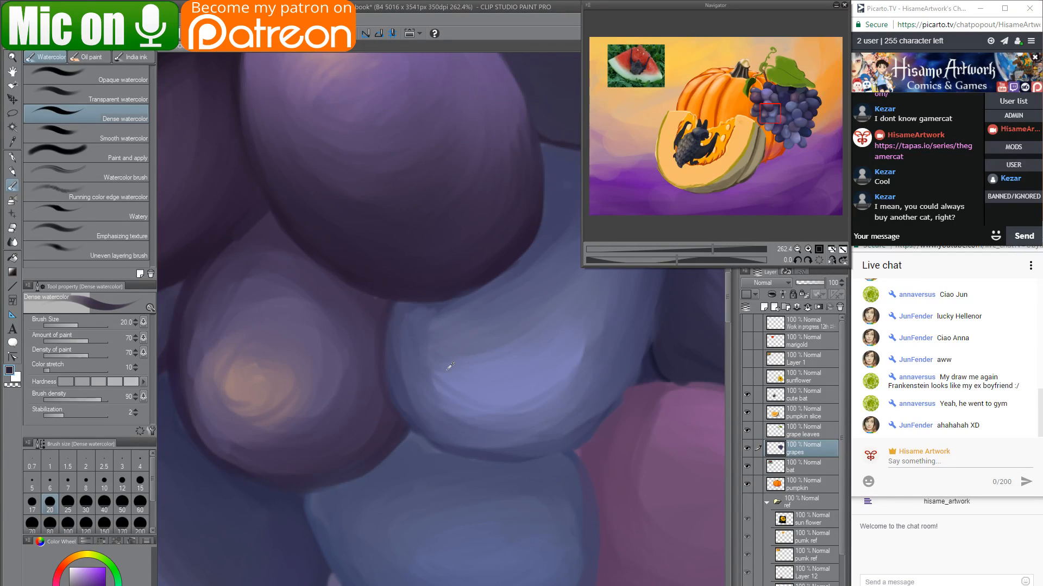
# Examine the grape cluster against the whole painting, then look closely at the pale blue grape below the large purple one.
pyautogui.scroll(-6, 450, 366)
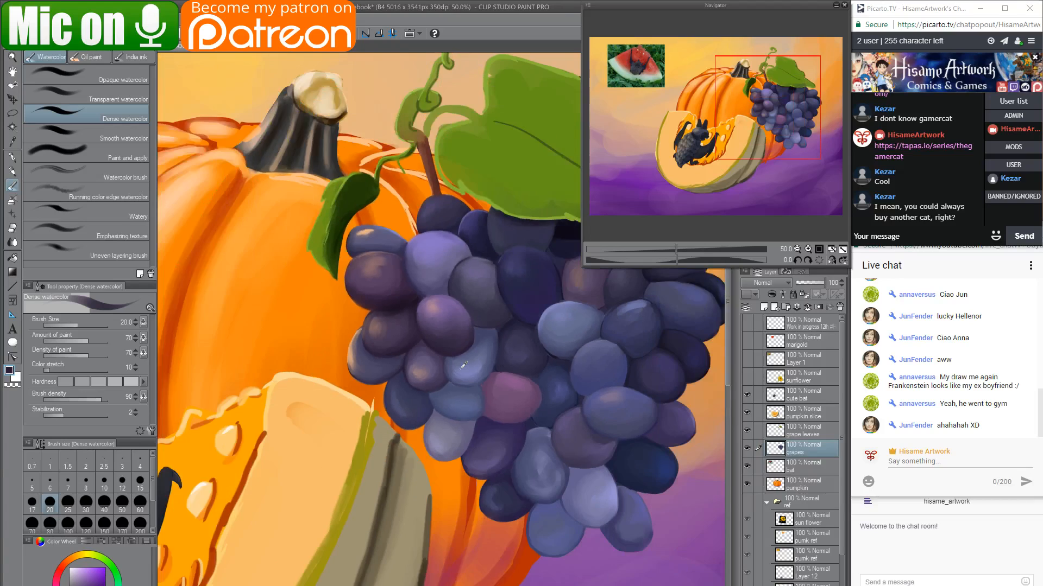
pyautogui.scroll(-3, 463, 365)
pyautogui.moveTo(485, 409); pyautogui.dragTo(483, 375)
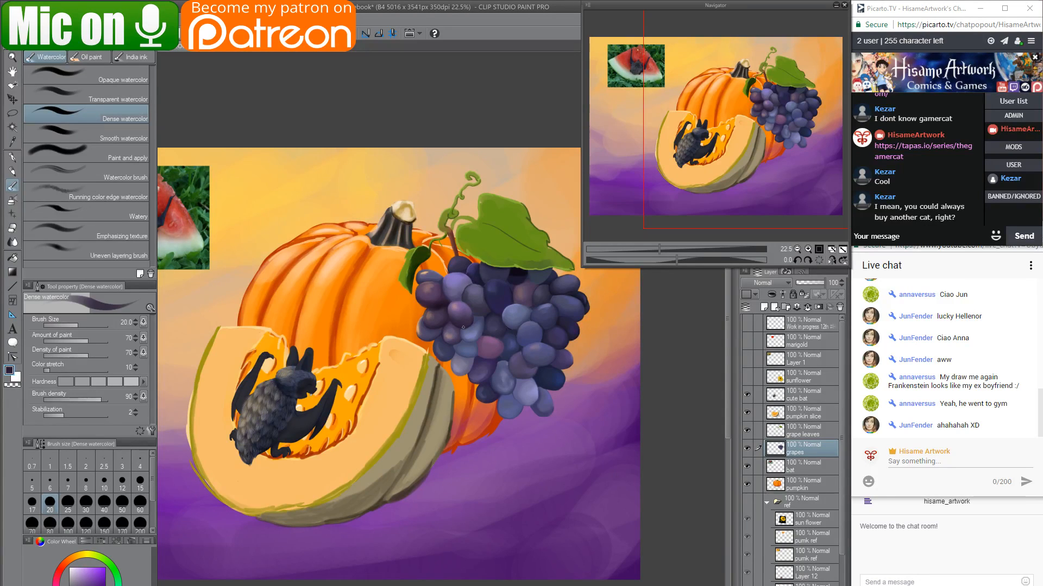
pyautogui.scroll(2, 598, 402)
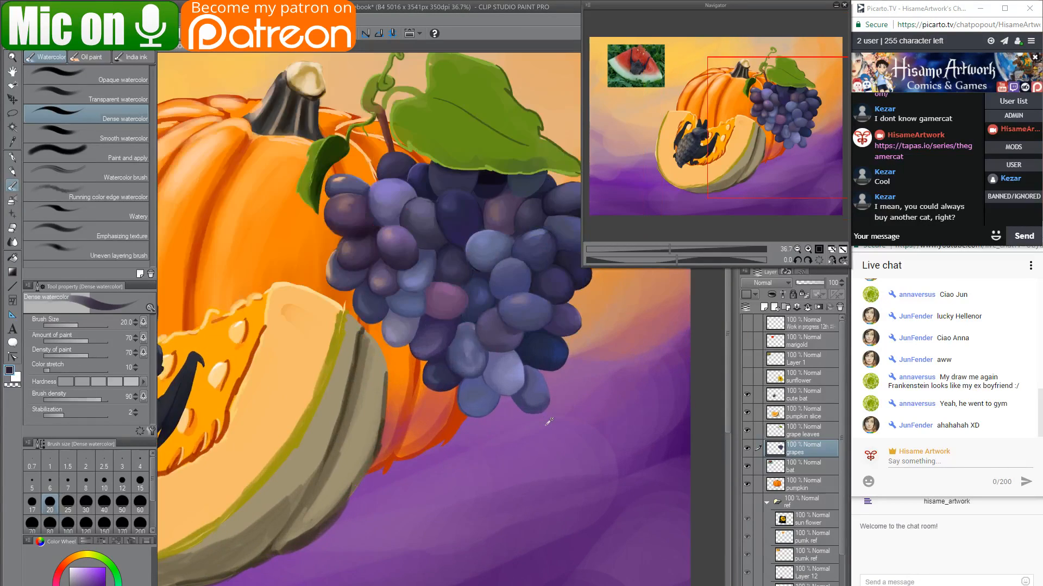
pyautogui.scroll(-4, 523, 404)
pyautogui.scroll(2, 396, 375)
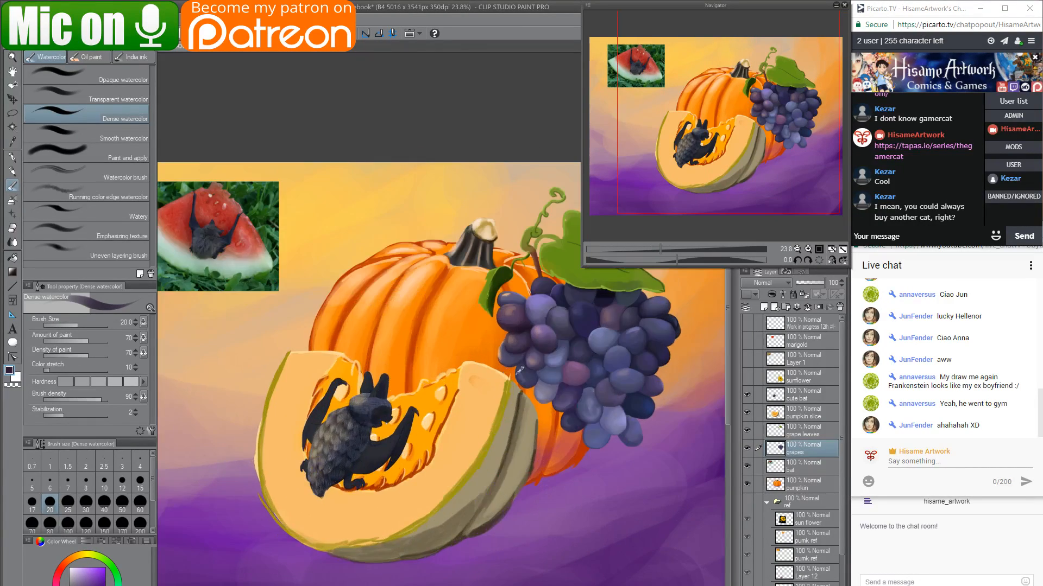
pyautogui.scroll(6, 570, 344)
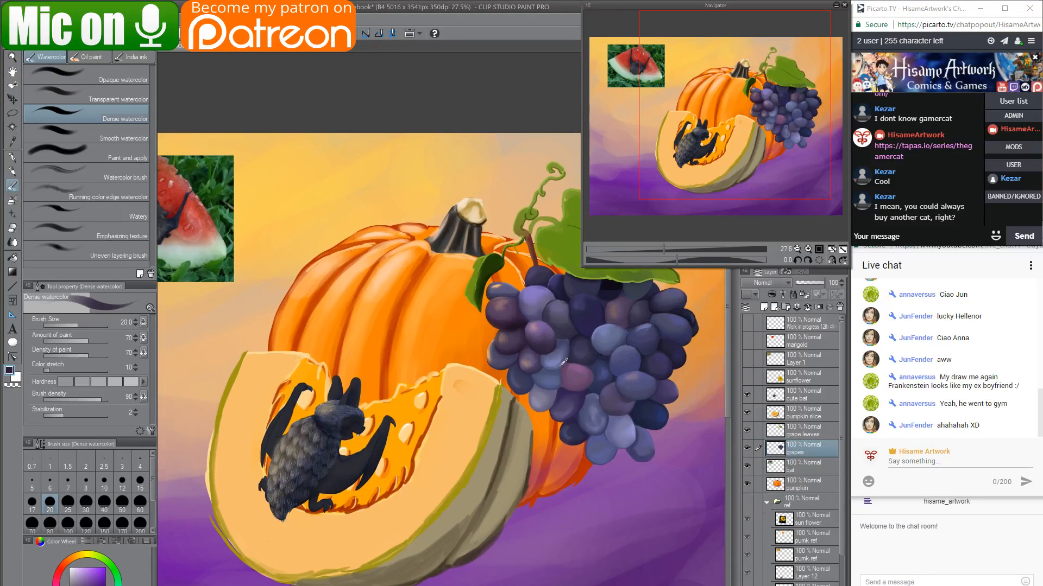
pyautogui.scroll(3, 567, 339)
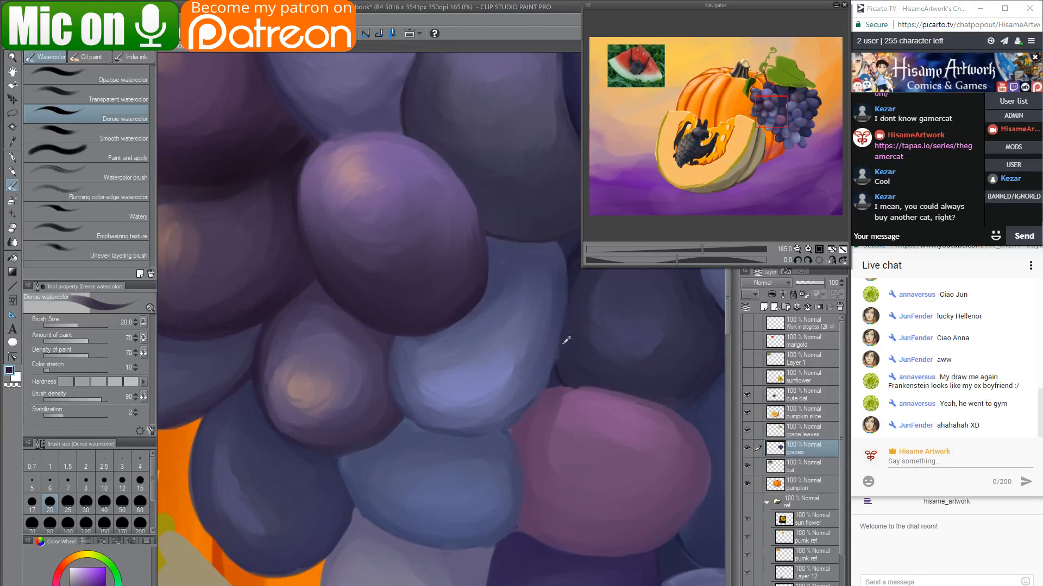
# Soften the pale blue grape's highlight with the Watercolor brush at size 50, then rework it in a lighter periwinkle blue.
pyautogui.click(62, 172)
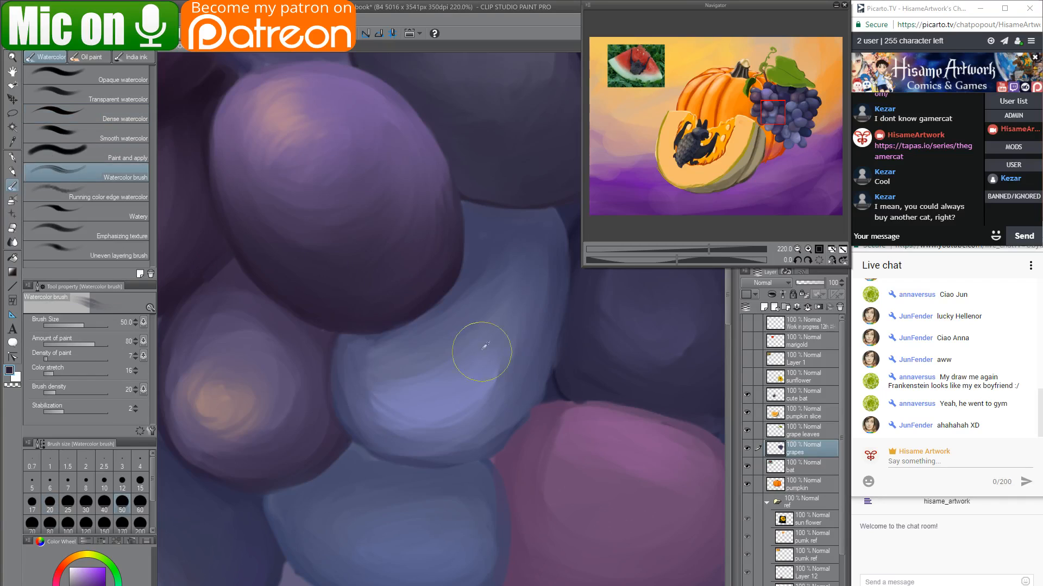
pyautogui.moveTo(444, 354)
pyautogui.mouseDown()
pyautogui.moveTo(369, 384)
pyautogui.moveTo(495, 331)
pyautogui.moveTo(439, 381)
pyautogui.moveTo(437, 406)
pyautogui.moveTo(486, 387)
pyautogui.moveTo(370, 397)
pyautogui.moveTo(371, 409)
pyautogui.moveTo(504, 401)
pyautogui.moveTo(510, 297)
pyautogui.moveTo(412, 417)
pyautogui.moveTo(386, 397)
pyautogui.moveTo(510, 322)
pyautogui.moveTo(402, 396)
pyautogui.moveTo(486, 339)
pyautogui.moveTo(515, 335)
pyautogui.moveTo(425, 433)
pyautogui.moveTo(543, 304)
pyautogui.moveTo(542, 289)
pyautogui.moveTo(437, 421)
pyautogui.moveTo(375, 392)
pyautogui.moveTo(514, 301)
pyautogui.moveTo(403, 382)
pyautogui.mouseUp()
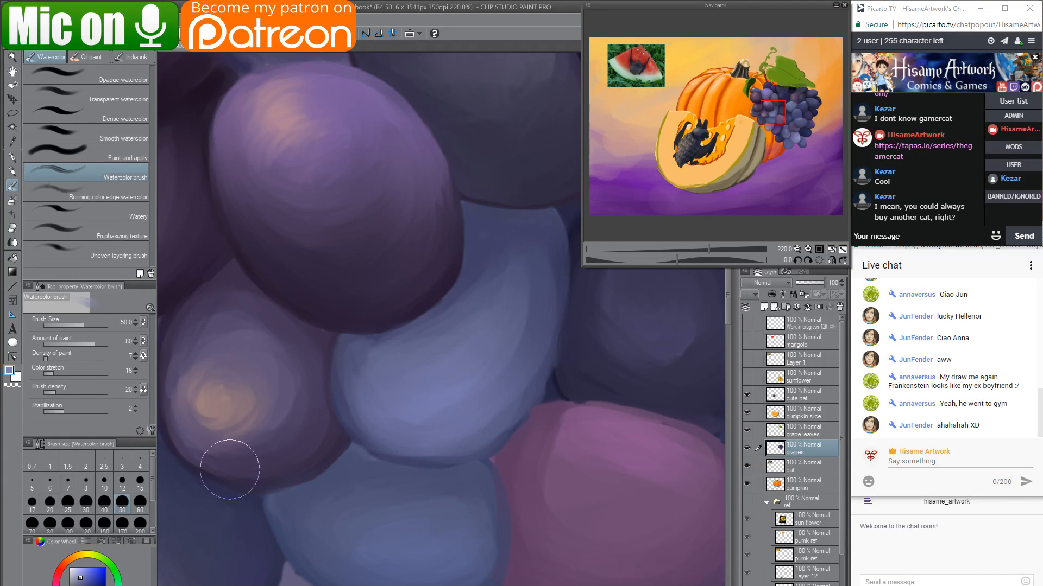
pyautogui.click(80, 571)
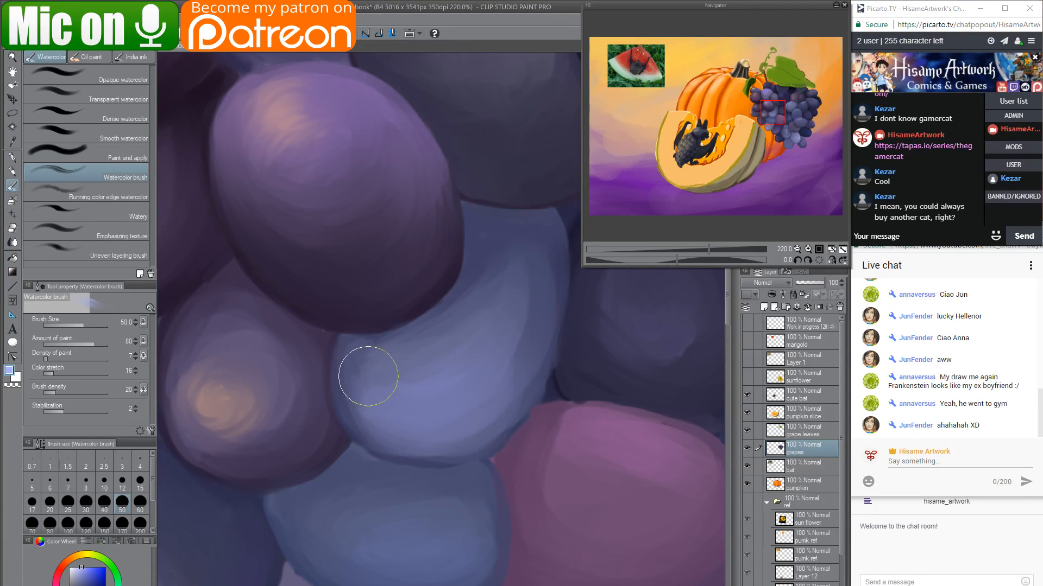
pyautogui.moveTo(396, 399)
pyautogui.mouseDown()
pyautogui.moveTo(464, 393)
pyautogui.moveTo(422, 387)
pyautogui.moveTo(435, 413)
pyautogui.moveTo(406, 423)
pyautogui.moveTo(469, 419)
pyautogui.moveTo(372, 395)
pyautogui.moveTo(483, 381)
pyautogui.moveTo(455, 425)
pyautogui.moveTo(527, 338)
pyautogui.moveTo(413, 428)
pyautogui.moveTo(430, 433)
pyautogui.moveTo(463, 339)
pyautogui.moveTo(453, 375)
pyautogui.moveTo(420, 399)
pyautogui.moveTo(450, 433)
pyautogui.moveTo(465, 361)
pyautogui.mouseUp()
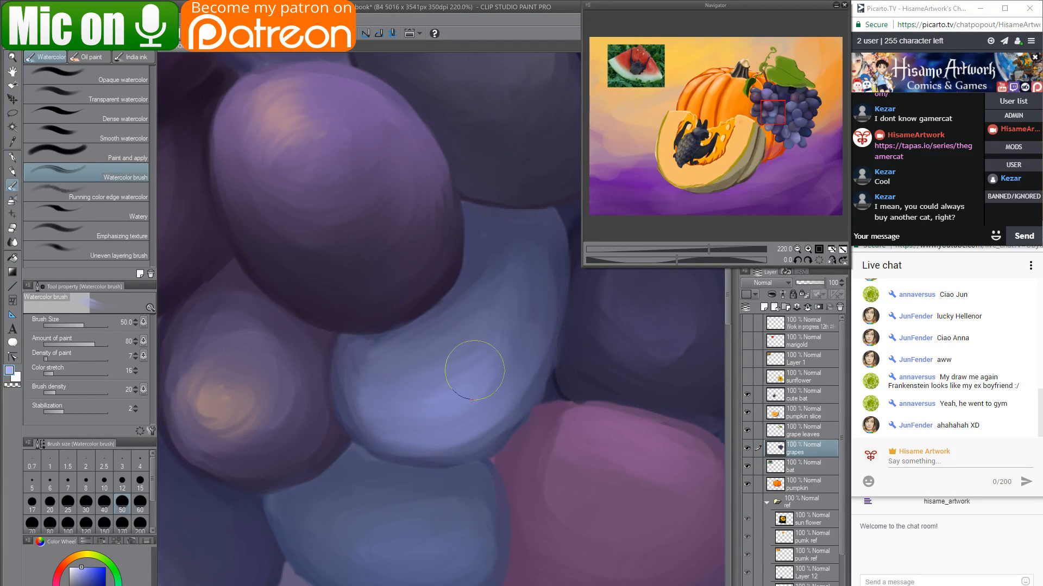
# Brighten the pale blue grape's lower highlight with Smooth watercolor at size 40 and blend it using the Watercolor brush at size 25.
pyautogui.click(74, 133)
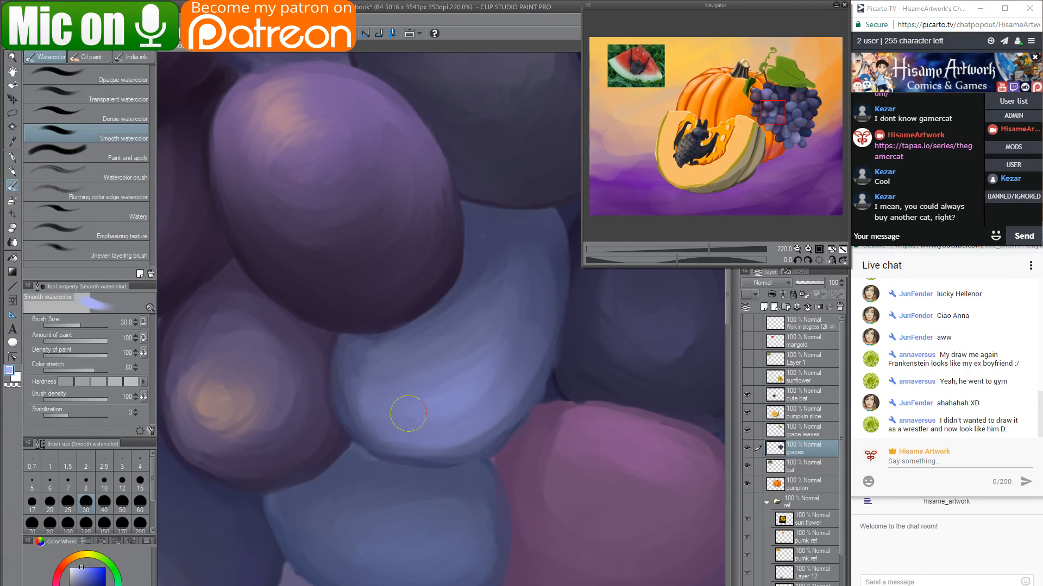
pyautogui.press(']')
pyautogui.moveTo(482, 382)
pyautogui.mouseDown()
pyautogui.moveTo(388, 414)
pyautogui.moveTo(499, 366)
pyautogui.moveTo(447, 428)
pyautogui.moveTo(394, 435)
pyautogui.moveTo(524, 369)
pyautogui.mouseUp()
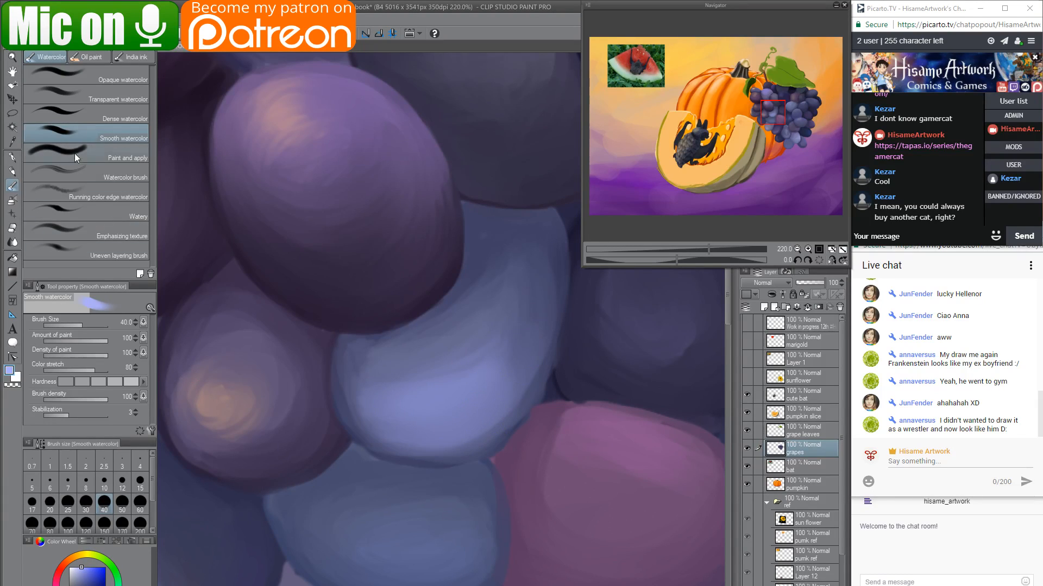
pyautogui.click(70, 172)
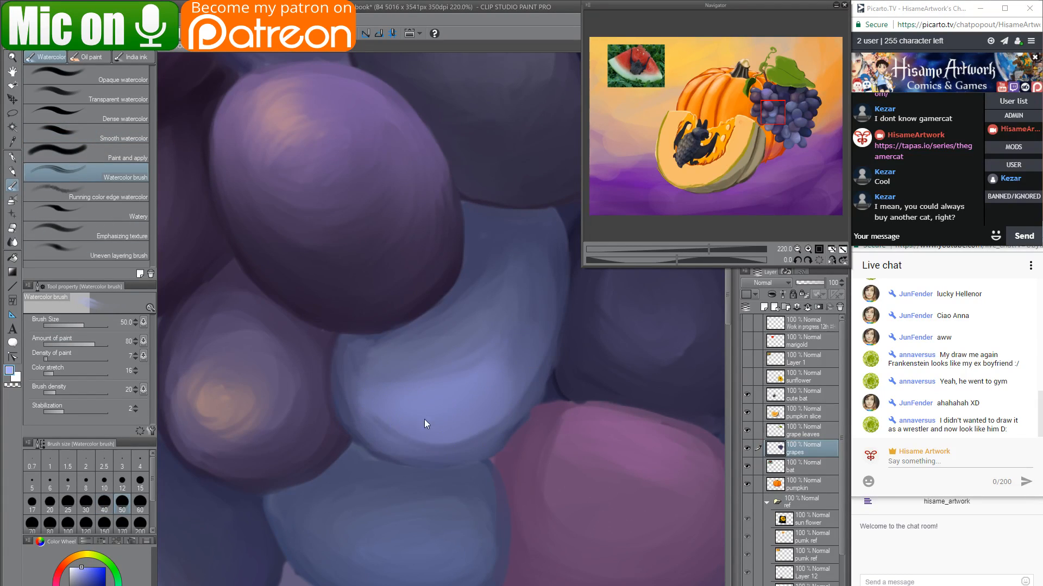
pyautogui.press('[')
pyautogui.press('[')
pyautogui.press('[')
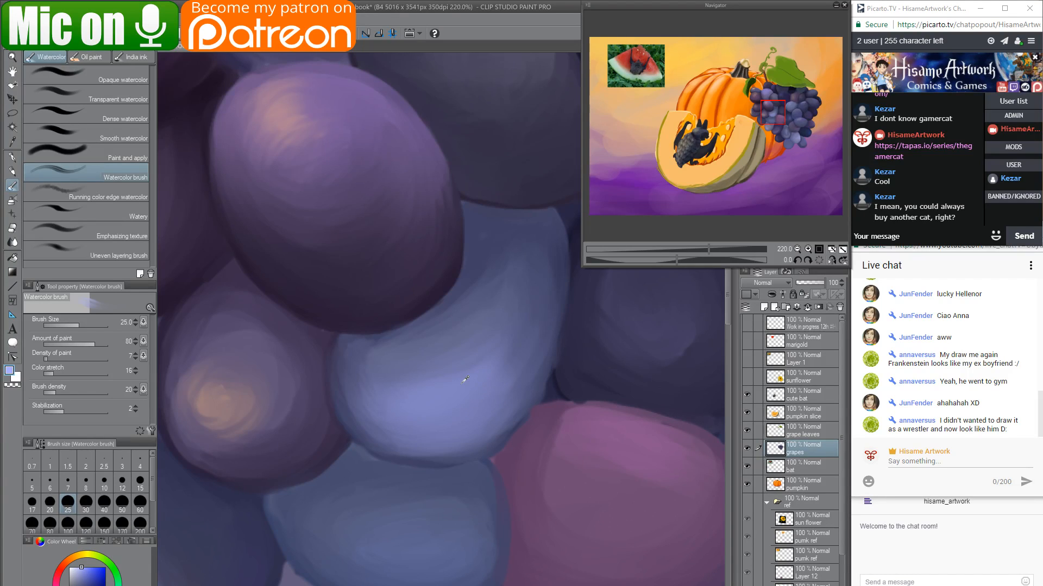
pyautogui.scroll(-6, 464, 380)
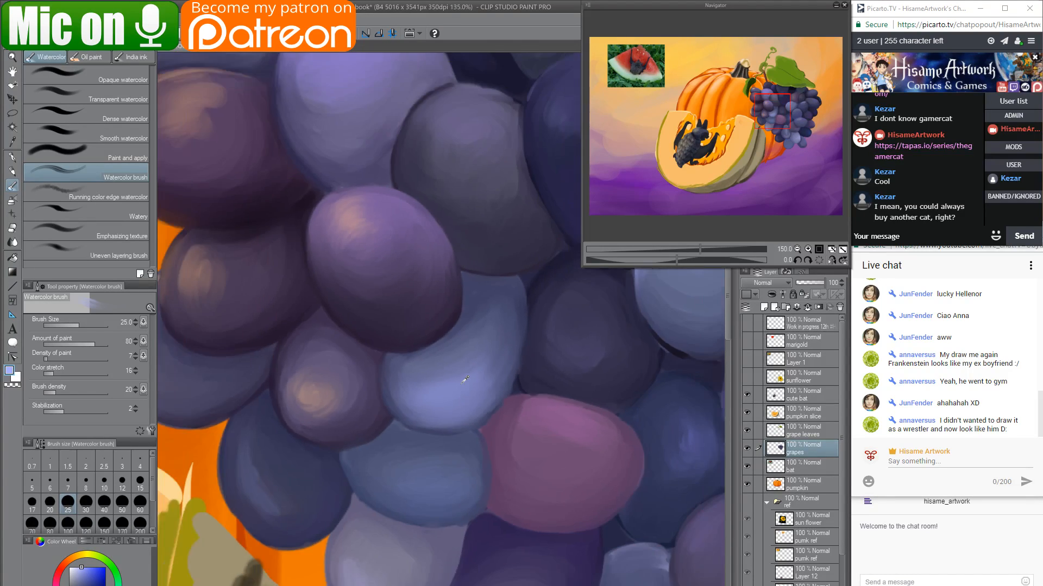
pyautogui.scroll(-2, 464, 380)
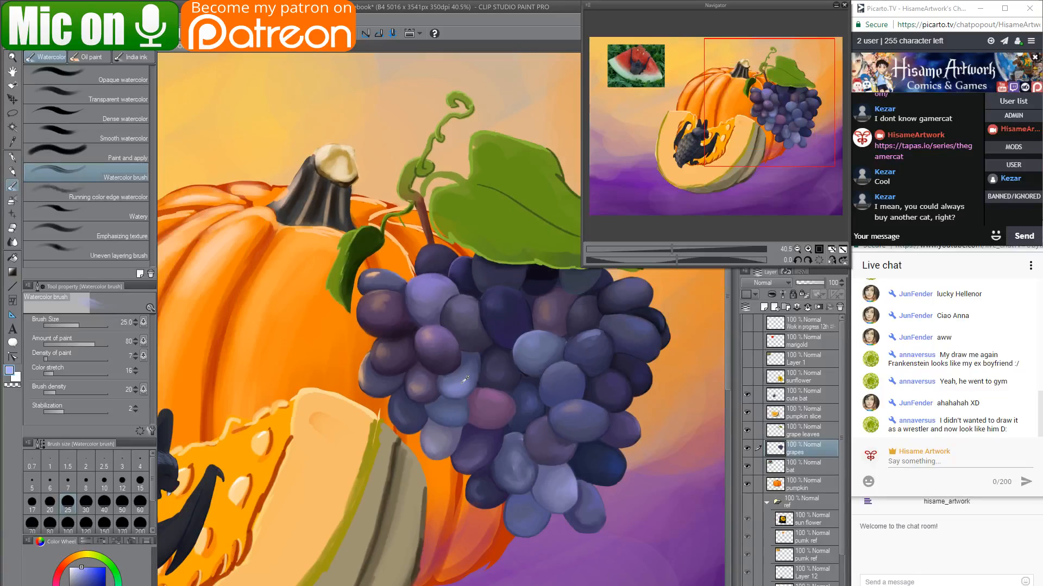
pyautogui.scroll(-1, 464, 380)
pyautogui.moveTo(442, 351); pyautogui.dragTo(553, 337)
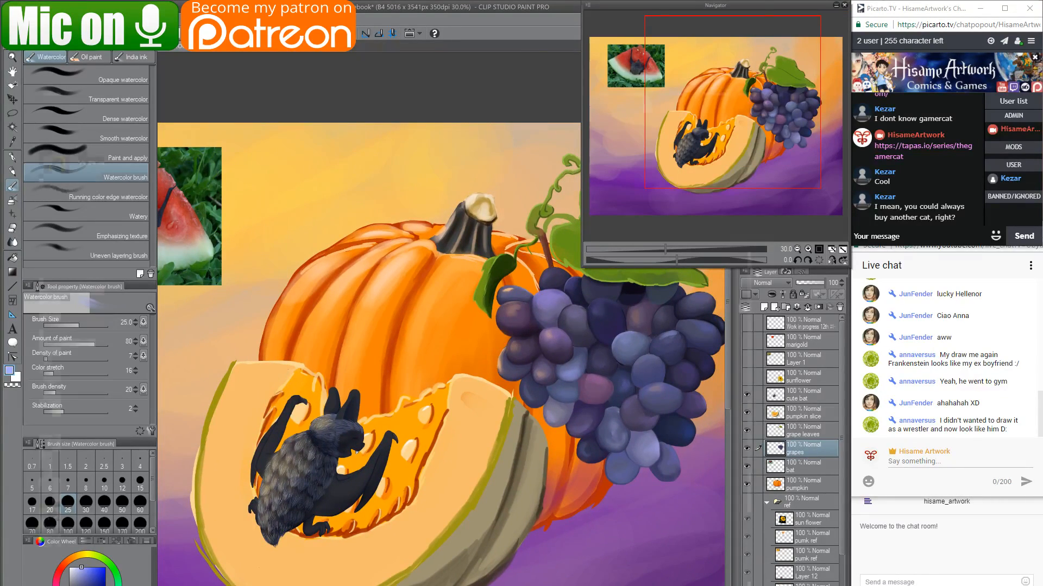
# Switch to the Hisame Artwork Facebook page in the browser, read through the open post's comments and close the post.
pyautogui.hotkey('alt', 'Tab')
pyautogui.click(361, 18)
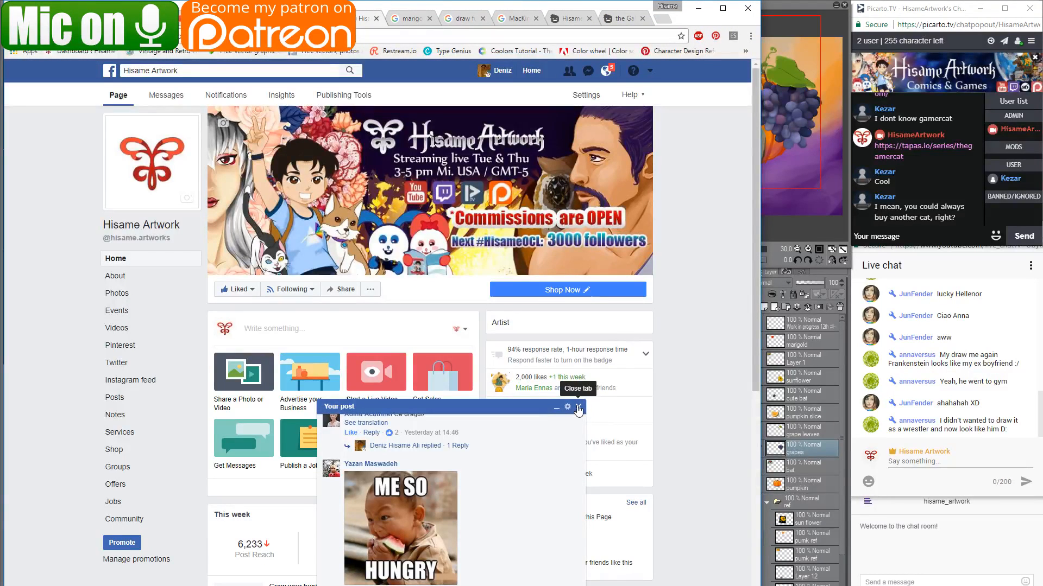
pyautogui.scroll(5, 531, 467)
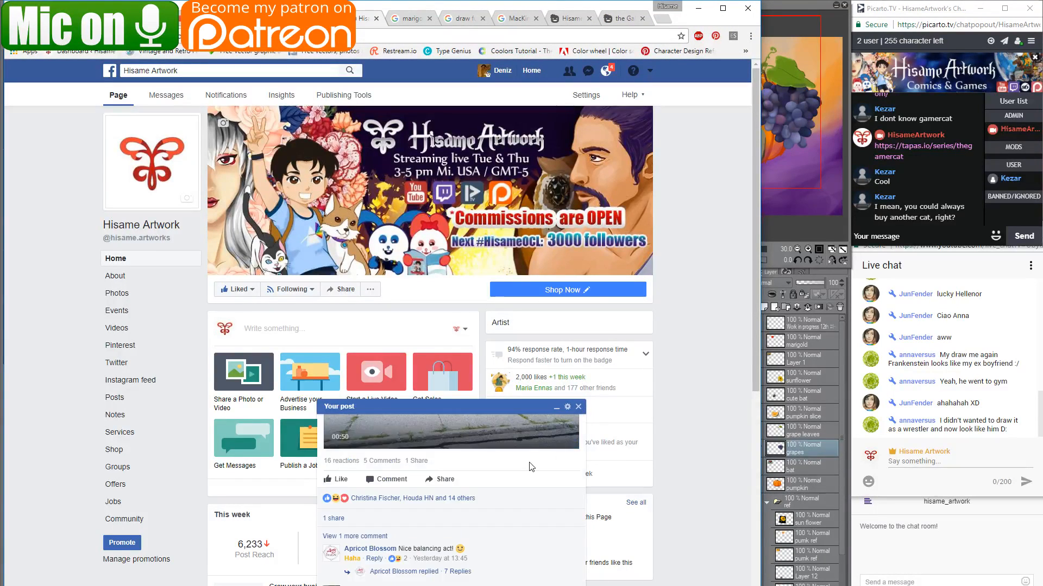
pyautogui.scroll(-5, 342, 579)
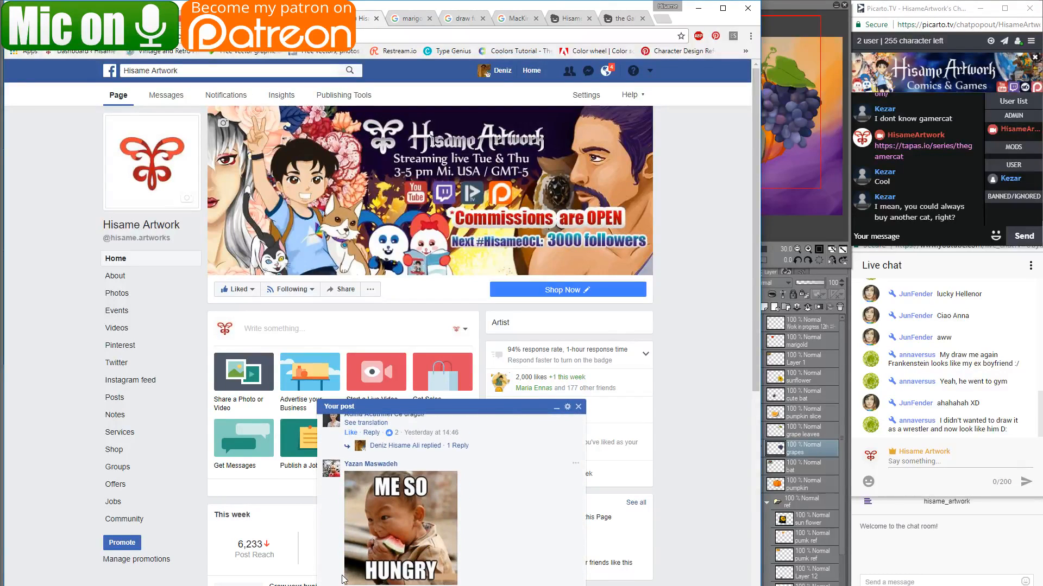
pyautogui.click(578, 406)
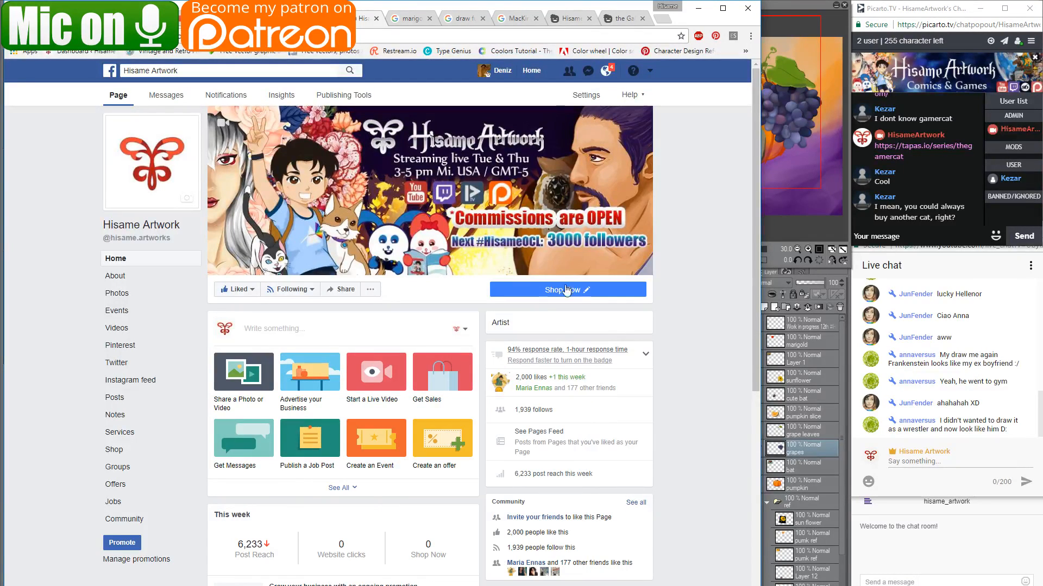
# Open the Hisame Artwork Event Center group from the Facebook page and look over its pinned #DrawMeAgain album post.
pyautogui.scroll(-7, 264, 435)
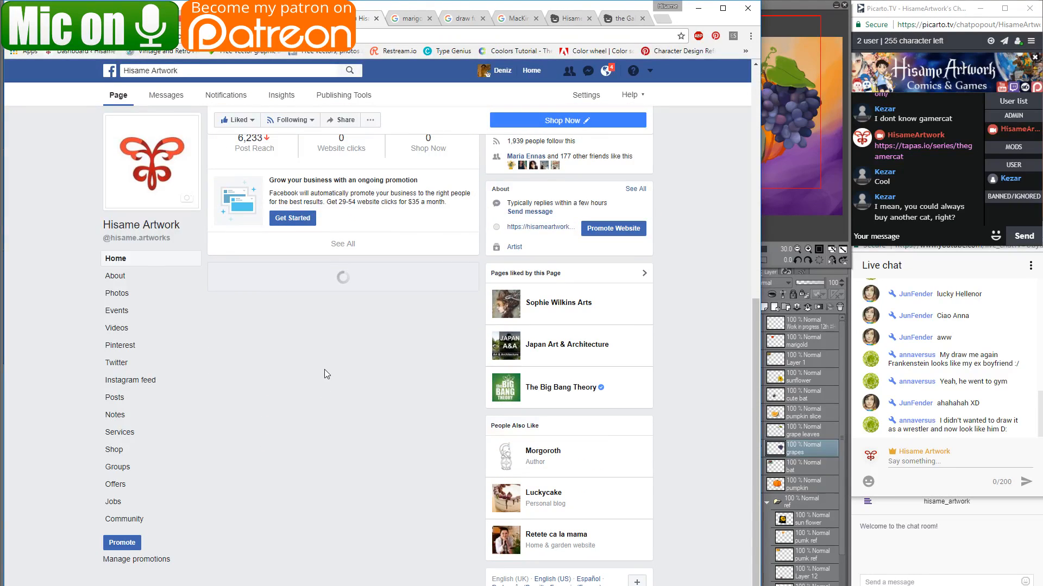
pyautogui.scroll(-15, 324, 373)
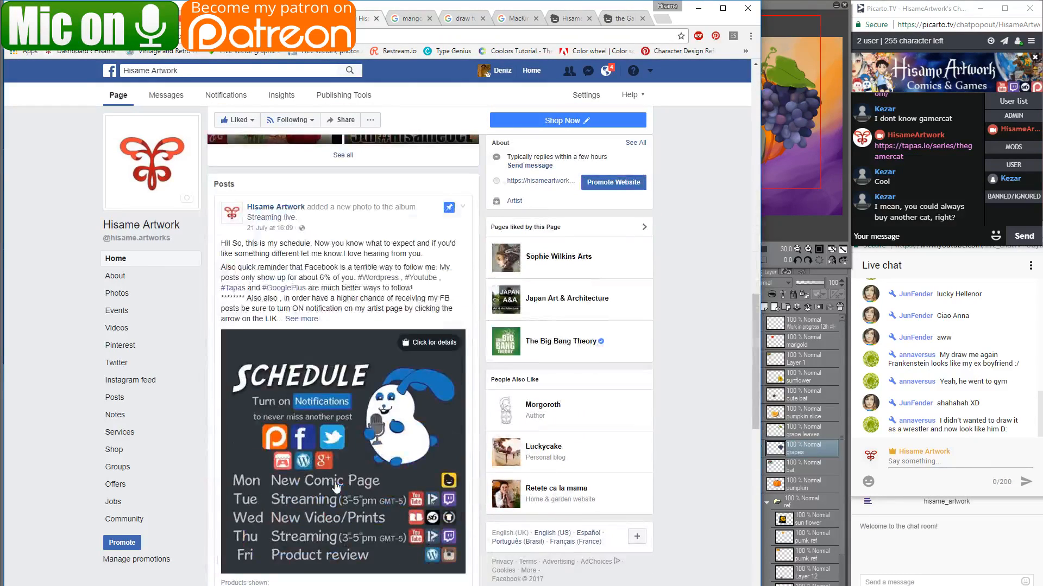
pyautogui.scroll(-8, 335, 488)
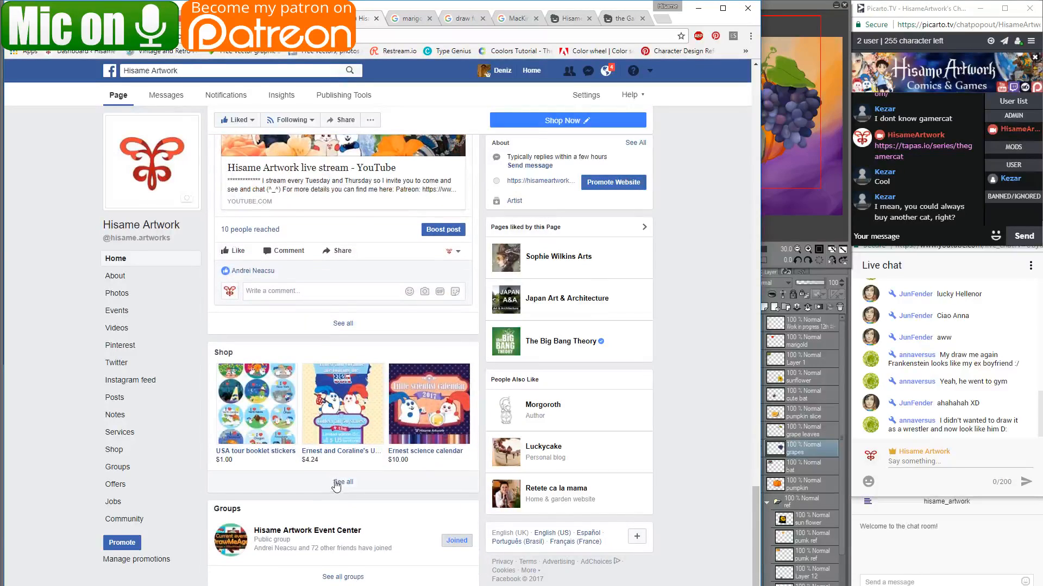
pyautogui.click(312, 530)
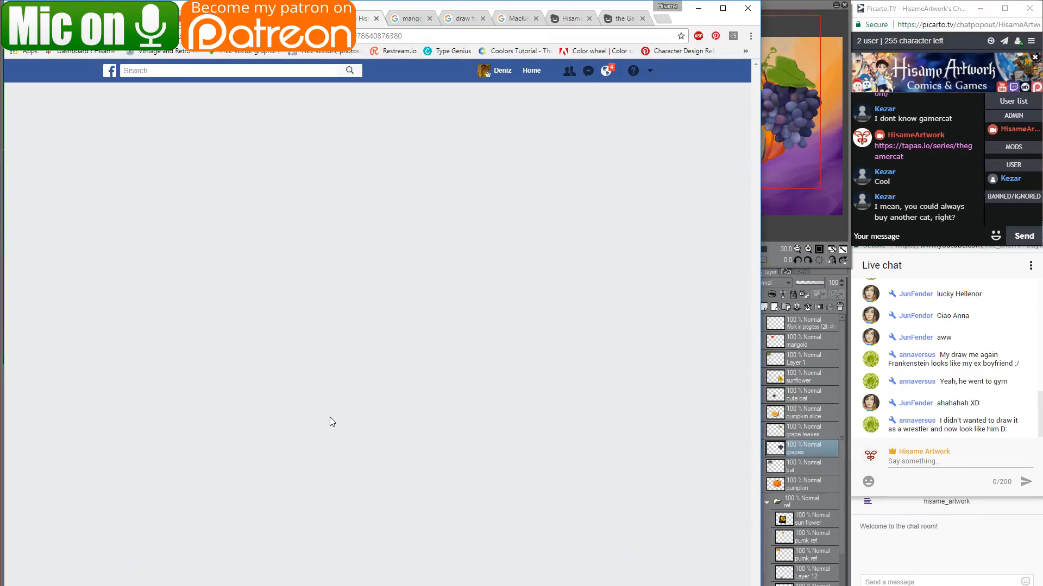
pyautogui.scroll(-4, 323, 417)
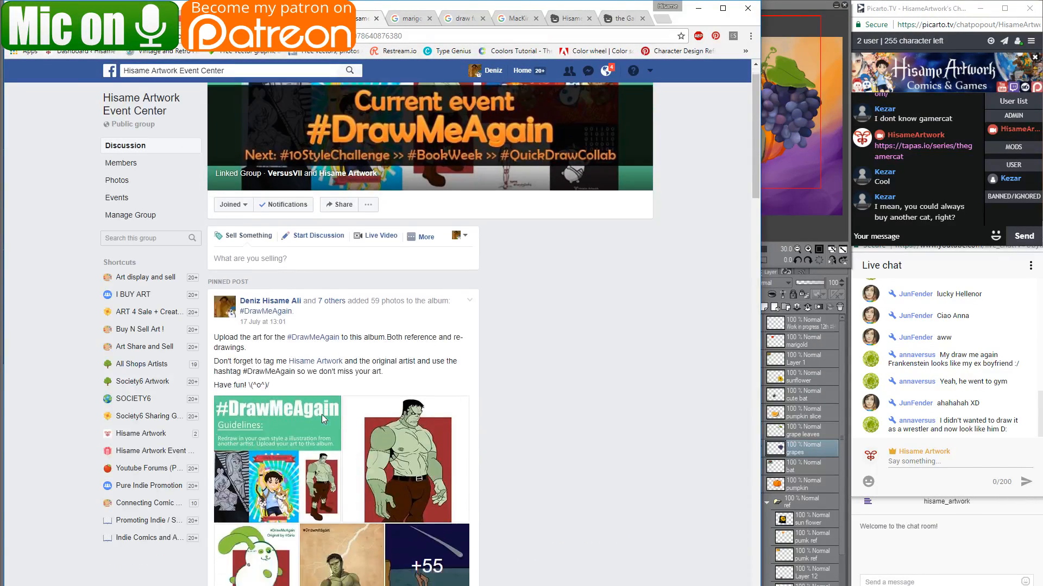
pyautogui.scroll(-4, 322, 419)
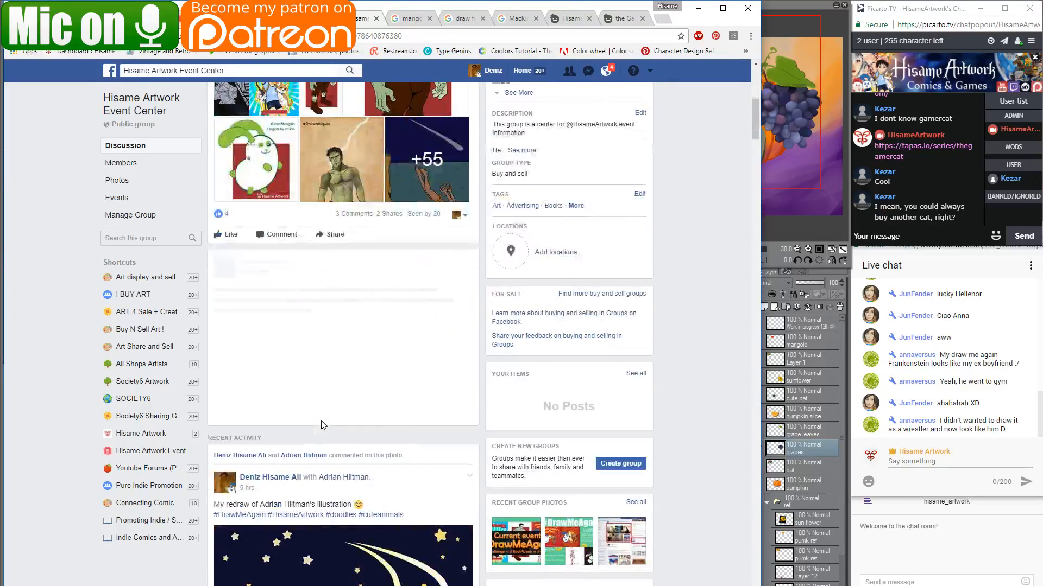
pyautogui.scroll(8, 322, 426)
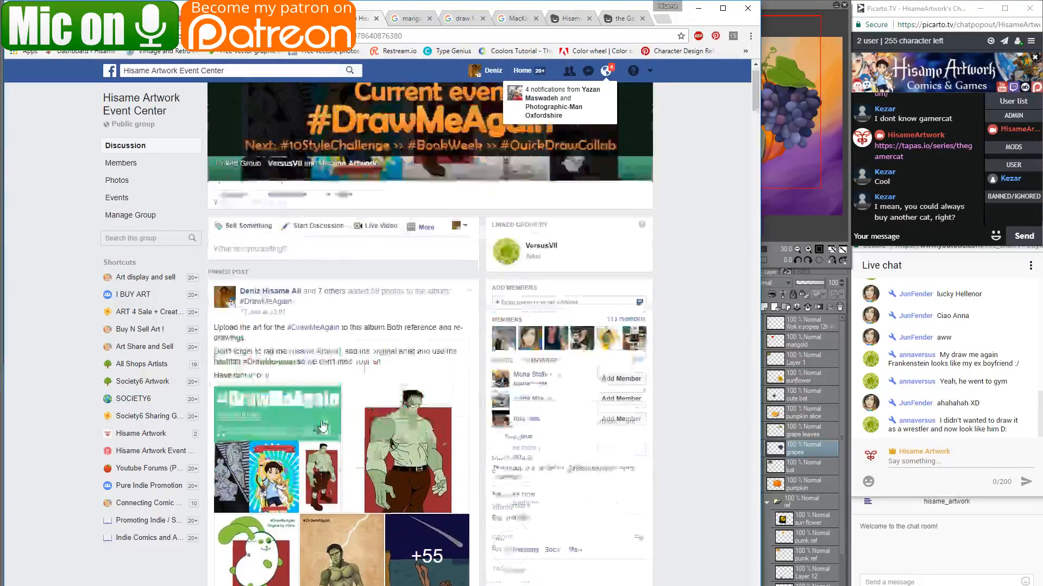
# Switch back to Clip Studio Paint, make the pumpkin layer active and collapse the ref folder.
pyautogui.click(698, 8)
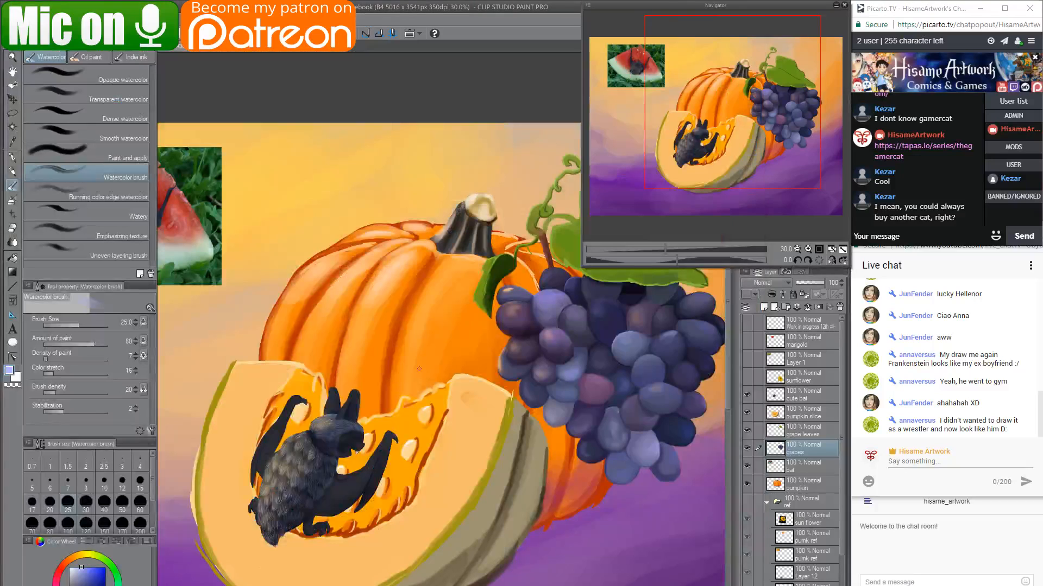
pyautogui.click(786, 484)
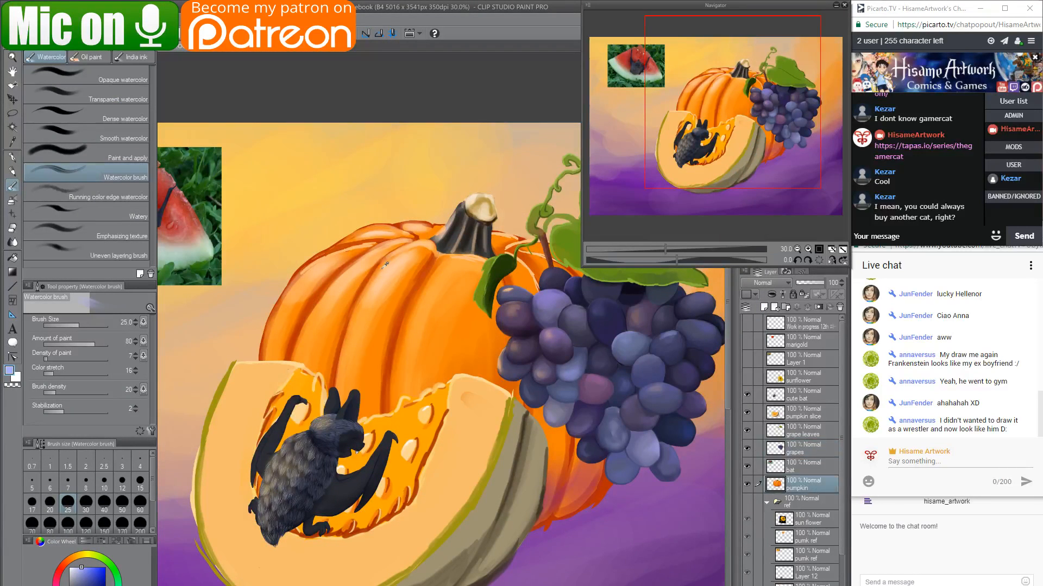
pyautogui.moveTo(368, 280); pyautogui.dragTo(479, 259)
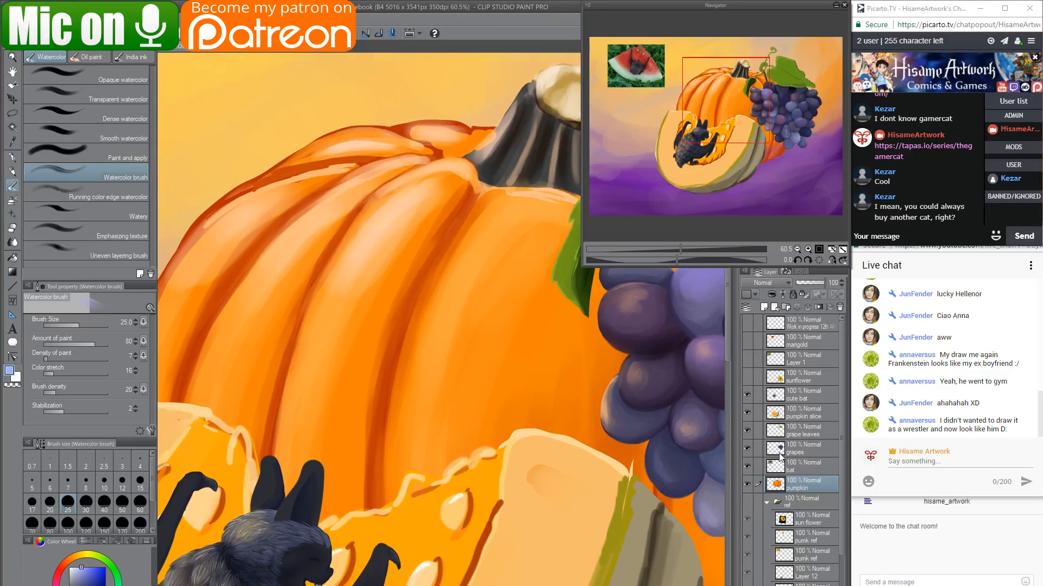
pyautogui.click(767, 501)
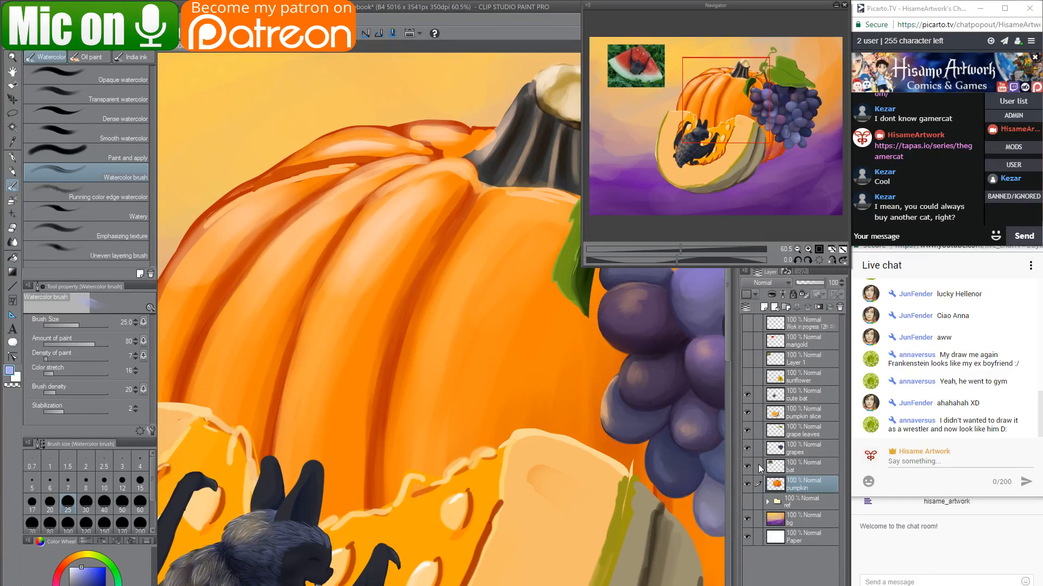
# Hide the bat, grapes, grape leaves, pumpkin slice and cute bat layers so only the pumpkin shows over the background.
pyautogui.moveTo(747, 465); pyautogui.dragTo(751, 389)
pyautogui.scroll(-1, 500, 436)
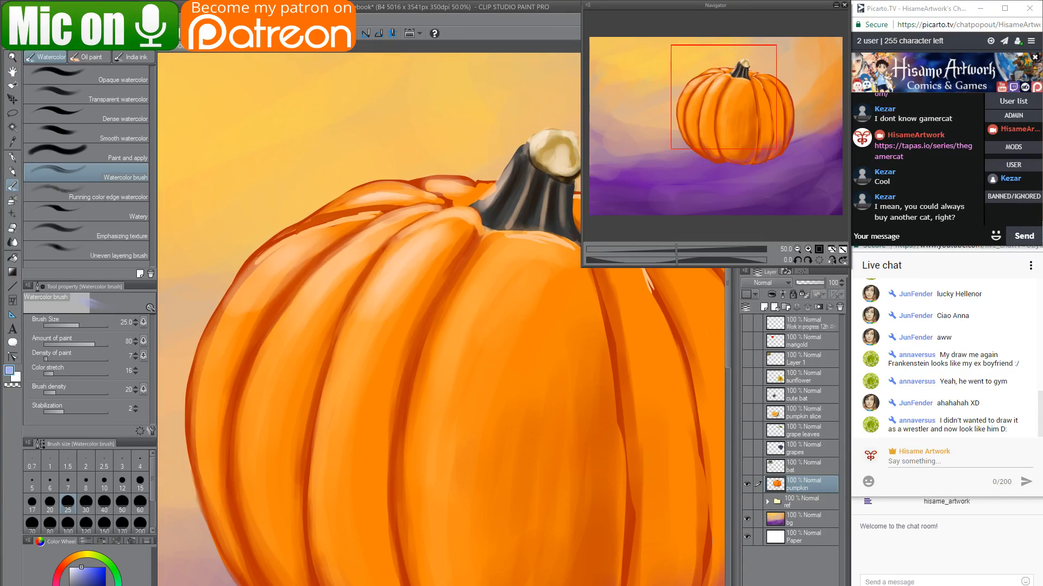
pyautogui.scroll(-1, 505, 440)
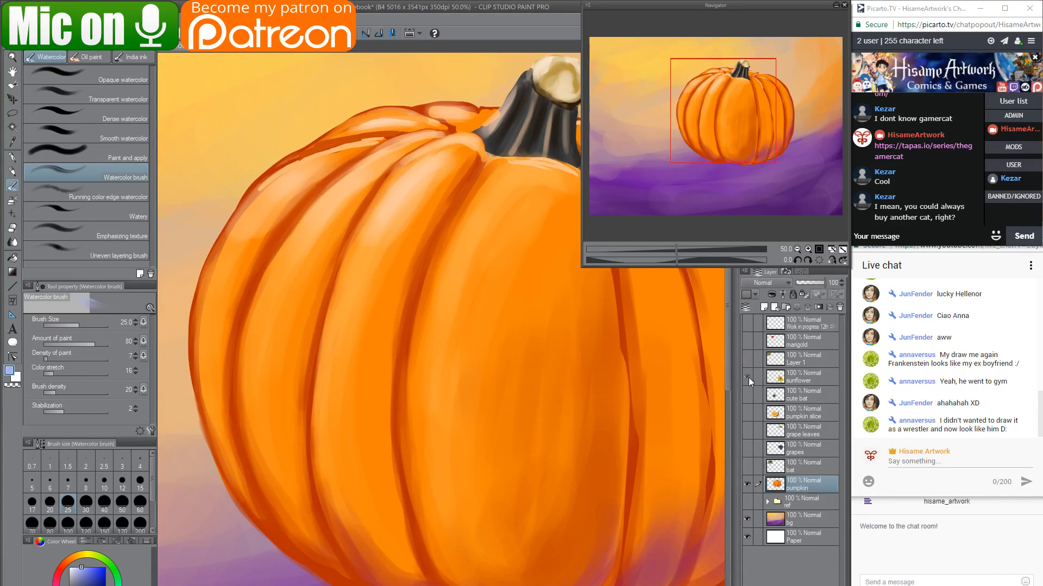
pyautogui.click(748, 377)
pyautogui.click(748, 377)
# Repaint the groove running down from the stem's right side in sampled dark red-orange with Dense watercolor at size 60.
pyautogui.moveTo(463, 368); pyautogui.dragTo(316, 333)
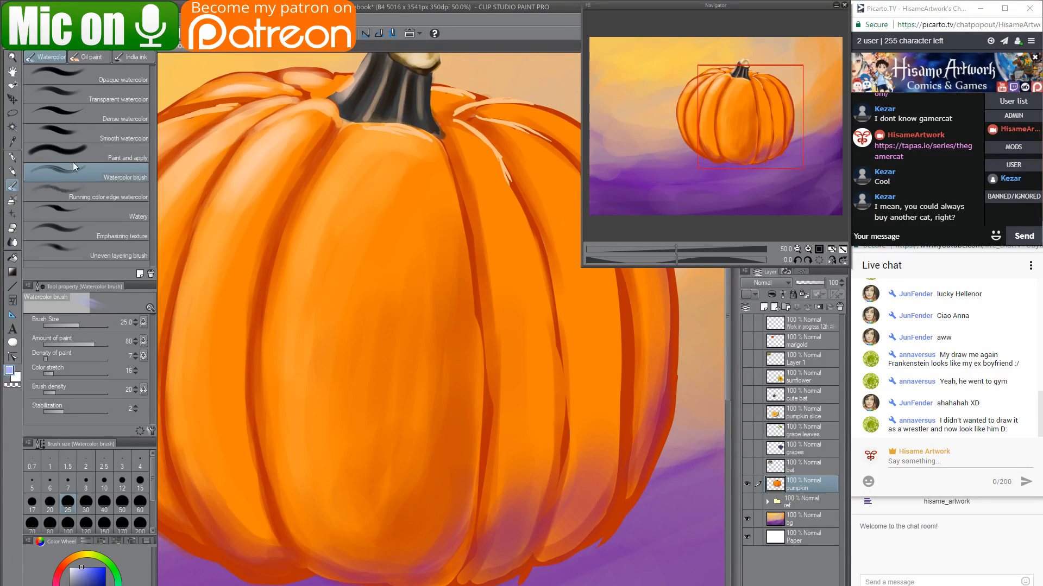
pyautogui.keyDown('alt'); pyautogui.click(468, 231); pyautogui.keyUp('alt')
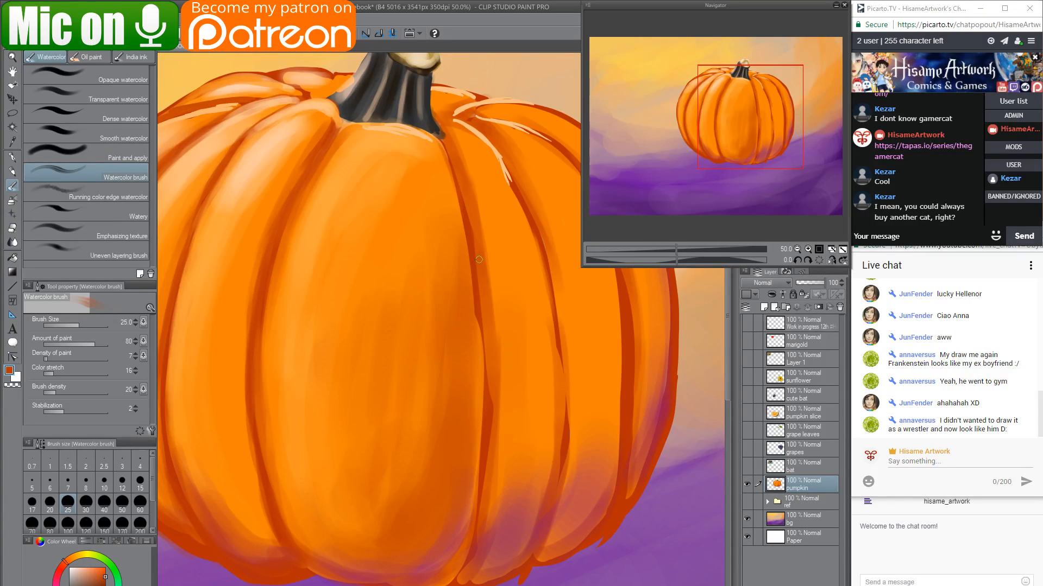
pyautogui.press(']')
pyautogui.press(']')
pyautogui.press(']')
pyautogui.press(']')
pyautogui.click(131, 118)
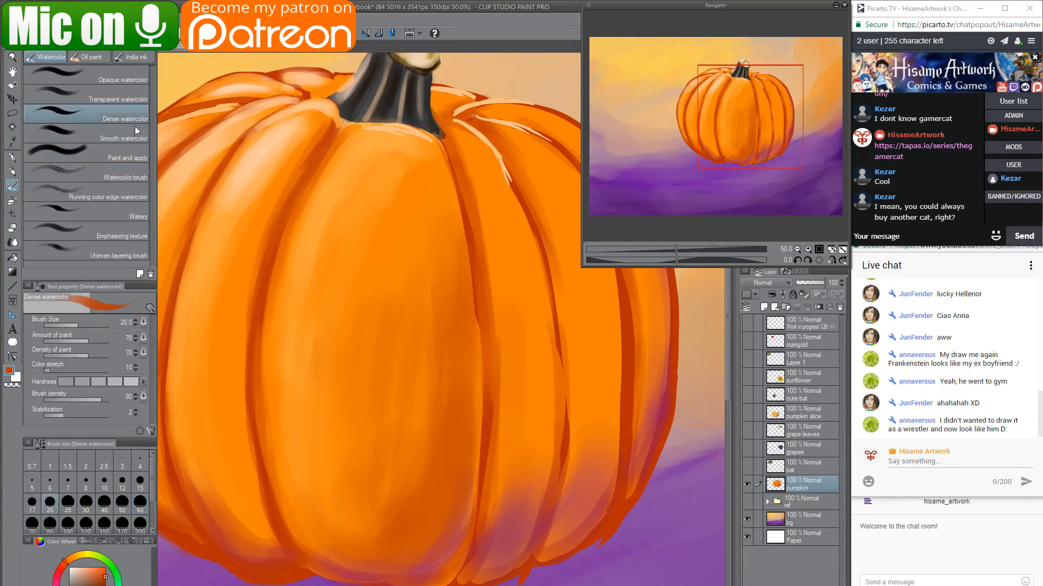
pyautogui.press(']')
pyautogui.press(']')
pyautogui.press(']')
pyautogui.press(']')
pyautogui.press(']')
pyautogui.moveTo(470, 222); pyautogui.dragTo(480, 345)
pyautogui.moveTo(476, 283); pyautogui.dragTo(483, 391)
pyautogui.moveTo(479, 266); pyautogui.dragTo(477, 461)
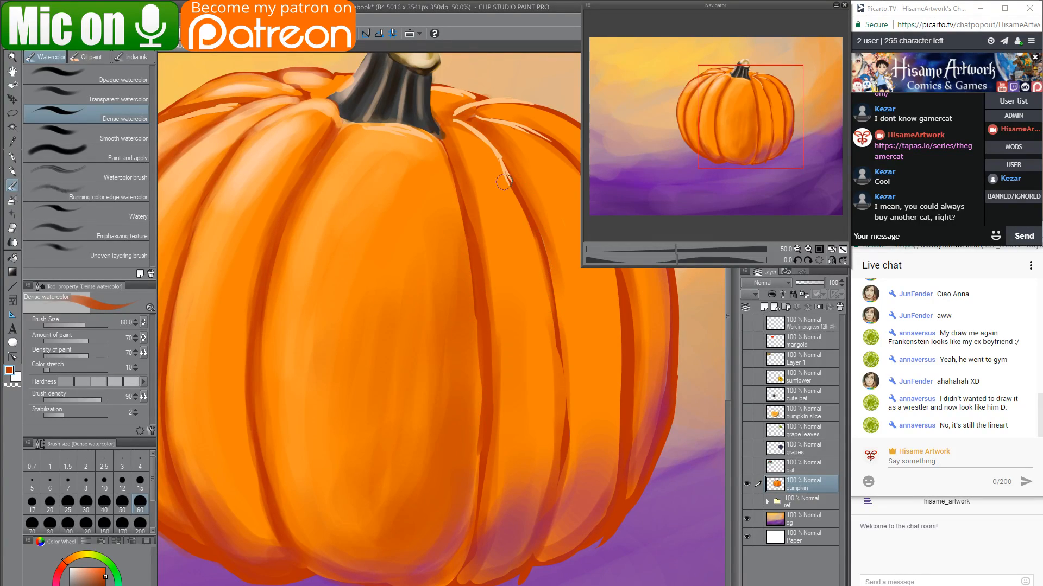
# Darken the second groove right of the stem down to the pumpkin's base with the same red-orange.
pyautogui.moveTo(458, 124)
pyautogui.mouseDown()
pyautogui.moveTo(525, 226)
pyautogui.moveTo(493, 155)
pyautogui.moveTo(550, 298)
pyautogui.moveTo(552, 269)
pyautogui.moveTo(530, 221)
pyautogui.moveTo(548, 383)
pyautogui.mouseUp()
pyautogui.moveTo(549, 309); pyautogui.dragTo(561, 451)
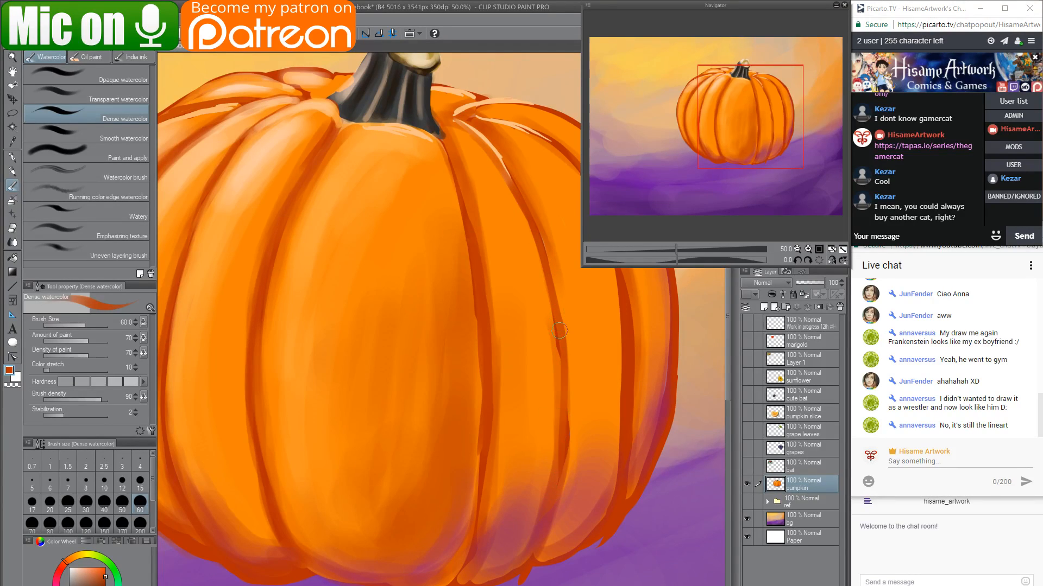
pyautogui.moveTo(559, 331); pyautogui.dragTo(571, 435)
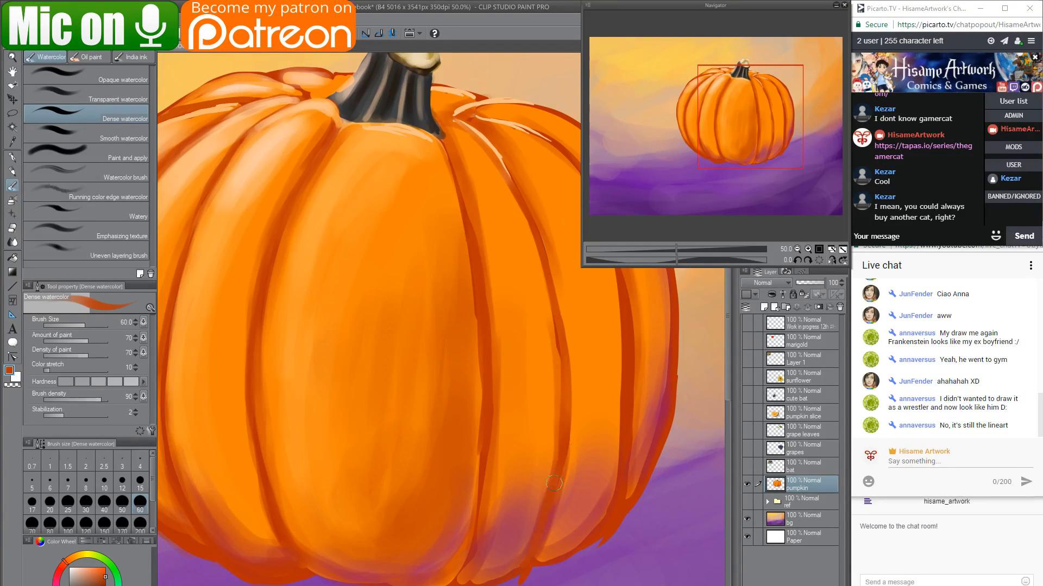
pyautogui.moveTo(554, 470); pyautogui.dragTo(457, 546)
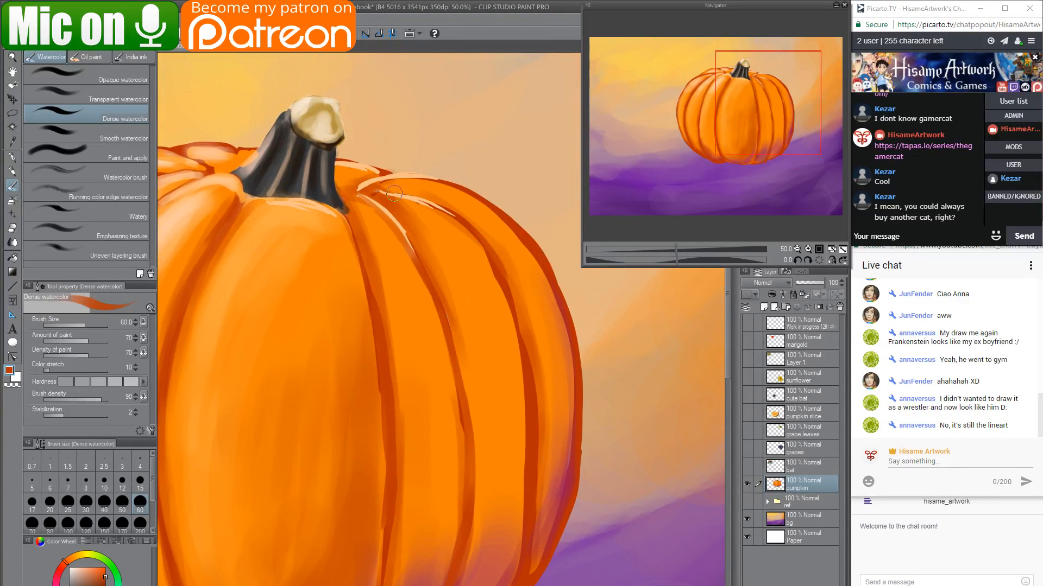
# Reinforce the pumpkin's outermost right groove and right contour with size 60 Dense watercolor strokes.
pyautogui.moveTo(376, 196)
pyautogui.mouseDown()
pyautogui.moveTo(484, 242)
pyautogui.moveTo(528, 388)
pyautogui.mouseUp()
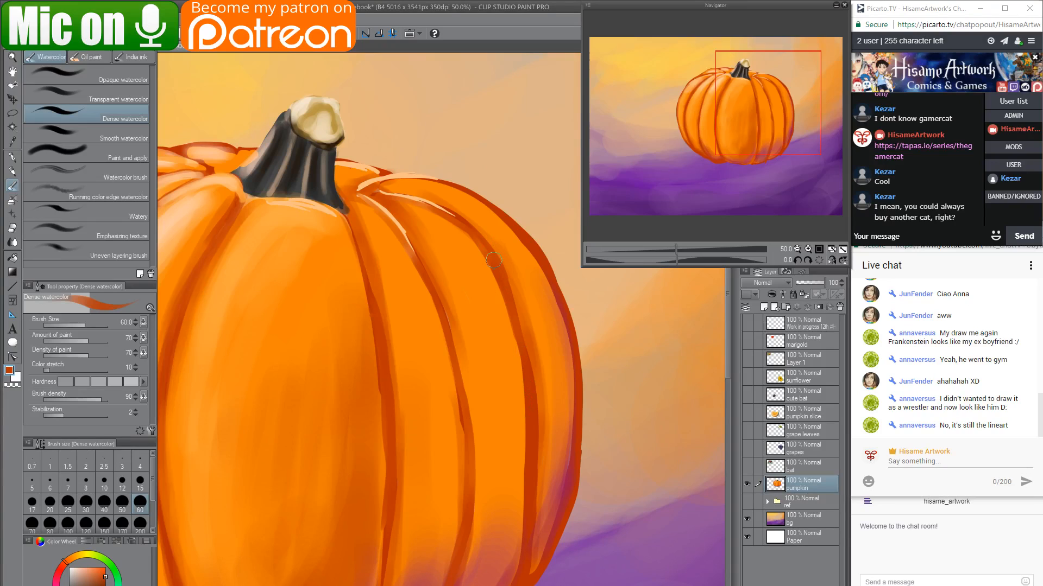
pyautogui.moveTo(493, 260); pyautogui.dragTo(523, 370)
pyautogui.moveTo(367, 189)
pyautogui.mouseDown()
pyautogui.moveTo(425, 181)
pyautogui.moveTo(464, 190)
pyautogui.moveTo(505, 223)
pyautogui.moveTo(574, 384)
pyautogui.mouseUp()
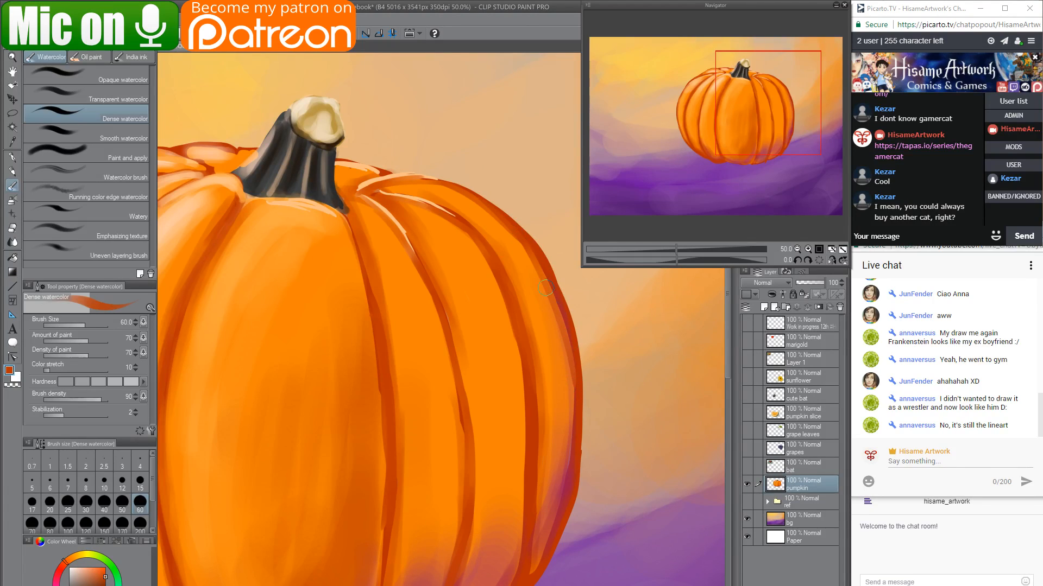
pyautogui.moveTo(539, 266)
pyautogui.mouseDown()
pyautogui.moveTo(574, 416)
pyautogui.moveTo(545, 546)
pyautogui.mouseUp()
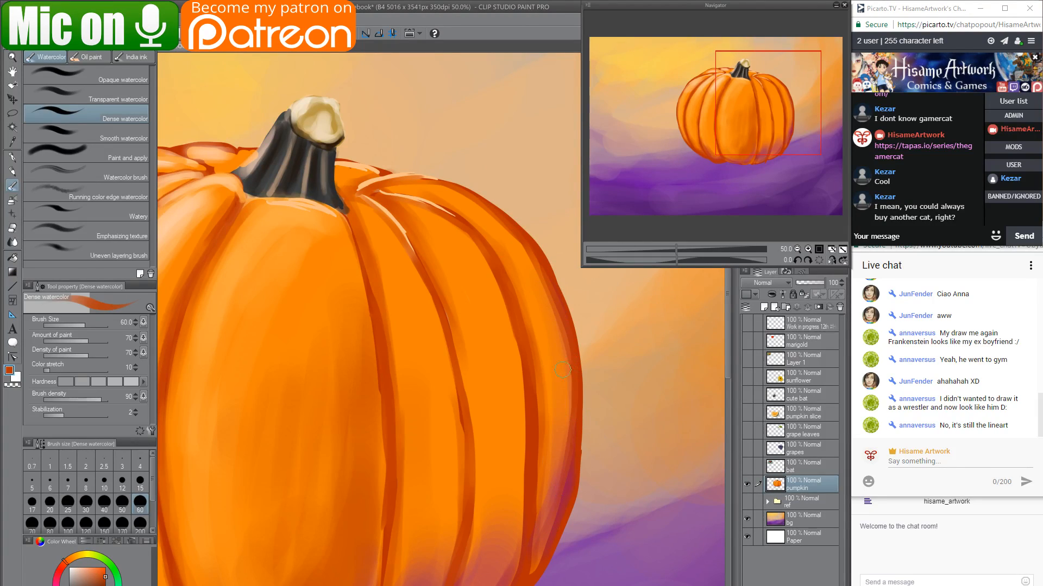
# Sample lighter oranges and smooth the left side of the pumpkin's front rib with Dense watercolor at size 100.
pyautogui.moveTo(547, 393); pyautogui.dragTo(780, 377)
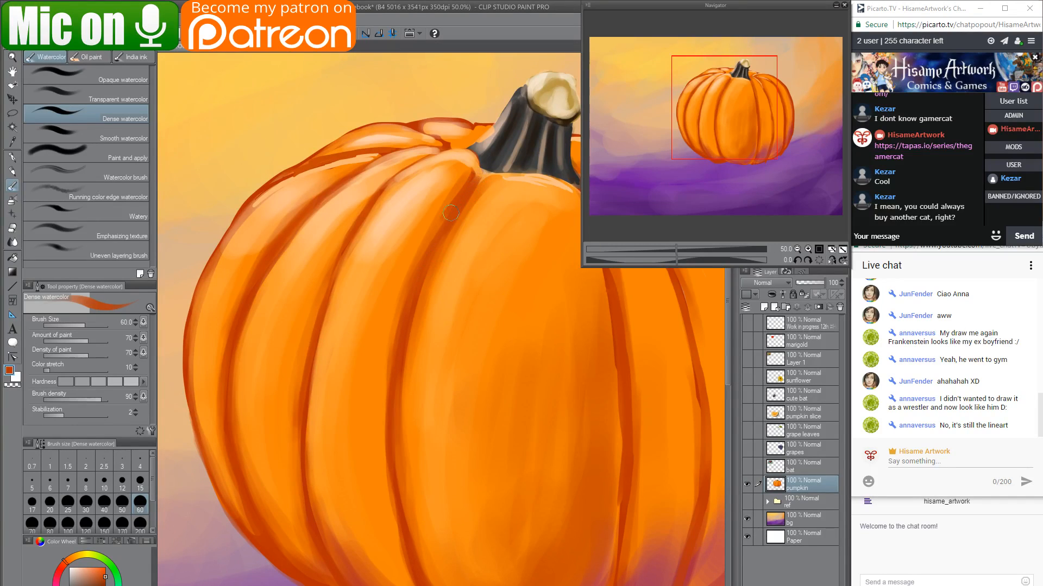
pyautogui.press('[')
pyautogui.press('[')
pyautogui.press('[')
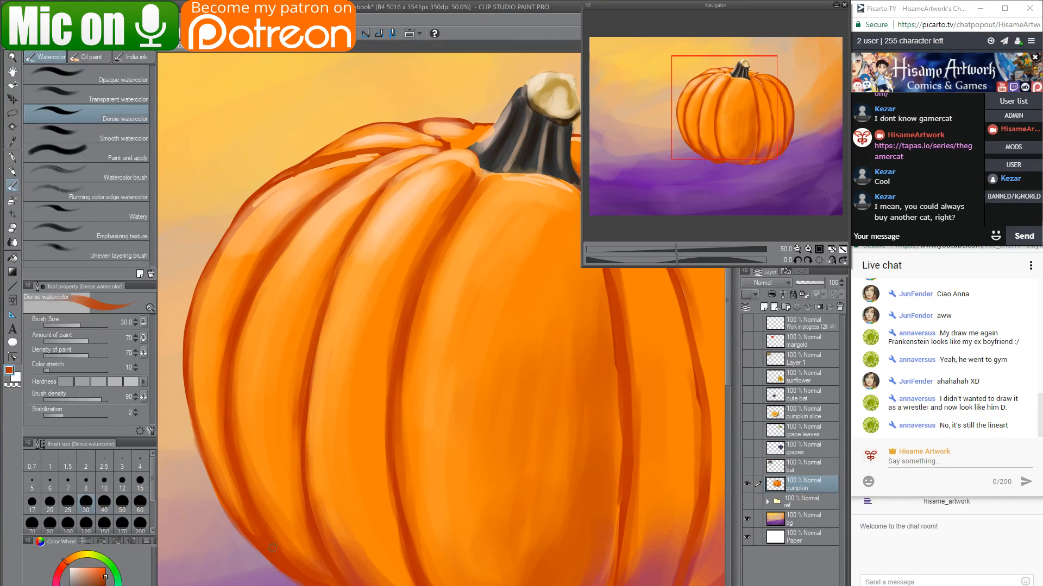
pyautogui.keyDown('alt'); pyautogui.click(487, 184); pyautogui.keyUp('alt')
pyautogui.press(']')
pyautogui.press(']')
pyautogui.press(']')
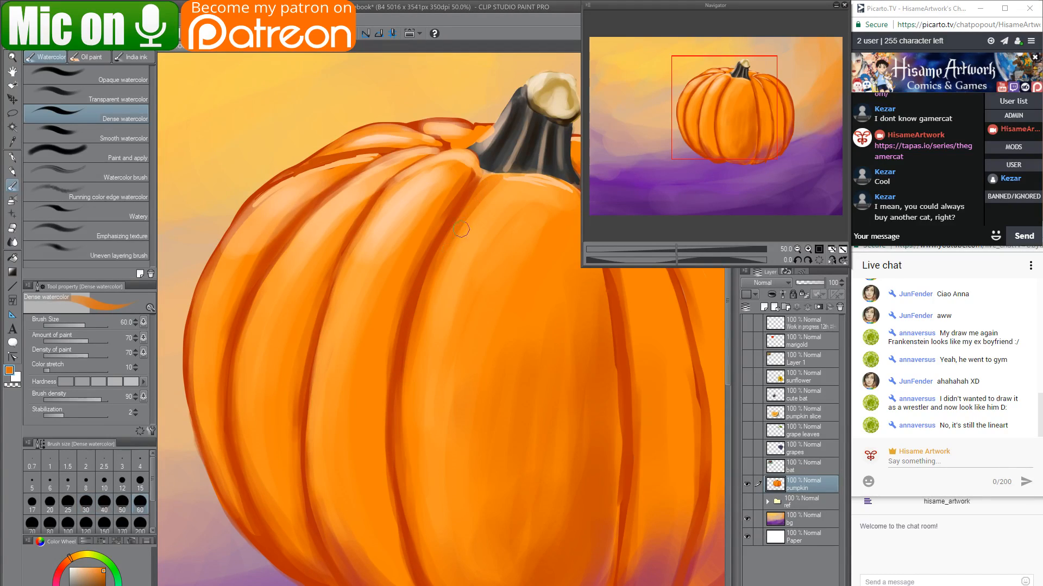
pyautogui.press(']')
pyautogui.press(']')
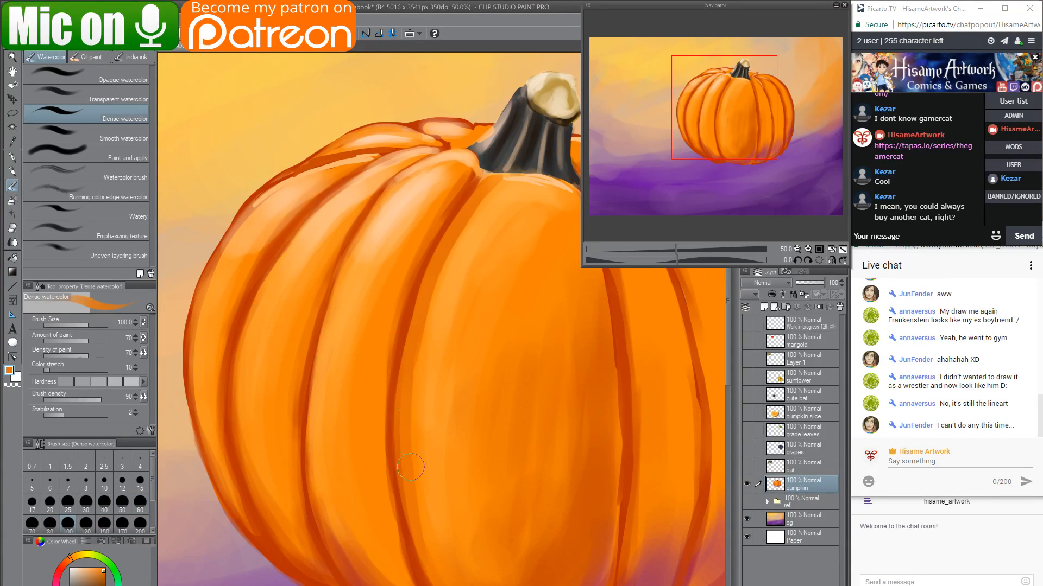
pyautogui.keyDown('alt'); pyautogui.click(480, 230); pyautogui.keyUp('alt')
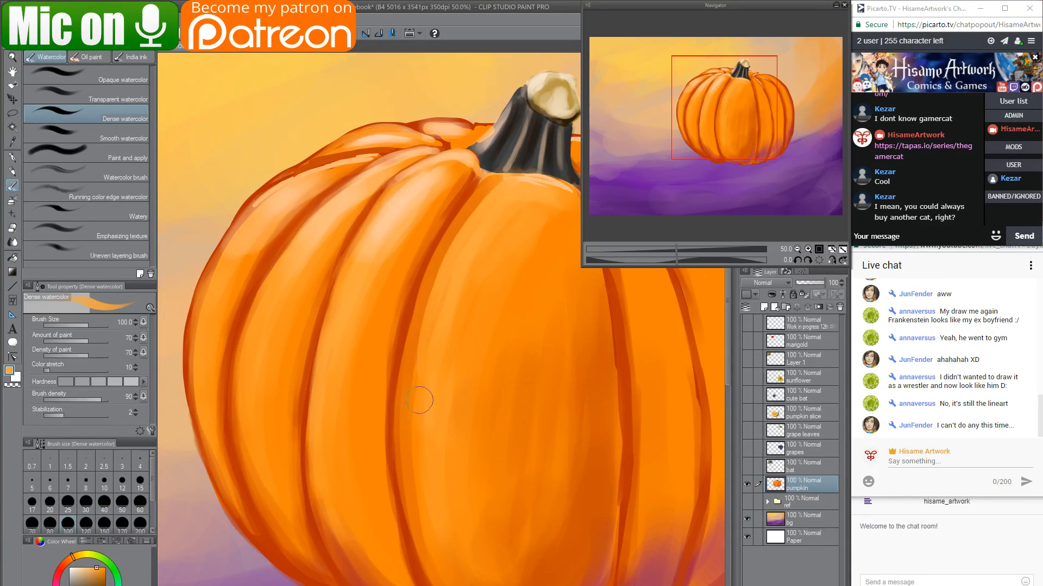
pyautogui.moveTo(449, 288)
pyautogui.mouseDown()
pyautogui.moveTo(469, 347)
pyautogui.moveTo(472, 321)
pyautogui.mouseUp()
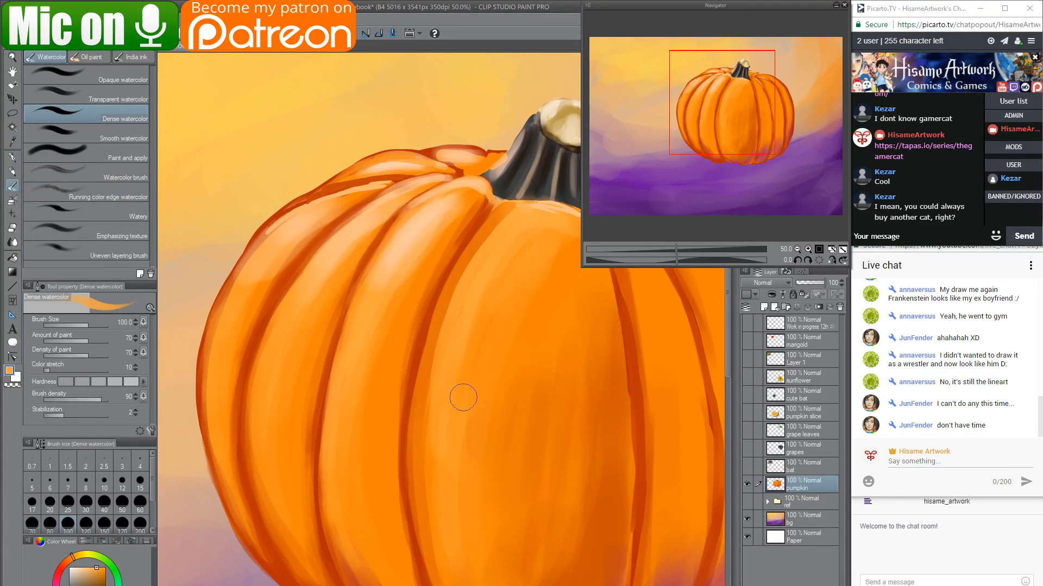
# Paint a pale peach highlight down the rib just left of the front one and soften it with a sampled neighbouring tone.
pyautogui.keyDown('alt'); pyautogui.click(472, 180); pyautogui.keyUp('alt')
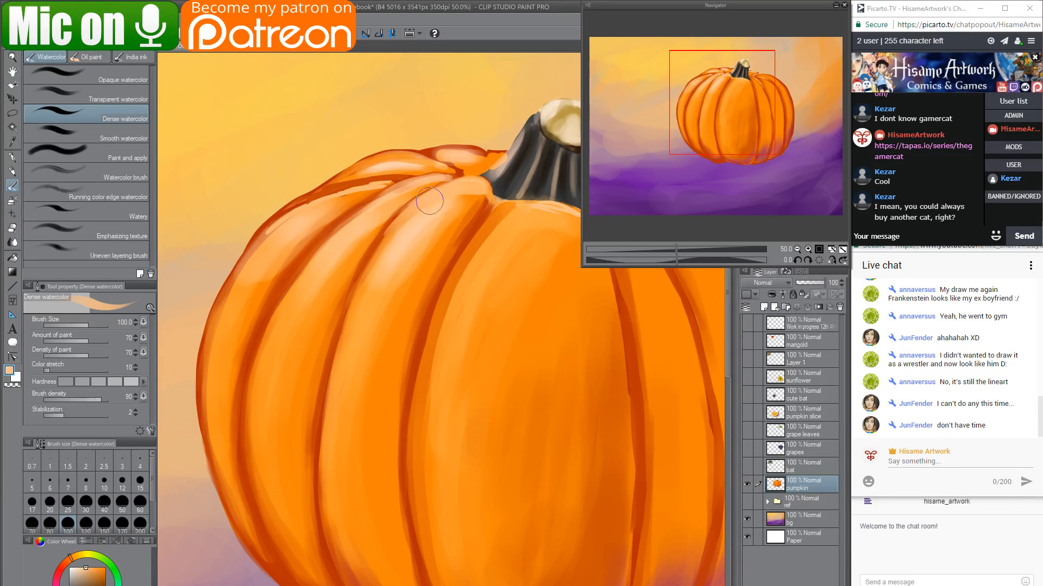
pyautogui.moveTo(424, 205)
pyautogui.mouseDown()
pyautogui.moveTo(358, 287)
pyautogui.moveTo(412, 215)
pyautogui.moveTo(350, 310)
pyautogui.moveTo(415, 209)
pyautogui.moveTo(357, 291)
pyautogui.moveTo(358, 321)
pyautogui.mouseUp()
pyautogui.moveTo(395, 235); pyautogui.dragTo(334, 369)
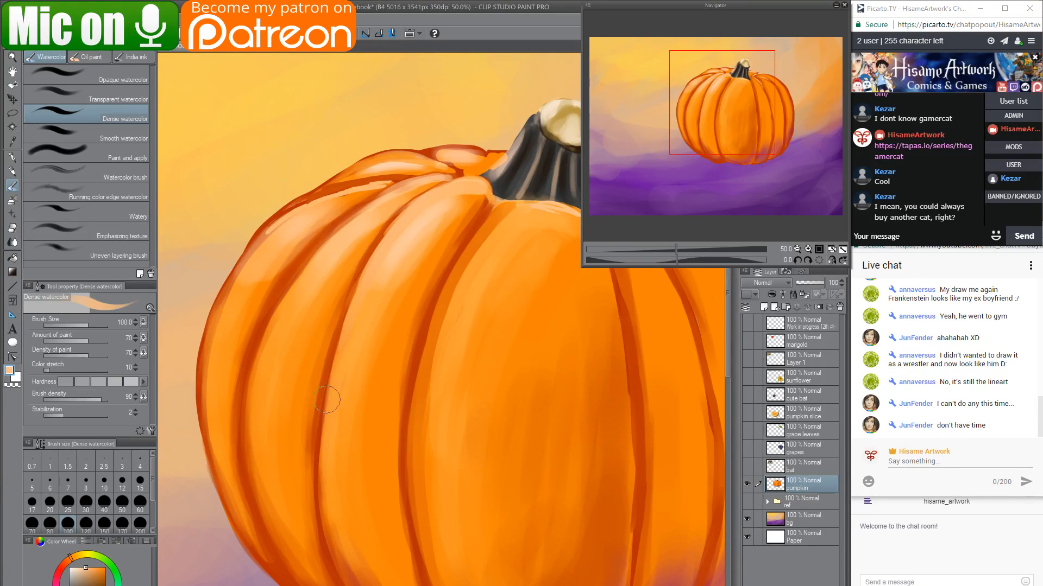
pyautogui.keyDown('alt'); pyautogui.click(441, 215); pyautogui.keyUp('alt')
pyautogui.moveTo(425, 216)
pyautogui.mouseDown()
pyautogui.moveTo(404, 231)
pyautogui.moveTo(433, 233)
pyautogui.mouseUp()
# Blend sampled orange along the groove between the front rib and the rib to its left.
pyautogui.keyDown('alt'); pyautogui.click(480, 202); pyautogui.keyUp('alt')
pyautogui.moveTo(481, 190)
pyautogui.mouseDown()
pyautogui.moveTo(445, 217)
pyautogui.moveTo(482, 196)
pyautogui.moveTo(432, 277)
pyautogui.mouseUp()
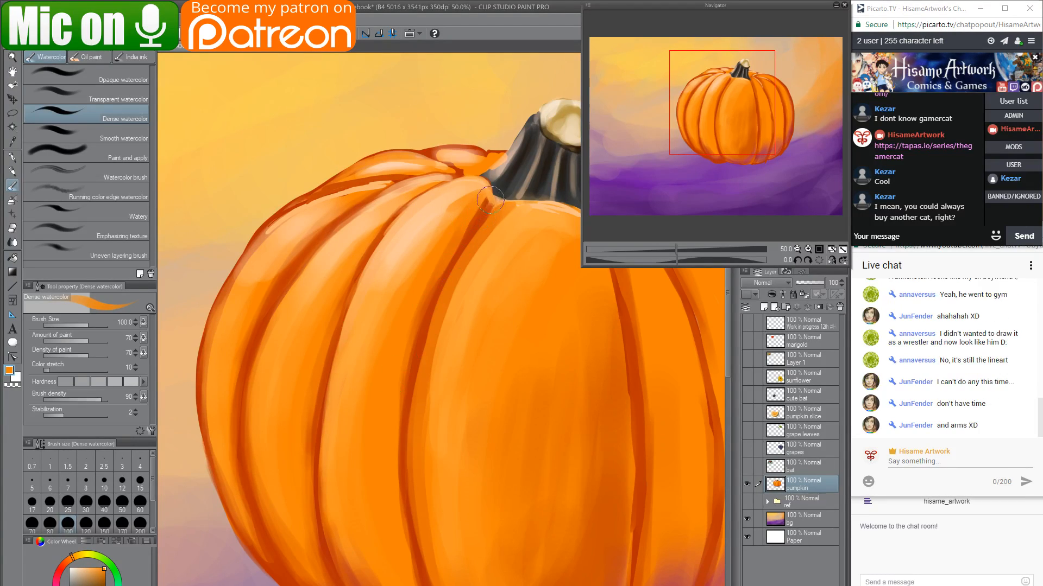
pyautogui.moveTo(487, 194)
pyautogui.mouseDown()
pyautogui.moveTo(457, 235)
pyautogui.moveTo(487, 198)
pyautogui.moveTo(399, 342)
pyautogui.moveTo(473, 222)
pyautogui.moveTo(396, 364)
pyautogui.mouseUp()
pyautogui.moveTo(448, 263); pyautogui.dragTo(405, 355)
pyautogui.moveTo(424, 320)
pyautogui.mouseDown()
pyautogui.moveTo(400, 408)
pyautogui.moveTo(407, 438)
pyautogui.moveTo(414, 418)
pyautogui.mouseUp()
# Rework the second groove left of the stem with sampled darker orange, then fill the rib beside it with brighter orange.
pyautogui.keyDown('alt'); pyautogui.click(353, 287); pyautogui.keyUp('alt')
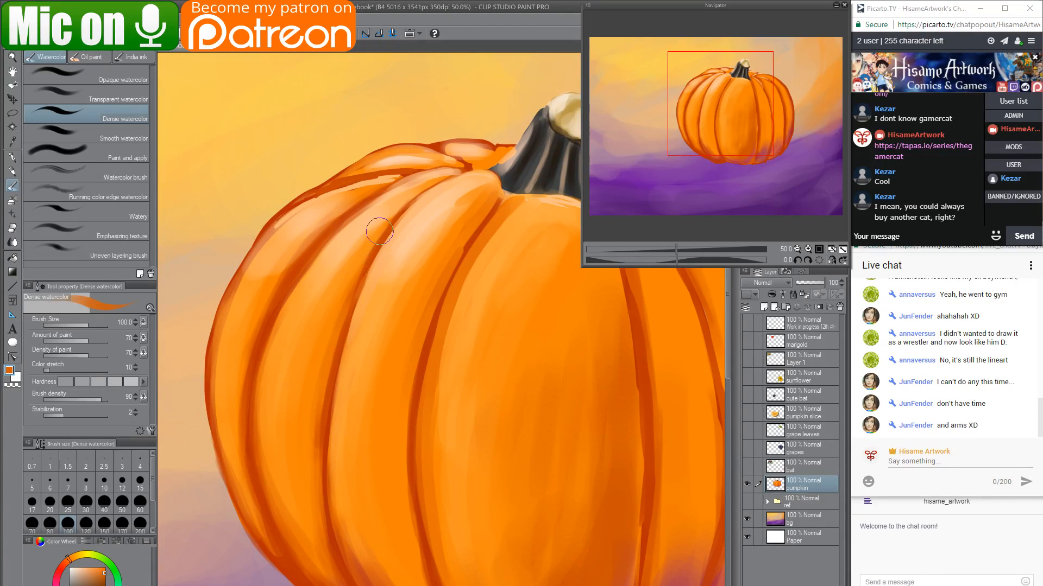
pyautogui.moveTo(379, 231); pyautogui.dragTo(324, 371)
pyautogui.keyDown('alt'); pyautogui.click(364, 260); pyautogui.keyUp('alt')
pyautogui.moveTo(356, 293); pyautogui.dragTo(315, 453)
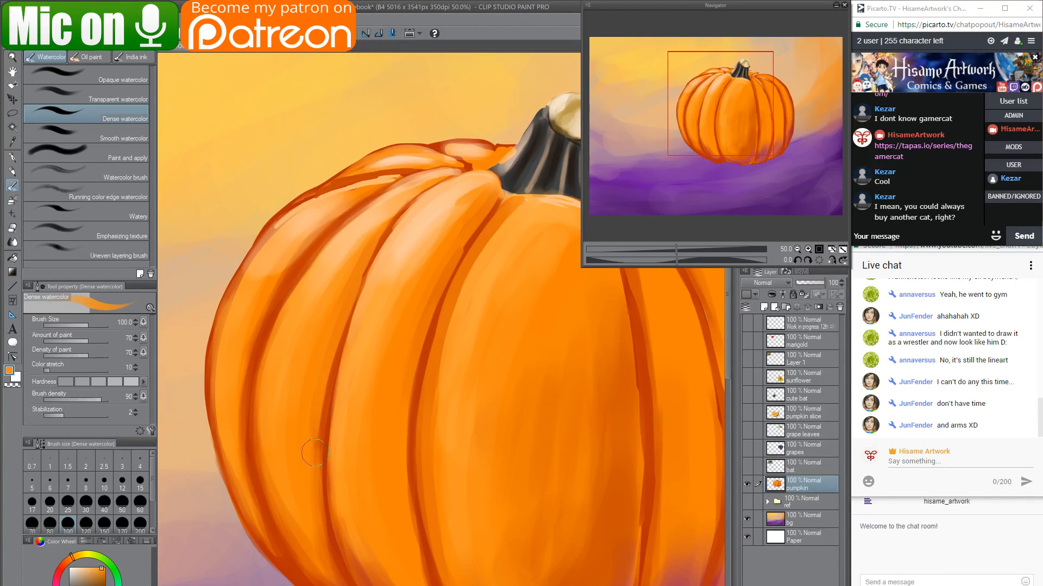
pyautogui.moveTo(324, 353); pyautogui.dragTo(301, 498)
# Redefine the grooves on the pumpkin's left side in sampled dark red-orange, reducing Dense watercolor to size 40.
pyautogui.keyDown('alt'); pyautogui.click(494, 213); pyautogui.keyUp('alt')
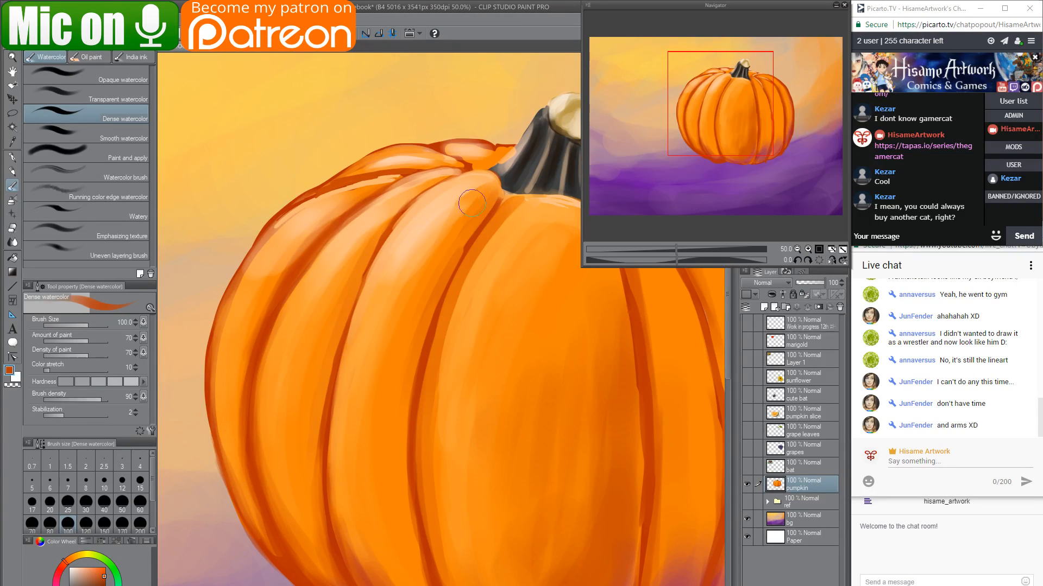
pyautogui.press('[')
pyautogui.press('[')
pyautogui.press('[')
pyautogui.moveTo(438, 174)
pyautogui.mouseDown()
pyautogui.moveTo(481, 163)
pyautogui.moveTo(422, 193)
pyautogui.moveTo(462, 171)
pyautogui.moveTo(400, 216)
pyautogui.moveTo(450, 179)
pyautogui.moveTo(377, 249)
pyautogui.moveTo(366, 276)
pyautogui.mouseUp()
pyautogui.press('[')
pyautogui.press('[')
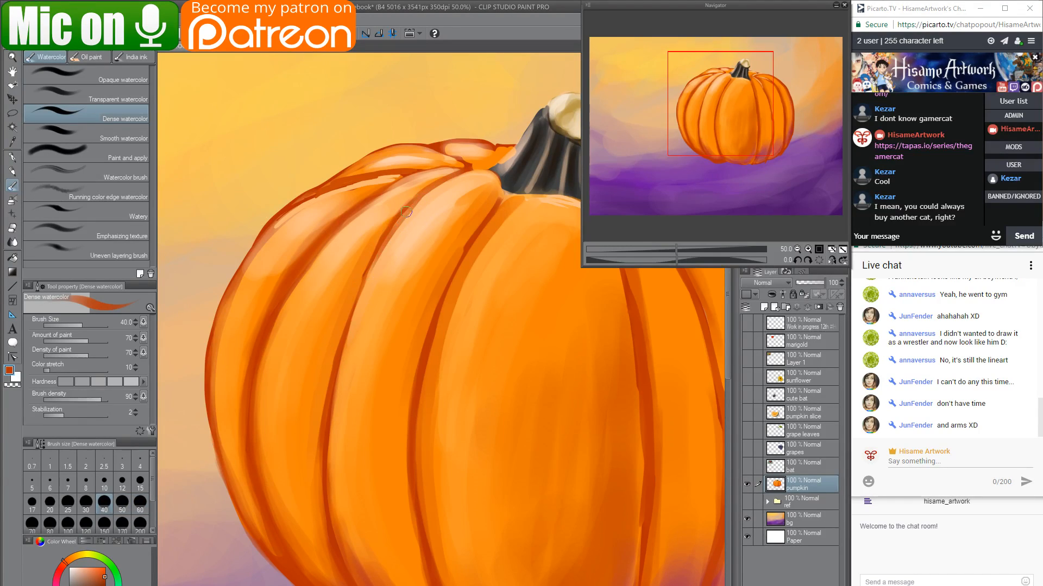
pyautogui.moveTo(406, 212); pyautogui.dragTo(338, 356)
pyautogui.moveTo(367, 278); pyautogui.dragTo(332, 441)
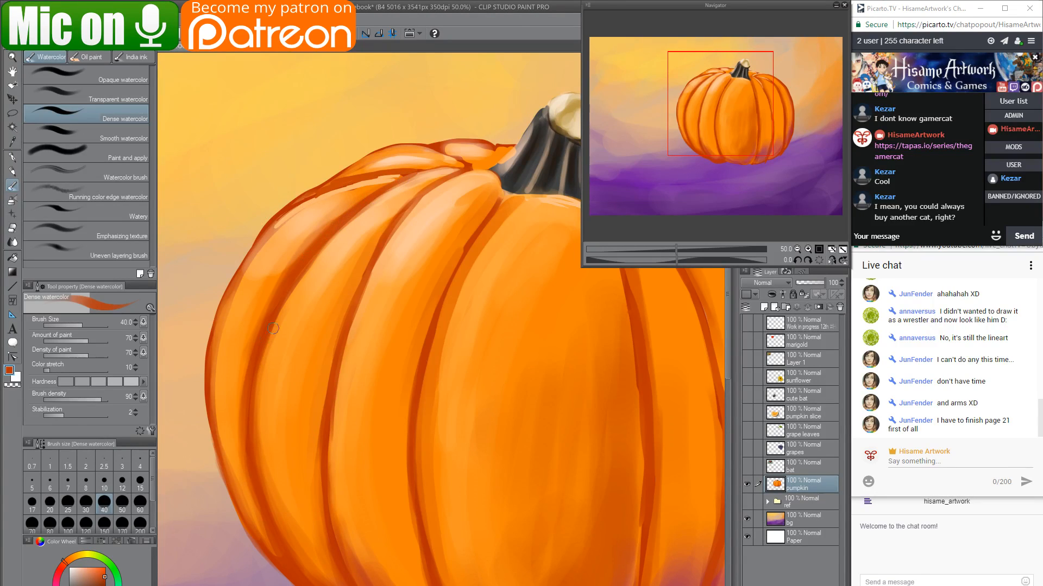
pyautogui.moveTo(301, 276); pyautogui.dragTo(256, 413)
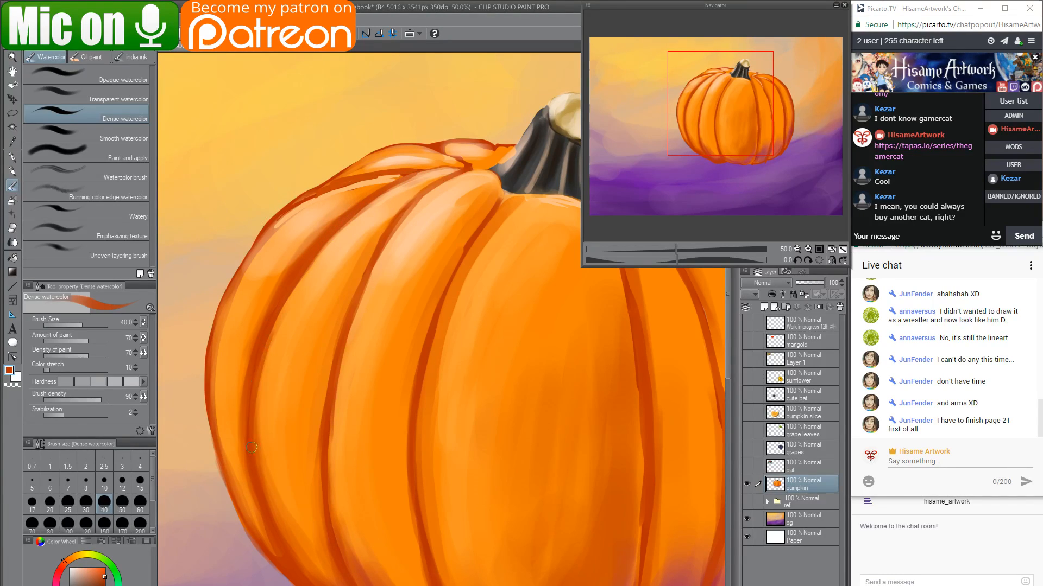
# Blend sampled orange over the left ribs and their lower ends with the Watercolor brush at size 100.
pyautogui.click(73, 175)
pyautogui.keyDown('alt'); pyautogui.click(337, 337); pyautogui.keyUp('alt')
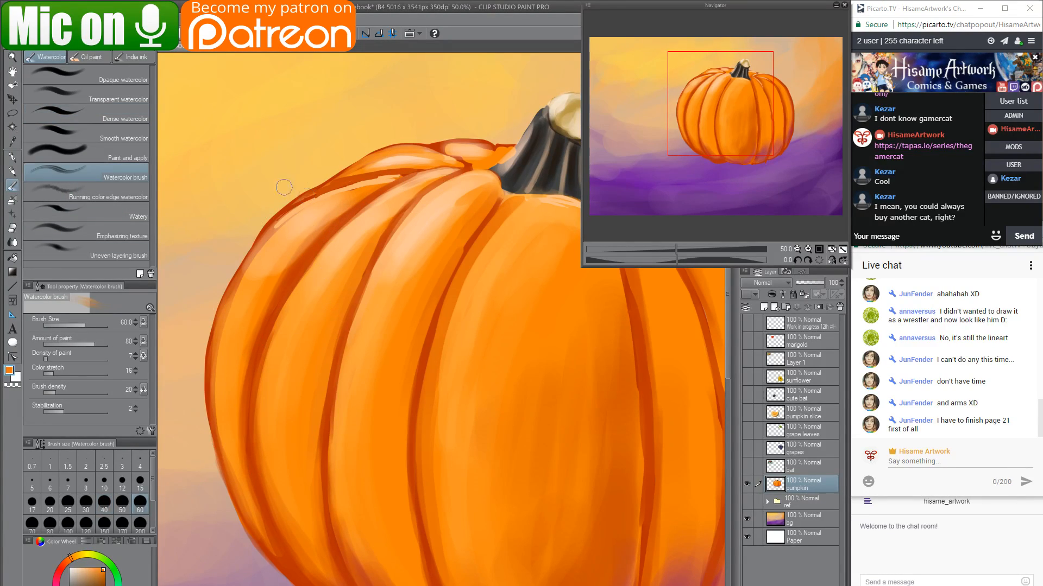
pyautogui.click(68, 522)
pyautogui.moveTo(392, 219); pyautogui.dragTo(319, 379)
pyautogui.moveTo(298, 292)
pyautogui.mouseDown()
pyautogui.moveTo(277, 488)
pyautogui.moveTo(284, 306)
pyautogui.moveTo(280, 531)
pyautogui.mouseUp()
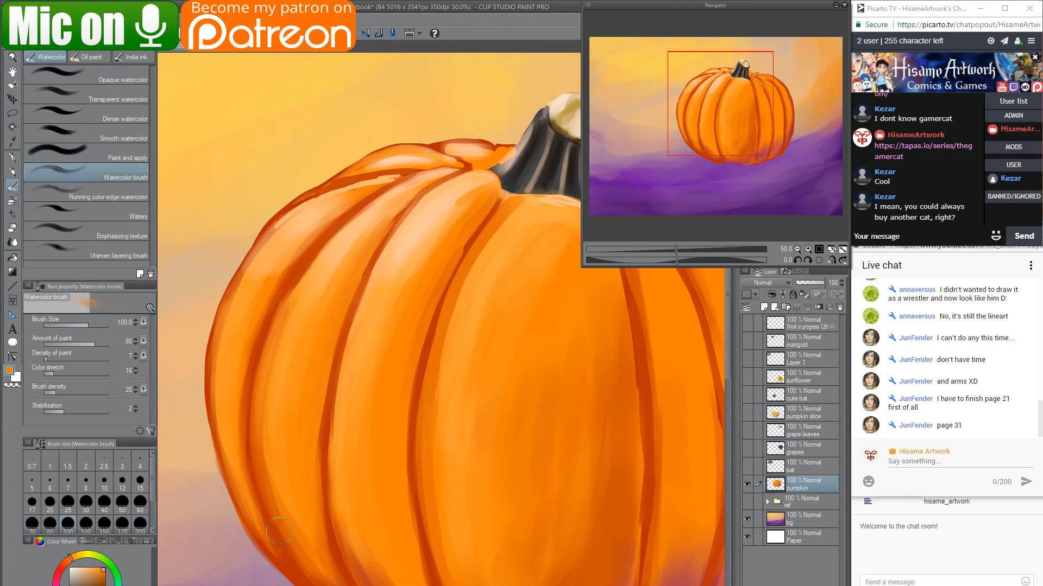
pyautogui.moveTo(282, 474); pyautogui.dragTo(253, 330)
pyautogui.moveTo(220, 257)
pyautogui.mouseDown()
pyautogui.moveTo(232, 357)
pyautogui.moveTo(244, 349)
pyautogui.moveTo(248, 382)
pyautogui.moveTo(267, 392)
pyautogui.mouseUp()
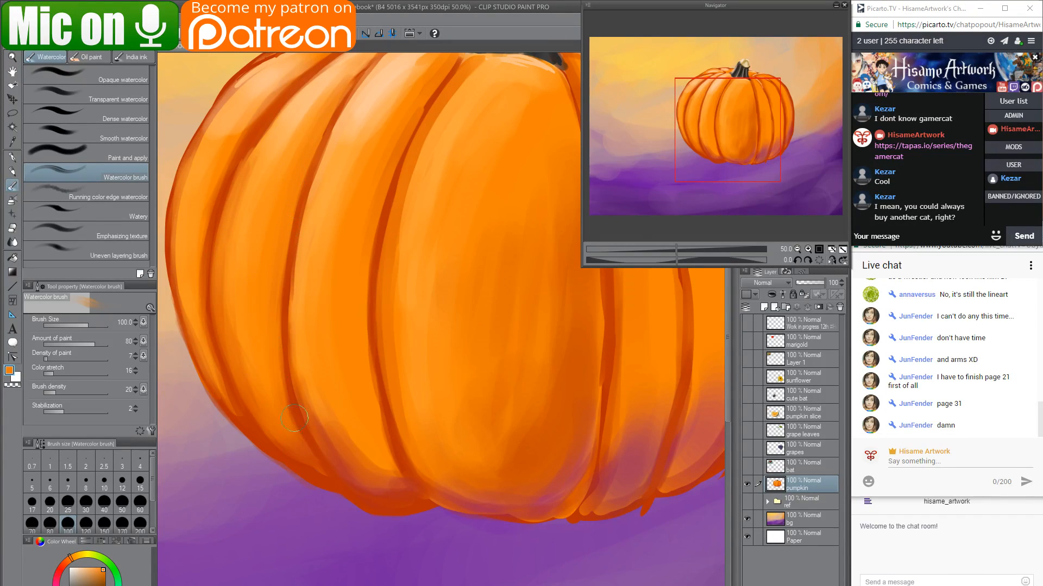
pyautogui.moveTo(325, 291)
pyautogui.mouseDown()
pyautogui.moveTo(358, 391)
pyautogui.moveTo(375, 394)
pyautogui.mouseUp()
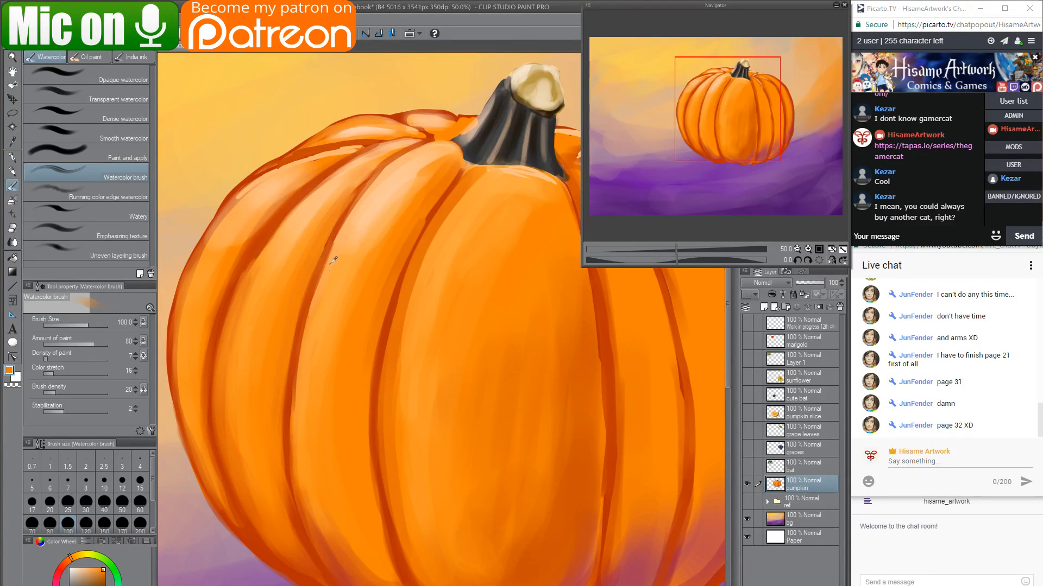
# Blend sampled light oranges down the rib beside the front rib on its left, undoing the red-orange touch at its lower end.
pyautogui.keyDown('alt'); pyautogui.click(403, 166); pyautogui.keyUp('alt')
pyautogui.moveTo(427, 151)
pyautogui.mouseDown()
pyautogui.moveTo(348, 235)
pyautogui.moveTo(415, 154)
pyautogui.moveTo(320, 313)
pyautogui.mouseUp()
pyautogui.moveTo(376, 195); pyautogui.dragTo(312, 357)
pyautogui.keyDown('alt'); pyautogui.click(422, 171); pyautogui.keyUp('alt')
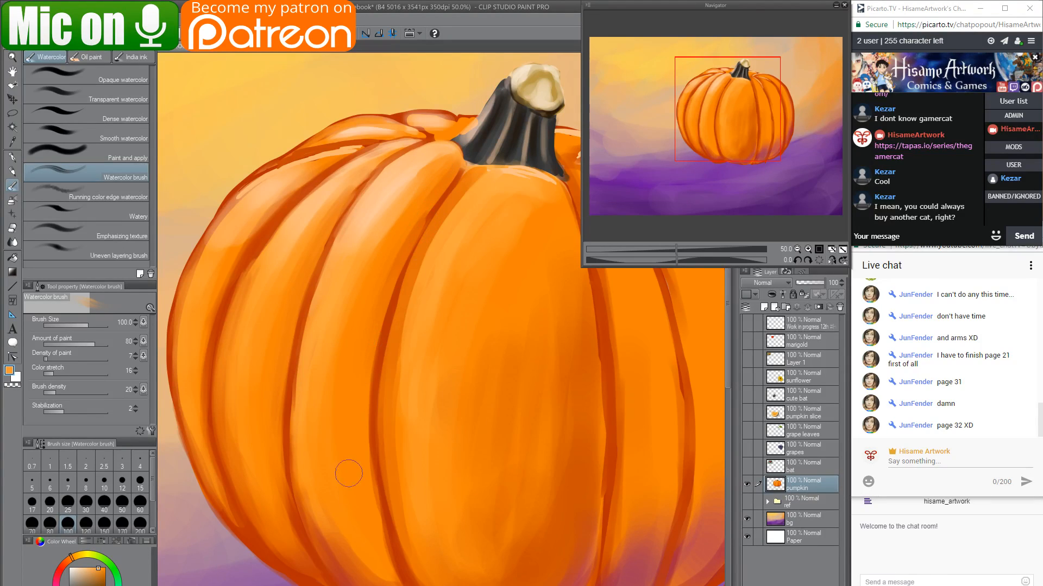
pyautogui.scroll(-3, 349, 284)
pyautogui.keyDown('alt'); pyautogui.click(323, 163); pyautogui.keyUp('alt')
pyautogui.moveTo(313, 197); pyautogui.dragTo(301, 279)
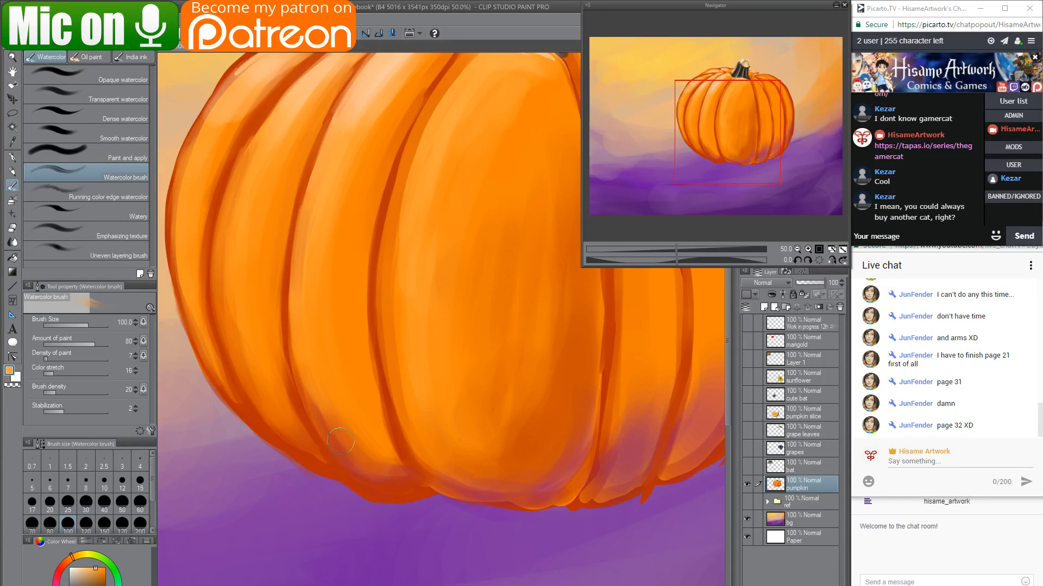
pyautogui.keyDown('alt'); pyautogui.click(383, 465); pyautogui.keyUp('alt')
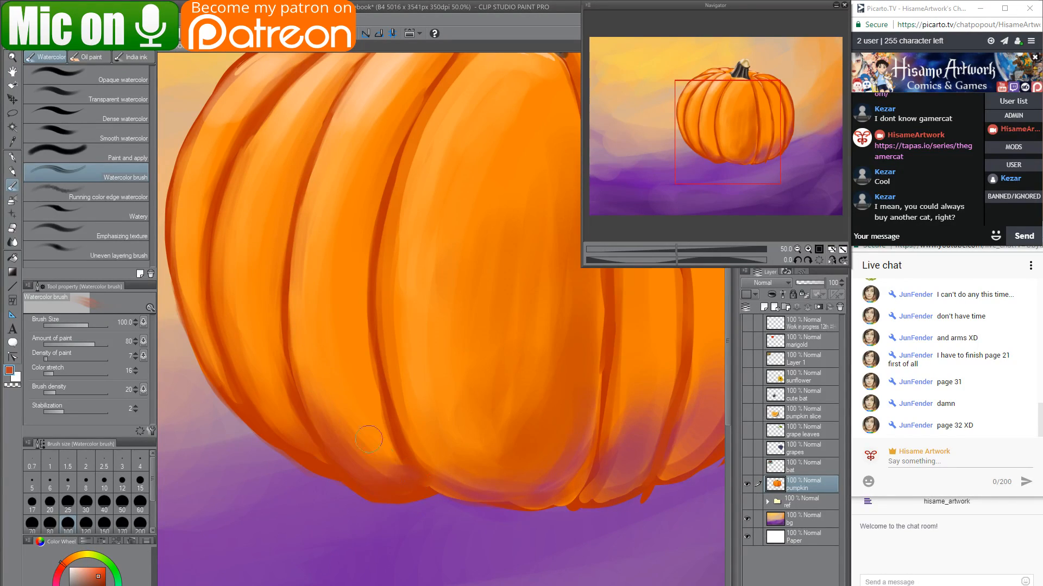
pyautogui.hotkey('ctrl', 'z')
# Blend sampled orange down the left edge of the front rib and over the upper part of the rib to its left.
pyautogui.moveTo(354, 304); pyautogui.dragTo(384, 412)
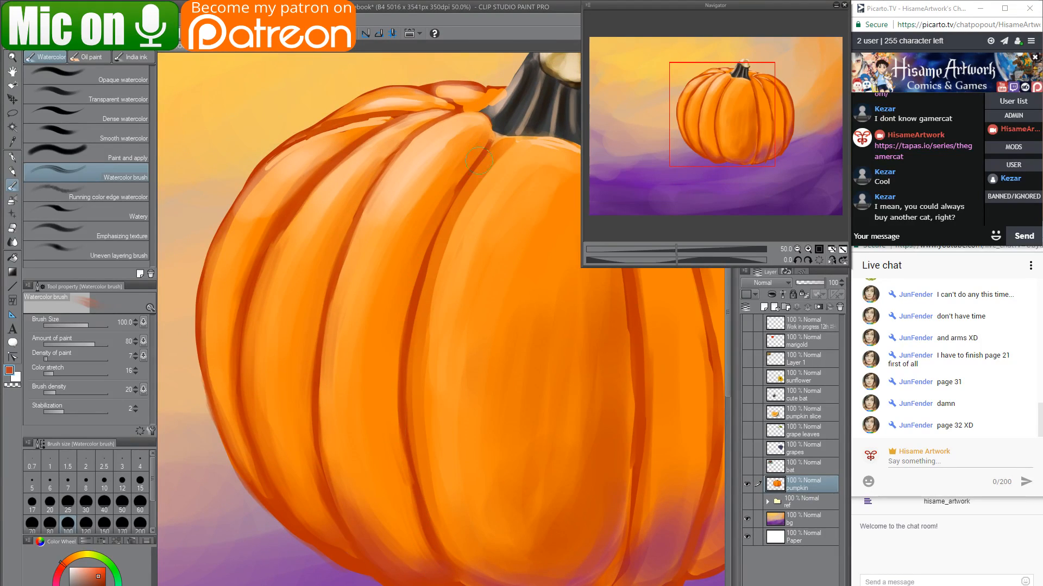
pyautogui.keyDown('alt'); pyautogui.click(487, 175); pyautogui.keyUp('alt')
pyautogui.moveTo(488, 177)
pyautogui.mouseDown()
pyautogui.moveTo(406, 398)
pyautogui.moveTo(445, 243)
pyautogui.moveTo(429, 511)
pyautogui.mouseUp()
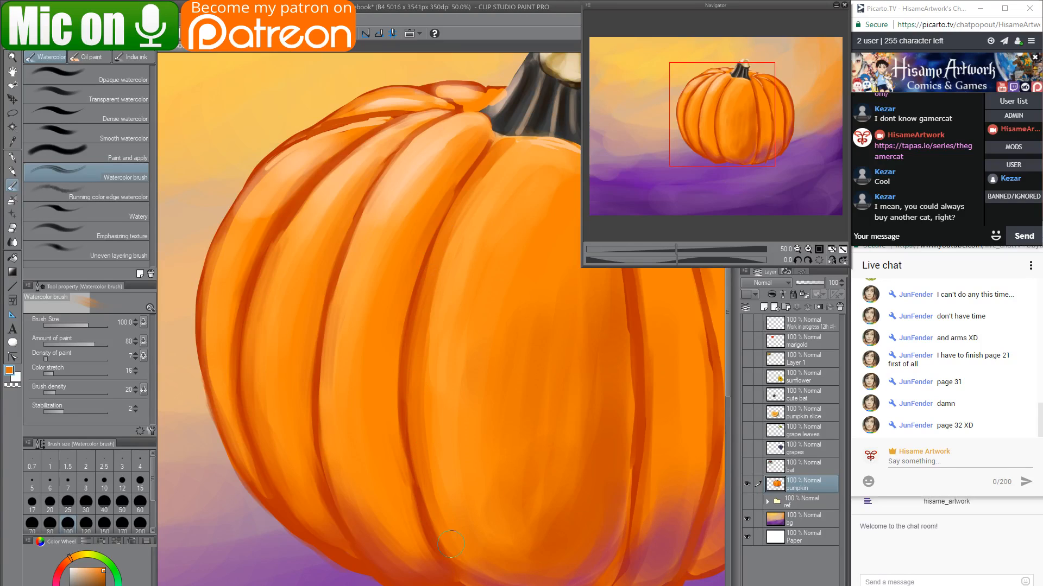
pyautogui.keyDown('alt'); pyautogui.click(494, 183); pyautogui.keyUp('alt')
pyautogui.moveTo(524, 151); pyautogui.dragTo(436, 435)
pyautogui.moveTo(444, 362); pyautogui.dragTo(368, 488)
pyautogui.keyDown('alt'); pyautogui.click(413, 254); pyautogui.keyUp('alt')
pyautogui.moveTo(413, 256); pyautogui.dragTo(323, 372)
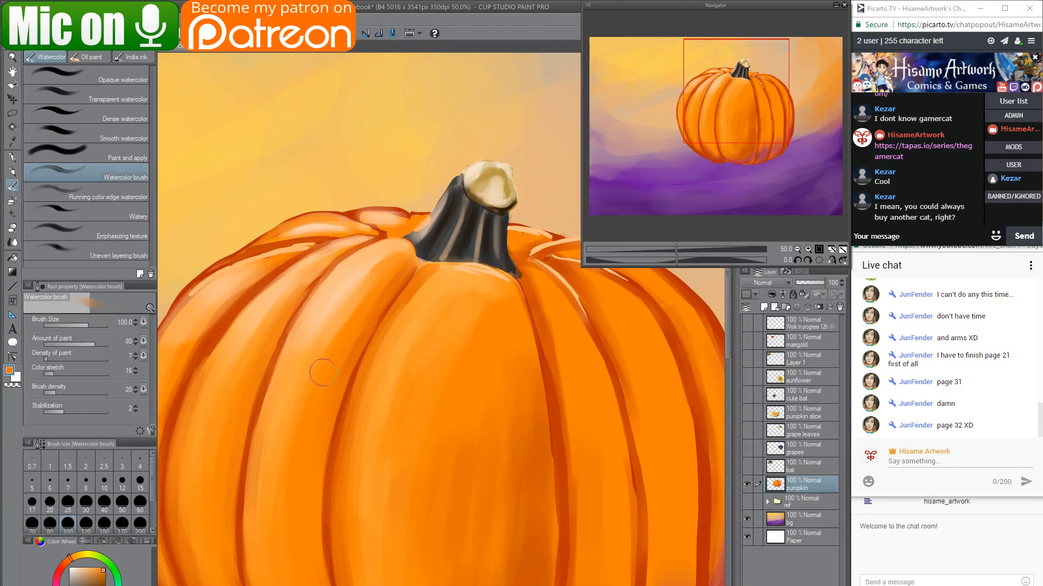
# Try a sampled pale peach highlight along the front rib's top edge under the stem, and undo it.
pyautogui.keyDown('alt'); pyautogui.click(467, 264); pyautogui.keyUp('alt')
pyautogui.moveTo(441, 263); pyautogui.dragTo(523, 282)
pyautogui.hotkey('ctrl', 'z')
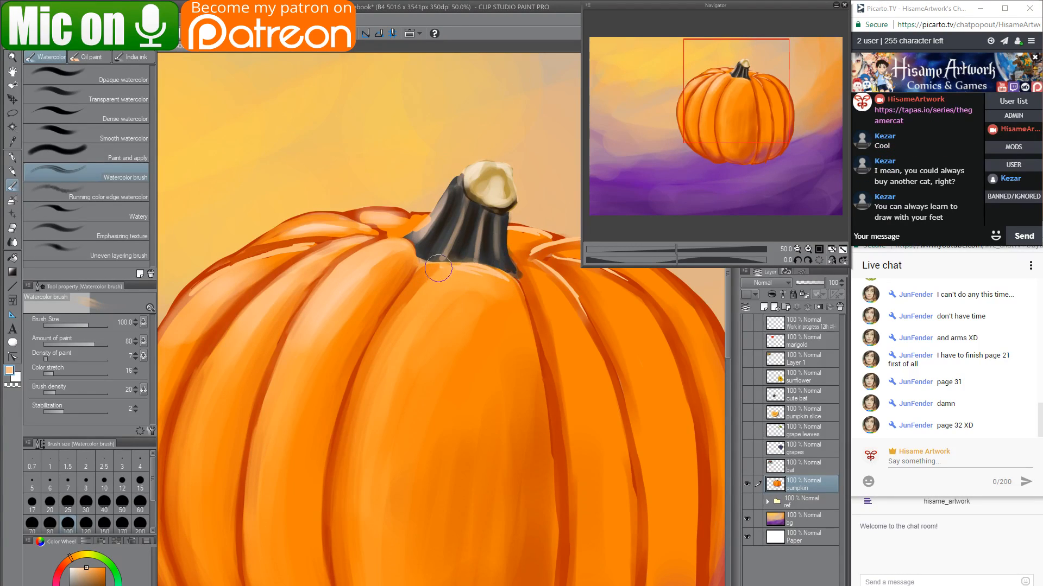
# Blend the pale highlight at the tops of the ribs below the stem with the Watercolor brush at size 60.
pyautogui.moveTo(439, 321); pyautogui.dragTo(470, 341)
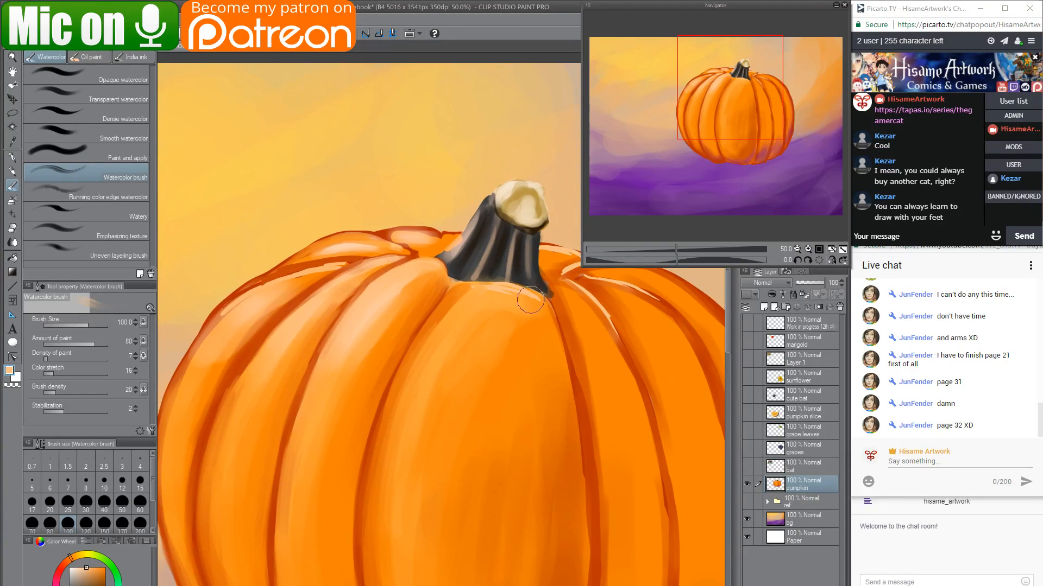
pyautogui.press('[')
pyautogui.press('[')
pyautogui.press('[')
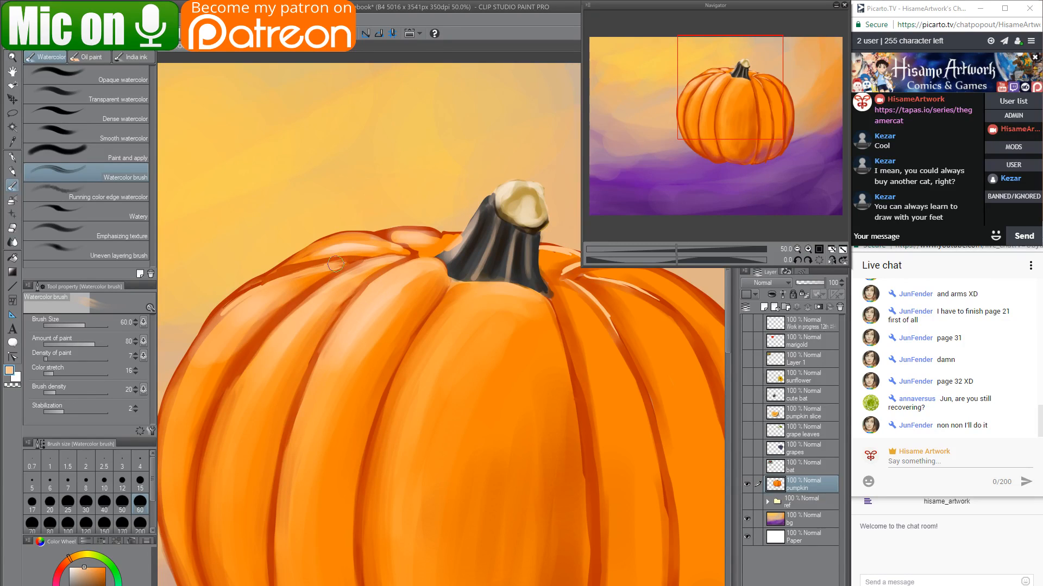
# Paint soft peach highlights down the pumpkin's outermost left rib with the Watercolor brush at size 100.
pyautogui.moveTo(199, 359); pyautogui.dragTo(379, 231)
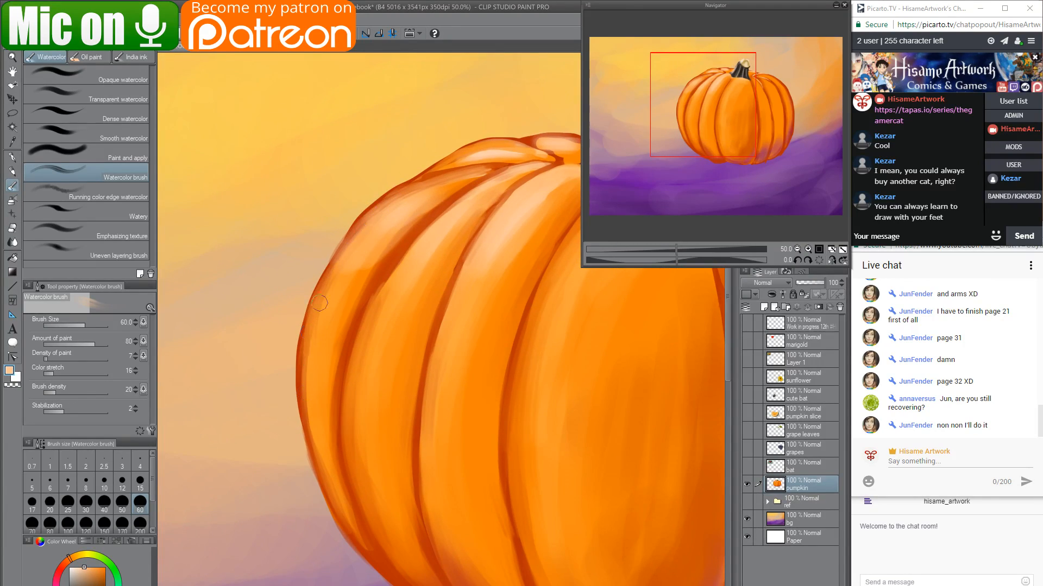
pyautogui.press(']')
pyautogui.press(']')
pyautogui.press(']')
pyautogui.moveTo(302, 420); pyautogui.dragTo(350, 532)
pyautogui.moveTo(321, 359); pyautogui.dragTo(341, 496)
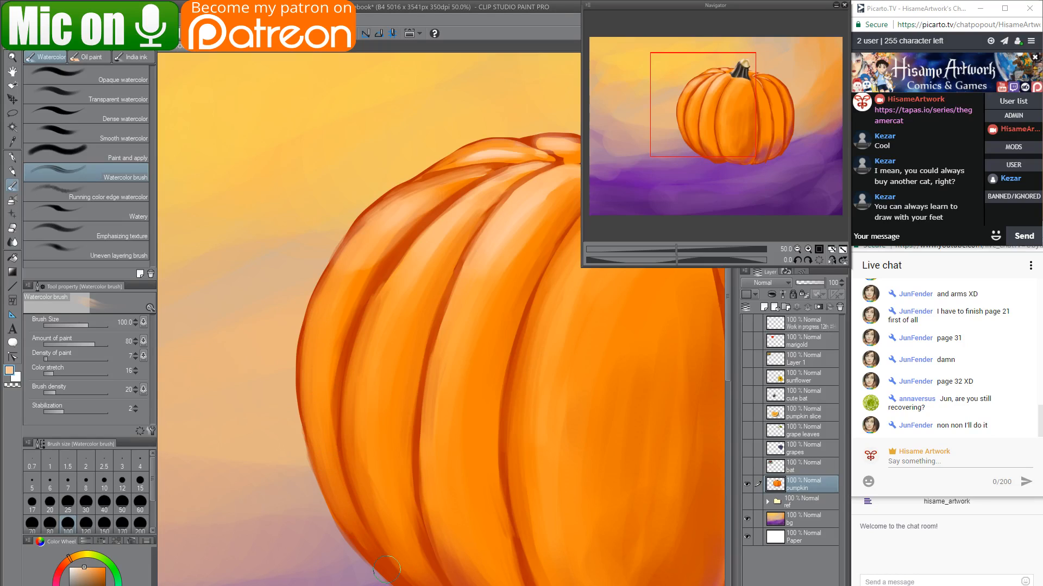
pyautogui.moveTo(341, 340); pyautogui.dragTo(332, 410)
# Sample the pumpkin's mid orange and blend it into the upper part of the outer left rib.
pyautogui.scroll(3, 319, 484)
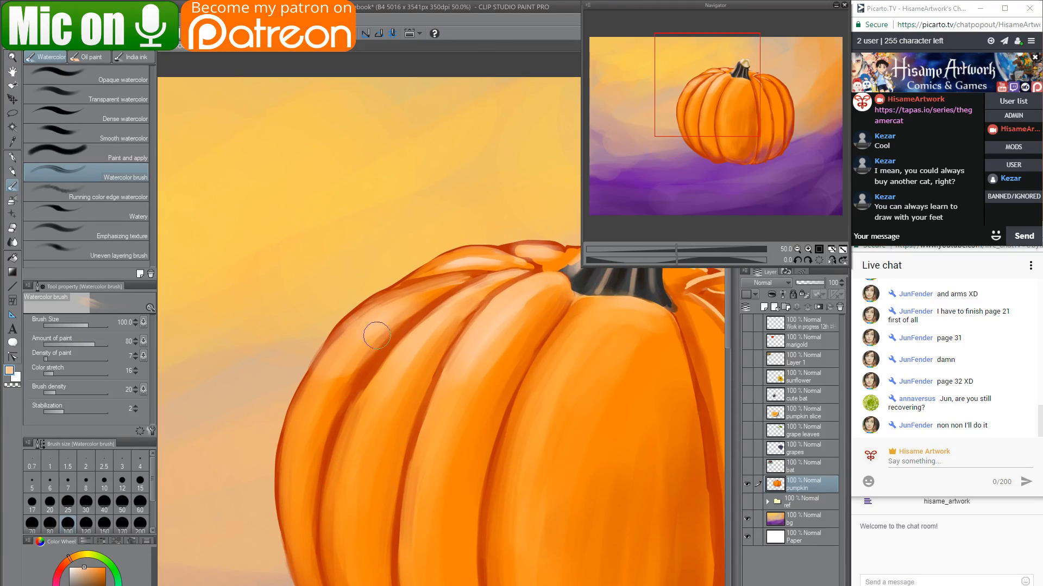
pyautogui.keyDown('alt'); pyautogui.click(406, 379); pyautogui.keyUp('alt')
pyautogui.moveTo(360, 368); pyautogui.dragTo(419, 309)
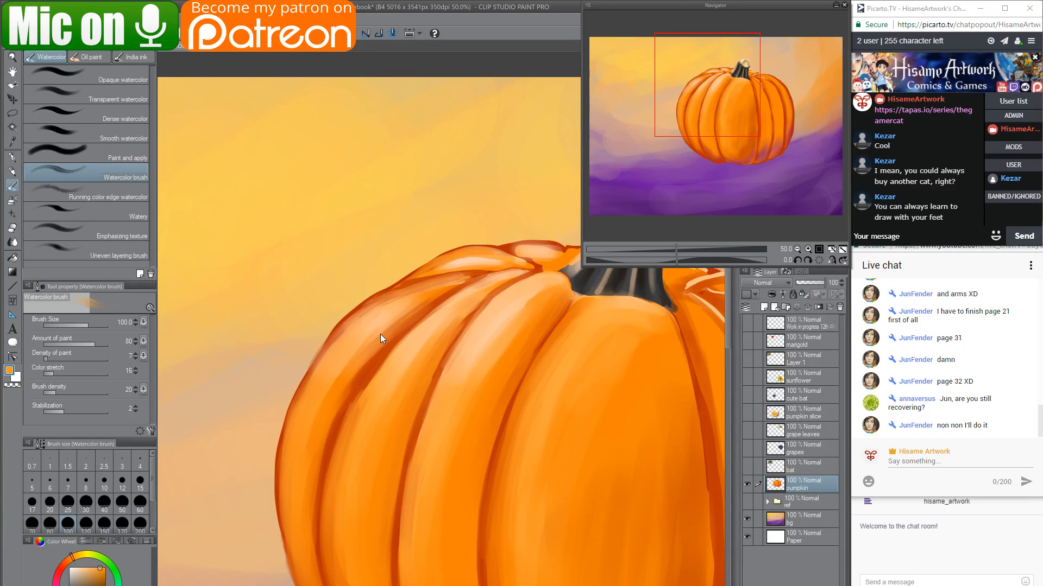
# Repaint the upper left rib in sampled orange and its groove in dark red-orange using Dense watercolor at size 40.
pyautogui.keyDown('alt'); pyautogui.click(360, 399); pyautogui.keyUp('alt')
pyautogui.press('[')
pyautogui.press('[')
pyautogui.press('[')
pyautogui.press('[')
pyautogui.click(65, 115)
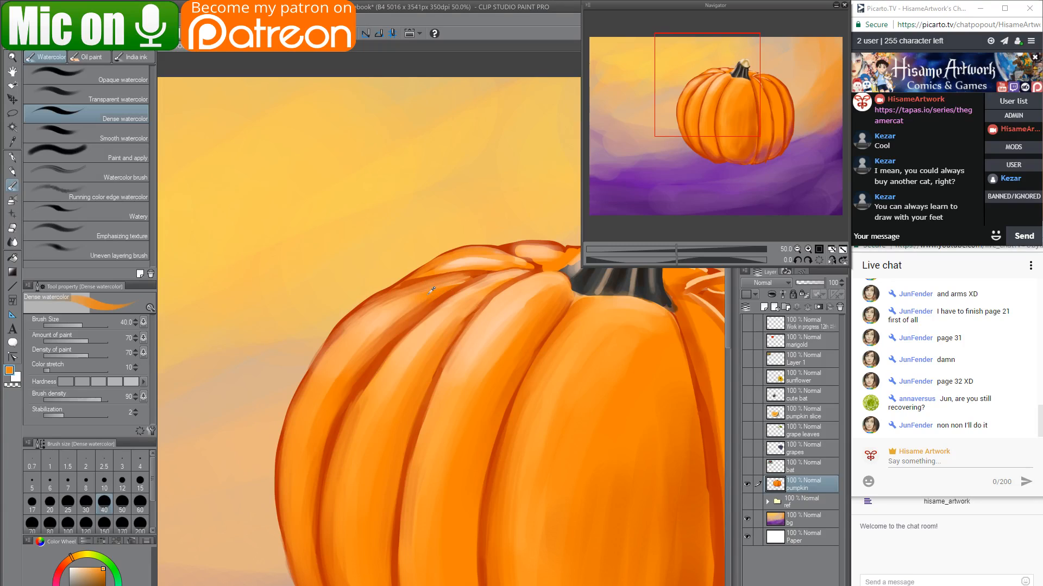
pyautogui.moveTo(445, 292)
pyautogui.mouseDown()
pyautogui.moveTo(402, 323)
pyautogui.moveTo(442, 290)
pyautogui.moveTo(342, 406)
pyautogui.mouseUp()
pyautogui.moveTo(407, 320)
pyautogui.mouseDown()
pyautogui.moveTo(327, 424)
pyautogui.moveTo(328, 448)
pyautogui.moveTo(385, 346)
pyautogui.moveTo(332, 426)
pyautogui.mouseUp()
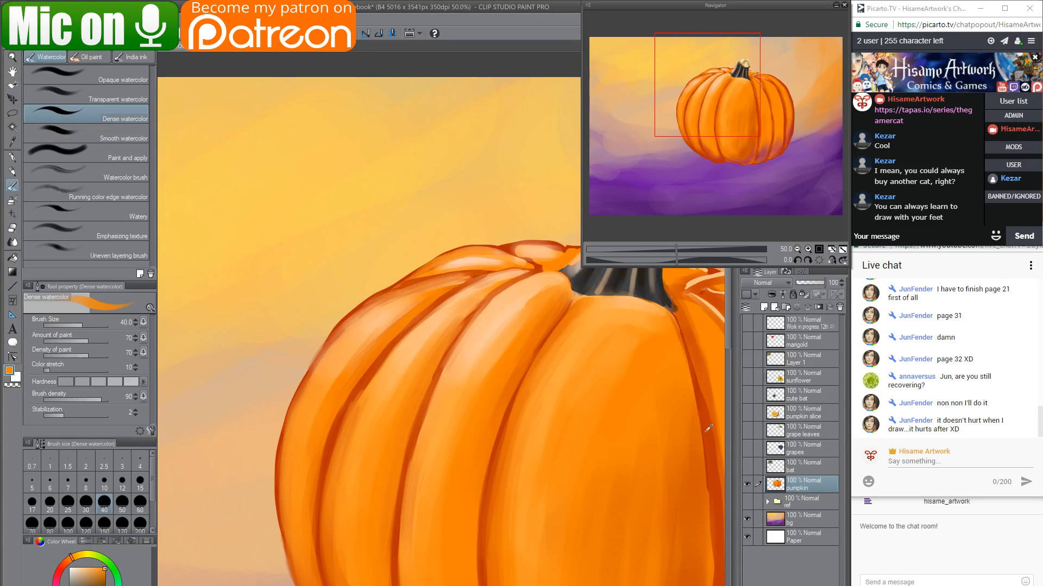
pyautogui.keyDown('alt'); pyautogui.click(700, 384); pyautogui.keyUp('alt')
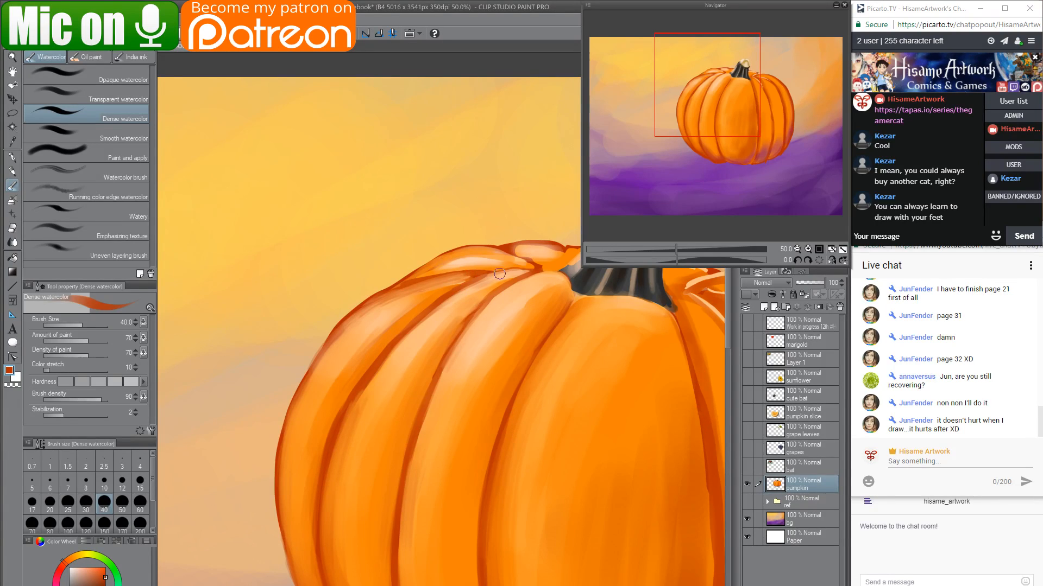
pyautogui.moveTo(394, 347); pyautogui.dragTo(349, 415)
# Sample the pale peach and paint highlight strokes down the curve of the upper left ribs.
pyautogui.keyDown('alt'); pyautogui.click(478, 295); pyautogui.keyUp('alt')
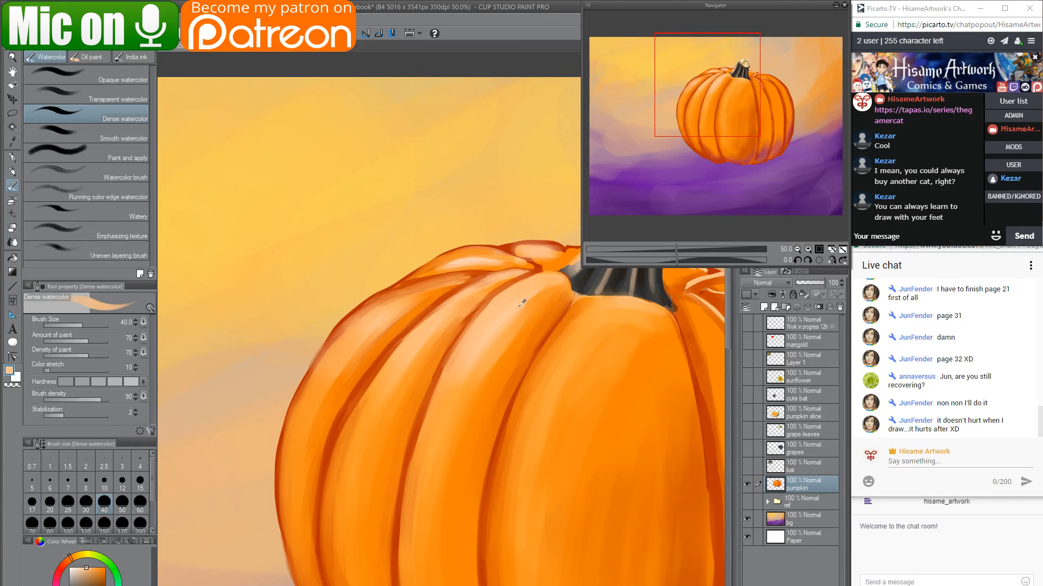
pyautogui.moveTo(502, 278)
pyautogui.mouseDown()
pyautogui.moveTo(418, 315)
pyautogui.moveTo(415, 330)
pyautogui.moveTo(467, 288)
pyautogui.moveTo(518, 270)
pyautogui.moveTo(404, 337)
pyautogui.mouseUp()
pyautogui.moveTo(467, 289); pyautogui.dragTo(380, 372)
pyautogui.moveTo(448, 307); pyautogui.dragTo(361, 406)
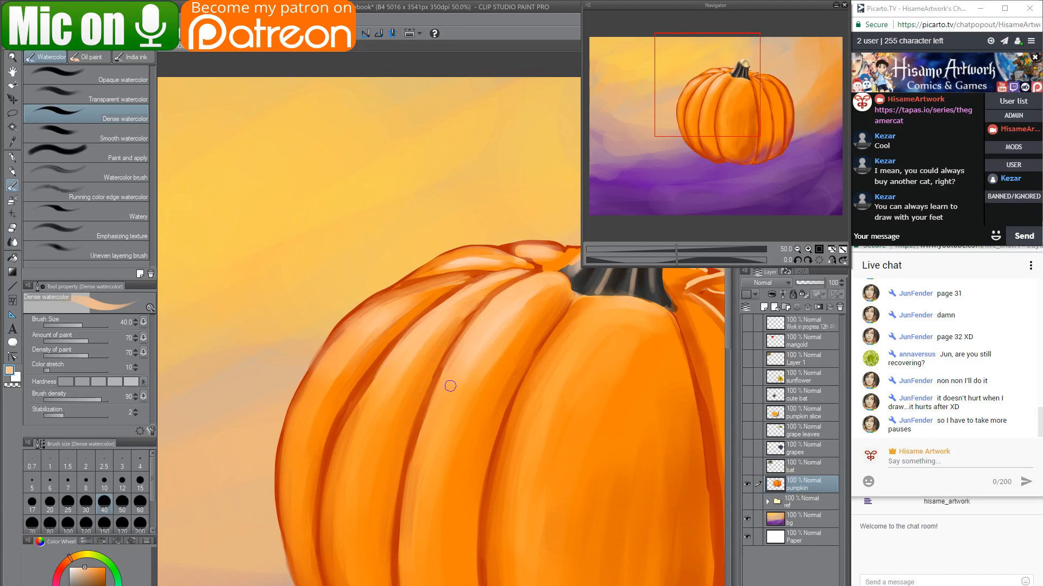
# Brush a peach highlight along the top edge of the outer left rib.
pyautogui.moveTo(436, 374)
pyautogui.mouseDown()
pyautogui.moveTo(405, 375)
pyautogui.moveTo(368, 403)
pyautogui.mouseUp()
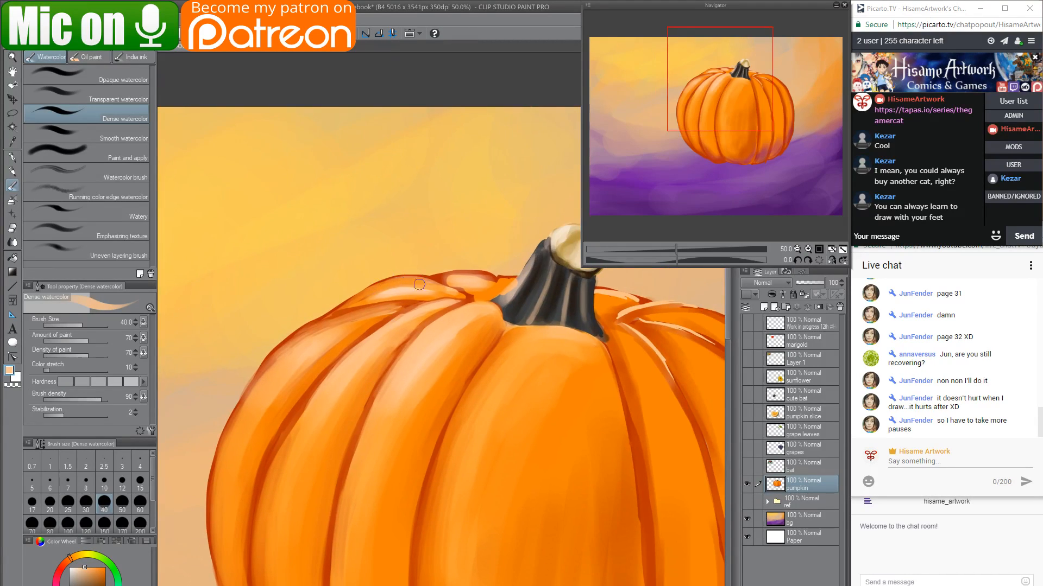
pyautogui.scroll(3, 310, 295)
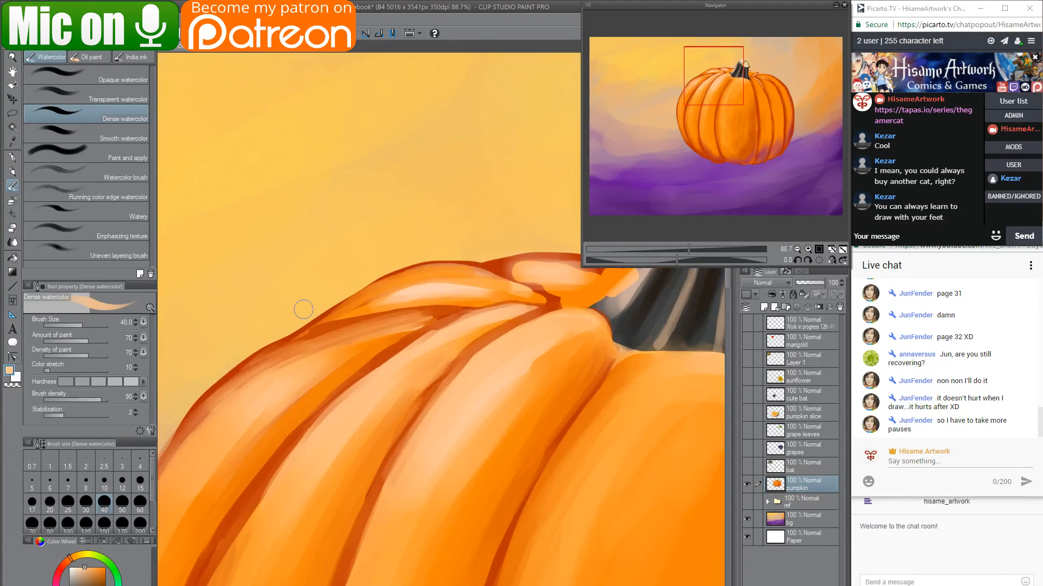
pyautogui.moveTo(361, 438); pyautogui.dragTo(539, 442)
pyautogui.moveTo(496, 363); pyautogui.dragTo(451, 369)
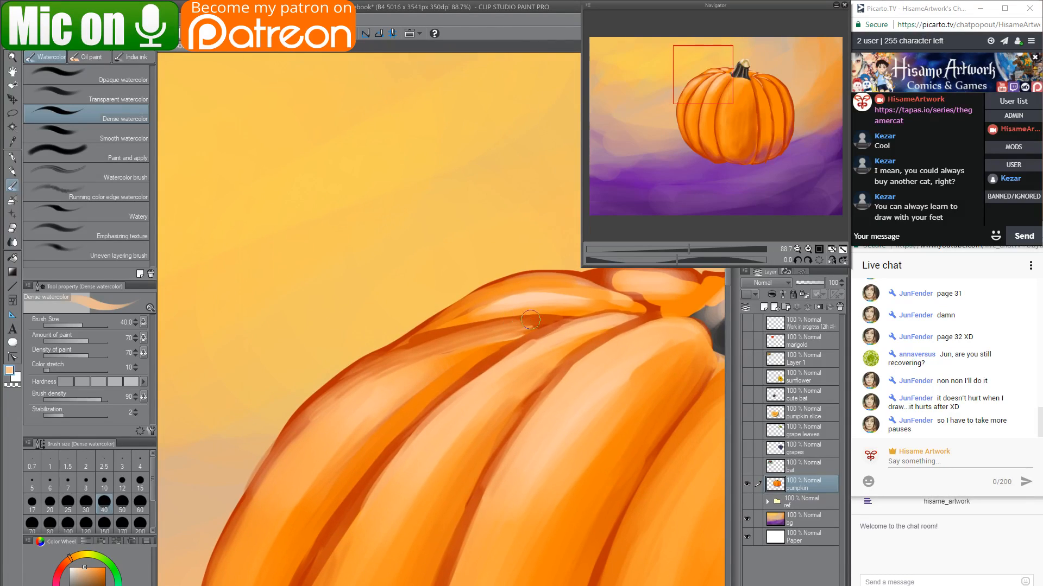
pyautogui.moveTo(550, 319)
pyautogui.mouseDown()
pyautogui.moveTo(403, 349)
pyautogui.moveTo(526, 323)
pyautogui.moveTo(438, 339)
pyautogui.moveTo(355, 382)
pyautogui.mouseUp()
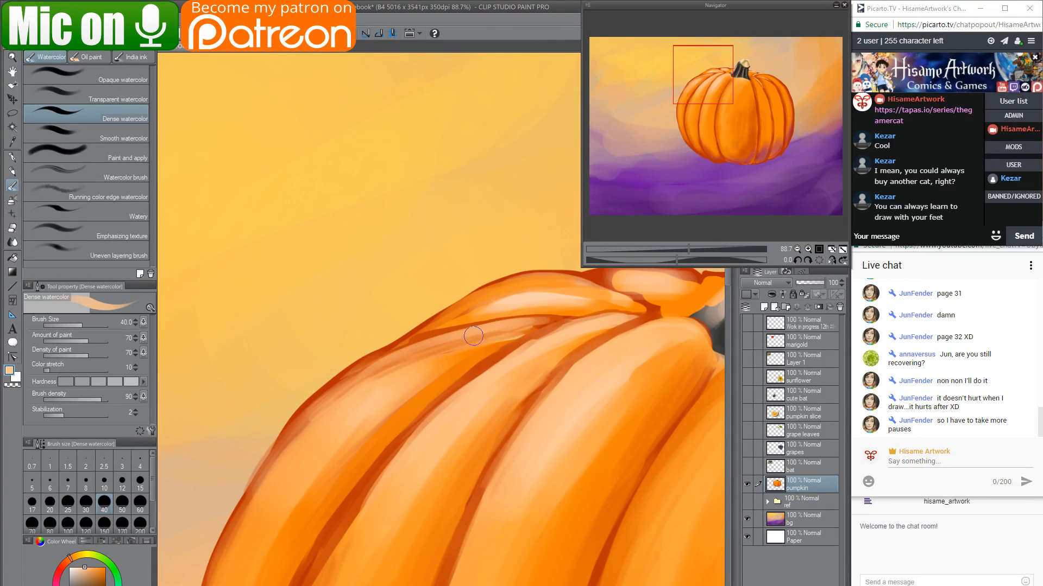
# Cover the outer left rib with long strokes of sampled orange using Dense watercolor at size 60.
pyautogui.keyDown('alt'); pyautogui.click(466, 363); pyautogui.keyUp('alt')
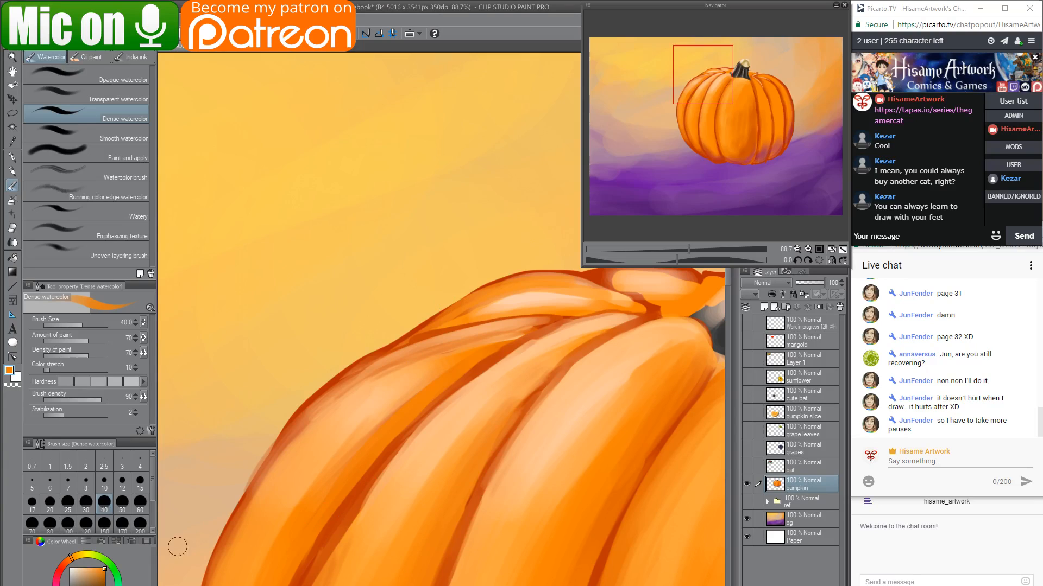
pyautogui.press(']')
pyautogui.press(']')
pyautogui.moveTo(535, 323)
pyautogui.mouseDown()
pyautogui.moveTo(355, 360)
pyautogui.moveTo(348, 380)
pyautogui.mouseUp()
pyautogui.moveTo(414, 356)
pyautogui.mouseDown()
pyautogui.moveTo(283, 457)
pyautogui.moveTo(433, 343)
pyautogui.moveTo(350, 383)
pyautogui.moveTo(272, 487)
pyautogui.mouseUp()
pyautogui.moveTo(378, 375)
pyautogui.mouseDown()
pyautogui.moveTo(232, 573)
pyautogui.moveTo(228, 554)
pyautogui.mouseUp()
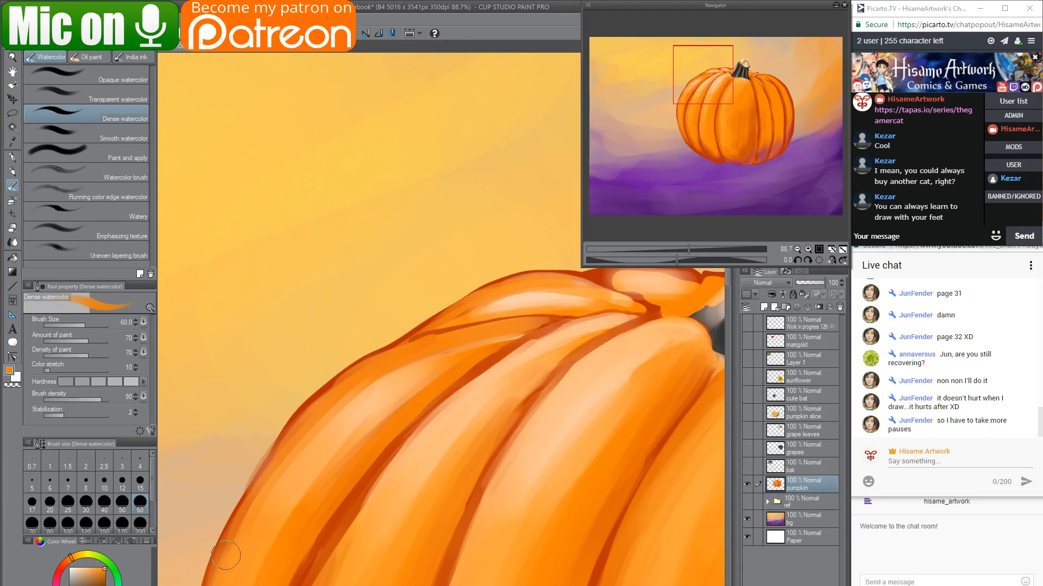
pyautogui.moveTo(292, 445); pyautogui.dragTo(243, 515)
# Sample the peach tone and rebuild the broad highlight along the crest of the outer left rib.
pyautogui.keyDown('alt'); pyautogui.click(582, 401); pyautogui.keyUp('alt')
pyautogui.moveTo(545, 318); pyautogui.dragTo(363, 356)
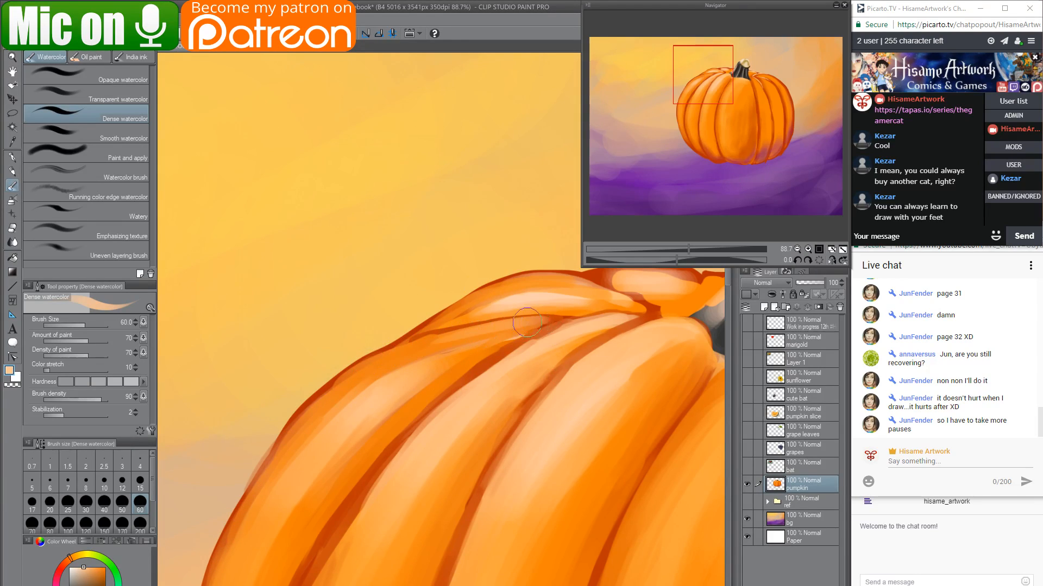
pyautogui.moveTo(524, 317); pyautogui.dragTo(341, 374)
pyautogui.moveTo(477, 333)
pyautogui.mouseDown()
pyautogui.moveTo(375, 374)
pyautogui.moveTo(400, 372)
pyautogui.moveTo(328, 429)
pyautogui.moveTo(283, 493)
pyautogui.mouseUp()
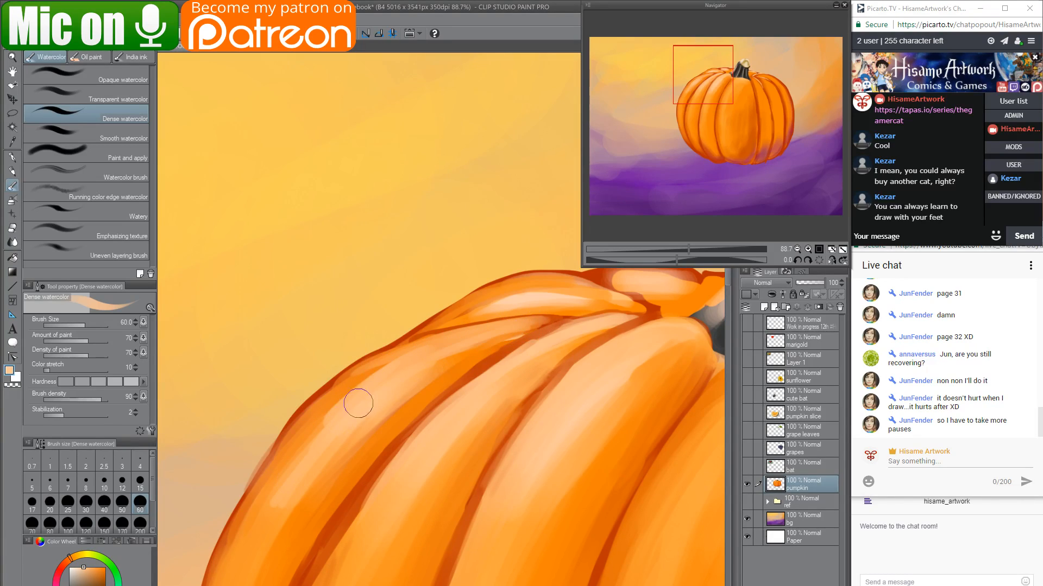
# Repaint the small back rib left of the stem with sampled orange, covering its peach highlight.
pyautogui.press('space')
pyautogui.moveTo(468, 388); pyautogui.dragTo(383, 425)
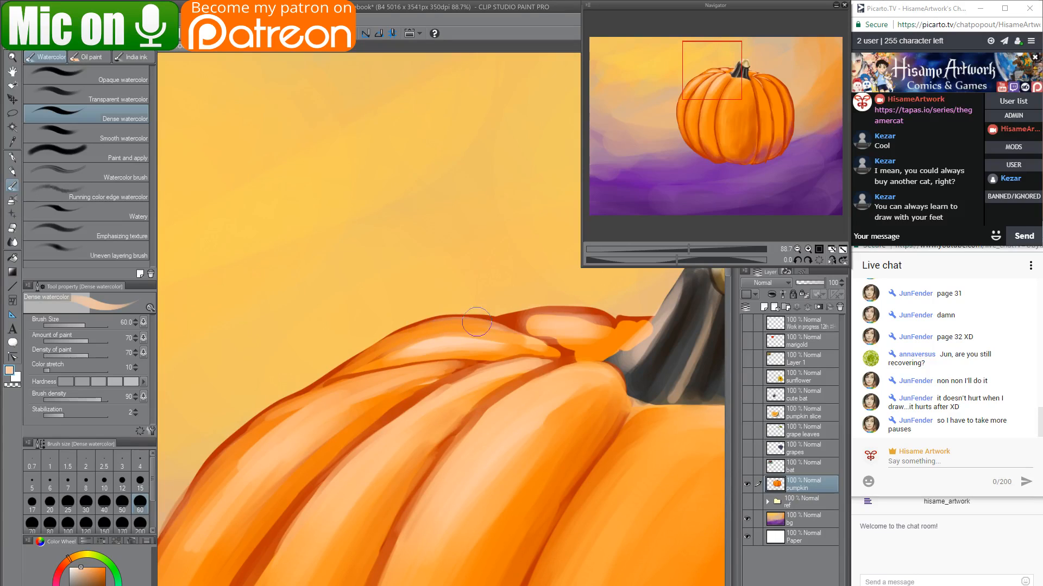
pyautogui.moveTo(473, 327); pyautogui.dragTo(426, 347)
pyautogui.keyDown('alt'); pyautogui.click(563, 415); pyautogui.keyUp('alt')
pyautogui.moveTo(490, 344); pyautogui.dragTo(405, 348)
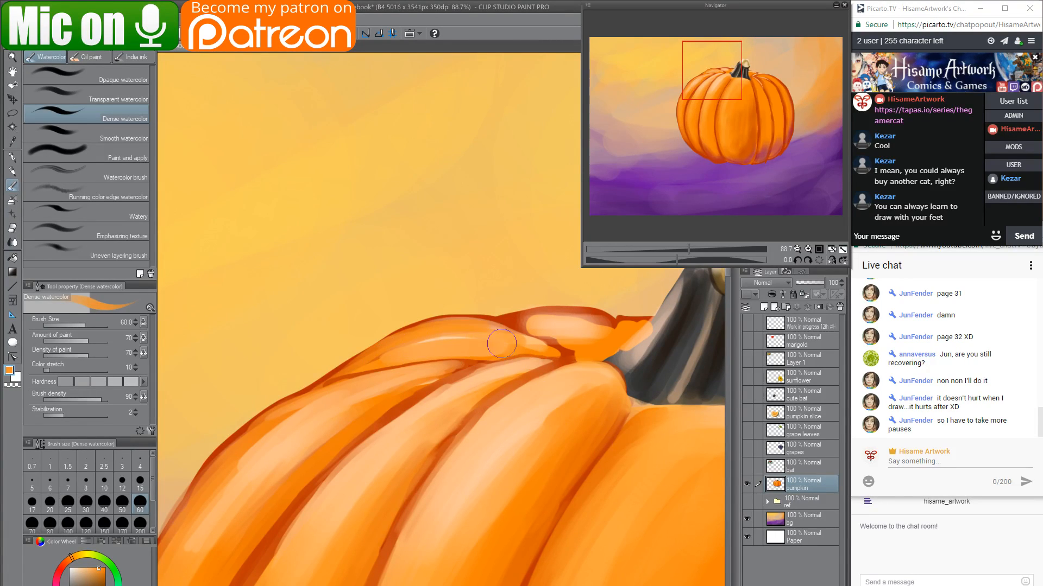
pyautogui.moveTo(484, 336)
pyautogui.mouseDown()
pyautogui.moveTo(389, 358)
pyautogui.moveTo(463, 344)
pyautogui.moveTo(519, 345)
pyautogui.moveTo(457, 352)
pyautogui.moveTo(548, 352)
pyautogui.moveTo(453, 329)
pyautogui.moveTo(545, 346)
pyautogui.moveTo(408, 336)
pyautogui.moveTo(487, 358)
pyautogui.mouseUp()
# Sample the dark red-orange near the stem and switch to the Turnip pen at size 15.
pyautogui.keyDown('alt'); pyautogui.click(568, 347); pyautogui.keyUp('alt')
pyautogui.hotkey('ctrl', 'z')
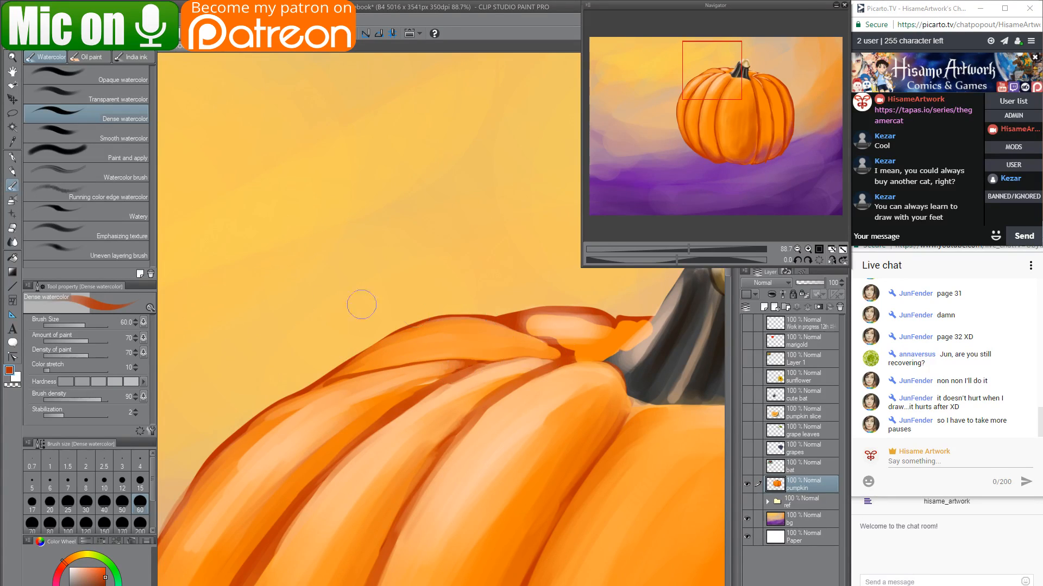
pyautogui.click(12, 158)
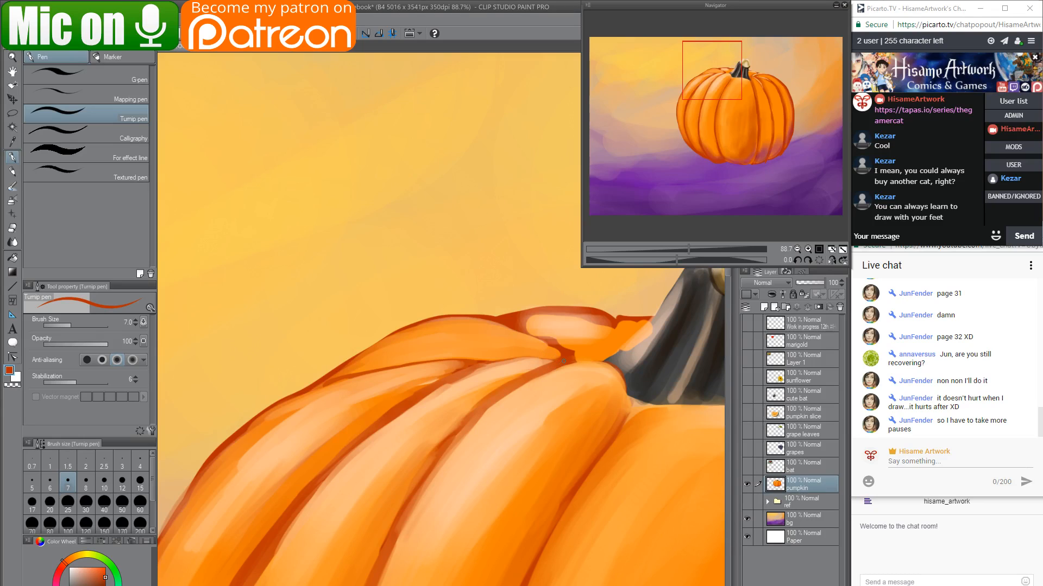
pyautogui.moveTo(298, 495); pyautogui.dragTo(330, 338)
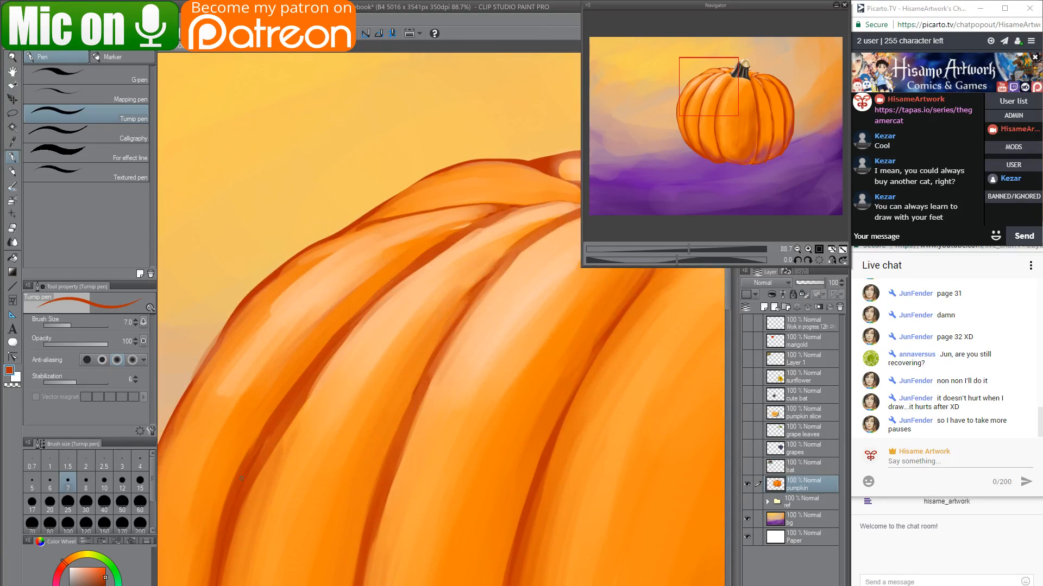
pyautogui.press(']')
pyautogui.press(']')
pyautogui.press(']')
pyautogui.press(']')
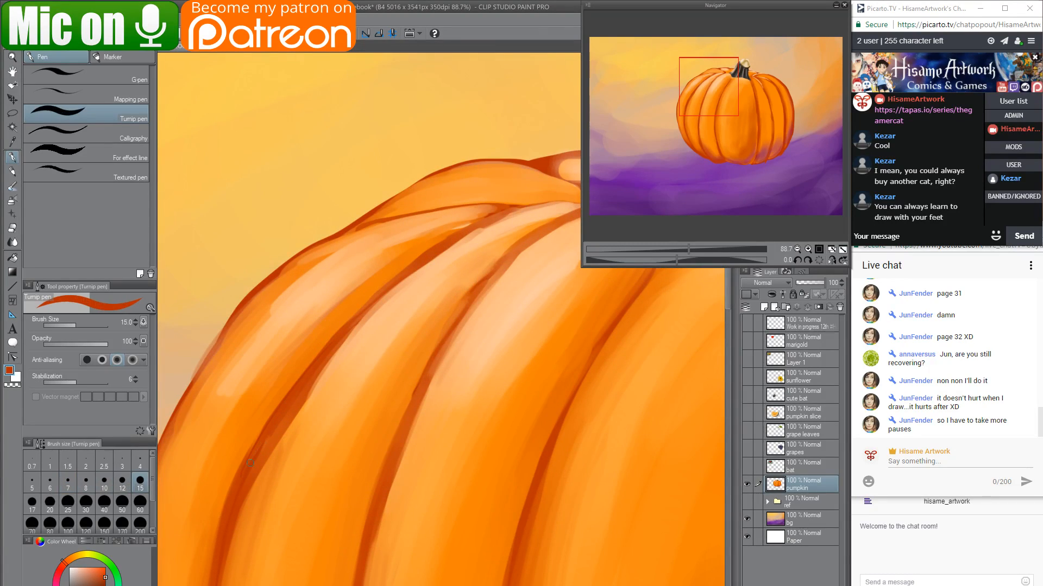
pyautogui.moveTo(452, 228); pyautogui.dragTo(422, 453)
# Move the pumpkin reference layer above the painted pumpkin to compare them, then hide it and reselect the painted layer.
pyautogui.click(767, 501)
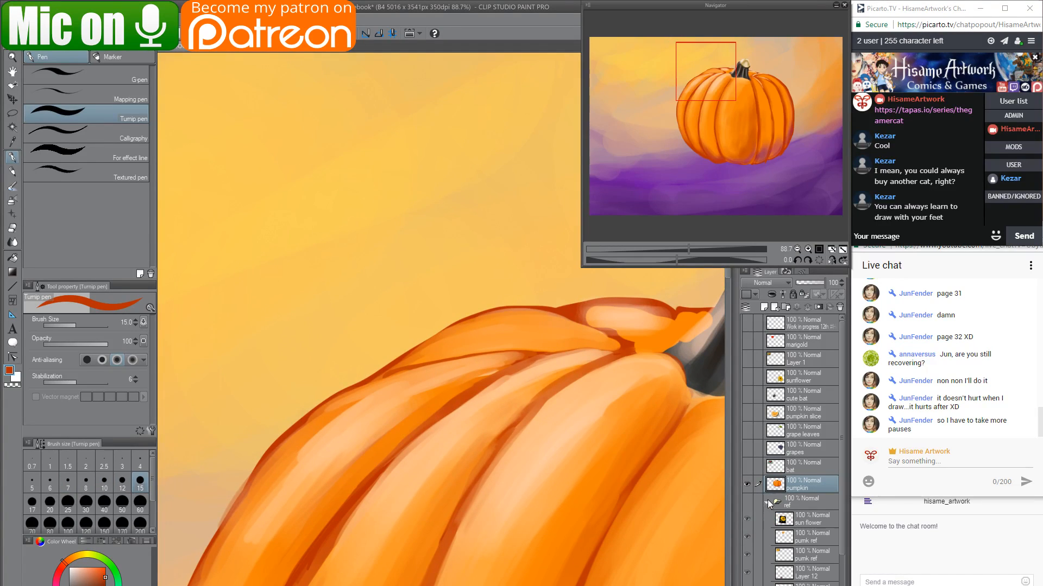
pyautogui.moveTo(791, 582); pyautogui.dragTo(789, 466)
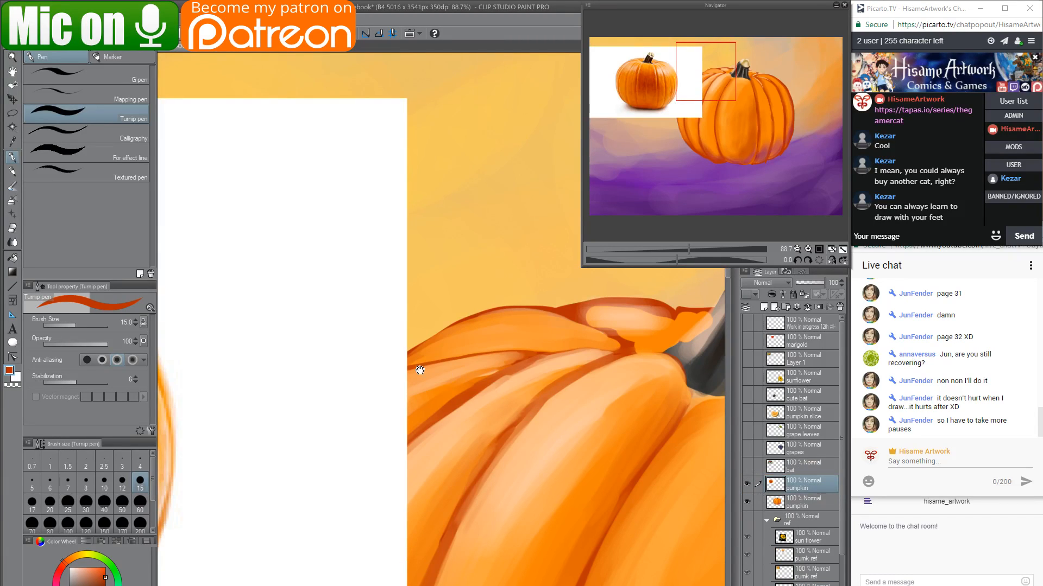
pyautogui.moveTo(420, 370); pyautogui.dragTo(663, 328)
pyautogui.moveTo(373, 374)
pyautogui.mouseDown()
pyautogui.moveTo(556, 410)
pyautogui.moveTo(362, 408)
pyautogui.moveTo(296, 483)
pyautogui.mouseUp()
pyautogui.click(747, 484)
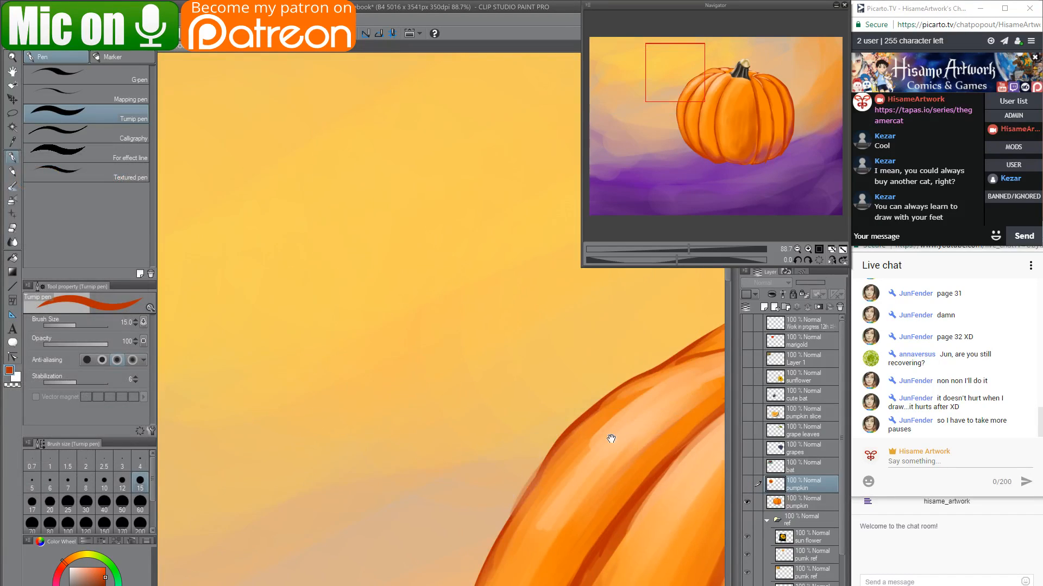
pyautogui.moveTo(611, 438); pyautogui.dragTo(446, 354)
pyautogui.click(804, 503)
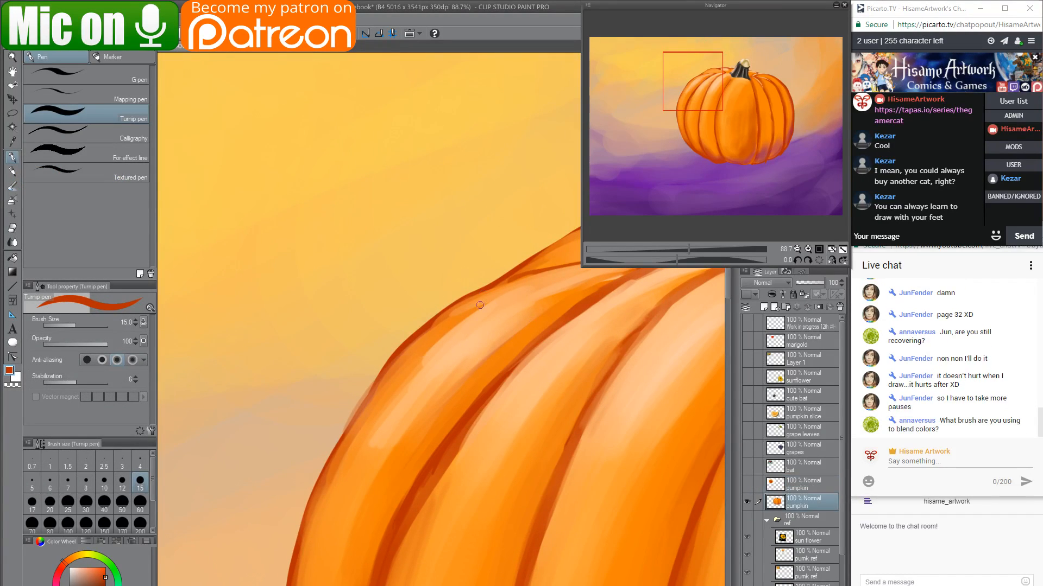
pyautogui.keyDown('alt'); pyautogui.click(464, 314); pyautogui.keyUp('alt')
pyautogui.moveTo(478, 309); pyautogui.dragTo(342, 412)
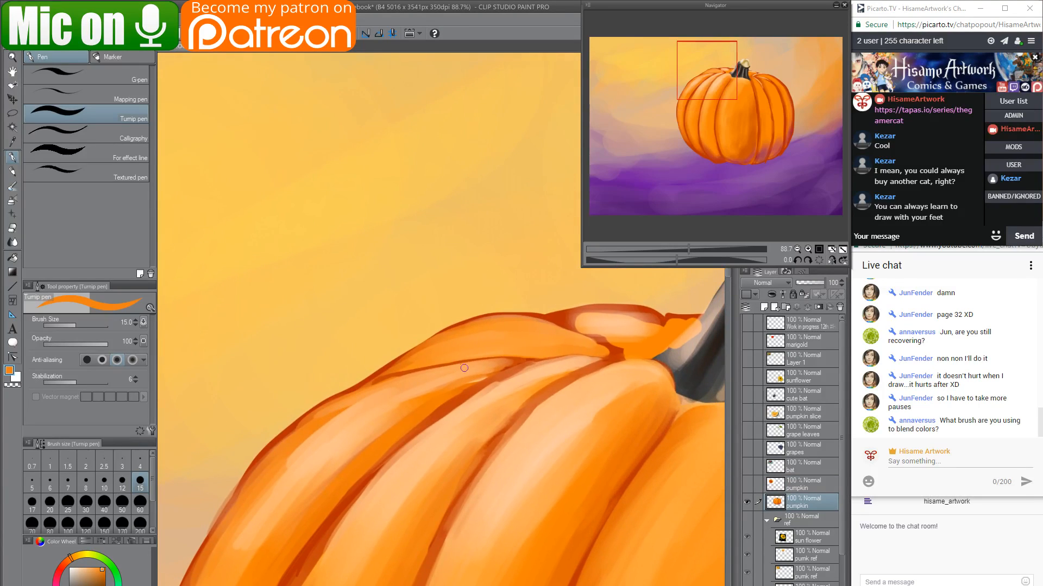
pyautogui.moveTo(489, 367)
pyautogui.mouseDown()
pyautogui.moveTo(309, 462)
pyautogui.moveTo(257, 530)
pyautogui.mouseUp()
pyautogui.hotkey('ctrl', 'z')
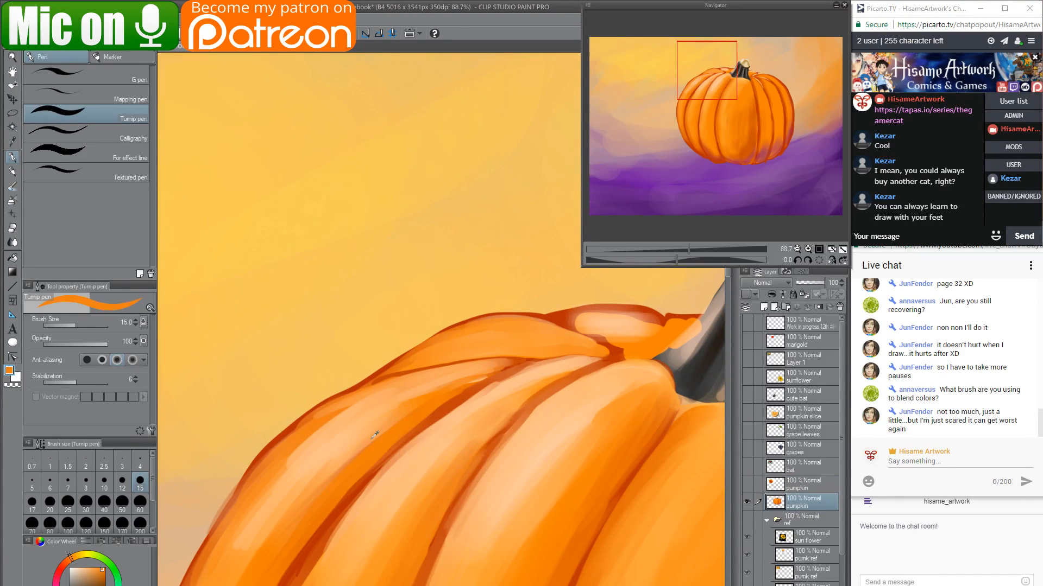
# Draw thin highlight lines along the two upper left ribs with the Turnip pen in a lighter tint of the sampled peach.
pyautogui.keyDown('alt'); pyautogui.click(560, 438); pyautogui.keyUp('alt')
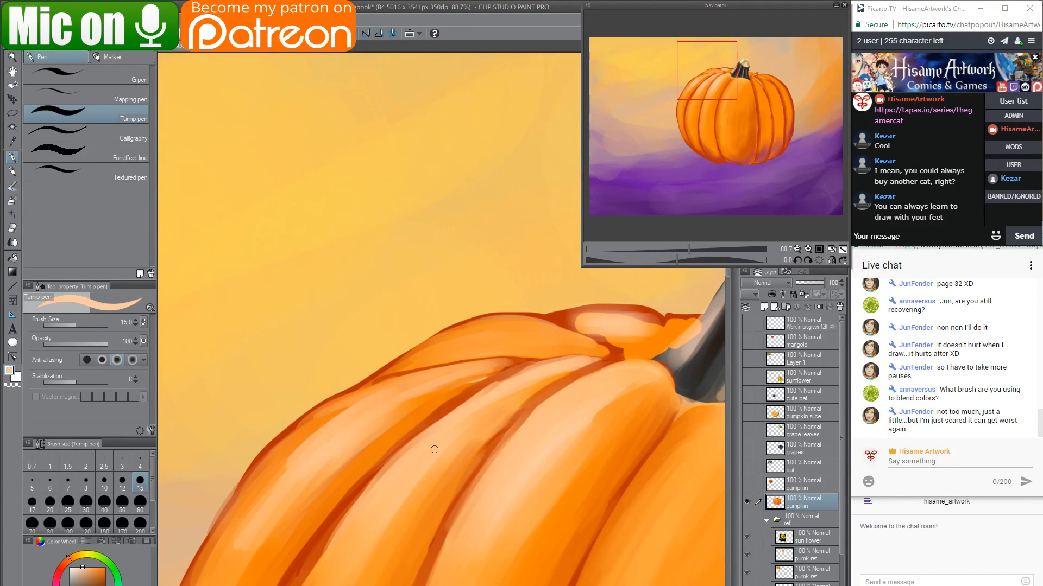
pyautogui.click(77, 569)
pyautogui.moveTo(581, 364)
pyautogui.mouseDown()
pyautogui.moveTo(511, 392)
pyautogui.moveTo(375, 525)
pyautogui.mouseUp()
pyautogui.moveTo(501, 366); pyautogui.dragTo(298, 483)
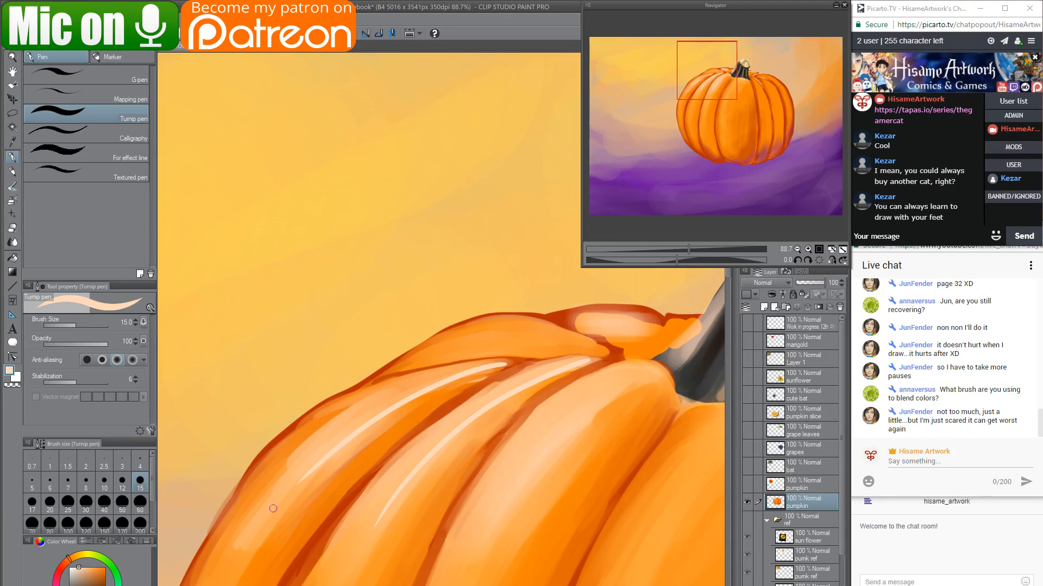
# Draw a long pale highlight line along the upper edge of the outer left rib, replacing a shorter first attempt.
pyautogui.moveTo(504, 357); pyautogui.dragTo(330, 402)
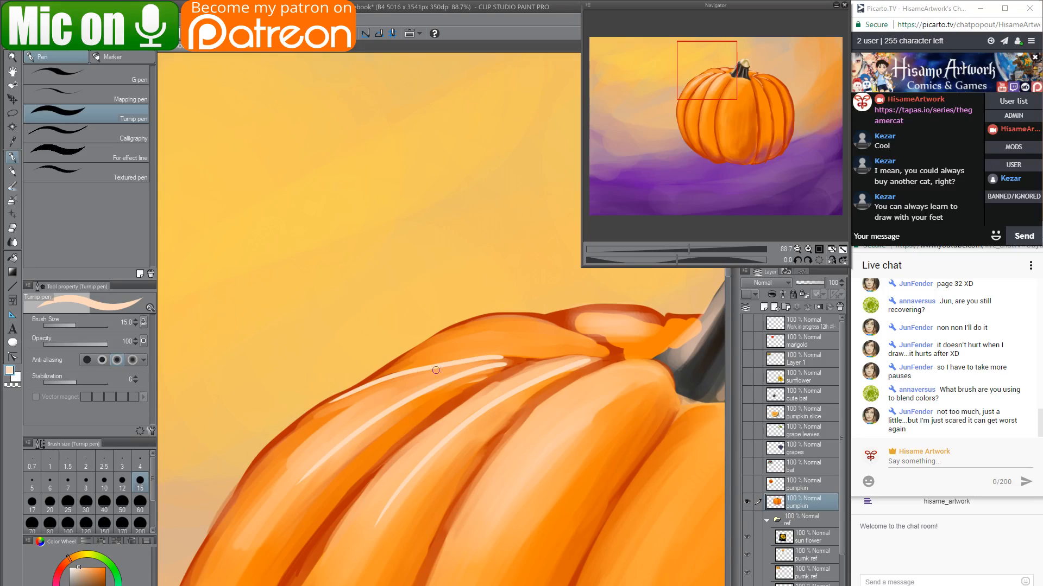
pyautogui.hotkey('ctrl', 'z')
pyautogui.moveTo(537, 359)
pyautogui.mouseDown()
pyautogui.moveTo(381, 378)
pyautogui.moveTo(273, 438)
pyautogui.mouseUp()
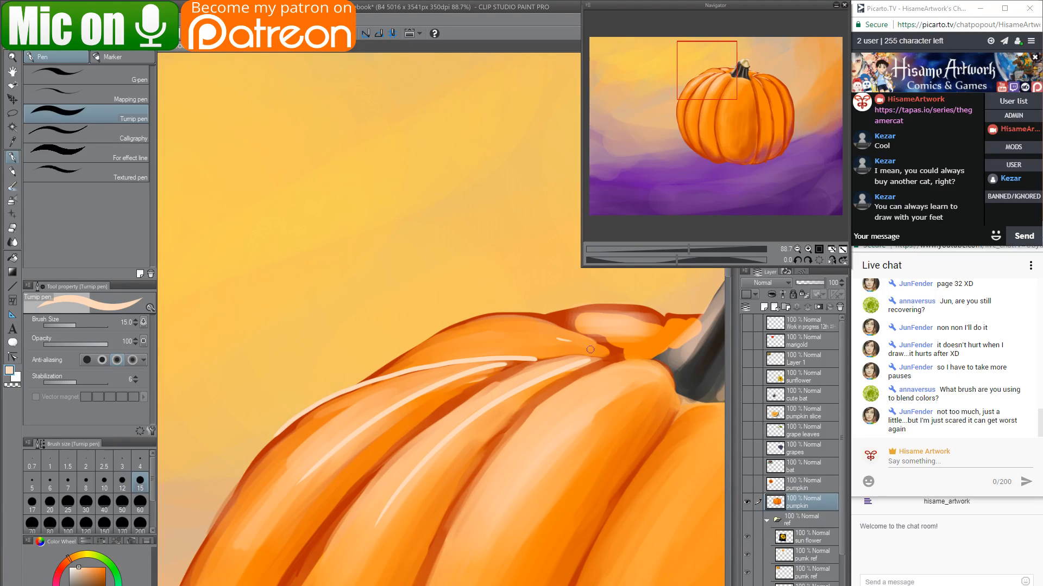
# Draw thin pale highlight lines along the upper back rib and the small rib beside the stem, undoing the last stroke.
pyautogui.moveTo(585, 348)
pyautogui.mouseDown()
pyautogui.moveTo(526, 337)
pyautogui.moveTo(416, 346)
pyautogui.moveTo(390, 362)
pyautogui.mouseUp()
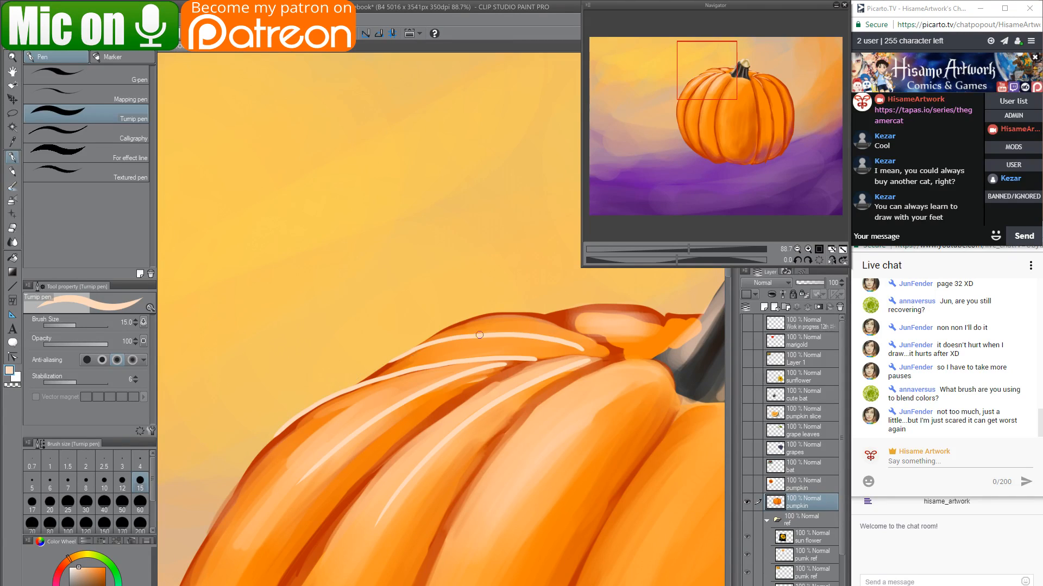
pyautogui.moveTo(602, 347)
pyautogui.mouseDown()
pyautogui.moveTo(502, 316)
pyautogui.moveTo(452, 326)
pyautogui.moveTo(393, 392)
pyautogui.mouseUp()
pyautogui.moveTo(561, 387); pyautogui.dragTo(471, 363)
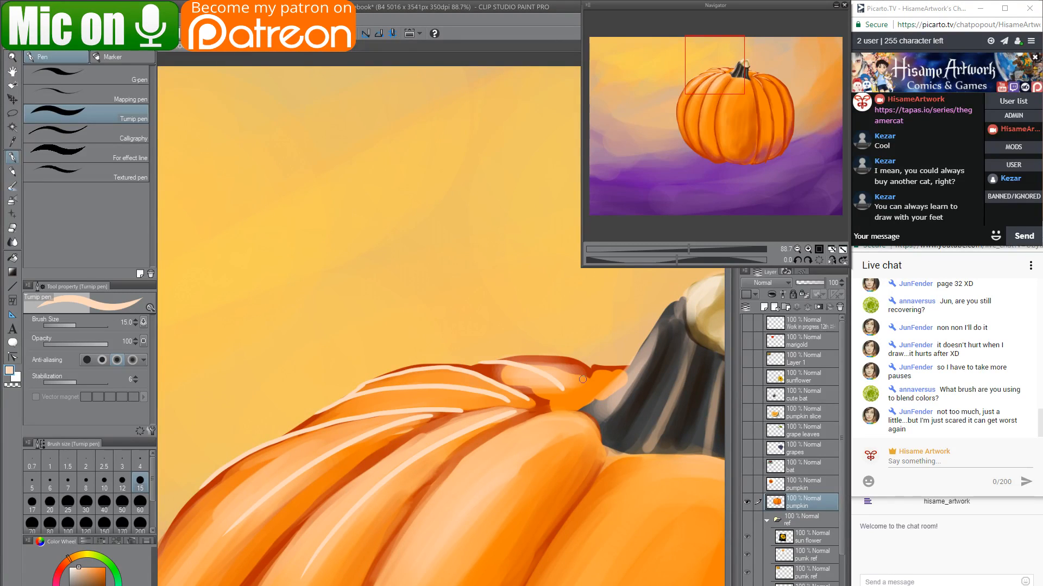
pyautogui.moveTo(577, 376)
pyautogui.mouseDown()
pyautogui.moveTo(558, 353)
pyautogui.moveTo(562, 363)
pyautogui.mouseUp()
pyautogui.hotkey('ctrl', 'z')
pyautogui.moveTo(216, 434); pyautogui.dragTo(293, 241)
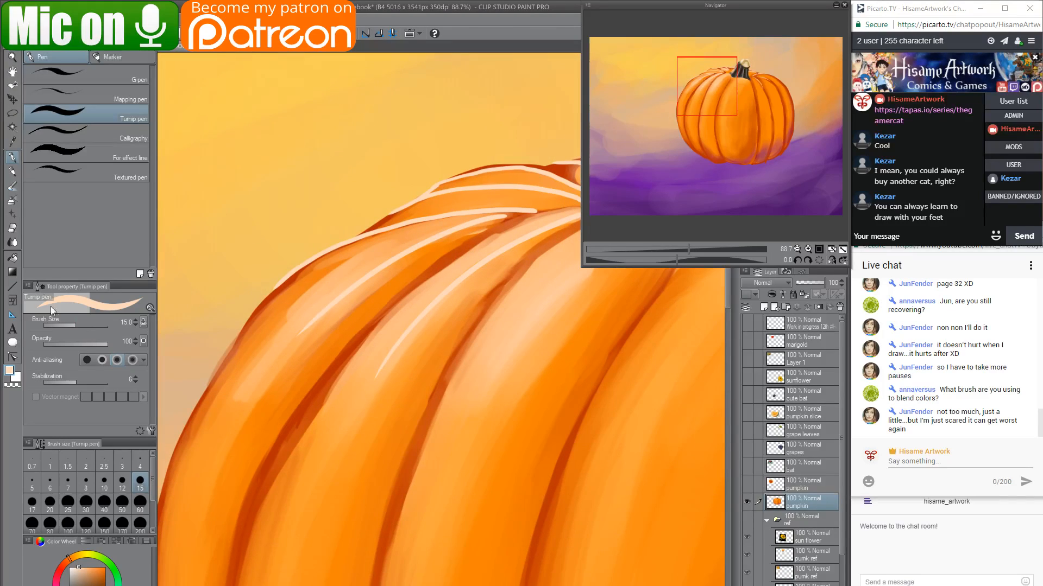
# Switch to the Dense watercolor brush at size 60 and save the illustration.
pyautogui.click(12, 186)
pyautogui.moveTo(450, 331); pyautogui.dragTo(380, 429)
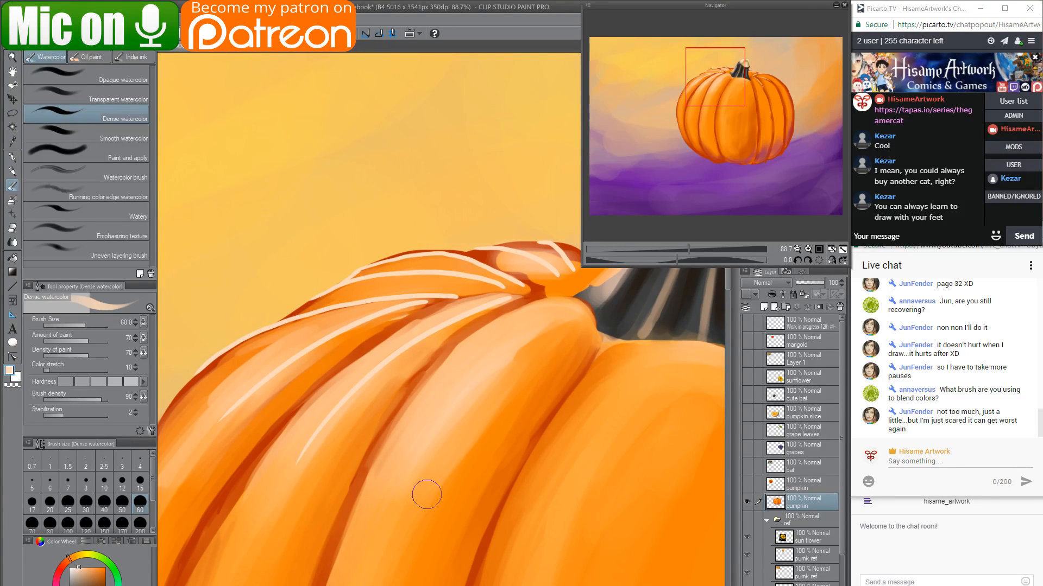
pyautogui.moveTo(414, 511); pyautogui.dragTo(475, 489)
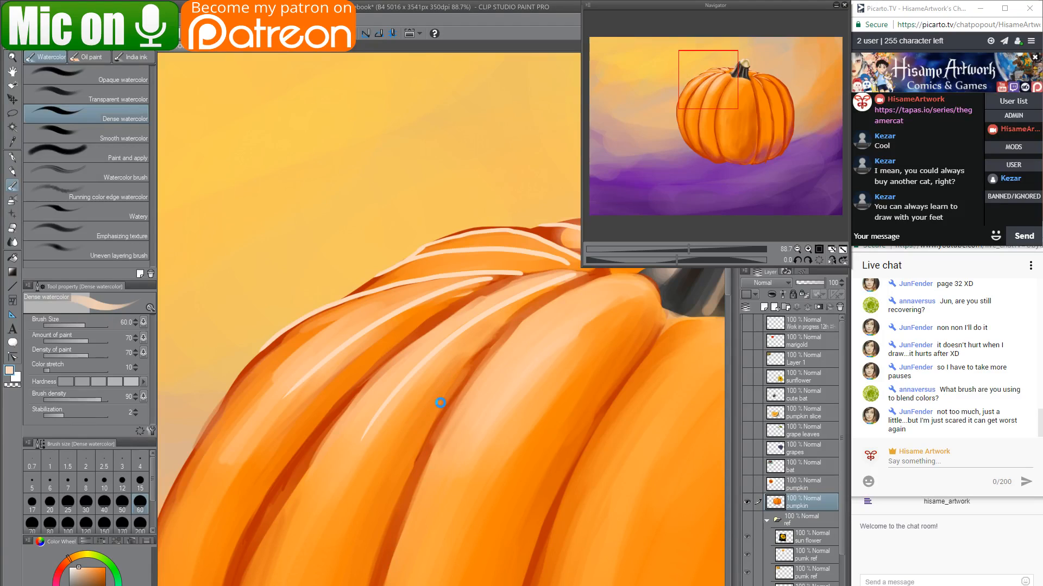
pyautogui.hotkey('ctrl', 's')
pyautogui.keyDown('alt'); pyautogui.click(423, 419); pyautogui.keyUp('alt')
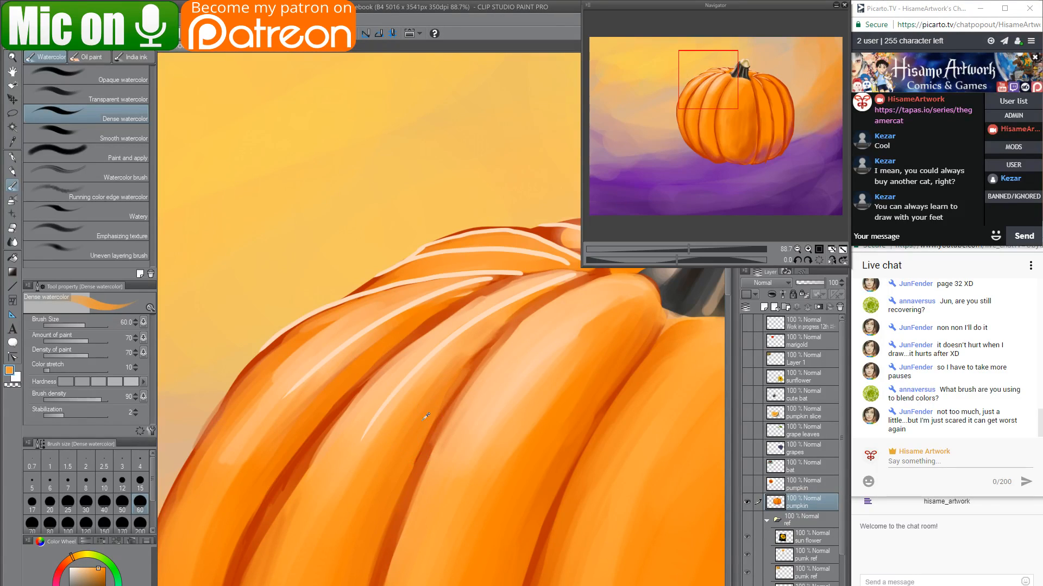
pyautogui.moveTo(538, 301); pyautogui.dragTo(441, 383)
pyautogui.moveTo(520, 304)
pyautogui.mouseDown()
pyautogui.moveTo(385, 469)
pyautogui.moveTo(517, 319)
pyautogui.moveTo(449, 391)
pyautogui.moveTo(406, 471)
pyautogui.mouseUp()
pyautogui.hotkey('ctrl', 'z')
pyautogui.hotkey('ctrl', 'z')
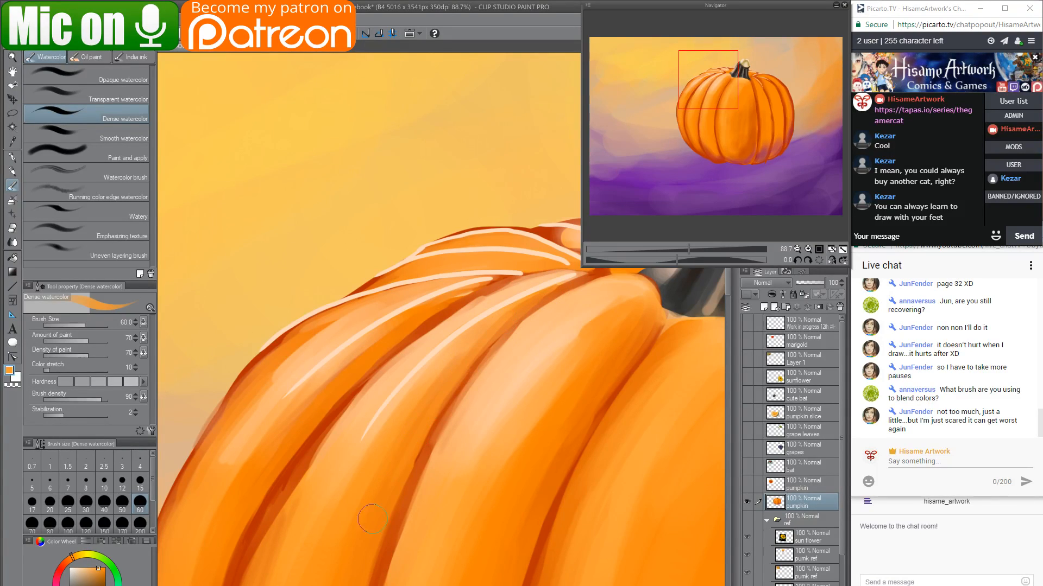
# Sample the dark red-orange from a groove and deepen the groove along the right side of the third left rib.
pyautogui.moveTo(411, 452); pyautogui.dragTo(358, 390)
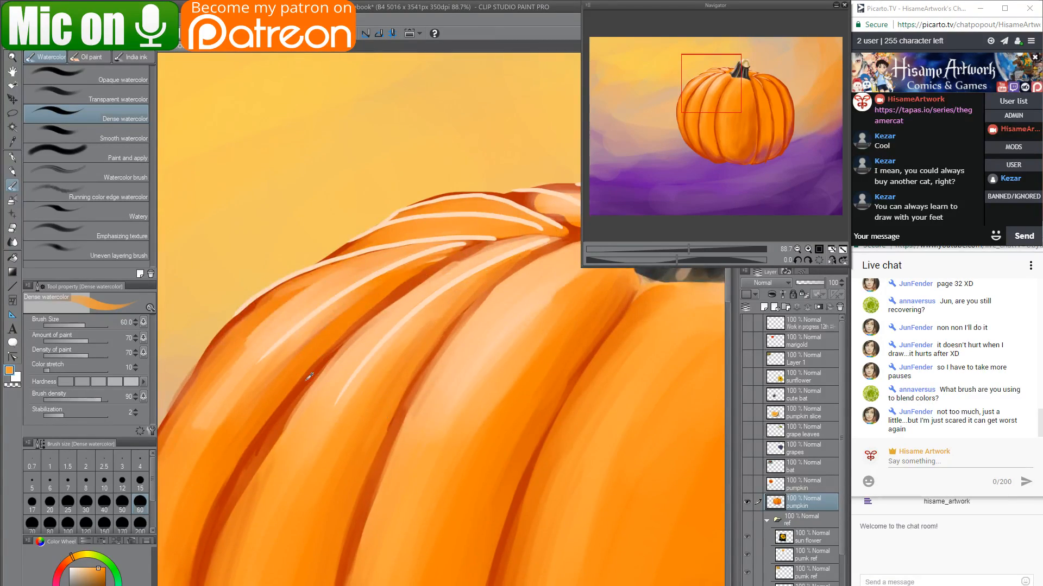
pyautogui.keyDown('alt'); pyautogui.click(307, 379); pyautogui.keyUp('alt')
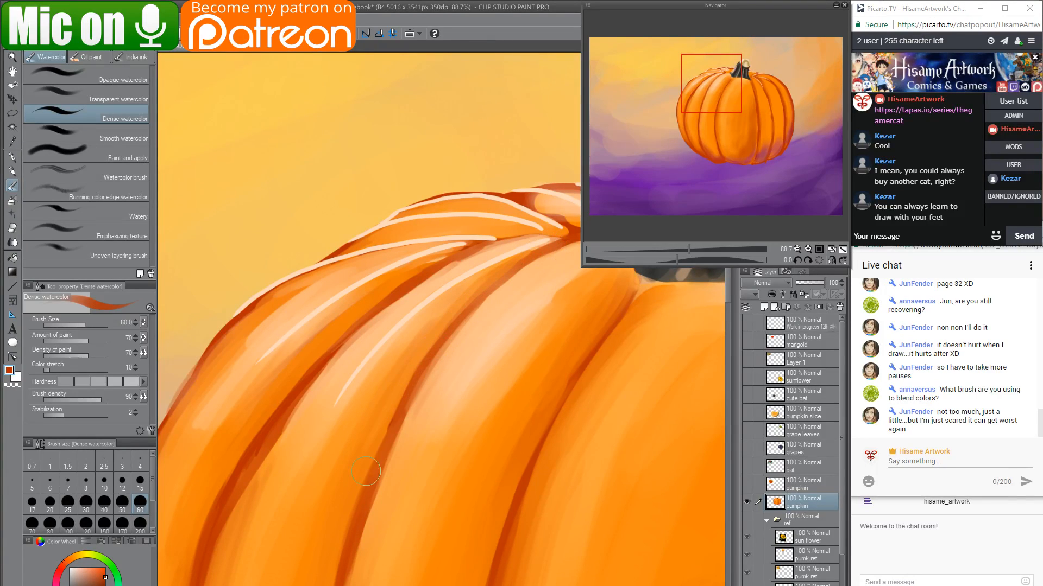
pyautogui.moveTo(400, 418); pyautogui.dragTo(368, 455)
pyautogui.moveTo(418, 376); pyautogui.dragTo(359, 483)
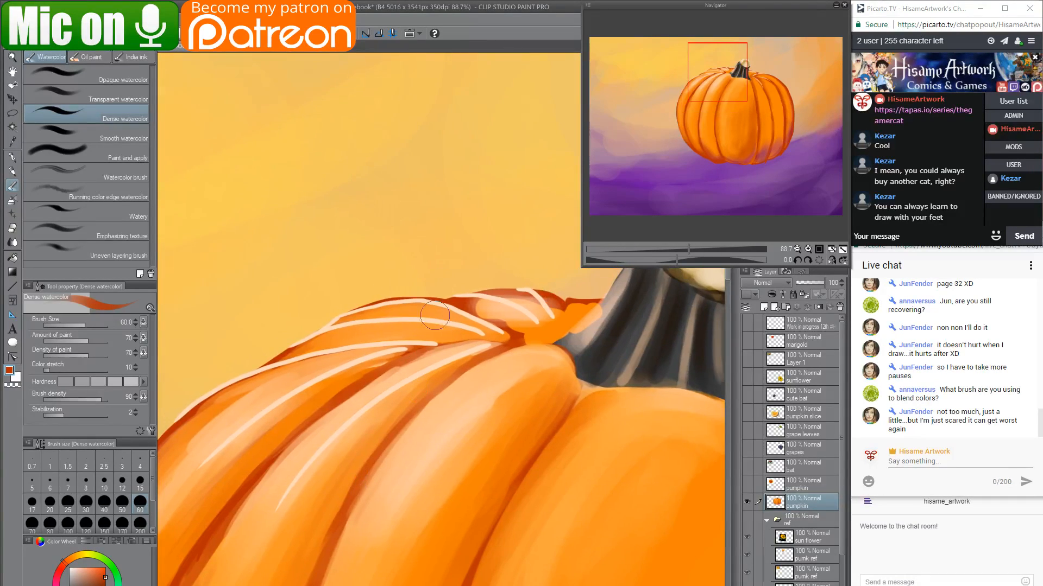
# Sample orange from the ribs and soften the pale highlight line on the third left rib with the size 60 brush.
pyautogui.keyDown('alt'); pyautogui.click(431, 370); pyautogui.keyUp('alt')
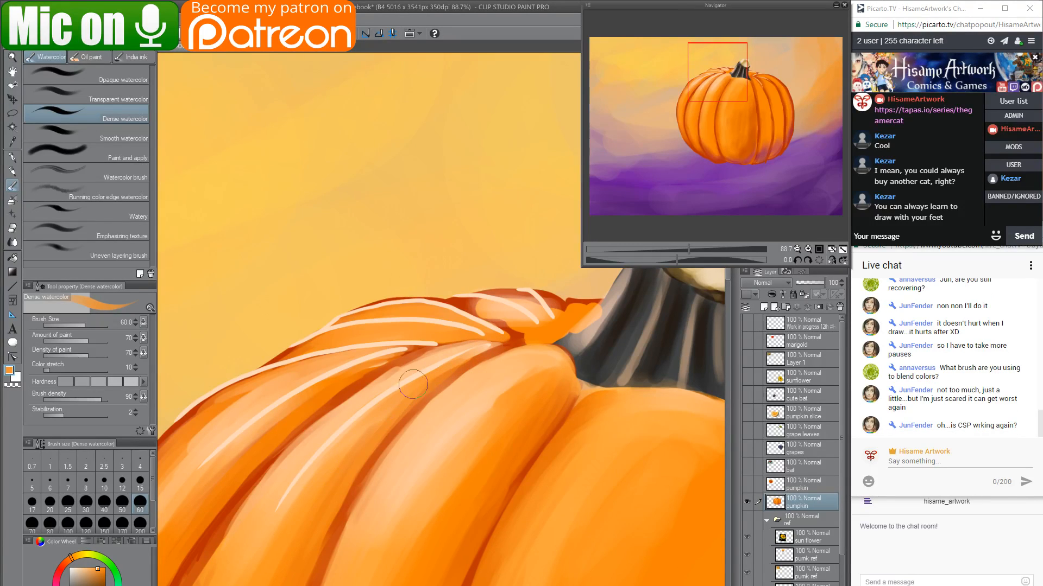
pyautogui.moveTo(356, 435)
pyautogui.mouseDown()
pyautogui.moveTo(410, 373)
pyautogui.moveTo(401, 379)
pyautogui.mouseUp()
pyautogui.keyDown('alt'); pyautogui.click(506, 463); pyautogui.keyUp('alt')
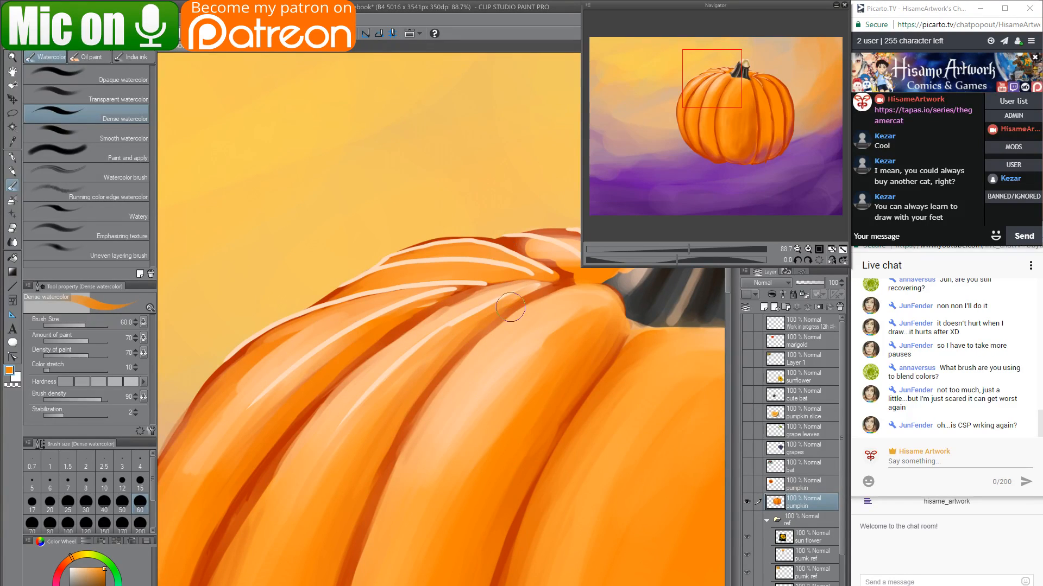
pyautogui.moveTo(391, 388)
pyautogui.mouseDown()
pyautogui.moveTo(319, 457)
pyautogui.moveTo(446, 347)
pyautogui.moveTo(388, 394)
pyautogui.moveTo(353, 440)
pyautogui.moveTo(409, 378)
pyautogui.moveTo(313, 489)
pyautogui.moveTo(403, 303)
pyautogui.moveTo(452, 275)
pyautogui.moveTo(464, 290)
pyautogui.moveTo(364, 338)
pyautogui.moveTo(433, 301)
pyautogui.moveTo(262, 411)
pyautogui.moveTo(425, 298)
pyautogui.moveTo(224, 455)
pyautogui.moveTo(322, 361)
pyautogui.moveTo(388, 324)
pyautogui.moveTo(225, 465)
pyautogui.moveTo(358, 339)
pyautogui.moveTo(447, 294)
pyautogui.moveTo(410, 308)
pyautogui.moveTo(218, 455)
pyautogui.moveTo(237, 426)
pyautogui.moveTo(259, 418)
pyautogui.moveTo(238, 444)
pyautogui.mouseUp()
pyautogui.moveTo(372, 436); pyautogui.dragTo(449, 425)
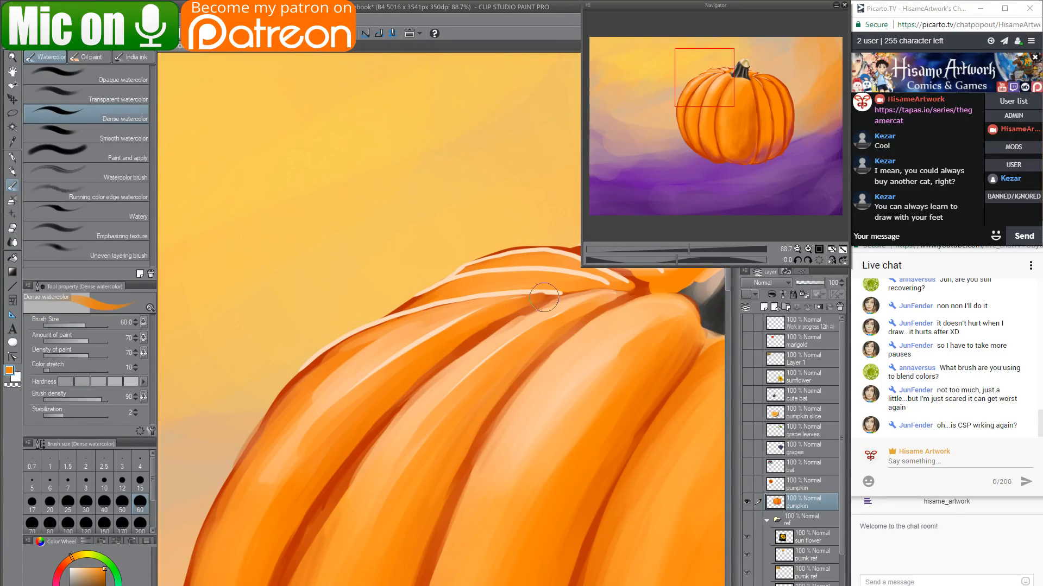
# Blend orange over the highlights of the two outer left ribs, softening the inner end of the pale line.
pyautogui.moveTo(544, 297)
pyautogui.mouseDown()
pyautogui.moveTo(393, 330)
pyautogui.moveTo(489, 300)
pyautogui.moveTo(385, 330)
pyautogui.moveTo(337, 366)
pyautogui.moveTo(427, 313)
pyautogui.moveTo(271, 410)
pyautogui.moveTo(303, 402)
pyautogui.moveTo(402, 327)
pyautogui.moveTo(237, 498)
pyautogui.moveTo(336, 377)
pyautogui.moveTo(227, 526)
pyautogui.mouseUp()
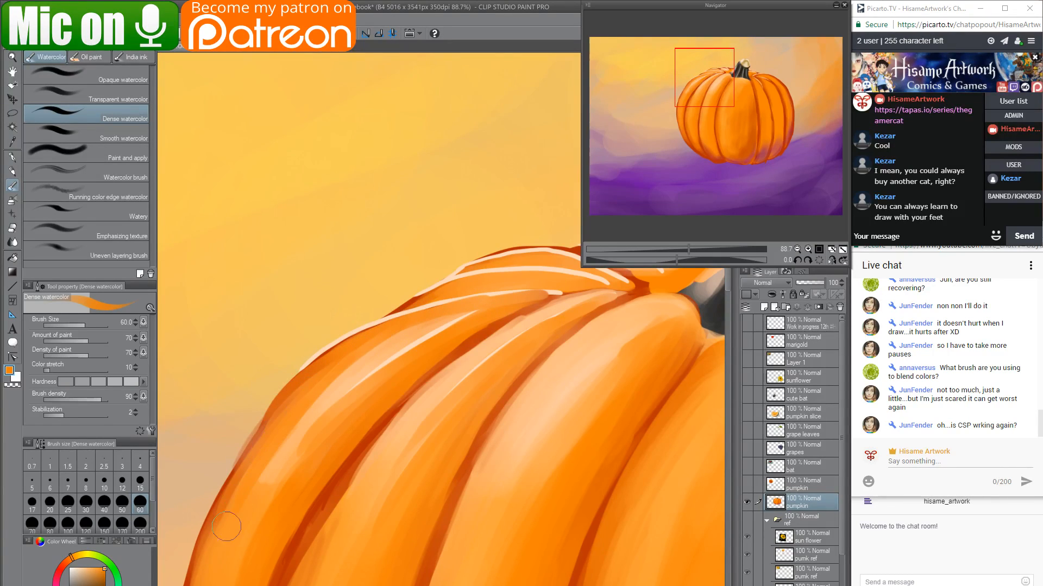
pyautogui.moveTo(324, 367); pyautogui.dragTo(190, 577)
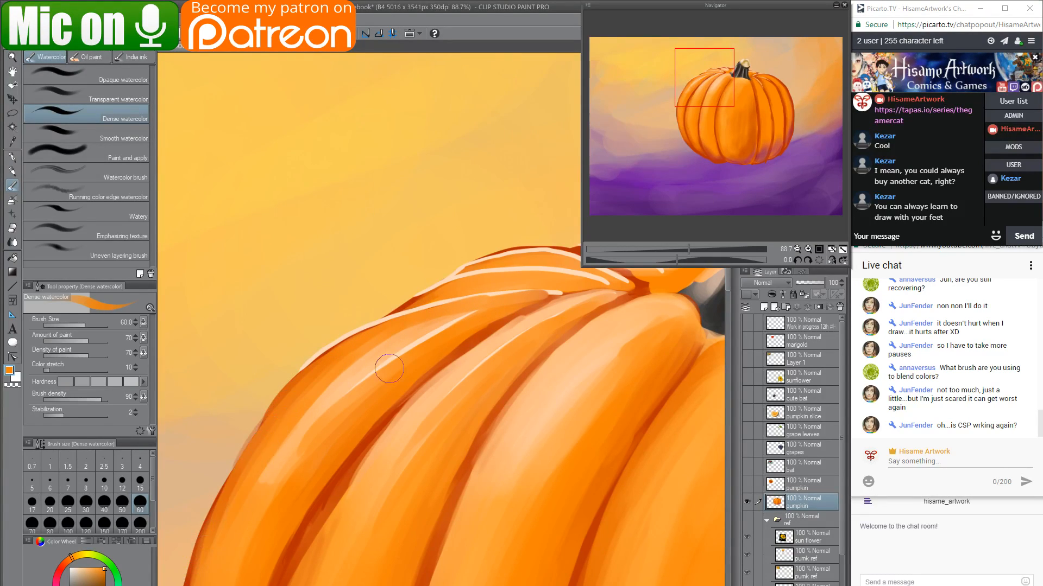
pyautogui.moveTo(389, 368); pyautogui.dragTo(319, 482)
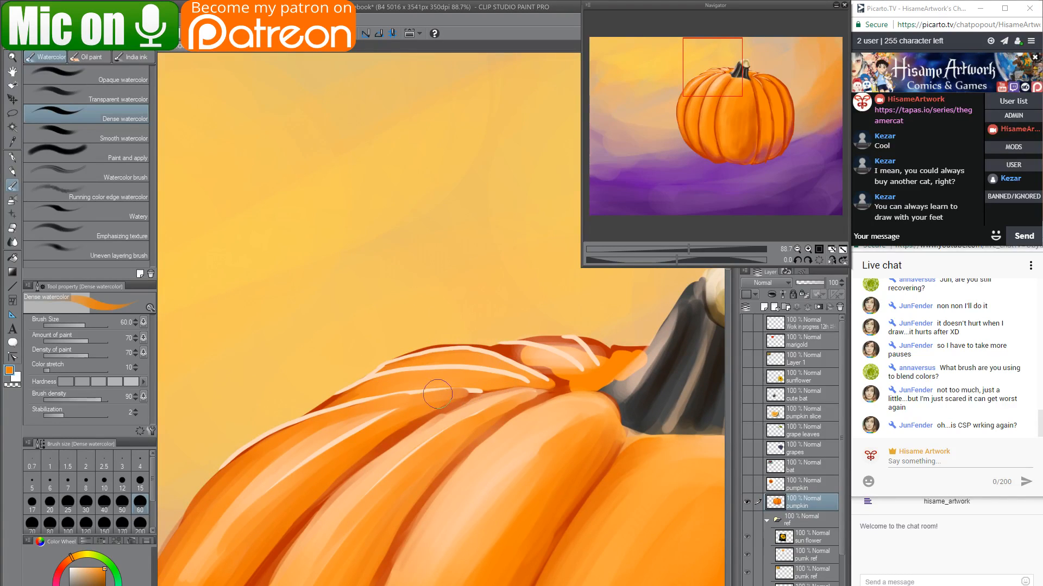
pyautogui.moveTo(484, 391)
pyautogui.mouseDown()
pyautogui.moveTo(453, 394)
pyautogui.moveTo(537, 374)
pyautogui.mouseUp()
# Sample the dark red-orange beside the stem, reduce the brush to size 20 and refine the narrow groove where the left ribs meet.
pyautogui.keyDown('alt'); pyautogui.click(564, 380); pyautogui.keyUp('alt')
pyautogui.press('[')
pyautogui.press('[')
pyautogui.press('[')
pyautogui.press('[')
pyautogui.press('[')
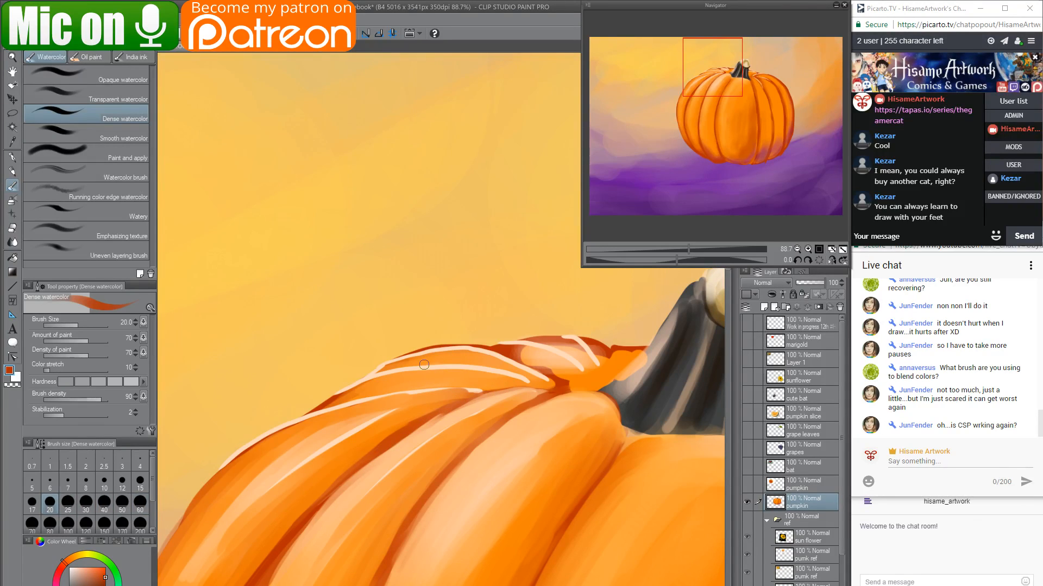
pyautogui.scroll(3, 376, 413)
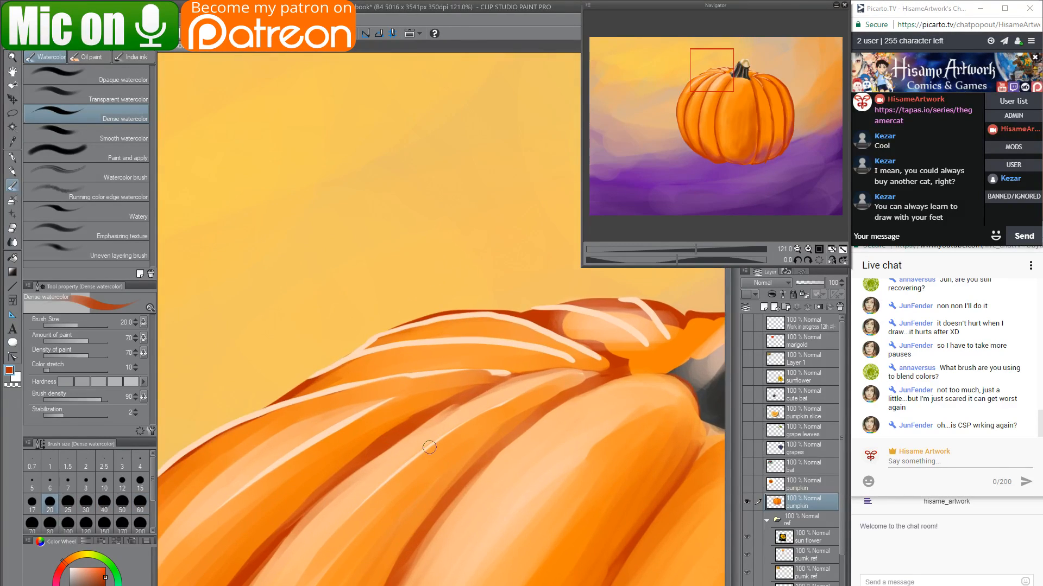
pyautogui.moveTo(378, 441); pyautogui.dragTo(455, 416)
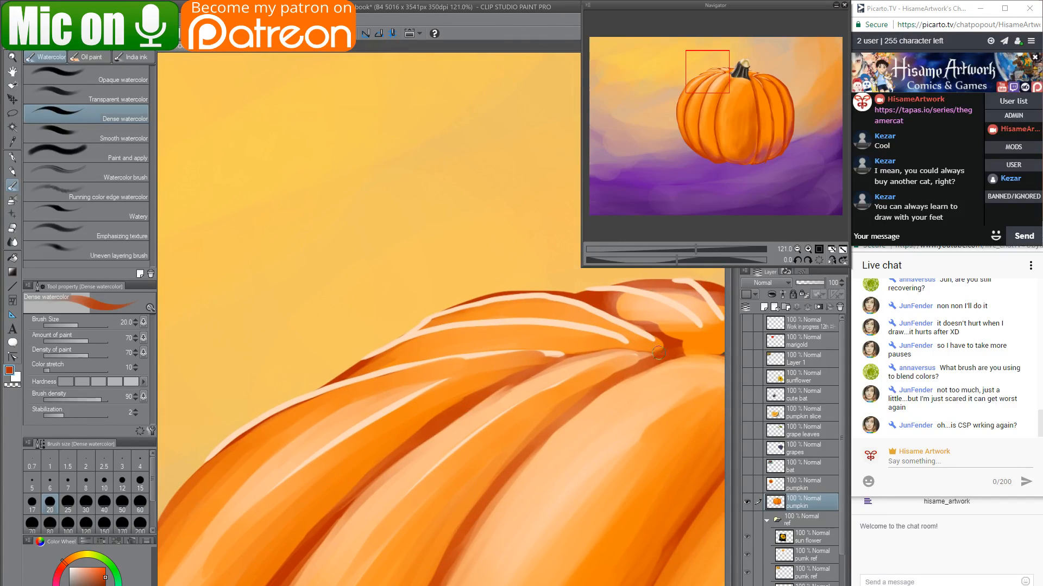
pyautogui.moveTo(649, 356)
pyautogui.mouseDown()
pyautogui.moveTo(575, 354)
pyautogui.moveTo(464, 415)
pyautogui.moveTo(499, 365)
pyautogui.moveTo(547, 334)
pyautogui.moveTo(495, 391)
pyautogui.moveTo(446, 418)
pyautogui.moveTo(571, 356)
pyautogui.moveTo(632, 346)
pyautogui.moveTo(536, 369)
pyautogui.moveTo(629, 350)
pyautogui.moveTo(557, 363)
pyautogui.moveTo(594, 353)
pyautogui.moveTo(658, 354)
pyautogui.mouseUp()
pyautogui.hotkey('ctrl', 'z')
pyautogui.keyDown('alt'); pyautogui.click(565, 344); pyautogui.keyUp('alt')
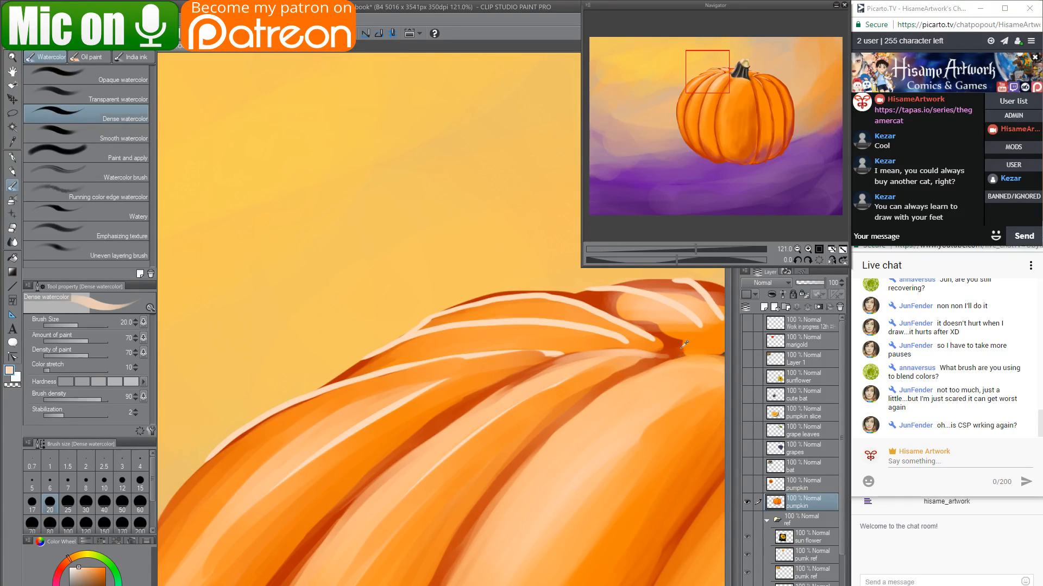
pyautogui.keyDown('alt'); pyautogui.click(682, 347); pyautogui.keyUp('alt')
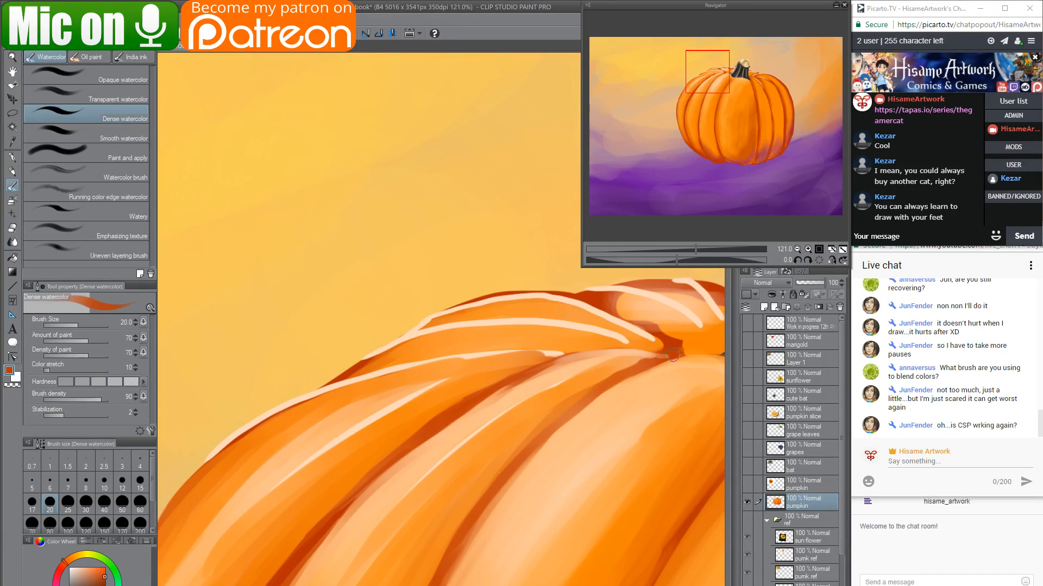
# Sample orange and soften the pale highlight lines on the upper left ribs at size 20, undoing one stroke along the top edge.
pyautogui.keyDown('alt'); pyautogui.click(459, 362); pyautogui.keyUp('alt')
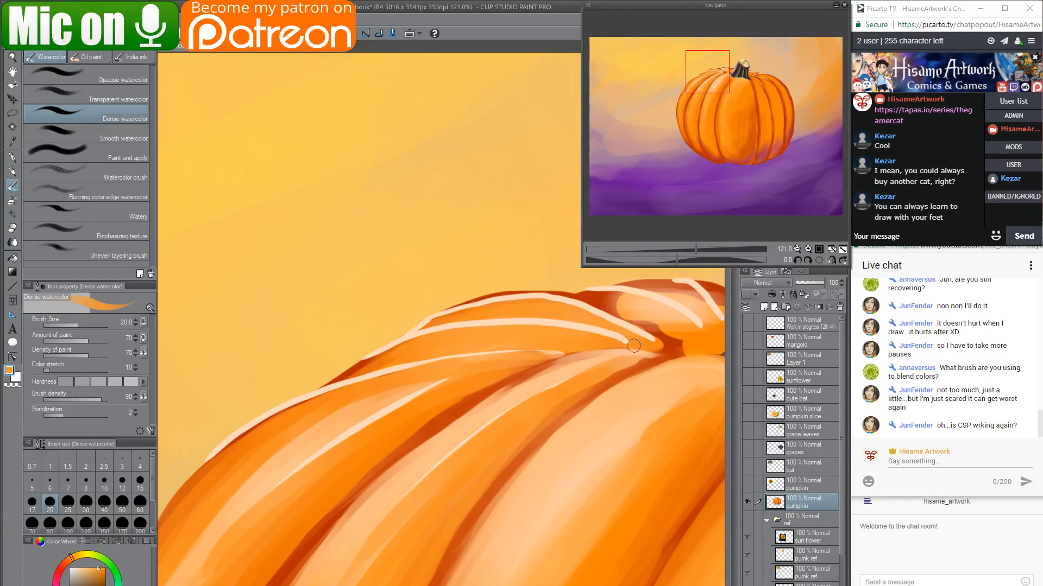
pyautogui.moveTo(635, 342)
pyautogui.mouseDown()
pyautogui.moveTo(443, 335)
pyautogui.moveTo(459, 343)
pyautogui.moveTo(472, 326)
pyautogui.moveTo(403, 338)
pyautogui.moveTo(418, 339)
pyautogui.moveTo(342, 373)
pyautogui.moveTo(396, 353)
pyautogui.moveTo(353, 372)
pyautogui.mouseUp()
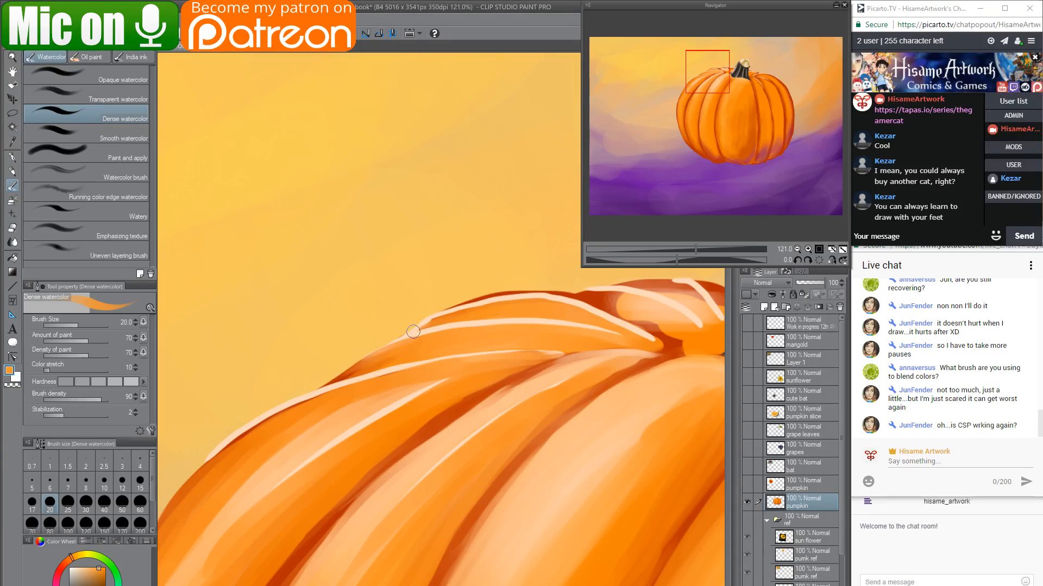
pyautogui.moveTo(413, 331)
pyautogui.mouseDown()
pyautogui.moveTo(513, 307)
pyautogui.moveTo(440, 320)
pyautogui.moveTo(480, 307)
pyautogui.moveTo(623, 306)
pyautogui.moveTo(581, 283)
pyautogui.moveTo(464, 309)
pyautogui.moveTo(539, 296)
pyautogui.mouseUp()
pyautogui.hotkey('ctrl', 'z')
pyautogui.moveTo(551, 300)
pyautogui.mouseDown()
pyautogui.moveTo(650, 338)
pyautogui.moveTo(535, 375)
pyautogui.moveTo(403, 393)
pyautogui.mouseUp()
# Darken the crease in front of the small back rib with red-orange and blend orange into it at size 30.
pyautogui.keyDown('alt'); pyautogui.click(535, 374); pyautogui.keyUp('alt')
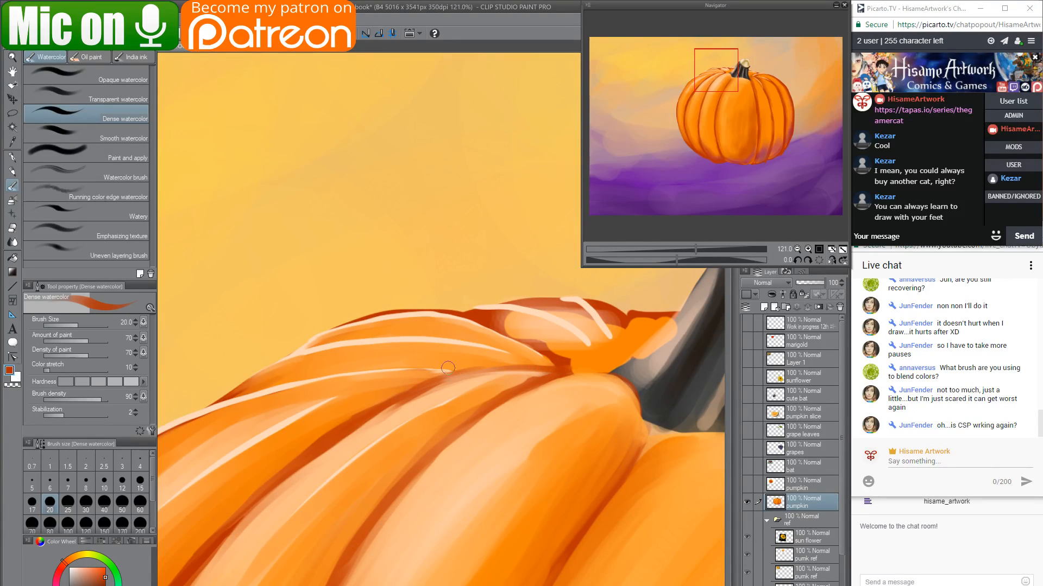
pyautogui.moveTo(551, 369); pyautogui.dragTo(453, 384)
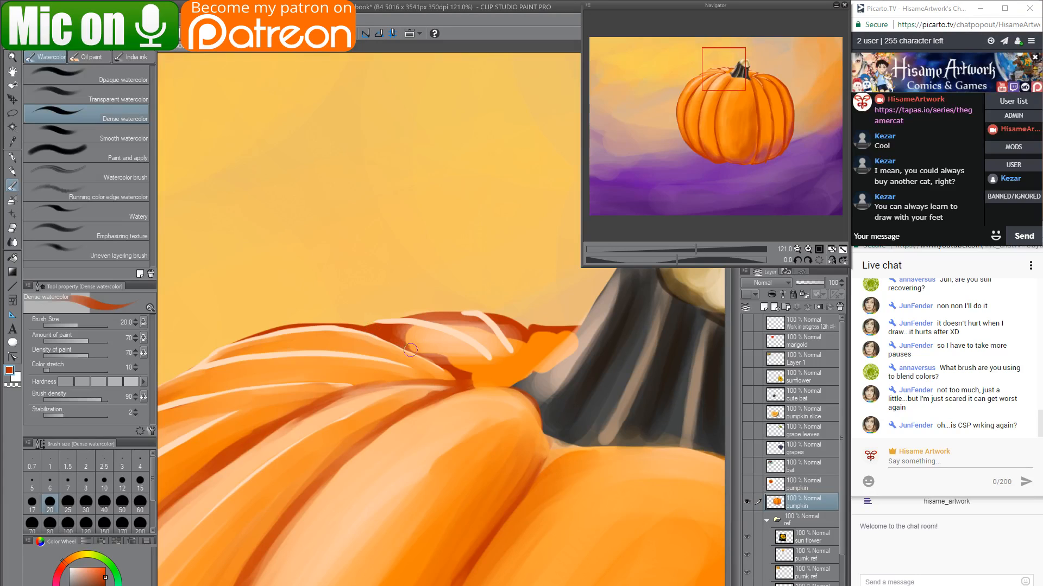
pyautogui.moveTo(381, 337); pyautogui.dragTo(433, 354)
pyautogui.keyDown('alt'); pyautogui.click(469, 362); pyautogui.keyUp('alt')
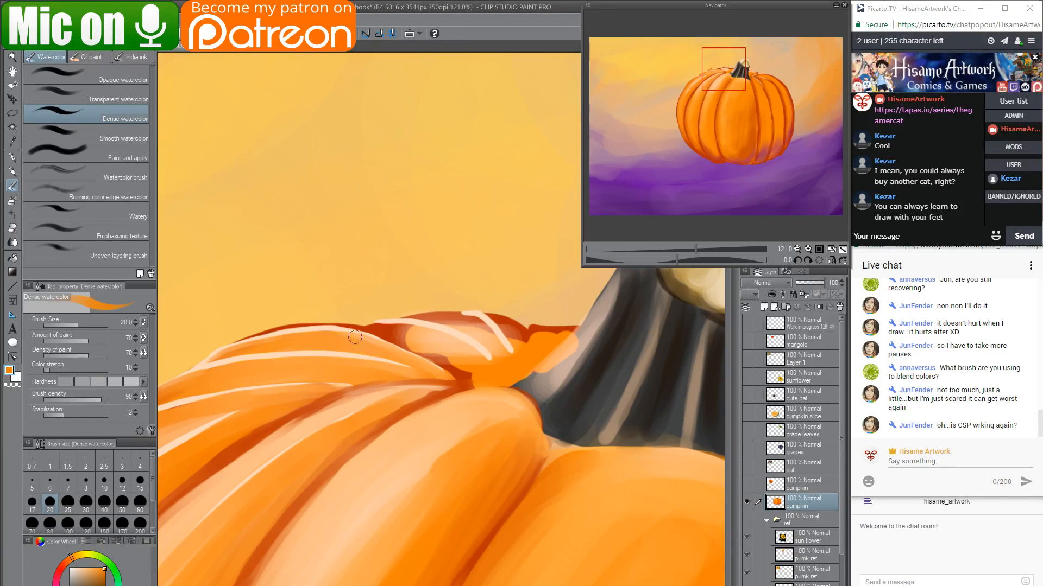
pyautogui.press(']')
pyautogui.press(']')
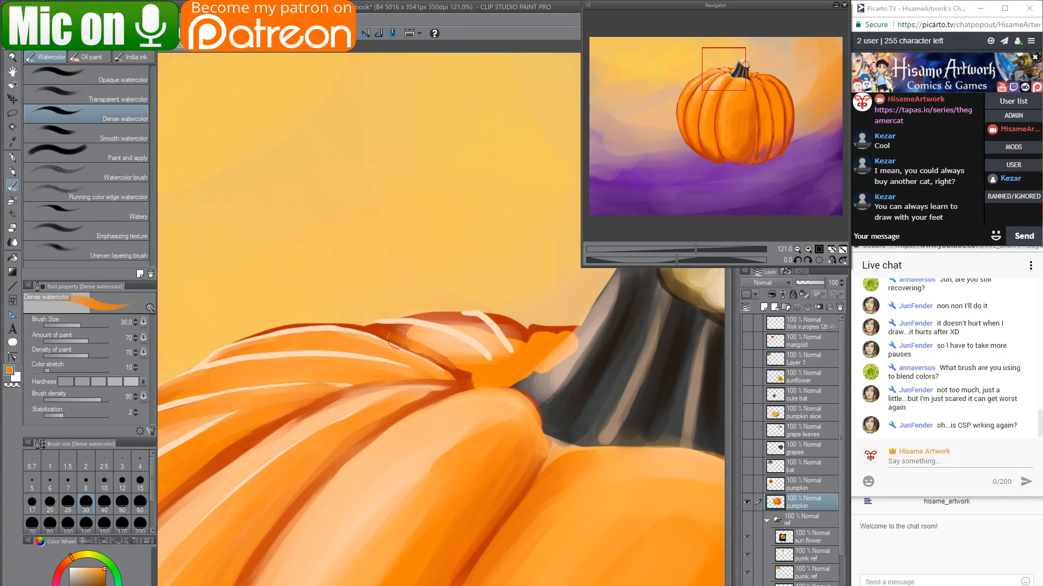
pyautogui.moveTo(442, 361); pyautogui.dragTo(475, 384)
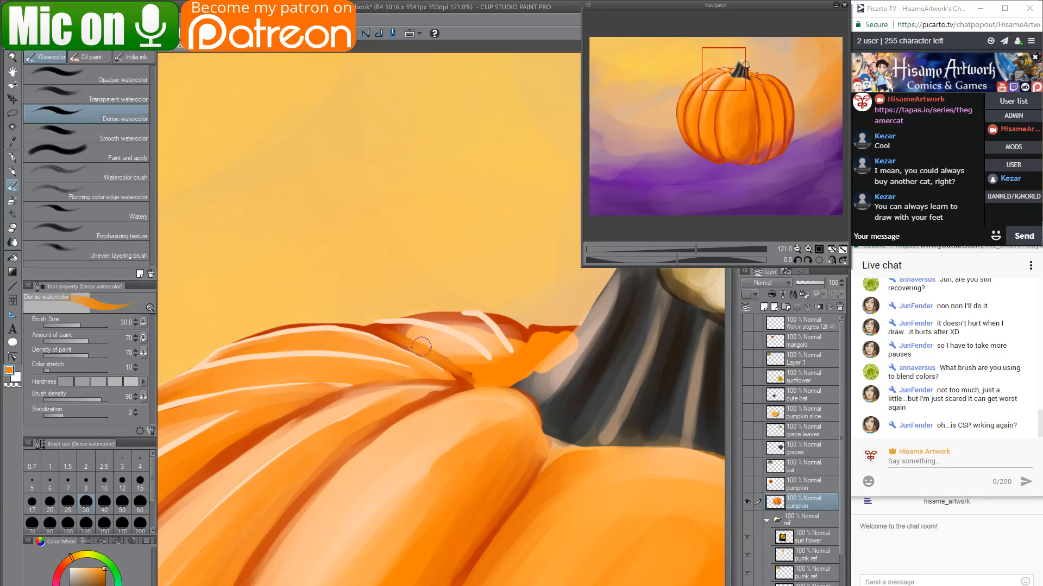
# Sample the light orange of the small back rib and blend it over that rib toward the stem at size 50.
pyautogui.keyDown('alt'); pyautogui.click(464, 373); pyautogui.keyUp('alt')
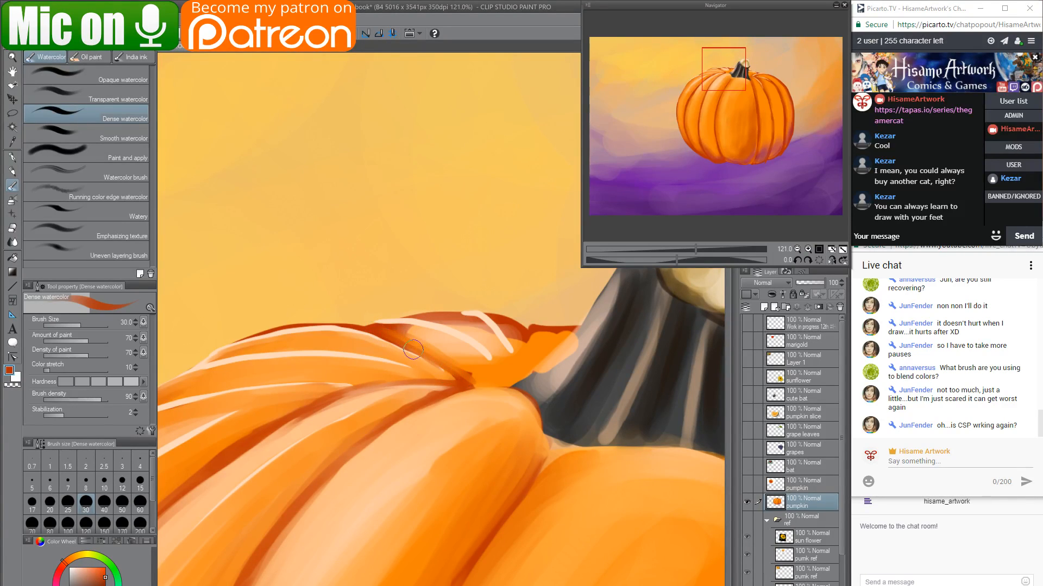
pyautogui.keyDown('alt'); pyautogui.click(421, 336); pyautogui.keyUp('alt')
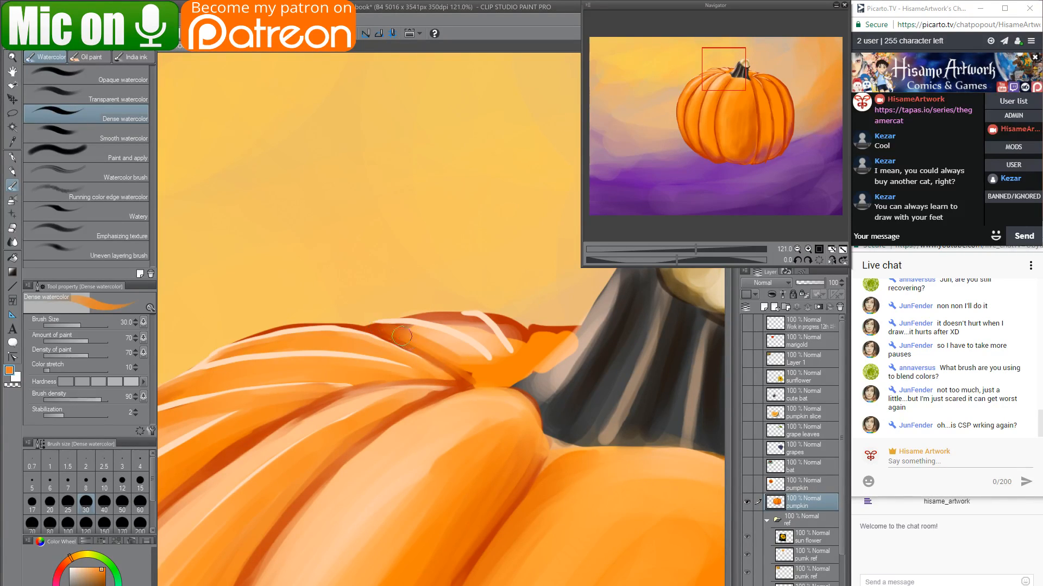
pyautogui.keyDown('alt'); pyautogui.click(450, 341); pyautogui.keyUp('alt')
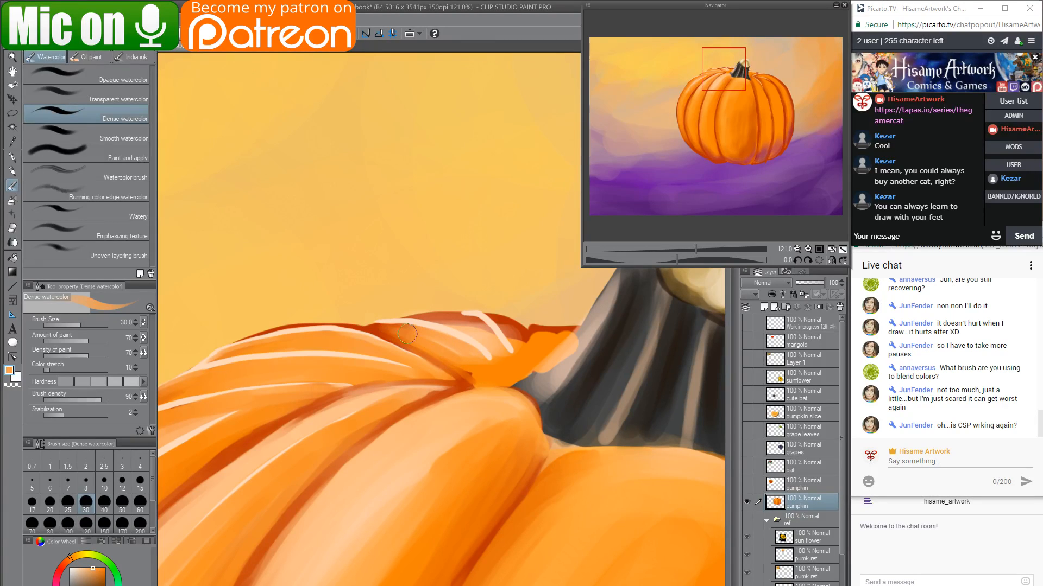
pyautogui.press(']')
pyautogui.press(']')
pyautogui.moveTo(389, 328); pyautogui.dragTo(487, 373)
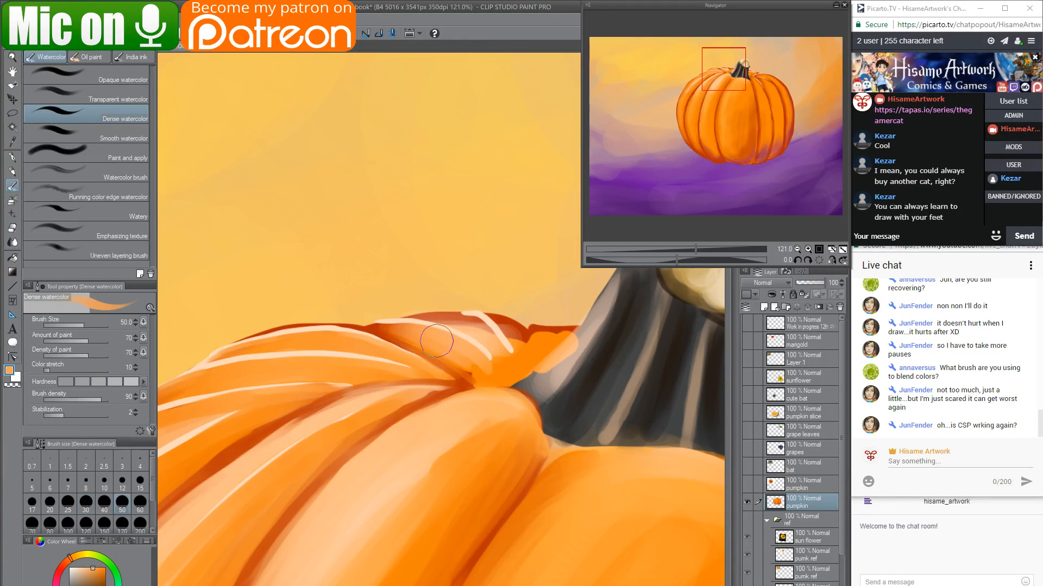
pyautogui.moveTo(437, 341)
pyautogui.mouseDown()
pyautogui.moveTo(483, 380)
pyautogui.moveTo(461, 351)
pyautogui.moveTo(463, 382)
pyautogui.moveTo(539, 359)
pyautogui.moveTo(514, 378)
pyautogui.moveTo(547, 358)
pyautogui.moveTo(479, 381)
pyautogui.moveTo(504, 383)
pyautogui.mouseUp()
# Darken the crease below the stem's base with red-orange, and blend sampled peach and orange into the front rib below it.
pyautogui.keyDown('alt'); pyautogui.click(474, 384); pyautogui.keyUp('alt')
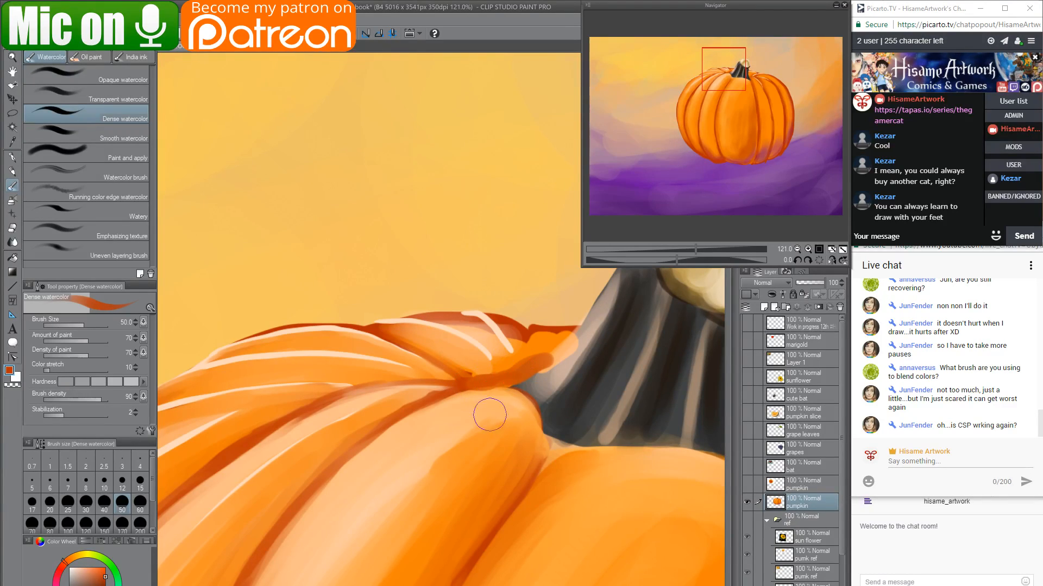
pyautogui.keyDown('alt'); pyautogui.click(459, 433); pyautogui.keyUp('alt')
pyautogui.moveTo(457, 424)
pyautogui.mouseDown()
pyautogui.moveTo(520, 398)
pyautogui.moveTo(454, 405)
pyautogui.mouseUp()
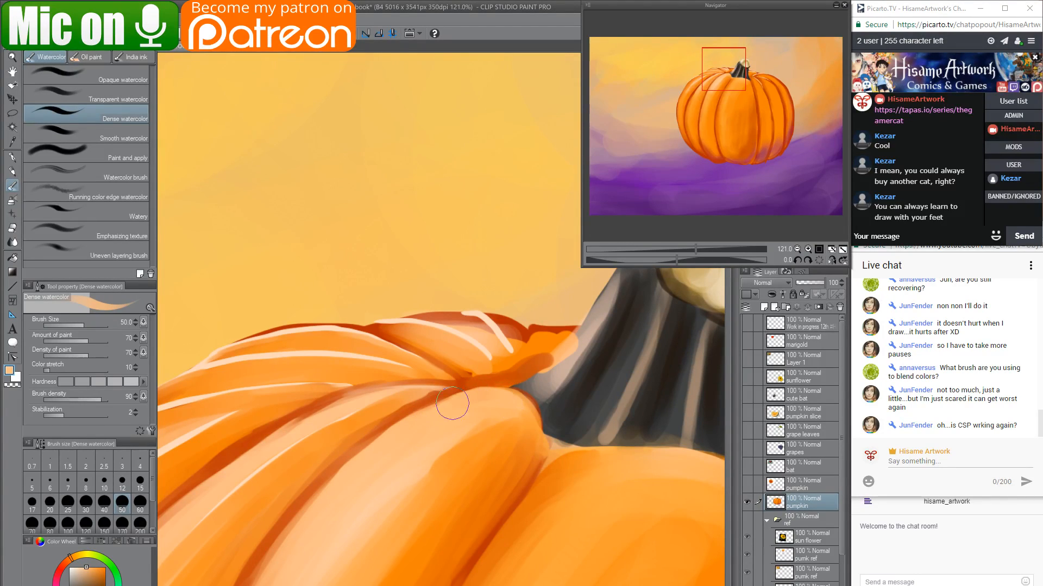
pyautogui.keyDown('alt'); pyautogui.click(513, 415); pyautogui.keyUp('alt')
pyautogui.moveTo(521, 412)
pyautogui.mouseDown()
pyautogui.moveTo(530, 448)
pyautogui.moveTo(526, 422)
pyautogui.moveTo(484, 430)
pyautogui.moveTo(521, 466)
pyautogui.moveTo(474, 547)
pyautogui.mouseUp()
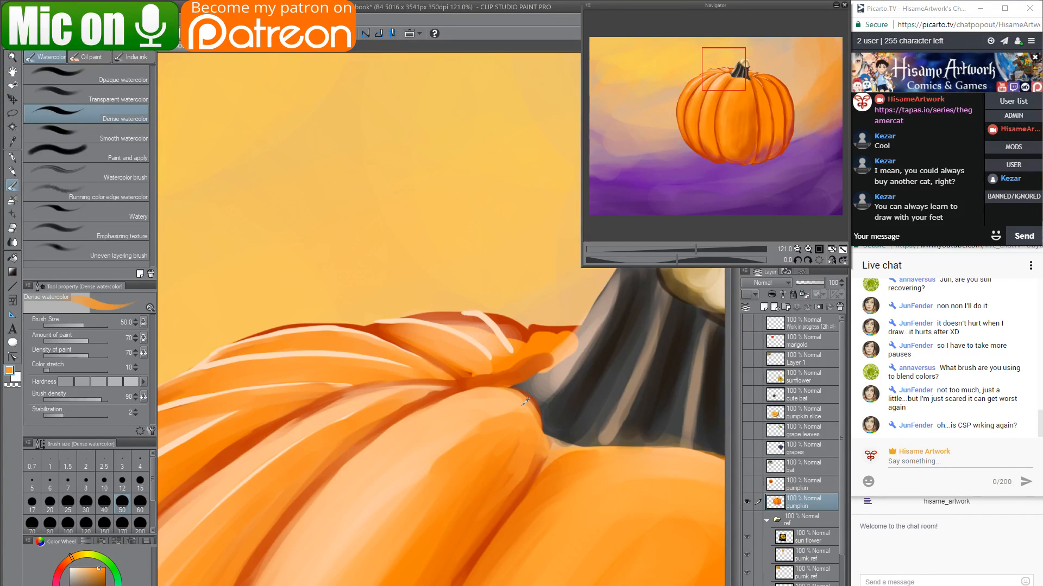
# Sample the pale greyish pink beside the stem and paint a highlight along the stem's left edge at brush sizes 17 and 25.
pyautogui.moveTo(526, 402); pyautogui.dragTo(433, 468)
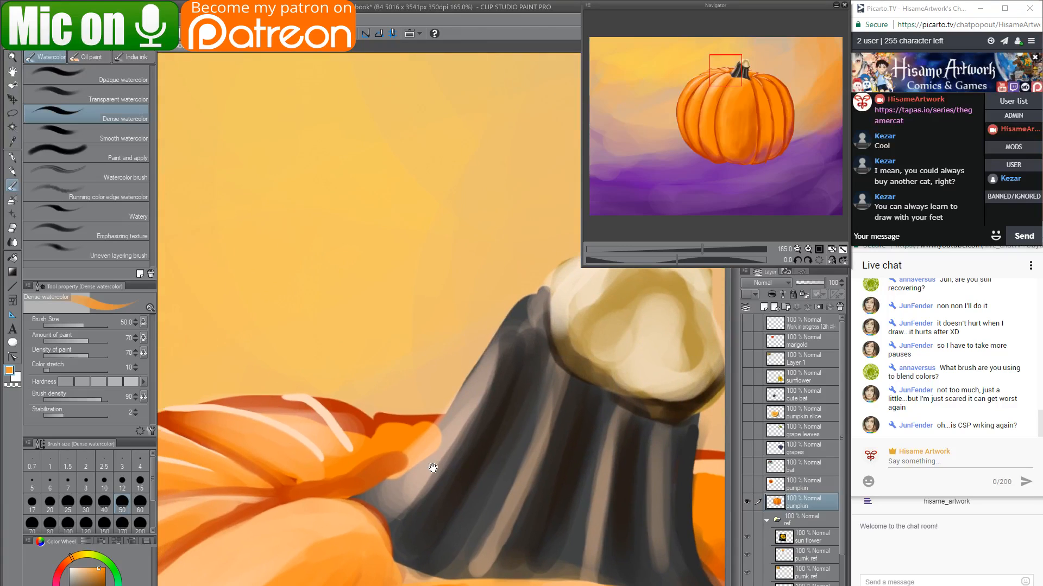
pyautogui.keyDown('alt'); pyautogui.click(496, 393); pyautogui.keyUp('alt')
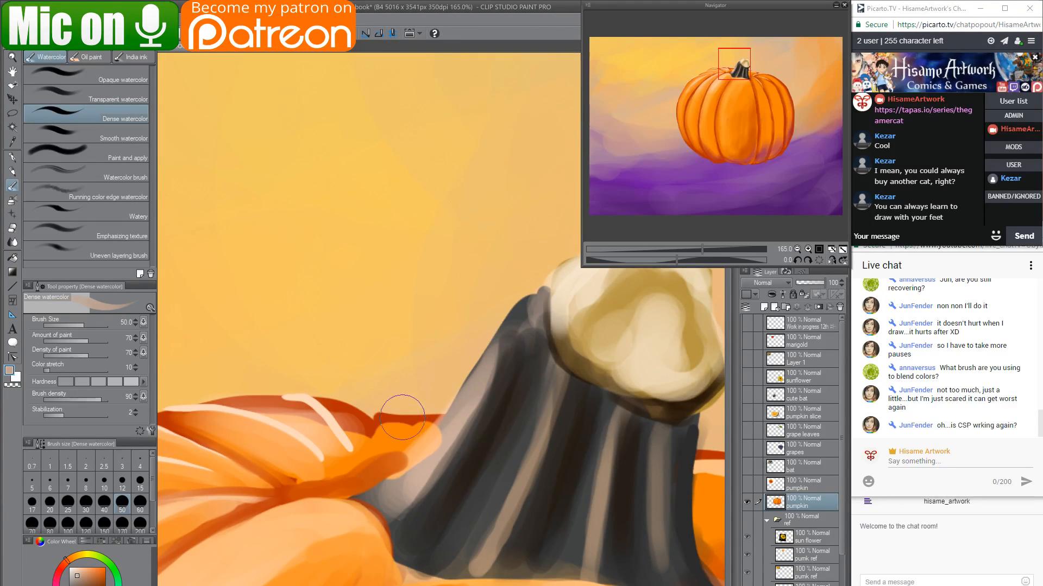
pyautogui.press('[')
pyautogui.press('[')
pyautogui.press('[')
pyautogui.press('[')
pyautogui.press('[')
pyautogui.moveTo(440, 434); pyautogui.dragTo(383, 492)
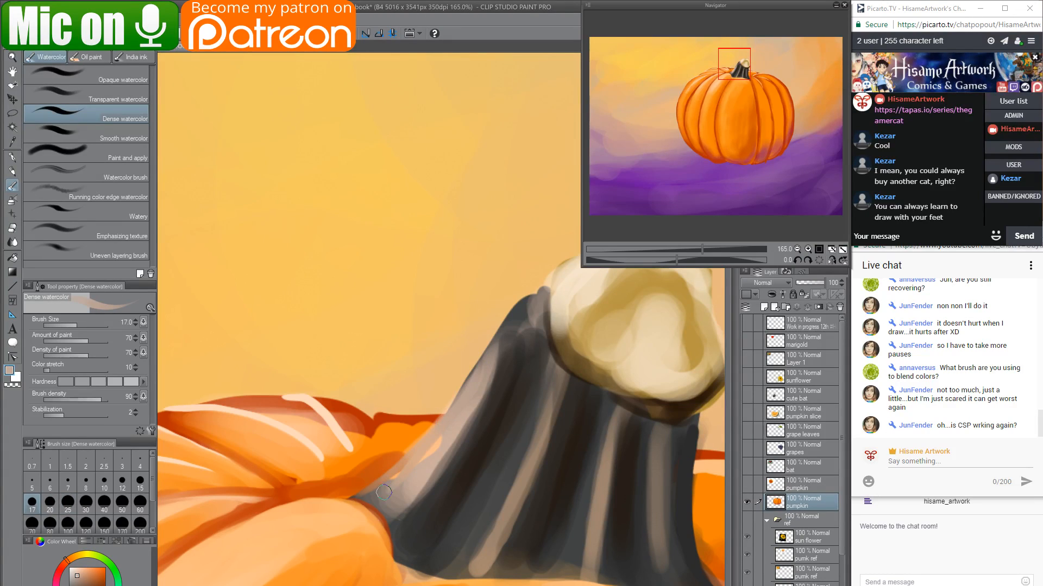
pyautogui.press(']')
pyautogui.press(']')
pyautogui.moveTo(490, 358)
pyautogui.mouseDown()
pyautogui.moveTo(404, 476)
pyautogui.moveTo(402, 468)
pyautogui.moveTo(385, 486)
pyautogui.moveTo(488, 371)
pyautogui.moveTo(400, 463)
pyautogui.mouseUp()
# Sample dark greys from the stem and blend them into the inner side of the left-edge highlight at size 25.
pyautogui.keyDown('alt'); pyautogui.click(516, 318); pyautogui.keyUp('alt')
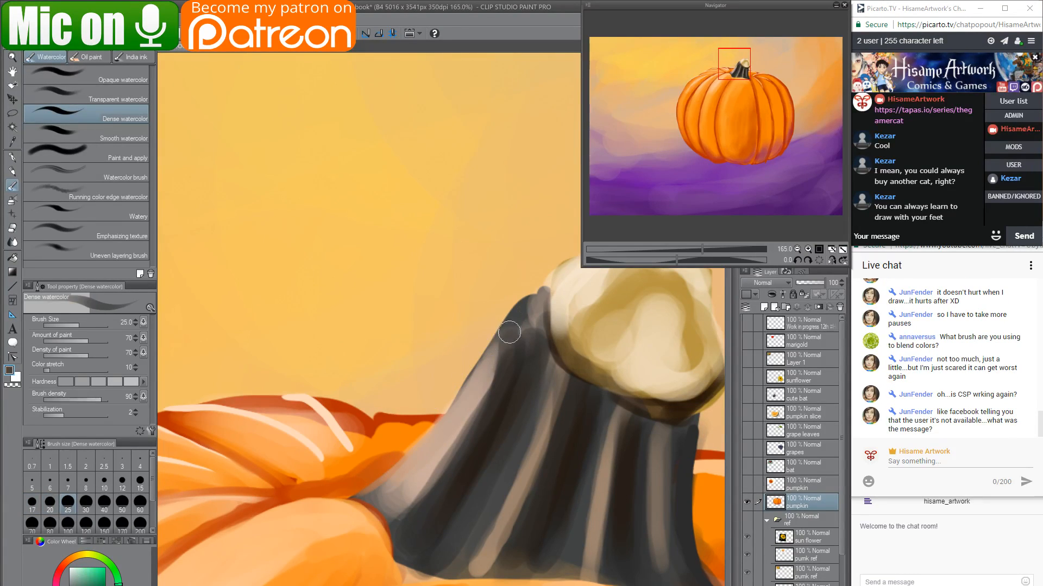
pyautogui.moveTo(507, 333)
pyautogui.mouseDown()
pyautogui.moveTo(462, 433)
pyautogui.moveTo(425, 456)
pyautogui.moveTo(413, 485)
pyautogui.moveTo(513, 342)
pyautogui.moveTo(397, 508)
pyautogui.moveTo(472, 432)
pyautogui.moveTo(499, 342)
pyautogui.mouseUp()
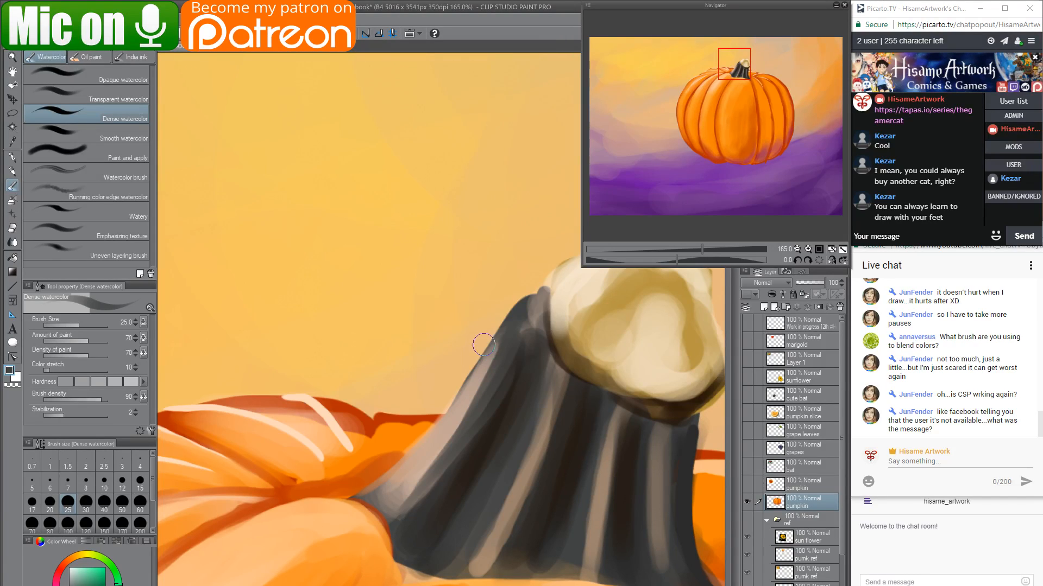
pyautogui.moveTo(483, 345)
pyautogui.mouseDown()
pyautogui.moveTo(521, 326)
pyautogui.moveTo(482, 390)
pyautogui.moveTo(404, 466)
pyautogui.moveTo(515, 336)
pyautogui.moveTo(390, 515)
pyautogui.moveTo(518, 310)
pyautogui.mouseUp()
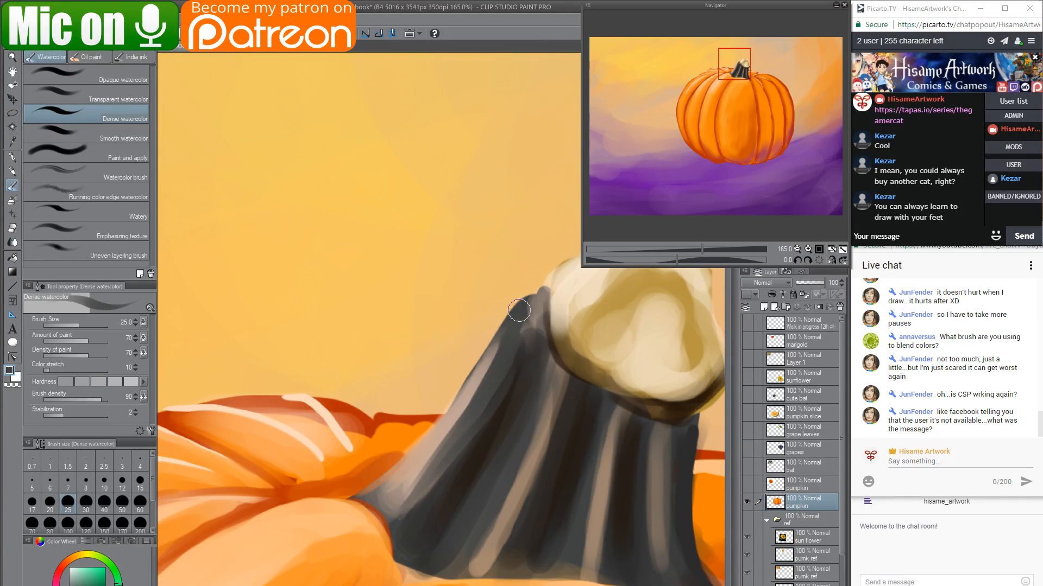
pyautogui.keyDown('alt'); pyautogui.click(481, 444); pyautogui.keyUp('alt')
pyautogui.moveTo(519, 346)
pyautogui.mouseDown()
pyautogui.moveTo(527, 331)
pyautogui.moveTo(388, 505)
pyautogui.mouseUp()
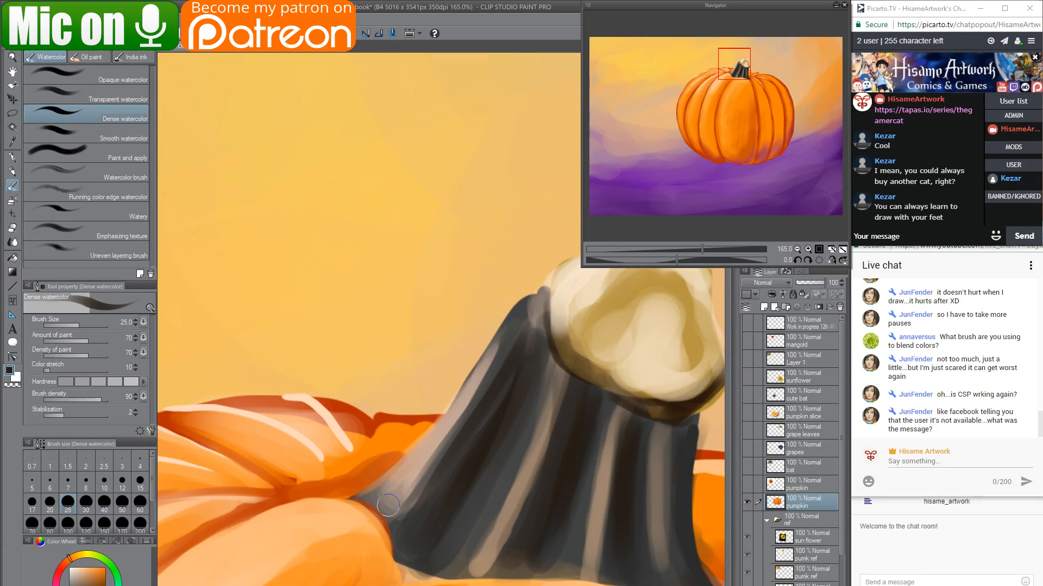
# Darken and smooth the stem's broad left section with sampled dark greys at brush size 50.
pyautogui.keyDown('alt'); pyautogui.click(511, 462); pyautogui.keyUp('alt')
pyautogui.press(']')
pyautogui.press(']')
pyautogui.press(']')
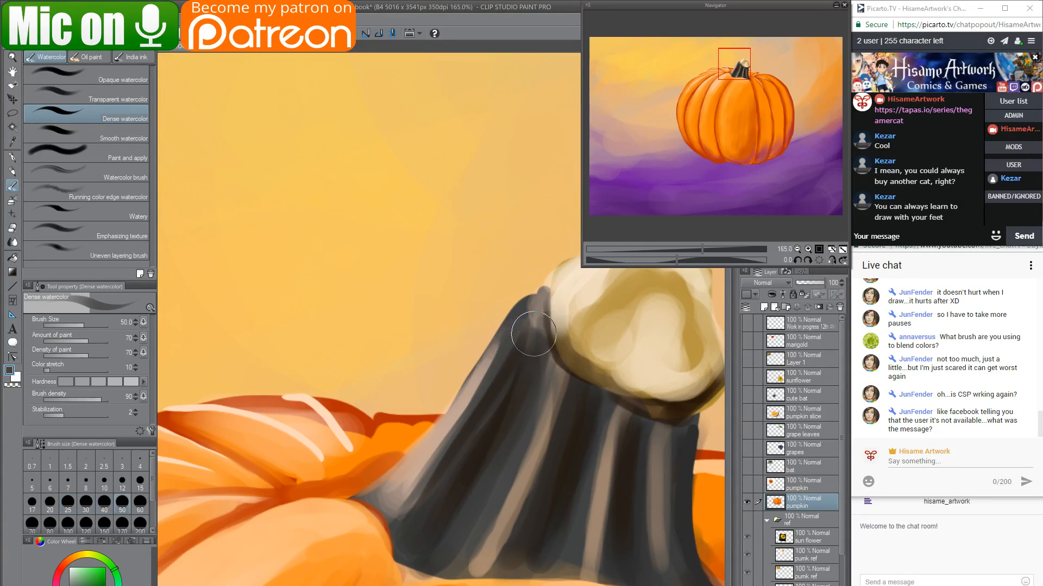
pyautogui.moveTo(534, 333); pyautogui.dragTo(426, 506)
pyautogui.moveTo(532, 353); pyautogui.dragTo(425, 556)
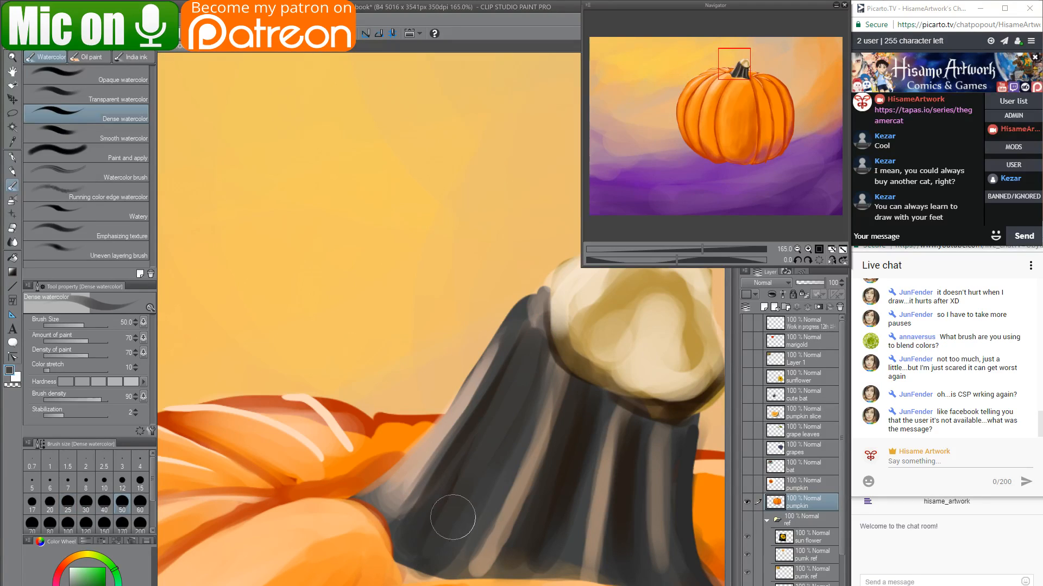
pyautogui.keyDown('alt'); pyautogui.click(473, 423); pyautogui.keyUp('alt')
pyautogui.moveTo(532, 330); pyautogui.dragTo(415, 533)
pyautogui.moveTo(507, 361); pyautogui.dragTo(398, 535)
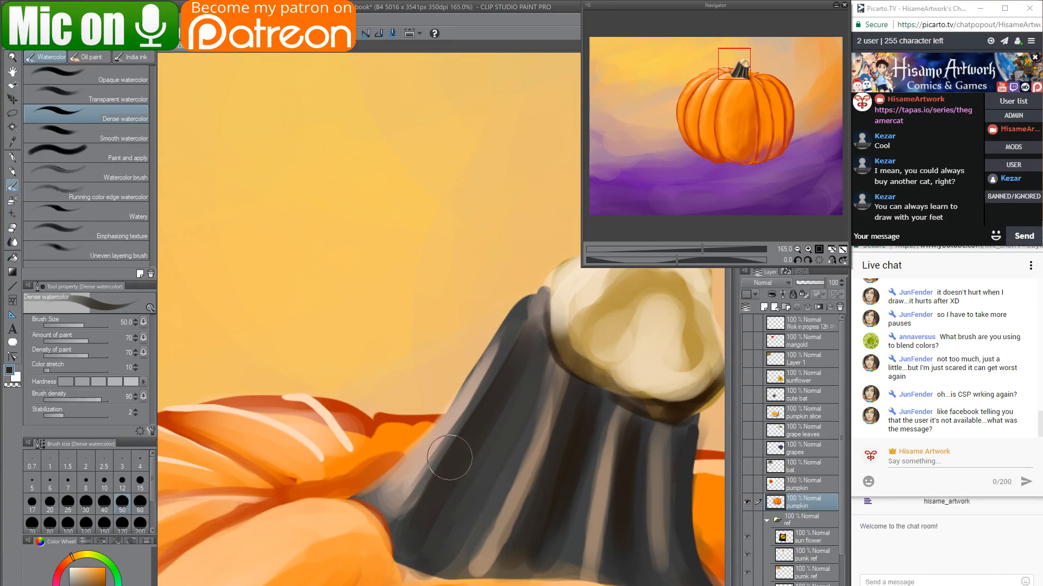
pyautogui.moveTo(508, 389); pyautogui.dragTo(424, 541)
pyautogui.moveTo(507, 413); pyautogui.dragTo(450, 495)
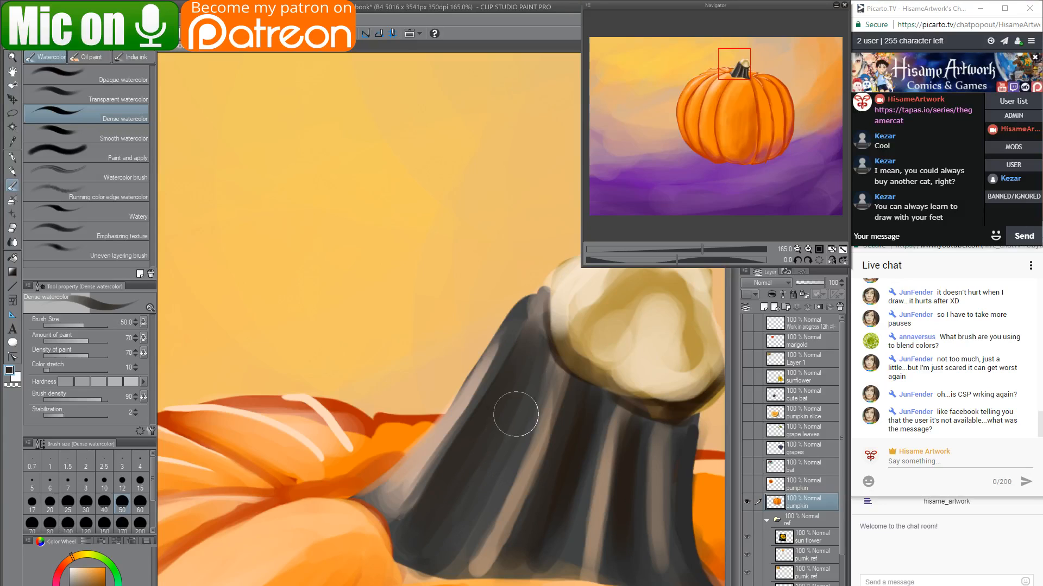
# Sample a pale beige and paint a thin highlight along the stem's upper left edge at size 15.
pyautogui.keyDown('alt'); pyautogui.click(485, 375); pyautogui.keyUp('alt')
pyautogui.press('[')
pyautogui.press('[')
pyautogui.press('[')
pyautogui.press('[')
pyautogui.press('[')
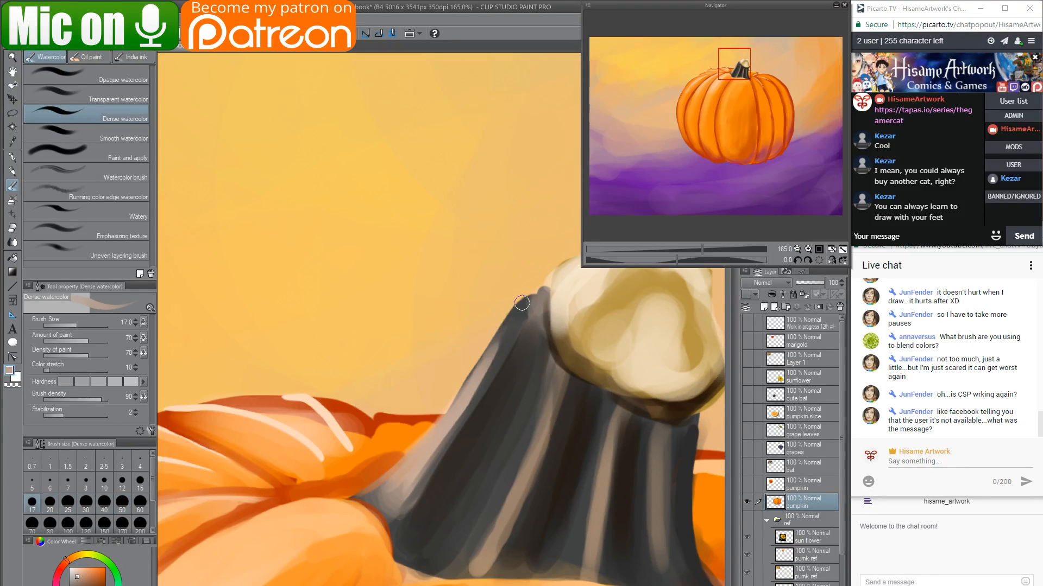
pyautogui.press('[')
pyautogui.moveTo(520, 305); pyautogui.dragTo(474, 365)
pyautogui.moveTo(523, 294); pyautogui.dragTo(447, 411)
# Sample grey and blend the left-edge highlight into the dark section at size 30, undoing a first stroke made at size 25.
pyautogui.keyDown('alt'); pyautogui.click(518, 323); pyautogui.keyUp('alt')
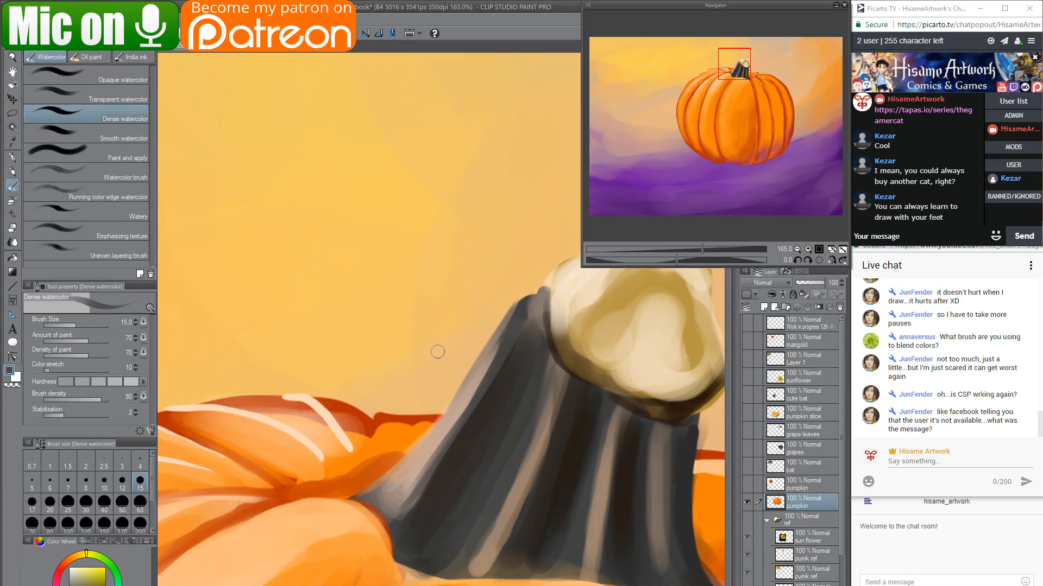
pyautogui.press(']')
pyautogui.press(']')
pyautogui.press(']')
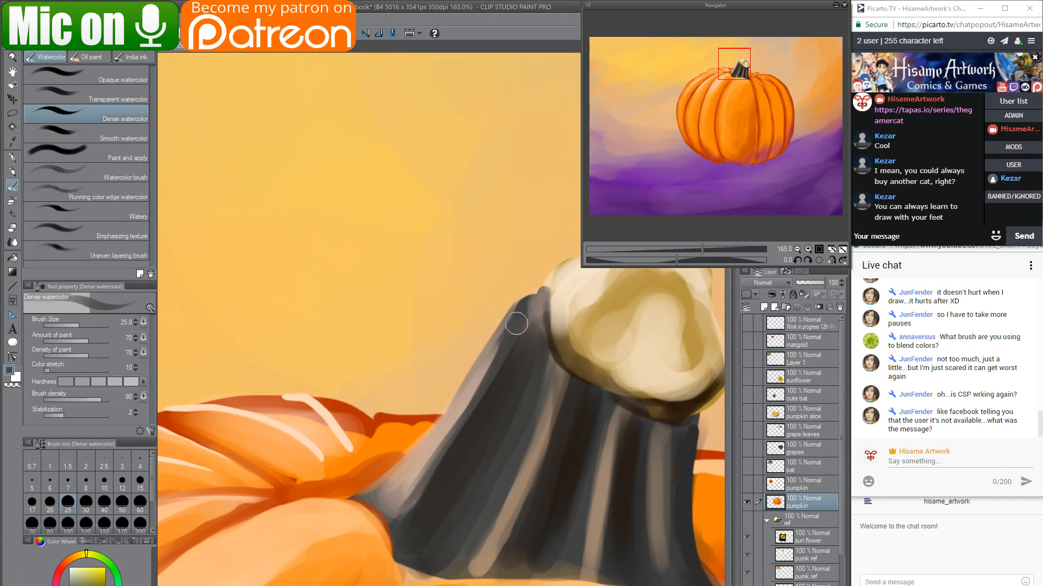
pyautogui.moveTo(497, 350); pyautogui.dragTo(446, 434)
pyautogui.hotkey('ctrl', 'z')
pyautogui.press(']')
pyautogui.moveTo(513, 334); pyautogui.dragTo(406, 498)
pyautogui.moveTo(504, 358); pyautogui.dragTo(424, 483)
pyautogui.moveTo(476, 415); pyautogui.dragTo(412, 517)
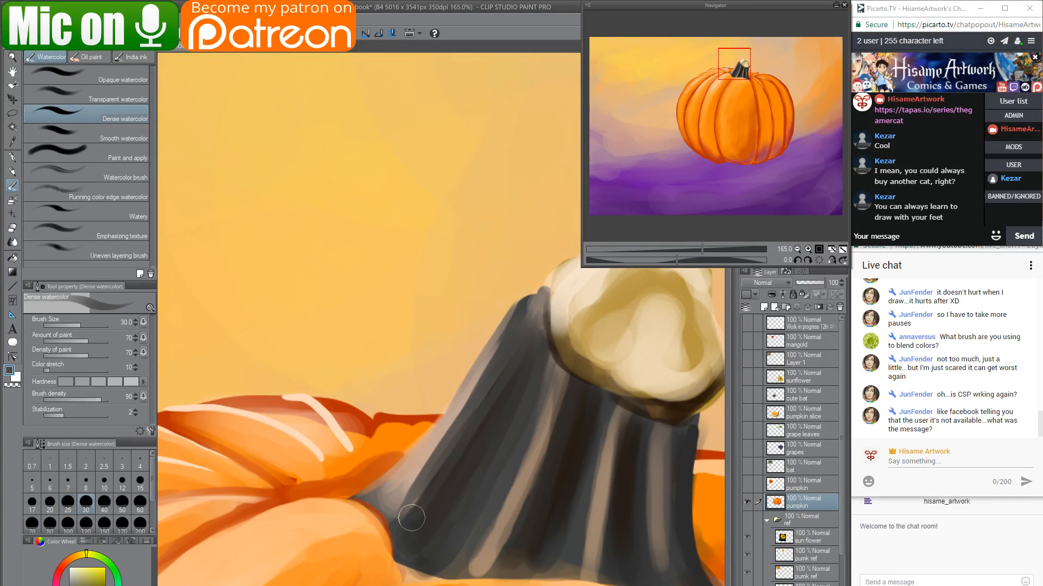
pyautogui.moveTo(517, 367); pyautogui.dragTo(420, 513)
# Sample the near-black brown of the stem and deepen its left section from the cut top to the base at size 30.
pyautogui.keyDown('alt'); pyautogui.click(628, 475); pyautogui.keyUp('alt')
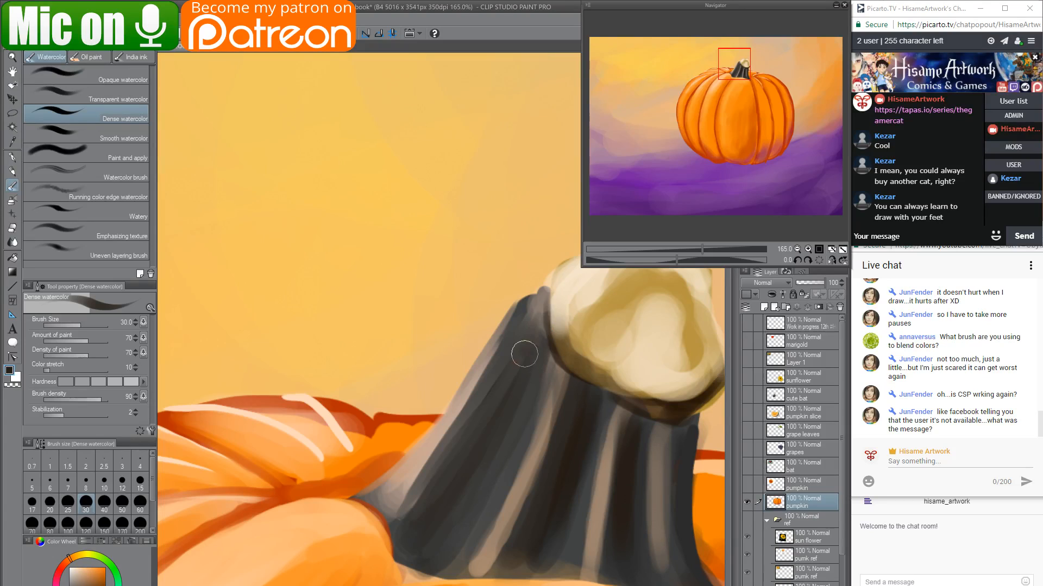
pyautogui.moveTo(528, 360); pyautogui.dragTo(435, 532)
pyautogui.moveTo(534, 332); pyautogui.dragTo(426, 537)
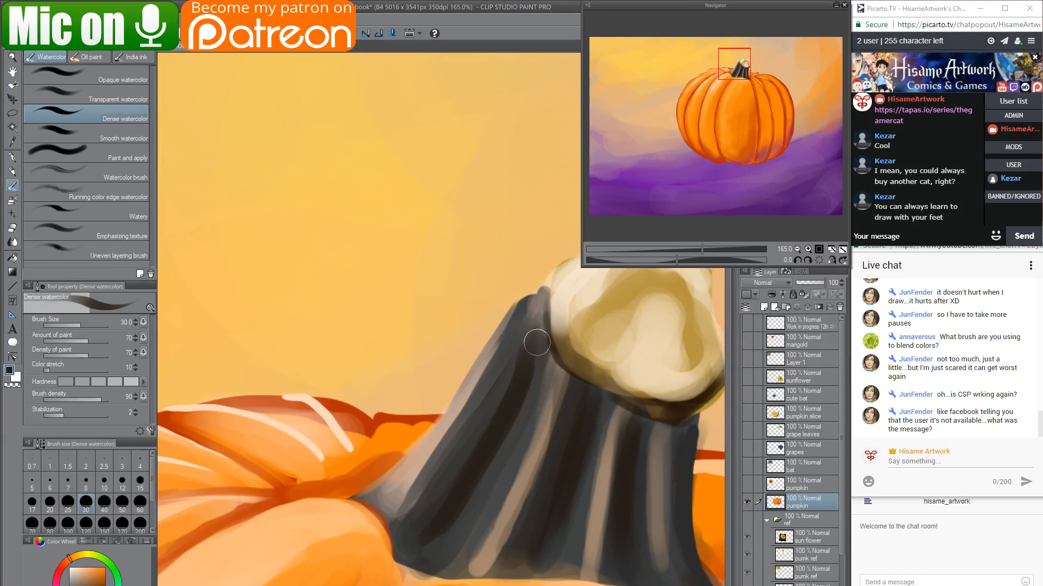
pyautogui.moveTo(537, 343); pyautogui.dragTo(421, 549)
pyautogui.moveTo(536, 350); pyautogui.dragTo(434, 549)
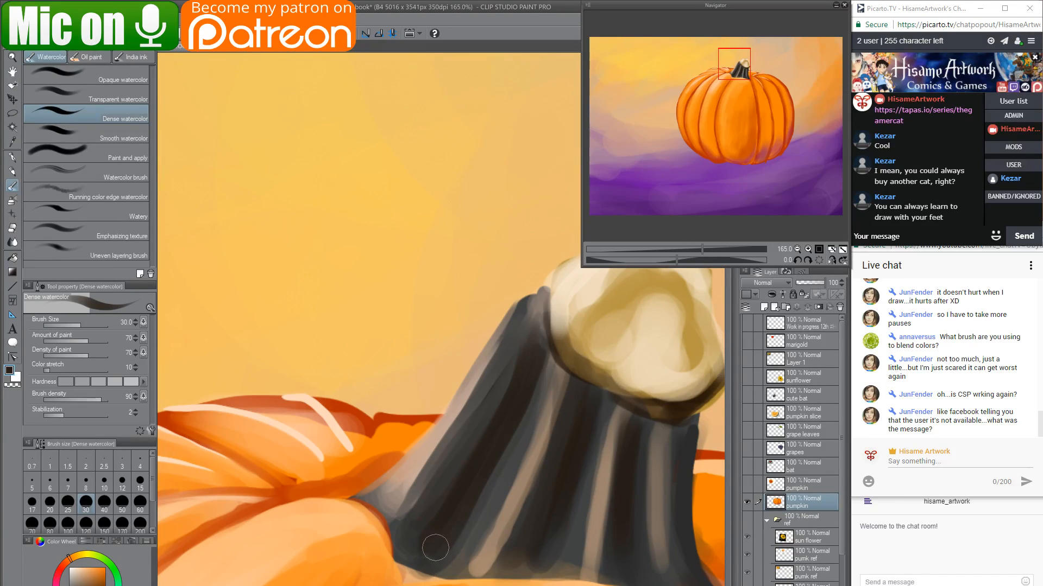
pyautogui.moveTo(537, 367)
pyautogui.mouseDown()
pyautogui.moveTo(426, 565)
pyautogui.moveTo(451, 564)
pyautogui.moveTo(456, 554)
pyautogui.mouseUp()
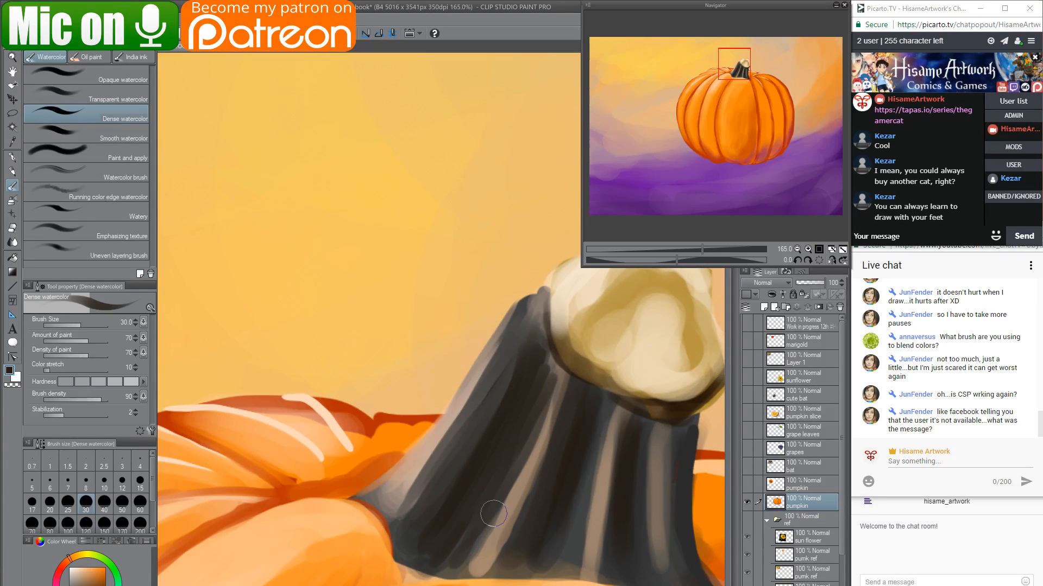
# Sample a pale beige and paint thin highlight lines down the stem's left-centre ridge at size 15.
pyautogui.keyDown('alt'); pyautogui.click(464, 404); pyautogui.keyUp('alt')
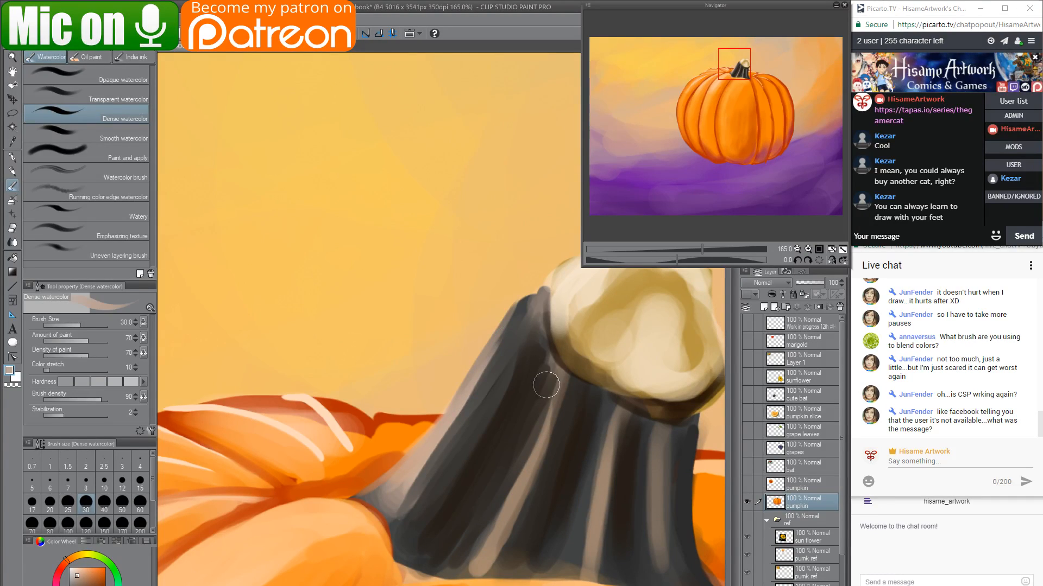
pyautogui.press('[')
pyautogui.press('[')
pyautogui.press('[')
pyautogui.press('[')
pyautogui.moveTo(554, 359); pyautogui.dragTo(490, 520)
pyautogui.moveTo(554, 362); pyautogui.dragTo(470, 570)
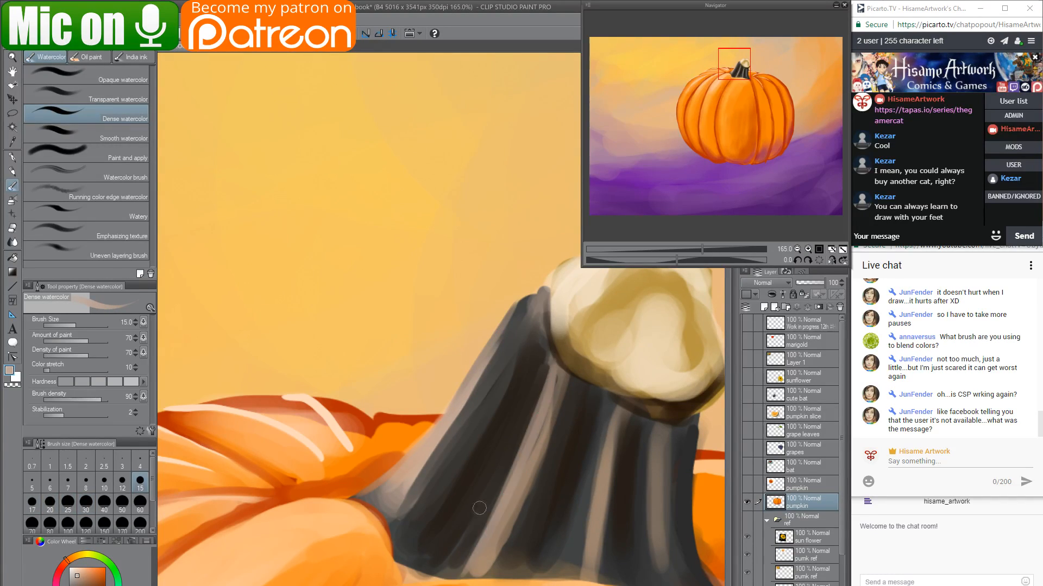
pyautogui.moveTo(550, 390); pyautogui.dragTo(460, 569)
# Sample dark greys and shade the grooves between the left-centre and central ridges at size 30, undoing one stroke over the central ridge.
pyautogui.keyDown('alt'); pyautogui.click(595, 510); pyautogui.keyUp('alt')
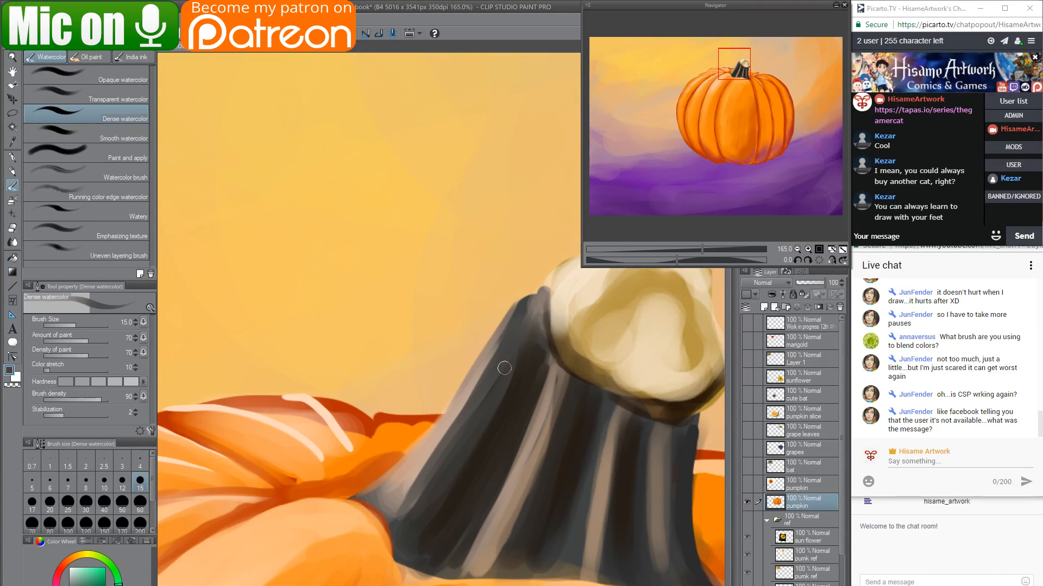
pyautogui.press(']')
pyautogui.press(']')
pyautogui.press(']')
pyautogui.press(']')
pyautogui.moveTo(562, 389)
pyautogui.mouseDown()
pyautogui.moveTo(484, 572)
pyautogui.moveTo(527, 521)
pyautogui.mouseUp()
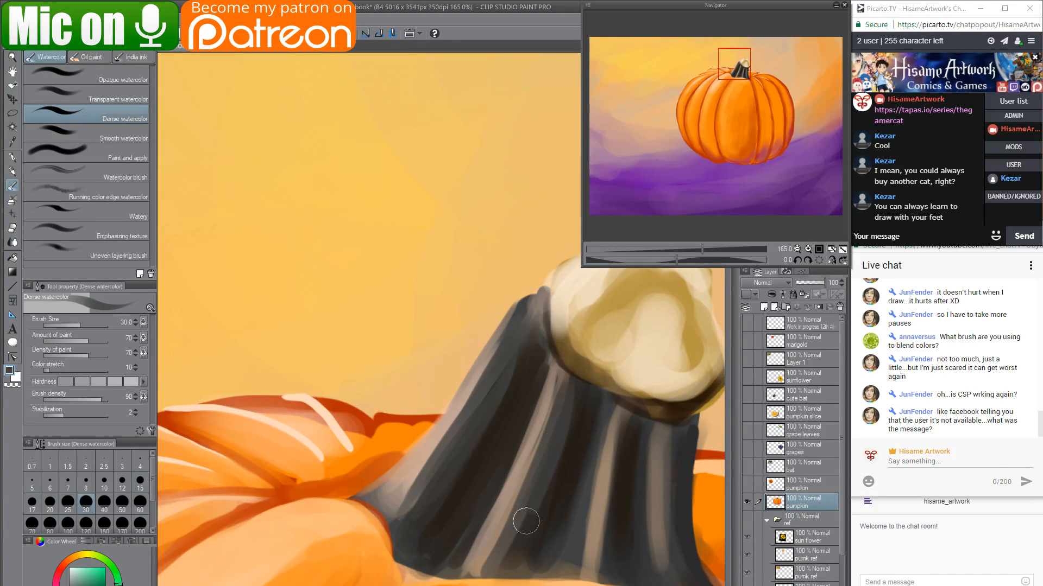
pyautogui.moveTo(586, 435)
pyautogui.mouseDown()
pyautogui.moveTo(553, 533)
pyautogui.moveTo(558, 542)
pyautogui.moveTo(582, 432)
pyautogui.moveTo(559, 559)
pyautogui.mouseUp()
pyautogui.keyDown('alt'); pyautogui.click(591, 482); pyautogui.keyUp('alt')
pyautogui.moveTo(595, 400)
pyautogui.mouseDown()
pyautogui.moveTo(553, 577)
pyautogui.moveTo(598, 417)
pyautogui.moveTo(576, 565)
pyautogui.mouseUp()
pyautogui.moveTo(606, 419); pyautogui.dragTo(595, 573)
pyautogui.hotkey('ctrl', 'z')
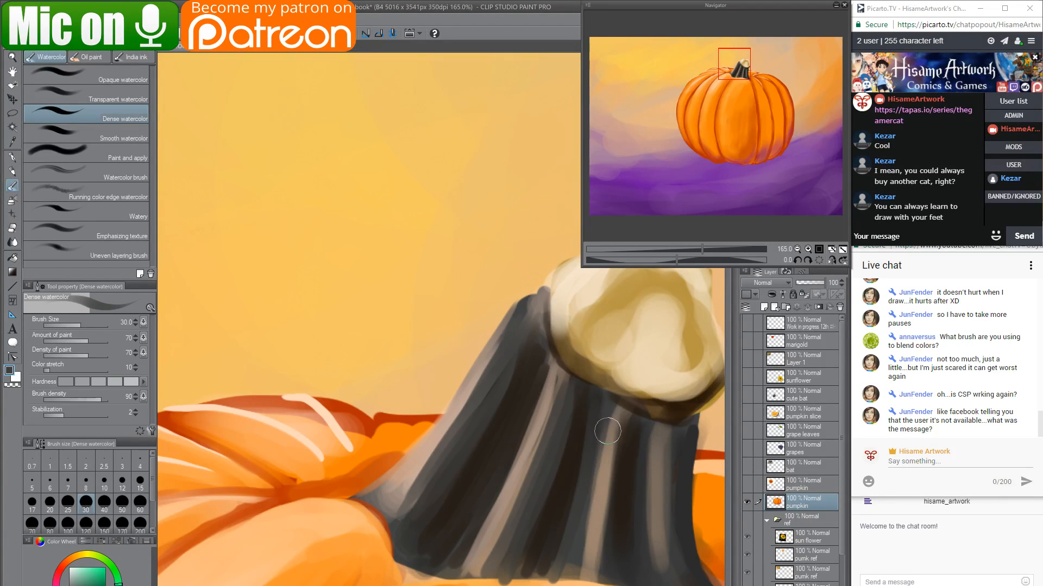
pyautogui.moveTo(598, 434); pyautogui.dragTo(577, 573)
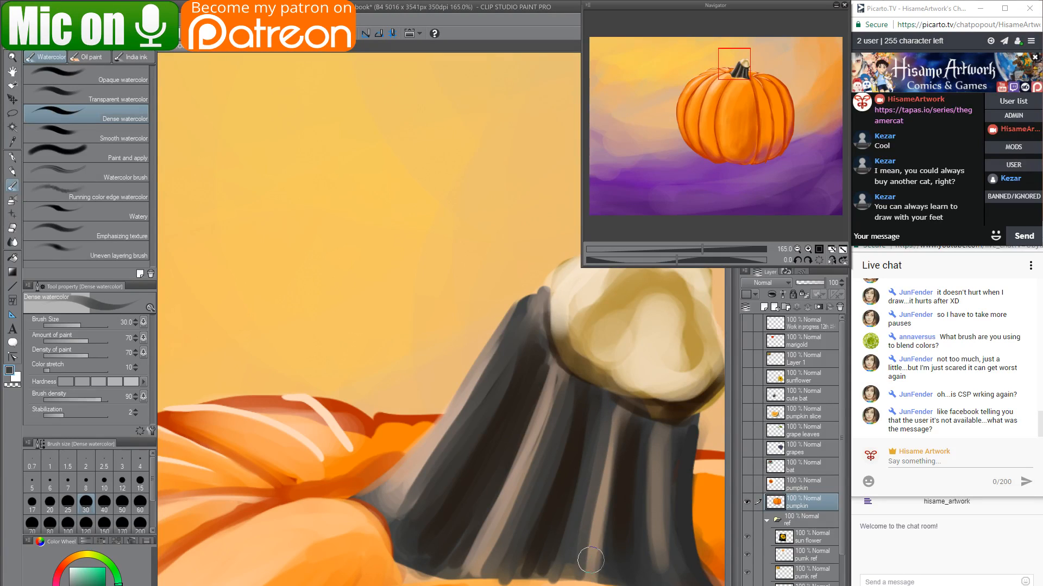
# Sample cream from the stem's cut top and brighten the thin highlight down the central ridge at size 15.
pyautogui.keyDown('alt'); pyautogui.click(640, 370); pyautogui.keyUp('alt')
pyautogui.press('[')
pyautogui.press('[')
pyautogui.press('[')
pyautogui.press('[')
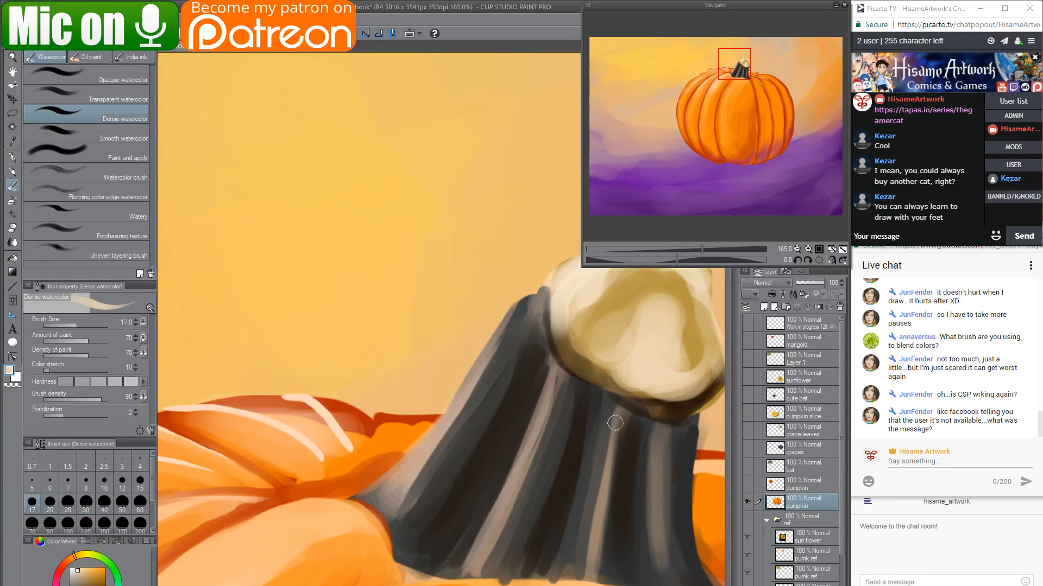
pyautogui.moveTo(614, 408); pyautogui.dragTo(593, 554)
pyautogui.moveTo(613, 450); pyautogui.dragTo(590, 574)
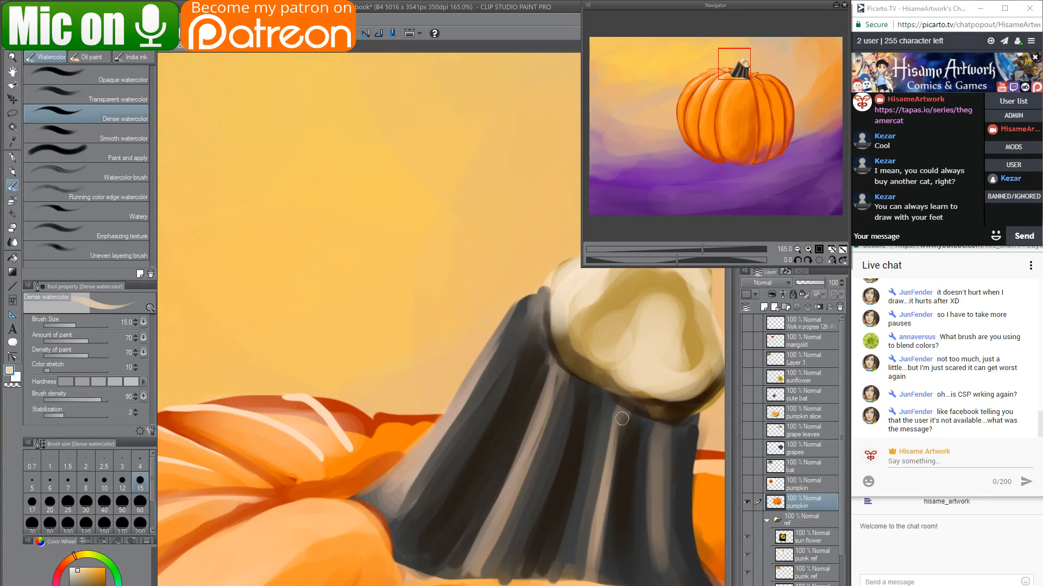
pyautogui.moveTo(622, 418); pyautogui.dragTo(595, 573)
# Sample dark tones and deepen the groove to the right of the central ridge at brush size 25.
pyautogui.keyDown('alt'); pyautogui.click(551, 449); pyautogui.keyUp('alt')
pyautogui.press(']')
pyautogui.press(']')
pyautogui.press(']')
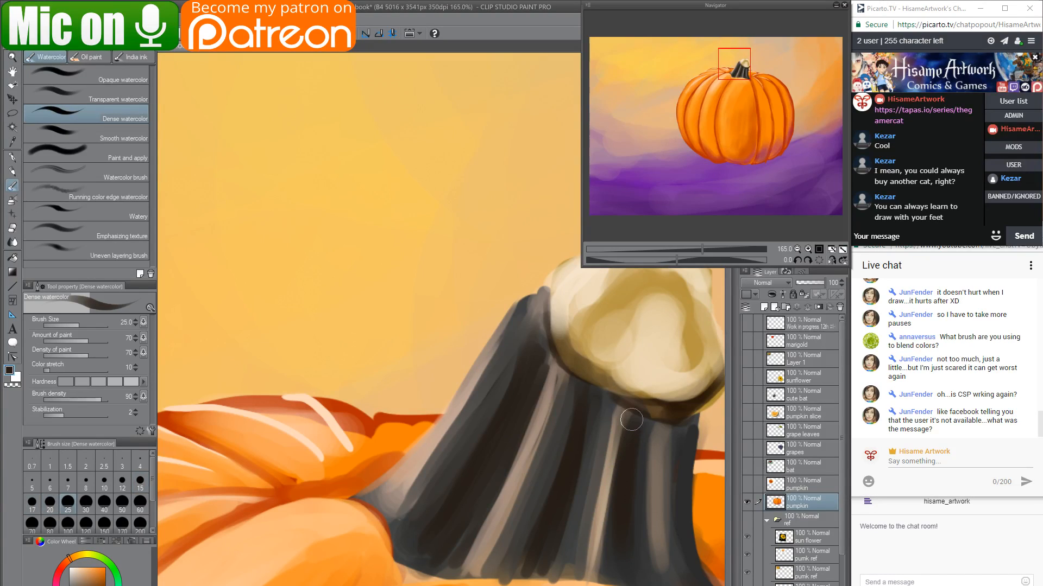
pyautogui.moveTo(631, 419); pyautogui.dragTo(604, 571)
pyautogui.keyDown('alt'); pyautogui.click(639, 483); pyautogui.keyUp('alt')
pyautogui.moveTo(641, 439); pyautogui.dragTo(651, 575)
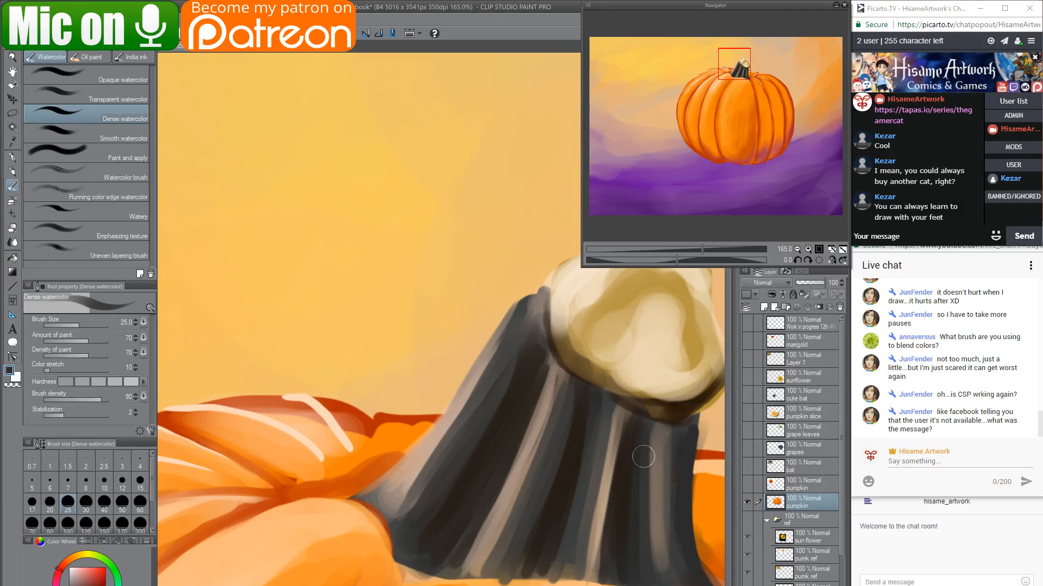
pyautogui.moveTo(643, 456)
pyautogui.mouseDown()
pyautogui.moveTo(666, 584)
pyautogui.moveTo(649, 439)
pyautogui.moveTo(670, 584)
pyautogui.mouseUp()
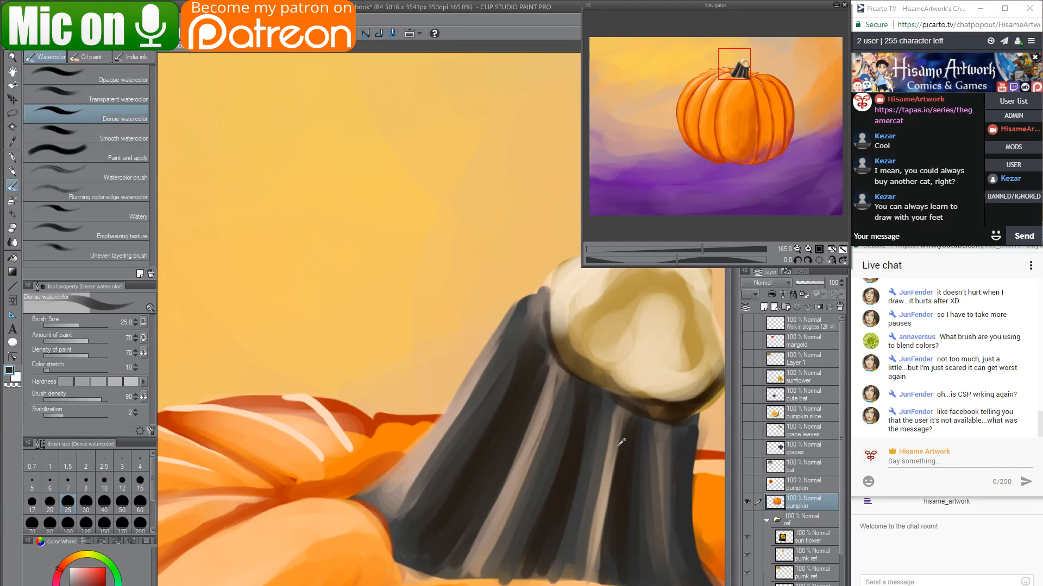
# Sample cream from the cut top and paint a thin highlight down the stem's right-centre ridge at size 15.
pyautogui.keyDown('alt'); pyautogui.click(656, 356); pyautogui.keyUp('alt')
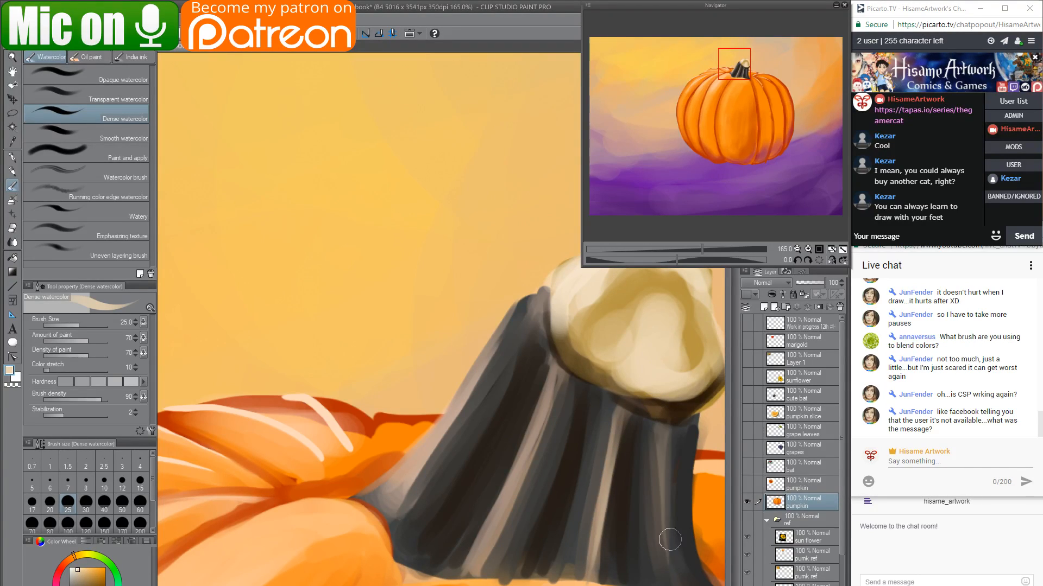
pyautogui.press('[')
pyautogui.press('[')
pyautogui.press('[')
pyautogui.moveTo(664, 427); pyautogui.dragTo(675, 580)
pyautogui.moveTo(662, 449); pyautogui.dragTo(673, 581)
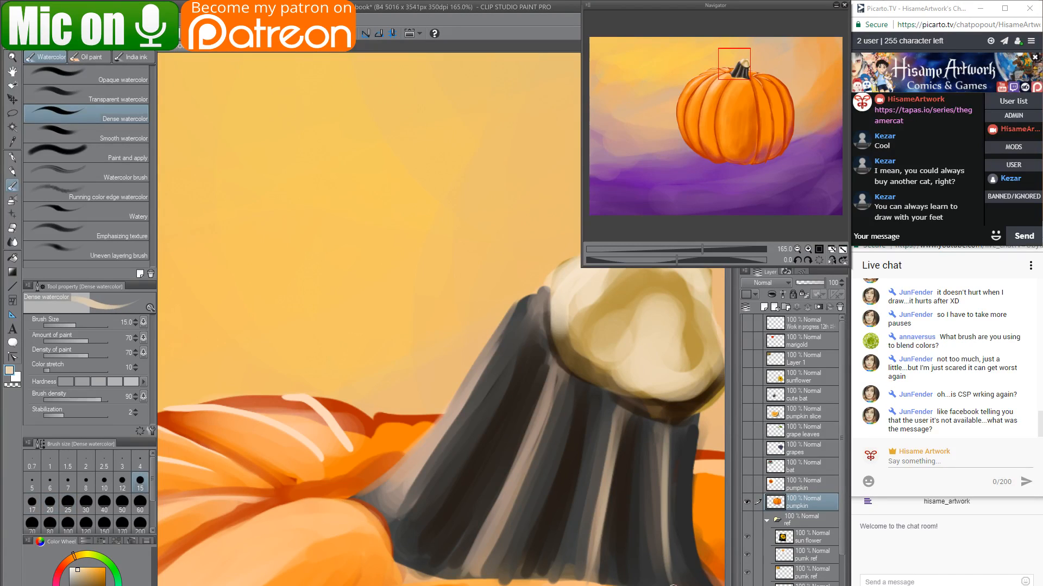
# Sample dark stem tones and shade the stem's right side at size 15, adding a stroke along the right edge at size 25.
pyautogui.moveTo(660, 530)
pyautogui.mouseDown()
pyautogui.moveTo(622, 481)
pyautogui.moveTo(540, 428)
pyautogui.moveTo(524, 452)
pyautogui.mouseUp()
pyautogui.keyDown('alt'); pyautogui.click(483, 417); pyautogui.keyUp('alt')
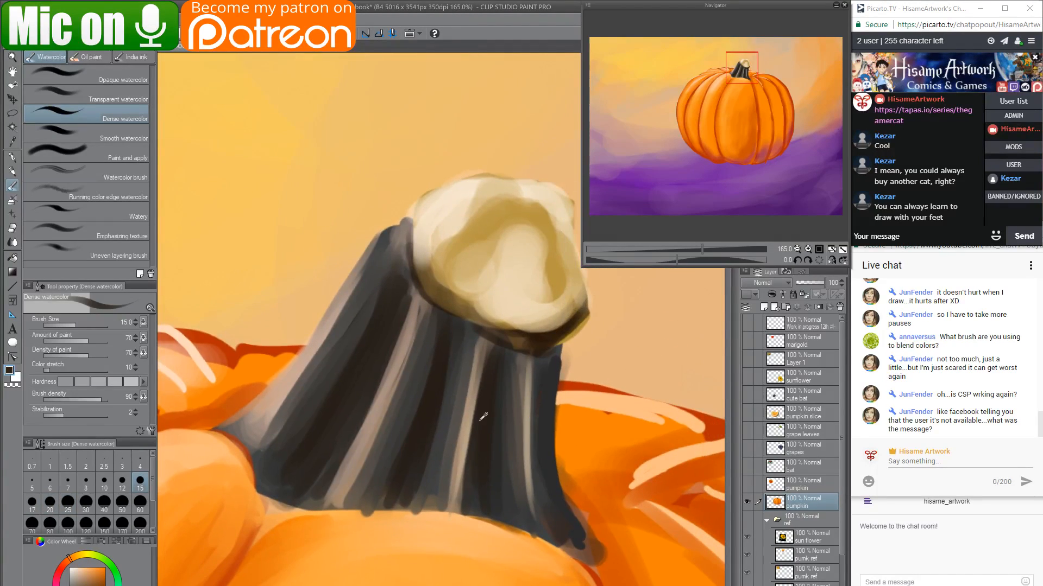
pyautogui.moveTo(538, 361); pyautogui.dragTo(532, 526)
pyautogui.moveTo(543, 454)
pyautogui.mouseDown()
pyautogui.moveTo(538, 477)
pyautogui.moveTo(537, 406)
pyautogui.mouseUp()
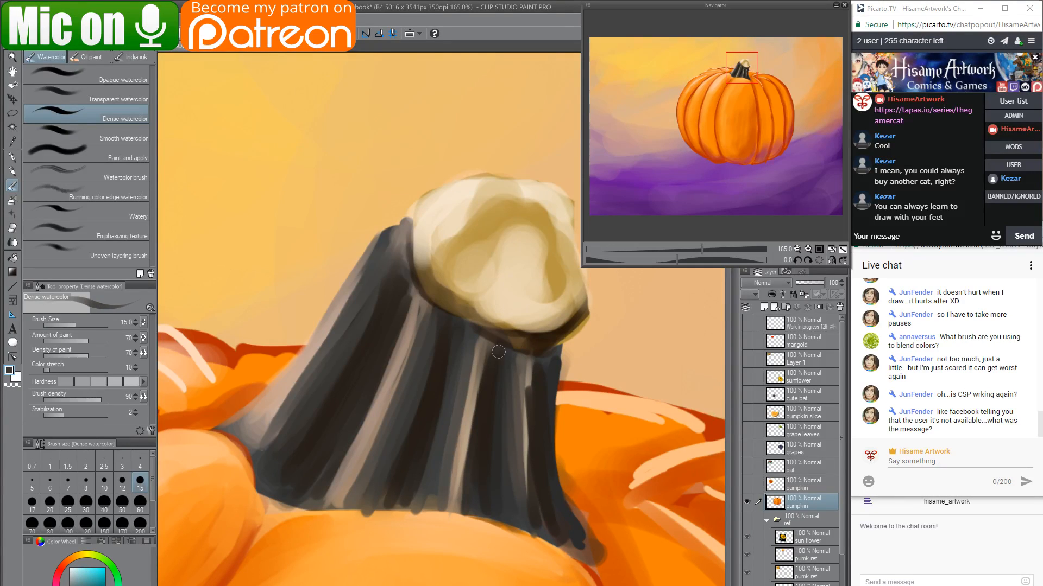
pyautogui.press(']')
pyautogui.press(']')
pyautogui.press(']')
pyautogui.moveTo(548, 369); pyautogui.dragTo(559, 511)
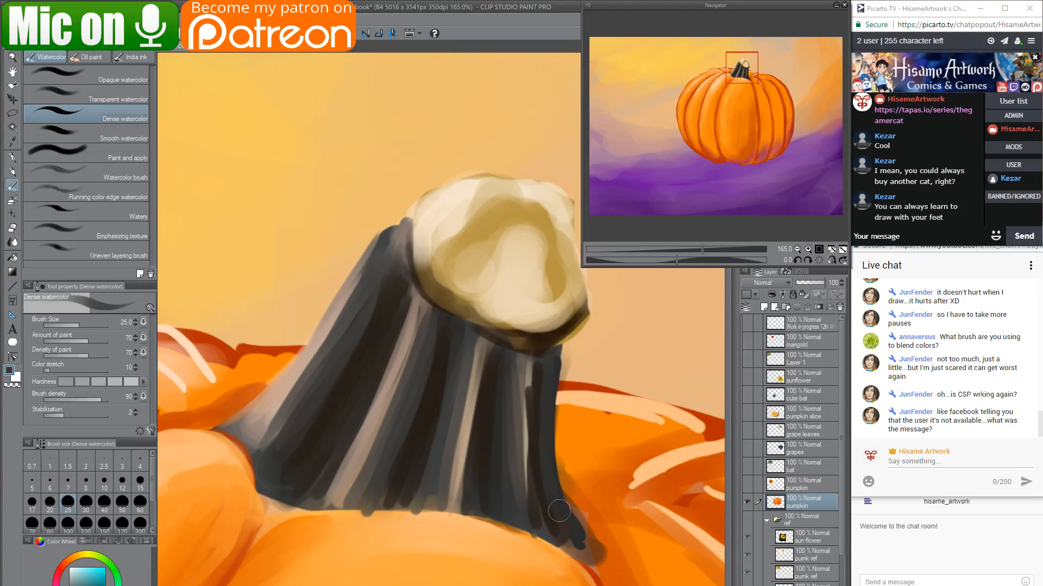
# Sample a tone from the cut top's lower rim and paint thin highlights down the stem's right-side ridges at brush size 12.
pyautogui.keyDown('alt'); pyautogui.click(536, 330); pyautogui.keyUp('alt')
pyautogui.press('[')
pyautogui.press('[')
pyautogui.press('[')
pyautogui.press('[')
pyautogui.moveTo(530, 371)
pyautogui.mouseDown()
pyautogui.moveTo(519, 491)
pyautogui.moveTo(530, 505)
pyautogui.mouseUp()
pyautogui.moveTo(529, 463); pyautogui.dragTo(537, 530)
# Sample a light tan beside the stem's left edge and touch up the stem's flared left base at size 12.
pyautogui.moveTo(499, 434); pyautogui.dragTo(591, 480)
pyautogui.keyDown('alt'); pyautogui.click(365, 430); pyautogui.keyUp('alt')
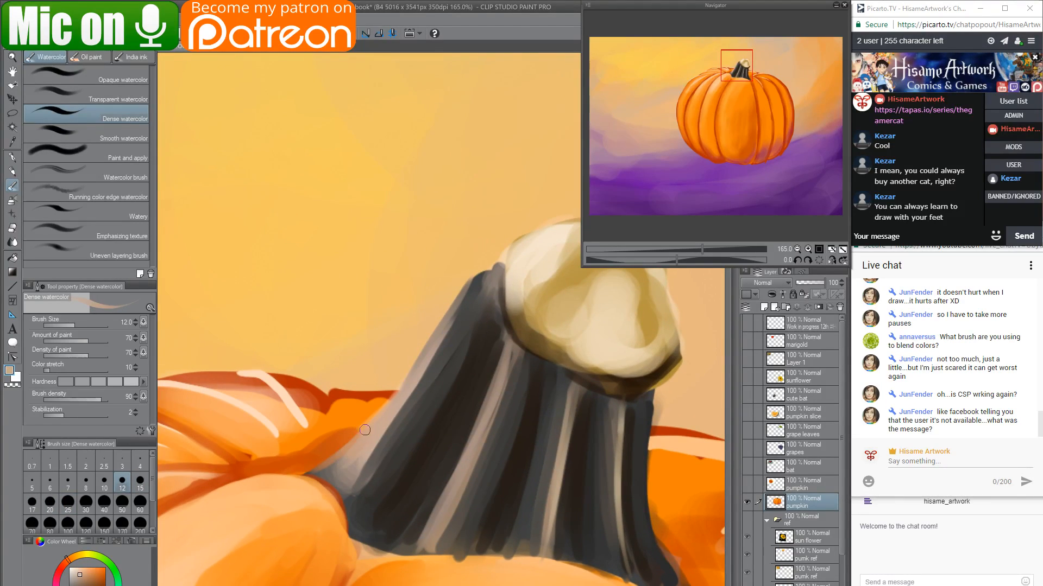
pyautogui.moveTo(339, 464); pyautogui.dragTo(329, 476)
pyautogui.moveTo(352, 459)
pyautogui.mouseDown()
pyautogui.moveTo(337, 478)
pyautogui.moveTo(345, 493)
pyautogui.moveTo(419, 451)
pyautogui.moveTo(451, 400)
pyautogui.mouseUp()
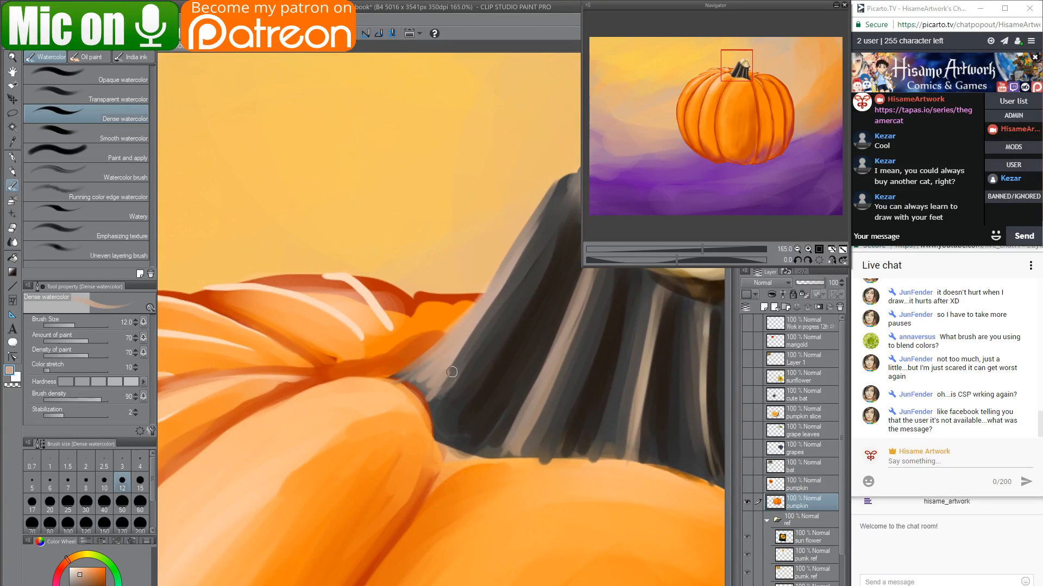
# Sample light orange from the pumpkin and clean up the front rib's edge along the stem's base at brush size 20.
pyautogui.keyDown('alt'); pyautogui.click(364, 389); pyautogui.keyUp('alt')
pyautogui.press('[')
pyautogui.press('[')
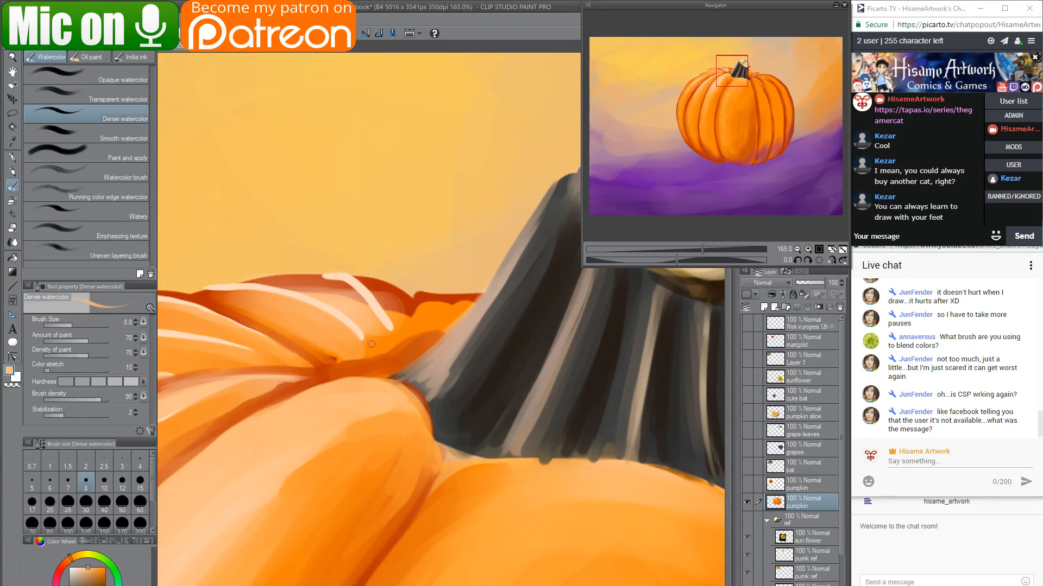
pyautogui.press(']')
pyautogui.press(']')
pyautogui.press(']')
pyautogui.press(']')
pyautogui.press(']')
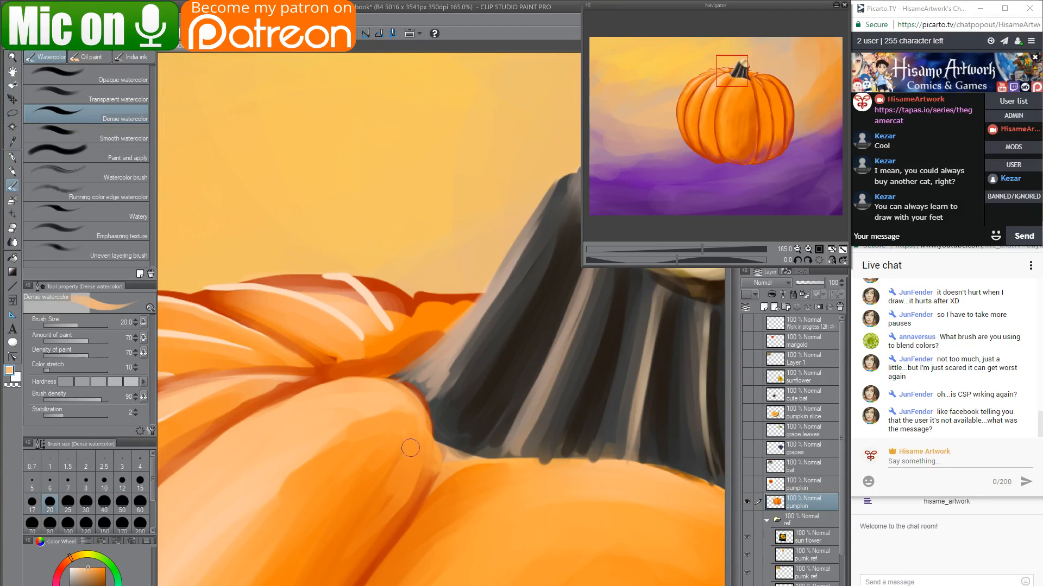
pyautogui.moveTo(481, 479)
pyautogui.mouseDown()
pyautogui.moveTo(357, 380)
pyautogui.moveTo(461, 369)
pyautogui.moveTo(569, 395)
pyautogui.mouseUp()
pyautogui.keyDown('alt'); pyautogui.click(365, 377); pyautogui.keyUp('alt')
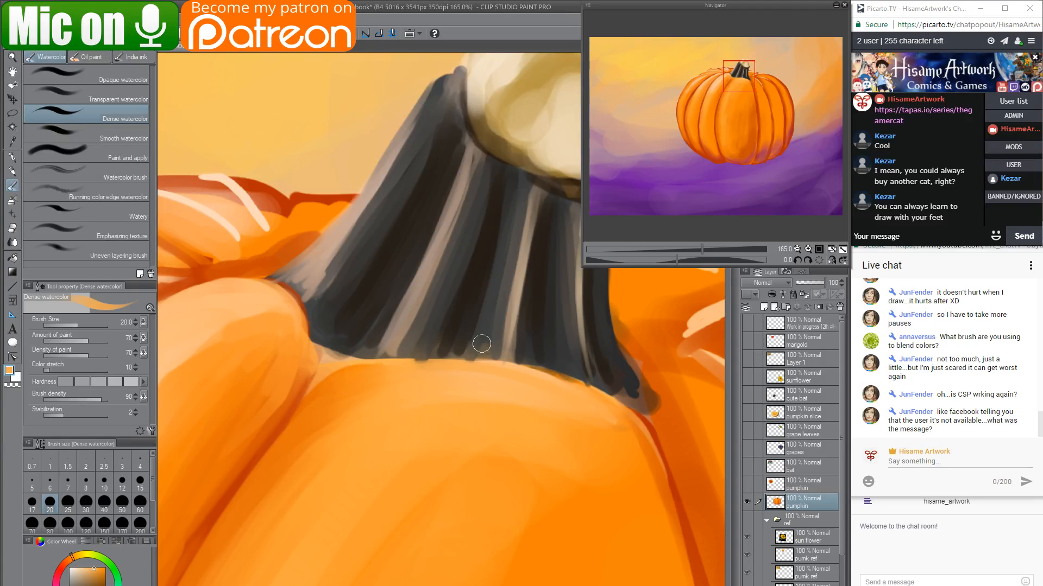
pyautogui.moveTo(397, 361)
pyautogui.mouseDown()
pyautogui.moveTo(478, 360)
pyautogui.moveTo(550, 383)
pyautogui.mouseUp()
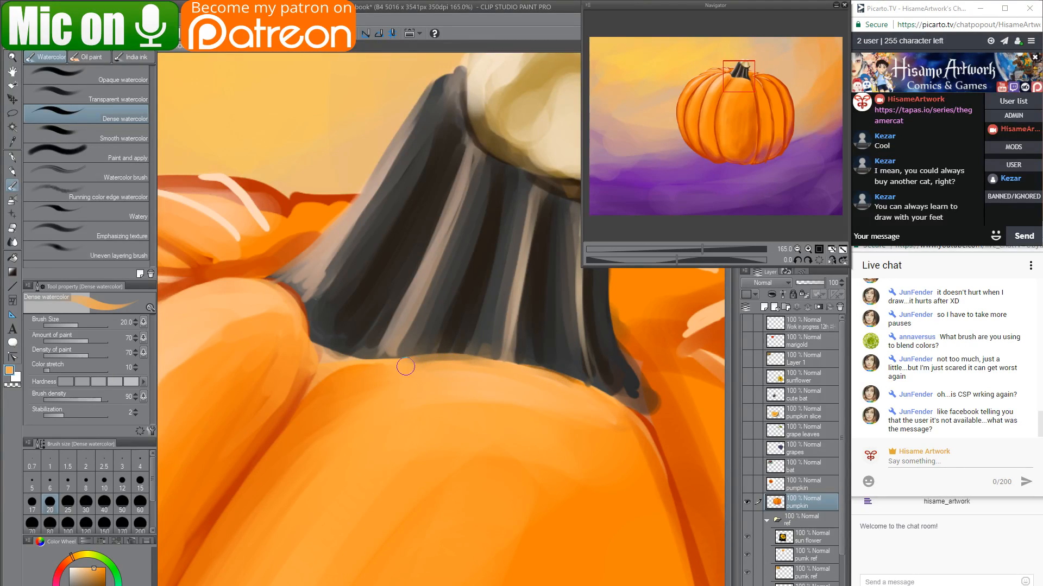
pyautogui.moveTo(405, 367)
pyautogui.mouseDown()
pyautogui.moveTo(591, 402)
pyautogui.moveTo(542, 415)
pyautogui.moveTo(423, 489)
pyautogui.mouseUp()
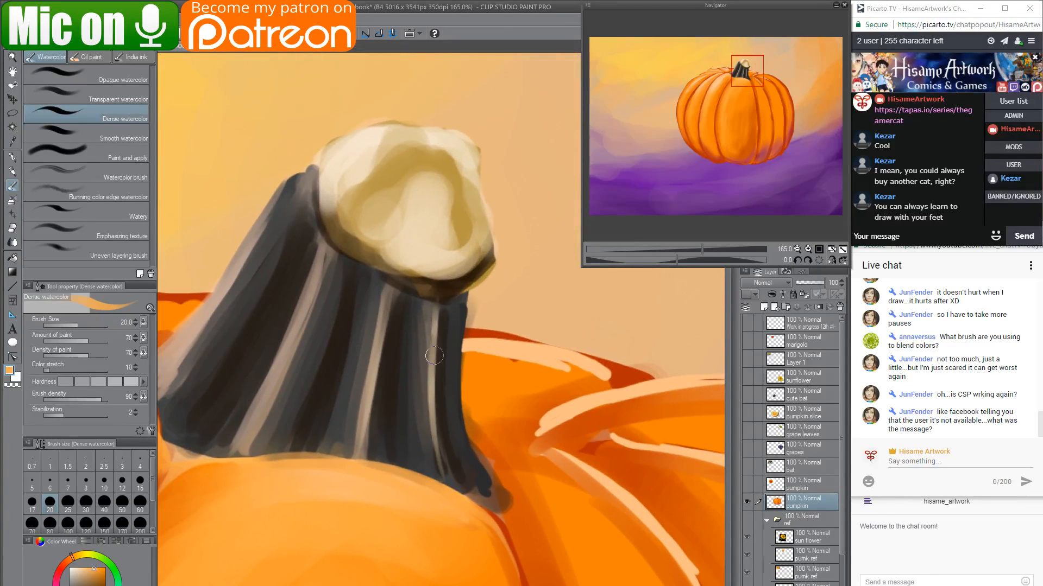
# Sample a dark brown and deepen the shadow along the underside of the stem's cut top at size 20.
pyautogui.moveTo(436, 341); pyautogui.dragTo(523, 439)
pyautogui.keyDown('alt'); pyautogui.click(505, 354); pyautogui.keyUp('alt')
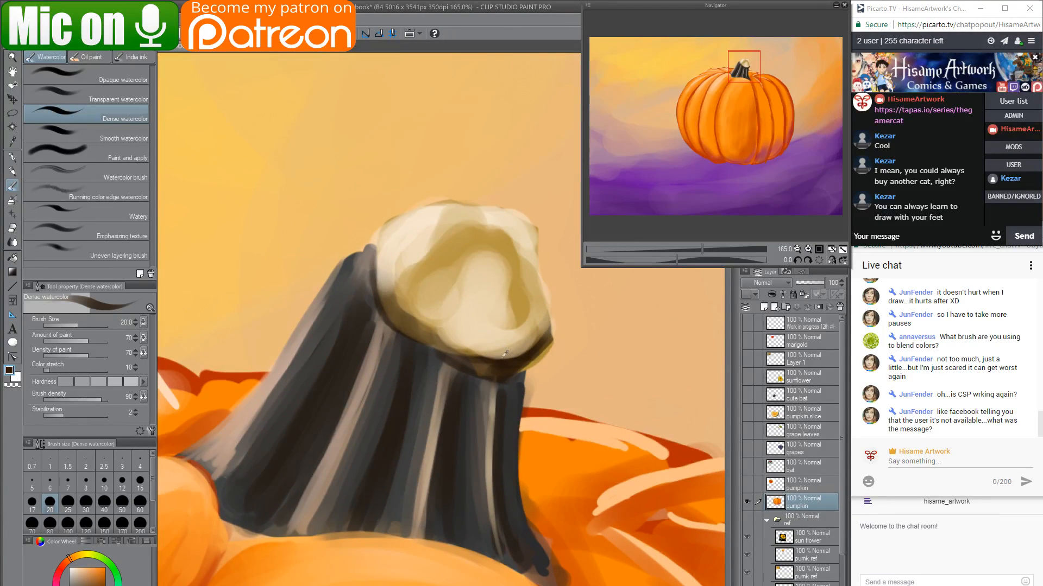
pyautogui.moveTo(382, 311)
pyautogui.mouseDown()
pyautogui.moveTo(465, 368)
pyautogui.moveTo(451, 358)
pyautogui.moveTo(524, 357)
pyautogui.moveTo(486, 369)
pyautogui.moveTo(505, 371)
pyautogui.moveTo(527, 355)
pyautogui.mouseUp()
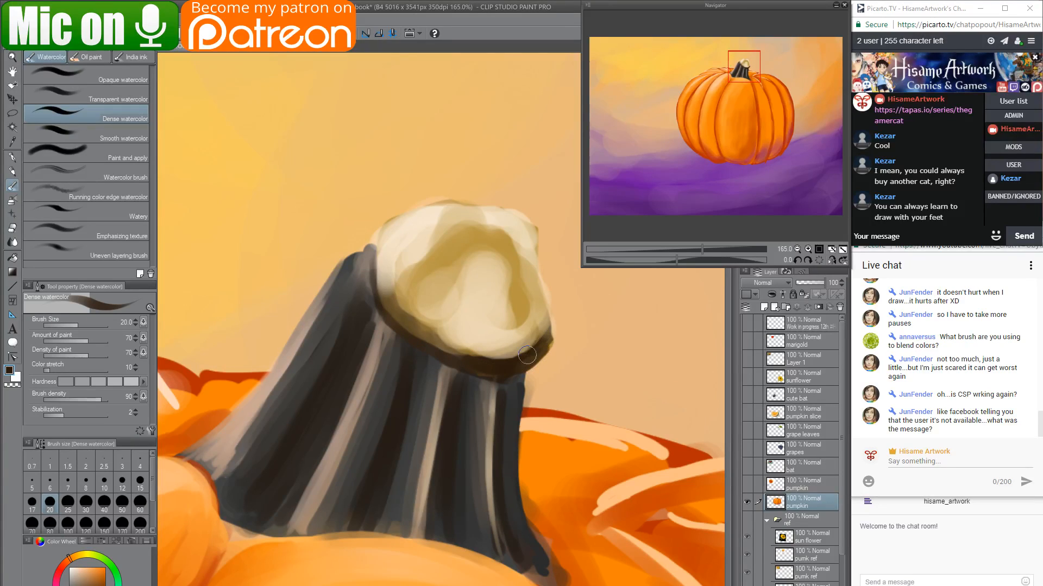
# Sample cream from the cut top's rim and extend its left edge outward over the stem at size 20.
pyautogui.keyDown('alt'); pyautogui.click(411, 218); pyautogui.keyUp('alt')
pyautogui.moveTo(413, 214)
pyautogui.mouseDown()
pyautogui.moveTo(374, 240)
pyautogui.moveTo(366, 268)
pyautogui.moveTo(394, 225)
pyautogui.moveTo(356, 257)
pyautogui.moveTo(381, 291)
pyautogui.moveTo(382, 245)
pyautogui.moveTo(385, 305)
pyautogui.mouseUp()
pyautogui.moveTo(380, 239)
pyautogui.mouseDown()
pyautogui.moveTo(379, 291)
pyautogui.moveTo(401, 303)
pyautogui.mouseUp()
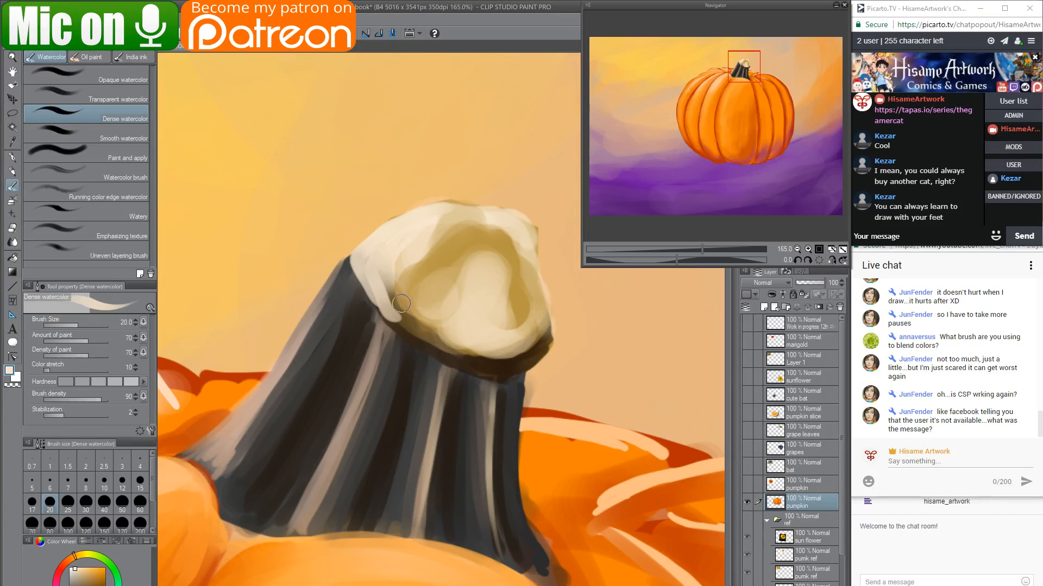
pyautogui.moveTo(376, 241)
pyautogui.mouseDown()
pyautogui.moveTo(381, 283)
pyautogui.moveTo(414, 316)
pyautogui.mouseUp()
# Sample olive brown from the lower rim and shade the cut top's left and right edges at size 20.
pyautogui.keyDown('alt'); pyautogui.click(409, 325); pyautogui.keyUp('alt')
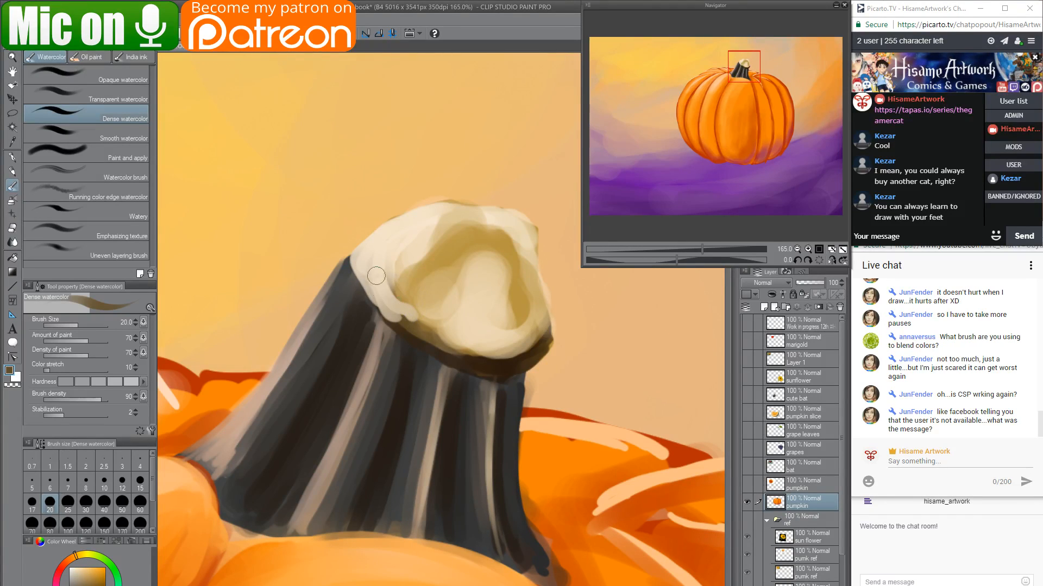
pyautogui.moveTo(376, 275)
pyautogui.mouseDown()
pyautogui.moveTo(402, 327)
pyautogui.moveTo(393, 309)
pyautogui.moveTo(477, 366)
pyautogui.moveTo(531, 355)
pyautogui.moveTo(541, 327)
pyautogui.moveTo(520, 351)
pyautogui.moveTo(453, 344)
pyautogui.moveTo(490, 361)
pyautogui.moveTo(532, 333)
pyautogui.moveTo(537, 292)
pyautogui.moveTo(543, 342)
pyautogui.moveTo(541, 291)
pyautogui.mouseUp()
pyautogui.moveTo(542, 338)
pyautogui.mouseDown()
pyautogui.moveTo(535, 234)
pyautogui.moveTo(521, 215)
pyautogui.mouseUp()
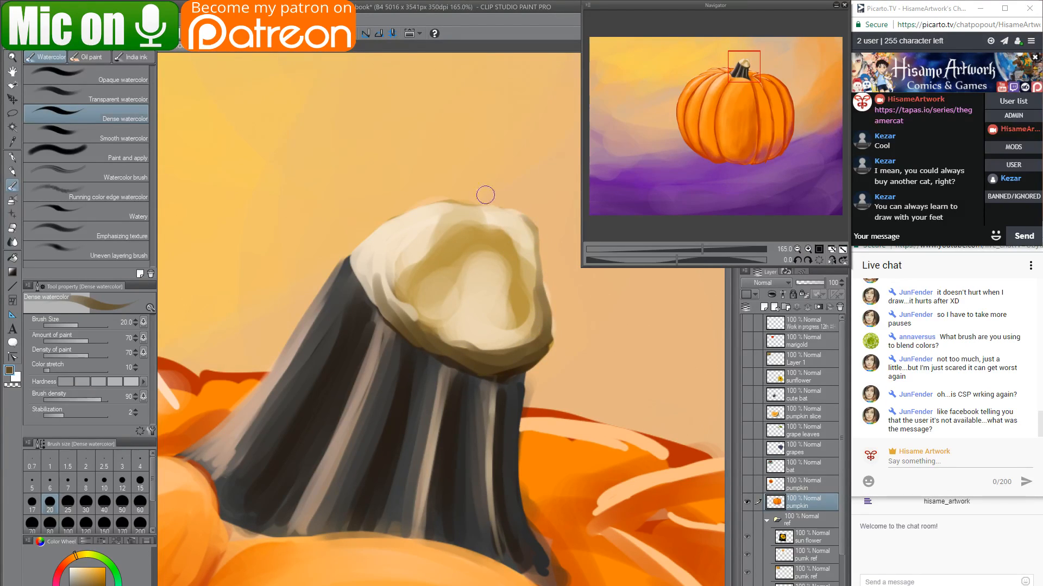
# Sample cream and tan tones and smooth the cut top's left and upper rim at size 20.
pyautogui.keyDown('alt'); pyautogui.click(373, 251); pyautogui.keyUp('alt')
pyautogui.moveTo(371, 270); pyautogui.dragTo(413, 320)
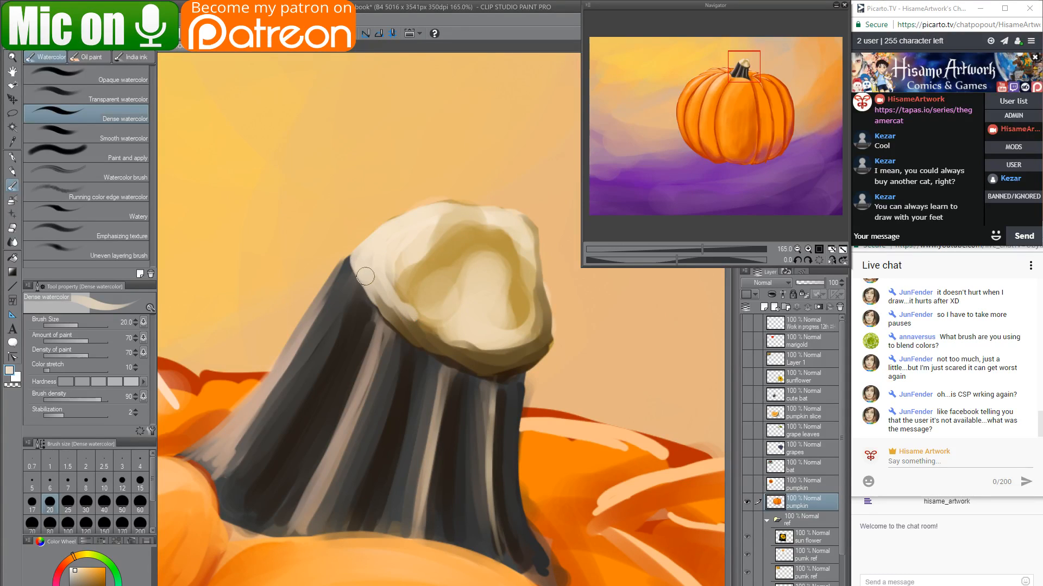
pyautogui.moveTo(365, 276)
pyautogui.mouseDown()
pyautogui.moveTo(358, 252)
pyautogui.moveTo(393, 222)
pyautogui.moveTo(452, 196)
pyautogui.mouseUp()
pyautogui.keyDown('alt'); pyautogui.click(523, 219); pyautogui.keyUp('alt')
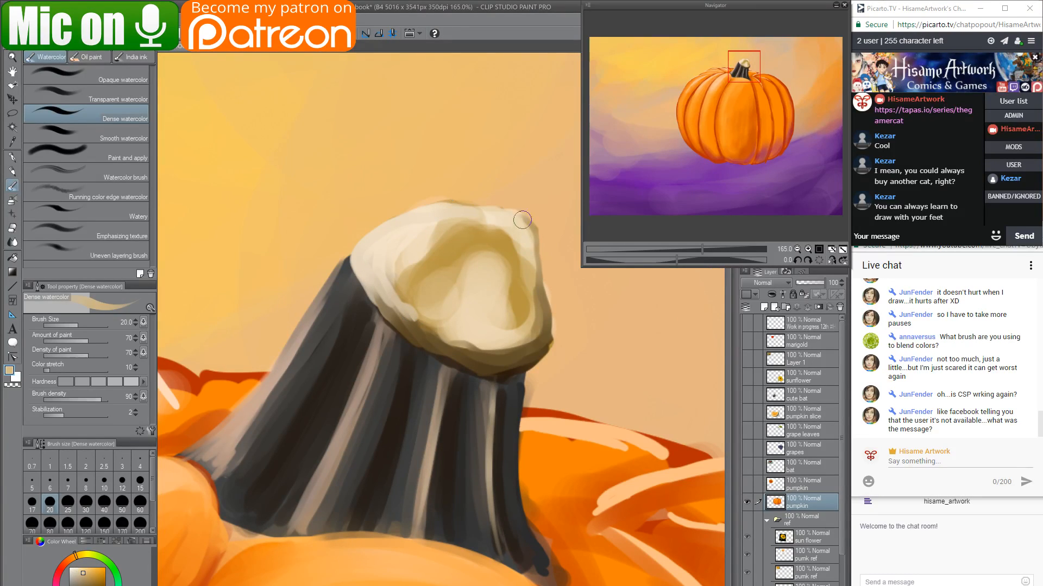
pyautogui.moveTo(522, 219)
pyautogui.mouseDown()
pyautogui.moveTo(454, 198)
pyautogui.moveTo(384, 219)
pyautogui.moveTo(357, 243)
pyautogui.moveTo(357, 283)
pyautogui.moveTo(355, 260)
pyautogui.moveTo(391, 250)
pyautogui.moveTo(385, 233)
pyautogui.moveTo(385, 287)
pyautogui.moveTo(415, 235)
pyautogui.moveTo(389, 276)
pyautogui.mouseUp()
# Sample cream tones and build up the pale centre inside the cut top's hollow and along its lower-left rim.
pyautogui.keyDown('alt'); pyautogui.click(384, 233); pyautogui.keyUp('alt')
pyautogui.keyDown('alt'); pyautogui.click(464, 313); pyautogui.keyUp('alt')
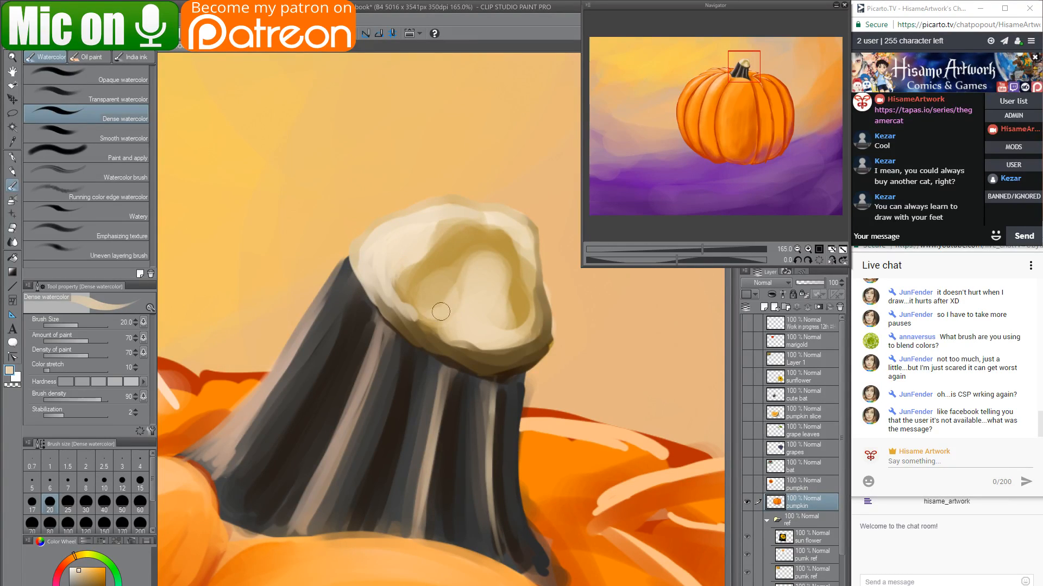
pyautogui.moveTo(442, 311)
pyautogui.mouseDown()
pyautogui.moveTo(473, 269)
pyautogui.moveTo(498, 263)
pyautogui.moveTo(502, 324)
pyautogui.mouseUp()
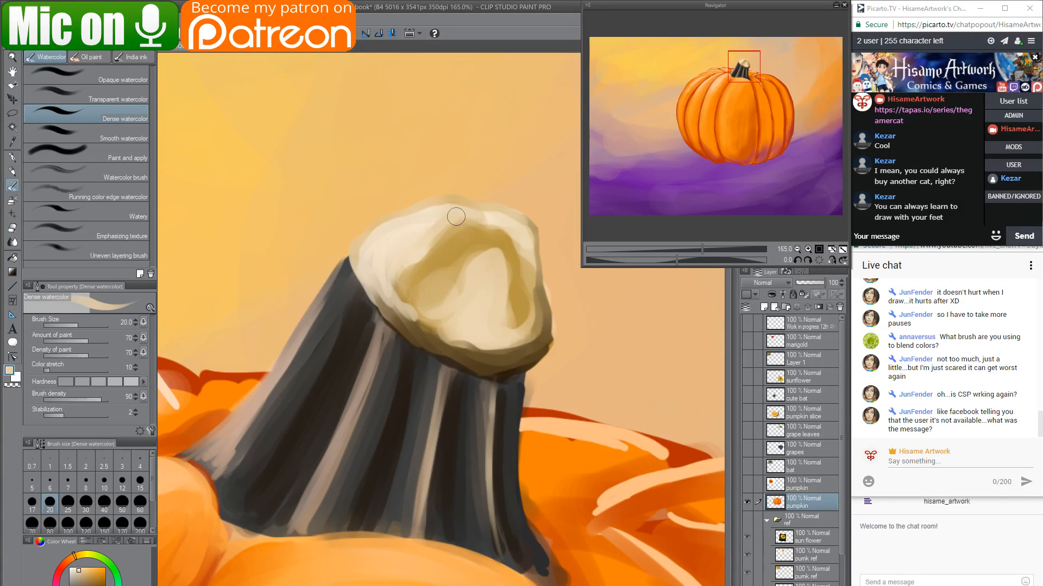
pyautogui.moveTo(392, 277); pyautogui.dragTo(443, 333)
# Sample brown from the lower rim and add short textured strokes to the cut top's hollow and rim at size 20.
pyautogui.keyDown('alt'); pyautogui.click(486, 353); pyautogui.keyUp('alt')
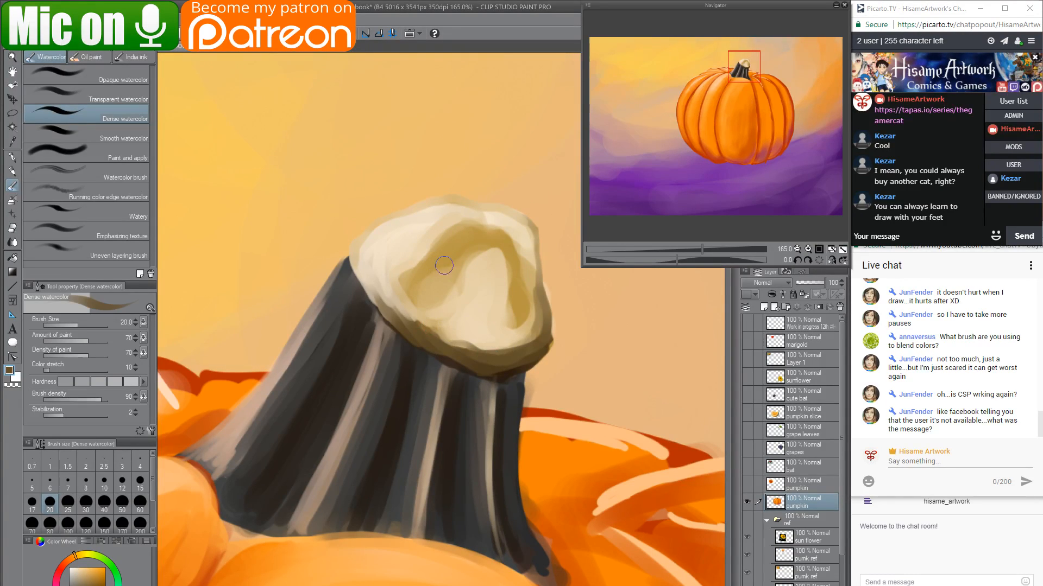
pyautogui.moveTo(469, 271)
pyautogui.mouseDown()
pyautogui.moveTo(488, 258)
pyautogui.moveTo(498, 292)
pyautogui.mouseUp()
pyautogui.moveTo(449, 246)
pyautogui.mouseDown()
pyautogui.moveTo(473, 243)
pyautogui.moveTo(482, 258)
pyautogui.moveTo(452, 222)
pyautogui.moveTo(409, 237)
pyautogui.moveTo(422, 219)
pyautogui.moveTo(441, 237)
pyautogui.mouseUp()
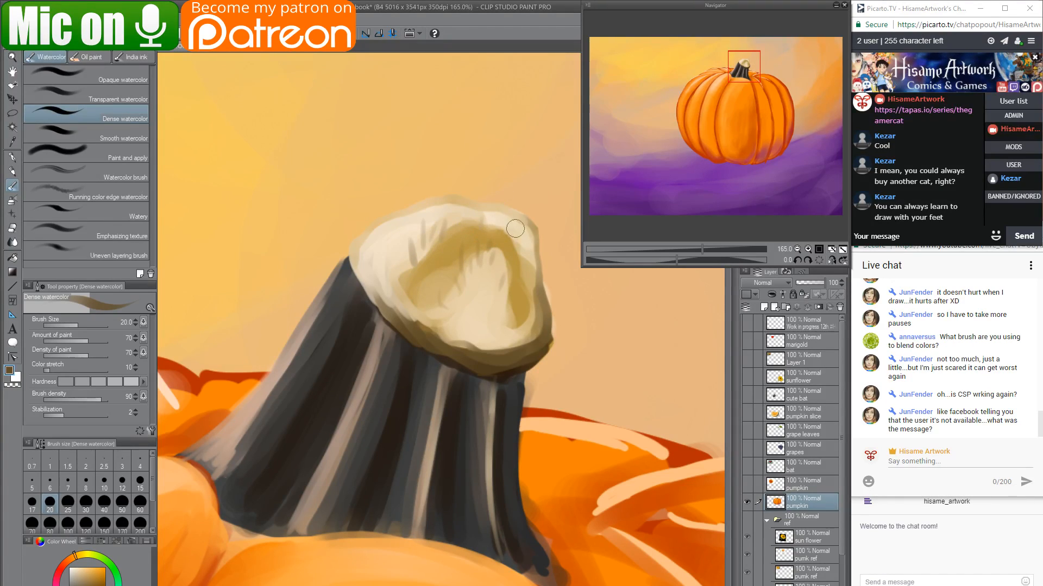
pyautogui.moveTo(515, 229); pyautogui.dragTo(526, 259)
# Sample cream from the cut top and add fine light strokes around its rim at brush size 8.
pyautogui.keyDown('alt'); pyautogui.click(528, 253); pyautogui.keyUp('alt')
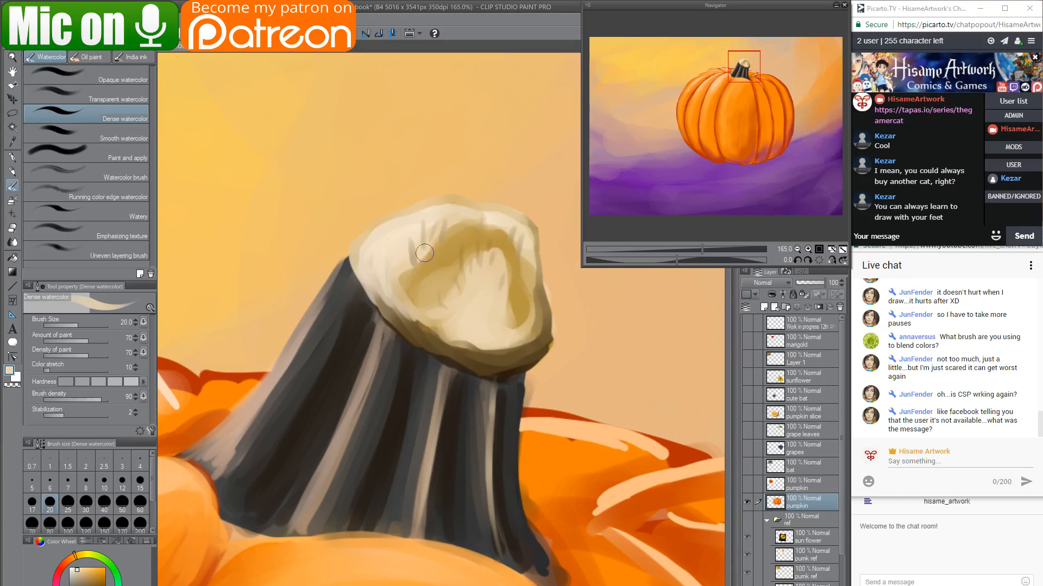
pyautogui.press('[')
pyautogui.press('[')
pyautogui.press('[')
pyautogui.press('[')
pyautogui.press('[')
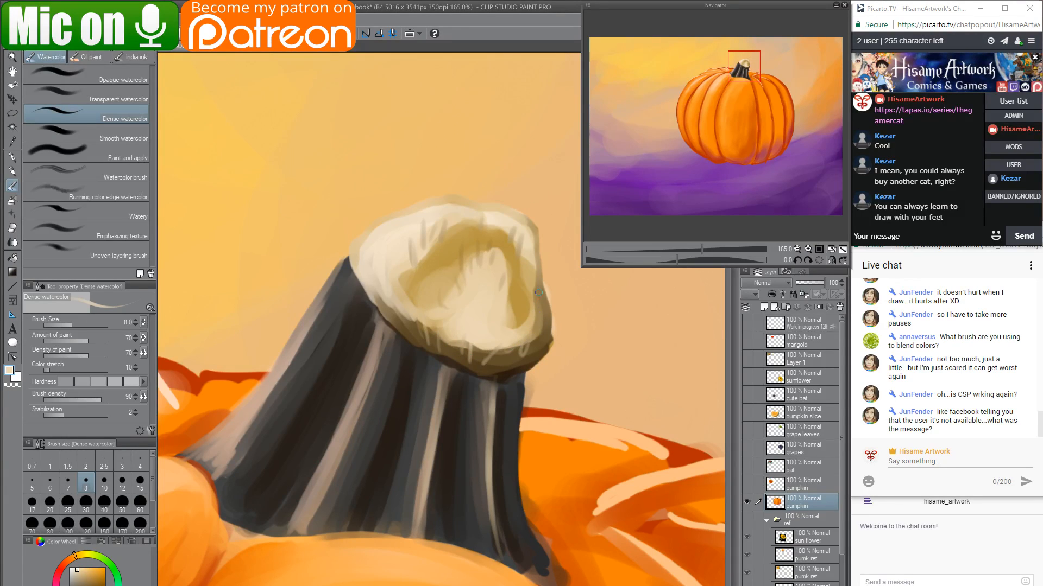
# Sample dark grey from the stem's edge and outline the cut top's upper and right rim at size 8.
pyautogui.moveTo(435, 310); pyautogui.dragTo(586, 391)
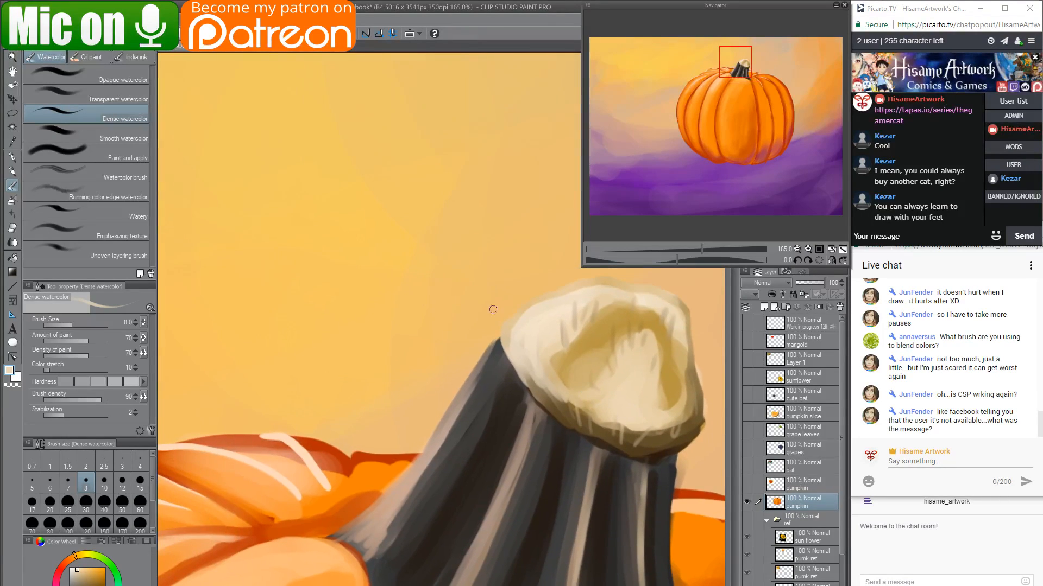
pyautogui.keyDown('alt'); pyautogui.click(499, 350); pyautogui.keyUp('alt')
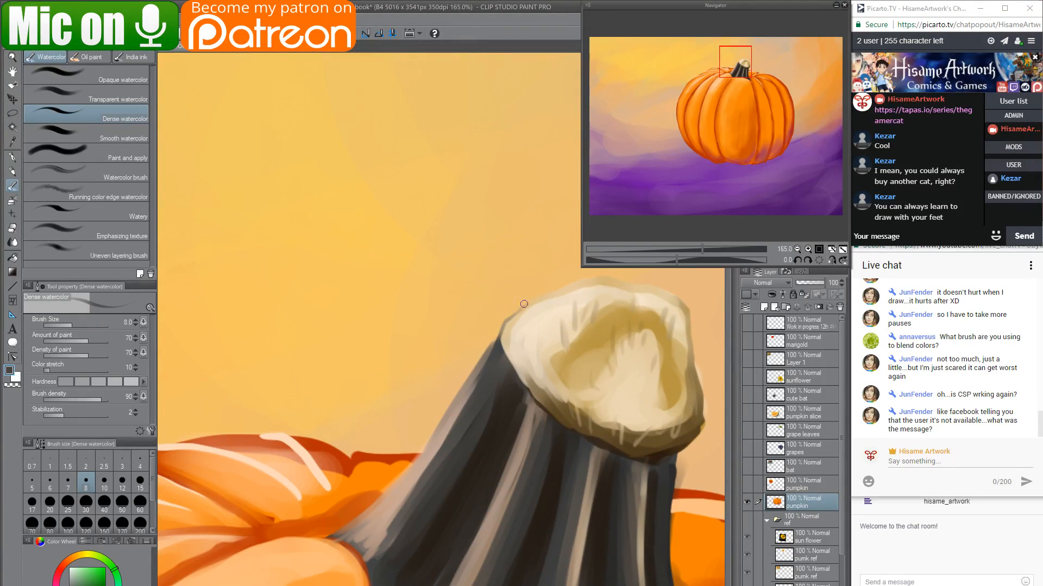
pyautogui.moveTo(591, 277)
pyautogui.mouseDown()
pyautogui.moveTo(452, 286)
pyautogui.moveTo(538, 303)
pyautogui.mouseUp()
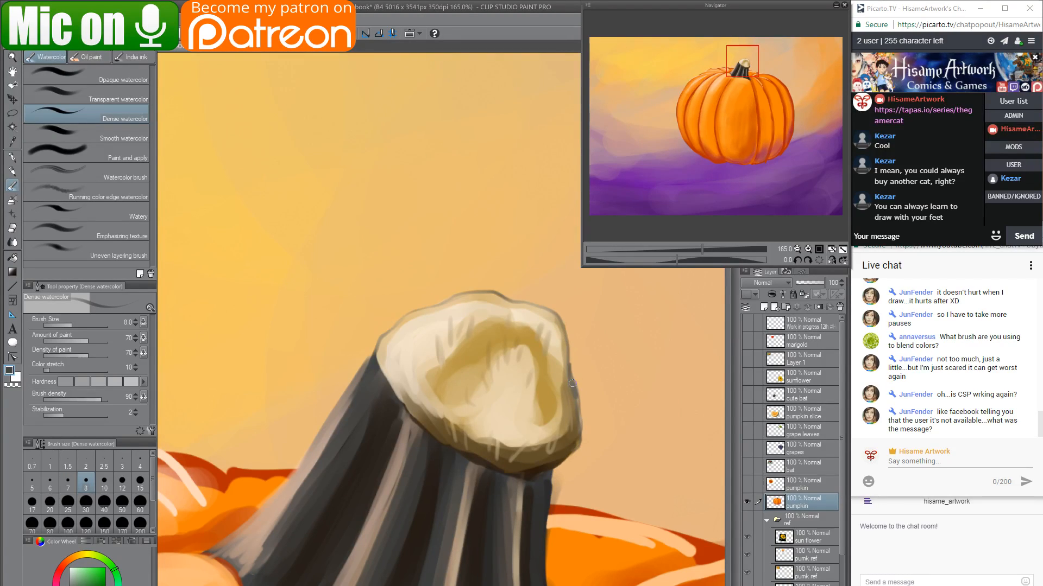
# Sample orange tones and soften the white highlight on the rear rib left of the stem at brush size 17.
pyautogui.moveTo(537, 351); pyautogui.dragTo(716, 348)
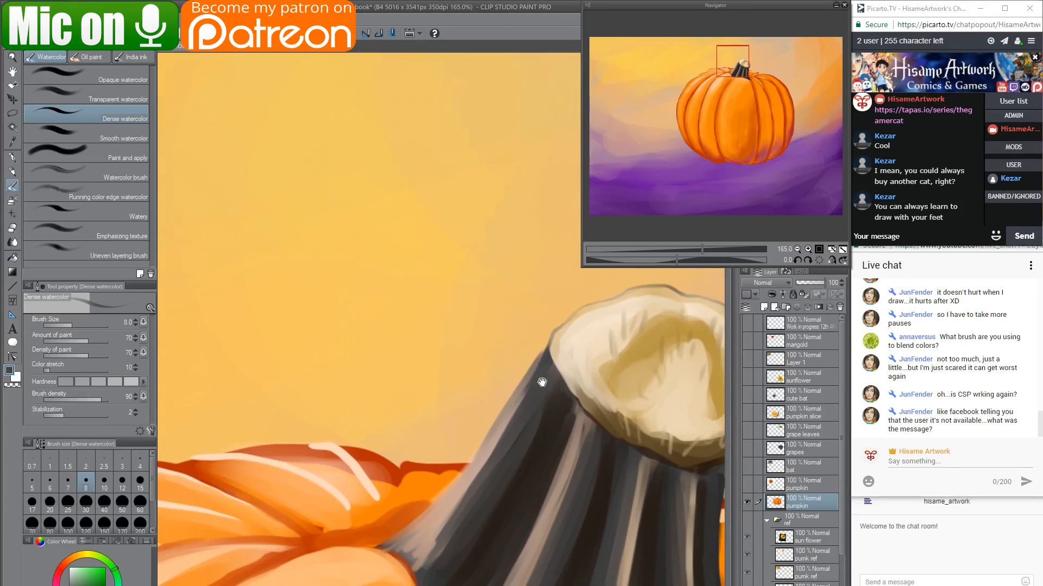
pyautogui.moveTo(540, 382); pyautogui.dragTo(597, 295)
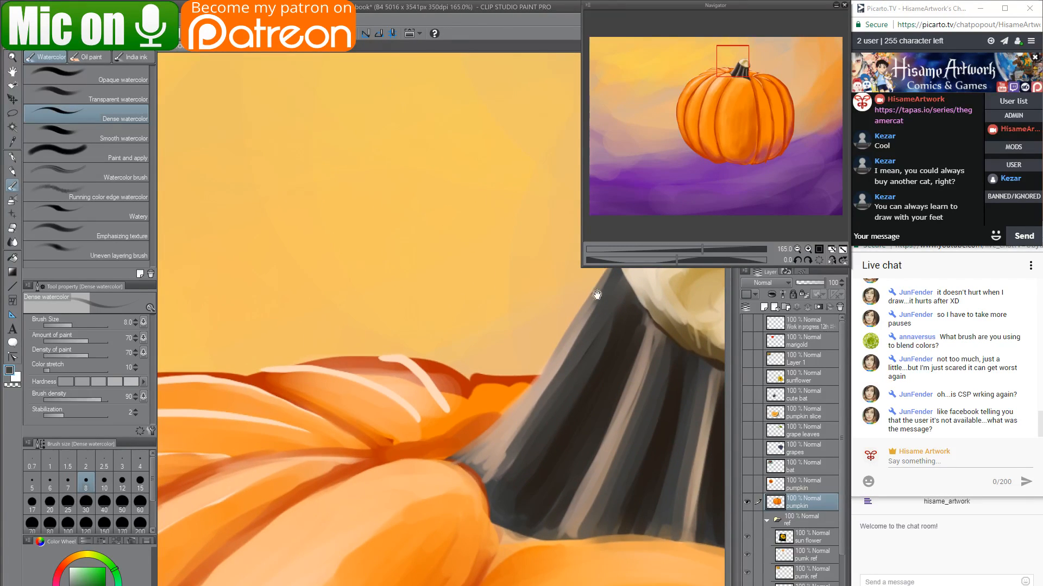
pyautogui.keyDown('alt'); pyautogui.click(365, 403); pyautogui.keyUp('alt')
pyautogui.press(']')
pyautogui.press(']')
pyautogui.press(']')
pyautogui.press(']')
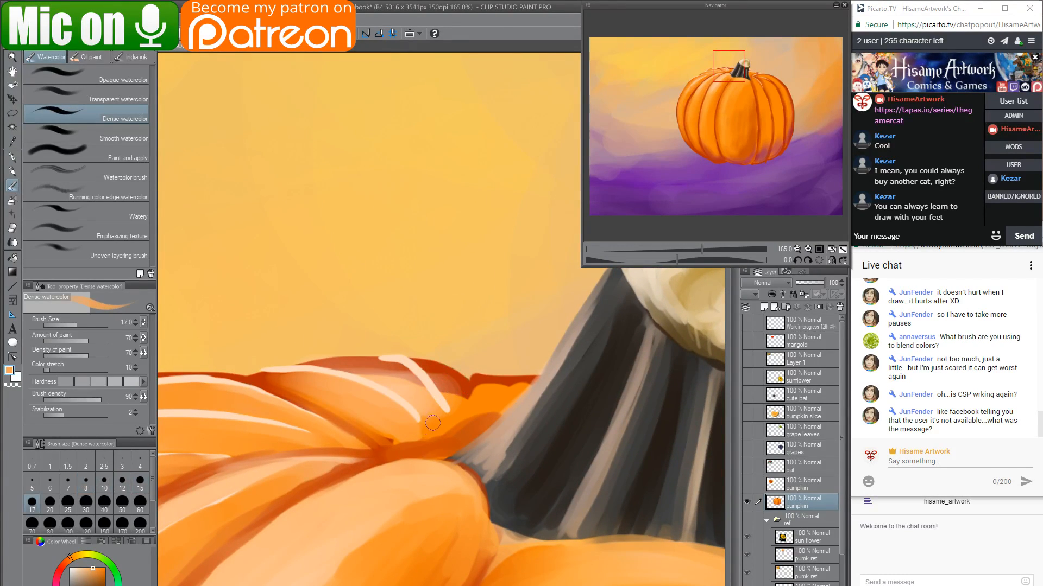
pyautogui.keyDown('alt'); pyautogui.click(428, 423); pyautogui.keyUp('alt')
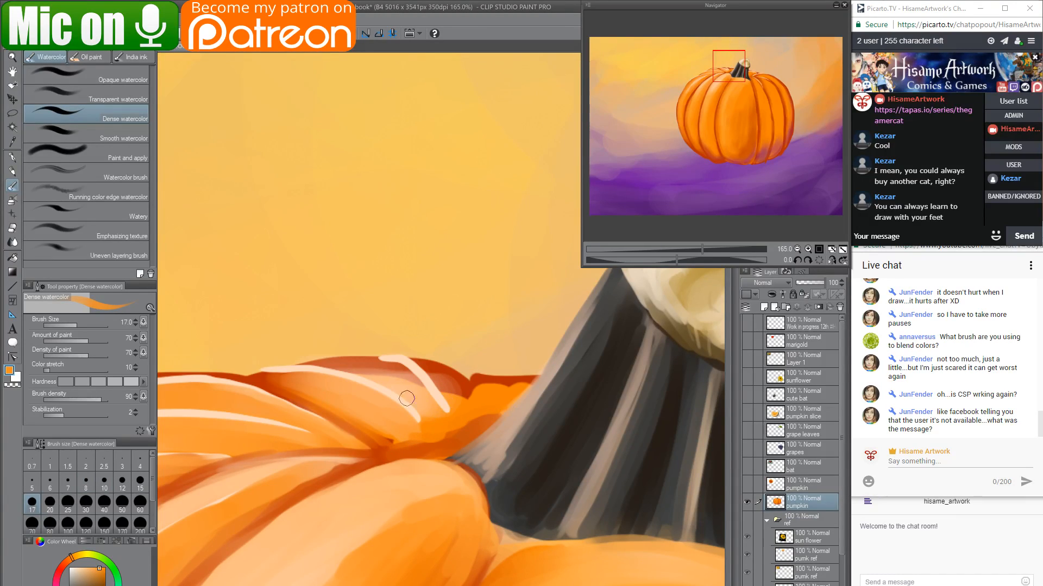
pyautogui.moveTo(407, 398)
pyautogui.mouseDown()
pyautogui.moveTo(431, 428)
pyautogui.moveTo(402, 393)
pyautogui.moveTo(399, 418)
pyautogui.mouseUp()
# Sample peach from the rear rib and paint over the dark red area near its upper edge at brush size 25.
pyautogui.keyDown('alt'); pyautogui.click(403, 382); pyautogui.keyUp('alt')
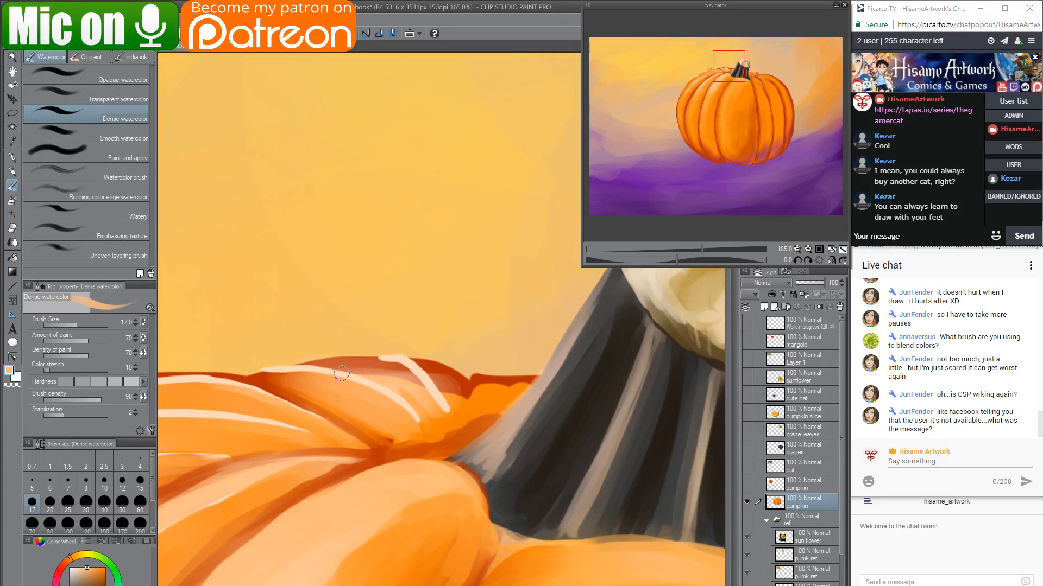
pyautogui.press(']')
pyautogui.press(']')
pyautogui.moveTo(394, 388)
pyautogui.mouseDown()
pyautogui.moveTo(418, 421)
pyautogui.moveTo(435, 406)
pyautogui.moveTo(375, 369)
pyautogui.moveTo(340, 362)
pyautogui.mouseUp()
pyautogui.keyDown('alt'); pyautogui.click(437, 414); pyautogui.keyUp('alt')
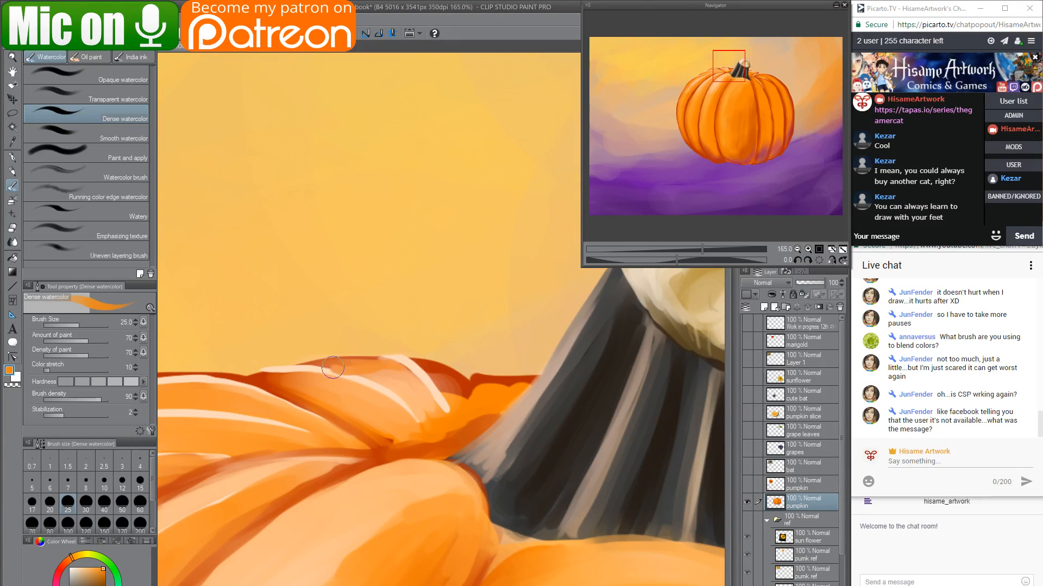
# Sample pale cream and light orange and broaden and blend the rear rib's right-hand highlights at size 25.
pyautogui.keyDown('alt'); pyautogui.click(283, 368); pyautogui.keyUp('alt')
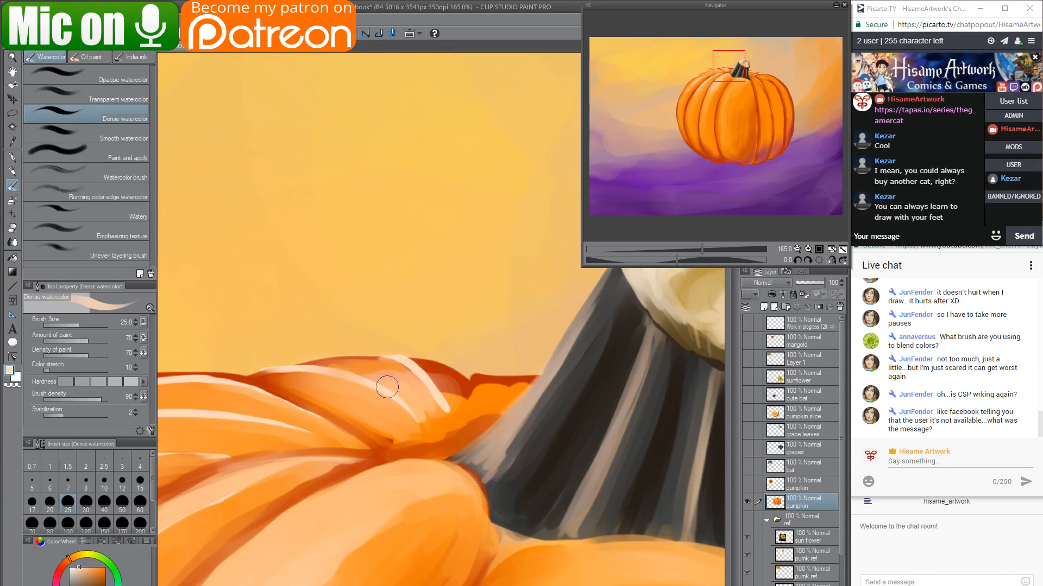
pyautogui.moveTo(386, 386); pyautogui.dragTo(424, 430)
pyautogui.moveTo(392, 360); pyautogui.dragTo(448, 421)
pyautogui.keyDown('alt'); pyautogui.click(438, 405); pyautogui.keyUp('alt')
pyautogui.moveTo(411, 385); pyautogui.dragTo(445, 422)
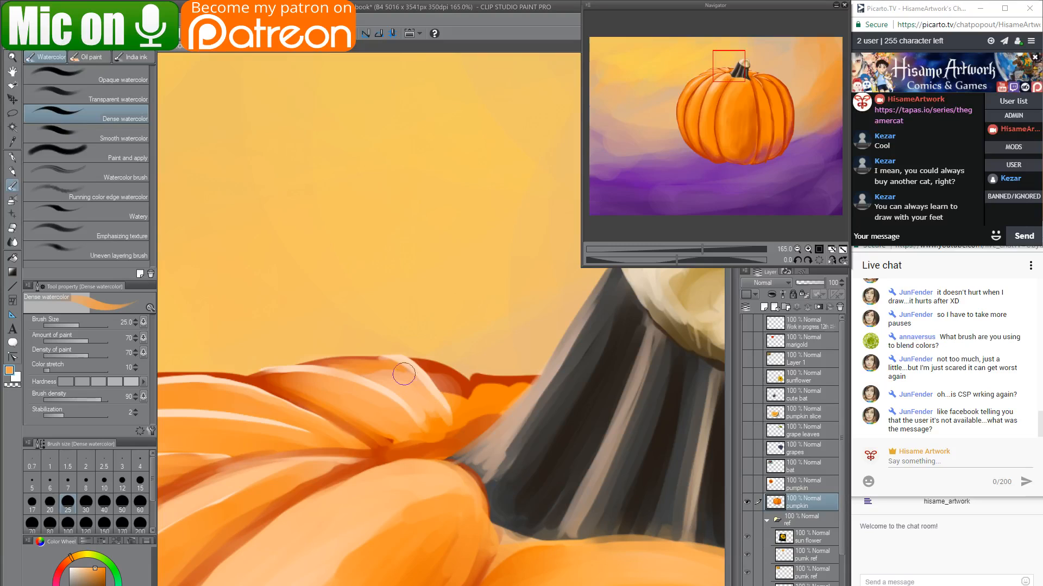
# Sample orange, fill the rear rib's red right side and blend its highlights at size 25, undoing an unwanted stroke.
pyautogui.keyDown('alt'); pyautogui.click(442, 393); pyautogui.keyUp('alt')
pyautogui.moveTo(427, 371)
pyautogui.mouseDown()
pyautogui.moveTo(455, 407)
pyautogui.moveTo(436, 373)
pyautogui.moveTo(448, 378)
pyautogui.mouseUp()
pyautogui.hotkey('ctrl', 'z')
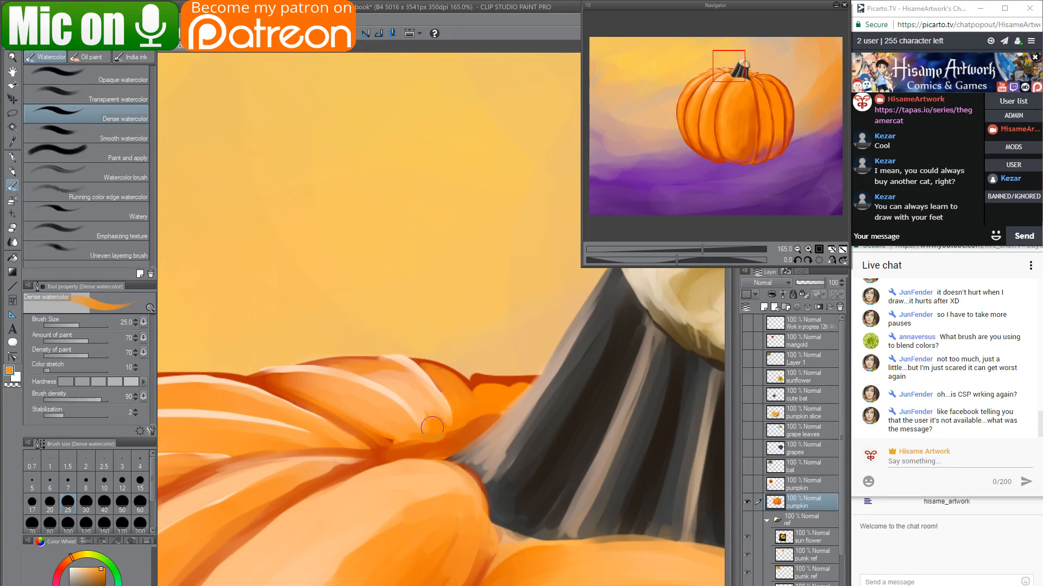
pyautogui.moveTo(429, 417); pyautogui.dragTo(405, 385)
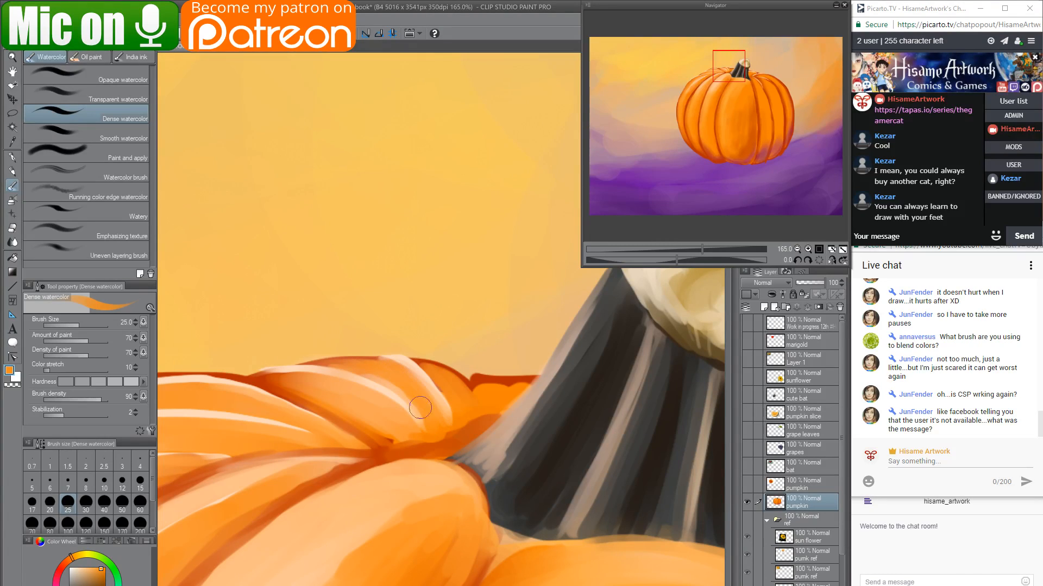
pyautogui.moveTo(383, 383); pyautogui.dragTo(424, 417)
# Sample red-orange from the pumpkin's rear edge and outline the rear rib's right side at brush size 10.
pyautogui.keyDown('alt'); pyautogui.click(480, 379); pyautogui.keyUp('alt')
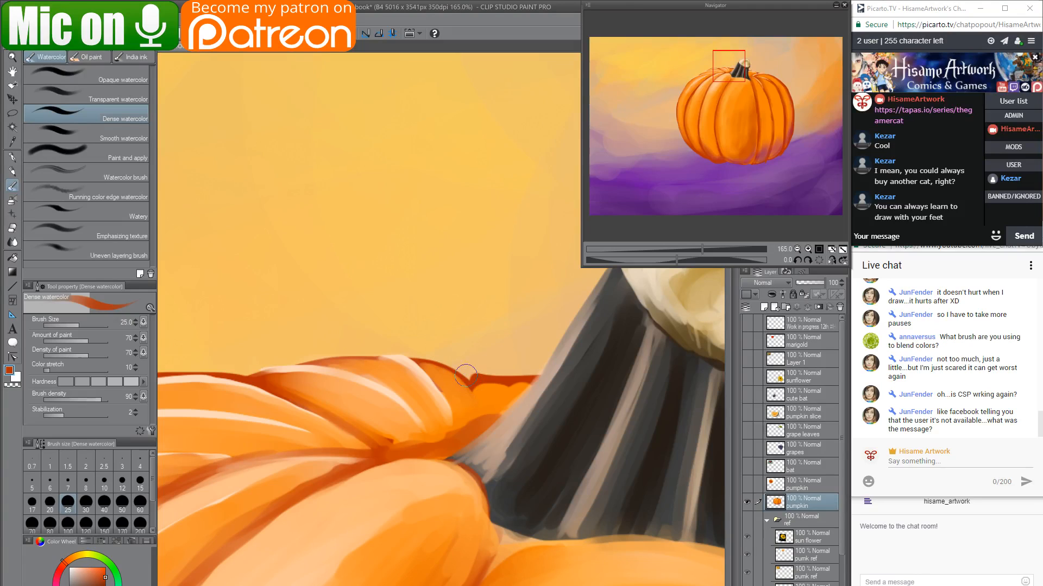
pyautogui.press('[')
pyautogui.press('[')
pyautogui.press('[')
pyautogui.press('[')
pyautogui.press('[')
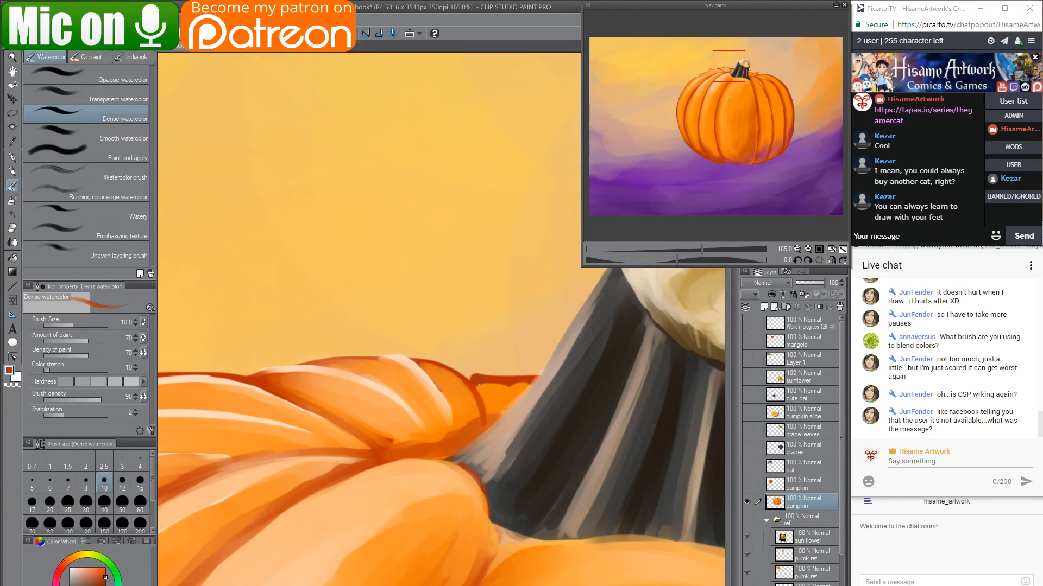
# Sample orange and darker orange beside the rear rib and paint the small patch between it and the stem at brush size 17.
pyautogui.keyDown('alt'); pyautogui.click(499, 394); pyautogui.keyUp('alt')
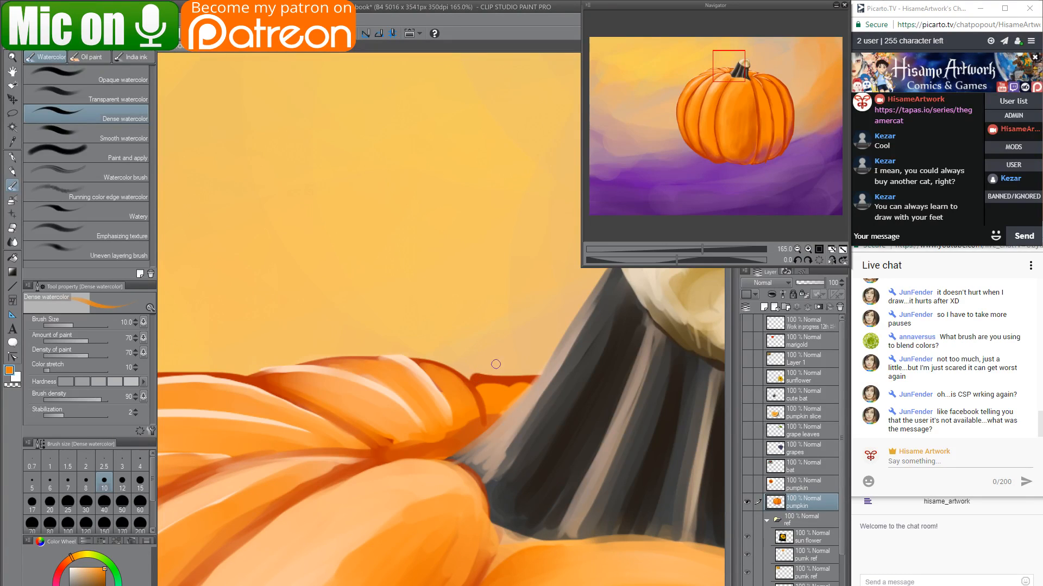
pyautogui.press(']')
pyautogui.press(']')
pyautogui.press(']')
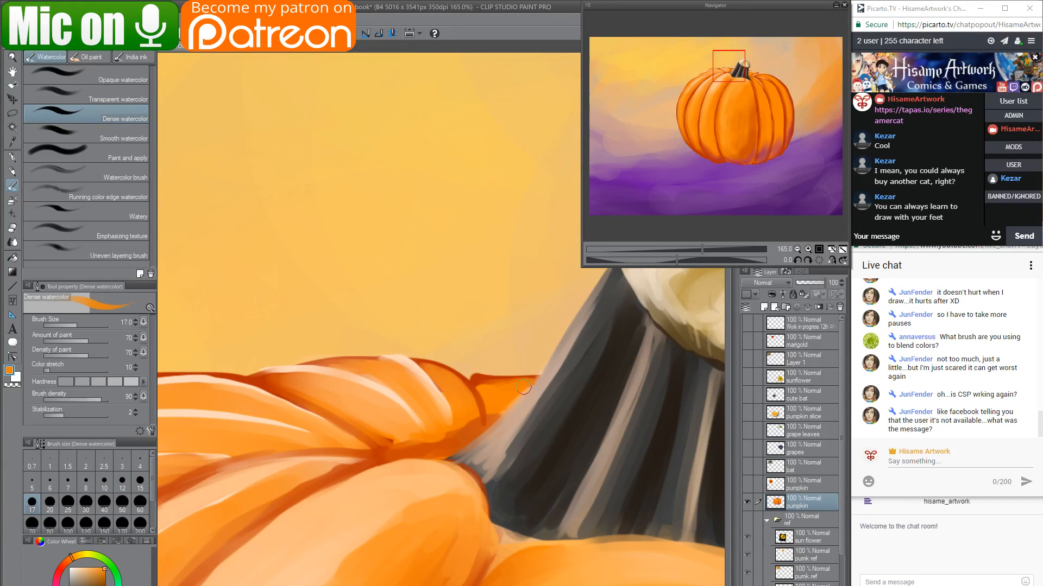
pyautogui.keyDown('alt'); pyautogui.click(478, 427); pyautogui.keyUp('alt')
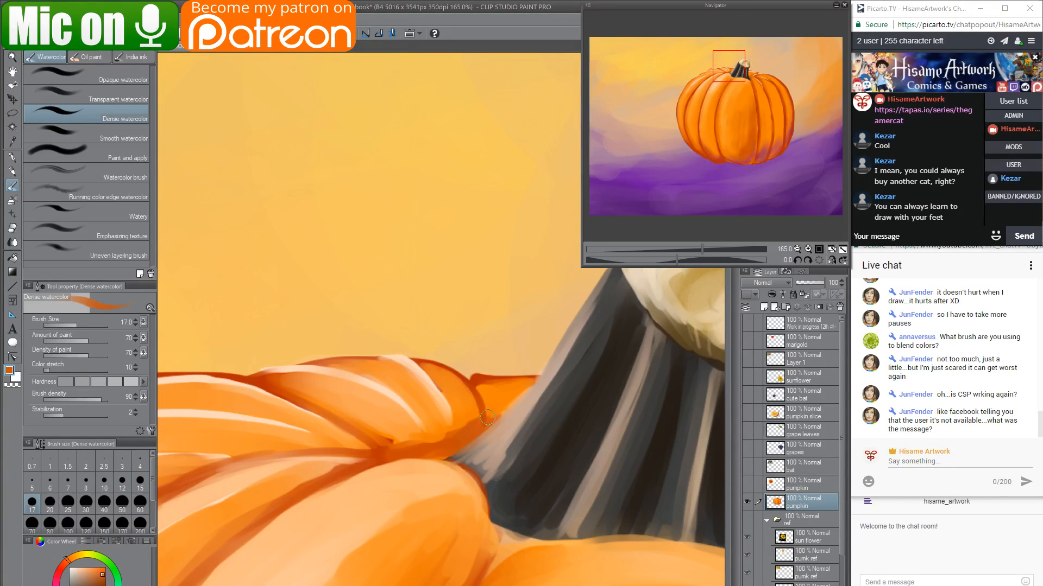
pyautogui.moveTo(487, 417); pyautogui.dragTo(498, 407)
# Shade the rear rib's right and lower sides in dark orange at size 30, and sample lighter orange to blend its highlights.
pyautogui.press(']')
pyautogui.press(']')
pyautogui.press(']')
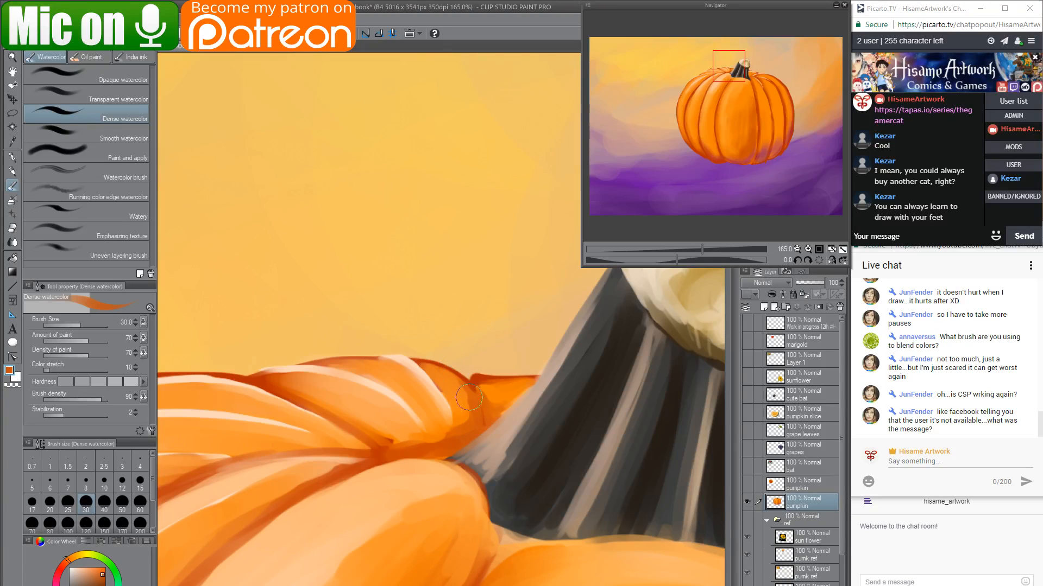
pyautogui.moveTo(469, 398)
pyautogui.mouseDown()
pyautogui.moveTo(414, 430)
pyautogui.moveTo(410, 453)
pyautogui.moveTo(375, 429)
pyautogui.mouseUp()
pyautogui.moveTo(296, 397)
pyautogui.mouseDown()
pyautogui.moveTo(407, 440)
pyautogui.moveTo(465, 427)
pyautogui.mouseUp()
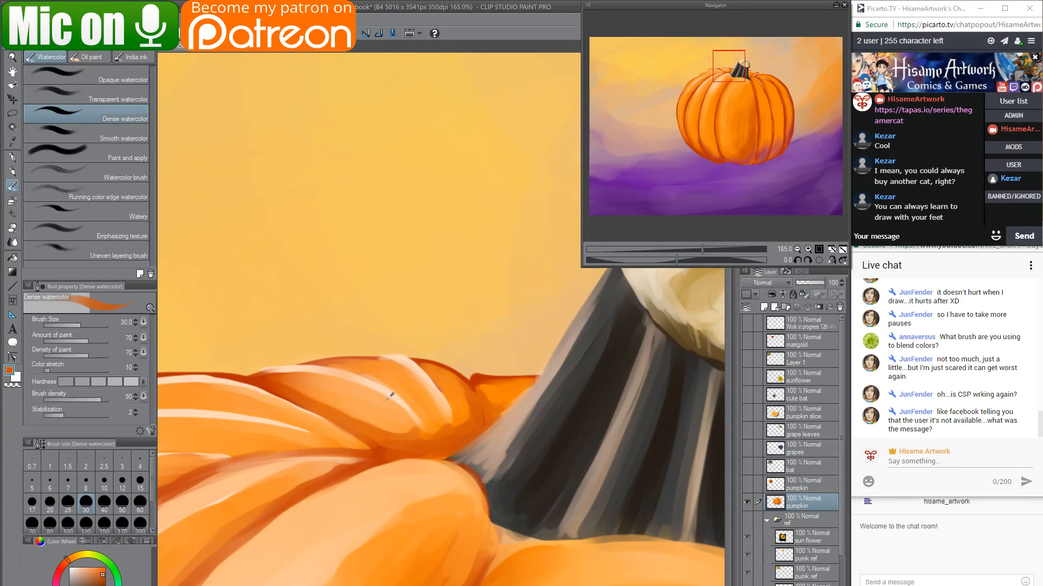
pyautogui.keyDown('alt'); pyautogui.click(344, 406); pyautogui.keyUp('alt')
pyautogui.keyDown('alt'); pyautogui.click(447, 400); pyautogui.keyUp('alt')
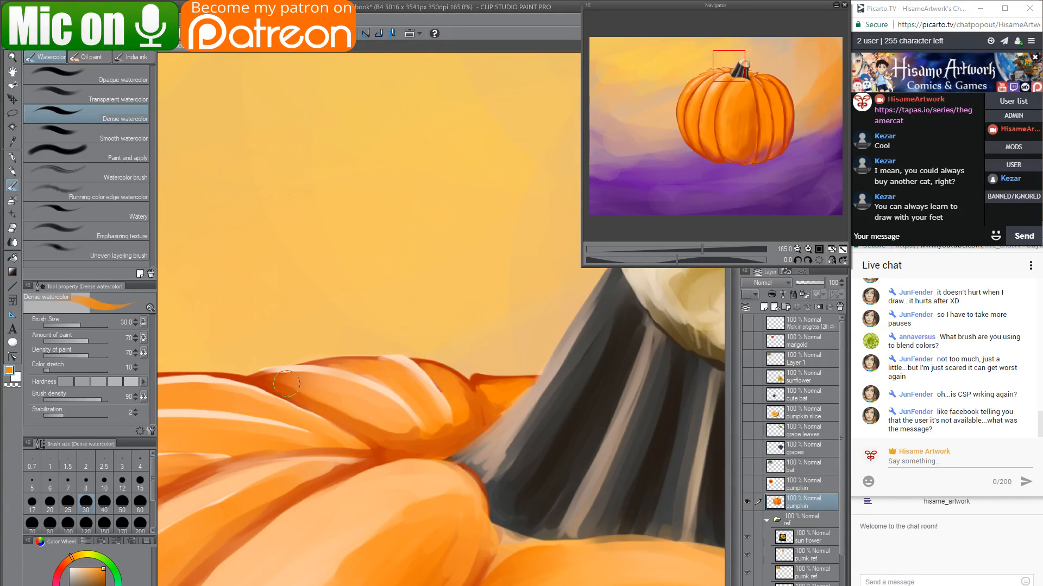
pyautogui.moveTo(287, 384)
pyautogui.mouseDown()
pyautogui.moveTo(411, 425)
pyautogui.moveTo(399, 425)
pyautogui.moveTo(438, 408)
pyautogui.moveTo(435, 431)
pyautogui.moveTo(448, 427)
pyautogui.moveTo(482, 330)
pyautogui.moveTo(484, 172)
pyautogui.mouseUp()
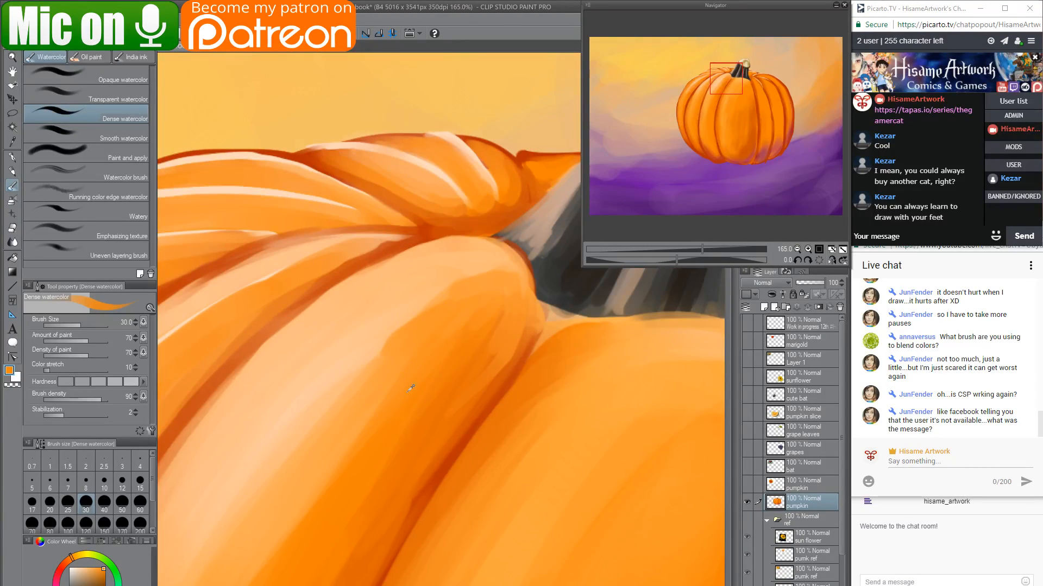
# Highlight the front rib's upper edge below the stem with the Turnip pen at size 15, using sampled peach and pale cream.
pyautogui.scroll(-8, 411, 389)
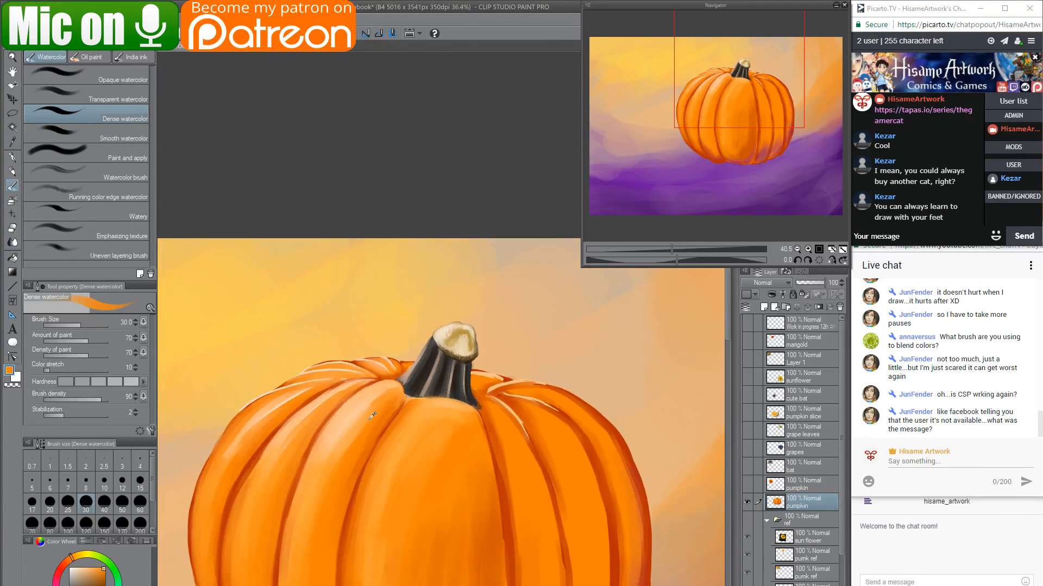
pyautogui.scroll(-4, 372, 416)
pyautogui.scroll(6, 414, 415)
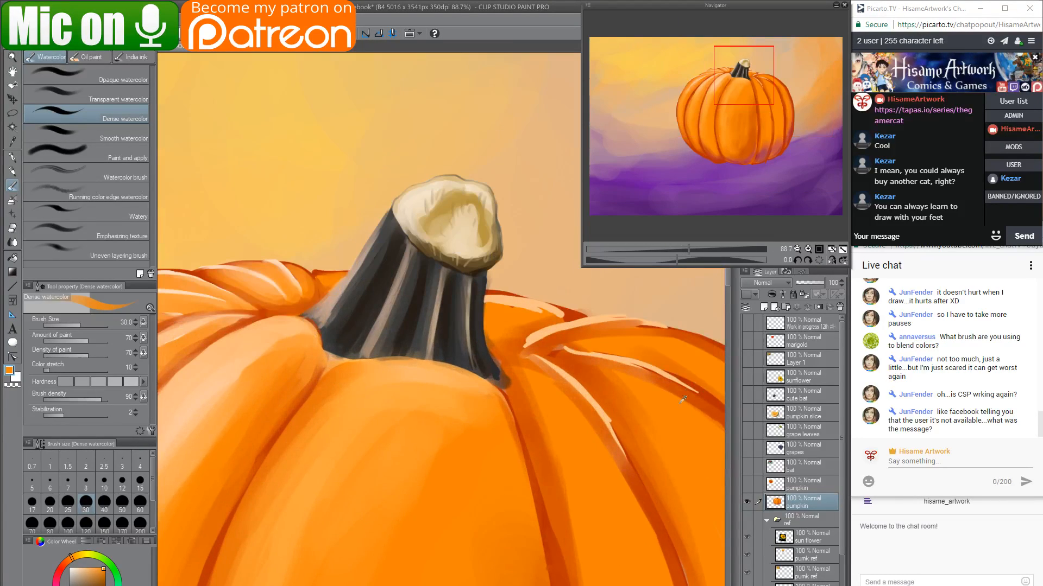
pyautogui.keyDown('alt'); pyautogui.click(585, 382); pyautogui.keyUp('alt')
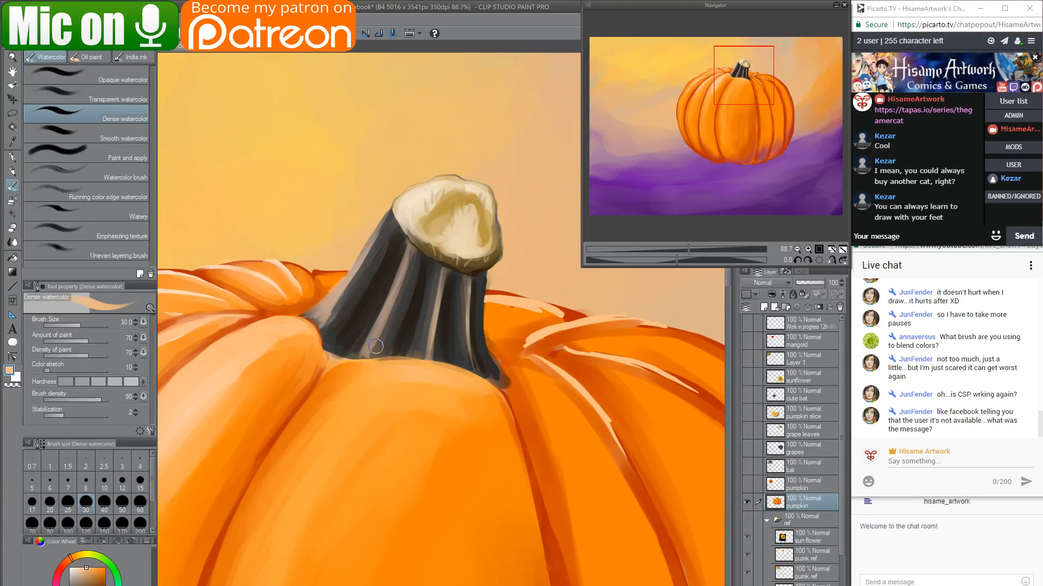
pyautogui.press('[')
pyautogui.press('[')
pyautogui.click(13, 158)
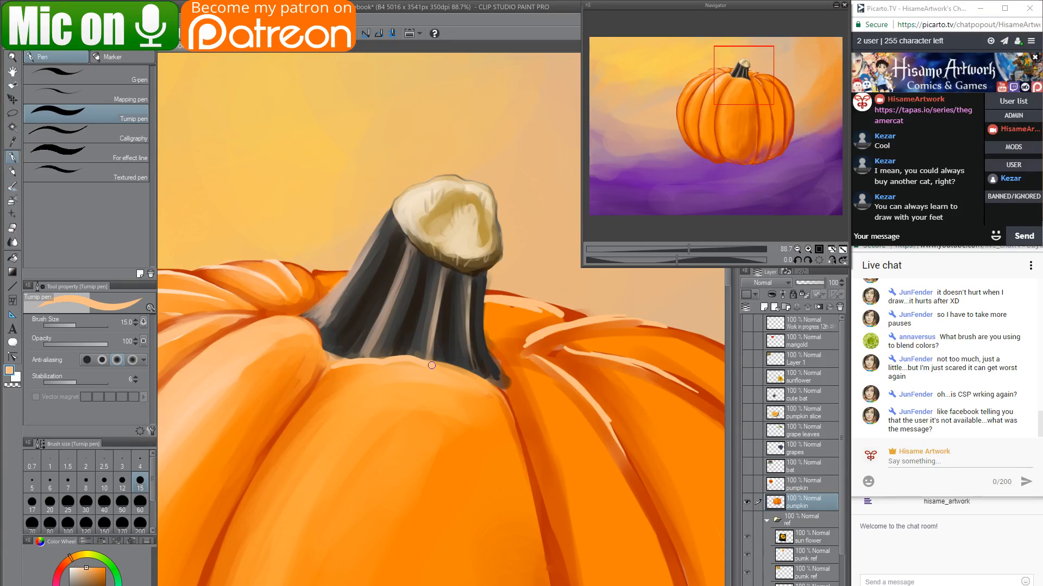
pyautogui.moveTo(481, 412); pyautogui.dragTo(449, 288)
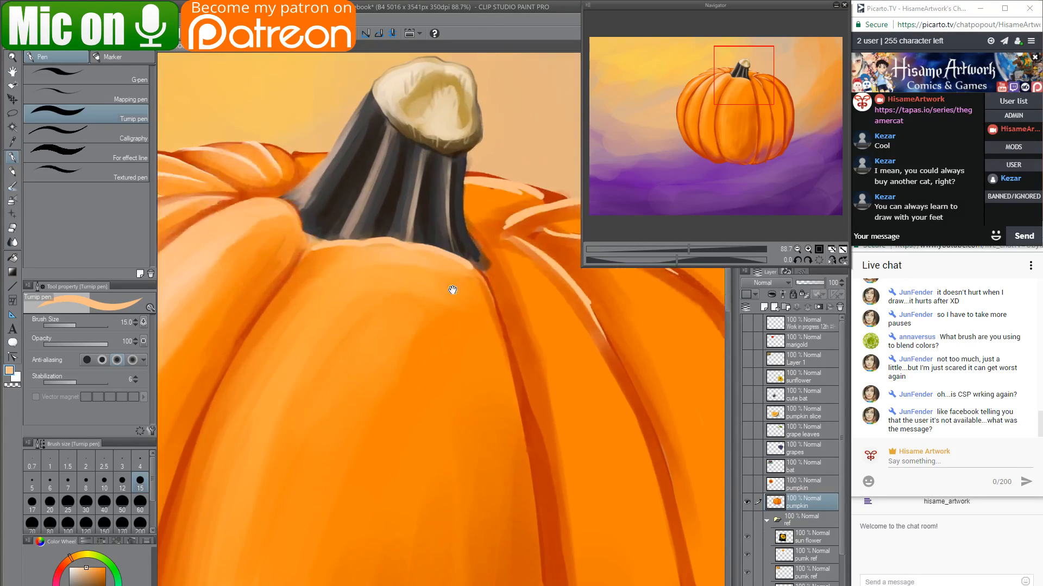
pyautogui.keyDown('alt'); pyautogui.click(251, 158); pyautogui.keyUp('alt')
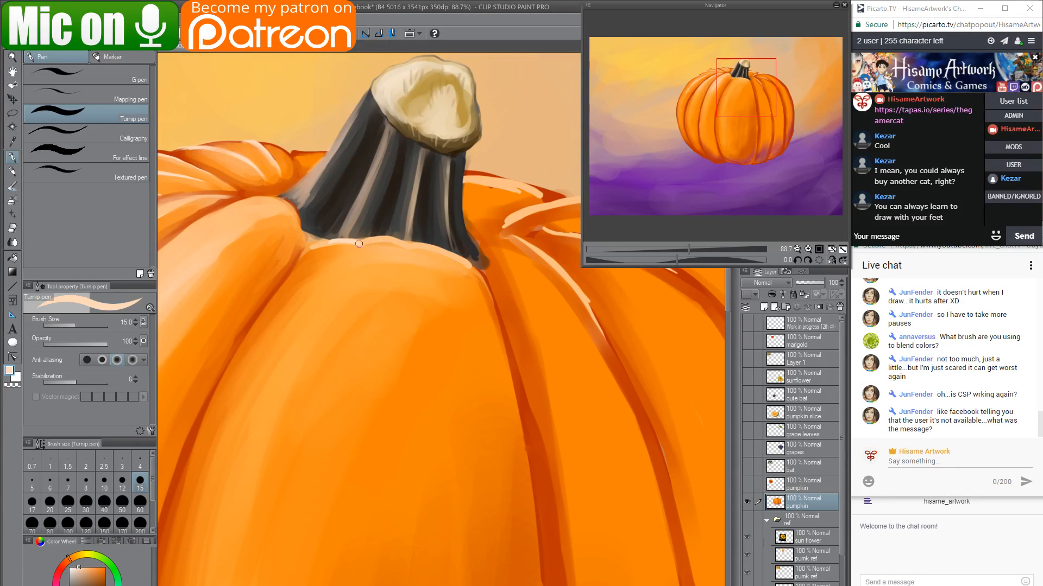
pyautogui.moveTo(416, 244)
pyautogui.mouseDown()
pyautogui.moveTo(464, 270)
pyautogui.moveTo(474, 249)
pyautogui.mouseUp()
# Draw three pale cream highlight stripes down from the front rib's upper edge, undoing and redrawing the first one.
pyautogui.moveTo(362, 261); pyautogui.dragTo(340, 421)
pyautogui.hotkey('ctrl', 'z')
pyautogui.moveTo(360, 244); pyautogui.dragTo(319, 393)
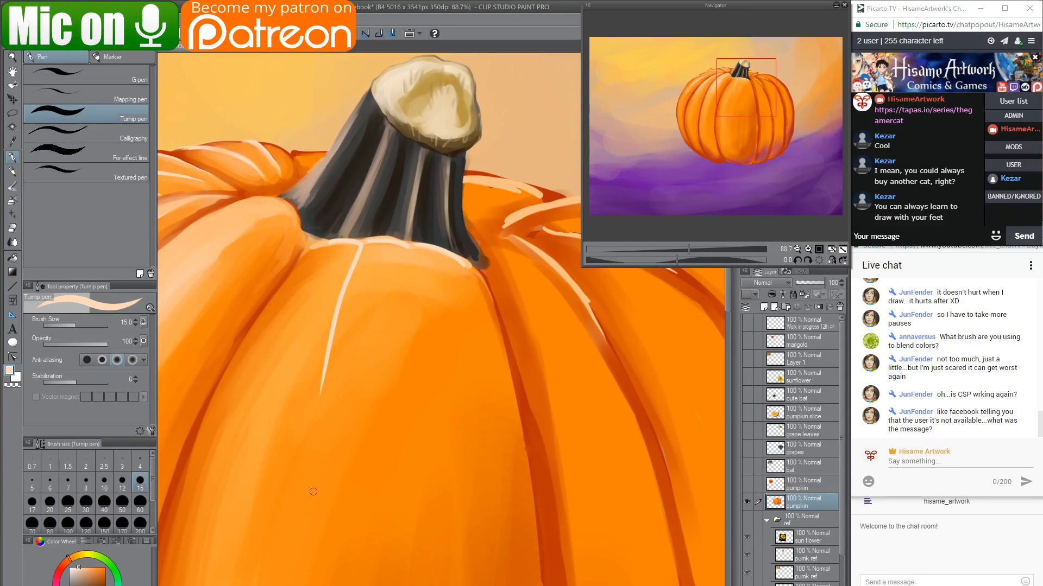
pyautogui.moveTo(410, 251); pyautogui.dragTo(411, 409)
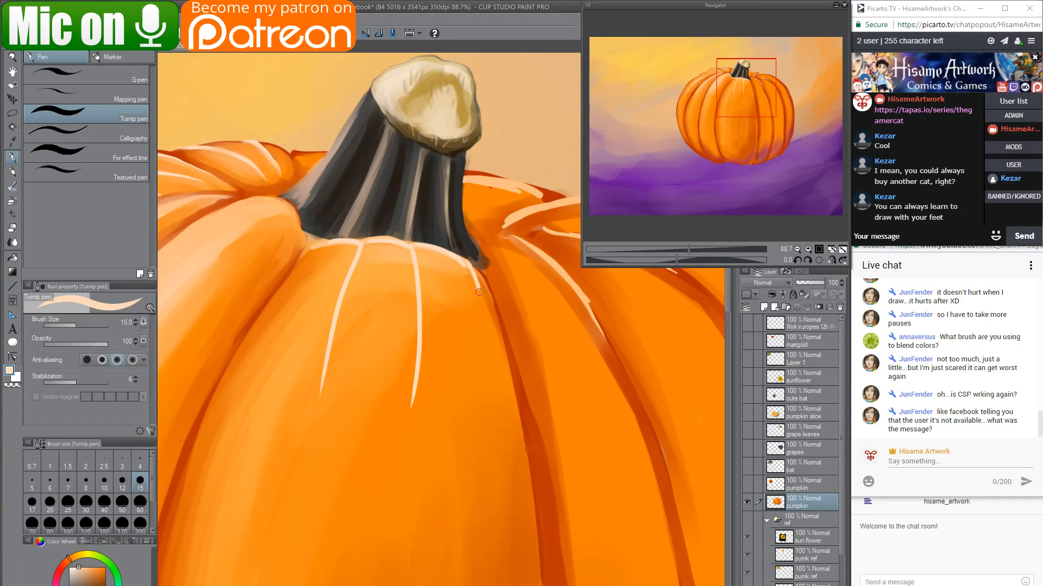
pyautogui.moveTo(479, 292); pyautogui.dragTo(490, 458)
# Extend the three pale cream stripes farther down the front rib with the Turnip pen at size 15.
pyautogui.moveTo(421, 388)
pyautogui.mouseDown()
pyautogui.moveTo(414, 190)
pyautogui.moveTo(410, 243)
pyautogui.mouseUp()
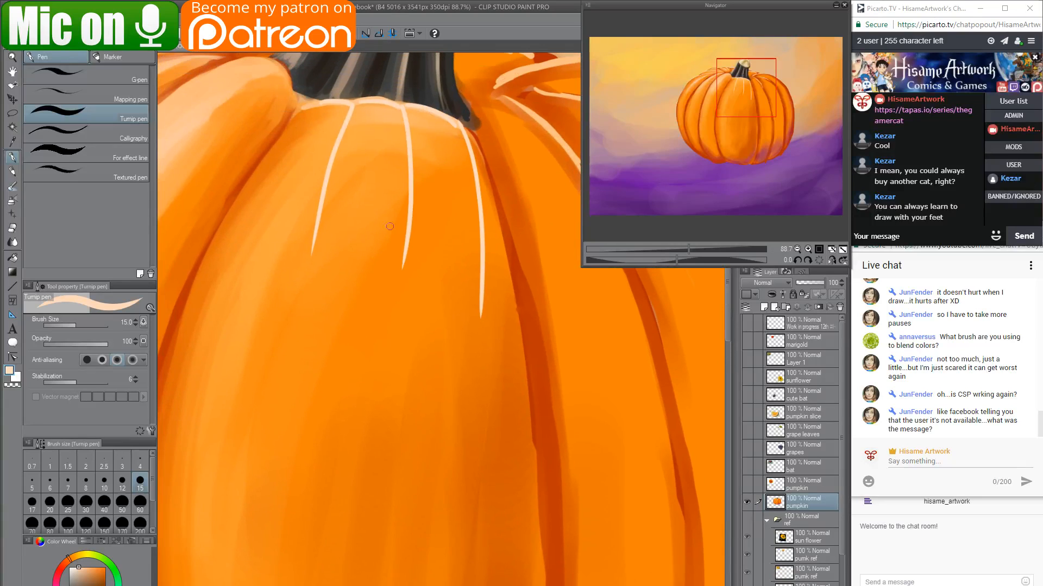
pyautogui.moveTo(318, 231); pyautogui.dragTo(281, 468)
pyautogui.moveTo(408, 188); pyautogui.dragTo(353, 531)
pyautogui.moveTo(485, 251); pyautogui.dragTo(434, 552)
# Draw a curved pale cream highlight down the rib just left of the front rib, starting near the stem.
pyautogui.moveTo(361, 347)
pyautogui.mouseDown()
pyautogui.moveTo(425, 352)
pyautogui.moveTo(636, 484)
pyautogui.mouseUp()
pyautogui.moveTo(471, 347); pyautogui.dragTo(410, 344)
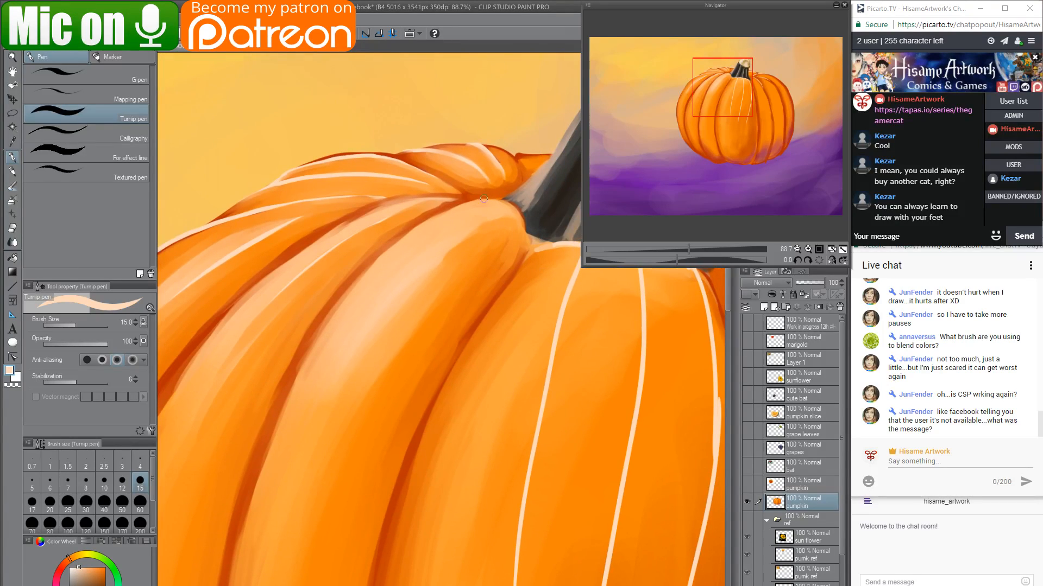
pyautogui.moveTo(488, 212); pyautogui.dragTo(400, 320)
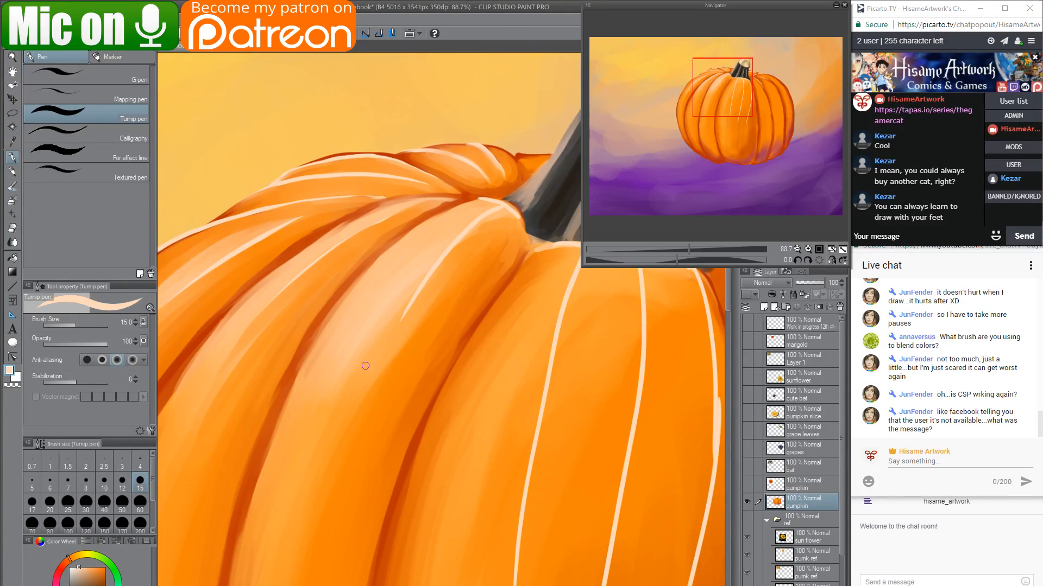
# Soften the left rib's new highlight near the stem with the Dense watercolor brush at size 20.
pyautogui.moveTo(342, 277); pyautogui.dragTo(335, 366)
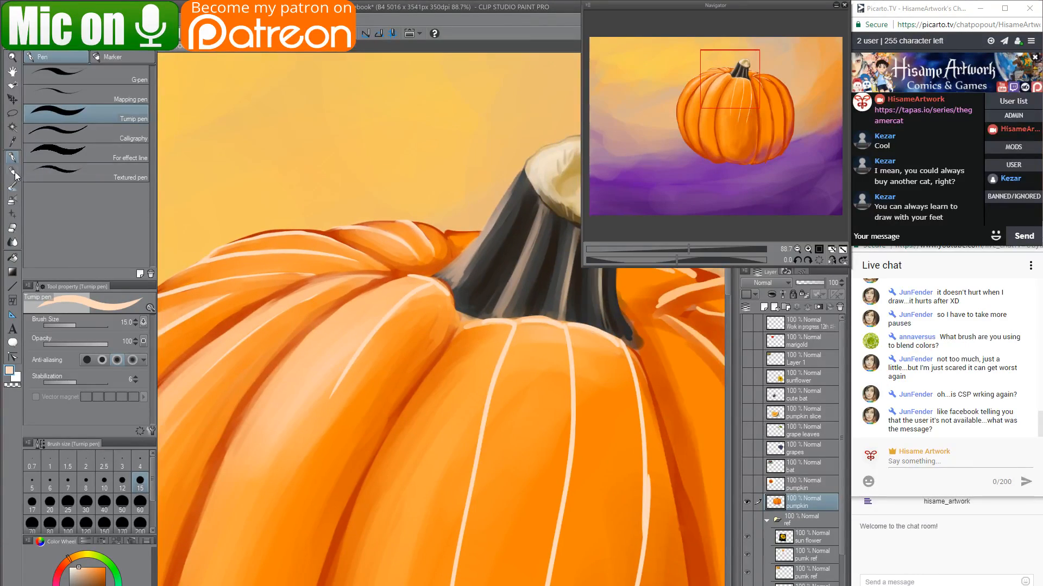
pyautogui.click(12, 186)
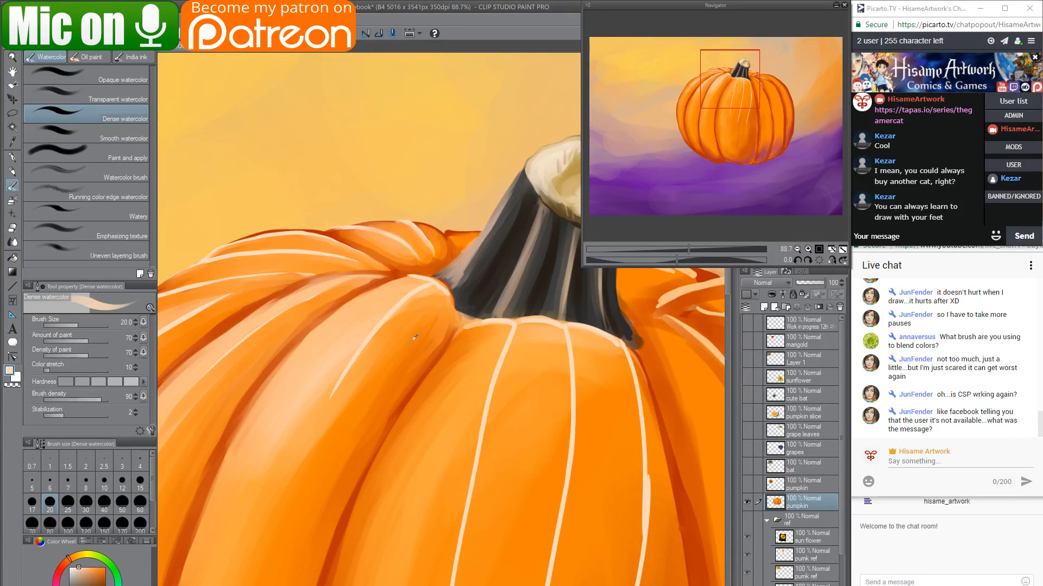
pyautogui.scroll(3, 414, 338)
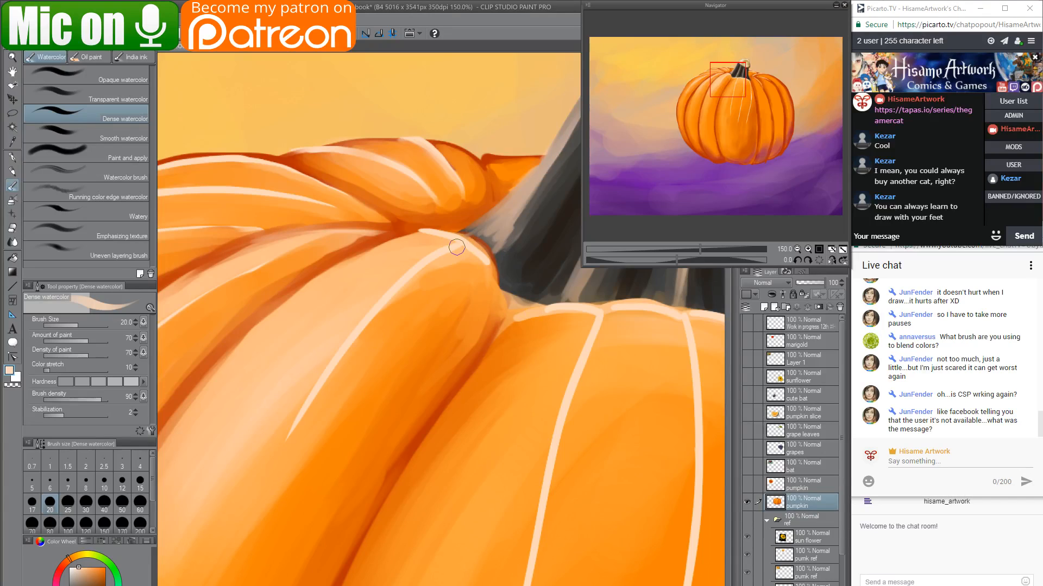
pyautogui.moveTo(456, 247)
pyautogui.mouseDown()
pyautogui.moveTo(482, 279)
pyautogui.moveTo(478, 252)
pyautogui.moveTo(480, 289)
pyautogui.mouseUp()
# Sample orange from the left rib's shaded side and blend its right half down from the stem at size 40.
pyautogui.keyDown('alt'); pyautogui.click(464, 388); pyautogui.keyUp('alt')
pyautogui.press(']')
pyautogui.press(']')
pyautogui.press(']')
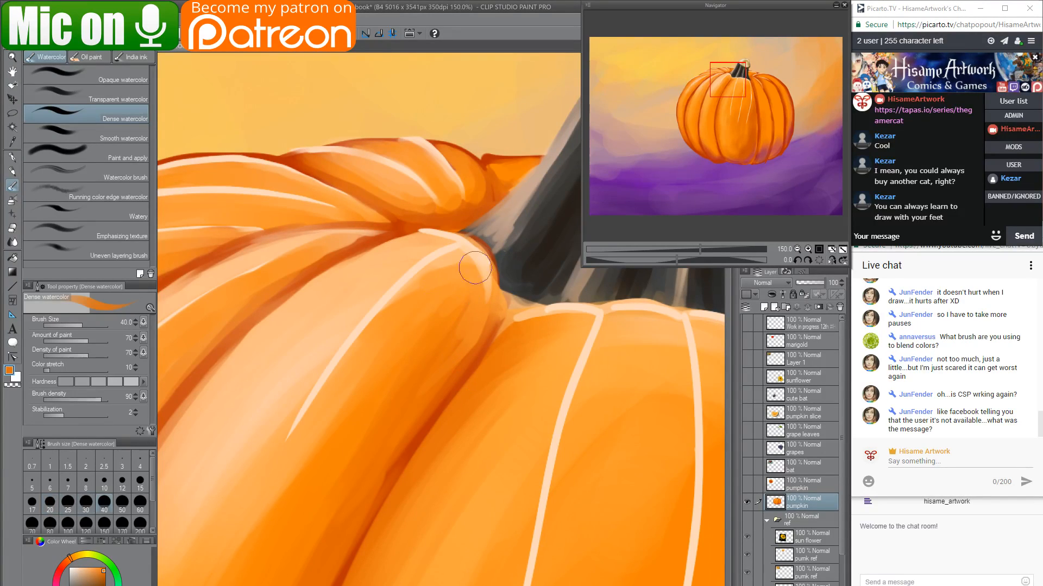
pyautogui.moveTo(474, 261)
pyautogui.mouseDown()
pyautogui.moveTo(485, 288)
pyautogui.moveTo(372, 475)
pyautogui.mouseUp()
pyautogui.moveTo(405, 435); pyautogui.dragTo(372, 511)
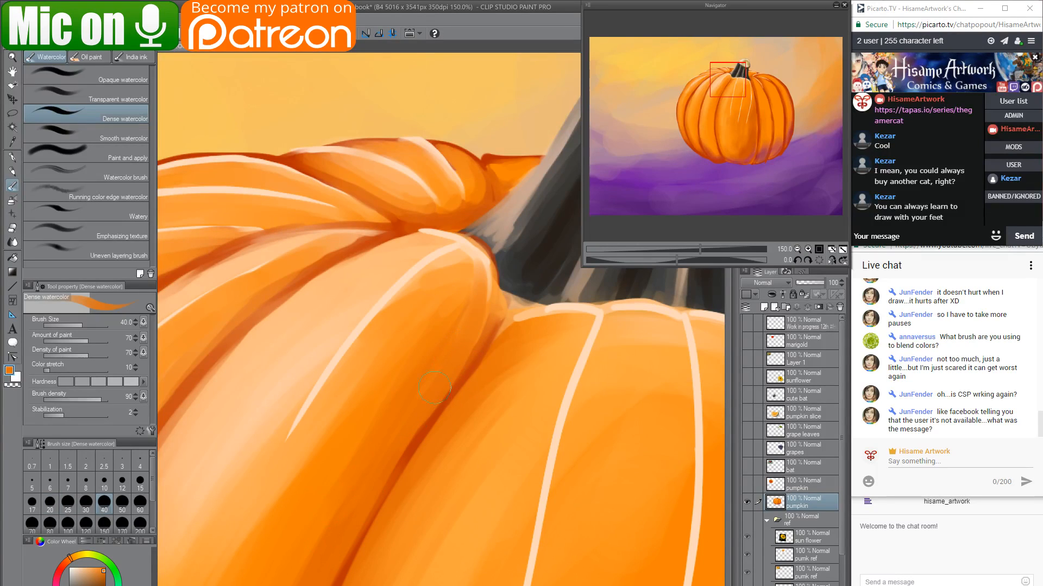
# Sample light peach and orange and blend the left rib's long highlight into the surrounding color at size 40.
pyautogui.keyDown('alt'); pyautogui.click(461, 248); pyautogui.keyUp('alt')
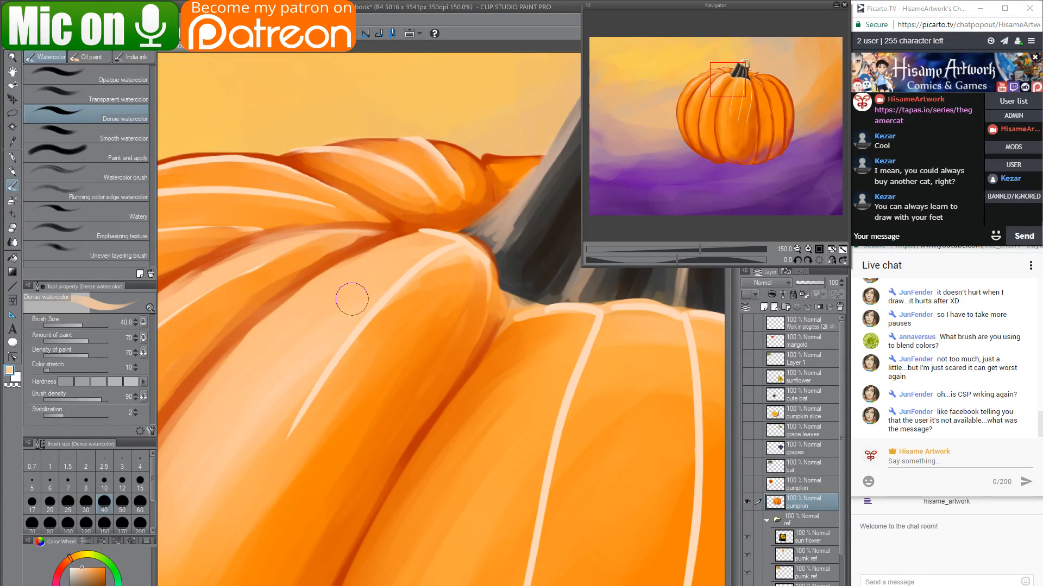
pyautogui.moveTo(473, 252)
pyautogui.mouseDown()
pyautogui.moveTo(352, 344)
pyautogui.moveTo(297, 435)
pyautogui.mouseUp()
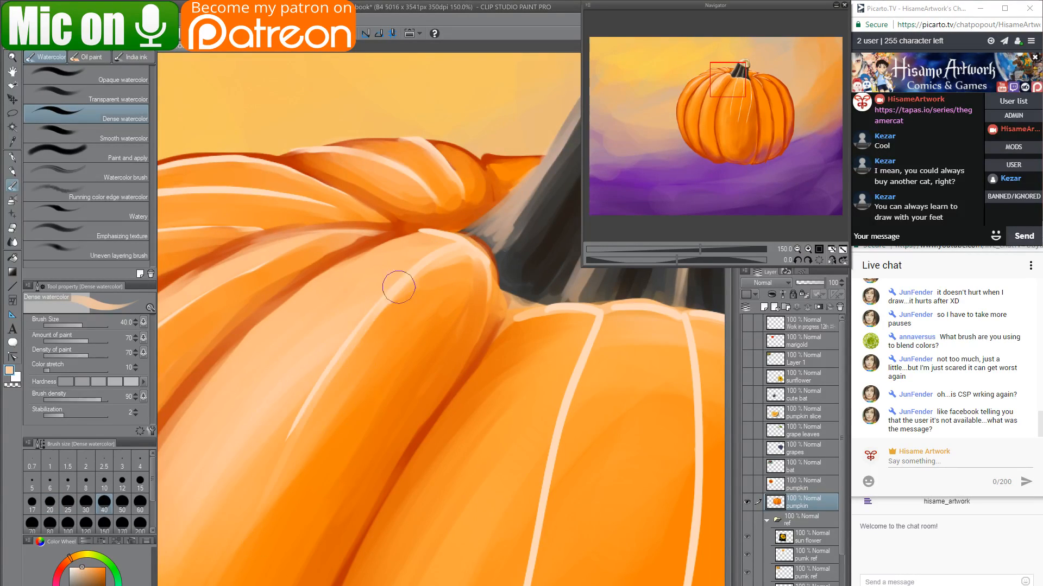
pyautogui.moveTo(332, 365); pyautogui.dragTo(220, 535)
pyautogui.keyDown('alt'); pyautogui.click(420, 298); pyautogui.keyUp('alt')
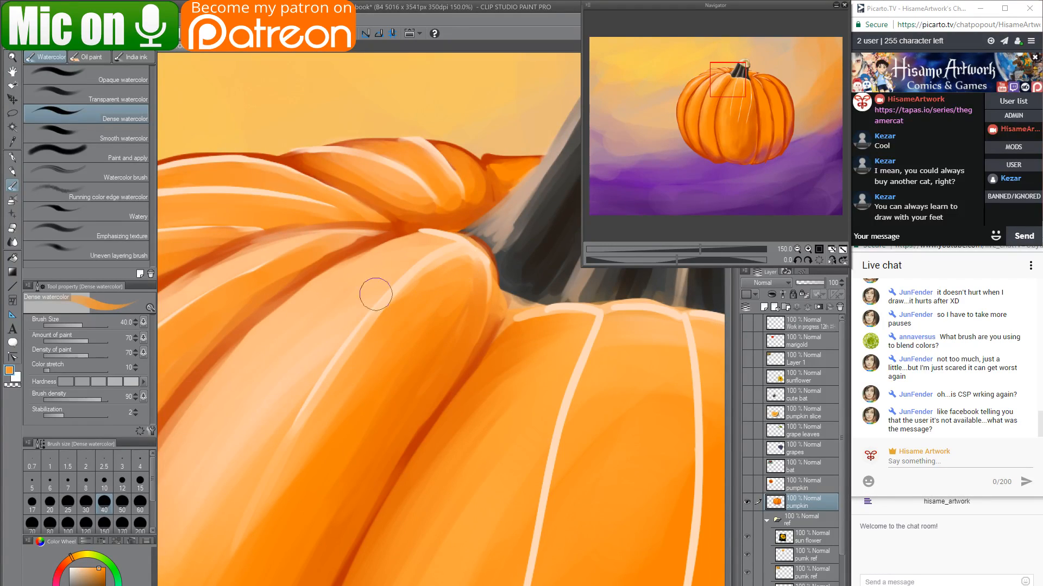
pyautogui.moveTo(399, 273); pyautogui.dragTo(320, 369)
pyautogui.moveTo(368, 301); pyautogui.dragTo(288, 418)
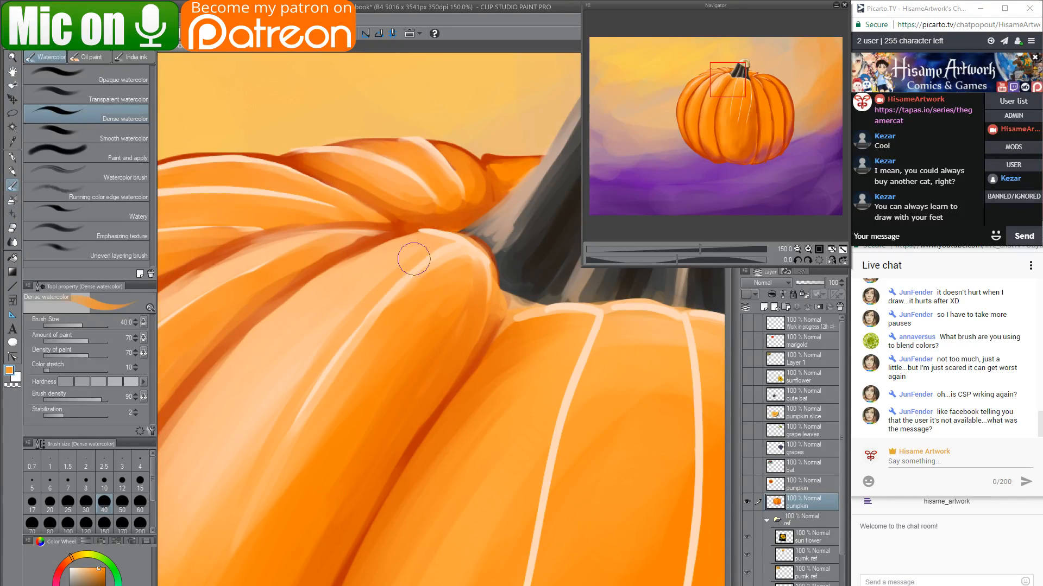
# Sample pale cream from the left rib's highlight and brighten the rib's upper-left edge with several strokes at size 15.
pyautogui.keyDown('alt'); pyautogui.click(326, 375); pyautogui.keyUp('alt')
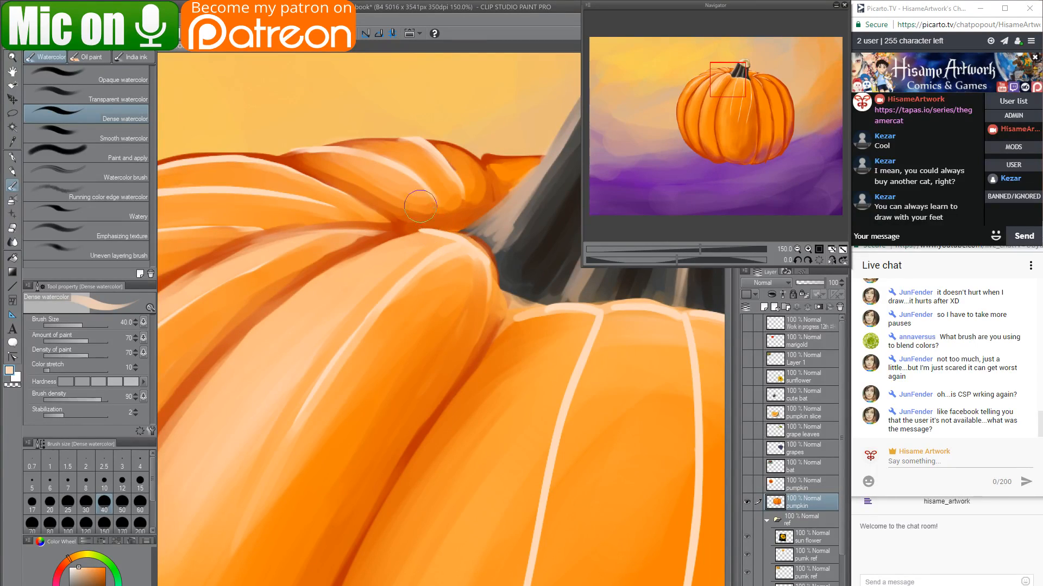
pyautogui.press('[')
pyautogui.press('[')
pyautogui.press('[')
pyautogui.press('[')
pyautogui.press('[')
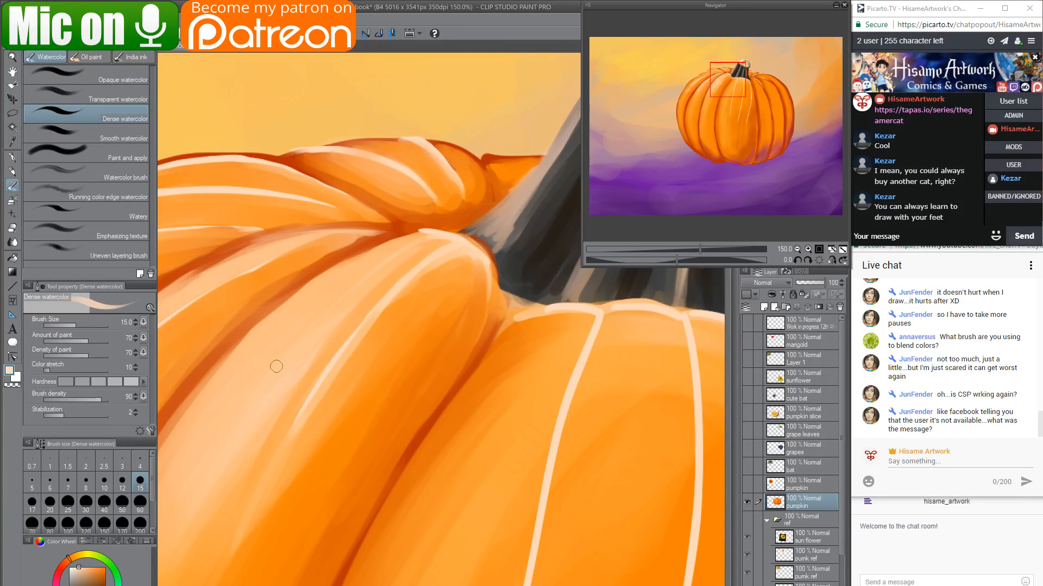
pyautogui.moveTo(431, 240); pyautogui.dragTo(332, 309)
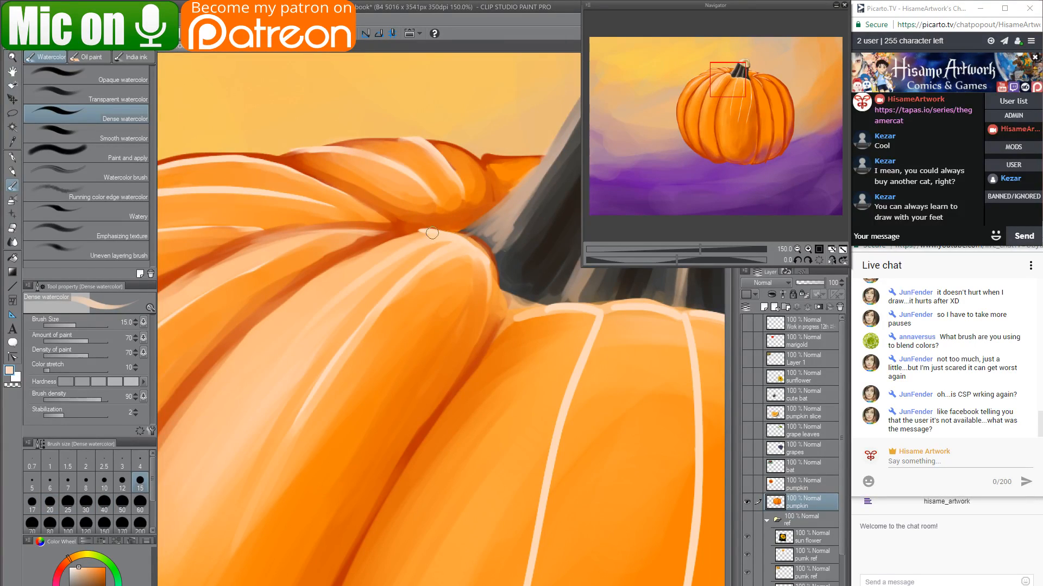
pyautogui.moveTo(437, 232); pyautogui.dragTo(336, 265)
pyautogui.moveTo(419, 233); pyautogui.dragTo(295, 283)
pyautogui.moveTo(424, 233); pyautogui.dragTo(294, 288)
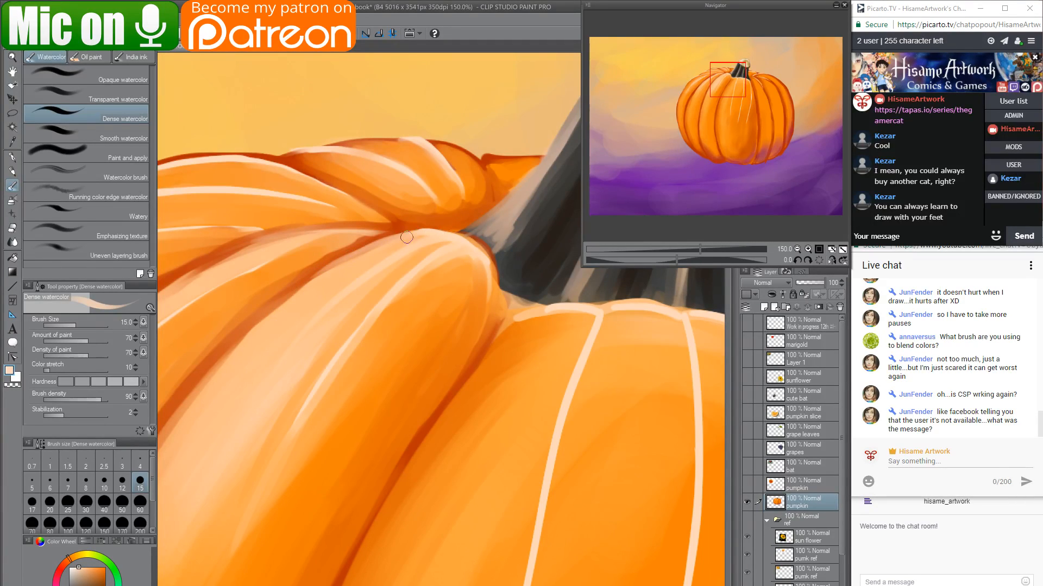
# Sample dark orange from the groove between the left ribs and shade the rib edges beside it at size 20.
pyautogui.moveTo(327, 330); pyautogui.dragTo(513, 287)
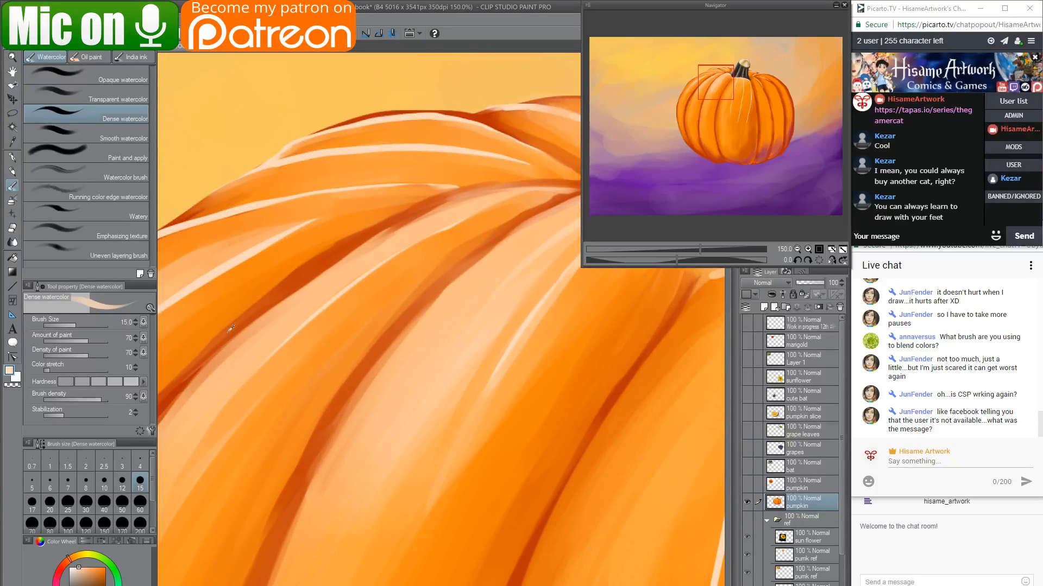
pyautogui.keyDown('alt'); pyautogui.click(312, 275); pyautogui.keyUp('alt')
pyautogui.moveTo(494, 244); pyautogui.dragTo(431, 263)
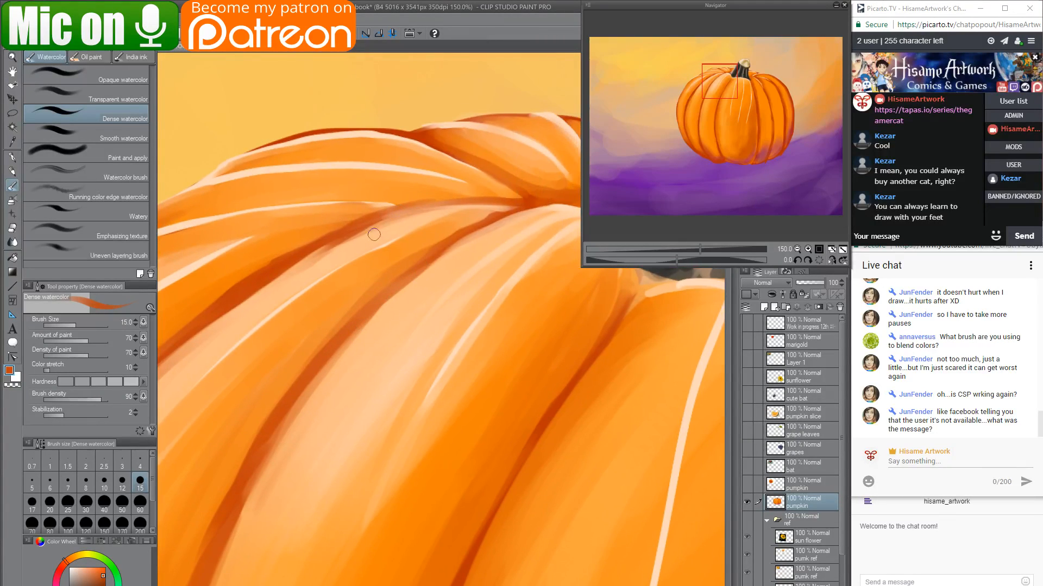
pyautogui.press(']')
pyautogui.press(']')
pyautogui.moveTo(486, 220); pyautogui.dragTo(387, 286)
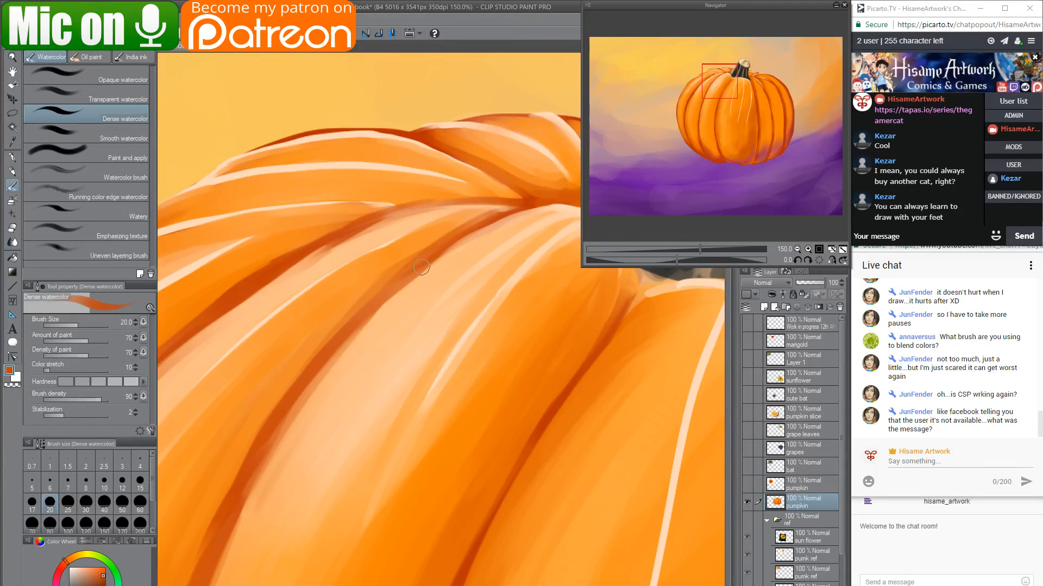
pyautogui.moveTo(325, 422); pyautogui.dragTo(421, 322)
# Sample orange from the left rib and blend its shaded side down along the groove at size 50.
pyautogui.keyDown('alt'); pyautogui.click(302, 367); pyautogui.keyUp('alt')
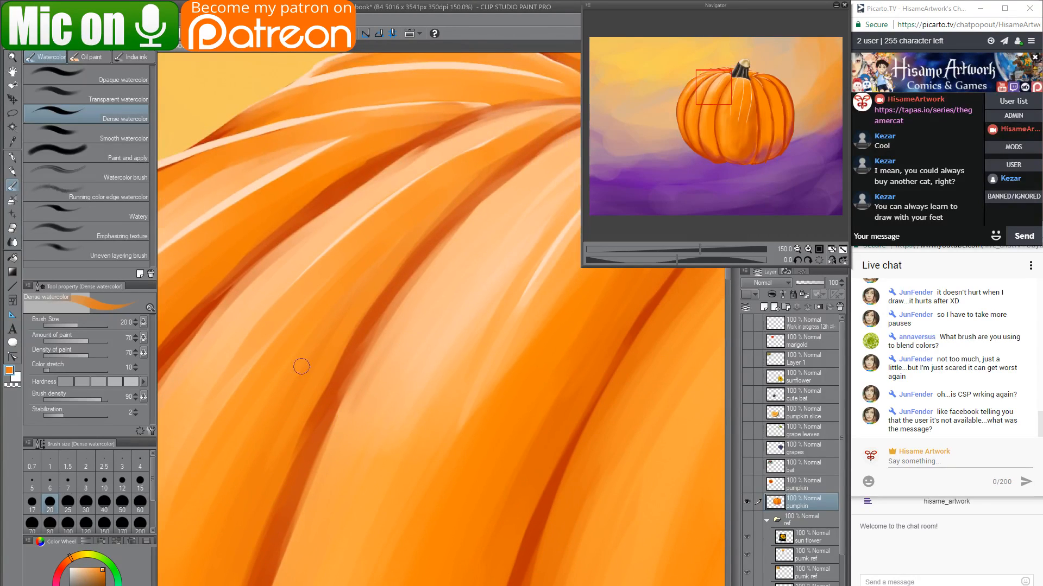
pyautogui.press(']')
pyautogui.press(']')
pyautogui.press(']')
pyautogui.press(']')
pyautogui.moveTo(537, 133); pyautogui.dragTo(346, 318)
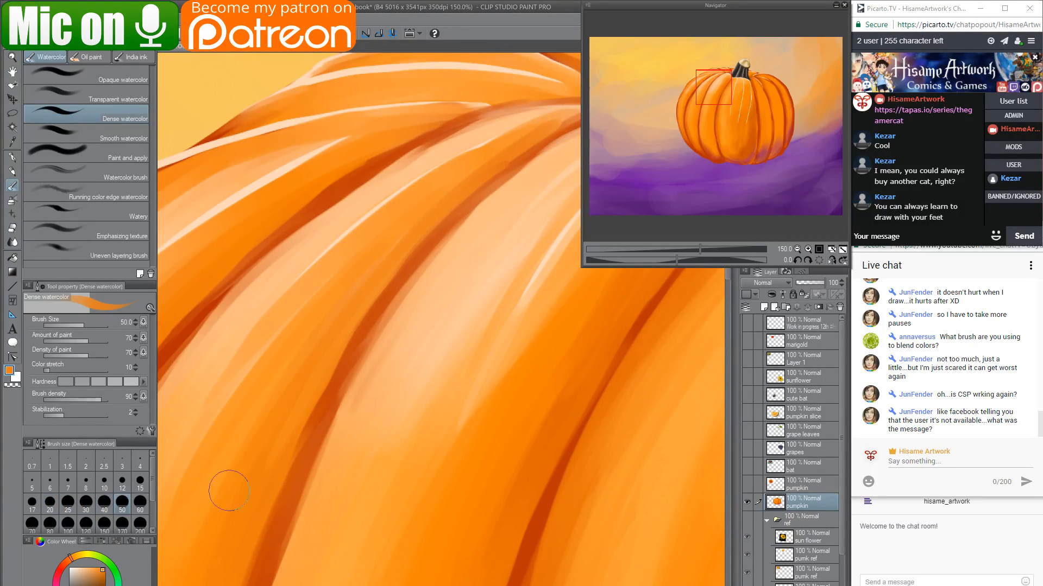
pyautogui.moveTo(434, 232); pyautogui.dragTo(360, 331)
pyautogui.moveTo(303, 477); pyautogui.dragTo(351, 279)
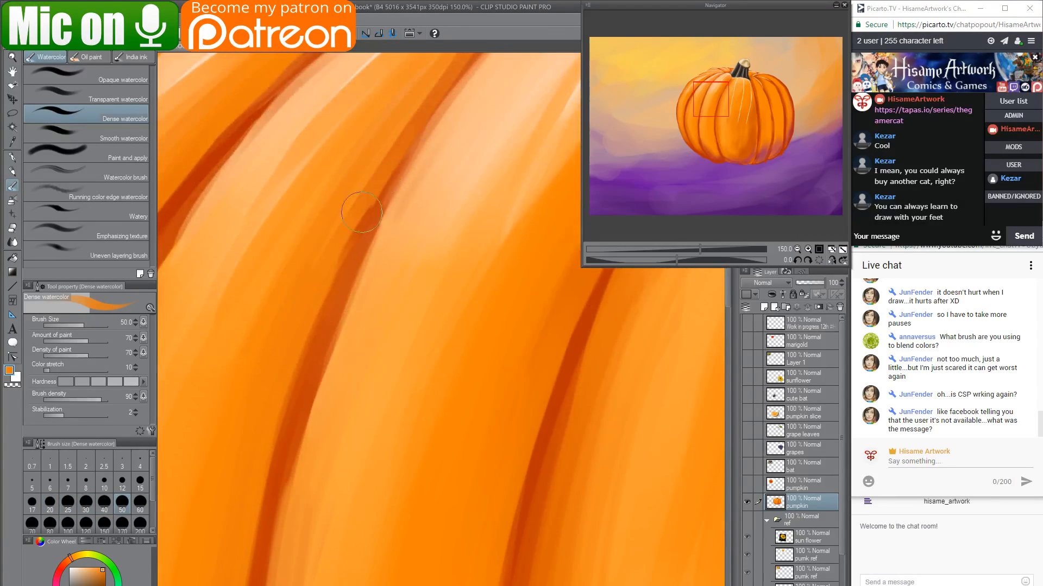
# Paint orange over the lower part of the front rib's right pale stripe with the Dense watercolor brush at size 100.
pyautogui.moveTo(456, 365); pyautogui.dragTo(244, 507)
pyautogui.moveTo(414, 344); pyautogui.dragTo(353, 458)
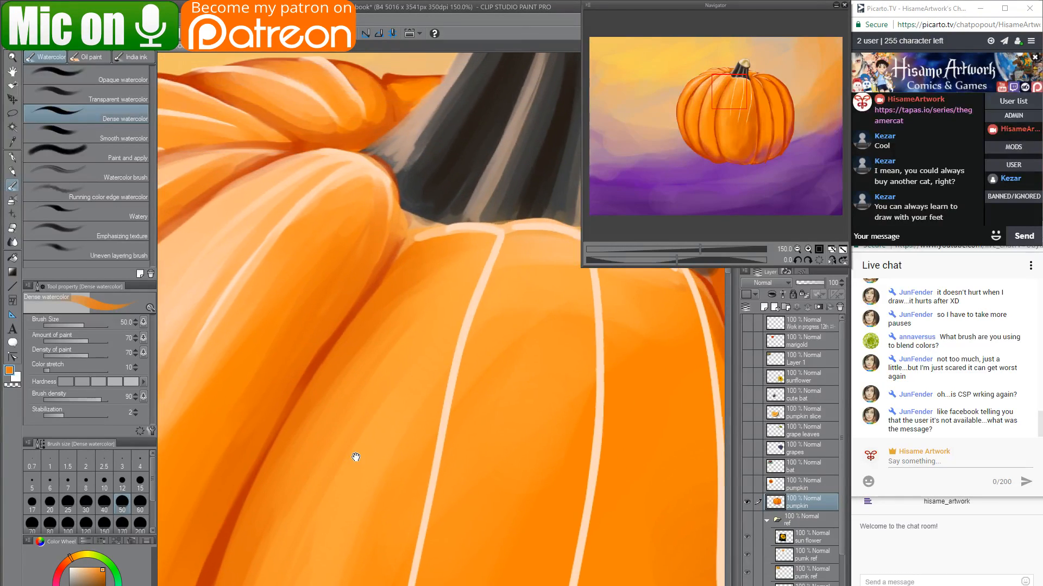
pyautogui.moveTo(462, 346); pyautogui.dragTo(301, 189)
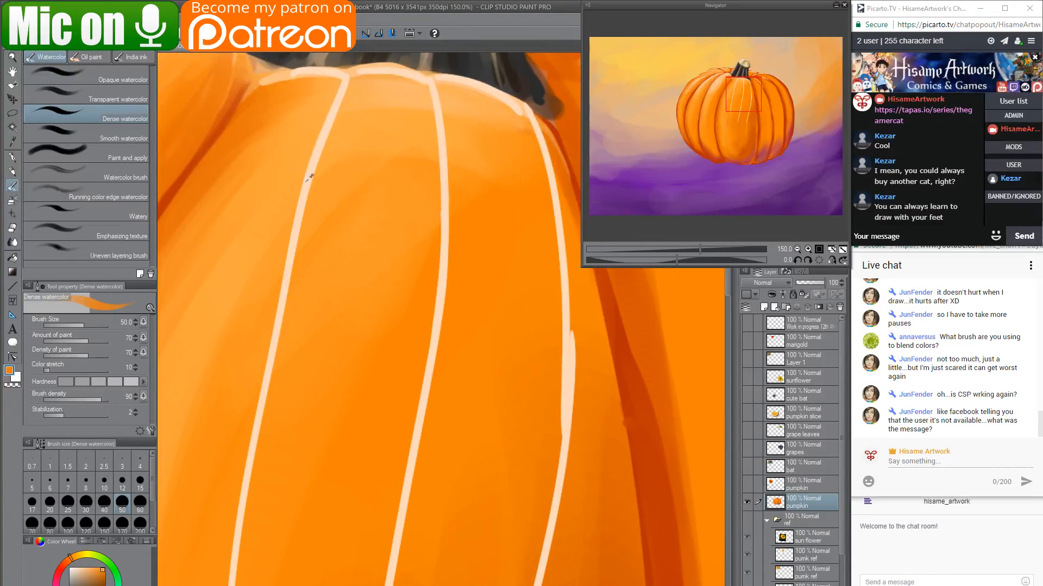
pyautogui.scroll(-3, 418, 310)
pyautogui.moveTo(478, 408); pyautogui.dragTo(460, 300)
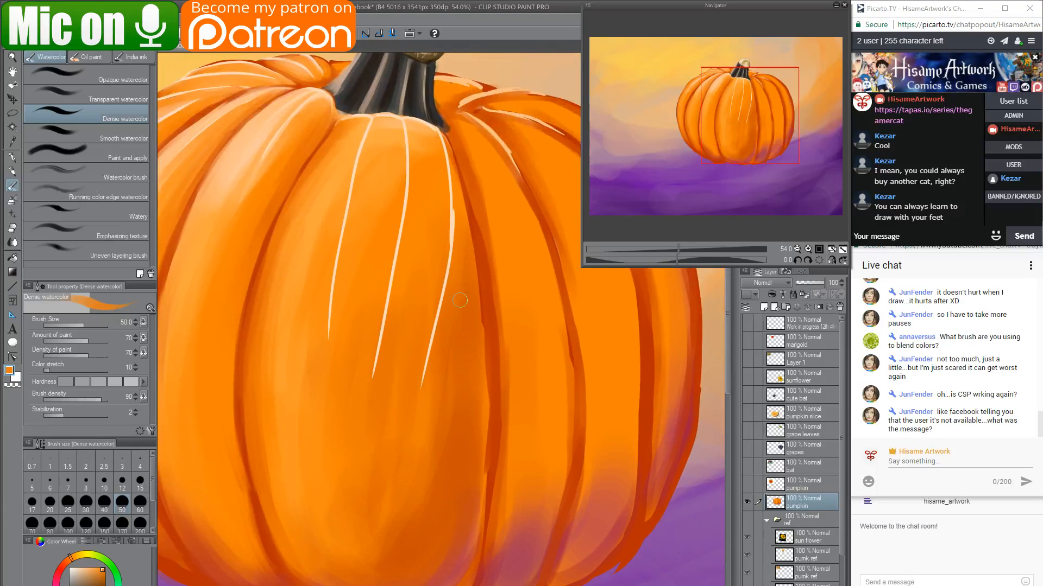
pyautogui.scroll(1, 459, 300)
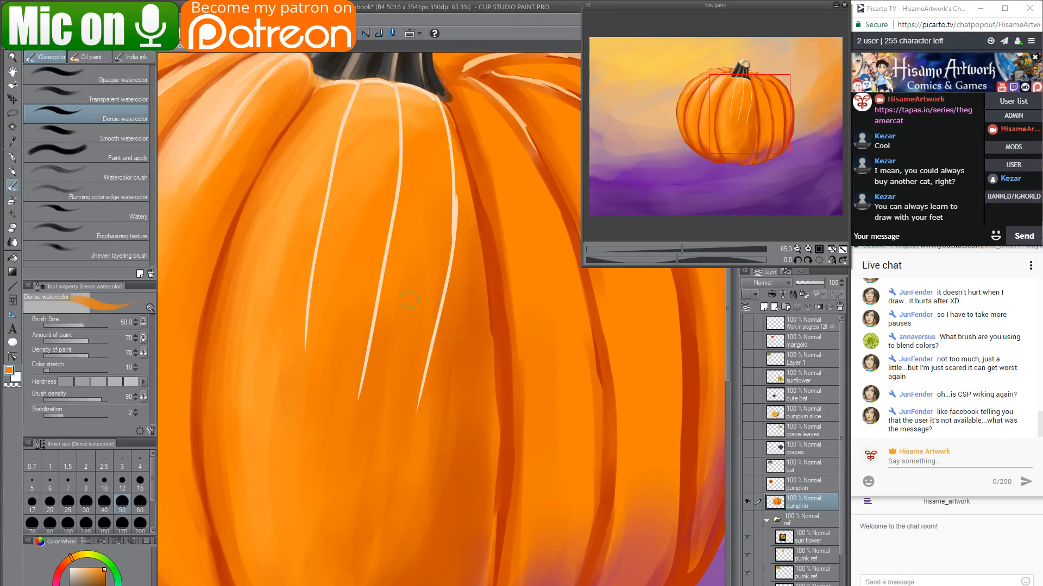
pyautogui.press(']')
pyautogui.press(']')
pyautogui.press(']')
pyautogui.press(']')
pyautogui.moveTo(448, 137); pyautogui.dragTo(437, 378)
pyautogui.hotkey('ctrl', 'z')
pyautogui.moveTo(443, 234); pyautogui.dragTo(431, 433)
pyautogui.moveTo(439, 171)
pyautogui.mouseDown()
pyautogui.moveTo(439, 250)
pyautogui.moveTo(401, 489)
pyautogui.mouseUp()
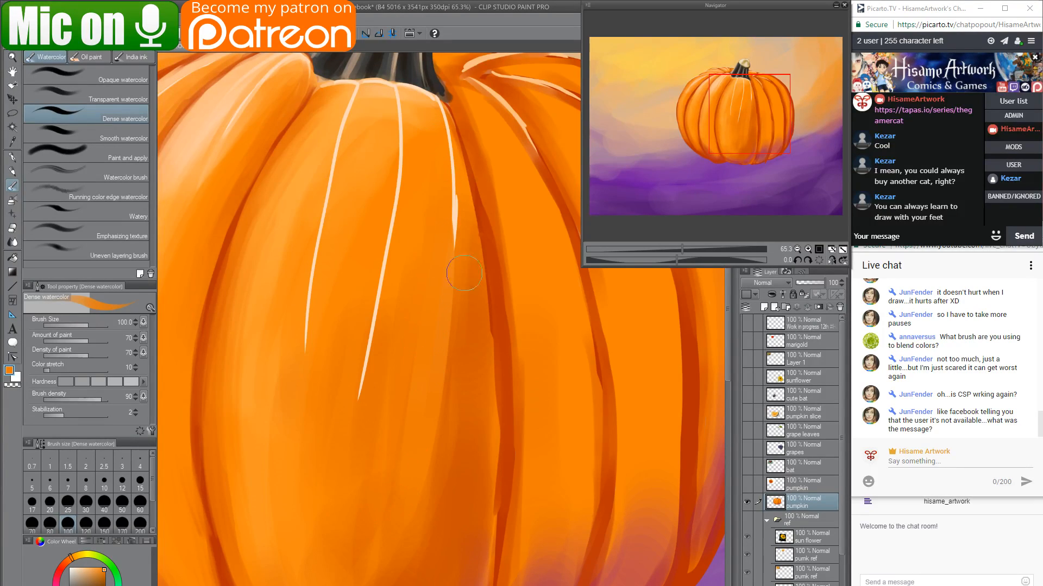
# Sample a deeper orange beside the right stripe and shade along the front rib's middle stripe at size 100.
pyautogui.keyDown('alt'); pyautogui.click(455, 258); pyautogui.keyUp('alt')
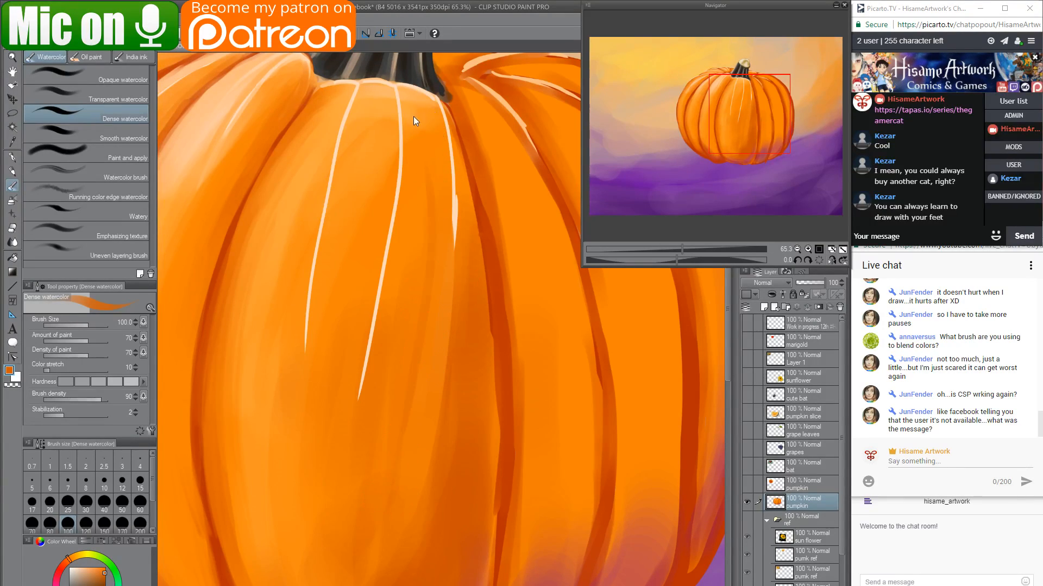
pyautogui.moveTo(396, 92); pyautogui.dragTo(382, 412)
pyautogui.hotkey('ctrl', 'z')
pyautogui.moveTo(400, 82); pyautogui.dragTo(333, 489)
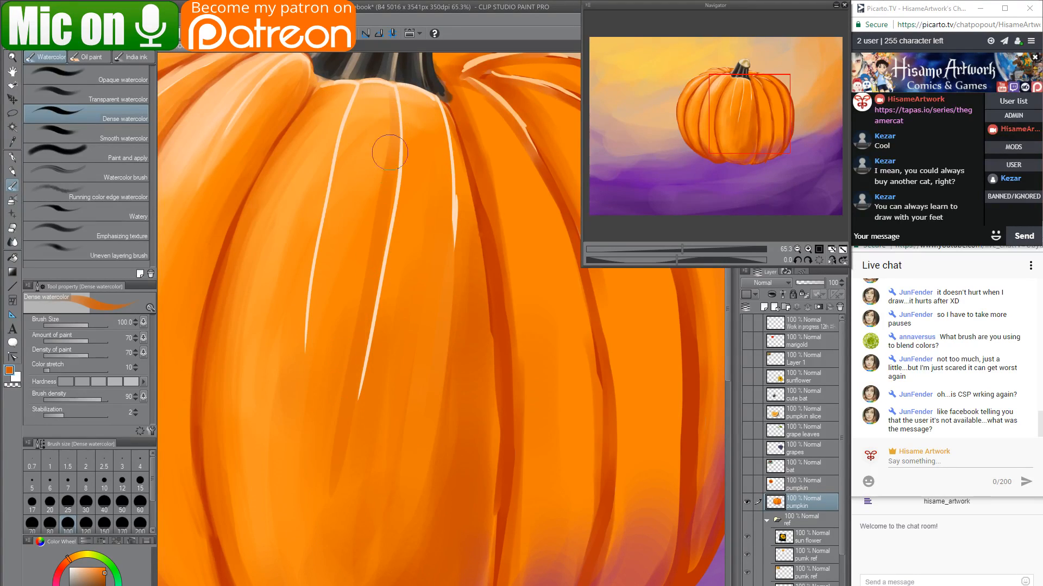
pyautogui.moveTo(392, 105)
pyautogui.mouseDown()
pyautogui.moveTo(396, 176)
pyautogui.moveTo(335, 497)
pyautogui.mouseUp()
pyautogui.hotkey('ctrl', 'z')
pyautogui.moveTo(399, 101)
pyautogui.mouseDown()
pyautogui.moveTo(386, 256)
pyautogui.moveTo(347, 469)
pyautogui.mouseUp()
pyautogui.hotkey('ctrl', 'z')
pyautogui.moveTo(381, 118); pyautogui.dragTo(328, 495)
pyautogui.hotkey('ctrl', 'z')
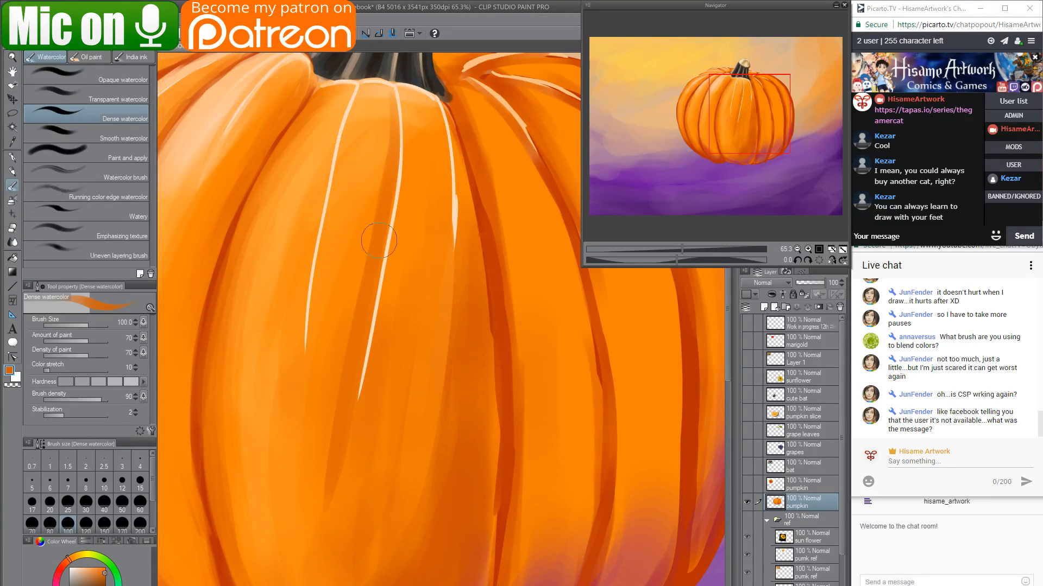
# Sample pale peach below the stem and paint wider highlights along the front rib's middle and right stripes at size 40.
pyautogui.keyDown('alt'); pyautogui.click(376, 82); pyautogui.keyUp('alt')
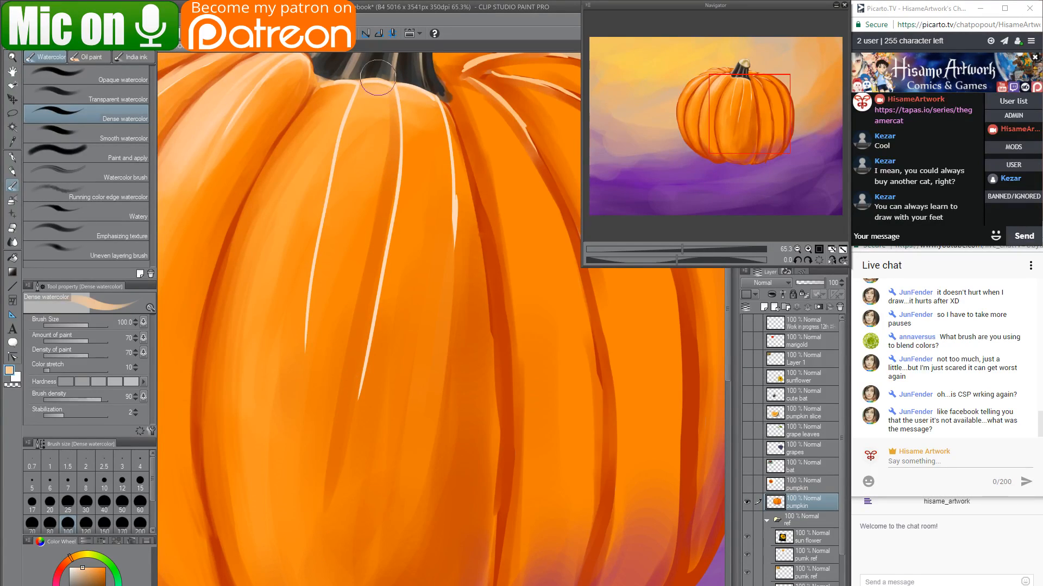
pyautogui.press('[')
pyautogui.press('[')
pyautogui.press('[')
pyautogui.press('[')
pyautogui.press('[')
pyautogui.press('[')
pyautogui.press('[')
pyautogui.press(']')
pyautogui.press(']')
pyautogui.moveTo(401, 91); pyautogui.dragTo(369, 400)
pyautogui.moveTo(424, 90)
pyautogui.mouseDown()
pyautogui.moveTo(445, 128)
pyautogui.moveTo(436, 448)
pyautogui.mouseUp()
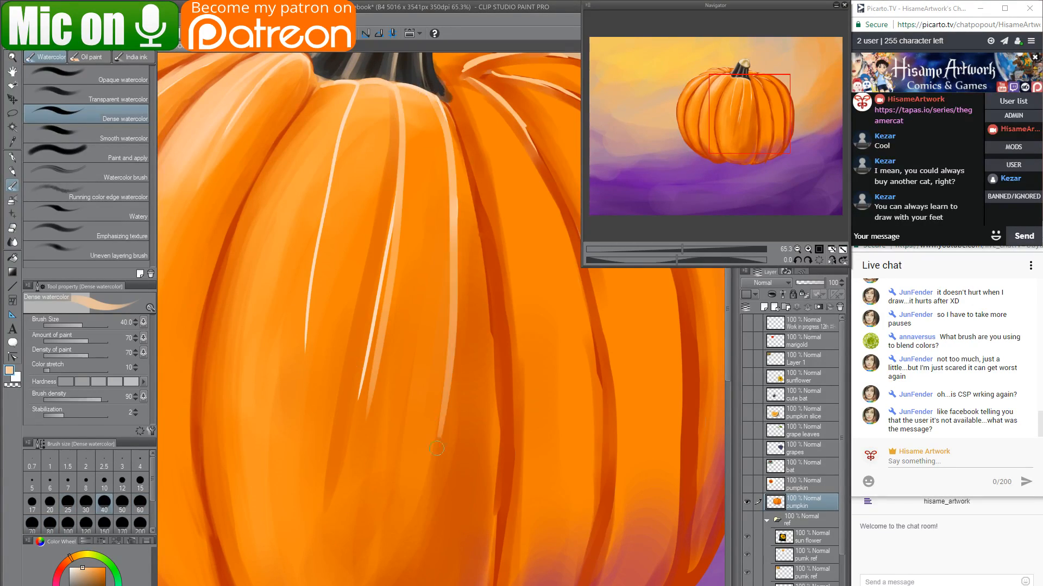
# Sample orange beside the middle stripe and soften the stripe's left edge with strokes at sizes 40 and 100.
pyautogui.keyDown('alt'); pyautogui.click(392, 138); pyautogui.keyUp('alt')
pyautogui.moveTo(392, 138); pyautogui.dragTo(350, 494)
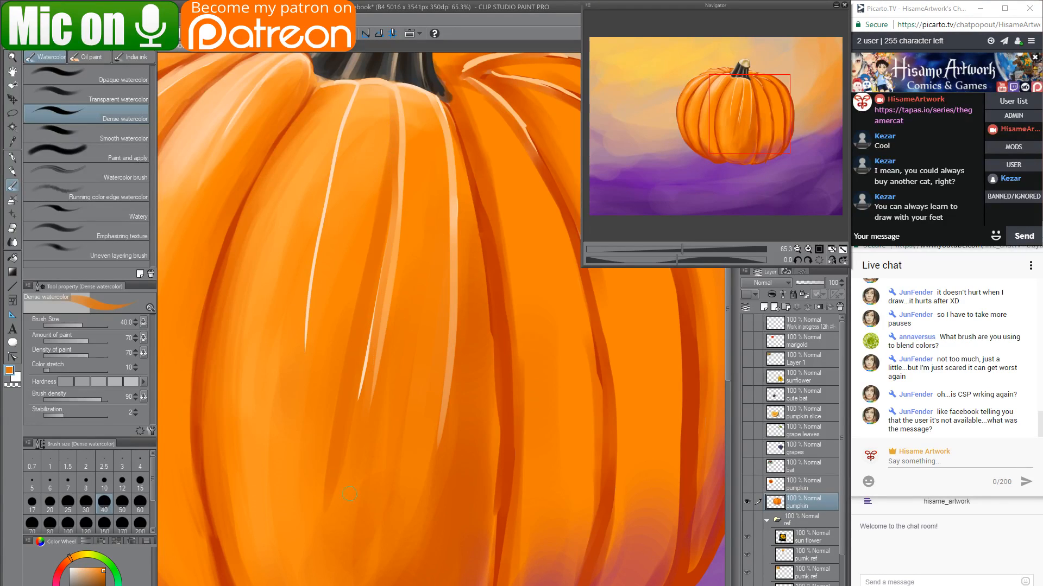
pyautogui.press(']')
pyautogui.press(']')
pyautogui.press(']')
pyautogui.press(']')
pyautogui.press(']')
pyautogui.moveTo(384, 105); pyautogui.dragTo(370, 399)
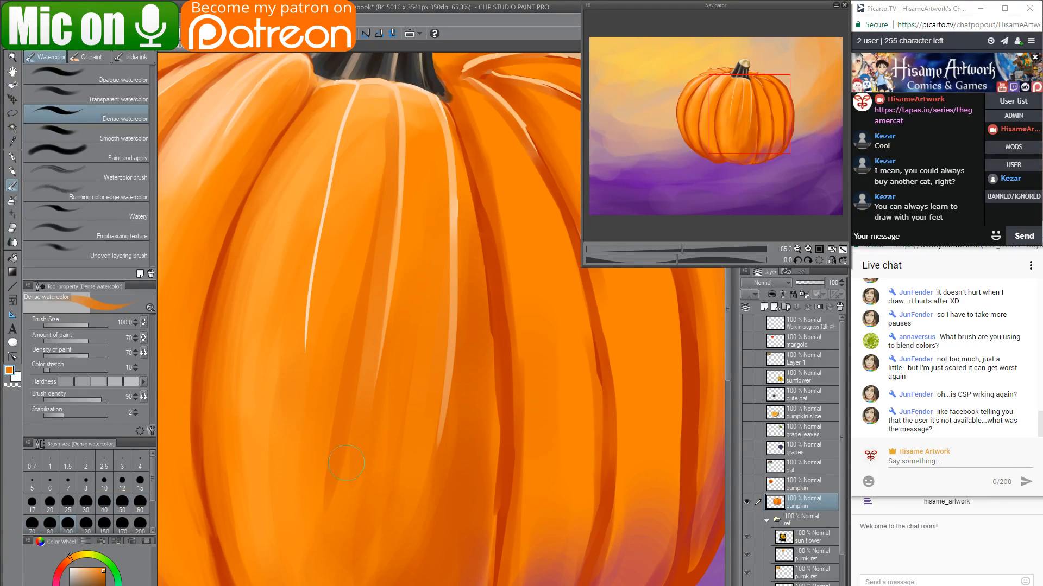
# Sample light orange near the stem and blend the area left of the front rib's middle stripe at size 100.
pyautogui.keyDown('alt'); pyautogui.click(381, 102); pyautogui.keyUp('alt')
pyautogui.moveTo(384, 107); pyautogui.dragTo(347, 420)
pyautogui.moveTo(378, 163)
pyautogui.mouseDown()
pyautogui.moveTo(374, 275)
pyautogui.moveTo(350, 426)
pyautogui.moveTo(359, 374)
pyautogui.mouseUp()
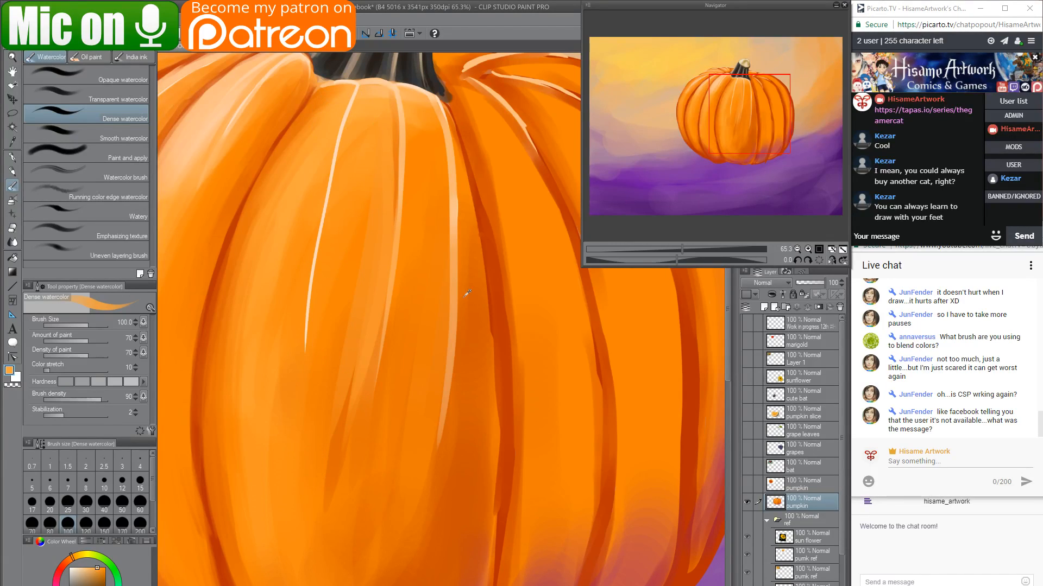
# Sample deeper orange and shade along the front rib's left pale stripe to thin it, at sizes 40 and 60.
pyautogui.keyDown('alt'); pyautogui.click(491, 359); pyautogui.keyUp('alt')
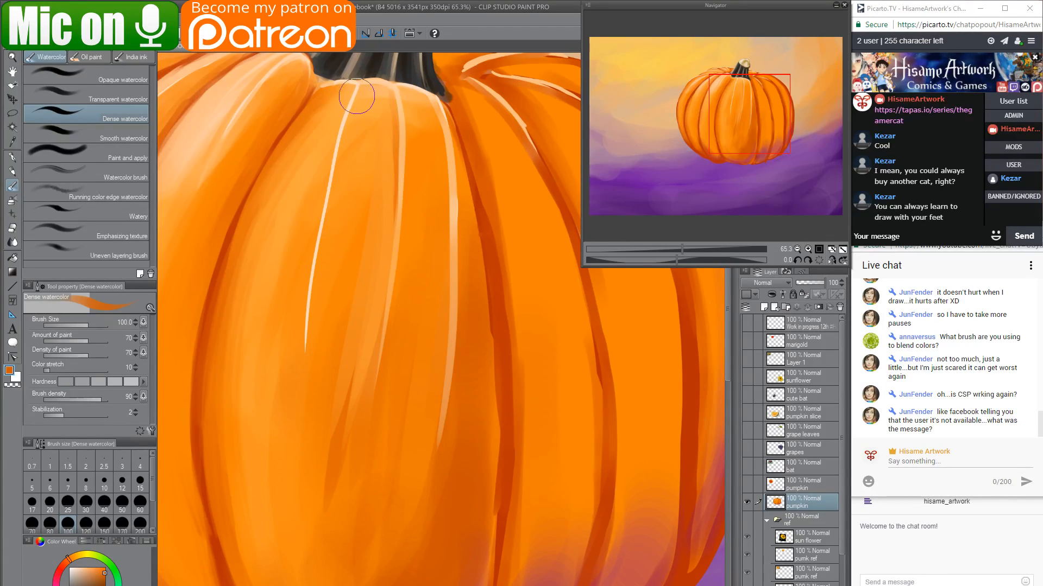
pyautogui.press('[')
pyautogui.press('[')
pyautogui.press('[')
pyautogui.press('[')
pyautogui.press('[')
pyautogui.moveTo(356, 84); pyautogui.dragTo(303, 347)
pyautogui.press(']')
pyautogui.press(']')
pyautogui.moveTo(349, 95)
pyautogui.mouseDown()
pyautogui.moveTo(312, 261)
pyautogui.moveTo(304, 435)
pyautogui.mouseUp()
pyautogui.moveTo(339, 132); pyautogui.dragTo(320, 242)
pyautogui.scroll(5, 342, 365)
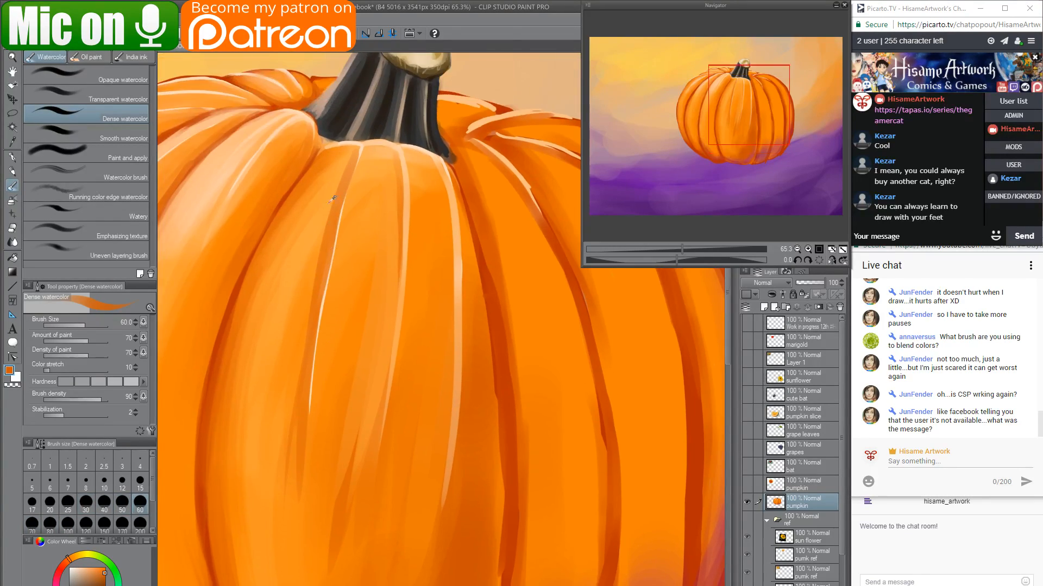
# Sample light orange near the stem and blend the shading beside the front rib's left stripe at size 80.
pyautogui.keyDown('alt'); pyautogui.click(313, 144); pyautogui.keyUp('alt')
pyautogui.press(']')
pyautogui.press(']')
pyautogui.moveTo(350, 144)
pyautogui.mouseDown()
pyautogui.moveTo(319, 409)
pyautogui.moveTo(287, 562)
pyautogui.moveTo(308, 485)
pyautogui.moveTo(334, 535)
pyautogui.mouseUp()
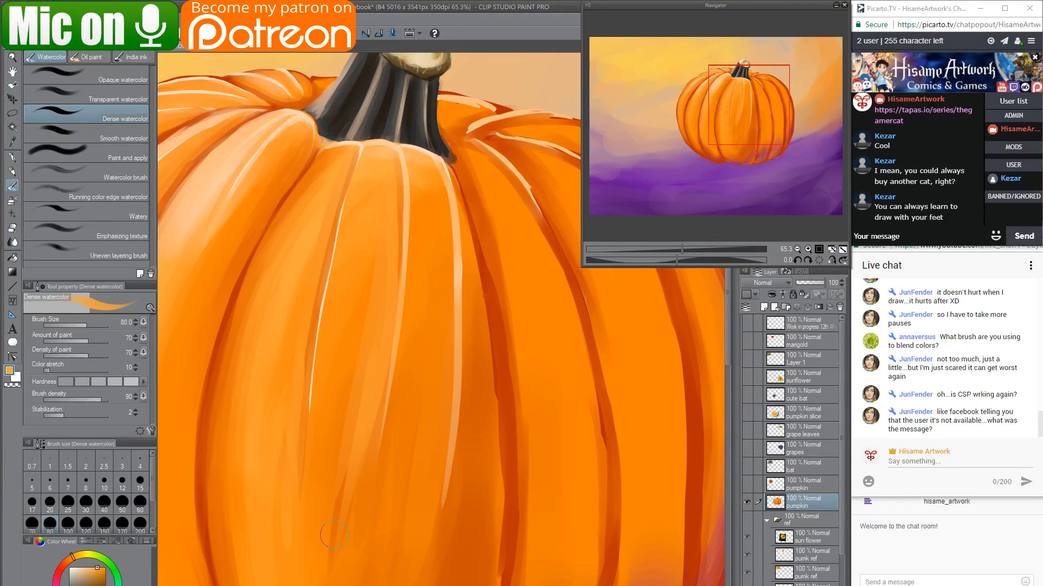
# Sample dark orange from the groove right of the front rib and shade inside the rib's right stripe at size 40.
pyautogui.moveTo(428, 351); pyautogui.dragTo(382, 275)
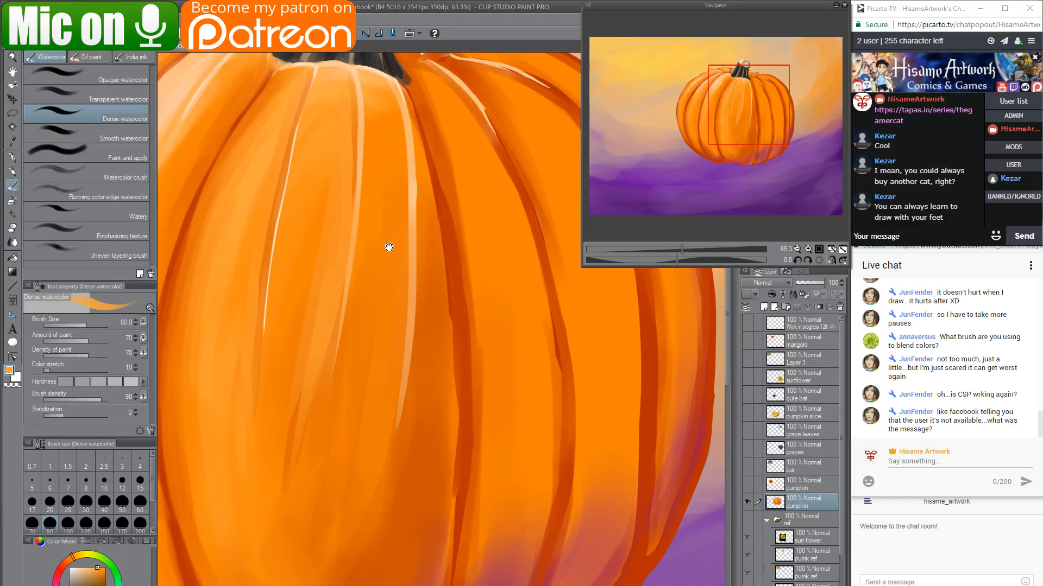
pyautogui.moveTo(379, 80); pyautogui.dragTo(383, 395)
pyautogui.hotkey('ctrl', 'z')
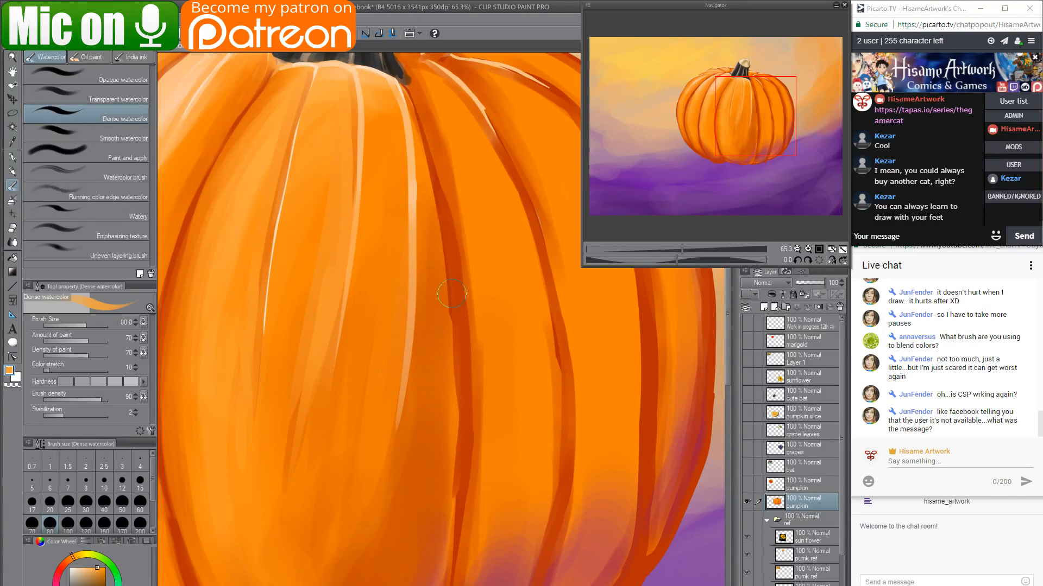
pyautogui.keyDown('alt'); pyautogui.click(450, 282); pyautogui.keyUp('alt')
pyautogui.press('[')
pyautogui.press('[')
pyautogui.press('[')
pyautogui.press('[')
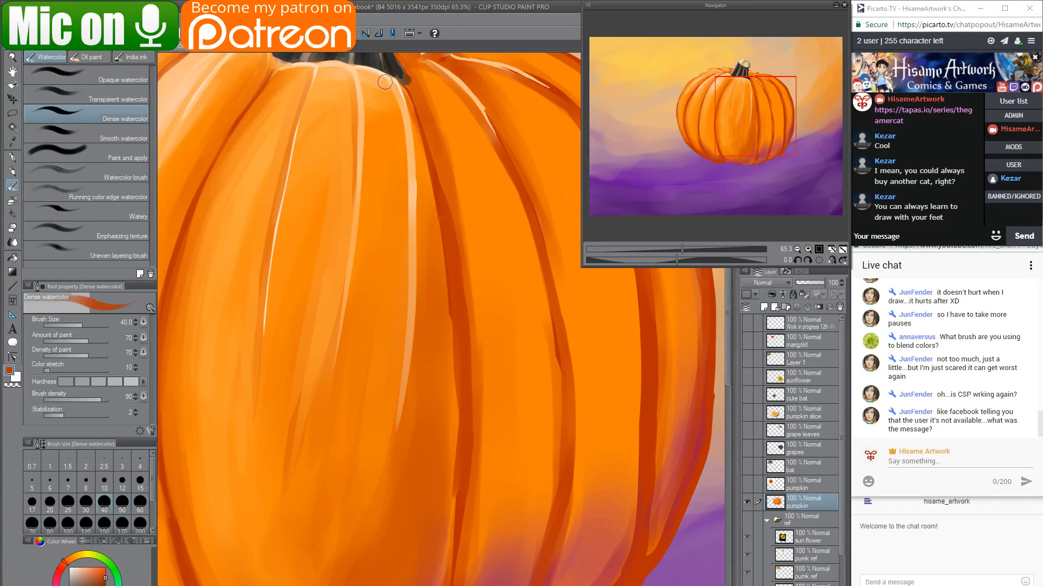
pyautogui.moveTo(388, 87); pyautogui.dragTo(388, 388)
# Sample orange from the front rib and blend the shading between its middle and right stripes at size 100.
pyautogui.keyDown('alt'); pyautogui.click(380, 99); pyautogui.keyUp('alt')
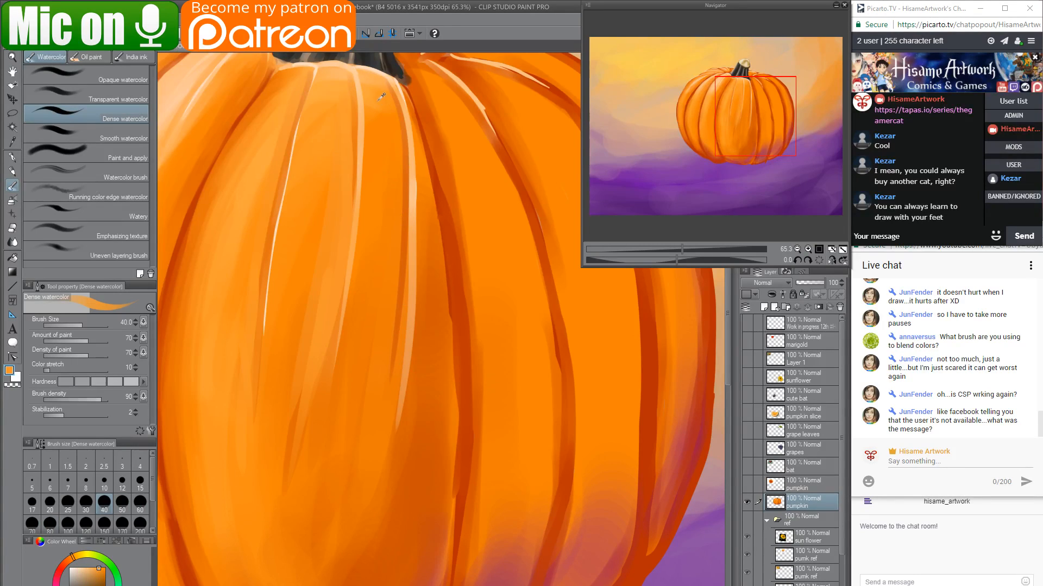
pyautogui.press(']')
pyautogui.press(']')
pyautogui.press(']')
pyautogui.press(']')
pyautogui.press(']')
pyautogui.moveTo(383, 176); pyautogui.dragTo(380, 521)
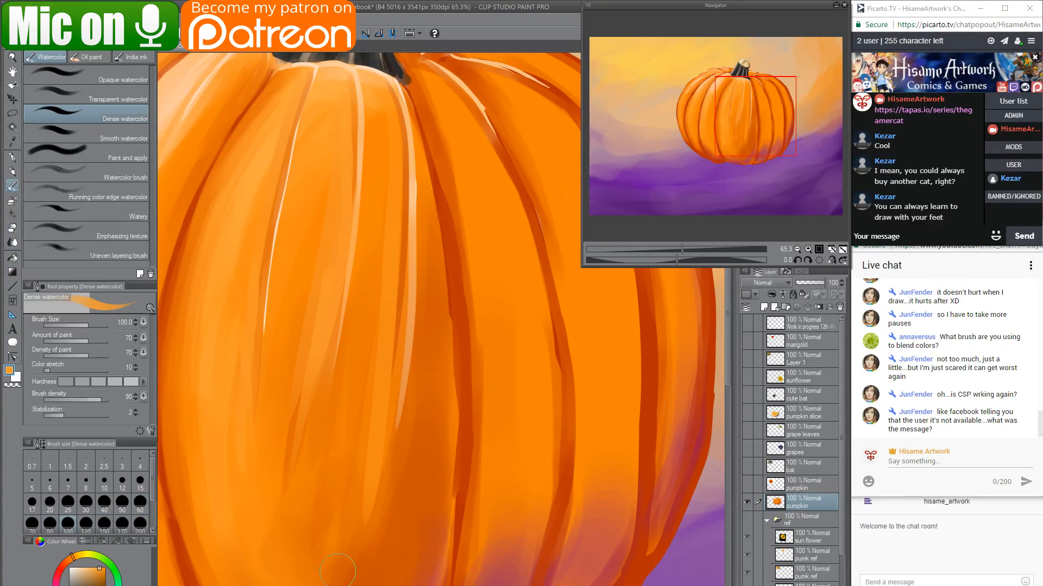
pyautogui.hotkey('ctrl', 'z')
pyautogui.keyDown('alt'); pyautogui.click(383, 228); pyautogui.keyUp('alt')
pyautogui.moveTo(390, 95); pyautogui.dragTo(388, 380)
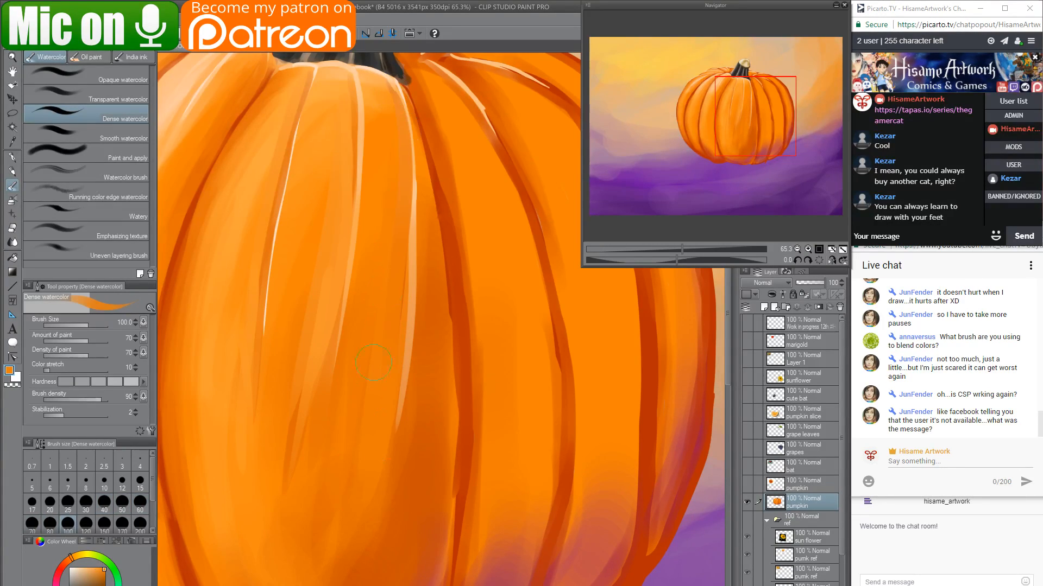
pyautogui.moveTo(398, 169); pyautogui.dragTo(384, 405)
pyautogui.hotkey('ctrl', 'z')
# Sample dark orange from the groove again and paint thin shading along the front rib's right stripe at size 40.
pyautogui.keyDown('alt'); pyautogui.click(452, 186); pyautogui.keyUp('alt')
pyautogui.press('[')
pyautogui.press('[')
pyautogui.press('[')
pyautogui.press('[')
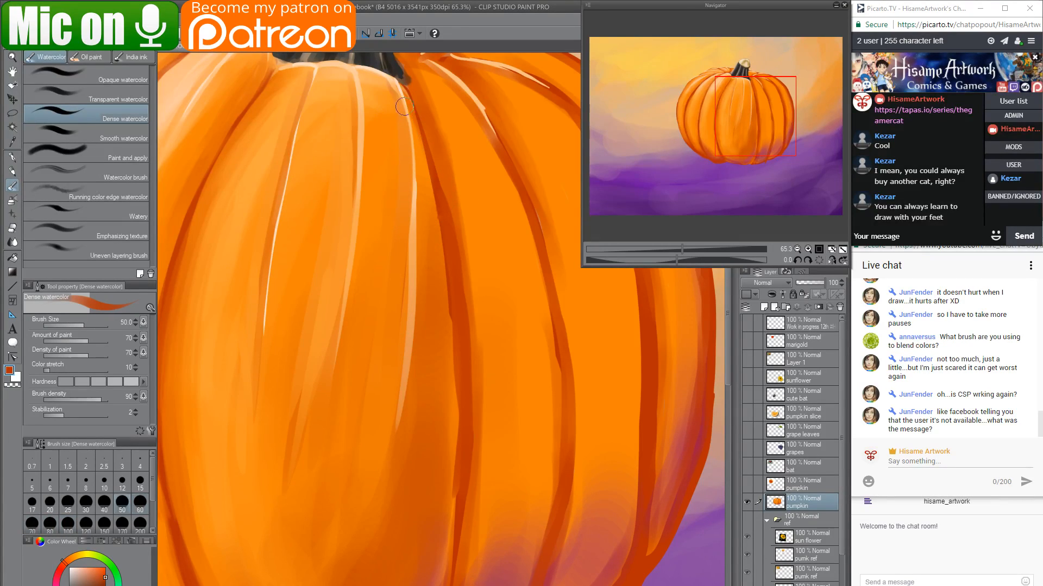
pyautogui.press('[')
pyautogui.moveTo(405, 99); pyautogui.dragTo(401, 213)
pyautogui.moveTo(411, 167); pyautogui.dragTo(401, 352)
pyautogui.moveTo(411, 245); pyautogui.dragTo(381, 452)
pyautogui.hotkey('ctrl', 'z')
pyautogui.moveTo(414, 205); pyautogui.dragTo(375, 440)
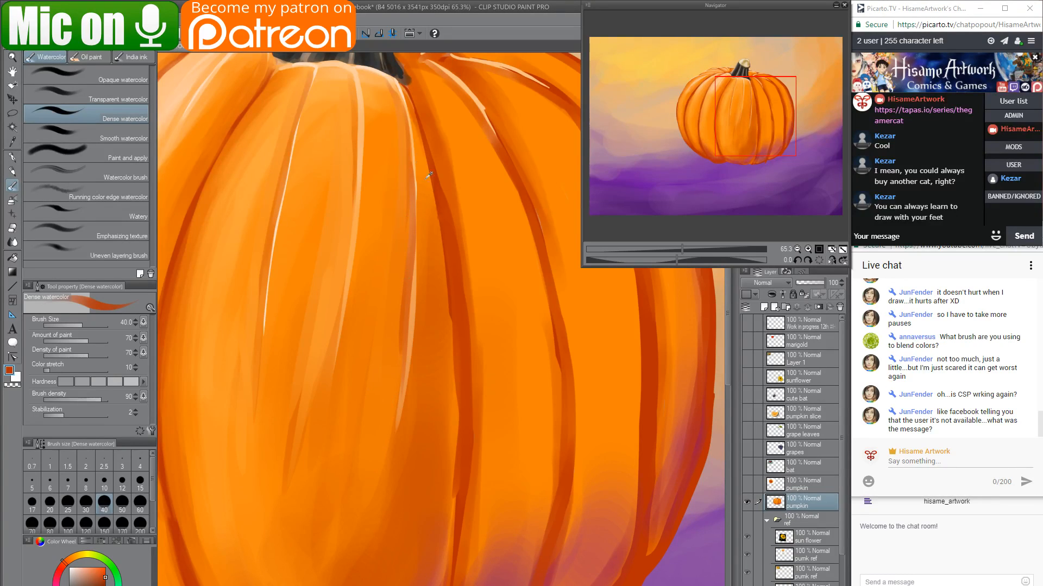
# Brighten the right stripe's upper part with sampled pale cream at size 40, and blend its inner side with sampled orange at size 80.
pyautogui.keyDown('alt'); pyautogui.click(395, 74); pyautogui.keyUp('alt')
pyautogui.moveTo(395, 76); pyautogui.dragTo(411, 235)
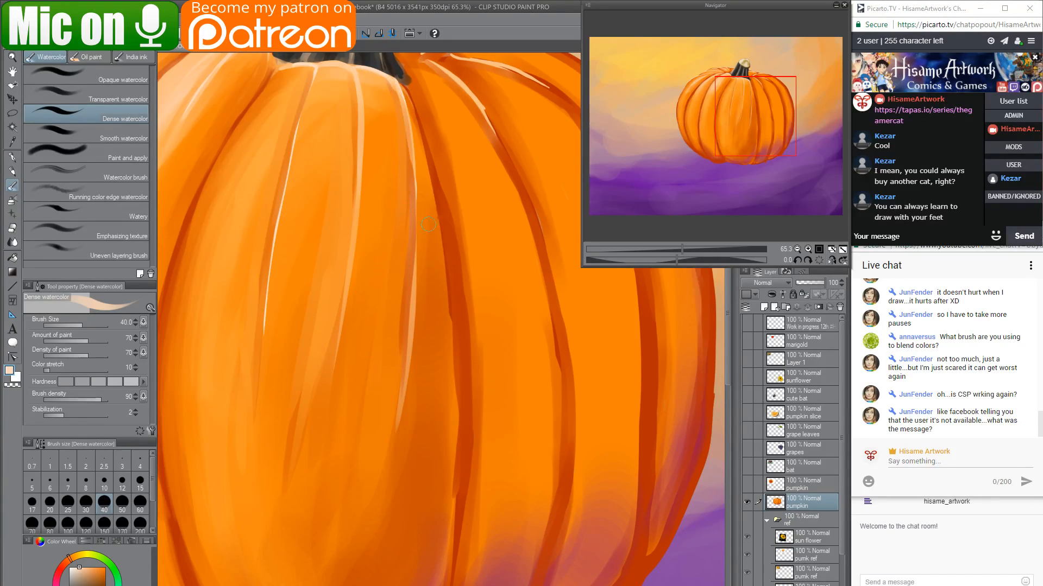
pyautogui.keyDown('alt'); pyautogui.click(476, 185); pyautogui.keyUp('alt')
pyautogui.press(']')
pyautogui.press(']')
pyautogui.press(']')
pyautogui.press(']')
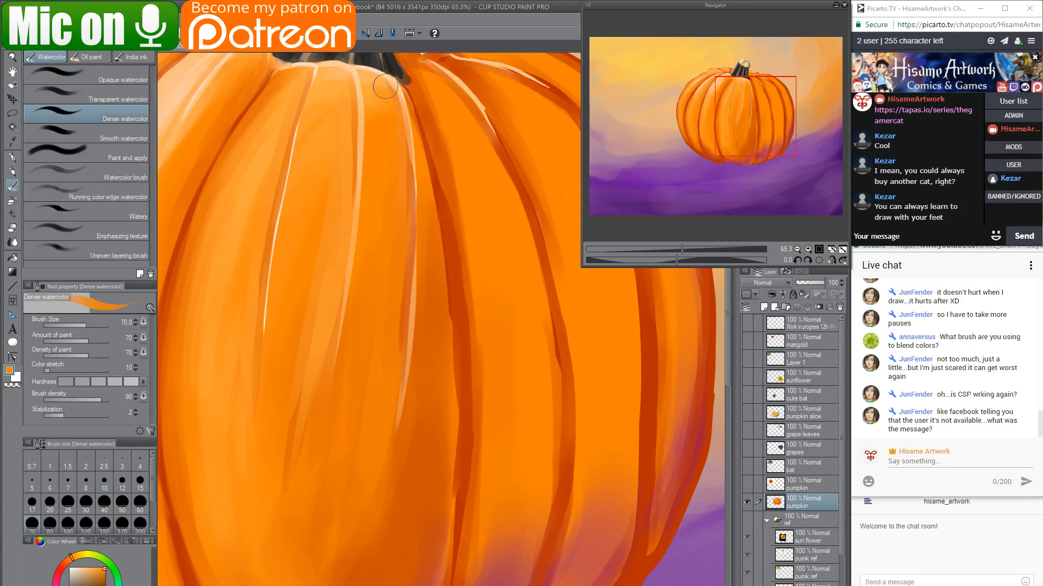
pyautogui.moveTo(383, 83); pyautogui.dragTo(397, 363)
pyautogui.keyDown('alt'); pyautogui.click(432, 208); pyautogui.keyUp('alt')
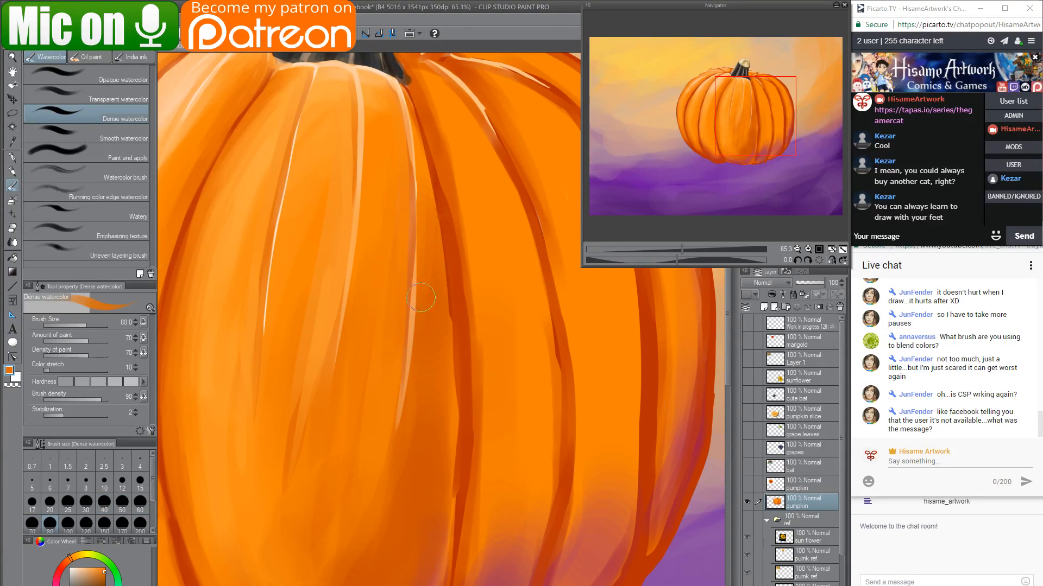
pyautogui.moveTo(417, 428); pyautogui.dragTo(399, 301)
# Soften the front rib's right stripe along its length with the Watercolor brush at size 80.
pyautogui.click(84, 171)
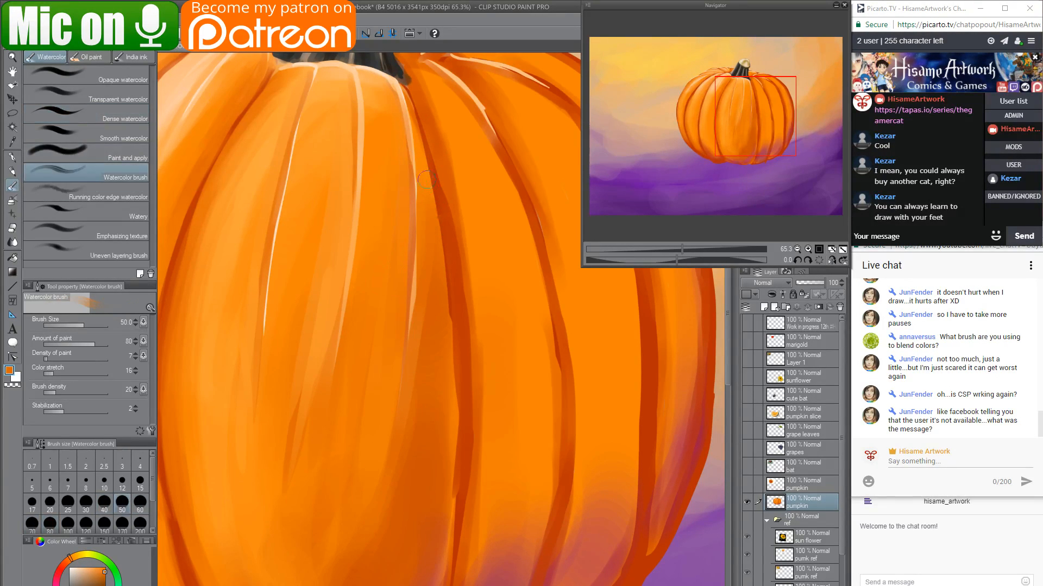
pyautogui.press(']')
pyautogui.press(']')
pyautogui.press(']')
pyautogui.moveTo(410, 101); pyautogui.dragTo(408, 435)
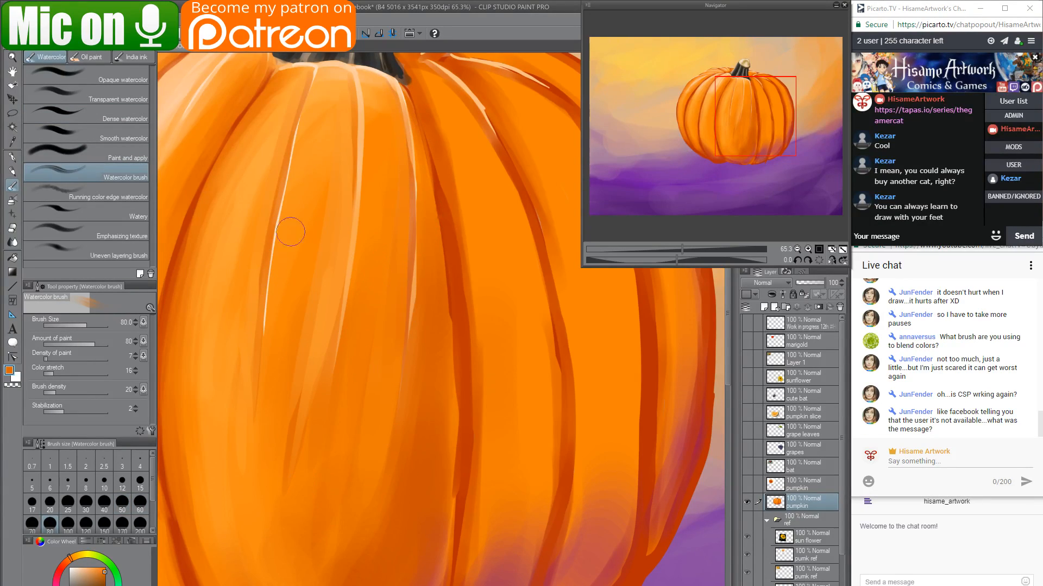
# Sample oranges from the front rib and blend its surface around the left and middle stripes with the Watercolor brush at size 150.
pyautogui.press(']')
pyautogui.press(']')
pyautogui.press(']')
pyautogui.keyDown('alt'); pyautogui.click(314, 176); pyautogui.keyUp('alt')
pyautogui.moveTo(307, 496); pyautogui.dragTo(409, 360)
pyautogui.moveTo(327, 179); pyautogui.dragTo(363, 291)
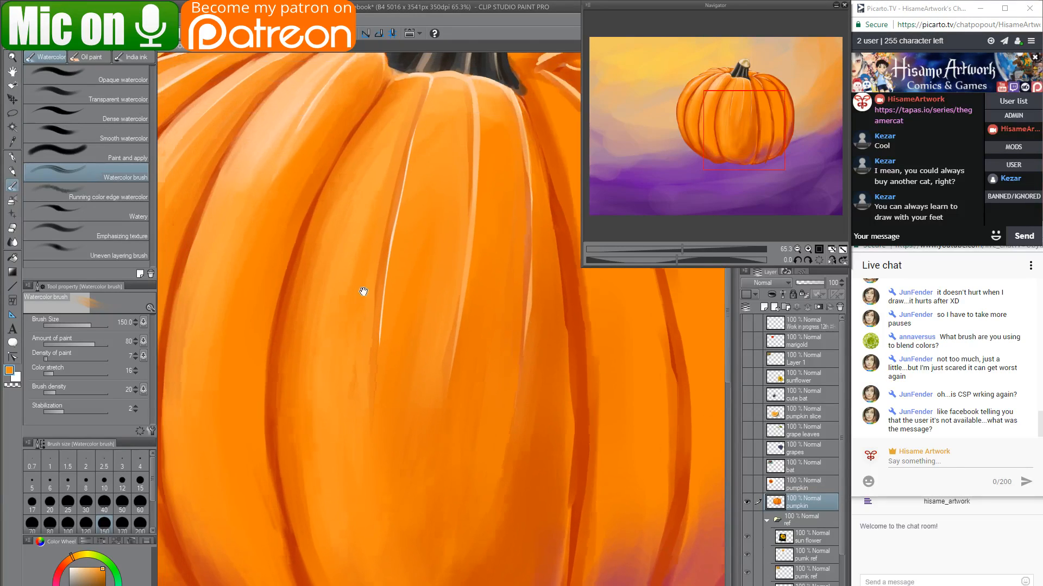
pyautogui.keyDown('alt'); pyautogui.click(380, 167); pyautogui.keyUp('alt')
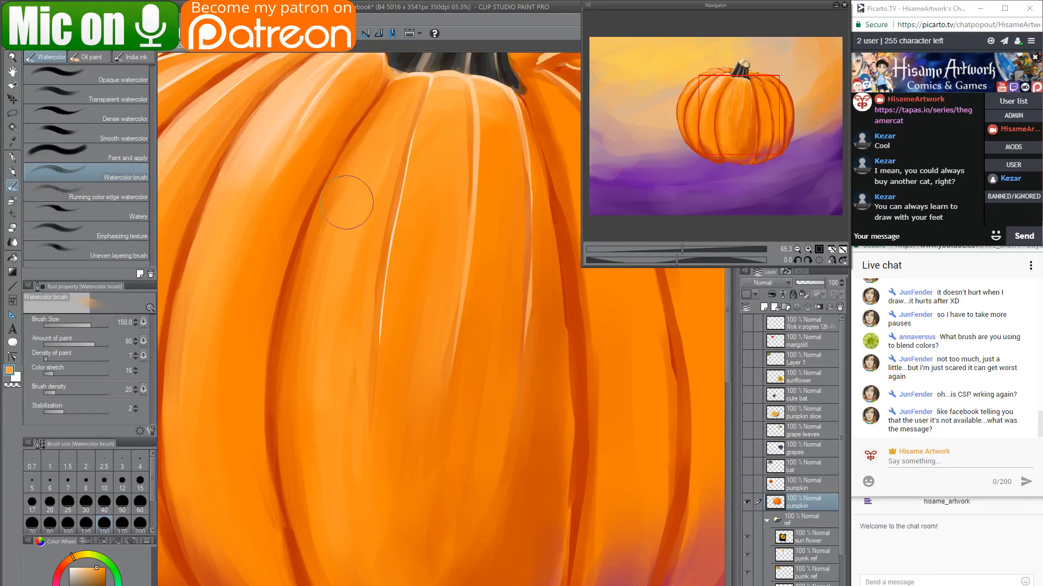
pyautogui.moveTo(372, 441); pyautogui.dragTo(328, 240)
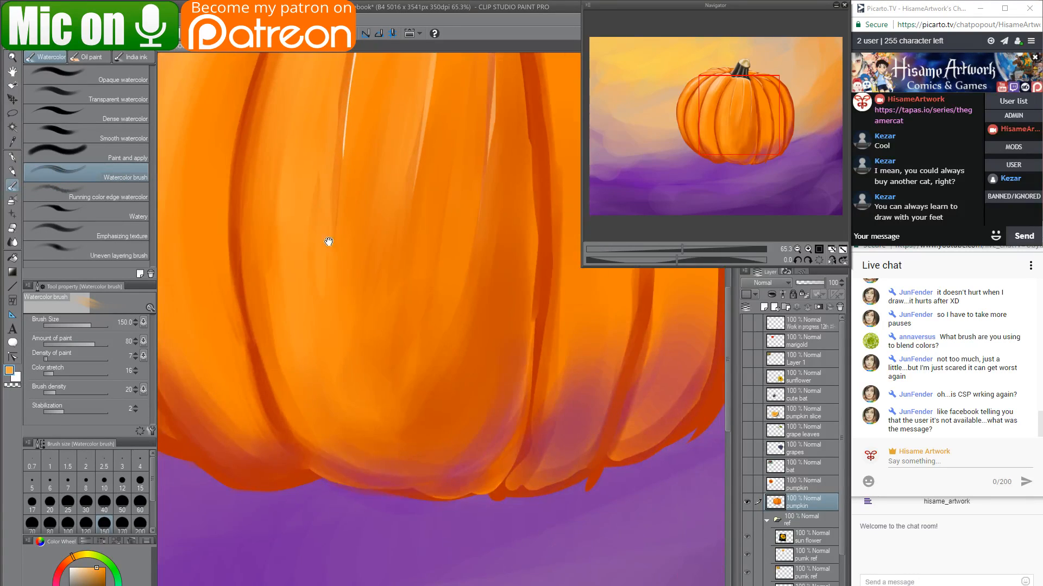
# Shade the front rib's bottom edge with sampled red at size 150, and sample orange from just above to blend the transition.
pyautogui.keyDown('alt'); pyautogui.click(372, 458); pyautogui.keyUp('alt')
pyautogui.moveTo(331, 457)
pyautogui.mouseDown()
pyautogui.moveTo(402, 462)
pyautogui.moveTo(268, 382)
pyautogui.moveTo(256, 307)
pyautogui.mouseUp()
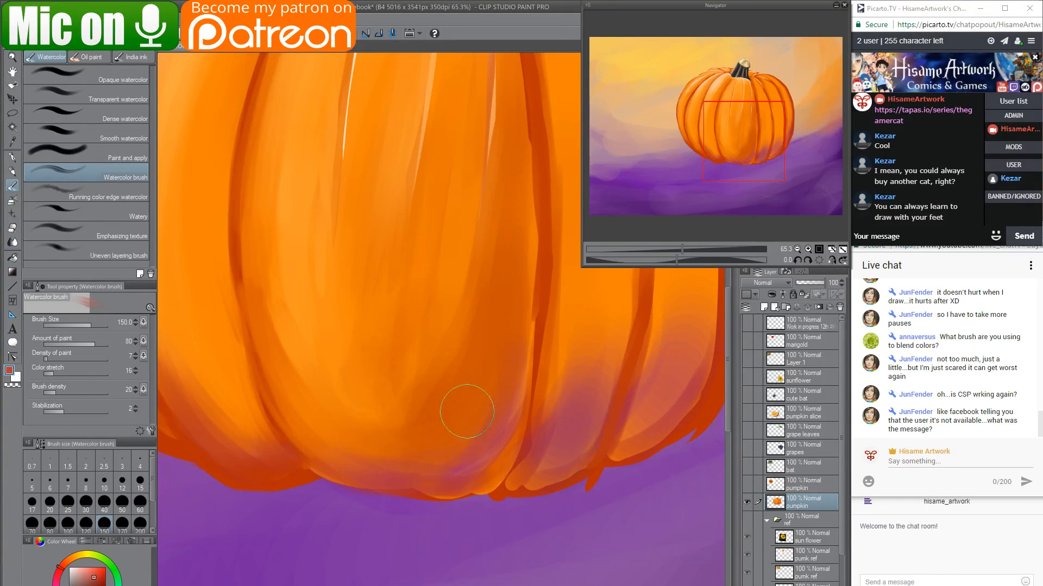
pyautogui.moveTo(468, 412); pyautogui.dragTo(337, 451)
pyautogui.moveTo(475, 455)
pyautogui.mouseDown()
pyautogui.moveTo(454, 451)
pyautogui.moveTo(513, 276)
pyautogui.mouseUp()
pyautogui.moveTo(506, 425)
pyautogui.mouseDown()
pyautogui.moveTo(497, 468)
pyautogui.moveTo(331, 456)
pyautogui.moveTo(518, 332)
pyautogui.moveTo(458, 441)
pyautogui.mouseUp()
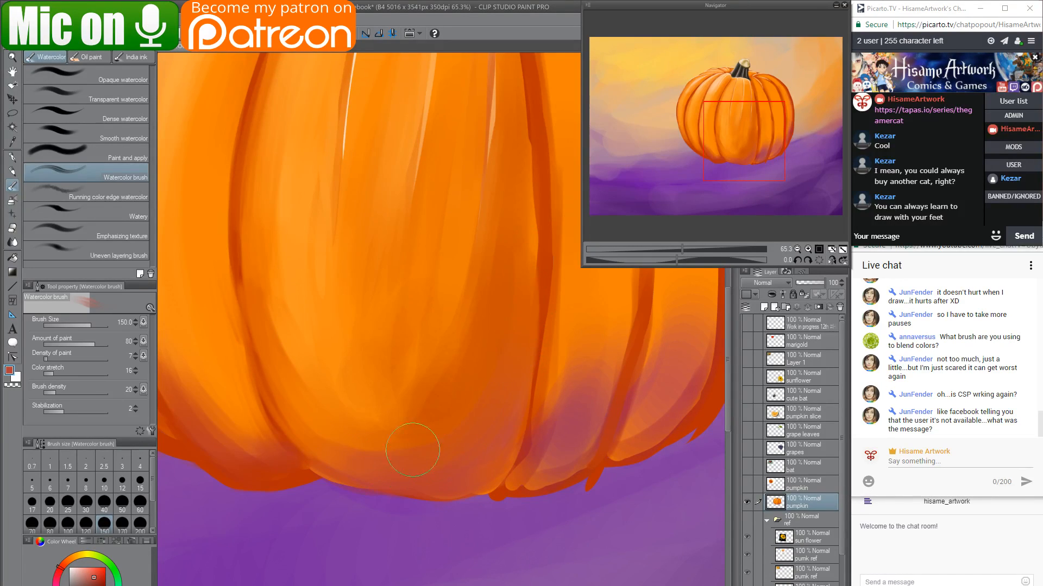
pyautogui.keyDown('alt'); pyautogui.click(404, 407); pyautogui.keyUp('alt')
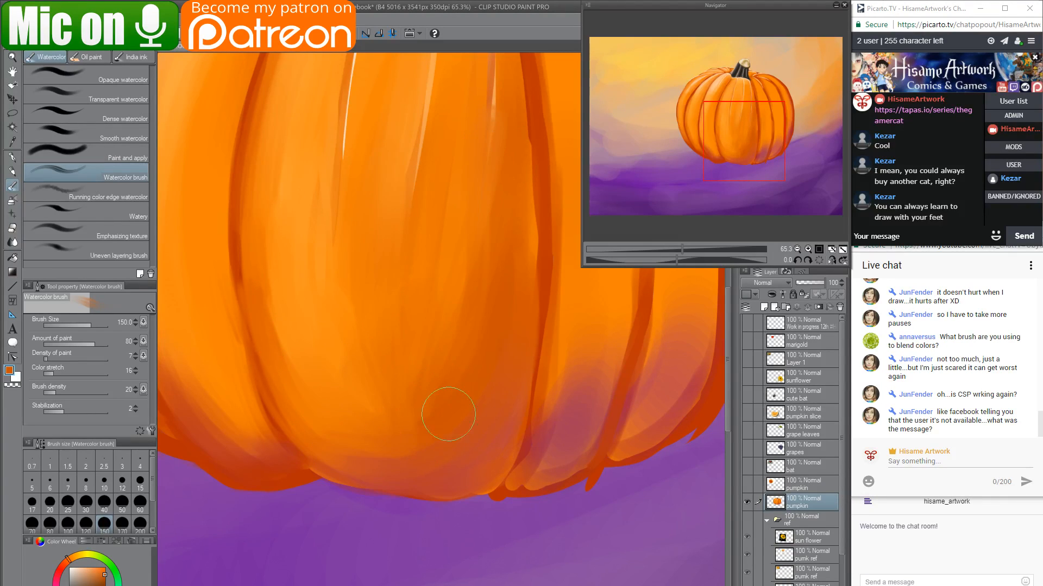
pyautogui.moveTo(521, 348); pyautogui.dragTo(374, 428)
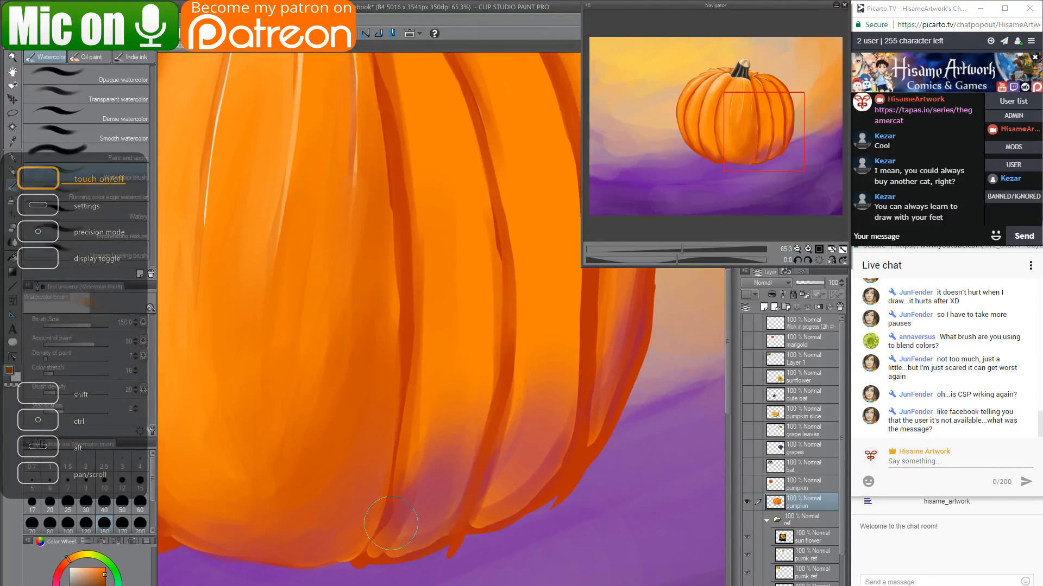
# Sample light orange from the front rib's upper part and soften the groove along its right side at size 60.
pyautogui.moveTo(410, 204)
pyautogui.mouseDown()
pyautogui.moveTo(461, 351)
pyautogui.moveTo(445, 372)
pyautogui.moveTo(460, 373)
pyautogui.mouseUp()
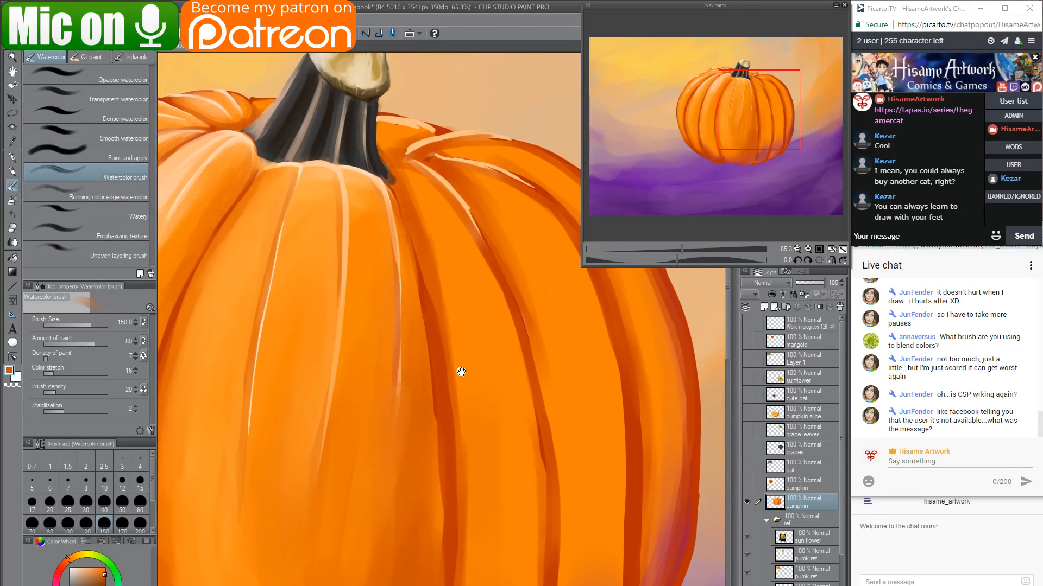
pyautogui.keyDown('alt'); pyautogui.click(359, 211); pyautogui.keyUp('alt')
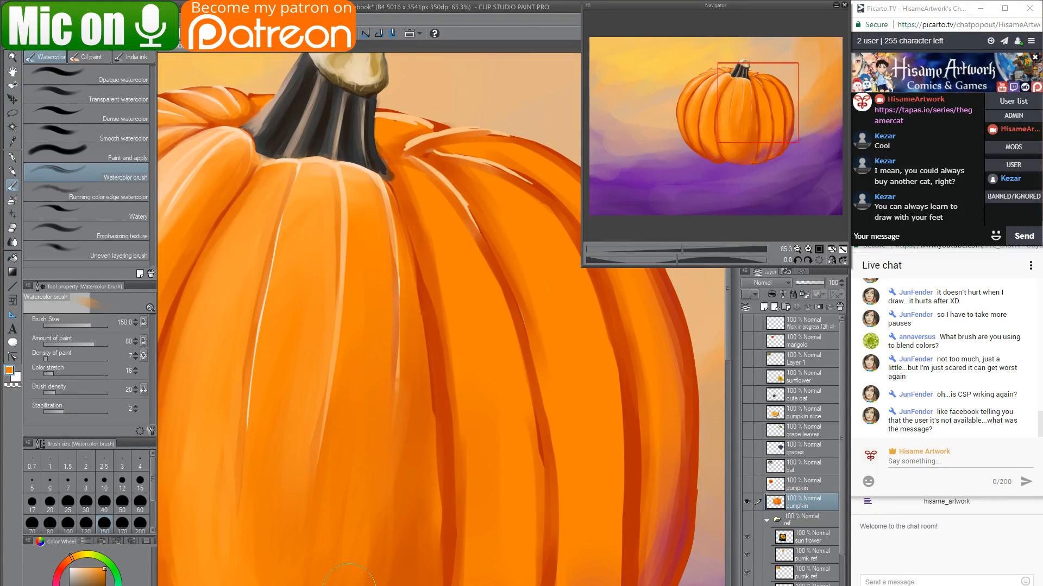
pyautogui.press('[')
pyautogui.press('[')
pyautogui.press('[')
pyautogui.press('[')
pyautogui.press('[')
pyautogui.moveTo(417, 303); pyautogui.dragTo(431, 403)
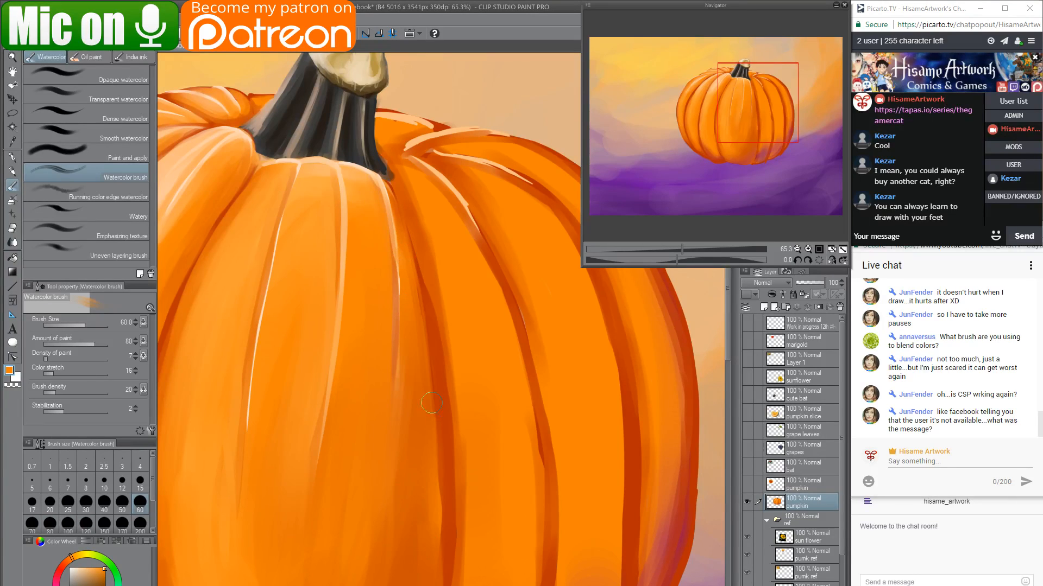
pyautogui.moveTo(423, 356); pyautogui.dragTo(420, 438)
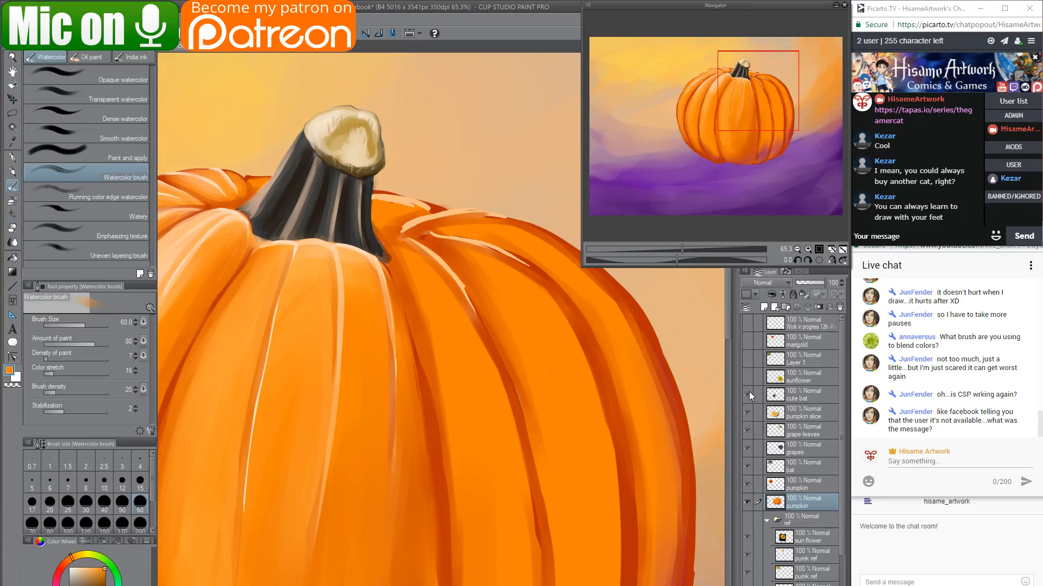
# Show the hidden object layers above the painted pumpkin, and hide them again except the reference pumpkin layer.
pyautogui.click(746, 376)
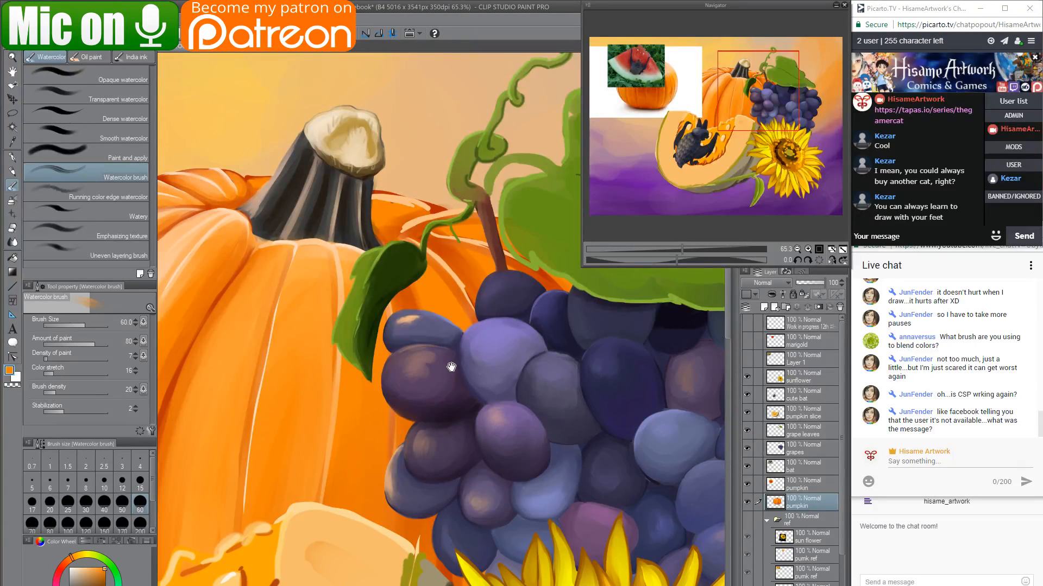
pyautogui.moveTo(747, 377); pyautogui.dragTo(745, 464)
pyautogui.moveTo(635, 402); pyautogui.dragTo(496, 396)
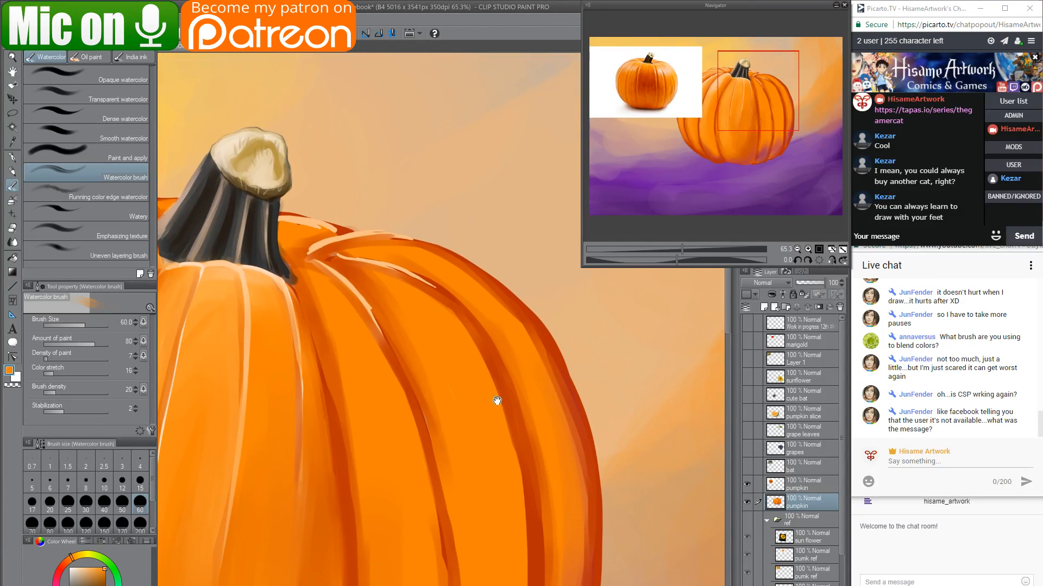
# Blend orange over the rib right of the front one and along its grooves, raising the Watercolor brush to size 80.
pyautogui.moveTo(311, 300); pyautogui.dragTo(343, 410)
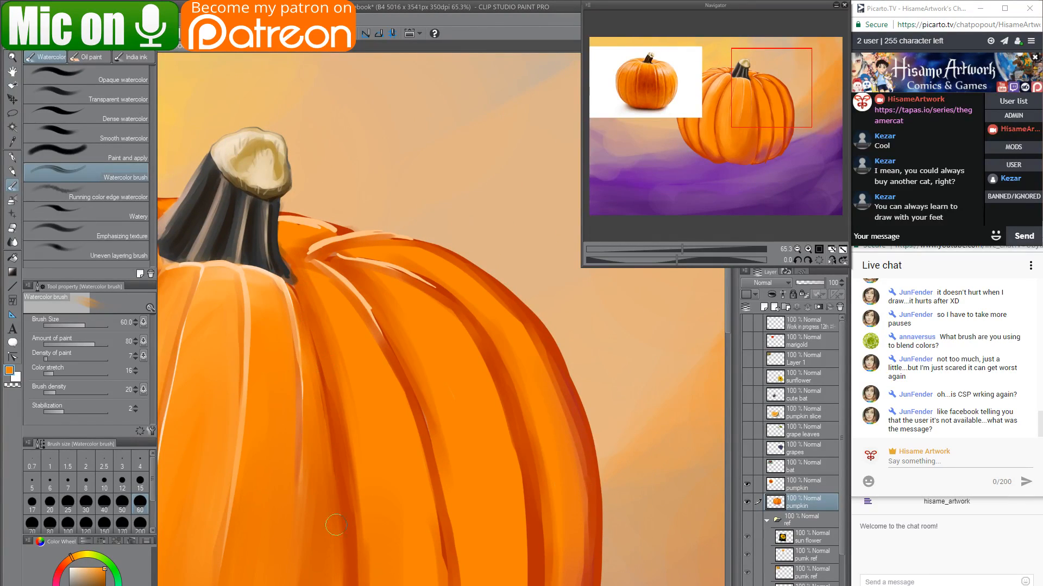
pyautogui.press(']')
pyautogui.press(']')
pyautogui.moveTo(325, 297); pyautogui.dragTo(356, 530)
pyautogui.moveTo(392, 419); pyautogui.dragTo(369, 257)
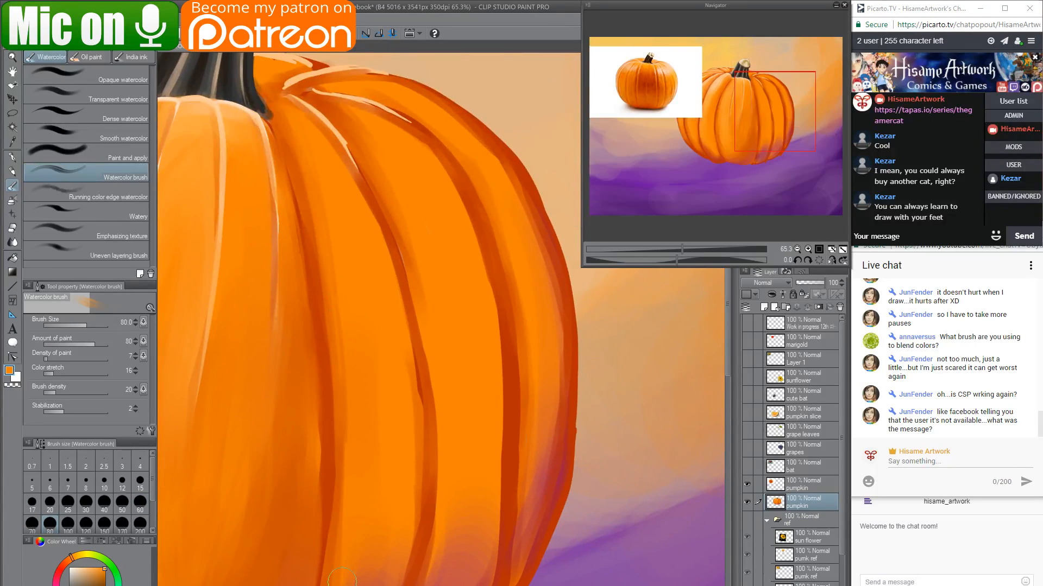
pyautogui.moveTo(392, 448); pyautogui.dragTo(402, 345)
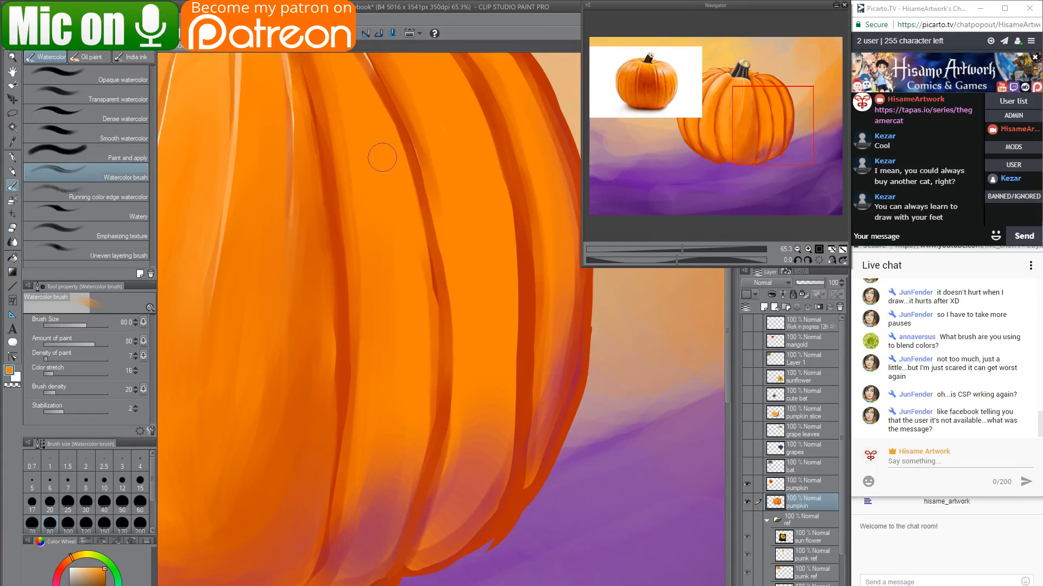
pyautogui.moveTo(375, 93); pyautogui.dragTo(404, 166)
pyautogui.moveTo(426, 333); pyautogui.dragTo(430, 451)
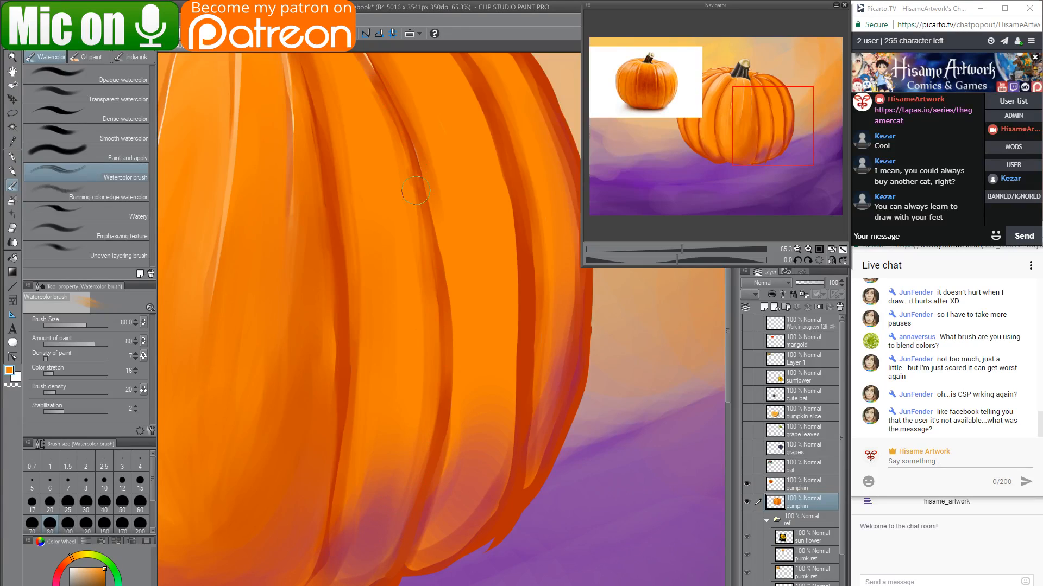
# Sample muted red from the pumpkin's lower shadow and shade the rib right of the front one upward at size 120.
pyautogui.keyDown('alt'); pyautogui.click(374, 542); pyautogui.keyUp('alt')
pyautogui.press(']')
pyautogui.press(']')
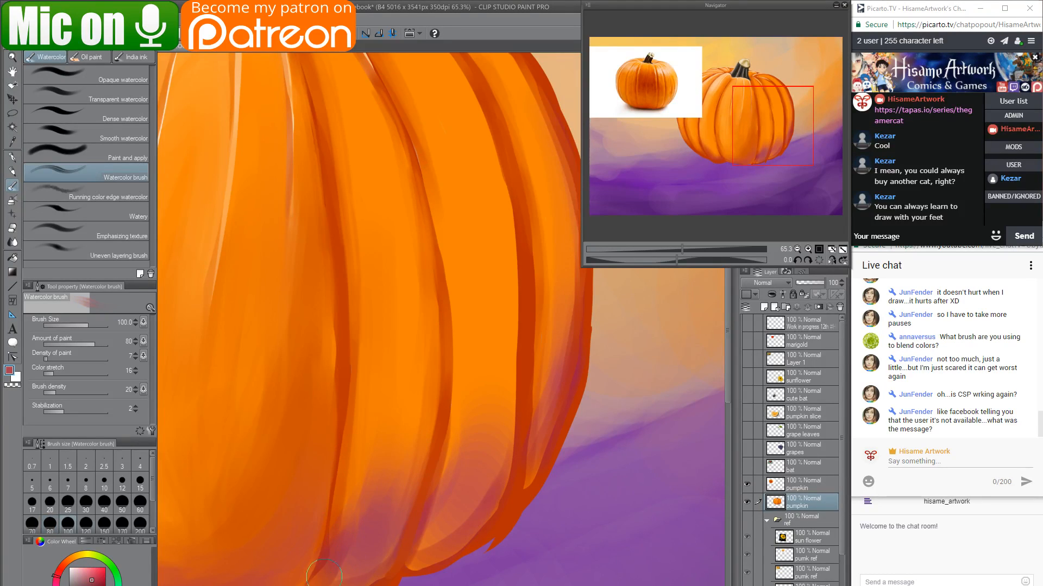
pyautogui.moveTo(380, 562); pyautogui.dragTo(415, 261)
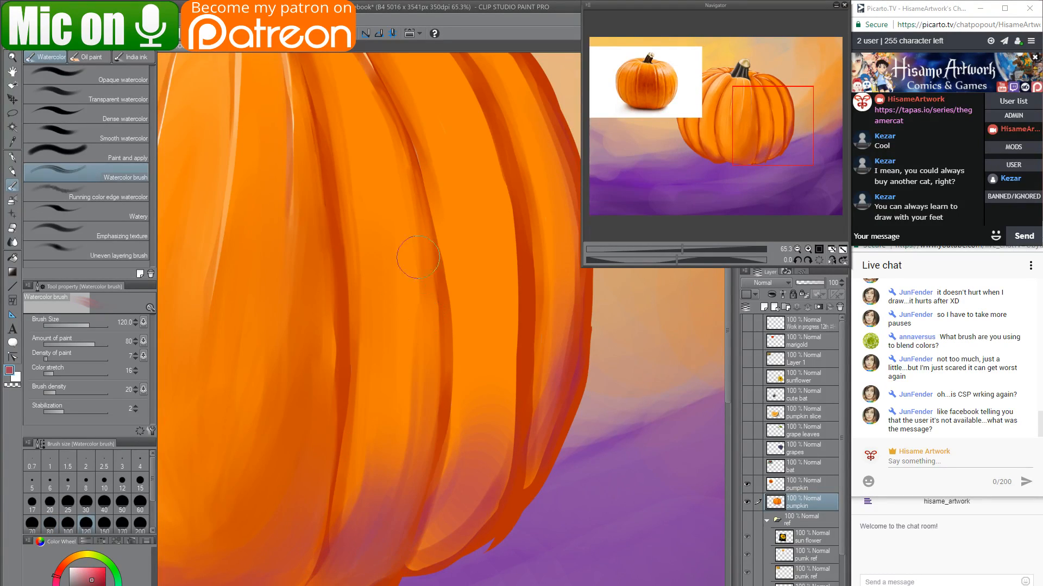
pyautogui.moveTo(354, 499); pyautogui.dragTo(391, 276)
pyautogui.moveTo(369, 540)
pyautogui.mouseDown()
pyautogui.moveTo(405, 415)
pyautogui.moveTo(418, 179)
pyautogui.mouseUp()
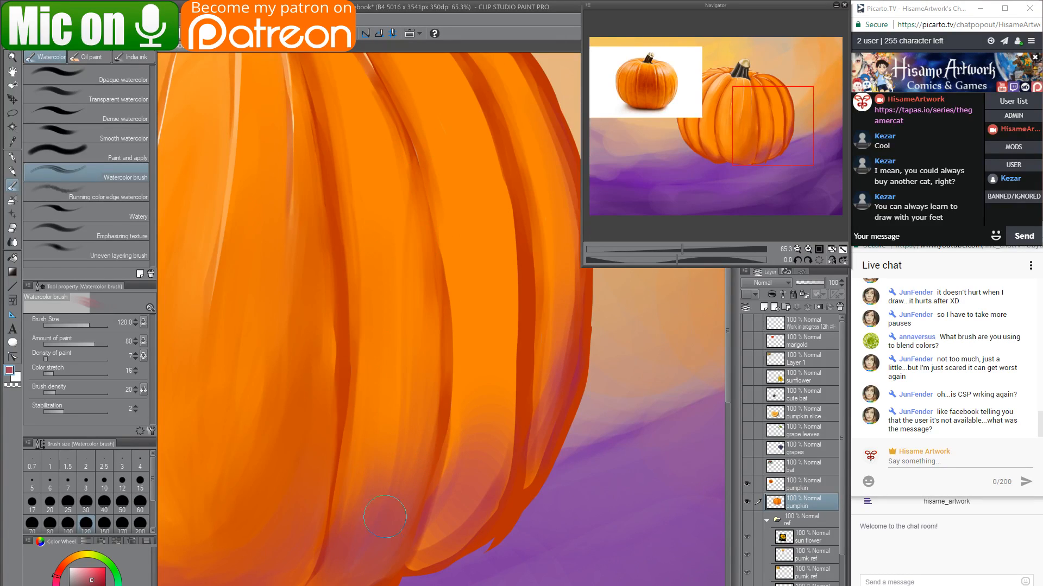
# Extend the muted red shading up the outer right ribs with long Watercolor brush strokes at size 120.
pyautogui.moveTo(444, 543); pyautogui.dragTo(476, 293)
pyautogui.moveTo(479, 535); pyautogui.dragTo(513, 239)
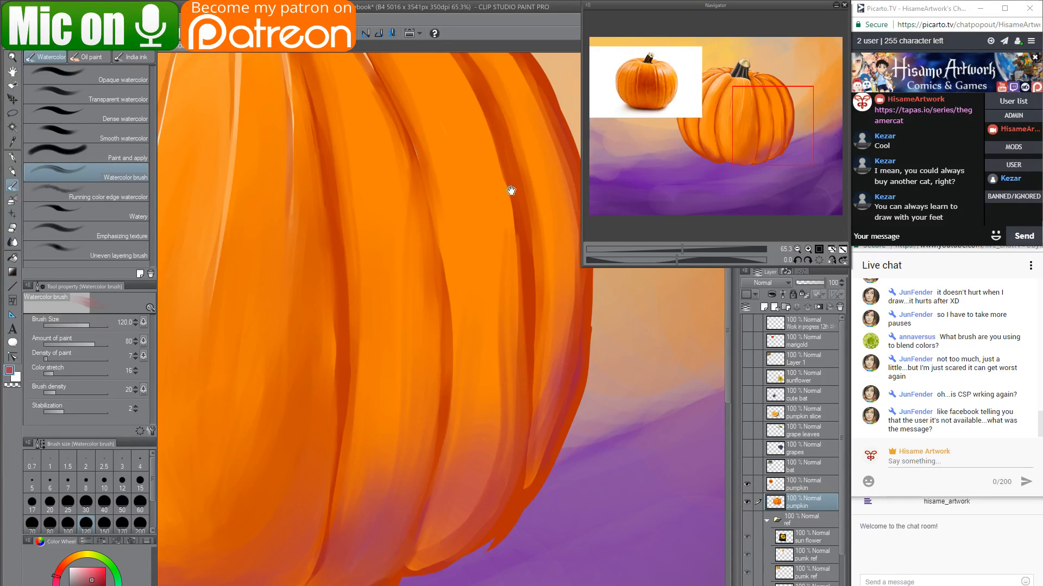
pyautogui.moveTo(509, 189)
pyautogui.mouseDown()
pyautogui.moveTo(496, 355)
pyautogui.moveTo(471, 270)
pyautogui.mouseUp()
pyautogui.moveTo(429, 562)
pyautogui.mouseDown()
pyautogui.moveTo(477, 353)
pyautogui.moveTo(462, 182)
pyautogui.mouseUp()
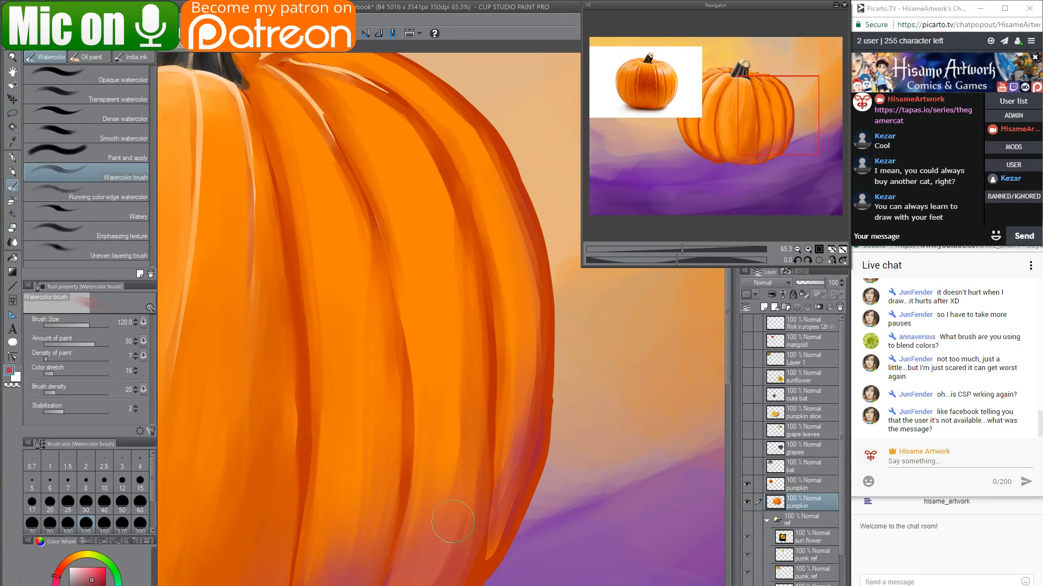
pyautogui.moveTo(411, 580)
pyautogui.mouseDown()
pyautogui.moveTo(447, 205)
pyautogui.moveTo(420, 128)
pyautogui.mouseUp()
pyautogui.moveTo(483, 290)
pyautogui.mouseDown()
pyautogui.moveTo(494, 333)
pyautogui.moveTo(484, 389)
pyautogui.mouseUp()
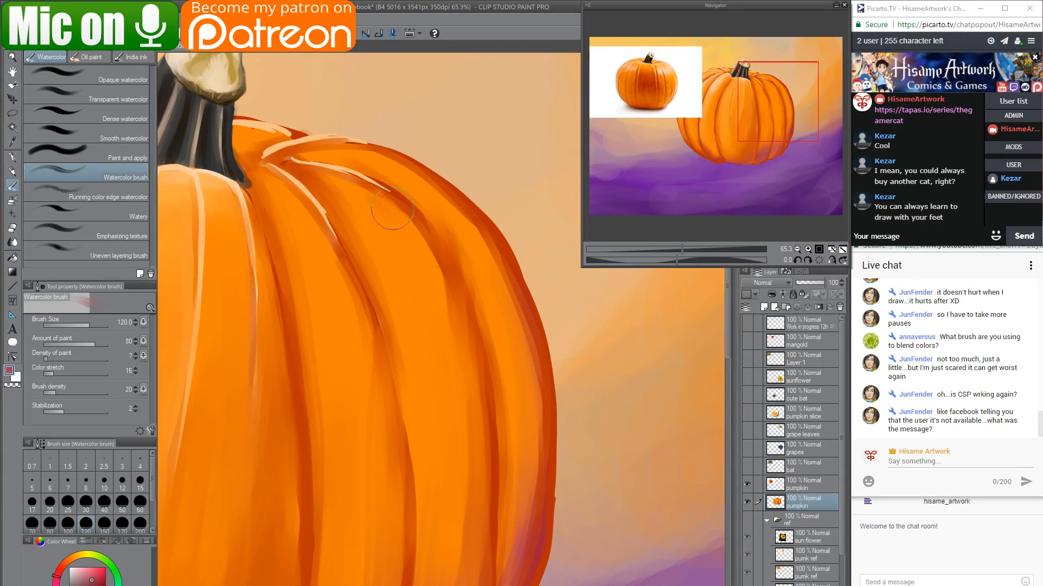
# Sample dark red-orange and redraw the groove between the outer right ribs with the Turnip pen, enlarging it to size 40.
pyautogui.click(12, 159)
pyautogui.keyDown('alt'); pyautogui.click(404, 188); pyautogui.keyUp('alt')
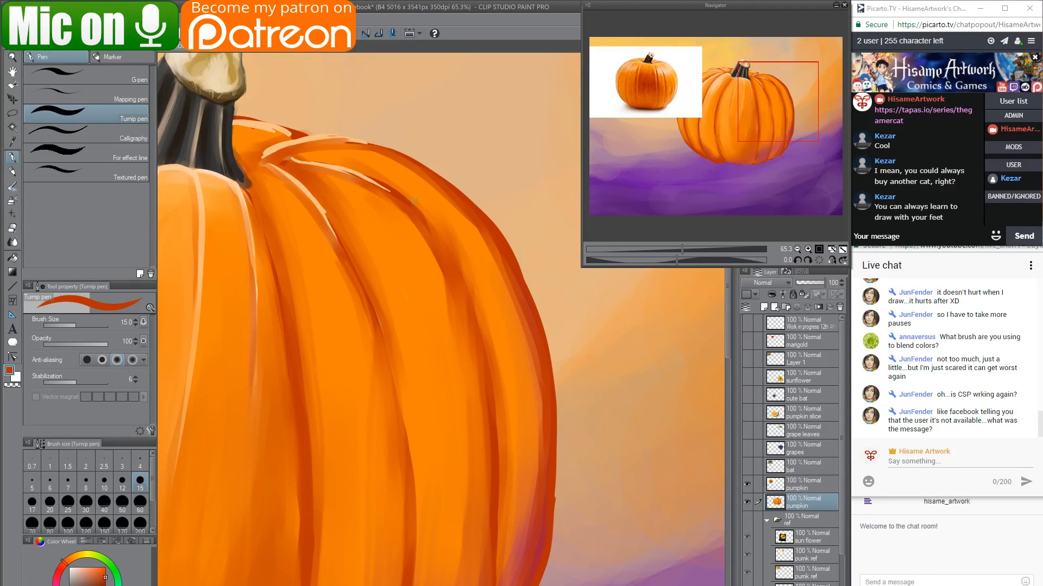
pyautogui.moveTo(405, 205); pyautogui.dragTo(466, 308)
pyautogui.press(']')
pyautogui.press(']')
pyautogui.press(']')
pyautogui.press(']')
pyautogui.press(']')
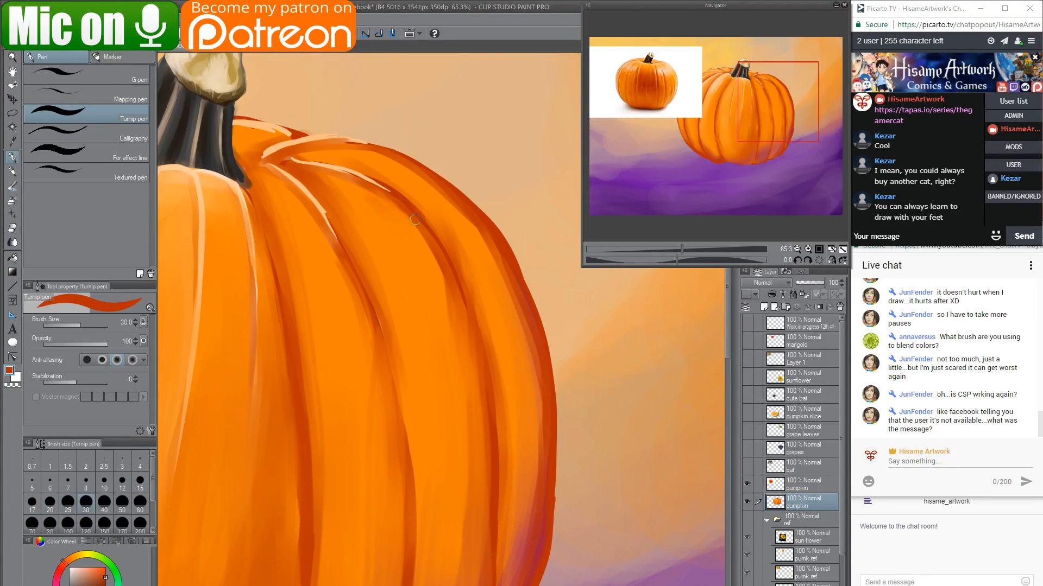
pyautogui.moveTo(422, 218)
pyautogui.mouseDown()
pyautogui.moveTo(482, 352)
pyautogui.moveTo(490, 432)
pyautogui.mouseUp()
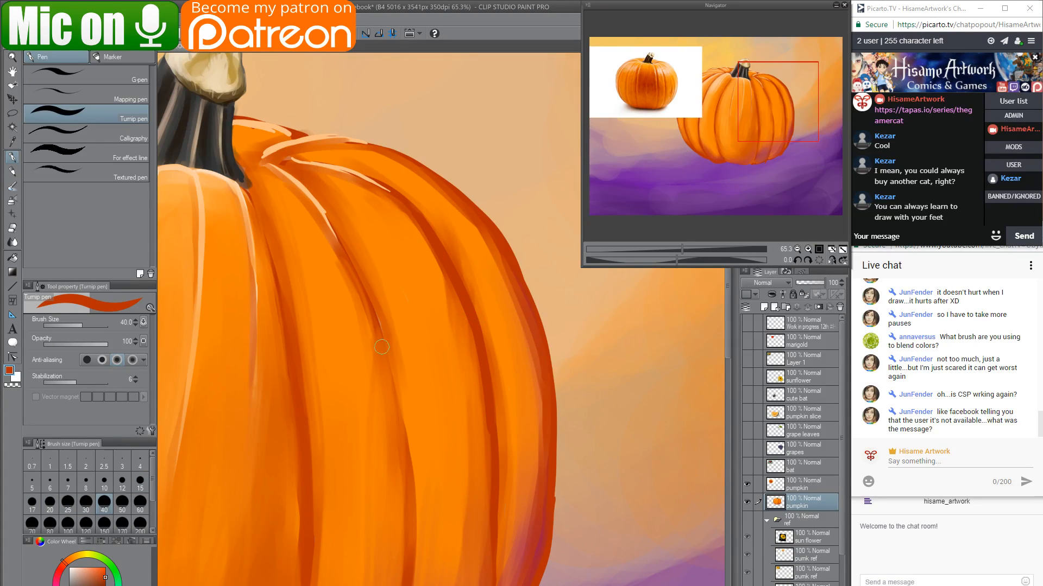
# Extend the pale highlight stripes on the right ribs' tops with the Dense watercolor brush at size 25, using sampled pale cream.
pyautogui.click(11, 188)
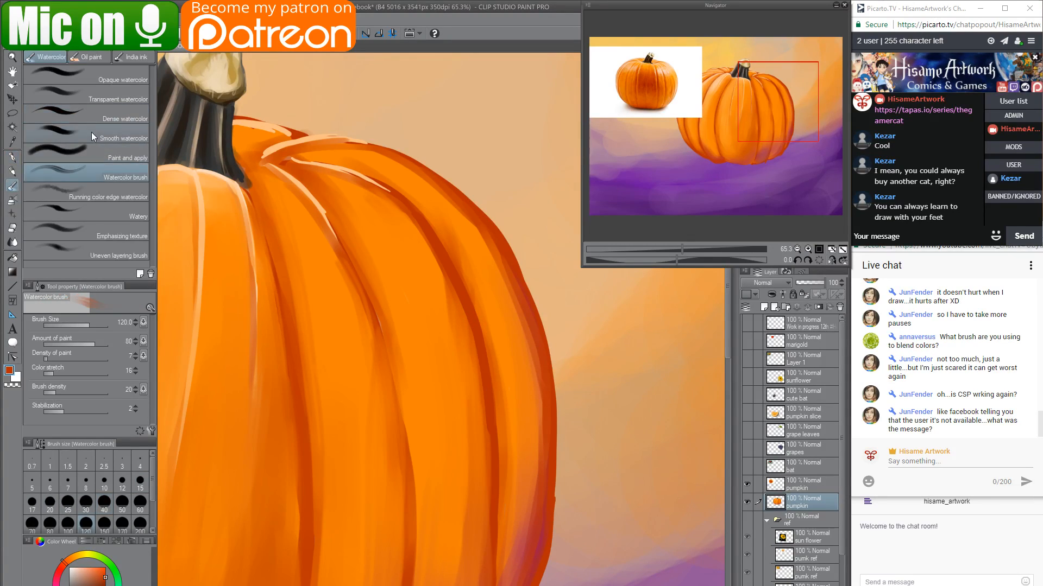
pyautogui.click(129, 112)
pyautogui.keyDown('alt'); pyautogui.click(302, 187); pyautogui.keyUp('alt')
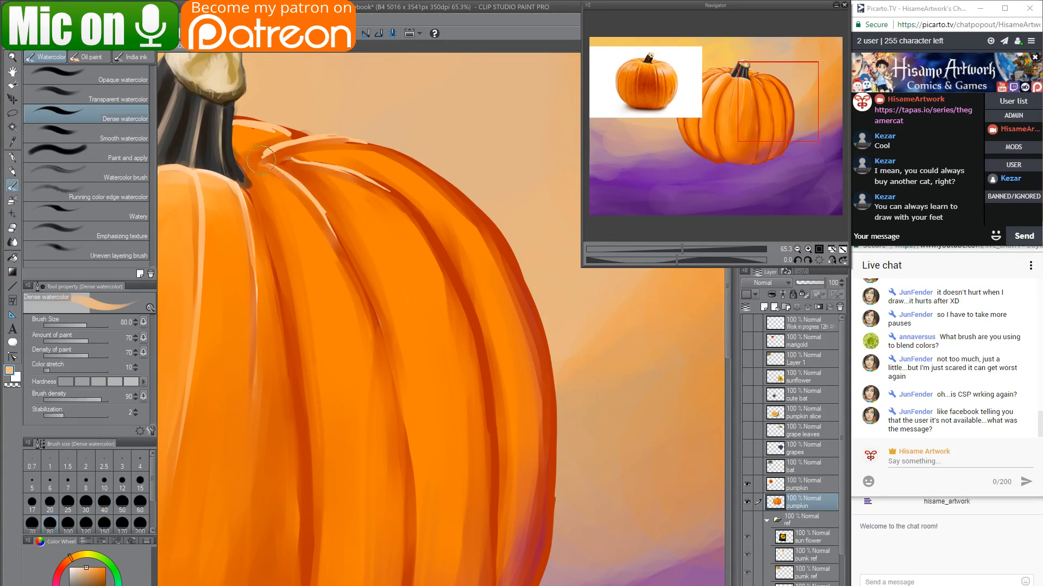
pyautogui.press('[')
pyautogui.press('[')
pyautogui.press('[')
pyautogui.press('[')
pyautogui.press('[')
pyautogui.press('[')
pyautogui.moveTo(286, 184)
pyautogui.mouseDown()
pyautogui.moveTo(259, 165)
pyautogui.moveTo(326, 216)
pyautogui.moveTo(264, 172)
pyautogui.moveTo(332, 238)
pyautogui.moveTo(290, 194)
pyautogui.moveTo(321, 218)
pyautogui.moveTo(339, 255)
pyautogui.moveTo(301, 181)
pyautogui.moveTo(354, 281)
pyautogui.moveTo(332, 225)
pyautogui.moveTo(357, 276)
pyautogui.mouseUp()
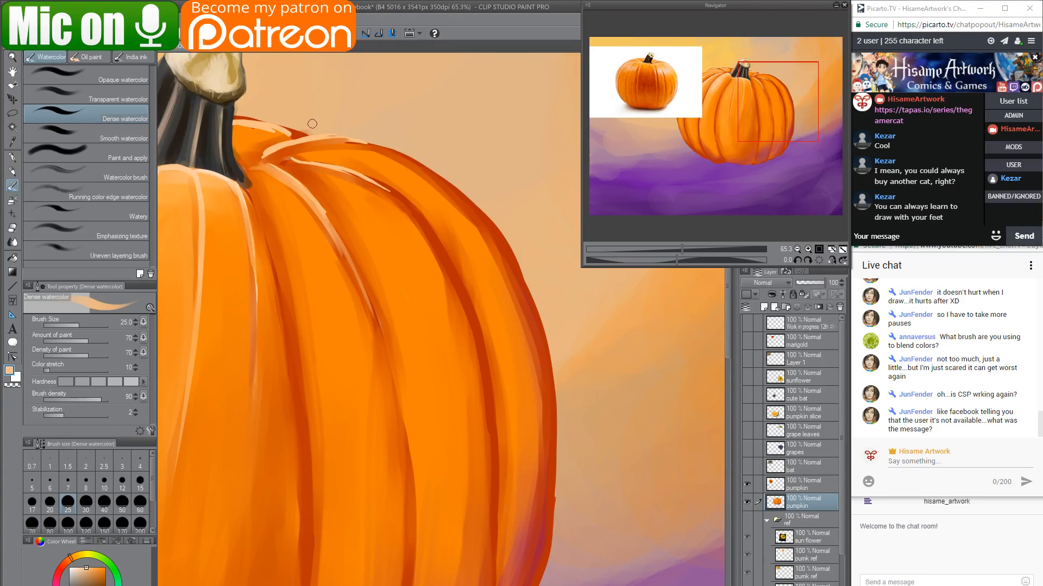
pyautogui.moveTo(279, 157); pyautogui.dragTo(344, 180)
pyautogui.moveTo(290, 158); pyautogui.dragTo(404, 206)
pyautogui.moveTo(353, 180); pyautogui.dragTo(419, 222)
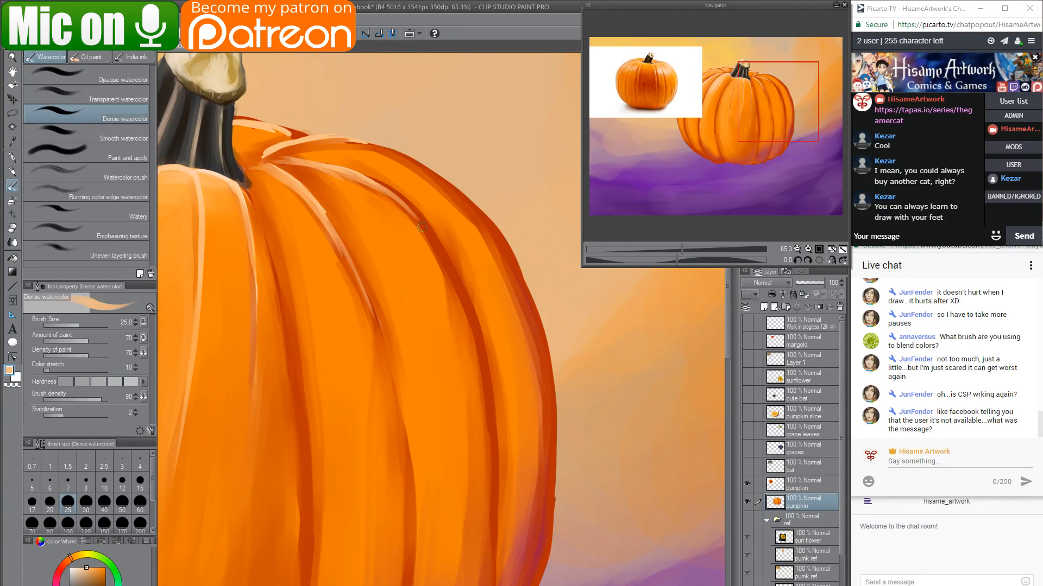
# Sample orange from the upper right rib and paint along the right ribs beside their highlights at size 60.
pyautogui.scroll(2, 463, 238)
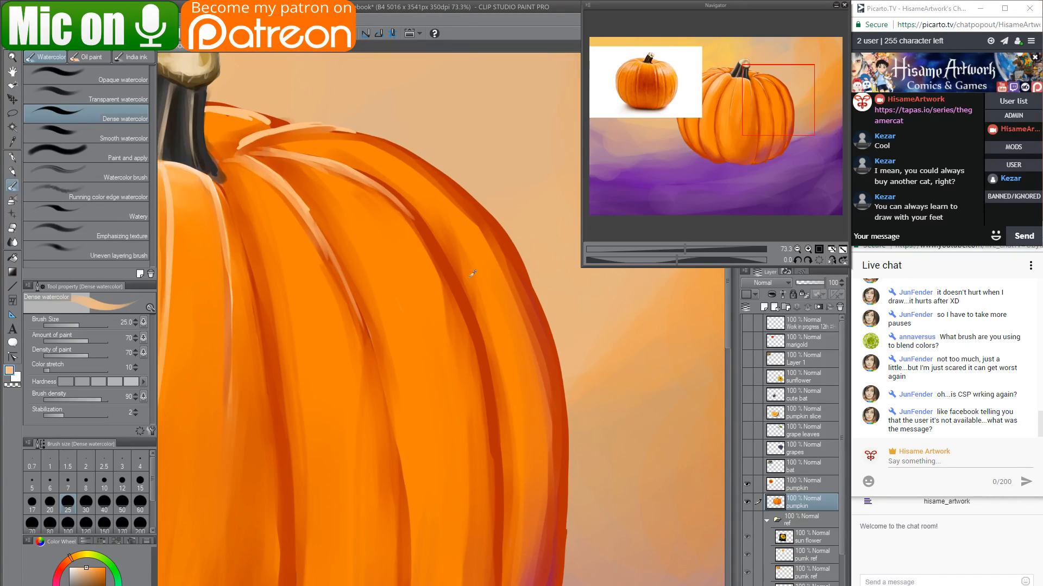
pyautogui.keyDown('alt'); pyautogui.click(366, 162); pyautogui.keyUp('alt')
pyautogui.press(']')
pyautogui.press(']')
pyautogui.press(']')
pyautogui.press(']')
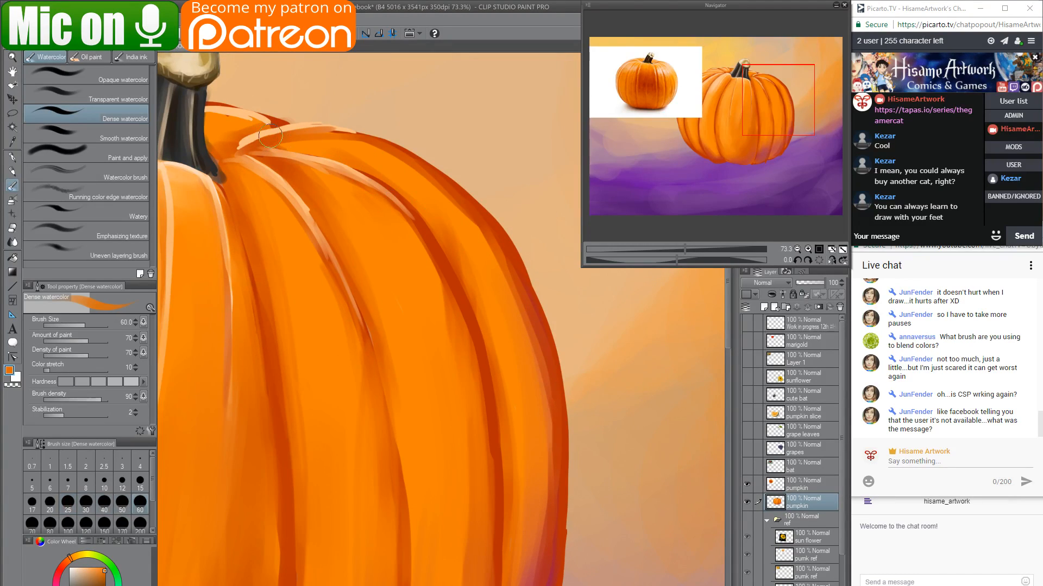
pyautogui.moveTo(285, 146)
pyautogui.mouseDown()
pyautogui.moveTo(360, 171)
pyautogui.moveTo(430, 216)
pyautogui.moveTo(463, 281)
pyautogui.moveTo(488, 373)
pyautogui.moveTo(506, 585)
pyautogui.mouseUp()
pyautogui.moveTo(395, 252); pyautogui.dragTo(470, 353)
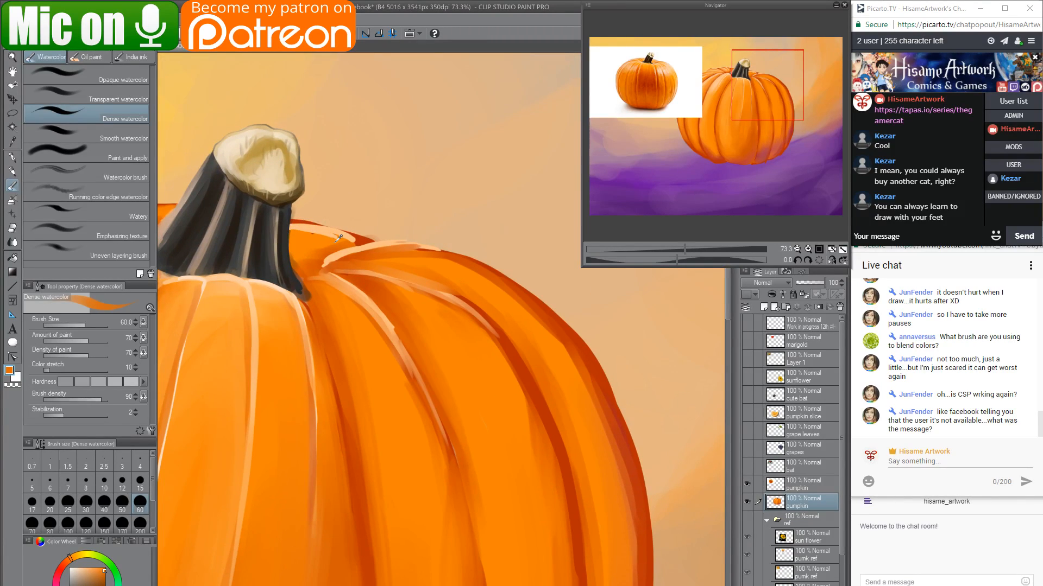
# Repaint the pale highlight on the small rib behind the stem with a colour sampled from that rib.
pyautogui.scroll(2, 338, 237)
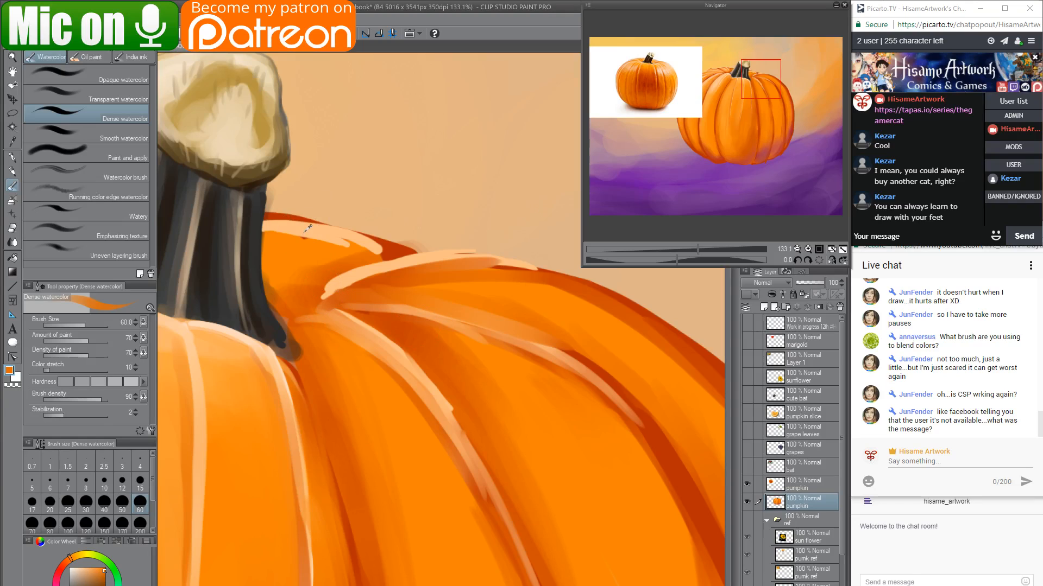
pyautogui.keyDown('alt'); pyautogui.click(304, 232); pyautogui.keyUp('alt')
pyautogui.moveTo(304, 238)
pyautogui.mouseDown()
pyautogui.moveTo(332, 243)
pyautogui.moveTo(272, 235)
pyautogui.moveTo(362, 241)
pyautogui.moveTo(289, 245)
pyautogui.moveTo(314, 260)
pyautogui.moveTo(346, 248)
pyautogui.moveTo(271, 271)
pyautogui.moveTo(278, 306)
pyautogui.moveTo(313, 286)
pyautogui.moveTo(303, 305)
pyautogui.moveTo(323, 278)
pyautogui.moveTo(373, 257)
pyautogui.moveTo(347, 264)
pyautogui.moveTo(405, 253)
pyautogui.moveTo(297, 310)
pyautogui.mouseUp()
# Sample dark red-orange and deepen the shading around the small rib behind the stem with the Dense watercolor brush, enlarging it to size 30.
pyautogui.keyDown('alt'); pyautogui.click(395, 253); pyautogui.keyUp('alt')
pyautogui.press('[')
pyautogui.press('[')
pyautogui.press('[')
pyautogui.press('[')
pyautogui.press('[')
pyautogui.press('[')
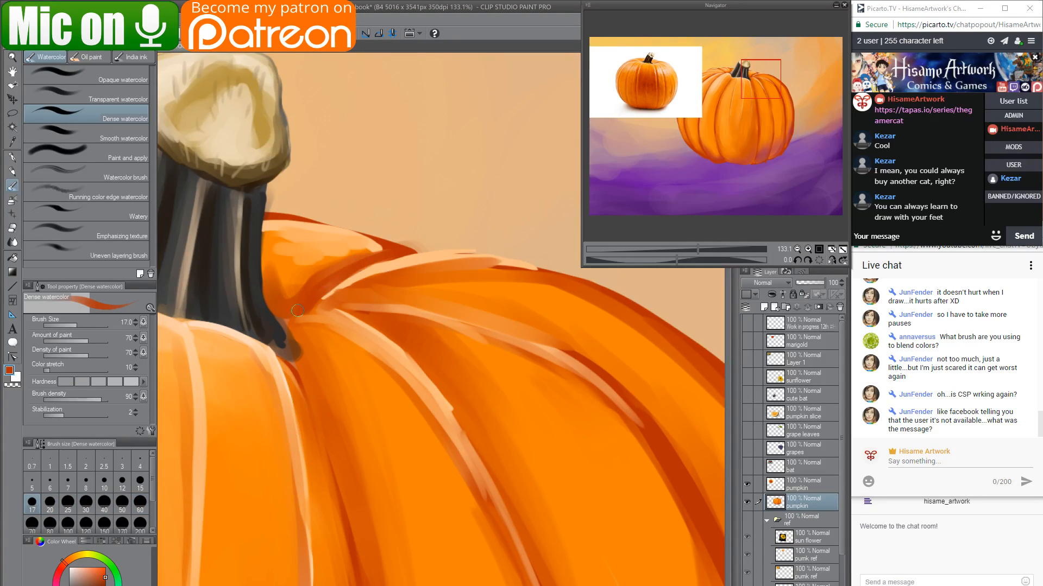
pyautogui.press(']')
pyautogui.press(']')
pyautogui.press(']')
pyautogui.moveTo(371, 253)
pyautogui.mouseDown()
pyautogui.moveTo(290, 292)
pyautogui.moveTo(273, 278)
pyautogui.moveTo(265, 242)
pyautogui.moveTo(289, 303)
pyautogui.moveTo(268, 253)
pyautogui.moveTo(331, 273)
pyautogui.moveTo(278, 276)
pyautogui.moveTo(292, 291)
pyautogui.moveTo(351, 255)
pyautogui.moveTo(299, 264)
pyautogui.moveTo(277, 244)
pyautogui.moveTo(349, 254)
pyautogui.mouseUp()
pyautogui.keyDown('alt'); pyautogui.click(268, 251); pyautogui.keyUp('alt')
pyautogui.keyDown('alt'); pyautogui.click(399, 253); pyautogui.keyUp('alt')
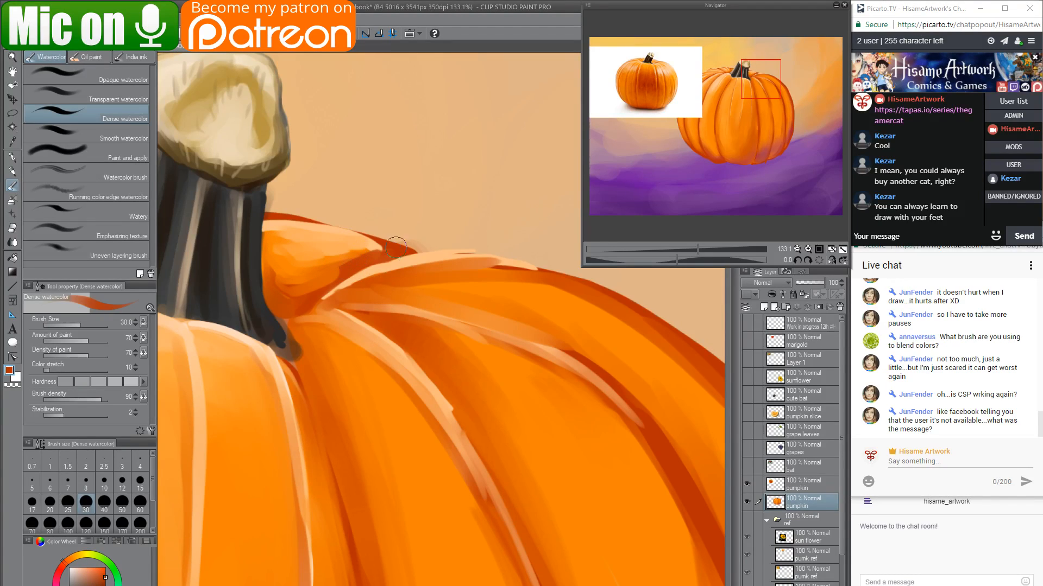
# Sample pale cream and repaint the highlight along the top of the upper right rib at size 30.
pyautogui.keyDown('alt'); pyautogui.click(345, 278); pyautogui.keyUp('alt')
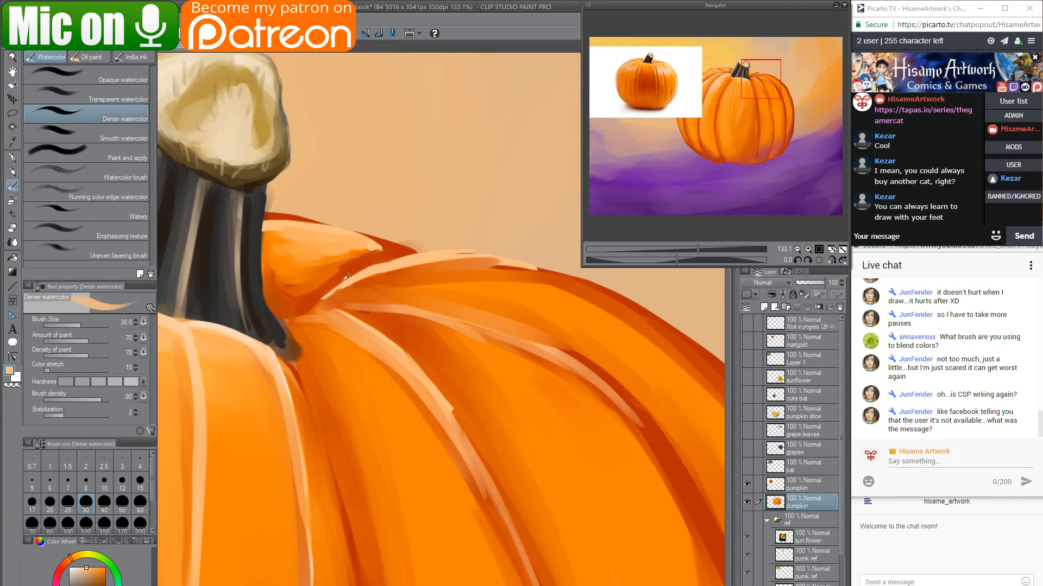
pyautogui.moveTo(314, 306)
pyautogui.mouseDown()
pyautogui.moveTo(416, 256)
pyautogui.moveTo(538, 269)
pyautogui.mouseUp()
pyautogui.moveTo(410, 265)
pyautogui.mouseDown()
pyautogui.moveTo(495, 262)
pyautogui.moveTo(544, 270)
pyautogui.moveTo(422, 257)
pyautogui.moveTo(573, 281)
pyautogui.mouseUp()
pyautogui.moveTo(478, 256); pyautogui.dragTo(619, 306)
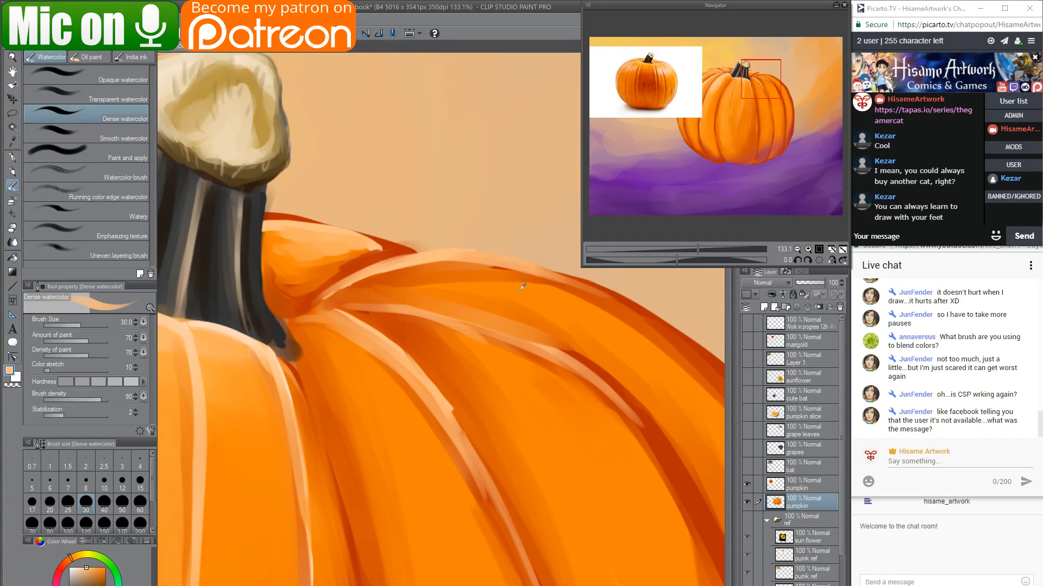
# Sample orange from the upper right rib and blend it along the right ribs beneath their highlights at size 60.
pyautogui.keyDown('alt'); pyautogui.click(522, 287); pyautogui.keyUp('alt')
pyautogui.press(']')
pyautogui.press(']')
pyautogui.press(']')
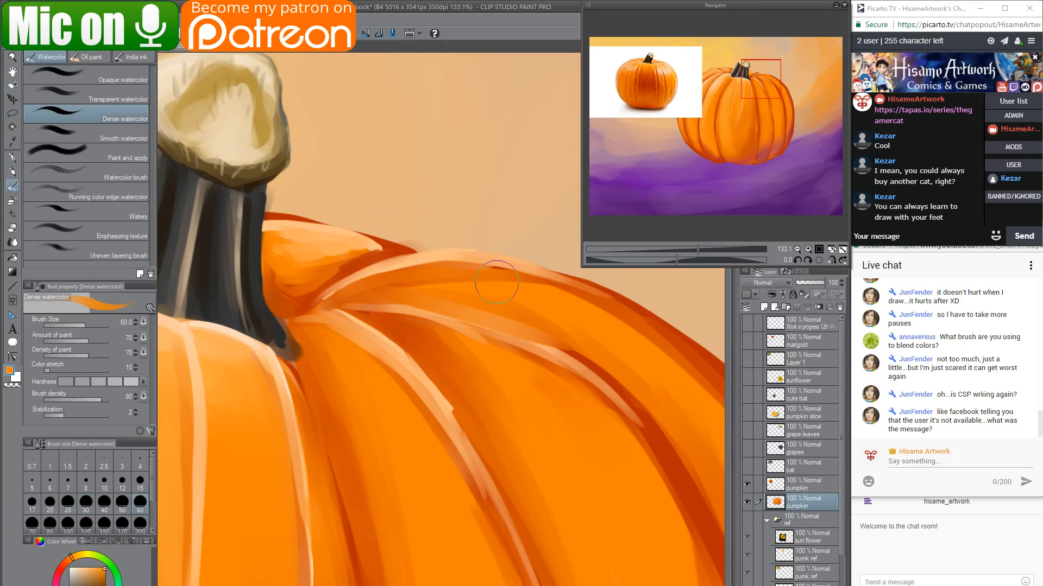
pyautogui.moveTo(498, 273); pyautogui.dragTo(605, 307)
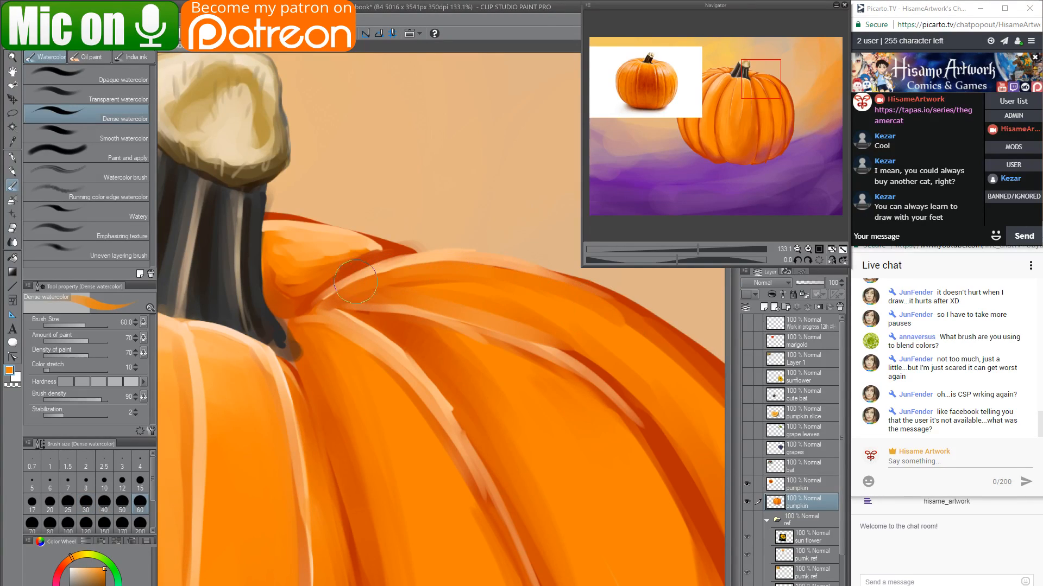
pyautogui.moveTo(337, 301); pyautogui.dragTo(550, 311)
pyautogui.moveTo(482, 404); pyautogui.dragTo(320, 343)
pyautogui.moveTo(468, 305); pyautogui.dragTo(506, 348)
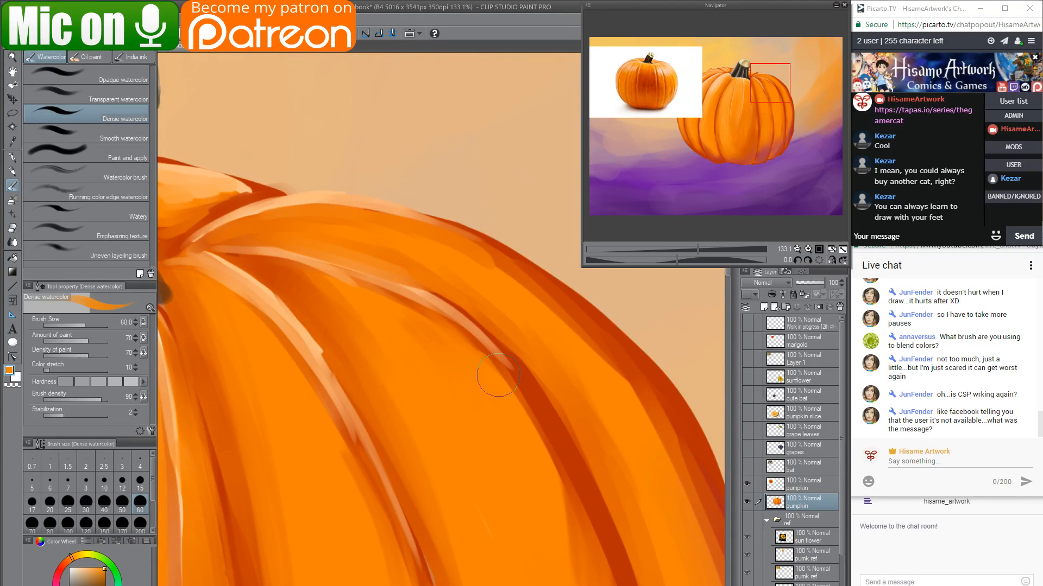
pyautogui.moveTo(421, 288); pyautogui.dragTo(473, 302)
# Sample dark red-orange and darken the groove between the right ribs where they meet beside the stem, at size 60.
pyautogui.keyDown('alt'); pyautogui.click(304, 275); pyautogui.keyUp('alt')
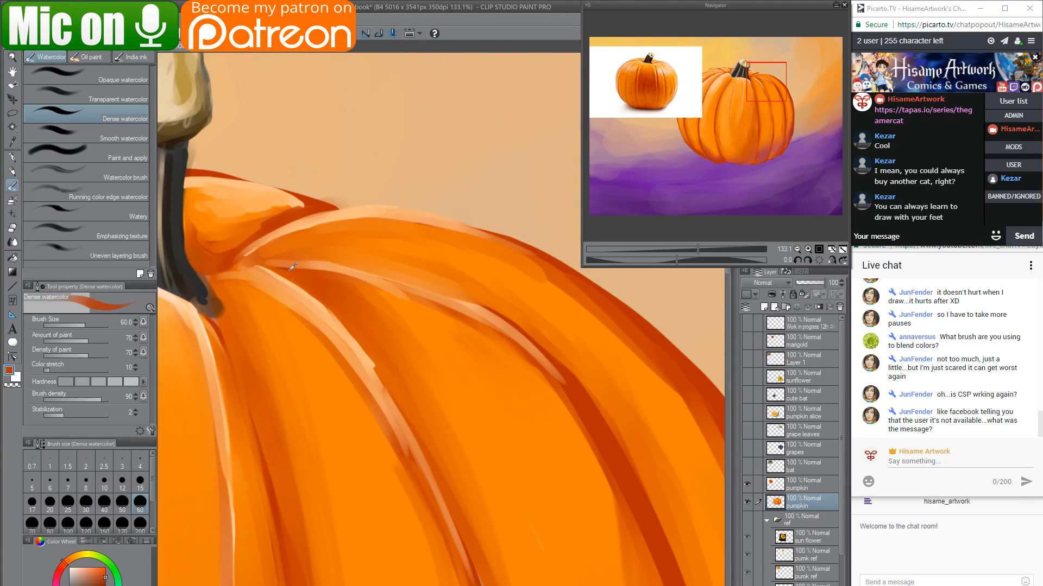
pyautogui.keyDown('alt'); pyautogui.click(237, 271); pyautogui.keyUp('alt')
pyautogui.moveTo(238, 273)
pyautogui.mouseDown()
pyautogui.moveTo(318, 294)
pyautogui.moveTo(365, 346)
pyautogui.mouseUp()
pyautogui.moveTo(314, 302); pyautogui.dragTo(408, 405)
pyautogui.moveTo(225, 264); pyautogui.dragTo(301, 285)
pyautogui.moveTo(239, 274)
pyautogui.mouseDown()
pyautogui.moveTo(297, 287)
pyautogui.moveTo(343, 338)
pyautogui.mouseUp()
pyautogui.moveTo(276, 269)
pyautogui.mouseDown()
pyautogui.moveTo(383, 347)
pyautogui.moveTo(287, 268)
pyautogui.moveTo(415, 417)
pyautogui.moveTo(345, 333)
pyautogui.mouseUp()
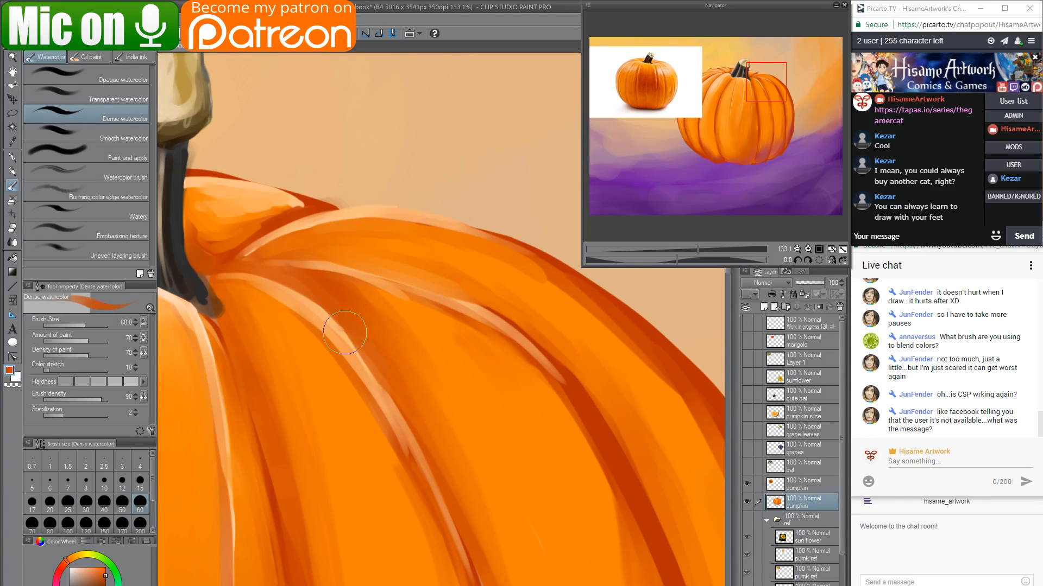
# Sample pale cream and draw a thin highlight at the stem end of the right rib using the Turnip pen, reduced to size 12.
pyautogui.press('p')
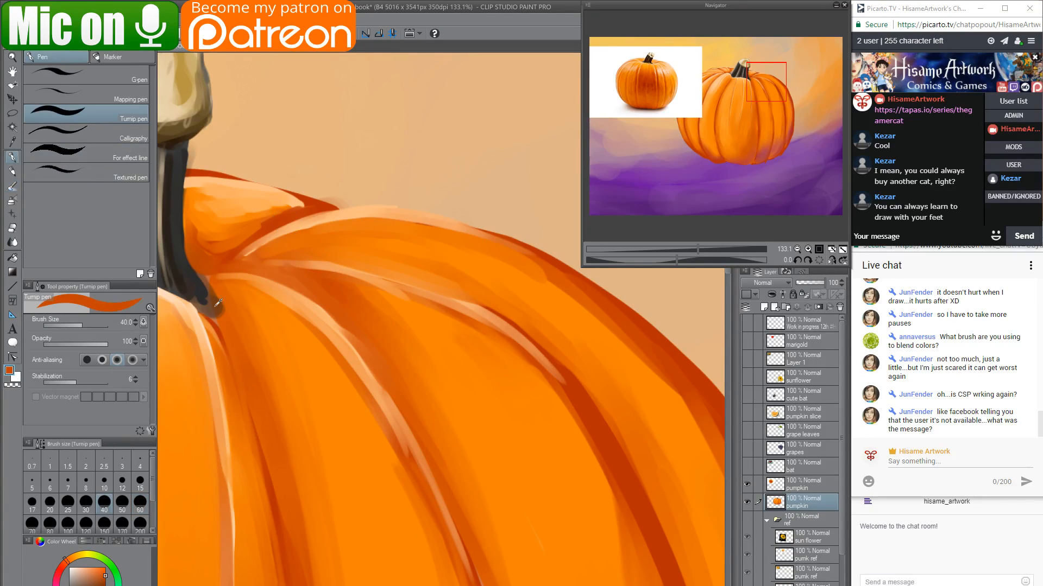
pyautogui.keyDown('alt'); pyautogui.click(168, 299); pyautogui.keyUp('alt')
pyautogui.moveTo(213, 275); pyautogui.dragTo(293, 297)
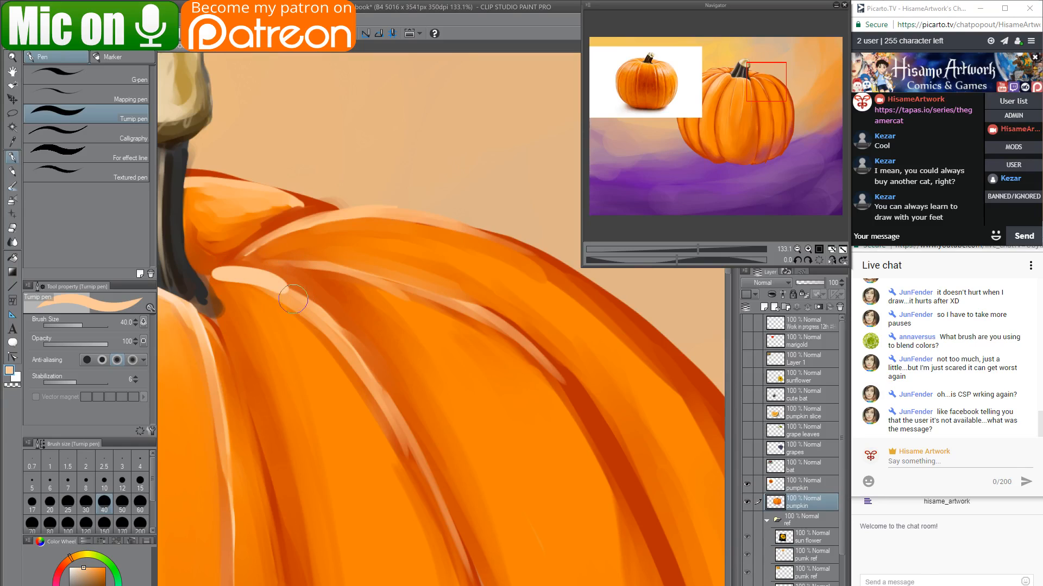
pyautogui.hotkey('ctrl', 'z')
pyautogui.press('[')
pyautogui.press('[')
pyautogui.press('[')
pyautogui.press('[')
pyautogui.press('[')
pyautogui.press('[')
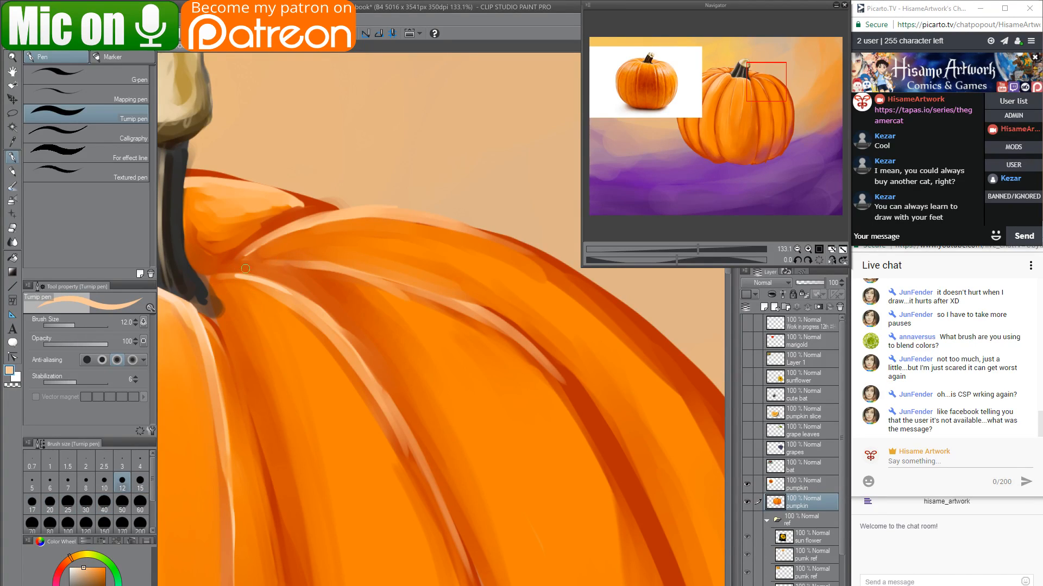
pyautogui.moveTo(244, 267); pyautogui.dragTo(341, 267)
pyautogui.hotkey('ctrl', 'z')
pyautogui.moveTo(239, 268); pyautogui.dragTo(348, 272)
# Edge the right rib's highlight with sampled dark red-orange, and redraw its pale start near the stem with the Turnip pen at size 12.
pyautogui.keyDown('alt'); pyautogui.click(583, 409); pyautogui.keyUp('alt')
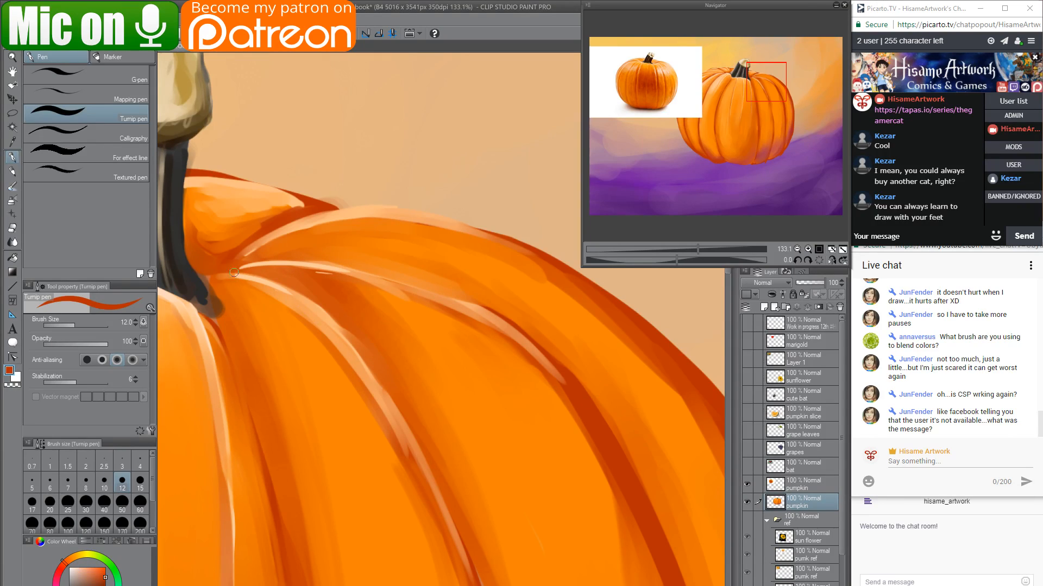
pyautogui.moveTo(233, 272)
pyautogui.mouseDown()
pyautogui.moveTo(310, 303)
pyautogui.moveTo(237, 274)
pyautogui.moveTo(299, 292)
pyautogui.moveTo(349, 336)
pyautogui.moveTo(357, 359)
pyautogui.mouseUp()
pyautogui.moveTo(318, 306); pyautogui.dragTo(379, 374)
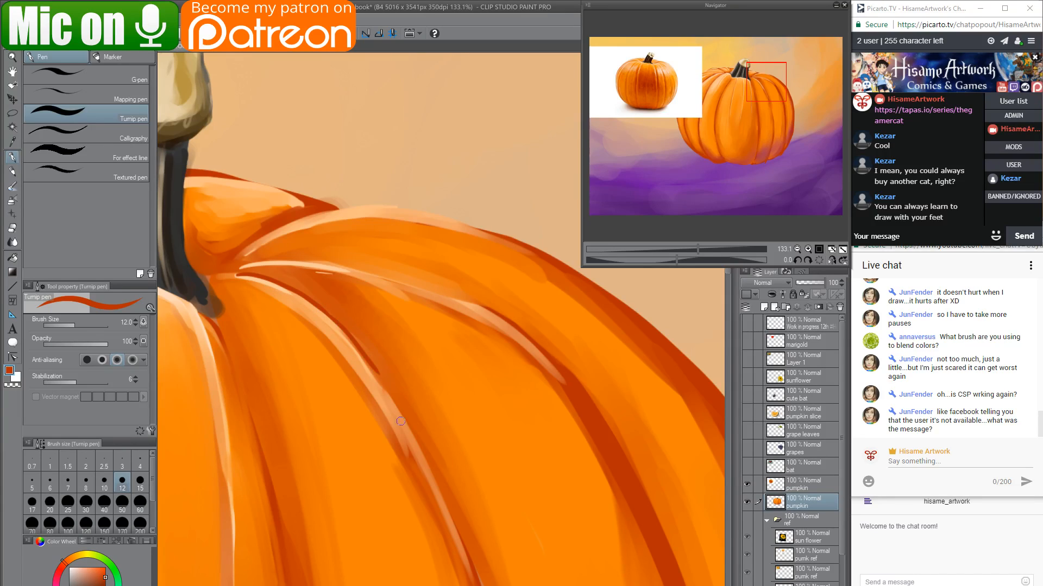
pyautogui.keyDown('alt'); pyautogui.click(272, 279); pyautogui.keyUp('alt')
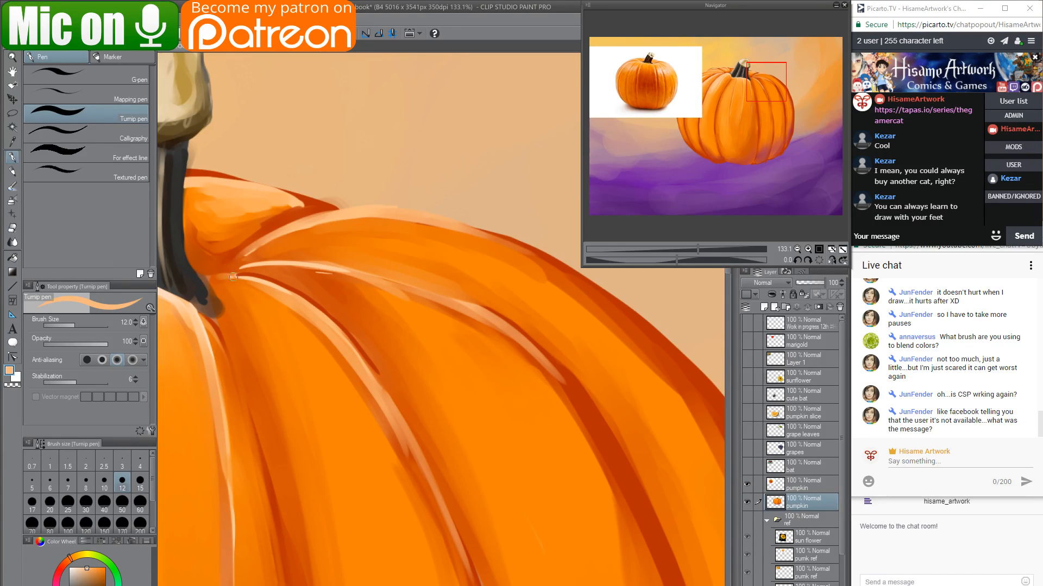
pyautogui.moveTo(233, 277)
pyautogui.mouseDown()
pyautogui.moveTo(290, 291)
pyautogui.moveTo(319, 322)
pyautogui.mouseUp()
# Shade between the pale highlights beside the stem with sampled dark red-orange, using the Dense watercolor brush at size 20.
pyautogui.click(11, 185)
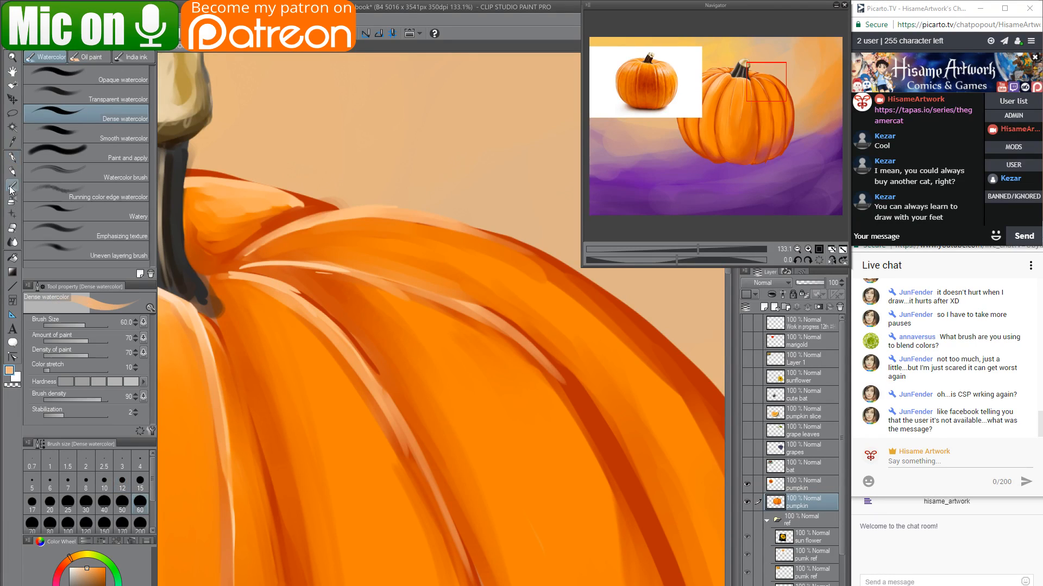
pyautogui.keyDown('alt'); pyautogui.click(304, 294); pyautogui.keyUp('alt')
pyautogui.press('[')
pyautogui.press('[')
pyautogui.press('[')
pyautogui.press('[')
pyautogui.press('[')
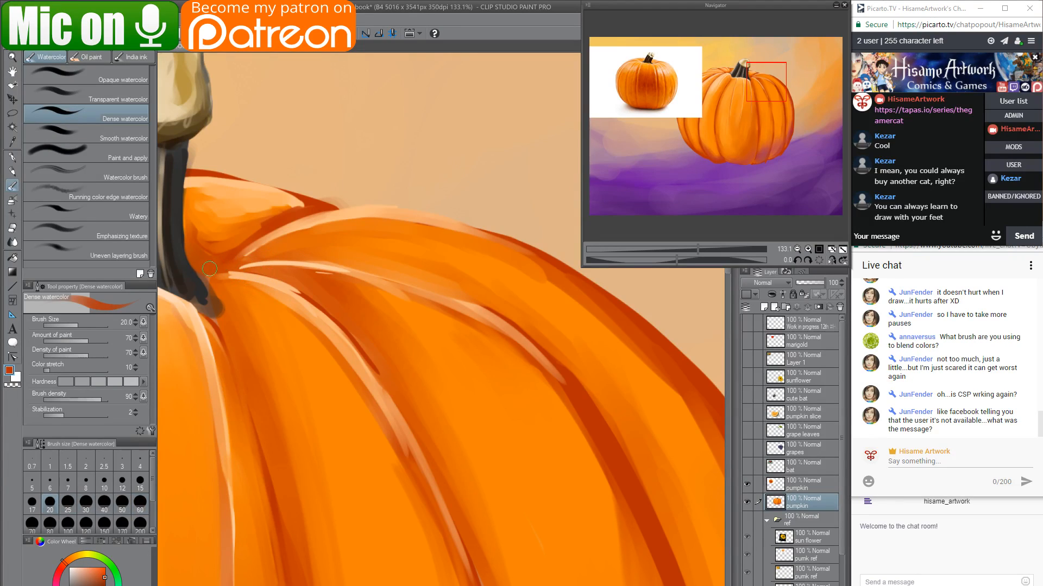
pyautogui.moveTo(267, 282); pyautogui.dragTo(317, 305)
# Extend the dark red-orange shadow down the outer side of the middle right rib's highlight at size 40.
pyautogui.press(']')
pyautogui.press(']')
pyautogui.press(']')
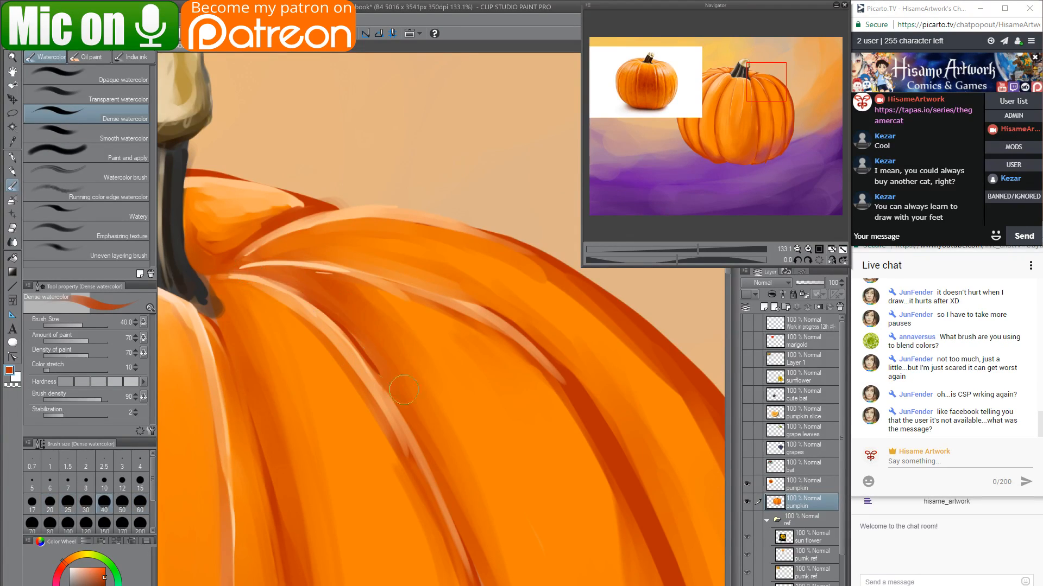
pyautogui.moveTo(461, 455); pyautogui.dragTo(372, 291)
pyautogui.moveTo(272, 174)
pyautogui.mouseDown()
pyautogui.moveTo(368, 305)
pyautogui.moveTo(415, 459)
pyautogui.mouseUp()
pyautogui.moveTo(368, 294); pyautogui.dragTo(434, 491)
pyautogui.moveTo(431, 407); pyautogui.dragTo(416, 256)
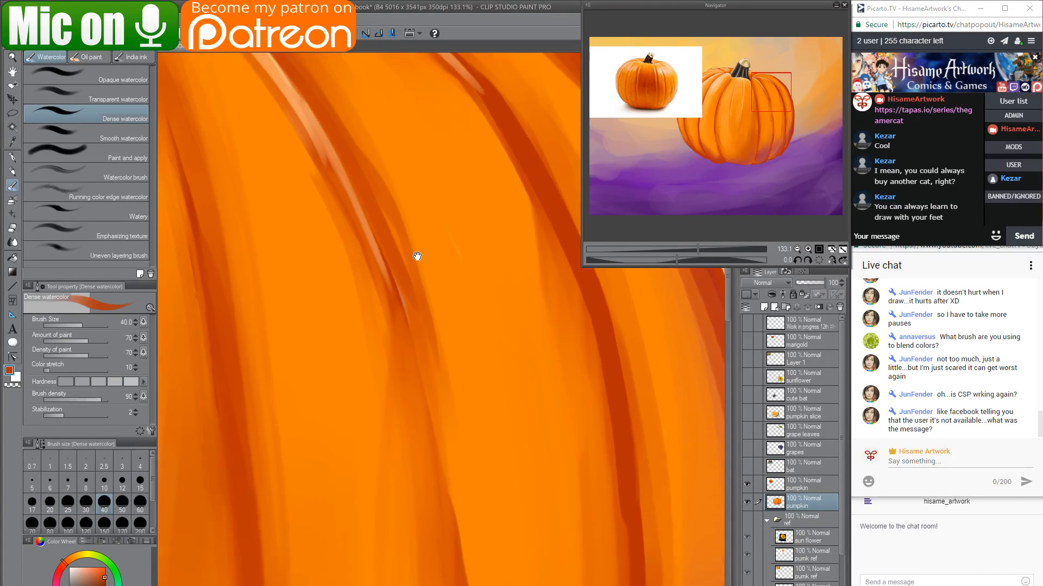
pyautogui.moveTo(377, 206)
pyautogui.mouseDown()
pyautogui.moveTo(420, 296)
pyautogui.moveTo(438, 411)
pyautogui.mouseUp()
pyautogui.moveTo(408, 290); pyautogui.dragTo(424, 397)
pyautogui.moveTo(399, 231); pyautogui.dragTo(413, 300)
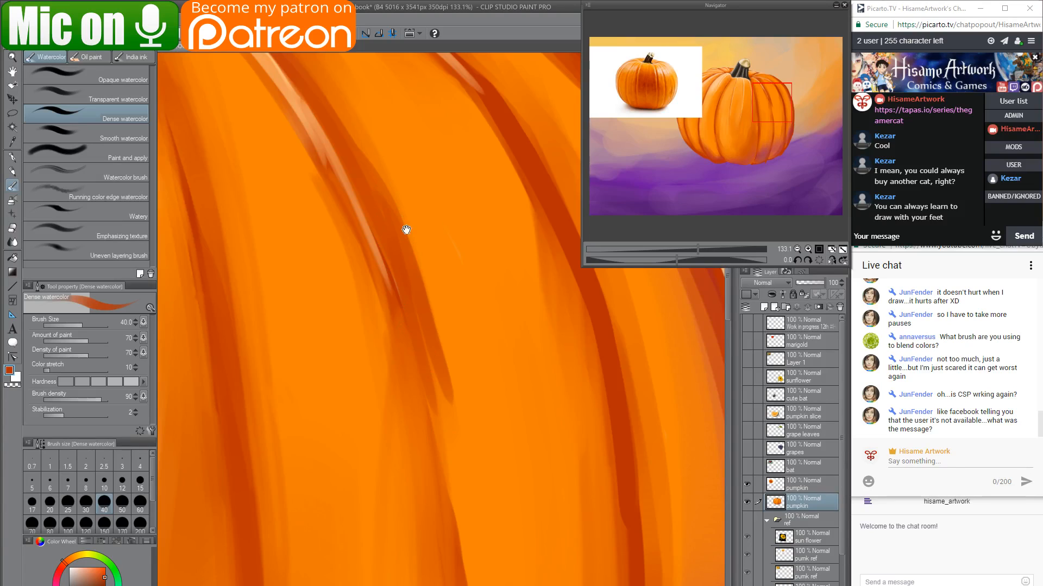
pyautogui.moveTo(392, 203); pyautogui.dragTo(472, 410)
# Sample orange and smooth the inner side of the middle right rib's highlight from the stem downward at size 40.
pyautogui.keyDown('alt'); pyautogui.click(236, 133); pyautogui.keyUp('alt')
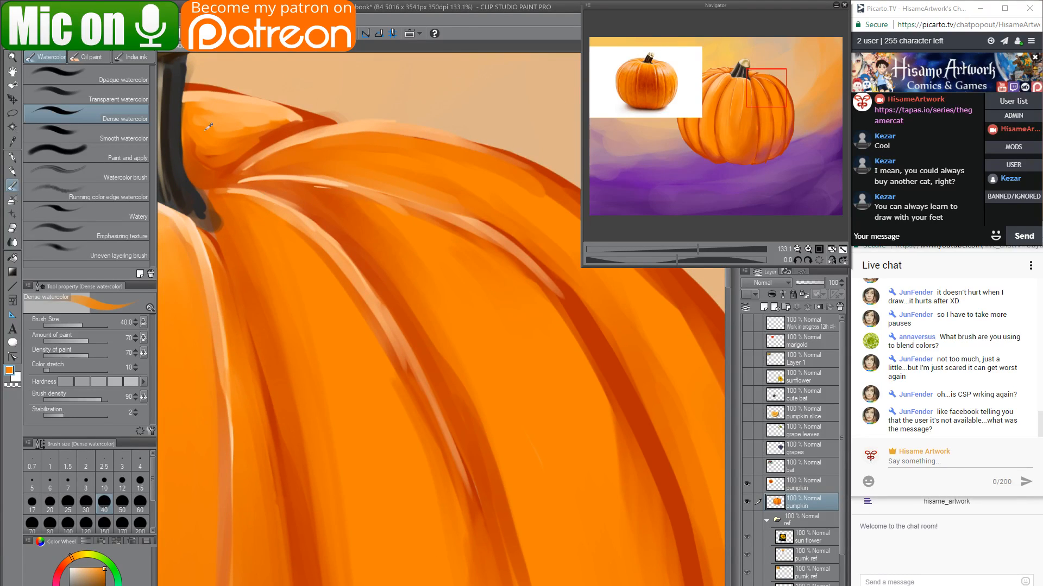
pyautogui.moveTo(255, 204); pyautogui.dragTo(365, 350)
pyautogui.moveTo(347, 290); pyautogui.dragTo(445, 475)
pyautogui.moveTo(366, 307)
pyautogui.mouseDown()
pyautogui.moveTo(445, 503)
pyautogui.moveTo(434, 434)
pyautogui.moveTo(459, 545)
pyautogui.mouseUp()
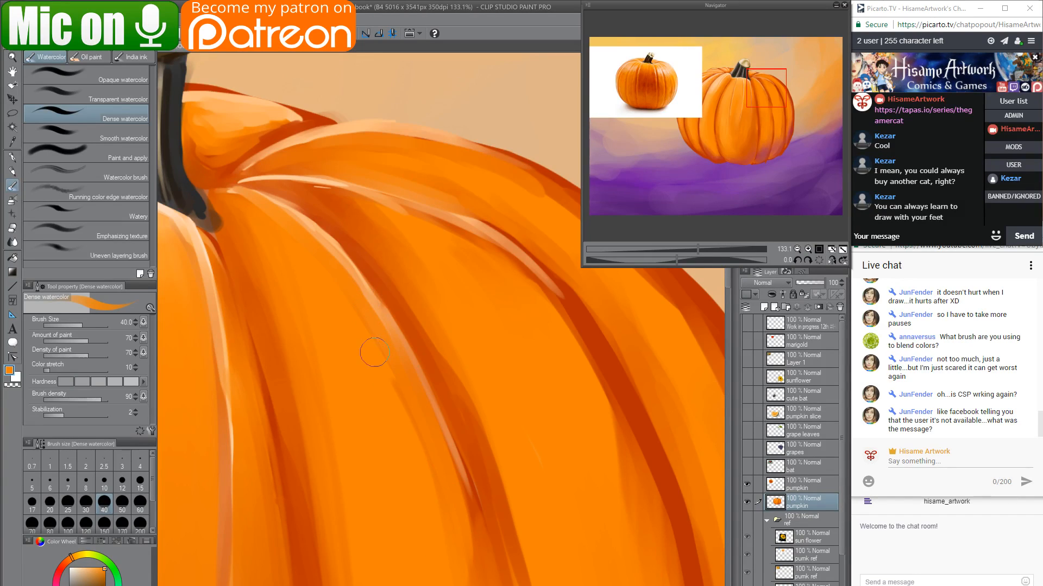
pyautogui.moveTo(340, 283); pyautogui.dragTo(423, 375)
# Sample light orange from the front rib and paint a soft glow along the top of the right rib beside the stem.
pyautogui.keyDown('alt'); pyautogui.click(166, 308); pyautogui.keyUp('alt')
pyautogui.moveTo(316, 279)
pyautogui.mouseDown()
pyautogui.moveTo(355, 298)
pyautogui.moveTo(457, 410)
pyautogui.moveTo(340, 316)
pyautogui.moveTo(419, 378)
pyautogui.mouseUp()
pyautogui.moveTo(373, 331)
pyautogui.mouseDown()
pyautogui.moveTo(467, 419)
pyautogui.moveTo(476, 447)
pyautogui.mouseUp()
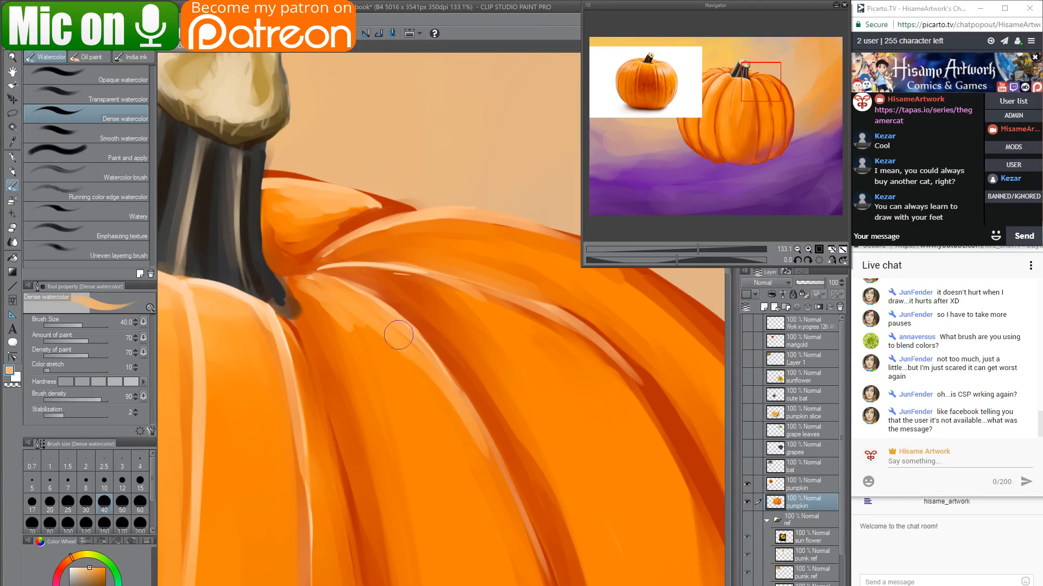
pyautogui.moveTo(399, 336); pyautogui.dragTo(474, 432)
# Sample dark red-orange and redefine the groove beside the front rib and the edge of the stem's lower tip at size 17.
pyautogui.moveTo(361, 340); pyautogui.dragTo(414, 226)
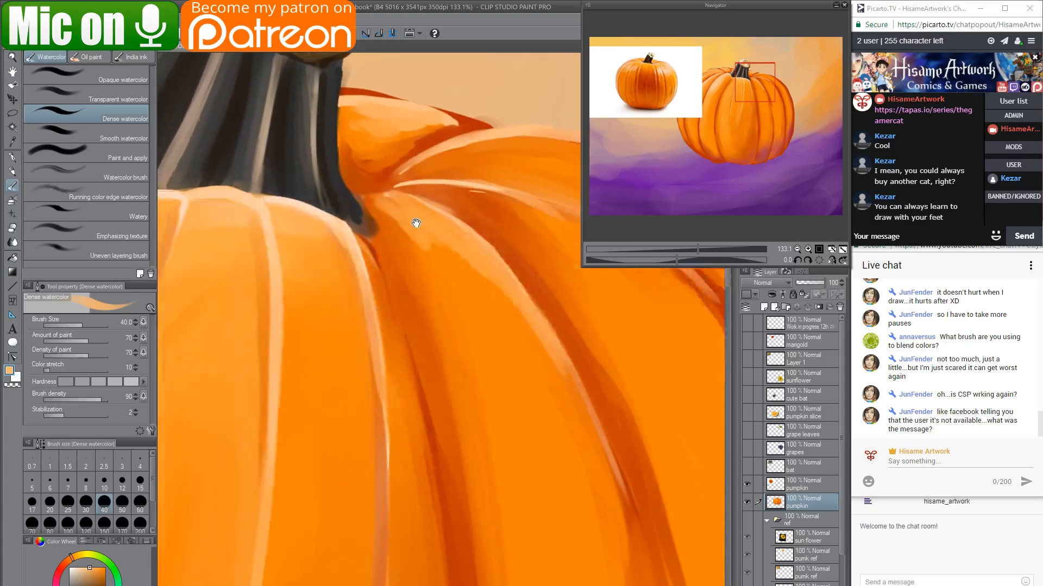
pyautogui.keyDown('alt'); pyautogui.click(426, 422); pyautogui.keyUp('alt')
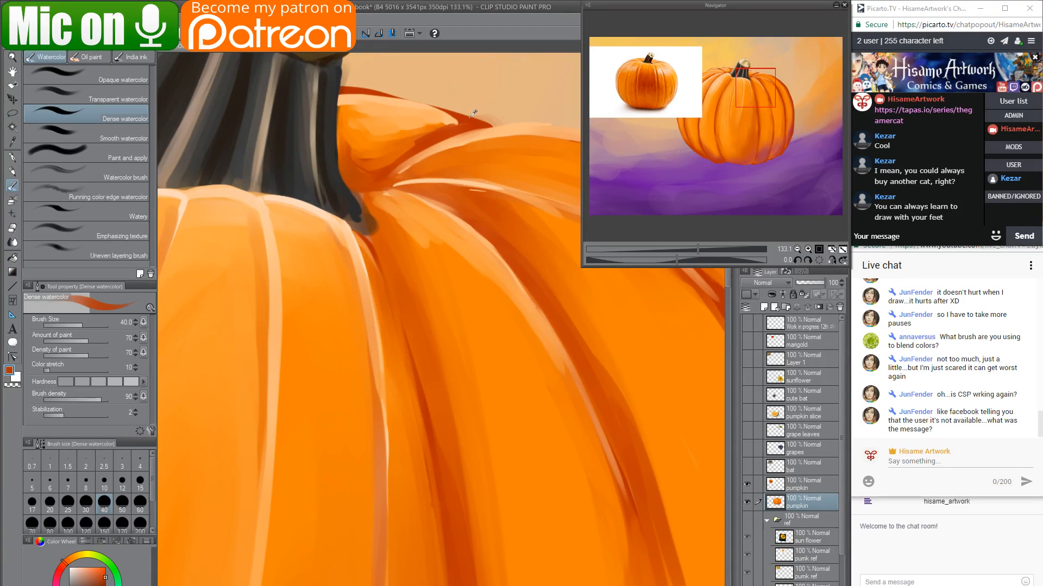
pyautogui.press('[')
pyautogui.press('[')
pyautogui.press('[')
pyautogui.press('[')
pyautogui.moveTo(360, 237); pyautogui.dragTo(417, 400)
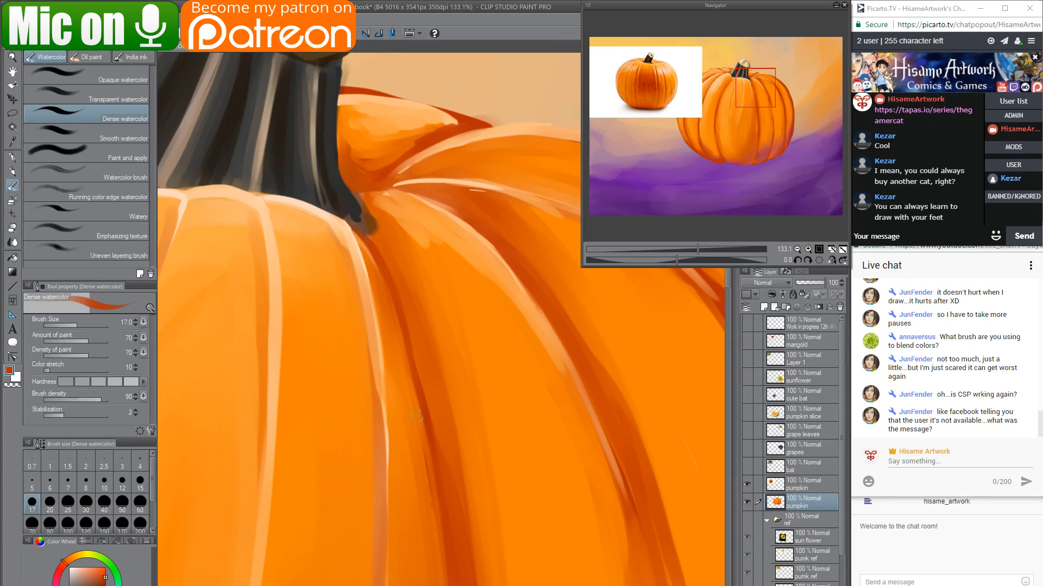
pyautogui.moveTo(366, 205); pyautogui.dragTo(370, 227)
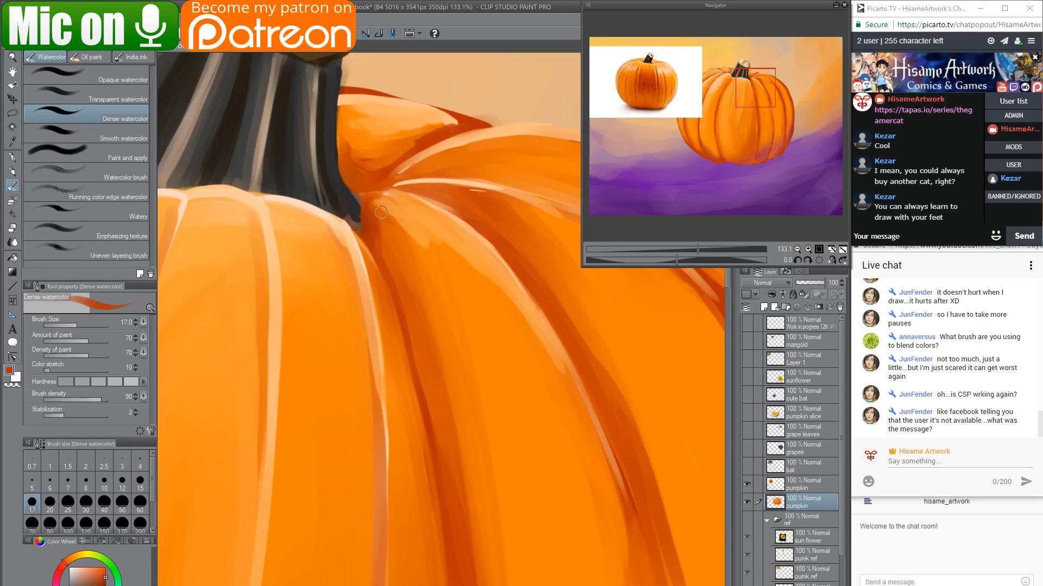
# Sample orange from the right rib and blend the shading beside the stem's tip with the Watercolor brush at size 60.
pyautogui.keyDown('alt'); pyautogui.click(409, 225); pyautogui.keyUp('alt')
pyautogui.press(']')
pyautogui.press(']')
pyautogui.press(']')
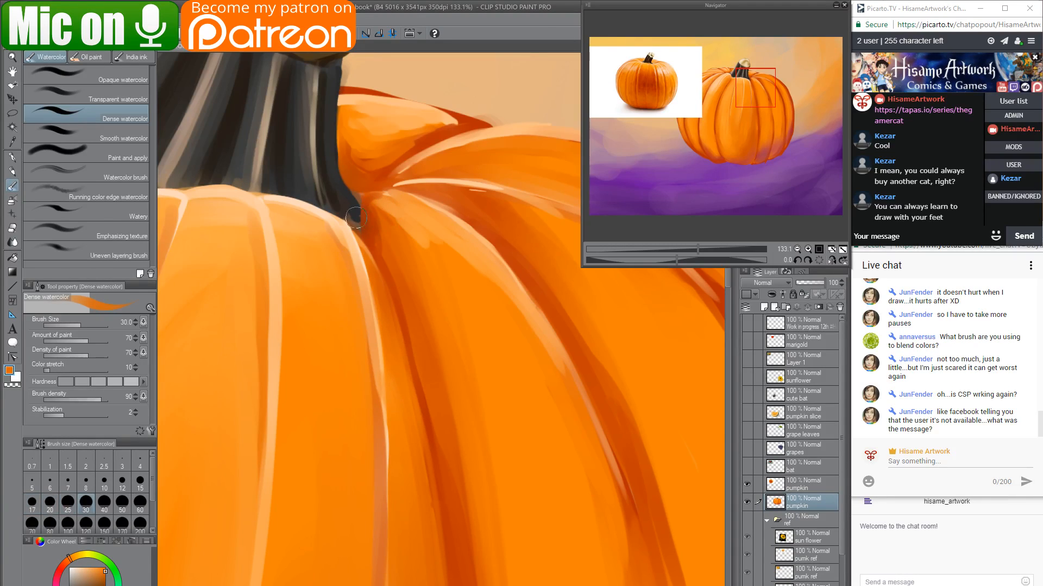
pyautogui.click(83, 167)
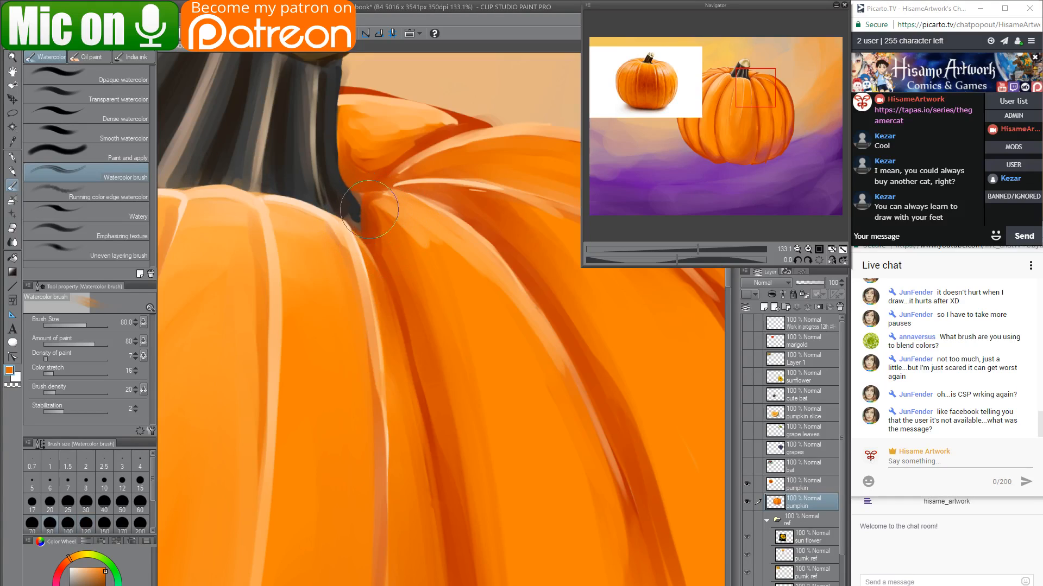
pyautogui.moveTo(372, 216)
pyautogui.mouseDown()
pyautogui.moveTo(385, 254)
pyautogui.moveTo(428, 261)
pyautogui.mouseUp()
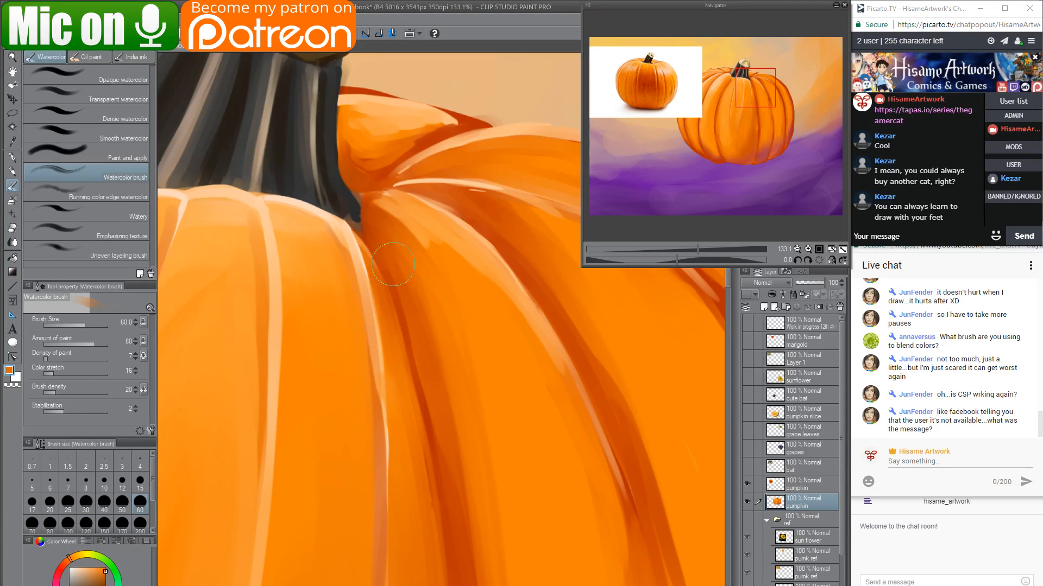
# Soften the lower part of the groove to the right of the front rib with the Watercolor brush at size 120.
pyautogui.moveTo(502, 505); pyautogui.dragTo(448, 275)
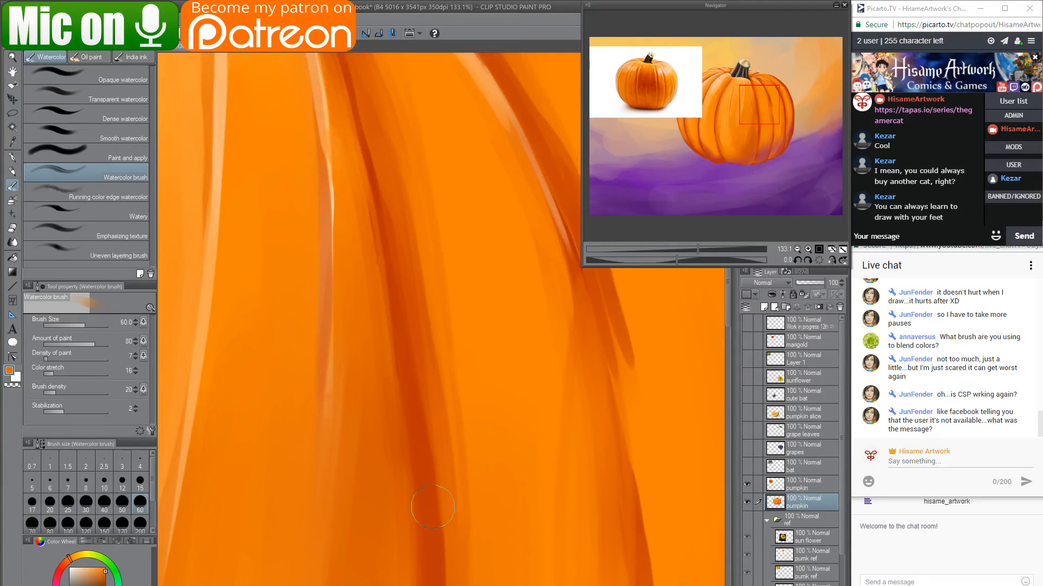
pyautogui.scroll(-3, 425, 275)
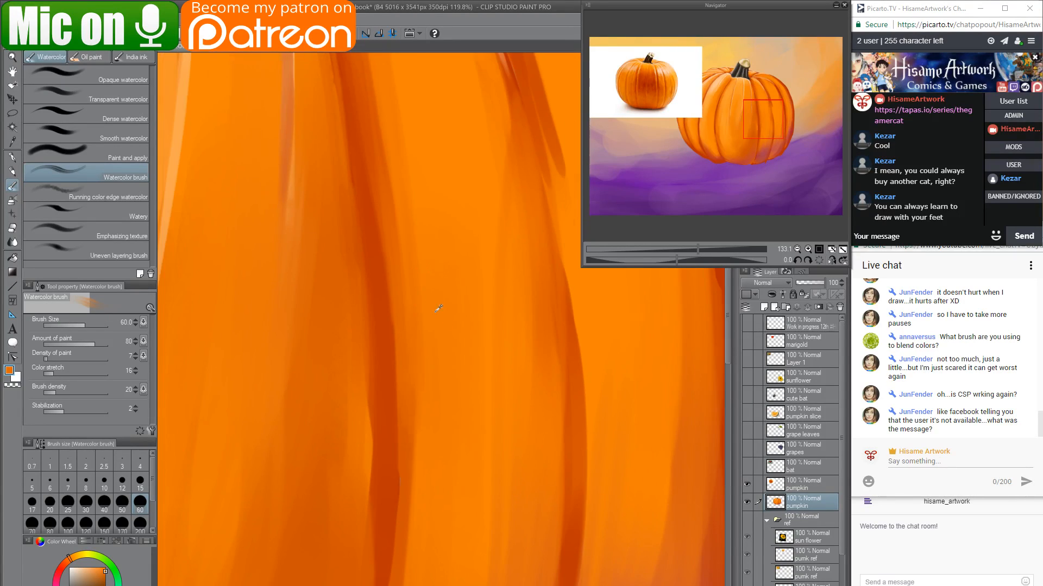
pyautogui.scroll(-5, 478, 358)
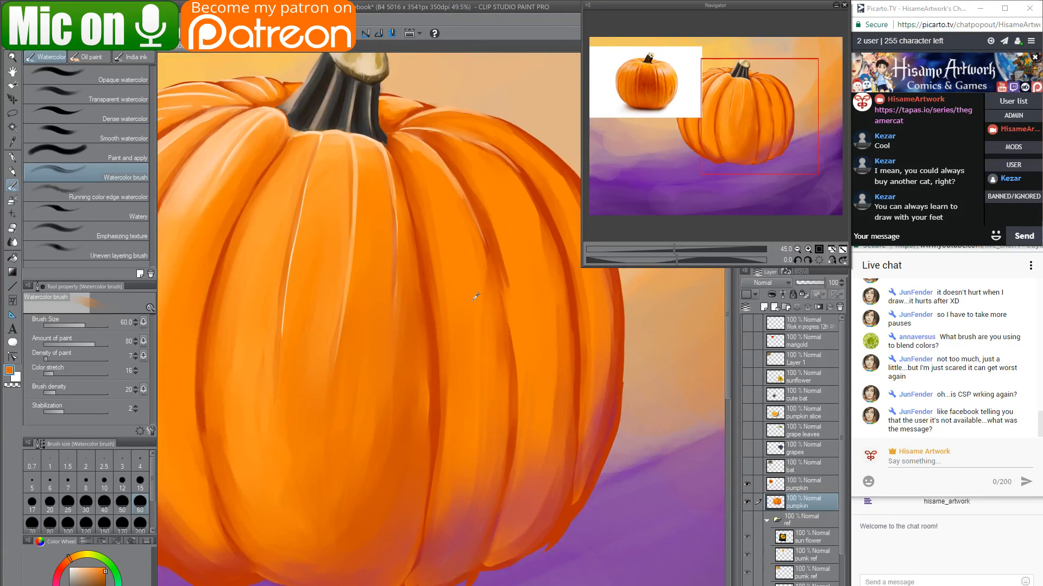
pyautogui.click(86, 523)
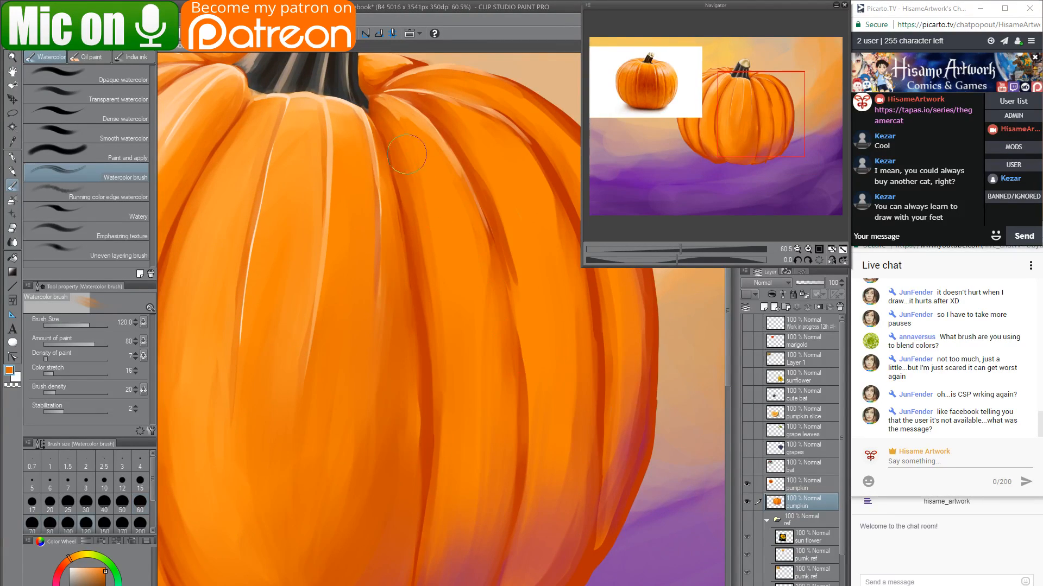
pyautogui.moveTo(444, 390); pyautogui.dragTo(431, 505)
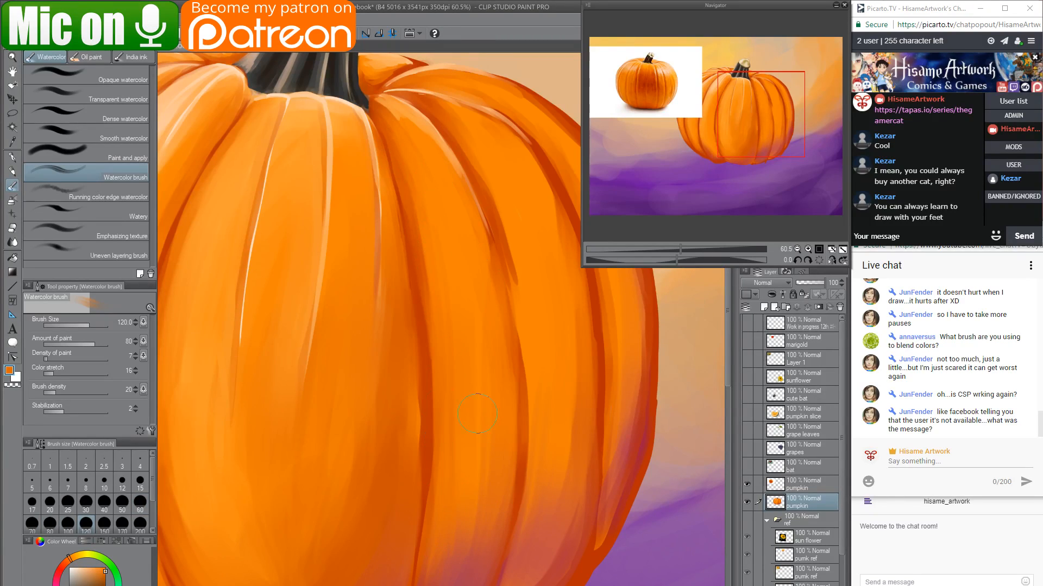
# Blend the upper shading of the right ribs with the Watercolor brush at size 120, and at size 70 with a sampled orange.
pyautogui.moveTo(435, 165)
pyautogui.mouseDown()
pyautogui.moveTo(491, 271)
pyautogui.moveTo(518, 361)
pyautogui.mouseUp()
pyautogui.moveTo(458, 119); pyautogui.dragTo(549, 363)
pyautogui.moveTo(468, 157)
pyautogui.mouseDown()
pyautogui.moveTo(526, 301)
pyautogui.moveTo(505, 458)
pyautogui.mouseUp()
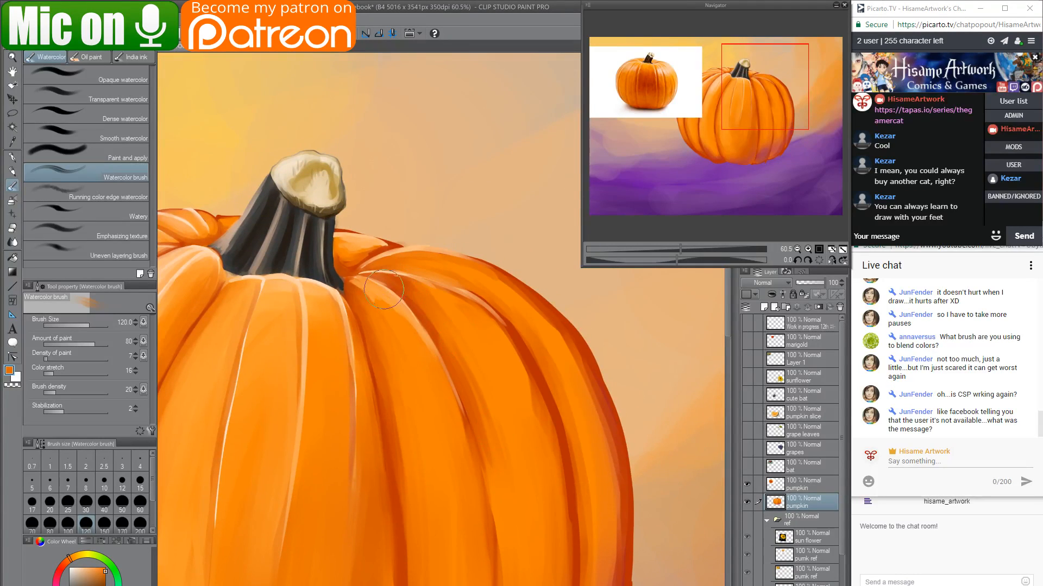
pyautogui.press('[')
pyautogui.press('[')
pyautogui.press('[')
pyautogui.moveTo(414, 297); pyautogui.dragTo(465, 383)
pyautogui.keyDown('alt'); pyautogui.click(450, 302); pyautogui.keyUp('alt')
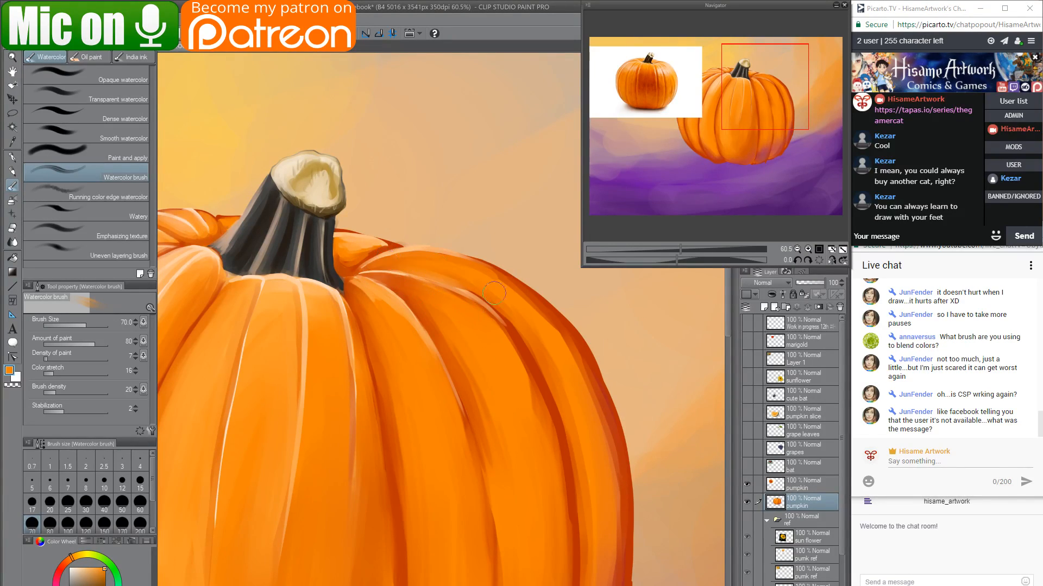
pyautogui.moveTo(504, 310); pyautogui.dragTo(562, 338)
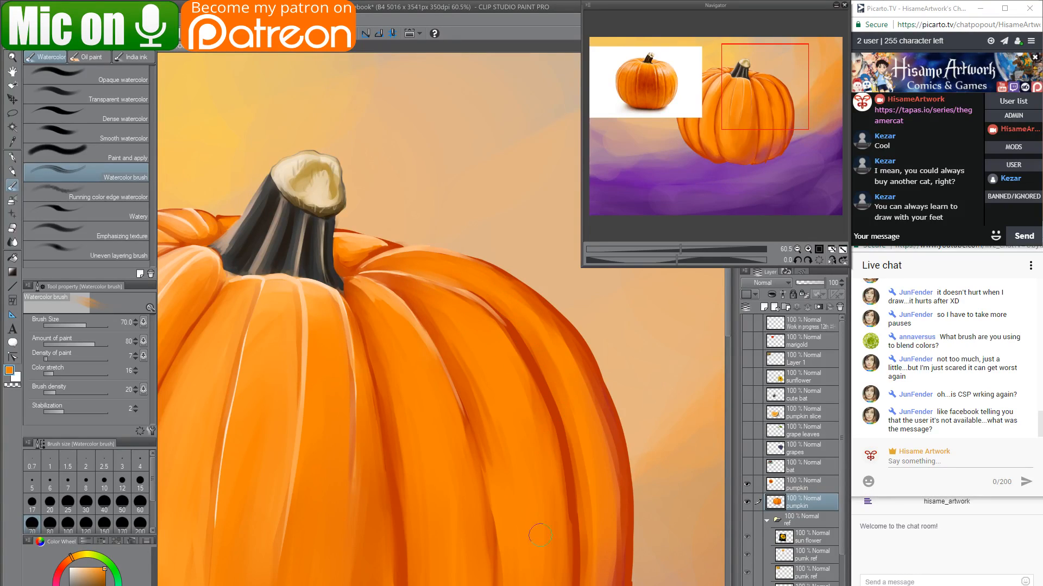
# Paint orange over the upper part of the right rib beside the stem's tip with the Dense watercolor brush at size 50.
pyautogui.moveTo(367, 231); pyautogui.dragTo(340, 241)
pyautogui.press('[')
pyautogui.press('[')
pyautogui.press('[')
pyautogui.press('[')
pyautogui.click(68, 119)
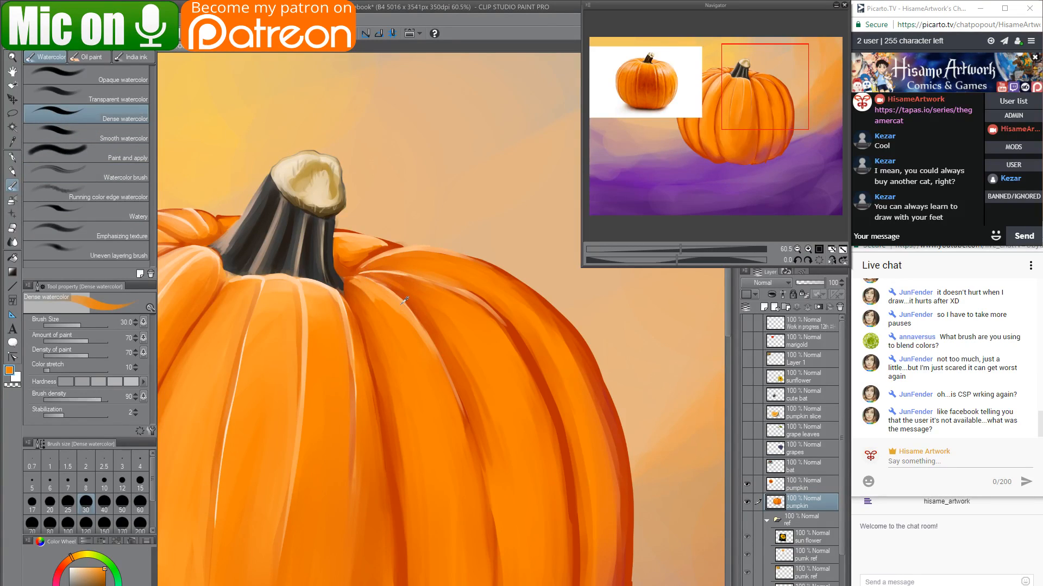
pyautogui.scroll(5, 404, 300)
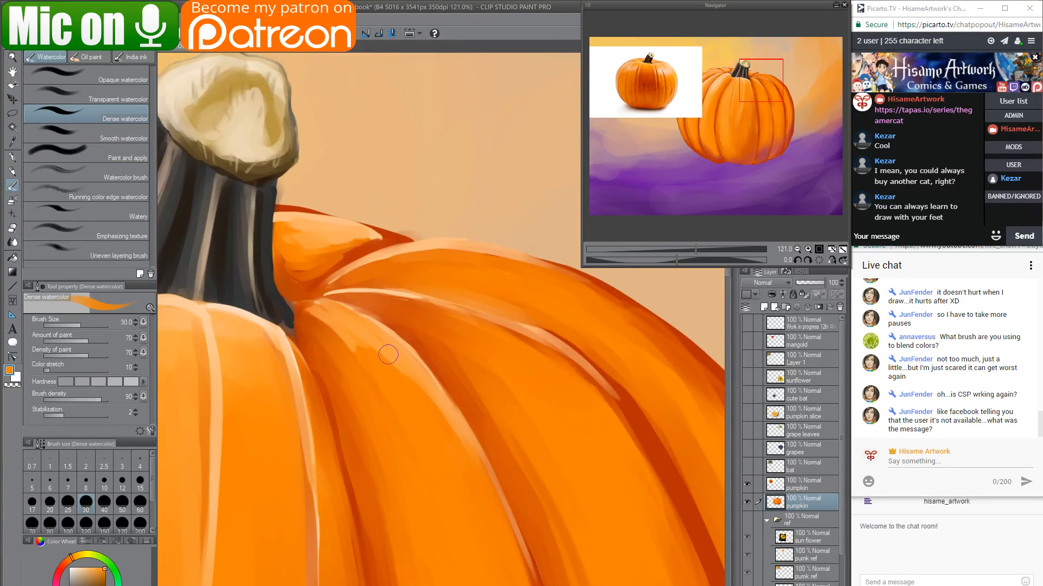
pyautogui.press(']')
pyautogui.press(']')
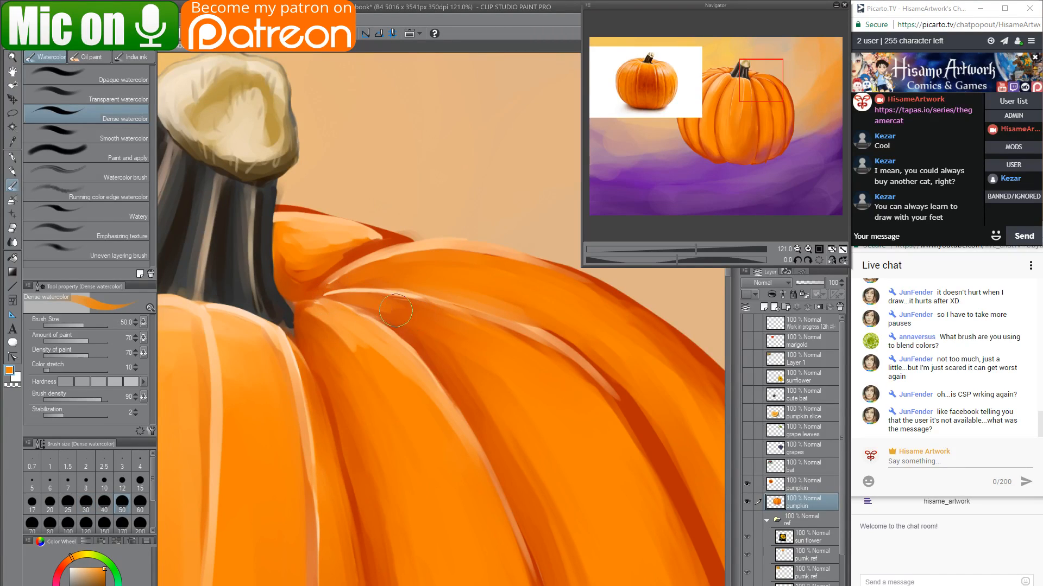
pyautogui.moveTo(366, 296); pyautogui.dragTo(455, 332)
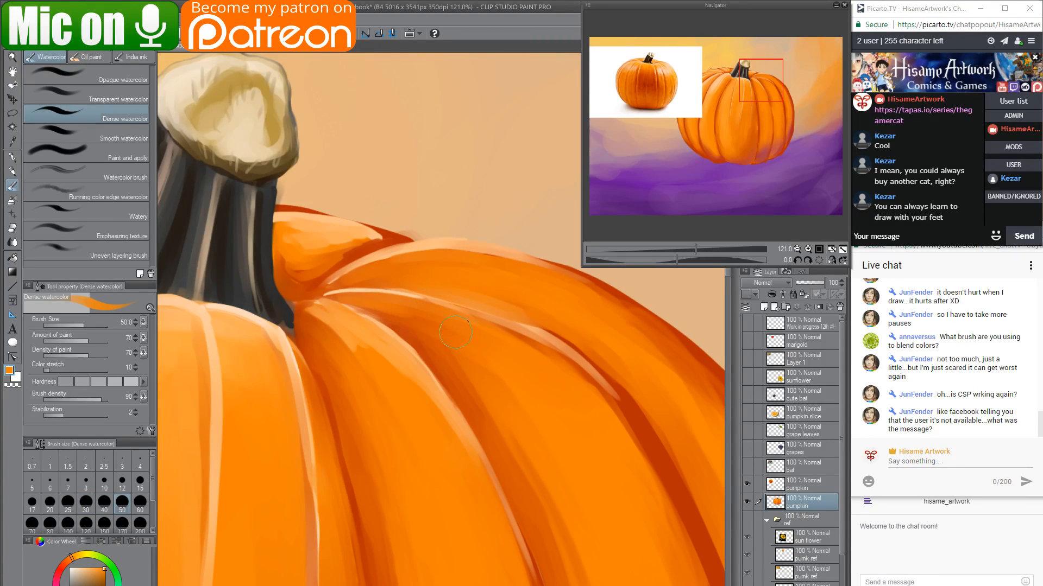
pyautogui.moveTo(360, 310); pyautogui.dragTo(462, 358)
# Sample light orange from the front rib and paint highlights along the top and outer edge of the right rib.
pyautogui.keyDown('alt'); pyautogui.click(236, 327); pyautogui.keyUp('alt')
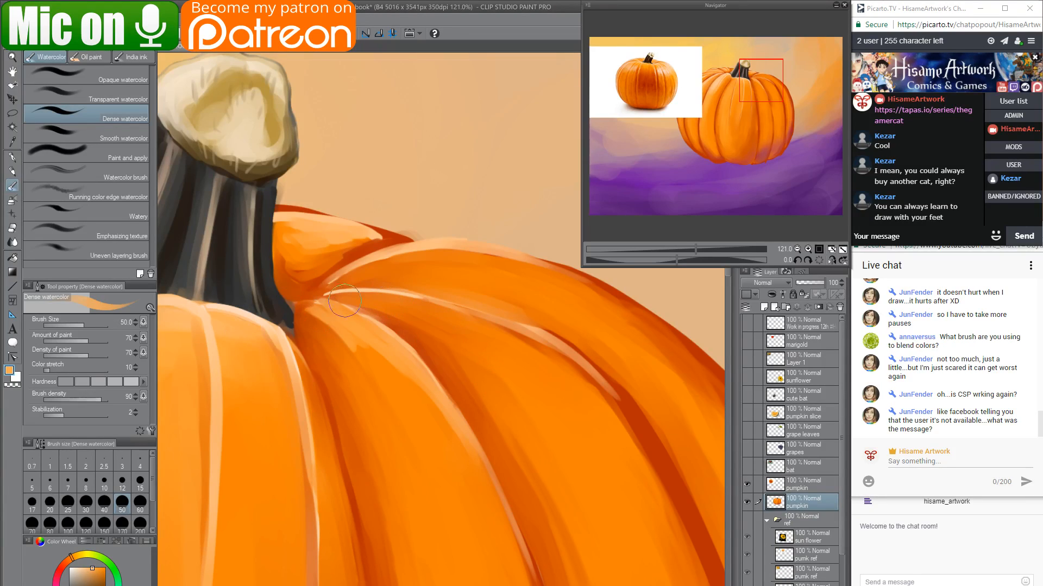
pyautogui.moveTo(345, 301); pyautogui.dragTo(426, 300)
pyautogui.hotkey('ctrl', 'z')
pyautogui.moveTo(326, 295)
pyautogui.mouseDown()
pyautogui.moveTo(384, 294)
pyautogui.moveTo(443, 313)
pyautogui.mouseUp()
pyautogui.moveTo(387, 295); pyautogui.dragTo(492, 319)
pyautogui.moveTo(424, 301); pyautogui.dragTo(559, 372)
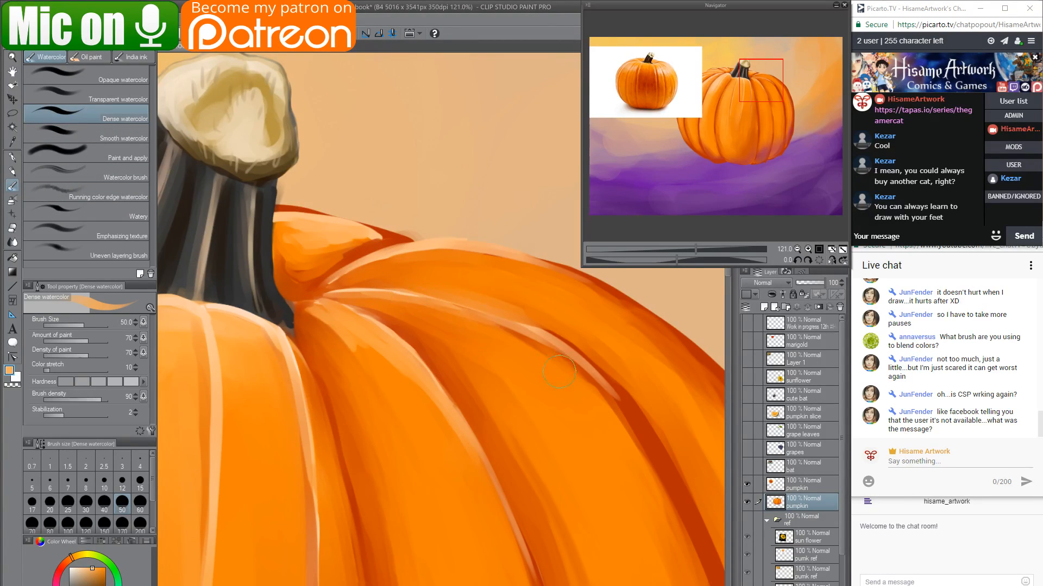
pyautogui.moveTo(465, 291)
pyautogui.mouseDown()
pyautogui.moveTo(512, 321)
pyautogui.moveTo(482, 325)
pyautogui.moveTo(576, 402)
pyautogui.mouseUp()
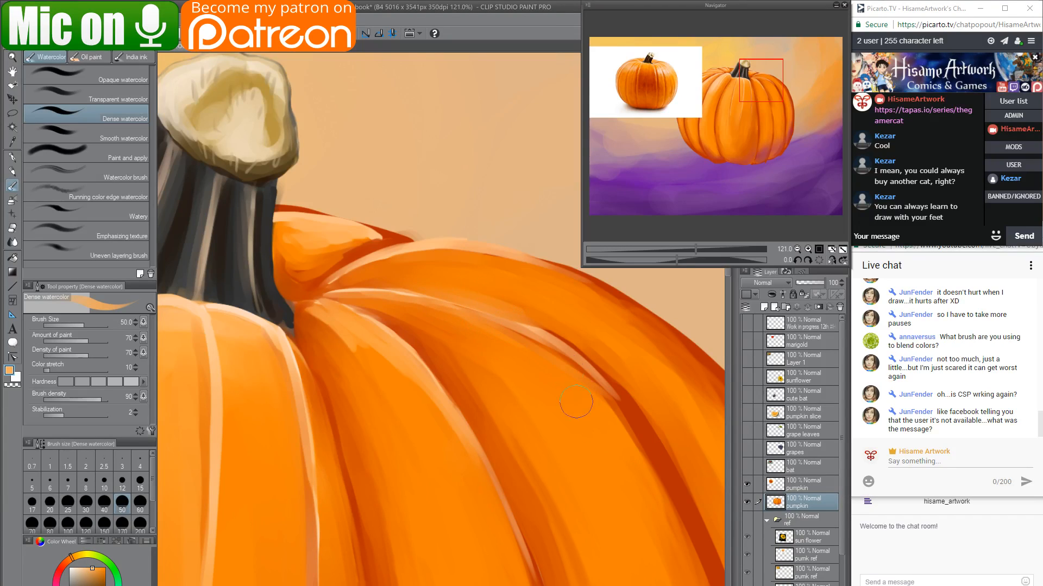
pyautogui.moveTo(508, 328); pyautogui.dragTo(629, 442)
pyautogui.moveTo(548, 350); pyautogui.dragTo(651, 467)
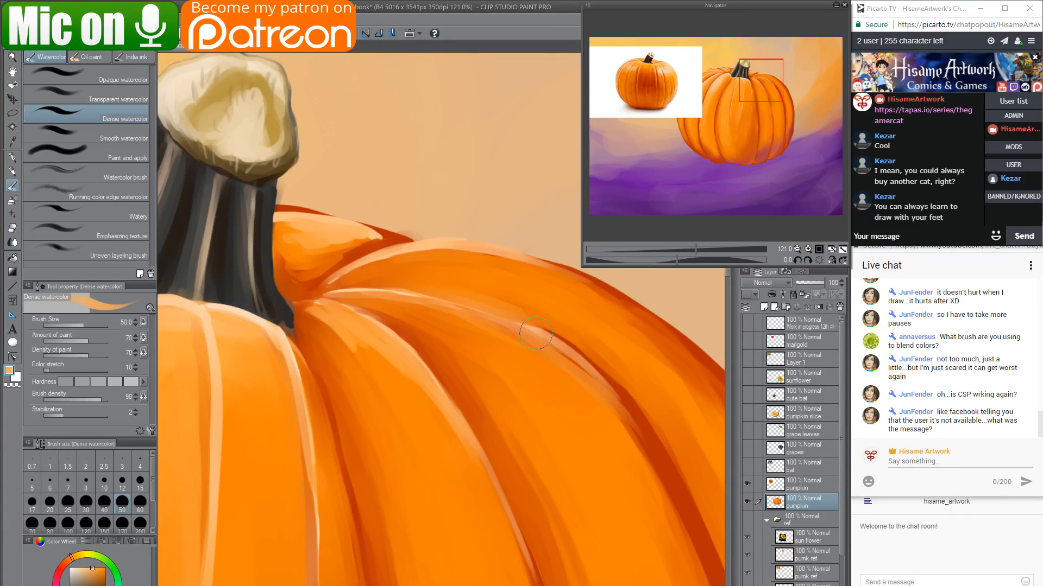
pyautogui.moveTo(536, 333)
pyautogui.mouseDown()
pyautogui.moveTo(653, 476)
pyautogui.moveTo(561, 348)
pyautogui.moveTo(682, 543)
pyautogui.mouseUp()
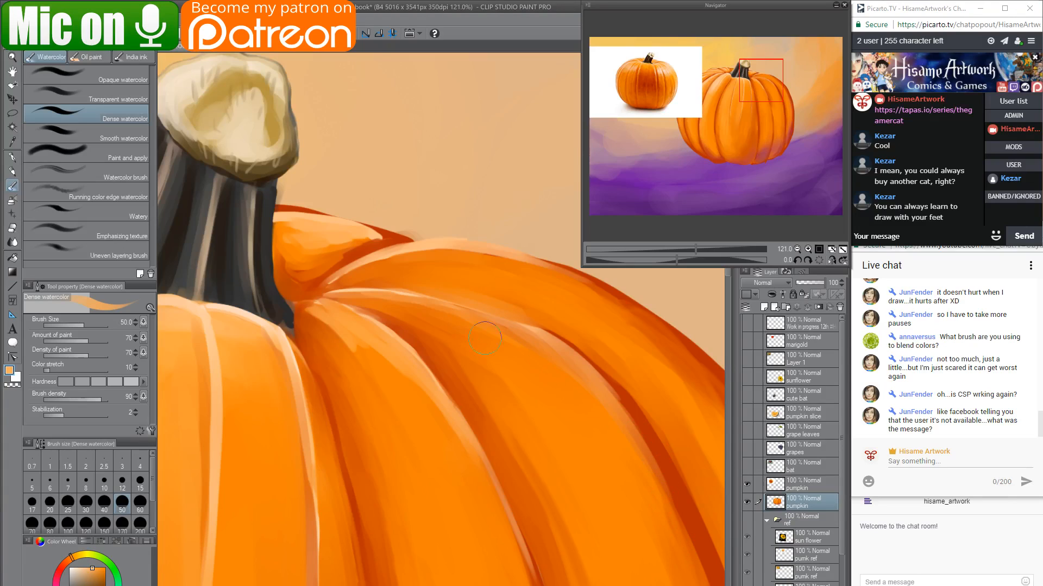
# Blend the new highlights on the right rib into the orange with the Watercolor brush at size 50.
pyautogui.click(64, 174)
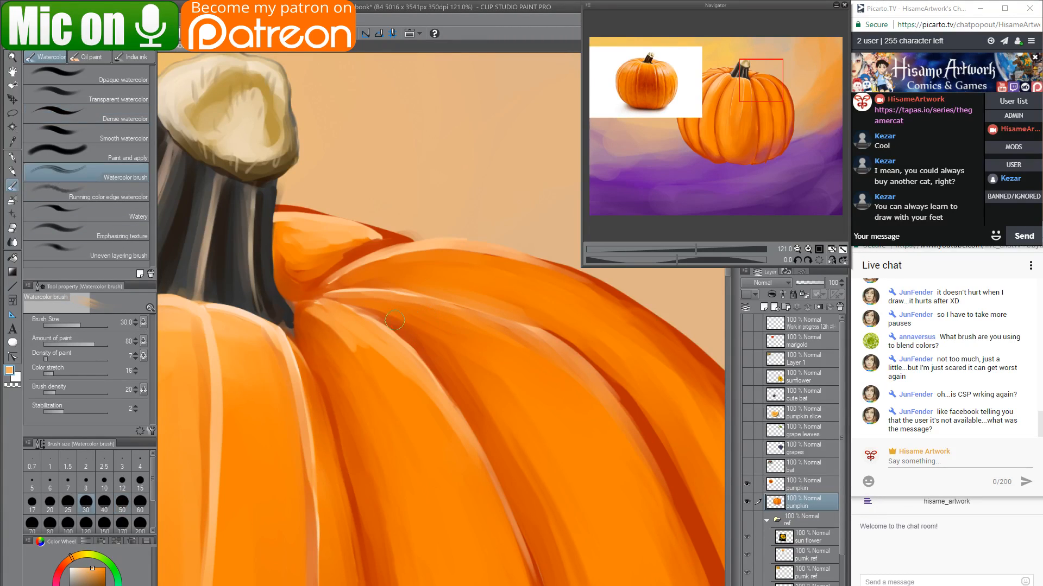
pyautogui.press(']')
pyautogui.press(']')
pyautogui.moveTo(524, 321)
pyautogui.mouseDown()
pyautogui.moveTo(663, 417)
pyautogui.moveTo(588, 405)
pyautogui.moveTo(447, 327)
pyautogui.mouseUp()
pyautogui.moveTo(437, 285); pyautogui.dragTo(538, 447)
pyautogui.moveTo(508, 380); pyautogui.dragTo(542, 492)
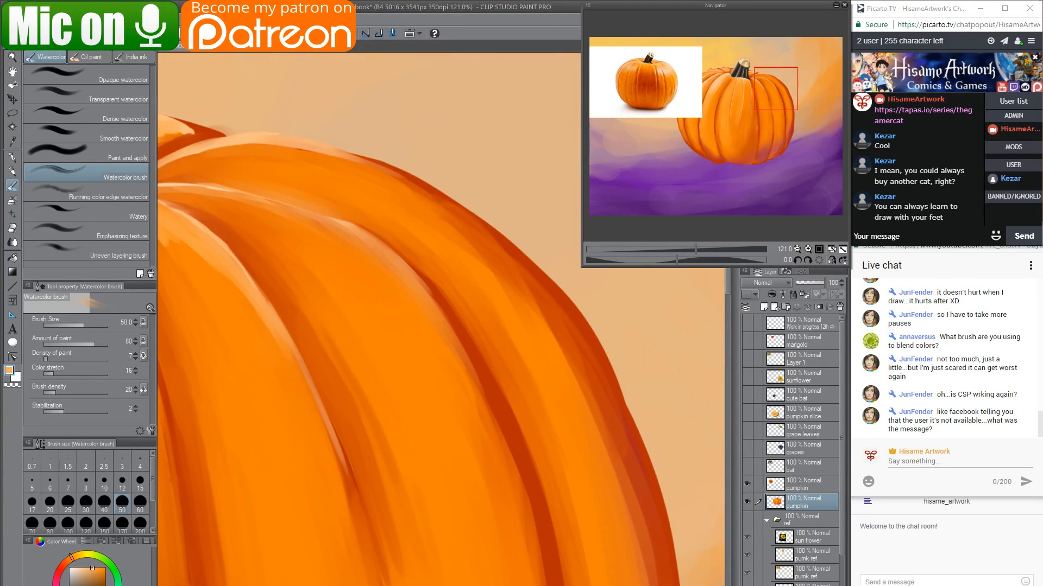
# Compare the whole painted pumpkin with the reference photo, with the photo's layer hidden and shown.
pyautogui.scroll(-6, 622, 478)
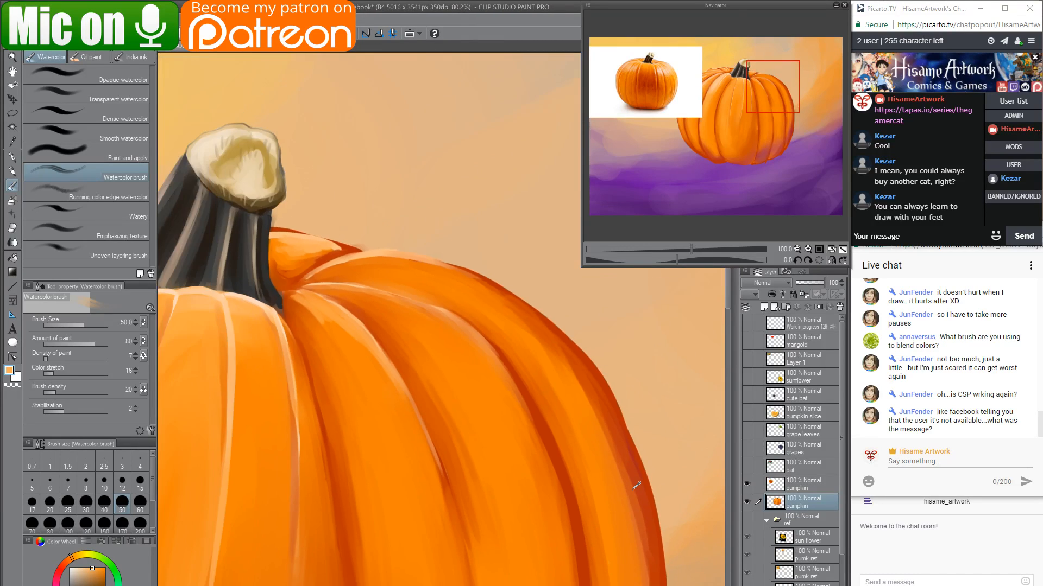
pyautogui.scroll(-1, 636, 485)
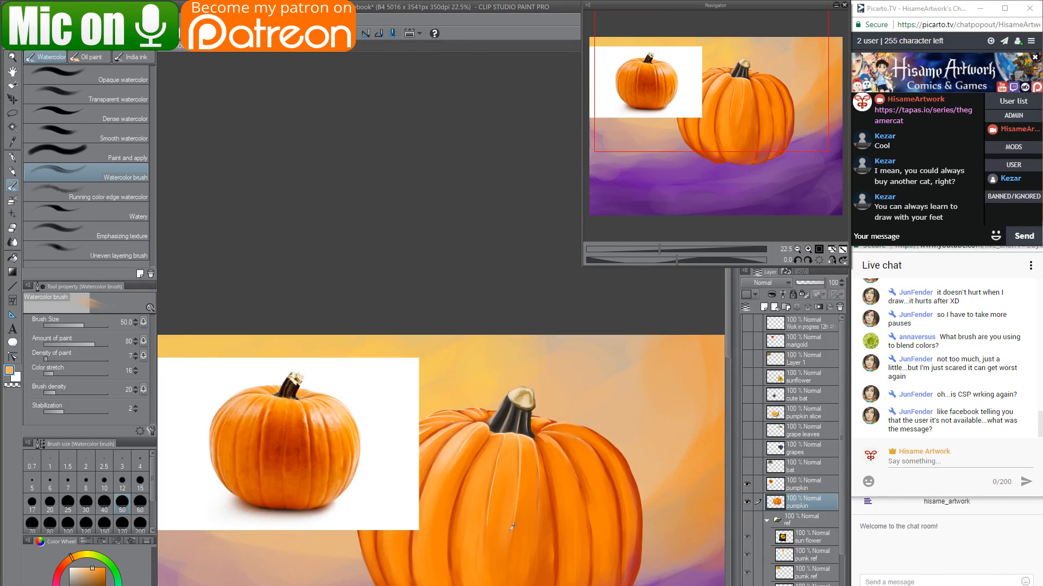
pyautogui.scroll(2, 543, 478)
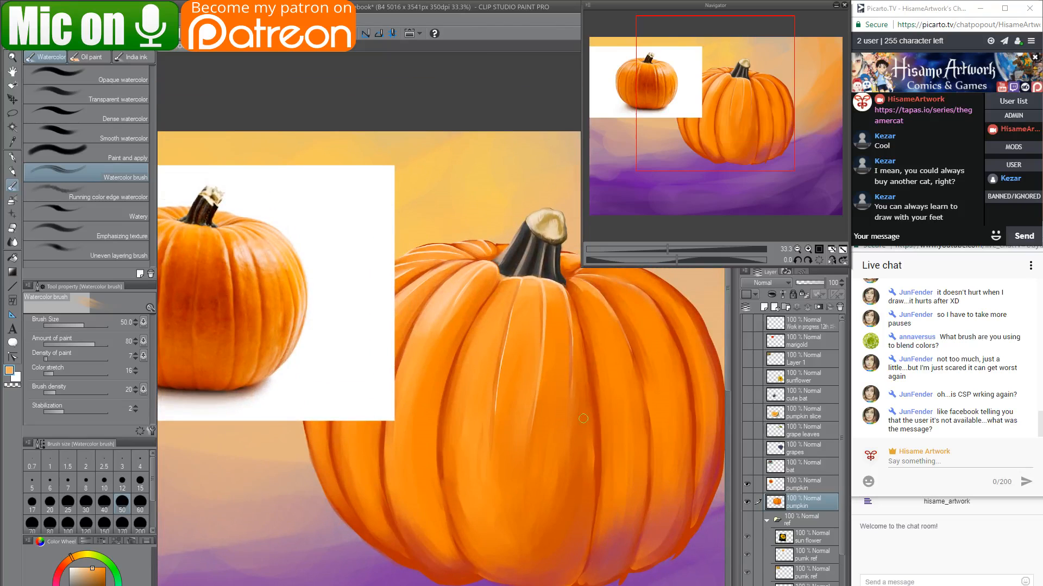
pyautogui.click(748, 485)
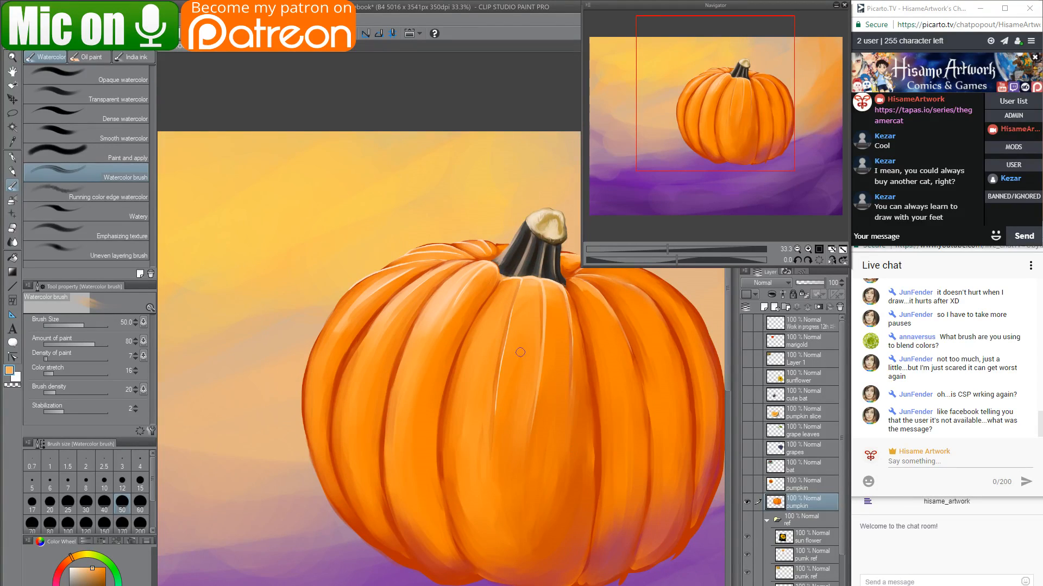
pyautogui.scroll(2, 526, 346)
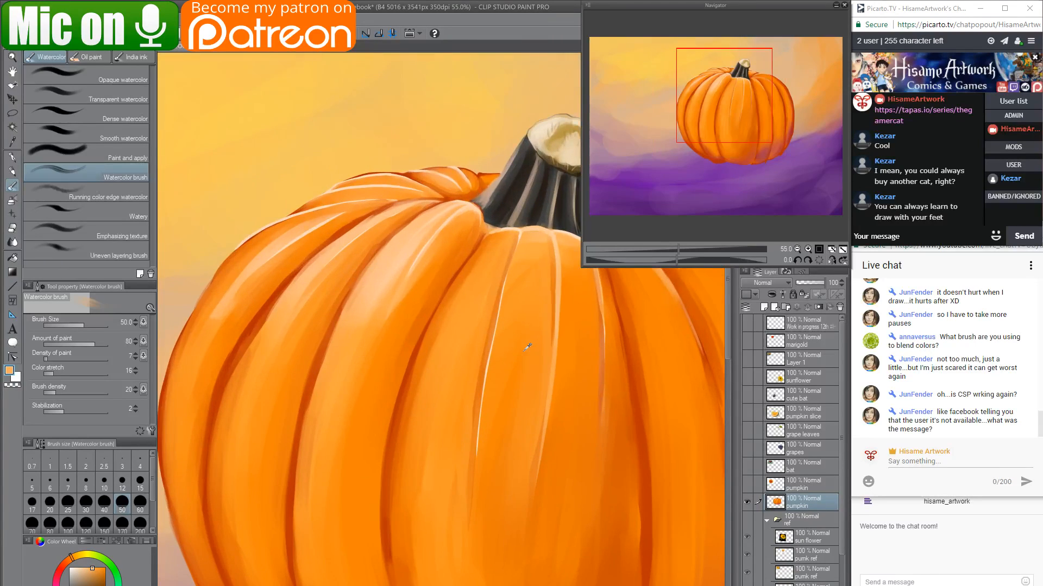
pyautogui.scroll(-4, 526, 347)
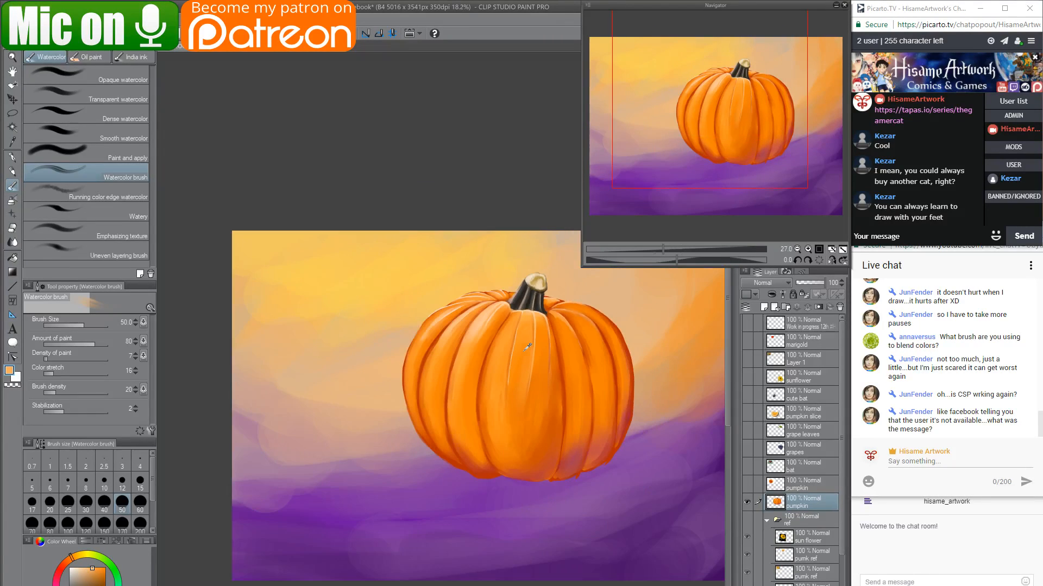
pyautogui.click(747, 485)
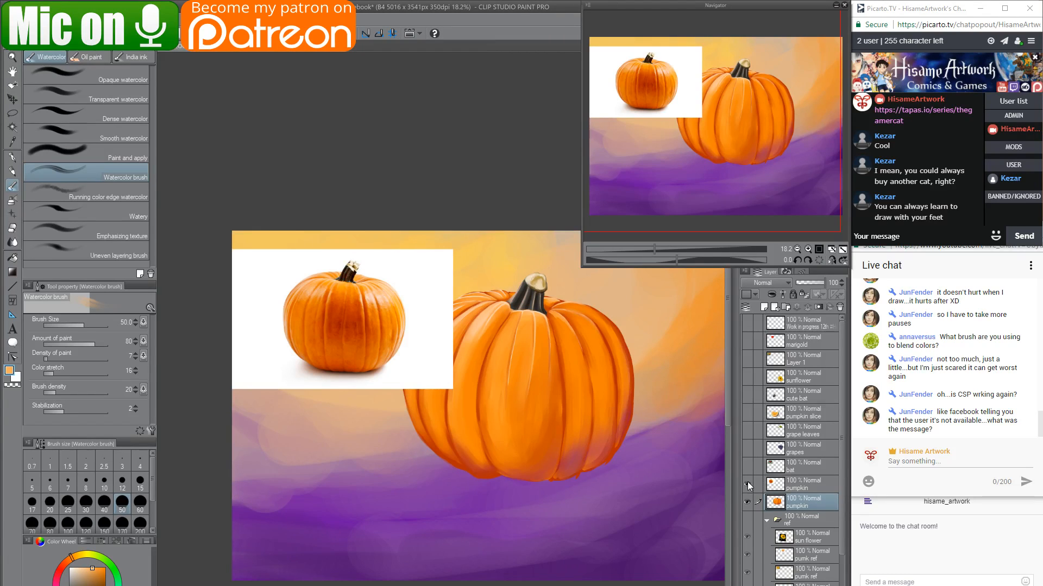
pyautogui.scroll(3, 518, 368)
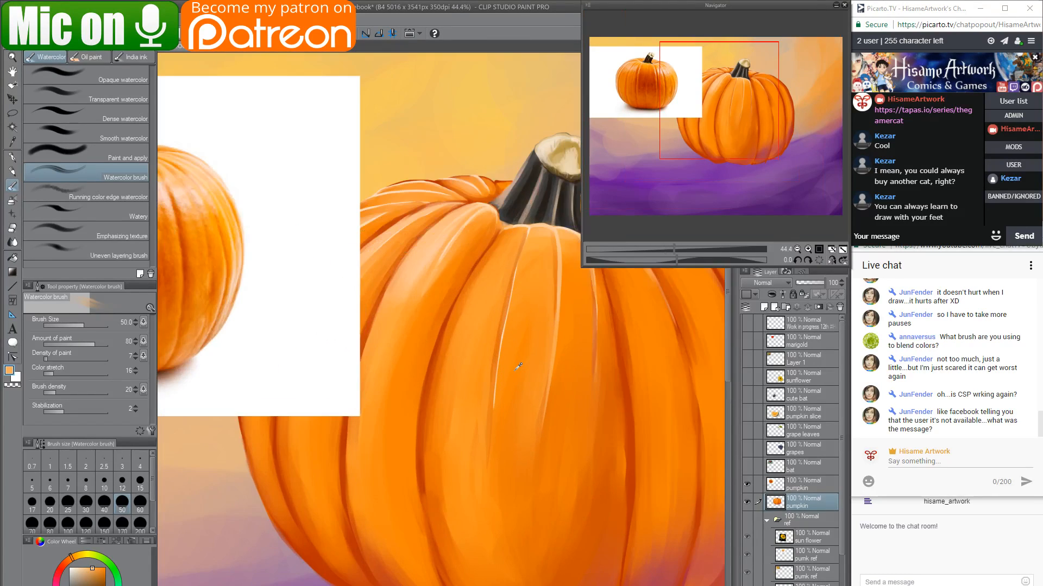
pyautogui.scroll(-3, 519, 361)
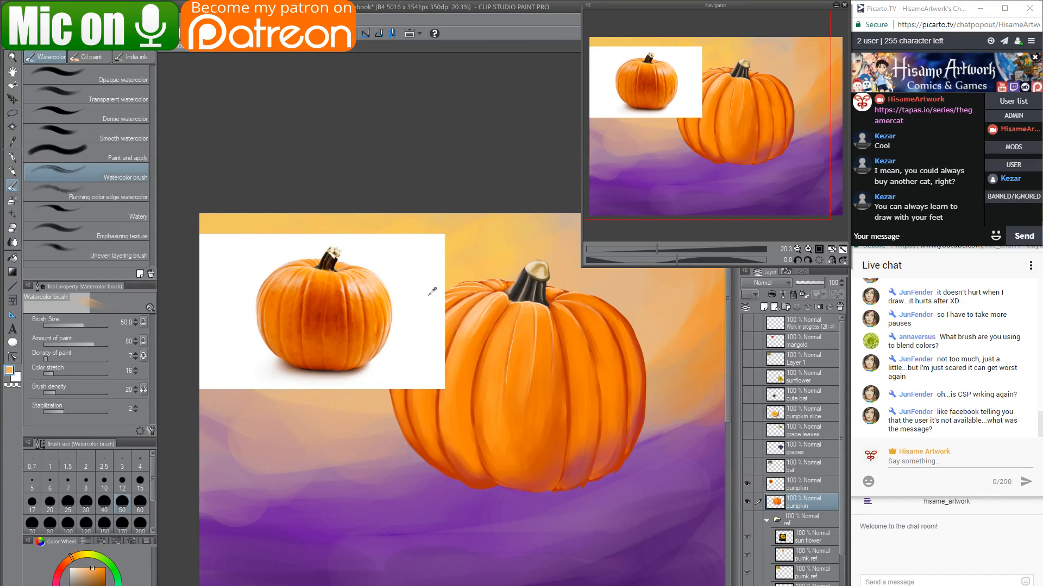
pyautogui.scroll(1, 455, 281)
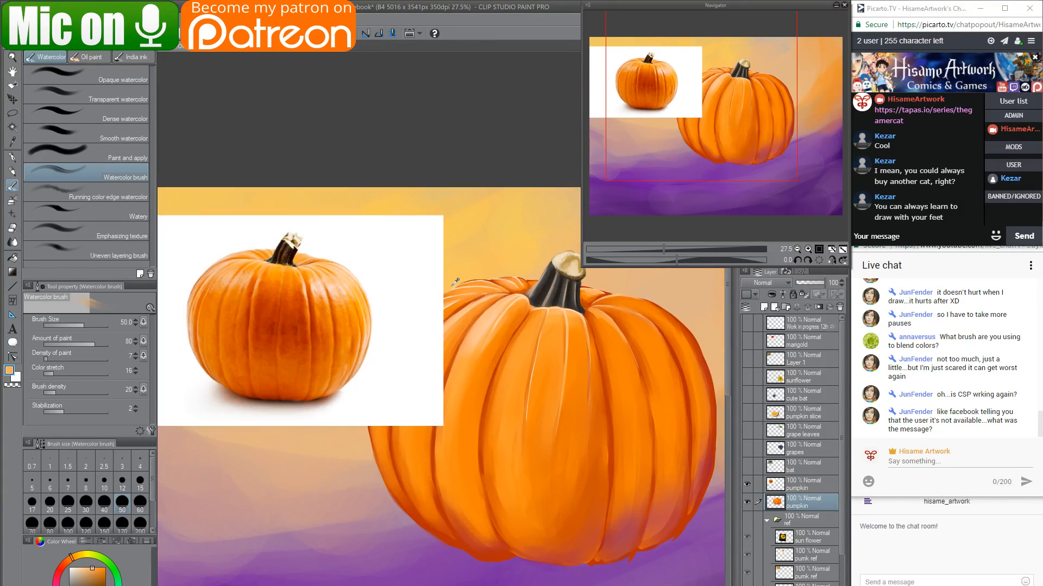
pyautogui.scroll(3, 573, 379)
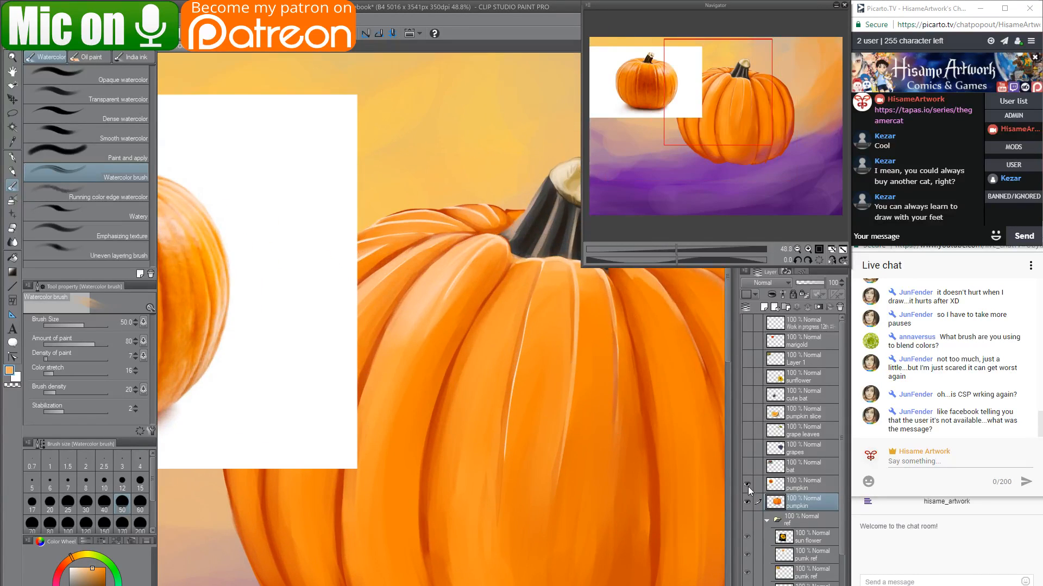
# Hide the reference photo's layer, sample orange and soften the left highlight line on the front rib with the Watercolor brush at size 100.
pyautogui.click(747, 483)
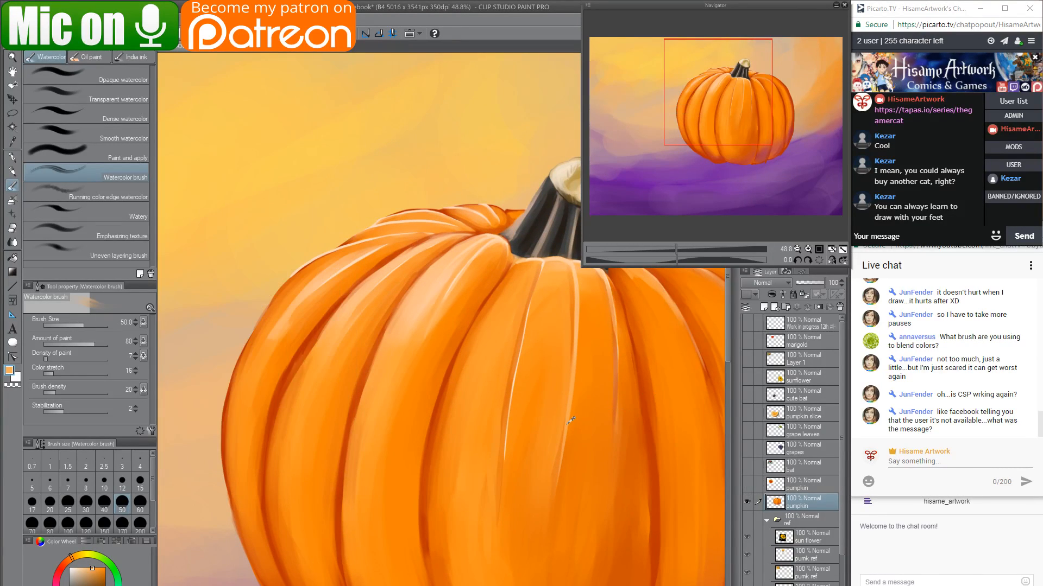
pyautogui.scroll(1, 564, 423)
pyautogui.moveTo(619, 426); pyautogui.dragTo(477, 349)
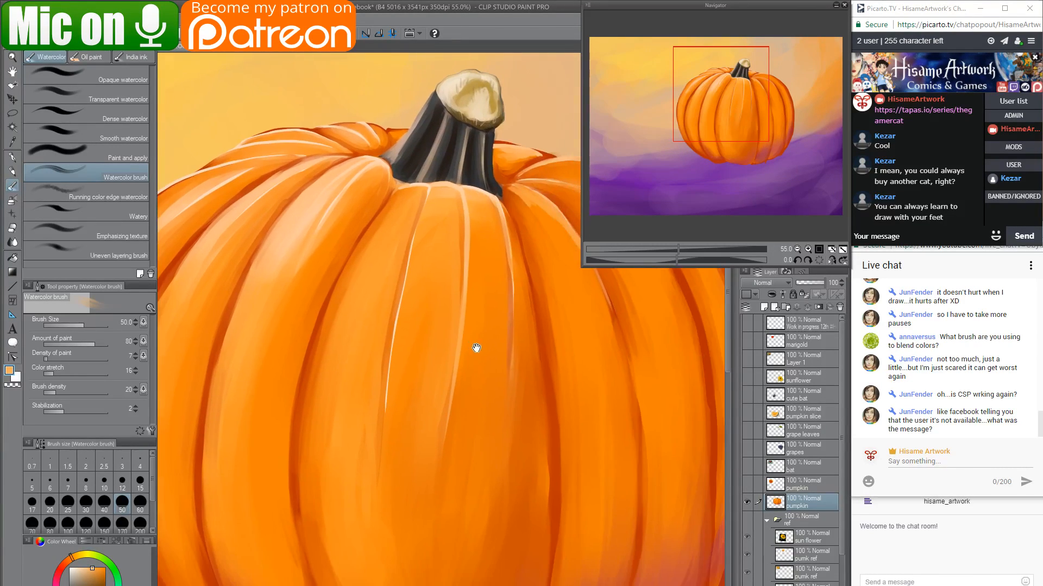
pyautogui.keyDown('alt'); pyautogui.click(416, 287); pyautogui.keyUp('alt')
pyautogui.press(']')
pyautogui.press(']')
pyautogui.press(']')
pyautogui.press(']')
pyautogui.moveTo(427, 228); pyautogui.dragTo(399, 419)
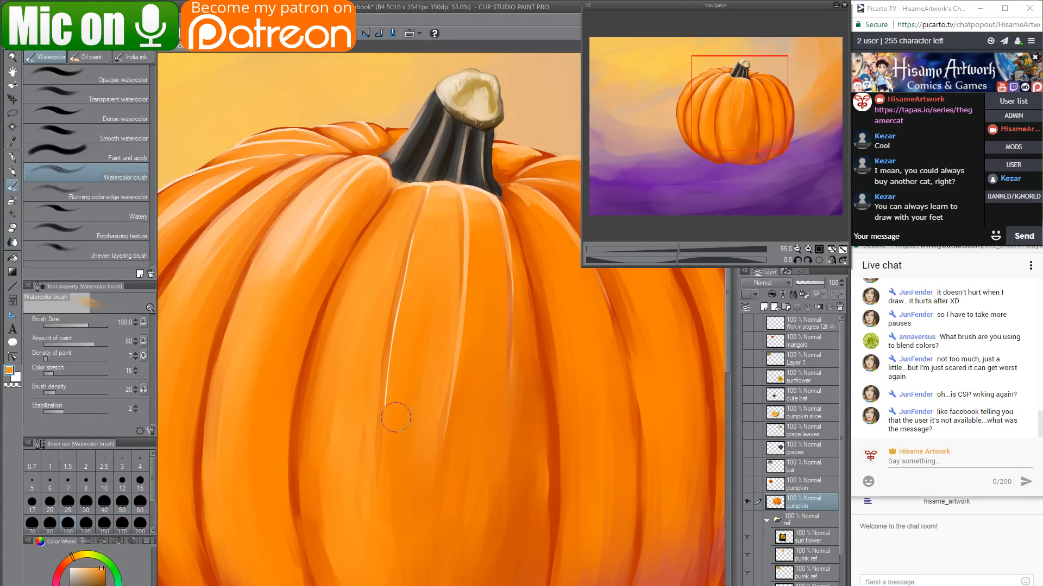
pyautogui.moveTo(407, 316); pyautogui.dragTo(373, 461)
pyautogui.moveTo(421, 251); pyautogui.dragTo(388, 383)
pyautogui.moveTo(431, 233)
pyautogui.mouseDown()
pyautogui.moveTo(380, 522)
pyautogui.moveTo(378, 461)
pyautogui.mouseUp()
pyautogui.moveTo(429, 218); pyautogui.dragTo(382, 483)
pyautogui.moveTo(424, 253); pyautogui.dragTo(373, 456)
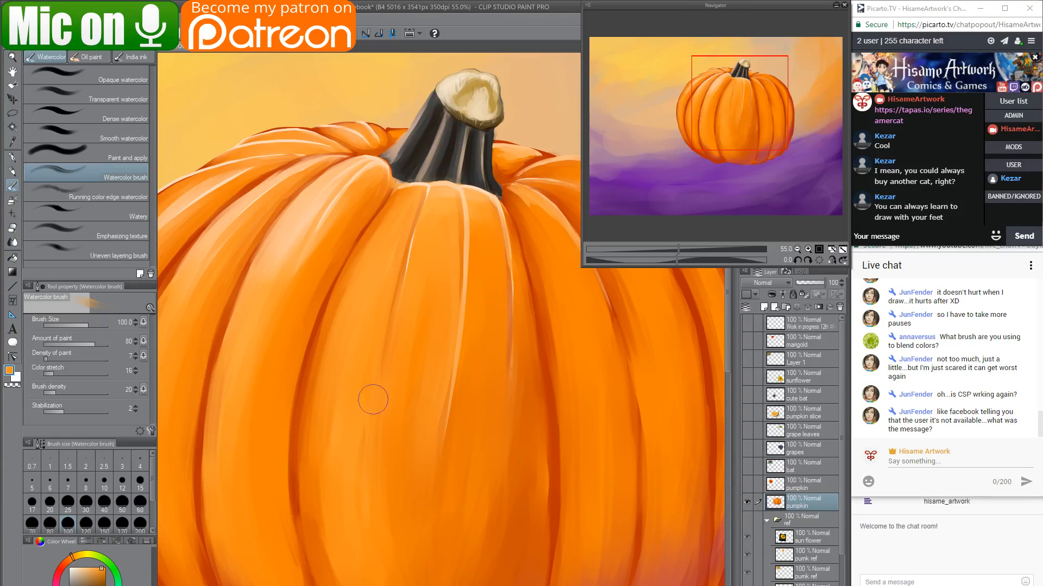
pyautogui.moveTo(373, 400)
pyautogui.mouseDown()
pyautogui.moveTo(361, 576)
pyautogui.moveTo(377, 517)
pyautogui.mouseUp()
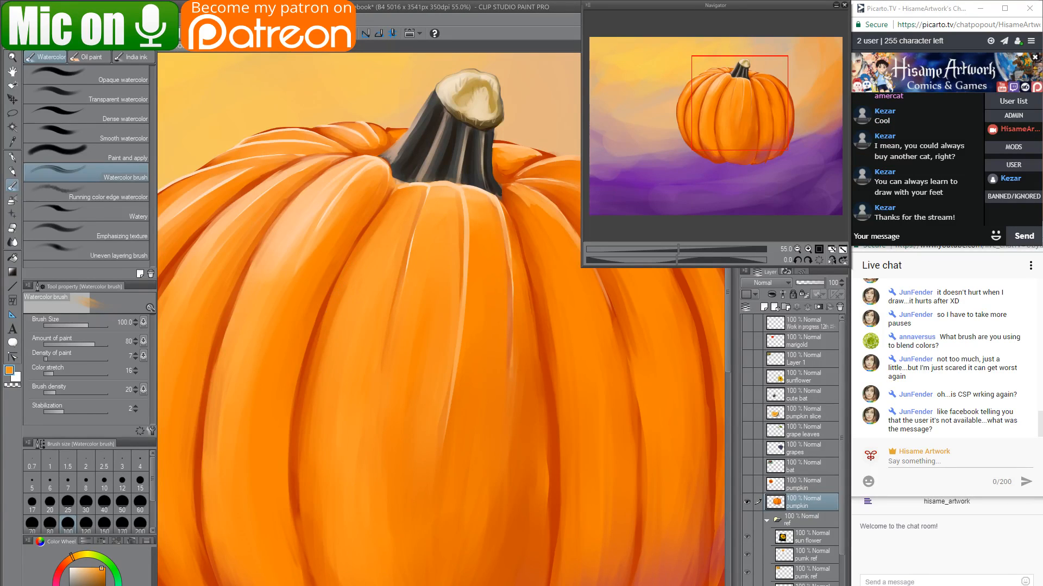
# Blend the middle highlight line and the center of the front rib with the Watercolor brush at size 100.
pyautogui.click(326, 585)
pyautogui.moveTo(485, 585); pyautogui.dragTo(632, 585)
pyautogui.moveTo(432, 293); pyautogui.dragTo(428, 412)
pyautogui.moveTo(417, 323)
pyautogui.mouseDown()
pyautogui.moveTo(422, 399)
pyautogui.moveTo(393, 493)
pyautogui.mouseUp()
pyautogui.moveTo(456, 246); pyautogui.dragTo(421, 435)
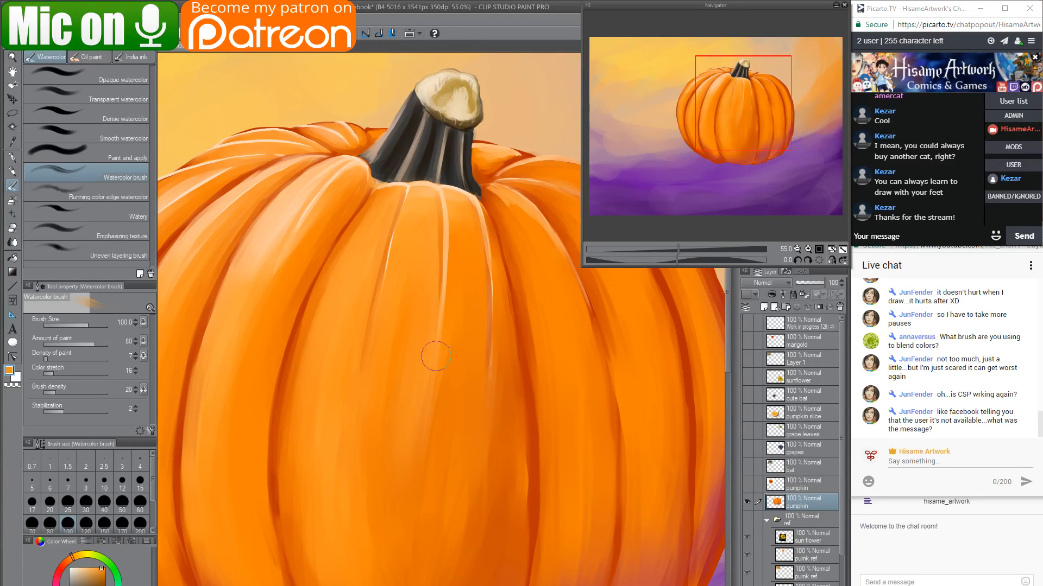
pyautogui.moveTo(453, 286); pyautogui.dragTo(412, 570)
# Soften the lower shading along the front rib's right side, and check the whole pumpkin.
pyautogui.moveTo(432, 470); pyautogui.dragTo(402, 319)
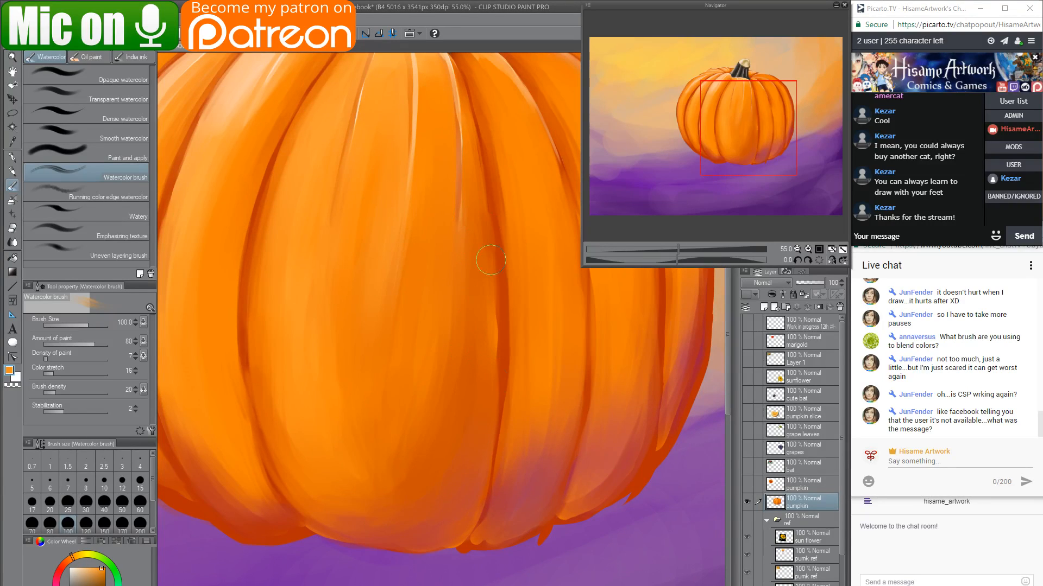
pyautogui.moveTo(486, 252); pyautogui.dragTo(498, 388)
pyautogui.moveTo(261, 284); pyautogui.dragTo(301, 404)
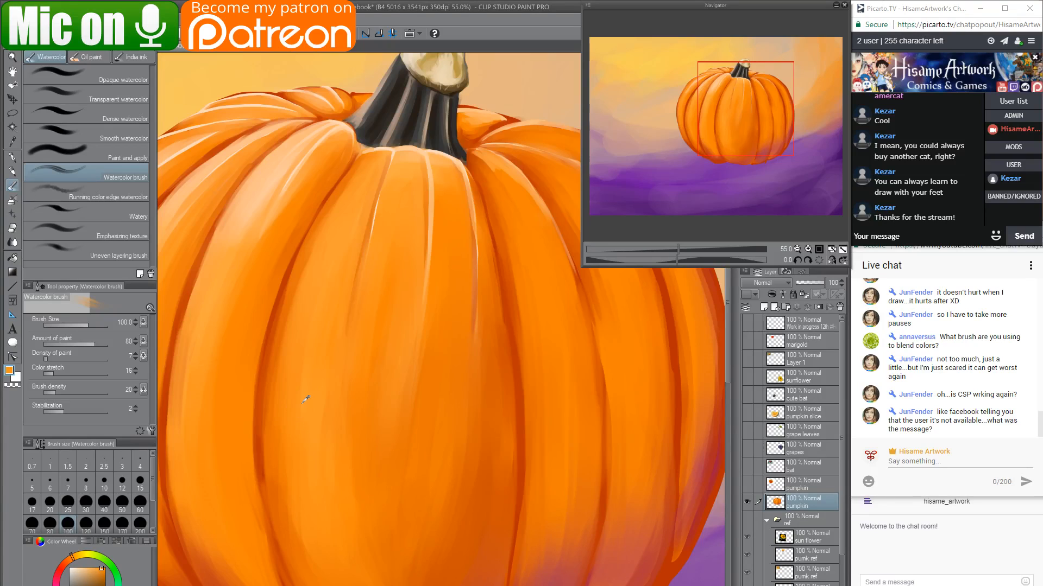
pyautogui.scroll(-5, 301, 404)
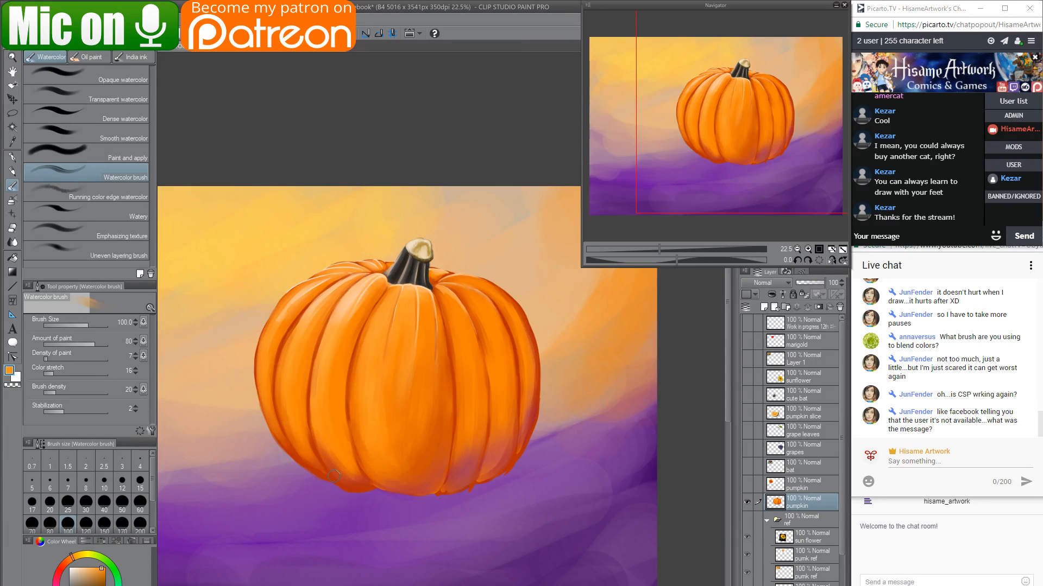
pyautogui.scroll(5, 321, 490)
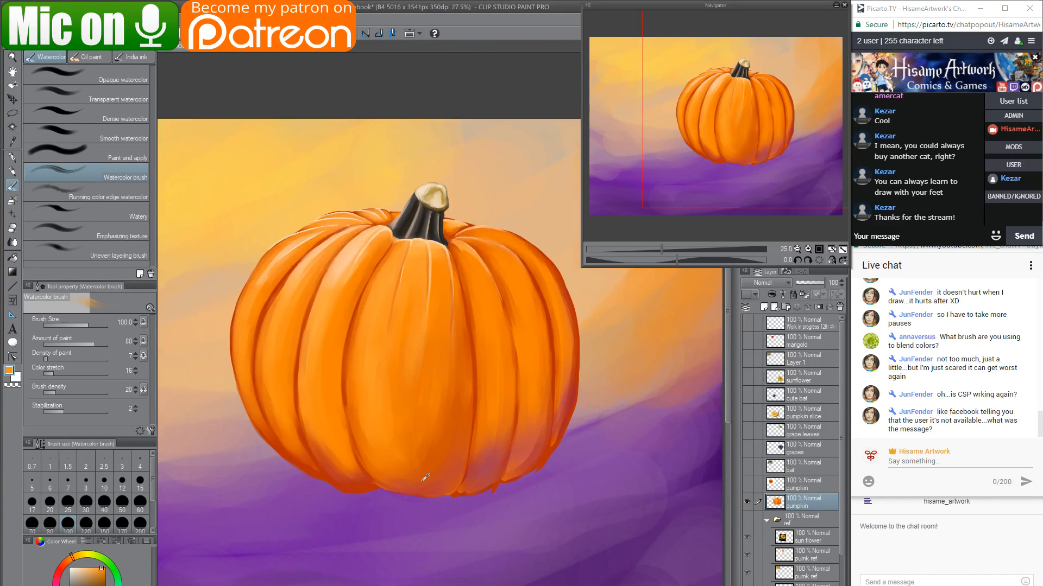
# Blend the lower ribs and groove beside the front rib with the Watercolor brush at size 170, and undo the last stroke.
pyautogui.moveTo(404, 455); pyautogui.dragTo(491, 447)
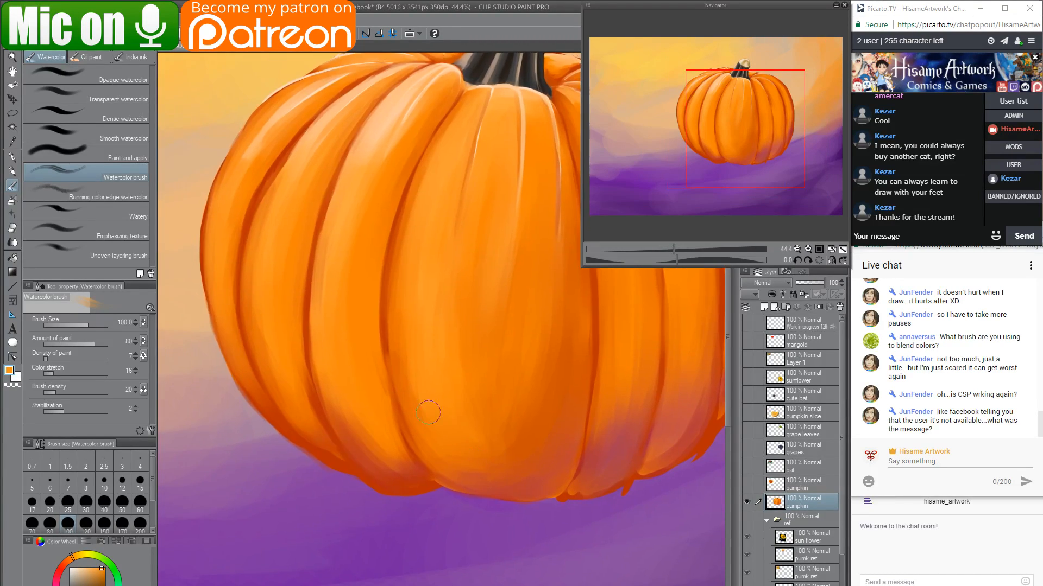
pyautogui.press(']')
pyautogui.press(']')
pyautogui.press(']')
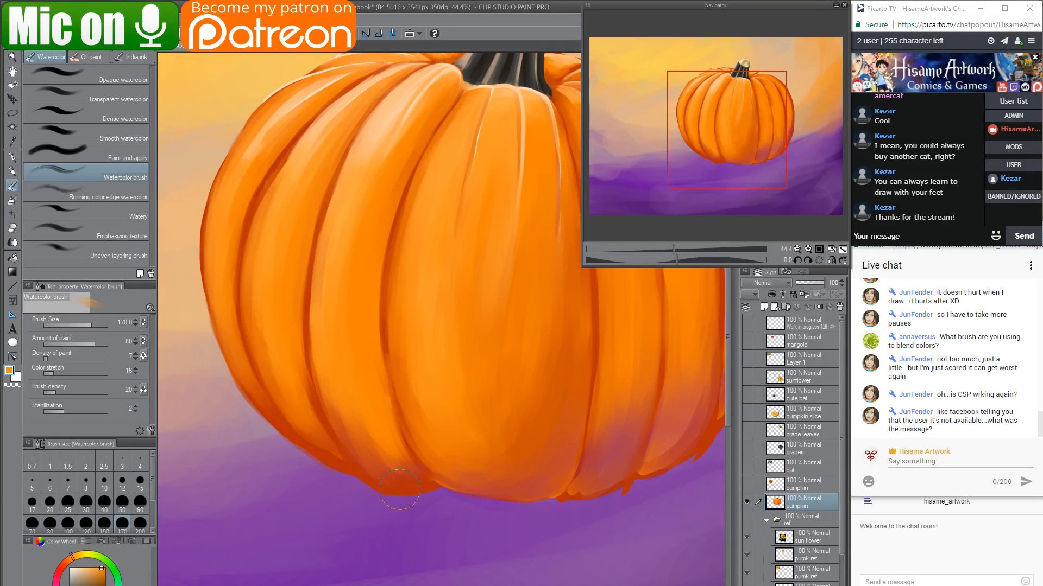
pyautogui.moveTo(377, 445); pyautogui.dragTo(342, 346)
pyautogui.moveTo(420, 468)
pyautogui.mouseDown()
pyautogui.moveTo(377, 394)
pyautogui.moveTo(360, 279)
pyautogui.mouseUp()
pyautogui.moveTo(380, 325); pyautogui.dragTo(404, 459)
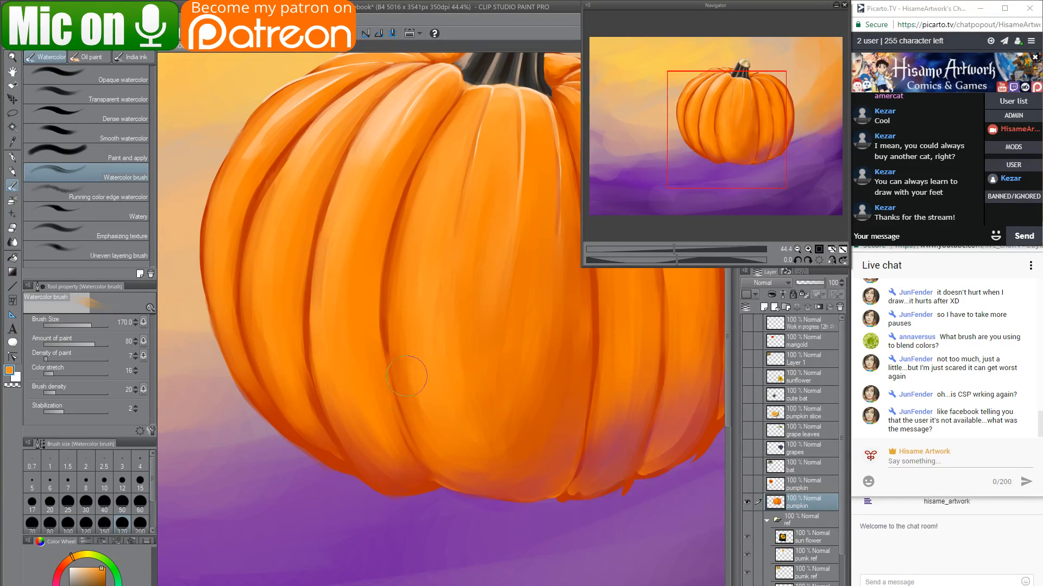
pyautogui.hotkey('ctrl', 'z')
# Sample a darker orange and rework the groove left of the front rib with the Watercolor brush at size 100.
pyautogui.keyDown('alt'); pyautogui.click(379, 322); pyautogui.keyUp('alt')
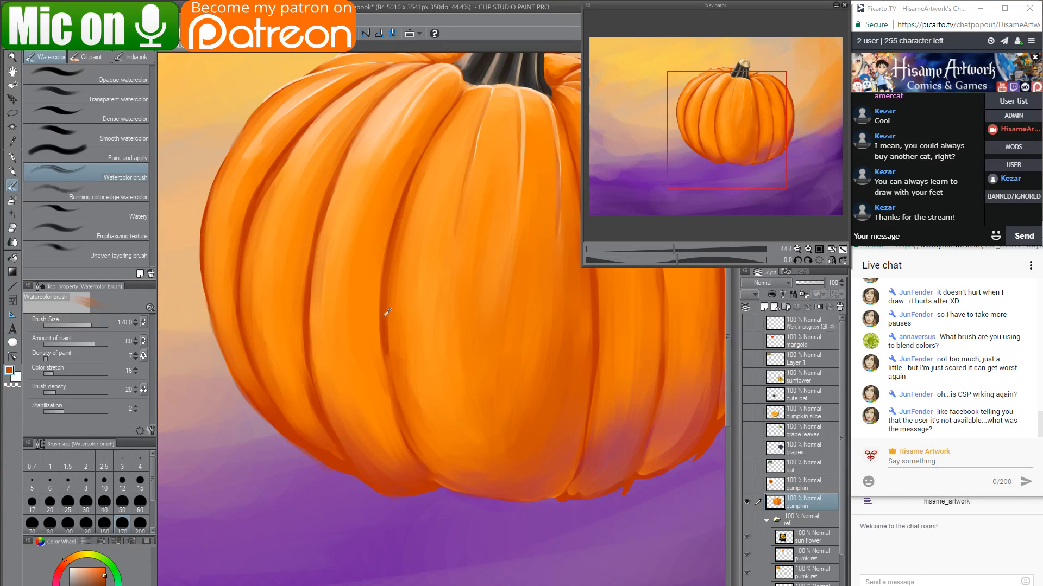
pyautogui.press('[')
pyautogui.press('[')
pyautogui.press('[')
pyautogui.moveTo(375, 330)
pyautogui.mouseDown()
pyautogui.moveTo(390, 424)
pyautogui.moveTo(410, 453)
pyautogui.mouseUp()
pyautogui.moveTo(376, 303); pyautogui.dragTo(383, 393)
# Show the sunflower, cute bat, pumpkin slice, grape leaves and grapes layers together with the painted pumpkin and the reference photos.
pyautogui.press('space')
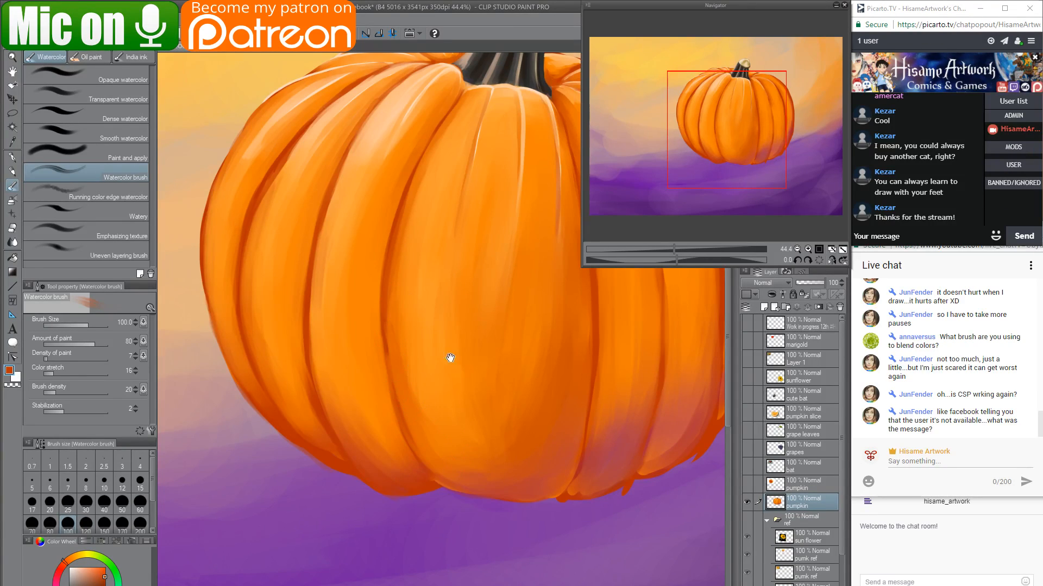
pyautogui.moveTo(557, 344); pyautogui.dragTo(446, 401)
pyautogui.scroll(-2, 462, 345)
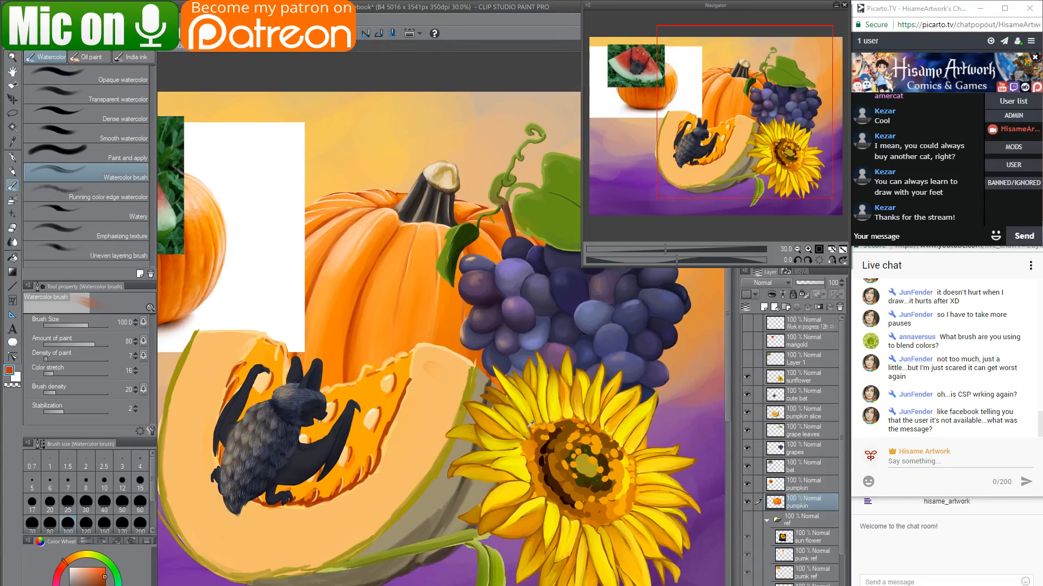
pyautogui.scroll(-1, 530, 423)
# Hide the pumpkin and bat reference photo layers, leaving the composition on its background, and save the illustration.
pyautogui.click(746, 483)
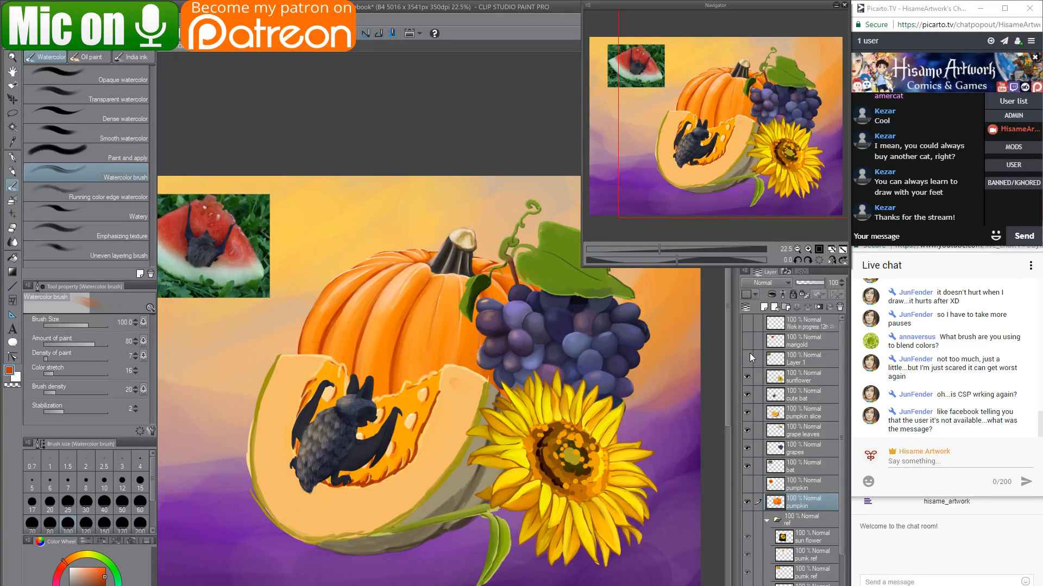
pyautogui.click(748, 465)
pyautogui.scroll(-1, 602, 393)
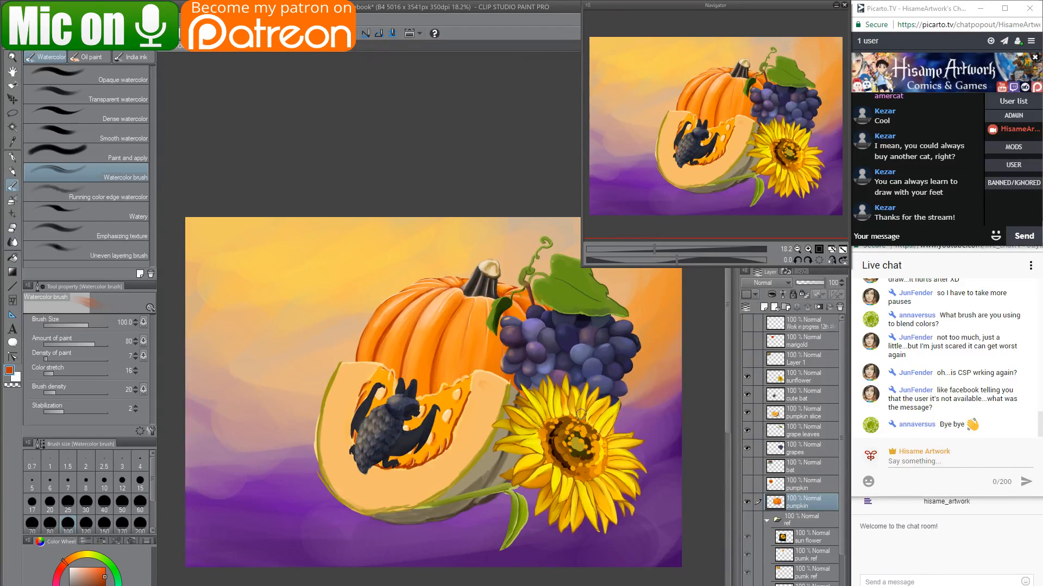
pyautogui.moveTo(581, 415); pyautogui.dragTo(554, 412)
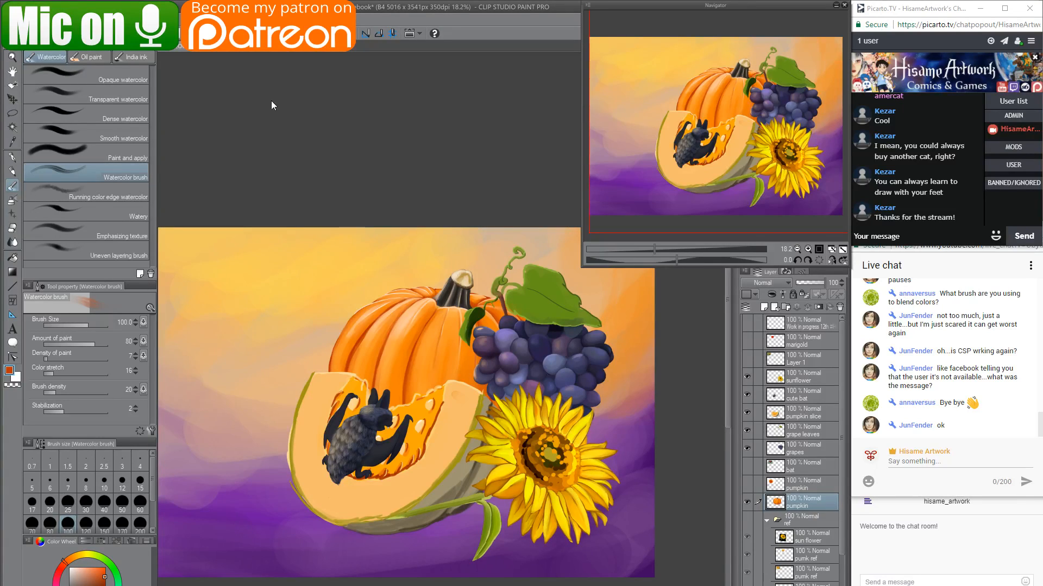
pyautogui.press('k')
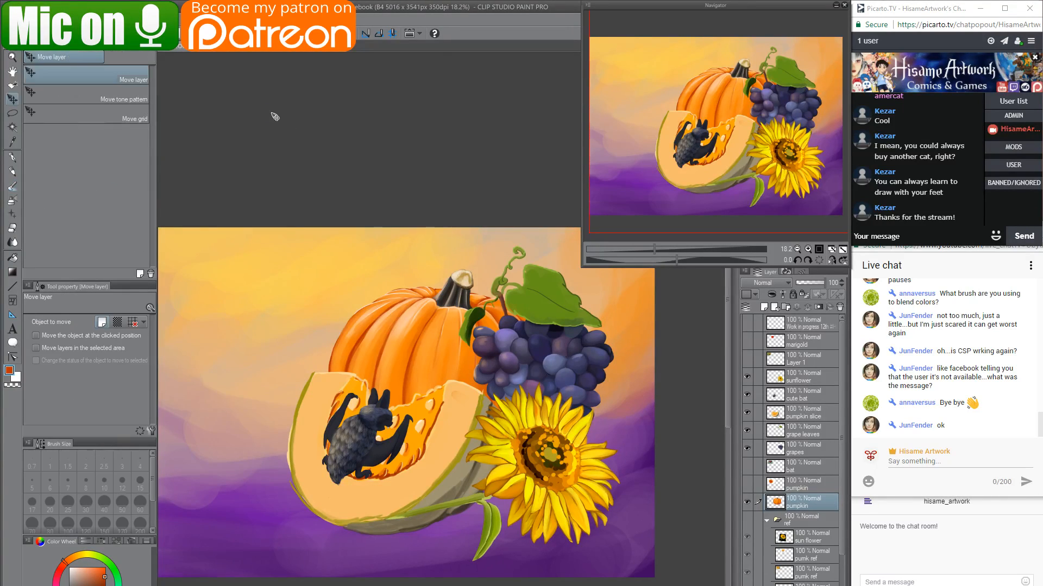